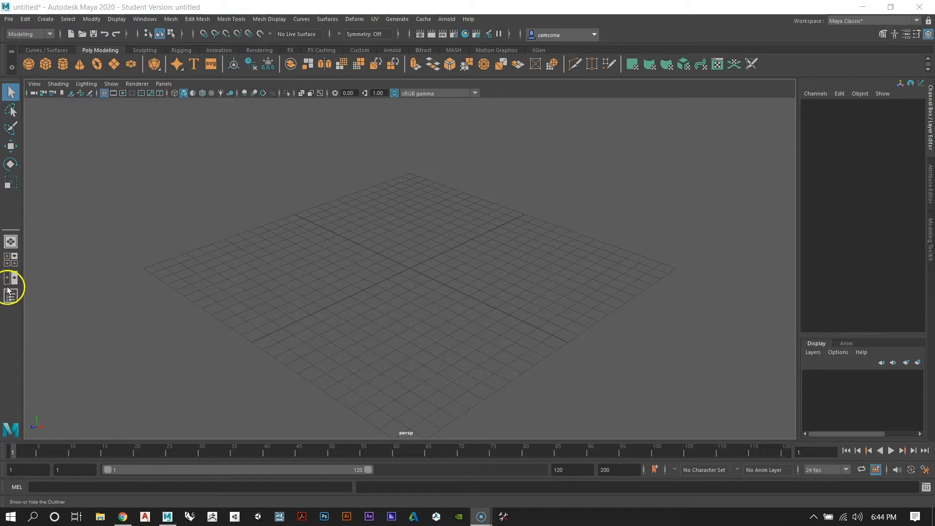
Step: Try the four-view and front/perspective layouts, then show the Outliner beside a single perspective view
click(9, 243)
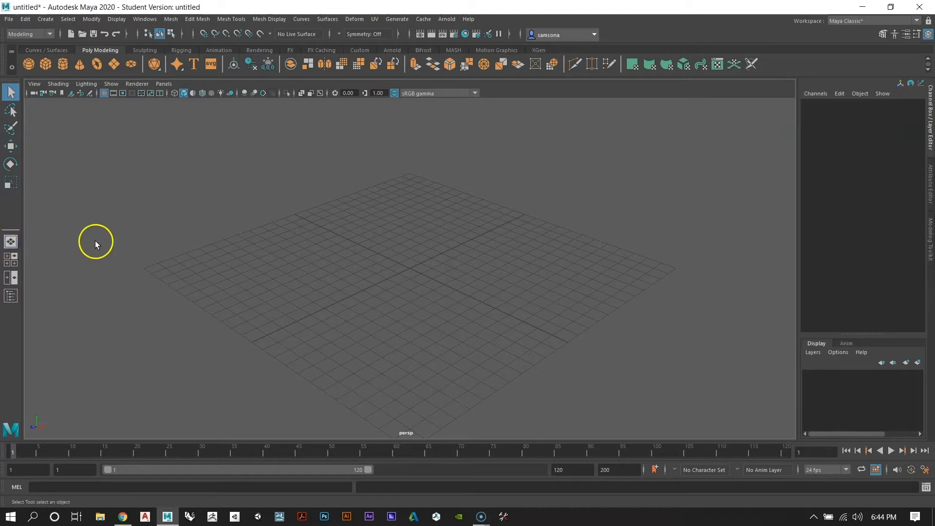
click(10, 263)
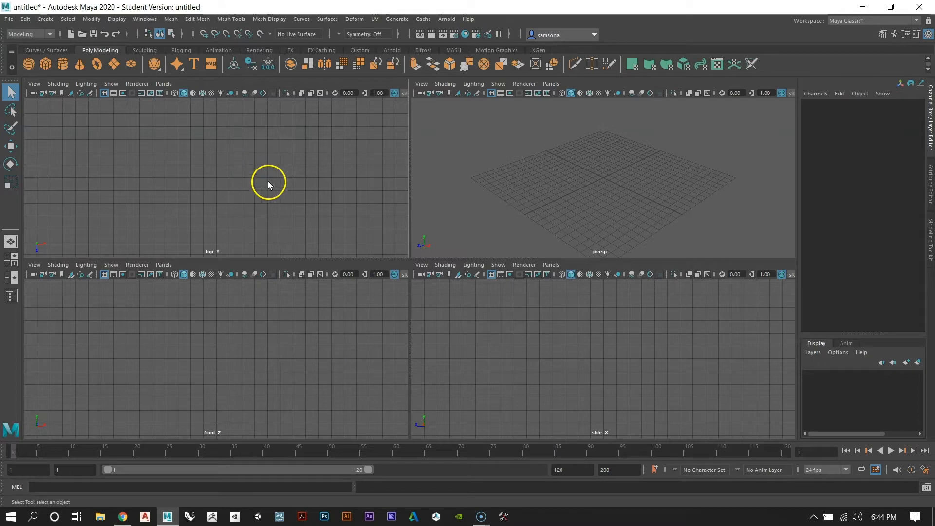
click(10, 278)
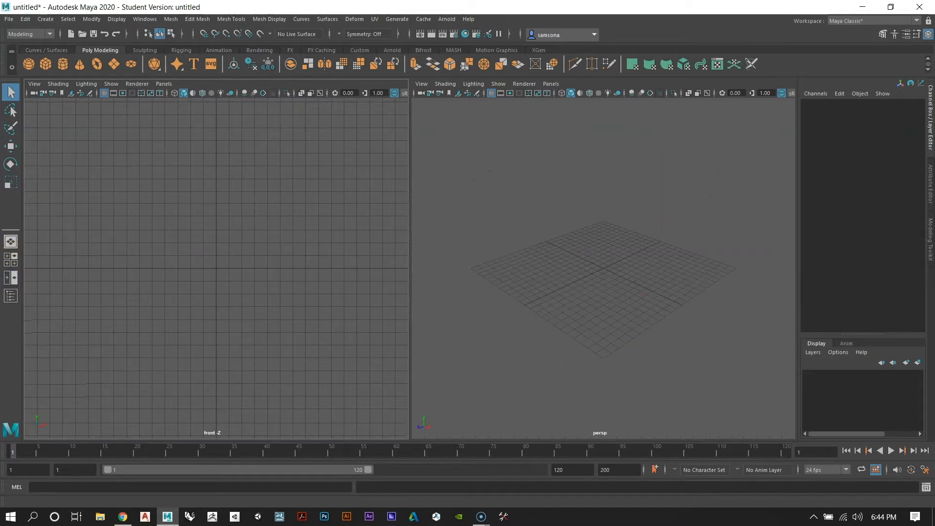
click(10, 297)
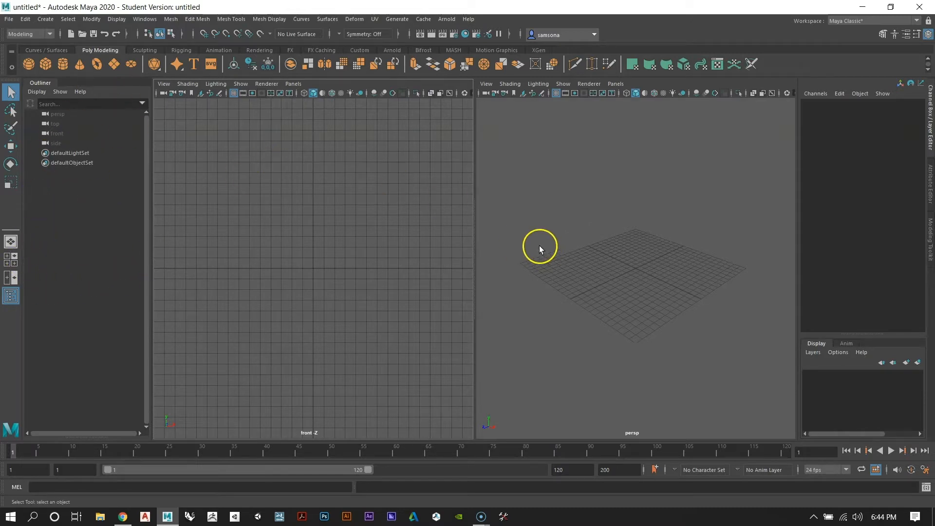
click(10, 241)
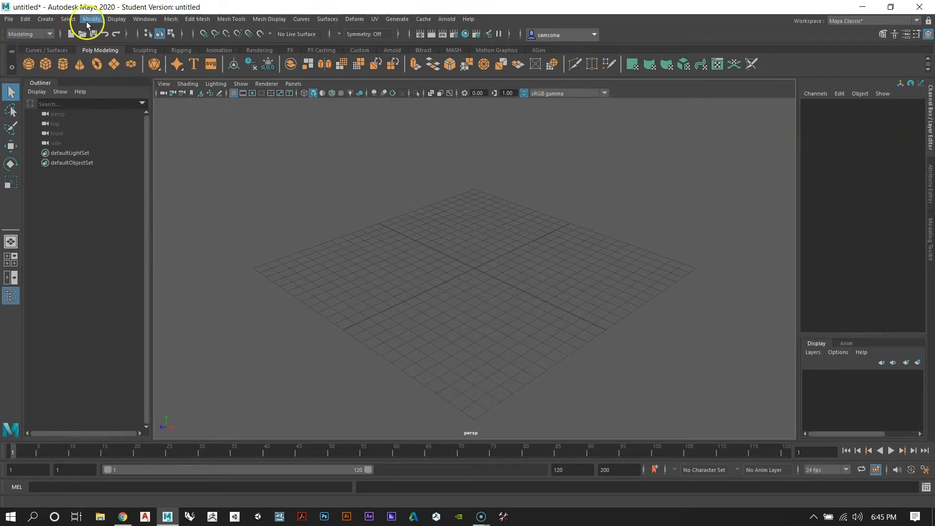
Step: Save the scene as a Maya Binary file named Test2 in D:\Maya Tutorials, accepting the student version notice
click(9, 19)
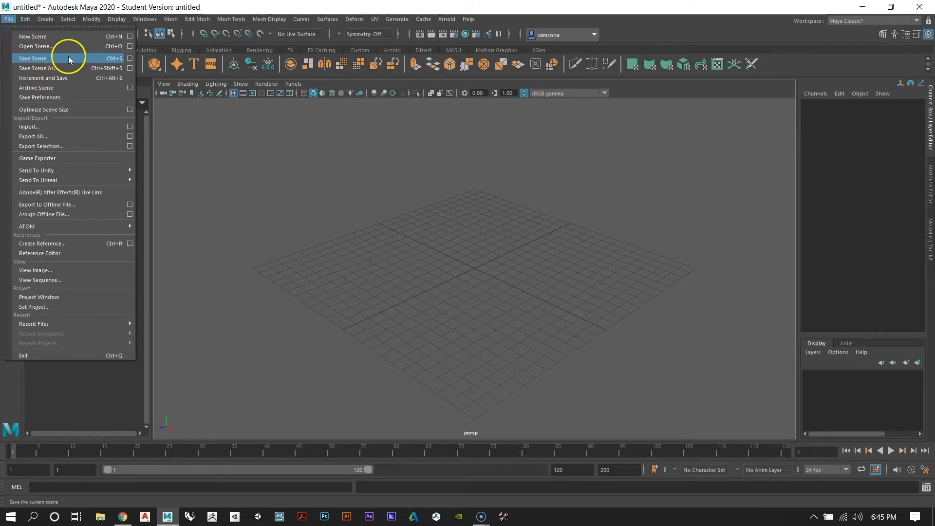
click(44, 61)
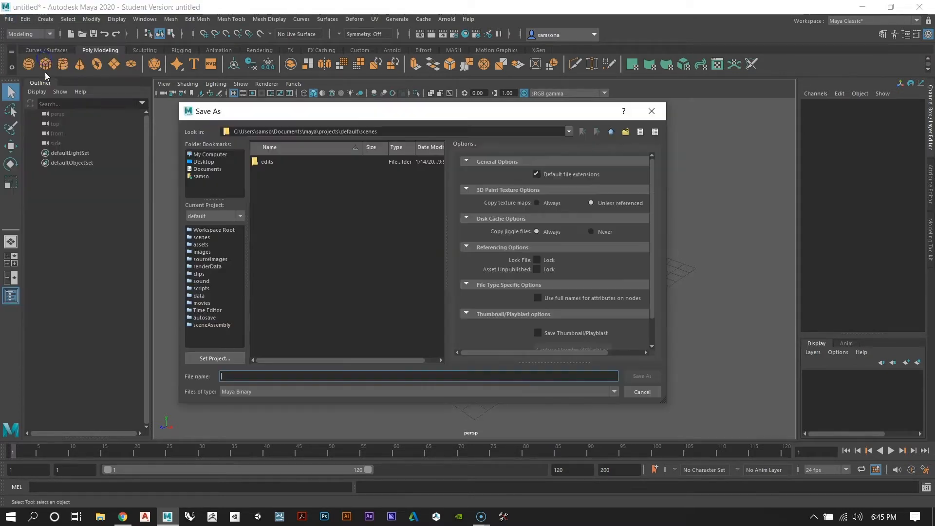
click(207, 154)
double_click(272, 173)
click(271, 174)
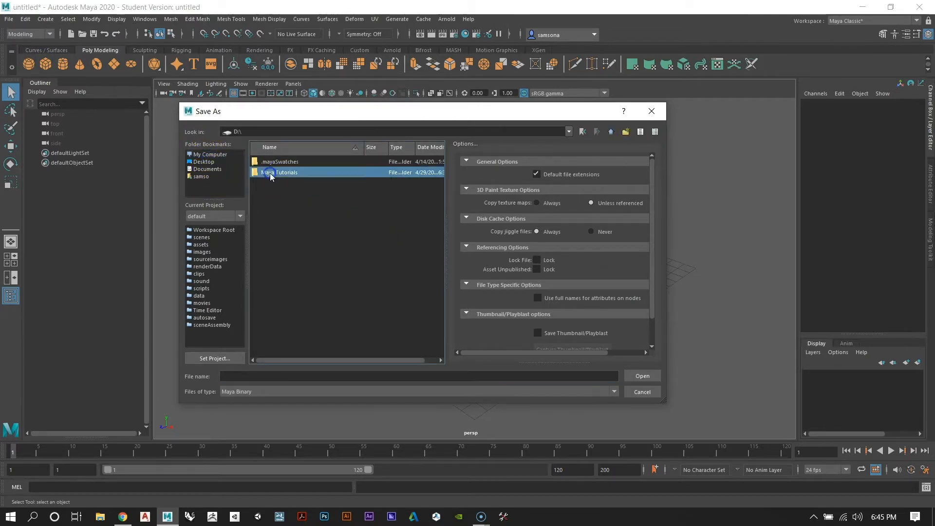
double_click(272, 174)
click(256, 376)
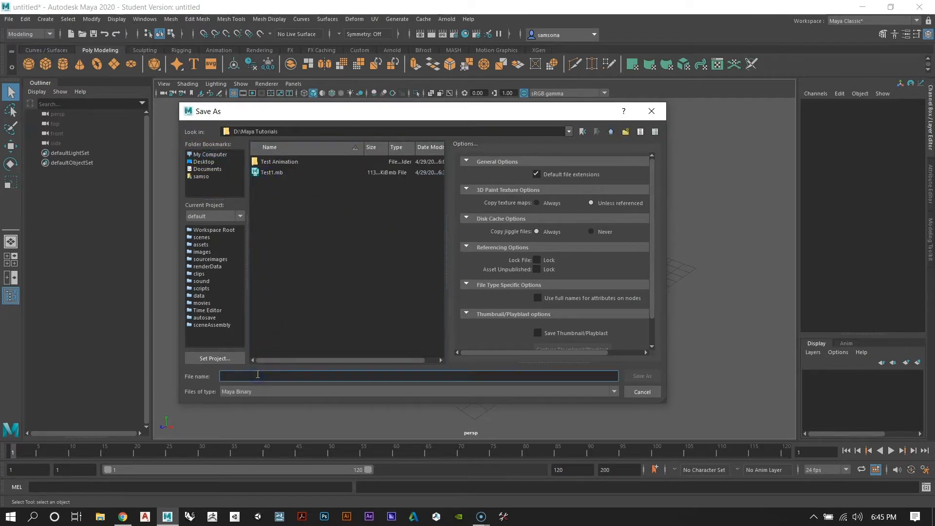
text(Test2)
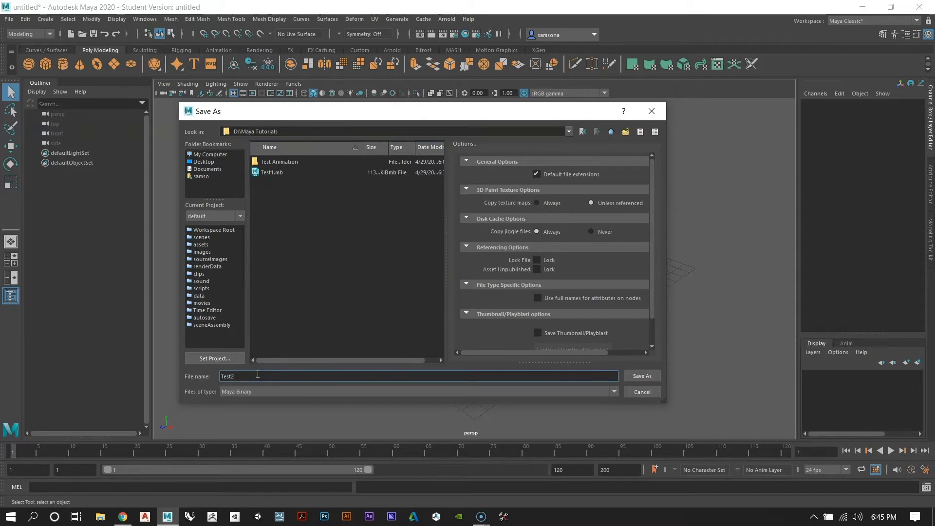
key(Return)
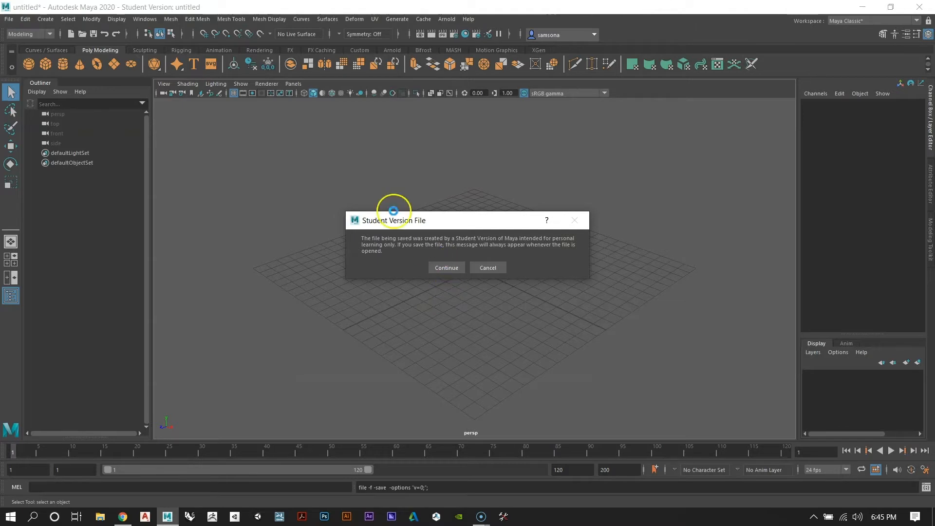
click(446, 268)
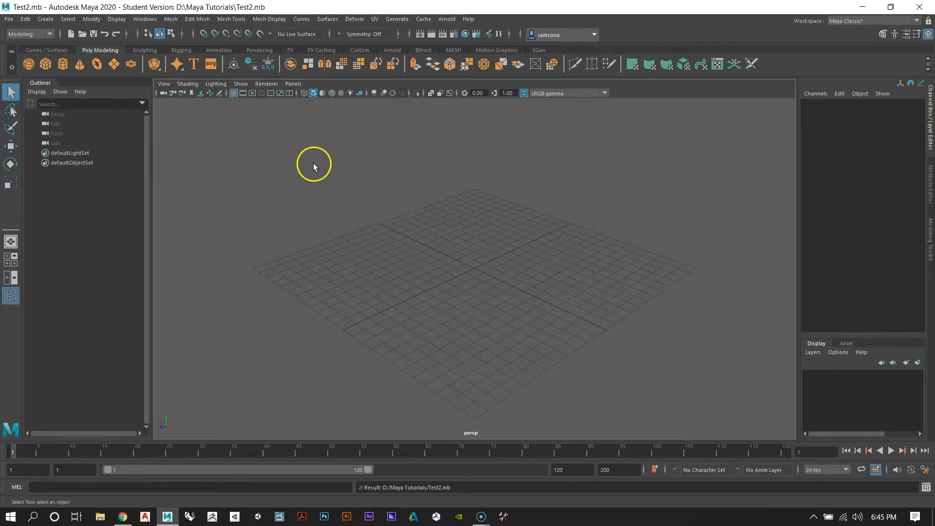
click(24, 20)
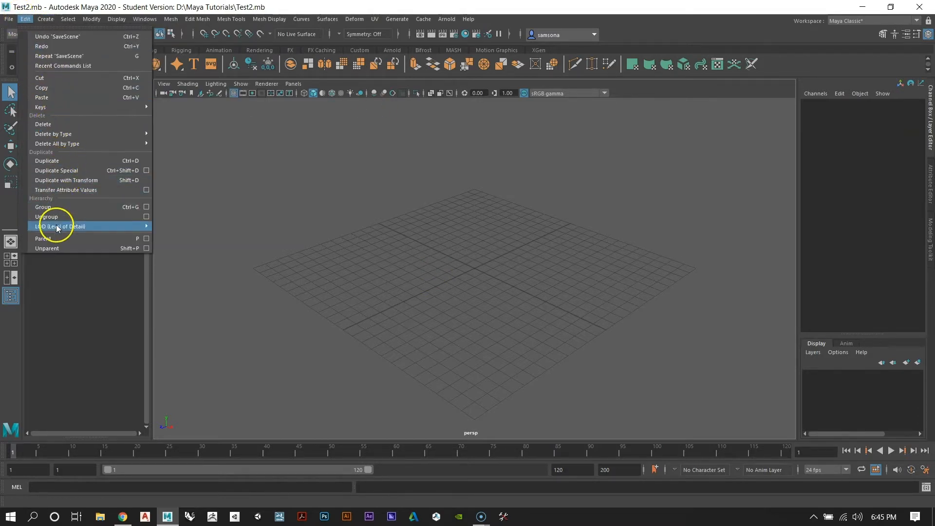
mouse_move(94, 143)
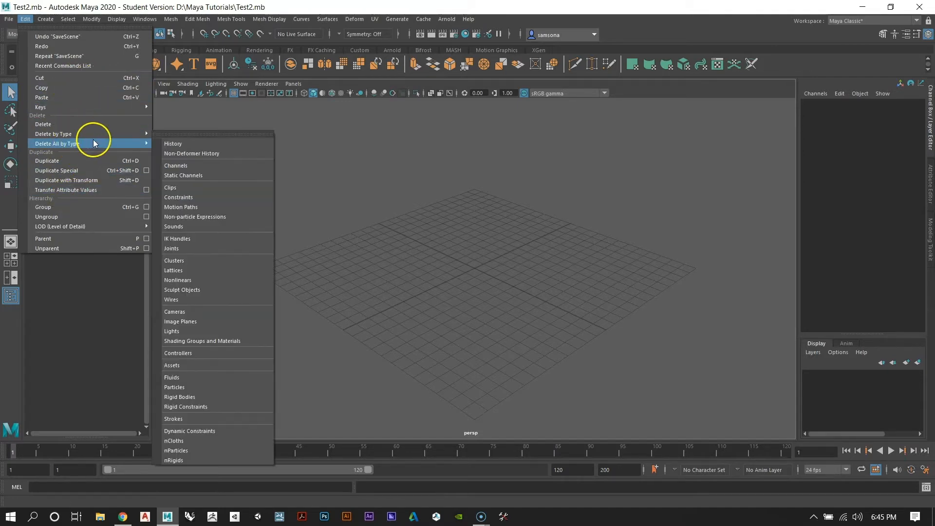
mouse_move(44, 22)
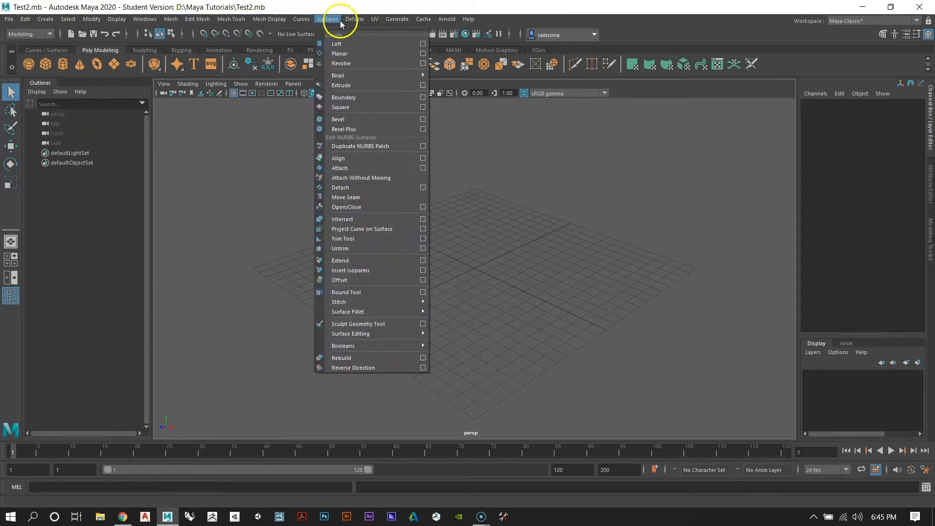
mouse_move(431, 20)
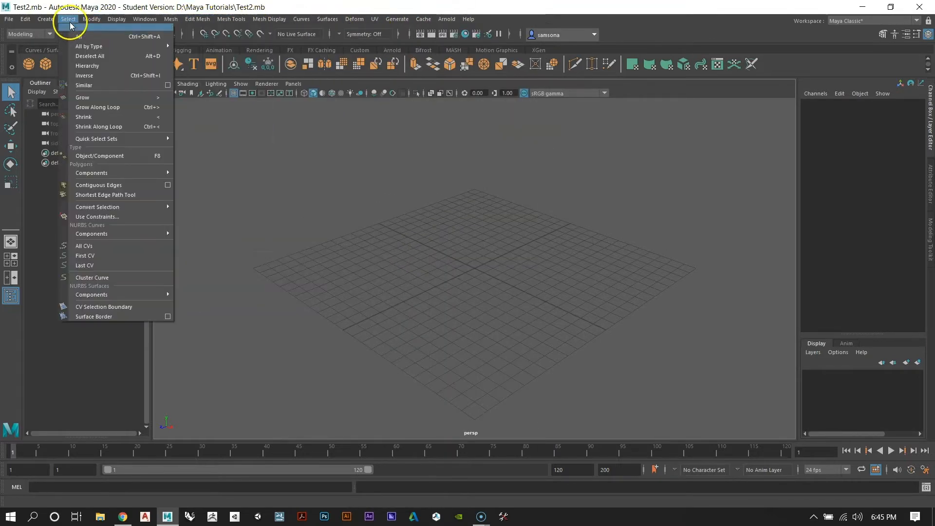
mouse_move(191, 19)
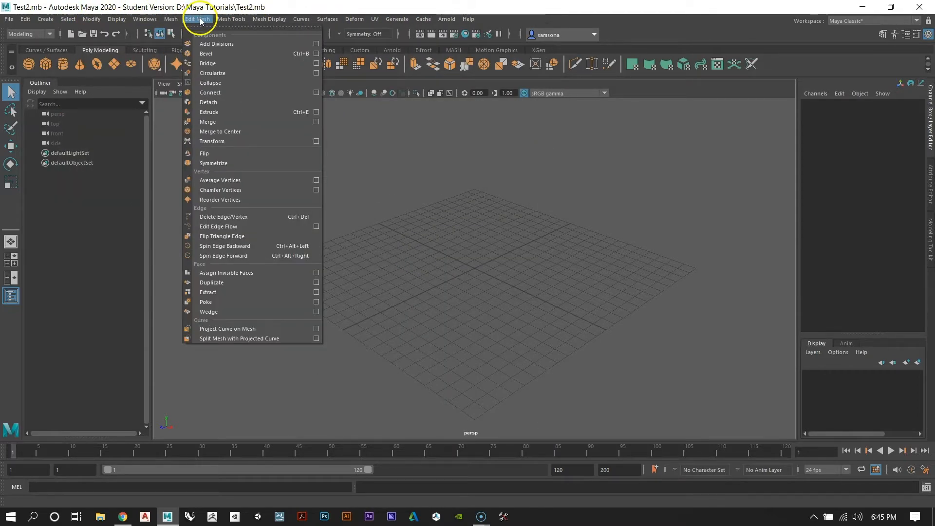
mouse_move(261, 21)
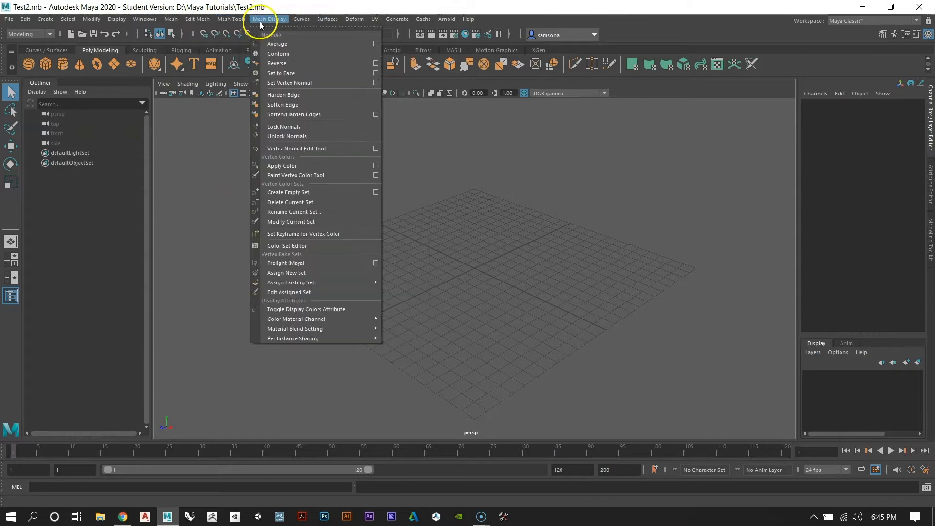
click(185, 7)
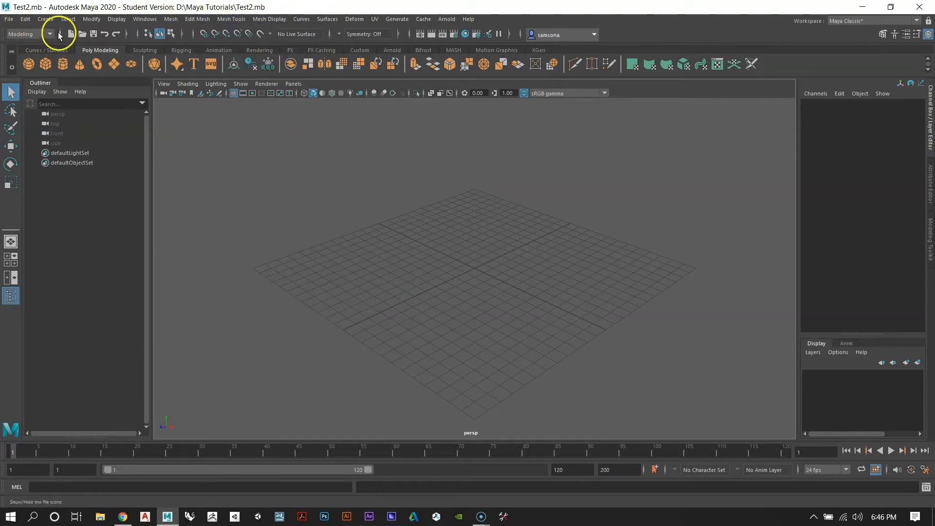
Step: Switch the menu set to Rigging and return it to Modeling
click(50, 34)
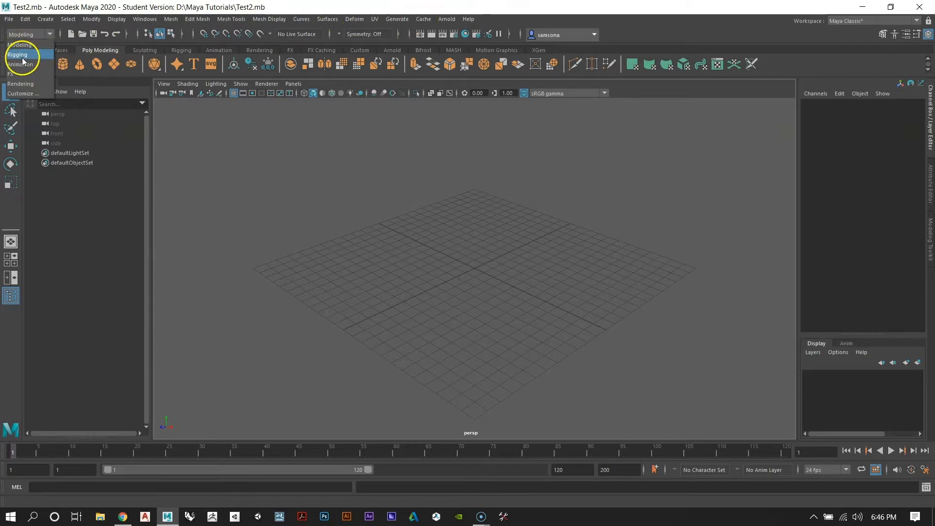
click(48, 56)
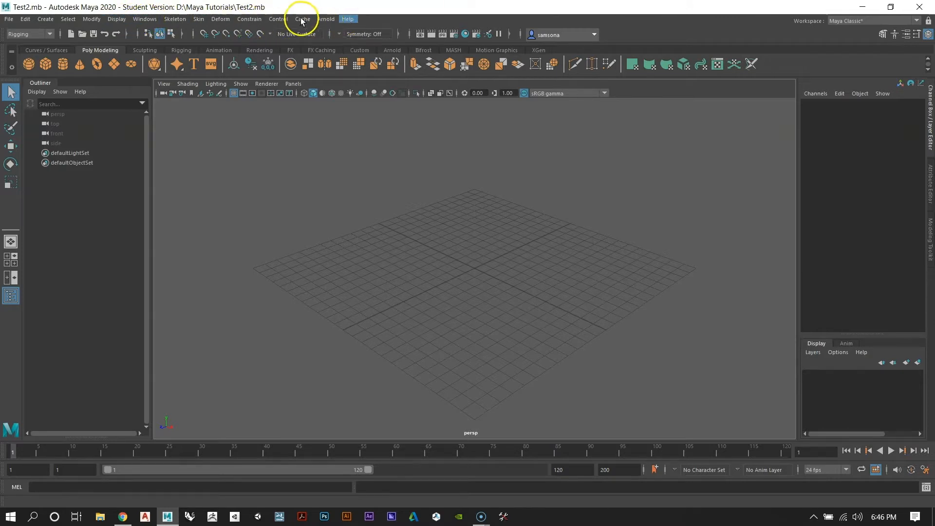
click(33, 34)
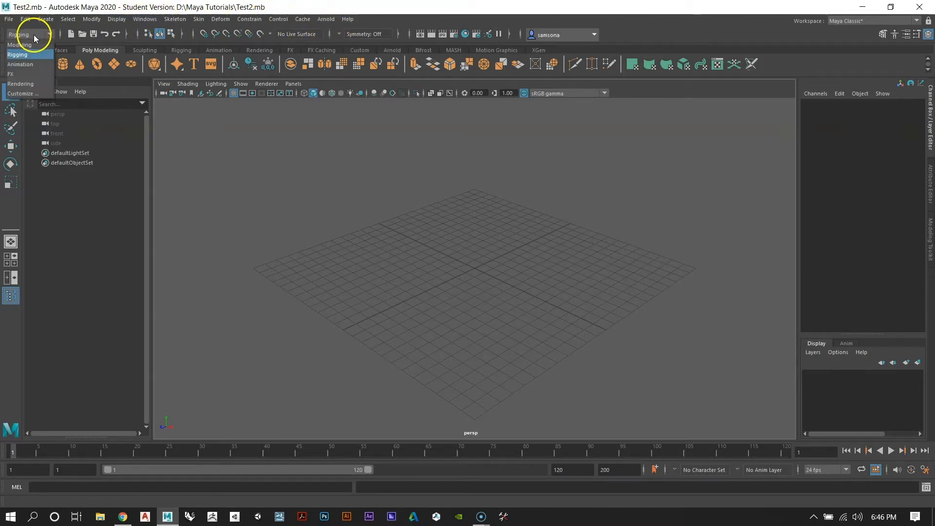
click(32, 45)
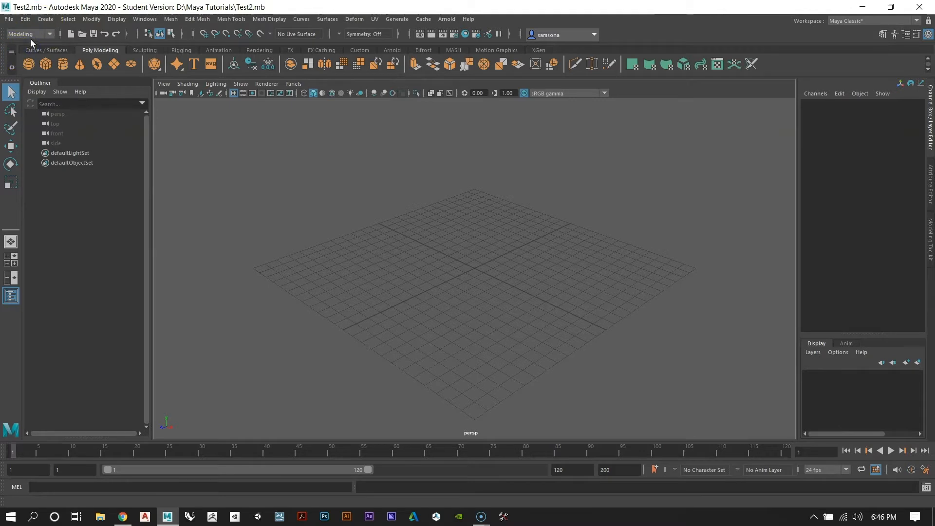
click(33, 35)
click(74, 43)
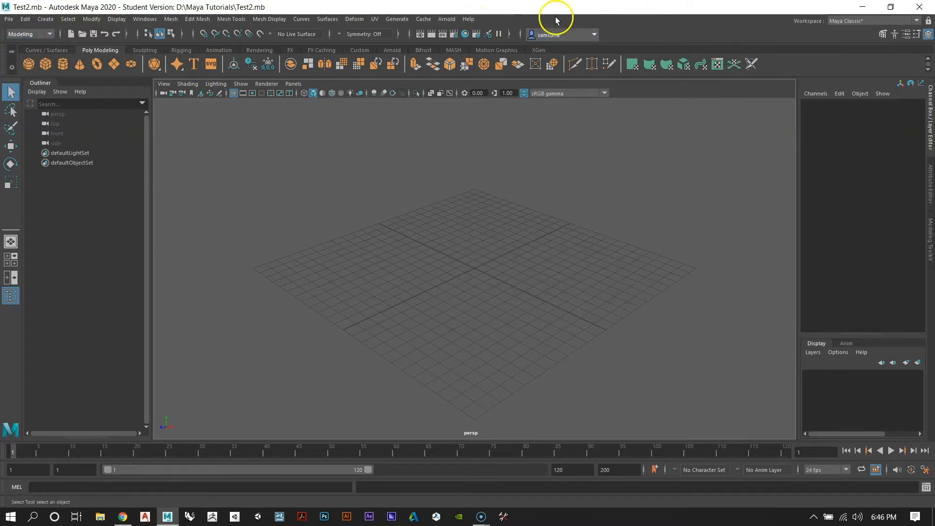
Step: Choose the Maya Classic workspace
click(852, 21)
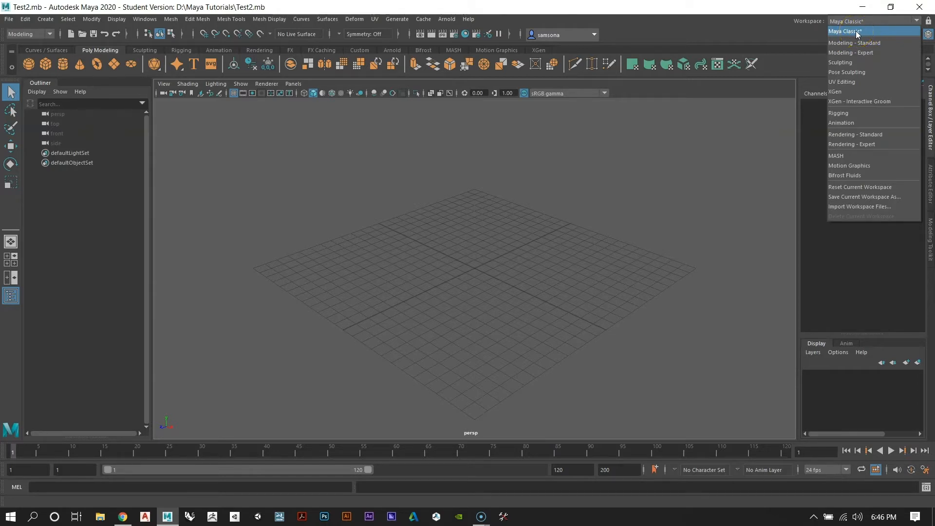
click(857, 32)
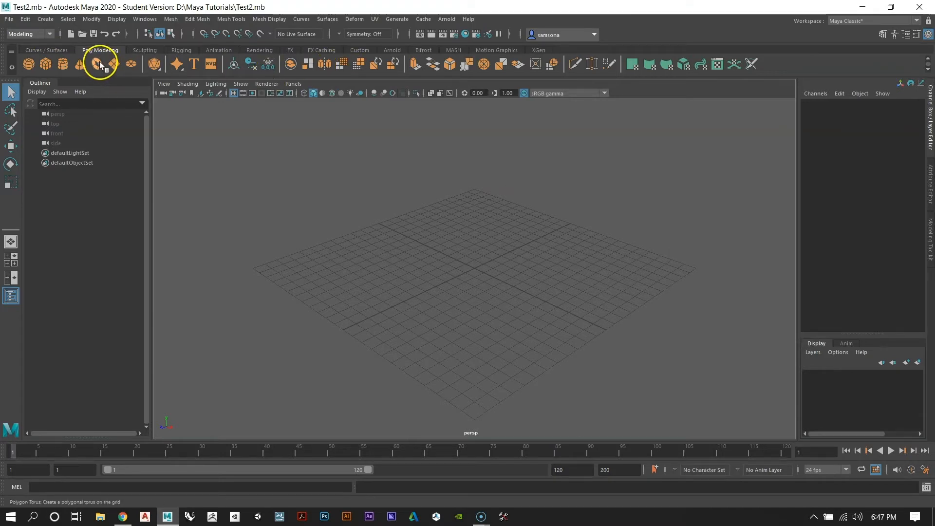
Step: Examine the tools on the Curves/Surfaces, Sculpting, Rigging, Animation, Rendering, FX and FX Caching shelves, returning to the Poly Modeling shelf
click(51, 49)
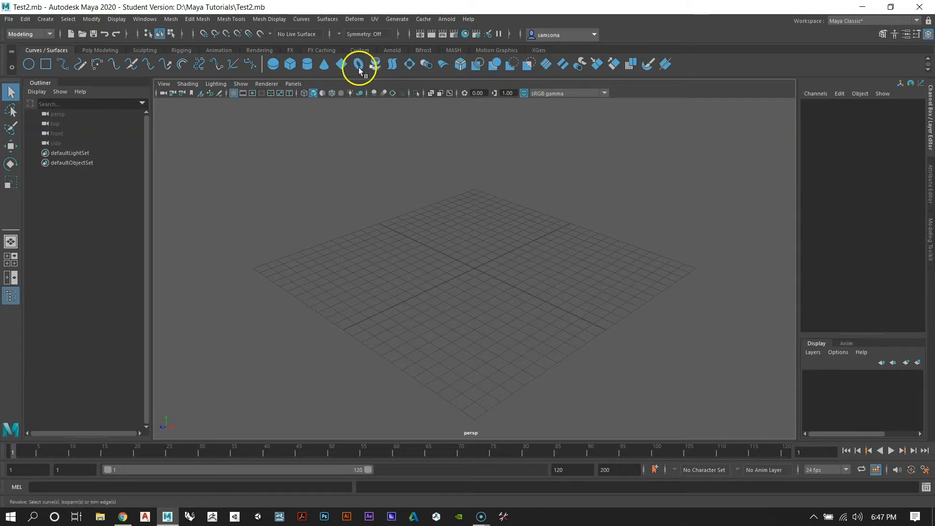
click(101, 49)
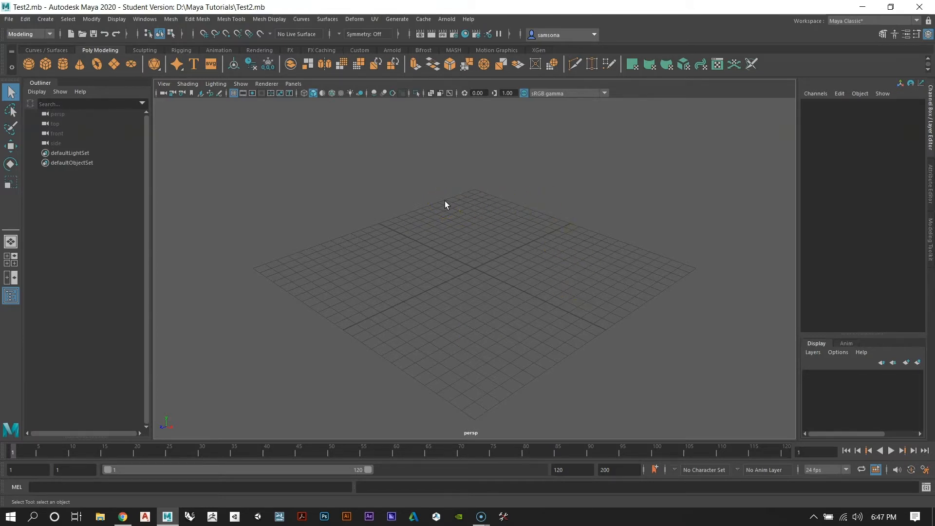
click(487, 242)
click(145, 50)
click(179, 50)
click(215, 50)
click(259, 50)
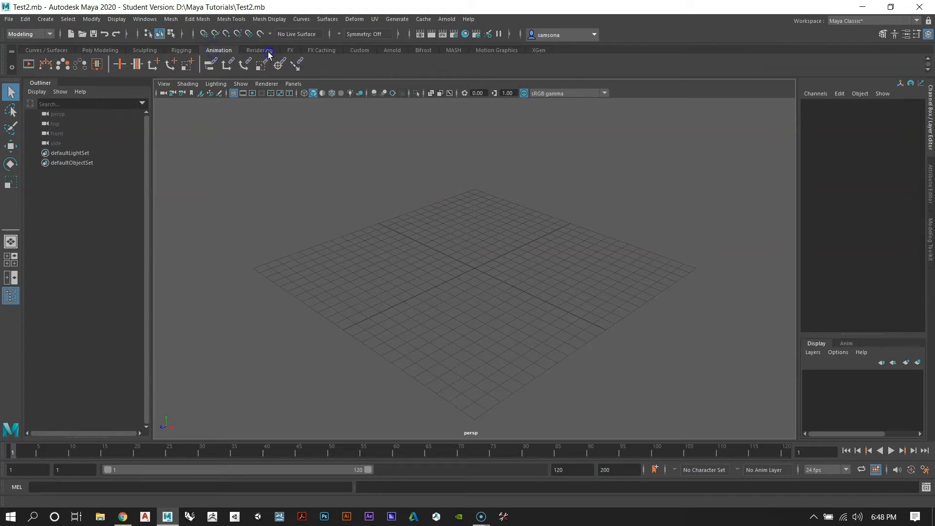
click(290, 50)
click(321, 50)
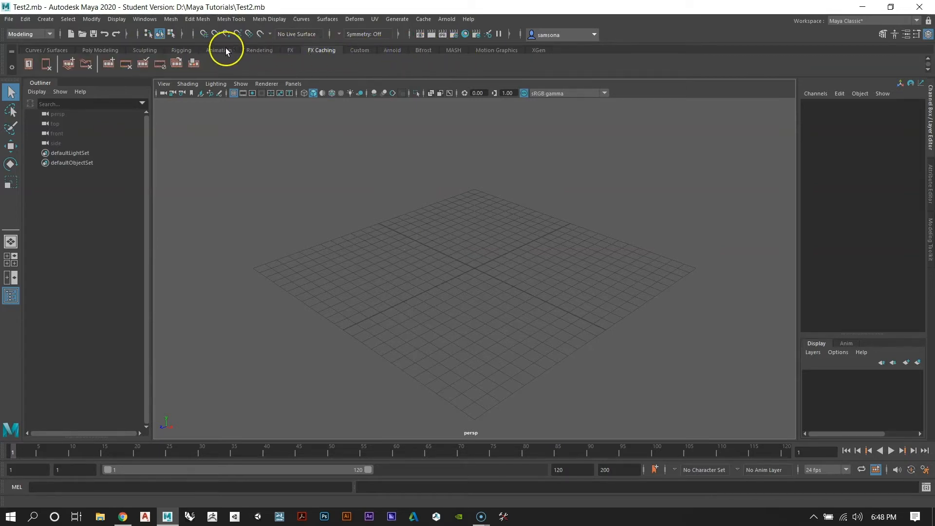
click(182, 51)
click(145, 50)
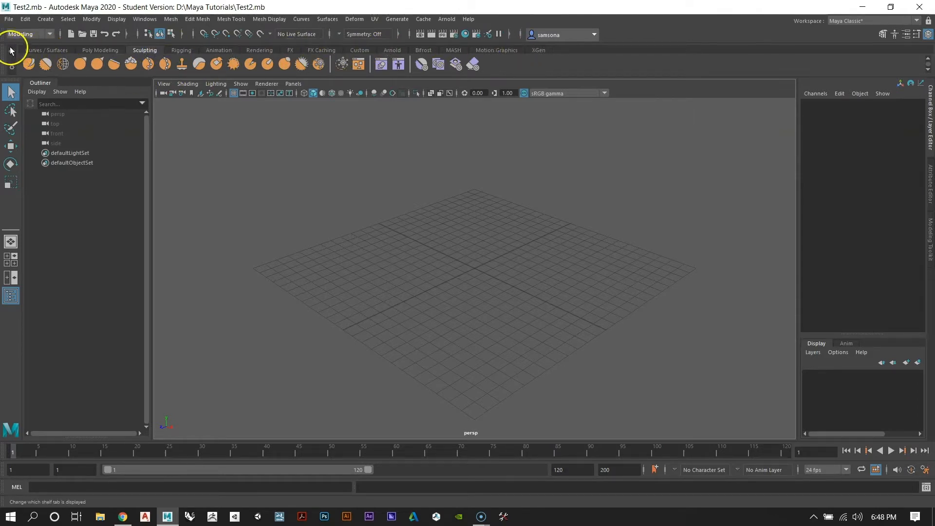
click(101, 50)
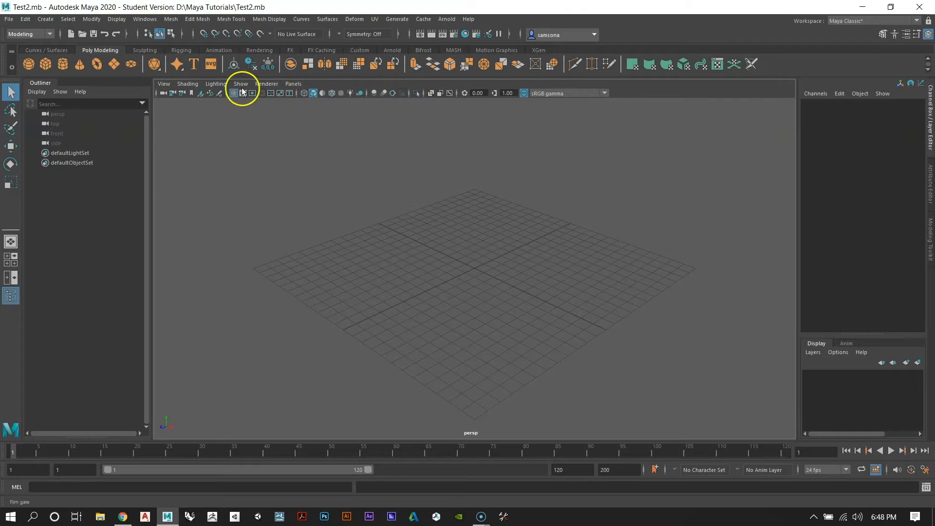
click(164, 85)
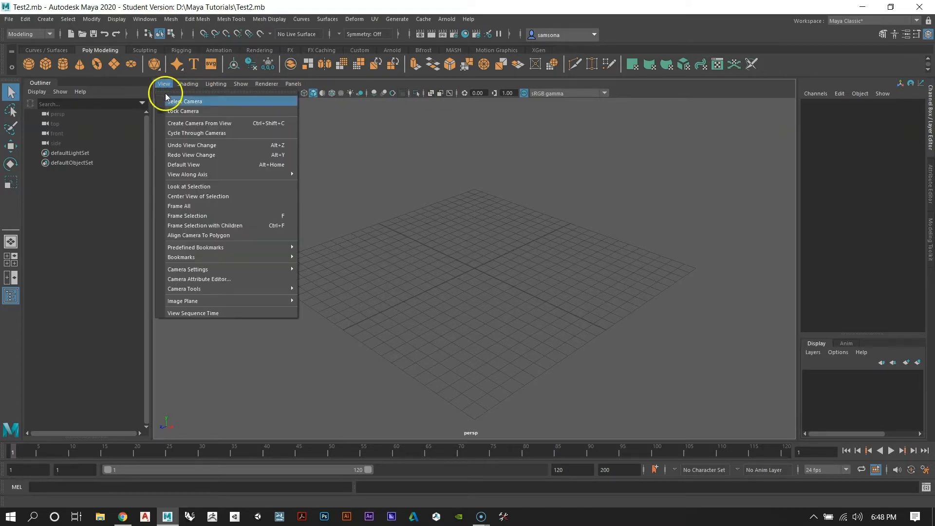
mouse_move(190, 86)
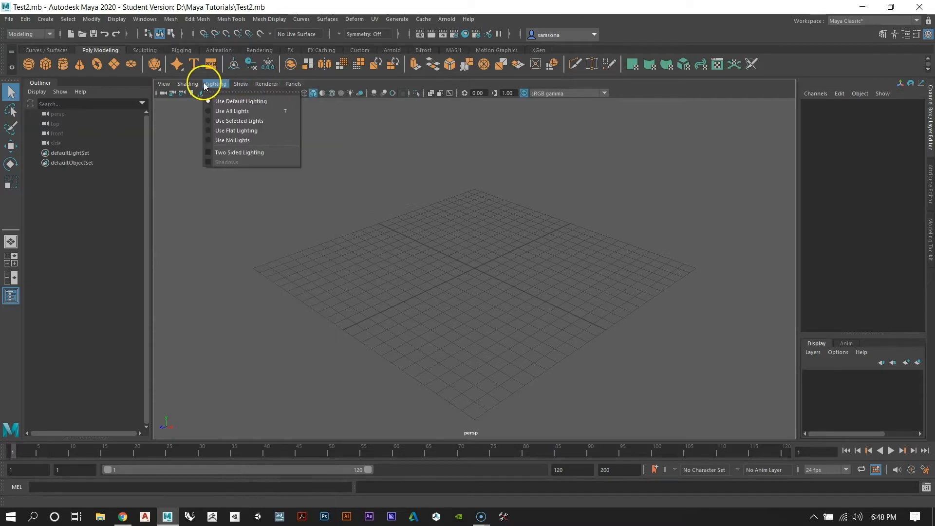
click(176, 190)
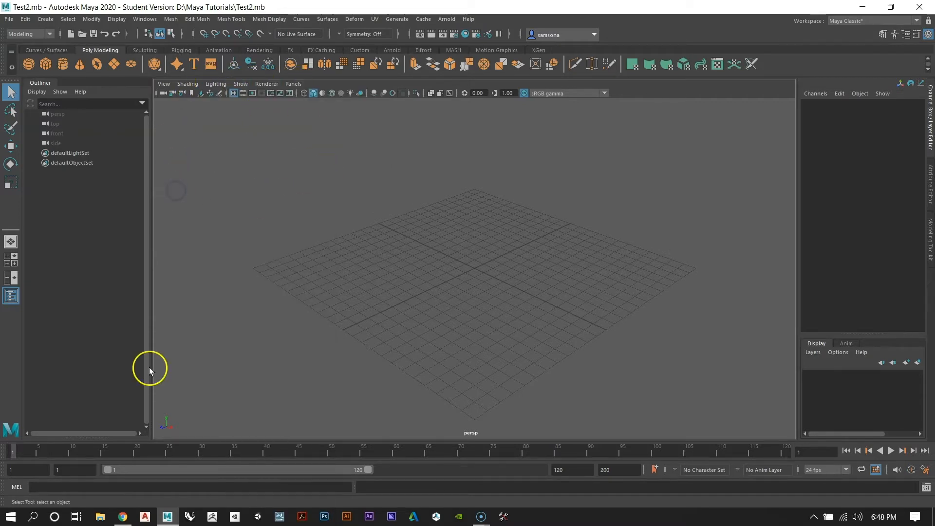
Step: Switch to the four-view layout and look over the side view's own View and Shading menus
click(12, 264)
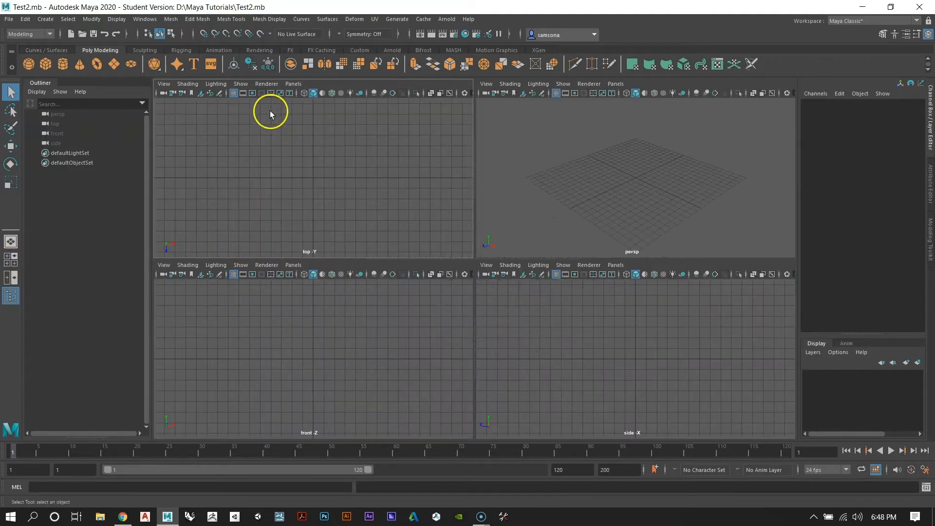
click(484, 265)
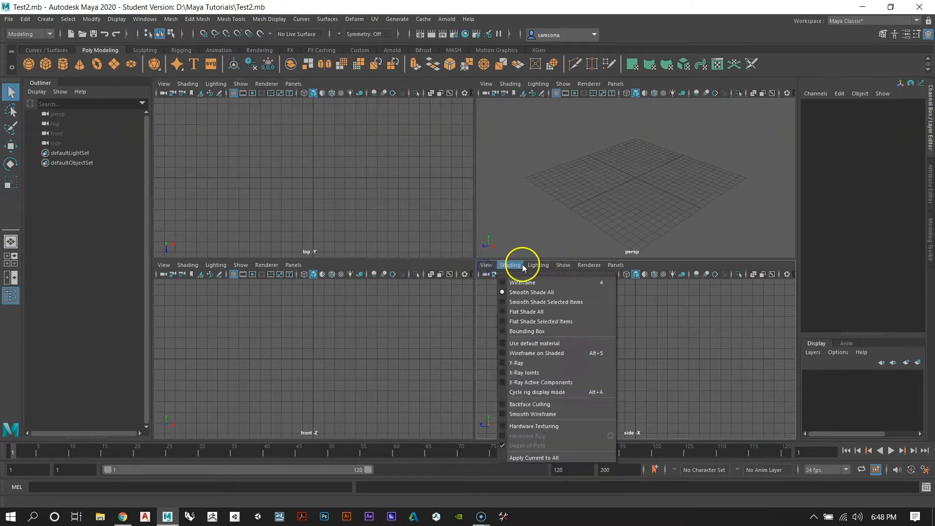
click(525, 224)
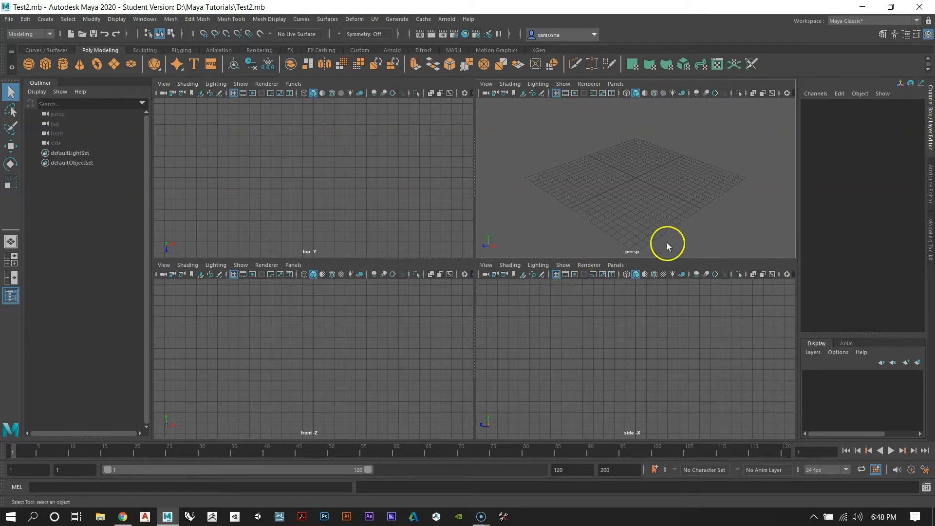
Step: Make the top, front, side and perspective viewports active in turn, and return to the single perspective layout
click(609, 186)
click(333, 179)
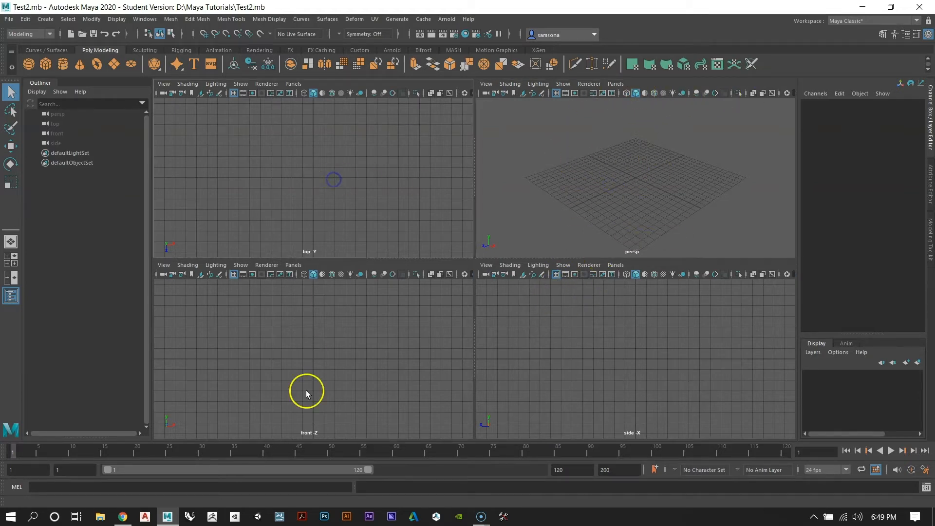
click(307, 390)
click(613, 372)
click(605, 158)
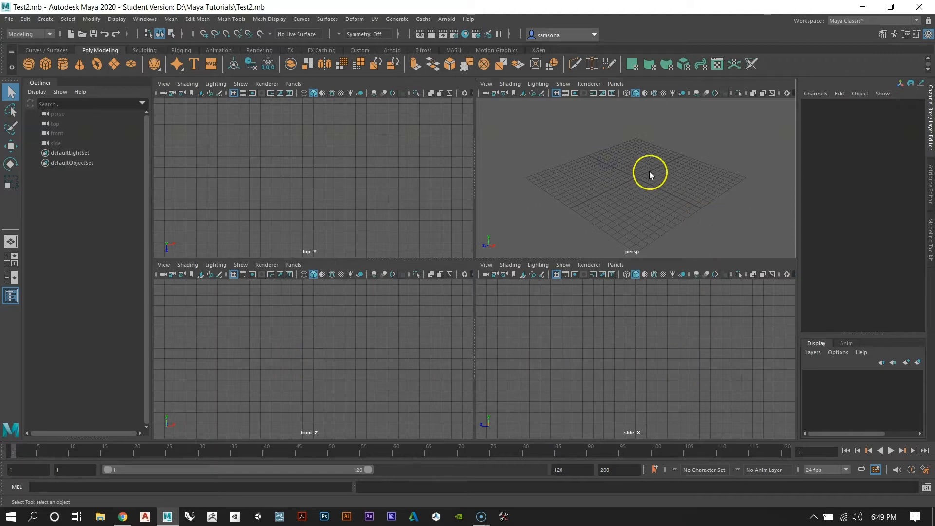
click(635, 166)
click(11, 242)
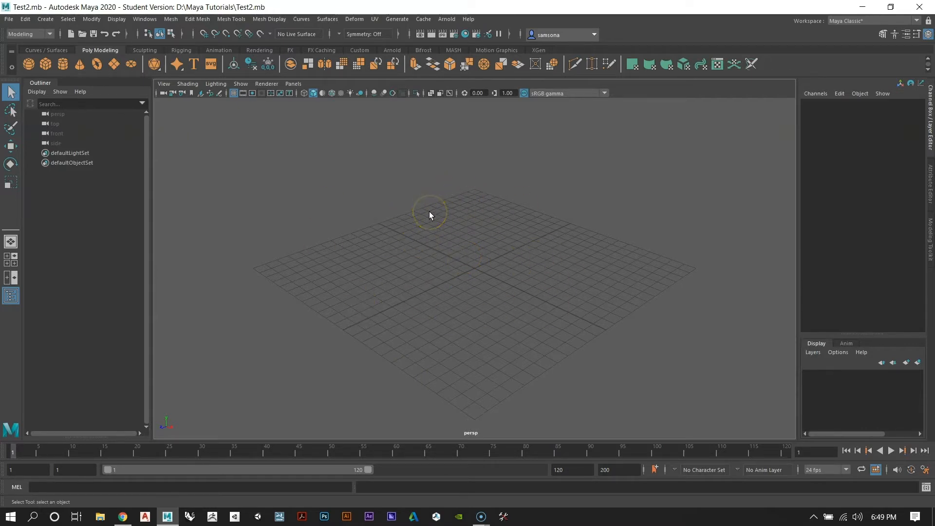
Step: Toggle individual viewports between full size and the four-view layout several times, ending on the single perspective view
key(space)
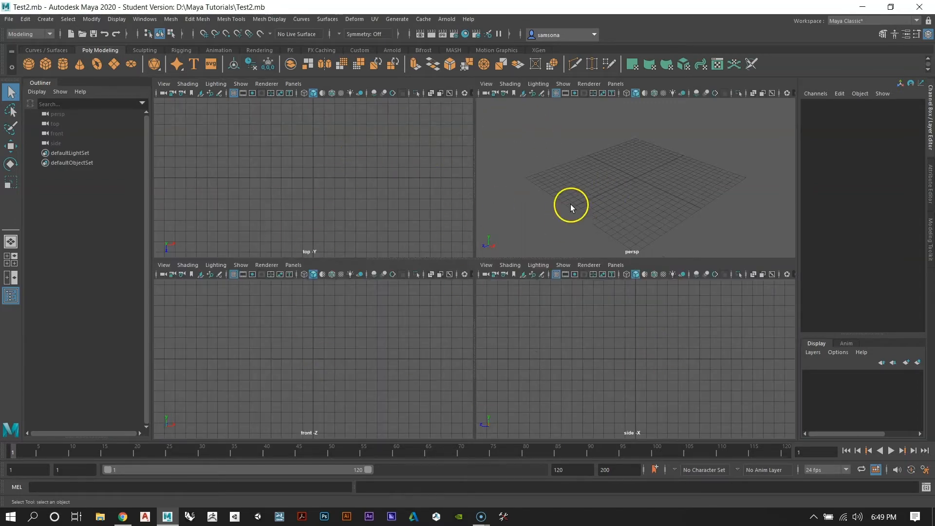
key(space)
key(space)
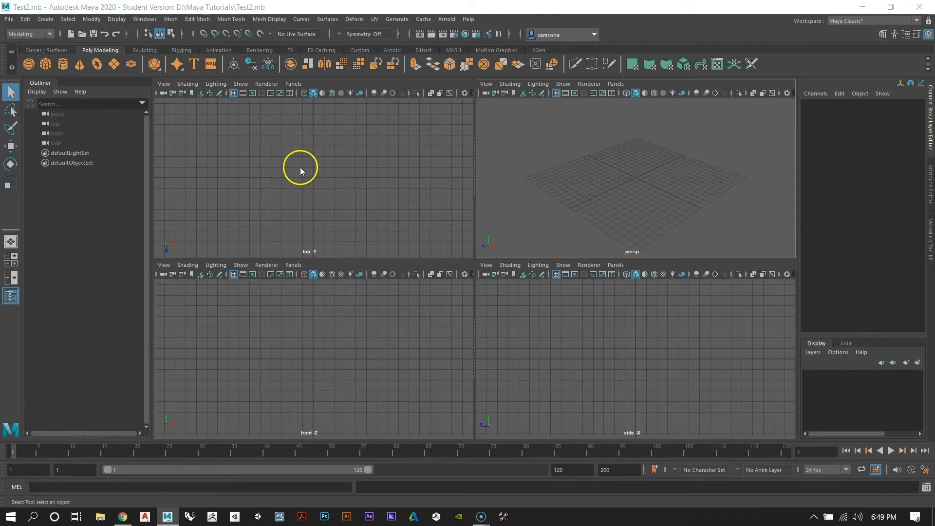
key(space)
key(space)
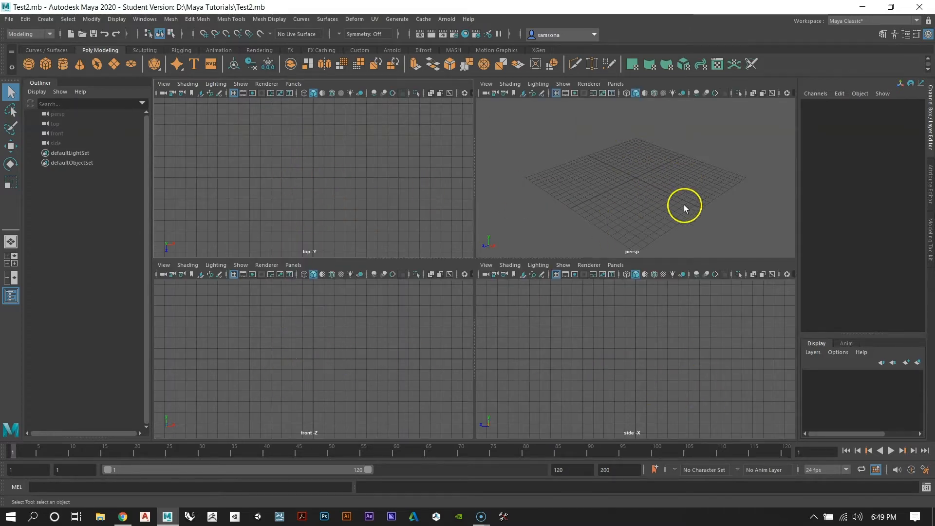
key(space)
key(space)
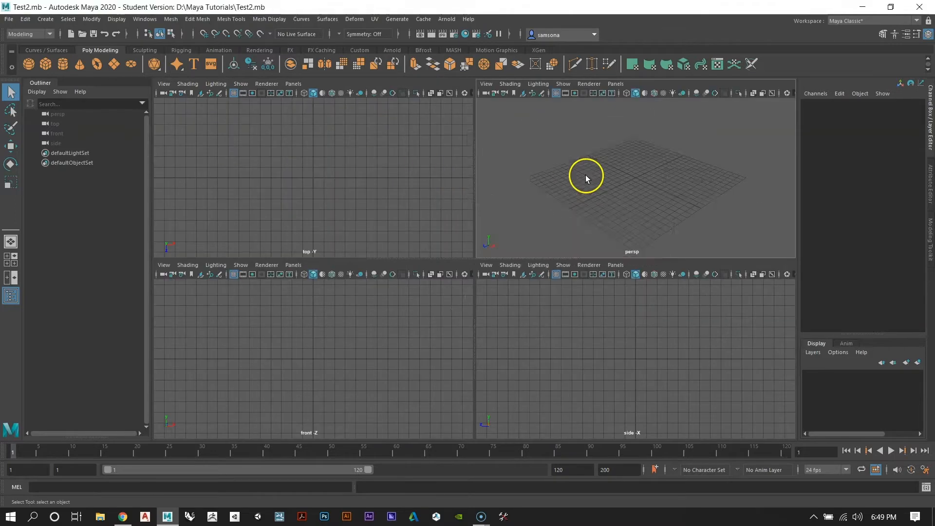
key(space)
key(space)
key(space)
key(space)
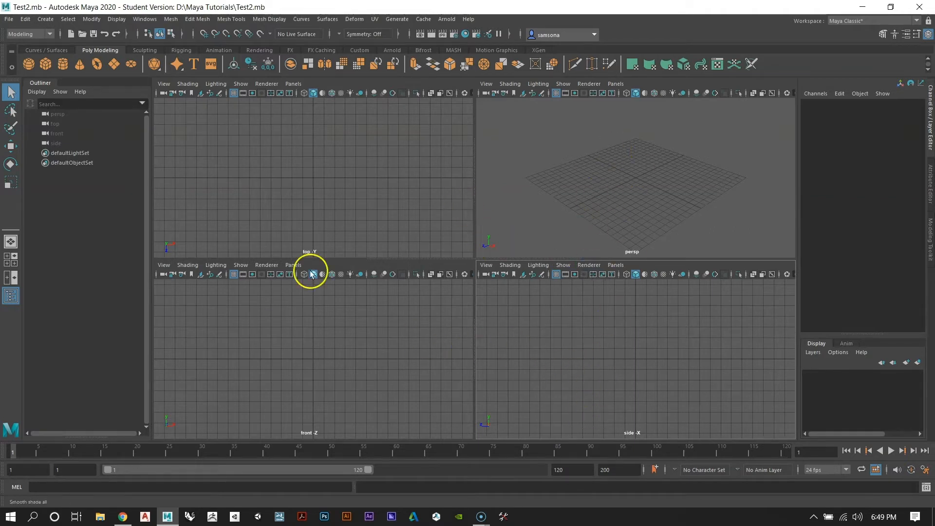
click(11, 242)
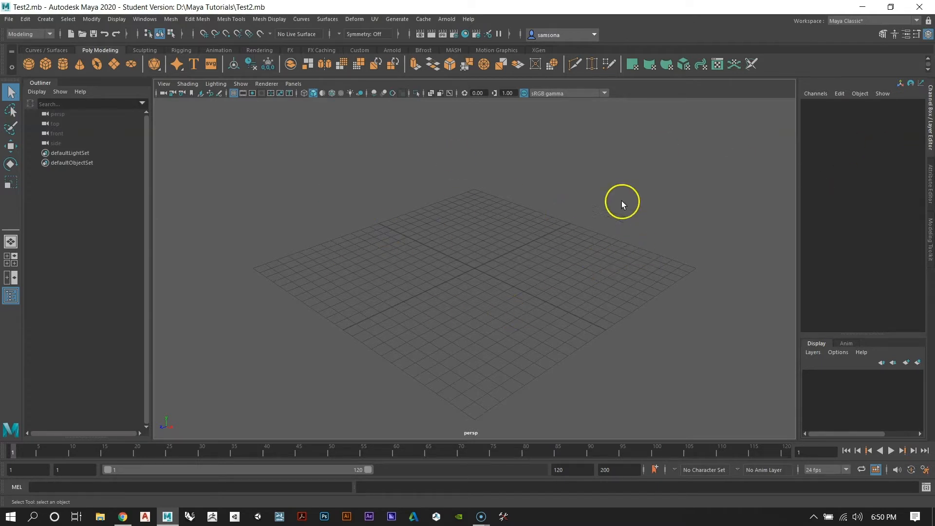
Step: Hide and reshow the Channel Box / Layer Editor, and switch to the Attribute Editor
click(931, 102)
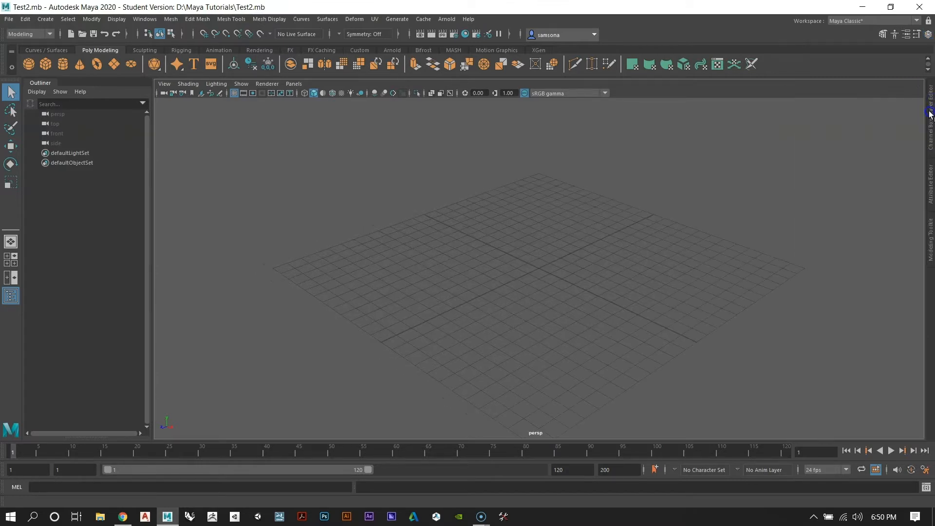
click(931, 114)
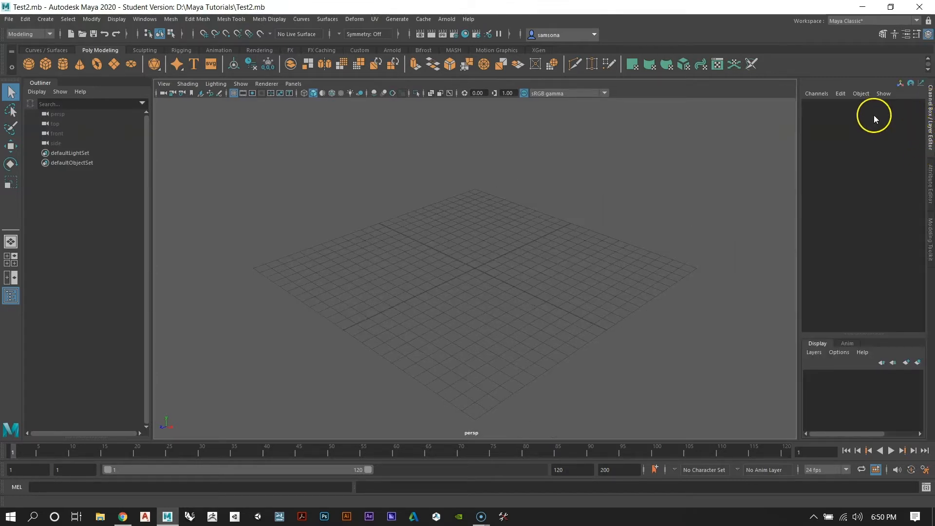
click(931, 176)
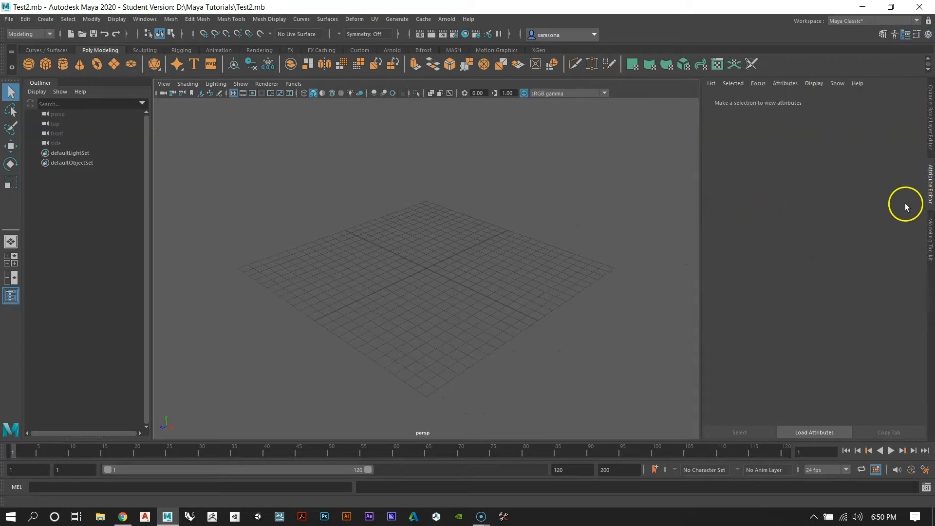
Step: Show the Modeling Toolkit to examine its tools, toggle it off and on, and leave it hidden
click(930, 239)
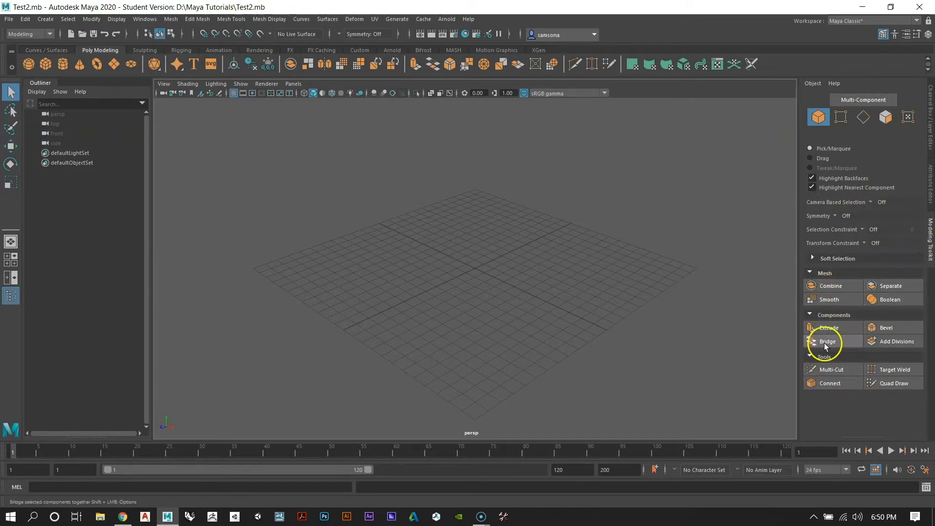
click(932, 247)
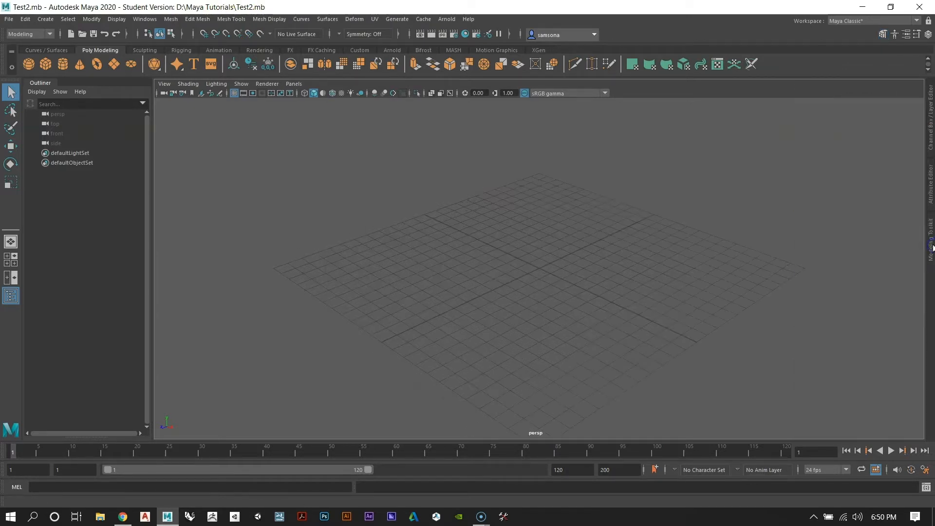
click(932, 248)
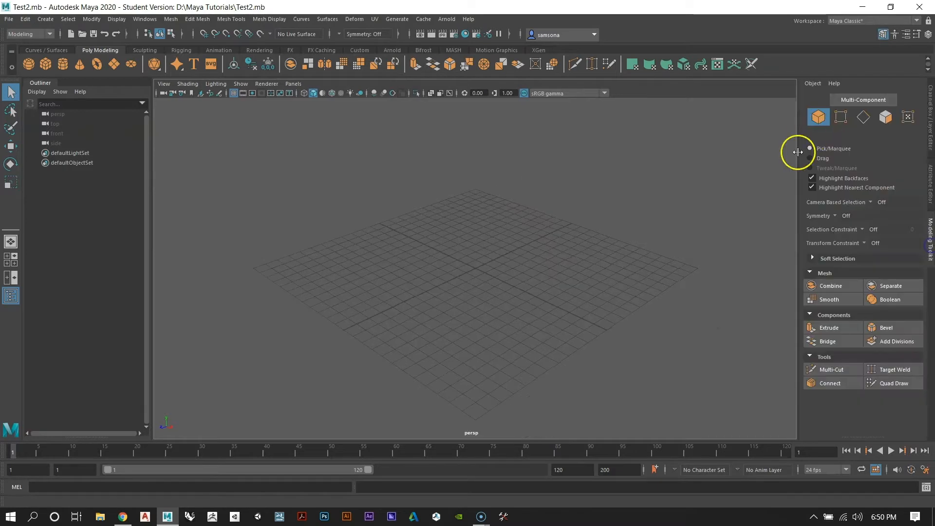
click(932, 259)
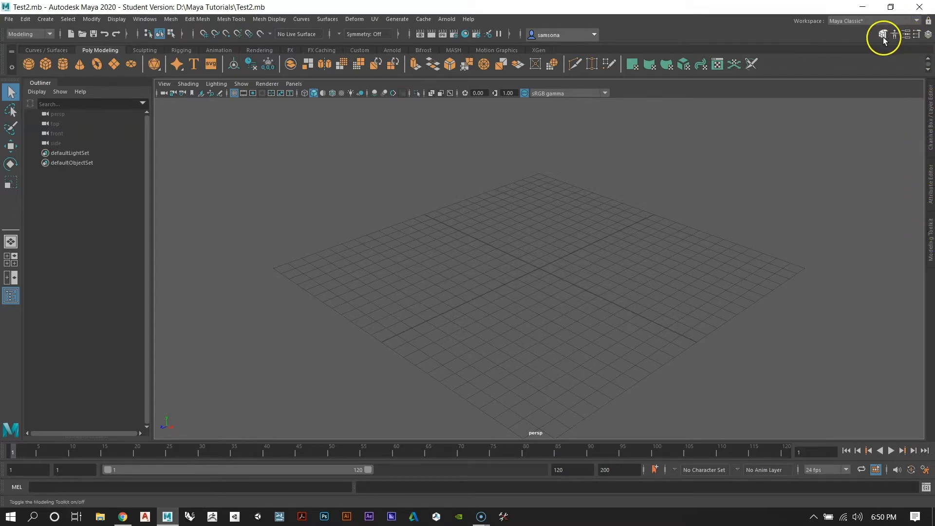
Step: Show the Channel Box / Layer Editor, and view the Select Tool's options in the Tool Settings window before closing it
click(928, 35)
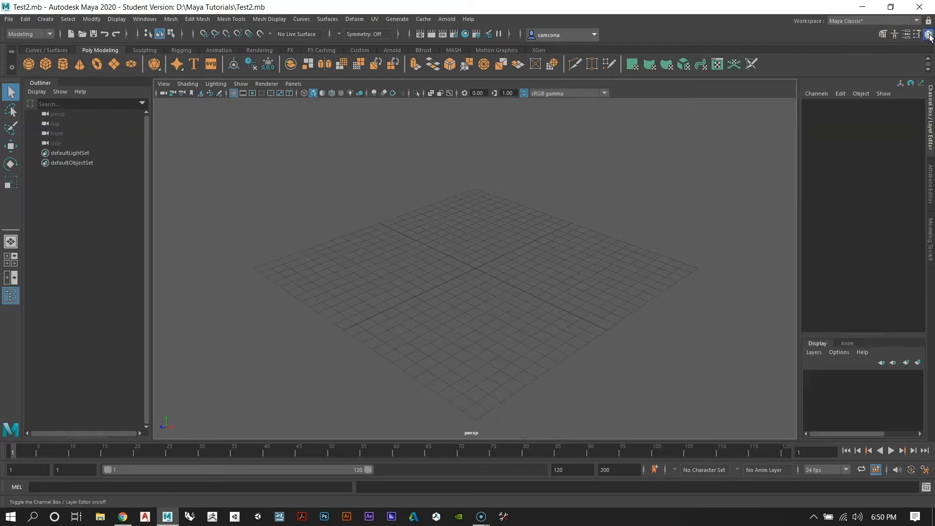
click(918, 35)
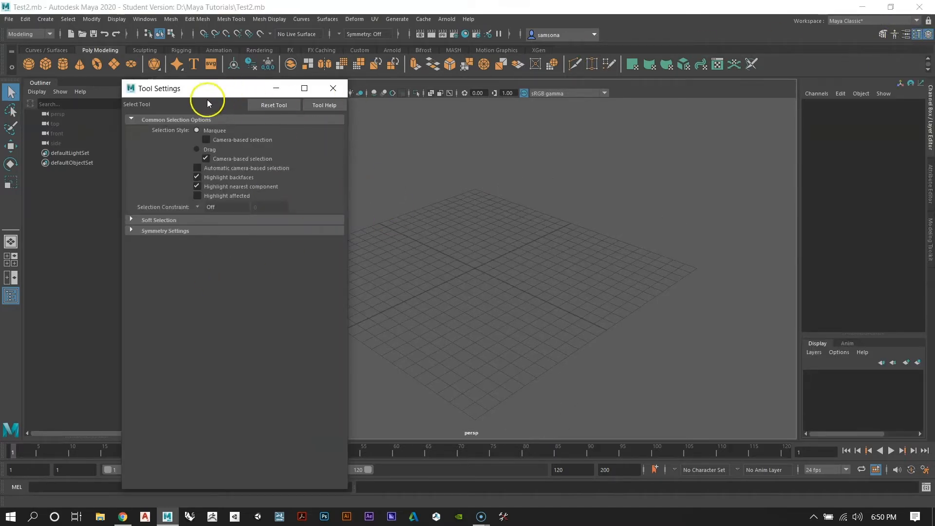
drag(208, 102, 489, 174)
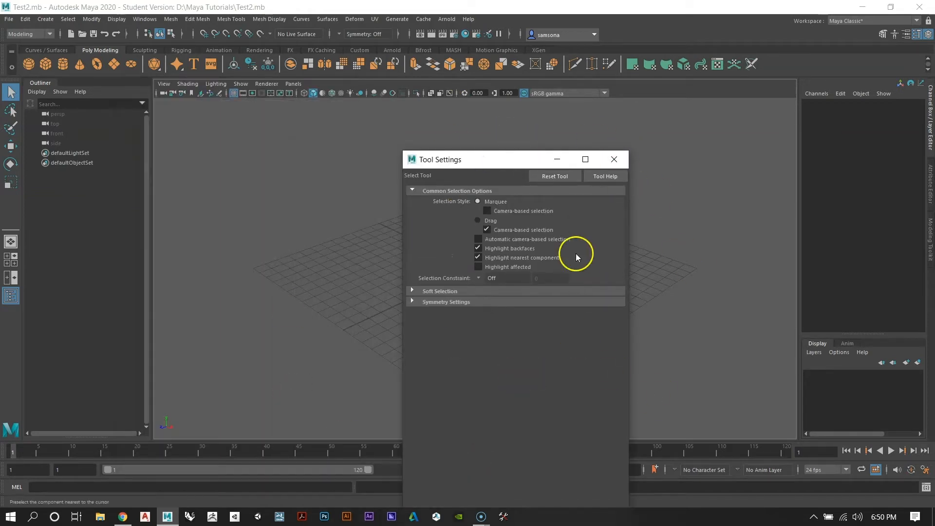
click(615, 159)
Step: View the Attribute Editor, Modeling Toolkit and character controls in turn, and restore the Channel Box / Layer Editor
click(907, 34)
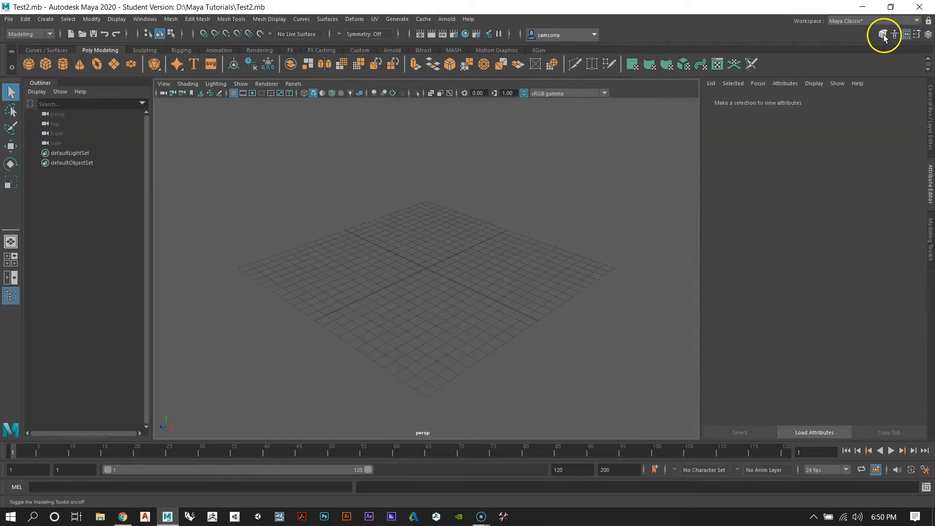
click(884, 34)
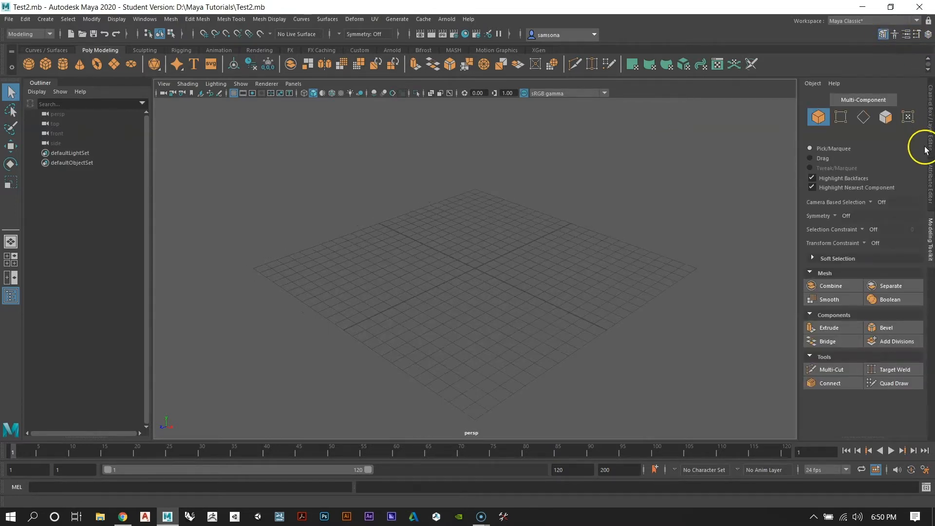
click(895, 35)
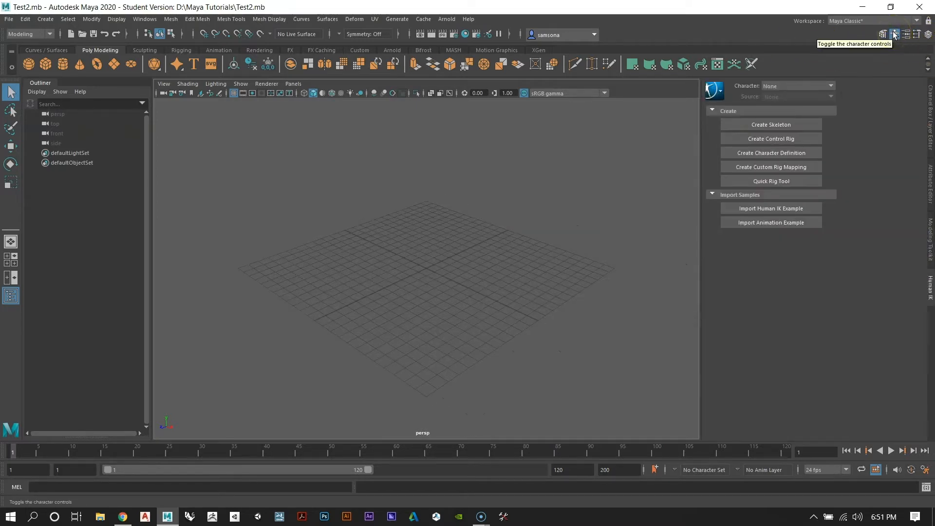
click(895, 35)
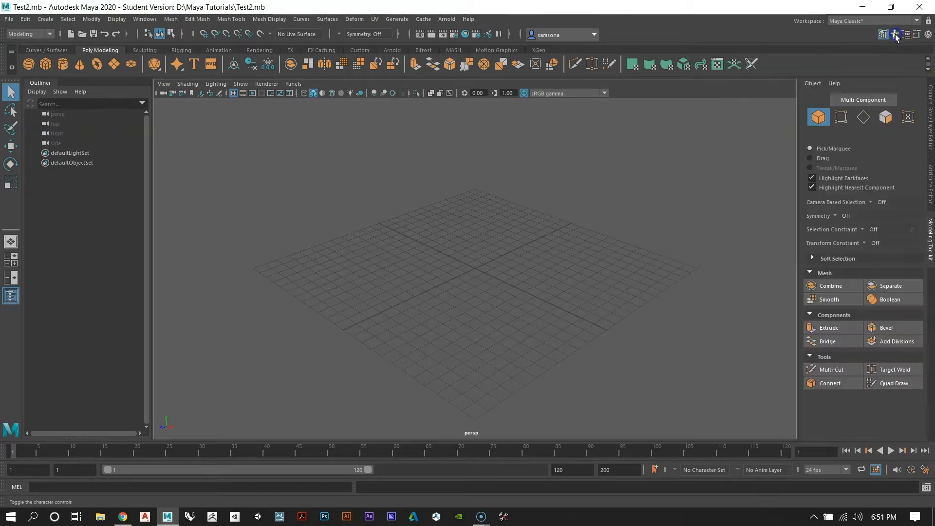
click(928, 34)
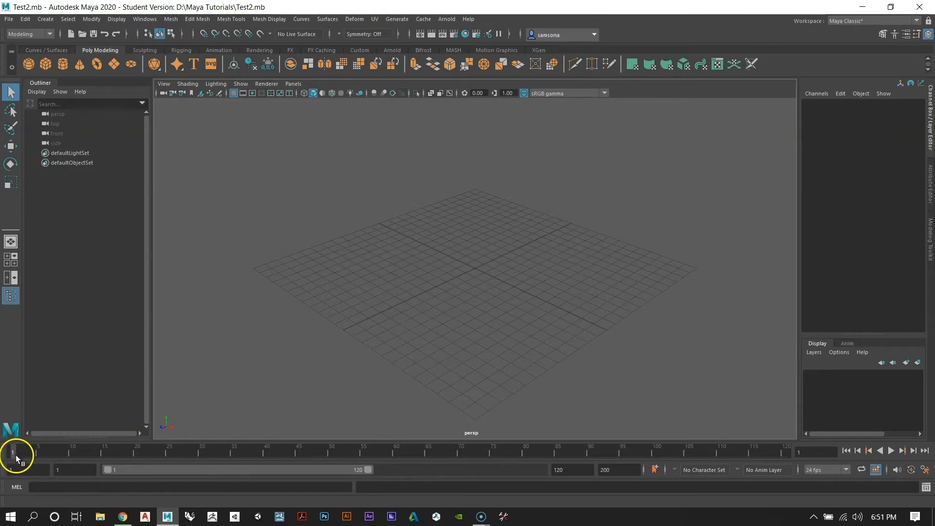
Step: Play the timeline from frame 1, stop the playback and return to the first frame
mouse_move(16, 458)
mouse_down()
mouse_move(486, 470)
mouse_move(824, 459)
mouse_move(14, 454)
mouse_up()
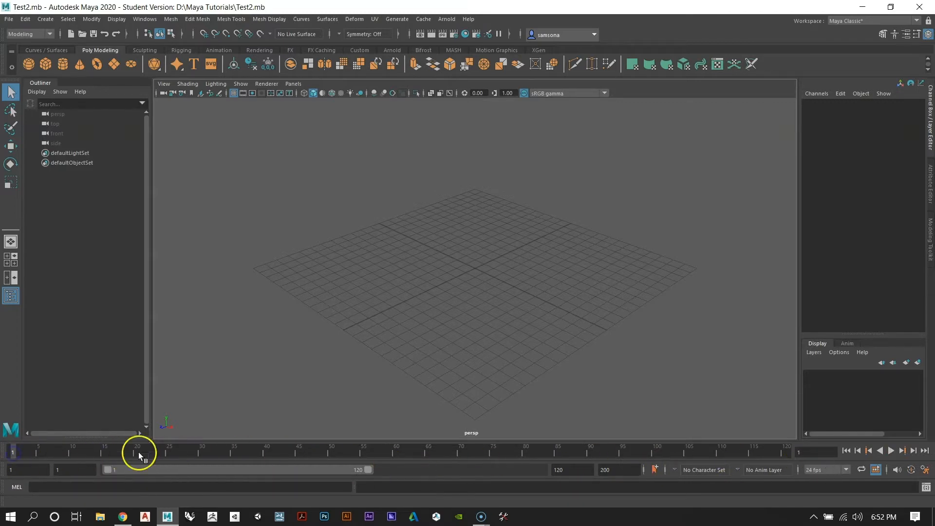
key(alt+v)
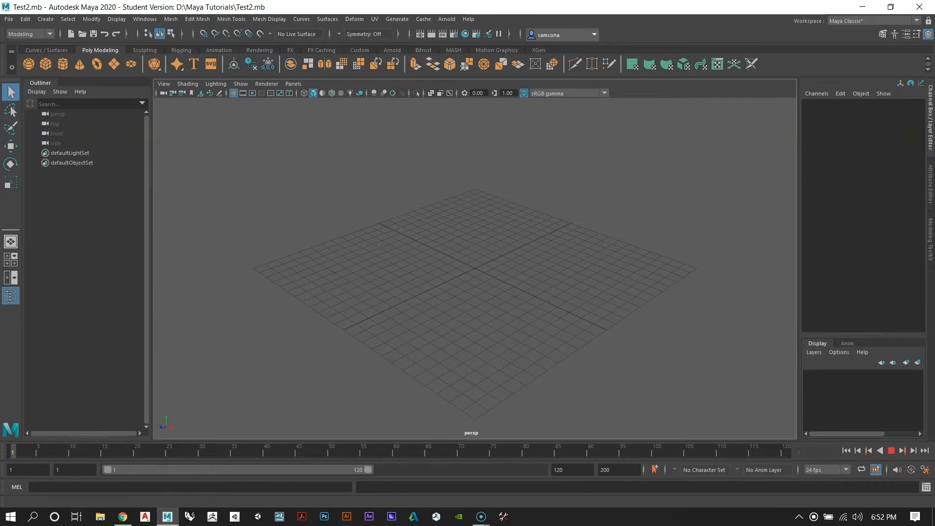
click(785, 454)
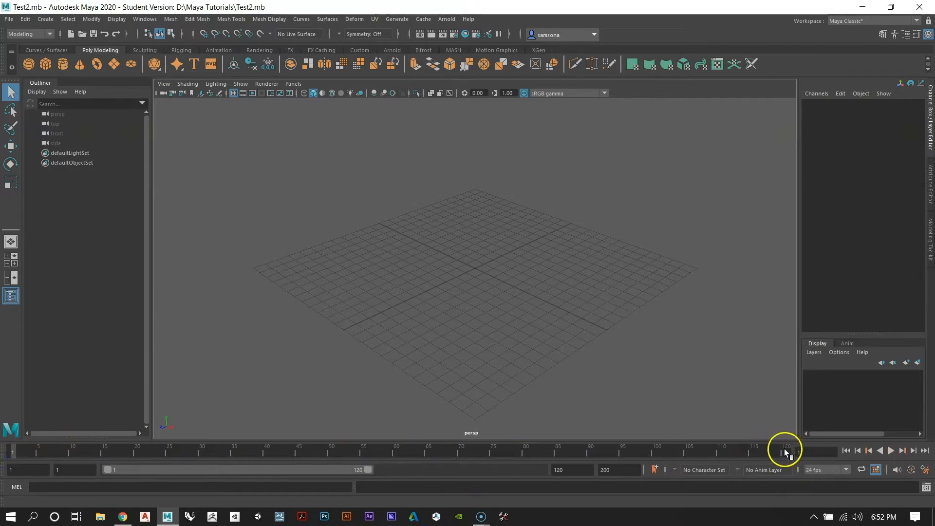
key(alt+shift+v)
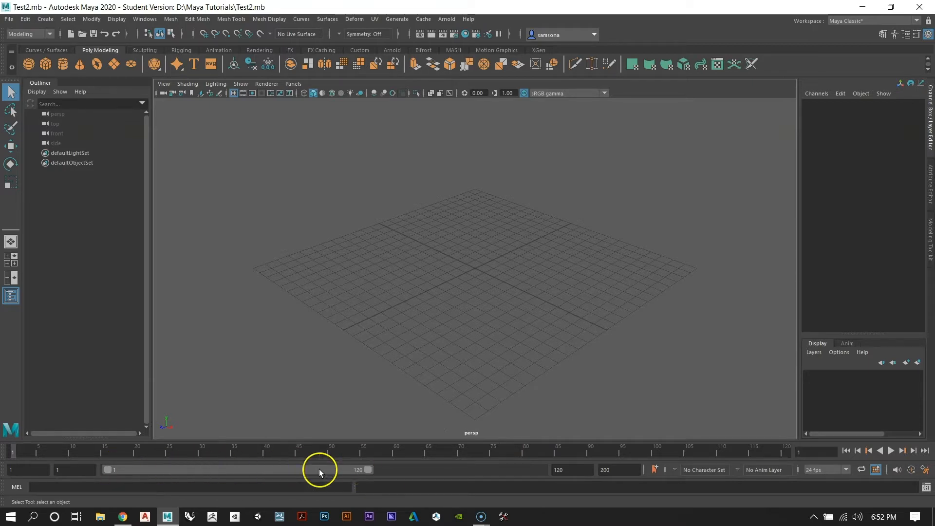
Step: Extend the playback range's end to frame 200, and narrow the range to frames 73 through 97
mouse_move(368, 472)
mouse_down()
mouse_move(553, 471)
mouse_move(299, 472)
mouse_move(484, 475)
mouse_move(325, 478)
mouse_move(371, 477)
mouse_up()
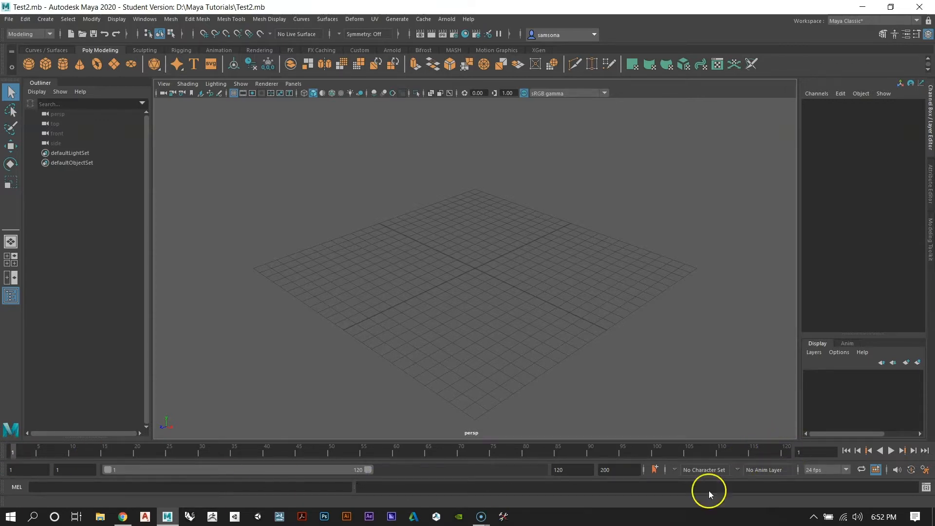
drag(367, 474, 580, 481)
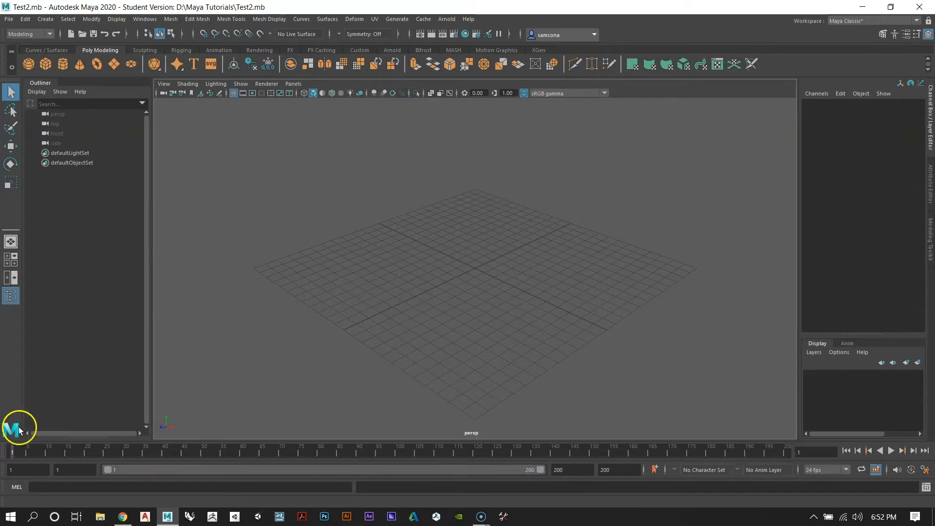
drag(108, 472, 266, 470)
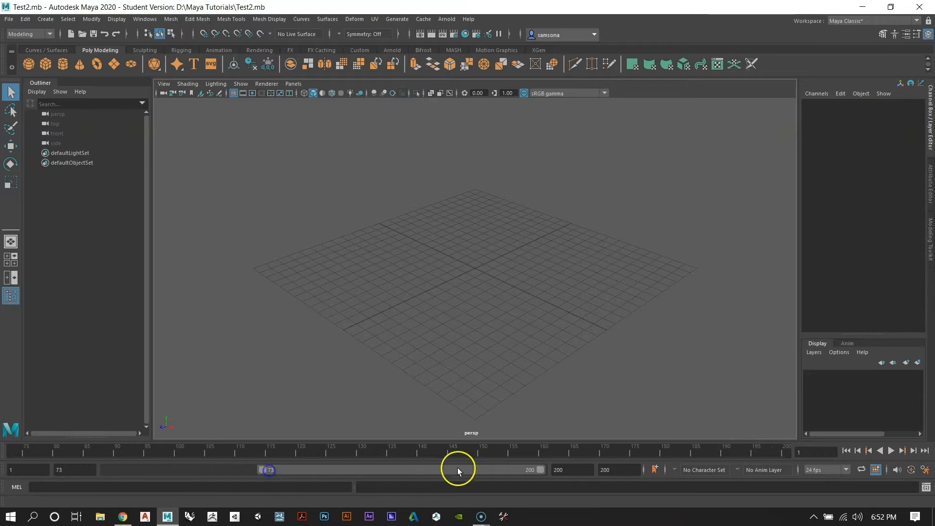
drag(542, 470, 318, 470)
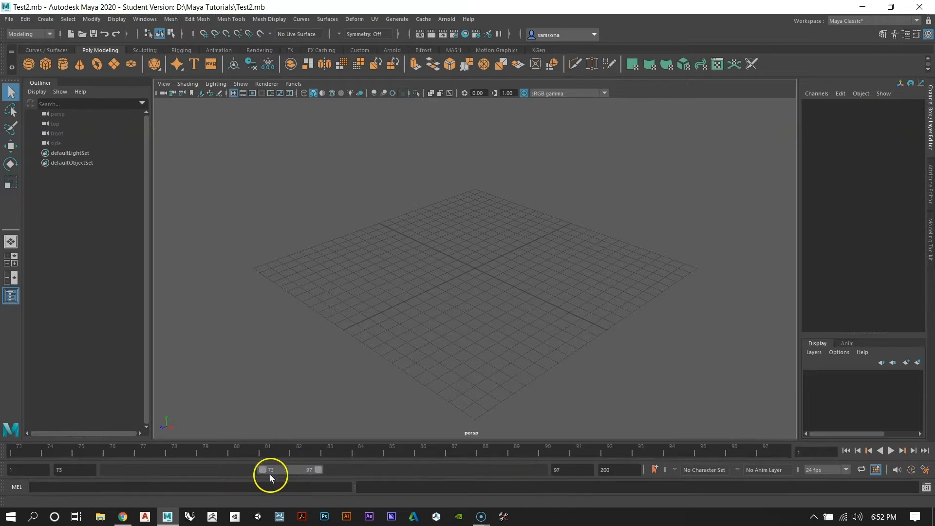
Step: Widen the playback range to frames 1 through 200, and highlight each start and end time field in turn
drag(261, 472, 89, 476)
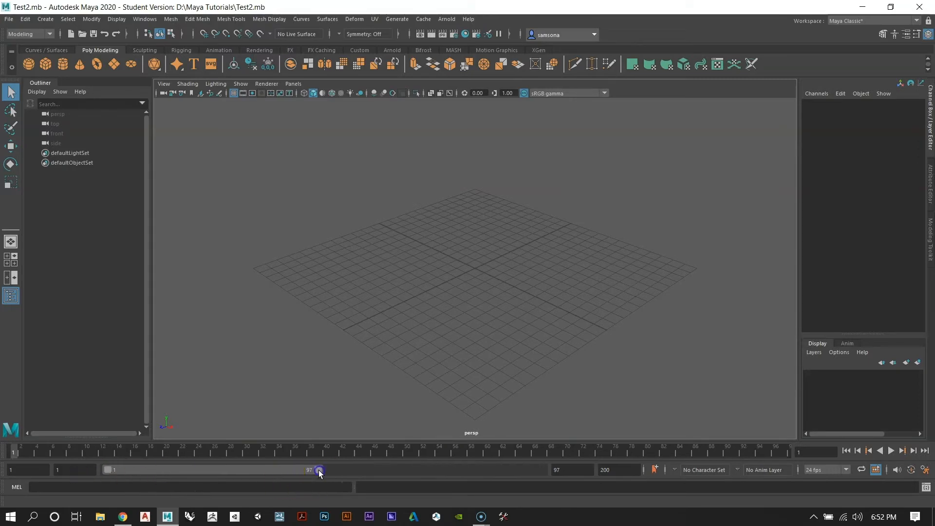
drag(318, 471, 556, 477)
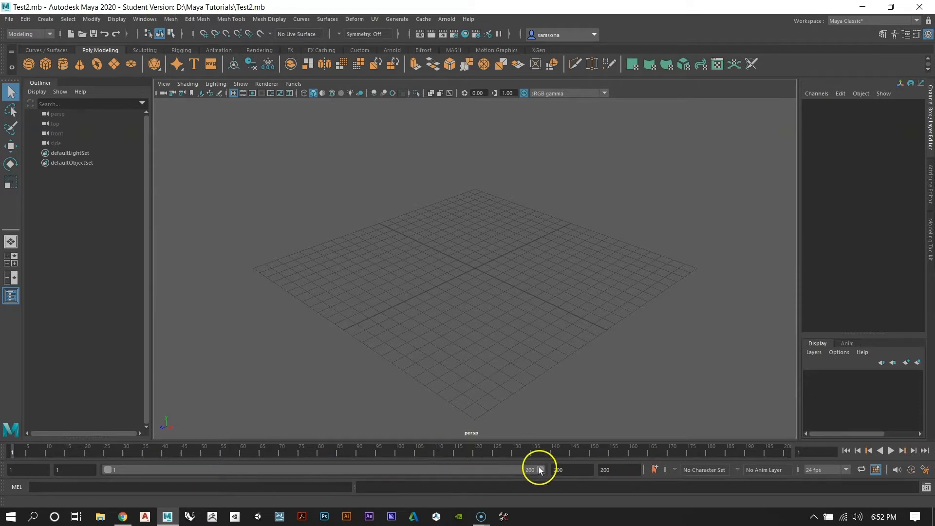
click(52, 471)
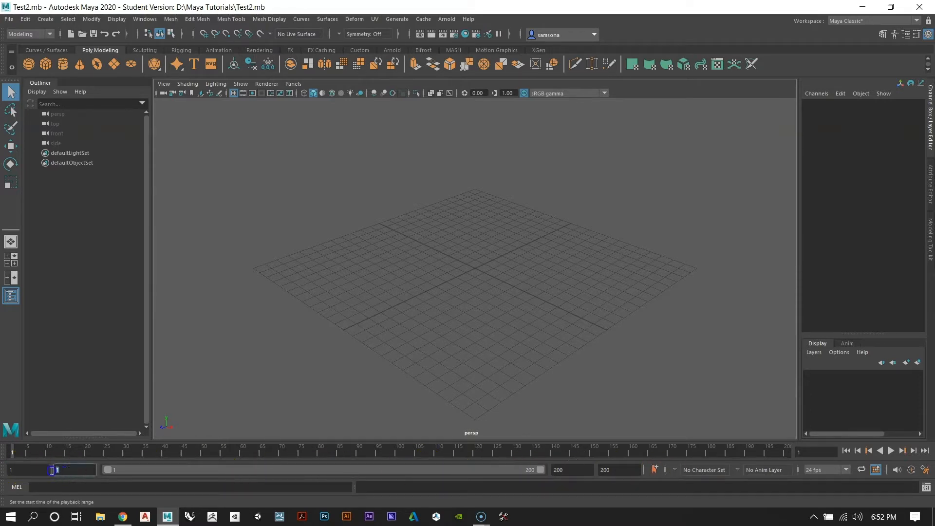
drag(21, 471, 6, 471)
drag(66, 473, 50, 474)
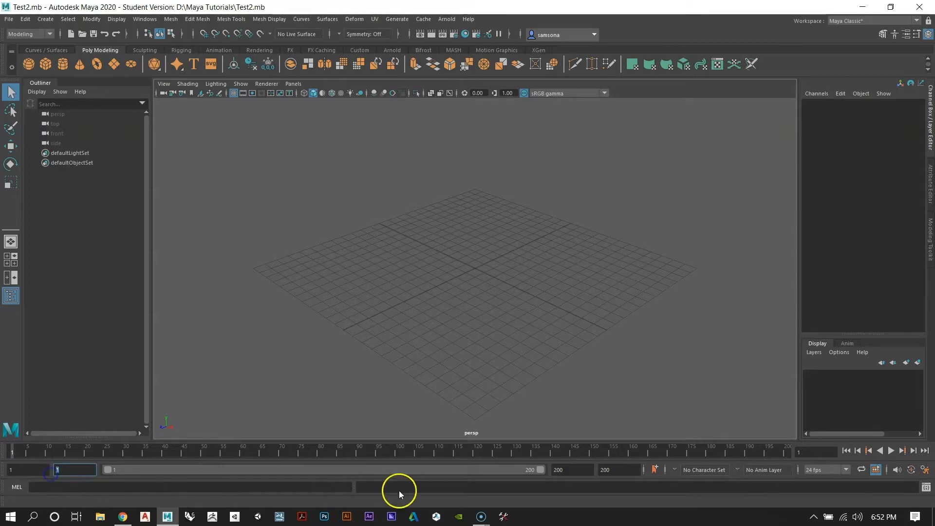
drag(577, 471, 554, 471)
drag(627, 467, 601, 470)
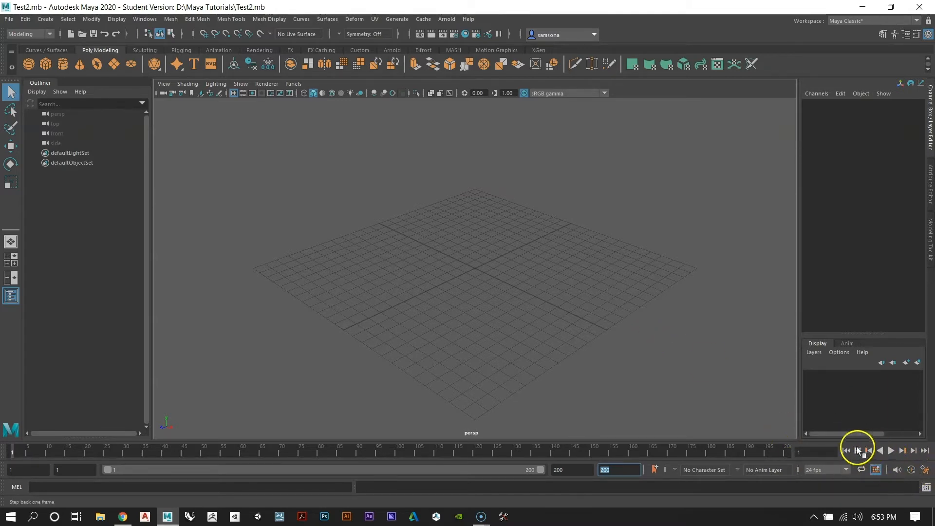
Step: Examine the playback controls for stepping between keys and frames and reaching the range's ends, plus the current time field
click(902, 451)
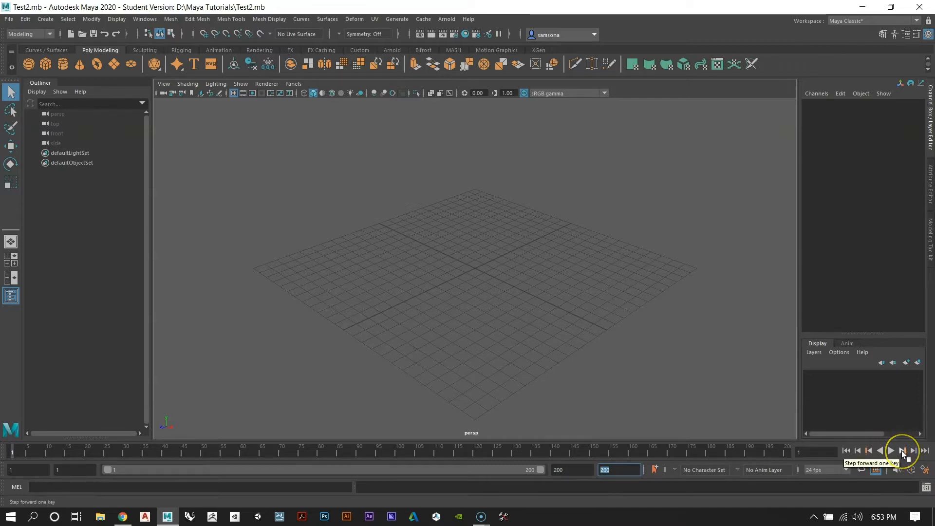
click(869, 451)
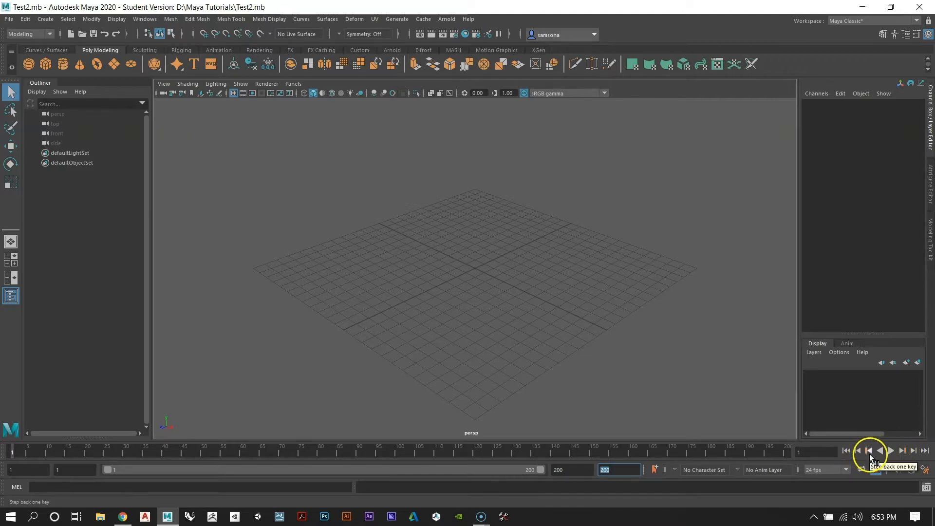
click(913, 451)
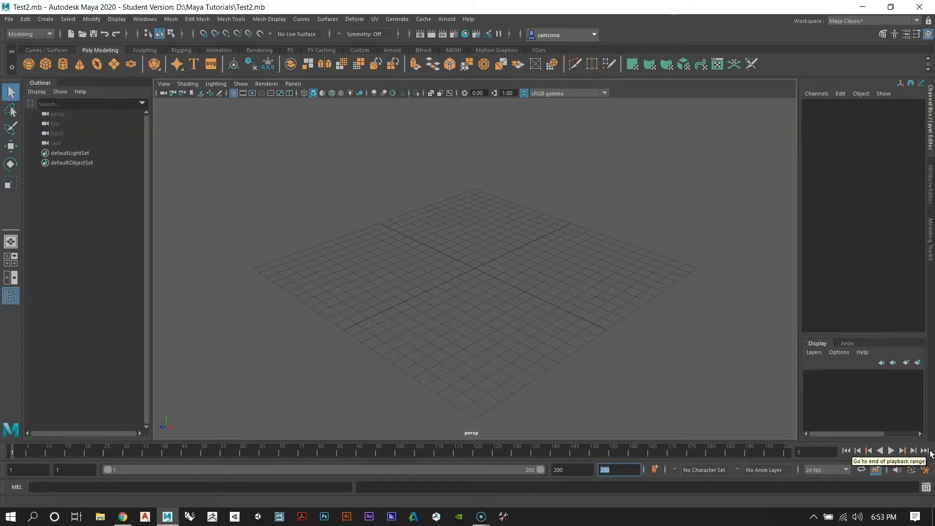
click(925, 451)
click(831, 454)
click(846, 450)
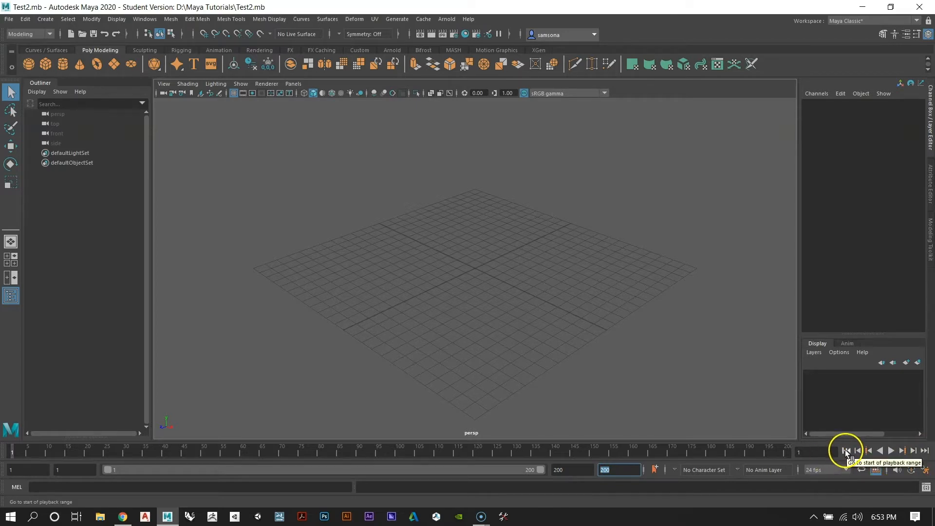
click(815, 452)
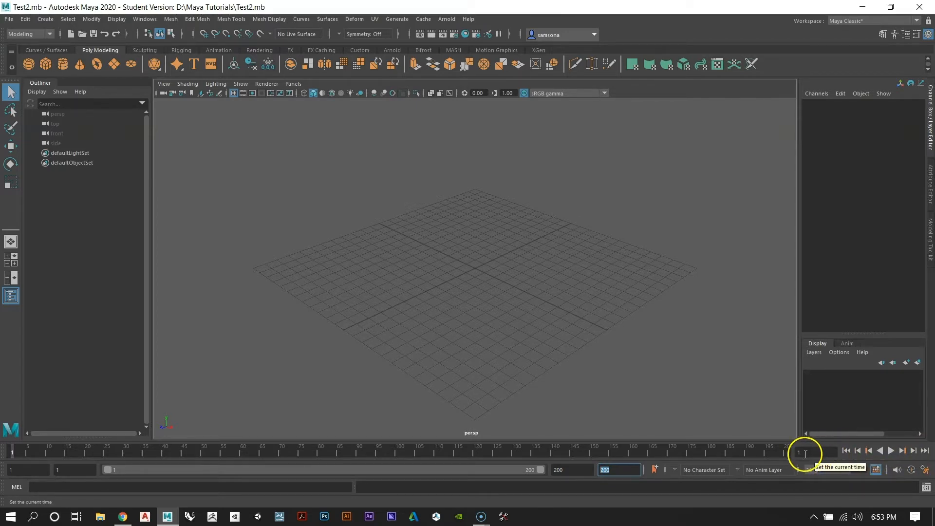
click(811, 453)
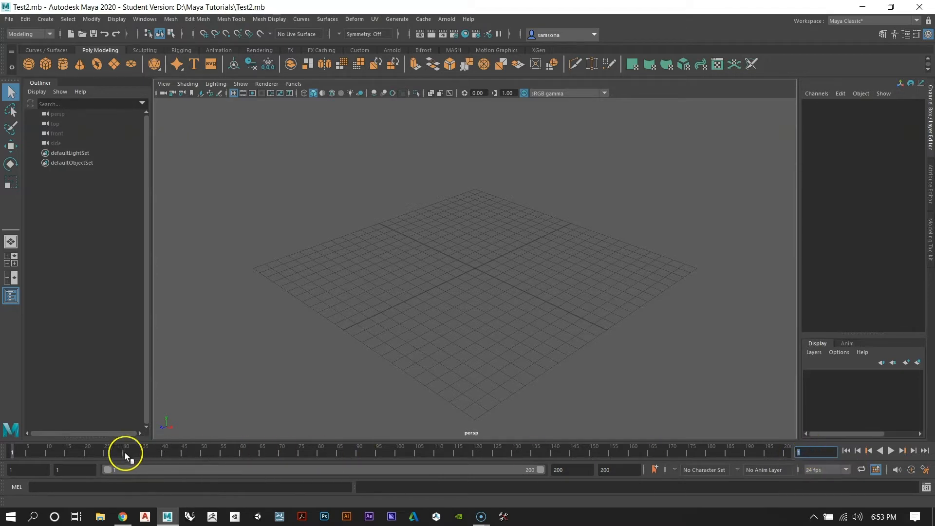
Step: Scrub back and forth along the 200-frame timeline, and return to frame 1
drag(253, 454, 268, 454)
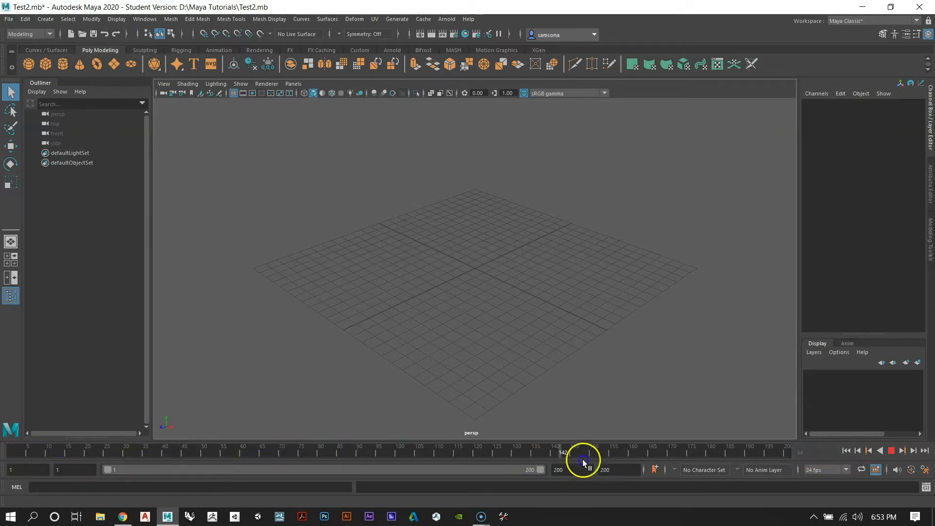
drag(583, 460, 390, 454)
click(823, 452)
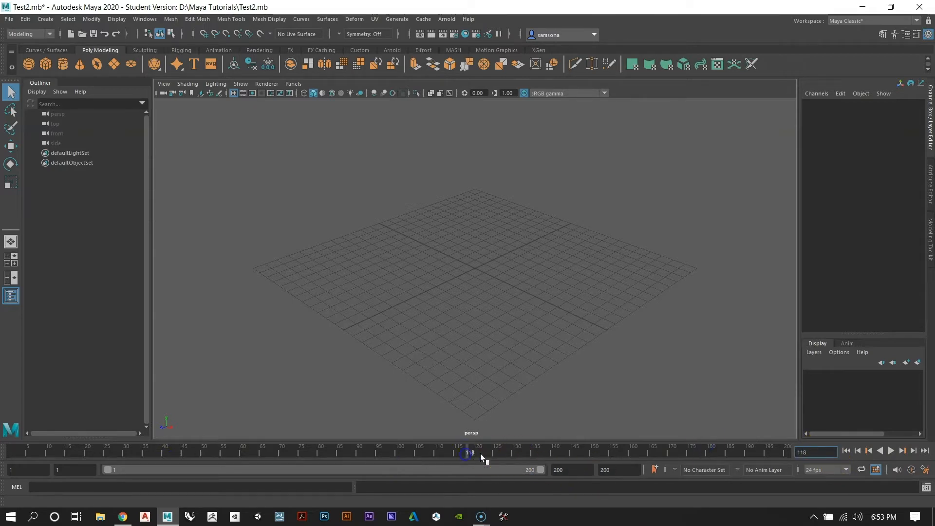
drag(481, 454, 131, 457)
drag(43, 455, 12, 455)
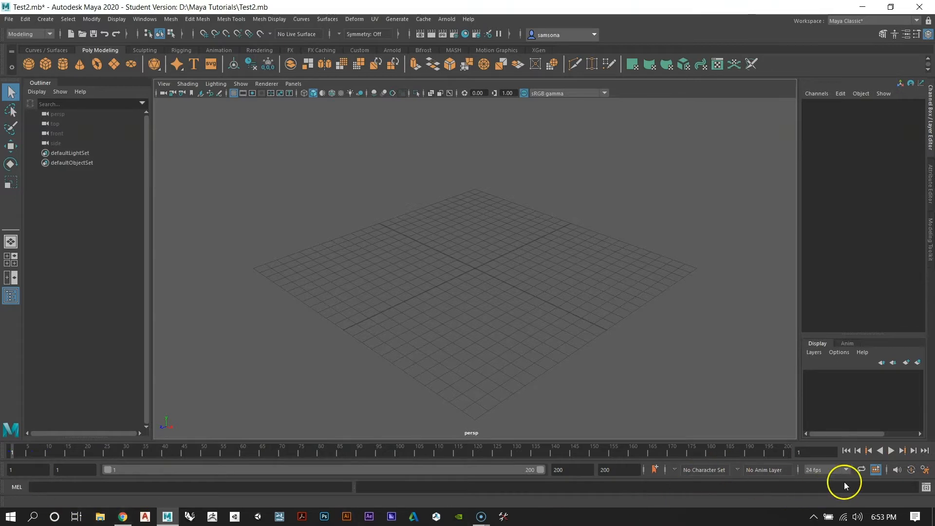
click(927, 490)
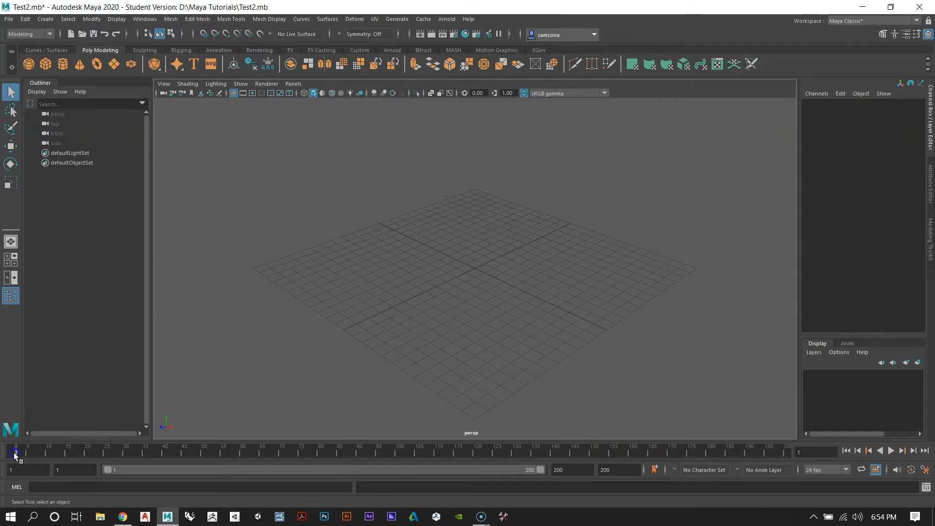
drag(14, 453, 554, 469)
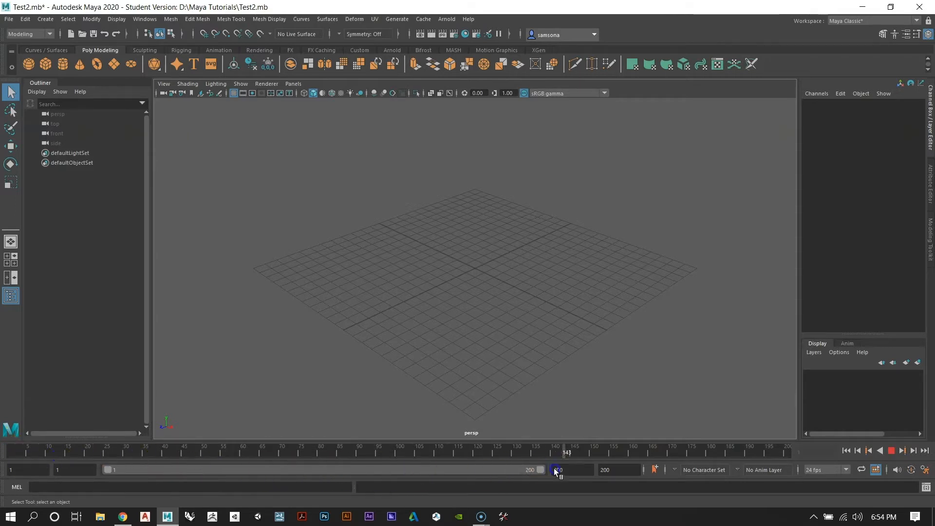
drag(774, 463, 136, 455)
drag(343, 468, 428, 471)
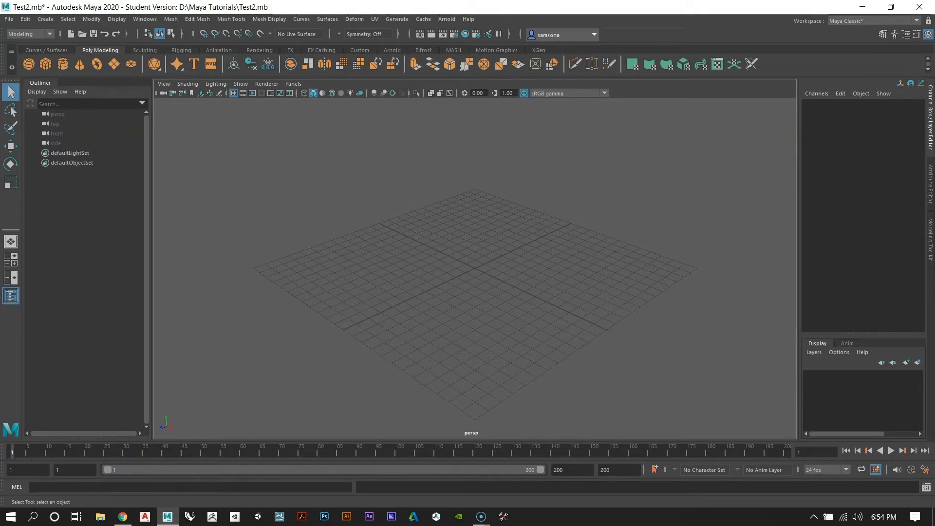
click(507, 328)
Step: Set the animation end time and the playback range's end to frame 300
double_click(575, 471)
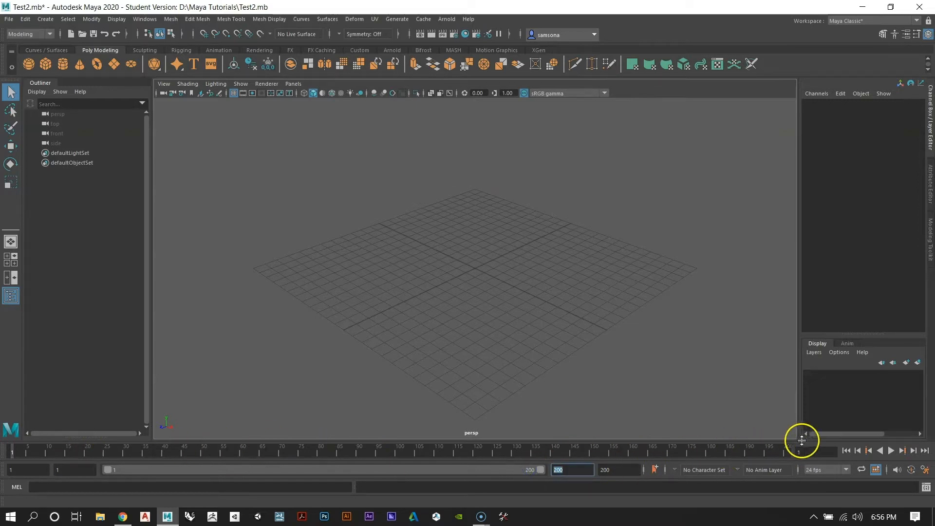
double_click(603, 471)
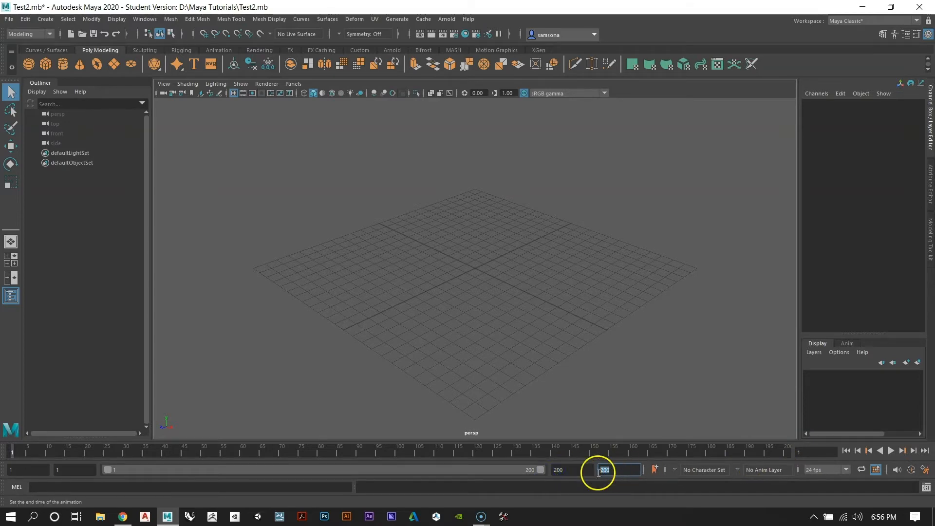
text(300)
key(Return)
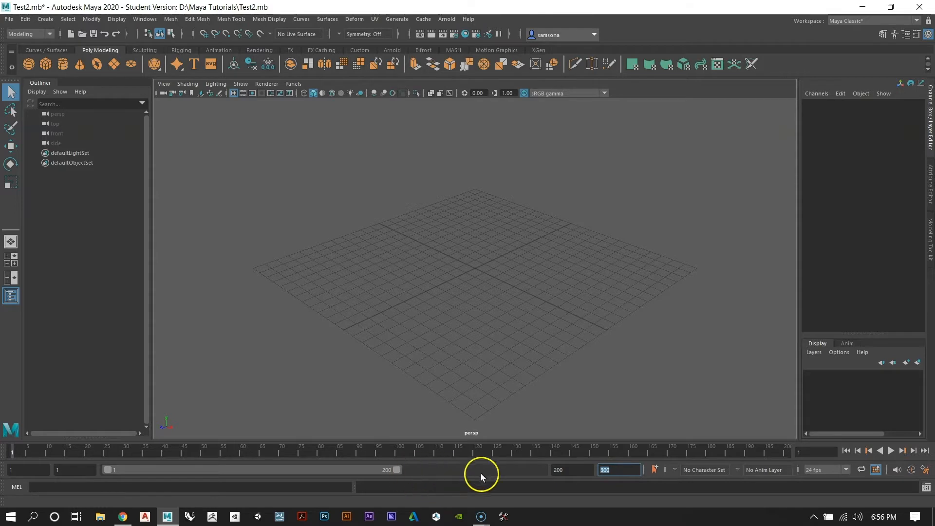
double_click(570, 470)
text(3)
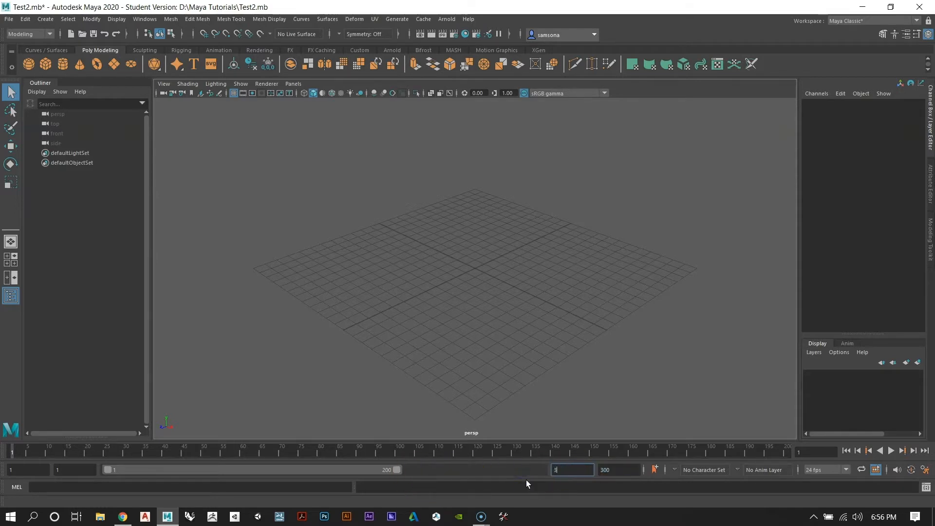
text(00)
key(Return)
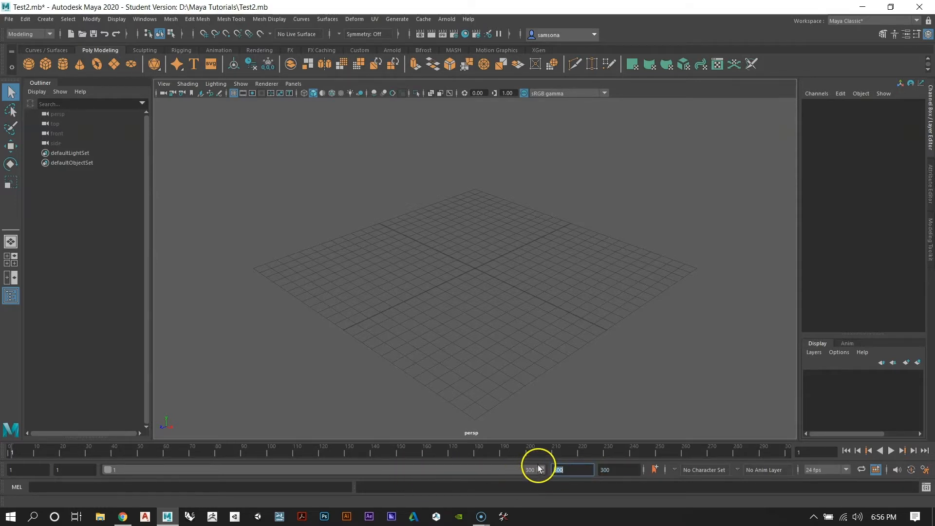
drag(539, 469, 585, 472)
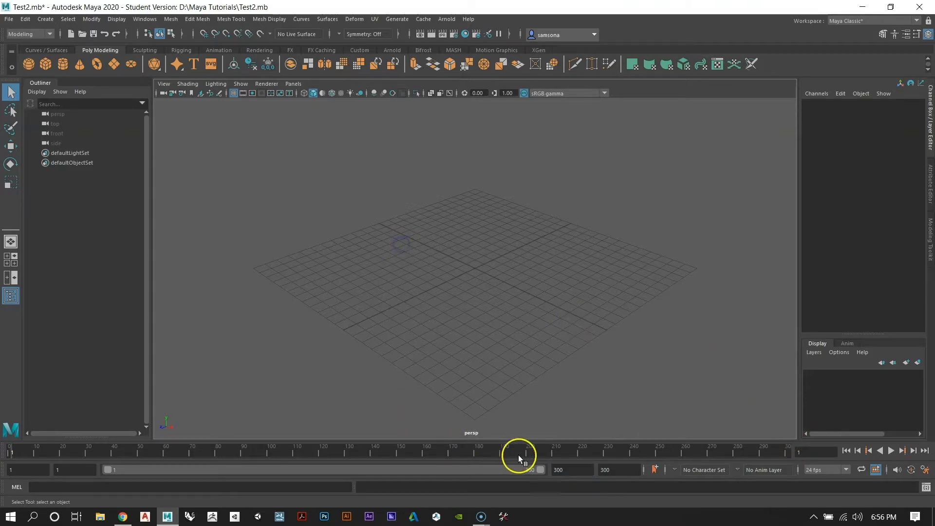
Step: Jump to a frame late in the extended timeline and scrub back to frame 1
click(643, 451)
drag(643, 449, 9, 450)
click(807, 452)
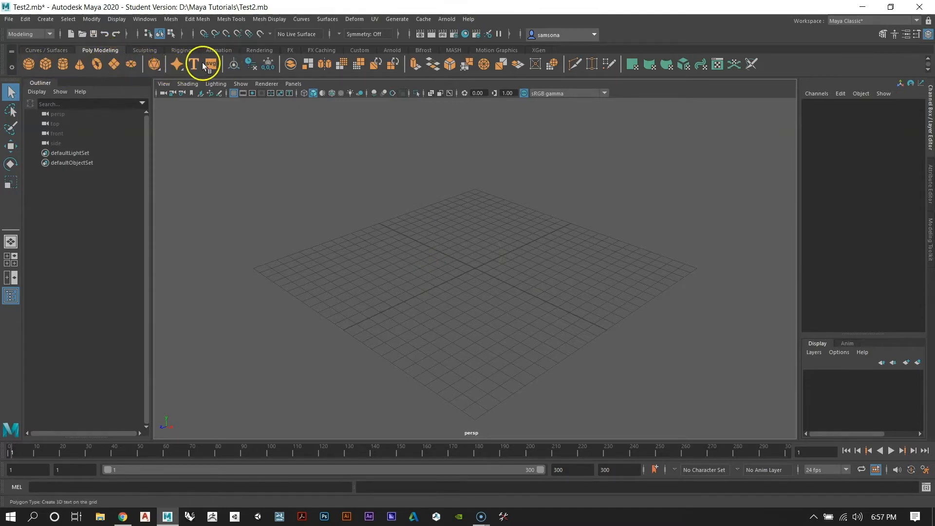
Step: View the Curves / Surfaces shelf, and create a polygon cube at the grid's centre from the Poly Modeling shelf
click(54, 50)
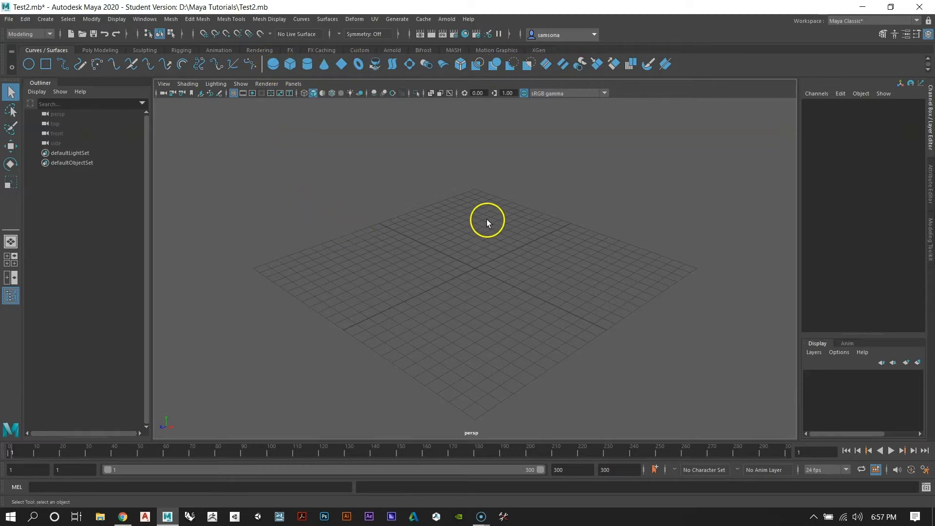
click(110, 49)
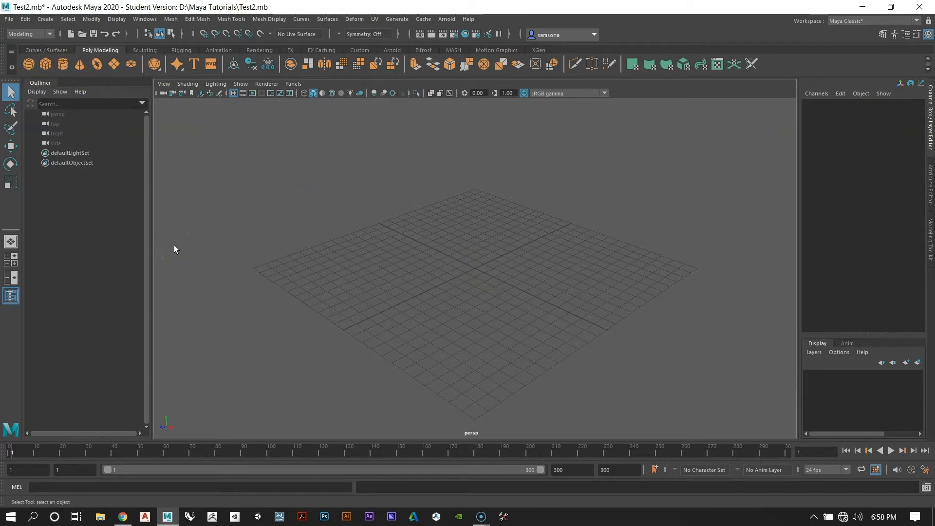
click(472, 275)
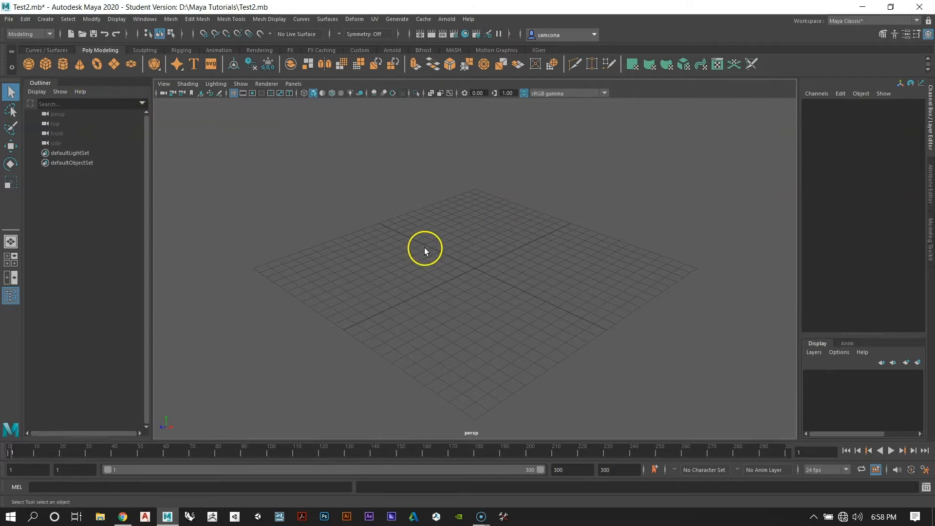
click(45, 63)
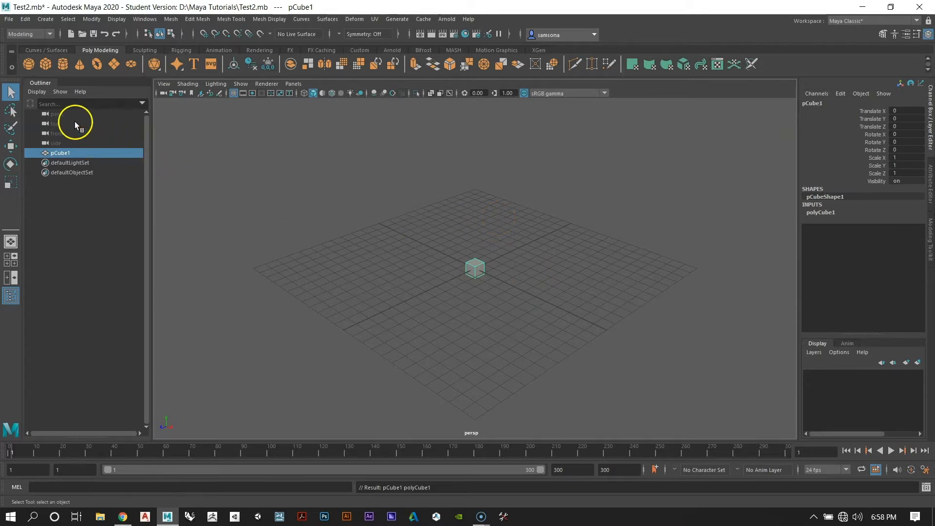
Step: Hide and show the Outliner repeatedly, leaving it displayed beside the viewport
click(11, 296)
click(11, 296)
click(11, 296)
click(11, 296)
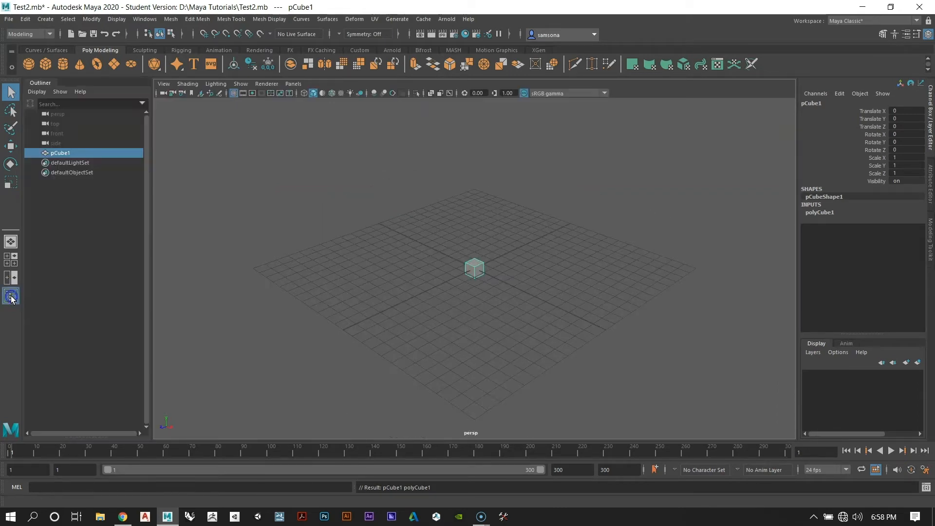
click(146, 21)
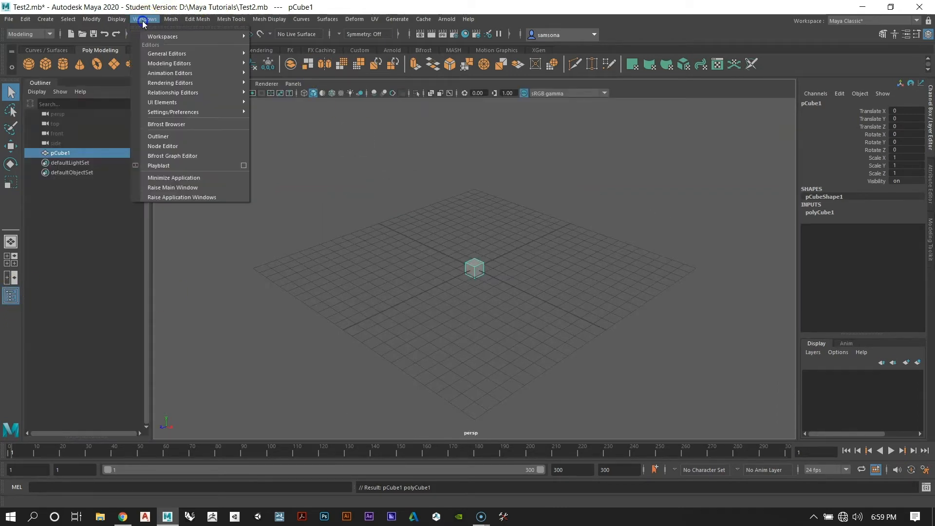
click(159, 137)
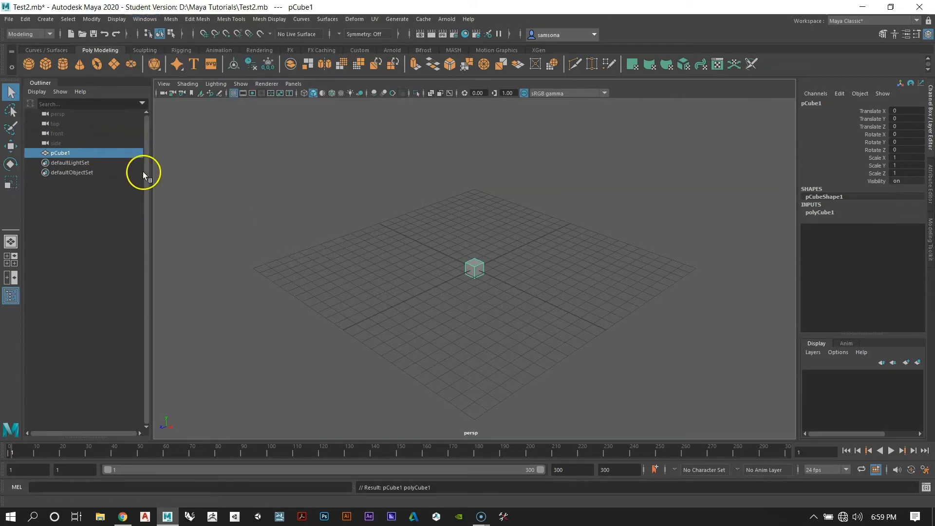
Step: Select and deselect the cube directly and with a marquee in the viewport, and select pCube1 in the Outliner
click(429, 290)
click(481, 270)
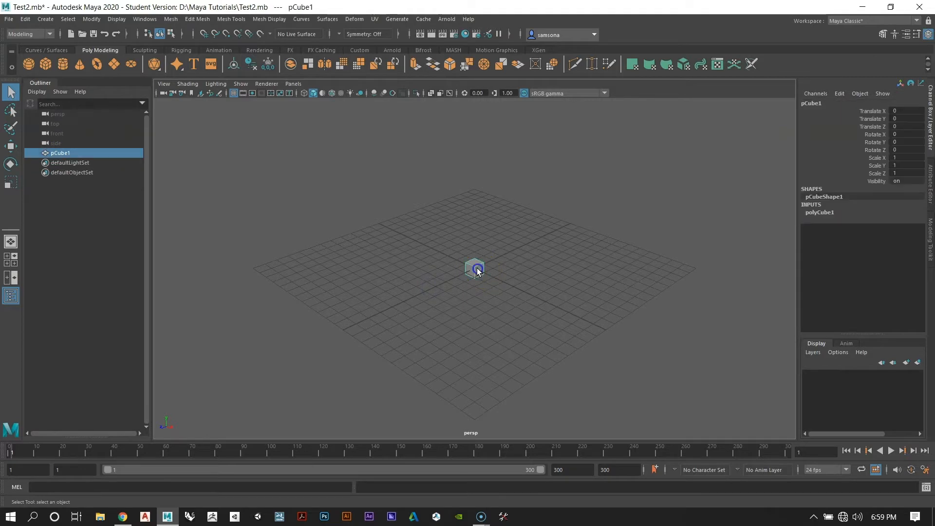
click(351, 320)
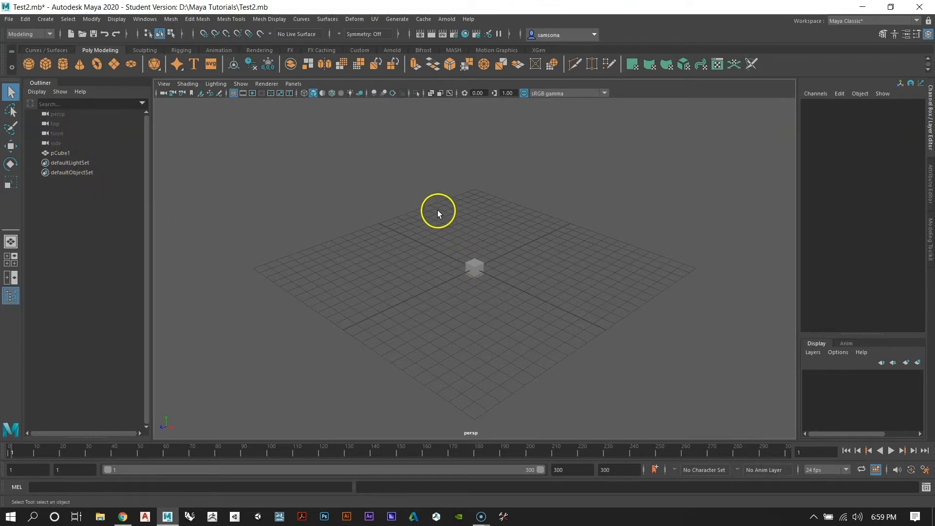
drag(438, 213, 590, 380)
click(520, 291)
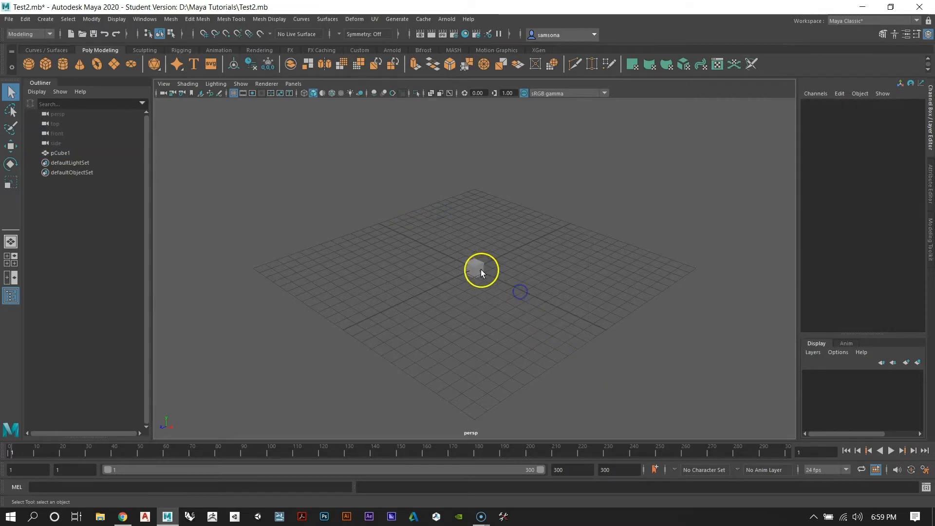
click(480, 270)
click(522, 343)
click(60, 153)
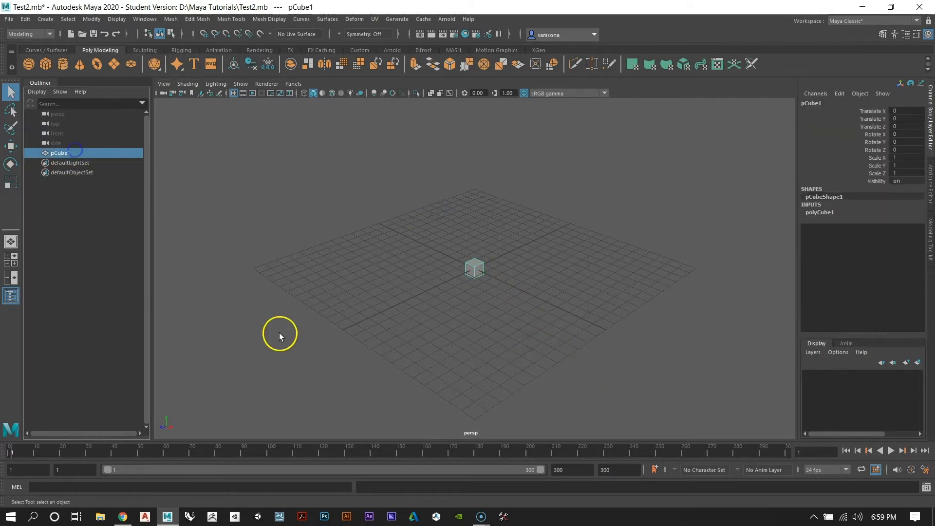
Step: Practise selecting and clearing the cube in the viewport with single picks and a marquee, leaving nothing selected
click(279, 332)
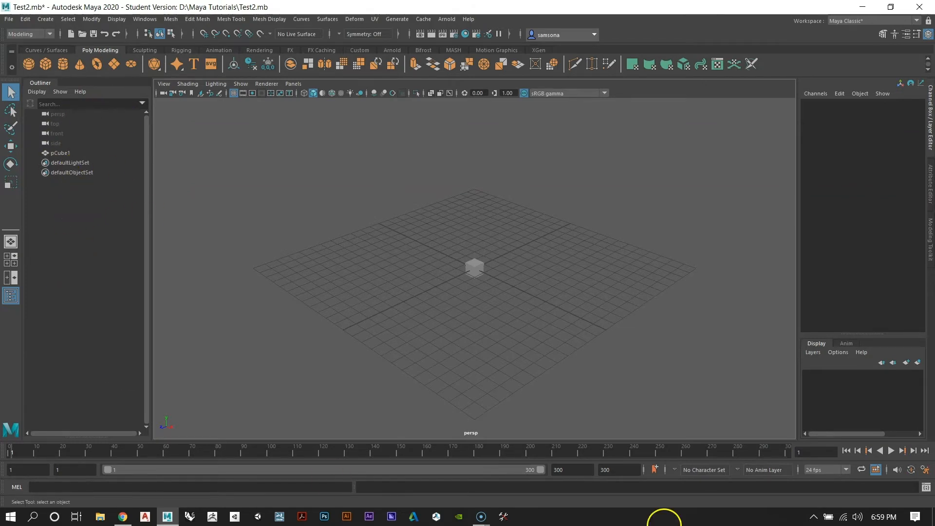
click(475, 269)
click(477, 268)
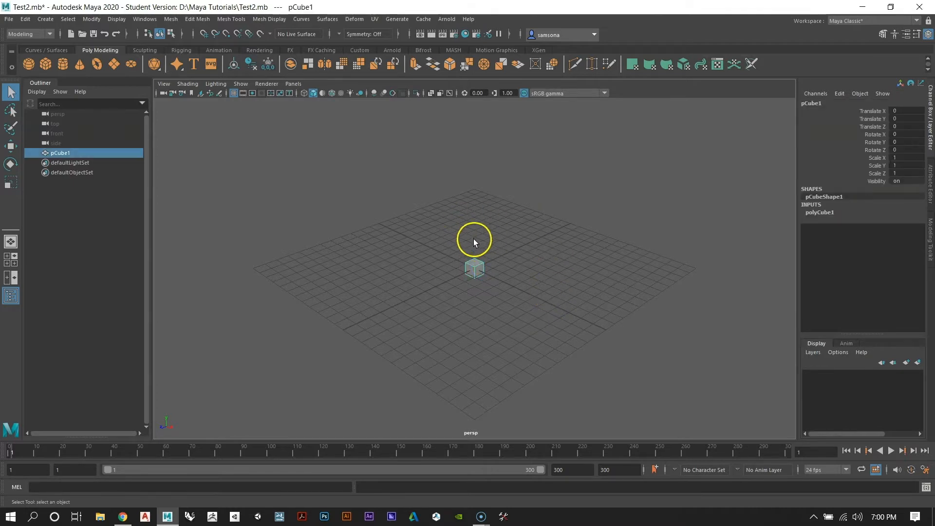
click(491, 228)
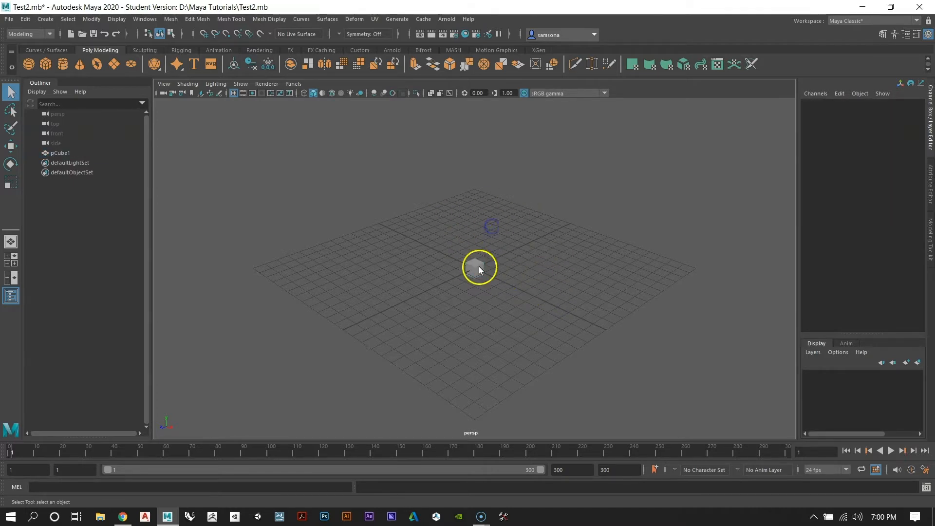
click(477, 269)
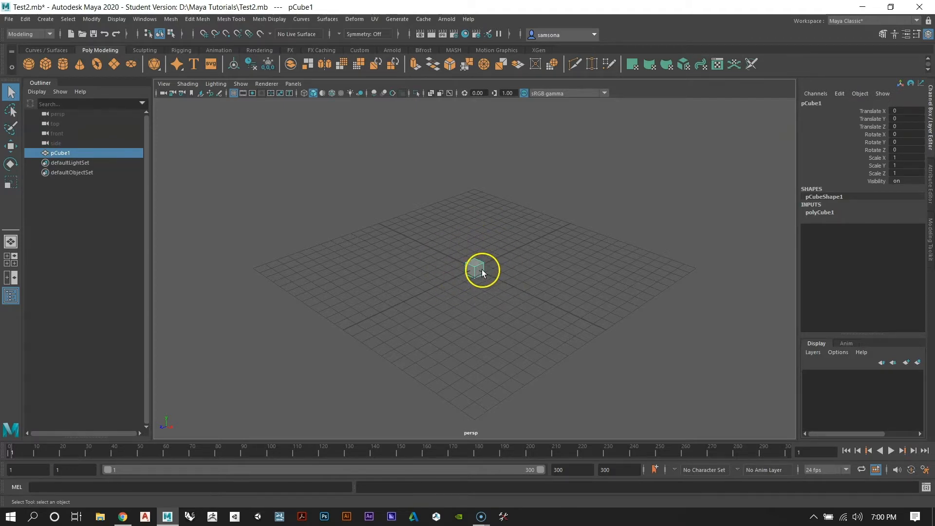
click(510, 305)
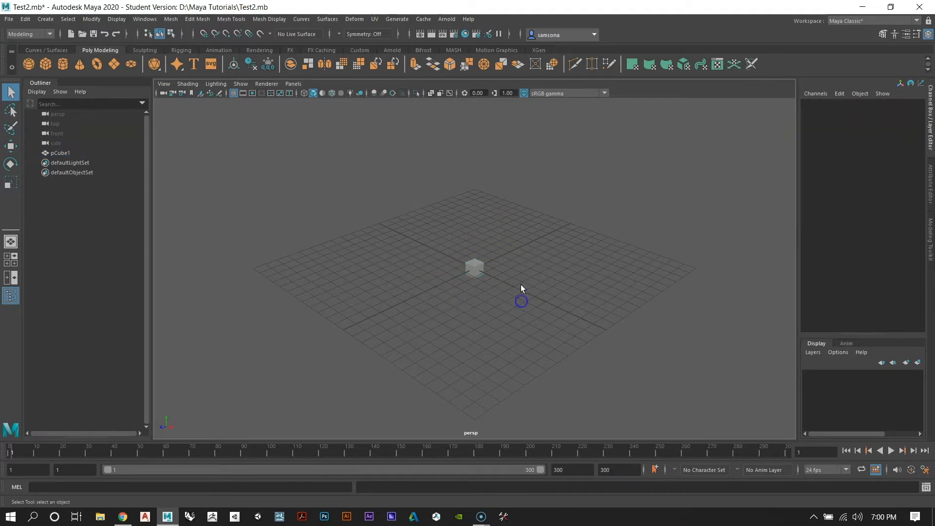
click(475, 268)
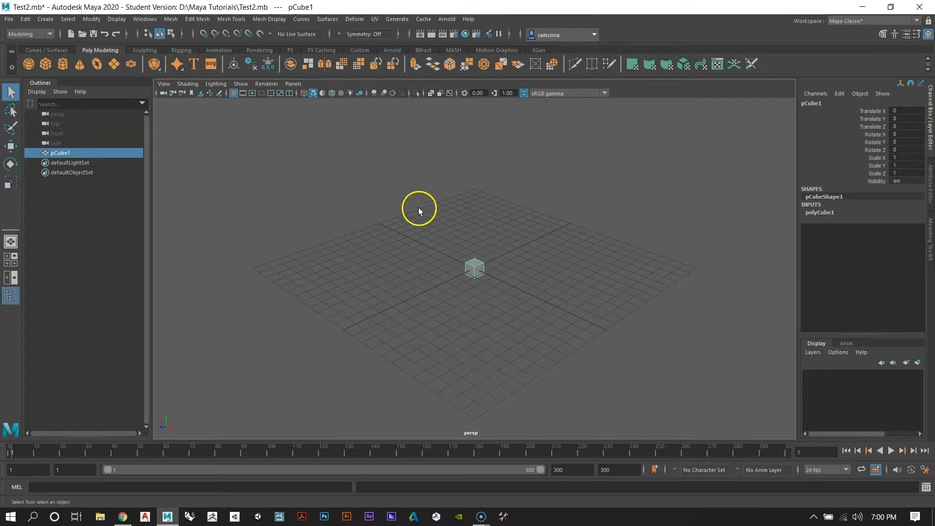
drag(412, 211, 557, 329)
click(588, 310)
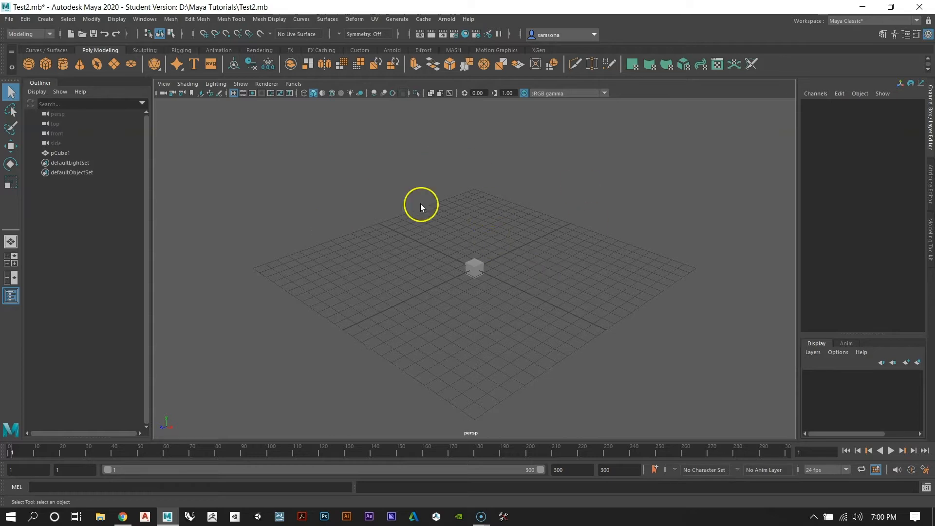
click(478, 227)
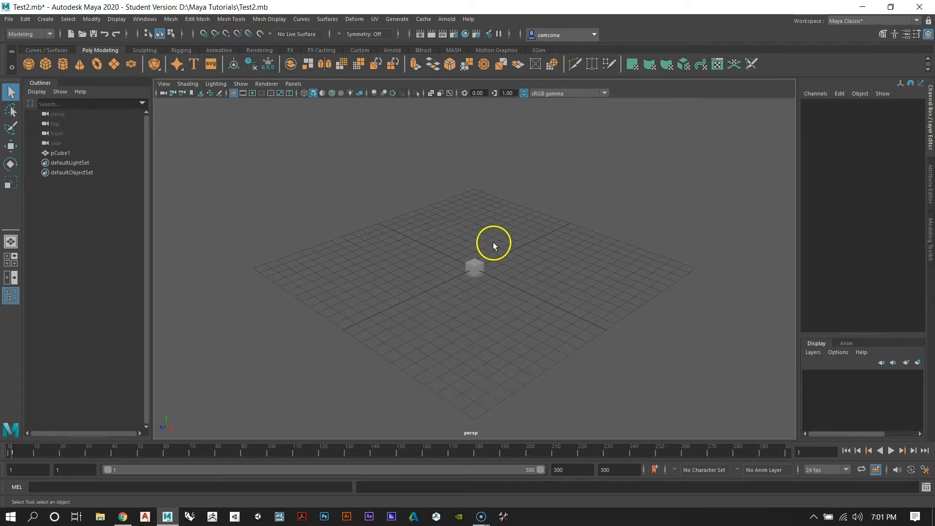
Step: Try each camera movement in the perspective view: orbit around the cube, dolly closer, pan sideways, and zoom out and in
alt+drag(509, 255, 488, 262)
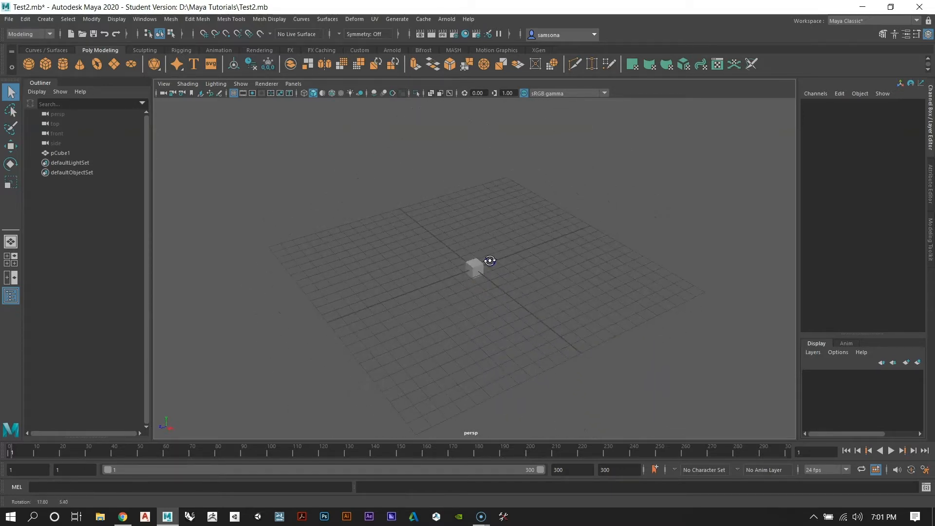
alt+right_drag(489, 261, 516, 389)
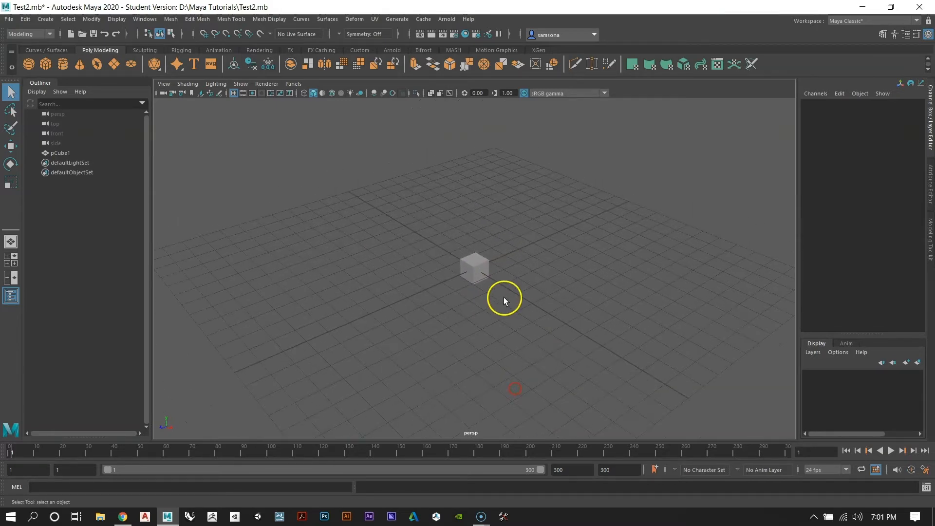
alt+middle_drag(490, 278, 457, 272)
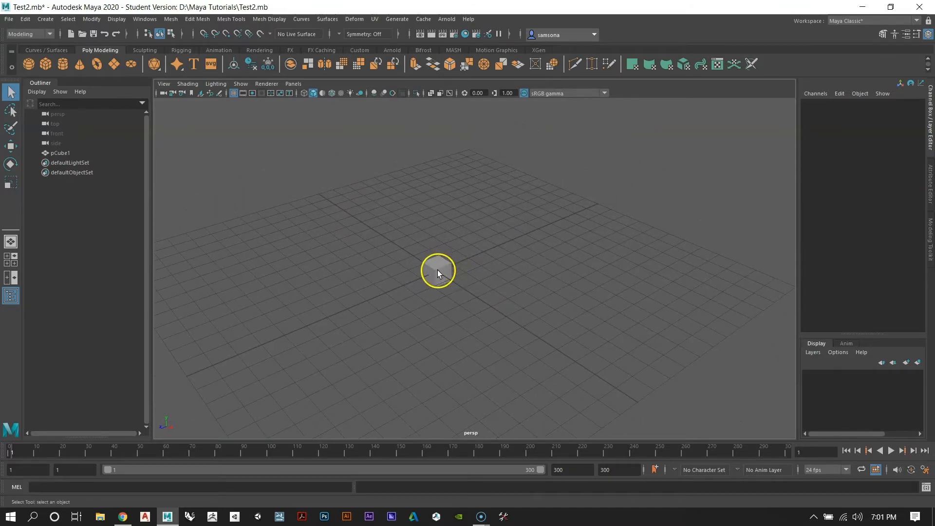
scroll(445, 268, down, 5)
scroll(458, 269, up, 4)
scroll(452, 269, down, 6)
scroll(452, 270, up, 5)
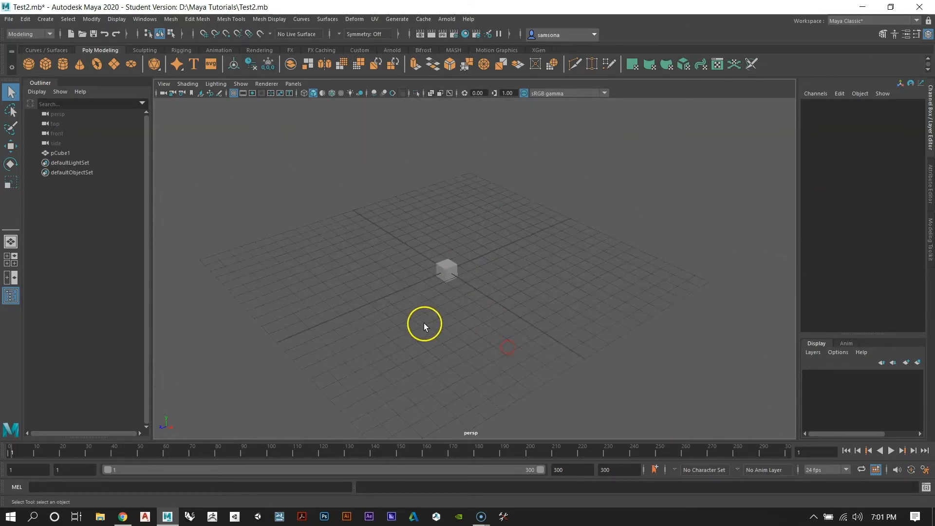
Step: Examine the unselected cube and grid from different sides and distances by combining orbit, dolly and pan movements
alt+drag(424, 324, 288, 341)
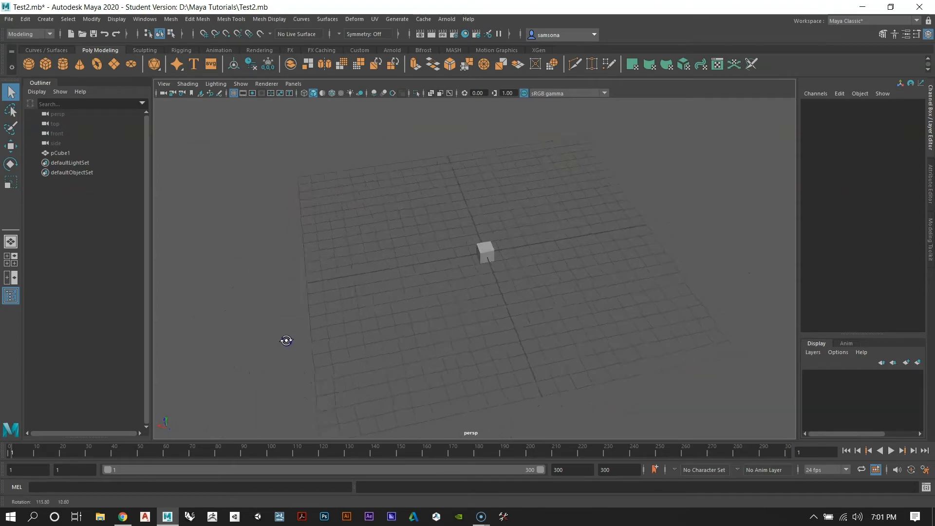
scroll(392, 261, up, 3)
alt+right_drag(392, 260, 501, 386)
alt+right_drag(399, 209, 516, 320)
alt+drag(516, 320, 494, 305)
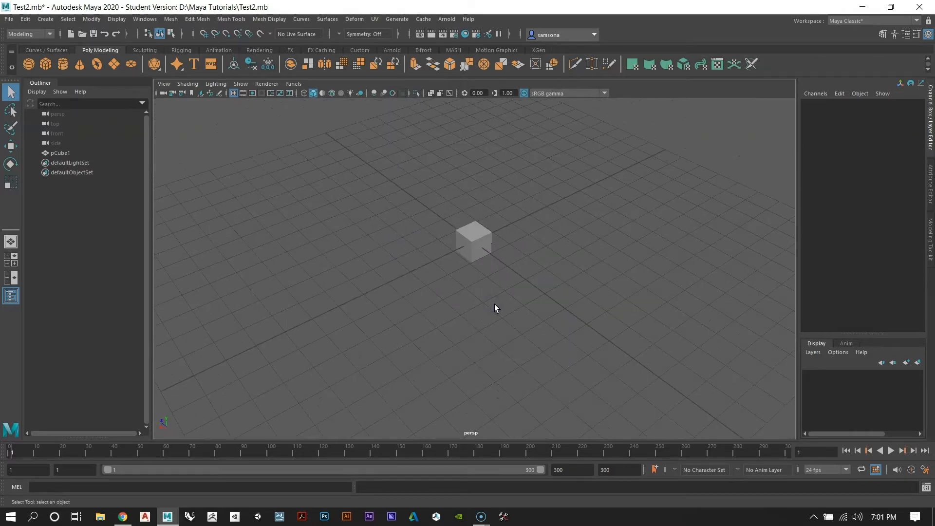
click(493, 312)
alt+drag(508, 261, 541, 265)
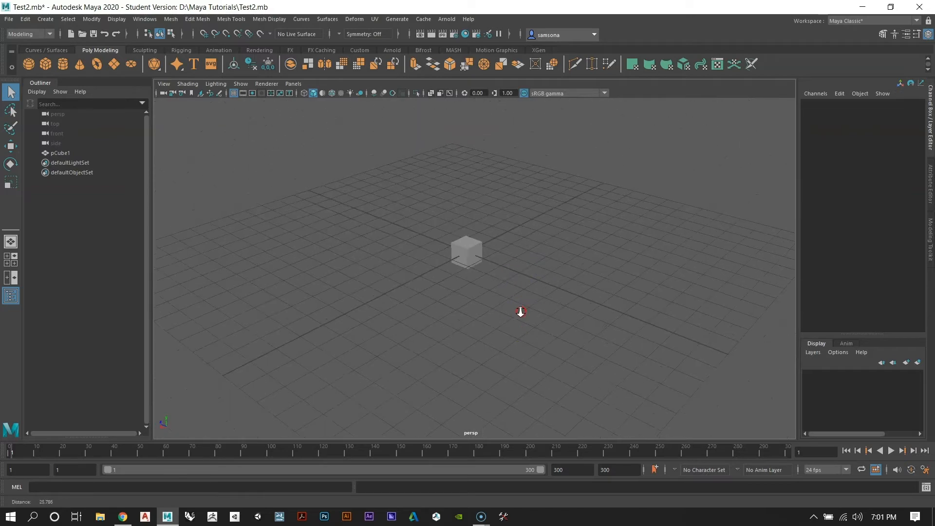
alt+right_drag(522, 311, 470, 360)
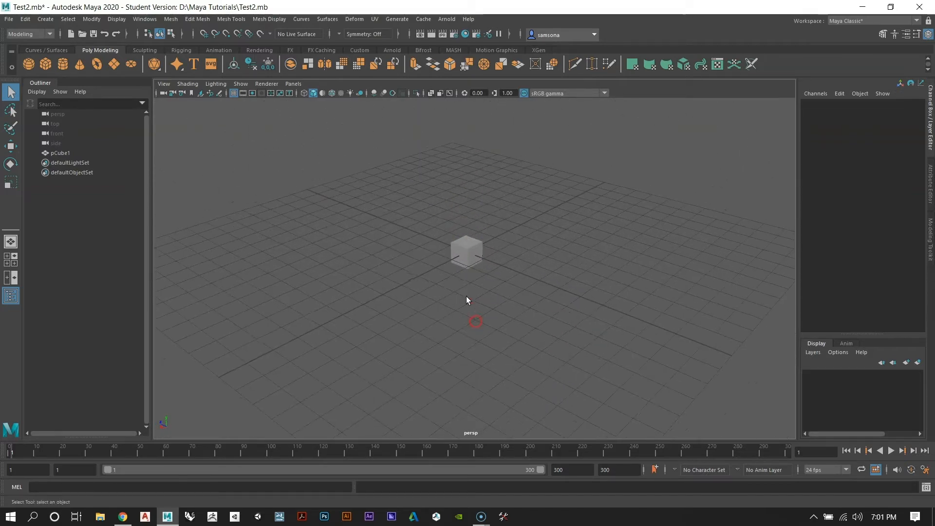
alt+middle_drag(460, 286, 493, 313)
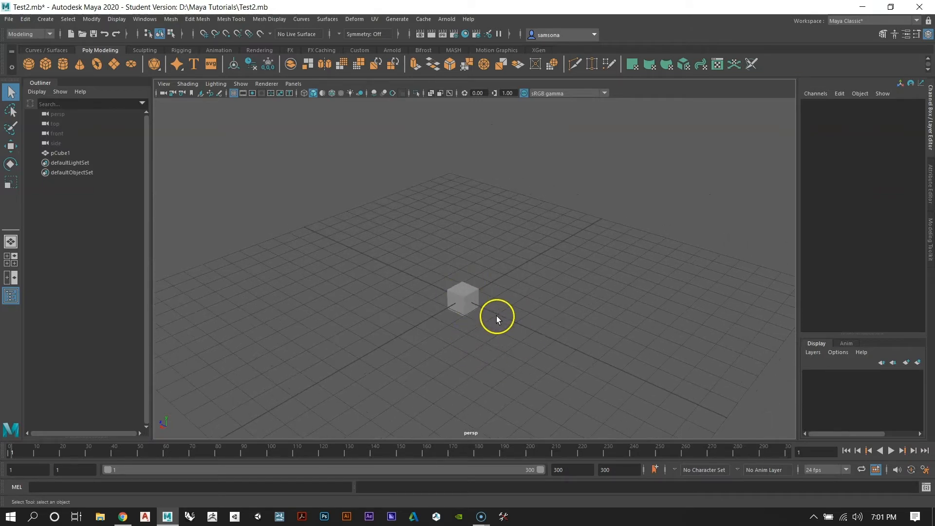
alt+middle_drag(491, 289, 487, 253)
alt+right_drag(486, 253, 582, 358)
alt+drag(396, 239, 370, 259)
Step: Select the cube and frame it to fill the perspective view, viewing it from another angle
click(461, 262)
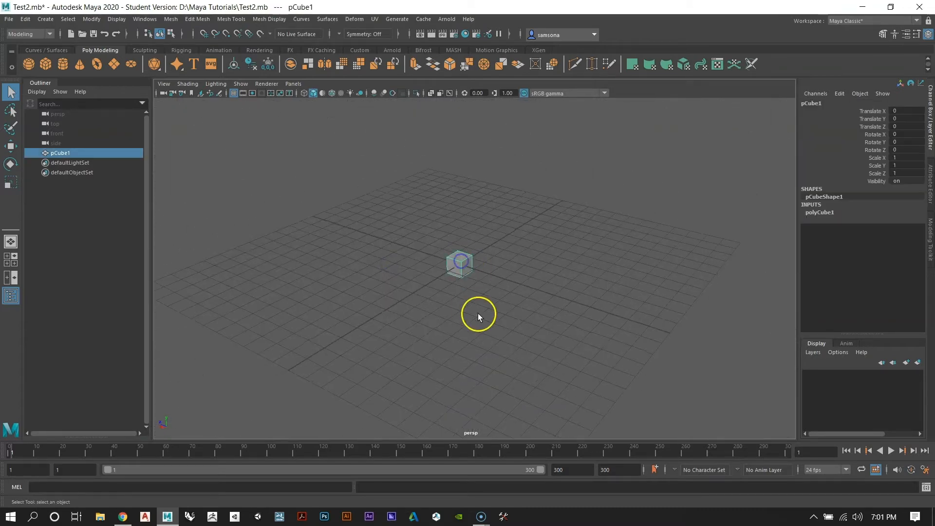
key(f)
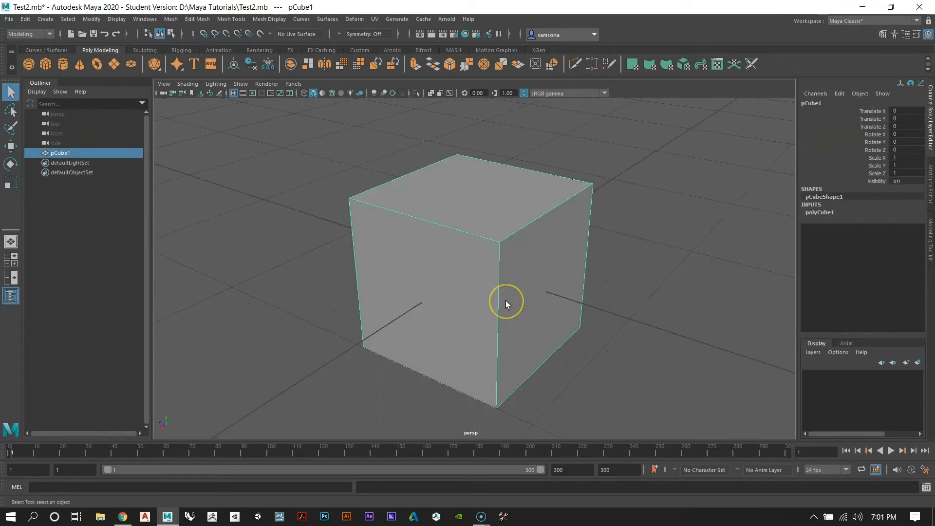
alt+drag(475, 266, 509, 297)
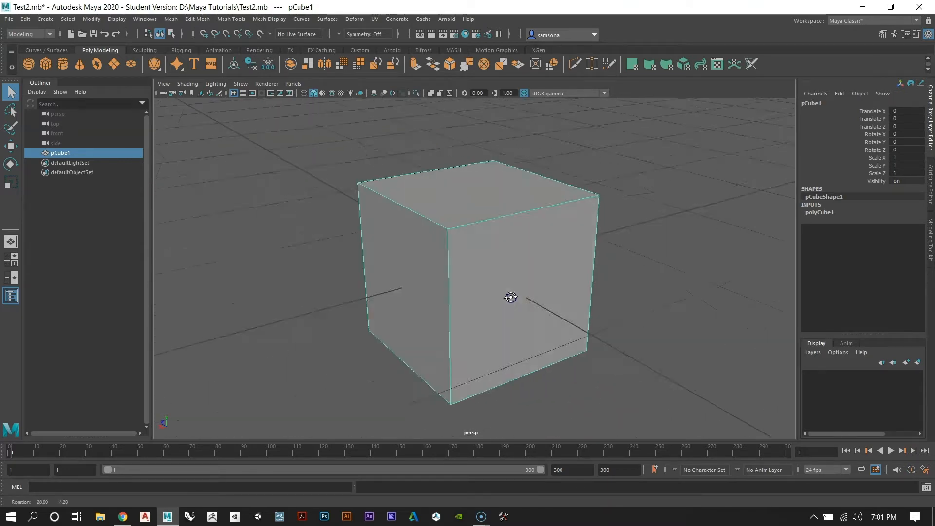
Step: Zoom out from the framed cube to take in the surrounding grid and orbit around it
scroll(510, 297, down, 10)
alt+drag(410, 256, 251, 341)
alt+drag(364, 357, 421, 338)
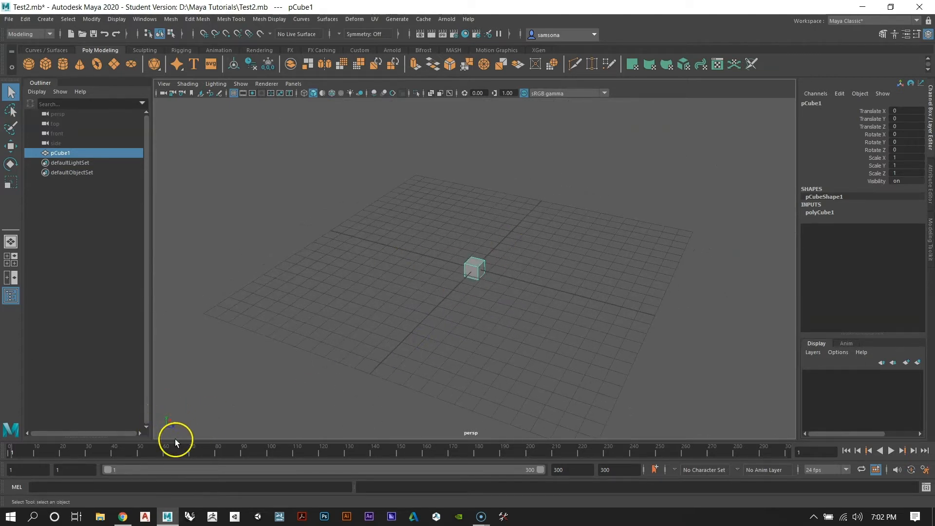
alt+drag(330, 288, 602, 300)
mouse_move(402, 320)
alt+mouse_down()
mouse_move(431, 345)
mouse_move(370, 324)
mouse_move(416, 326)
alt+mouse_up()
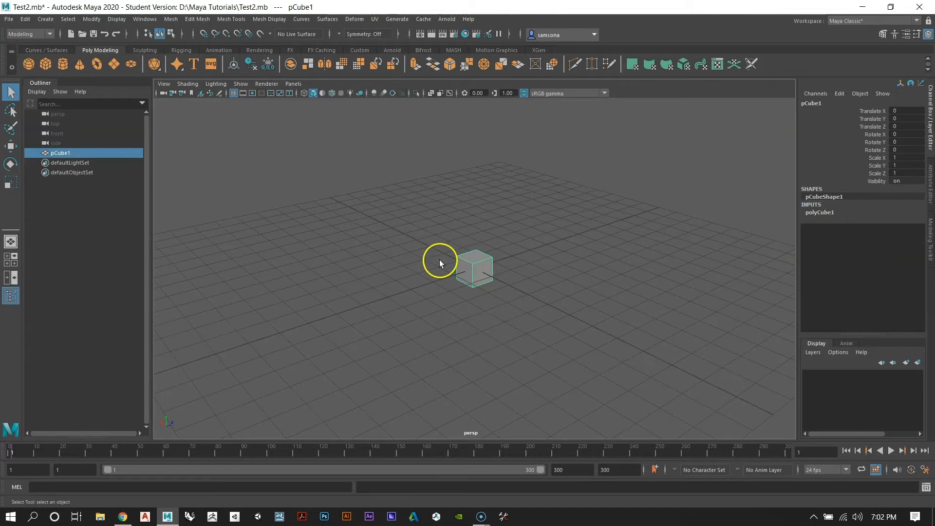
Step: Alternate between dollying and orbiting the perspective camera to view the selected cube from several angles
alt+right_drag(456, 352, 442, 334)
alt+drag(441, 334, 347, 338)
alt+right_drag(340, 284, 441, 354)
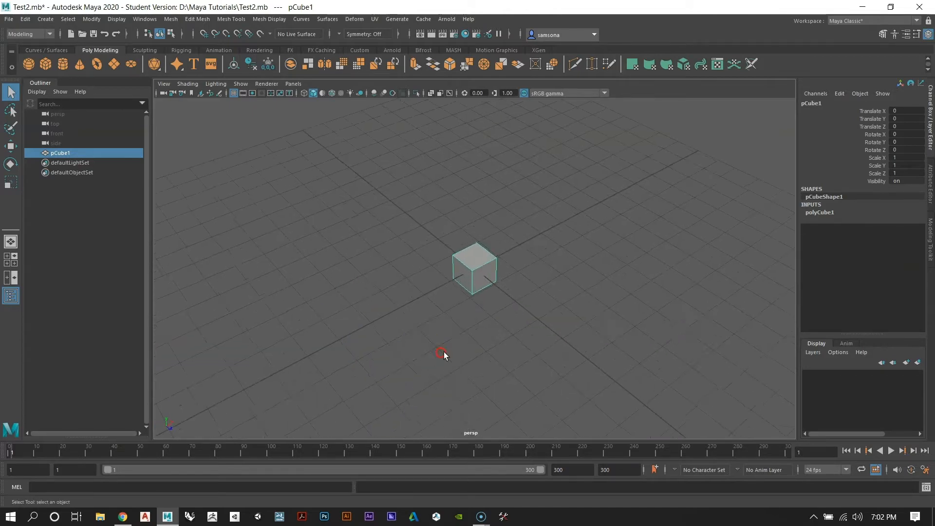
alt+drag(441, 354, 379, 349)
alt+right_drag(379, 349, 358, 321)
alt+drag(358, 322, 468, 341)
alt+right_drag(469, 340, 409, 284)
alt+drag(409, 284, 509, 313)
alt+drag(388, 300, 407, 306)
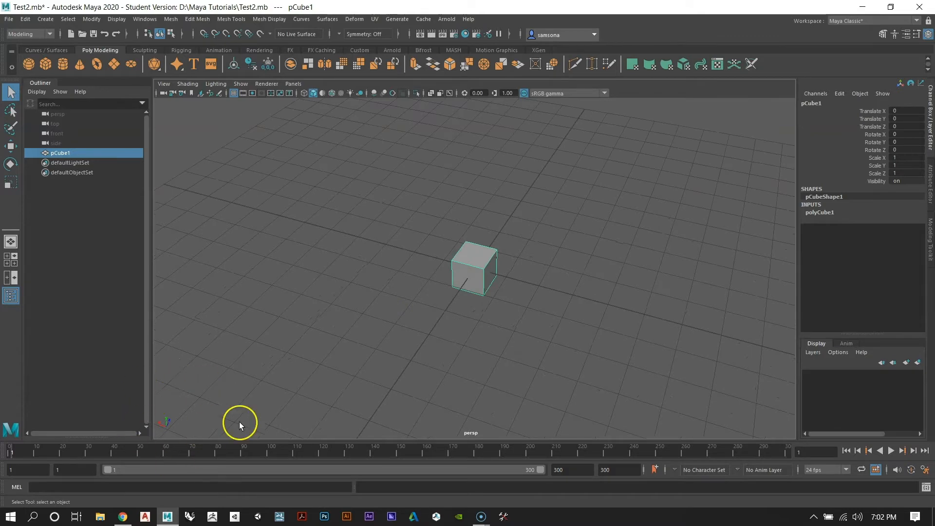
Step: Move around the selected cube with orbit, pan and dolly in the perspective view, and deselect it
alt+right_drag(420, 353, 400, 372)
alt+drag(401, 372, 452, 330)
alt+middle_drag(495, 315, 428, 355)
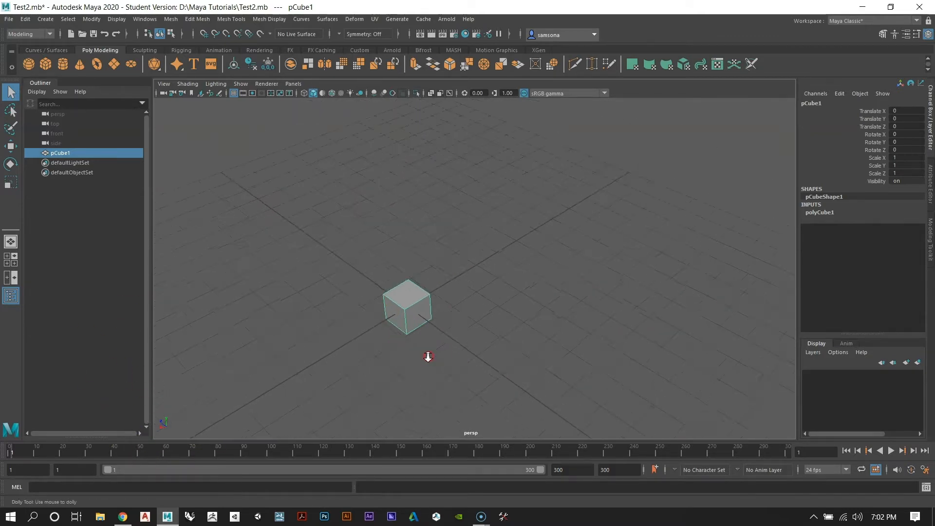
alt+drag(428, 355, 448, 342)
alt+drag(476, 283, 445, 288)
alt+right_drag(445, 288, 450, 267)
alt+middle_drag(451, 267, 517, 260)
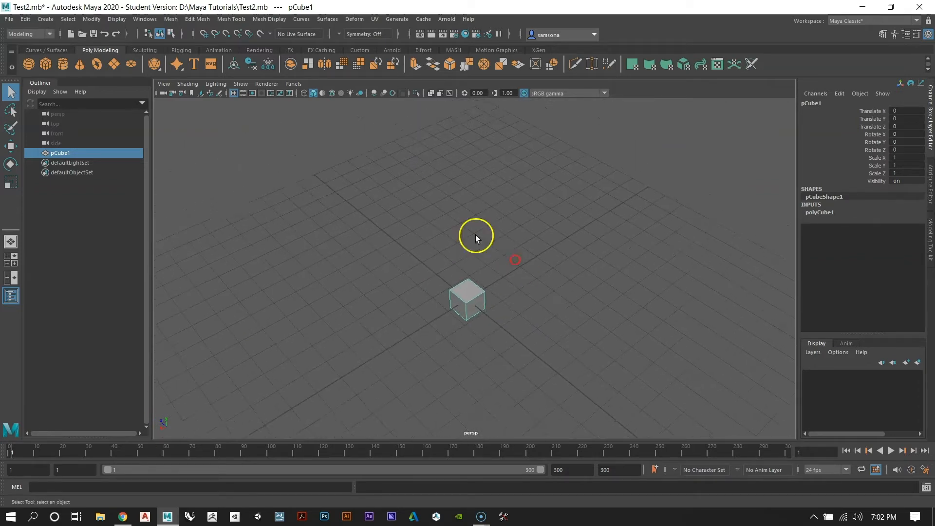
alt+right_drag(475, 236, 489, 315)
alt+drag(449, 320, 428, 348)
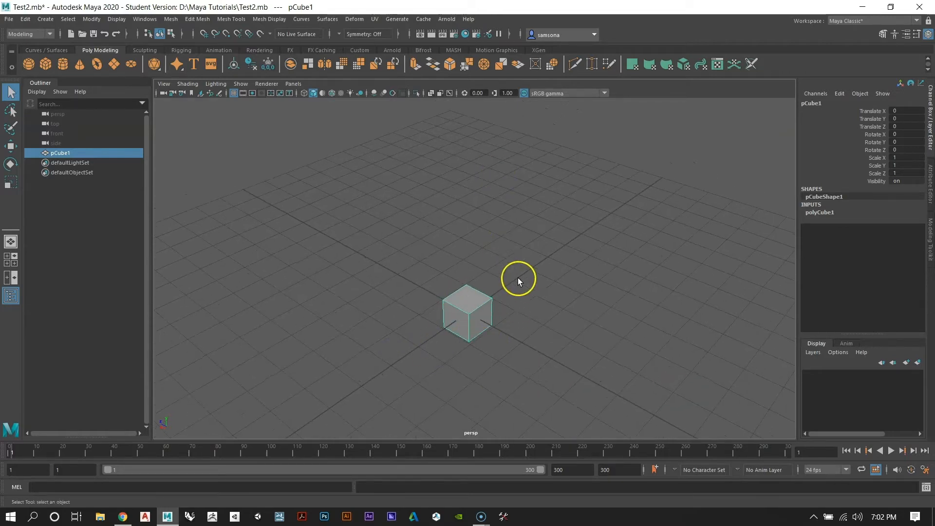
alt+drag(519, 277, 488, 319)
click(443, 223)
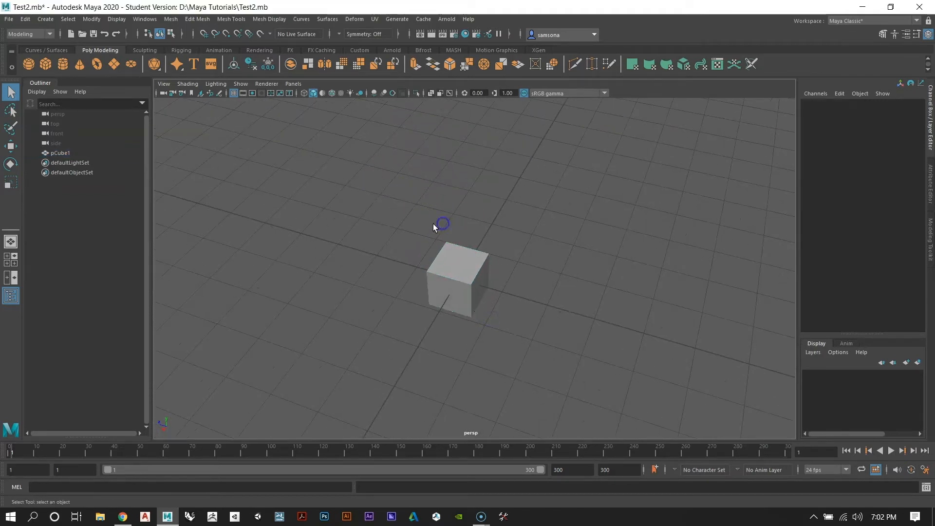
Step: Open the Preferences, review the up axis and working units in the Settings category, and close the window without changes
click(151, 19)
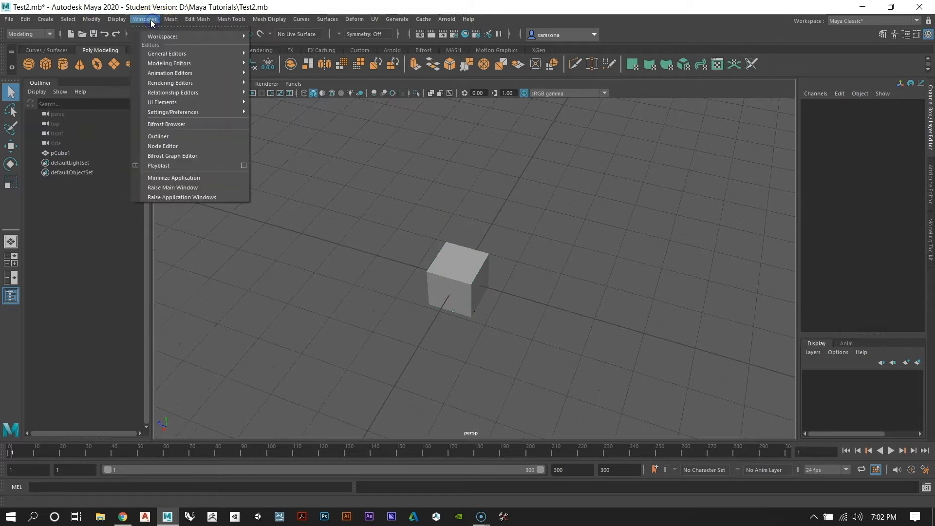
mouse_move(186, 112)
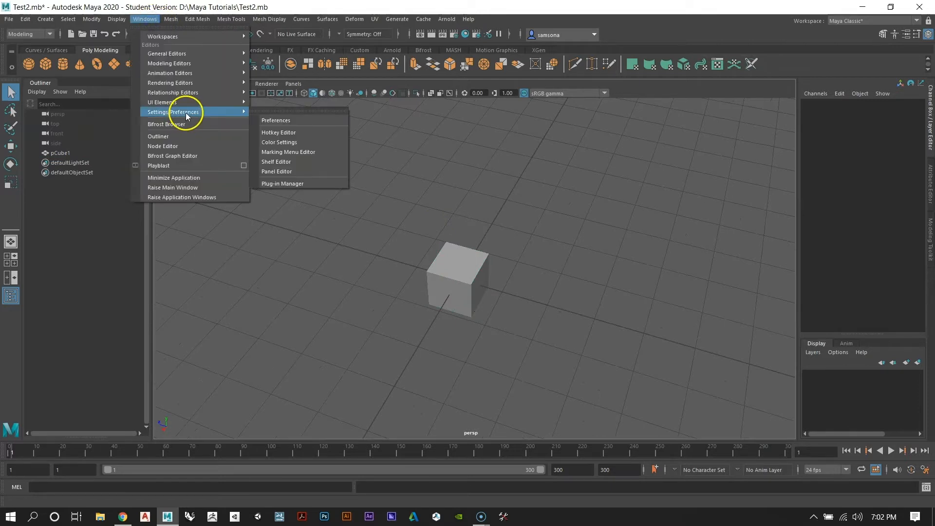
click(277, 120)
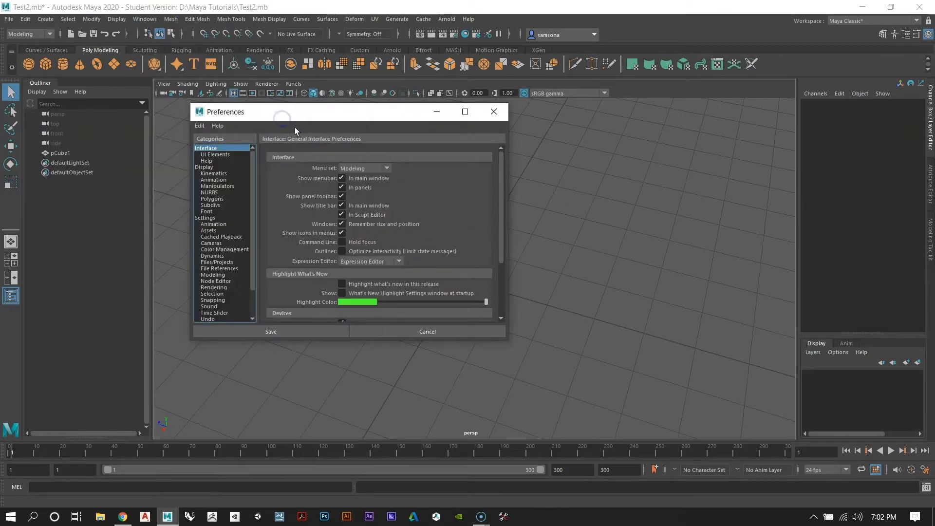
click(207, 218)
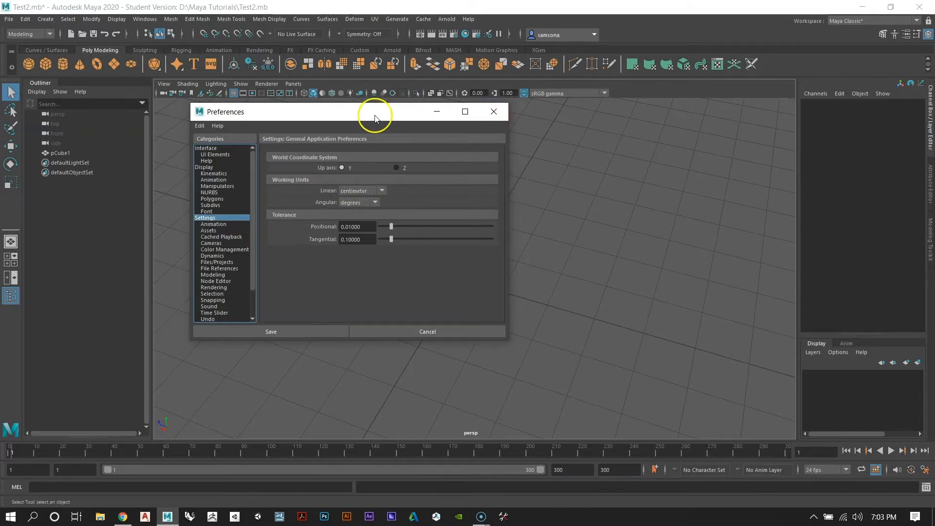
drag(376, 115, 242, 155)
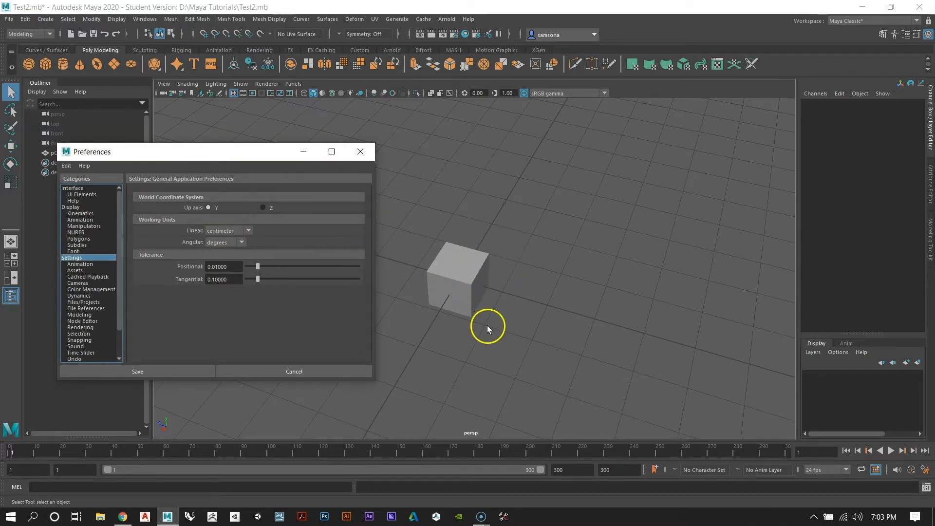
click(363, 152)
Step: Orbit the unselected cube to view it from above and dolly the perspective camera back from it
alt+drag(451, 257, 440, 308)
alt+drag(356, 302, 372, 324)
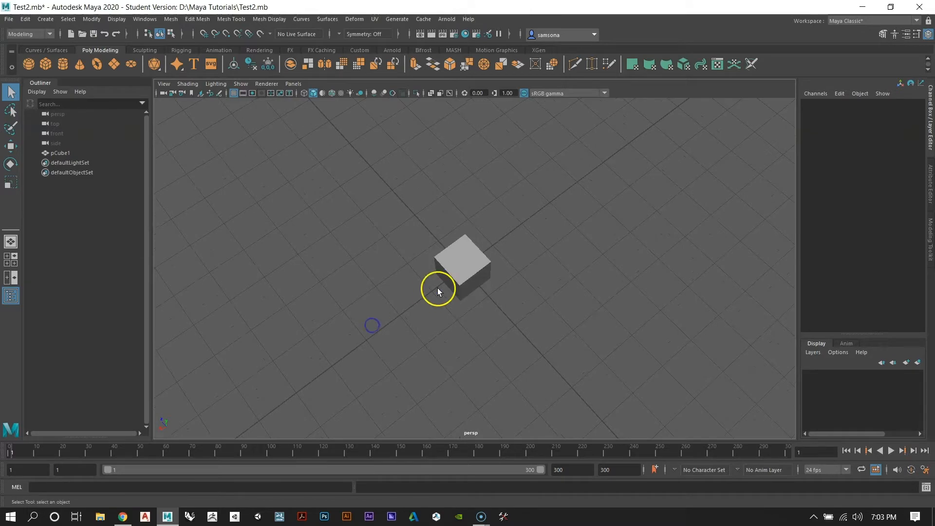
alt+right_drag(438, 288, 383, 286)
alt+drag(382, 285, 455, 290)
alt+right_drag(455, 290, 376, 277)
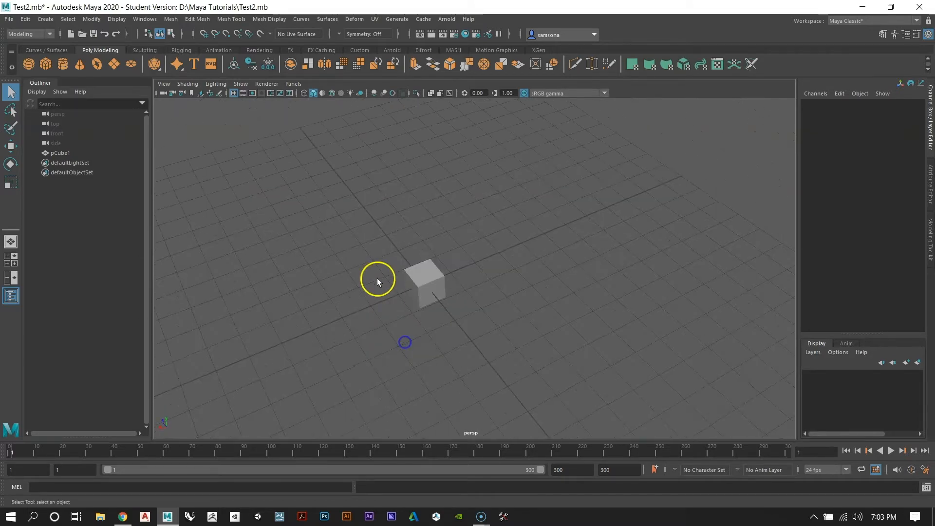
Step: Pan, dolly and orbit the perspective camera around the unselected cube to view it from several distances and angles
alt+middle_drag(376, 278, 405, 254)
alt+right_drag(405, 255, 519, 339)
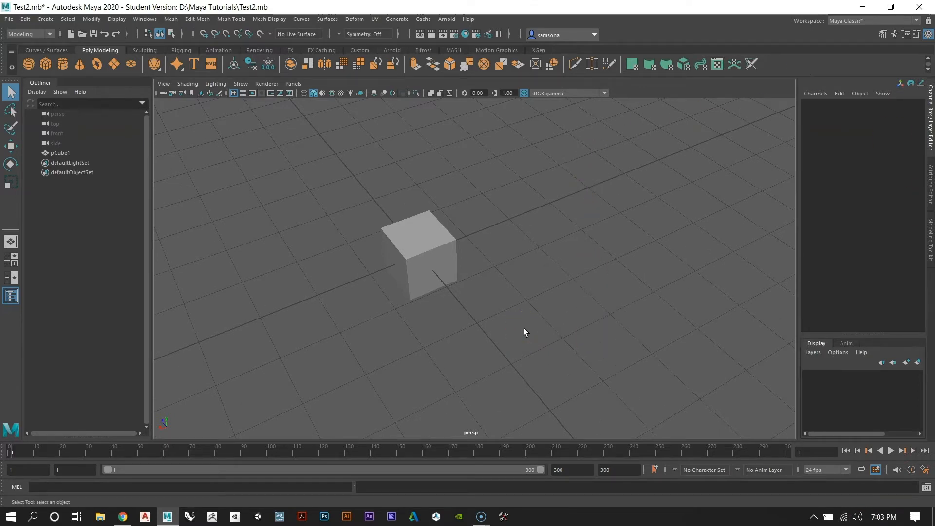
alt+right_drag(391, 194, 424, 281)
alt+drag(424, 280, 465, 254)
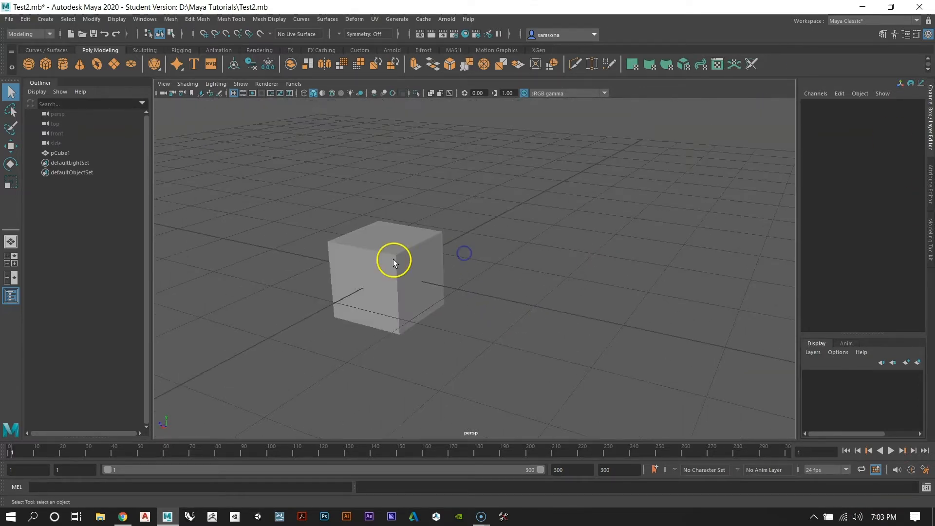
alt+drag(393, 260, 545, 341)
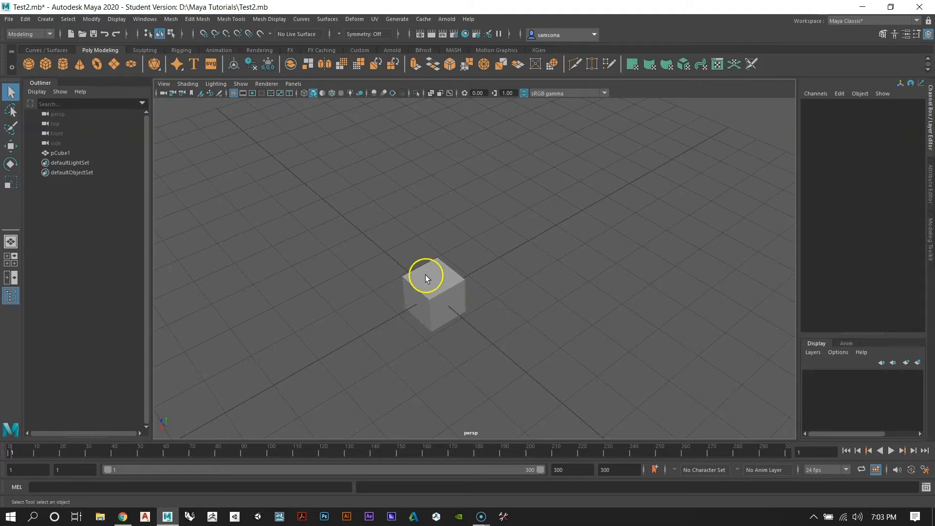
alt+right_drag(426, 275, 461, 330)
alt+drag(418, 316, 414, 302)
alt+middle_drag(413, 302, 455, 262)
alt+right_drag(455, 262, 484, 324)
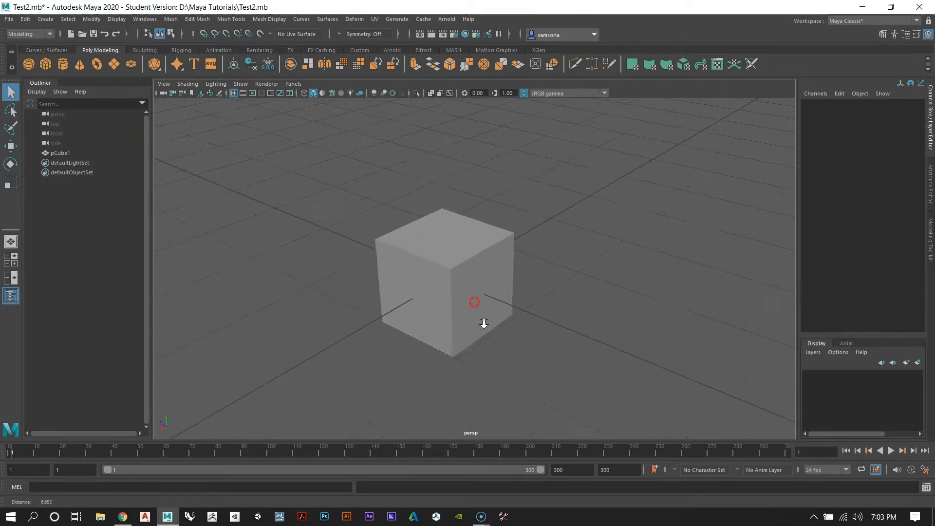
alt+drag(483, 323, 470, 343)
alt+right_drag(493, 346, 434, 290)
mouse_move(434, 291)
alt+mouse_down()
mouse_move(510, 313)
mouse_move(429, 305)
alt+mouse_up()
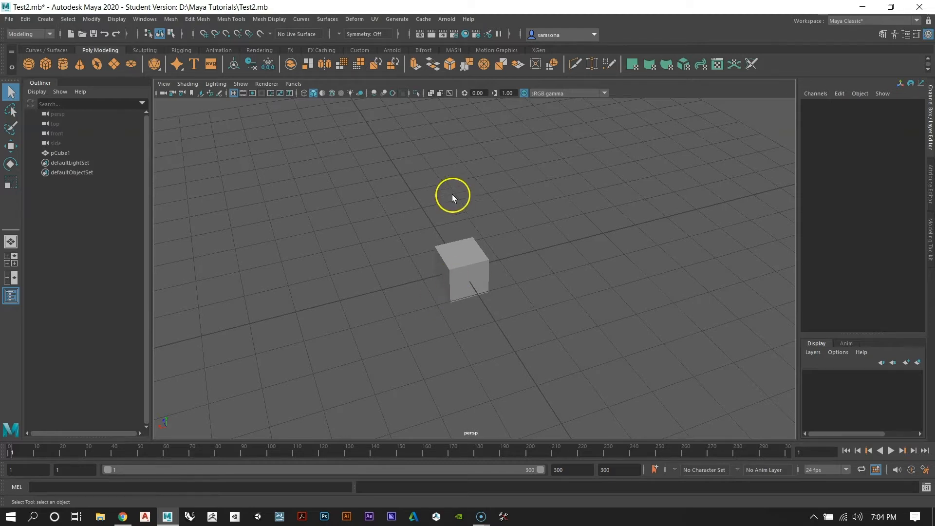
Step: Orbit and dolly around the cube to view its top and sides, and select it in the perspective view
alt+drag(480, 244, 448, 341)
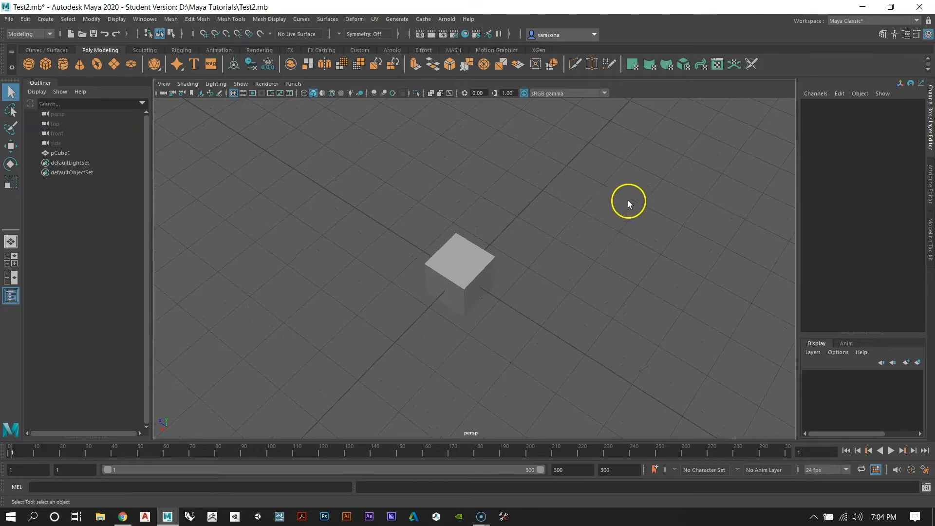
alt+drag(504, 303, 415, 313)
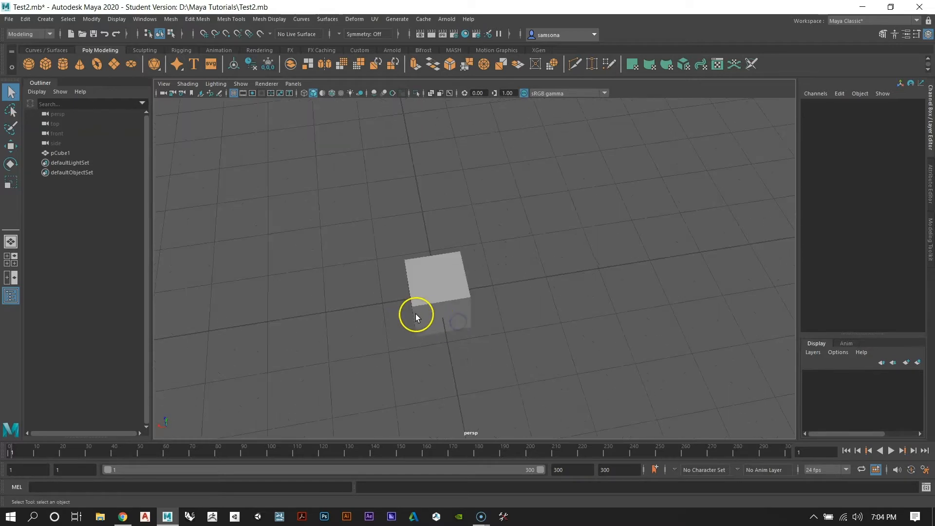
alt+right_drag(416, 313, 460, 335)
alt+drag(460, 334, 503, 238)
alt+right_drag(502, 237, 440, 265)
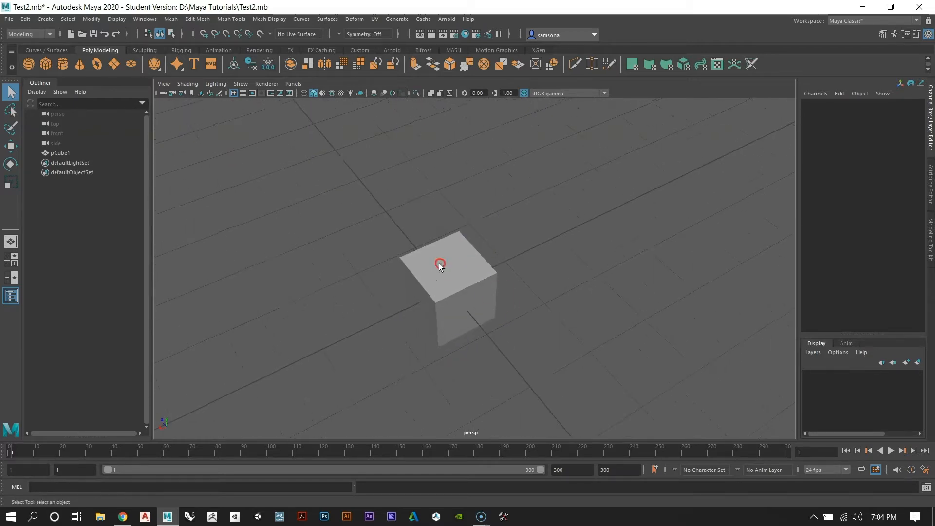
alt+drag(441, 265, 512, 286)
click(444, 263)
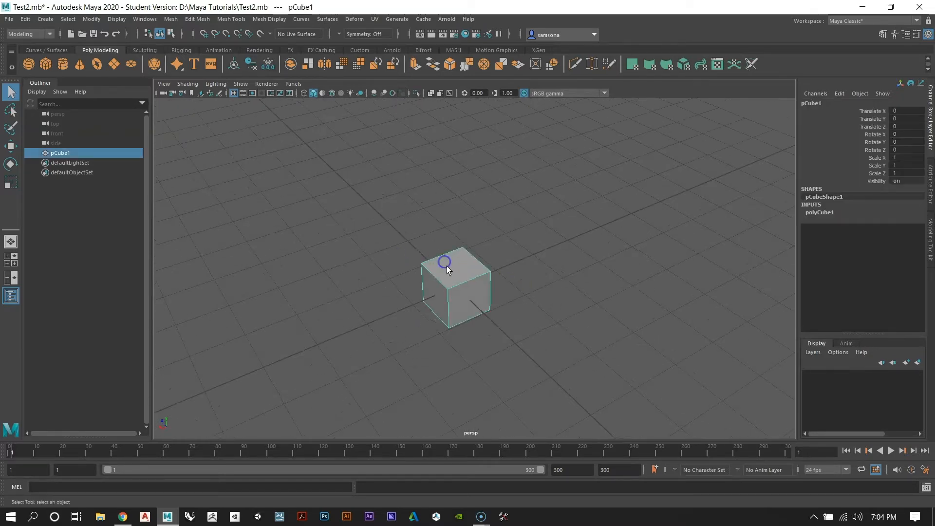
Step: Deselect and reselect the cube to review its transform channels, viewing it from farther back
alt+right_drag(444, 263, 426, 281)
alt+drag(426, 280, 443, 291)
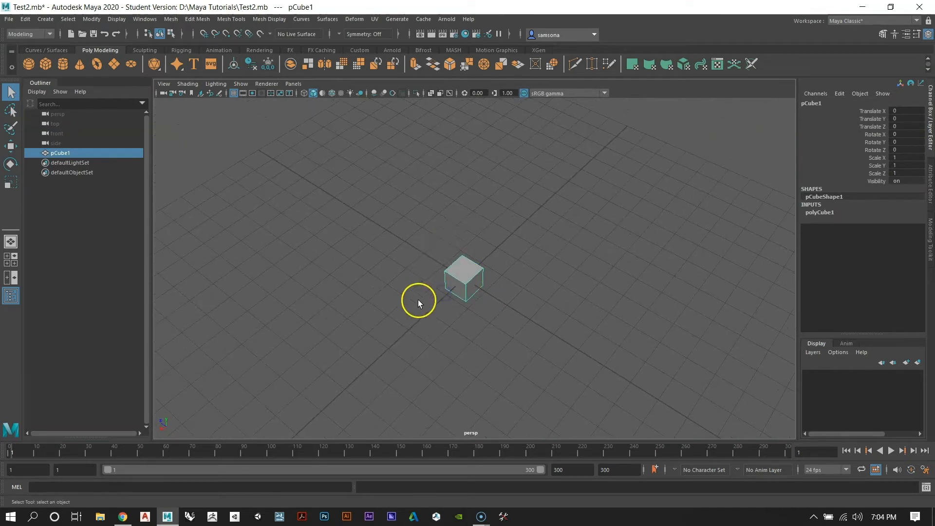
click(534, 300)
click(460, 280)
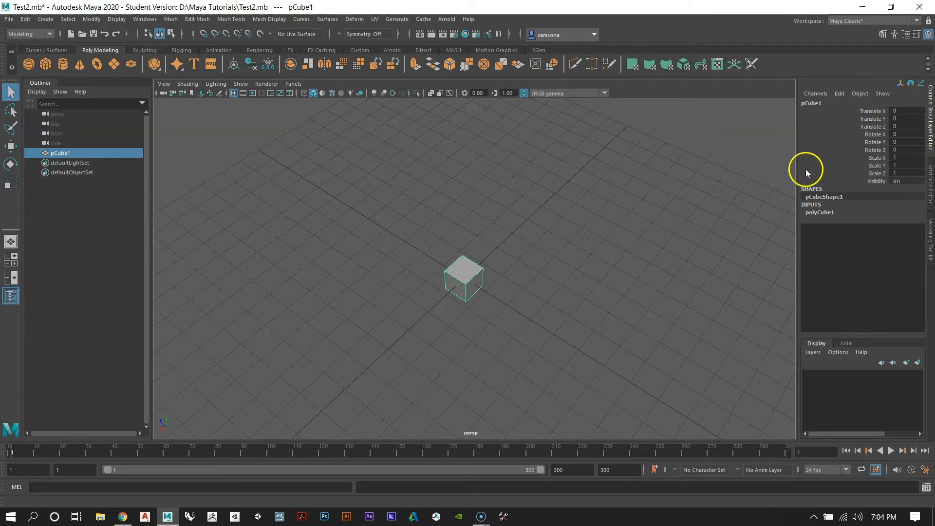
alt+drag(474, 251, 444, 299)
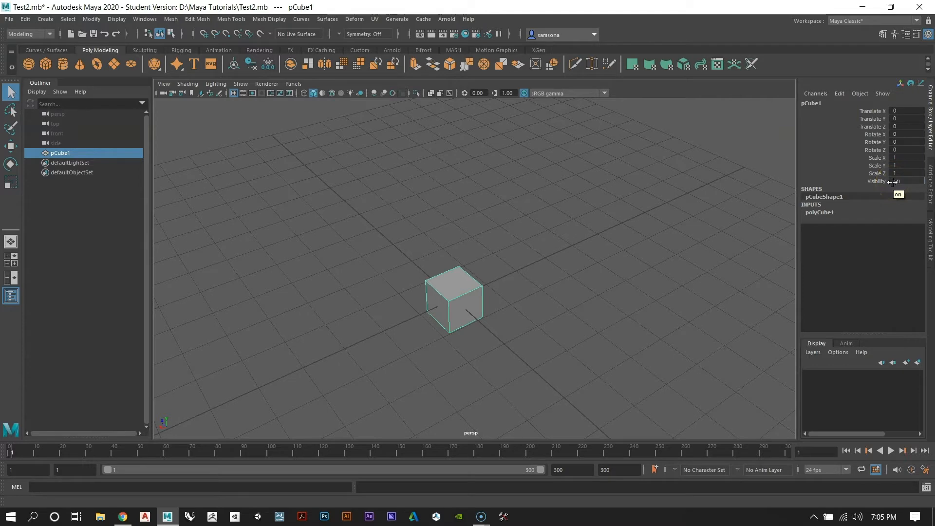
Step: Inspect the cube's transform attributes in the Attribute Editor and return to the Channel Box
click(931, 174)
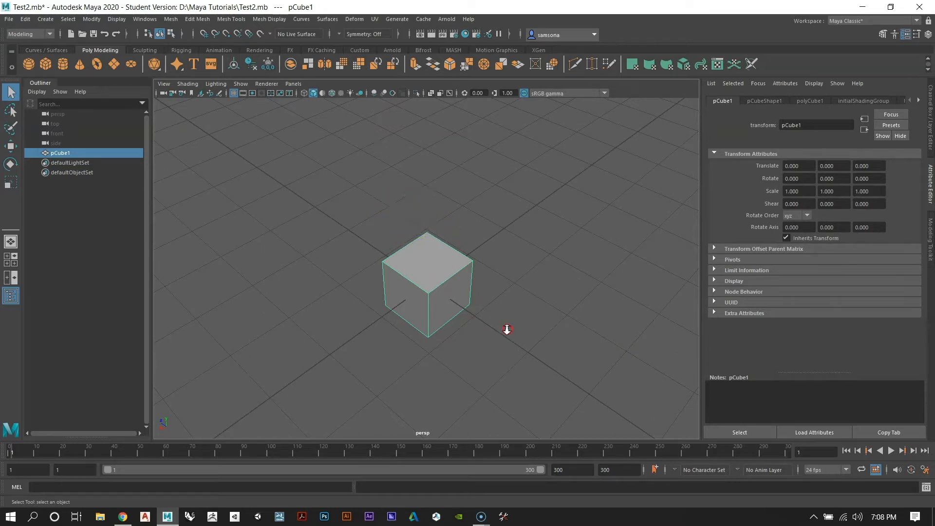
alt+right_drag(507, 330, 476, 323)
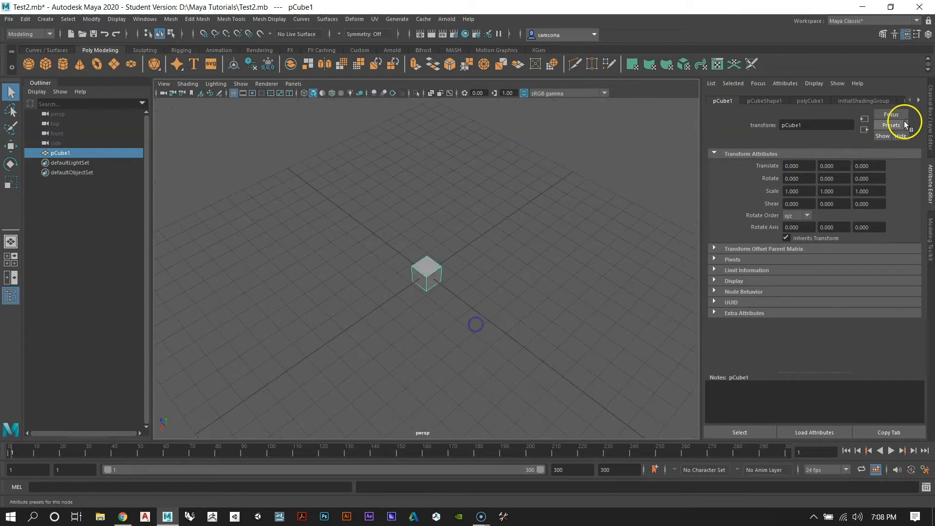
click(931, 102)
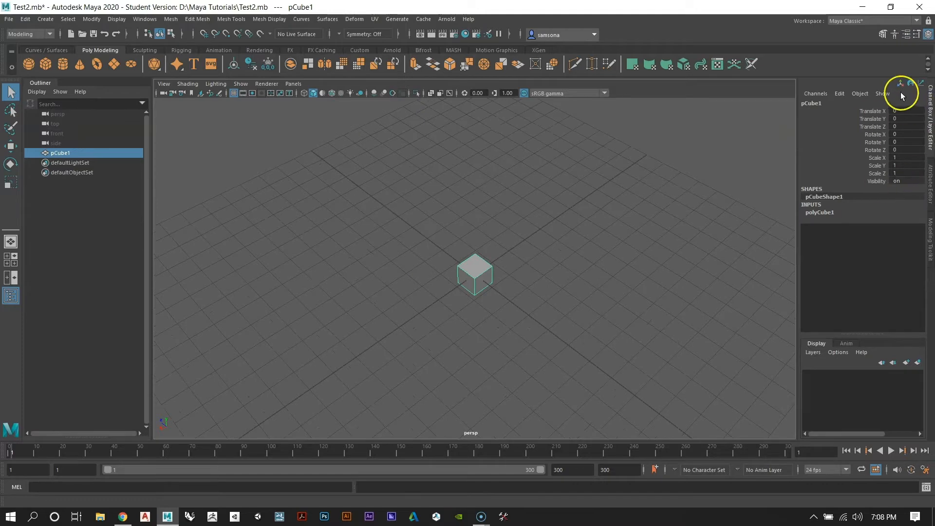
alt+right_drag(384, 220, 490, 275)
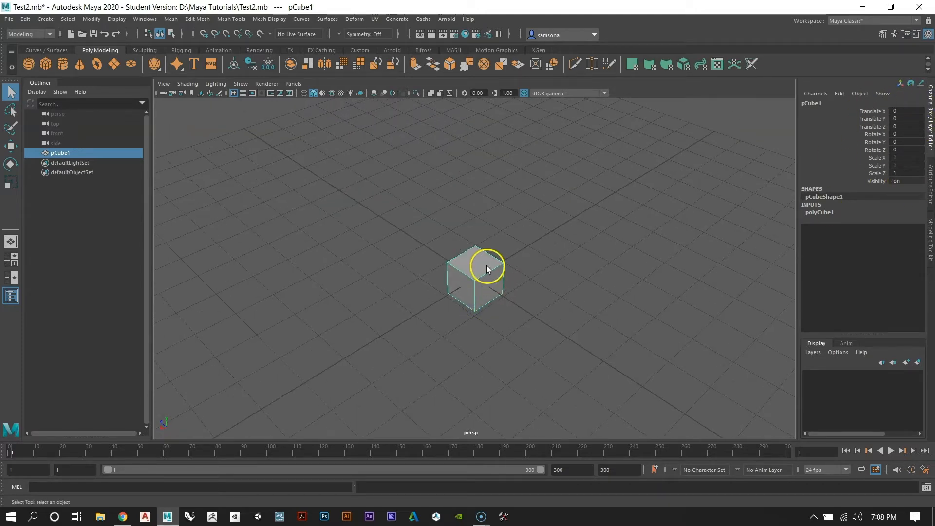
Step: Reselect the cube and raise it along the Y axis with the Move tool to a Translate Y of about 1.185
alt+right_drag(444, 226, 471, 316)
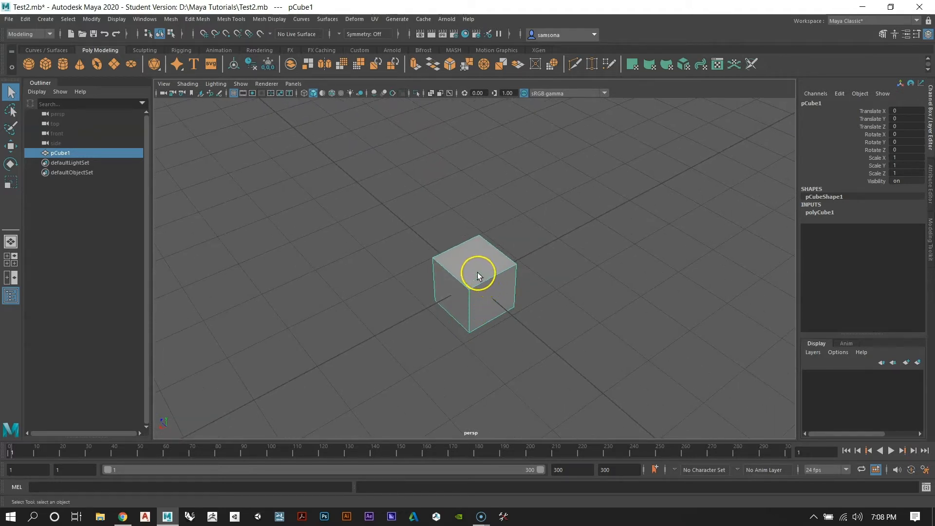
click(590, 252)
click(480, 250)
key(w)
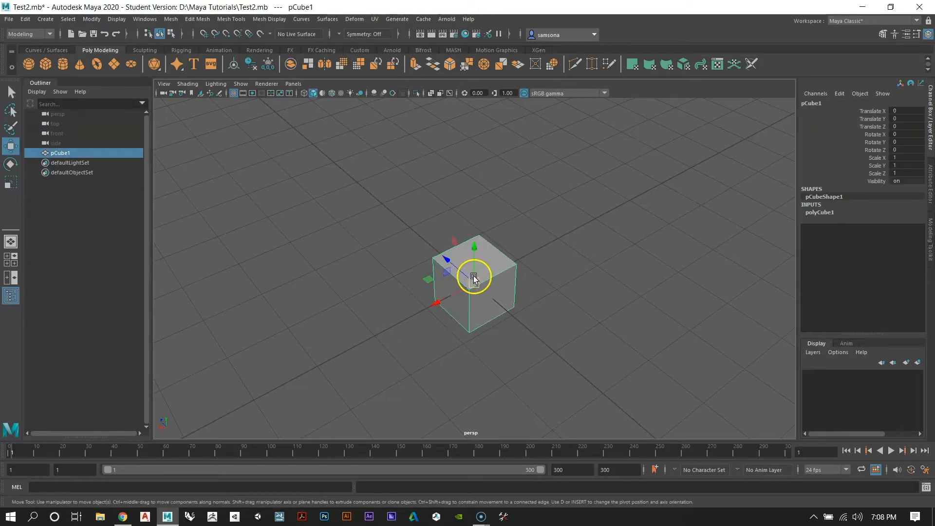
alt+drag(400, 224, 508, 296)
drag(486, 238, 582, 176)
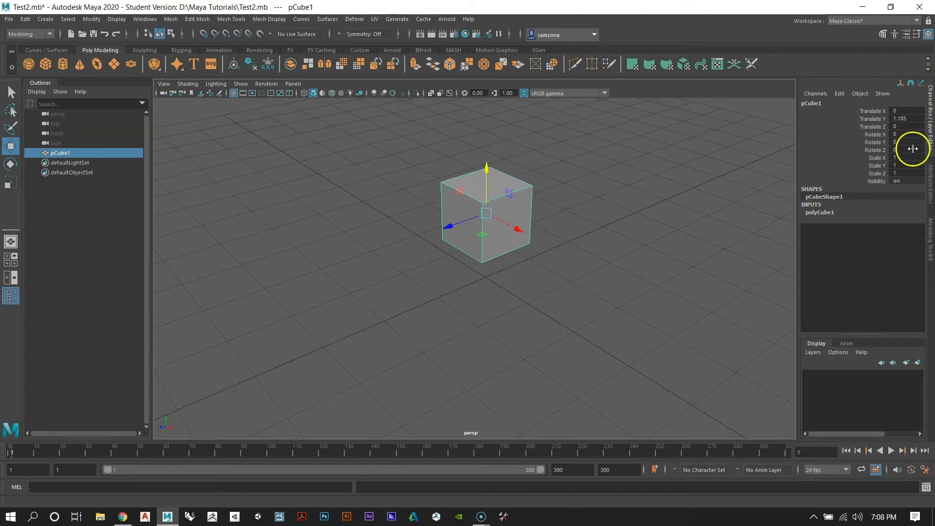
Step: Move the cube freely along its axes and planes to about 0.965, 3.01, 1.011 in X, Y and Z
alt+drag(513, 226, 452, 258)
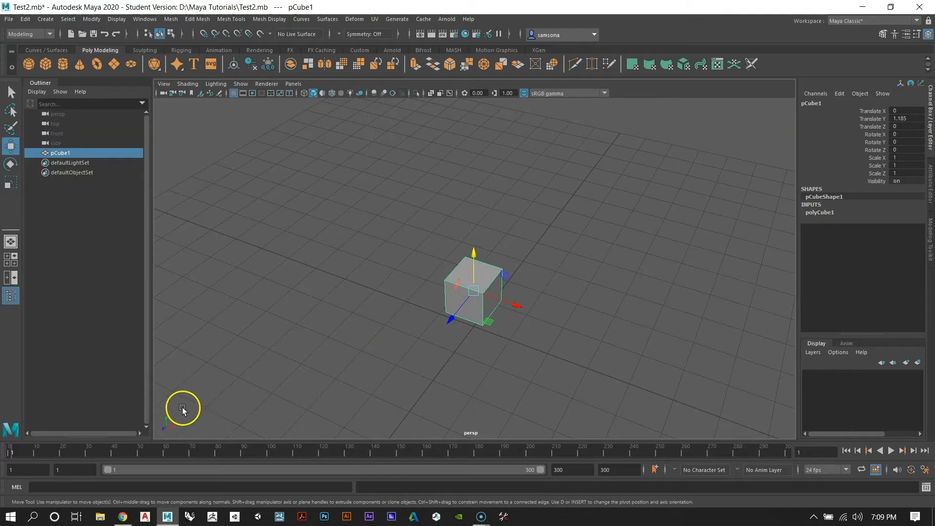
drag(493, 262, 454, 303)
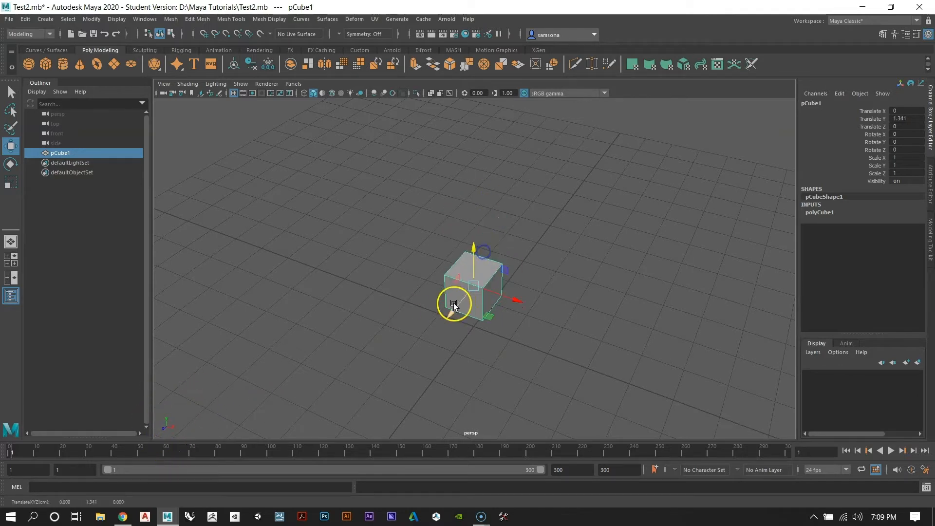
drag(424, 348, 474, 296)
drag(526, 281, 369, 321)
click(474, 288)
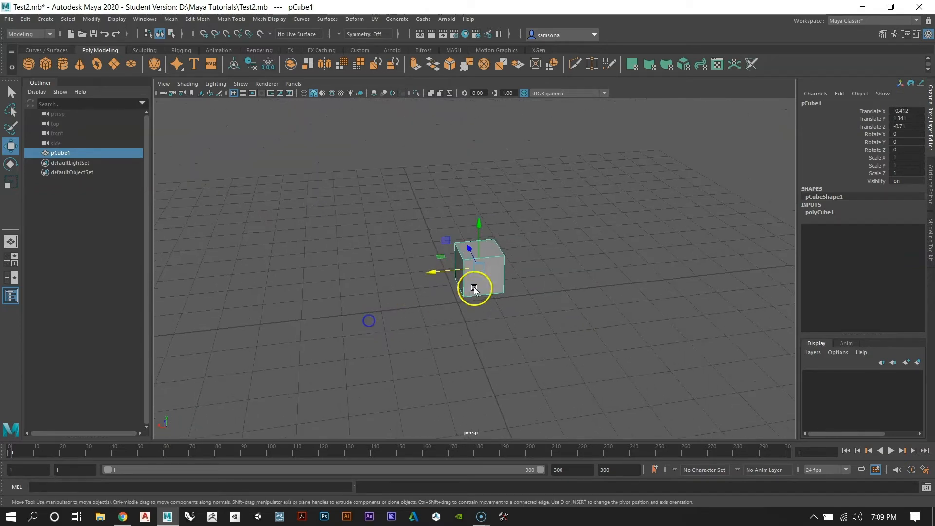
drag(482, 272, 448, 263)
mouse_move(451, 267)
alt+mouse_down()
mouse_move(487, 276)
mouse_move(437, 273)
alt+mouse_up()
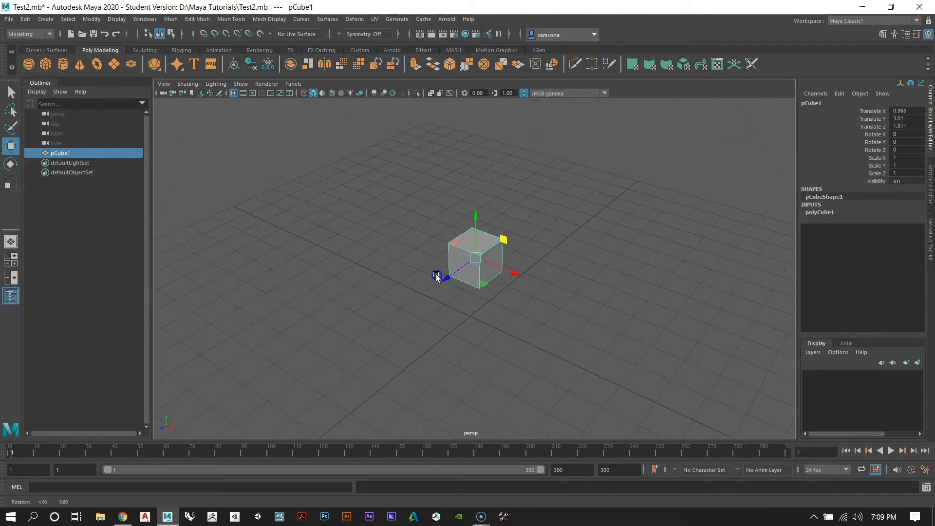
Step: Rotate the cube freely around its axes with the Rotate tool to about 424.5, 35.9 and -147.4 degrees in X, Y and Z
scroll(433, 275, down, 3)
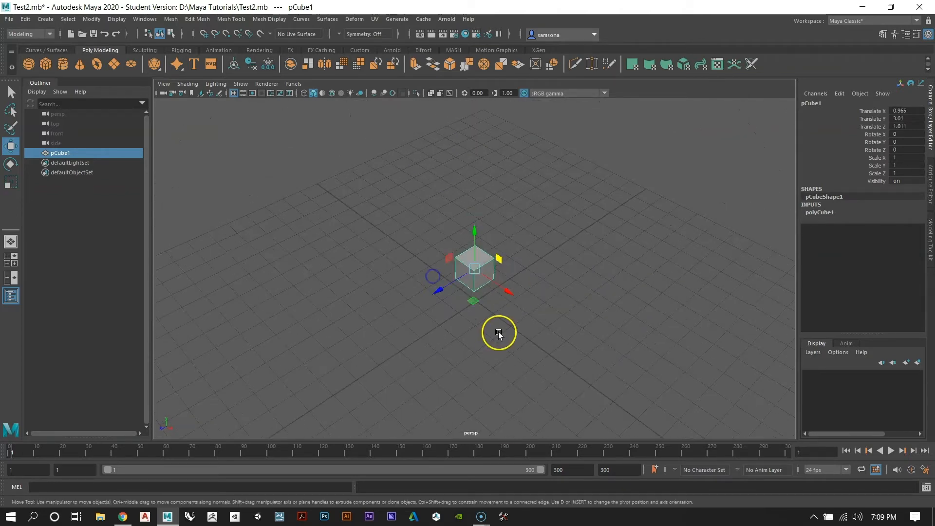
key(e)
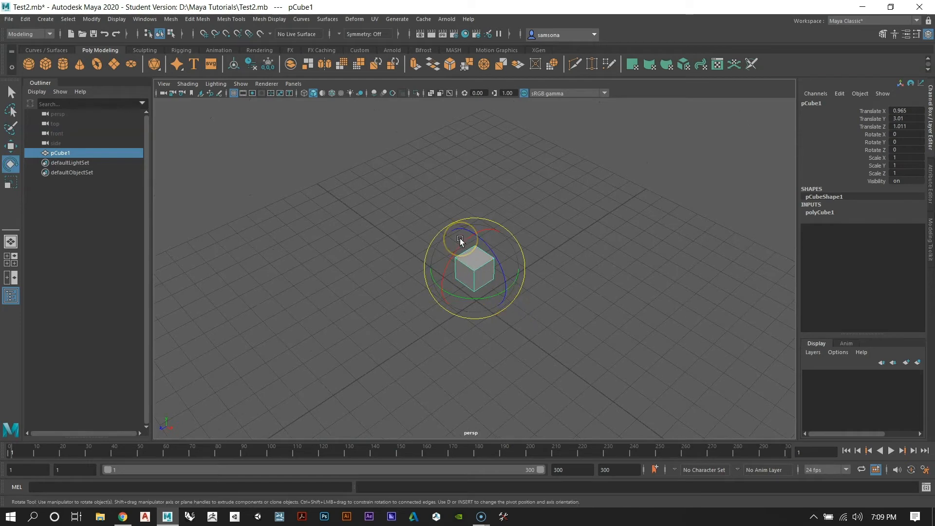
alt+drag(455, 229, 543, 347)
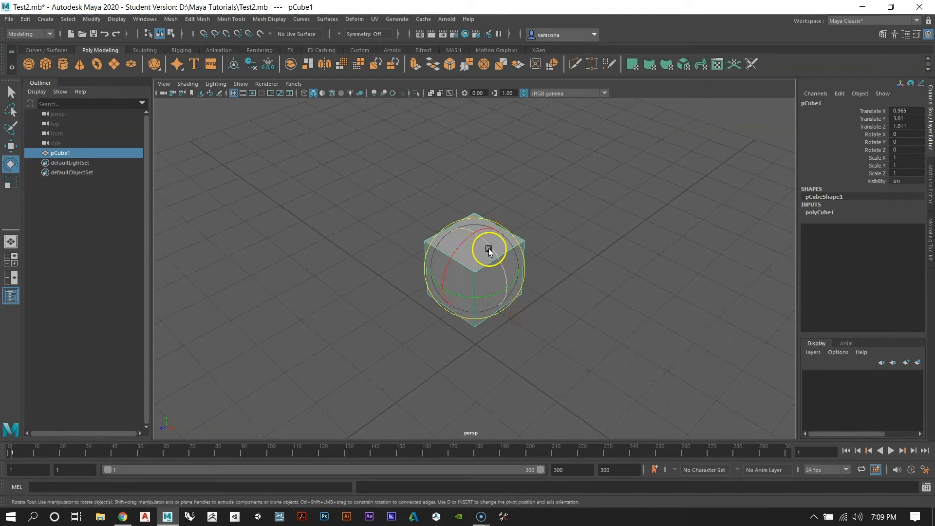
drag(489, 249, 529, 298)
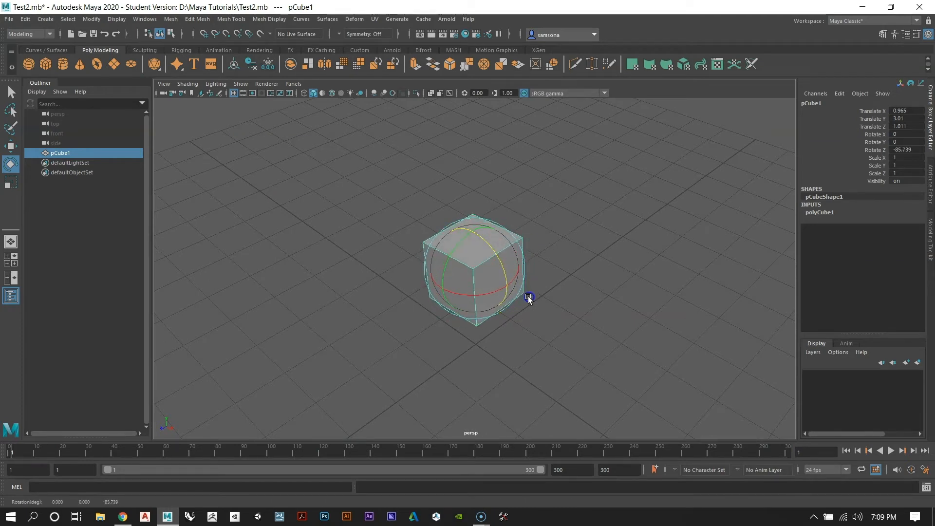
drag(456, 245, 488, 270)
mouse_move(488, 271)
alt+mouse_down()
mouse_move(513, 294)
mouse_move(476, 236)
mouse_move(501, 259)
mouse_move(492, 285)
mouse_move(520, 237)
mouse_move(502, 292)
mouse_move(518, 251)
mouse_move(485, 295)
mouse_move(509, 273)
mouse_move(497, 278)
alt+mouse_up()
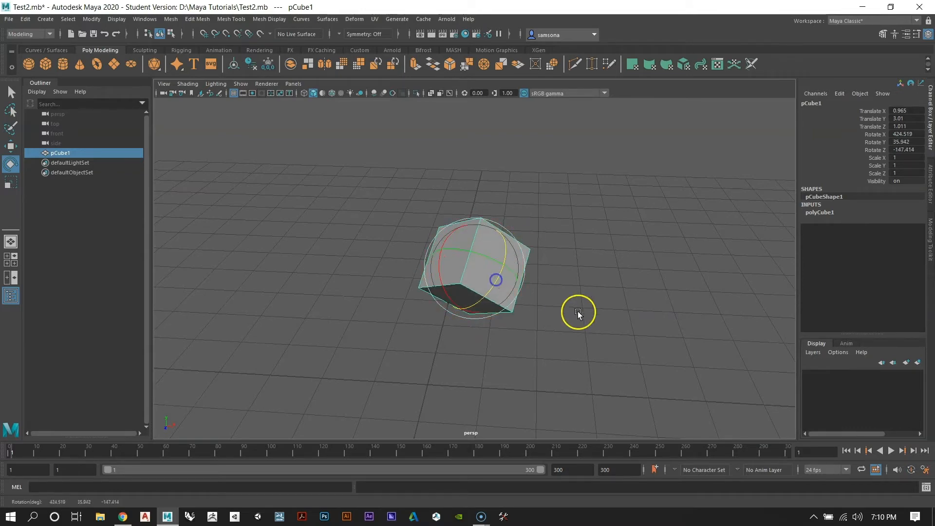
alt+drag(578, 312, 525, 285)
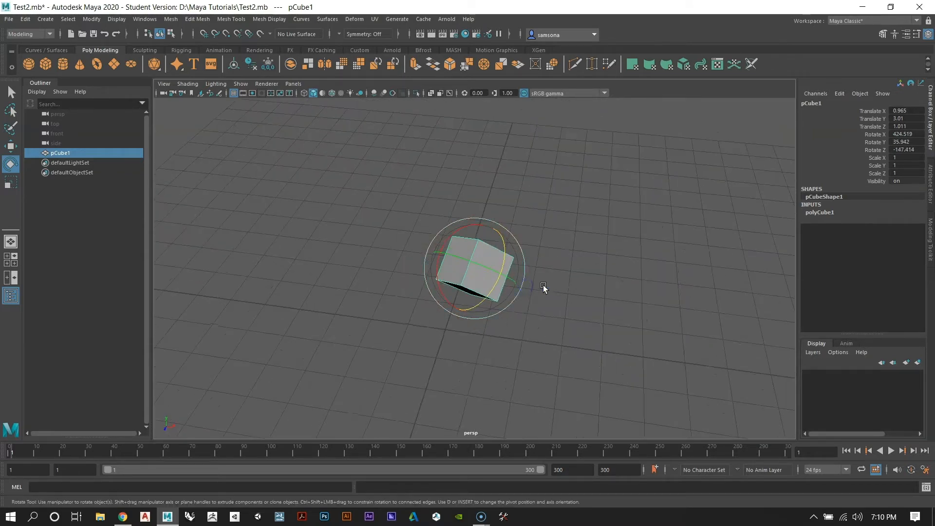
Step: Scale the cube uniformly with the Scale tool to about 1.328 on all axes
key(r)
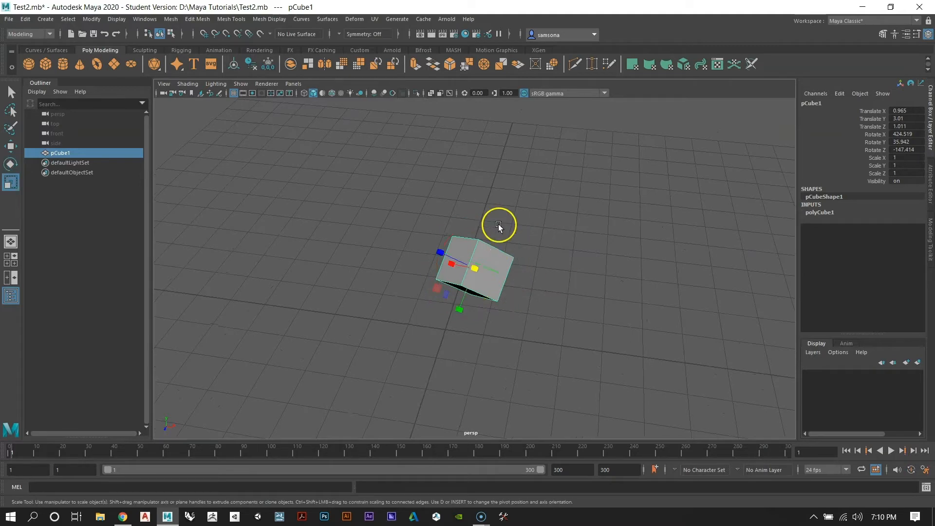
alt+drag(498, 224, 506, 268)
alt+drag(422, 310, 493, 288)
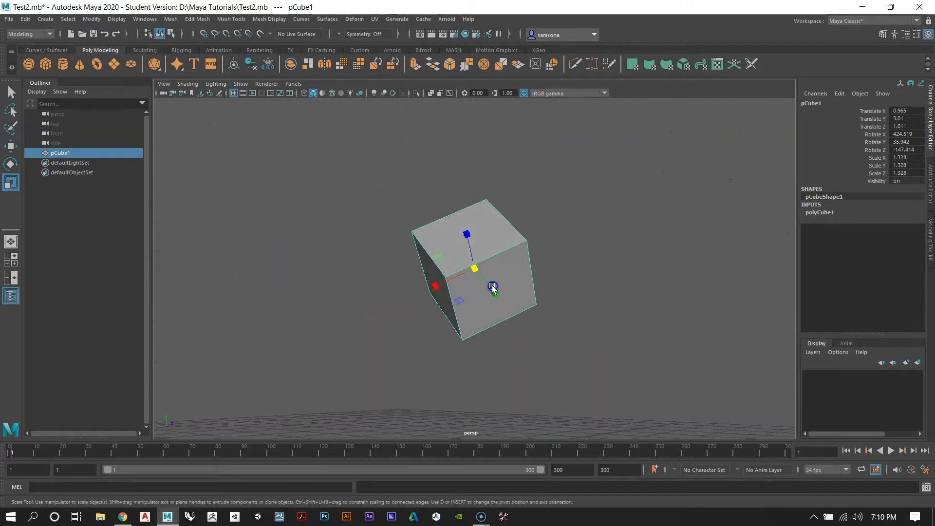
Step: Scale the cube along individual axes and the YZ plane to about 1.258, 1.289 and 1.466 in X, Y and Z
mouse_move(435, 287)
mouse_down()
mouse_move(332, 330)
mouse_move(443, 296)
mouse_up()
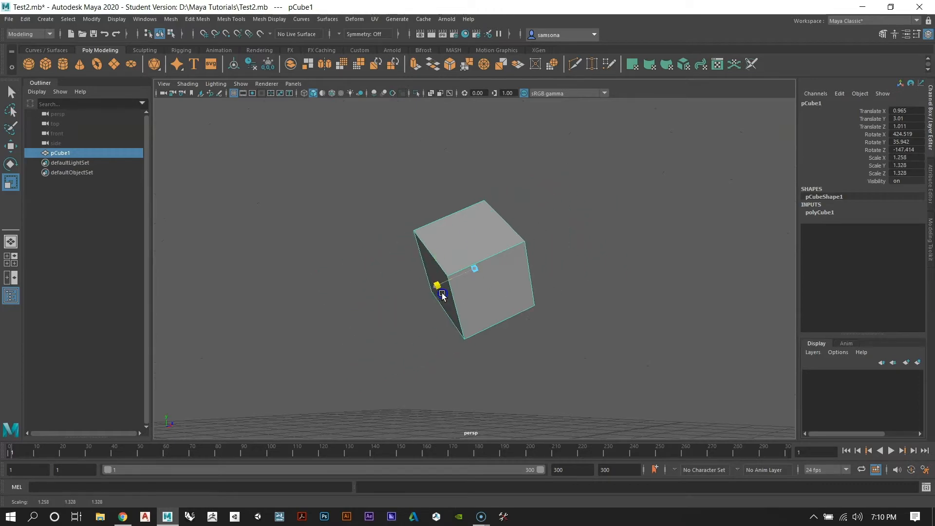
mouse_move(466, 235)
mouse_down()
mouse_move(447, 174)
mouse_move(460, 176)
mouse_move(468, 236)
mouse_up()
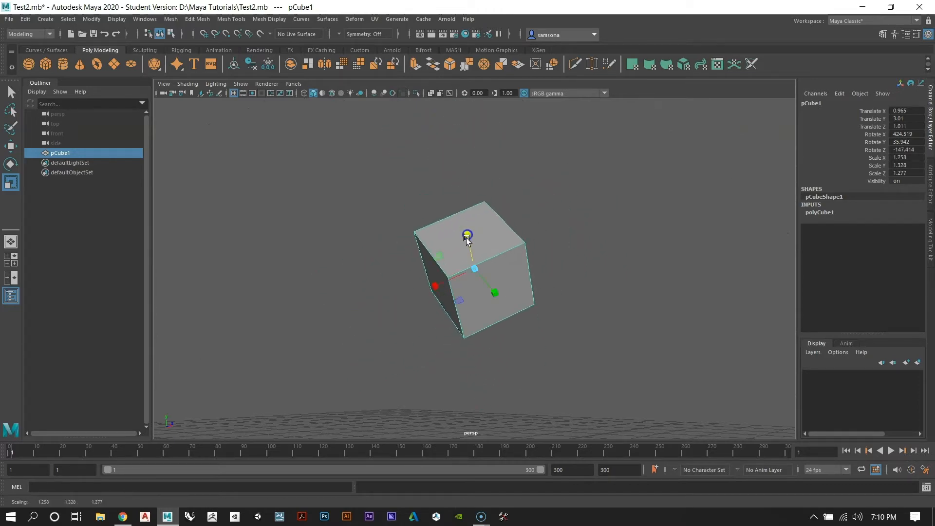
click(495, 293)
drag(495, 295, 630, 251)
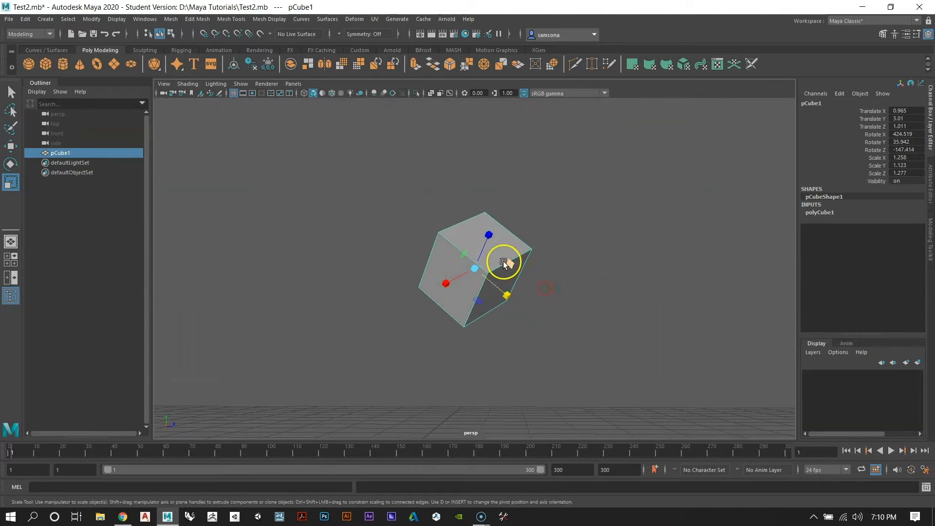
mouse_move(505, 262)
mouse_down()
mouse_move(570, 259)
mouse_move(512, 274)
mouse_up()
alt+drag(544, 303, 522, 326)
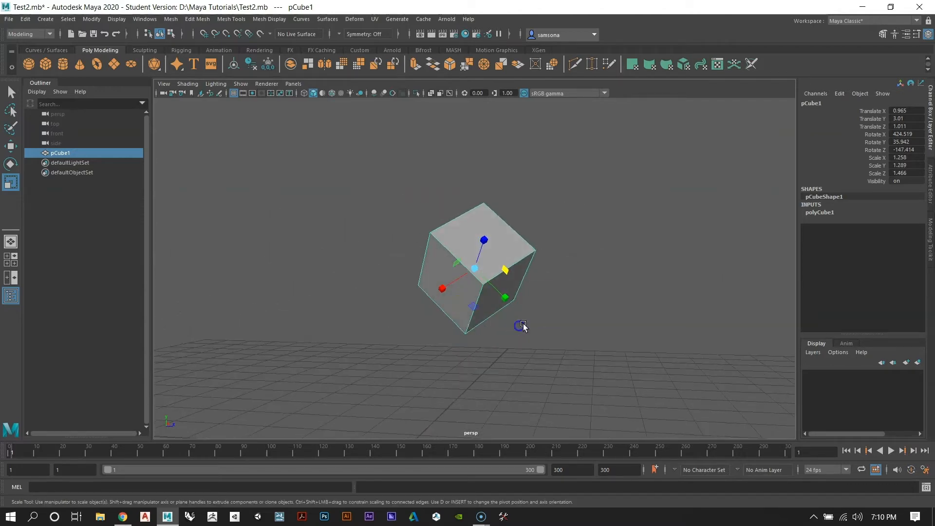
Step: Scale the cube in its XY plane to about 2.172 in X and 2.225 in Y, and reset all its translate and rotate values to 0
drag(473, 308, 525, 319)
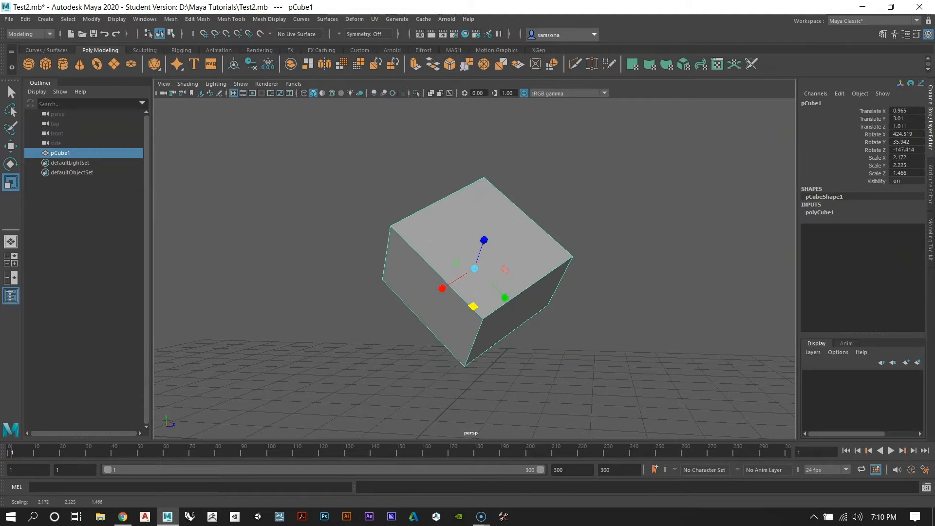
alt+drag(473, 308, 445, 310)
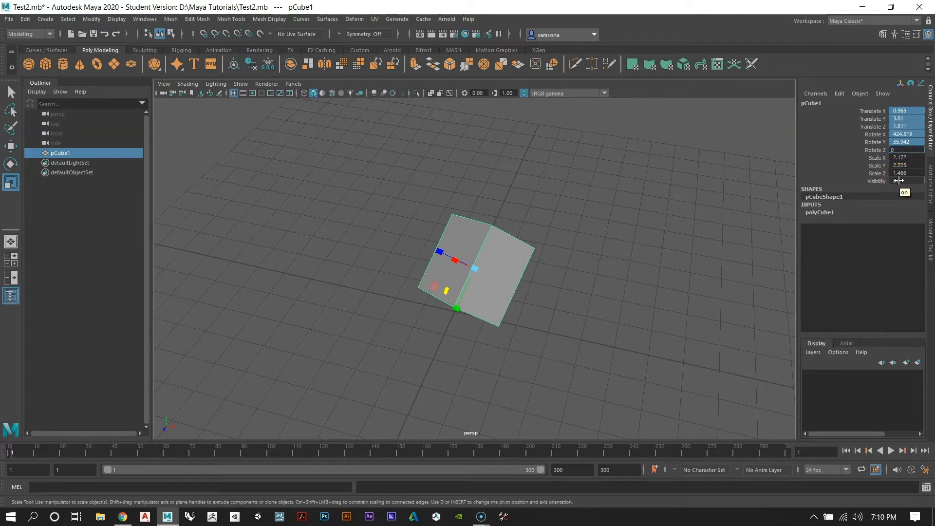
key(Return)
Step: Set the cube's Scale X, Scale Y and Scale Z to 1
alt+drag(609, 266, 554, 281)
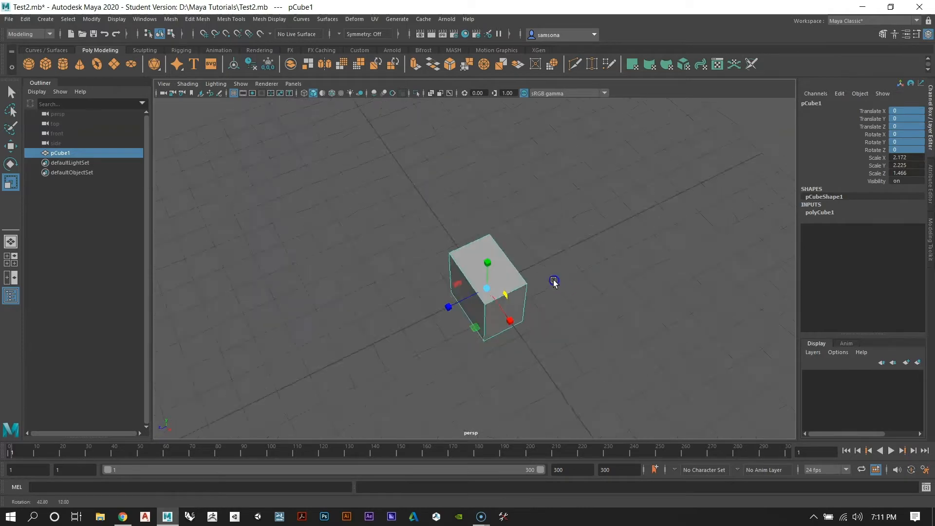
alt+right_drag(554, 281, 578, 377)
alt+drag(577, 377, 524, 320)
alt+middle_drag(524, 320, 493, 216)
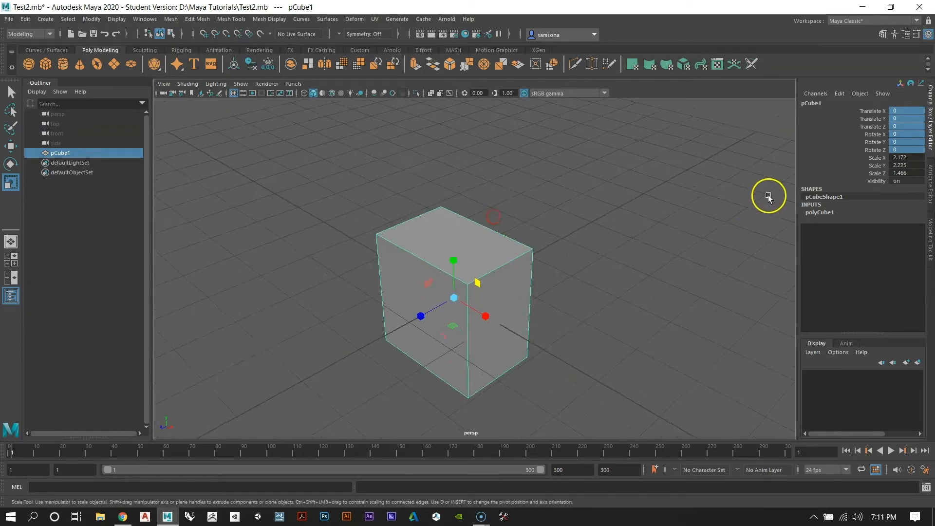
click(897, 157)
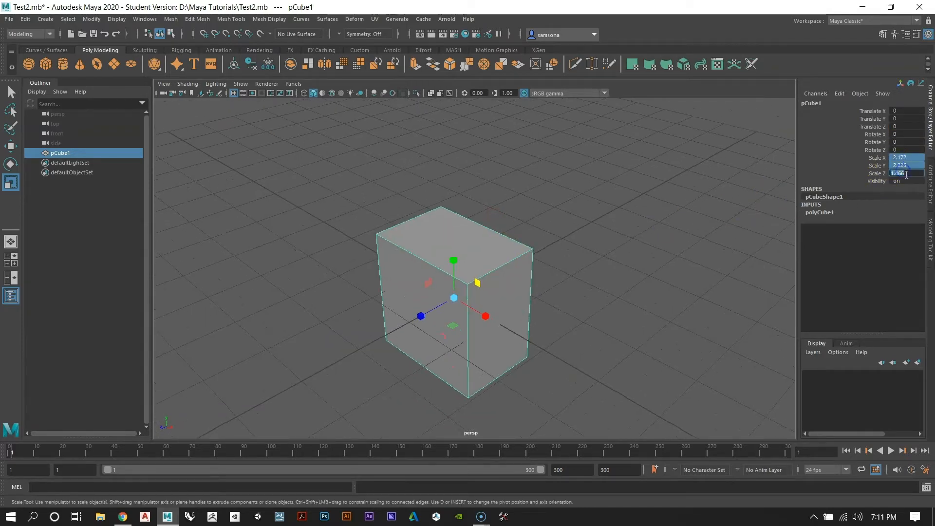
click(907, 175)
text(1)
key(Return)
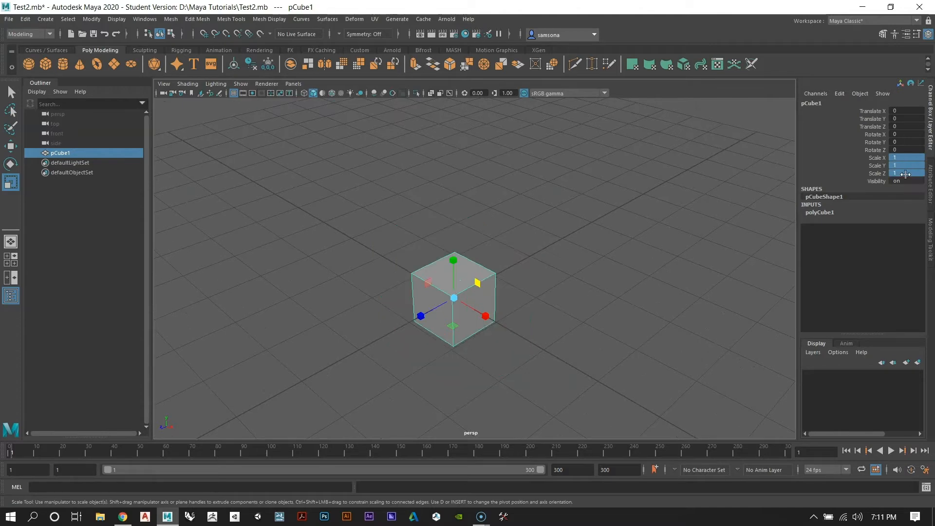
Step: Practise framing the cube in the perspective view, and orbit and zoom around it from different distances and angles
alt+drag(532, 240, 479, 268)
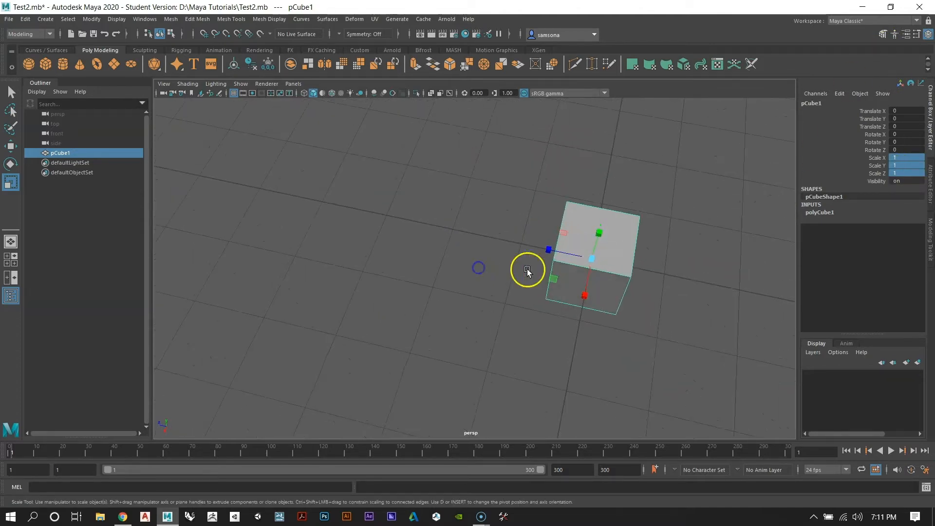
key(f)
alt+right_drag(611, 325, 419, 293)
alt+drag(419, 293, 463, 268)
key(f)
alt+right_drag(623, 325, 432, 280)
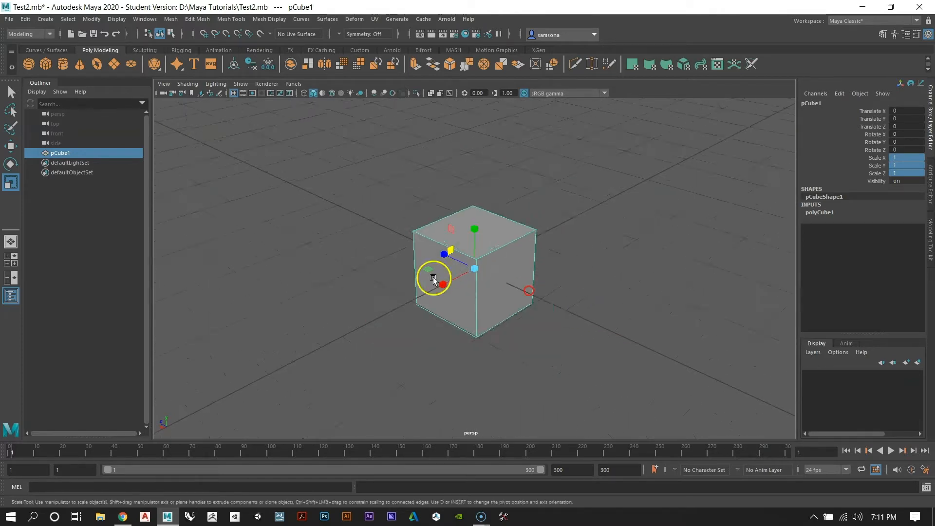
alt+drag(432, 280, 473, 305)
alt+right_drag(619, 324, 543, 313)
alt+drag(543, 313, 480, 302)
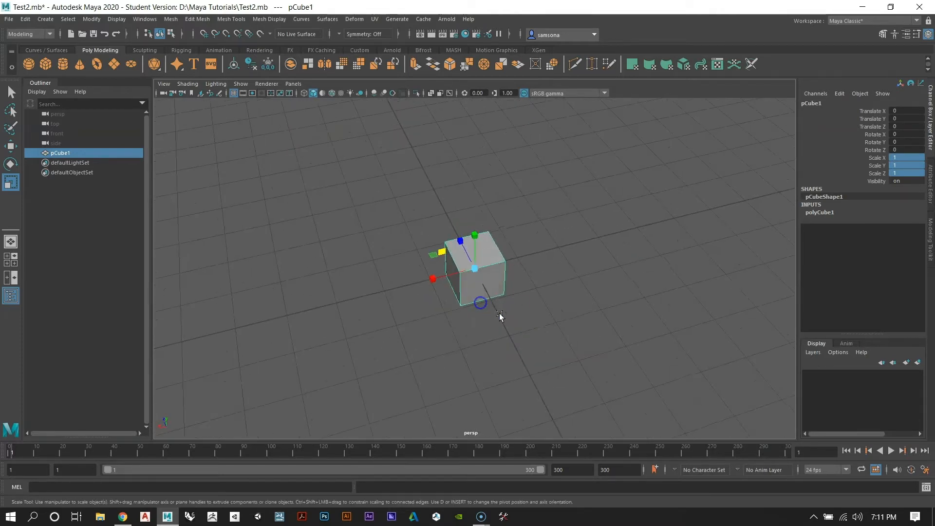
click(517, 319)
alt+right_drag(614, 342, 432, 289)
alt+drag(431, 288, 471, 268)
click(471, 270)
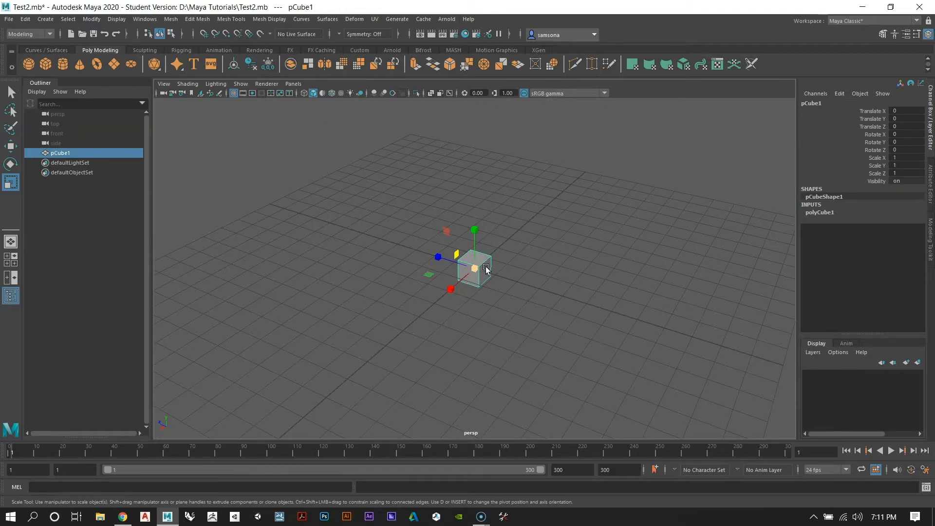
key(f)
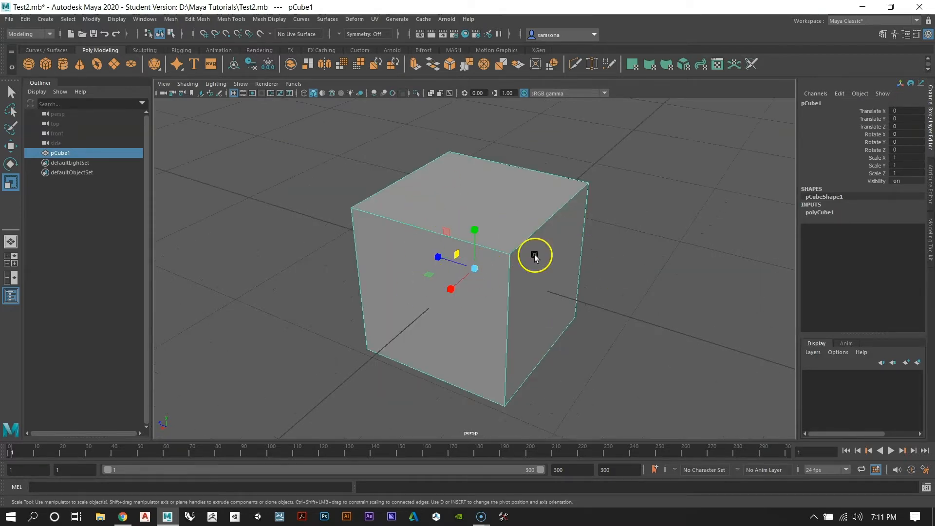
alt+right_drag(534, 256, 516, 238)
alt+drag(549, 276, 560, 286)
alt+right_drag(560, 286, 394, 307)
alt+drag(394, 307, 436, 251)
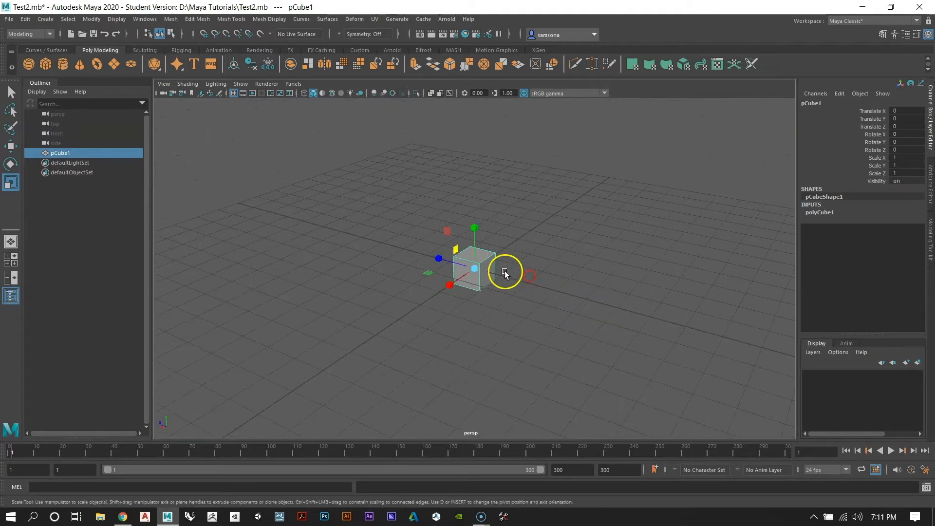
alt+drag(505, 271, 478, 289)
Step: Cycle the cube through the Move, Rotate, Scale and Select tools, and deselect and reselect it with the Select tool
key(w)
key(r)
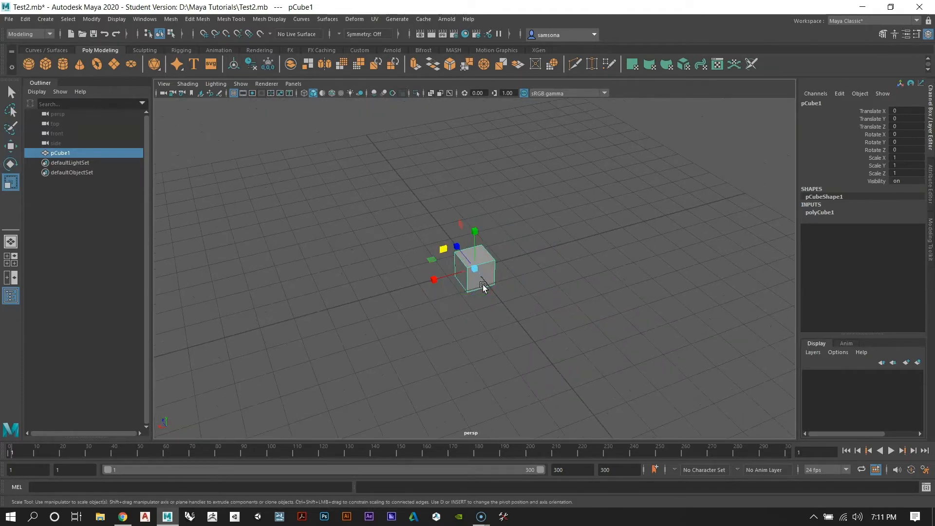
key(w)
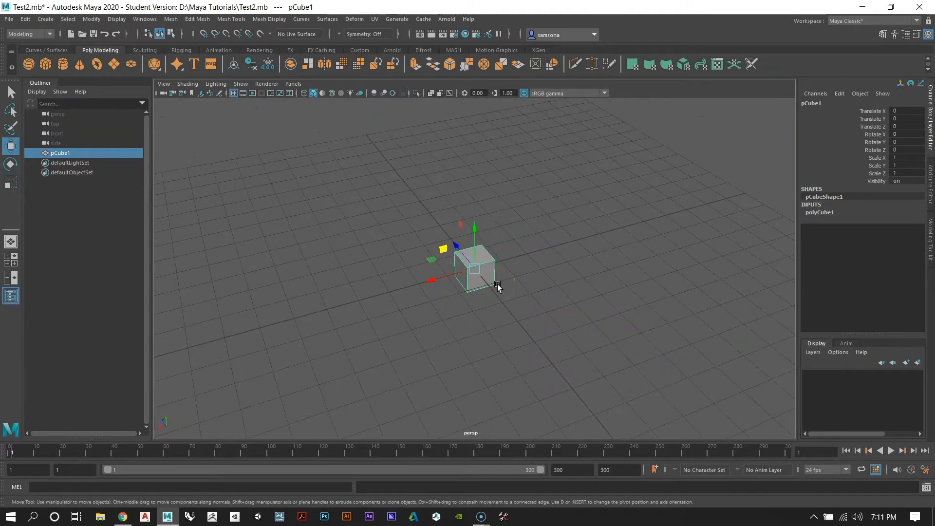
key(e)
key(r)
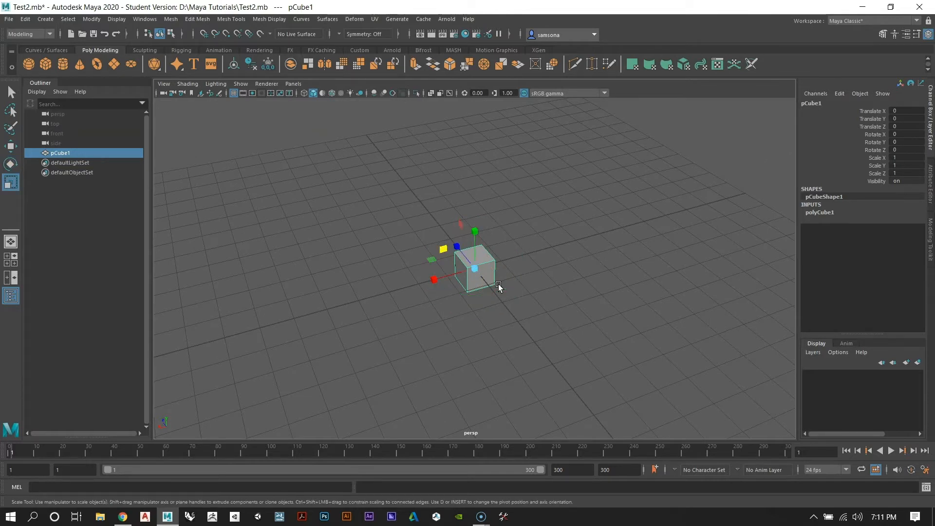
key(q)
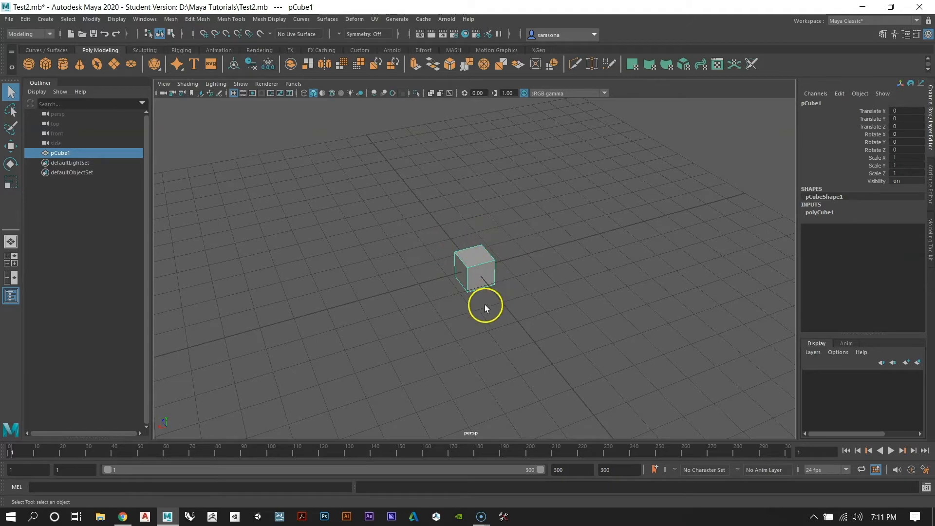
click(542, 255)
click(475, 258)
Step: Create a polygon cylinder, move it along the negative X axis until it stands clear of the cube, and deselect it
alt+right_drag(487, 236, 426, 294)
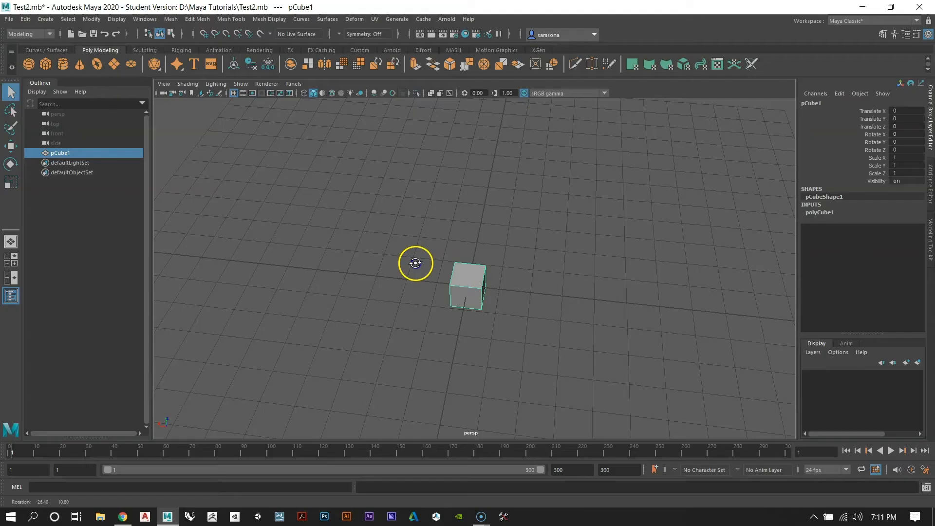
mouse_move(416, 265)
alt+mouse_down()
mouse_move(474, 256)
mouse_move(393, 271)
alt+mouse_up()
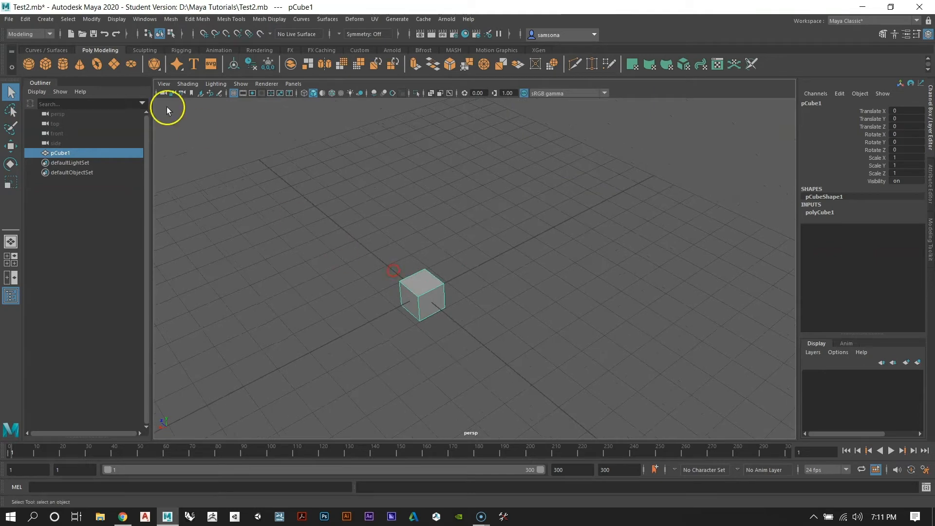
click(63, 65)
key(w)
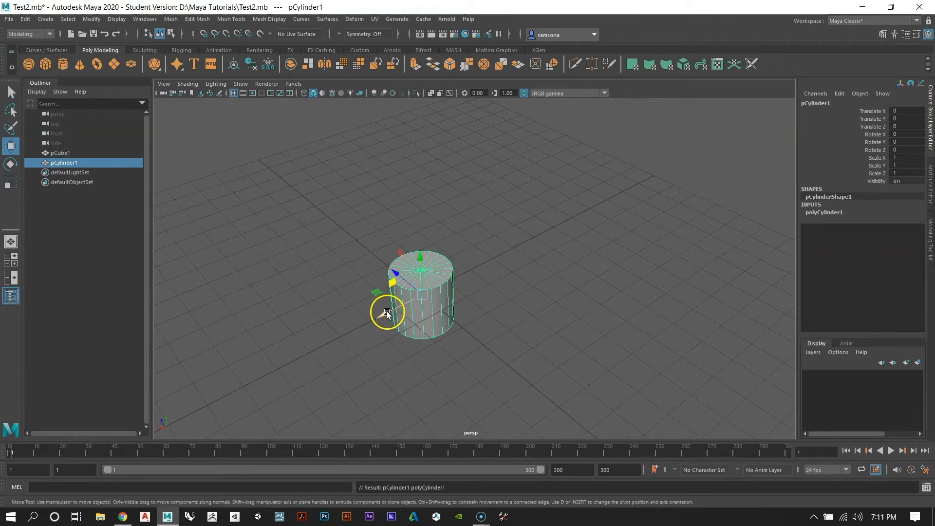
middle_drag(383, 316, 443, 285)
click(526, 337)
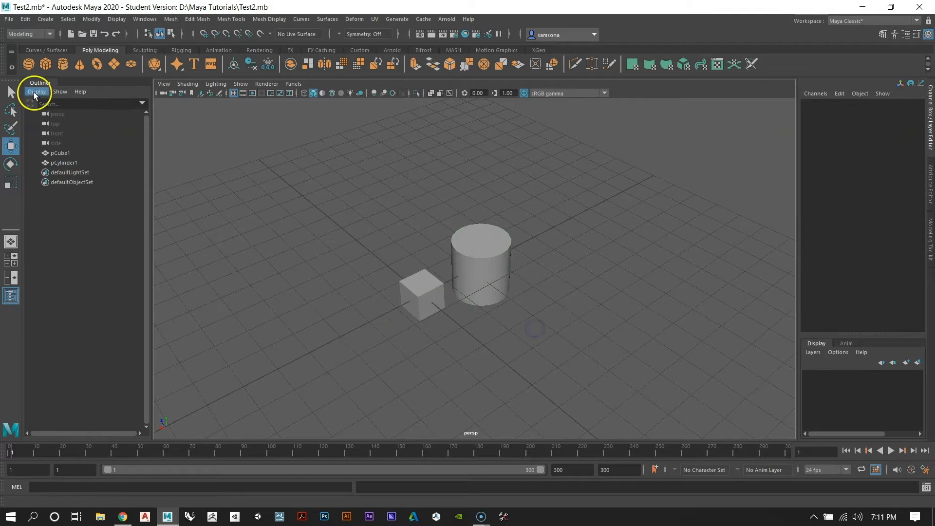
Step: Create a polygon sphere and move it along the X axis to about 2.35, on the opposite side of the cube from the cylinder
click(27, 65)
drag(383, 317, 313, 349)
alt+drag(387, 229, 639, 298)
alt+right_drag(639, 299, 612, 293)
Step: Examine the cylinder, cube and sphere from several angles and distances in the perspective view
alt+right_drag(471, 312, 529, 299)
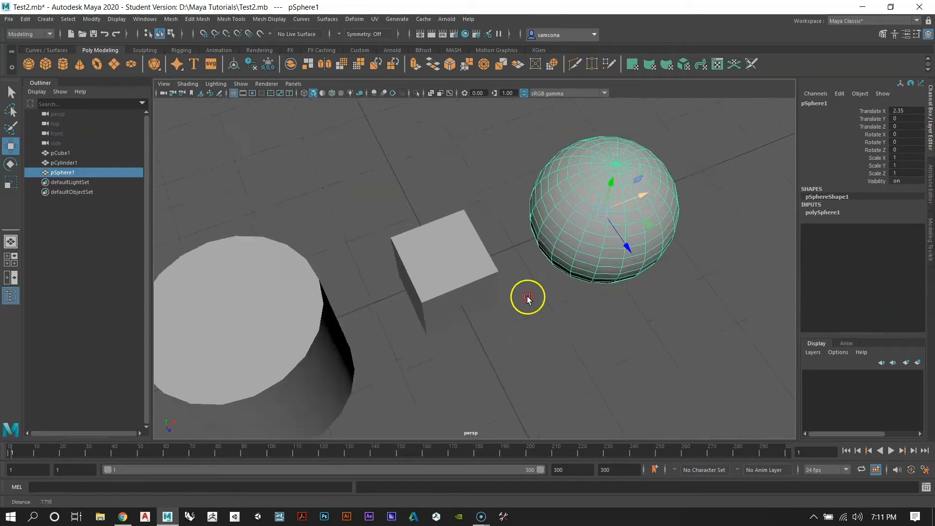
alt+drag(528, 299, 544, 294)
alt+middle_drag(549, 285, 390, 296)
alt+right_drag(454, 296, 529, 293)
mouse_move(512, 290)
alt+mouse_down()
mouse_move(499, 281)
mouse_move(508, 295)
alt+mouse_up()
alt+right_drag(610, 272, 431, 264)
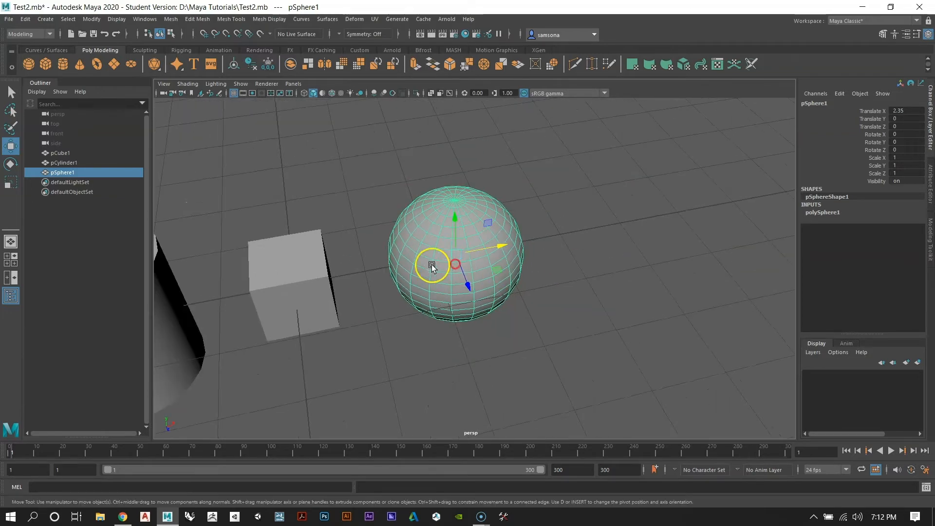
alt+middle_drag(445, 267, 589, 264)
alt+right_drag(589, 263, 543, 253)
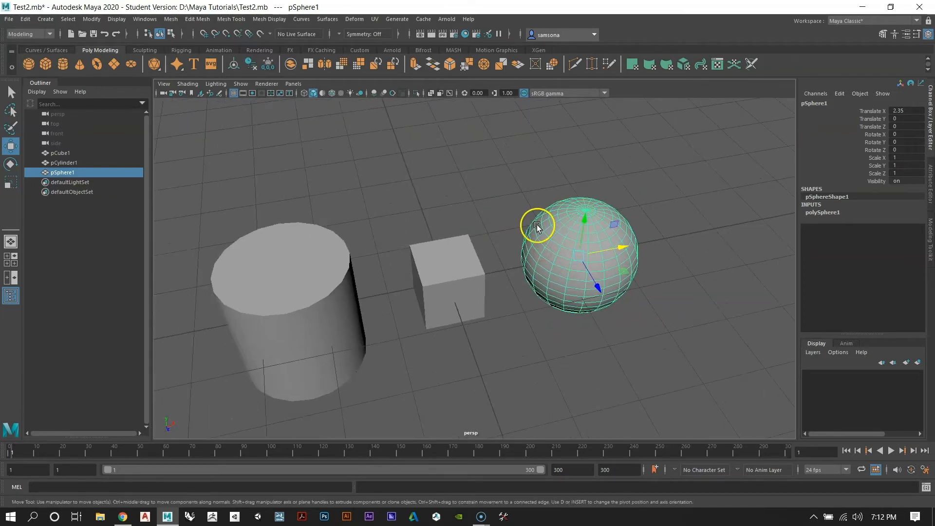
alt+drag(543, 251, 487, 291)
Step: Select the sphere and show its polySphere1 history settings in the Attribute Editor
click(460, 302)
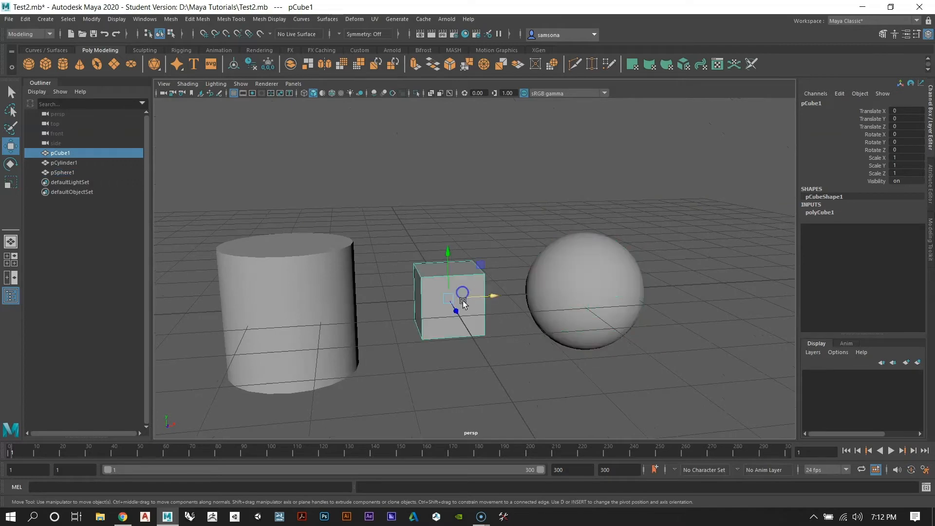
alt+middle_drag(534, 290, 408, 274)
alt+right_drag(409, 274, 470, 311)
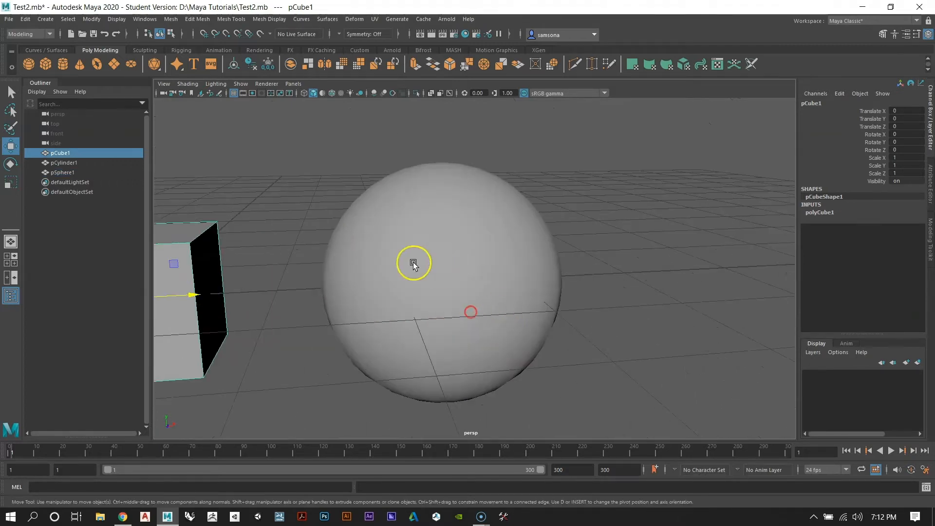
alt+drag(414, 264, 454, 275)
click(406, 246)
alt+middle_drag(322, 221, 408, 228)
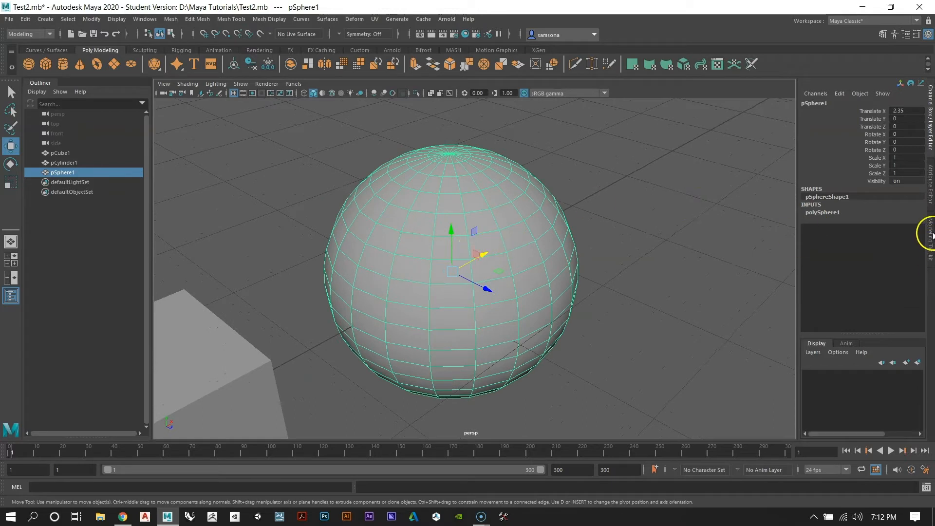
click(931, 195)
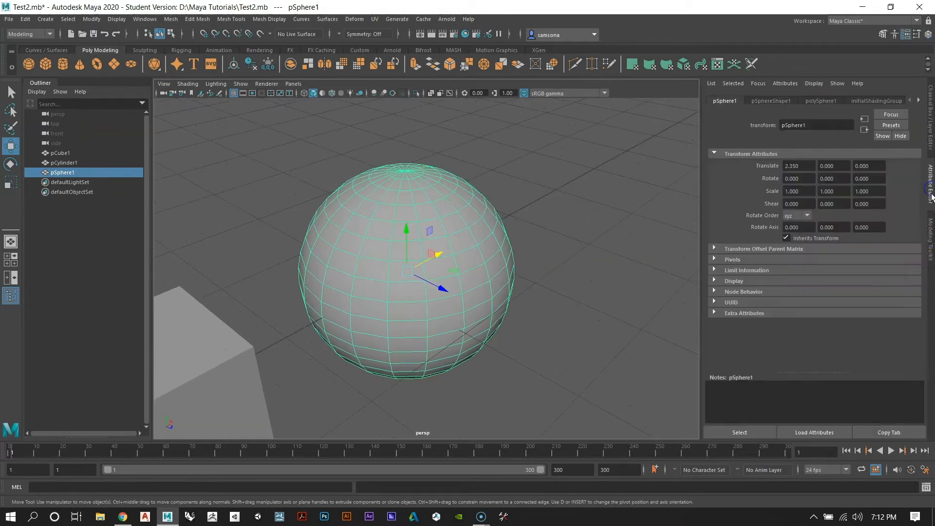
click(821, 101)
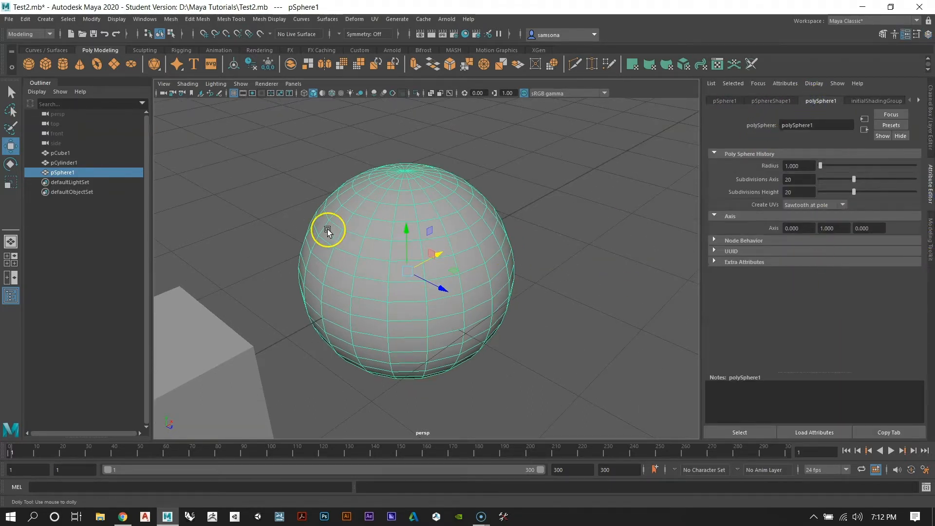
Step: Increase the sphere's Subdivisions Axis to 46 and Subdivisions Height to 50, and deselect it to inspect its outline
alt+right_drag(327, 231, 378, 288)
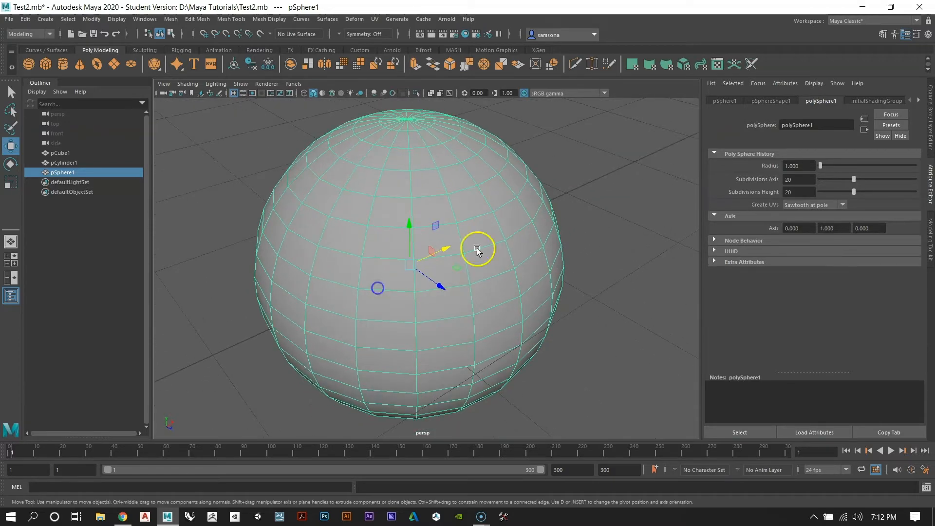
mouse_move(373, 241)
alt+right_down()
mouse_move(533, 285)
mouse_move(570, 306)
mouse_move(562, 296)
alt+right_up()
alt+drag(432, 294, 460, 293)
click(448, 165)
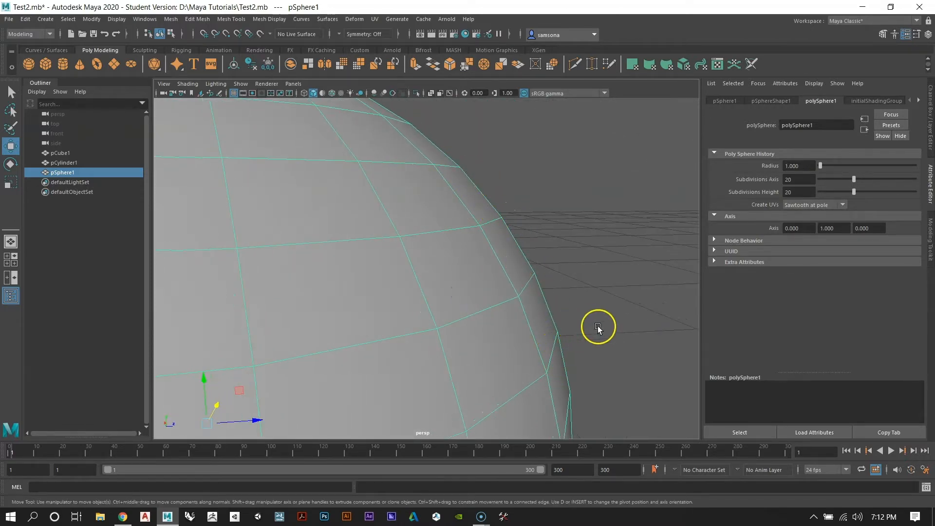
alt+drag(597, 326, 424, 302)
key(f)
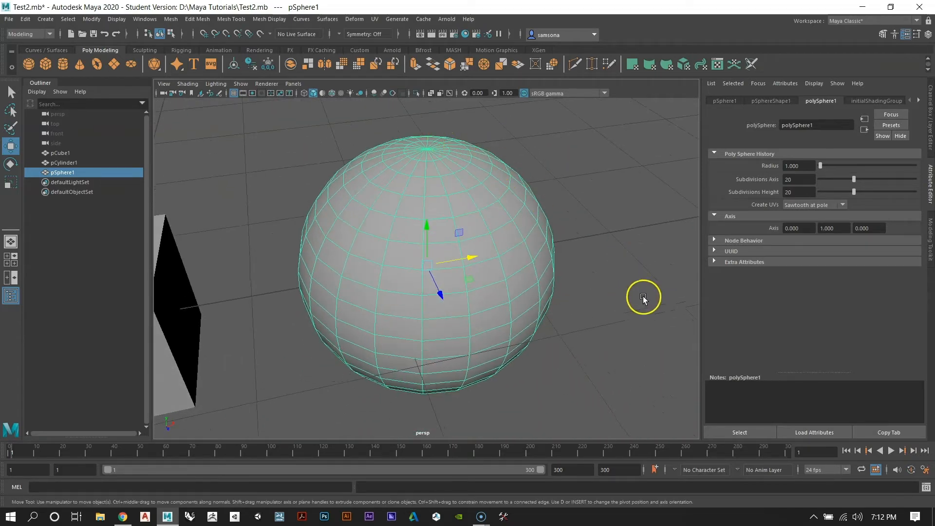
drag(852, 182, 907, 180)
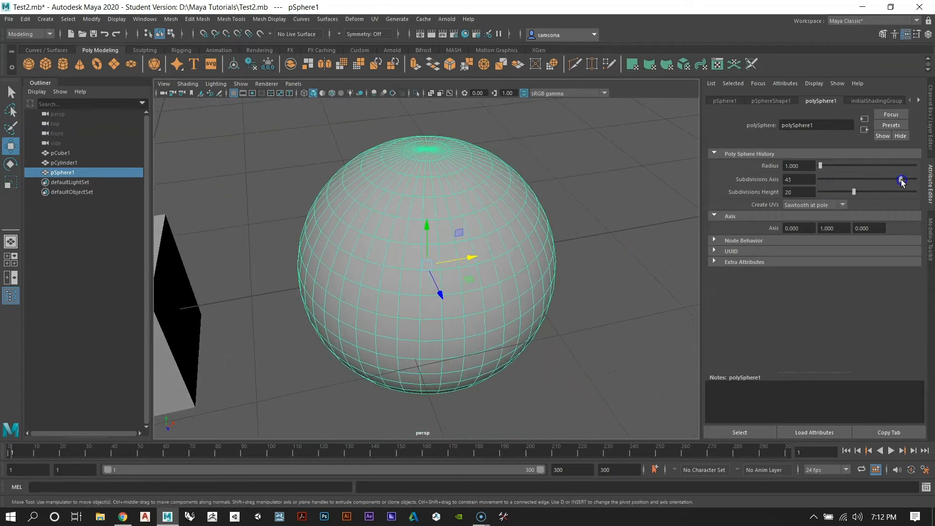
drag(855, 192, 915, 196)
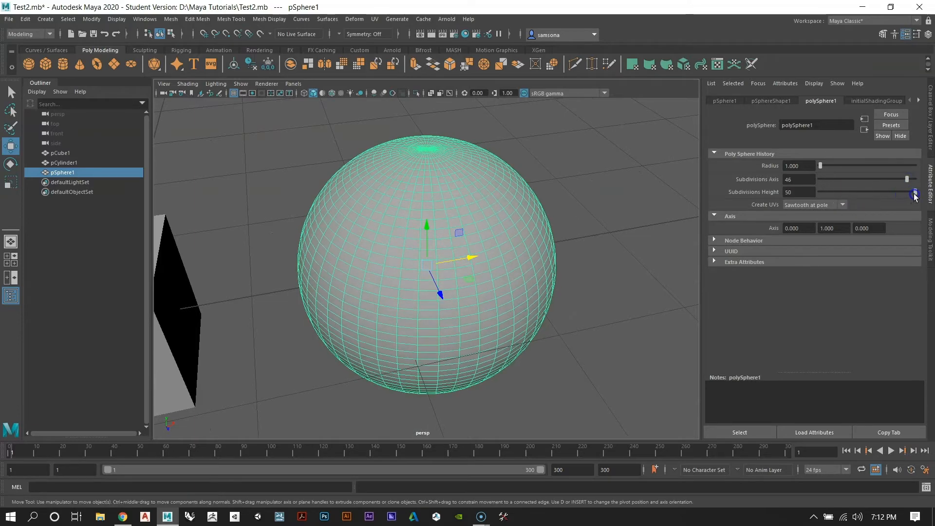
click(561, 210)
alt+drag(537, 192, 486, 214)
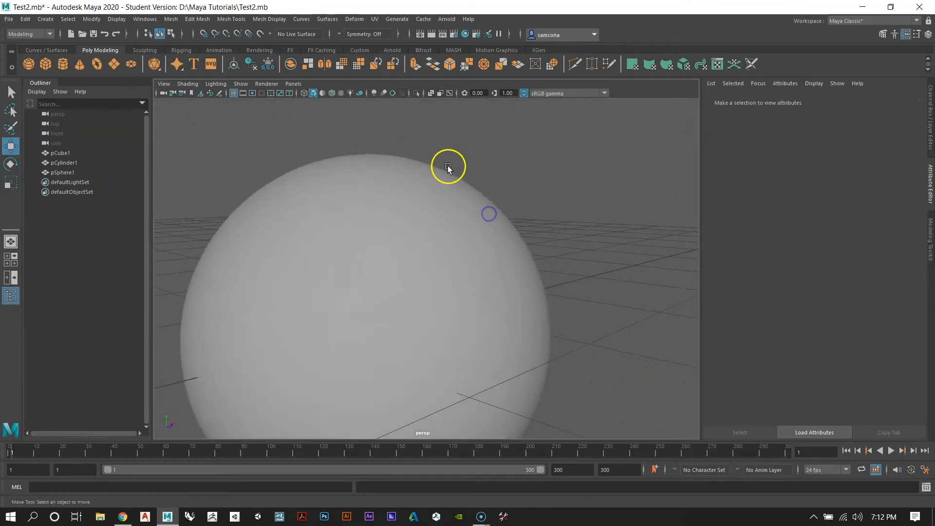
alt+right_drag(432, 206, 396, 313)
Step: Select the cylinder and show its polyCylinder1 history settings in the Attribute Editor
click(433, 268)
alt+middle_drag(307, 286, 639, 332)
click(333, 267)
alt+drag(298, 271, 310, 287)
alt+middle_drag(334, 294, 455, 272)
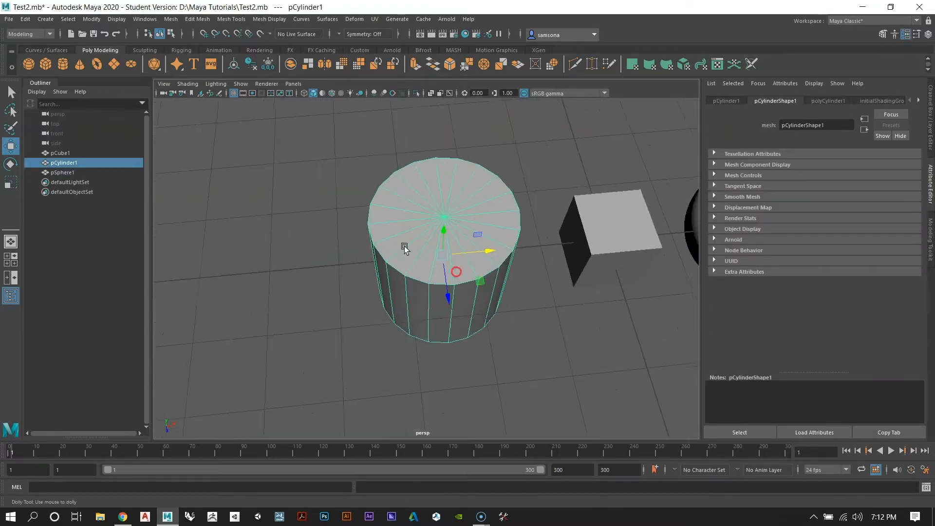
alt+right_drag(405, 250, 508, 336)
alt+drag(509, 336, 505, 335)
alt+middle_drag(519, 324, 443, 364)
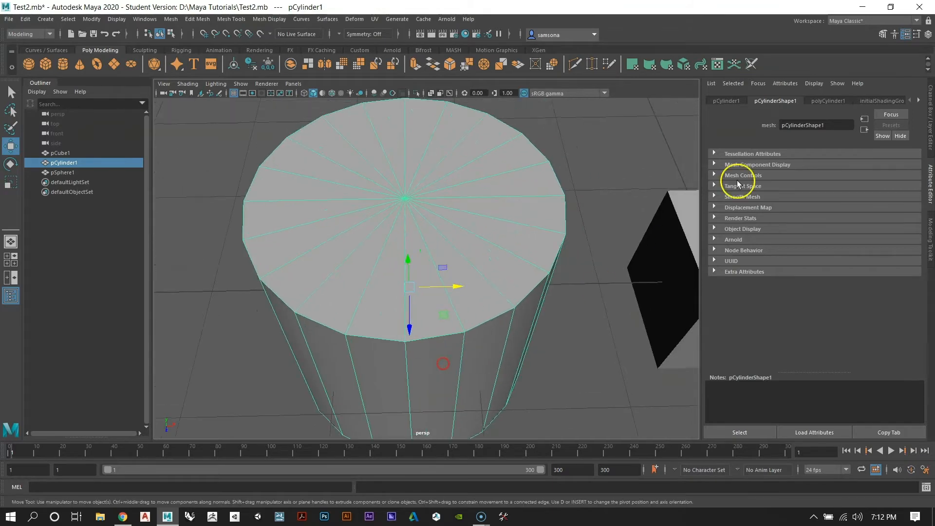
click(828, 101)
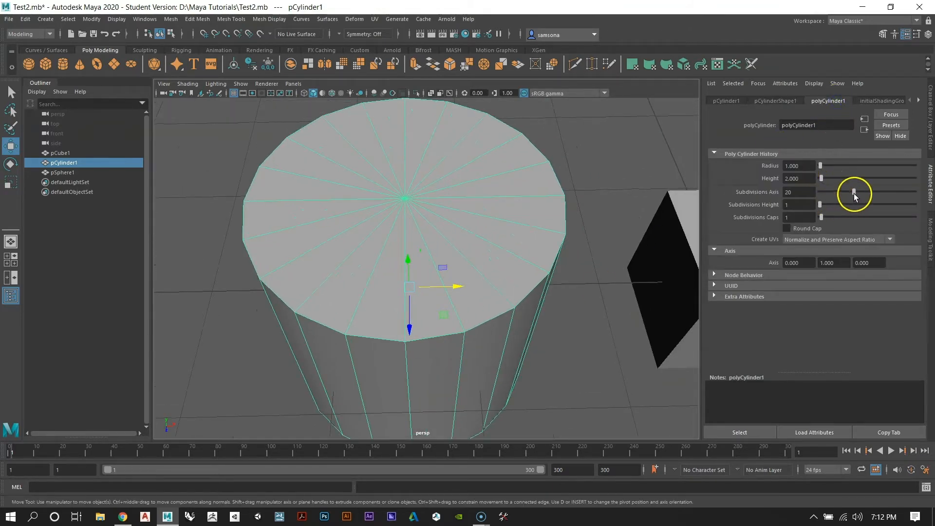
Step: Increase the cylinder's Subdivisions Axis to 50, and deselect it to inspect its outline beside the cube and sphere
drag(856, 193, 919, 192)
alt+right_drag(541, 242, 497, 257)
alt+drag(472, 244, 492, 265)
click(566, 299)
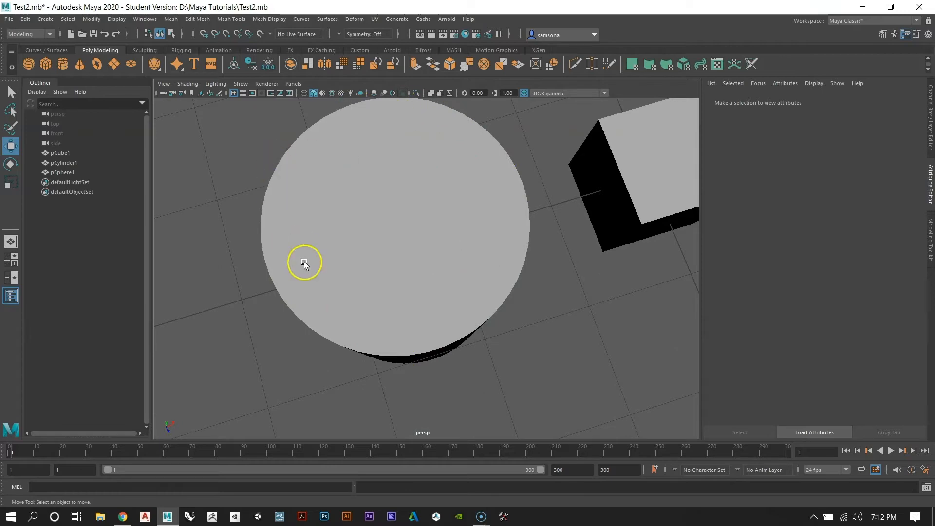
alt+drag(399, 189, 545, 324)
alt+right_drag(545, 323, 483, 306)
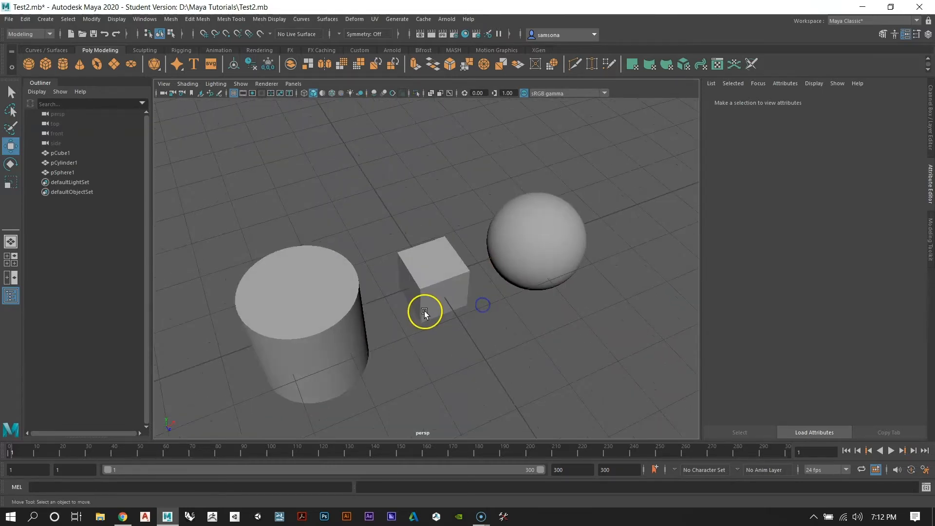
alt+middle_drag(424, 311, 444, 269)
alt+right_drag(444, 270, 433, 317)
alt+drag(420, 318, 465, 322)
alt+right_drag(465, 322, 442, 309)
mouse_move(451, 307)
alt+middle_down()
mouse_move(420, 321)
mouse_move(464, 299)
alt+middle_up()
Step: Select the cylinder together with the sphere and delete both, keeping only the cube in the scene
click(378, 286)
alt+right_drag(323, 267, 337, 288)
alt+drag(337, 289, 330, 304)
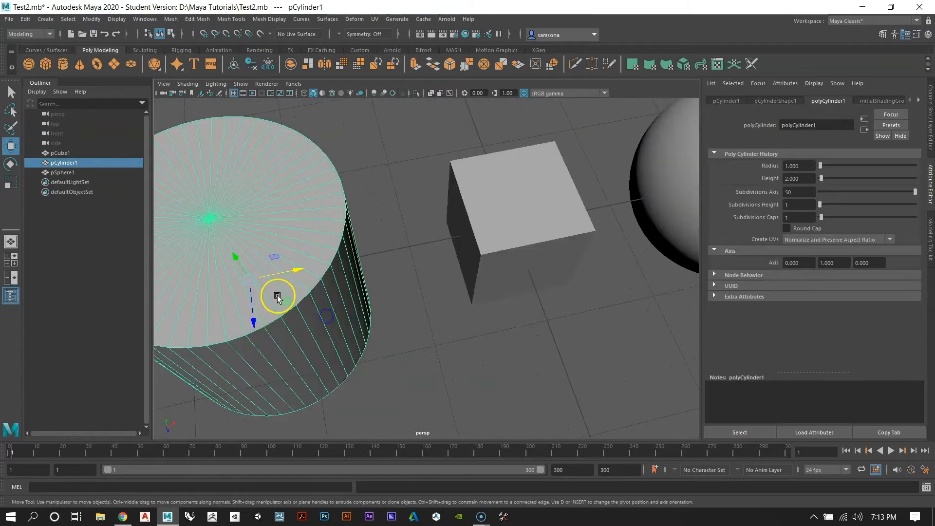
alt+middle_drag(279, 297, 445, 307)
alt+right_drag(429, 173, 492, 257)
alt+right_drag(549, 309, 411, 293)
alt+drag(411, 290, 449, 280)
alt+middle_drag(473, 278, 320, 330)
alt+right_drag(565, 287, 501, 266)
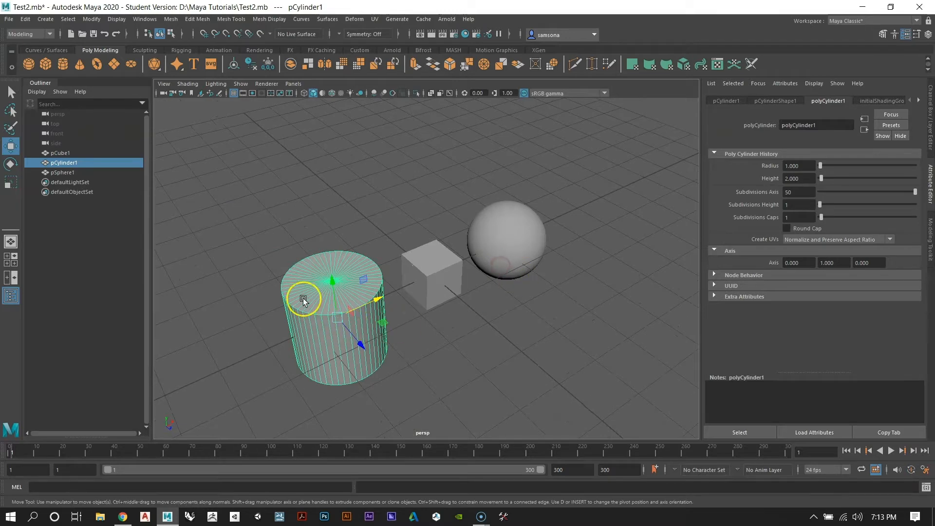
shift+click(516, 231)
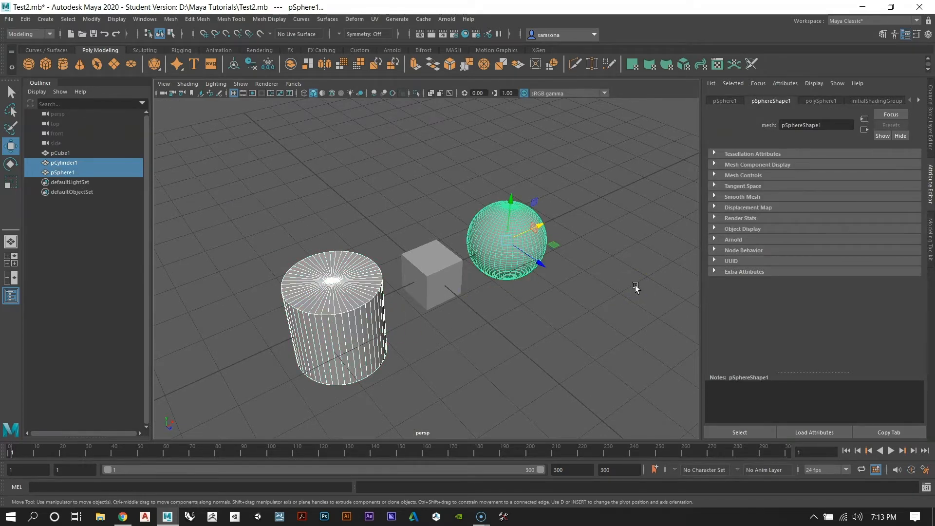
key(Delete)
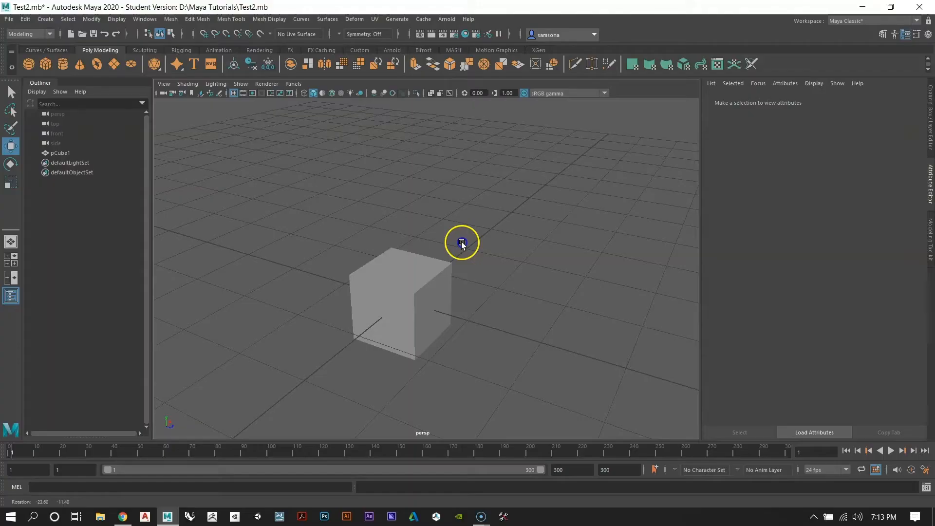
Step: Duplicate the cube and move the copy along the X axis to about 2.67
click(408, 269)
key(f)
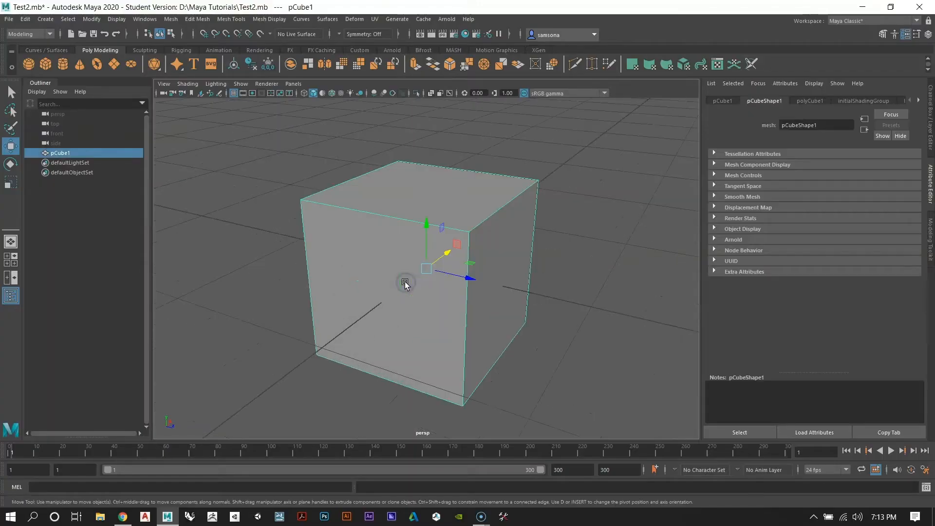
alt+right_drag(517, 308, 456, 286)
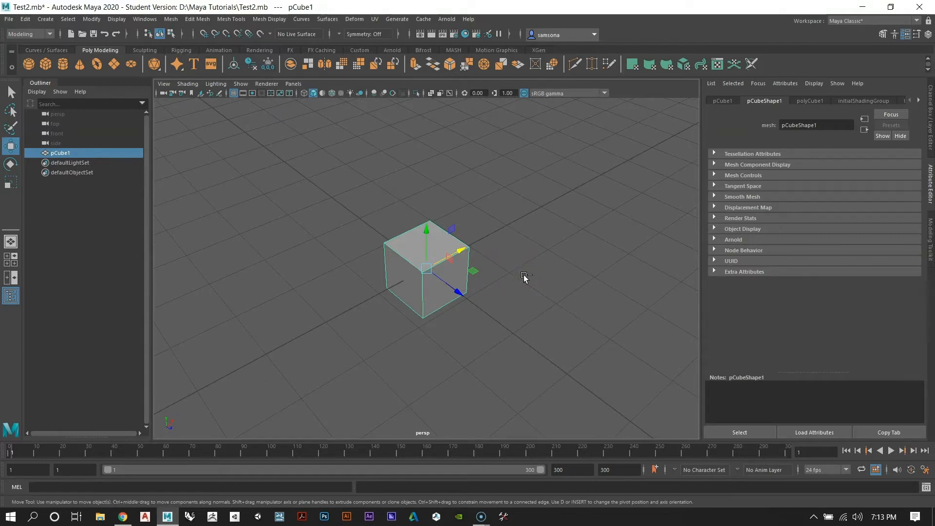
key(ctrl+d)
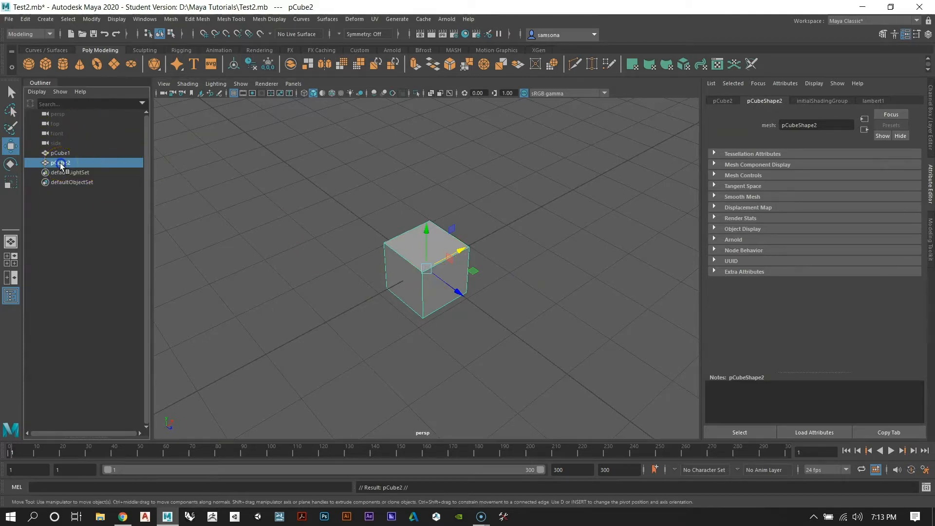
drag(461, 248, 434, 285)
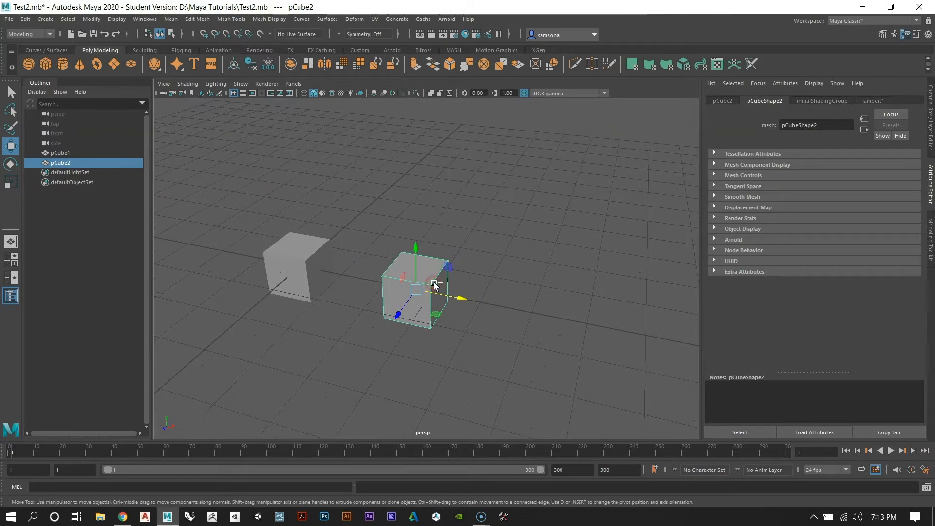
Step: Duplicate the second cube and raise the copy along the Y axis above it
key(ctrl+d)
drag(419, 250, 417, 164)
alt+drag(399, 234, 378, 286)
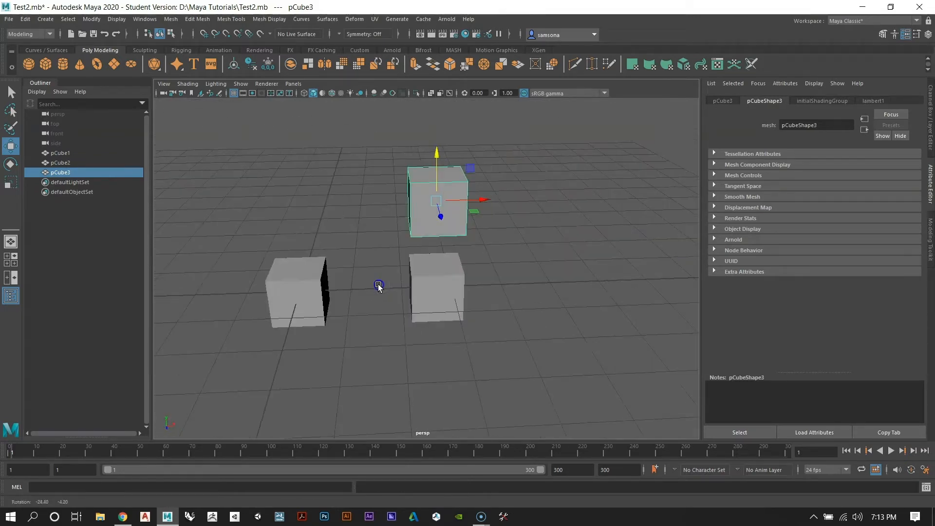
Step: Examine the arrangement of the three cubes from several angles and distances in the perspective view
alt+drag(505, 305, 462, 299)
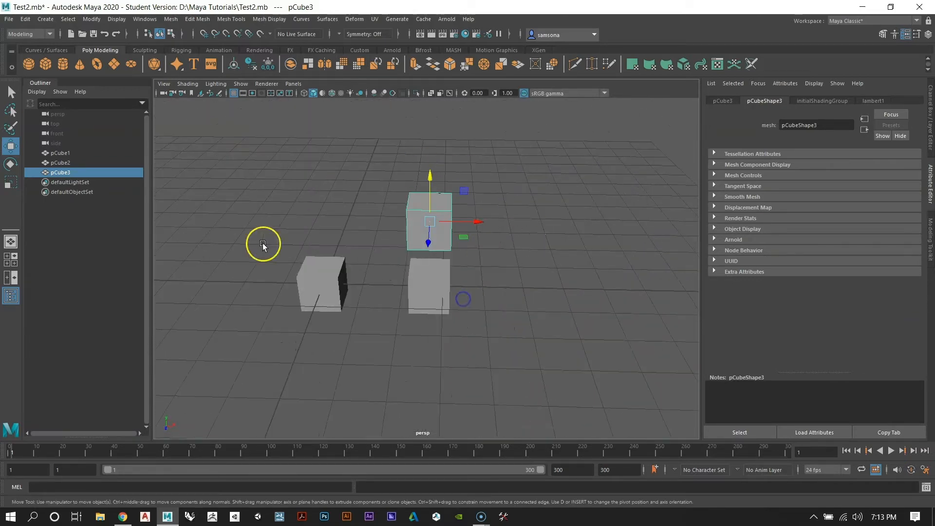
alt+drag(366, 266, 400, 269)
alt+middle_drag(407, 265, 424, 272)
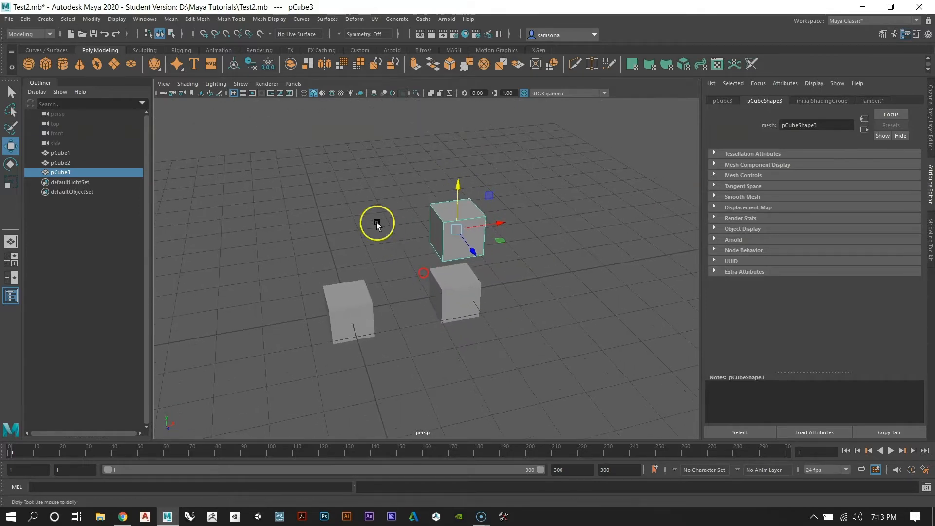
alt+right_drag(378, 224, 410, 278)
alt+drag(395, 290, 448, 295)
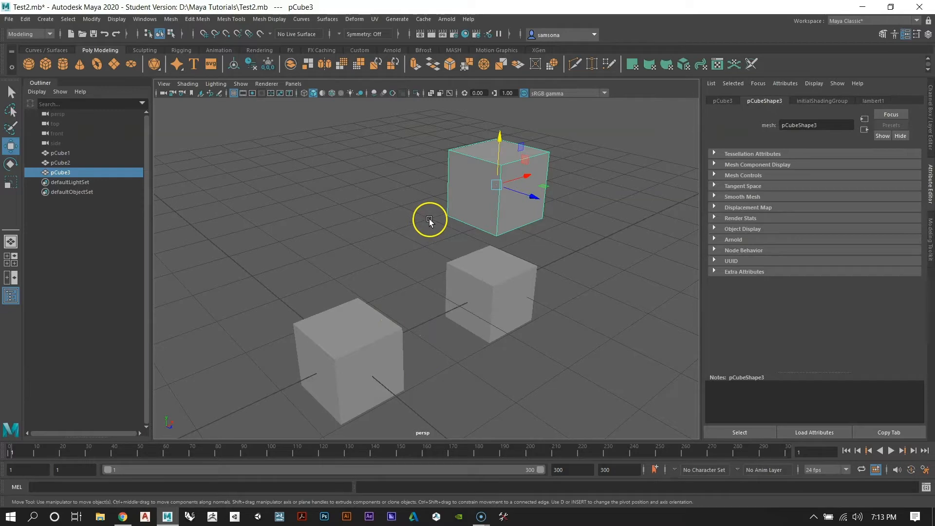
alt+drag(571, 217, 494, 259)
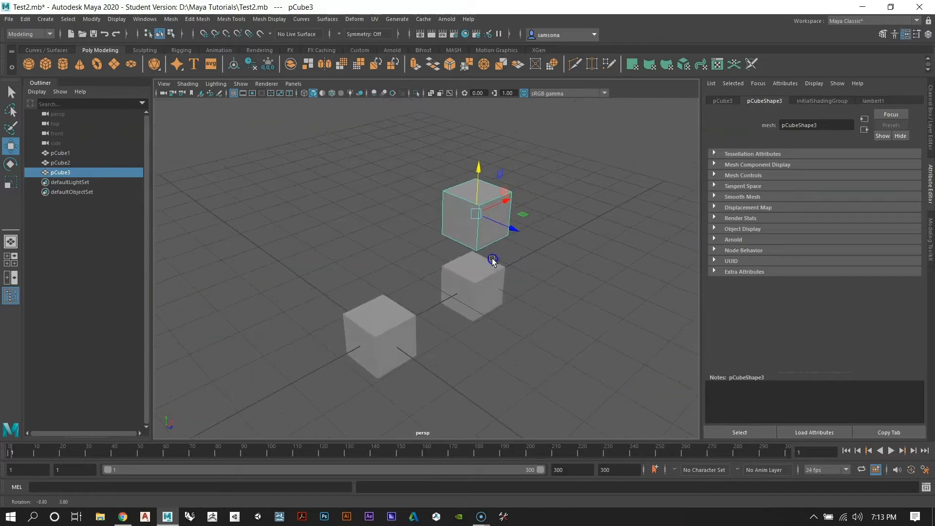
alt+right_drag(480, 224, 494, 276)
alt+drag(494, 277, 483, 280)
alt+right_drag(483, 279, 476, 246)
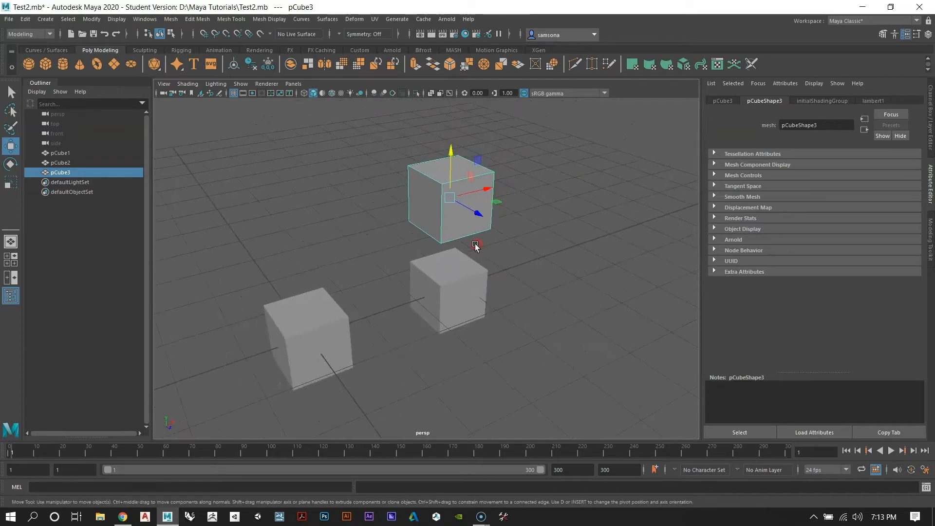
alt+drag(476, 246, 466, 255)
alt+drag(399, 212, 455, 220)
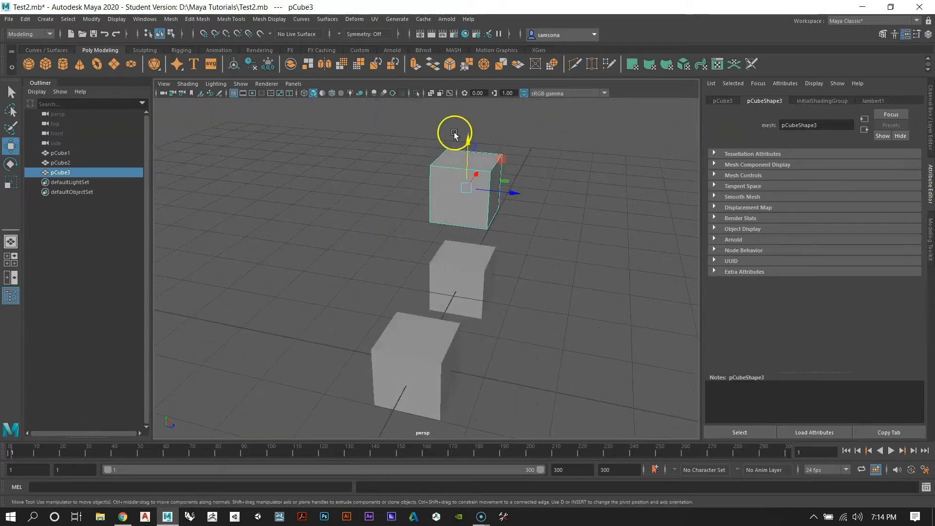
Step: Lower the third cube along the Y axis until it sits roughly on top of the second cube
alt+drag(506, 197, 436, 240)
scroll(439, 240, up, 5)
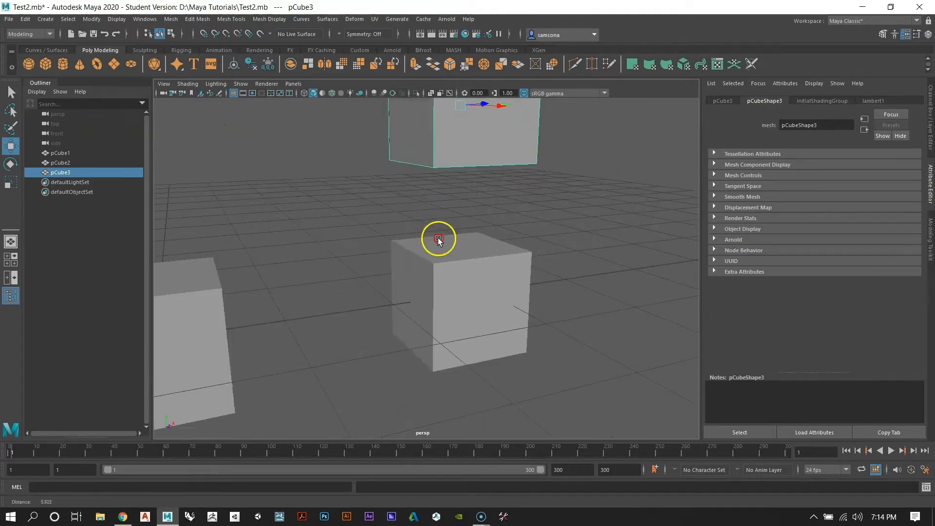
alt+middle_drag(436, 214, 420, 278)
drag(442, 128, 444, 220)
scroll(439, 263, up, 3)
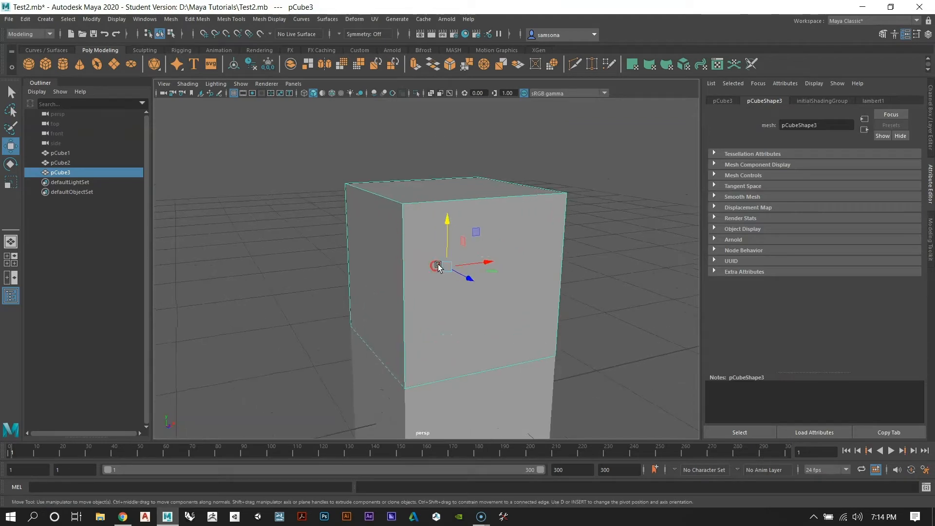
Step: Raise the third cube along the Y axis to about 2.3, clear of the second cube
alt+drag(439, 265, 445, 253)
drag(462, 182, 467, 141)
alt+drag(550, 233, 534, 286)
alt+right_drag(534, 286, 439, 218)
alt+drag(439, 218, 432, 149)
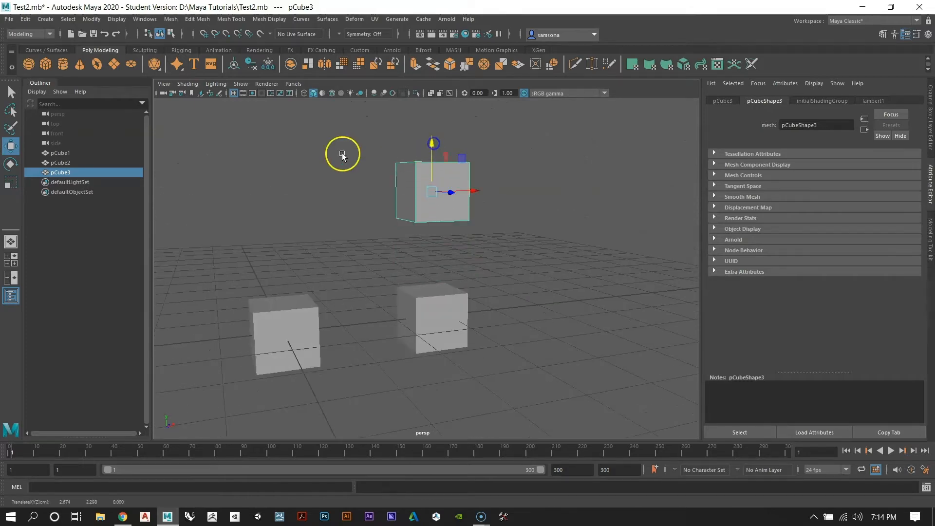
Step: Edit the third cube's pivot point, moving it freely around the cube and leaving it near the middle of the front face
alt+right_drag(343, 154, 382, 197)
alt+drag(381, 197, 429, 243)
key(d)
click(466, 279)
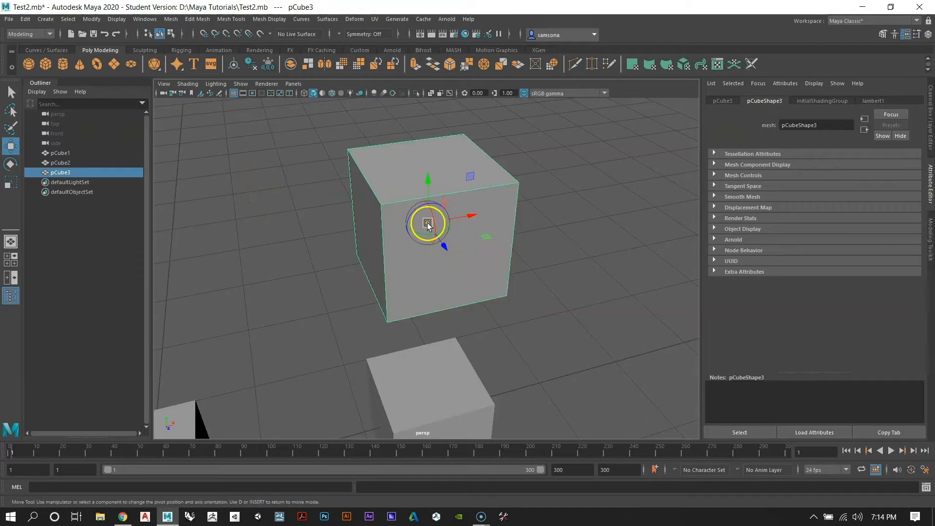
drag(428, 224, 385, 277)
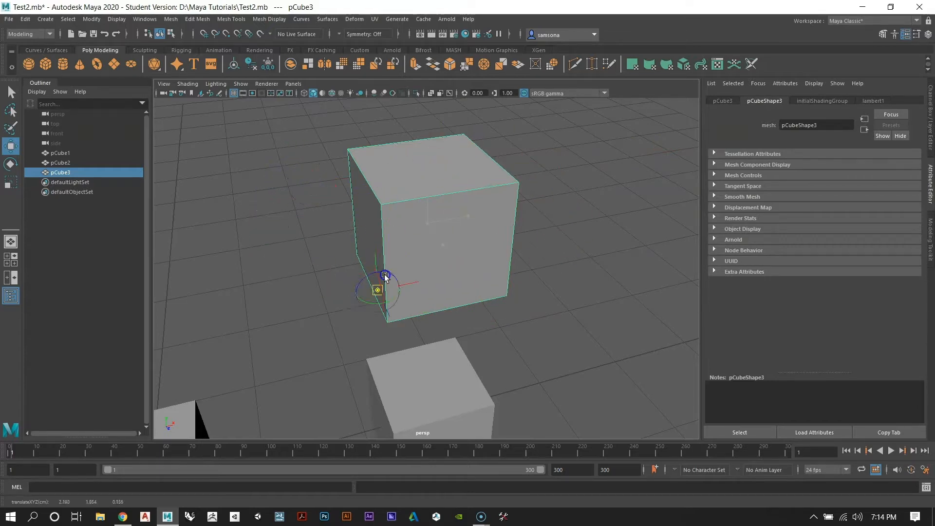
drag(271, 231, 470, 228)
drag(395, 215, 438, 247)
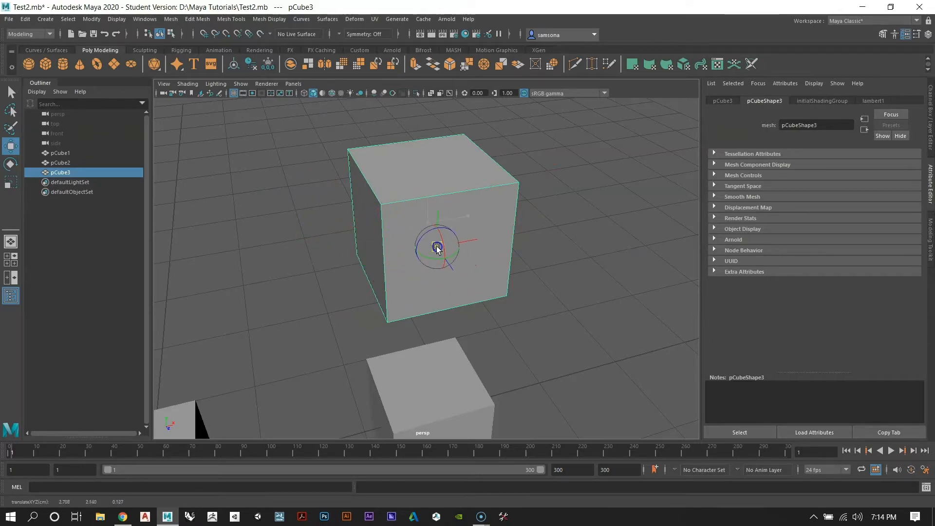
click(501, 251)
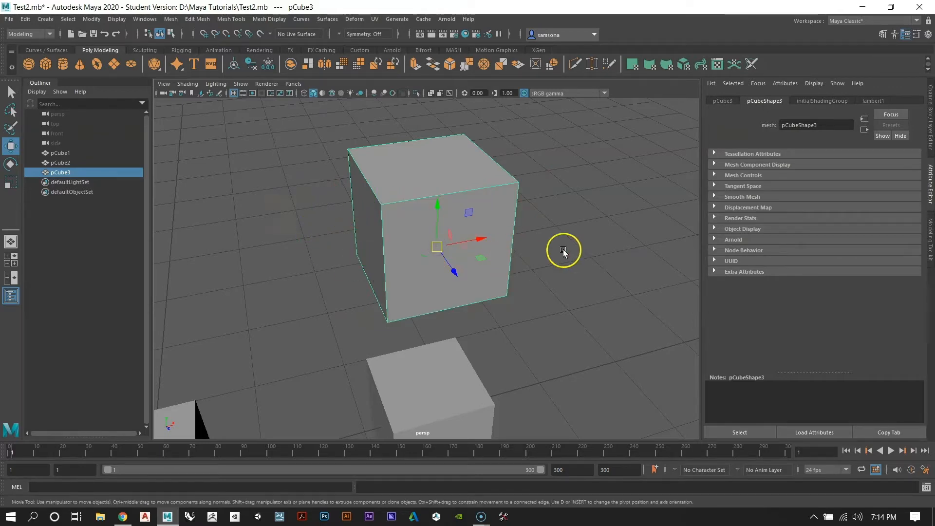
Step: Try vertex snapping on the third cube's move manipulator, and reposition its pivot nearer the front face's upper edge
key(v)
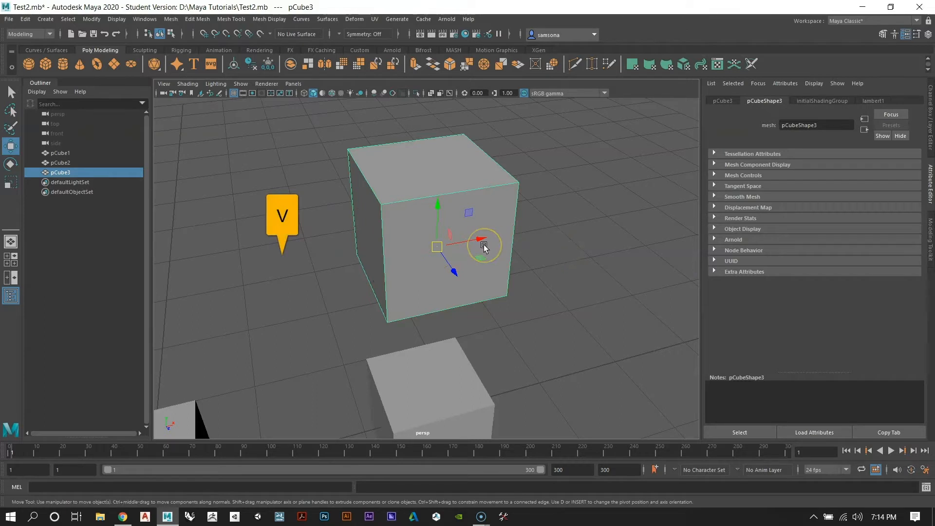
drag(438, 240, 425, 235)
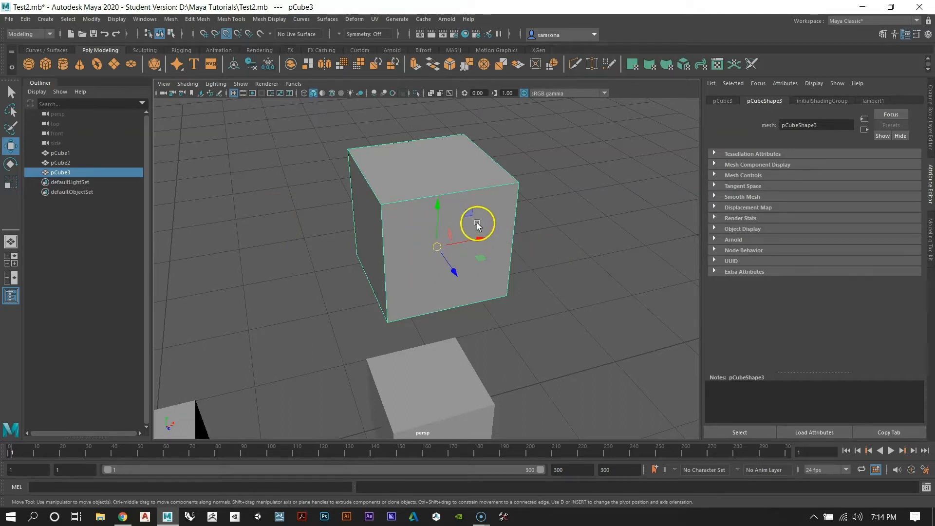
key(d)
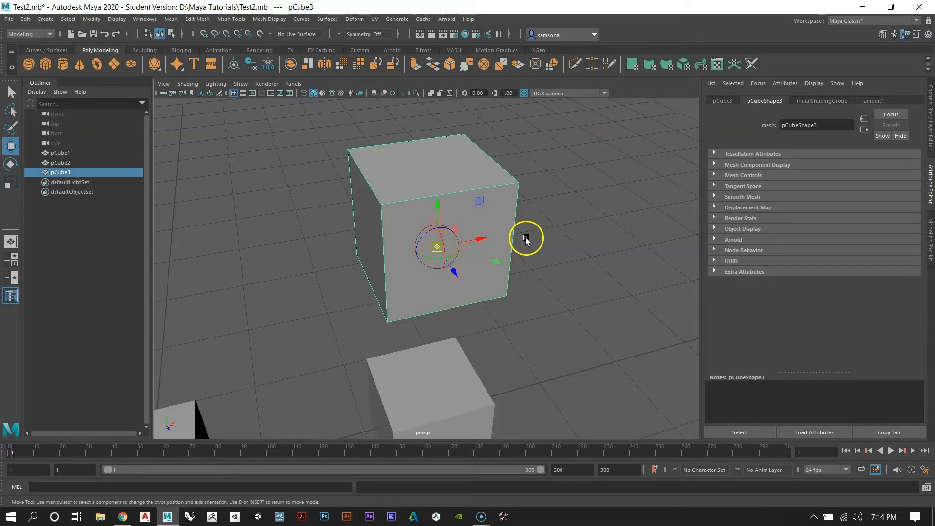
drag(433, 240, 371, 233)
key(d)
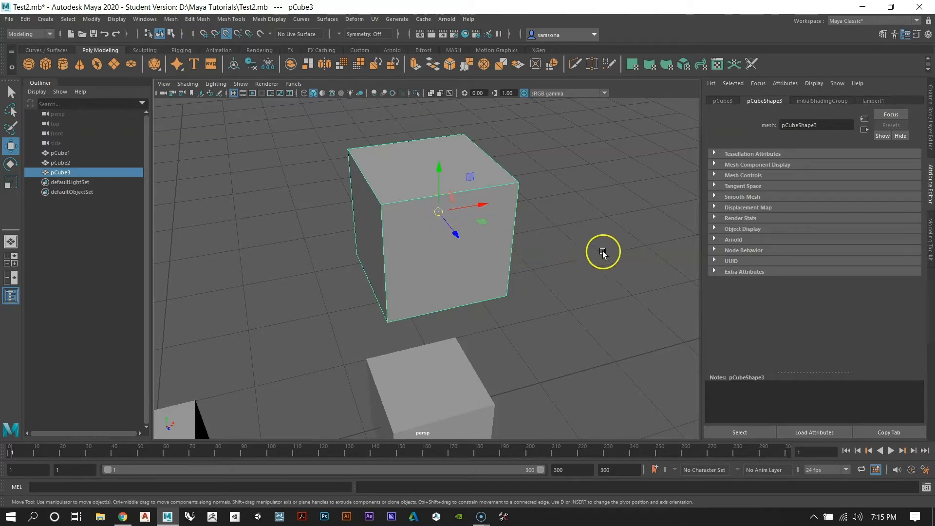
Step: Snap the third cube's pivot point from one corner vertex to another, leaving it on a bottom corner
key(v)
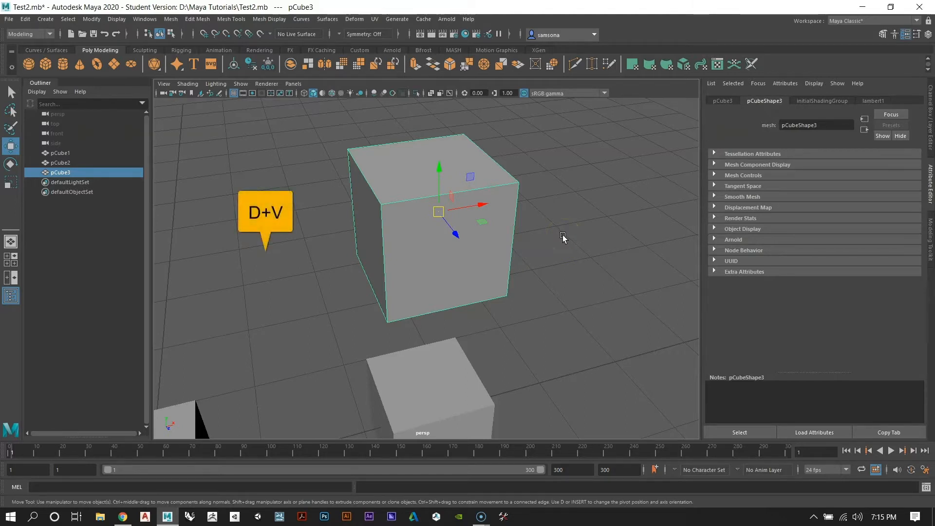
key(d)
key(v)
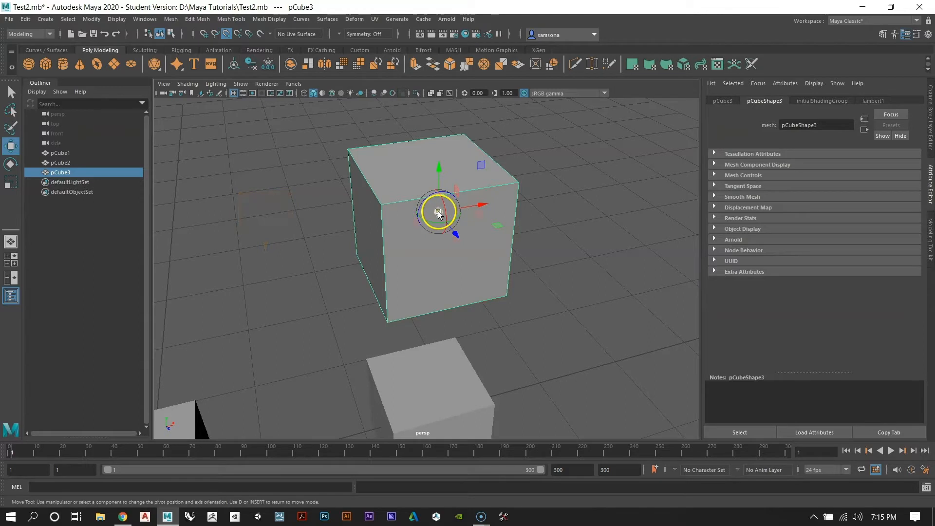
drag(438, 213, 456, 125)
drag(405, 142, 426, 139)
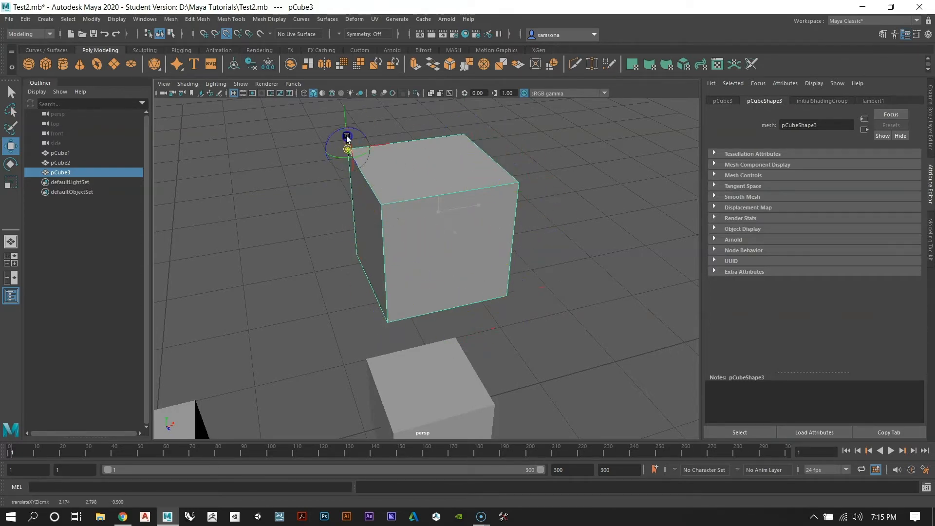
drag(589, 206, 621, 270)
scroll(567, 298, up, 5)
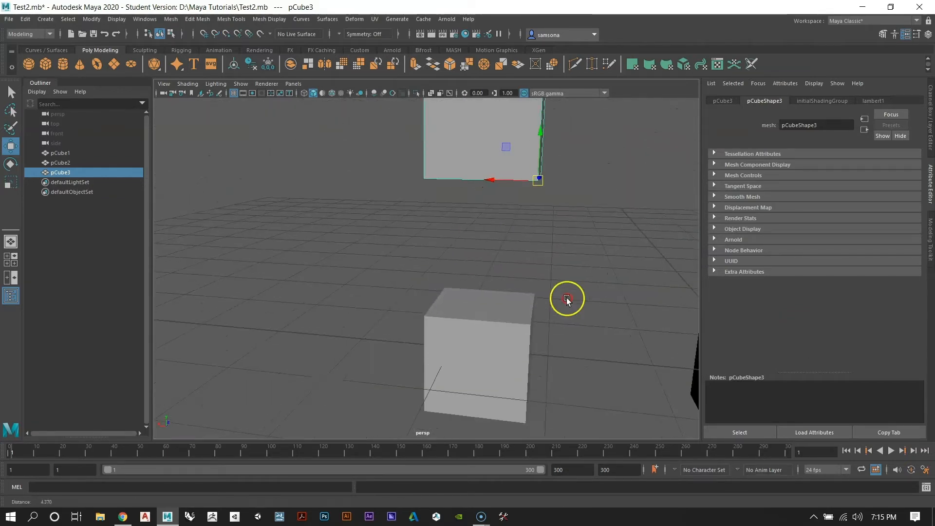
Step: Vertex-snap the third cube by its corner pivot onto the first cube's top corner, and move it onto the second cube's matching top corner
alt+drag(566, 298, 542, 305)
alt+middle_drag(551, 250, 433, 281)
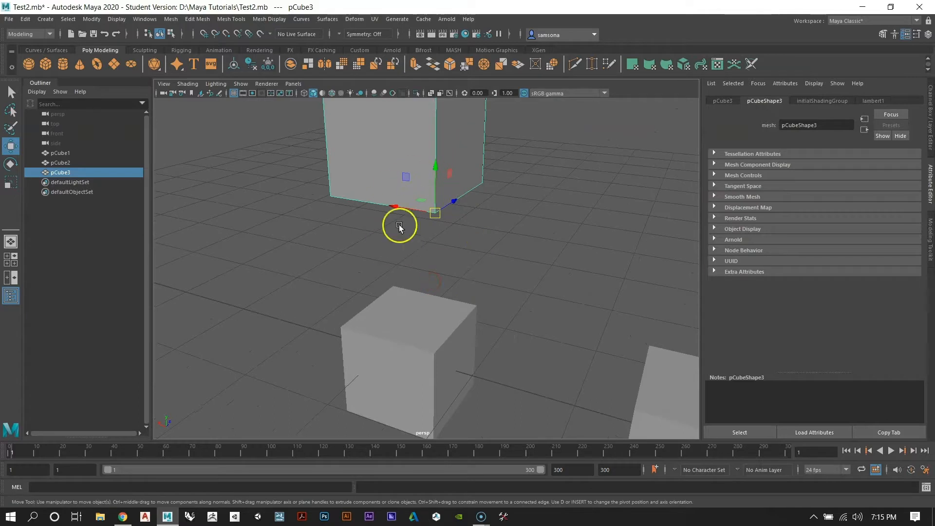
alt+drag(411, 241, 425, 240)
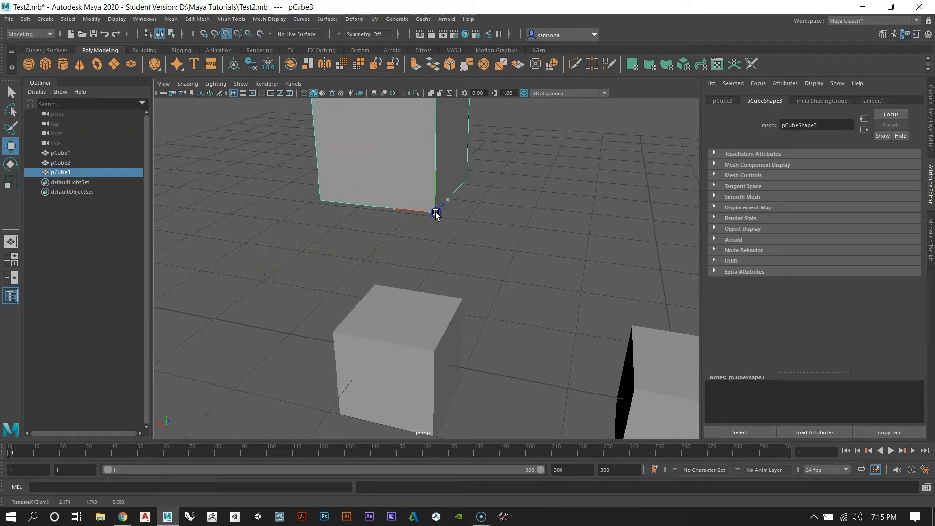
drag(436, 213, 615, 284)
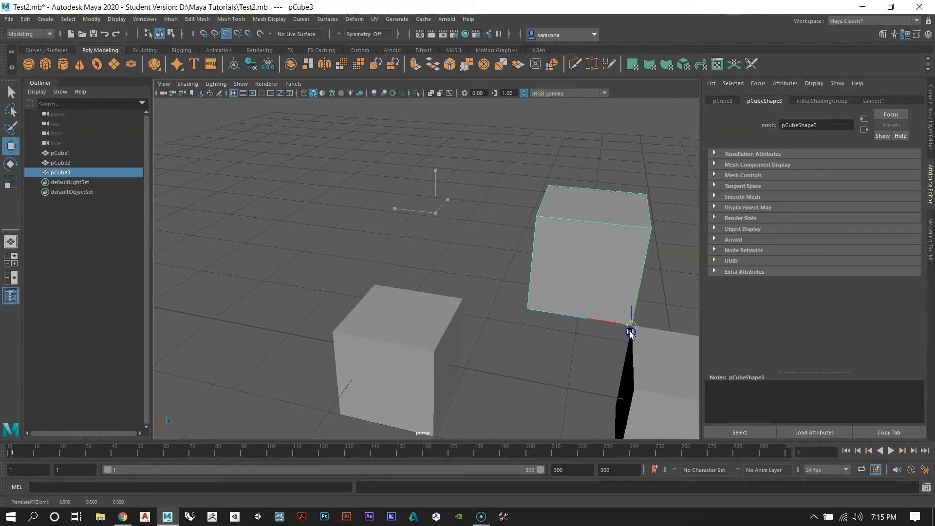
drag(631, 333, 418, 348)
Step: Center the pivot of the third cube stacked on the second cube
mouse_move(425, 316)
alt+mouse_down()
mouse_move(486, 345)
mouse_move(312, 331)
mouse_move(440, 331)
mouse_move(375, 218)
alt+mouse_up()
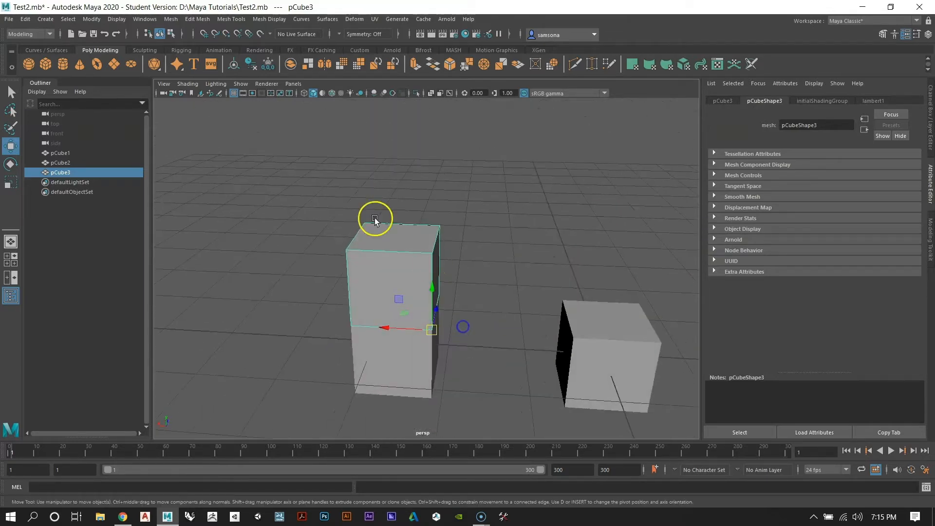
click(92, 19)
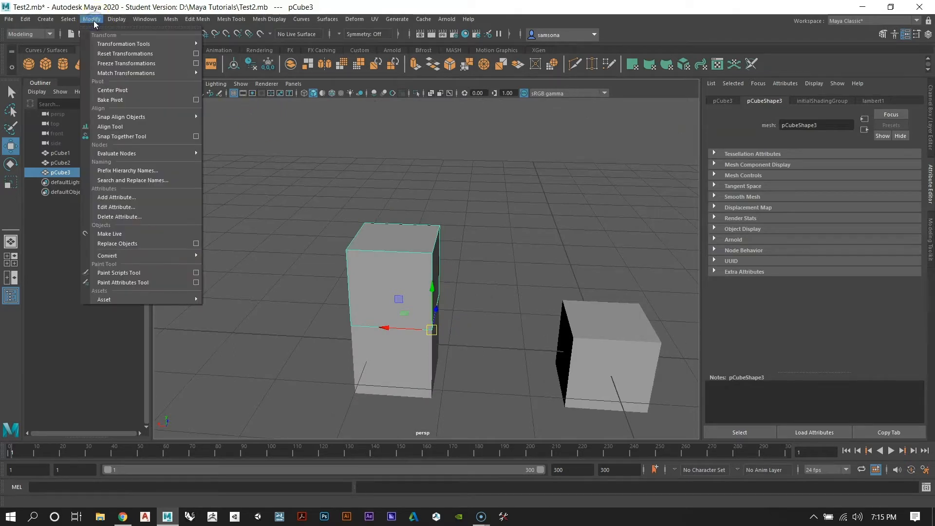
click(118, 92)
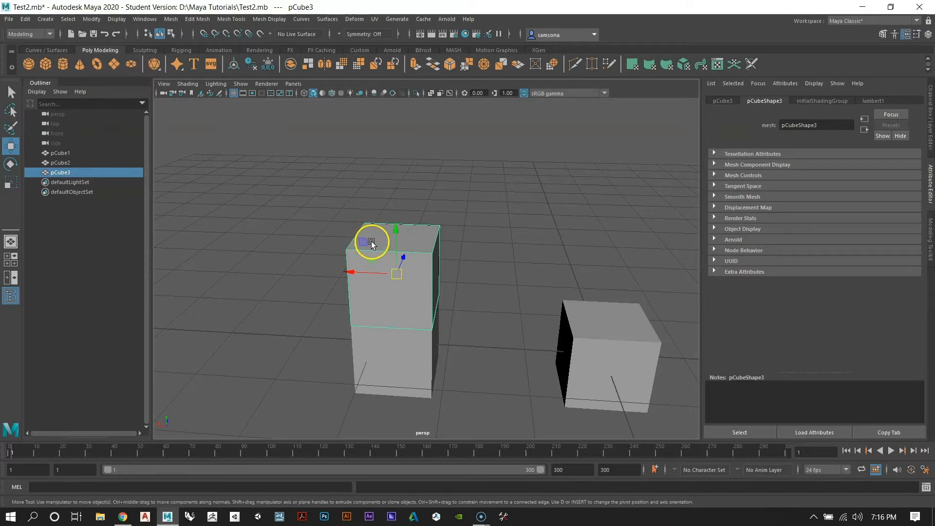
Step: Examine the stacked cubes and the third cube's pivot from several angles
scroll(430, 288, up, 3)
alt+drag(432, 297, 658, 295)
scroll(596, 316, up, 1)
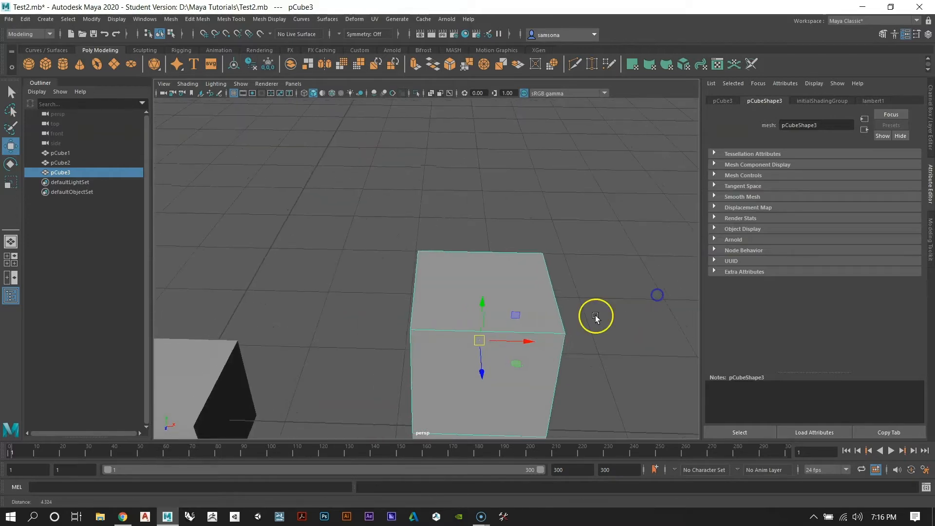
alt+right_drag(596, 317, 458, 292)
mouse_move(458, 293)
alt+mouse_down()
mouse_move(502, 311)
mouse_move(506, 289)
mouse_move(445, 294)
alt+mouse_up()
alt+middle_drag(457, 314, 462, 278)
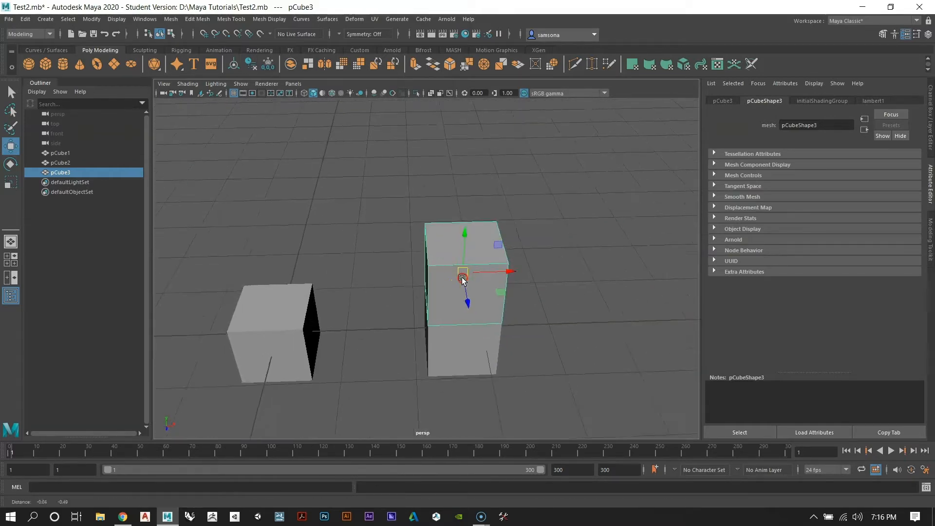
scroll(441, 293, up, 1)
alt+drag(434, 312, 489, 279)
alt+drag(430, 275, 358, 295)
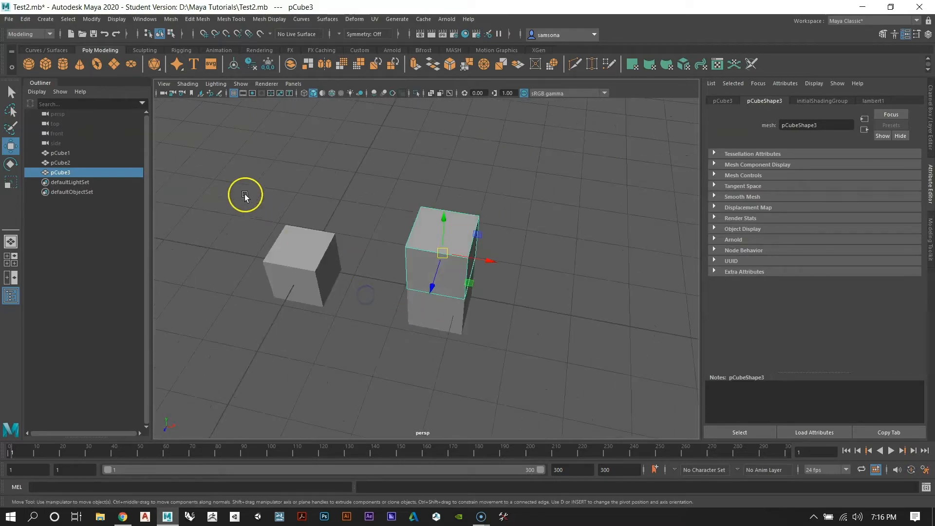
Step: Select all three cubes, move them together along the X axis and up the Y axis, and clear the selection
drag(245, 196, 543, 351)
mouse_move(542, 351)
alt+mouse_down()
mouse_move(501, 328)
mouse_move(539, 344)
alt+mouse_up()
click(566, 381)
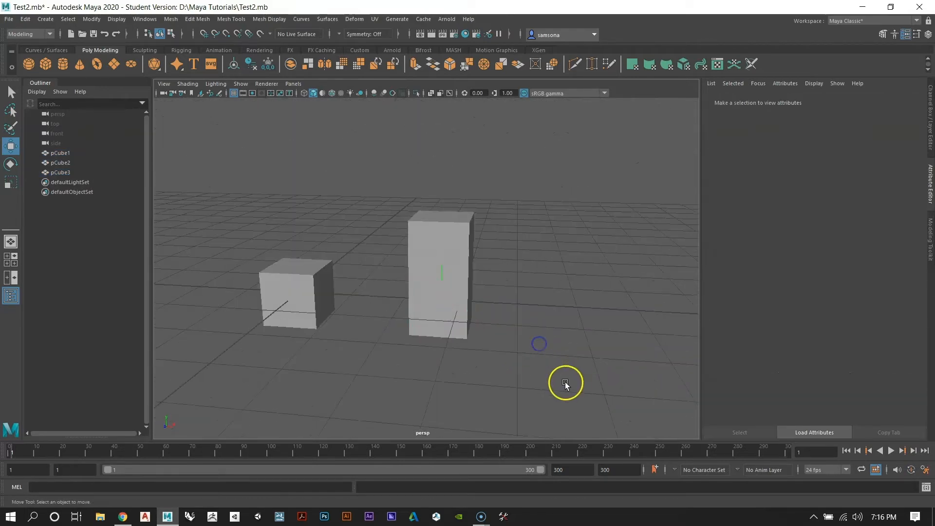
drag(284, 208, 204, 156)
alt+drag(391, 320, 401, 321)
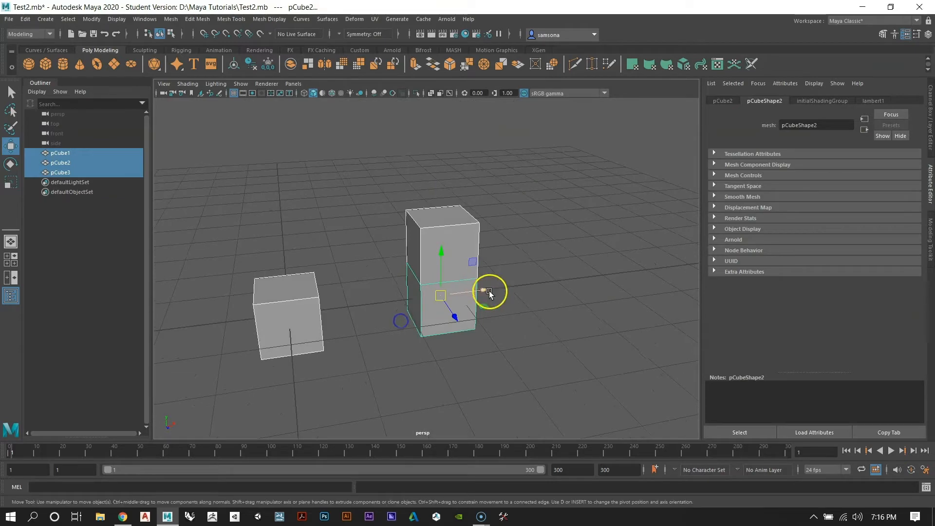
drag(484, 291, 448, 300)
drag(391, 271, 396, 196)
alt+drag(345, 223, 652, 294)
click(656, 294)
alt+right_drag(575, 298, 384, 303)
alt+drag(194, 307, 591, 309)
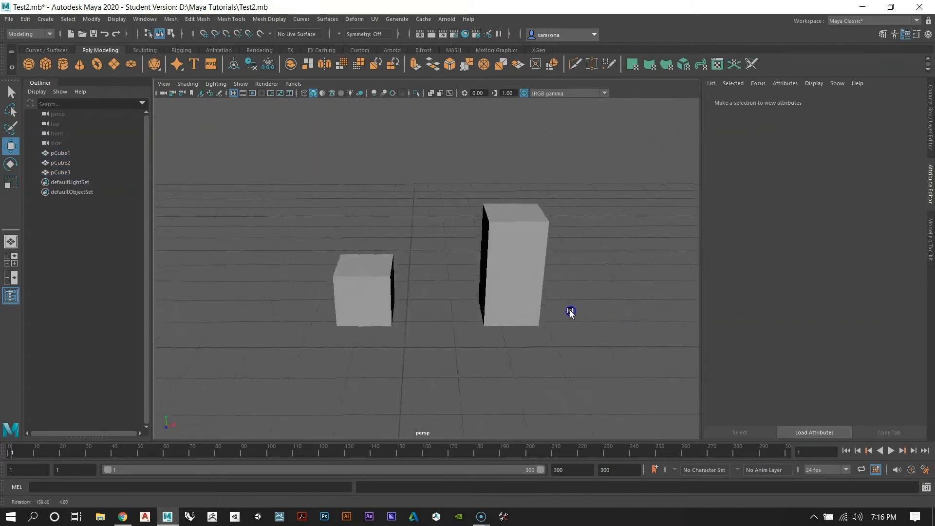
Step: Select the two stacked cubes and snap their shared pivot to a bottom corner vertex of the second cube facing the first cube
click(536, 263)
alt+drag(536, 263, 432, 309)
shift+click(437, 283)
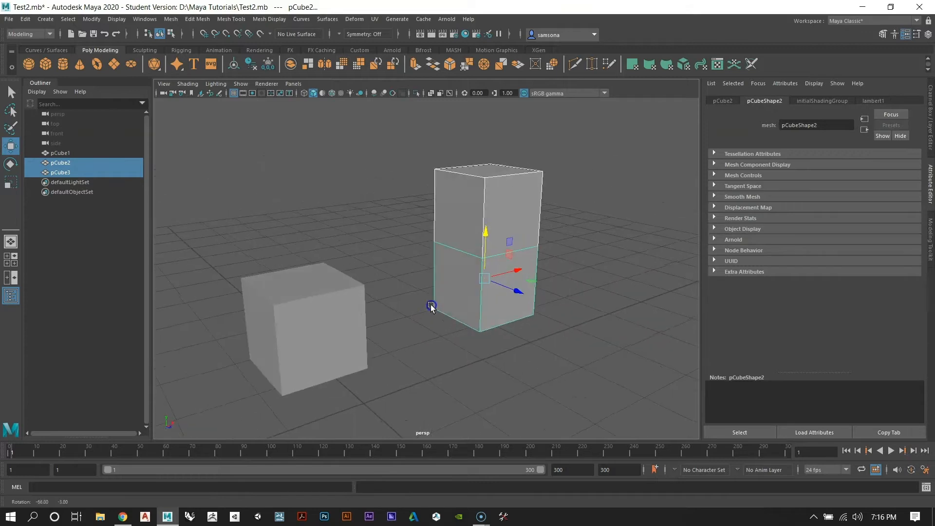
key(d)
key(v)
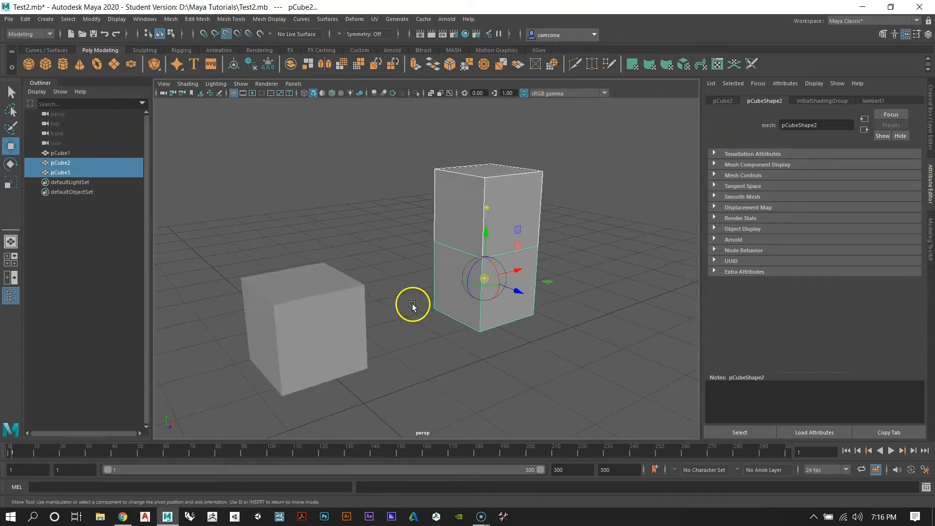
drag(495, 290, 485, 279)
key(d)
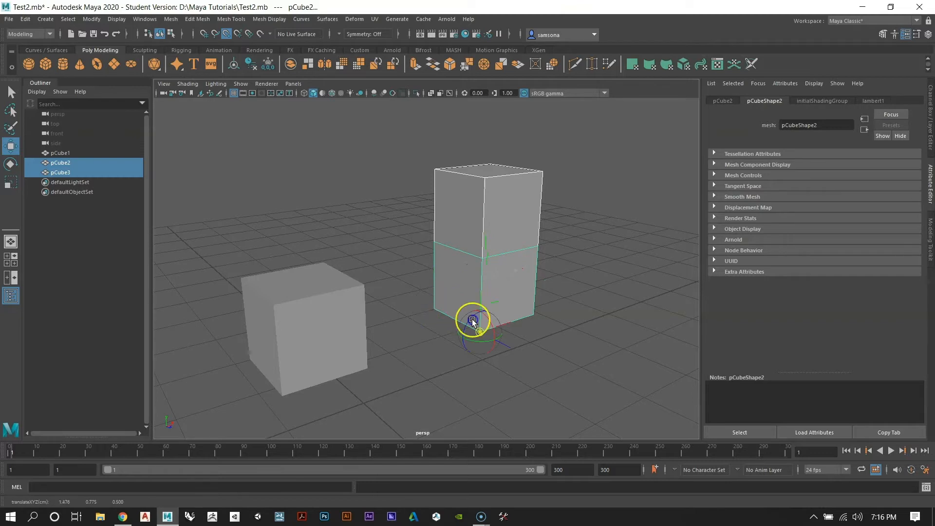
drag(547, 284, 476, 204)
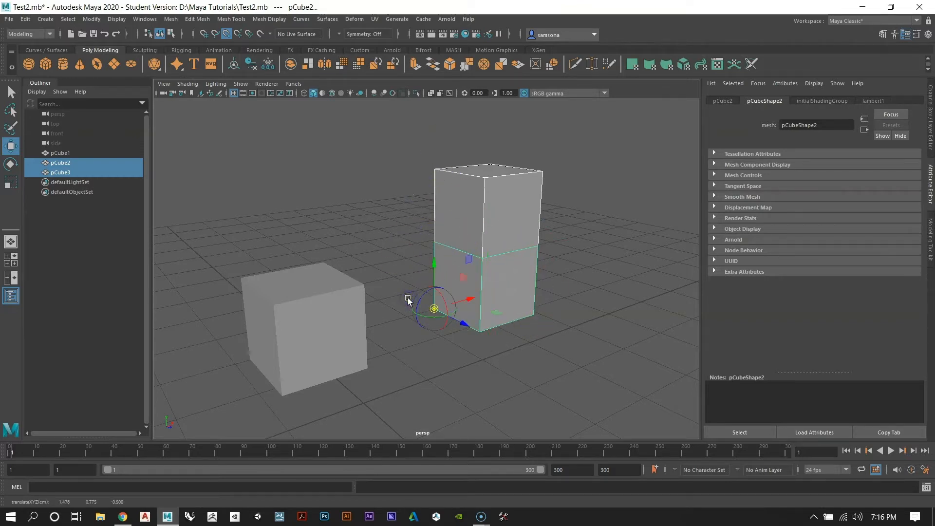
key(d)
alt+drag(395, 297, 543, 355)
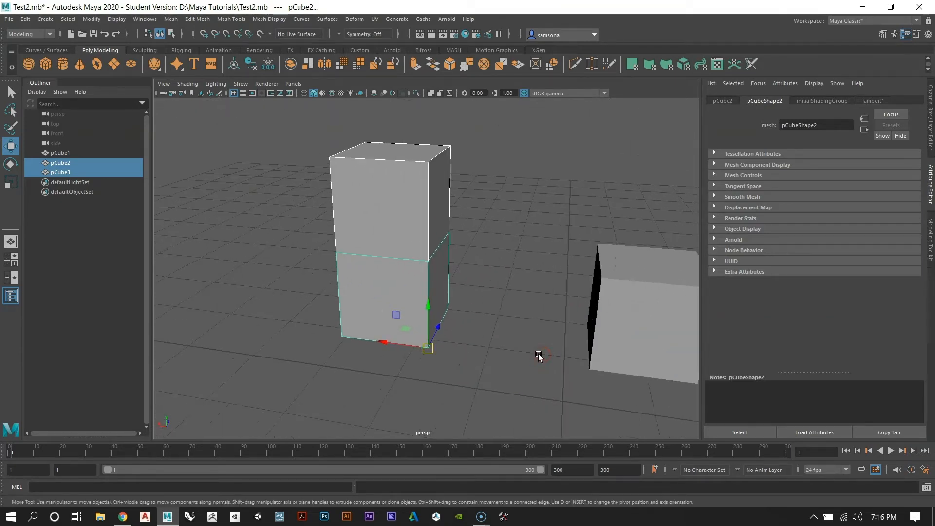
Step: Vertex-snap the two stacked cubes to the first cube's bottom corner so they sit flush beside it
drag(428, 349, 589, 359)
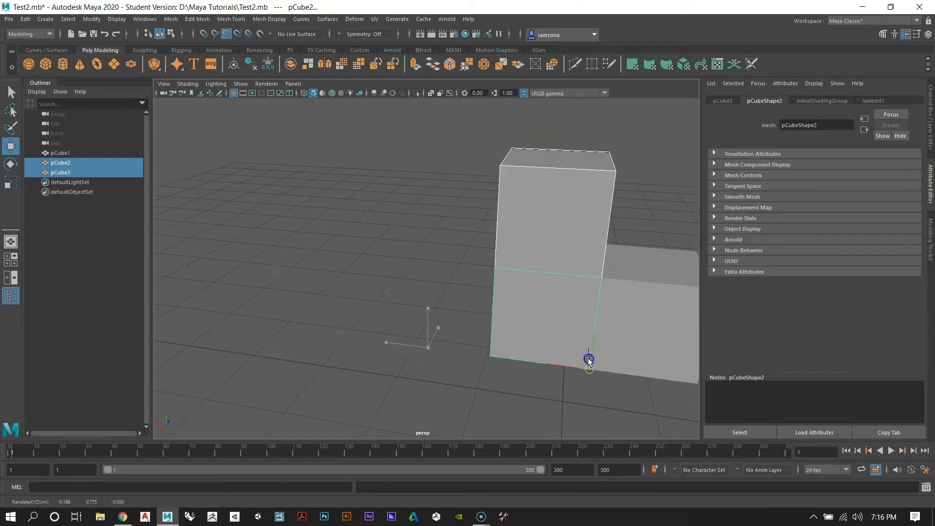
alt+drag(508, 358, 401, 359)
drag(481, 369, 205, 174)
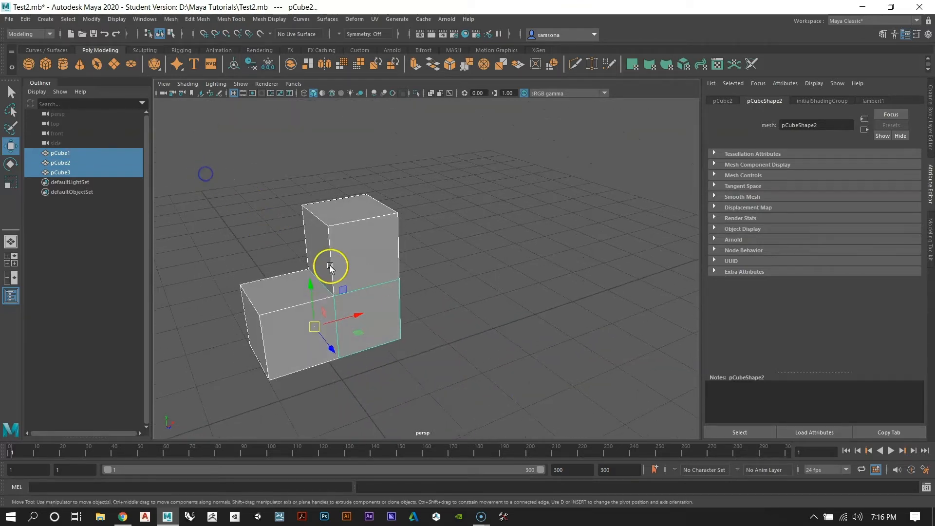
alt+right_drag(329, 267, 384, 252)
alt+drag(600, 327, 279, 376)
Step: Center the pivot of the second cube
click(479, 316)
alt+drag(357, 291, 603, 289)
click(92, 20)
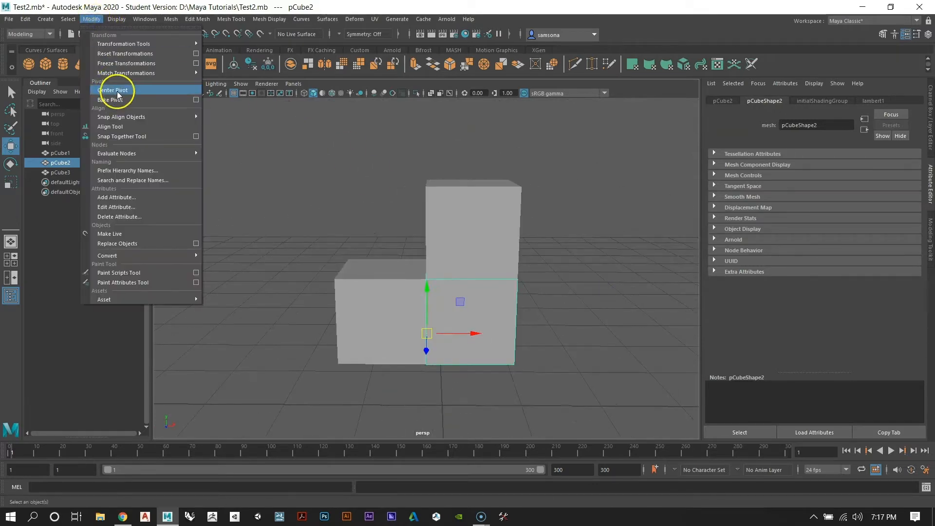
click(117, 90)
Step: Center the pivot of the third cube, and check the pivots of the first and third cubes
click(460, 199)
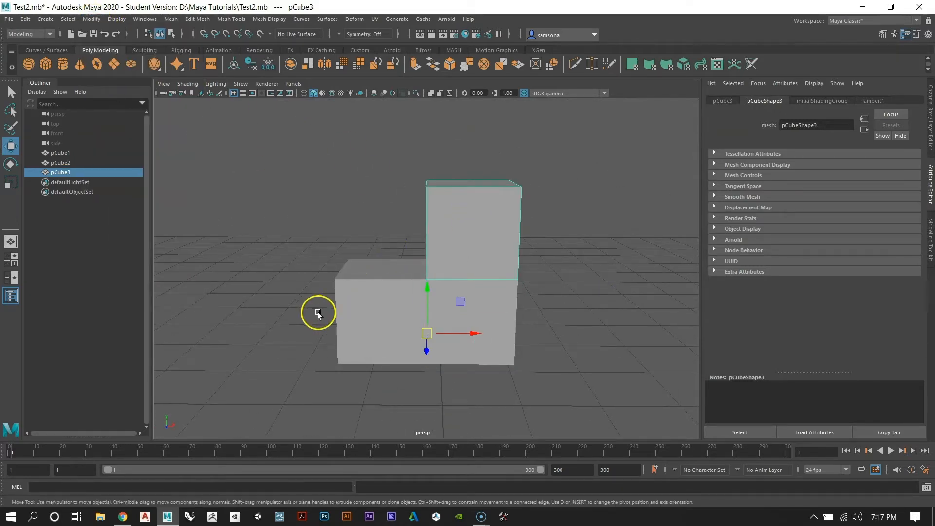
alt+drag(318, 313, 583, 313)
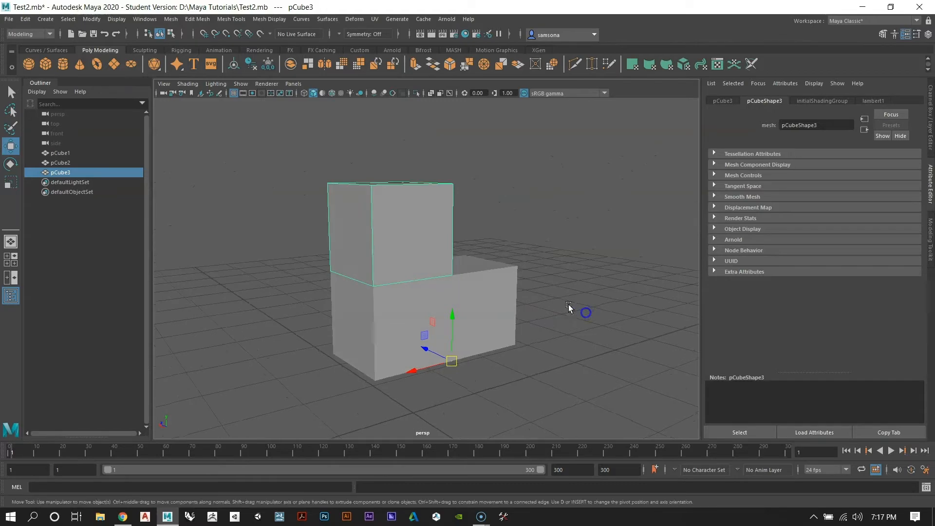
click(166, 20)
mouse_move(93, 20)
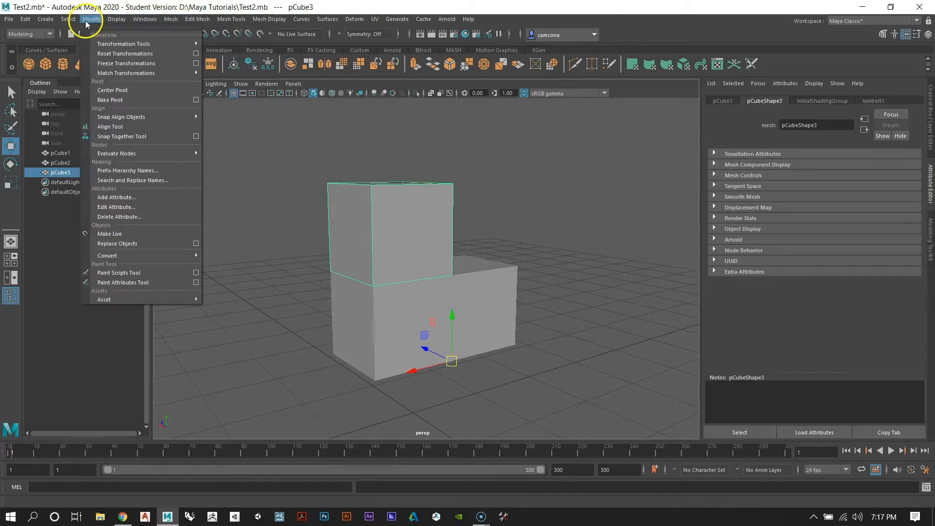
click(103, 90)
alt+drag(429, 217, 345, 237)
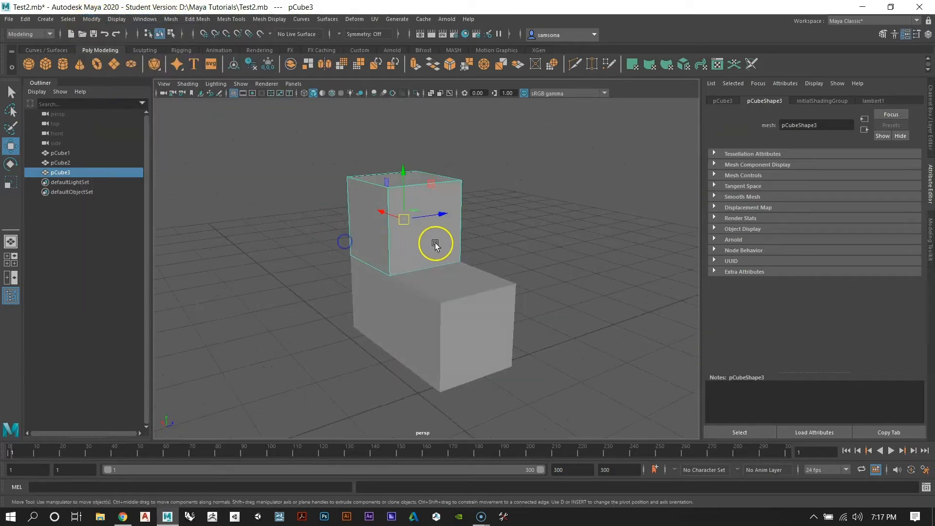
alt+drag(435, 245, 396, 221)
click(431, 296)
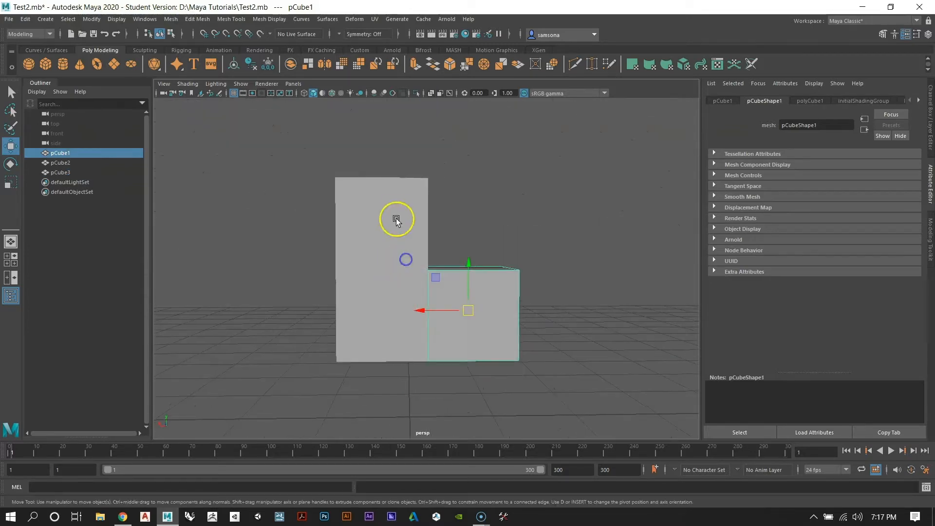
click(396, 220)
alt+drag(482, 211, 343, 240)
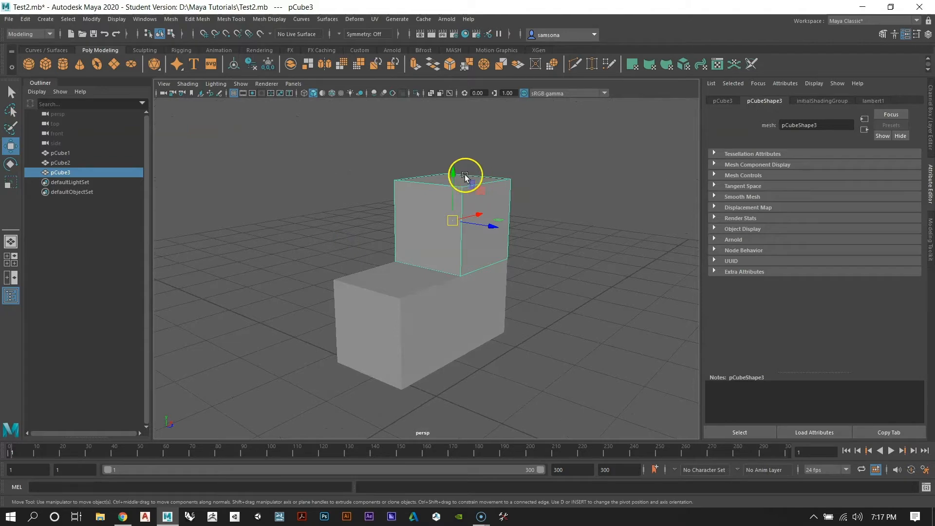
Step: Try rotating the third cube about its centered pivot, and undo the rotations
alt+drag(448, 179, 383, 249)
key(e)
scroll(385, 243, up, 4)
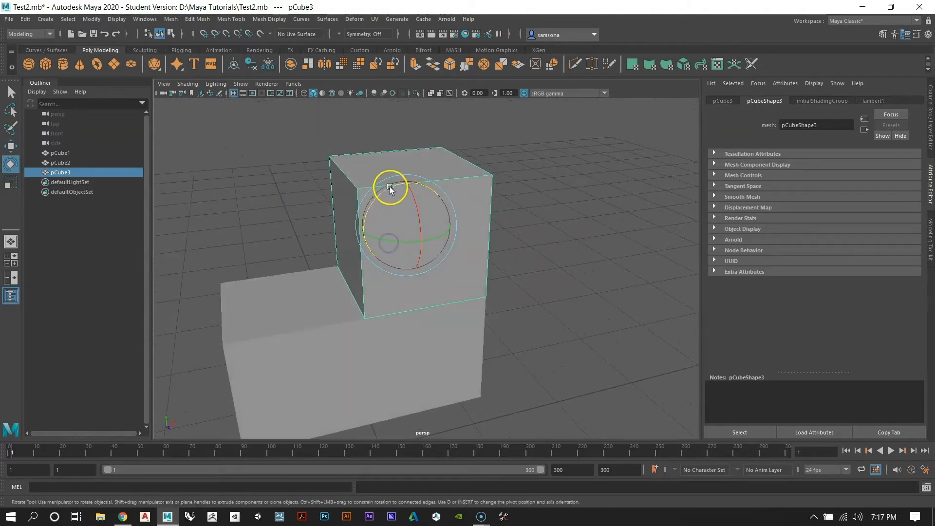
drag(390, 185, 377, 211)
drag(443, 207, 491, 223)
key(ctrl+z)
key(ctrl+z)
key(ctrl+z)
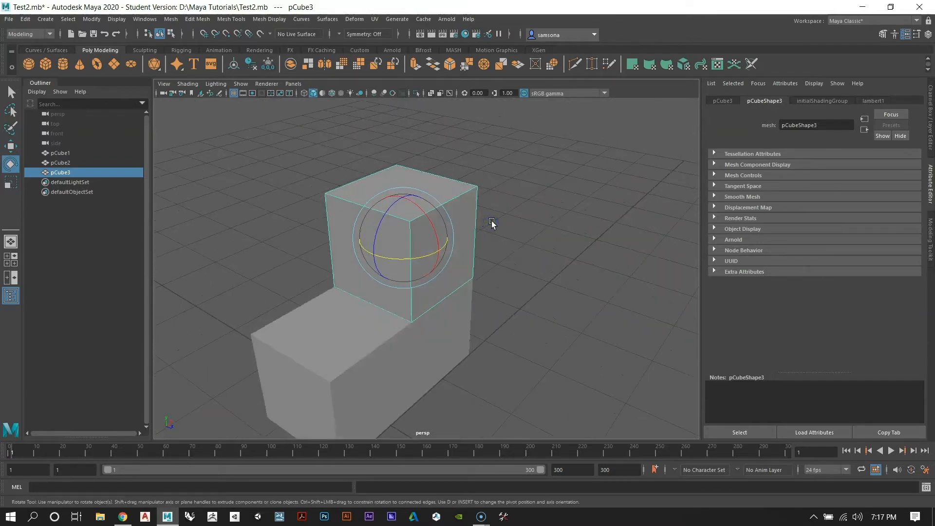
Step: Snap the third cube's pivot to one of its top corner vertices with the Rotate tool active
key(d)
key(v)
drag(405, 238, 358, 245)
mouse_move(337, 195)
mouse_down()
mouse_move(326, 193)
mouse_move(288, 223)
mouse_move(305, 302)
mouse_move(324, 307)
mouse_move(302, 205)
mouse_move(332, 183)
mouse_up()
alt+drag(436, 182, 466, 229)
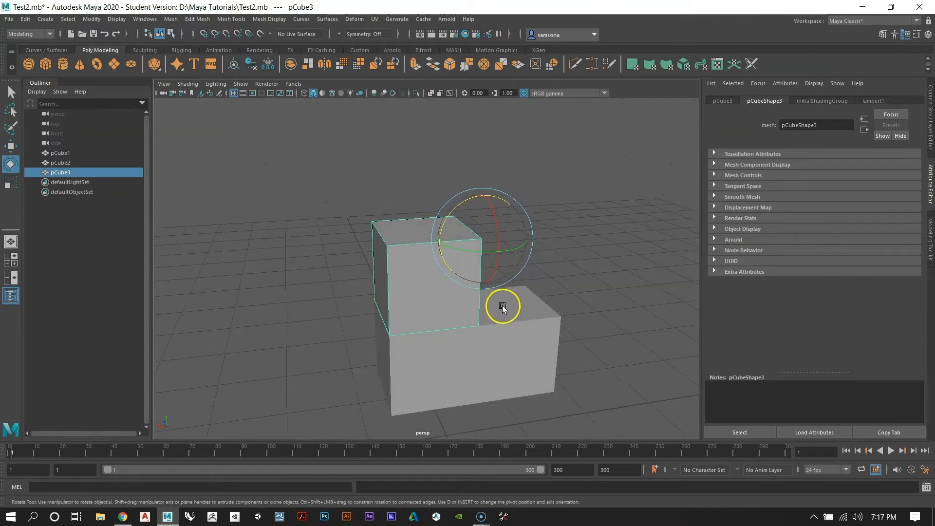
Step: Return the third cube's pivot to the cube's center
alt+drag(502, 305, 439, 271)
click(117, 19)
mouse_move(126, 71)
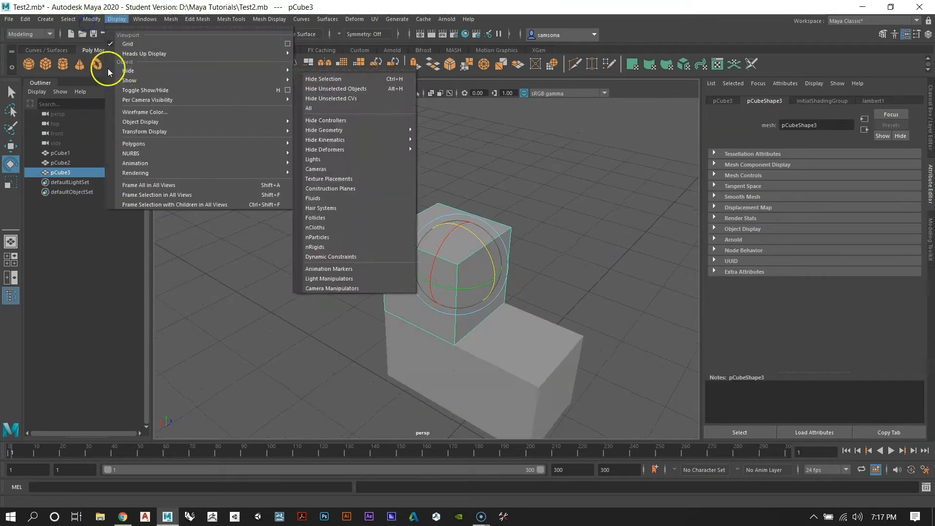
click(110, 91)
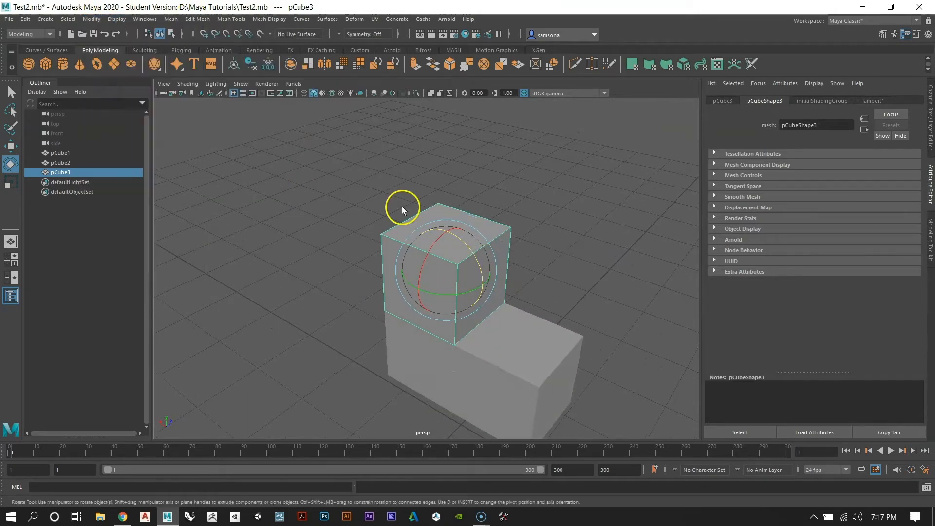
Step: Frame all three cubes in the perspective view and clear the selection
alt+drag(403, 211, 479, 294)
click(591, 294)
click(568, 378)
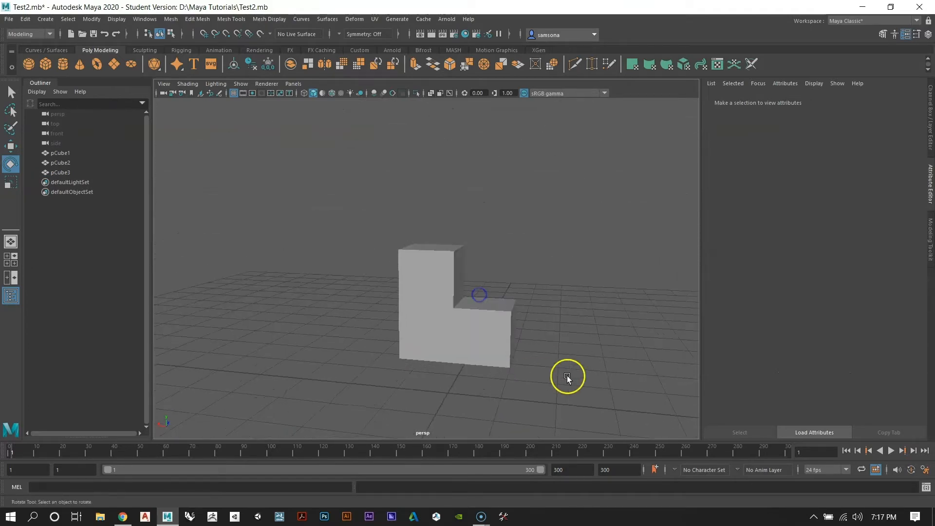
drag(568, 378, 295, 188)
key(f)
click(545, 214)
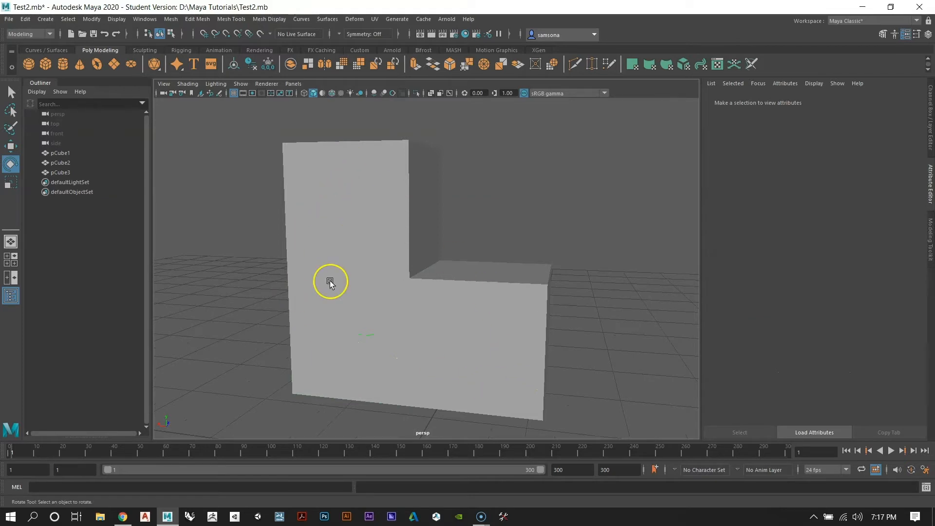
Step: Turn on wireframe on shaded to show the edges of the three cubes
scroll(551, 237, down, 3)
alt+drag(514, 226, 457, 235)
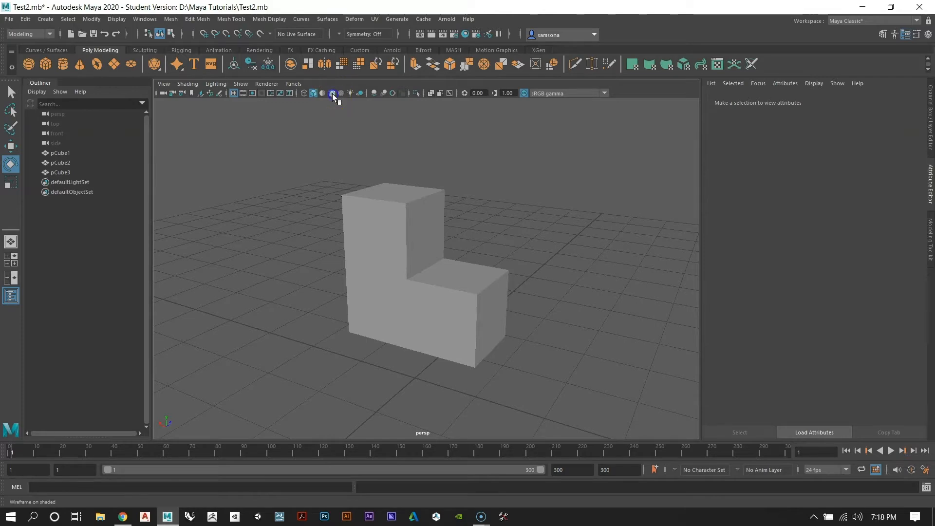
click(332, 95)
mouse_move(467, 236)
alt+mouse_down()
mouse_move(399, 246)
mouse_move(196, 224)
mouse_move(261, 190)
mouse_move(424, 236)
mouse_move(432, 267)
mouse_move(349, 242)
mouse_move(474, 255)
mouse_move(404, 237)
alt+mouse_up()
alt+middle_drag(403, 237, 393, 221)
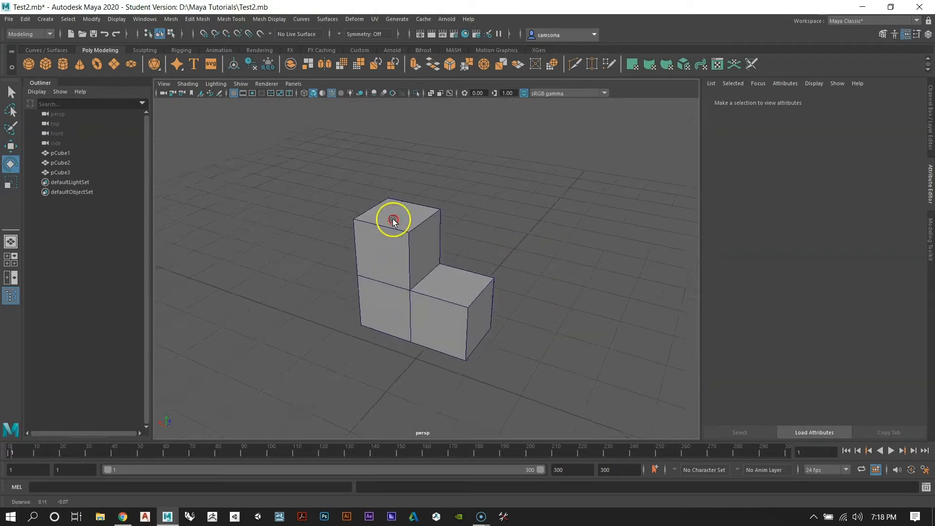
Step: Compare the three cubes in wireframe display and in smooth-shaded display in the perspective view
alt+right_drag(392, 221, 427, 280)
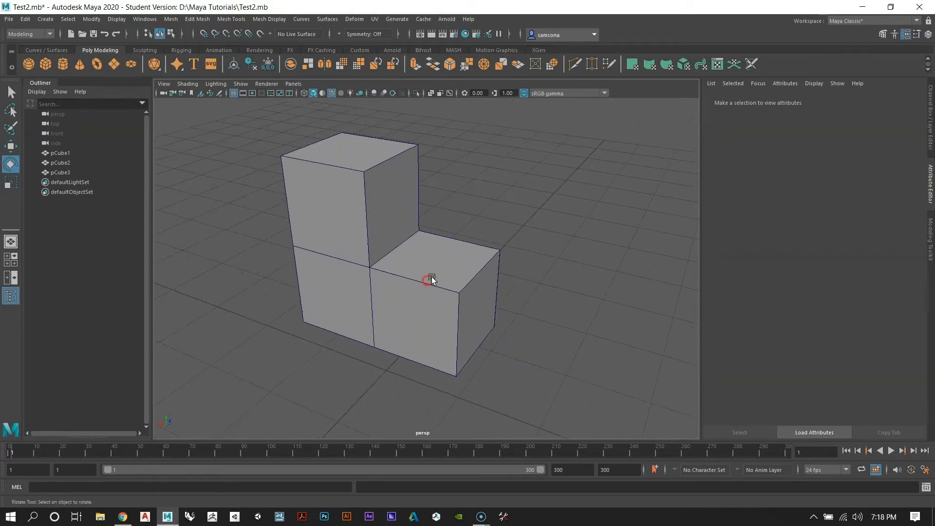
click(304, 93)
click(304, 94)
click(313, 93)
click(312, 93)
Step: Select all three cubes together in the perspective view, then clear the selection
alt+drag(411, 215, 290, 244)
alt+right_drag(291, 244, 454, 273)
alt+drag(454, 273, 434, 263)
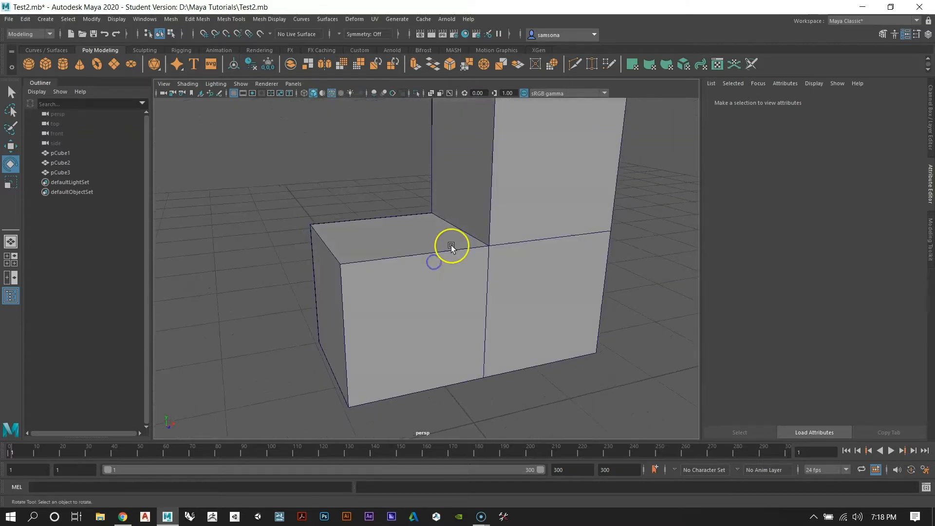
alt+middle_drag(560, 259, 516, 299)
alt+right_drag(516, 299, 353, 227)
alt+drag(353, 227, 417, 247)
drag(547, 343, 336, 170)
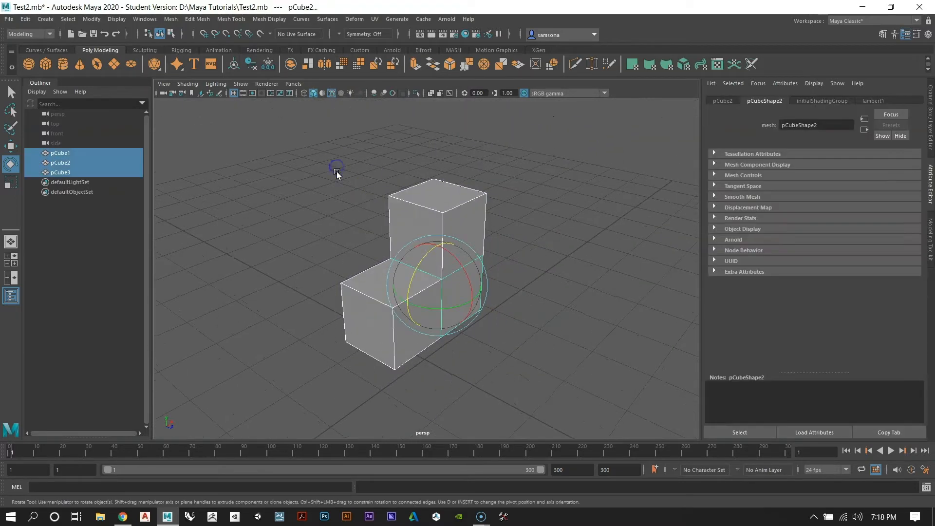
click(578, 234)
Step: Select the third cube and snap its pivot to one of its top corner vertices with the Scale tool active
alt+drag(465, 240, 498, 279)
click(493, 267)
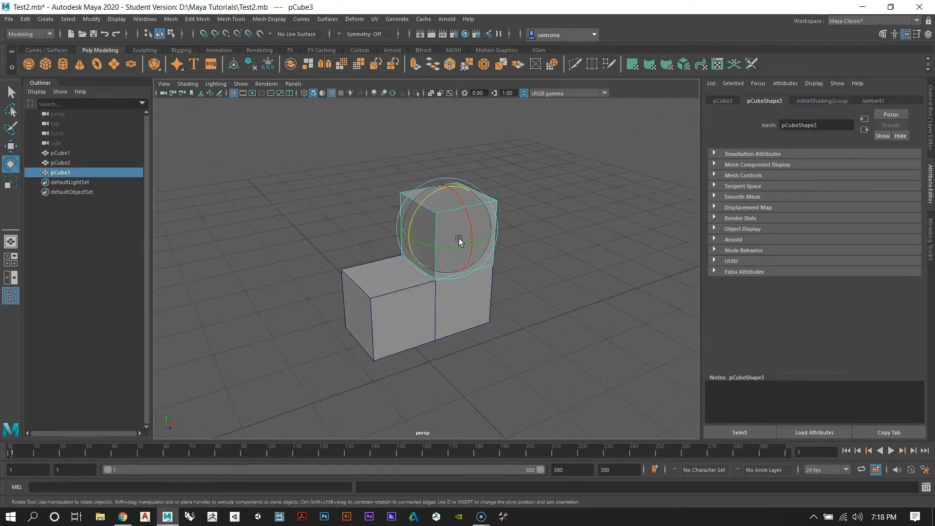
key(r)
alt+drag(402, 211, 456, 269)
key(d)
key(v)
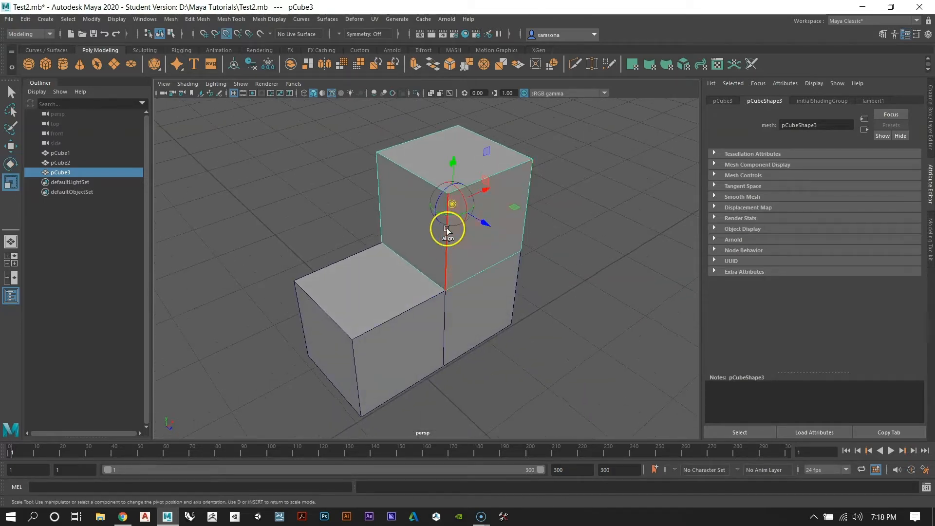
drag(452, 204, 524, 175)
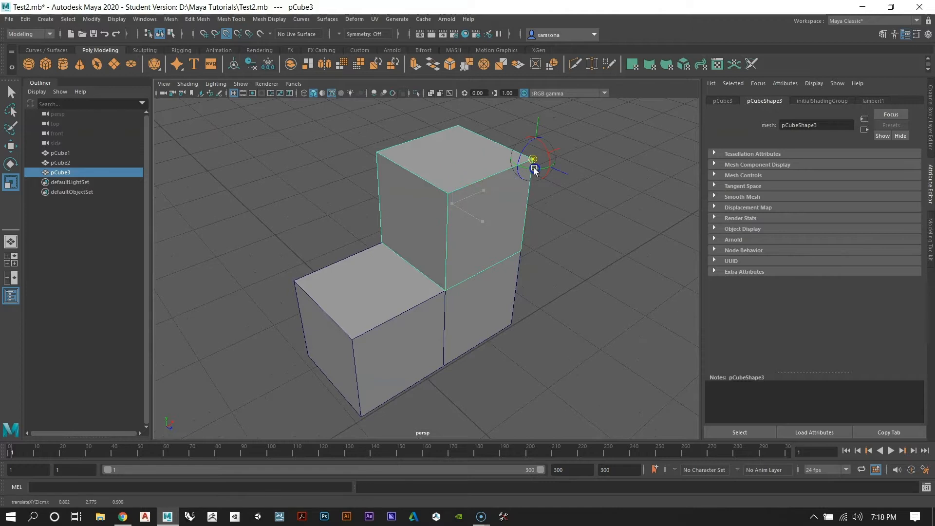
Step: Stretch the third cube along its Z axis from the corner pivot, then undo the scaling
alt+middle_drag(502, 197, 457, 262)
alt+right_drag(483, 261, 476, 248)
drag(511, 249, 334, 294)
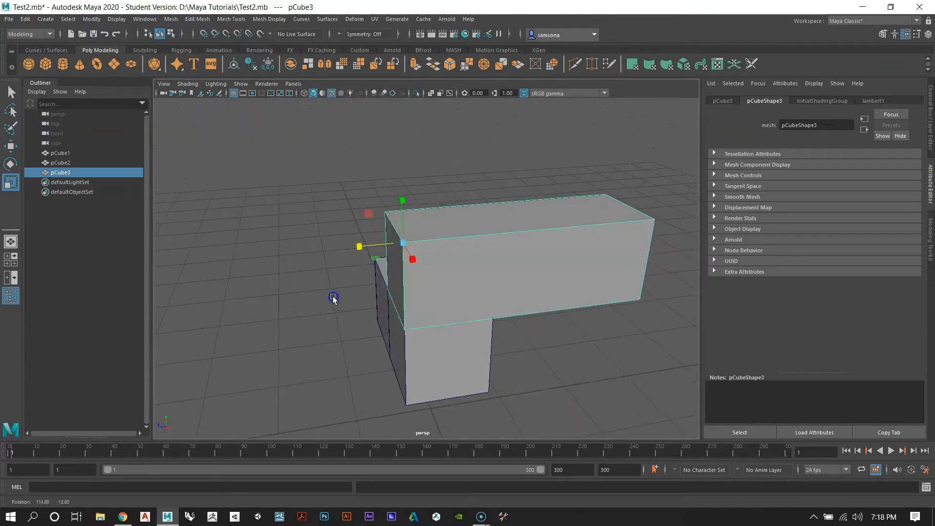
drag(360, 247, 480, 299)
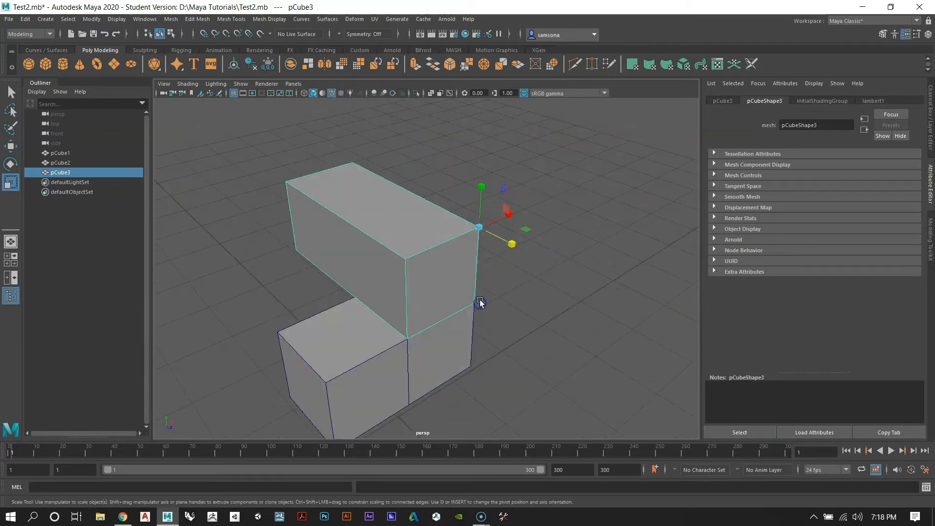
key(ctrl+z)
key(ctrl+z)
Step: Switch the third cube to the Move tool and center its pivot
alt+drag(452, 246, 486, 267)
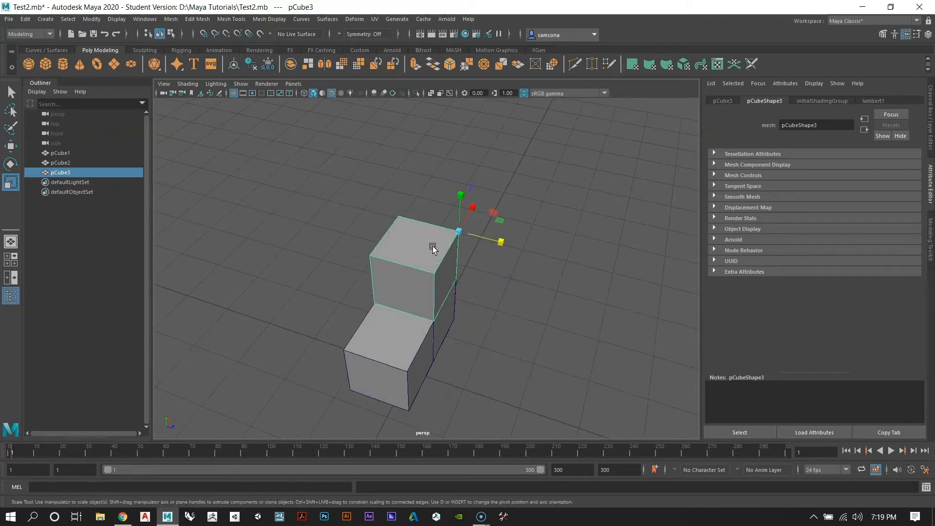
key(w)
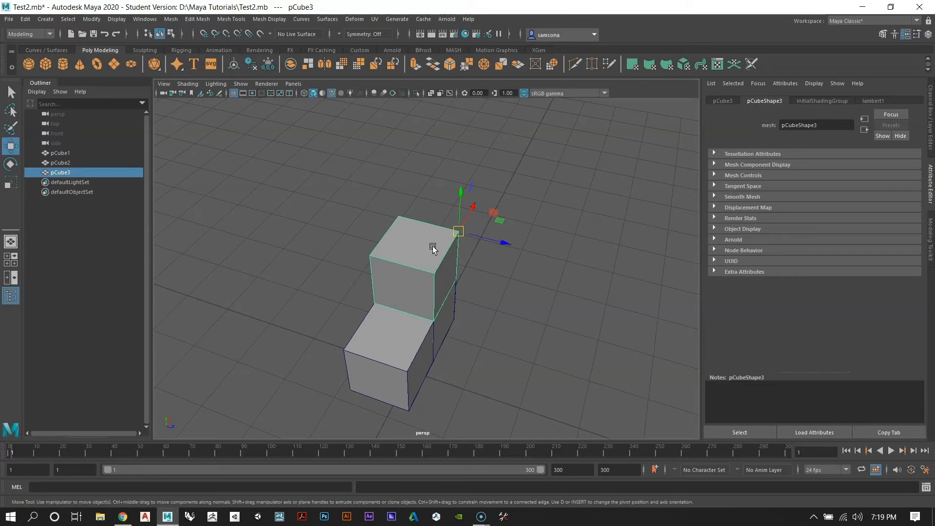
click(101, 22)
click(133, 92)
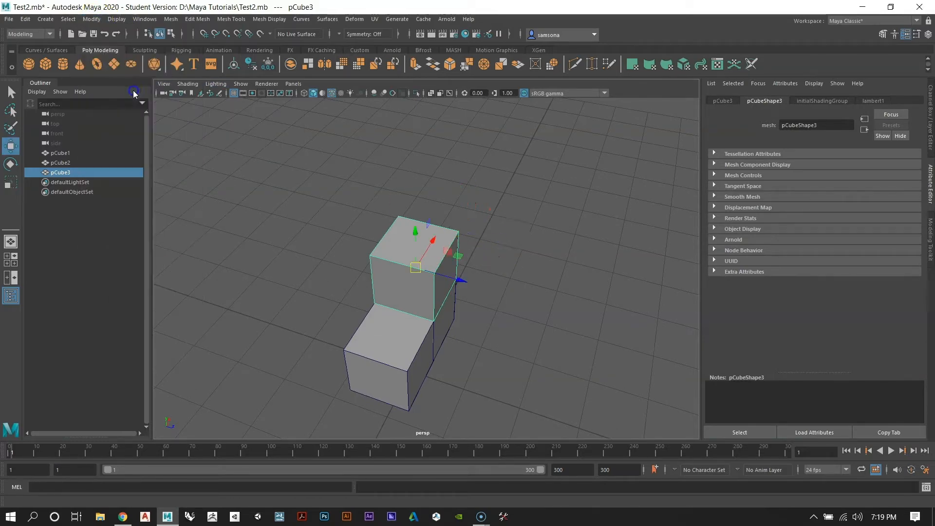
alt+right_drag(487, 274, 514, 283)
alt+drag(575, 323, 532, 310)
alt+right_drag(532, 310, 483, 312)
alt+drag(483, 312, 419, 303)
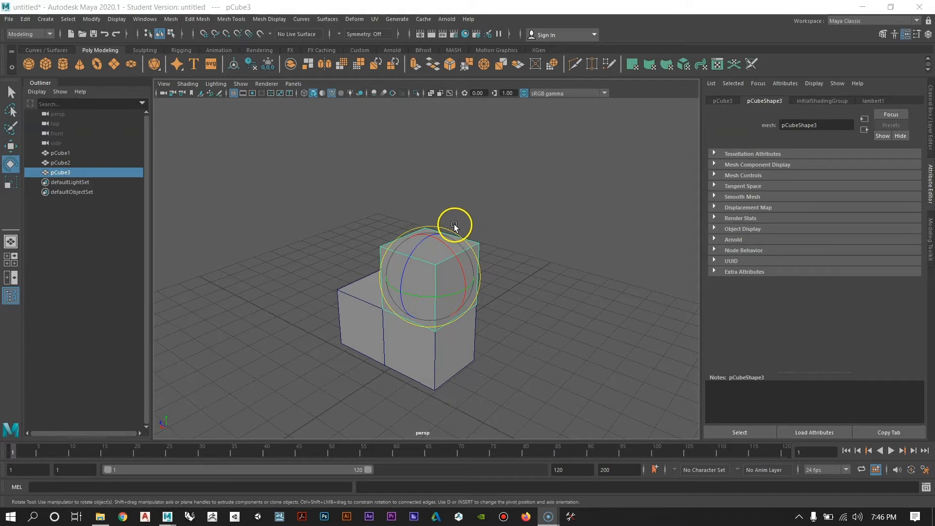
Step: Raise the third cube above the other two and rotate it about 43 degrees around its X axis
click(507, 276)
click(439, 272)
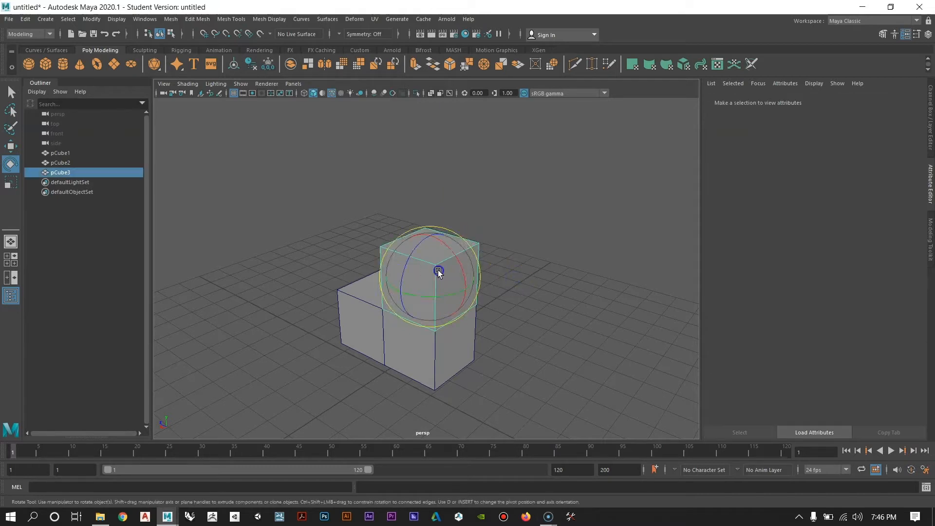
key(w)
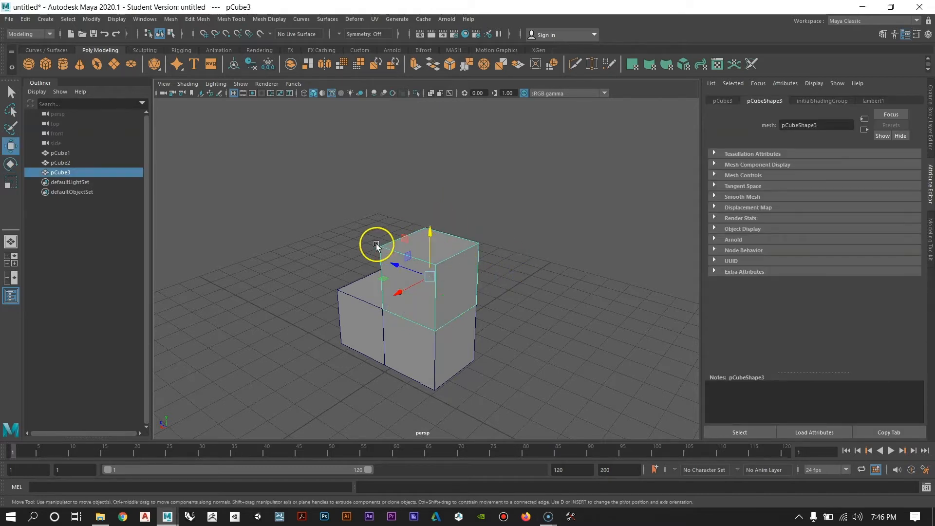
alt+drag(390, 240, 419, 266)
drag(428, 233, 476, 196)
key(e)
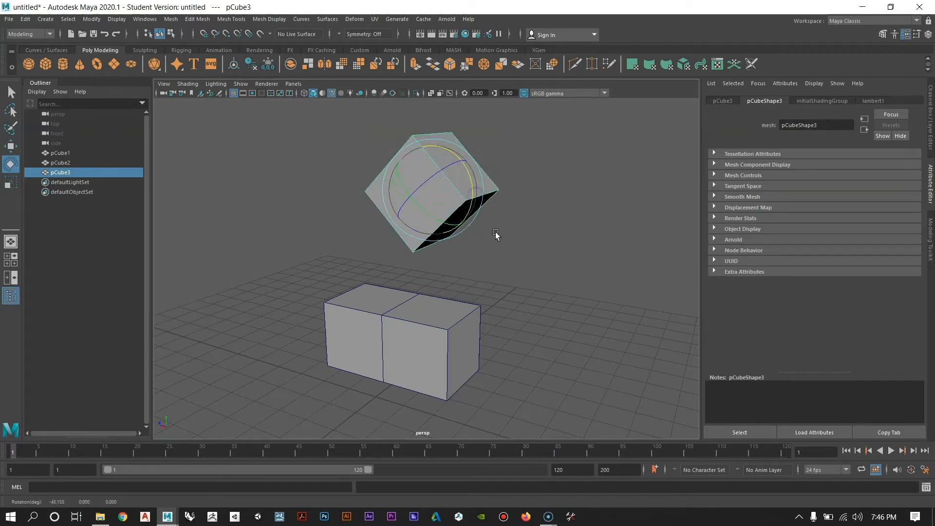
Step: Compare the directions of the Move and Scale handles with the faces of the tilted third cube
key(w)
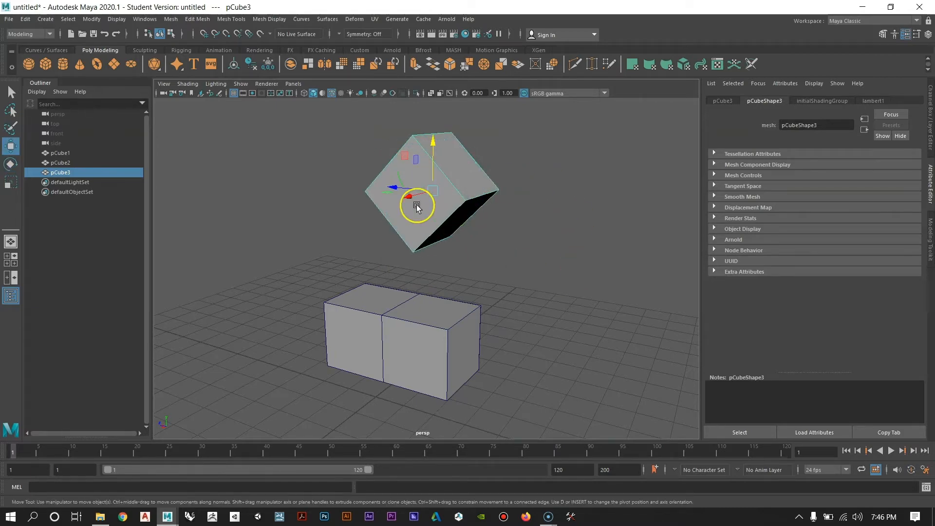
alt+drag(418, 202, 489, 237)
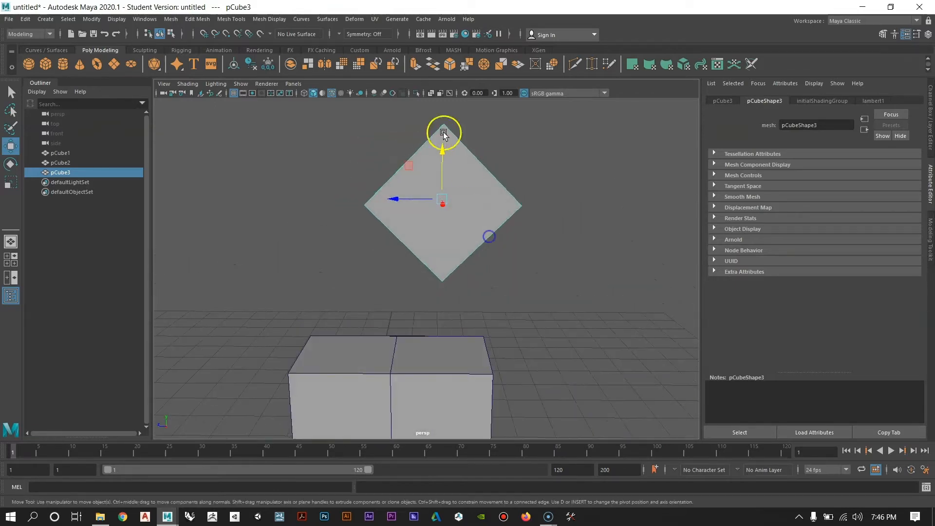
alt+drag(438, 208, 408, 222)
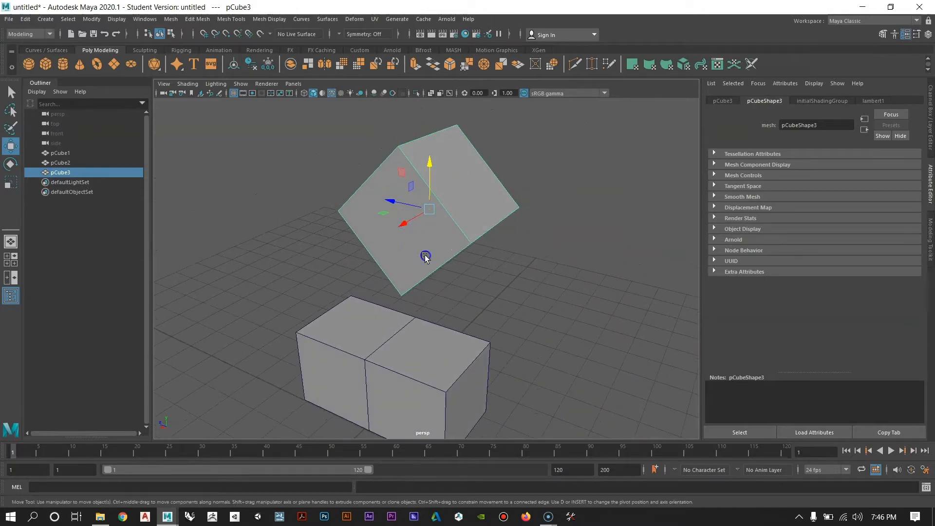
alt+drag(426, 256, 389, 259)
key(r)
key(w)
alt+drag(418, 204, 457, 233)
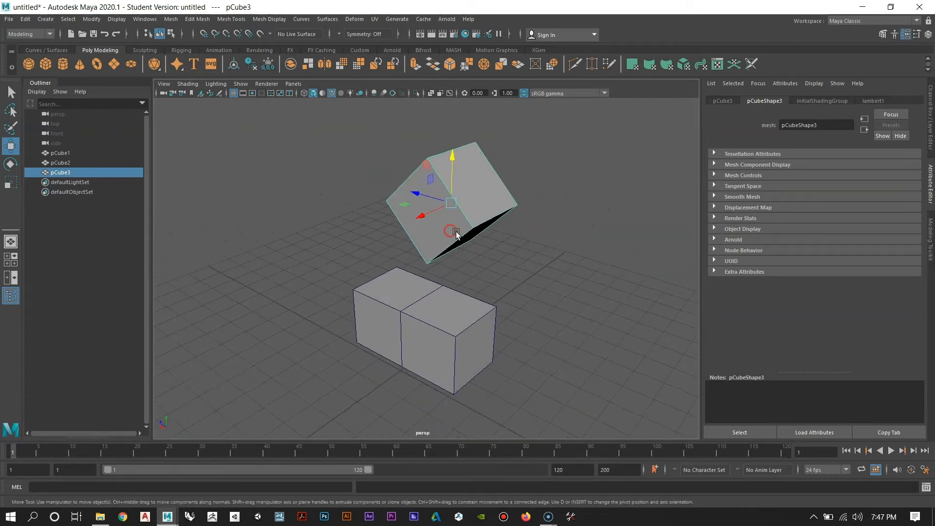
Step: Open the Move tool's settings window and place it closer to the cubes
click(918, 38)
alt+right_drag(518, 192, 473, 227)
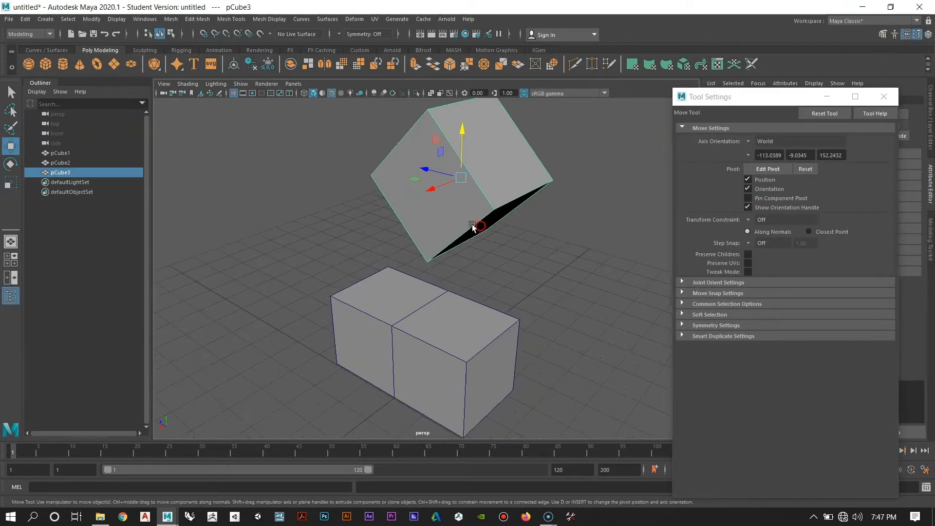
alt+drag(473, 227, 492, 226)
click(691, 108)
drag(709, 100, 612, 128)
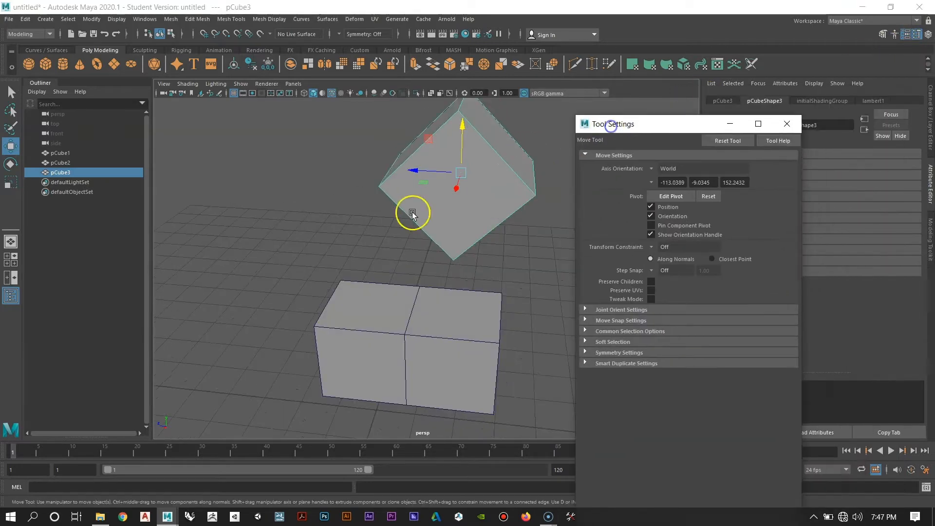
Step: Examine the Axis Orientation settings of the Move, Rotate and Scale tools against the tilted cube's handles
alt+drag(411, 211, 422, 263)
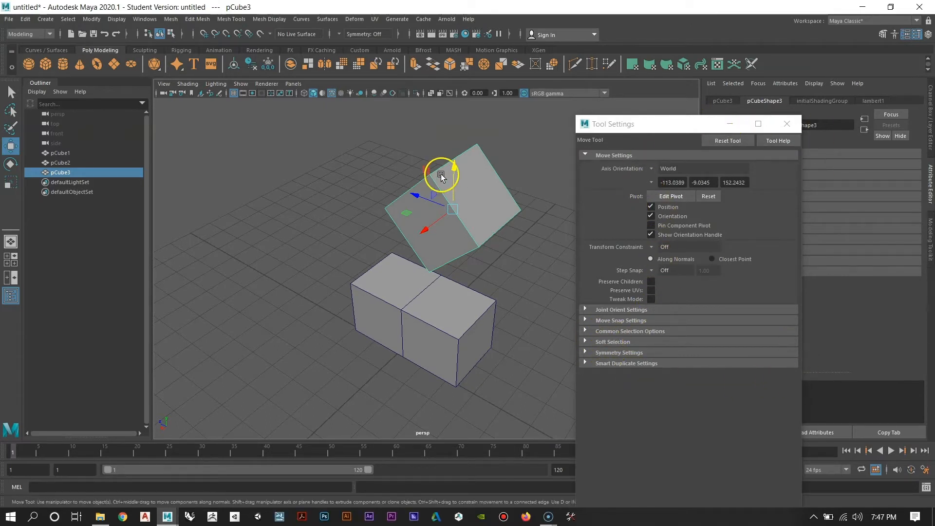
alt+drag(458, 189, 478, 253)
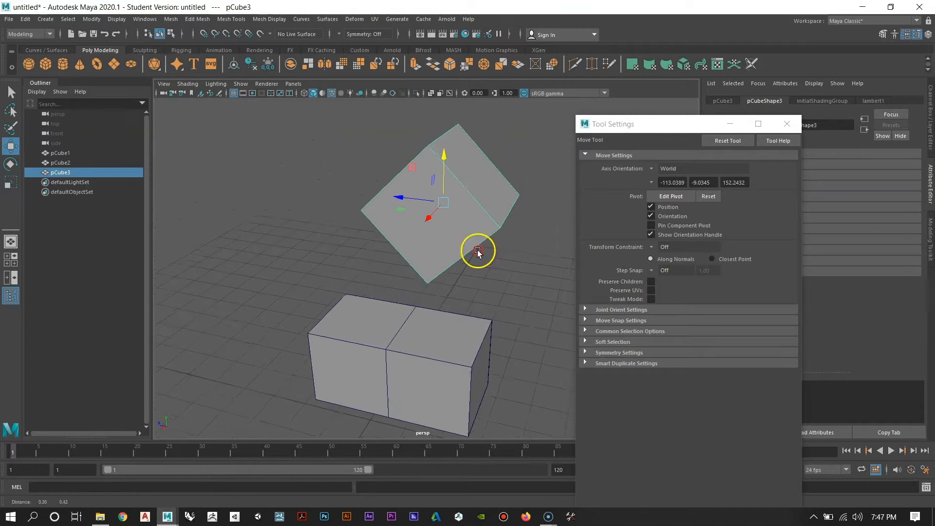
alt+right_drag(478, 253, 446, 271)
alt+drag(446, 271, 422, 266)
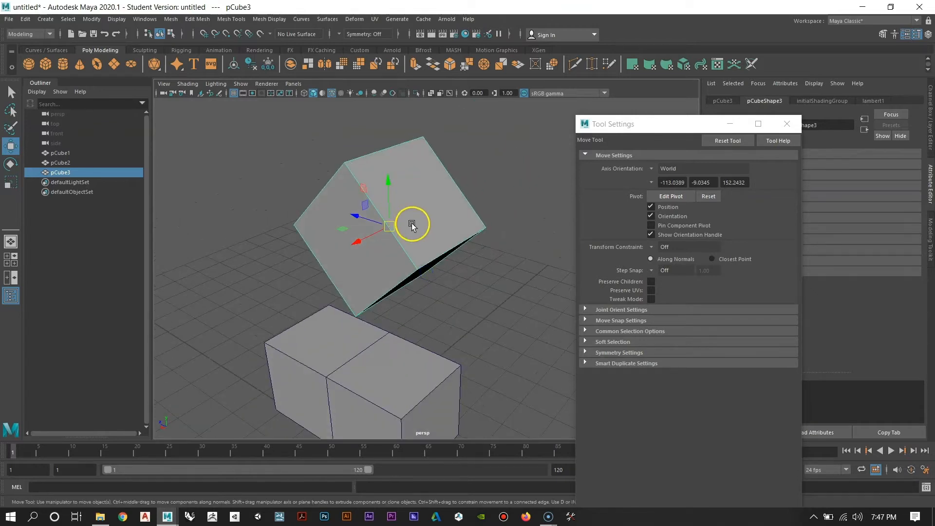
key(e)
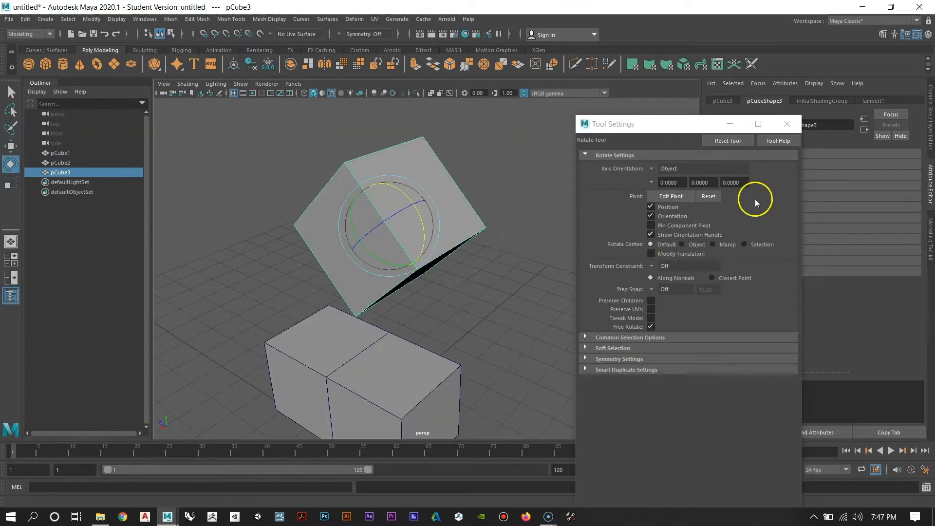
key(r)
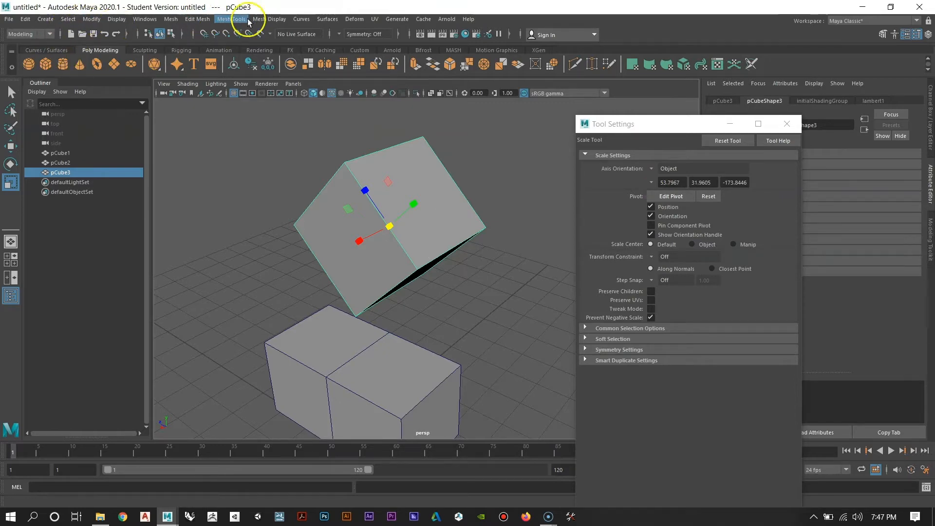
alt+drag(422, 177, 408, 258)
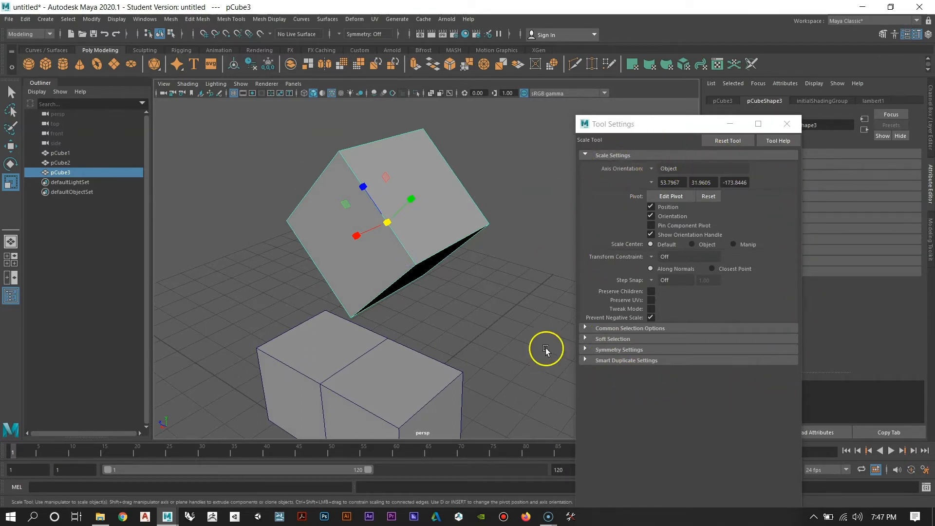
drag(648, 128, 601, 136)
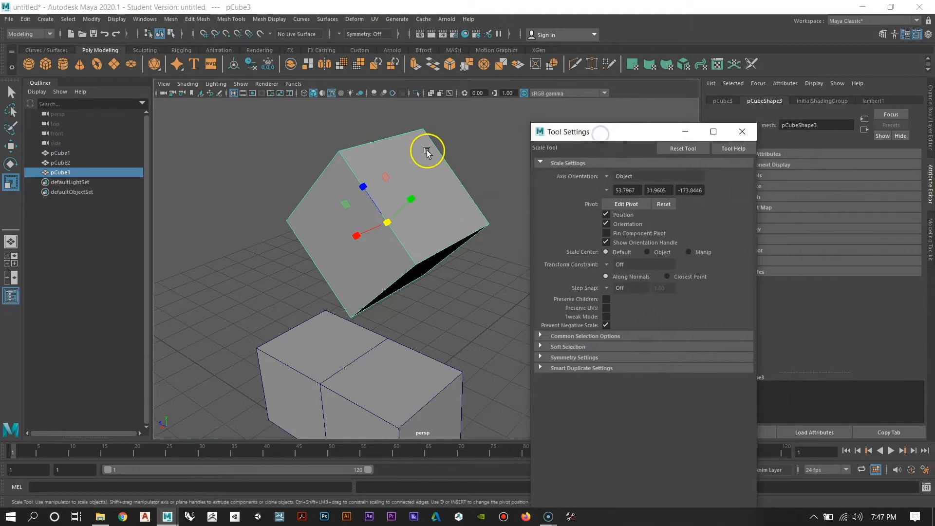
alt+drag(451, 230, 464, 202)
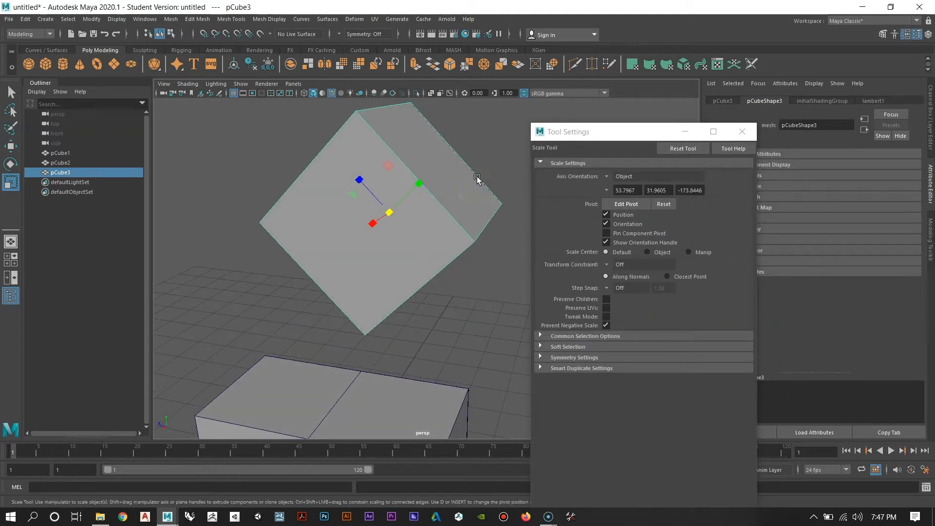
Step: Activate the Move tool and set its Axis Orientation to Object
key(w)
alt+drag(464, 177, 358, 236)
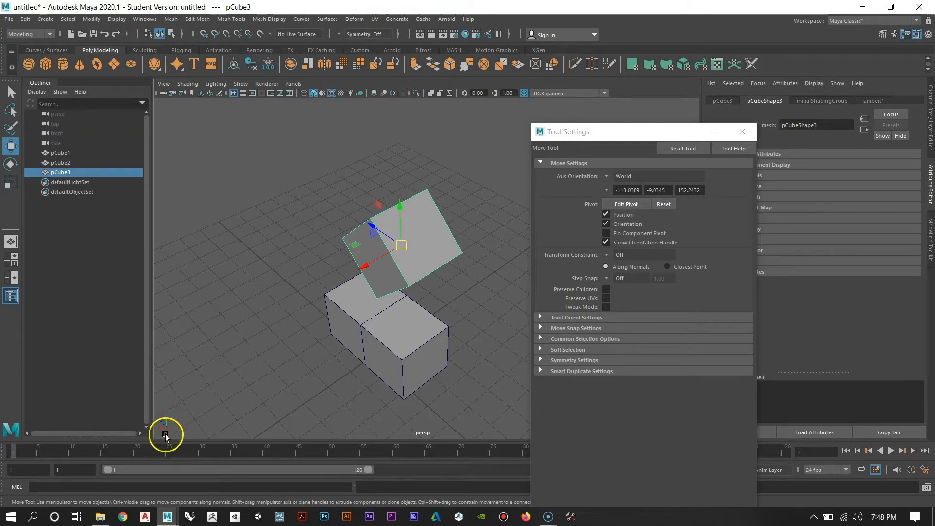
alt+drag(359, 340, 372, 318)
click(607, 176)
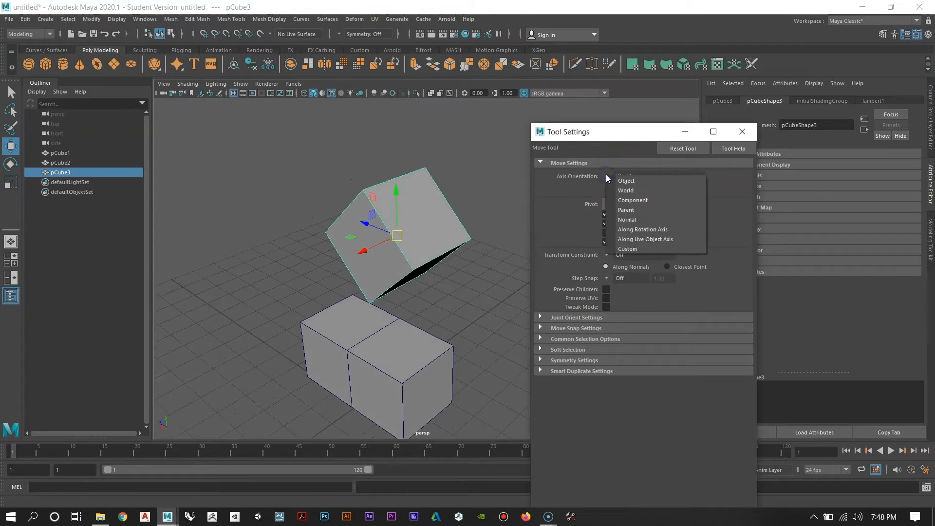
click(625, 181)
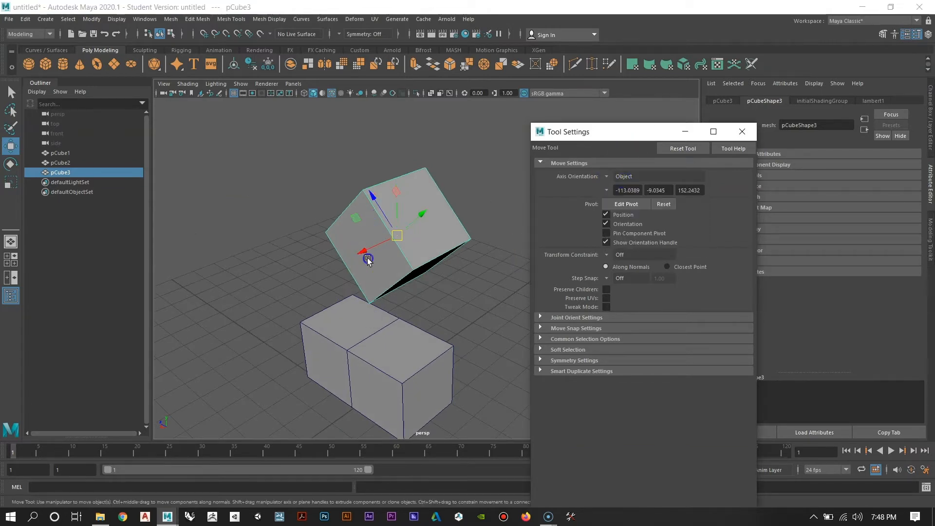
Step: Move the tilted third cube along its own Y axis using the Object orientation
alt+drag(367, 247, 437, 239)
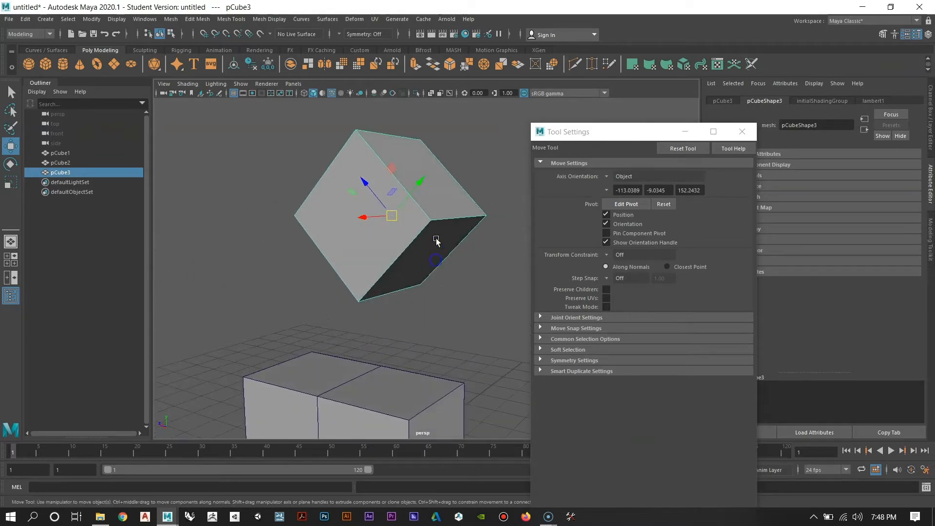
alt+drag(430, 305, 381, 264)
click(603, 178)
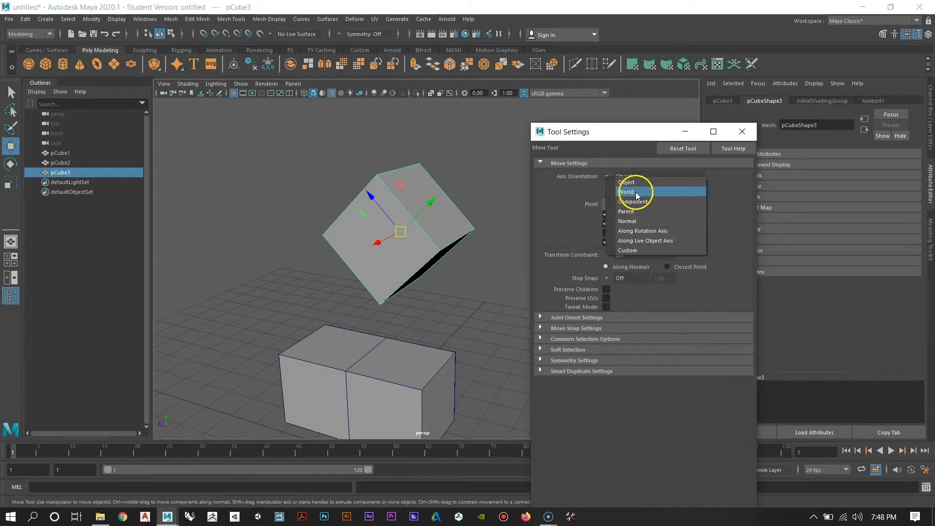
alt+drag(384, 252, 423, 232)
alt+middle_drag(423, 232, 423, 287)
alt+drag(423, 287, 399, 286)
drag(426, 247, 412, 283)
Step: Set the Move tool's Axis Orientation to World and move the tilted third cube along the world axes
click(623, 176)
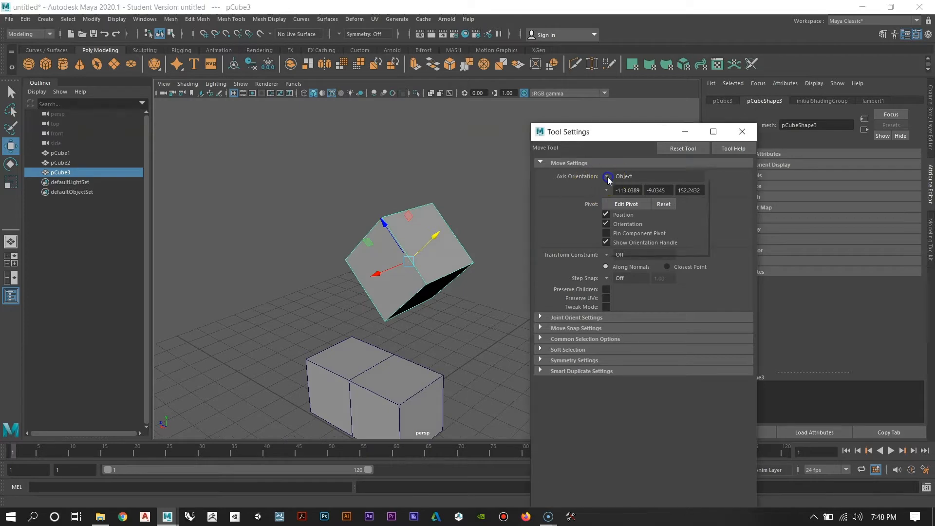
click(626, 183)
alt+drag(426, 242, 445, 257)
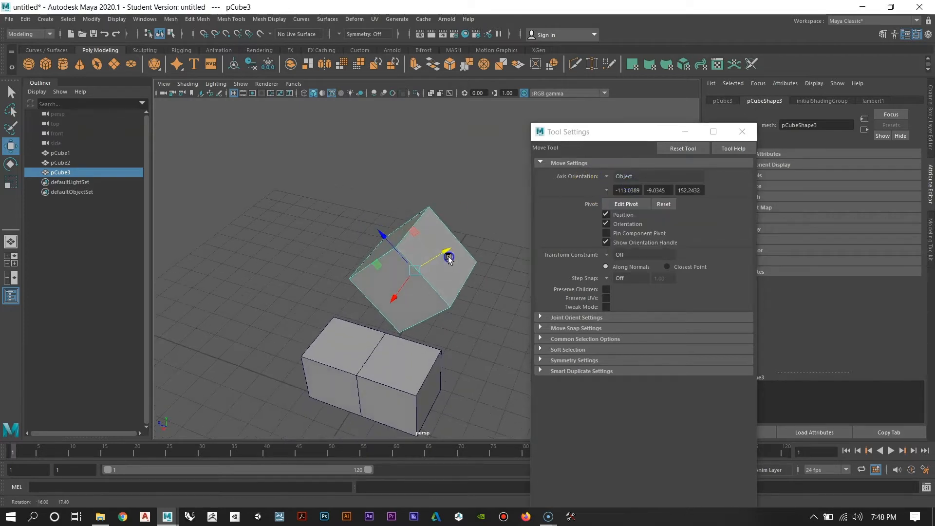
click(616, 177)
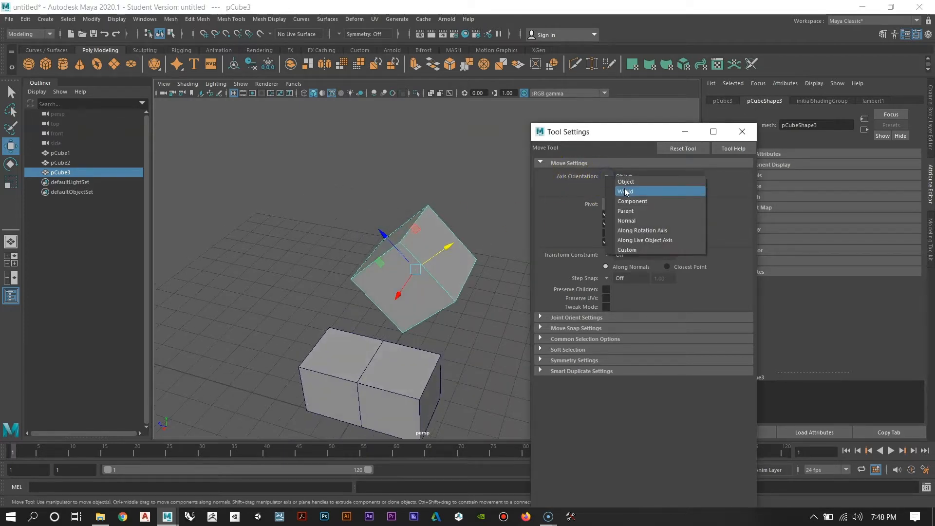
click(656, 191)
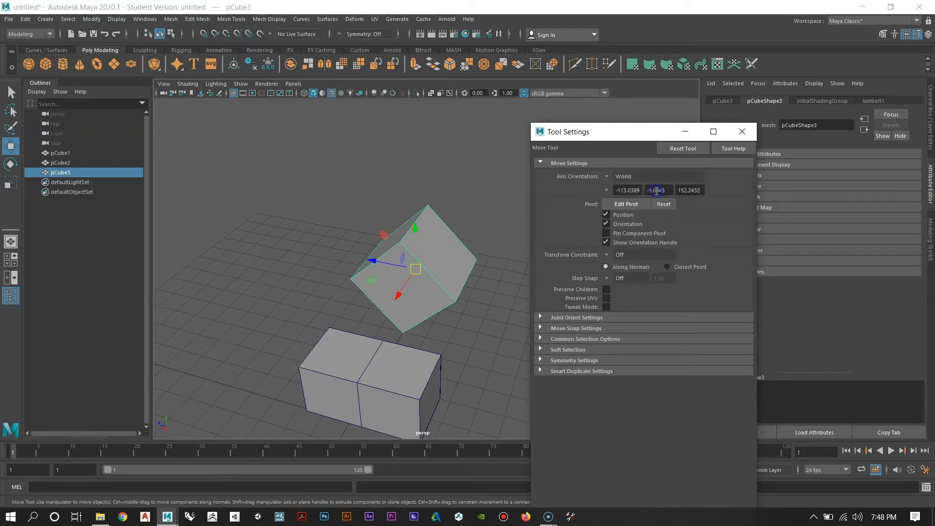
mouse_move(397, 273)
alt+mouse_down()
mouse_move(384, 287)
mouse_move(444, 277)
mouse_move(396, 271)
alt+mouse_up()
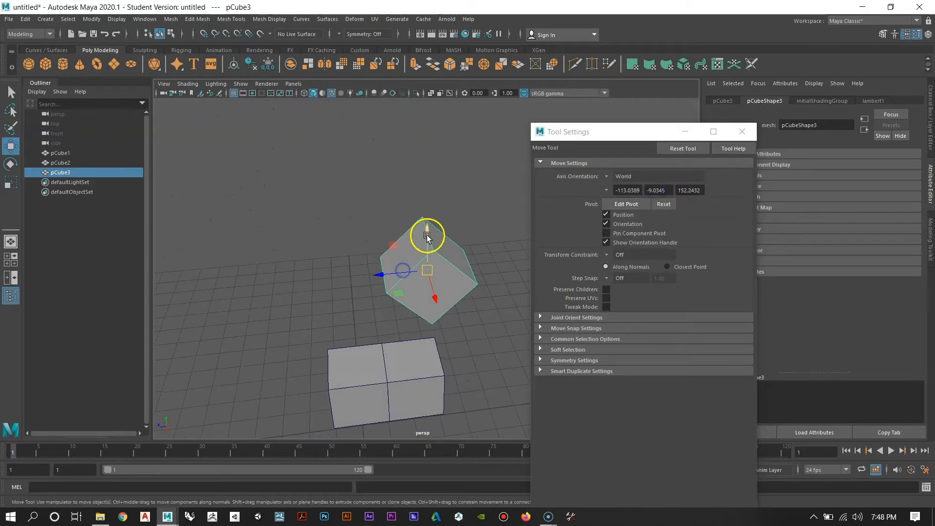
drag(429, 229, 350, 285)
Step: Examine the Move tool's Axis Orientation choices, keep World, and check the world-aligned handles on the tilted cube
click(606, 178)
click(606, 178)
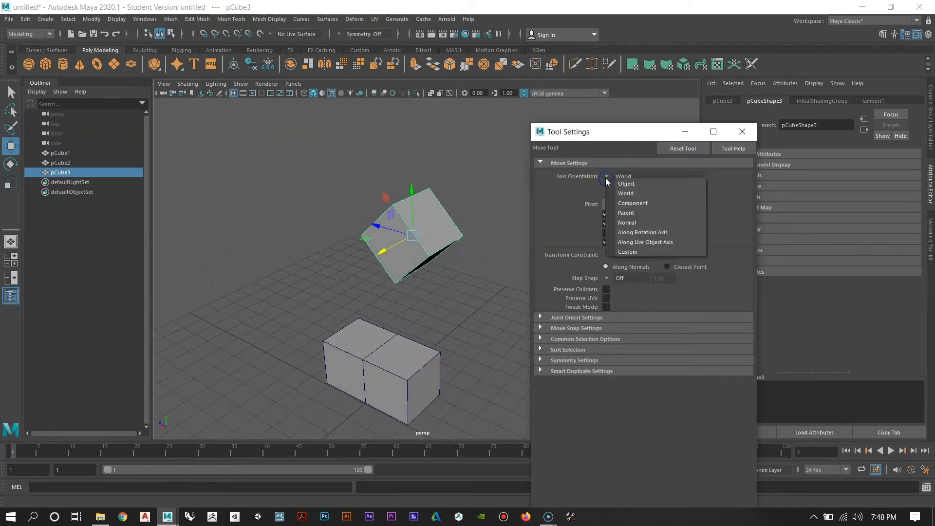
click(629, 194)
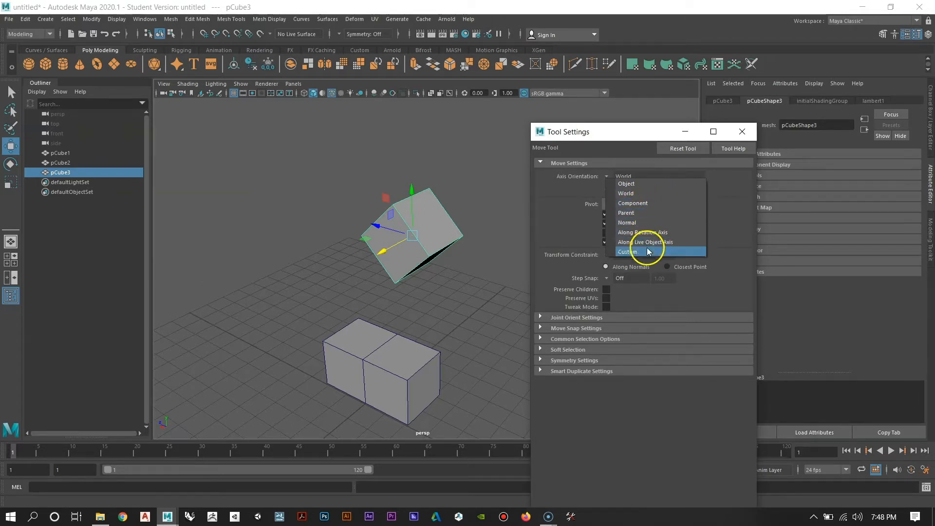
click(541, 209)
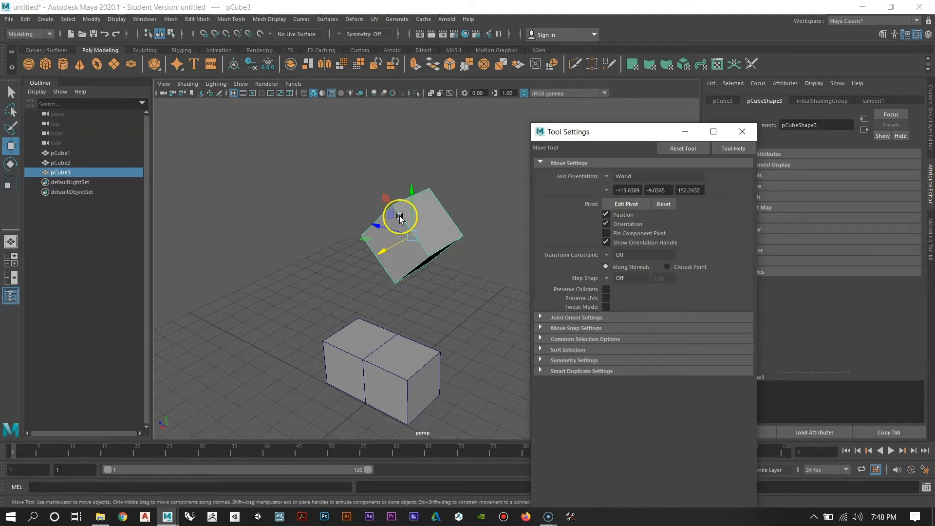
alt+drag(400, 217, 395, 287)
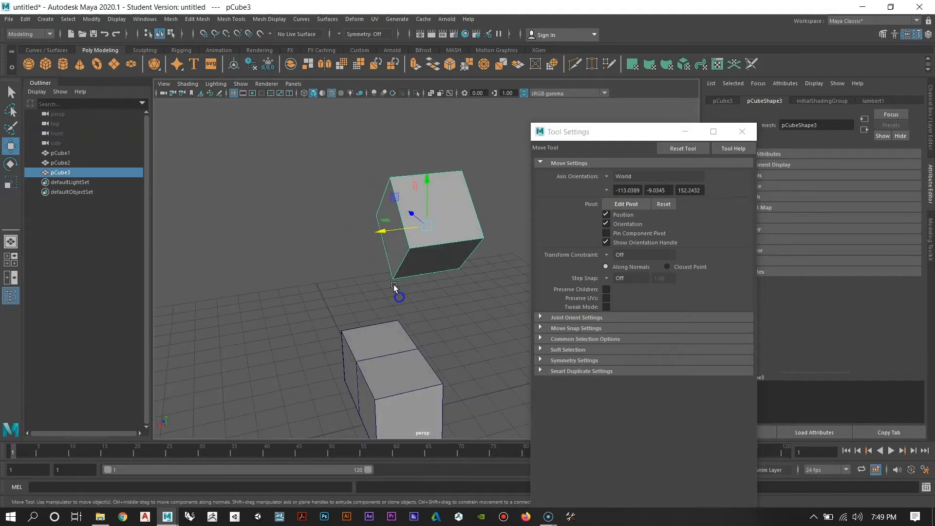
drag(387, 235, 383, 256)
alt+drag(392, 367, 424, 359)
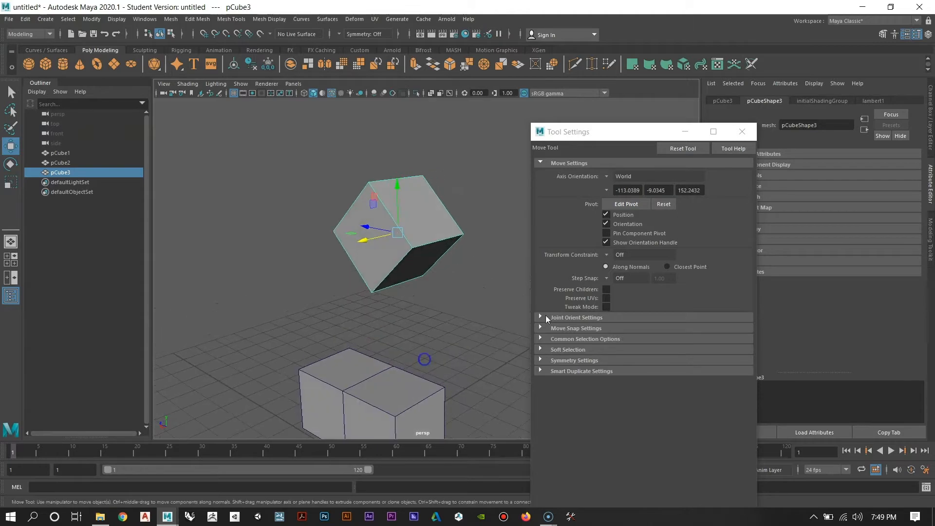
Step: Examine the Move tool's Step Snap choices, leave the setting Off, and inspect the tilted cube up close
click(608, 279)
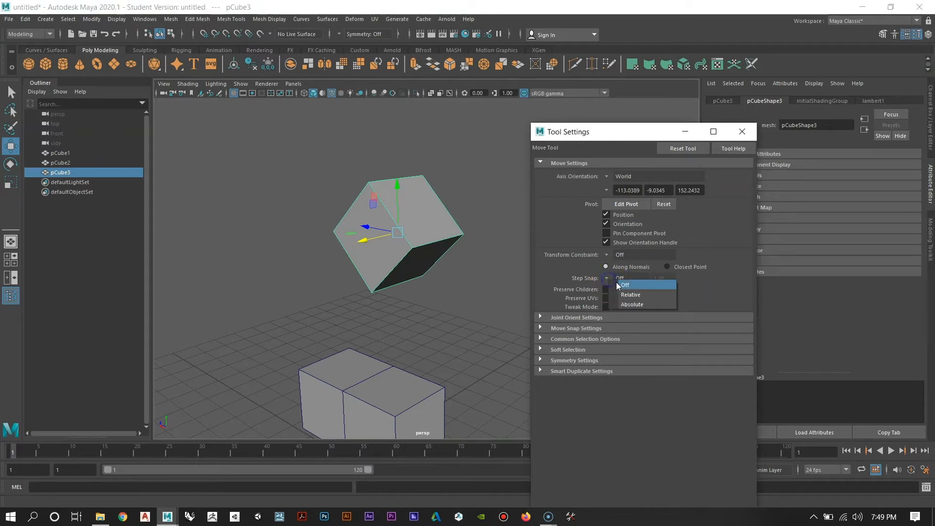
click(569, 269)
mouse_move(385, 248)
alt+mouse_down()
mouse_move(432, 283)
mouse_move(367, 248)
mouse_move(447, 236)
mouse_move(388, 246)
alt+mouse_up()
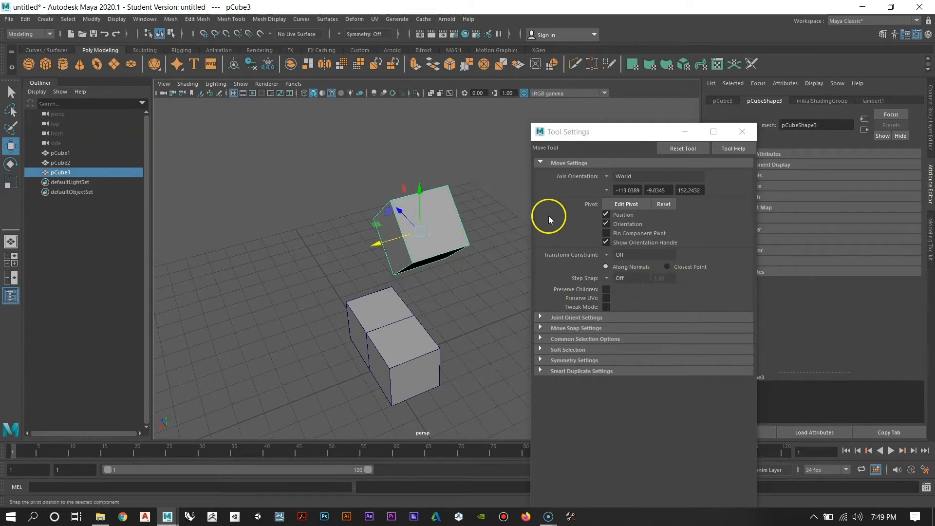
alt+drag(501, 247, 591, 281)
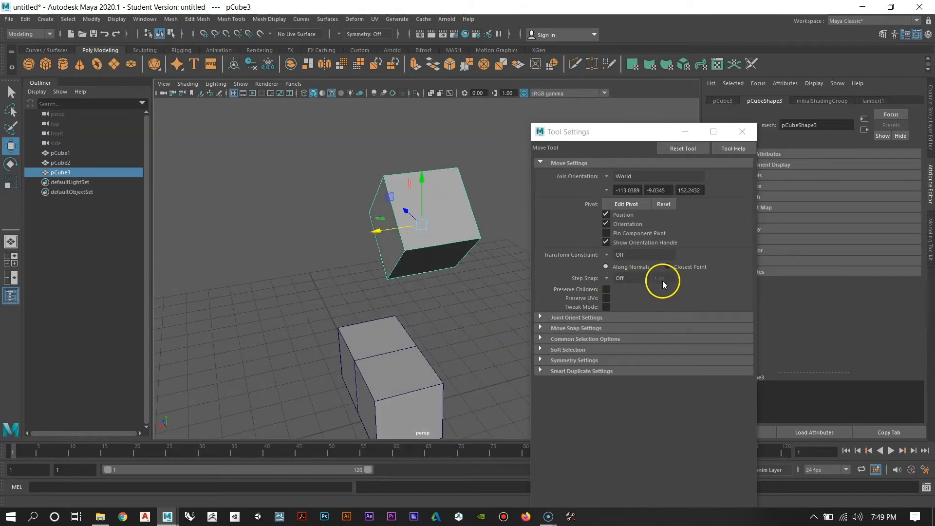
alt+drag(419, 292, 424, 271)
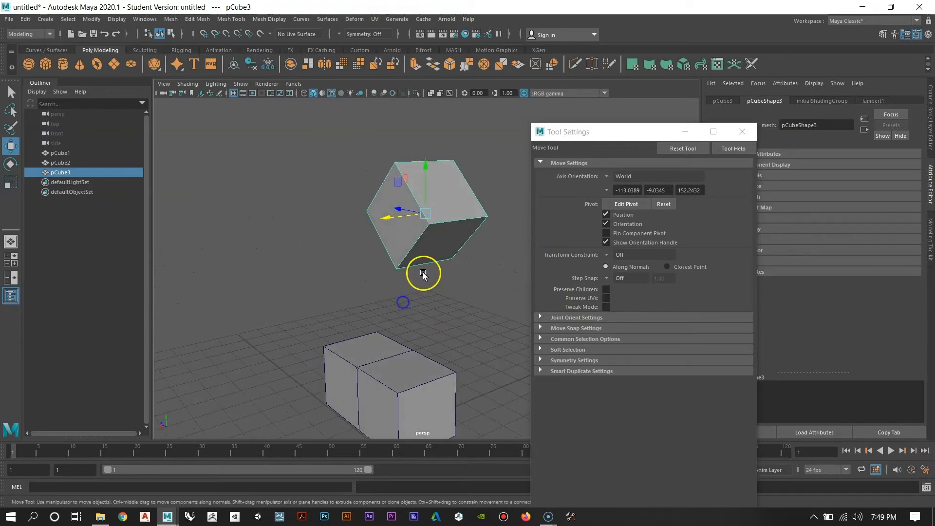
alt+right_drag(424, 271, 376, 314)
Step: Switch the Move tool's Axis Orientation to Object and back to World to compare the handles on the tilted cube
click(607, 177)
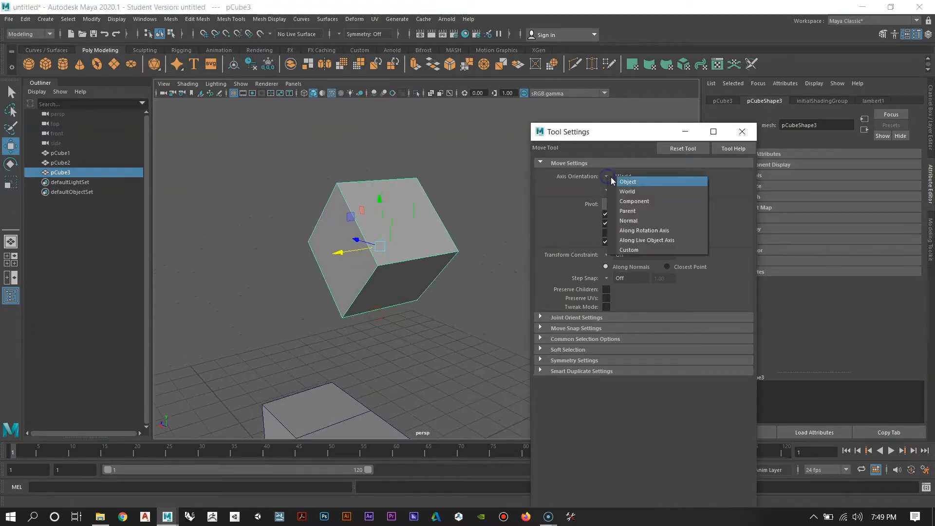
click(628, 183)
click(607, 177)
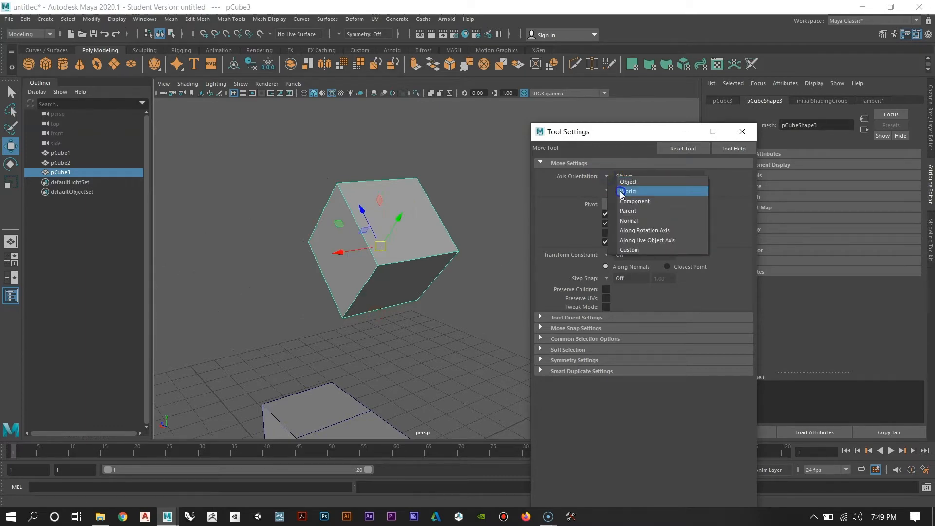
click(627, 192)
alt+drag(414, 263, 461, 260)
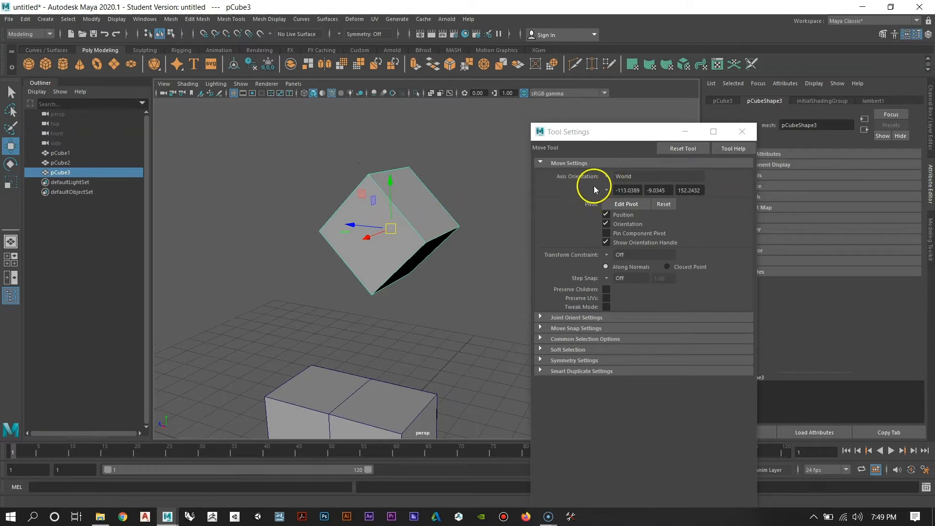
click(611, 177)
click(626, 190)
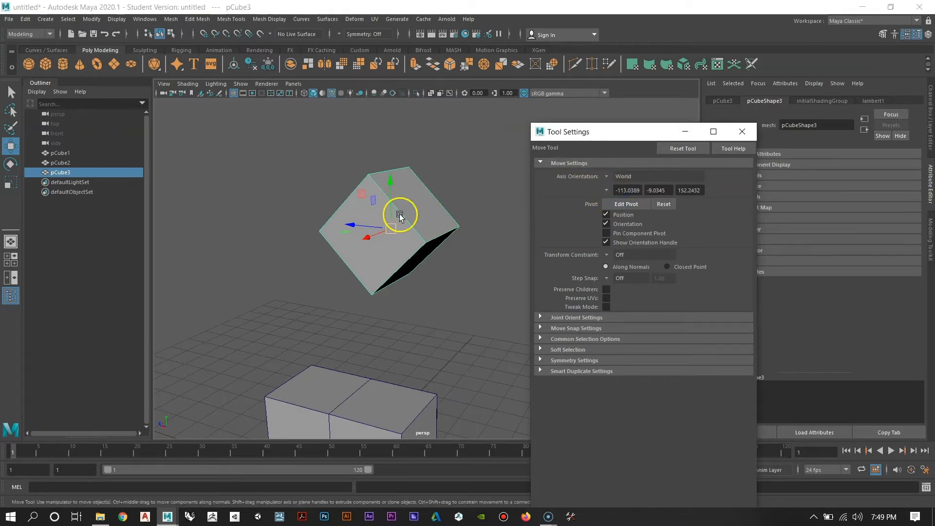
alt+drag(385, 241, 428, 263)
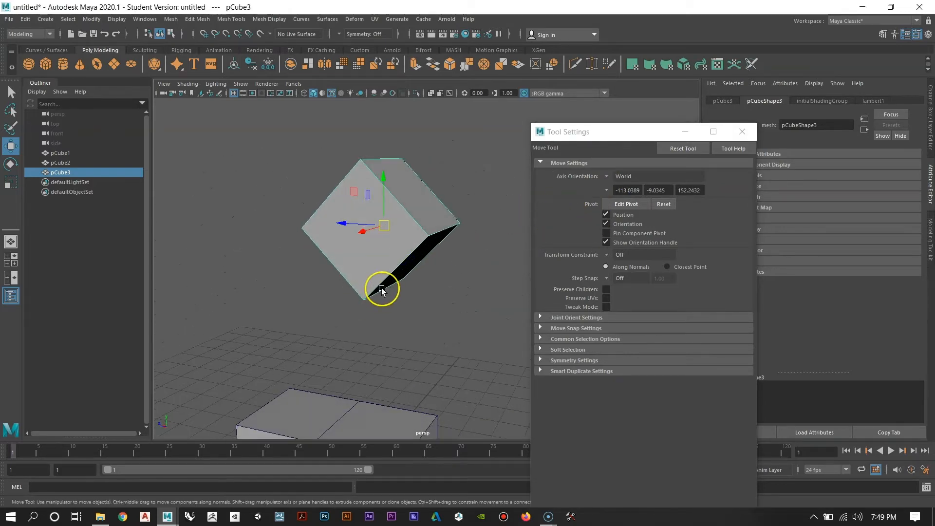
alt+drag(404, 240, 373, 244)
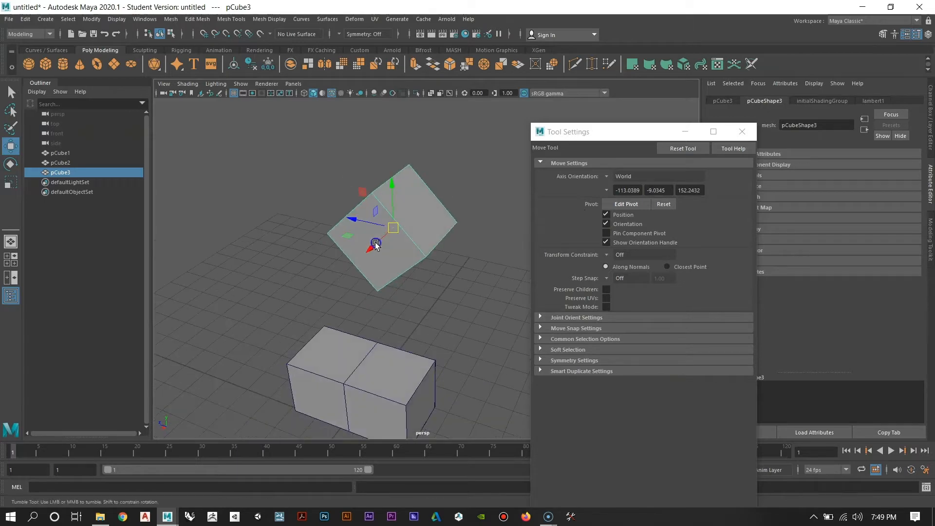
Step: Set the Move tool's Axis Orientation to Object and check the handles on the tilted cube
click(611, 176)
click(629, 182)
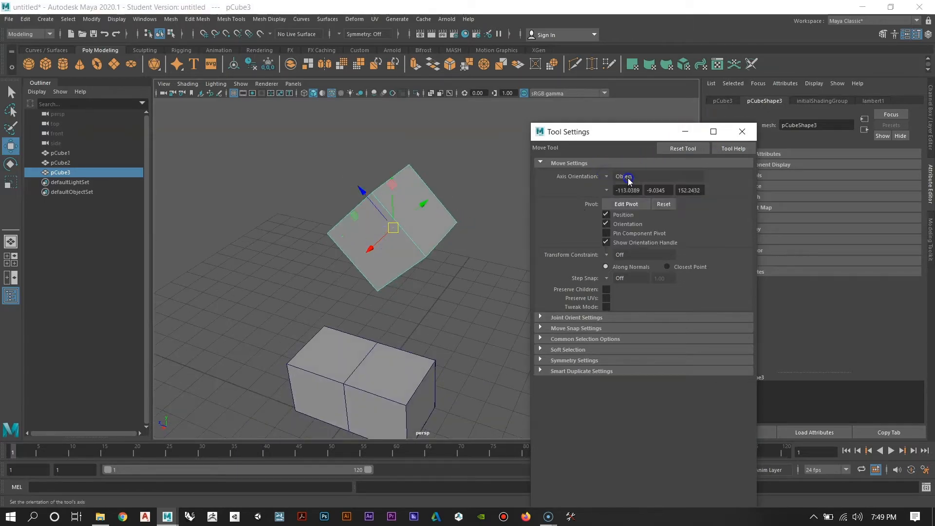
alt+drag(451, 222, 409, 229)
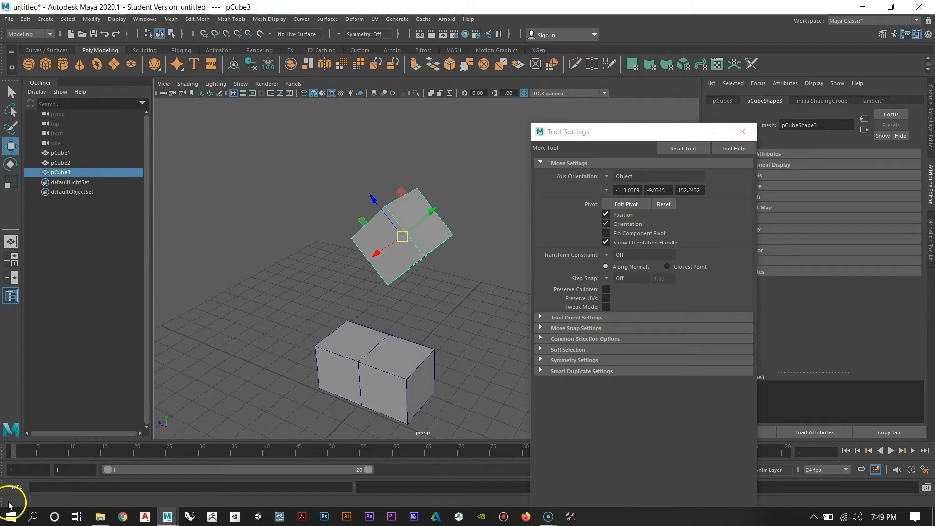
Step: Close the Move Tool settings window
click(742, 131)
click(521, 268)
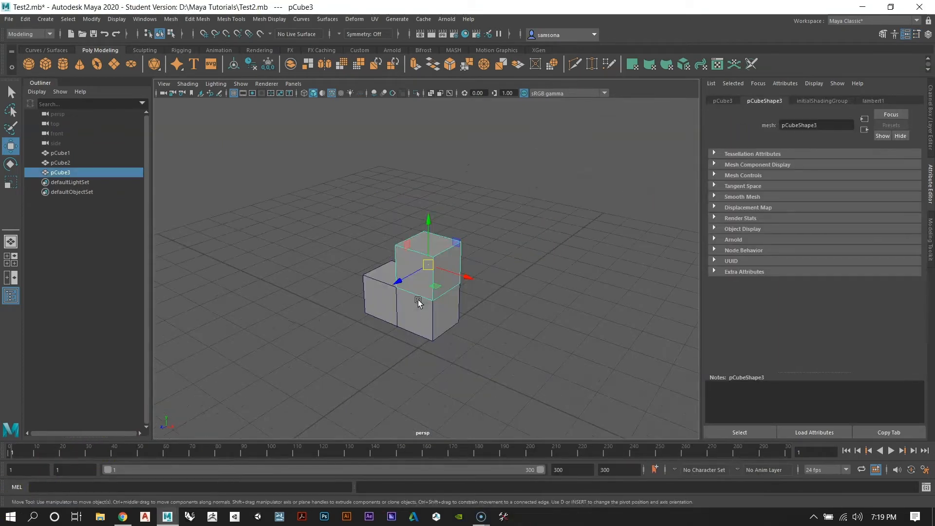
Step: Scale the top cube into a thin slab widened along X and Z, and lower it until it cuts through the cubes beneath
alt+right_drag(418, 303, 437, 284)
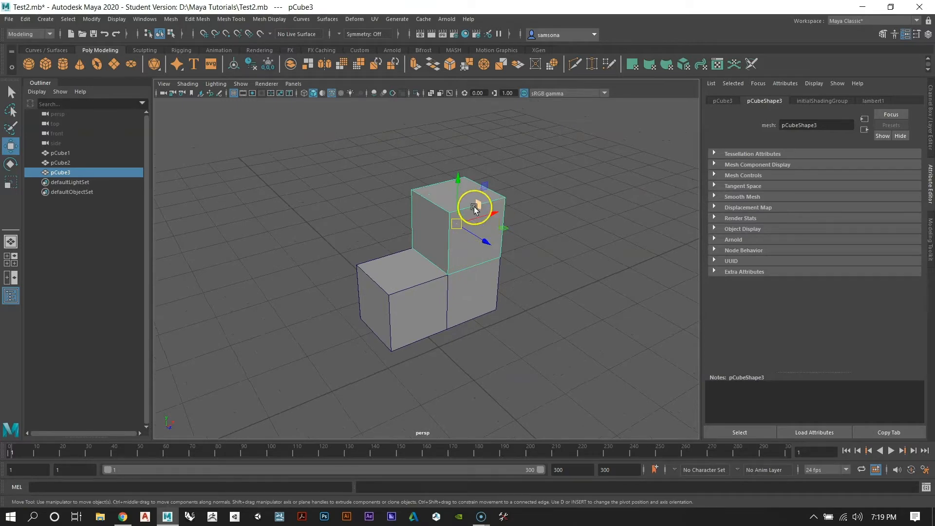
alt+drag(473, 178, 469, 285)
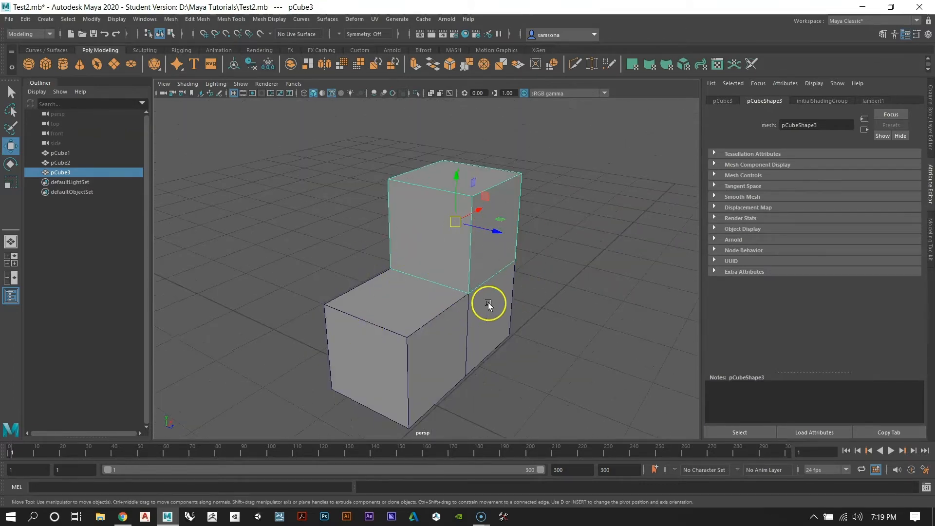
alt+right_drag(489, 304, 449, 312)
key(r)
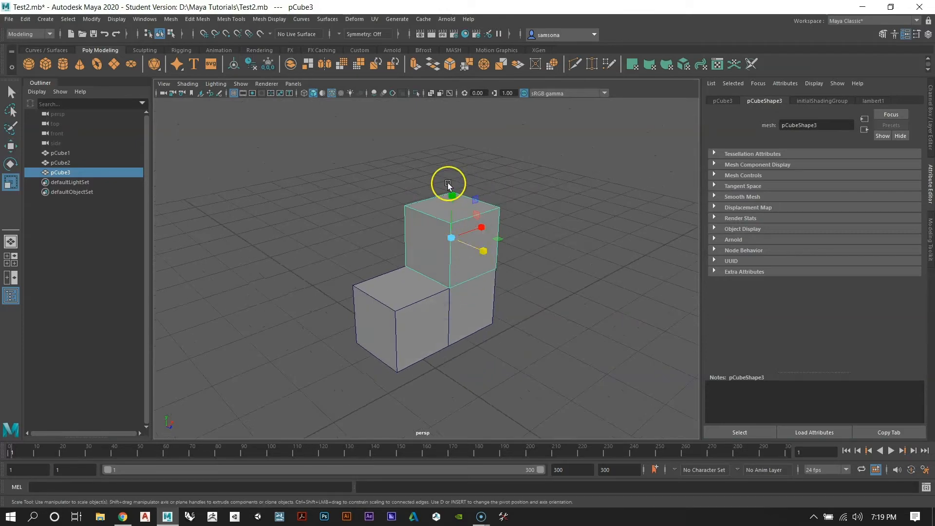
drag(448, 183, 452, 197)
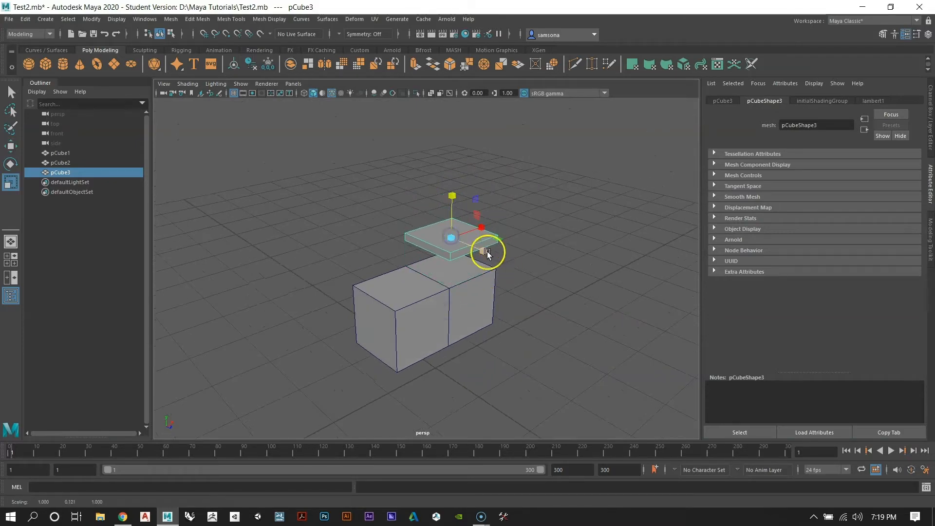
alt+drag(518, 274, 478, 276)
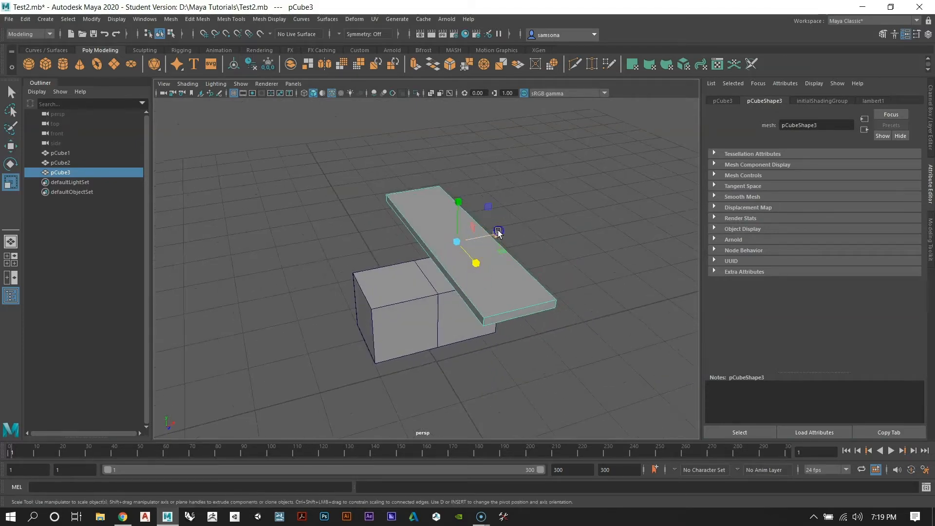
drag(498, 230, 577, 217)
alt+drag(471, 241, 455, 203)
alt+drag(545, 275, 514, 295)
key(w)
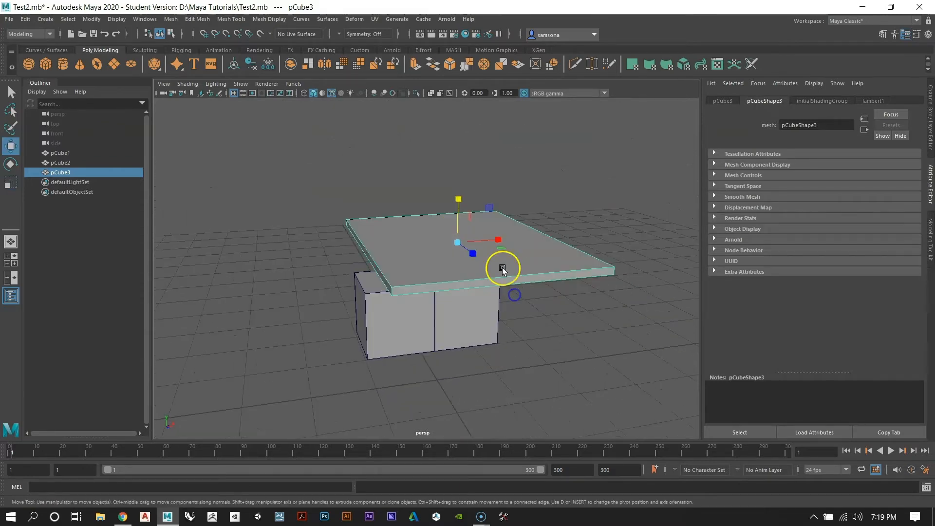
drag(458, 196, 526, 296)
Step: Stretch pCube2 vertically to about 3.7 times its height and thin it along X into an upright slab
click(450, 279)
alt+drag(472, 327, 460, 333)
key(r)
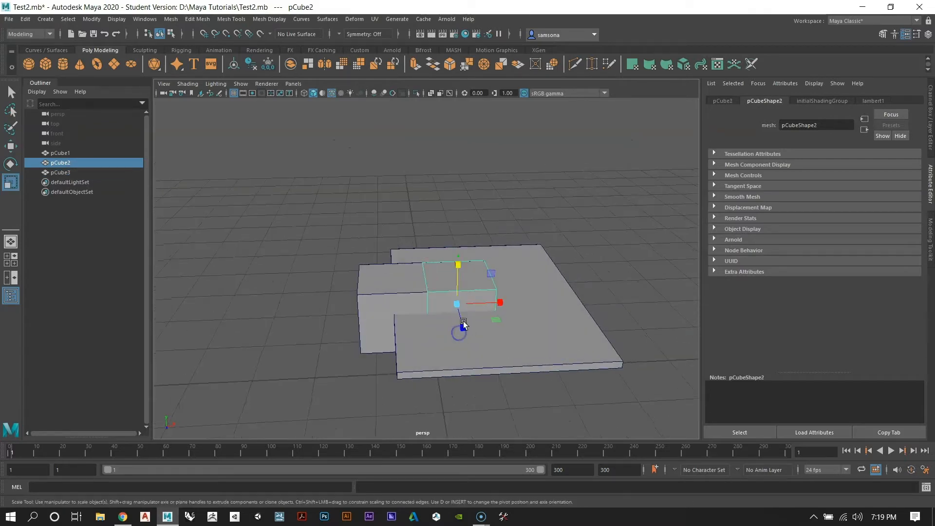
drag(457, 261, 457, 139)
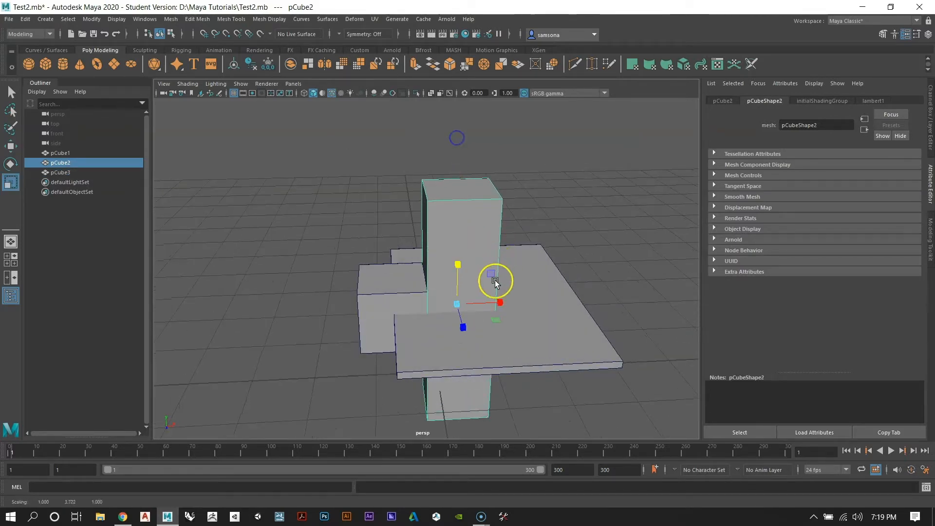
drag(495, 301, 510, 341)
Step: Enlarge the remaining cube, pCube1, uniformly and select all three objects
click(404, 314)
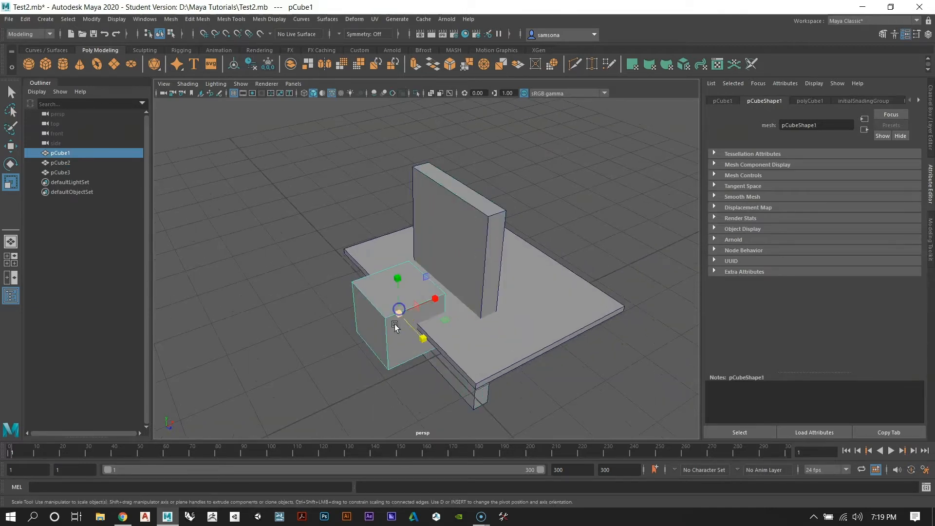
drag(401, 315, 255, 155)
Step: Raise the three selected objects together along the vertical axis
key(w)
alt+right_drag(527, 340, 363, 283)
alt+drag(446, 329, 359, 304)
drag(437, 247, 433, 131)
Step: Scale all three objects up together uniformly so the composition is much larger relative to the grid
alt+drag(477, 191, 476, 251)
alt+middle_drag(481, 233, 434, 306)
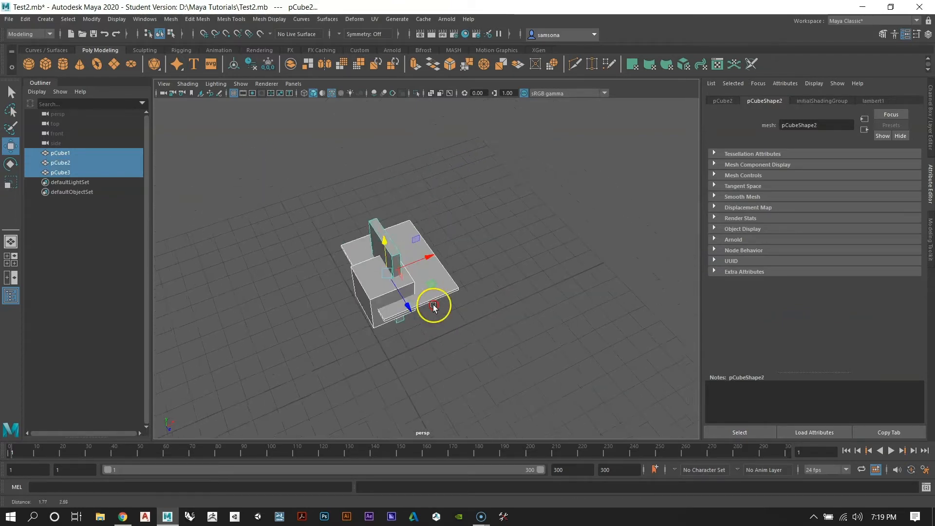
alt+drag(433, 306, 441, 285)
alt+right_drag(414, 300, 380, 263)
alt+drag(420, 282, 422, 317)
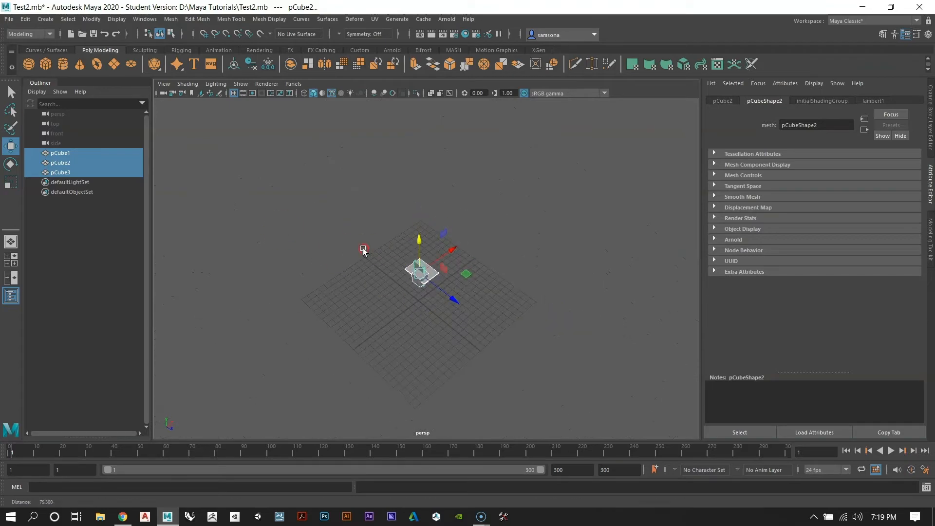
alt+right_drag(363, 249, 437, 315)
alt+drag(437, 316, 417, 268)
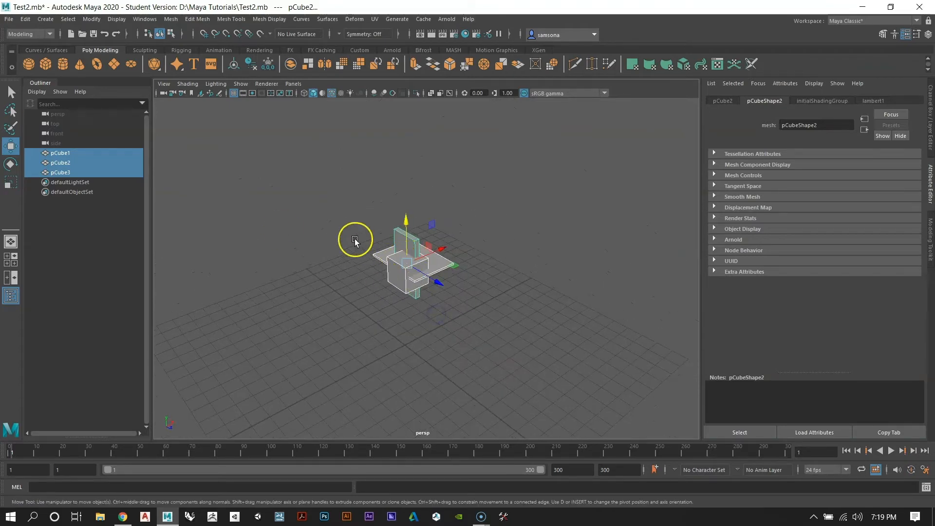
alt+right_drag(355, 239, 414, 312)
mouse_move(414, 312)
alt+mouse_down()
mouse_move(340, 336)
mouse_move(490, 281)
mouse_move(411, 276)
mouse_move(359, 343)
mouse_move(326, 323)
mouse_move(430, 307)
alt+mouse_up()
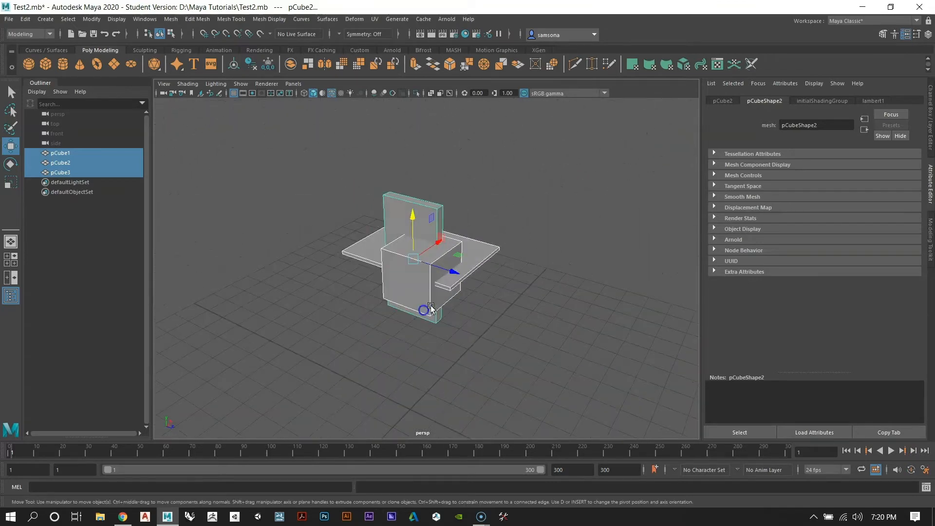
alt+right_drag(490, 321, 408, 306)
key(r)
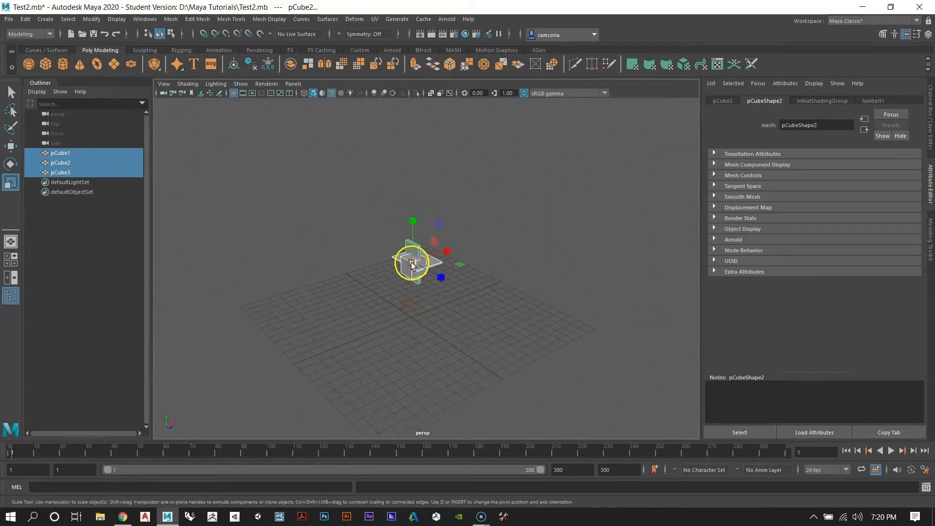
drag(412, 263, 536, 252)
alt+right_drag(537, 252, 454, 295)
alt+drag(455, 295, 521, 250)
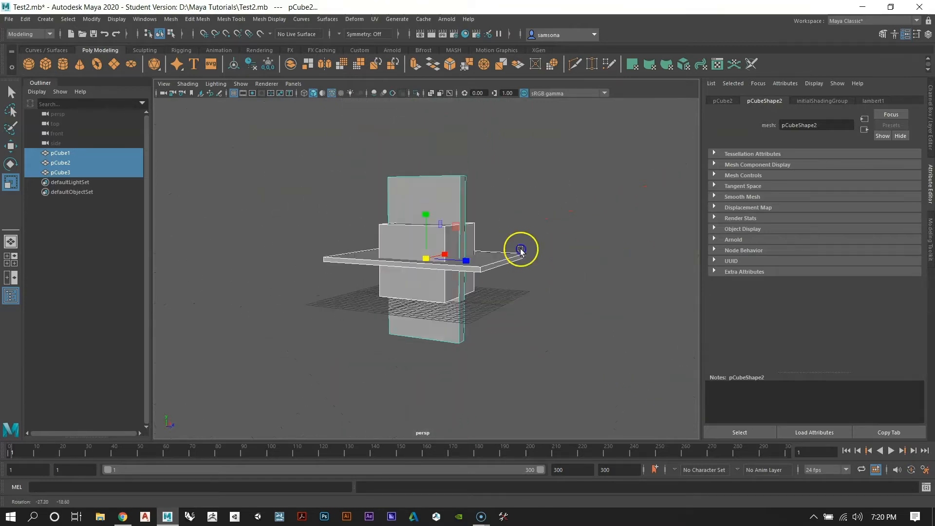
click(520, 250)
Step: Move pCube1 along X so it sits mostly on one side of the upright slab
alt+drag(574, 307, 303, 166)
alt+right_drag(408, 260, 467, 258)
click(598, 229)
alt+drag(604, 286, 358, 247)
click(359, 247)
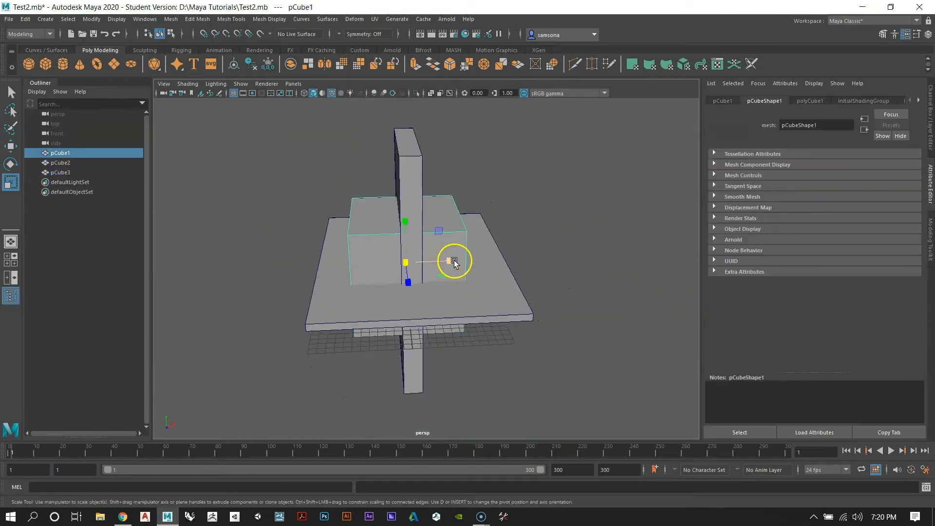
key(w)
drag(455, 257, 428, 235)
Step: Lengthen the upright slab, pCube2, along Z so it extends past the flat slab's edge
click(460, 277)
key(r)
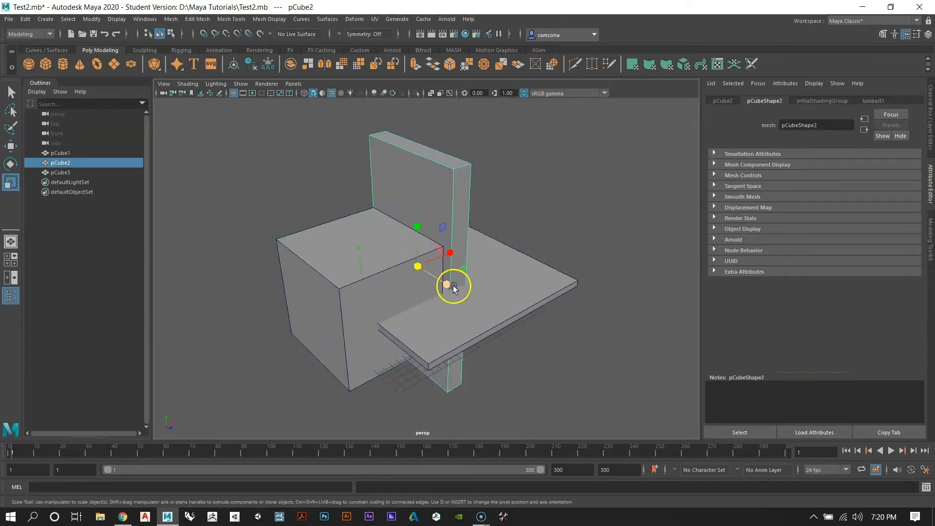
drag(455, 286, 542, 305)
key(w)
alt+drag(517, 317, 478, 317)
Step: Move pCube1 along X toward the upright slab and clear the selection
click(346, 264)
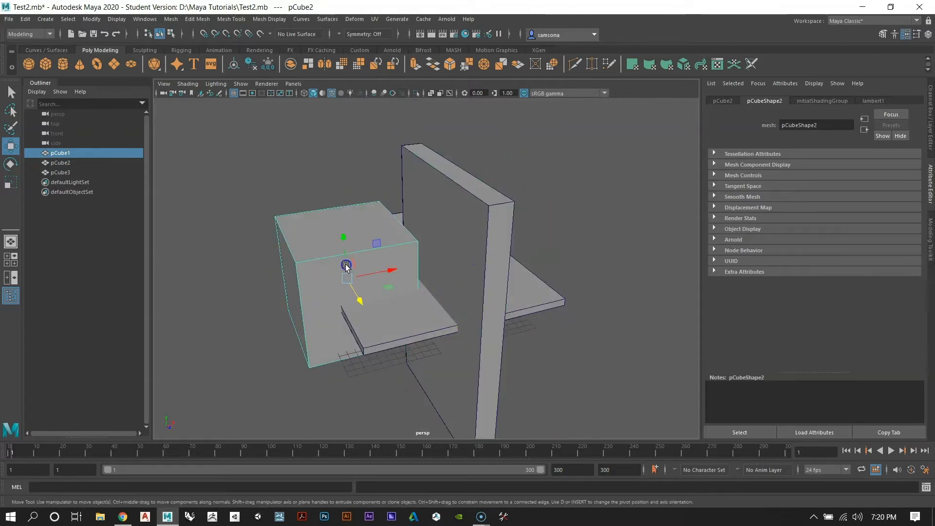
drag(390, 268, 586, 307)
click(586, 307)
alt+drag(344, 243, 642, 245)
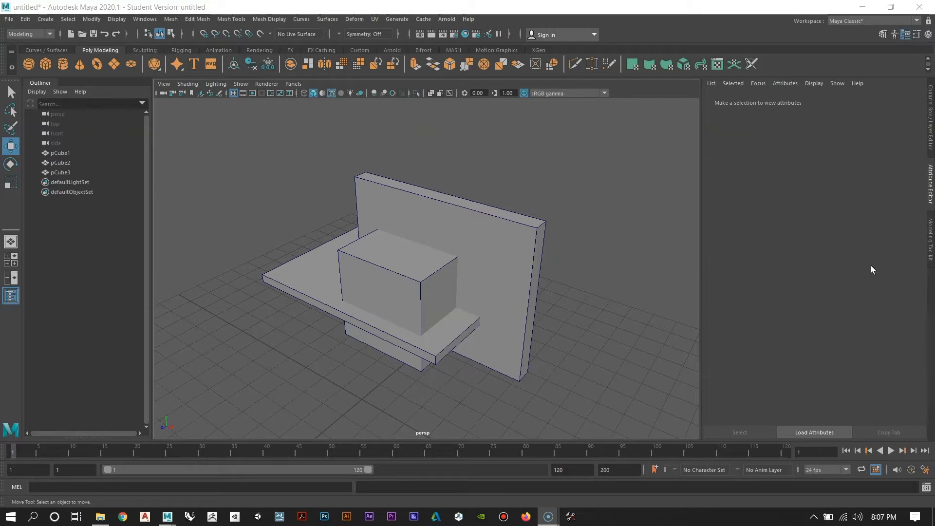
Step: Select the upright slab and examine from several angles how it intersects the box and the flat slab
alt+drag(529, 260, 478, 282)
click(520, 267)
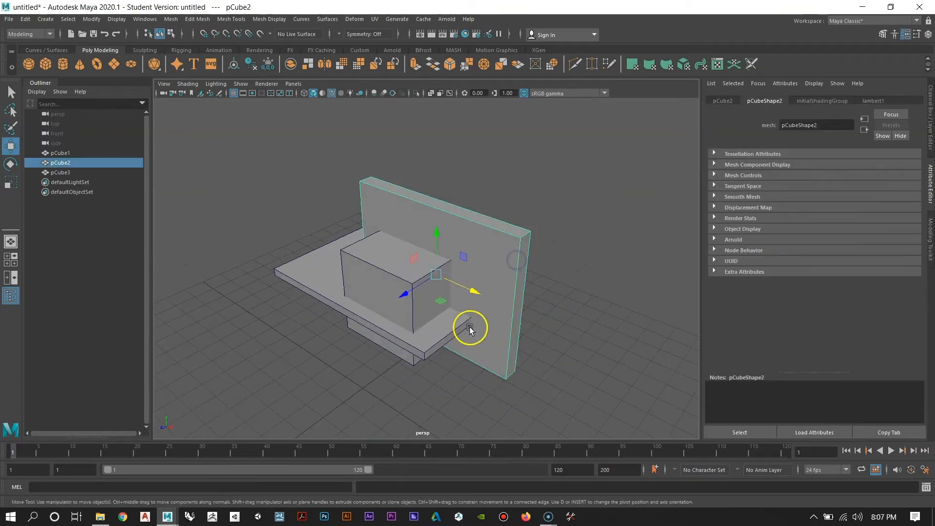
alt+drag(470, 329, 443, 329)
key(r)
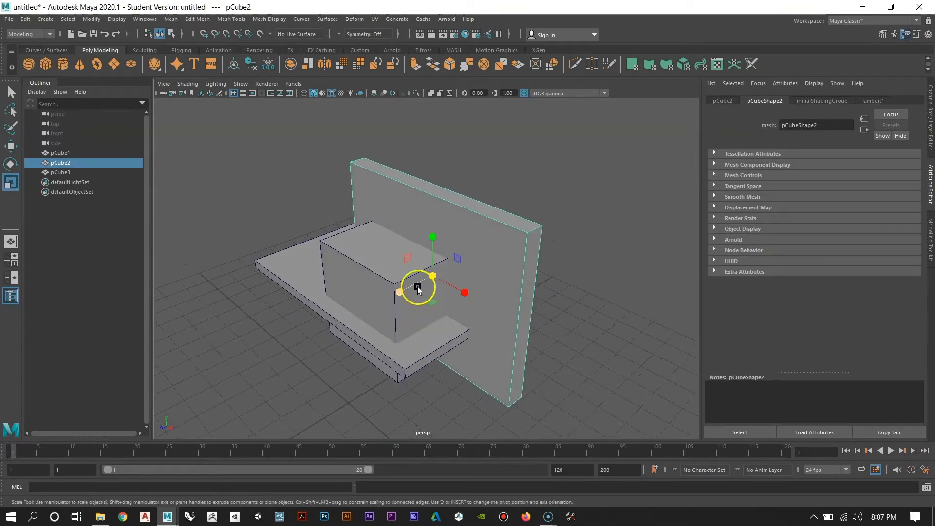
drag(419, 290, 472, 293)
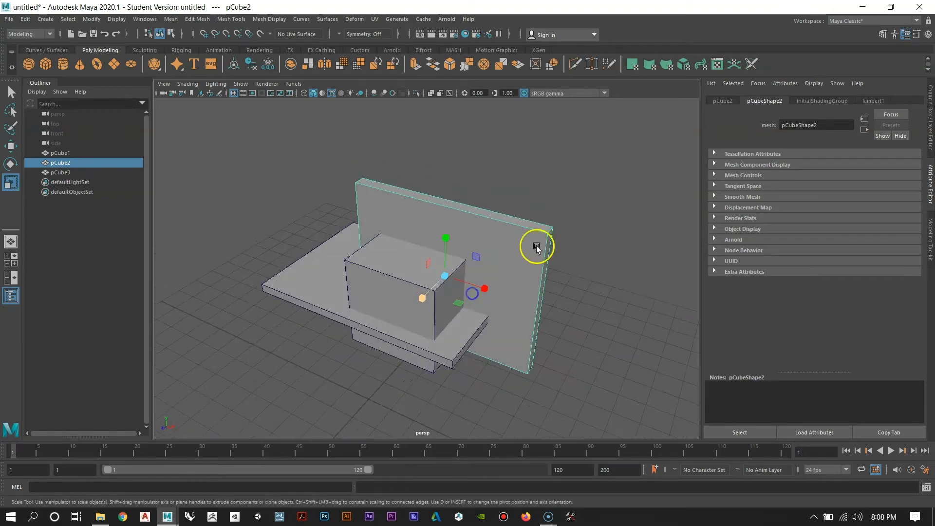
alt+drag(548, 238, 487, 283)
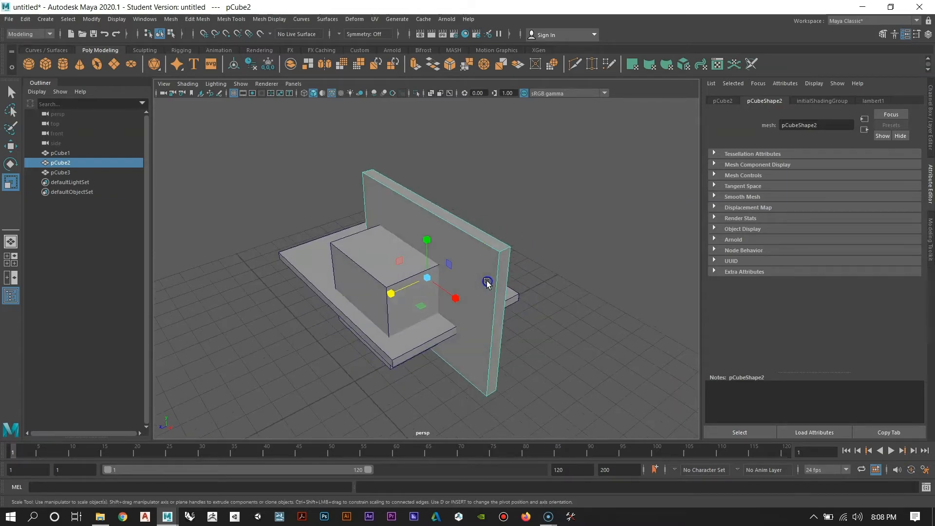
alt+drag(512, 254, 483, 312)
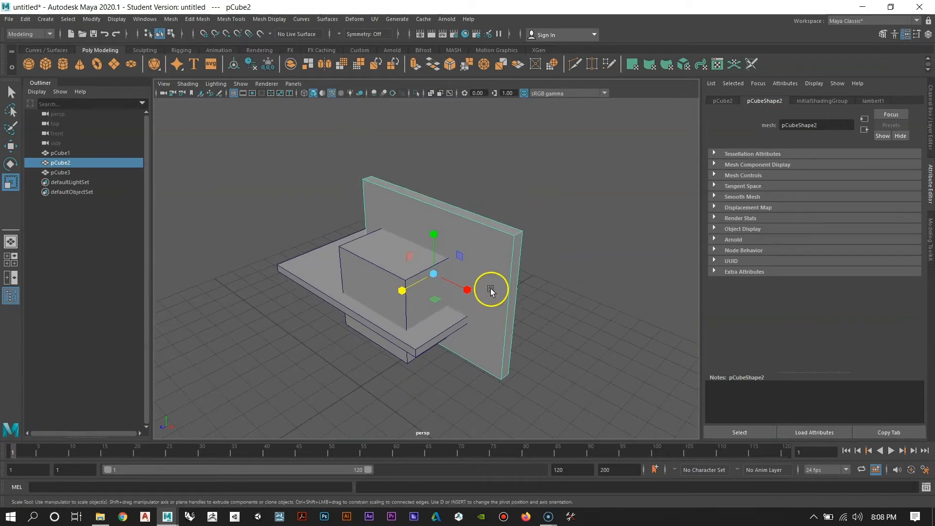
alt+drag(499, 256, 488, 234)
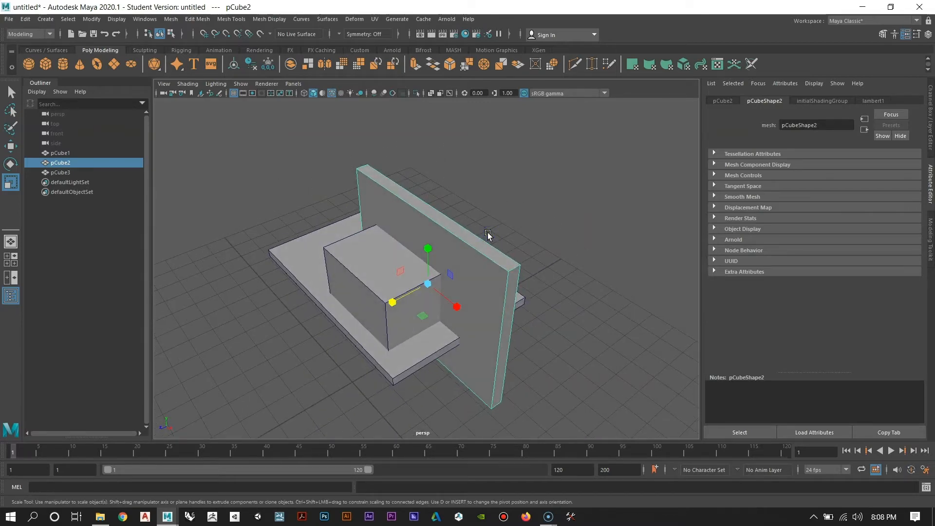
alt+drag(487, 232, 452, 294)
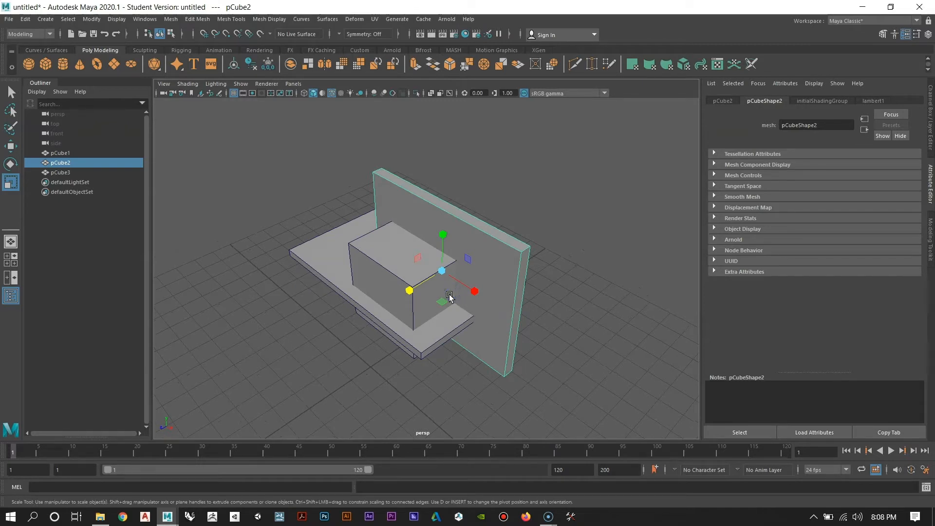
mouse_move(429, 262)
alt+mouse_down()
mouse_move(425, 240)
mouse_move(435, 247)
alt+mouse_up()
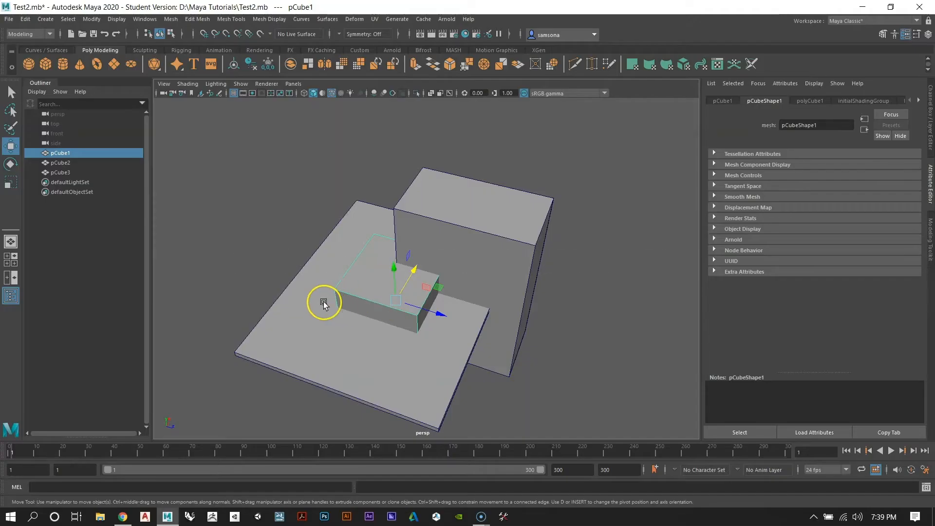
Step: Examine the proportions of the tall box, small box and flat slab from all around the composition
alt+drag(324, 303, 559, 292)
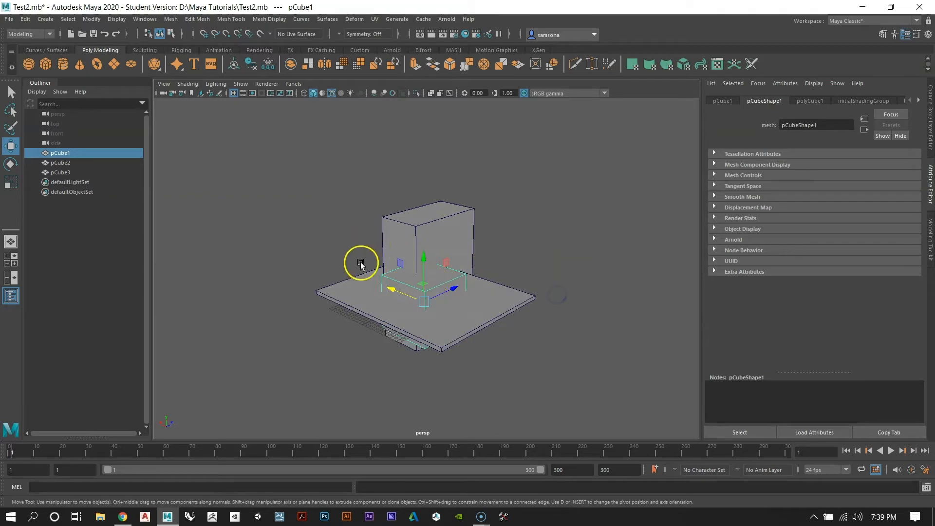
alt+drag(361, 264, 338, 281)
alt+right_drag(338, 281, 416, 304)
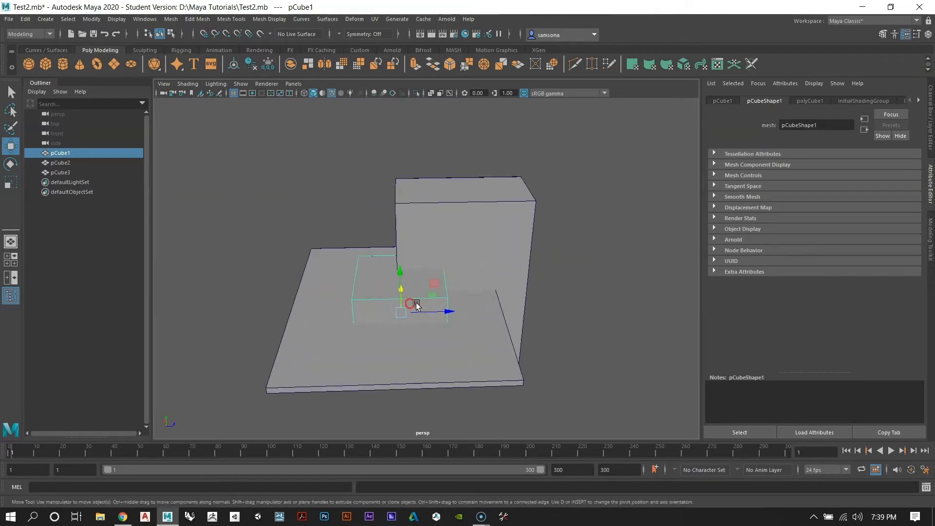
alt+drag(417, 305, 363, 303)
click(513, 257)
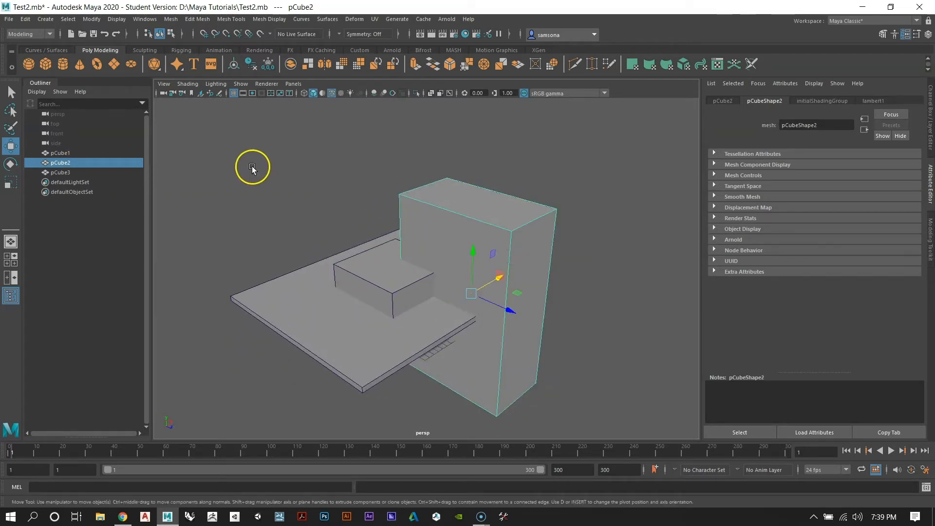
alt+drag(439, 292, 458, 297)
alt+drag(376, 264, 426, 317)
alt+middle_drag(426, 317, 427, 295)
mouse_move(428, 295)
alt+mouse_down()
mouse_move(474, 317)
mouse_move(382, 298)
mouse_move(390, 274)
mouse_move(439, 249)
mouse_move(514, 322)
mouse_move(591, 315)
mouse_move(463, 326)
mouse_move(417, 308)
alt+mouse_up()
click(556, 323)
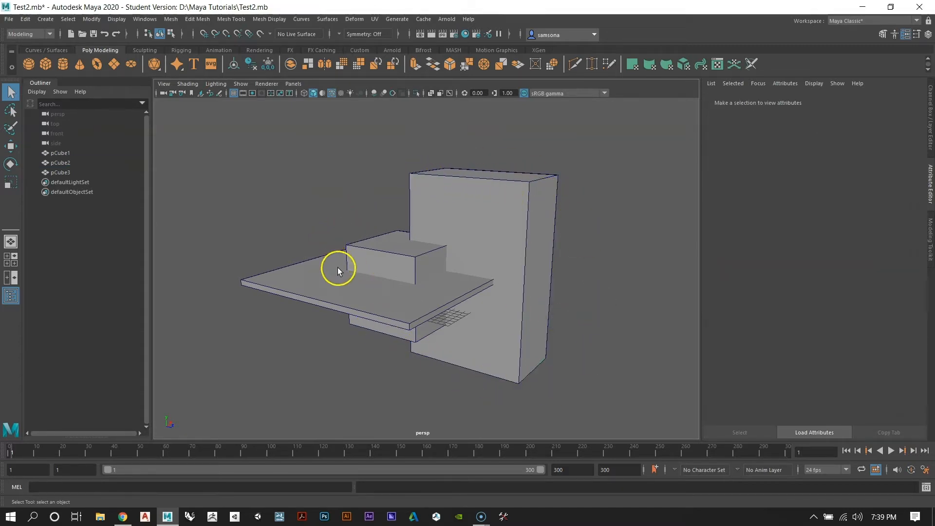
alt+drag(337, 267, 531, 288)
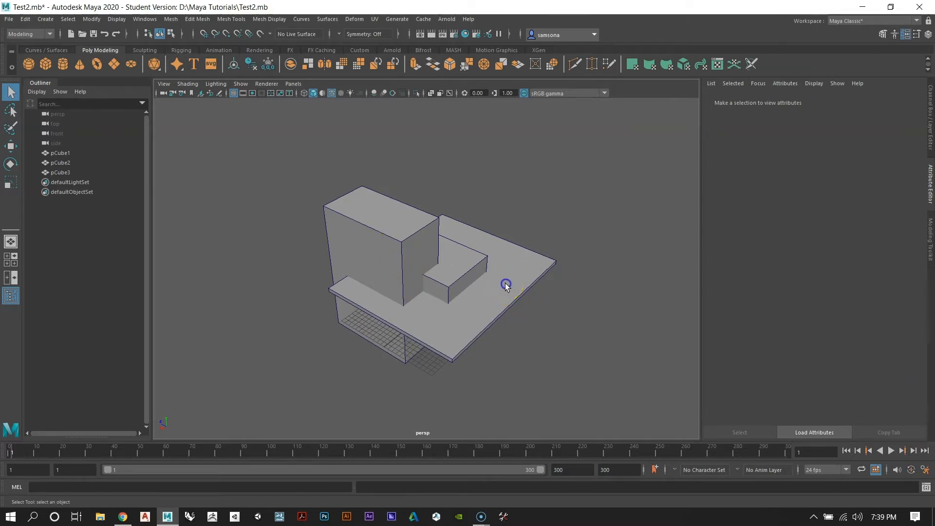
Step: Select the small box, tall box and flat slab in turn to compare them, ending on the small box
click(458, 272)
click(386, 239)
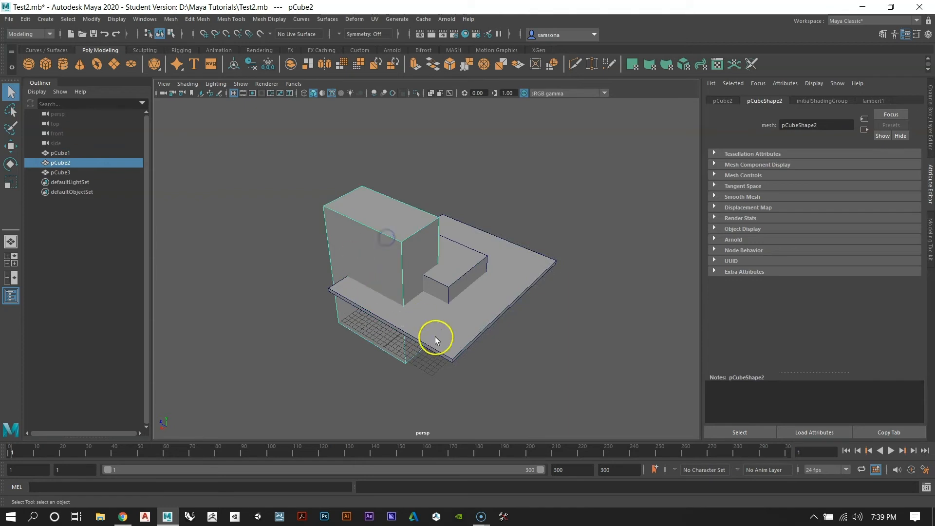
click(434, 339)
click(452, 276)
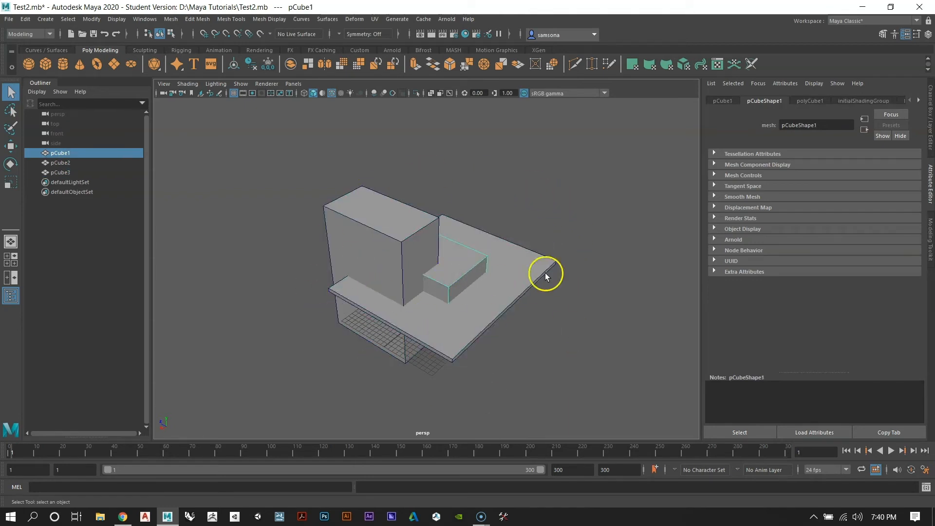
Step: Select the tall box and look over its component selection modes, including vertex, face and UV
alt+drag(475, 249, 405, 256)
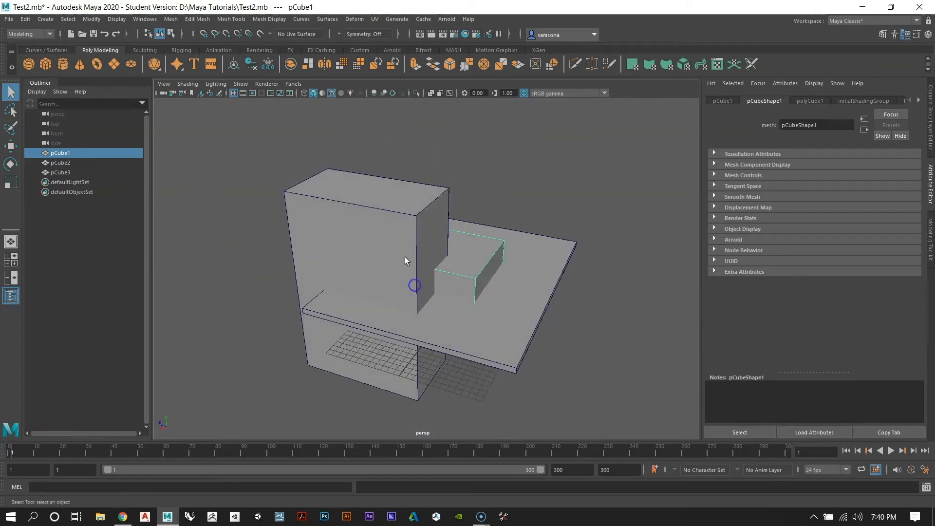
click(394, 243)
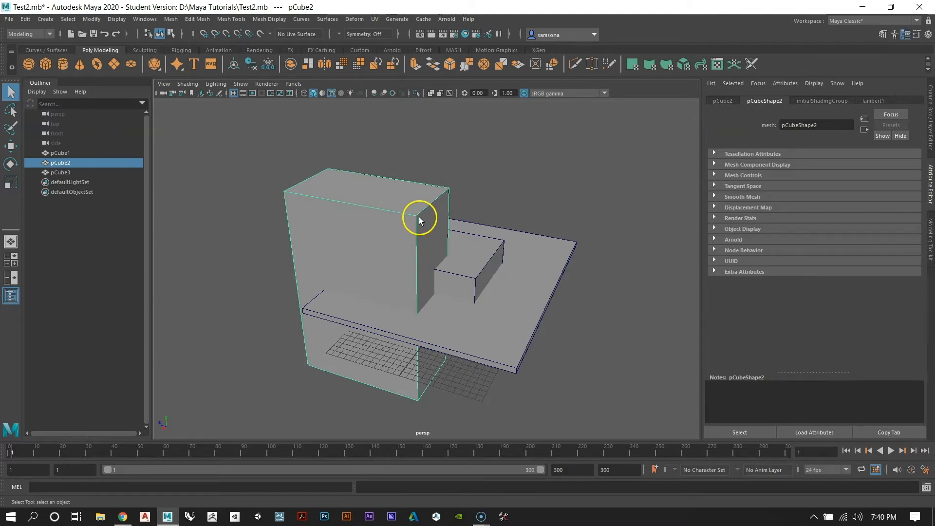
alt+drag(419, 217, 541, 287)
click(570, 192)
click(374, 227)
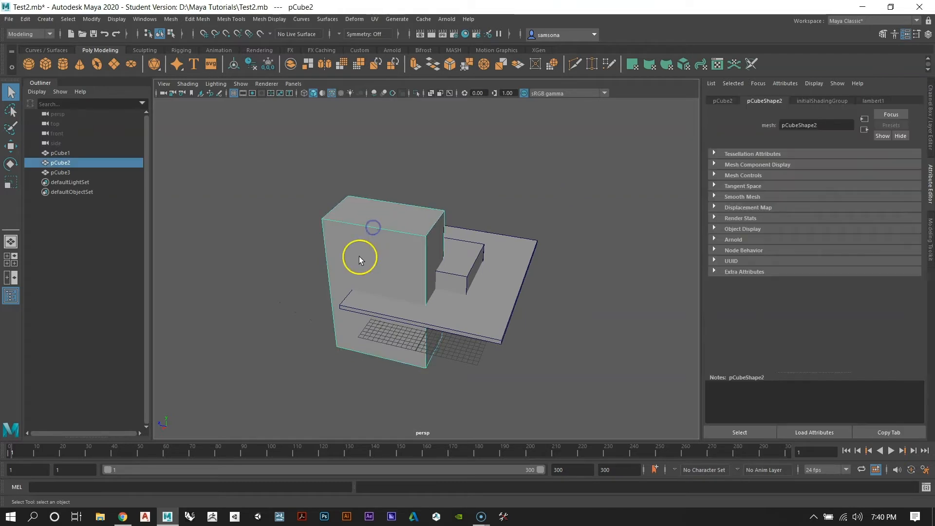
right_click(369, 222)
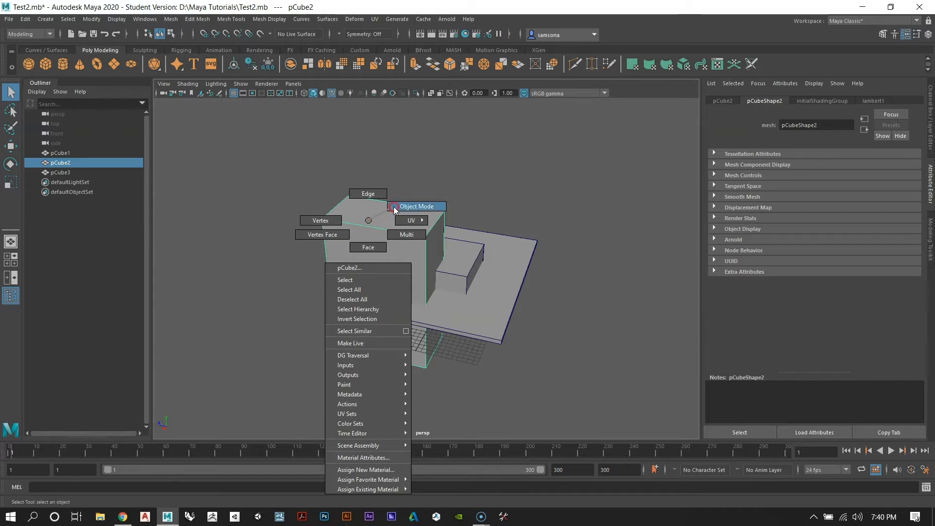
right_drag(377, 223, 333, 237)
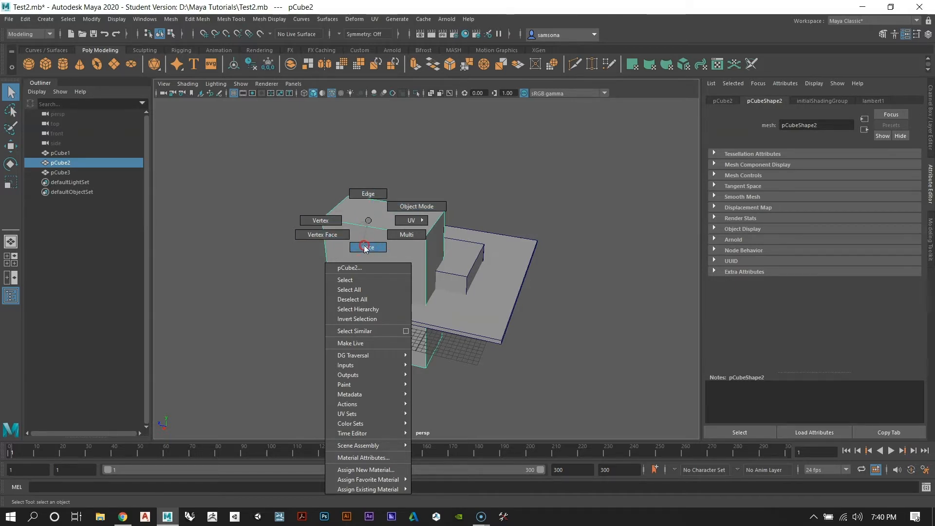
right_drag(385, 236, 400, 221)
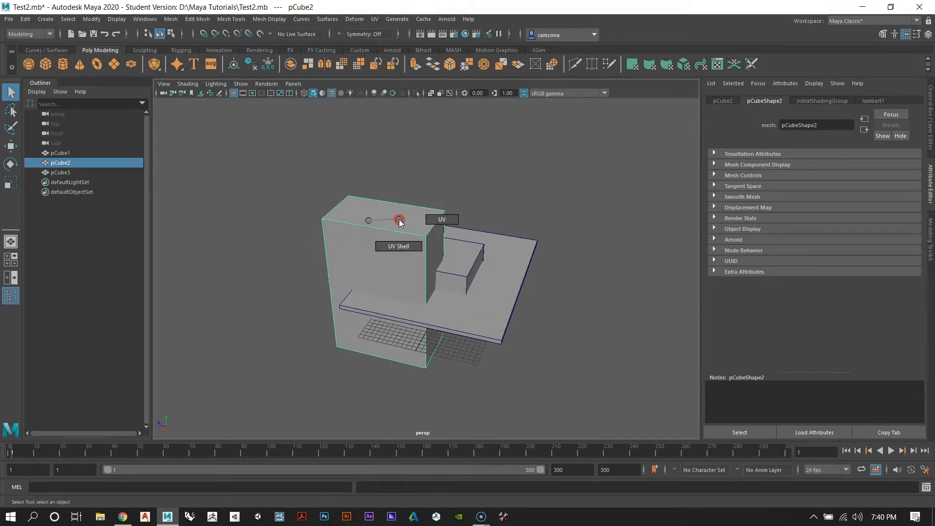
right_click(368, 221)
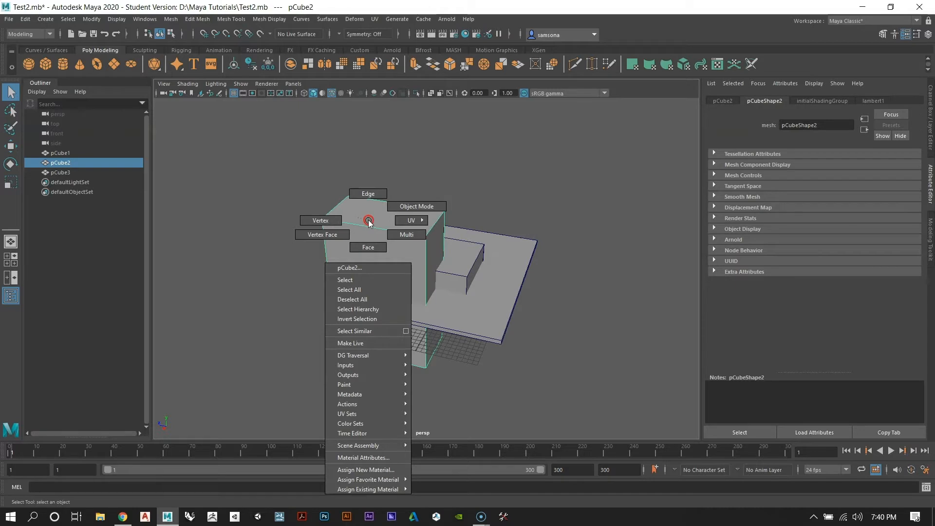
Step: Switch the tall box to edge mode and pull one of its long top edges outward so that side slants
click(369, 195)
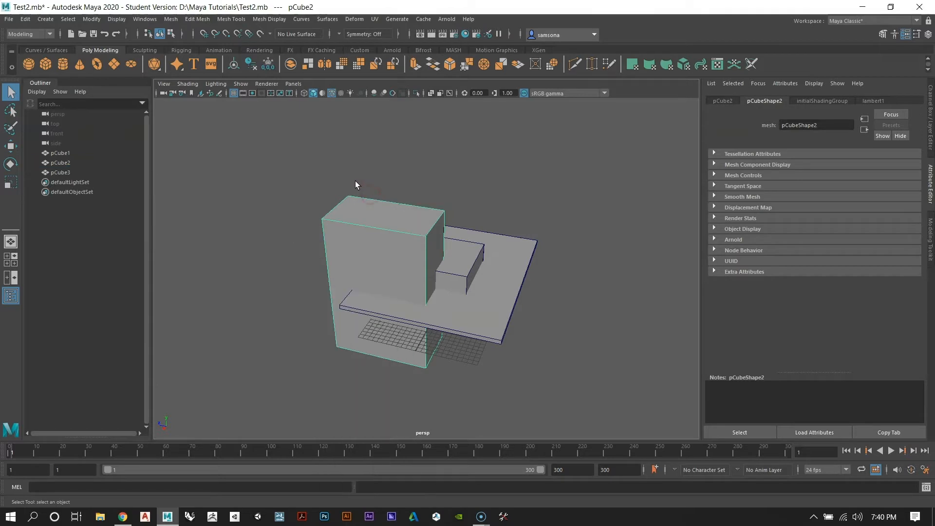
click(367, 227)
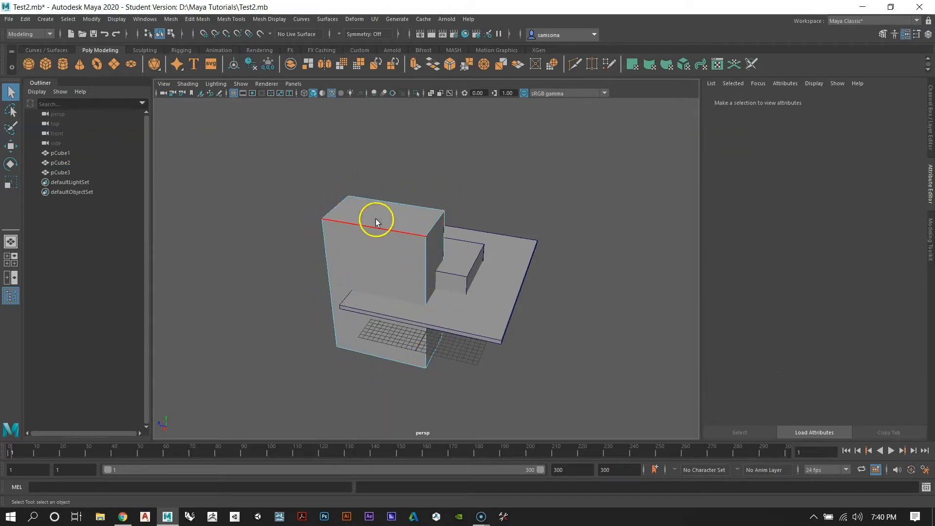
scroll(388, 266, up, 4)
alt+drag(389, 271, 348, 264)
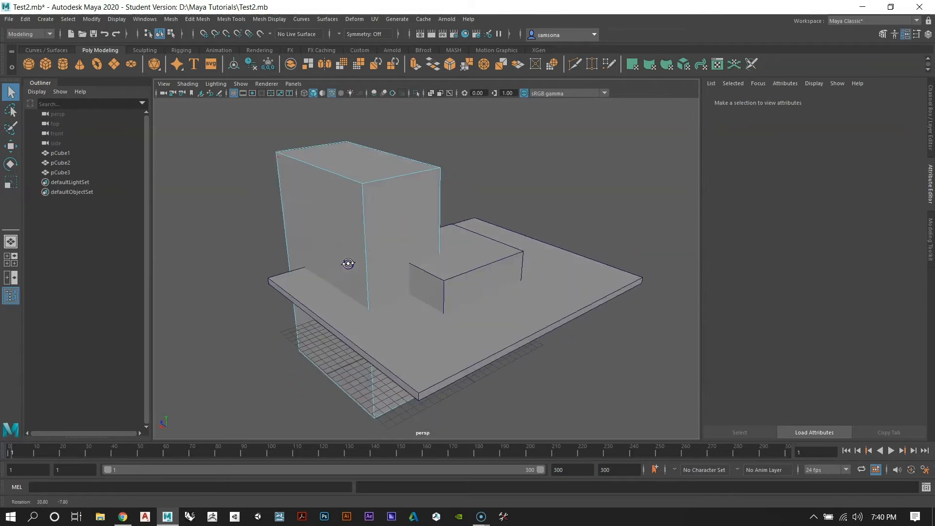
click(327, 174)
alt+drag(311, 240, 367, 209)
key(w)
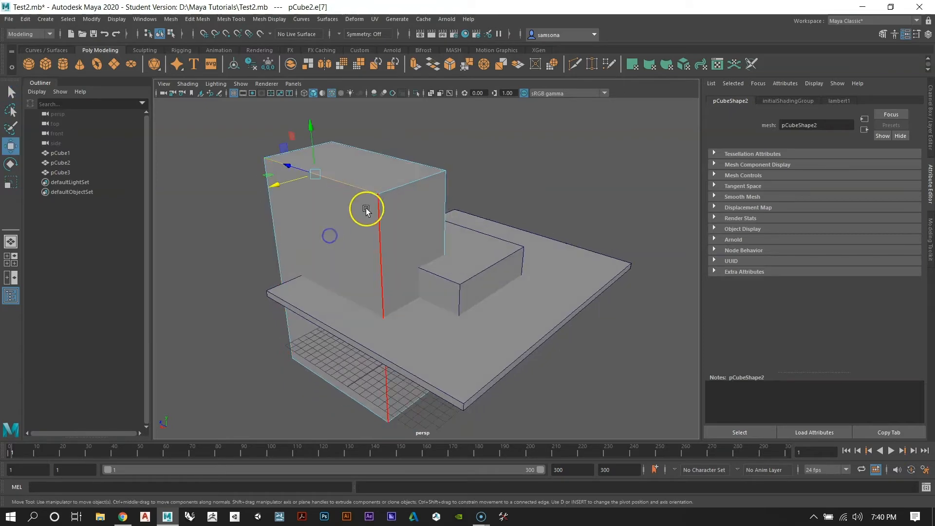
alt+middle_drag(306, 201, 431, 264)
alt+drag(430, 264, 397, 265)
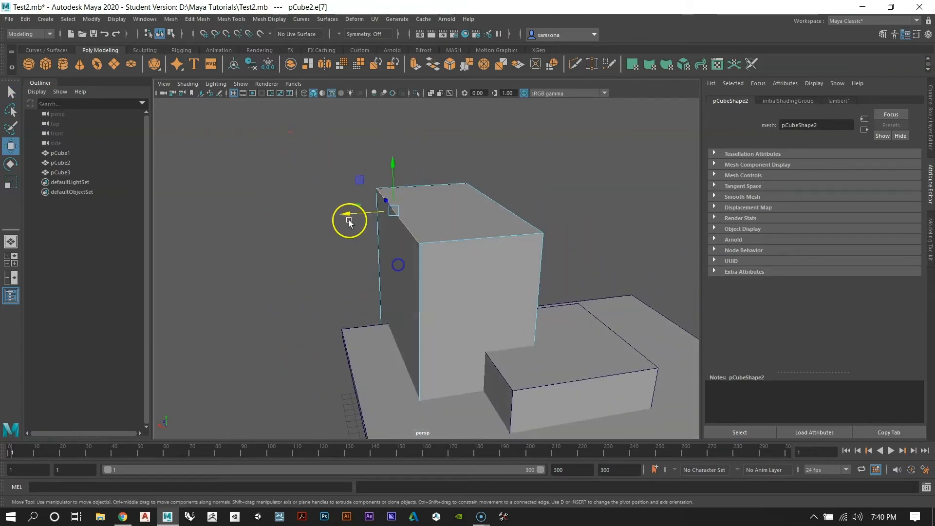
drag(350, 215, 203, 225)
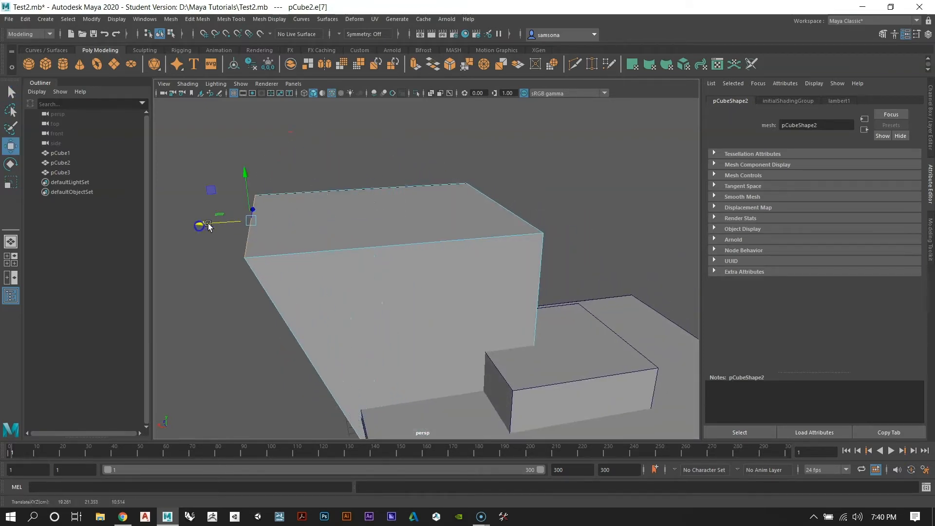
Step: Raise another top edge of the tall box and shift a long top edge sideways along X
scroll(269, 232, down, 5)
alt+drag(268, 233, 410, 241)
click(417, 243)
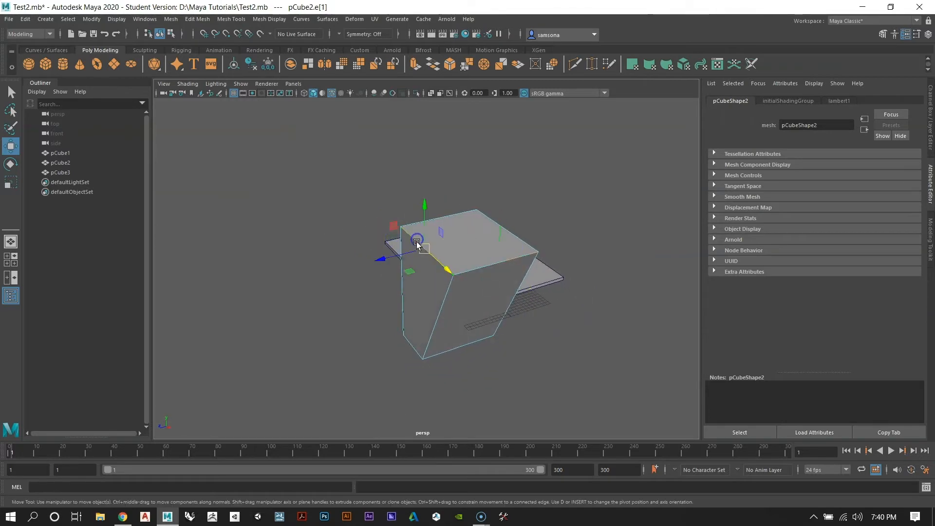
drag(425, 205, 417, 174)
alt+drag(460, 220, 385, 224)
click(470, 232)
alt+drag(429, 278, 565, 276)
Step: Switch the tall box to vertex mode and select its upper corners for reshaping
right_click(463, 241)
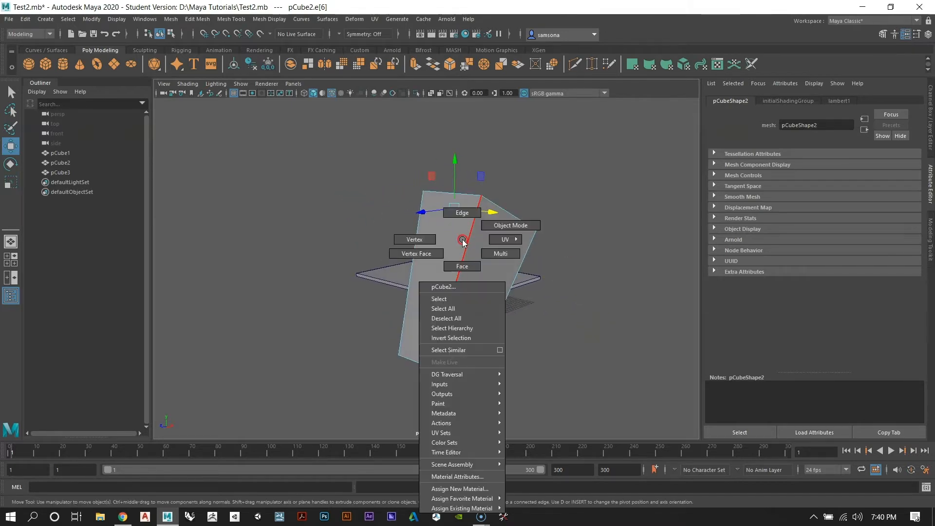
click(422, 240)
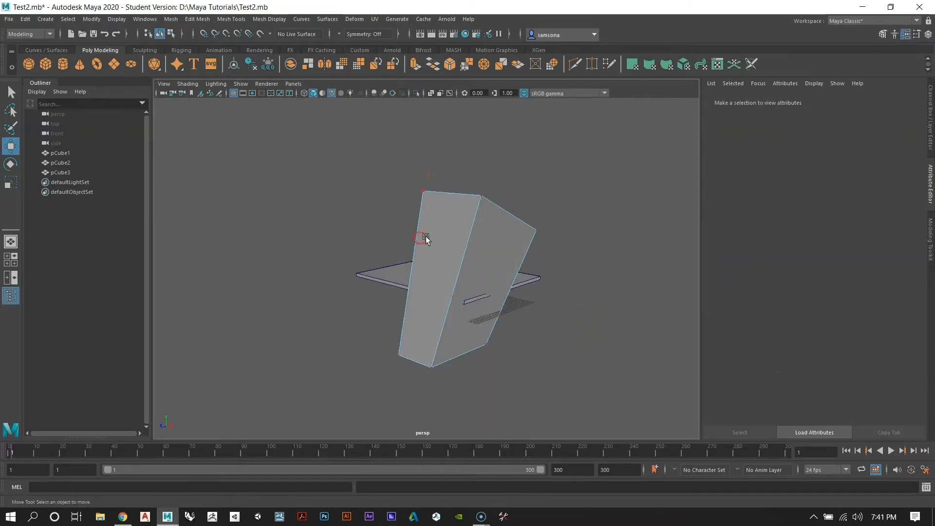
click(481, 197)
alt+drag(525, 257, 385, 229)
alt+right_drag(385, 230, 529, 319)
alt+middle_drag(525, 292, 201, 329)
click(376, 191)
Step: Pull a top corner vertex of the tall box down about 23 units along Y
alt+right_drag(518, 267, 409, 249)
alt+drag(410, 250, 480, 247)
alt+right_drag(480, 248, 451, 244)
mouse_move(451, 244)
alt+mouse_down()
mouse_move(464, 242)
mouse_move(443, 244)
alt+mouse_up()
click(455, 256)
drag(489, 131, 406, 384)
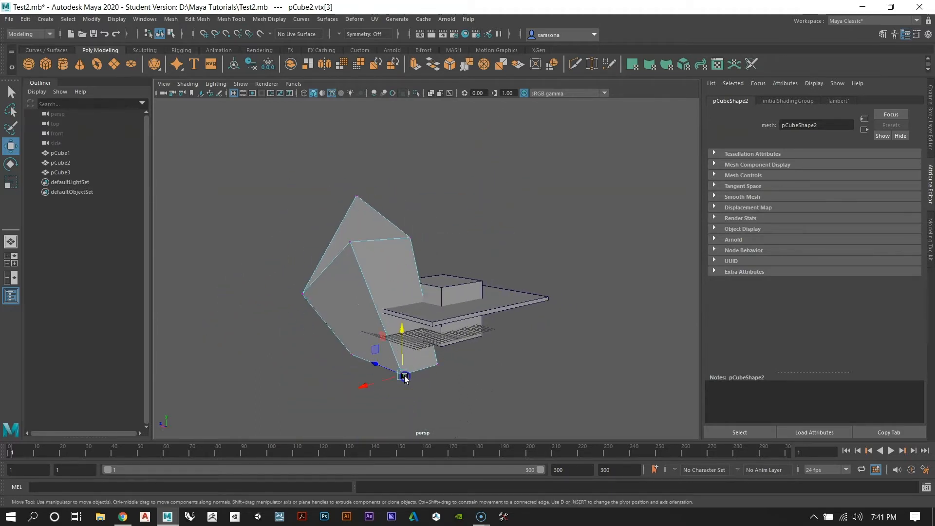
drag(402, 329, 403, 286)
Step: Switch the tall box to face mode and move its outer end face along Z by about 7 units
alt+drag(330, 288, 403, 274)
right_drag(403, 275, 405, 285)
click(356, 294)
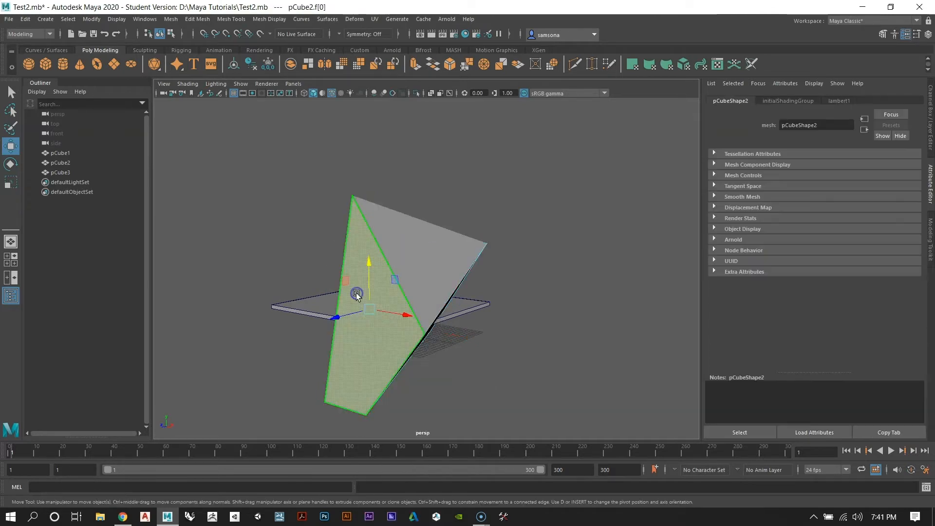
alt+drag(405, 343, 360, 358)
right_drag(356, 271, 359, 275)
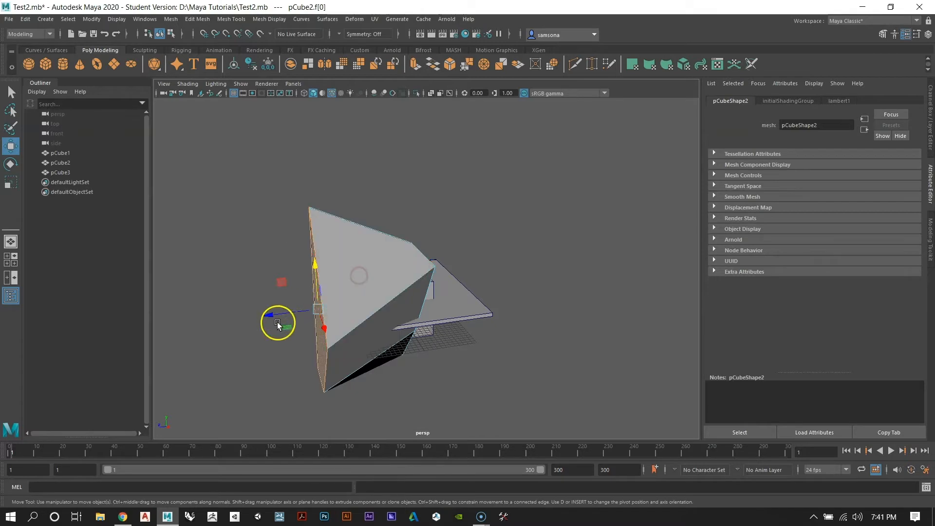
alt+drag(278, 323, 487, 328)
Step: Move the broad side face of the distorted tall box, and select its outer end face again
click(499, 255)
alt+drag(499, 256, 338, 344)
alt+drag(503, 342, 326, 317)
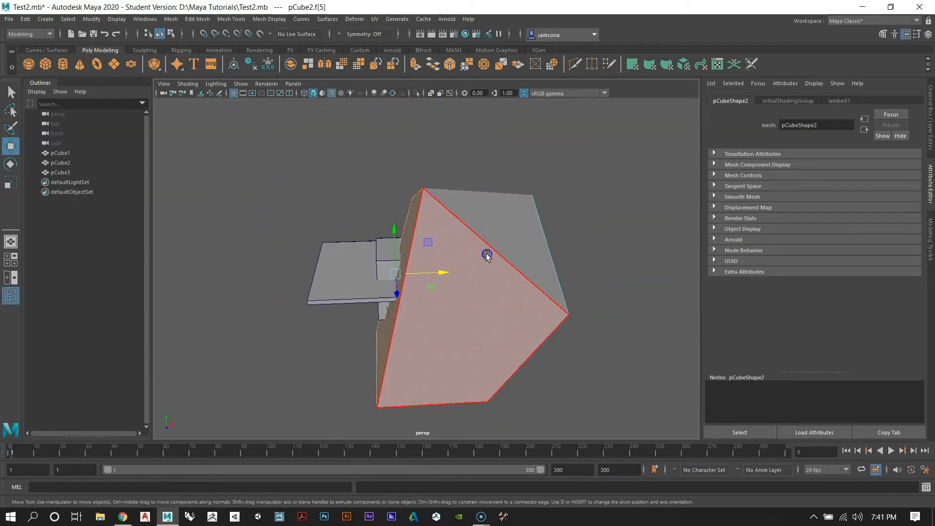
alt+drag(486, 253, 556, 267)
click(567, 269)
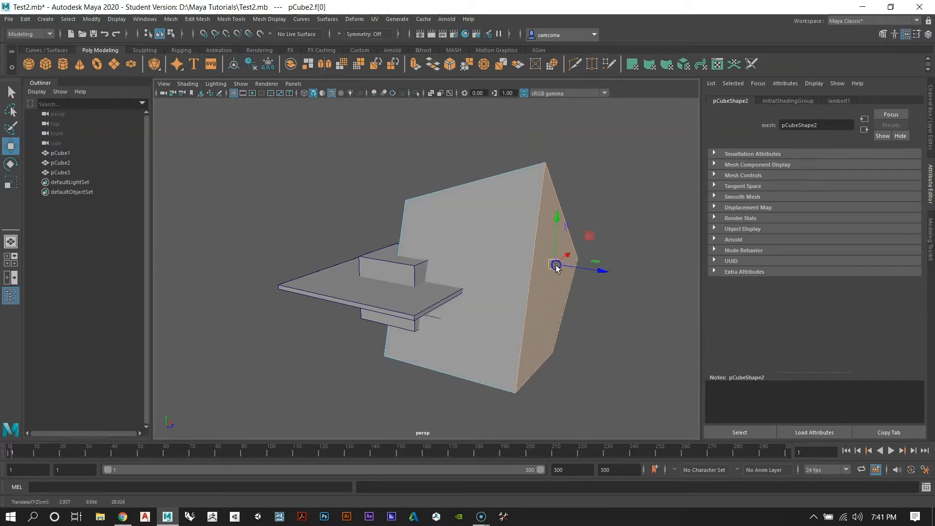
alt+drag(558, 318, 470, 309)
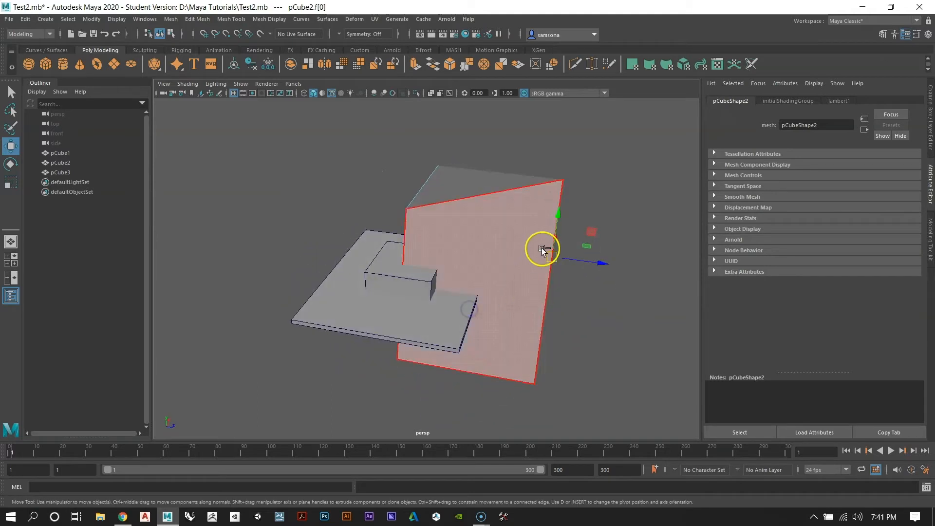
Step: Undo the face, vertex and edge moves made on the tall box
key(ctrl+z)
click(533, 228)
key(ctrl+z)
key(ctrl+z)
key(ctrl+z)
key(ctrl+z)
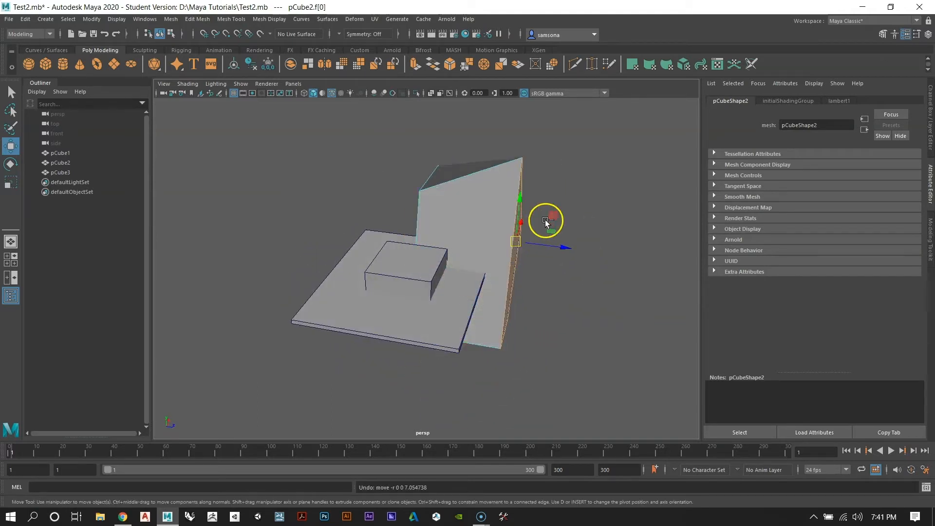
key(ctrl+z)
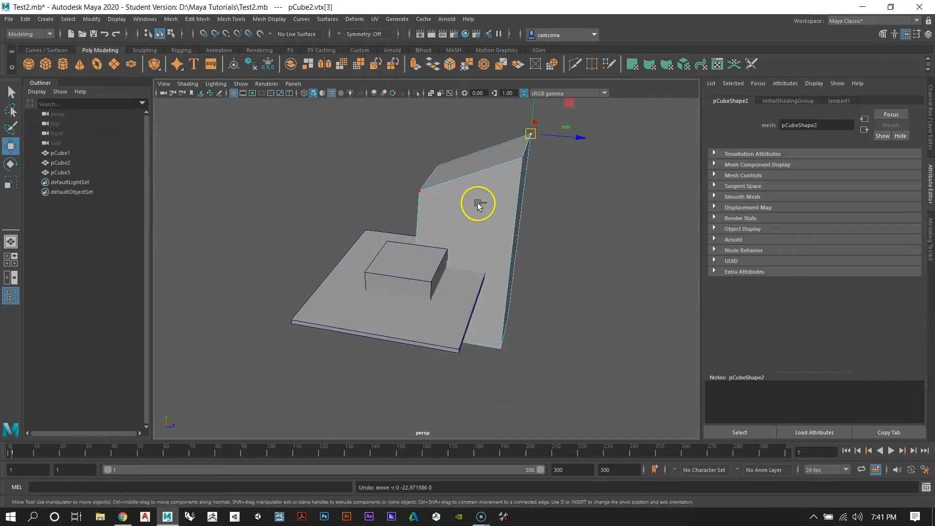
key(ctrl+z)
key(ctrl+z)
key(ctrl+z)
key(ctrl+z)
key(ctrl+z)
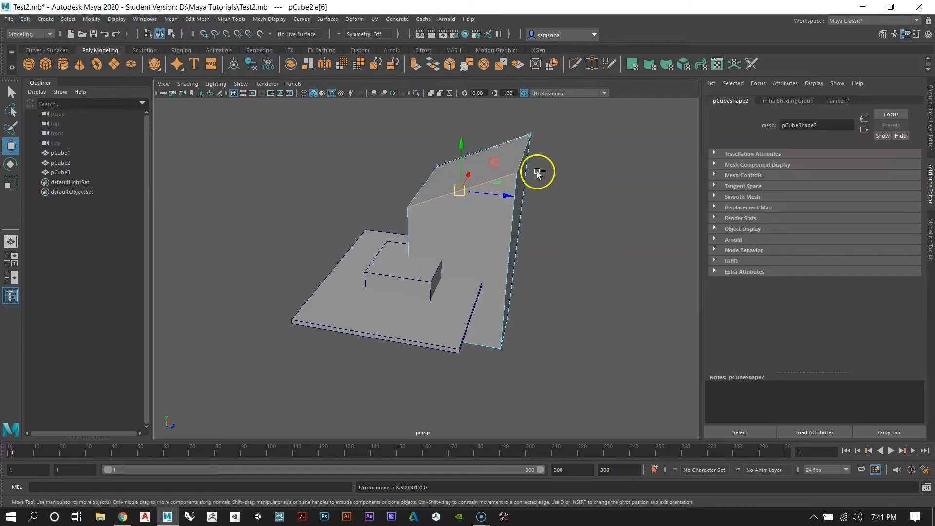
Step: Return the tall box to object mode and select it as a whole
click(534, 203)
alt+right_drag(534, 203, 534, 268)
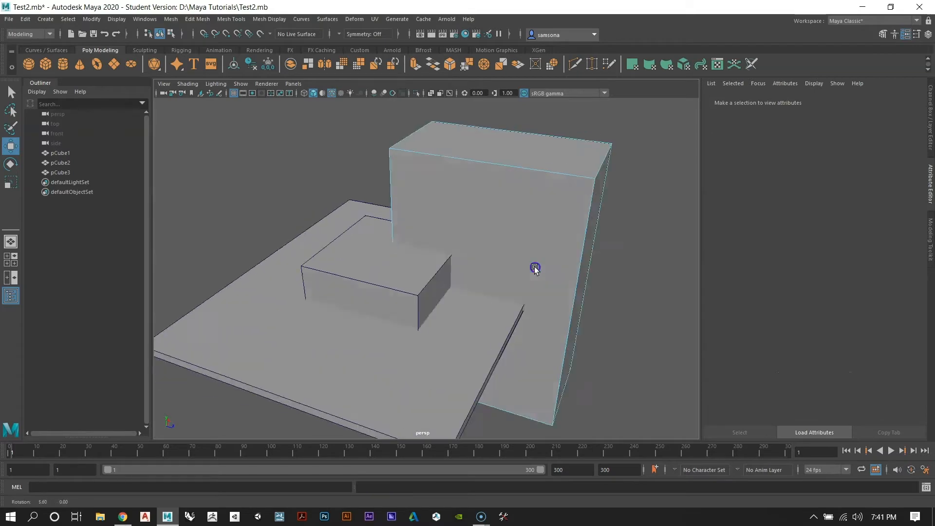
alt+drag(535, 267, 368, 184)
right_click(368, 185)
right_drag(368, 188, 409, 168)
click(412, 204)
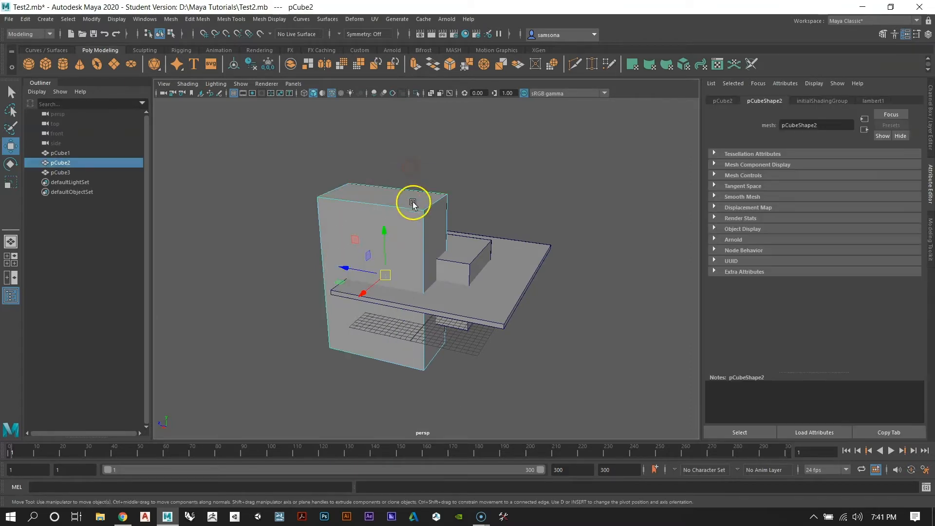
Step: Examine the composition from several angles, selecting the small box and the tall box to compare how the volumes intersect
alt+drag(446, 149, 572, 282)
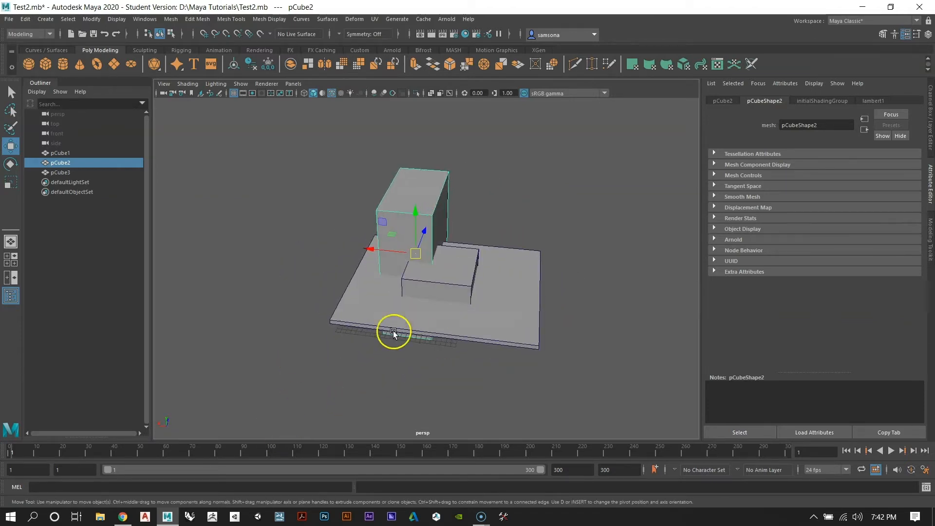
alt+drag(394, 332, 496, 286)
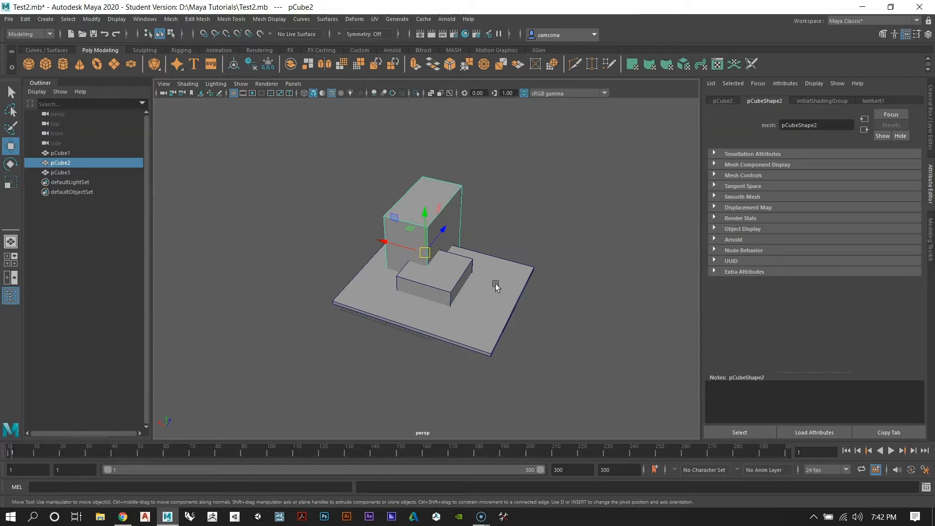
alt+right_drag(454, 215, 516, 319)
alt+drag(443, 312, 408, 311)
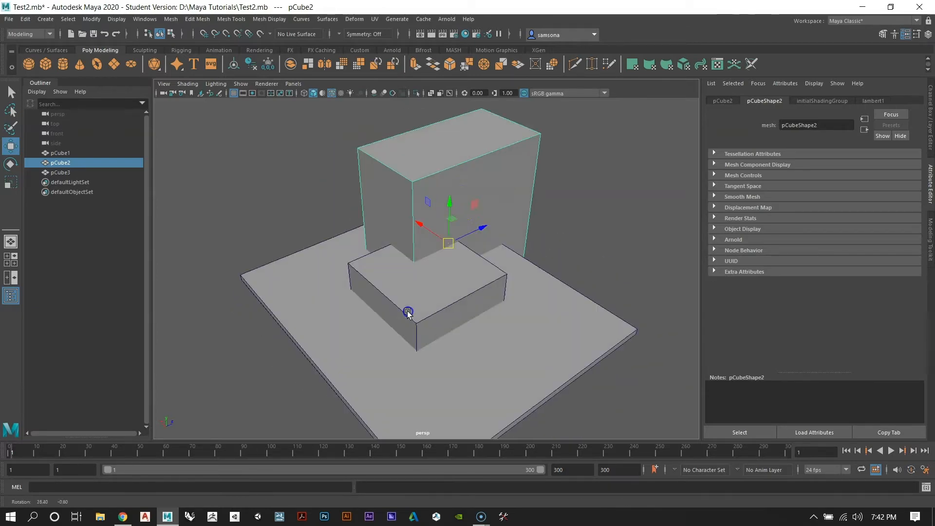
alt+drag(347, 276, 404, 299)
click(470, 264)
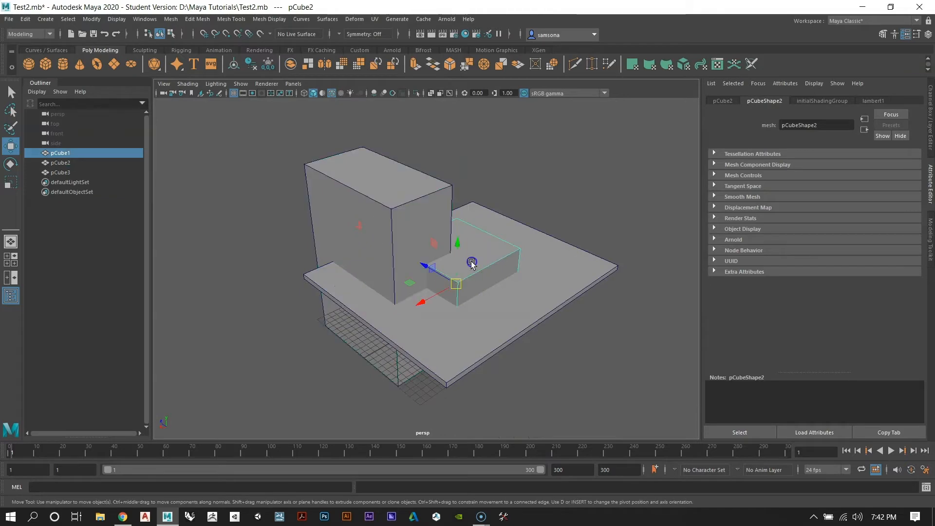
alt+drag(472, 263, 412, 336)
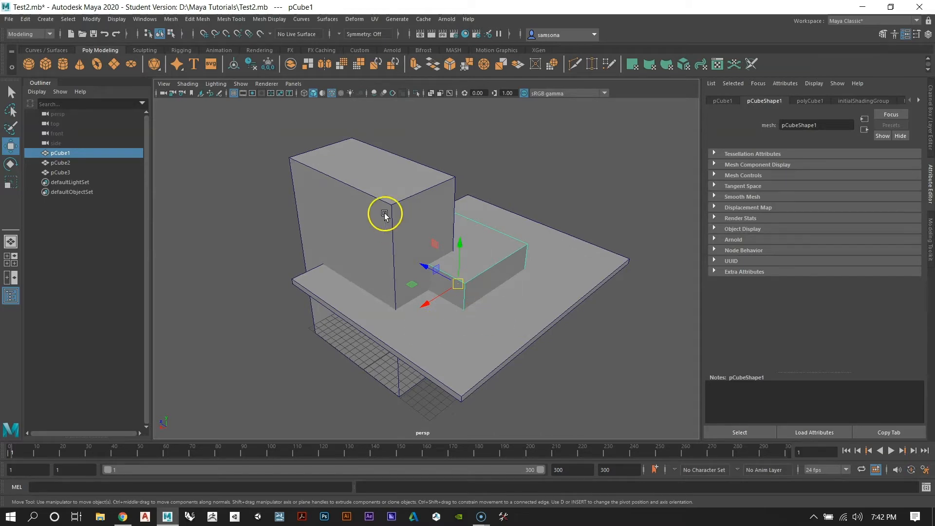
click(376, 200)
alt+drag(373, 193, 469, 295)
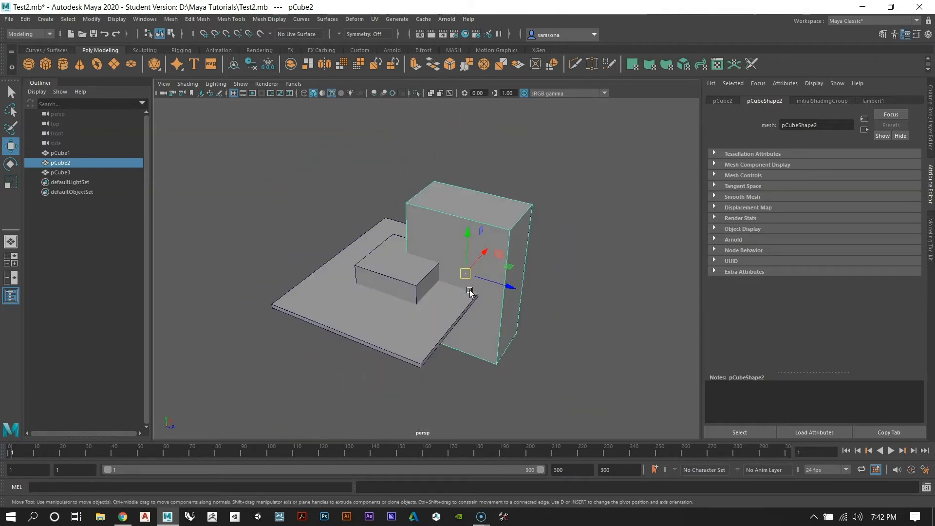
alt+right_drag(460, 264, 505, 335)
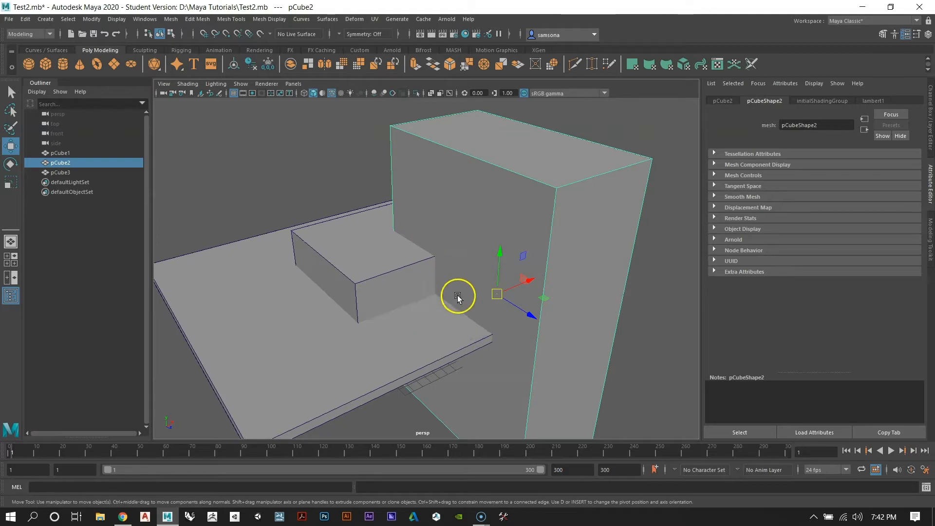
alt+drag(458, 298, 516, 331)
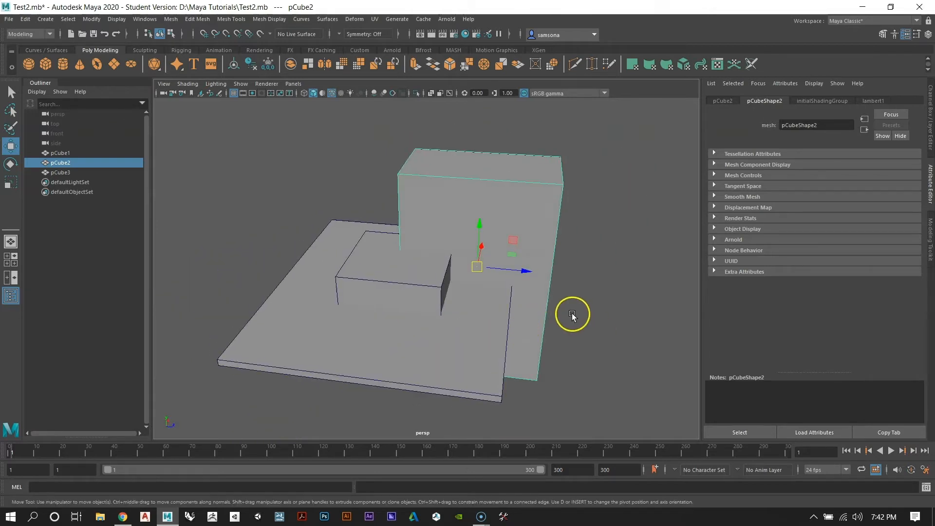
Step: Preview the tall box with smooth mesh display from several angles, and restore its hard-edged display
alt+drag(573, 314, 424, 217)
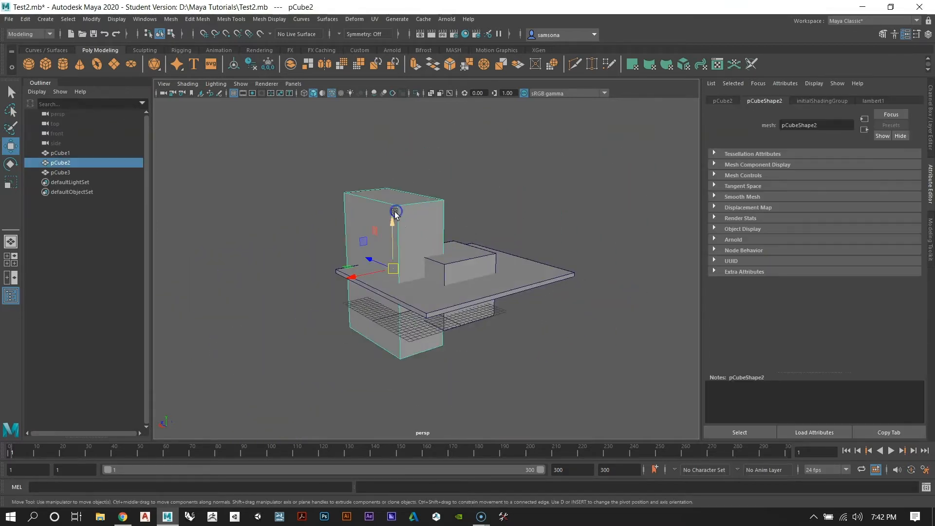
alt+middle_drag(392, 212, 452, 214)
scroll(451, 215, up, 2)
alt+drag(436, 243, 482, 288)
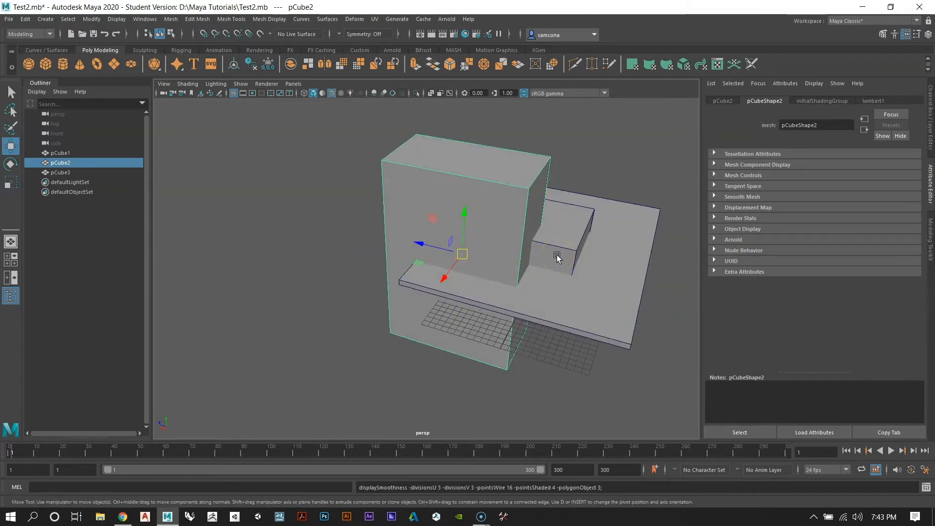
alt+drag(494, 226, 495, 286)
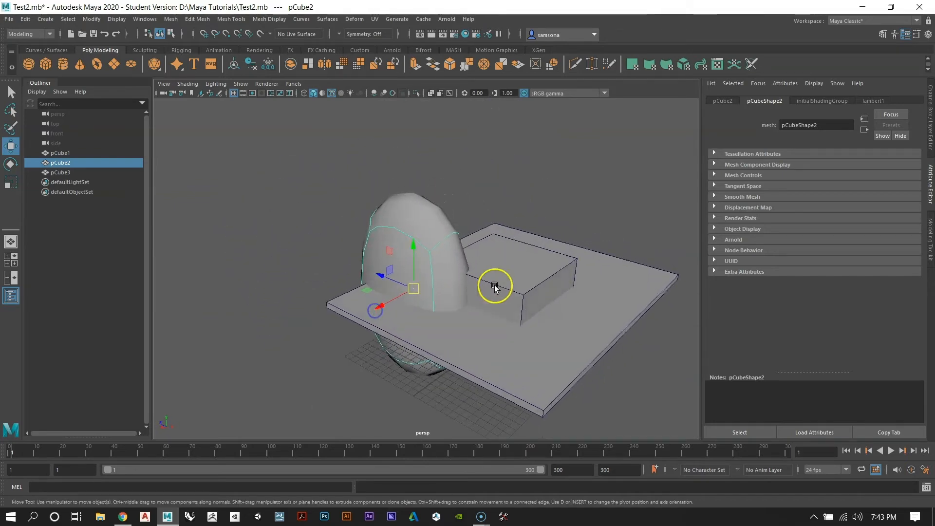
key(1)
Step: Switch the tall box repeatedly between smoothed and unsmoothed display to compare the rounded form with the plain box
alt+drag(453, 191, 528, 251)
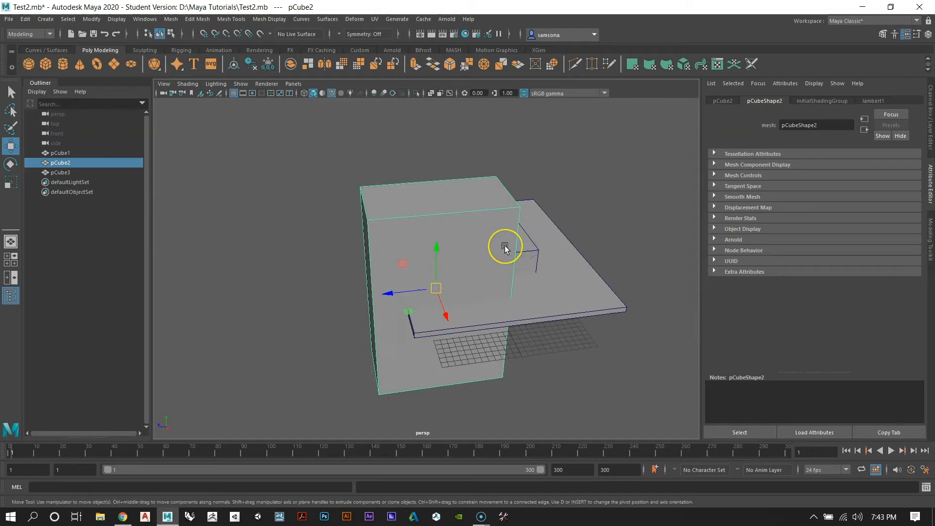
key(3)
key(1)
key(3)
key(1)
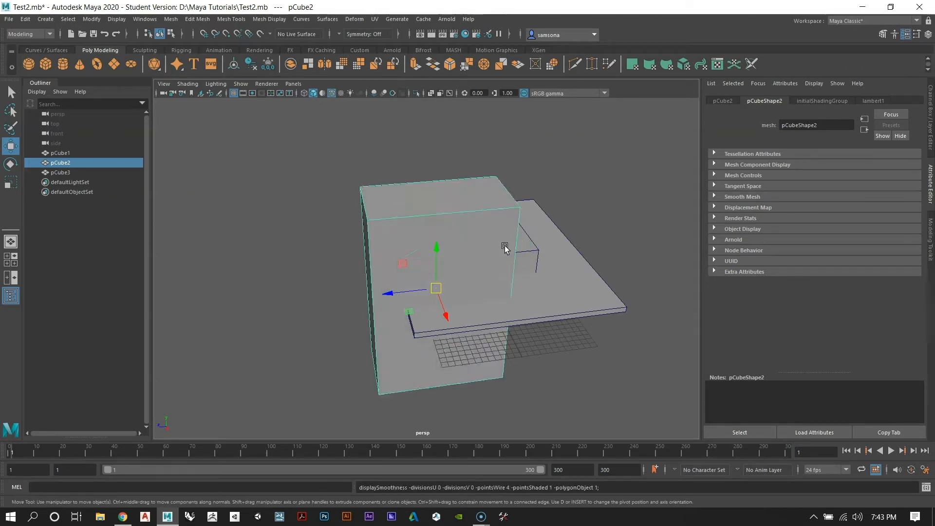
key(3)
key(1)
key(3)
key(1)
key(3)
key(1)
key(3)
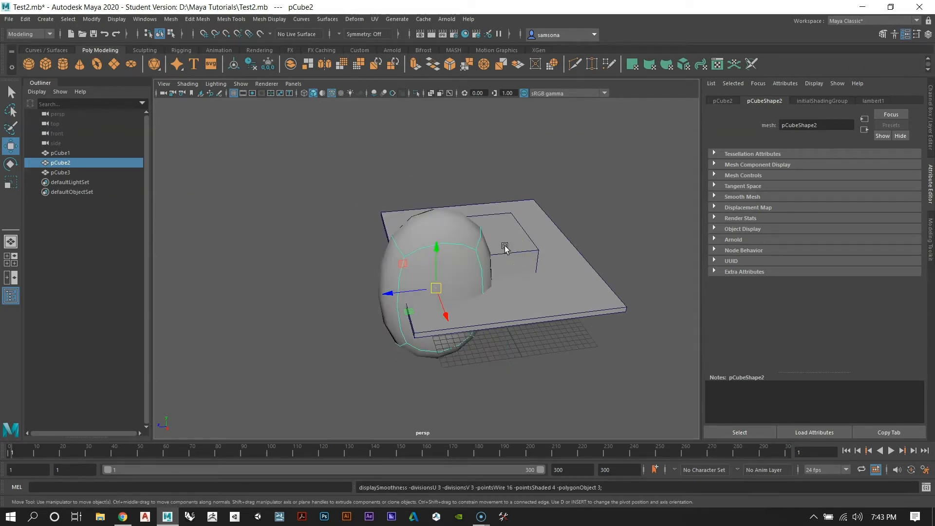
key(1)
key(3)
key(1)
key(3)
key(1)
key(3)
key(1)
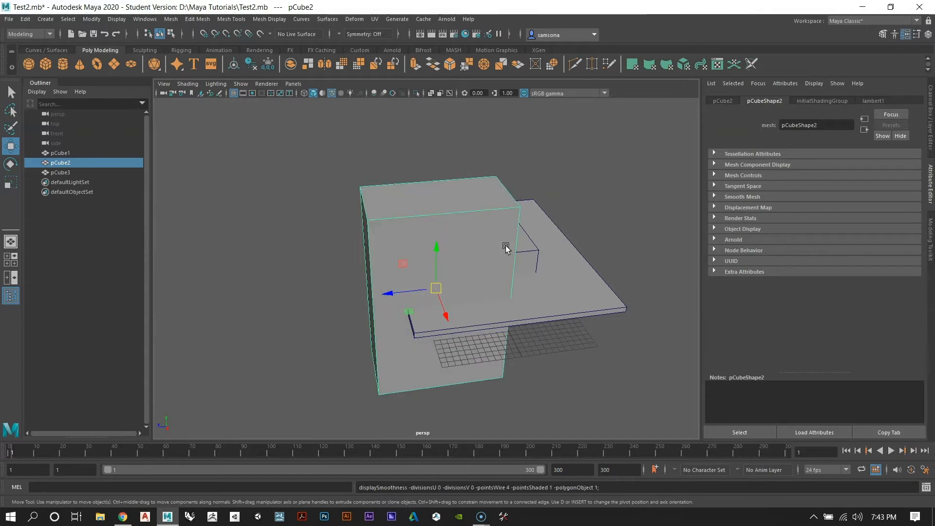
Step: Preview the smoothed tall box again beside the small box, and examine the hard-edged composition from other angles
alt+drag(448, 205, 389, 299)
key(3)
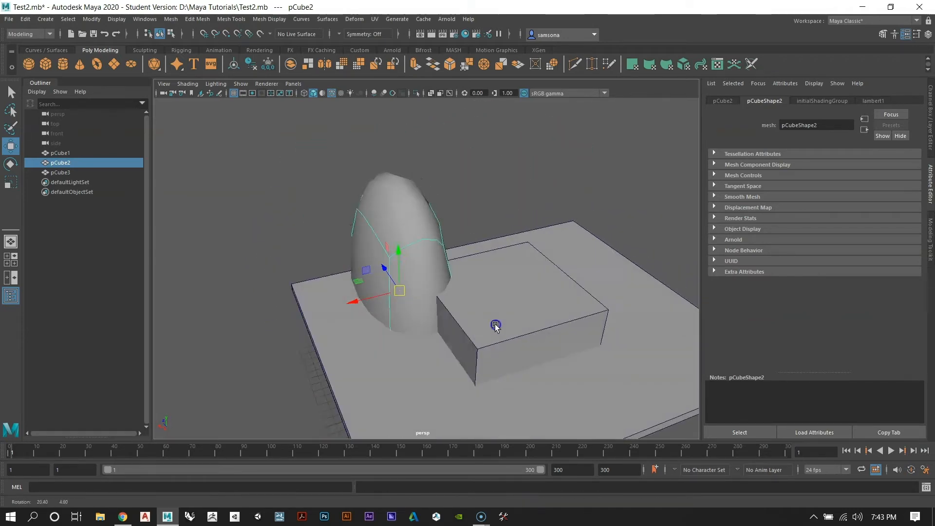
key(1)
alt+drag(495, 327, 546, 343)
alt+right_drag(462, 310, 416, 206)
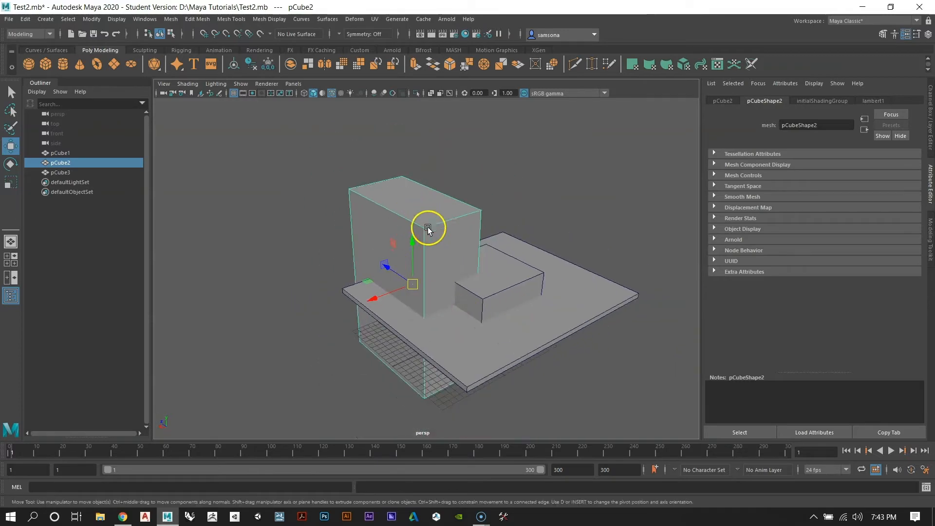
alt+drag(421, 233, 477, 307)
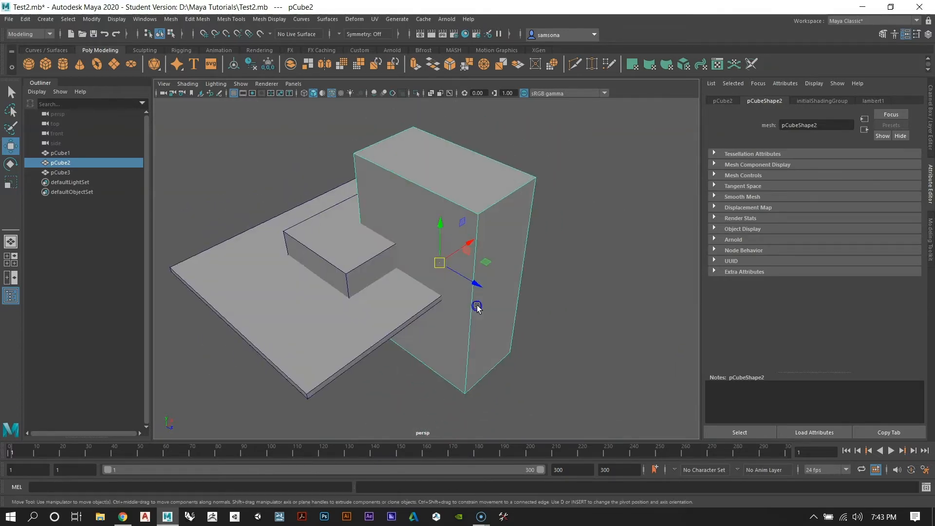
Step: Smooth the tall box, move one of its upper corner vertices far outward, and compare the smoothed and unsmoothed shapes
key(3)
alt+drag(469, 213, 583, 295)
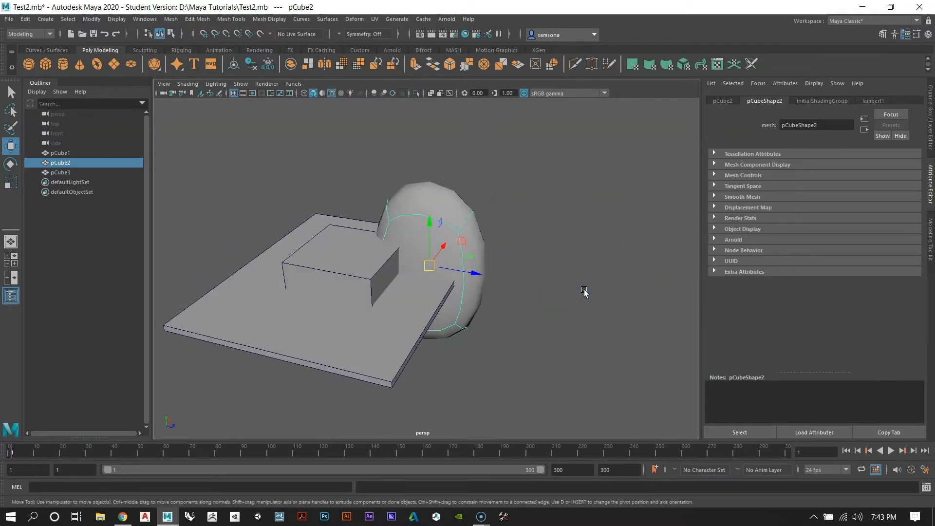
alt+drag(430, 171, 425, 206)
right_drag(425, 206, 375, 208)
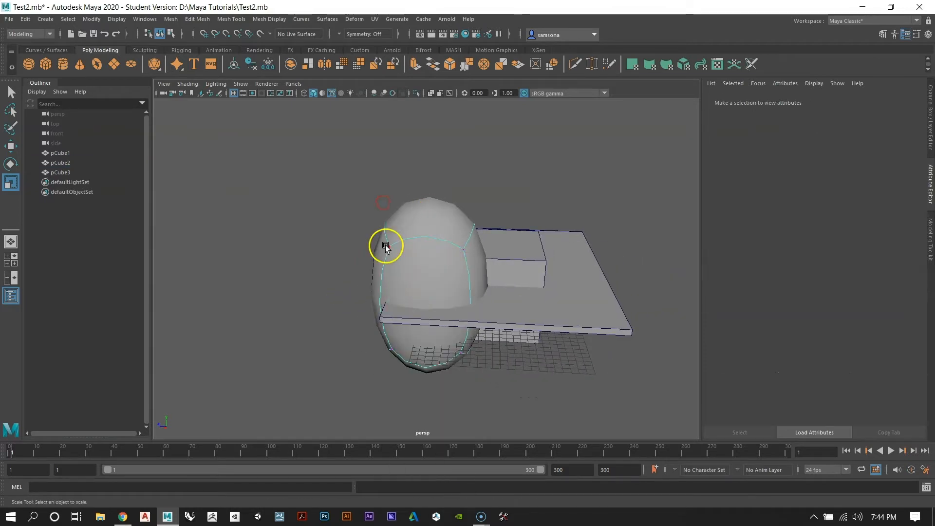
click(384, 245)
alt+drag(443, 284, 407, 288)
key(w)
drag(314, 195, 180, 122)
alt+drag(337, 209, 374, 229)
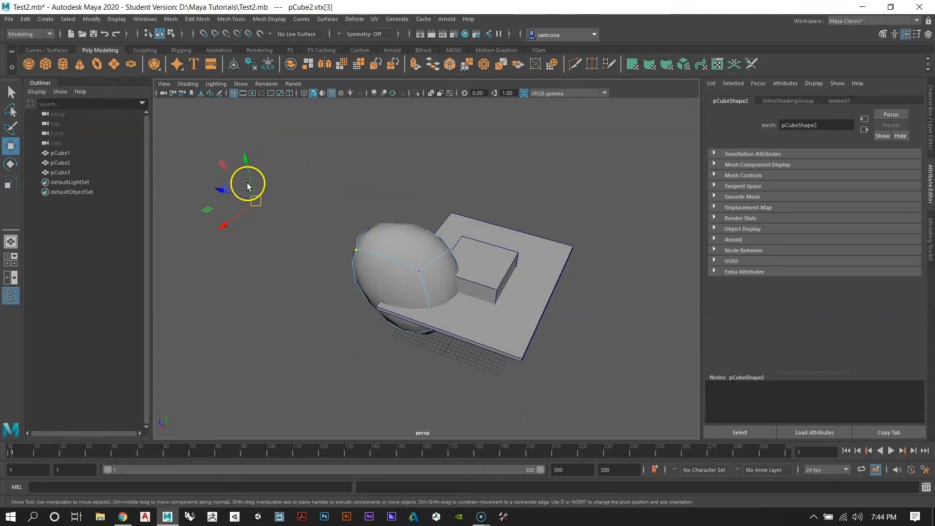
key(1)
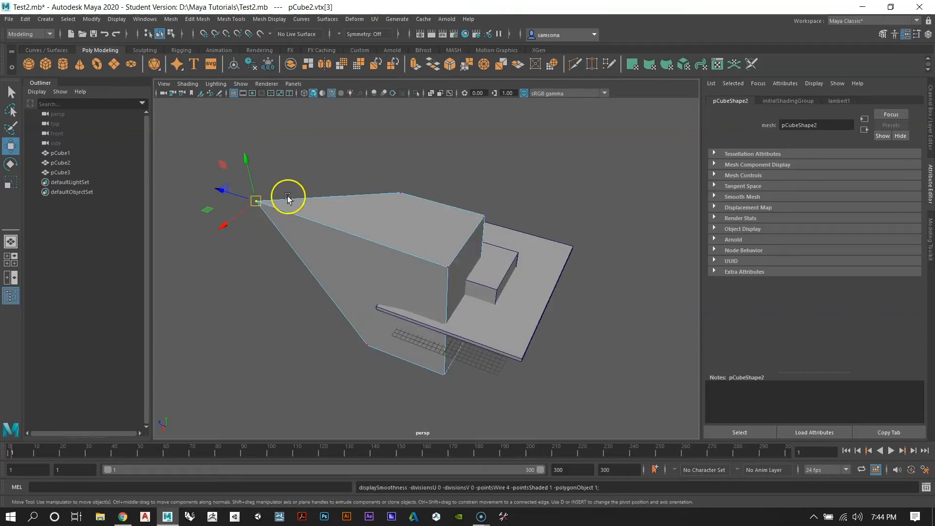
key(3)
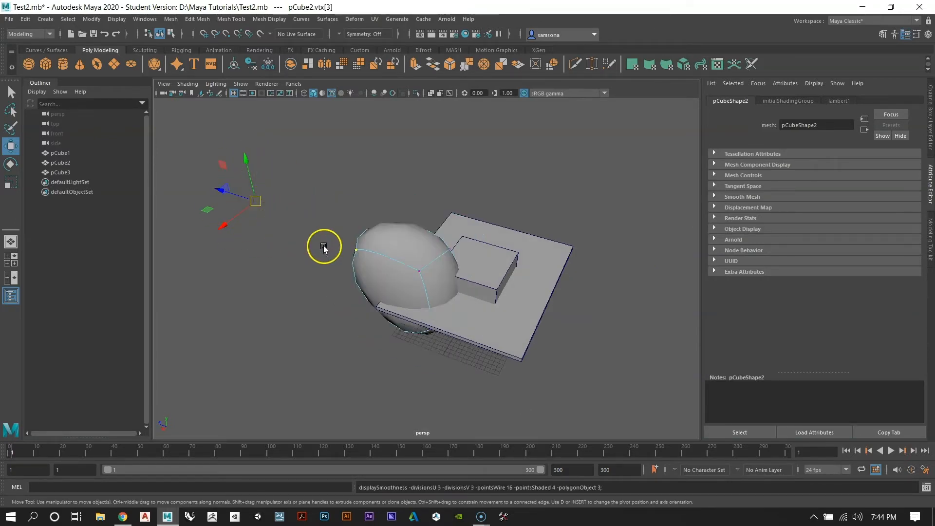
Step: Pull another upper corner of the smoothed tall box outward in vertex mode to stretch the rounded form
alt+drag(335, 271, 312, 248)
drag(278, 170, 296, 192)
alt+drag(410, 252, 358, 220)
click(266, 238)
click(413, 249)
alt+drag(391, 286, 347, 352)
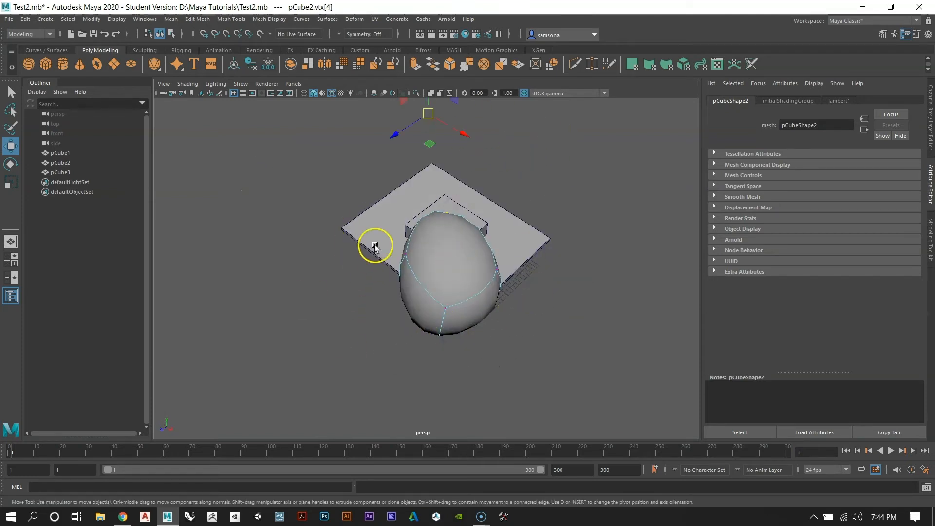
Step: Inspect the distorted tall box smoothed and unsmoothed, and return it to object mode
alt+drag(375, 247, 416, 324)
scroll(481, 392, up, 5)
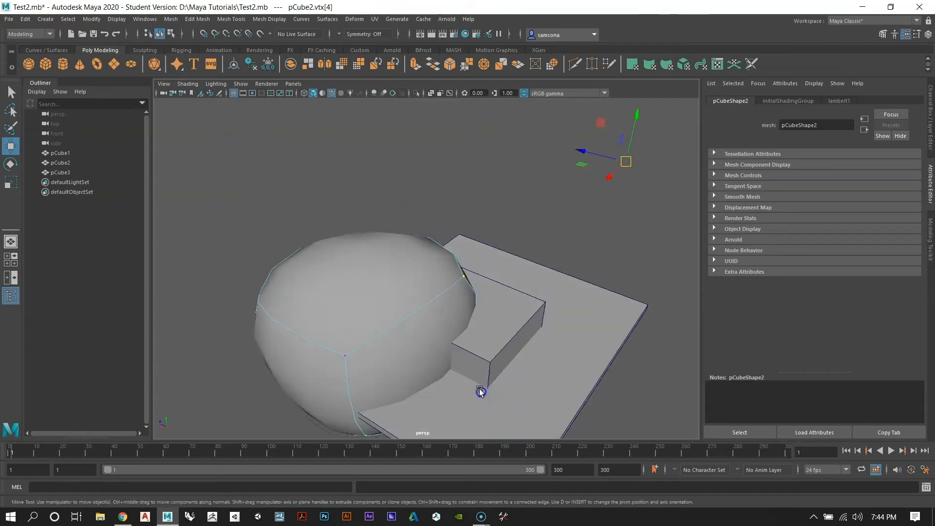
scroll(481, 392, down, 3)
alt+drag(455, 350, 476, 288)
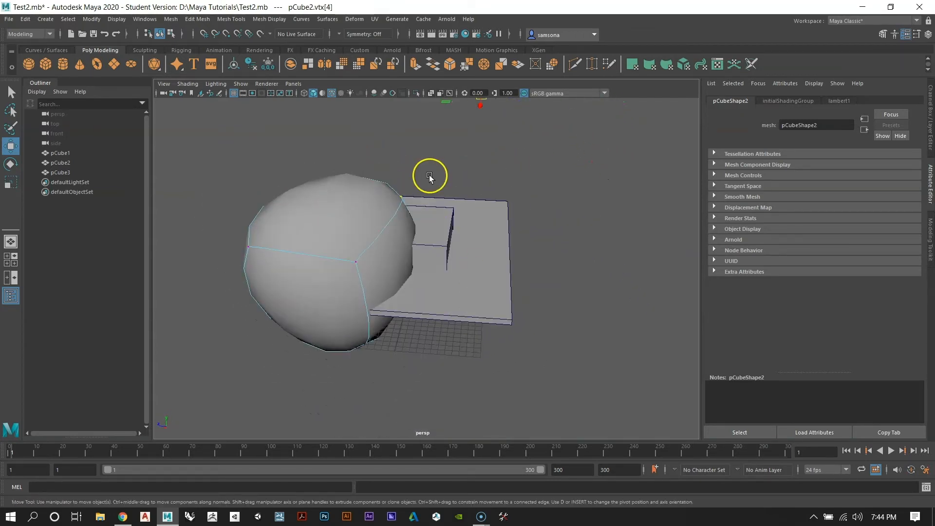
alt+drag(429, 177, 505, 276)
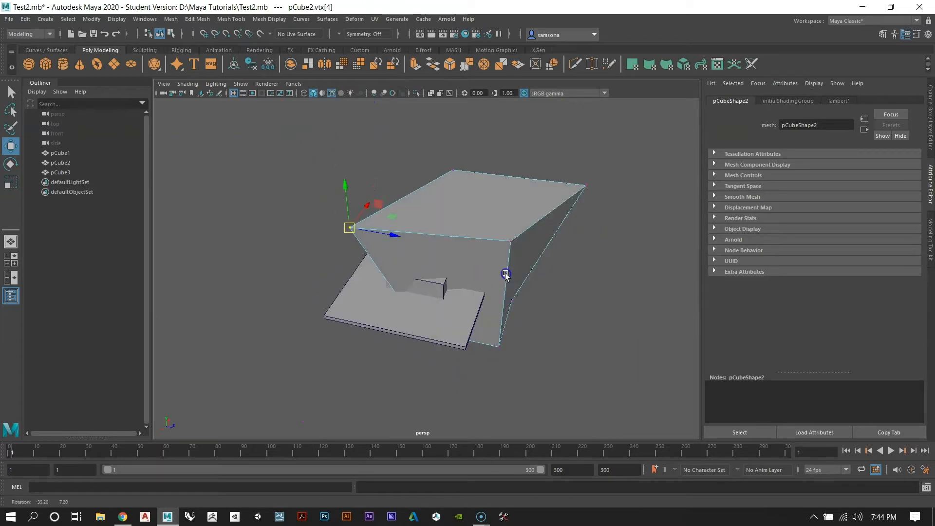
alt+drag(454, 259, 545, 265)
right_drag(414, 199, 461, 181)
alt+drag(416, 201, 439, 261)
Step: Smooth the distorted tall box and examine from several angles how it intersects the small box and the flat slab
key(3)
alt+drag(378, 240, 444, 256)
alt+right_drag(444, 255, 455, 334)
alt+drag(456, 334, 414, 334)
alt+right_drag(502, 336, 443, 288)
alt+drag(443, 288, 399, 302)
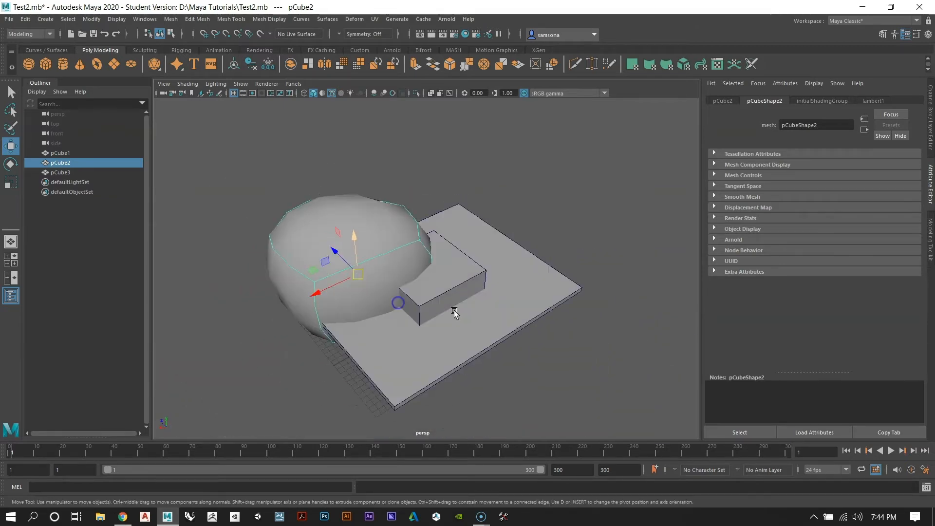
alt+drag(453, 311, 396, 304)
alt+middle_drag(413, 276, 434, 284)
alt+right_drag(434, 284, 518, 351)
alt+drag(518, 351, 390, 324)
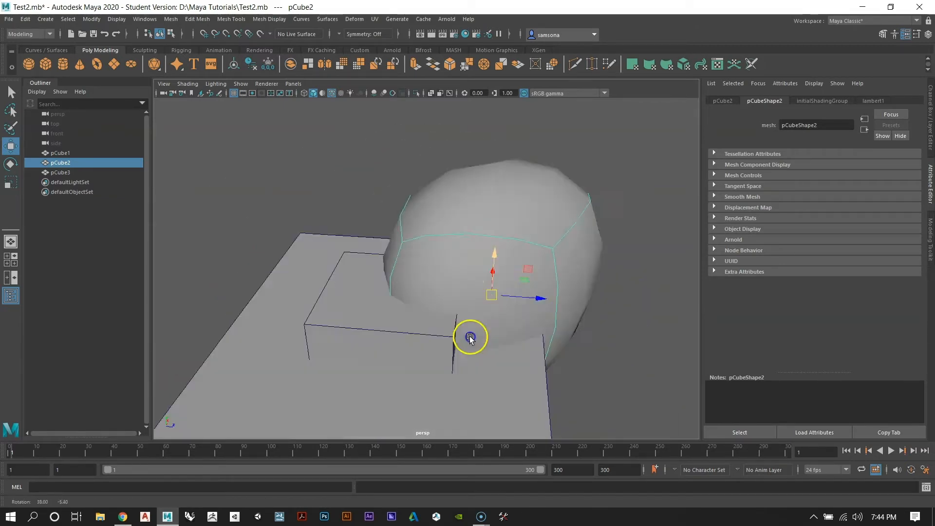
alt+drag(469, 338, 388, 332)
alt+right_drag(459, 337, 460, 307)
alt+drag(438, 314, 480, 303)
Step: Compare the distorted tall box in its unsmoothed, cage and smoothed displays, ending with the unsmoothed shape
key(1)
alt+right_drag(480, 302, 515, 308)
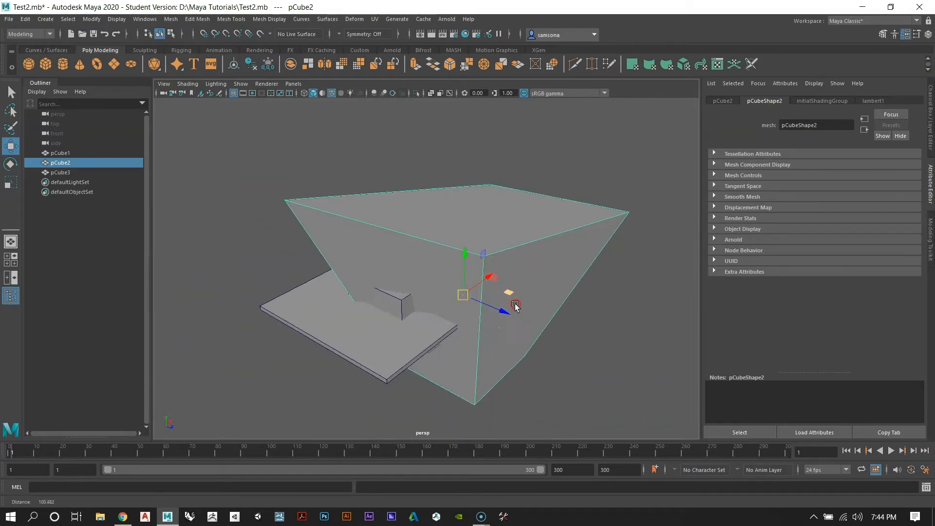
alt+drag(514, 312, 502, 275)
key(3)
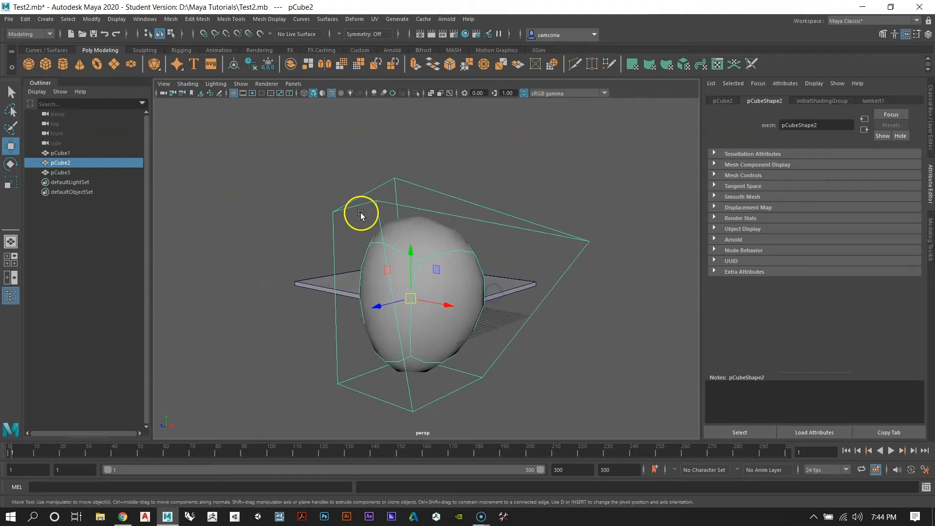
key(1)
alt+drag(413, 278, 435, 301)
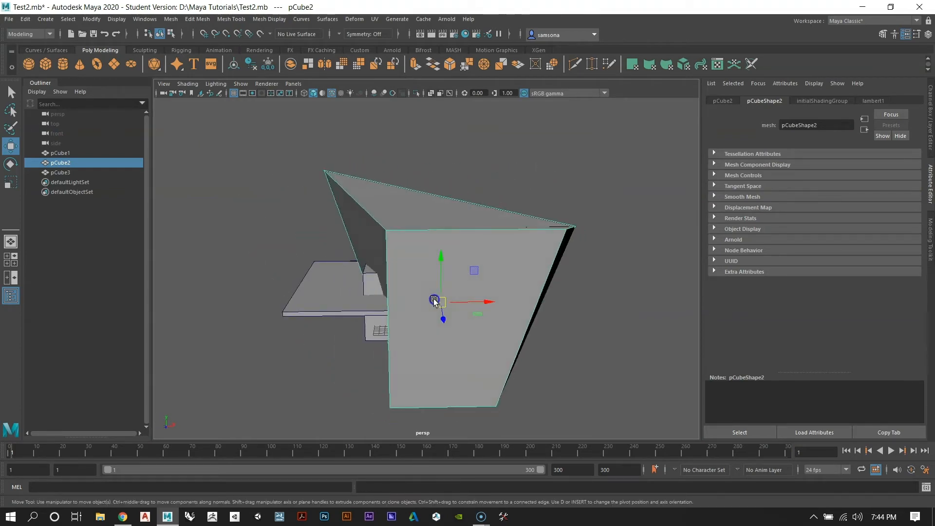
alt+drag(499, 286, 418, 288)
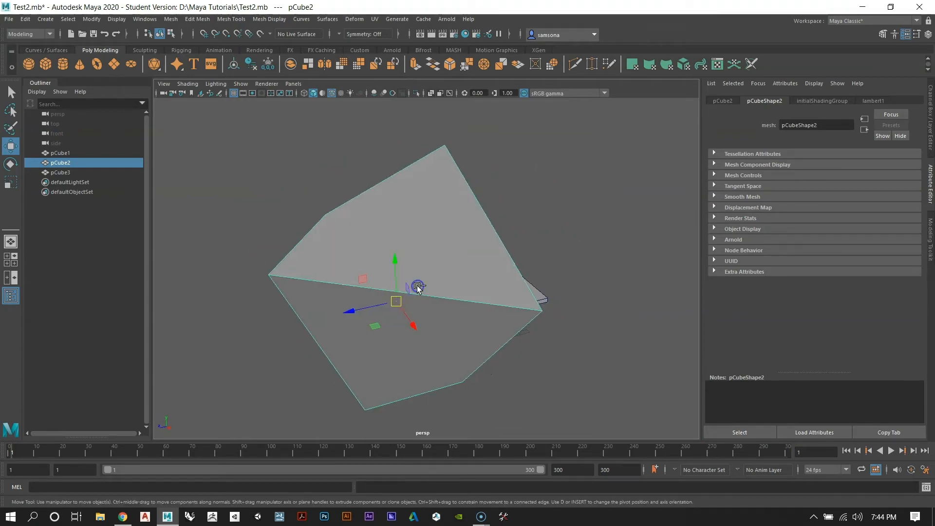
Step: Undo the vertex moves made on the tall box
key(ctrl+z)
key(ctrl+z)
key(ctrl+z)
key(ctrl+z)
key(ctrl+z)
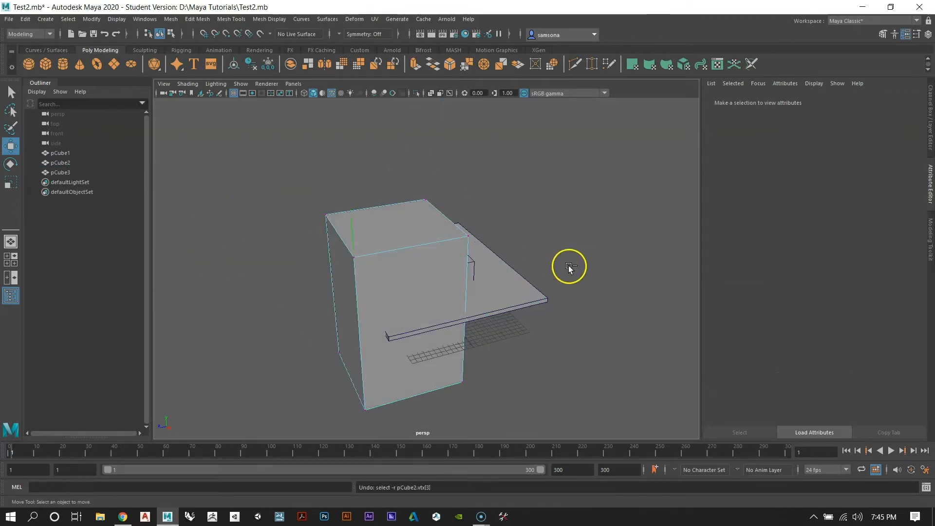
Step: Return the tall box to object mode and scale it along one horizontal axis into a thinner upright slab
alt+right_drag(453, 294, 375, 292)
alt+drag(375, 291, 559, 274)
right_drag(470, 248, 489, 240)
alt+drag(491, 250, 457, 267)
alt+drag(476, 300, 414, 296)
key(r)
alt+drag(449, 326, 462, 309)
alt+drag(462, 309, 486, 342)
drag(459, 253, 563, 301)
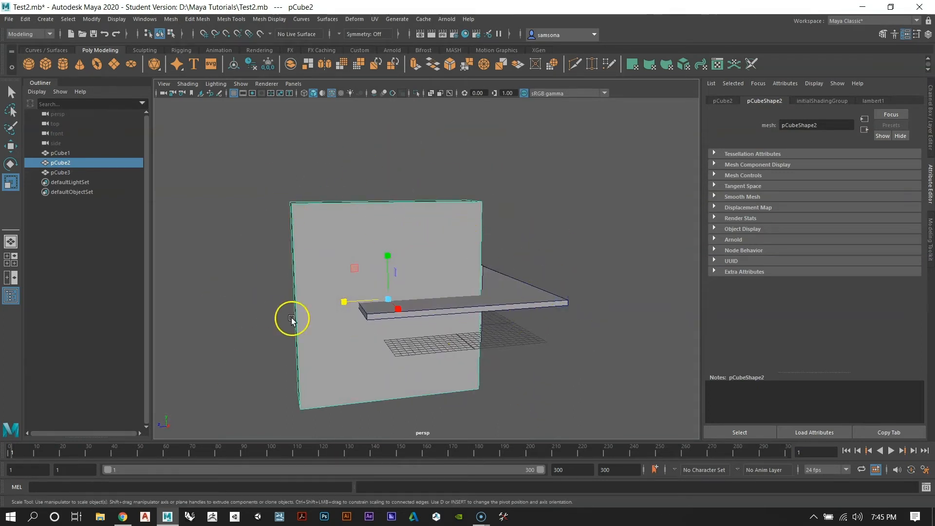
Step: Examine how the thin upright slab relates to the small box and the flat slab from several angles
alt+drag(292, 319, 423, 321)
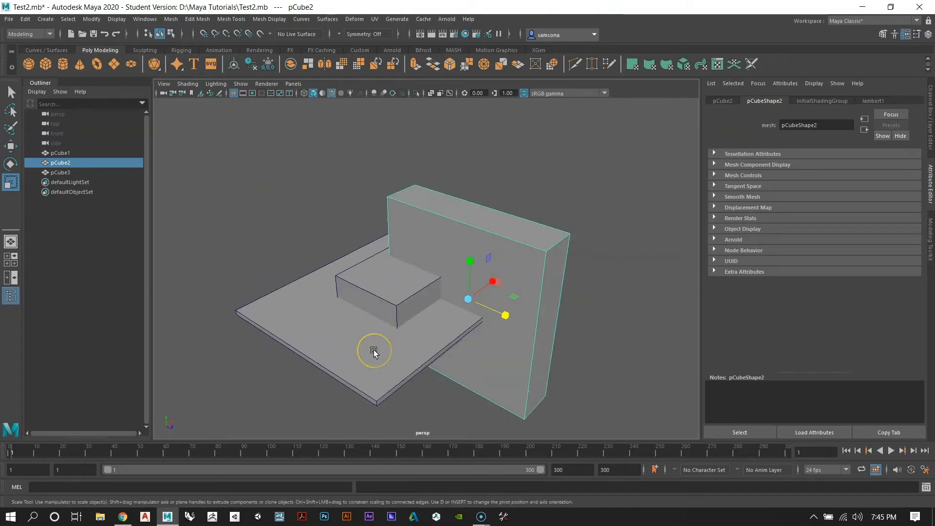
alt+right_drag(431, 251, 492, 321)
alt+drag(492, 322, 561, 341)
alt+right_drag(560, 341, 449, 317)
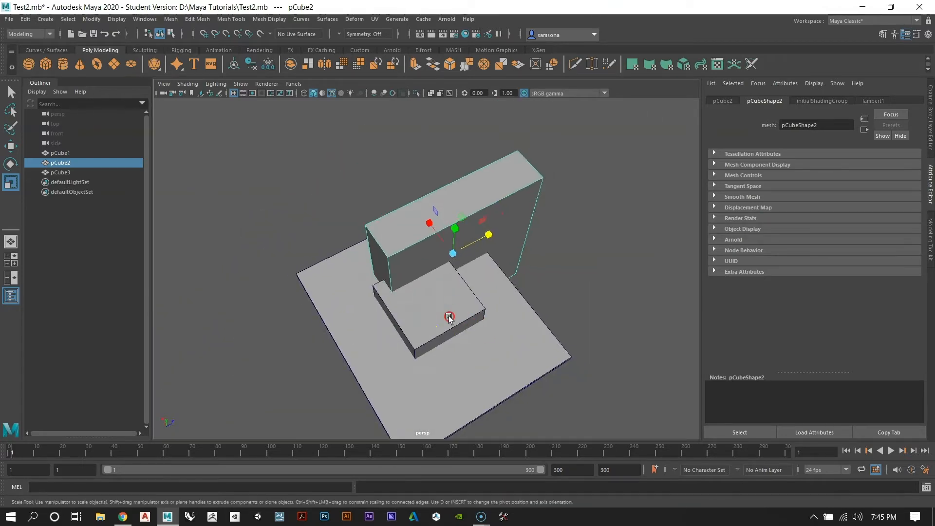
alt+drag(449, 317, 408, 290)
key(w)
alt+right_drag(424, 266, 463, 328)
alt+drag(463, 327, 443, 306)
alt+right_drag(444, 306, 388, 280)
alt+drag(387, 280, 374, 293)
Step: Preview the thin upright slab with smooth mesh display, and restore its hard edges
key(3)
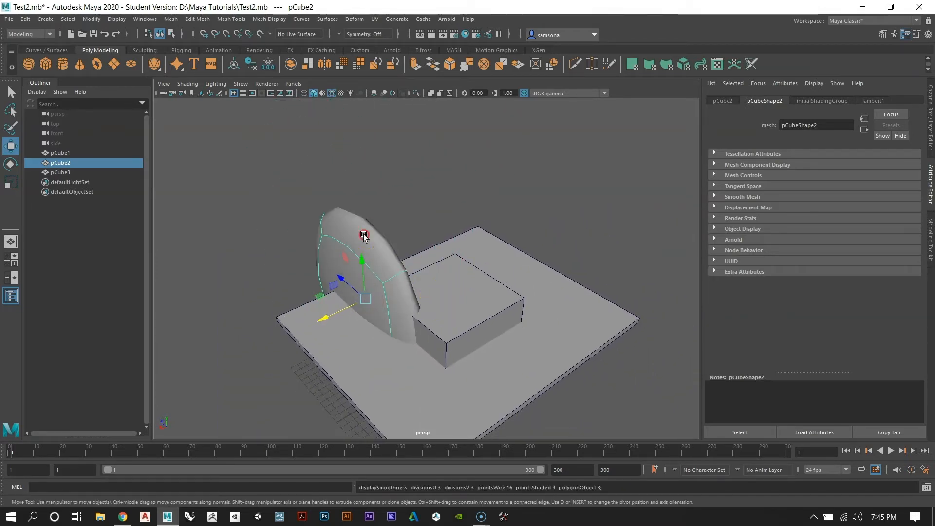
alt+drag(364, 236, 437, 295)
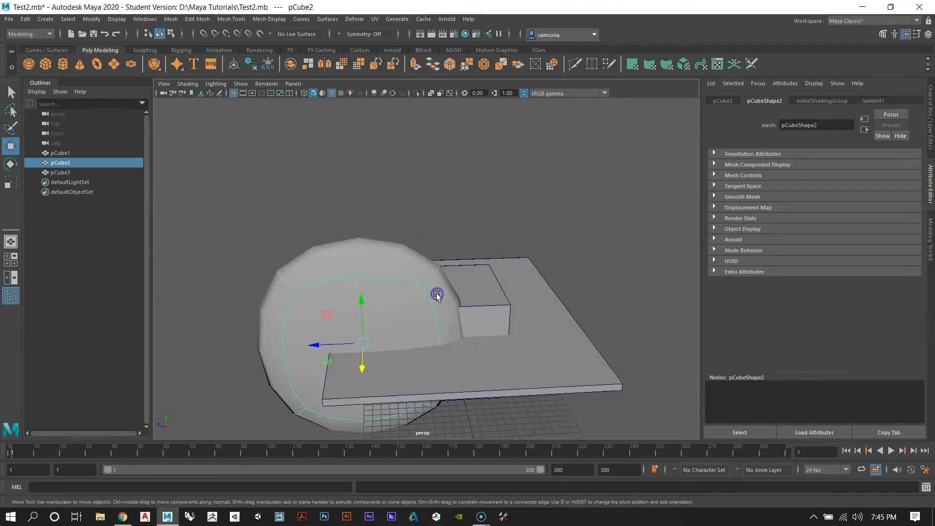
key(1)
alt+drag(534, 323, 366, 260)
Step: Examine the composition in object mode with the thin upright slab deselected and selected again
right_click(420, 268)
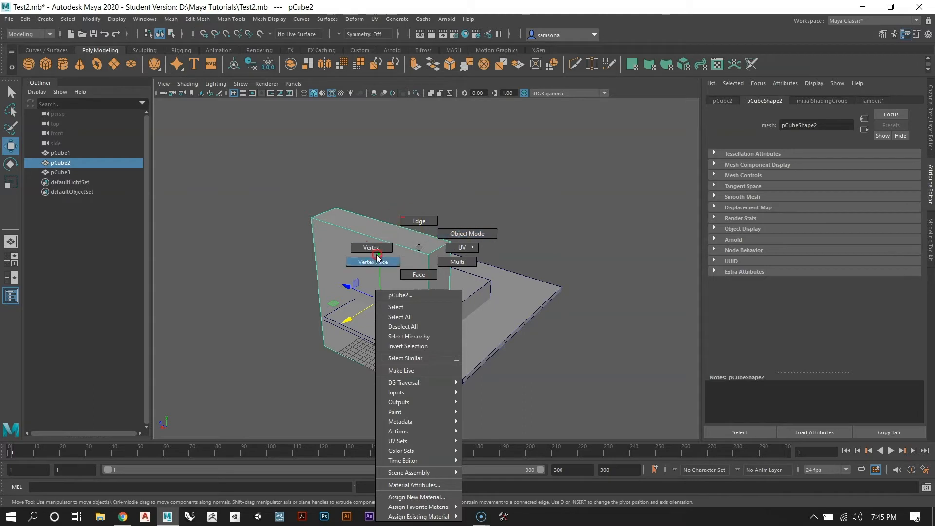
click(453, 236)
click(382, 213)
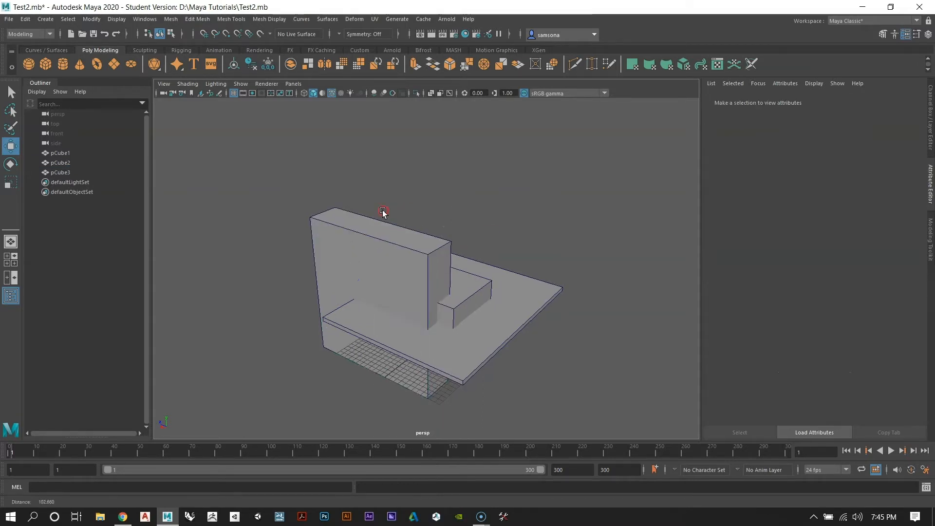
alt+drag(382, 212, 384, 327)
click(377, 259)
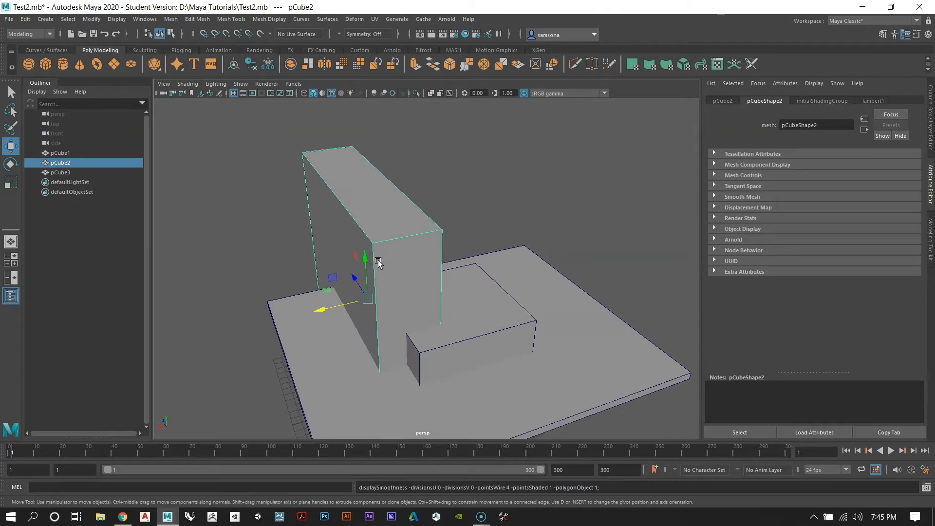
mouse_move(378, 260)
alt+mouse_down()
mouse_move(328, 229)
mouse_move(441, 294)
mouse_move(274, 299)
mouse_move(503, 326)
mouse_move(386, 320)
mouse_move(385, 277)
alt+mouse_up()
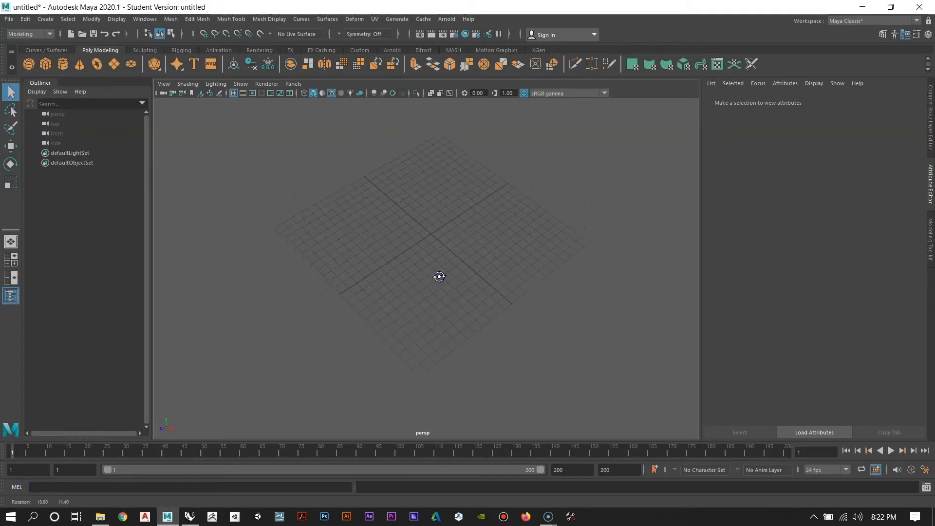
alt+drag(436, 250, 473, 281)
alt+drag(403, 268, 441, 277)
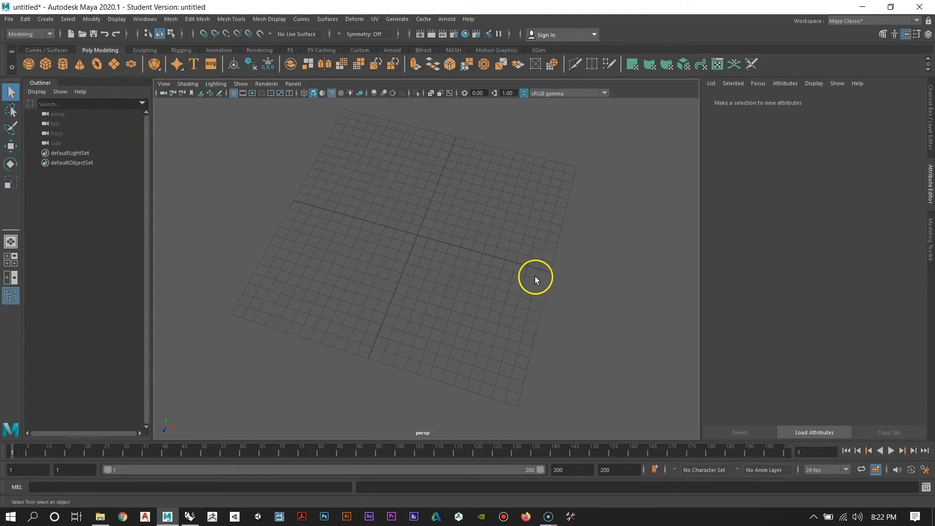
alt+drag(454, 238, 414, 244)
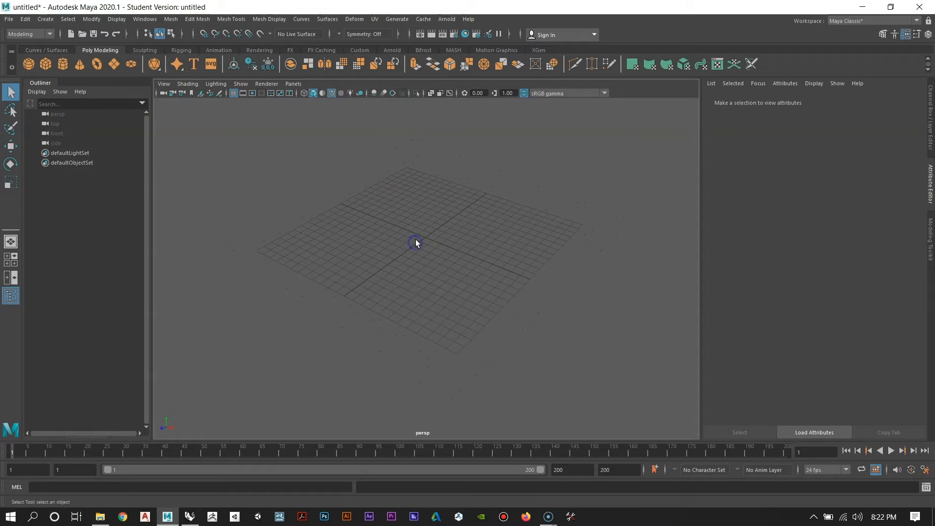
alt+drag(427, 280, 427, 285)
alt+right_drag(427, 286, 443, 261)
alt+drag(435, 251, 412, 299)
alt+right_drag(412, 299, 491, 297)
alt+drag(451, 283, 416, 302)
Step: Switch to the House VI Massing Study in Rhino and examine the row of massing models
click(188, 519)
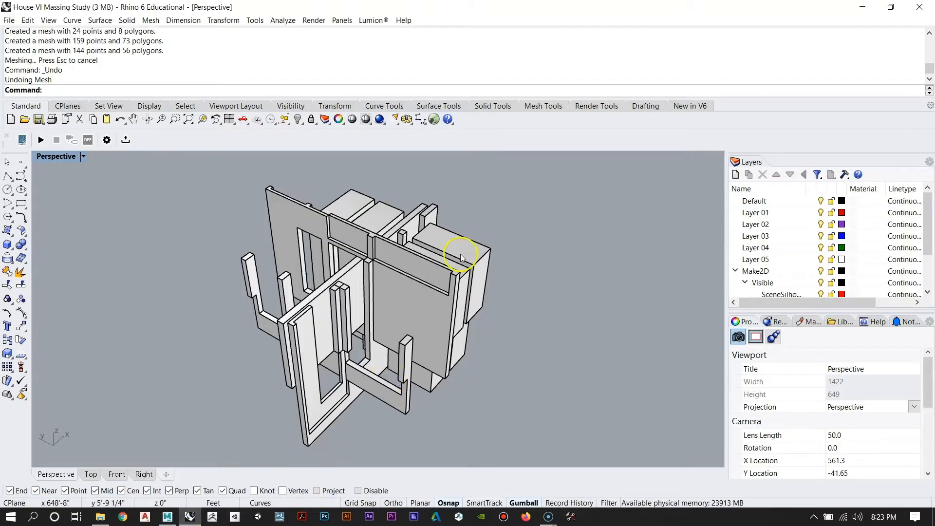
right_drag(462, 259, 463, 289)
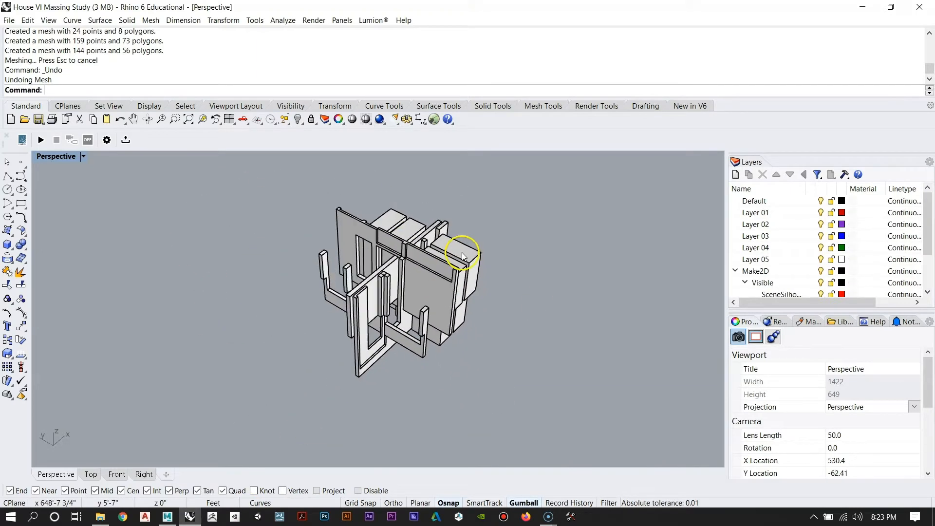
scroll(462, 252, down, 8)
right_drag(518, 311, 369, 365)
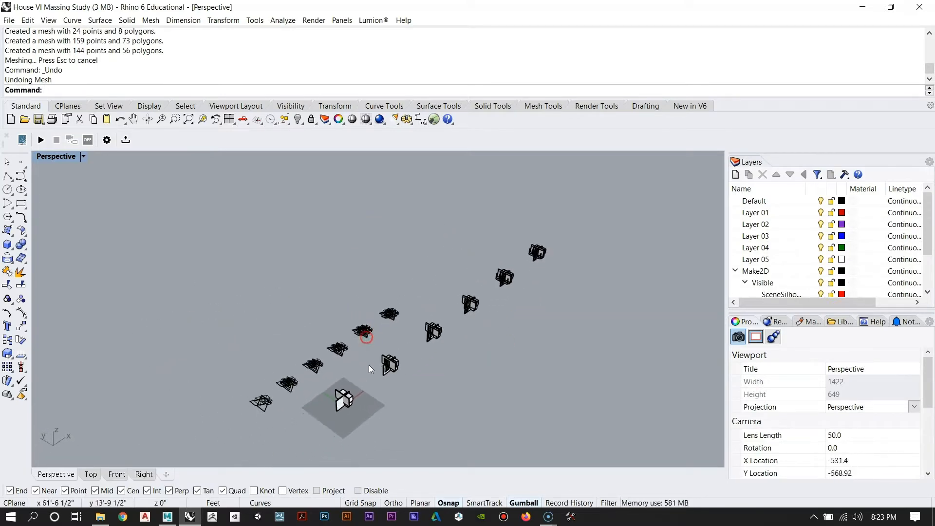
scroll(345, 410, up, 6)
scroll(381, 315, down, 8)
right_drag(528, 271, 479, 295)
Step: Select the massing model at the far end of the row, zoom to it, and clear the selection
drag(503, 263, 585, 338)
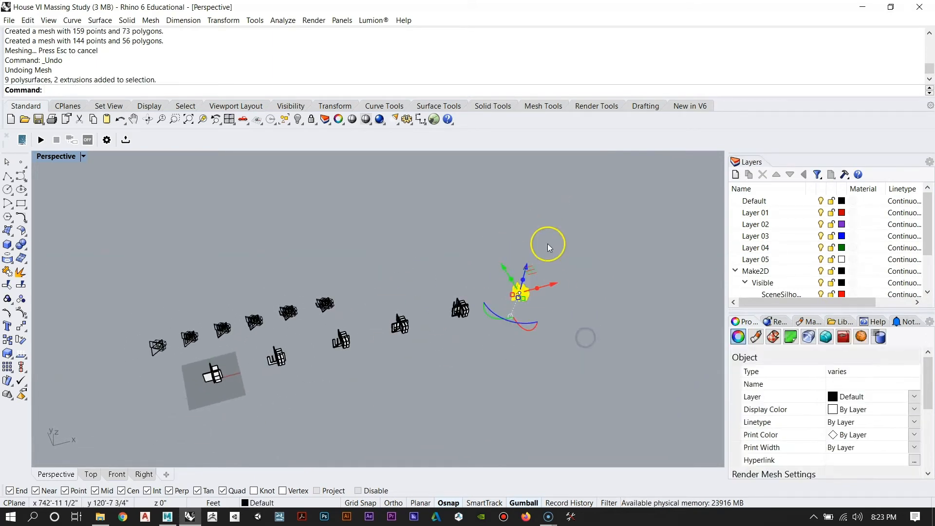
text(zs)
key(Return)
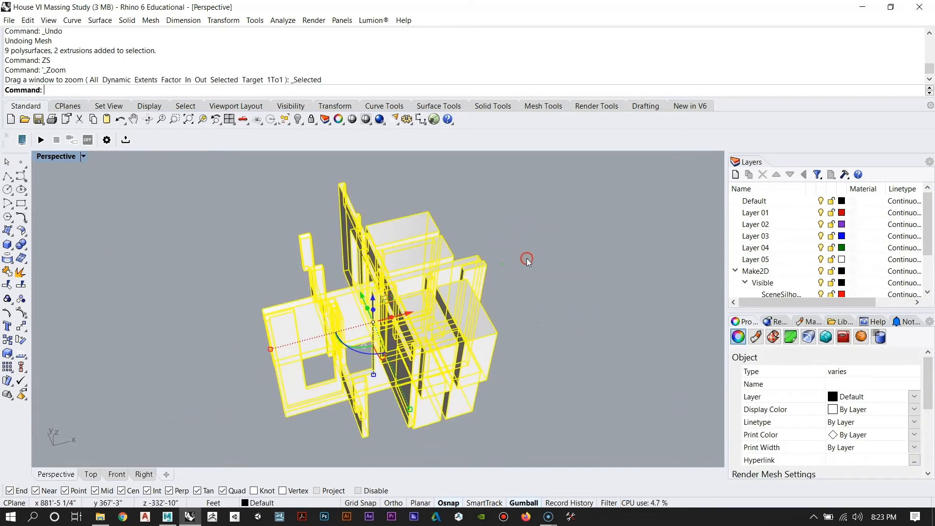
right_drag(422, 294, 366, 332)
click(317, 246)
Step: Examine how the long central wall cuts through the massing model, highlighting that wall
scroll(416, 295, down, 7)
scroll(414, 281, up, 3)
right_drag(488, 315, 508, 325)
scroll(458, 333, up, 5)
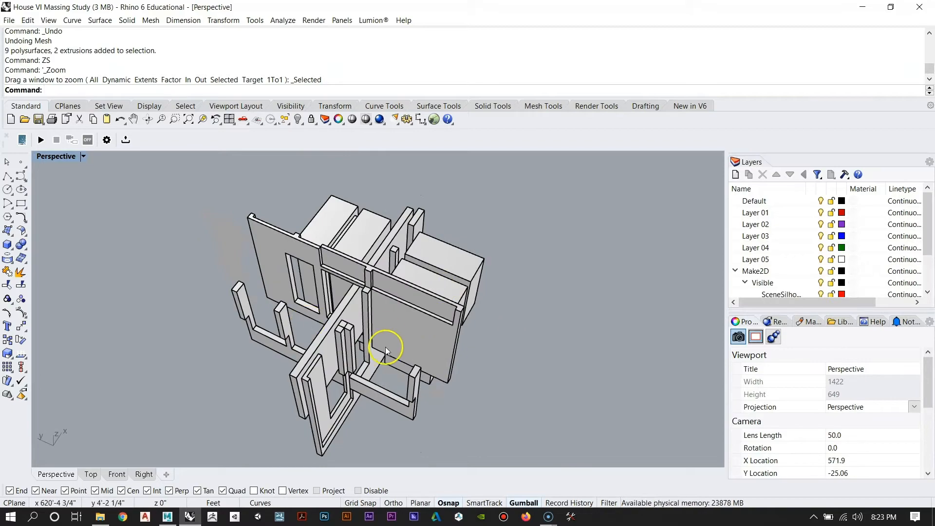
right_drag(365, 334, 497, 339)
scroll(415, 310, down, 4)
scroll(354, 334, up, 4)
click(440, 285)
scroll(431, 302, up, 5)
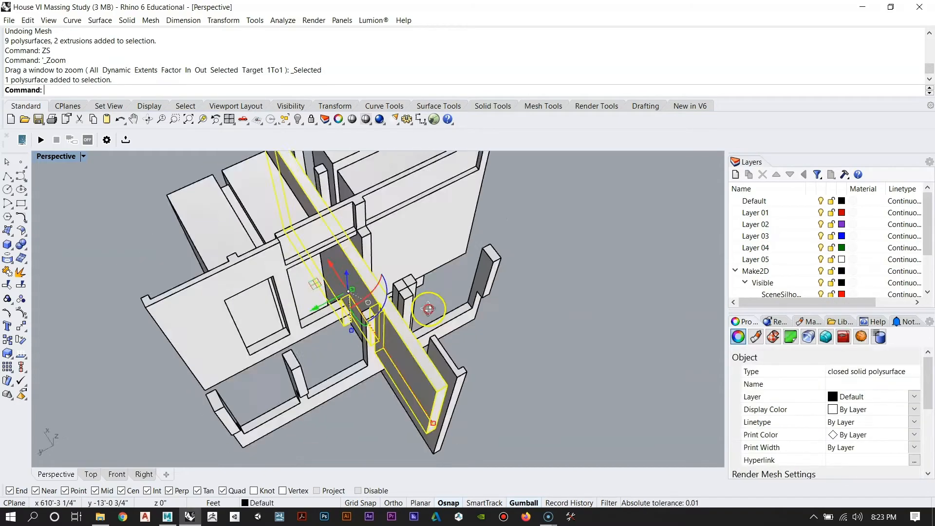
right_drag(428, 308, 373, 223)
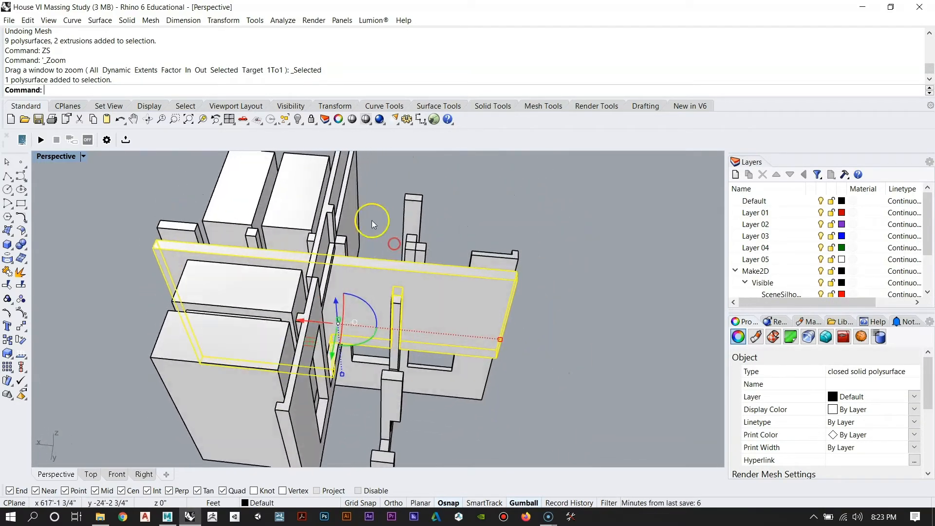
right_drag(350, 393, 374, 344)
scroll(419, 311, up, 8)
right_drag(459, 341, 374, 319)
Step: Examine the box volumes behind the perforated wall, highlighting the upper and lower ones in turn
click(489, 253)
scroll(490, 239, down, 4)
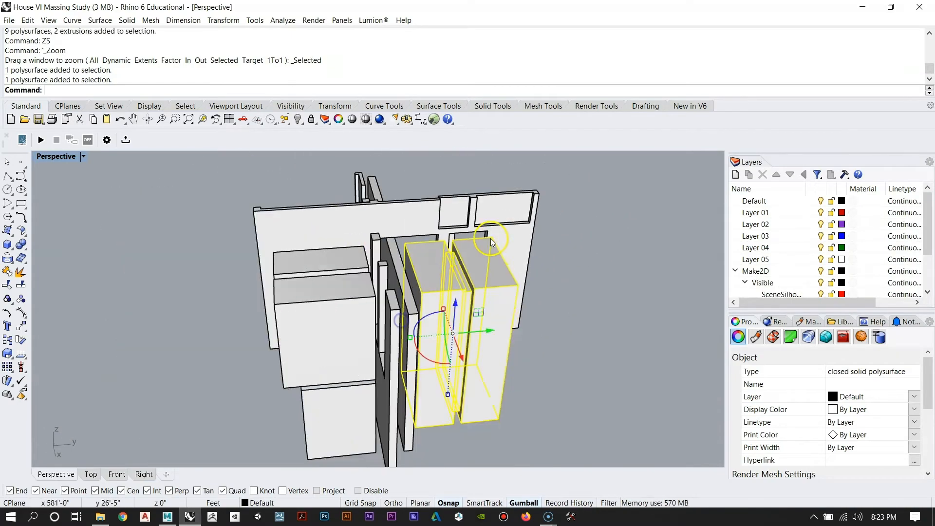
click(615, 333)
right_drag(564, 353, 518, 357)
scroll(459, 250, up, 3)
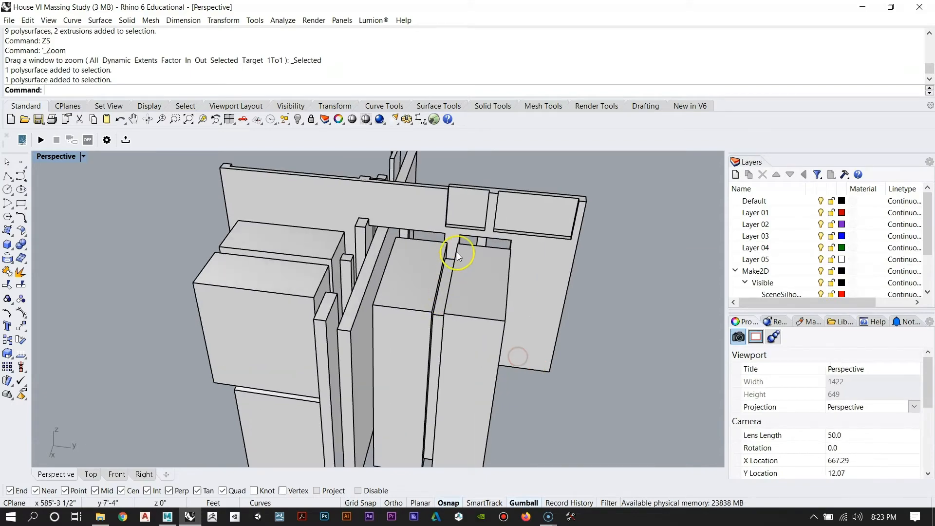
mouse_move(460, 250)
right_down()
mouse_move(447, 390)
mouse_move(442, 273)
mouse_move(419, 242)
mouse_move(303, 195)
mouse_move(239, 198)
mouse_move(395, 263)
mouse_move(558, 380)
mouse_move(441, 305)
mouse_move(448, 265)
right_up()
click(449, 265)
click(397, 243)
click(394, 392)
click(448, 396)
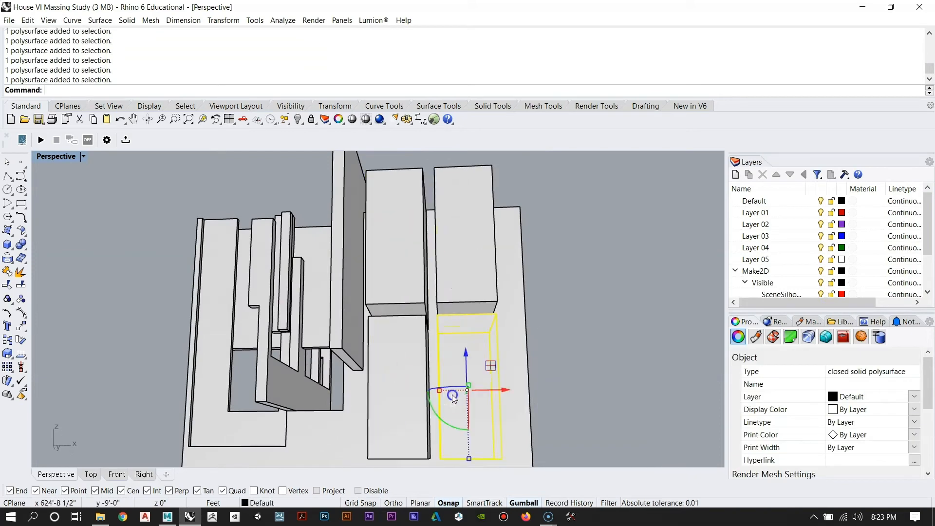
Step: Highlight the two slender vertical posts standing beside the long central wall
right_drag(449, 397, 314, 341)
scroll(359, 286, down, 6)
scroll(356, 287, up, 2)
click(513, 342)
scroll(341, 321, up, 5)
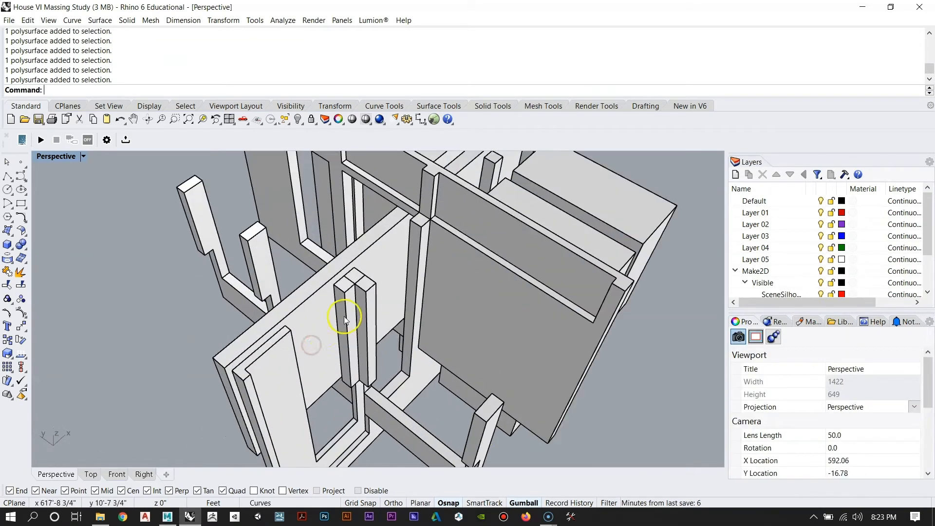
click(346, 314)
click(372, 287)
Step: Compare the four box volumes on the opposite side with the long central wall by selecting each in turn
scroll(432, 385, down, 6)
right_drag(431, 385, 486, 326)
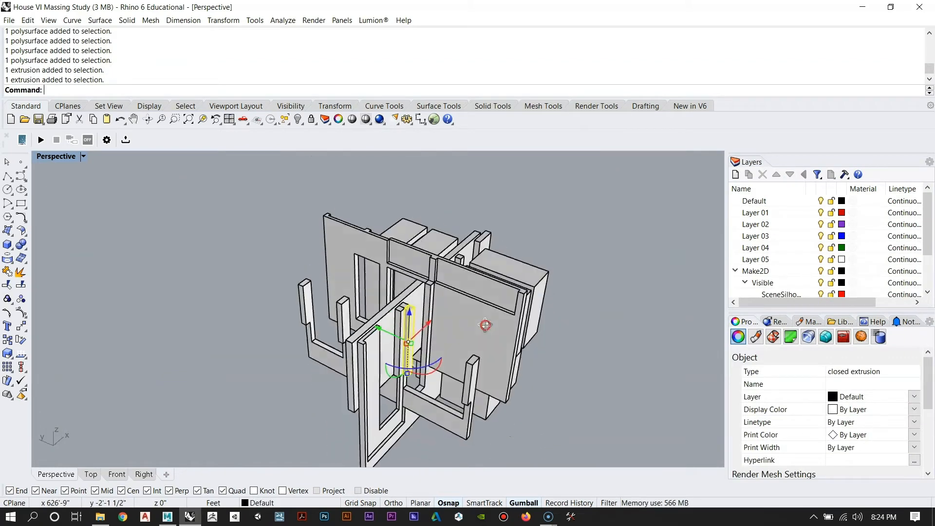
scroll(424, 298, down, 6)
scroll(425, 299, up, 6)
scroll(427, 335, down, 4)
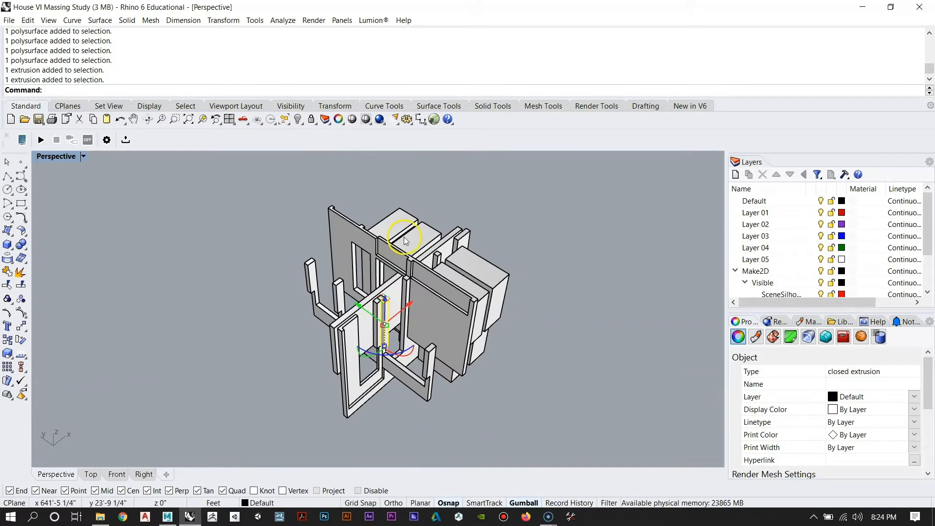
right_drag(526, 320, 490, 294)
scroll(475, 316, up, 5)
click(461, 321)
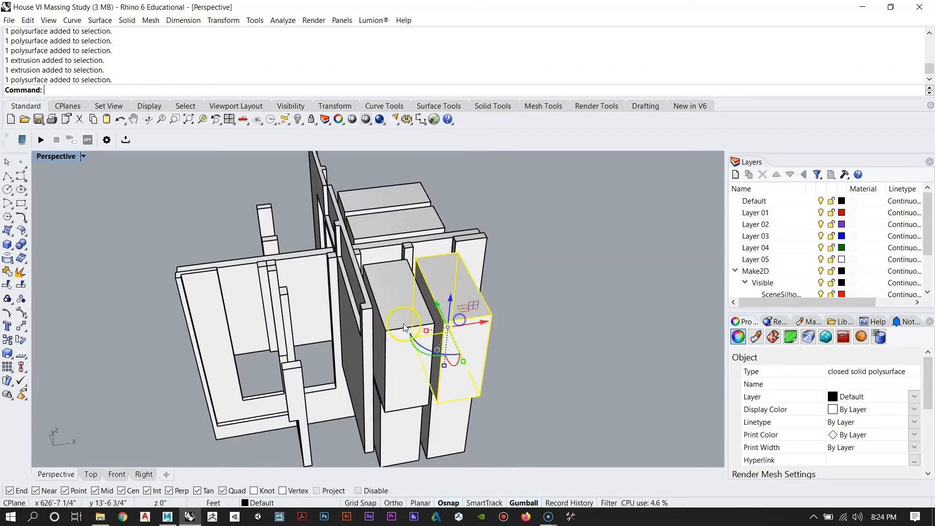
click(407, 336)
click(401, 432)
click(451, 431)
click(417, 244)
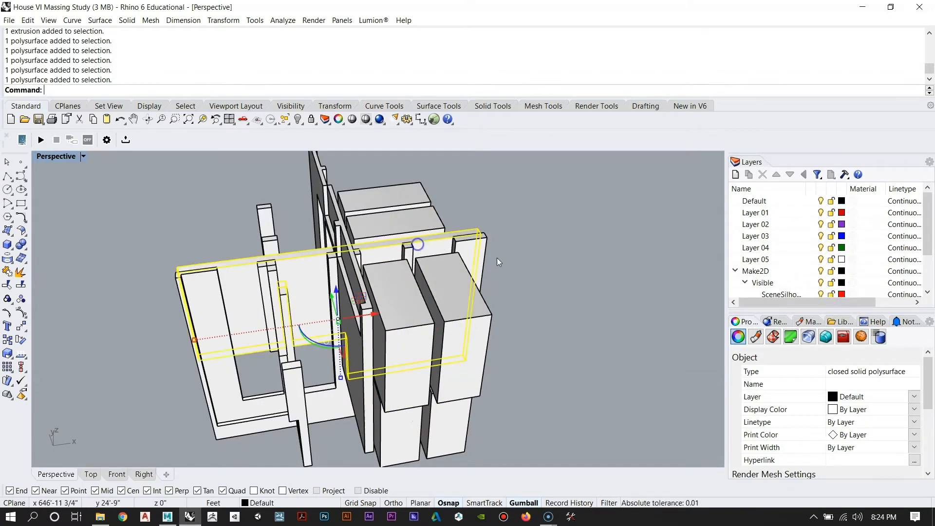
Step: Clear the selection of the long wall and examine the assembled walls and volumes from above
right_drag(507, 262, 554, 295)
scroll(418, 285, down, 6)
scroll(356, 276, up, 4)
right_drag(342, 298, 327, 323)
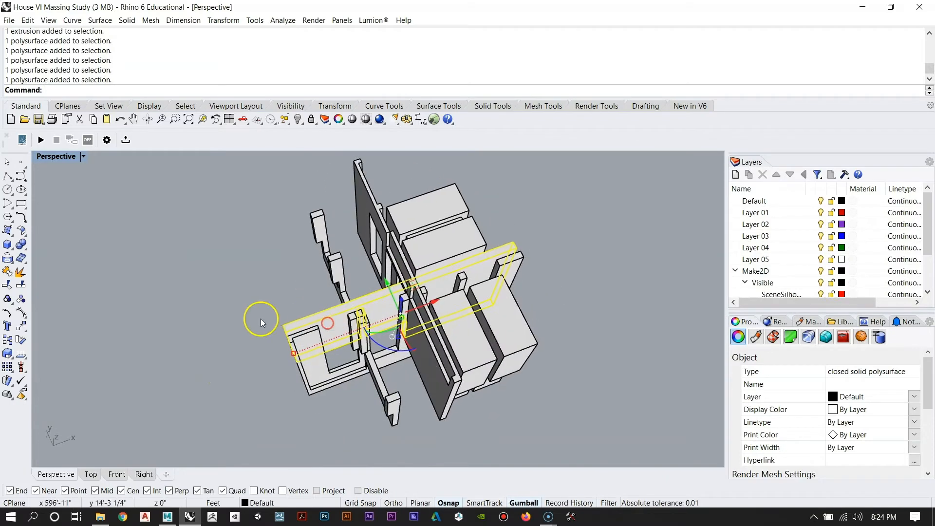
shift+right_drag(262, 319, 201, 318)
click(201, 319)
mouse_move(292, 312)
right_down()
mouse_move(335, 313)
mouse_move(288, 307)
right_up()
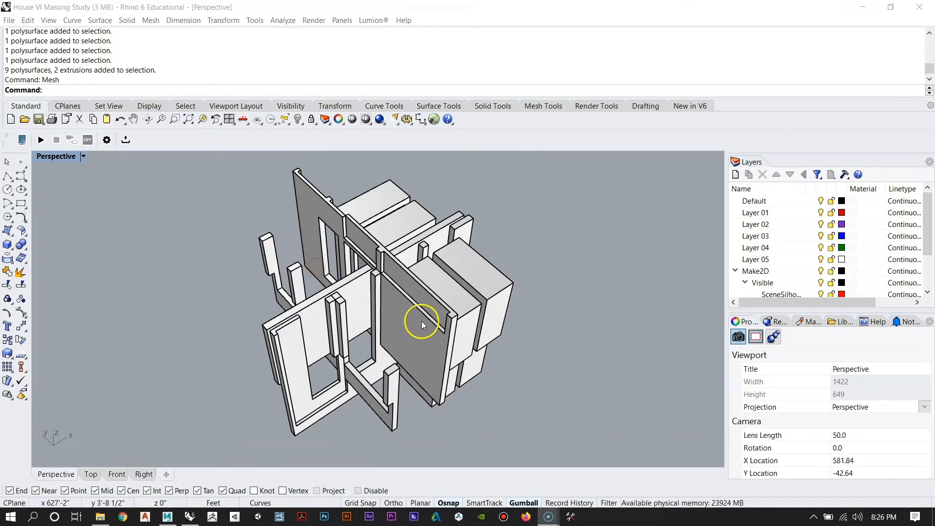
Step: Examine the overall layering of walls, frames and boxes in the massing model from several angles
right_drag(422, 320, 478, 349)
scroll(317, 292, down, 2)
scroll(360, 290, up, 4)
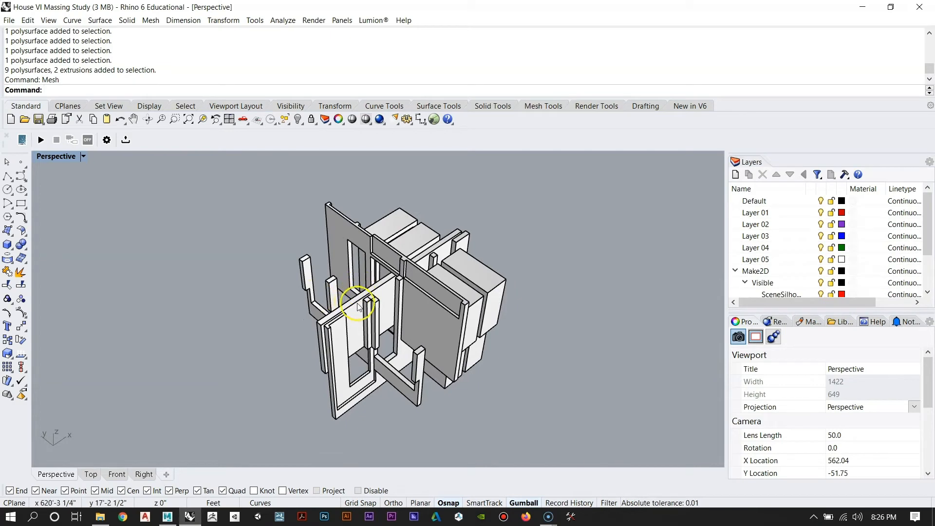
right_drag(358, 306, 375, 318)
click(404, 283)
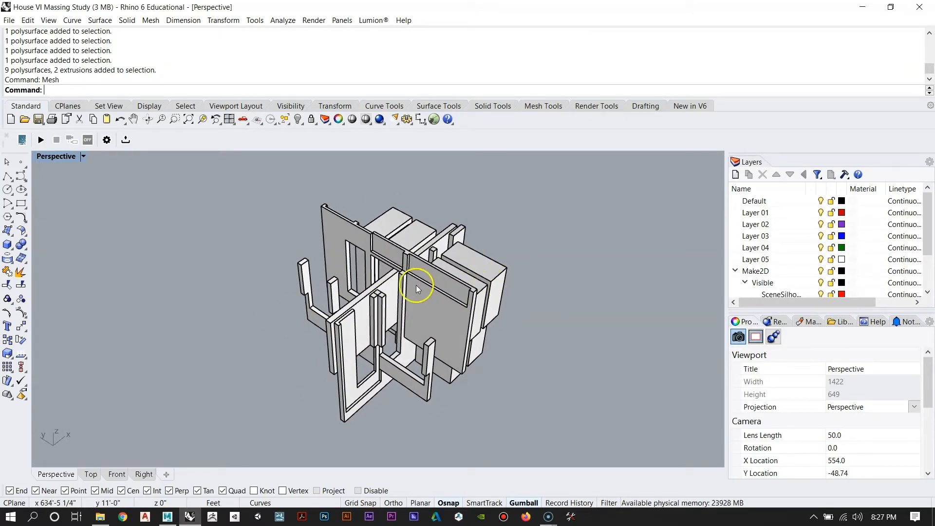
right_drag(419, 277, 351, 290)
scroll(391, 287, down, 5)
scroll(391, 288, up, 7)
scroll(360, 300, down, 6)
Step: Review the polygon mesh options for the whole massing model, then cancel and clear the selection
drag(256, 202, 510, 390)
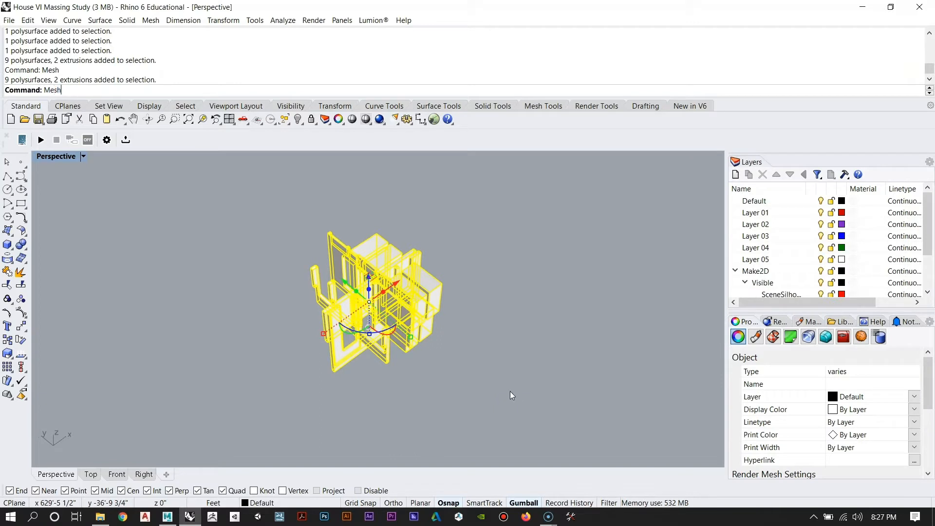
key(Return)
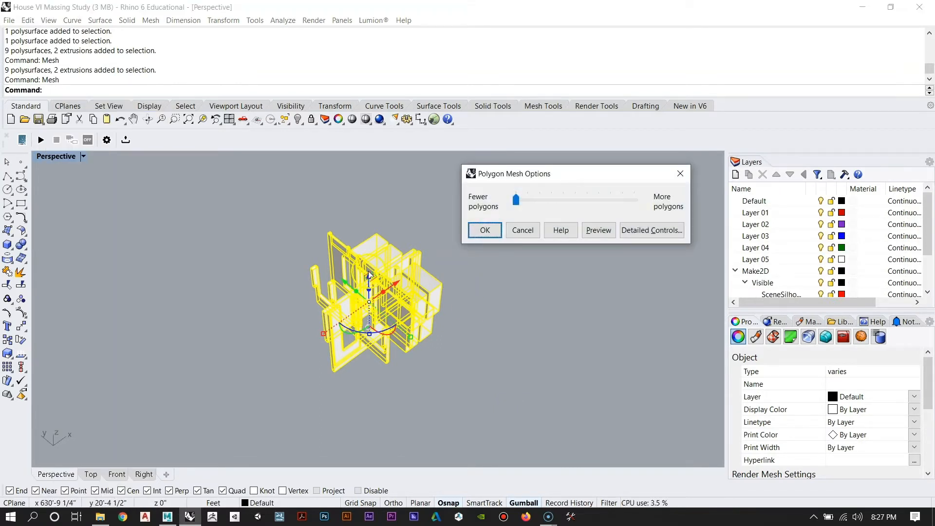
scroll(379, 284, up, 9)
right_drag(531, 348, 507, 337)
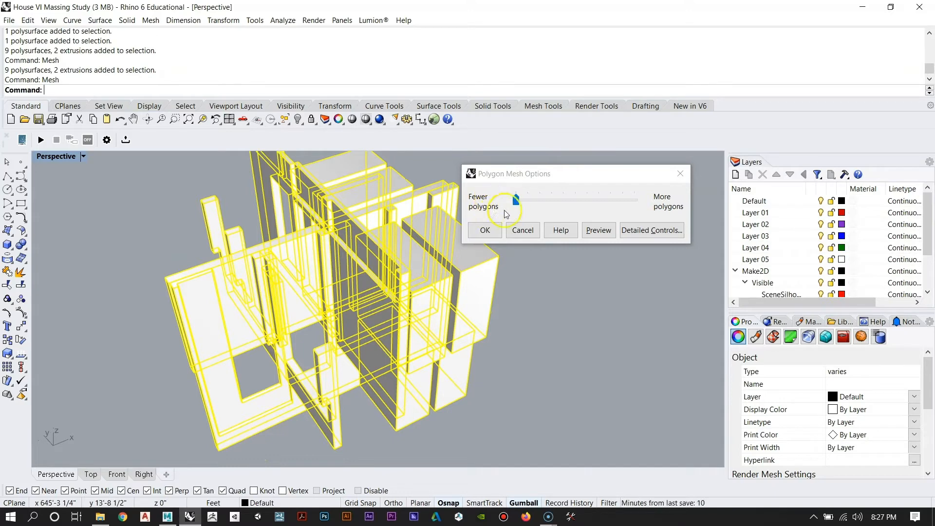
click(515, 205)
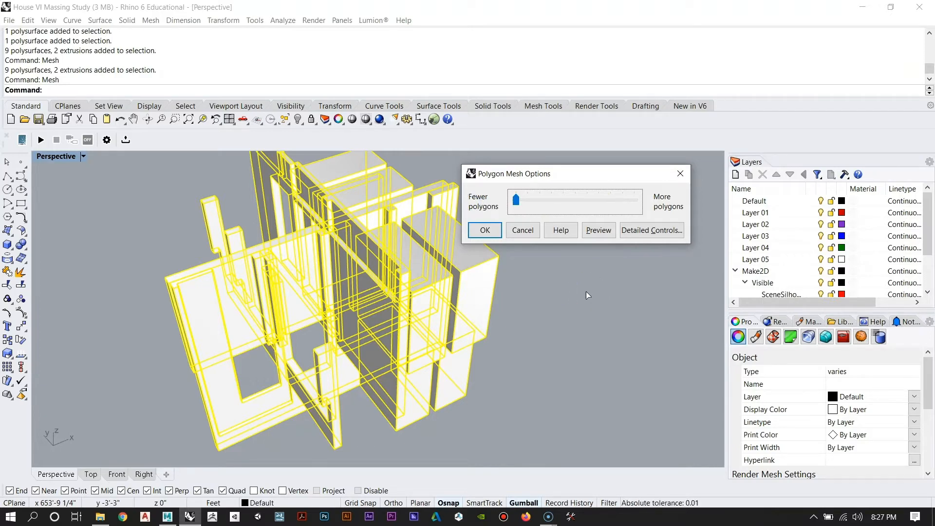
click(526, 230)
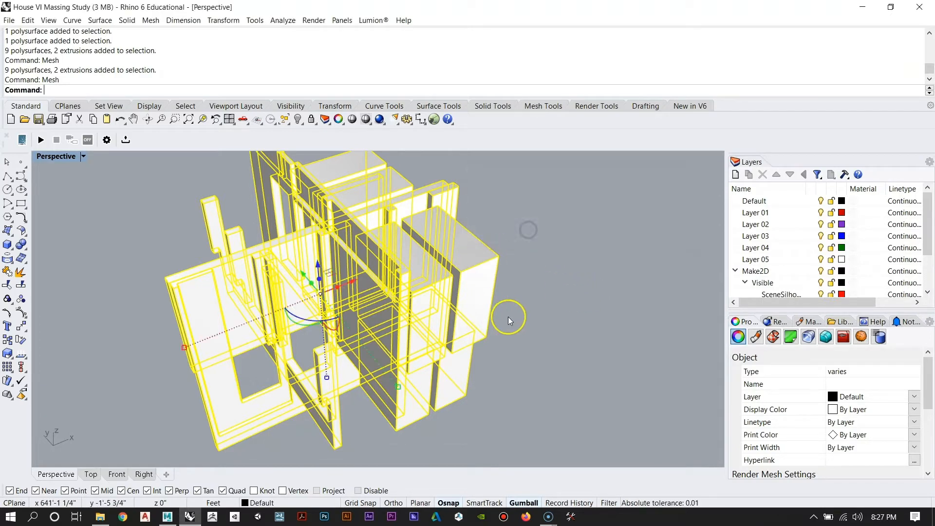
right_drag(507, 319, 544, 310)
click(569, 307)
Step: Create a sphere on the ground beside the massing model, slightly larger than the model's boxes
scroll(373, 289, down, 6)
right_drag(373, 289, 418, 317)
scroll(409, 315, up, 6)
mouse_move(384, 315)
right_down()
mouse_move(333, 315)
mouse_move(402, 312)
right_up()
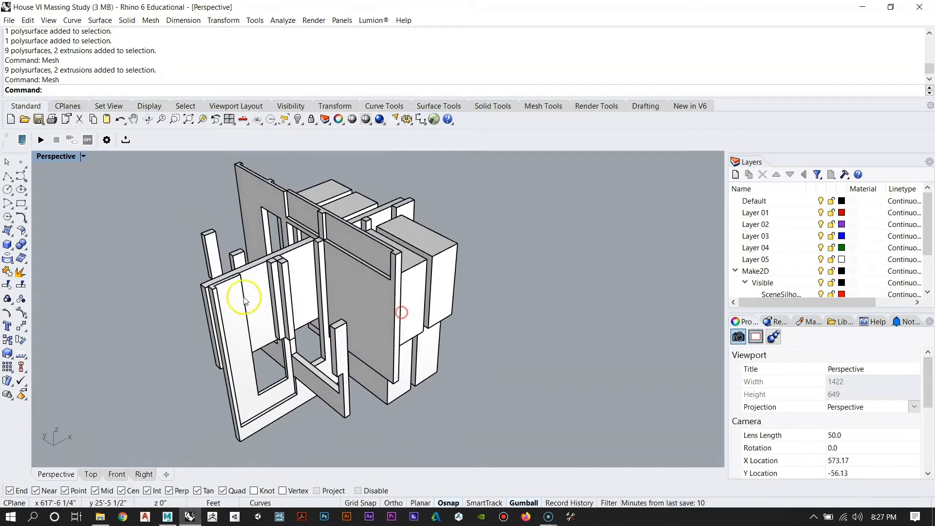
click(12, 249)
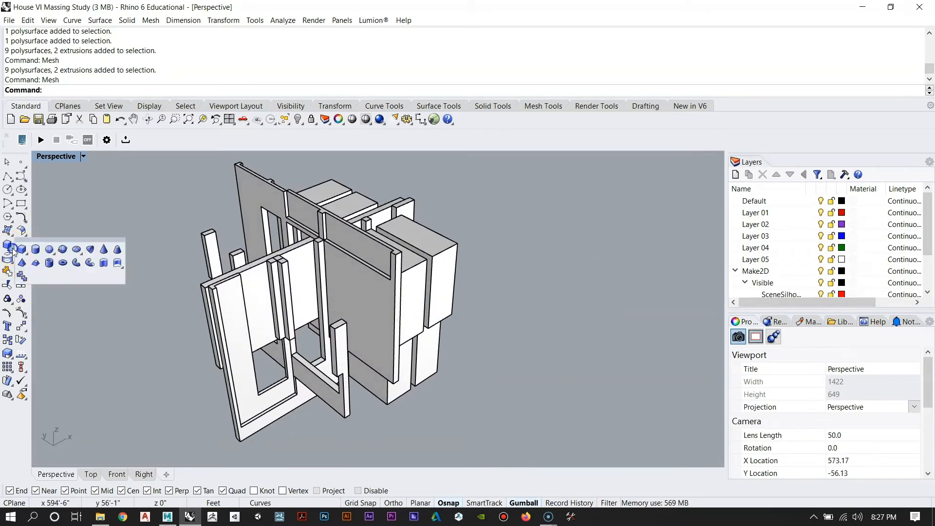
click(51, 250)
scroll(217, 300, down, 4)
click(442, 331)
click(422, 355)
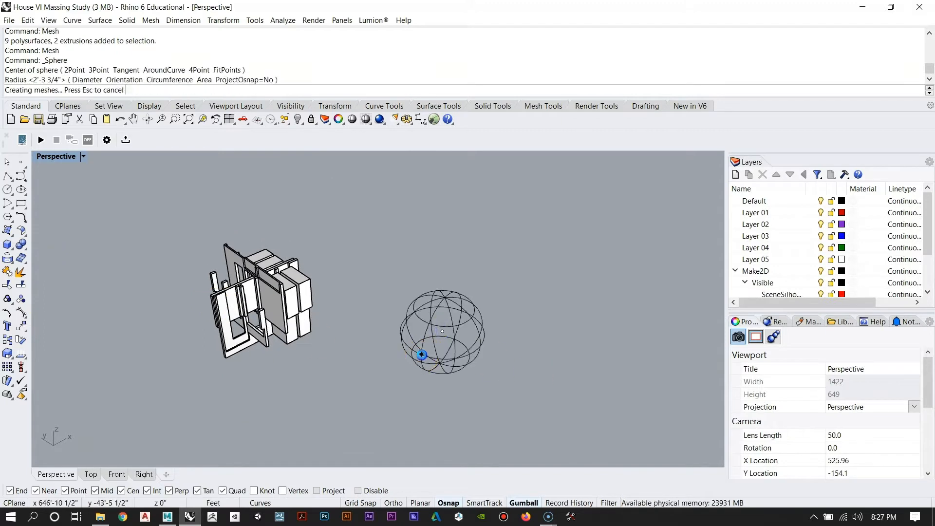
Step: Copy the sphere once, placing the copy farther from the massing model
click(447, 344)
text(Copy)
key(Return)
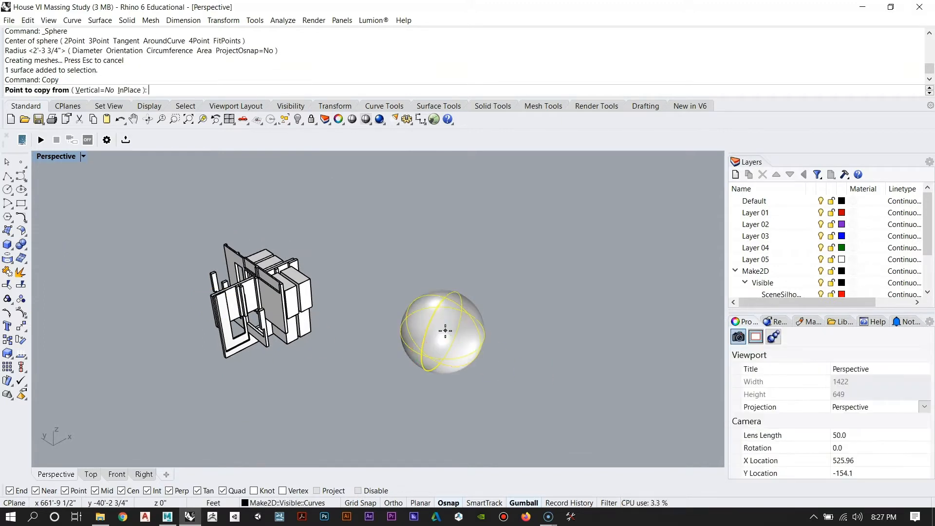
click(490, 406)
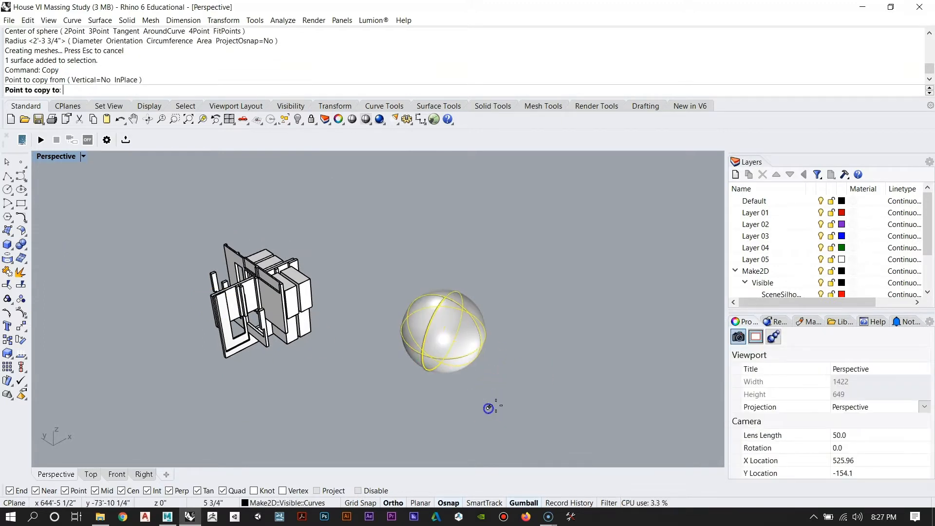
click(596, 347)
right_click(585, 261)
Step: Mesh the sphere nearest the massing model with the fewest-polygons setting
scroll(556, 338, up, 5)
click(320, 327)
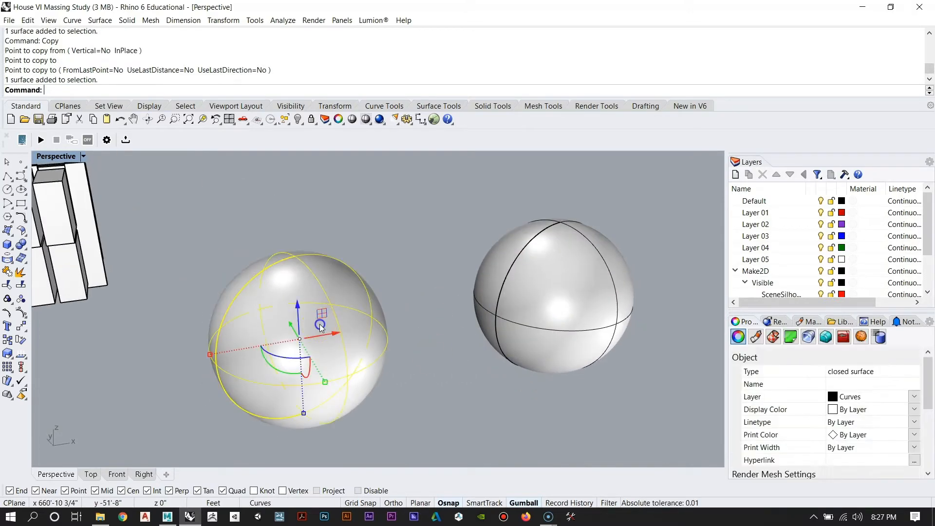
key(Return)
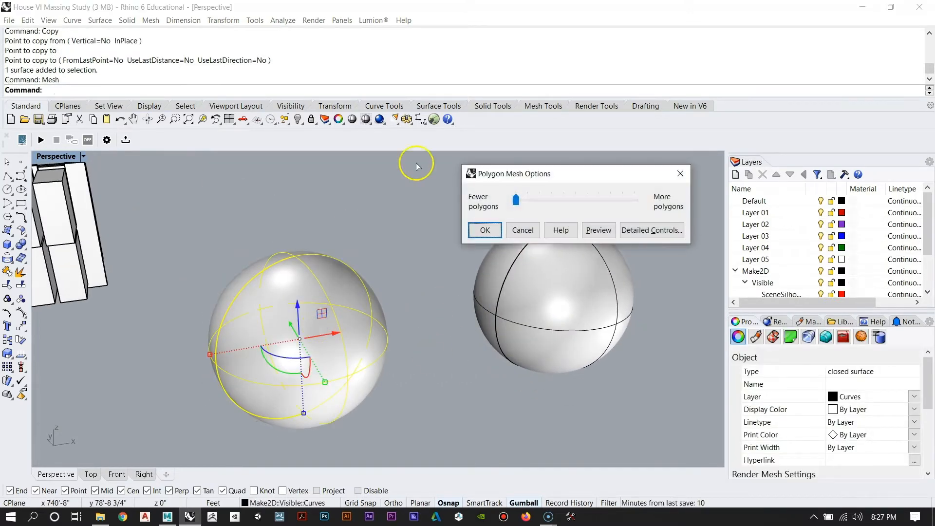
click(486, 229)
right_drag(428, 253, 365, 267)
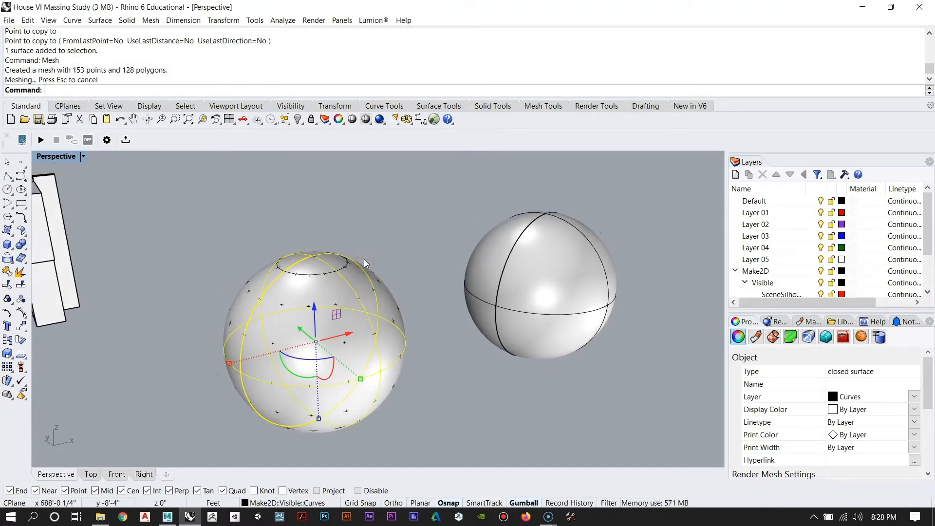
Step: Delete the original smooth sphere that overlaps the coarse mesh sphere, leaving the mesh in place
key(Delete)
right_drag(364, 259, 358, 325)
scroll(337, 341, up, 5)
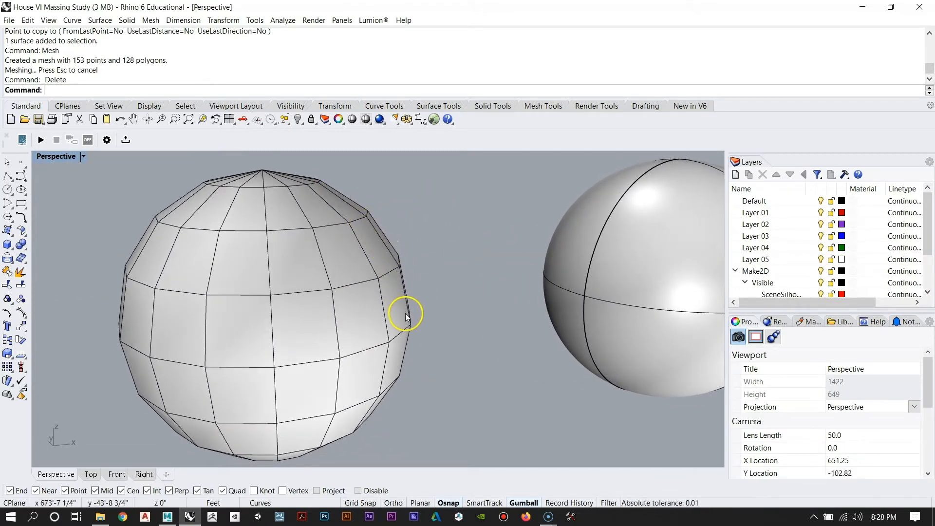
Step: Mesh the remaining smooth sphere with the most-polygons setting and delete the original surface sphere
scroll(294, 361, down, 5)
click(463, 281)
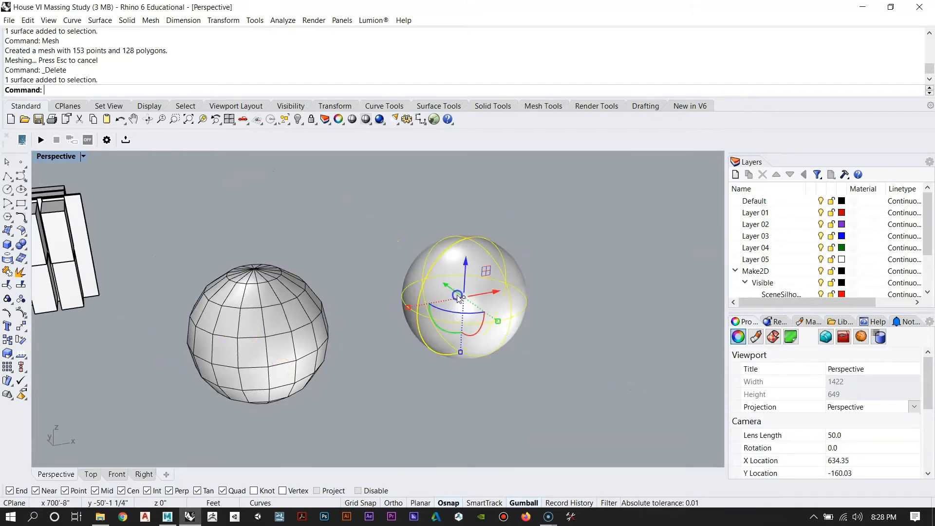
key(Return)
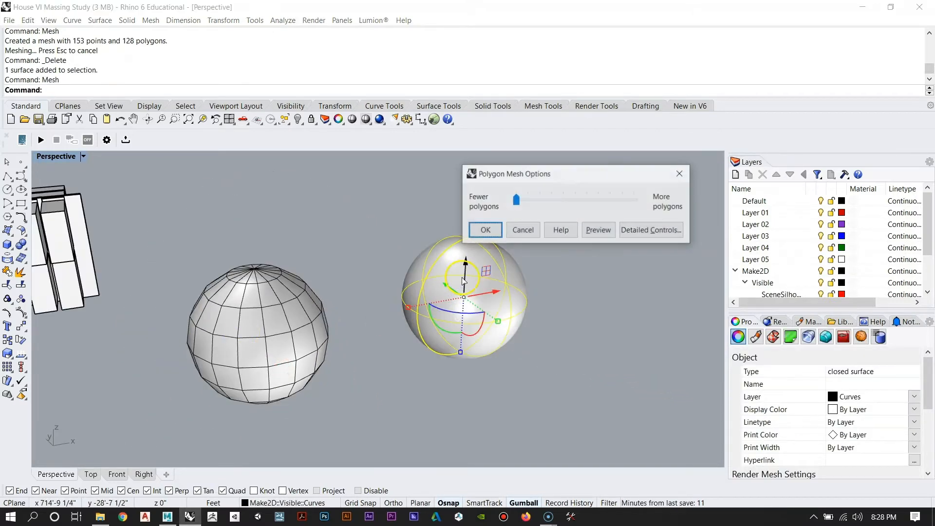
drag(524, 198, 525, 203)
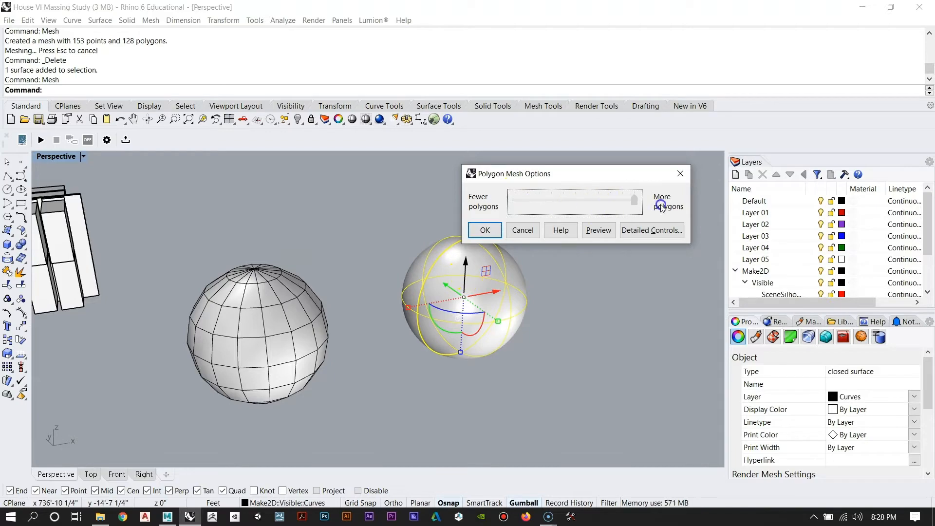
click(486, 234)
scroll(500, 266, up, 3)
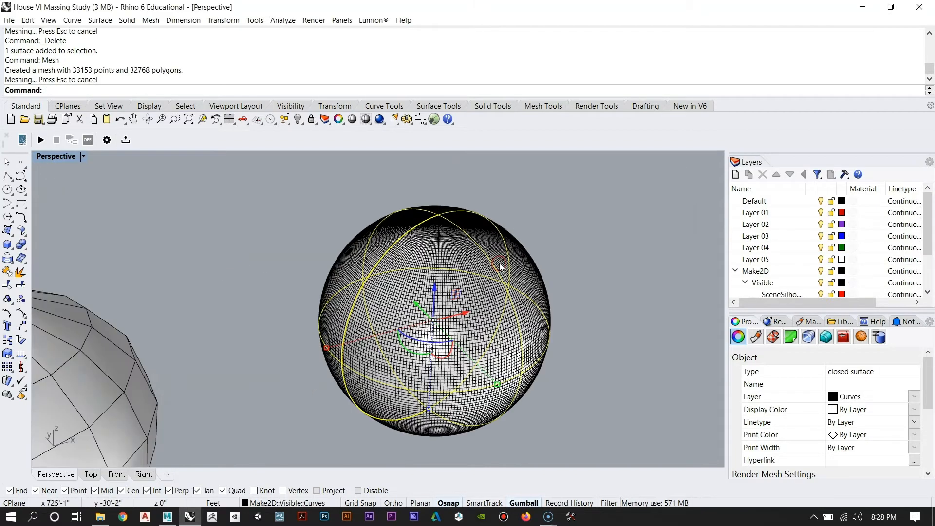
key(Delete)
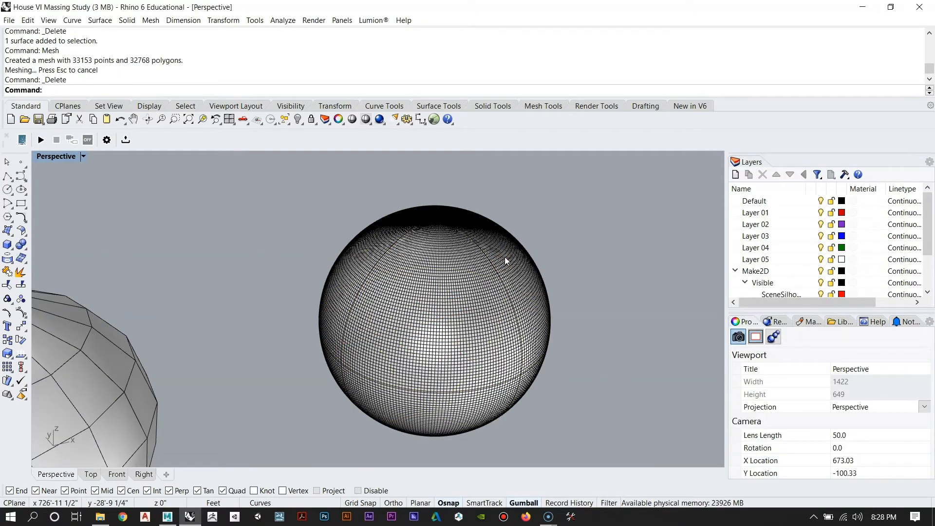
scroll(516, 273, up, 3)
scroll(488, 273, down, 6)
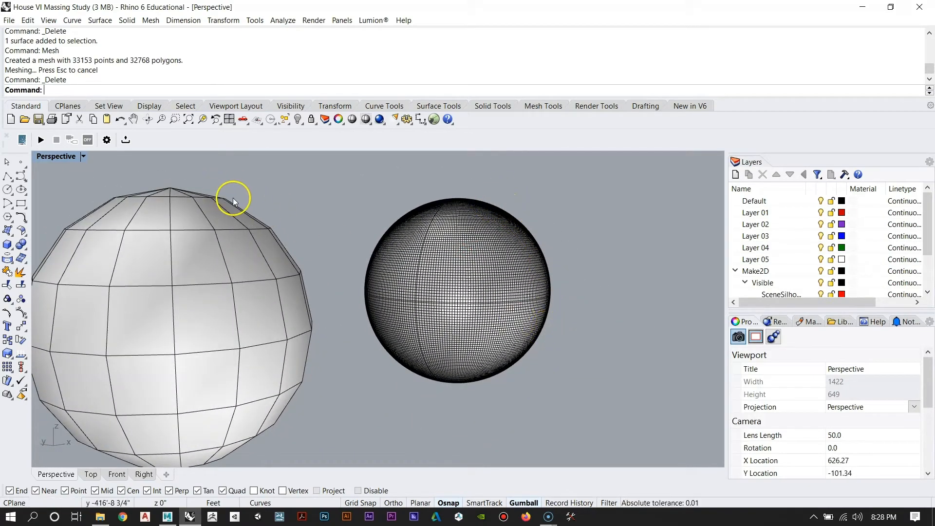
Step: Delete both mesh spheres beside the massing model
scroll(475, 253, down, 3)
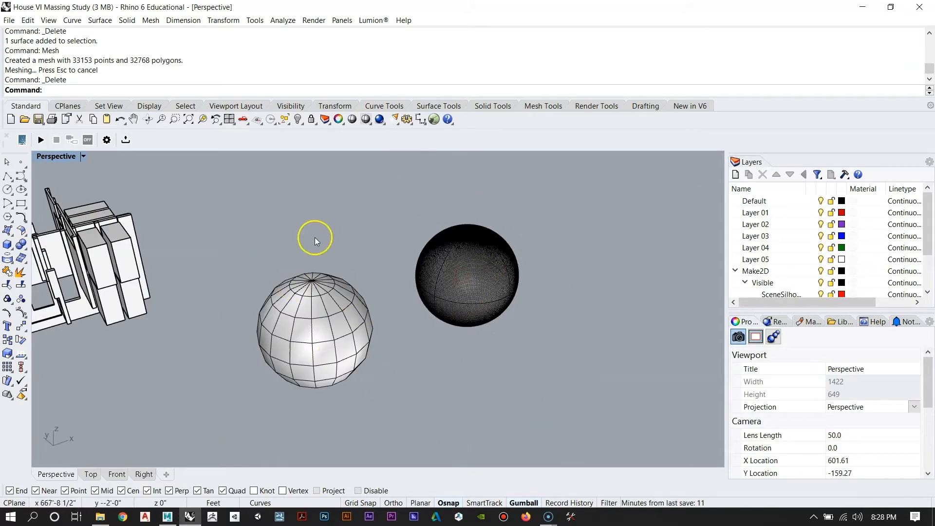
right_drag(419, 229, 322, 296)
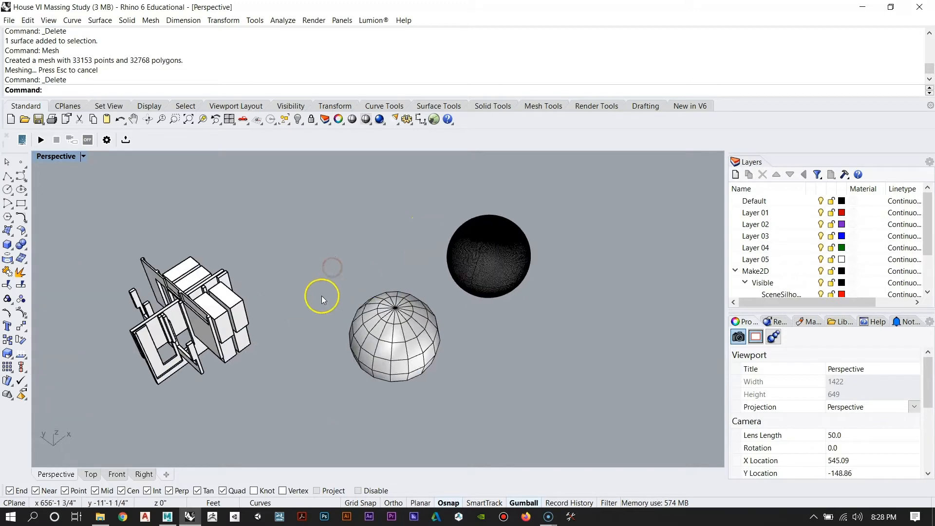
right_drag(484, 298, 451, 302)
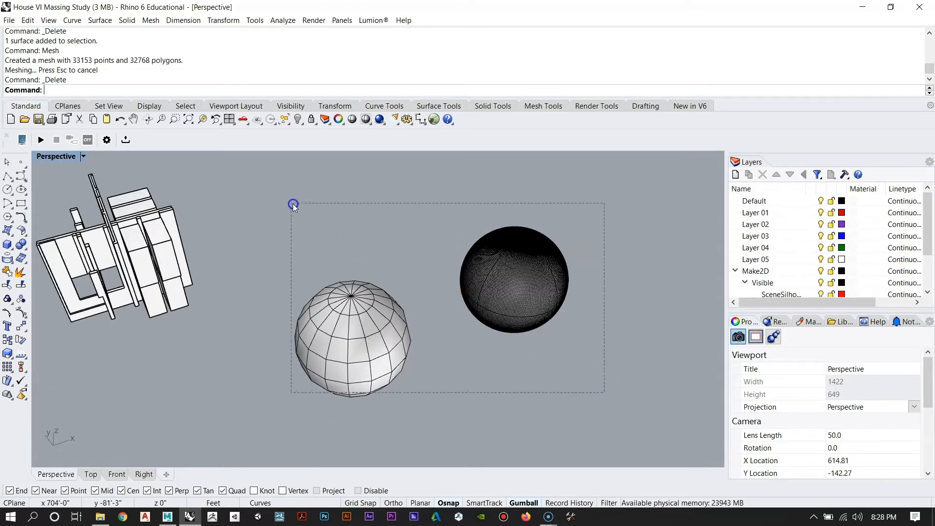
drag(289, 200, 290, 201)
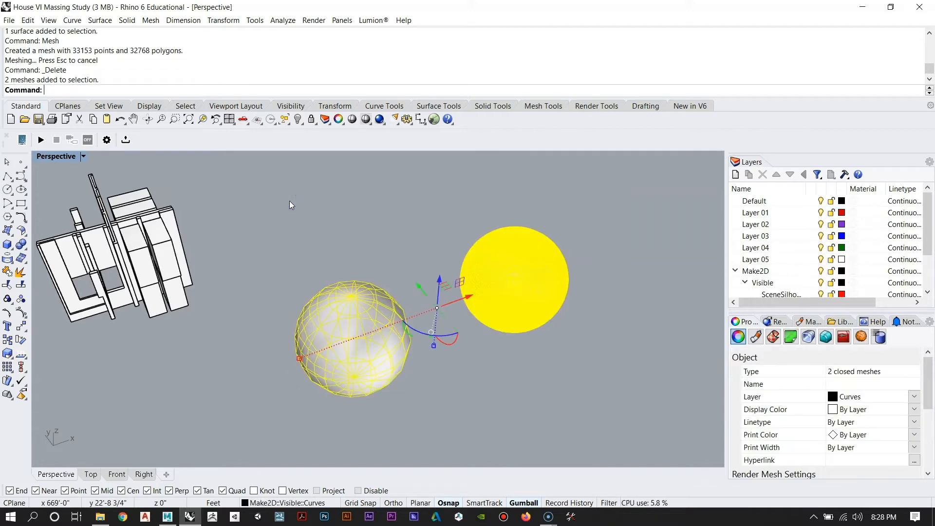
key(Delete)
Step: Examine the massing model's intersecting wall planes and box volumes from several angles
right_drag(289, 201, 210, 236)
scroll(282, 277, up, 5)
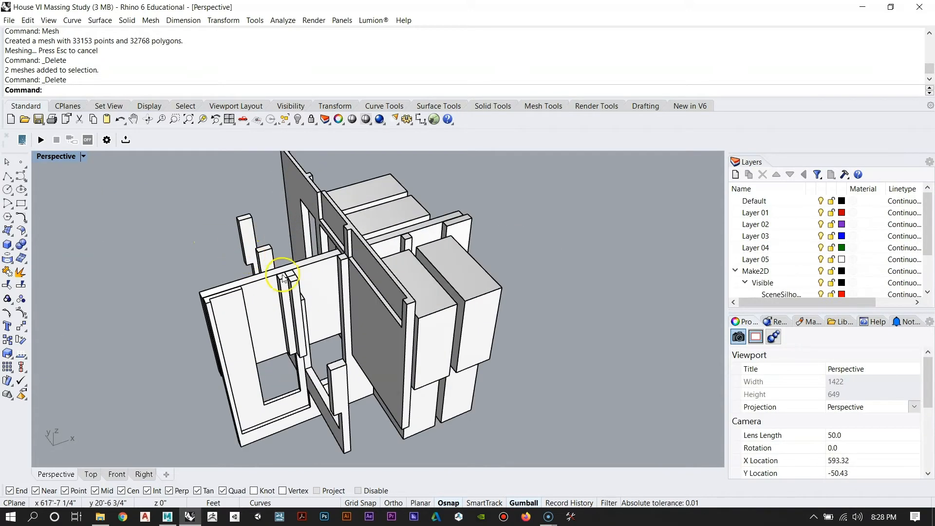
right_drag(283, 276, 501, 294)
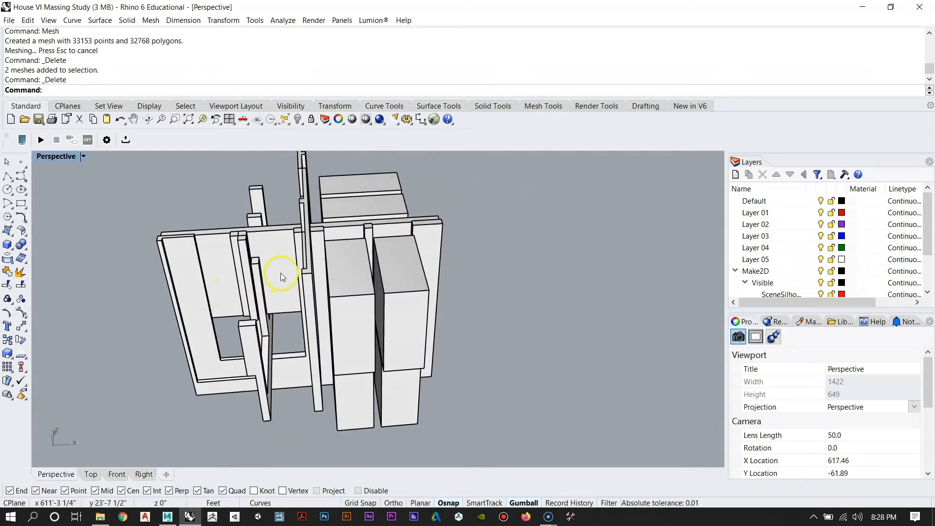
right_drag(271, 268, 326, 285)
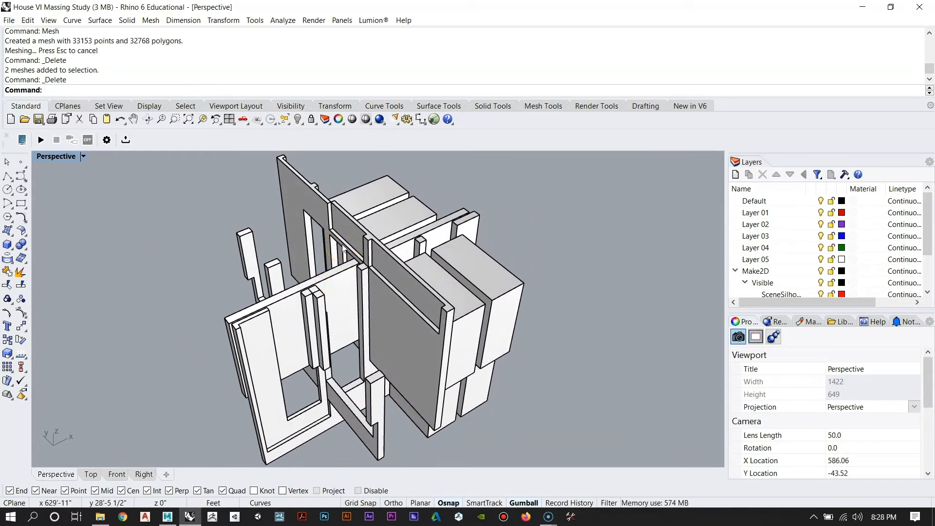
scroll(342, 244, down, 2)
mouse_move(379, 252)
right_down()
mouse_move(361, 248)
mouse_move(373, 257)
right_up()
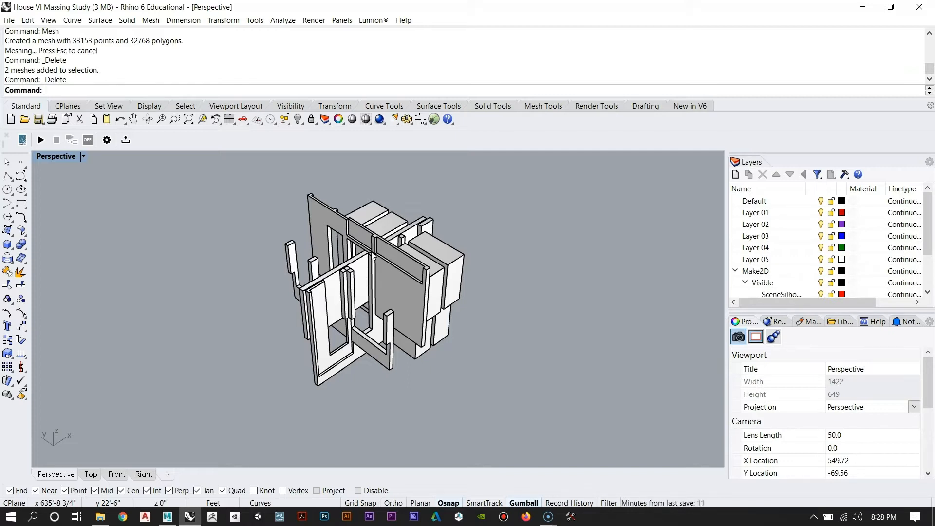
right_drag(373, 257, 386, 285)
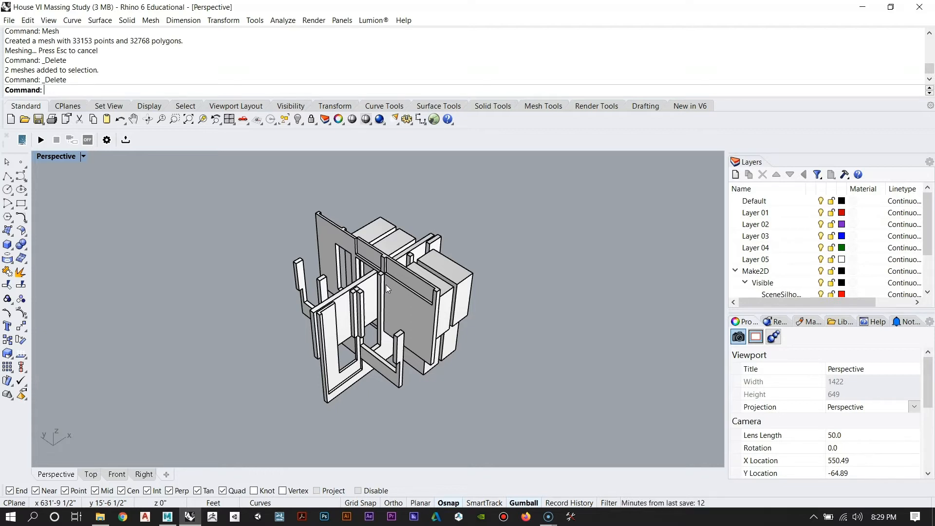
right_drag(387, 290, 375, 313)
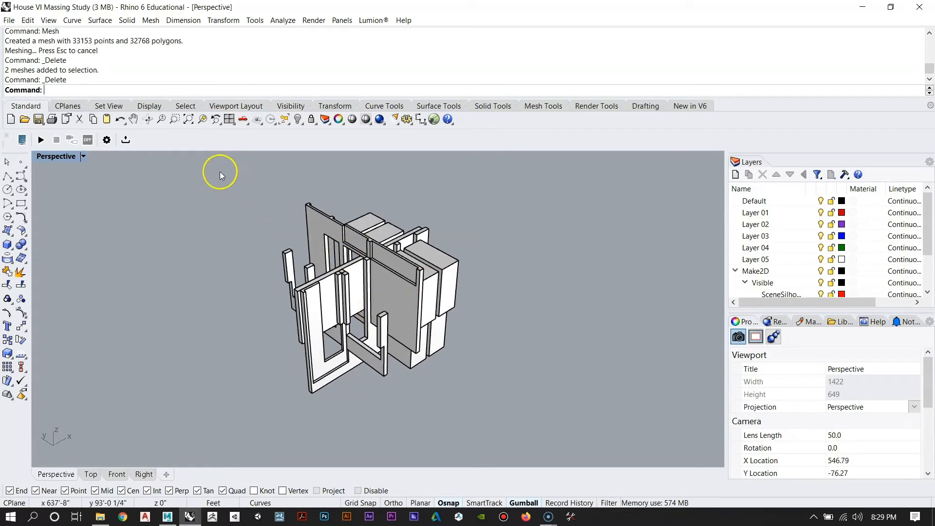
Step: Convert all solids of the massing model to polygon meshes with the Mesh command
drag(220, 171, 565, 442)
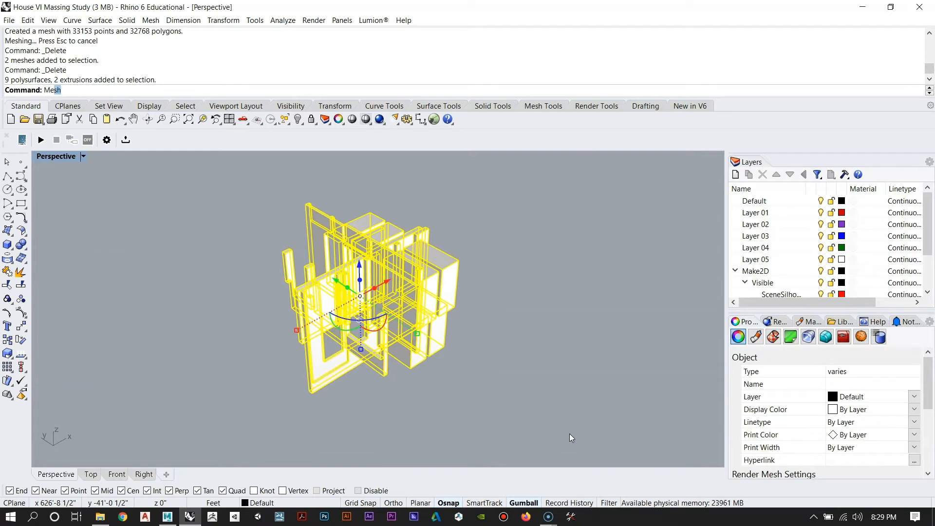
text(Mesh)
key(Return)
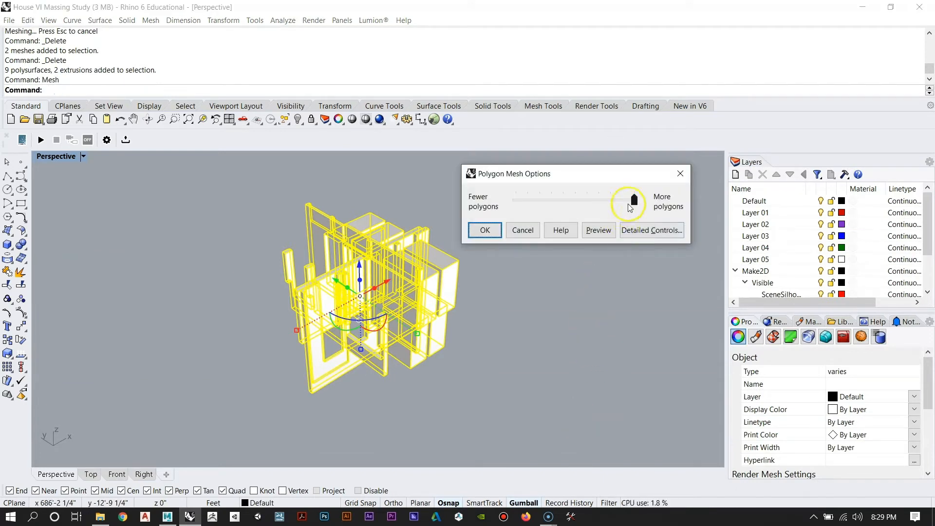
drag(628, 204, 627, 205)
click(483, 233)
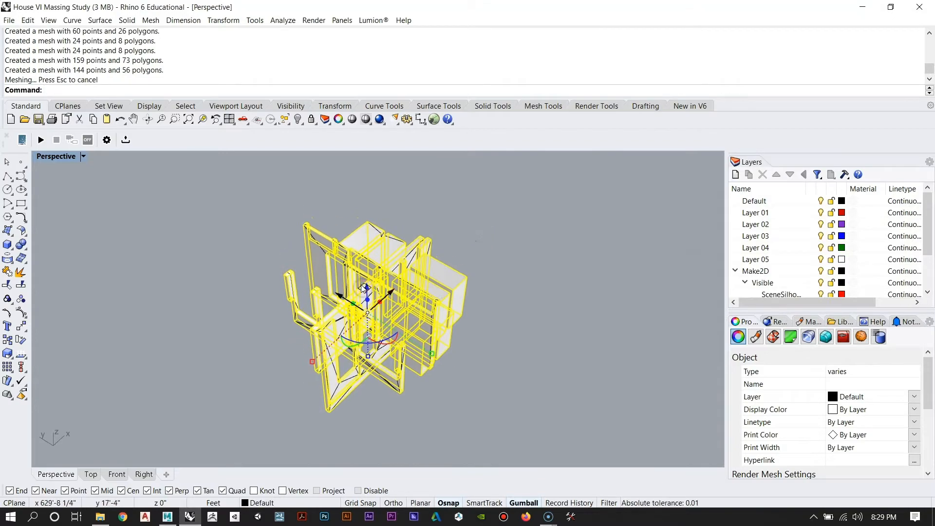
Step: Examine the mesh edges on the walls and boxes of the converted massing model, up close and from several angles
scroll(365, 288, up, 5)
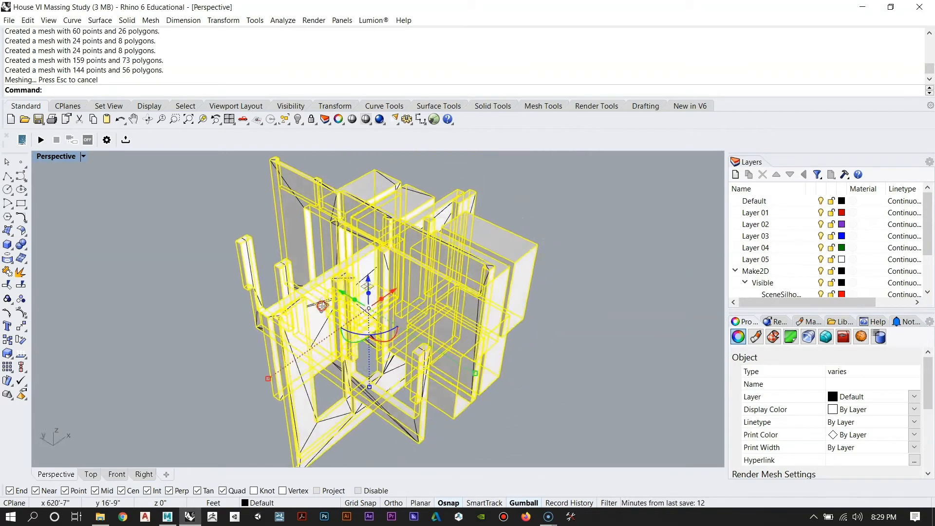
right_drag(322, 306, 309, 330)
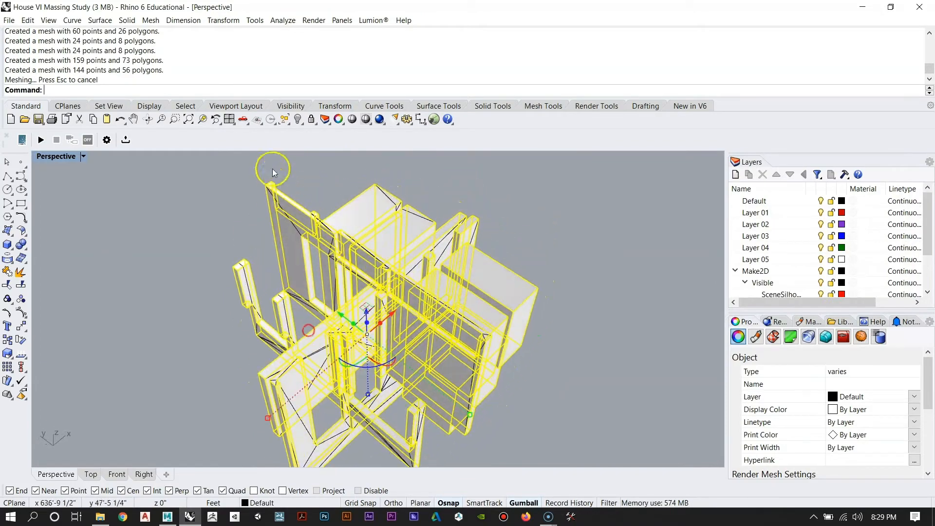
scroll(276, 203, up, 6)
scroll(276, 203, up, 2)
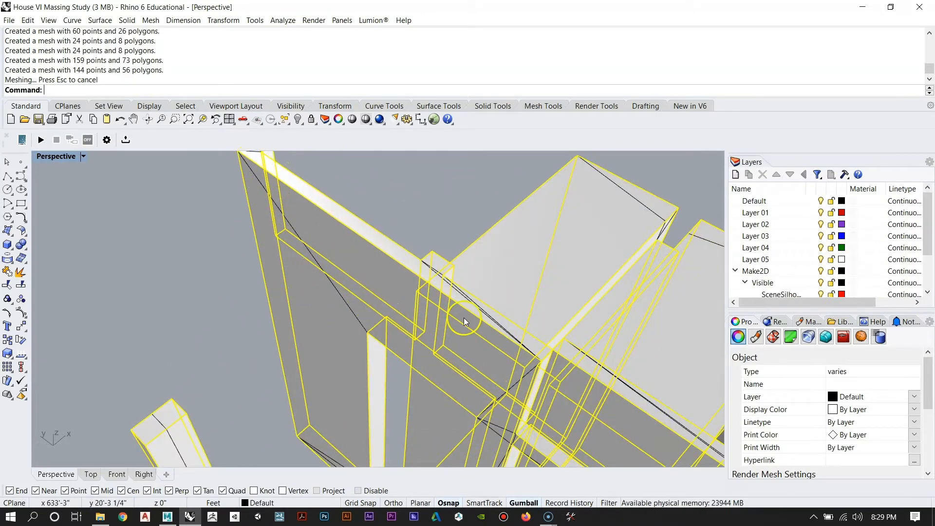
scroll(323, 226, down, 8)
right_drag(354, 303, 381, 282)
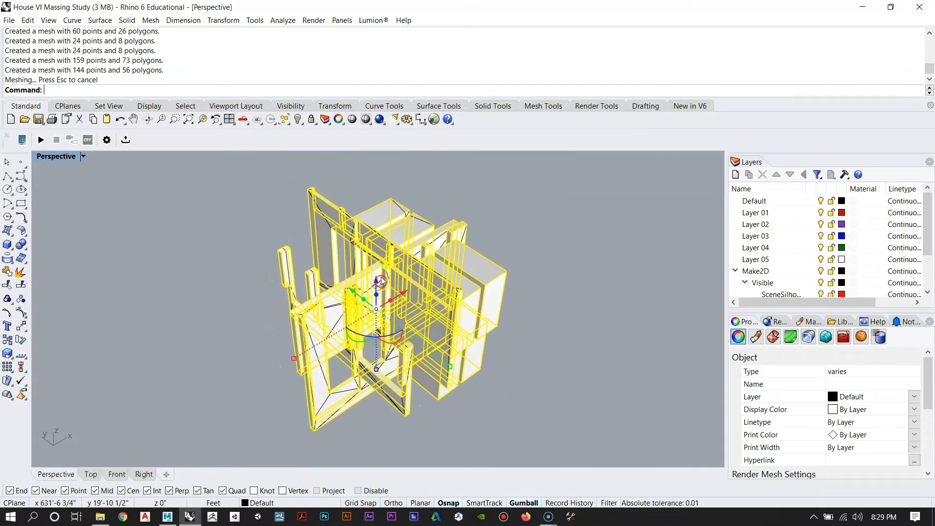
scroll(399, 226, up, 6)
scroll(376, 252, down, 8)
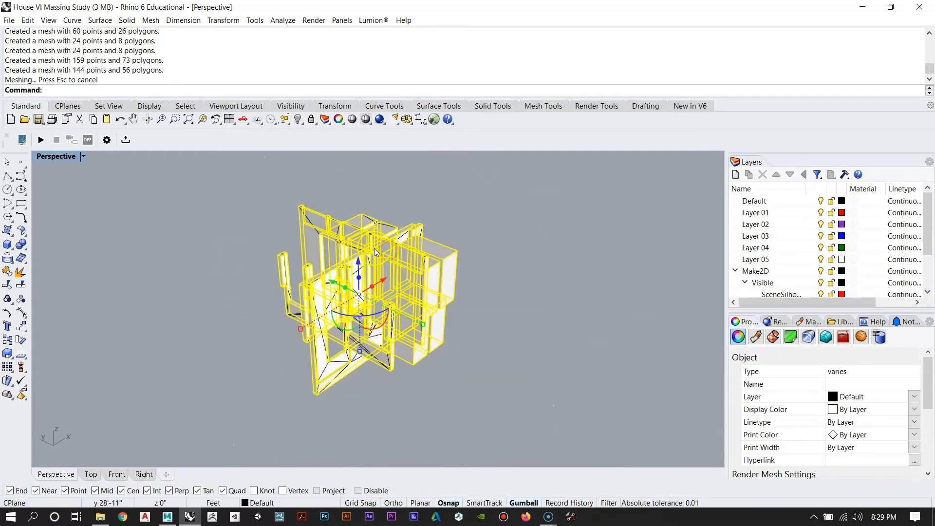
right_drag(412, 258, 403, 224)
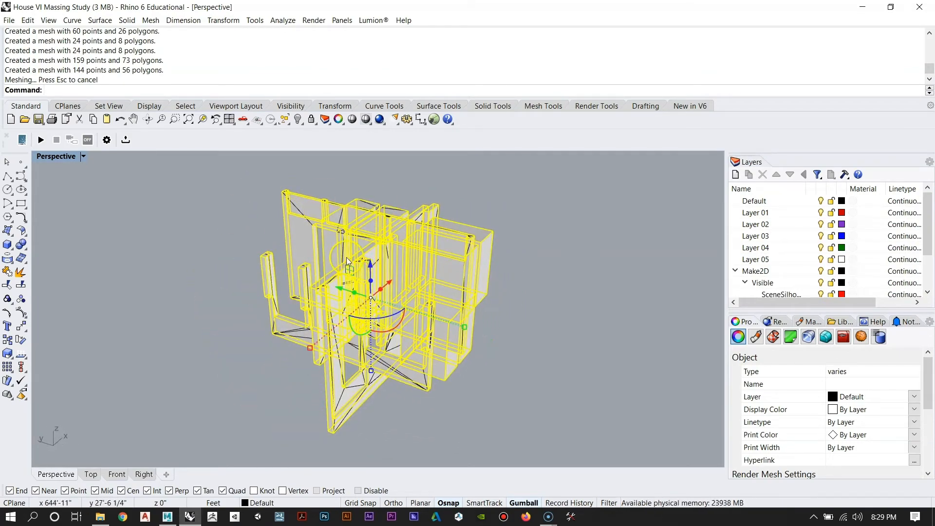
Step: Select all meshes with SelMesh and move them along the Y axis clear of the original solid model
click(524, 282)
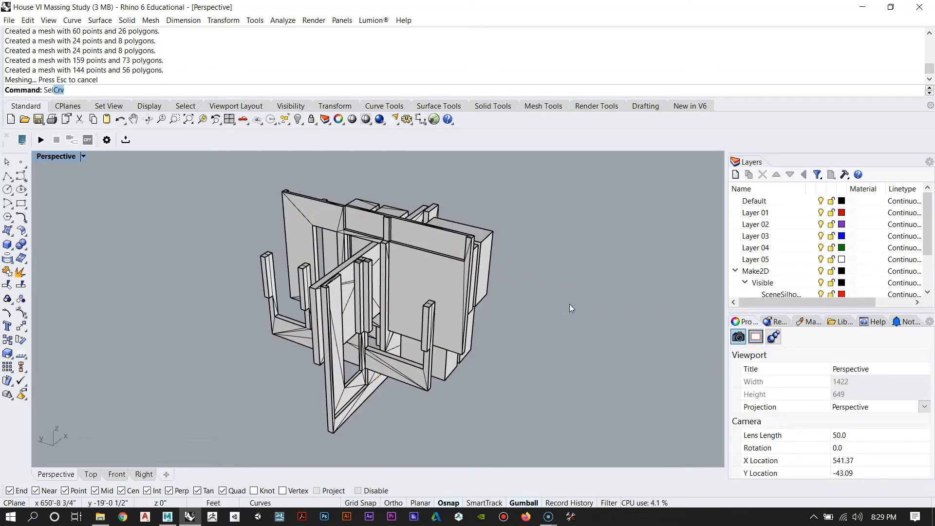
text(Mesh)
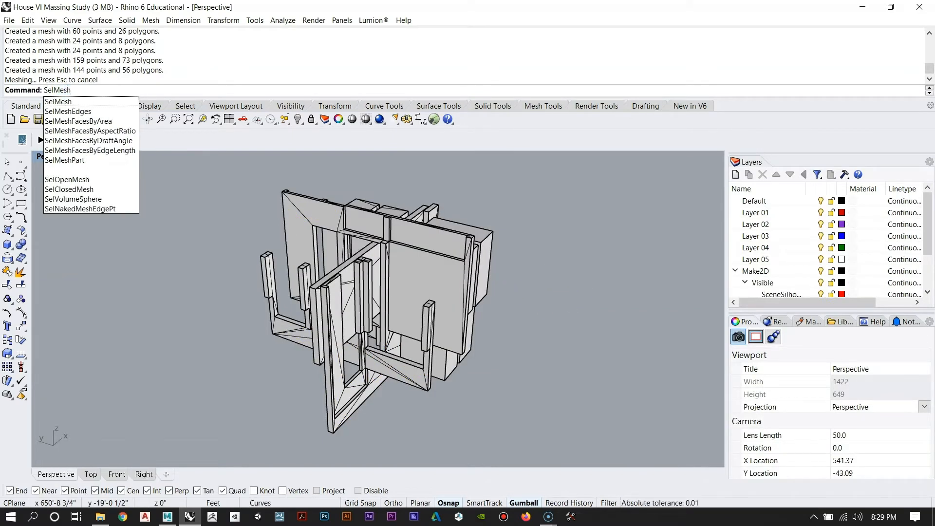
key(Return)
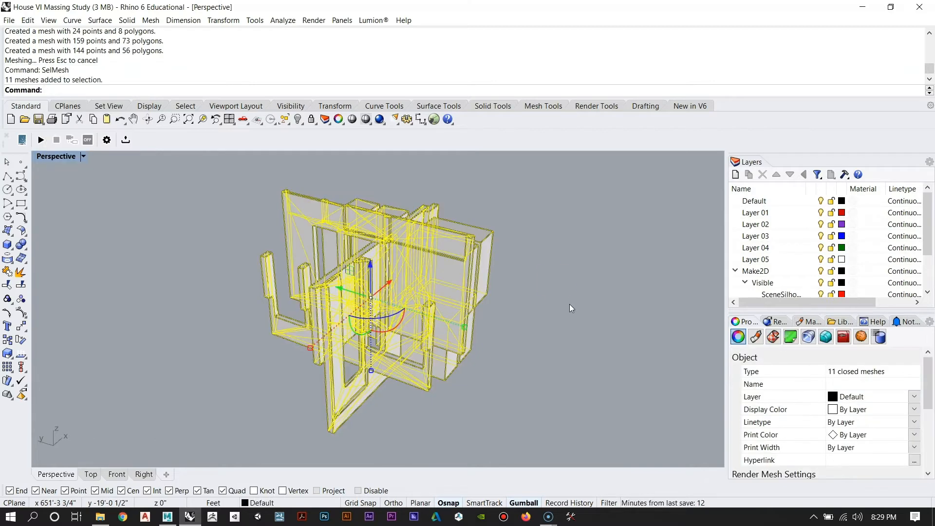
right_drag(446, 274, 420, 297)
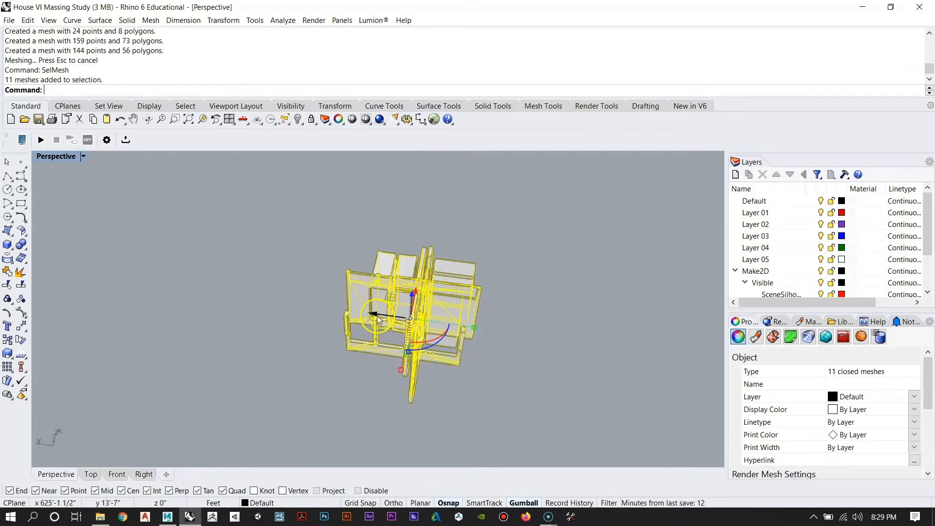
drag(377, 316, 244, 247)
text(ZS)
key(Return)
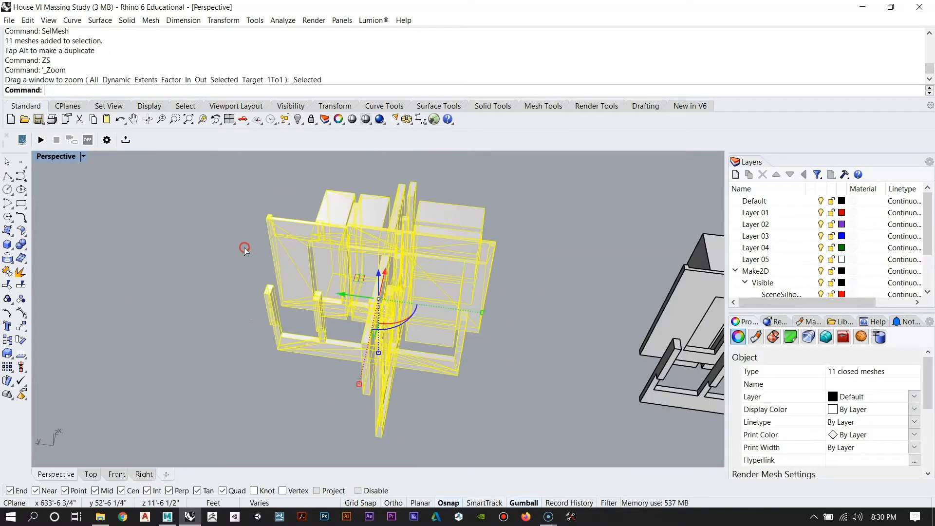
Step: Examine the triangulated faces of the separated mesh model's walls and boxes from several sides
right_drag(426, 290, 335, 237)
click(219, 264)
scroll(380, 246, up, 2)
scroll(268, 218, up, 9)
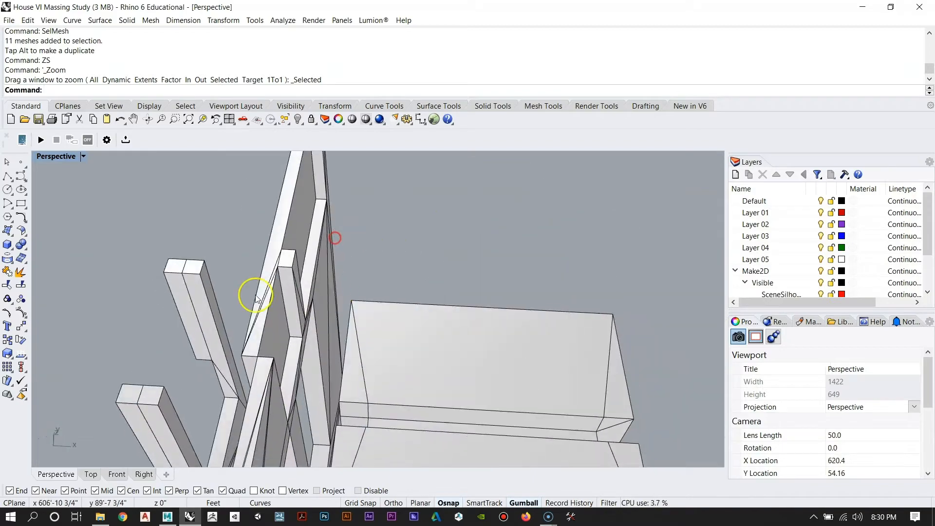
scroll(393, 229, down, 7)
right_drag(394, 229, 267, 326)
scroll(268, 326, up, 4)
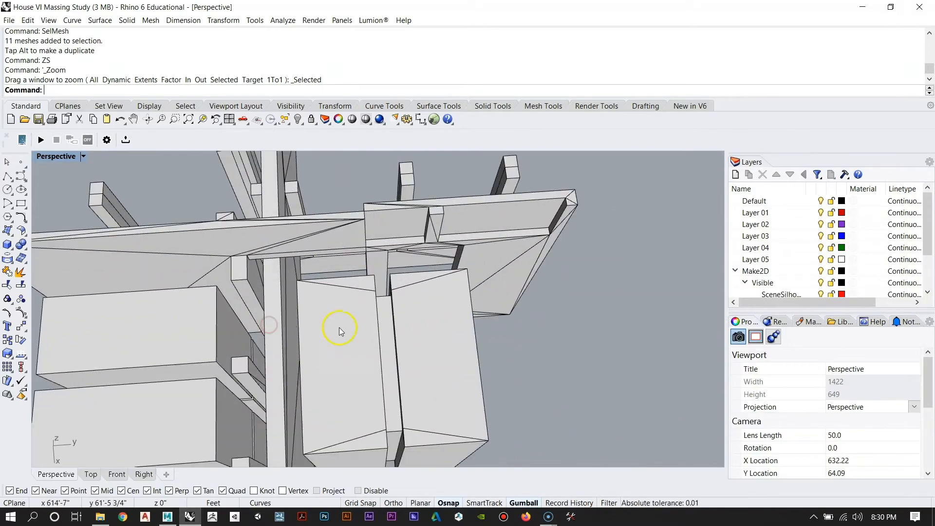
click(339, 327)
right_drag(343, 327, 497, 268)
key(Escape)
scroll(423, 221, down, 7)
right_drag(375, 234, 435, 231)
scroll(371, 293, up, 5)
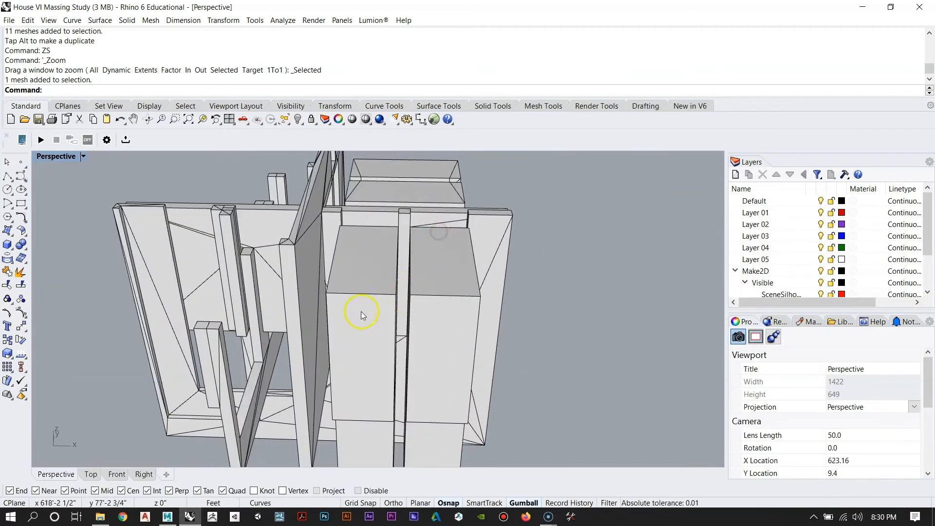
Step: Select the upper and lower box meshes one at a time to examine them as separate objects
click(361, 312)
click(437, 309)
scroll(291, 190, down, 5)
scroll(341, 312, up, 4)
right_drag(341, 317, 382, 239)
click(317, 318)
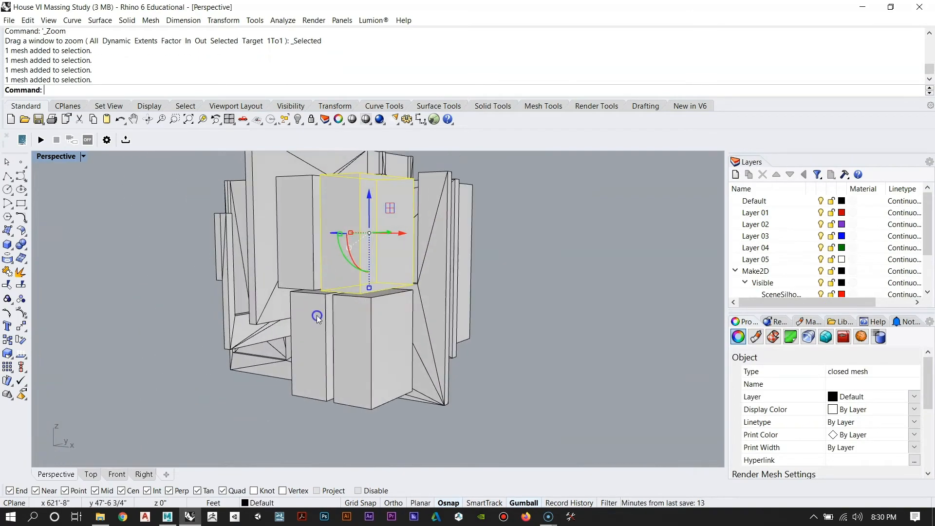
click(361, 335)
key(Escape)
Step: Examine the wall and frame meshes by selecting each individually from several sides of the mesh model
right_drag(212, 238, 346, 290)
scroll(346, 290, up, 5)
click(346, 290)
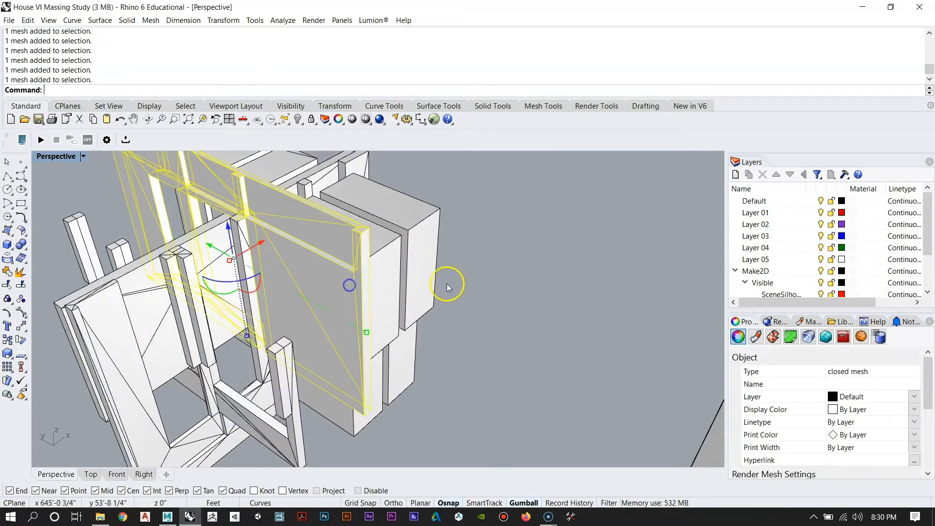
right_drag(446, 284, 298, 320)
click(303, 257)
click(275, 246)
click(238, 244)
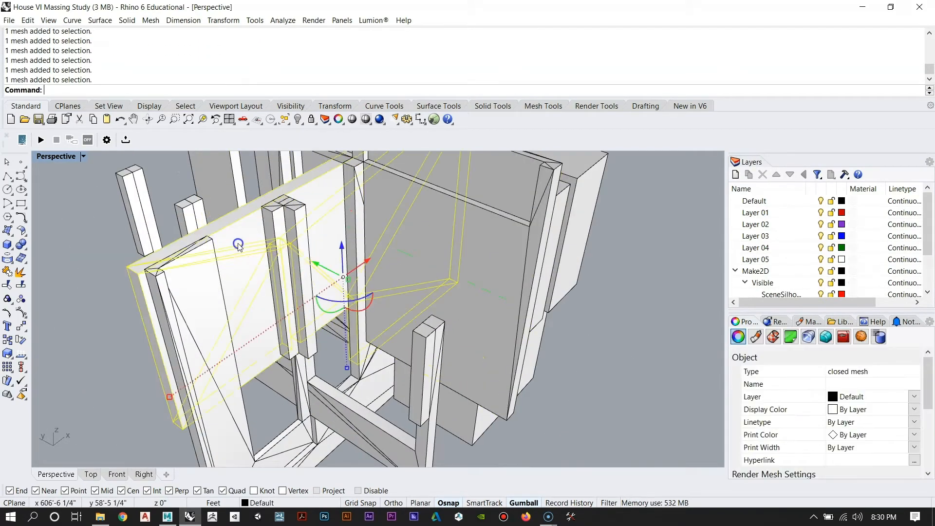
right_drag(238, 244, 369, 259)
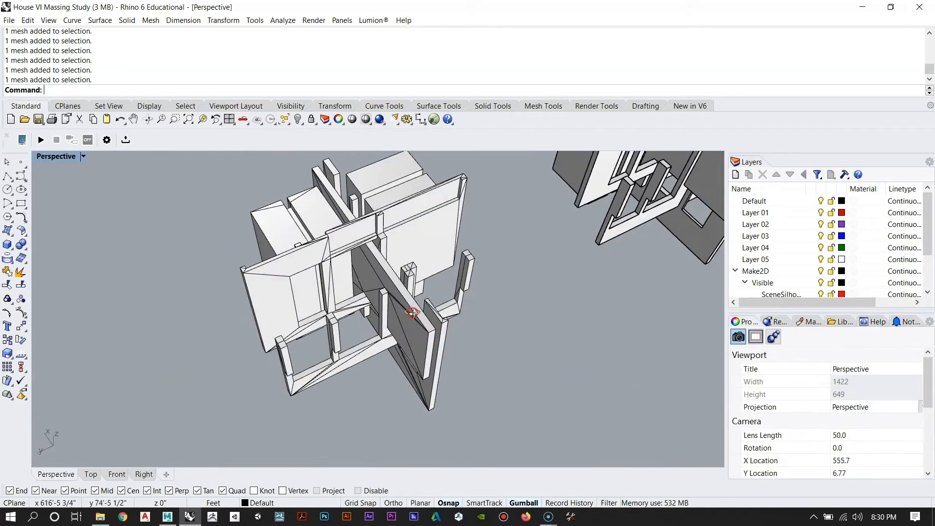
click(388, 309)
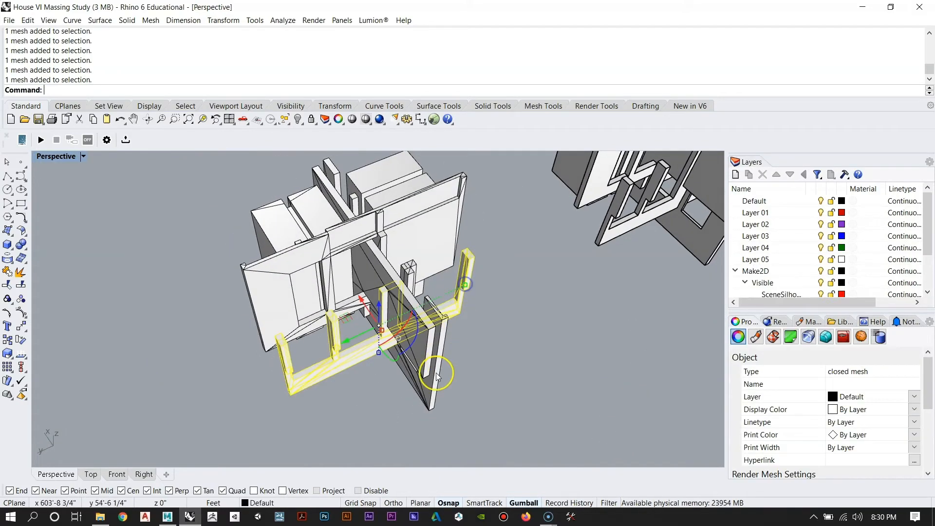
click(448, 312)
right_drag(449, 312, 391, 330)
key(Escape)
scroll(416, 322, up, 3)
scroll(381, 312, down, 4)
scroll(390, 304, up, 4)
right_drag(370, 287, 403, 349)
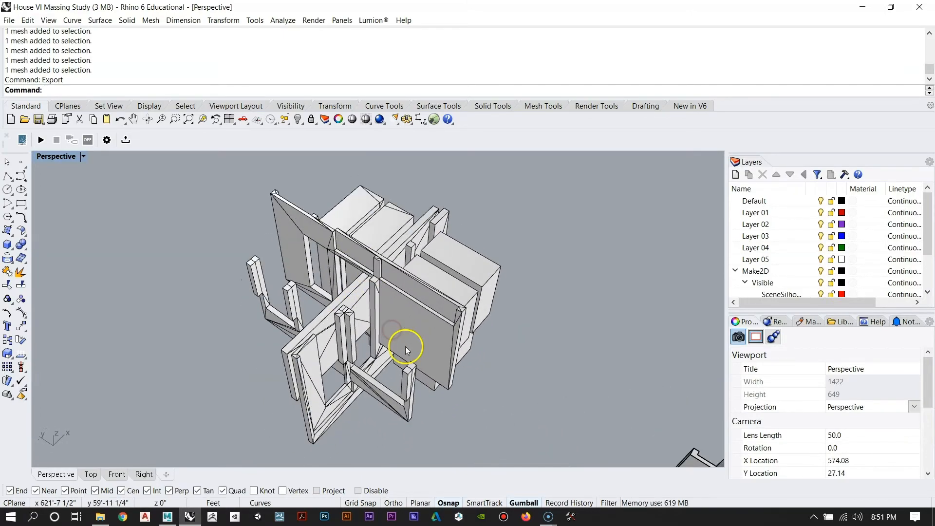
Step: Window-select the whole mesh model, clear the selection, and look the composition over from several angles
right_drag(449, 265, 412, 276)
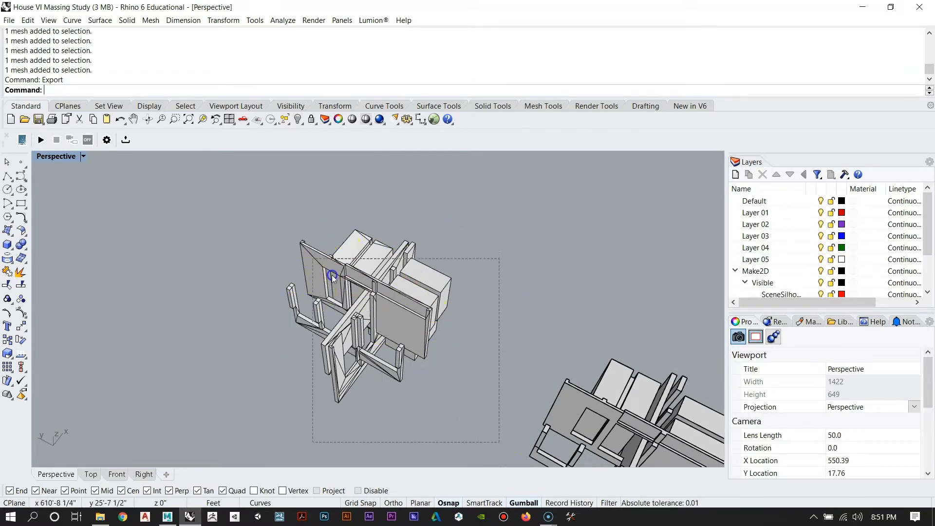
drag(332, 277, 232, 190)
scroll(346, 328, up, 4)
right_drag(456, 324, 492, 356)
click(497, 361)
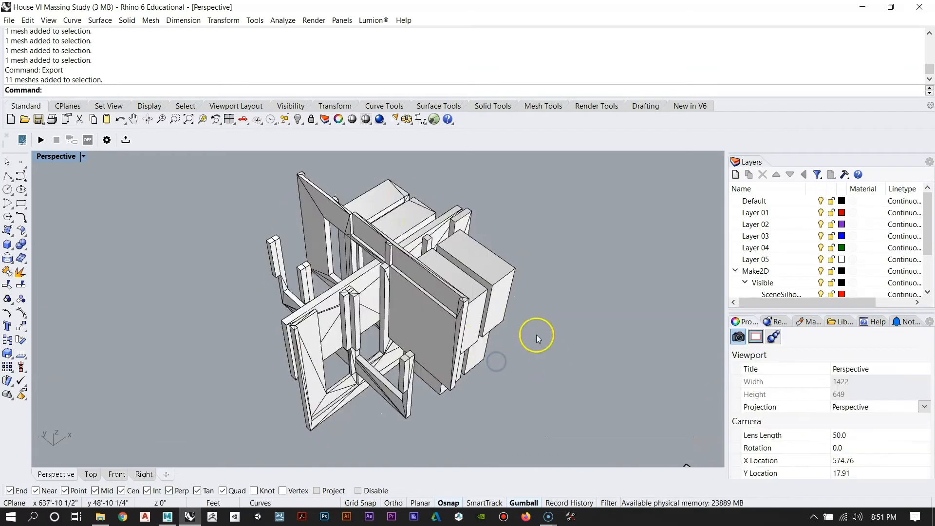
right_drag(484, 323, 470, 341)
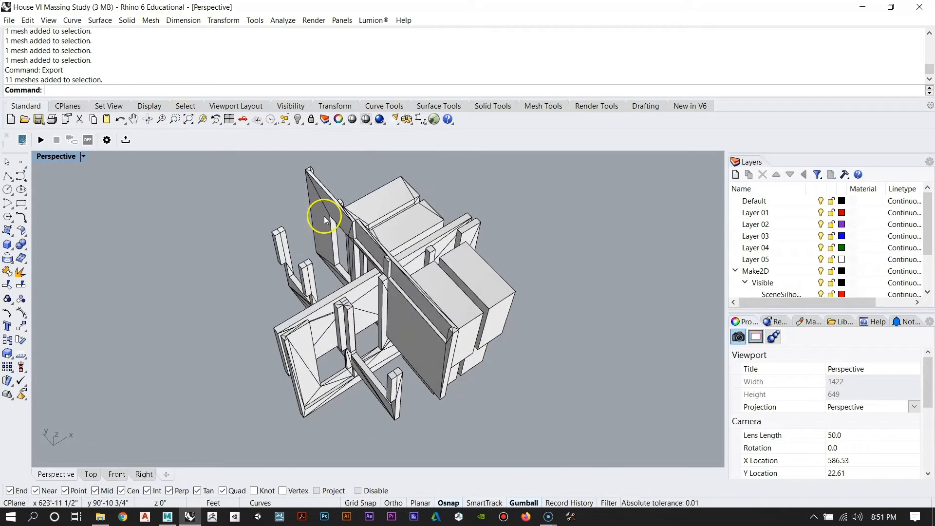
right_drag(326, 215, 396, 355)
Step: Pick individual boxes and walls of the mesh model to examine which pieces need exporting separately
click(344, 350)
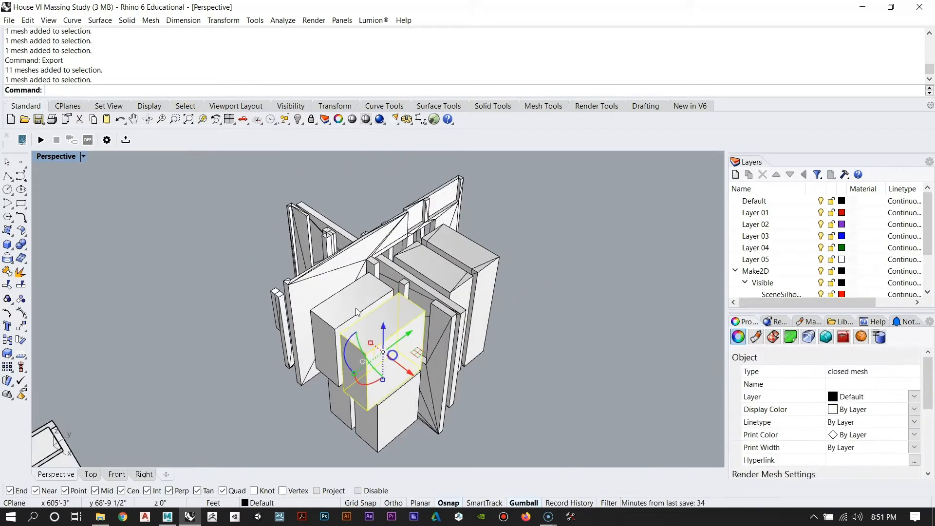
click(335, 407)
click(376, 433)
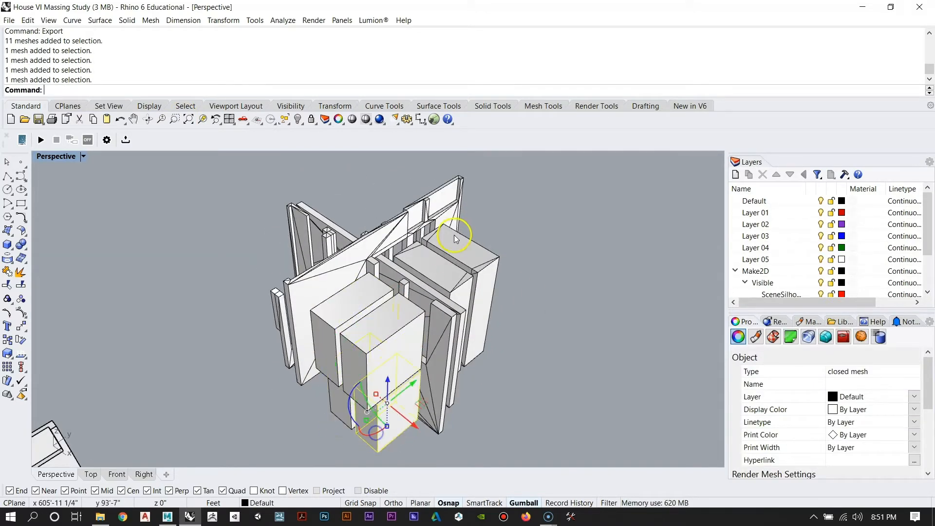
click(441, 275)
click(399, 219)
right_drag(200, 348, 407, 346)
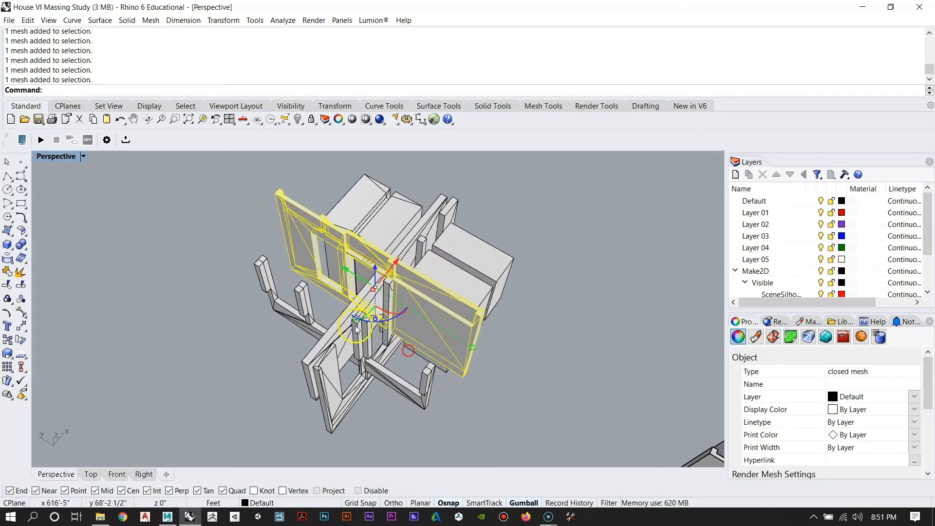
click(344, 326)
mouse_move(344, 327)
right_down()
mouse_move(313, 397)
mouse_move(412, 298)
mouse_move(331, 328)
right_up()
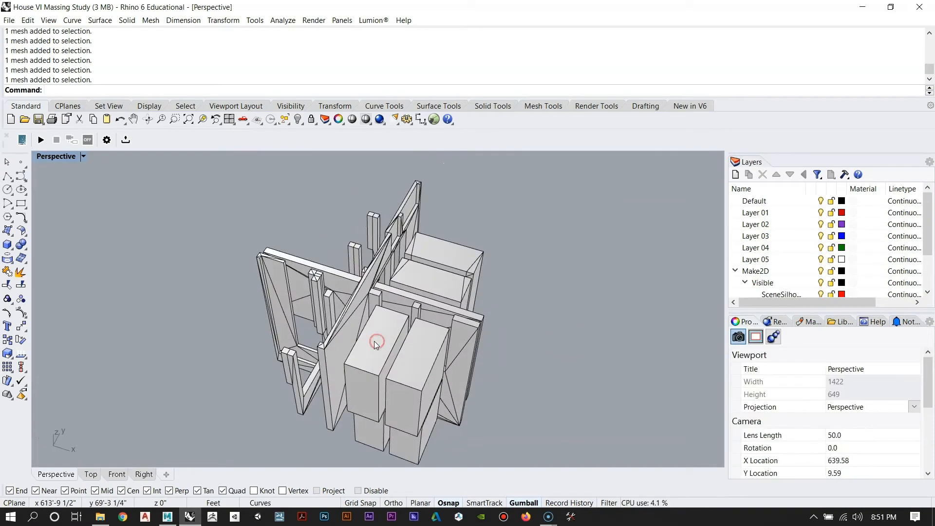
click(374, 341)
click(431, 347)
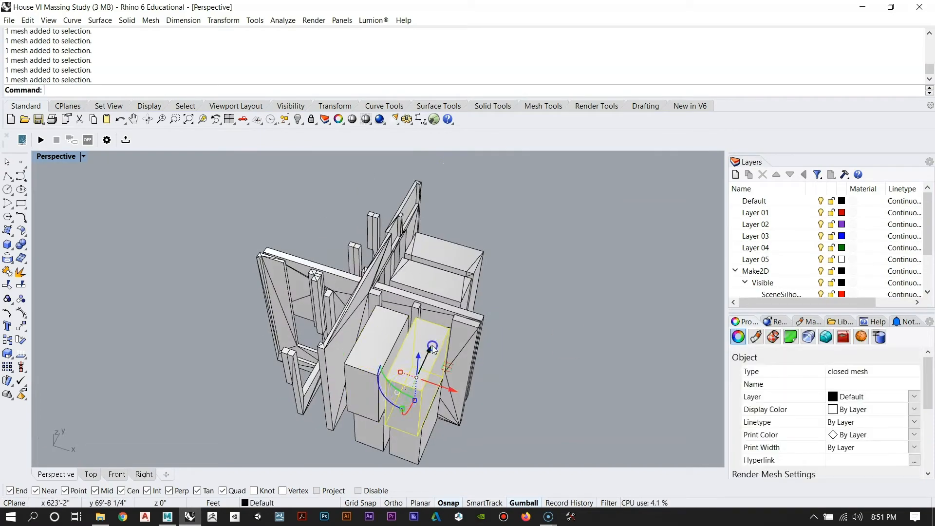
click(364, 426)
Step: Export the upper box mesh beside the long wall as an OBJ file named Massing 1 in the Maya Tutorials folder
right_drag(289, 303, 329, 317)
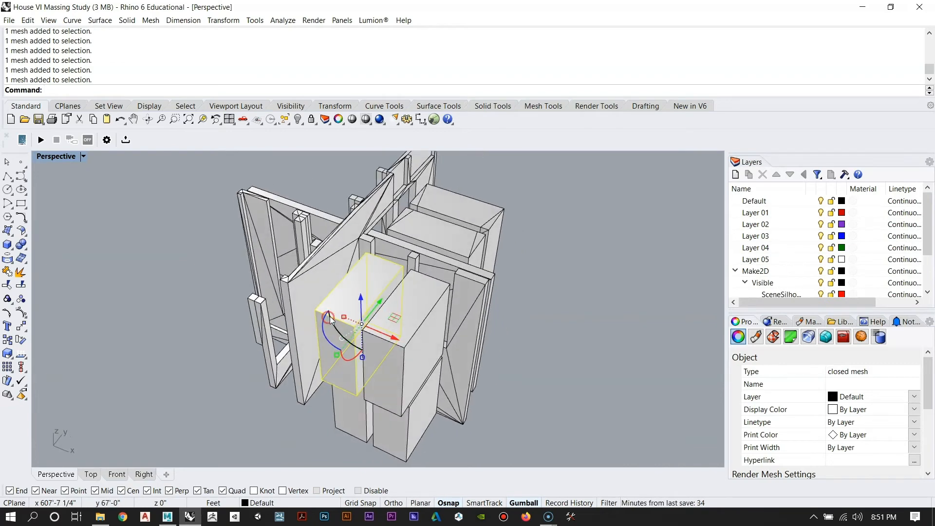
key(Return)
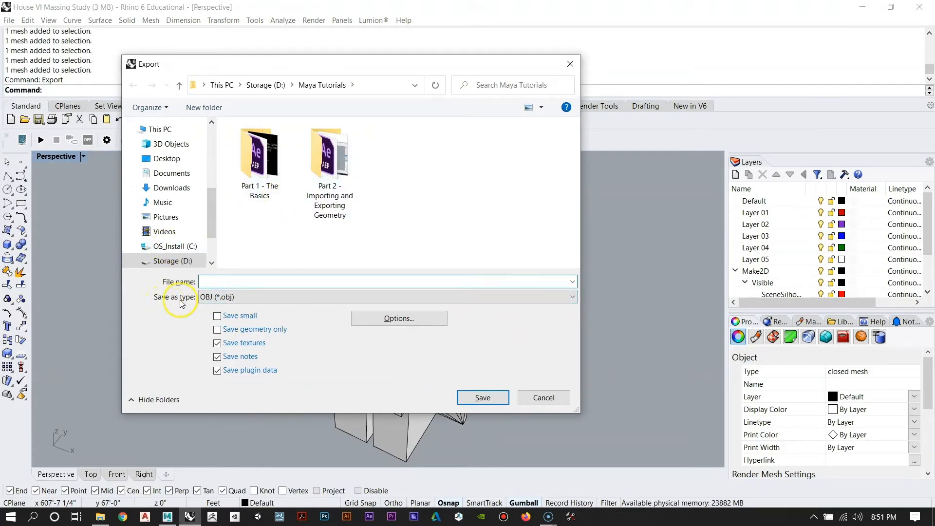
click(207, 301)
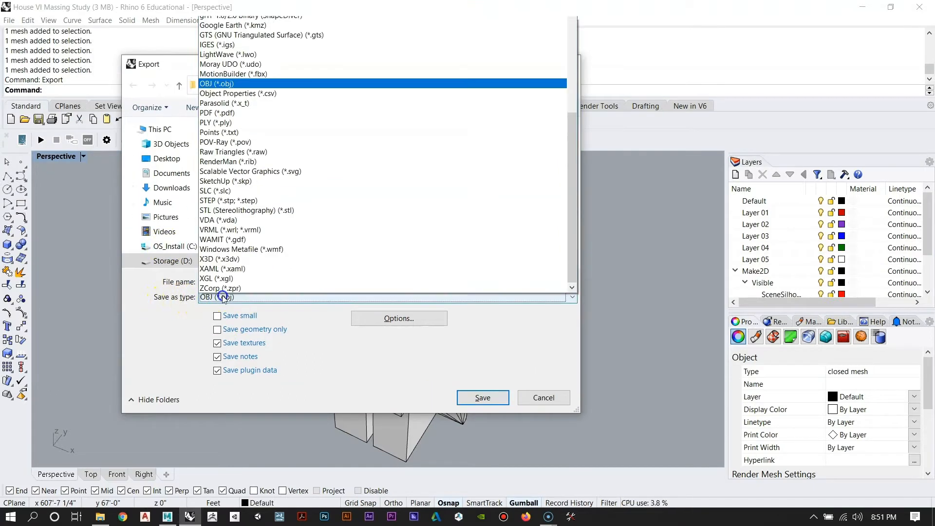
click(209, 84)
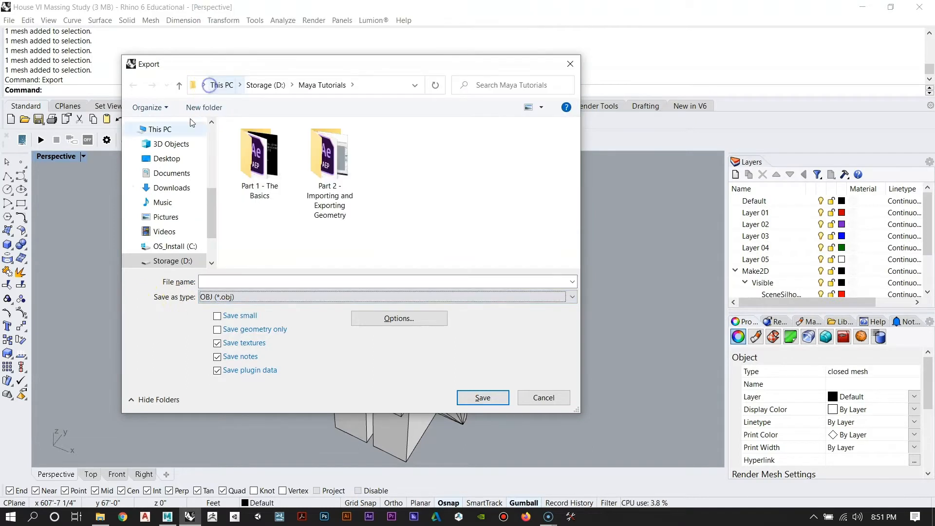
click(232, 284)
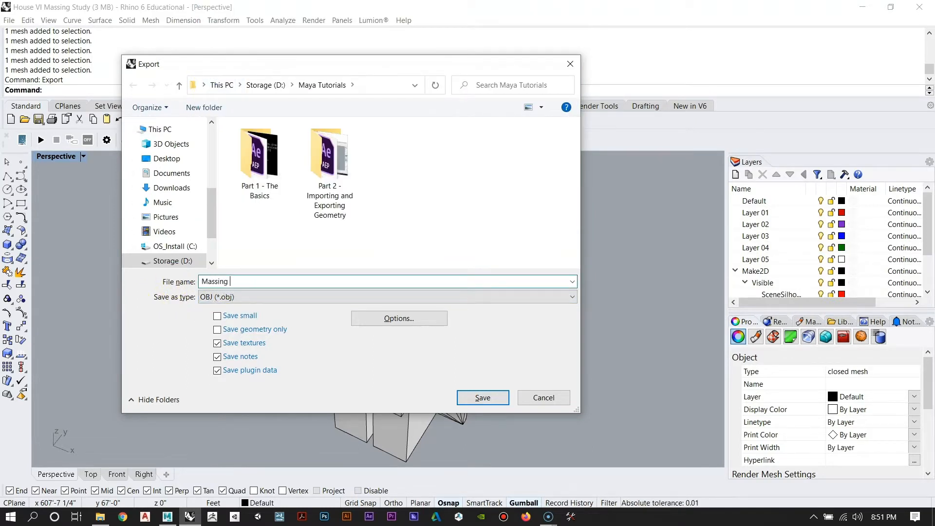
text(Massing 1)
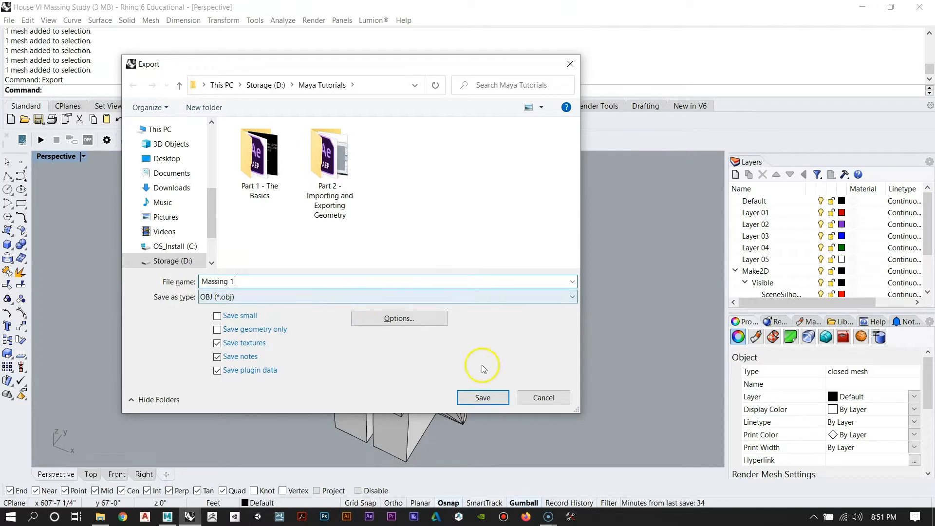
click(483, 398)
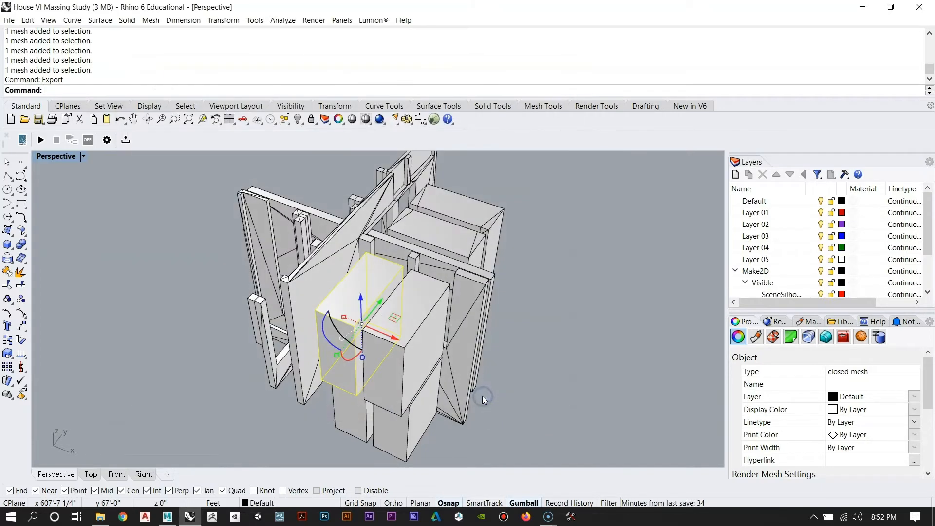
Step: Review the OBJ formatting options, compare the up axis with Maya's, and finish the export with Rhino Z mapped to OBJ Y
drag(373, 194, 383, 188)
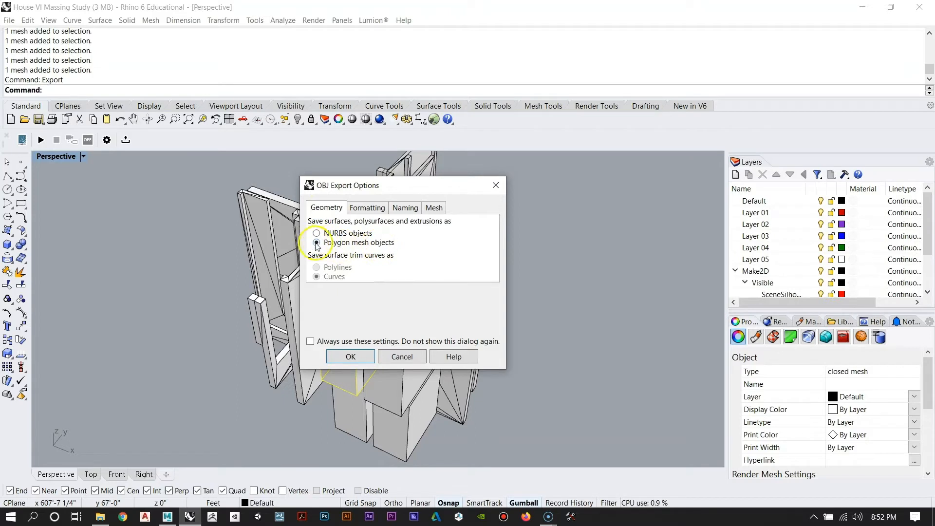
click(369, 208)
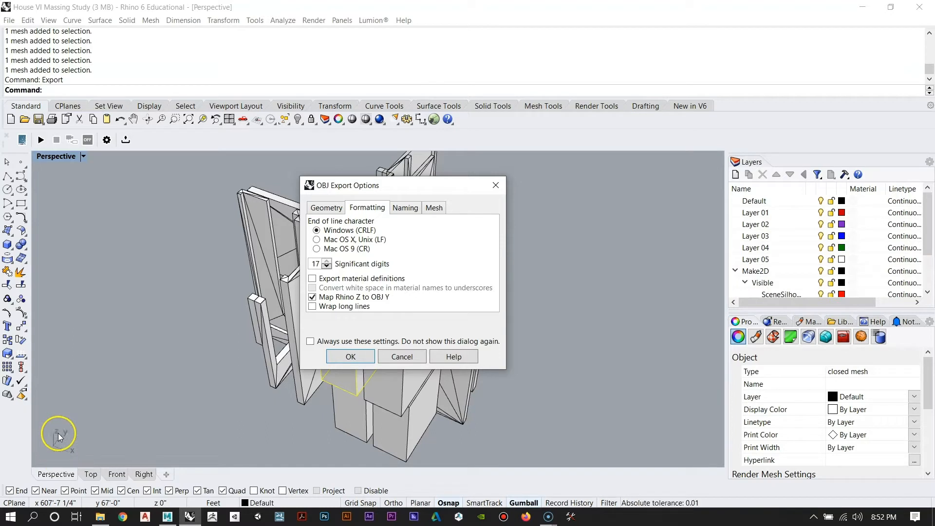
click(169, 517)
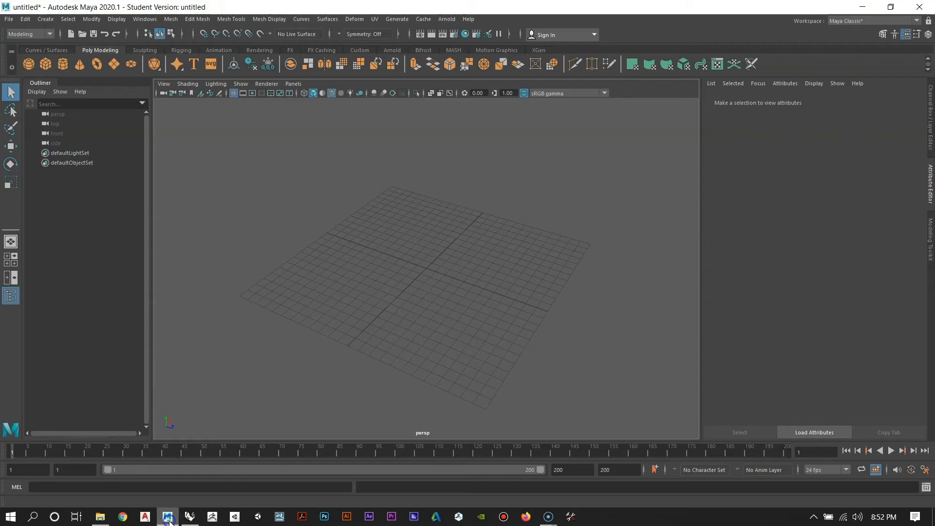
alt+drag(237, 311, 225, 341)
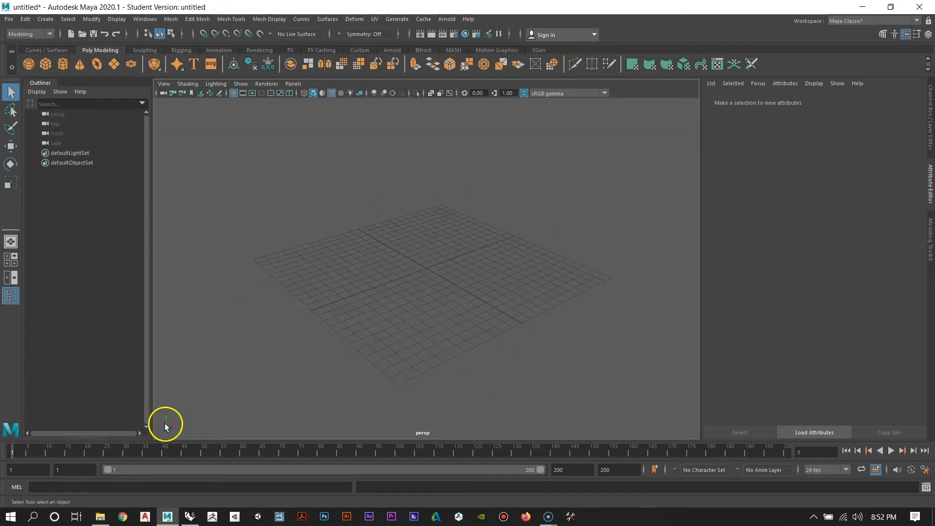
click(190, 517)
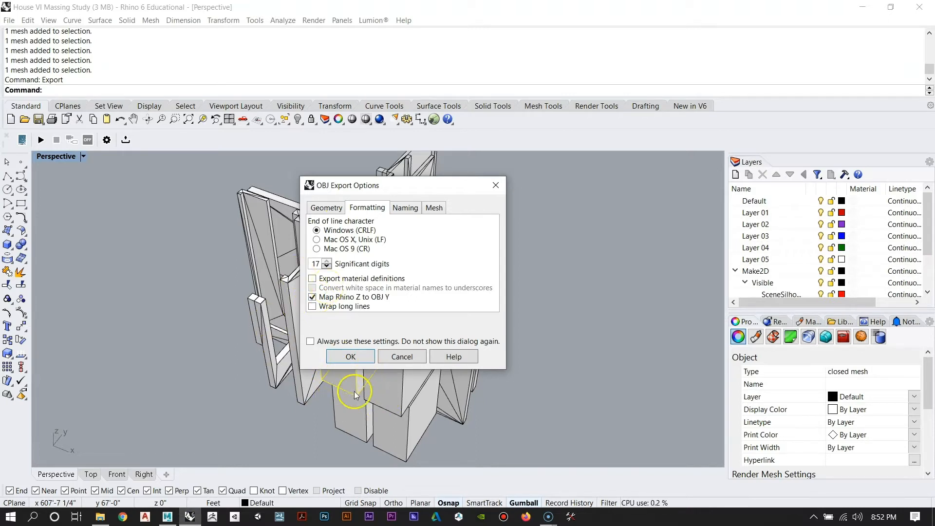
click(354, 358)
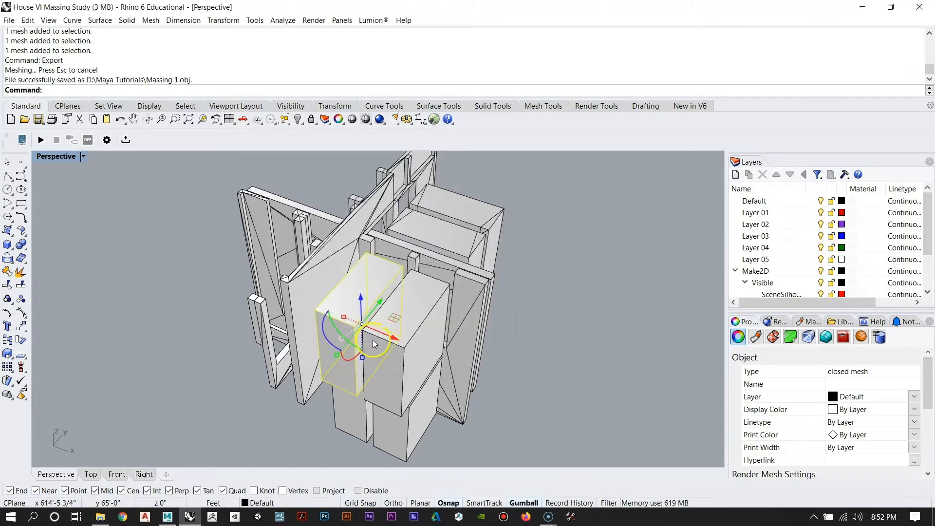
Step: Delete the exported upper box mesh from the mesh model
right_drag(373, 353, 375, 331)
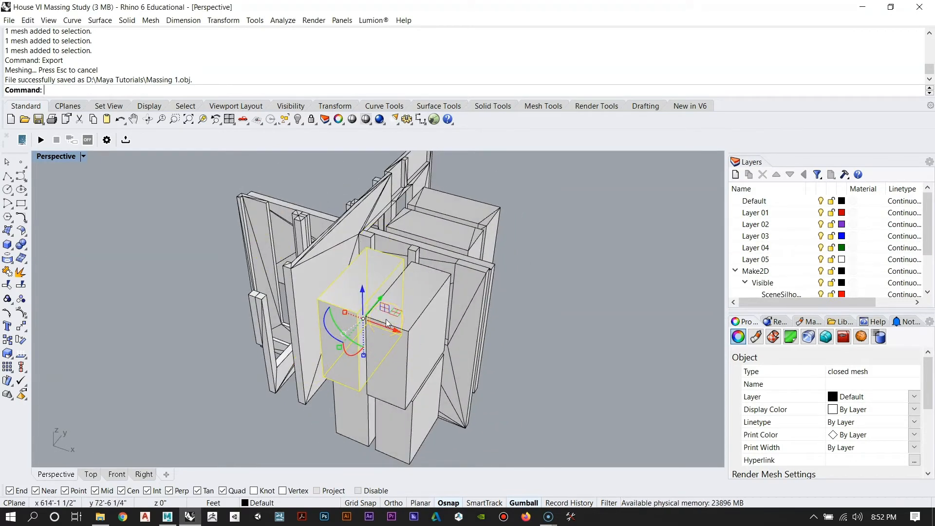
key(Delete)
right_drag(393, 301, 390, 322)
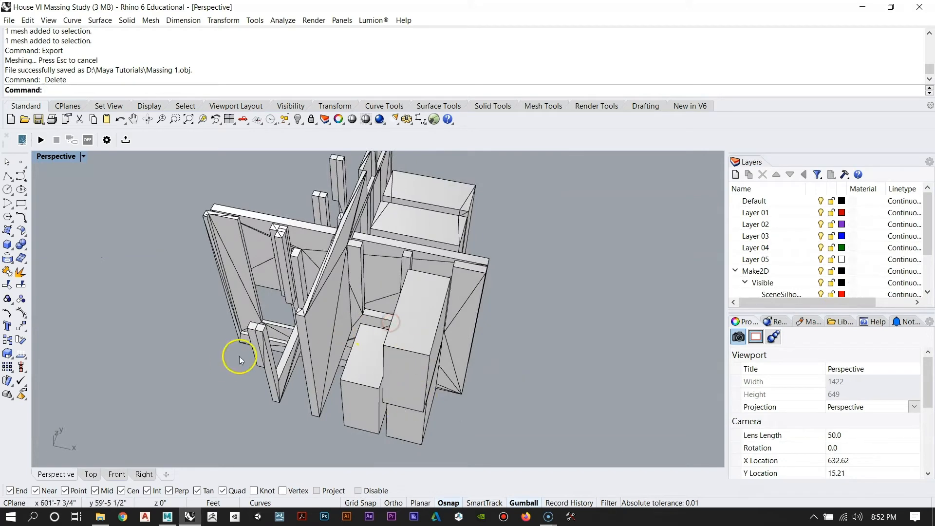
Step: Export the remaining upper front box mesh as an OBJ file named Massing 2
right_drag(424, 259, 396, 355)
click(393, 352)
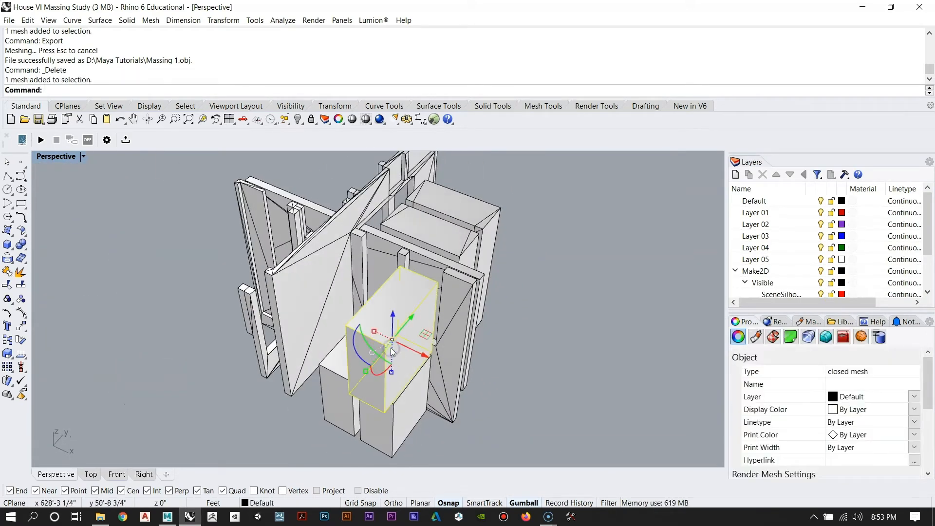
text(Export)
key(Return)
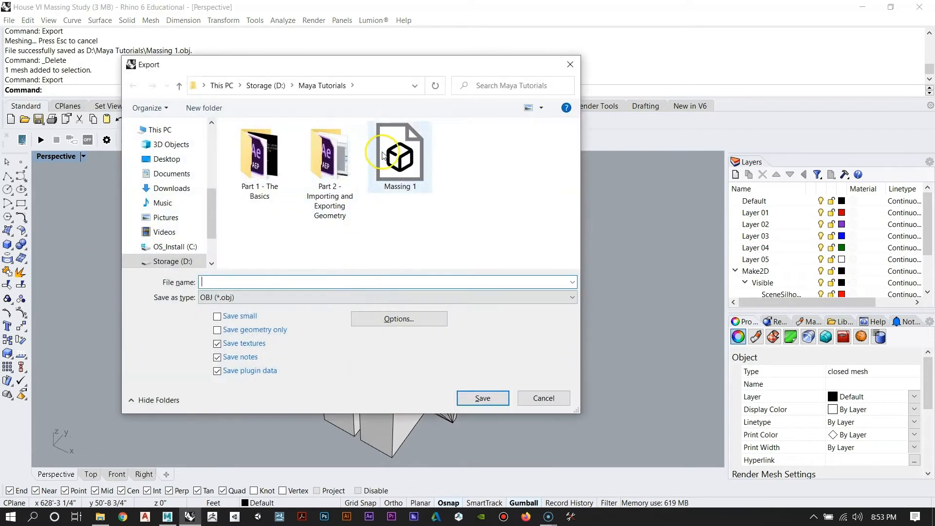
click(293, 281)
click(292, 283)
key(BackSpace)
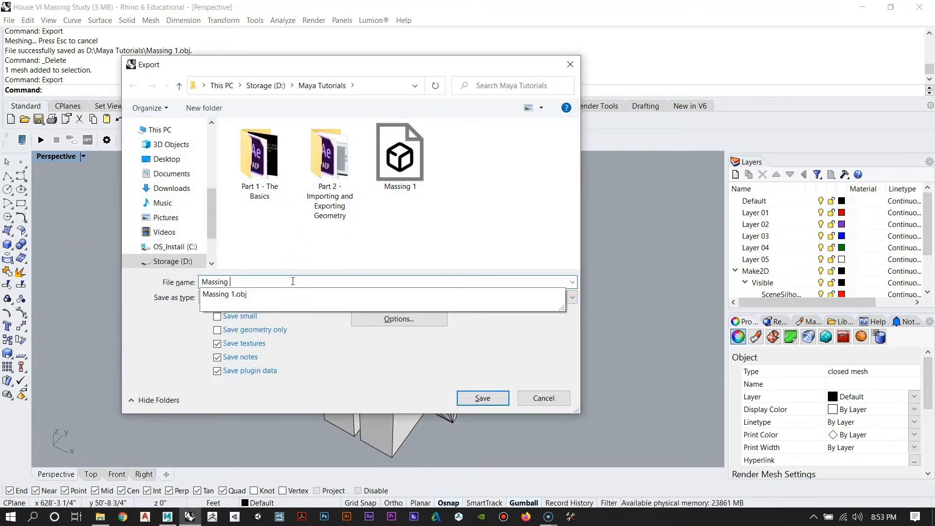
text(2)
key(Return)
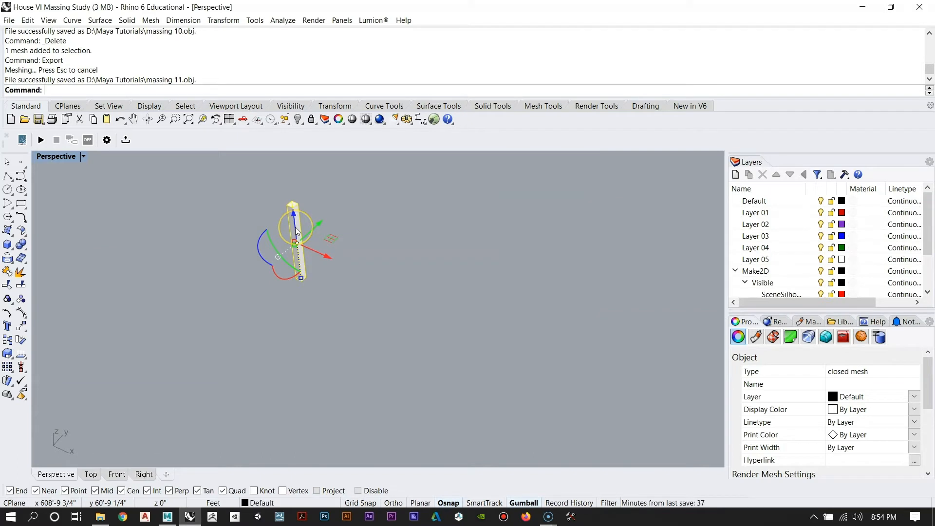
Step: Delete the last exported post mesh and look over the remaining original models
key(Delete)
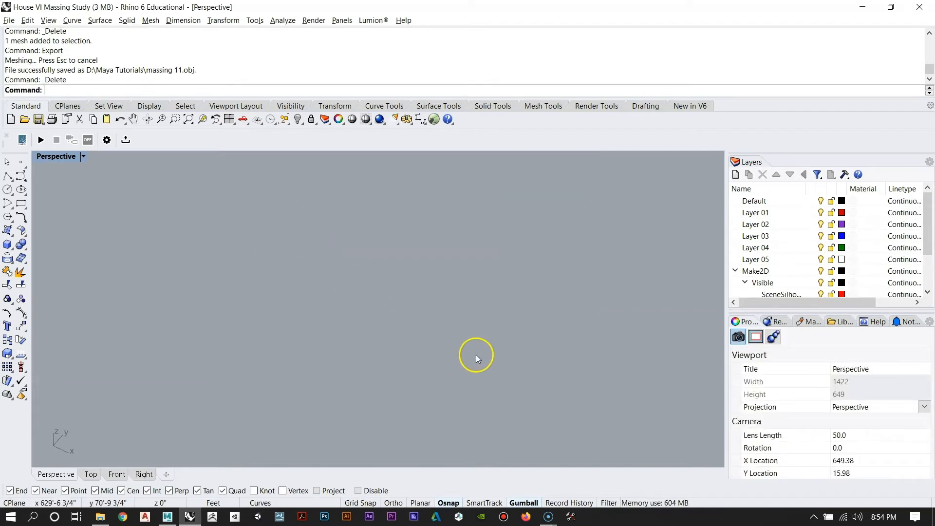
right_drag(312, 246, 295, 279)
right_drag(392, 300, 387, 255)
right_drag(382, 286, 377, 231)
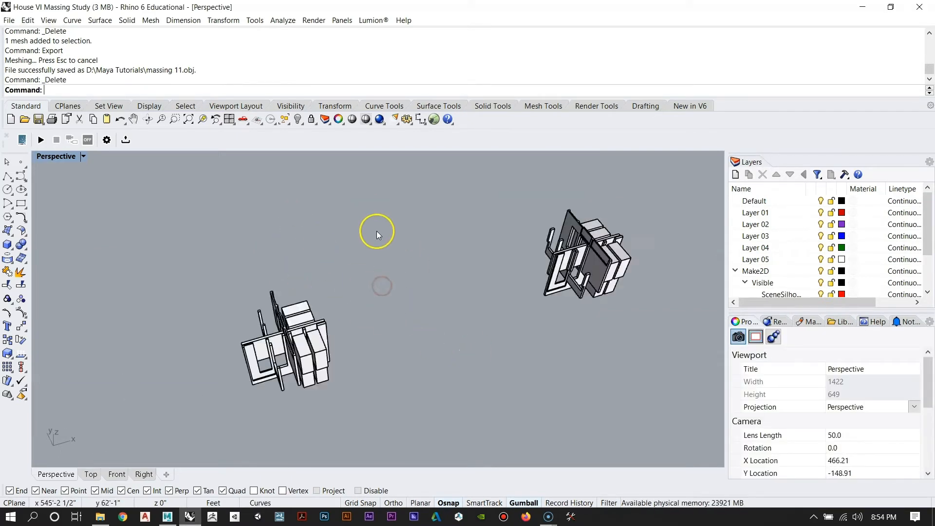
Step: Zoom to one complete set of original House VI solids and look over its placement beside the other model
scroll(377, 231, down, 5)
scroll(474, 244, up, 10)
right_drag(467, 247, 447, 286)
scroll(404, 291, down, 8)
drag(373, 277, 575, 417)
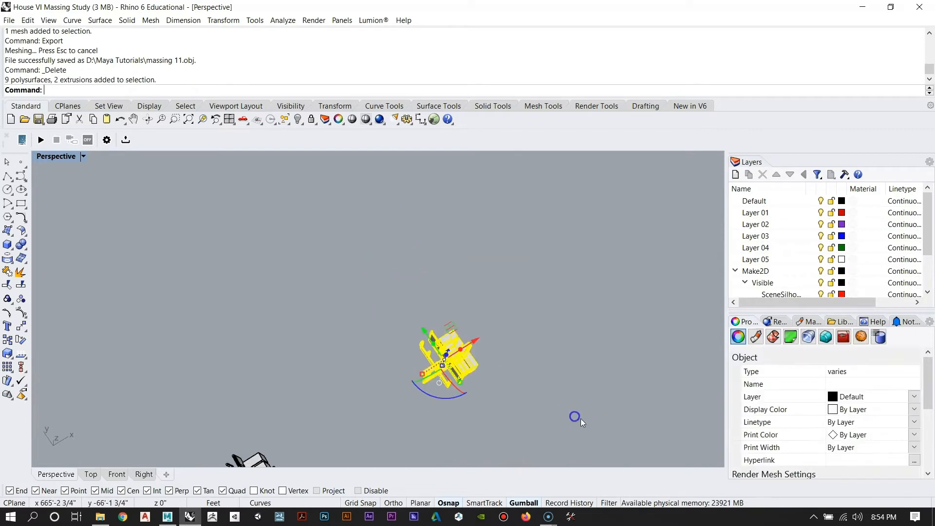
text(ZS)
key(Return)
scroll(440, 336, down, 6)
click(349, 417)
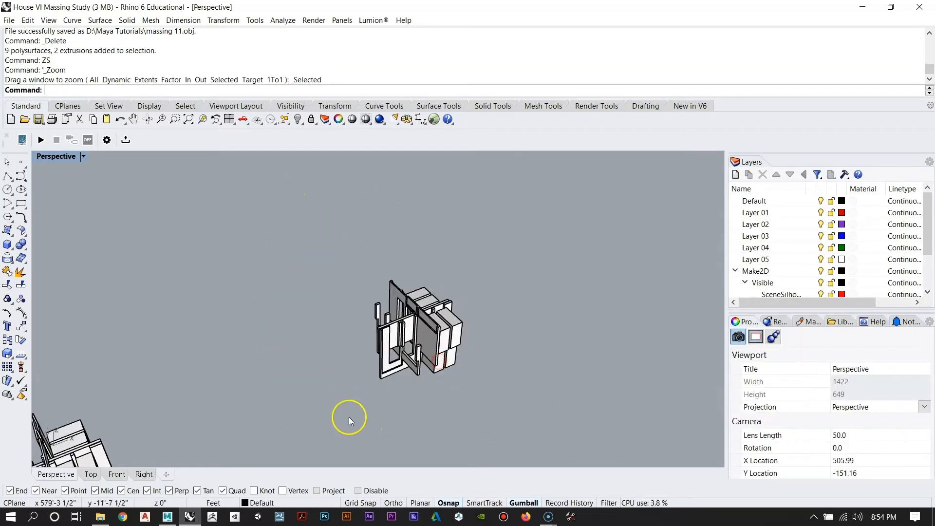
Step: Switch to Maya and import Massing 1.obj from the Maya Tutorials folder
click(167, 517)
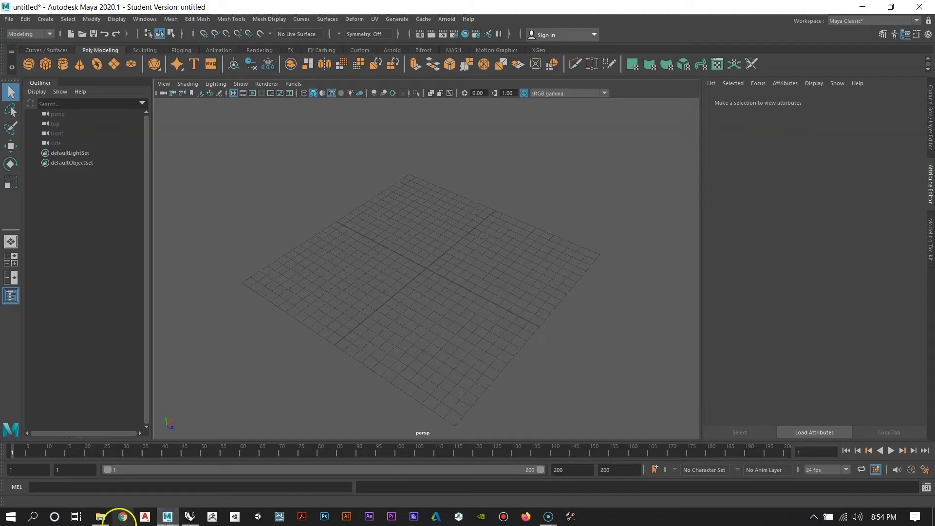
click(426, 250)
alt+right_drag(456, 315, 455, 315)
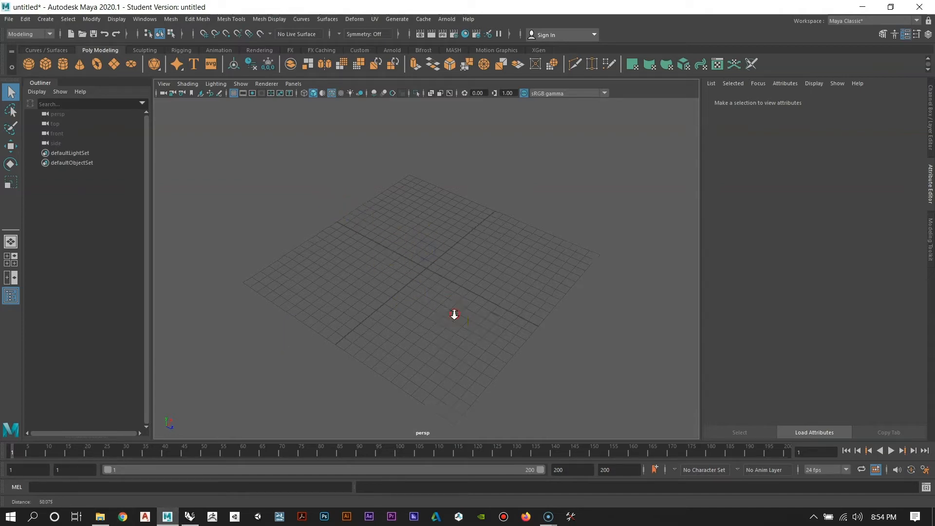
click(9, 19)
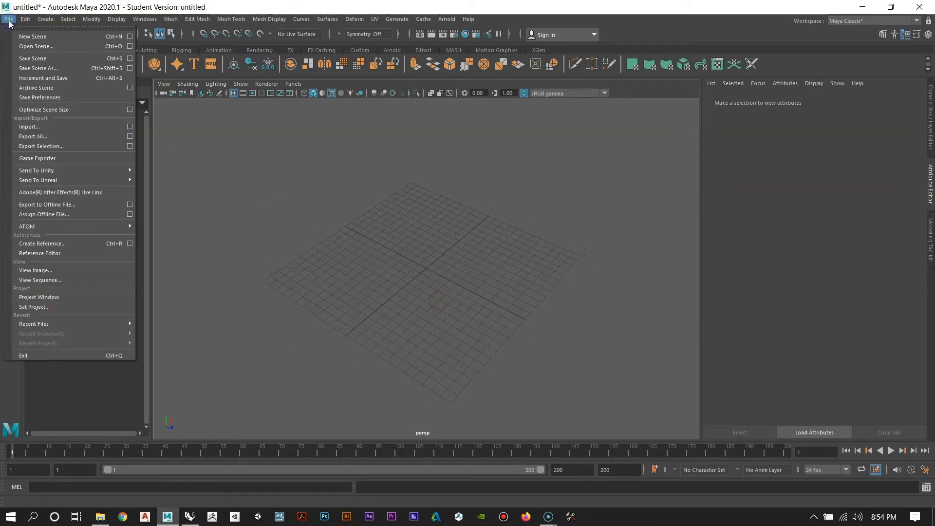
click(31, 127)
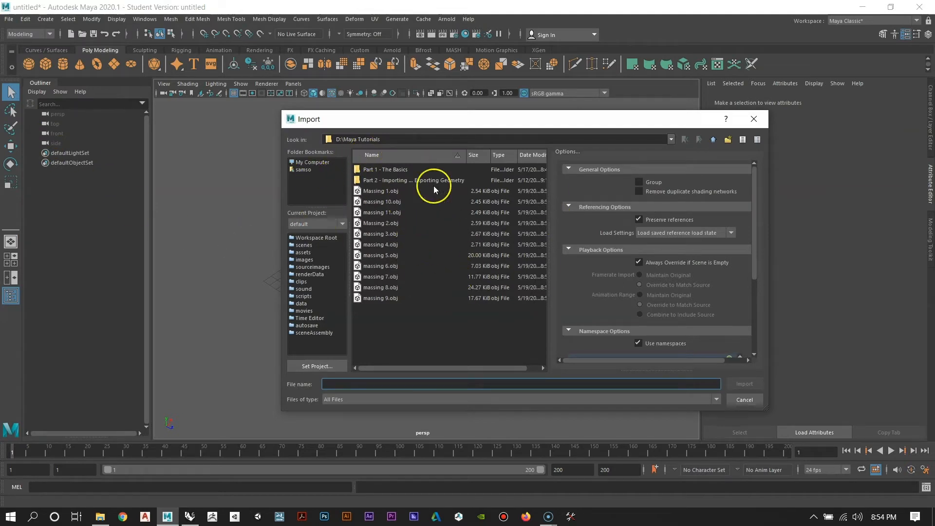
click(381, 192)
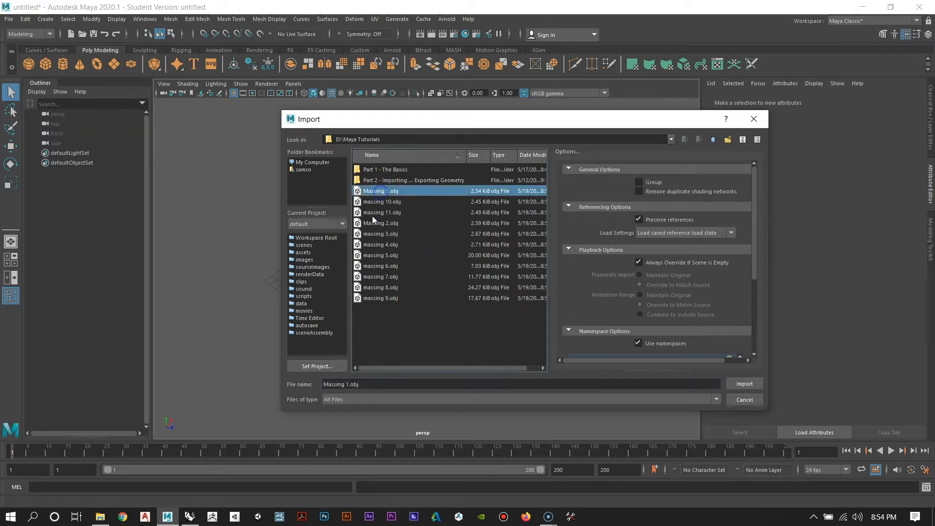
click(745, 385)
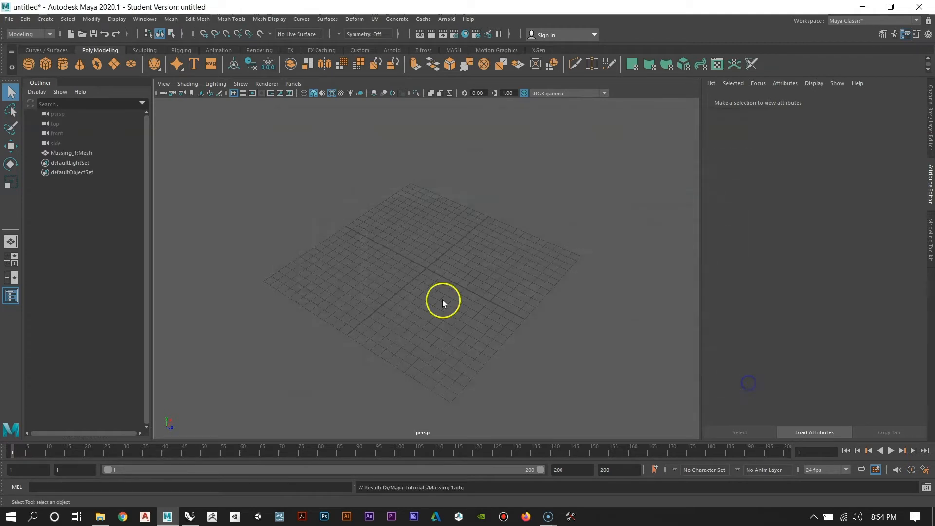
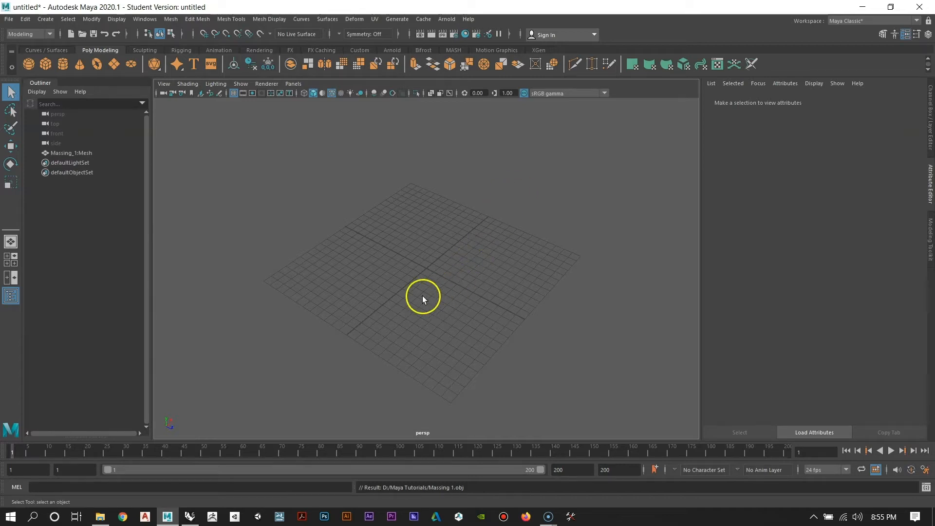
Step: Compare the model's location in Rhino, then frame the imported Massing_1 mesh in Maya and inspect it from several angles
click(190, 517)
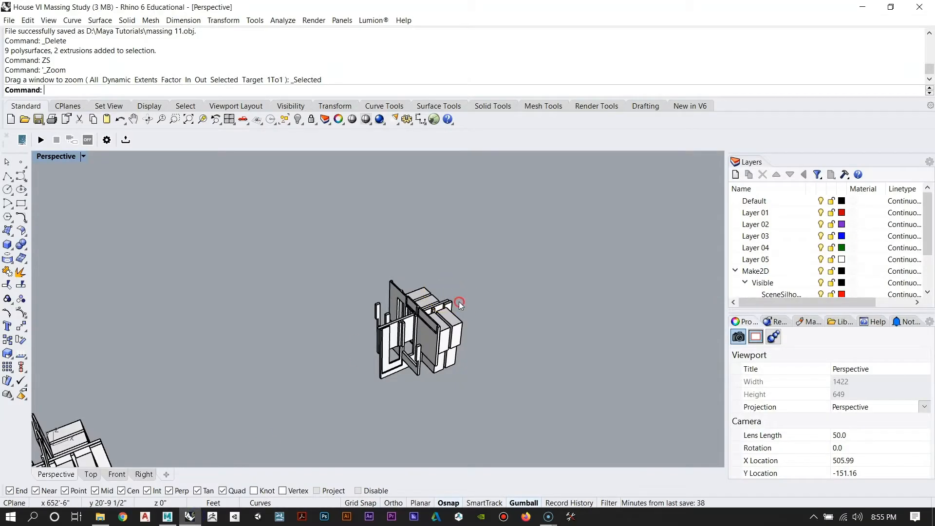
scroll(425, 306, down, 5)
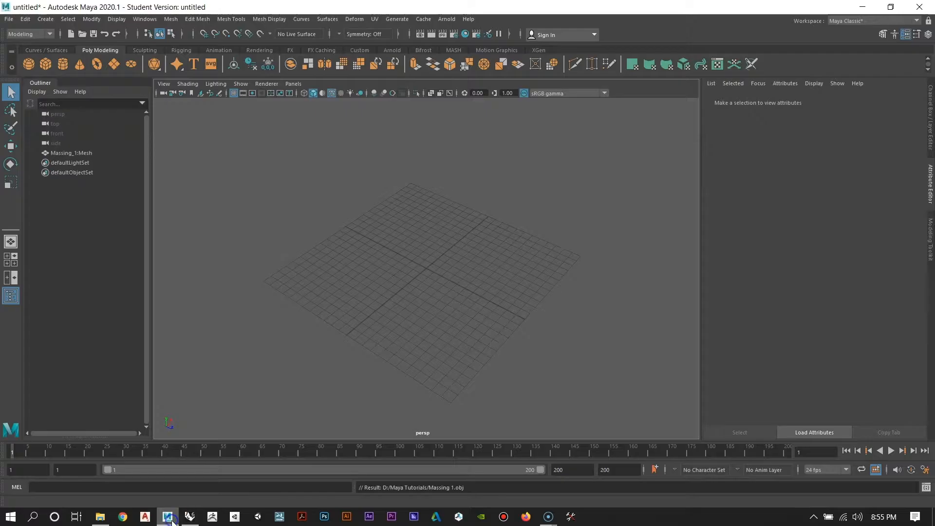
click(167, 516)
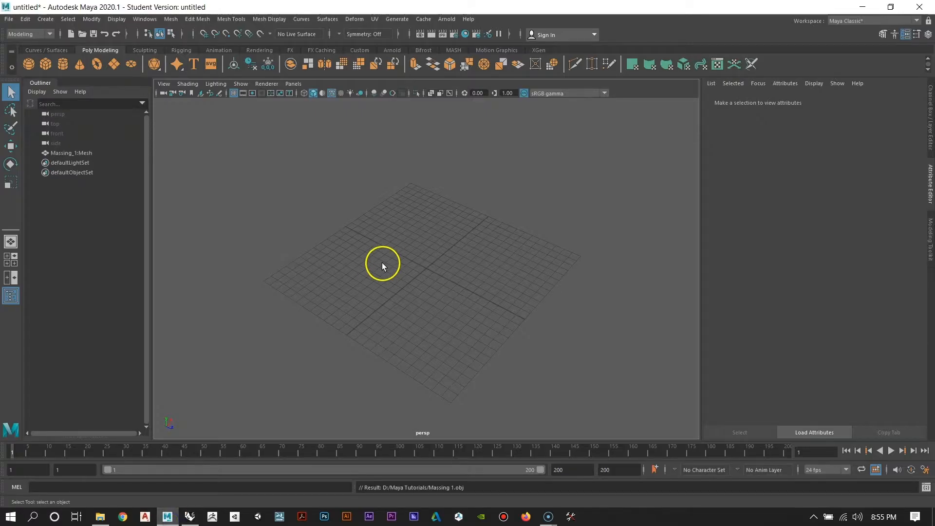
scroll(383, 265, down, 10)
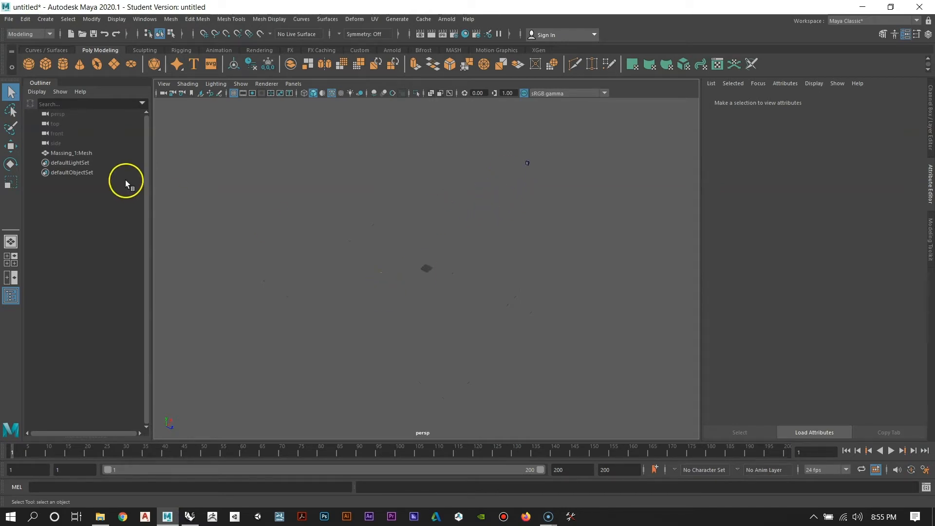
click(86, 156)
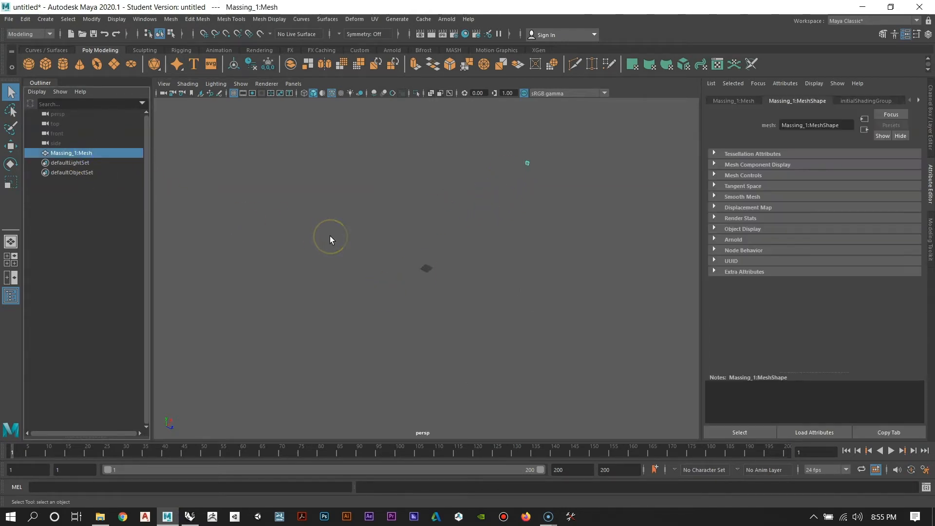
key(f)
scroll(502, 320, down, 3)
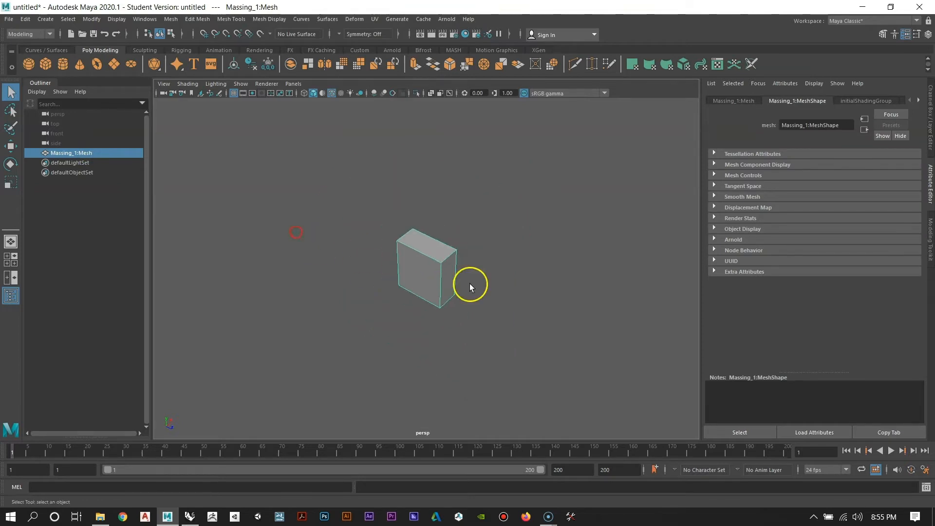
alt+drag(470, 286, 385, 299)
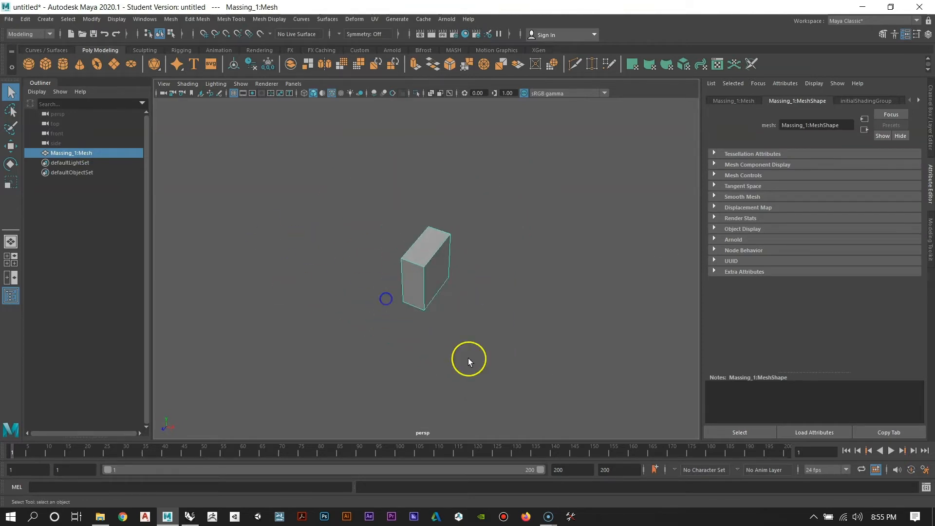
click(468, 359)
alt+drag(479, 341, 458, 348)
alt+right_drag(334, 248, 374, 278)
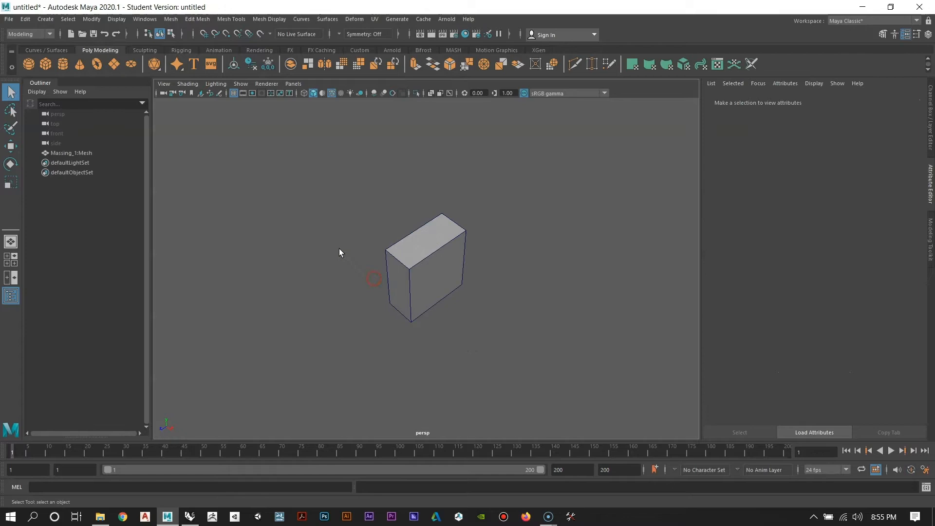
Step: Import massing 10.obj into the scene alongside the first box
click(9, 19)
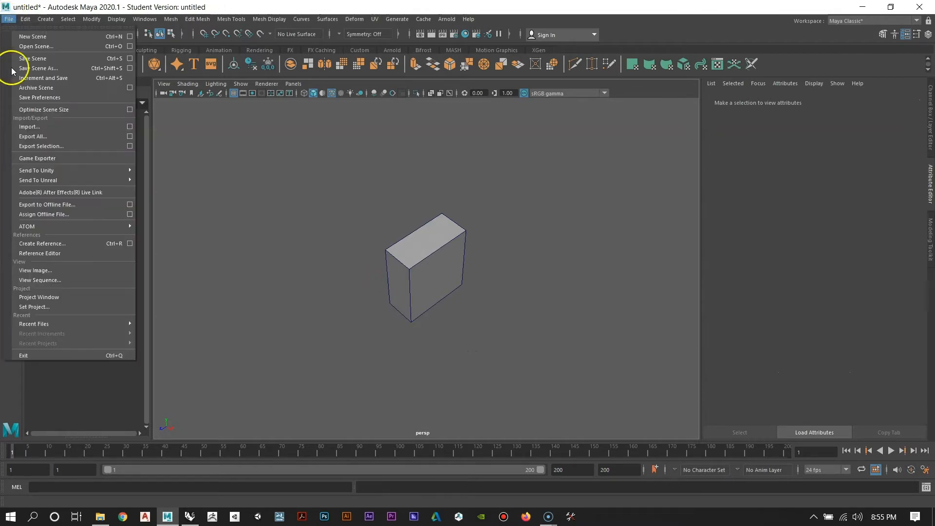
click(29, 127)
click(384, 201)
double_click(384, 201)
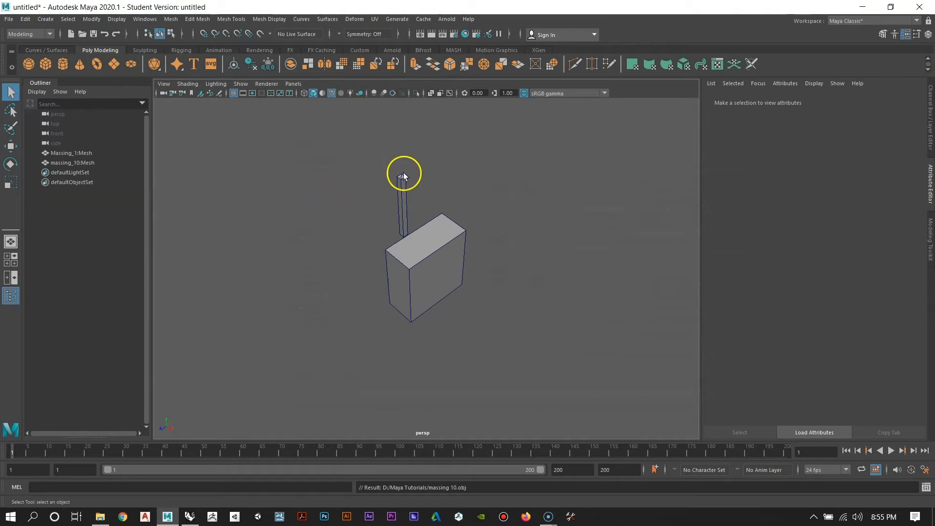
Step: Import the remaining OBJ files, massing 11 and Massing 2 through massing 9, by repeating the Import command
key(g)
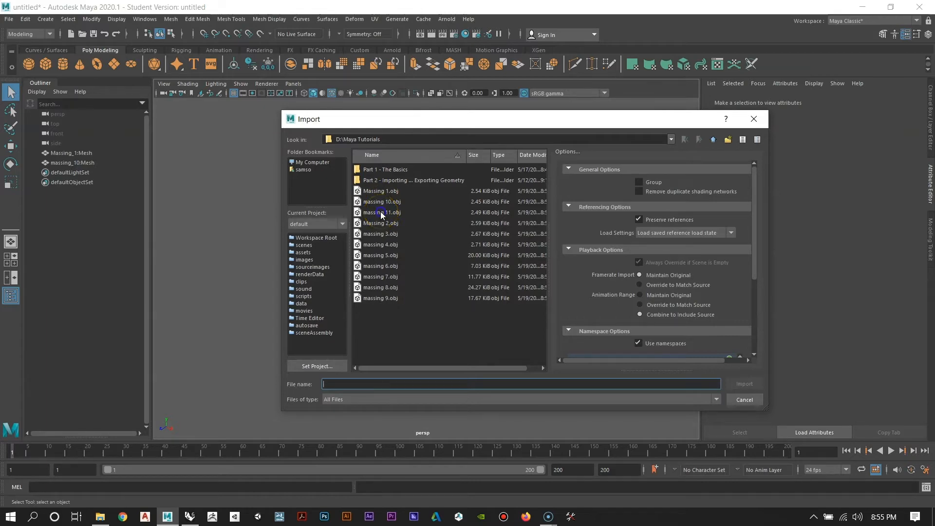
double_click(381, 213)
key(g)
double_click(381, 223)
key(g)
double_click(381, 235)
key(g)
double_click(380, 245)
key(g)
key(g)
double_click(380, 278)
key(g)
double_click(379, 287)
key(g)
double_click(378, 296)
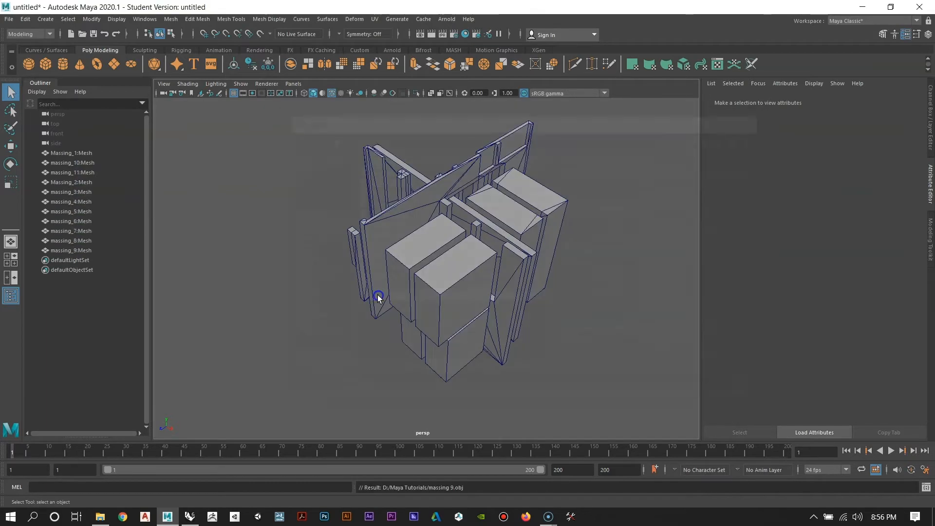
Step: Select the imported meshes one by one in the Outliner to check that each piece is a separate object
alt+drag(449, 280, 188, 212)
click(70, 152)
click(72, 164)
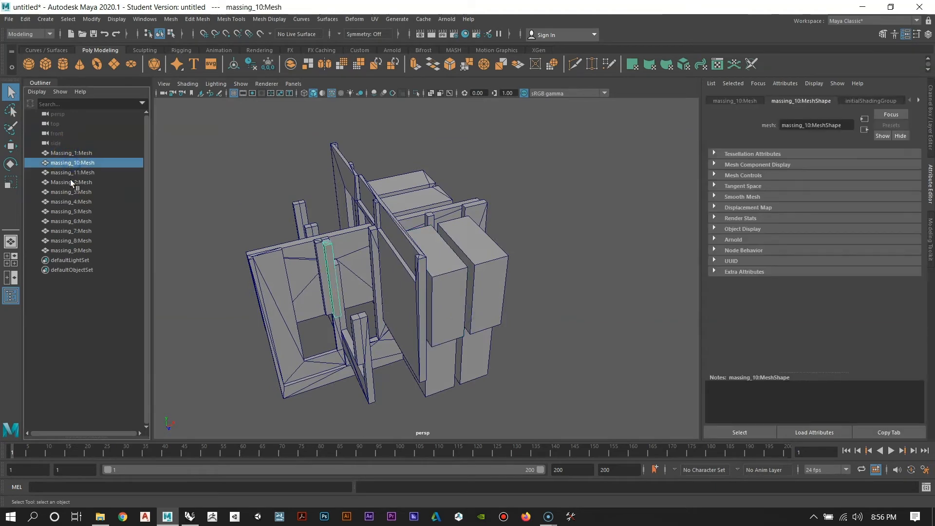
click(72, 173)
click(72, 183)
click(73, 192)
click(73, 202)
click(73, 212)
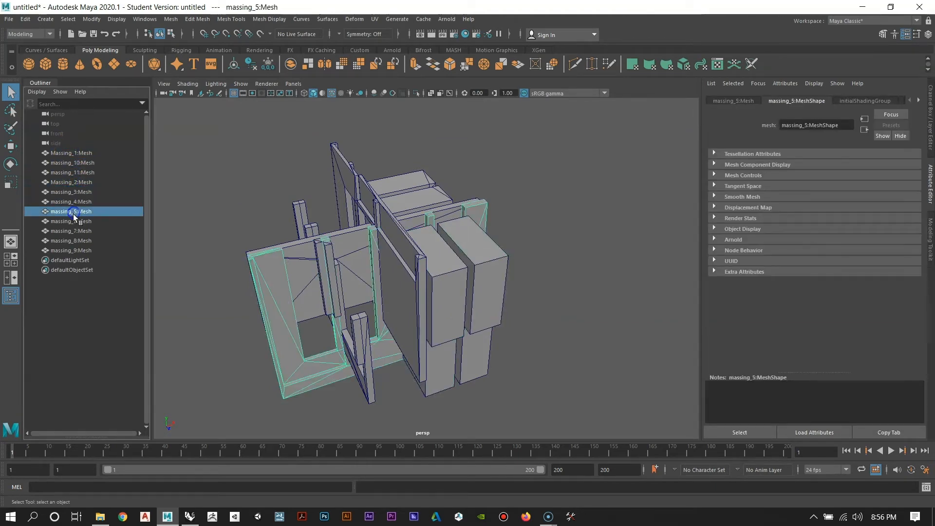
click(73, 222)
alt+drag(385, 265, 345, 279)
click(527, 269)
Step: Inspect the assembled massing model from above, below and all sides
scroll(451, 241, up, 4)
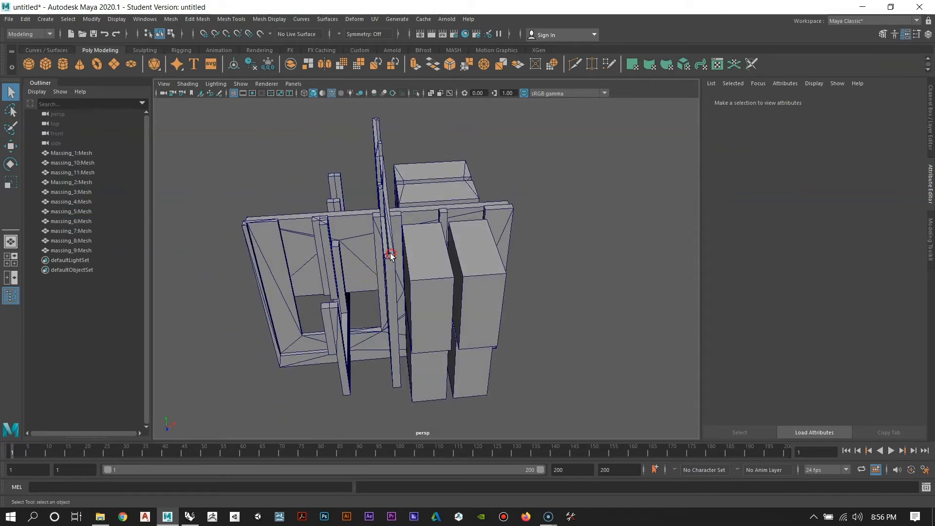
alt+drag(391, 255, 453, 234)
scroll(337, 258, up, 4)
alt+drag(334, 262, 455, 286)
scroll(430, 273, down, 5)
scroll(359, 214, up, 5)
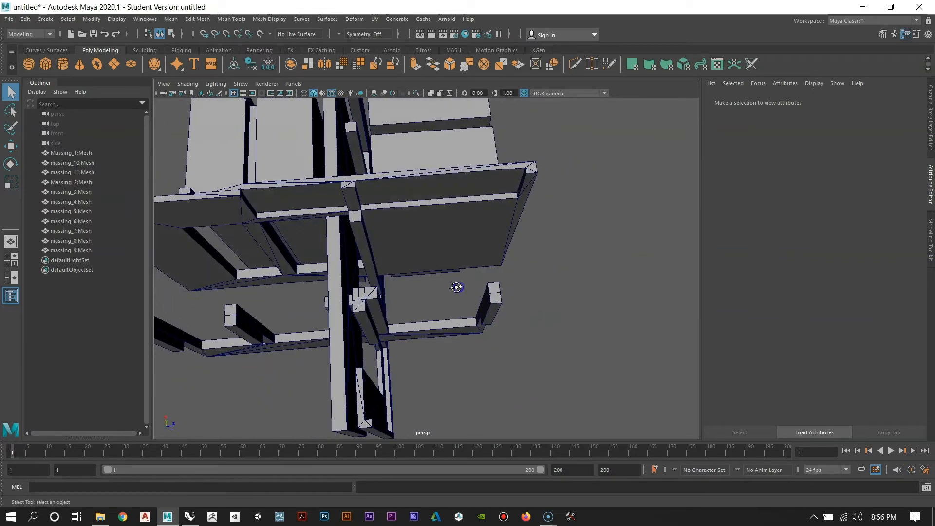
alt+drag(426, 247, 387, 264)
scroll(460, 304, down, 3)
scroll(366, 212, up, 3)
alt+right_drag(366, 212, 460, 294)
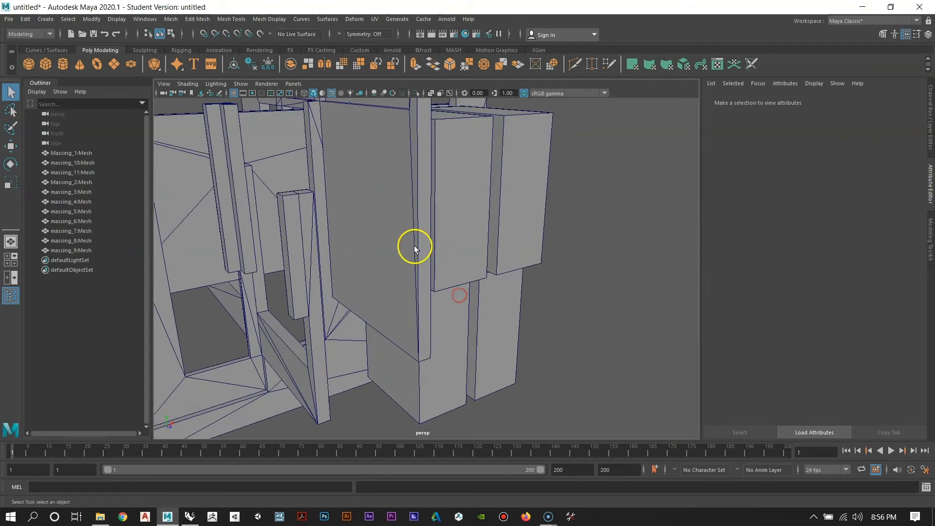
alt+drag(400, 231, 384, 267)
alt+right_drag(492, 292, 431, 244)
alt+drag(390, 219, 268, 257)
Step: Select the Massing_2 box and switch it to vertex component mode
click(347, 233)
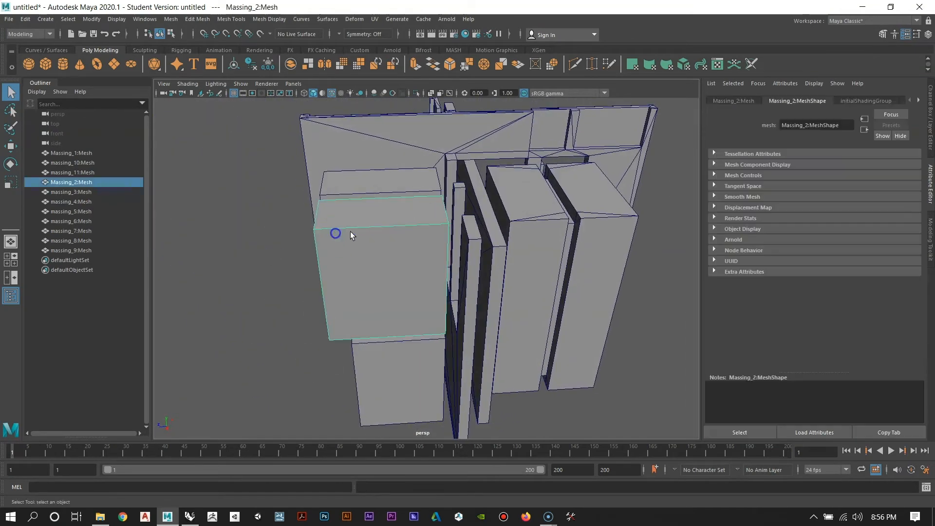
alt+drag(385, 233, 354, 251)
alt+middle_drag(352, 248, 453, 292)
scroll(453, 293, up, 3)
alt+drag(453, 292, 378, 215)
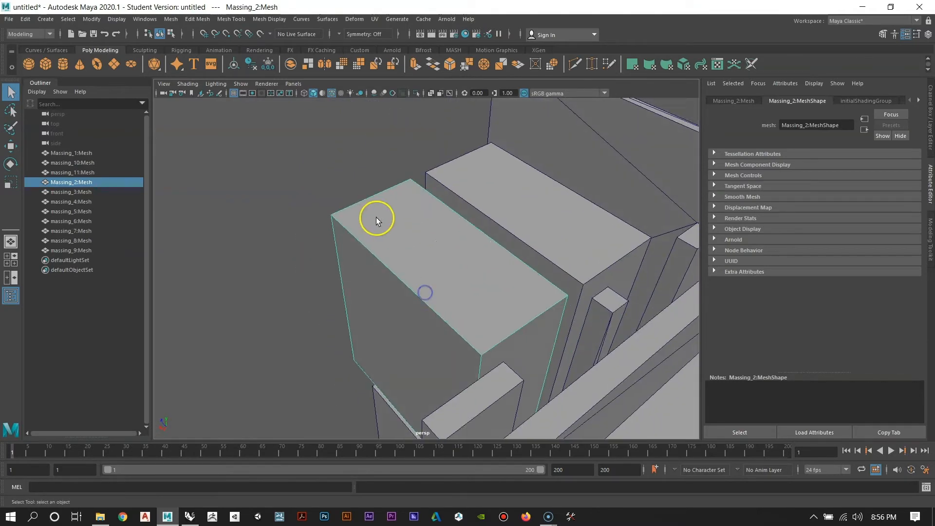
right_click(378, 222)
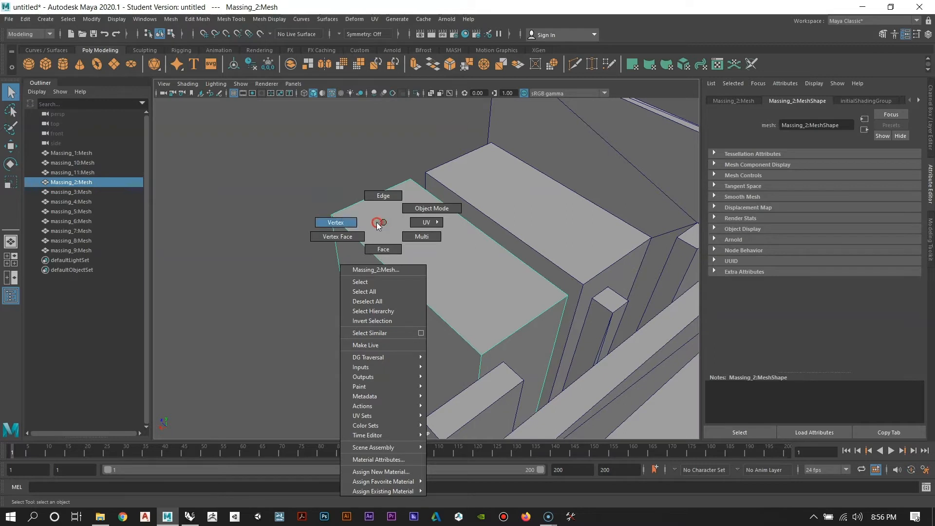
click(346, 223)
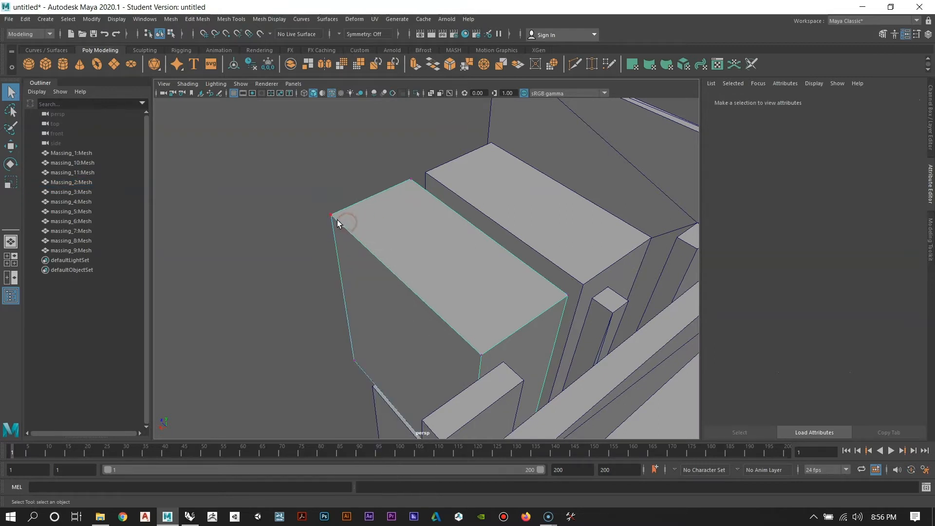
Step: Move the outer top corner vertex of the Massing_2 box slightly straight up and examine the corner's faces
click(333, 217)
key(f)
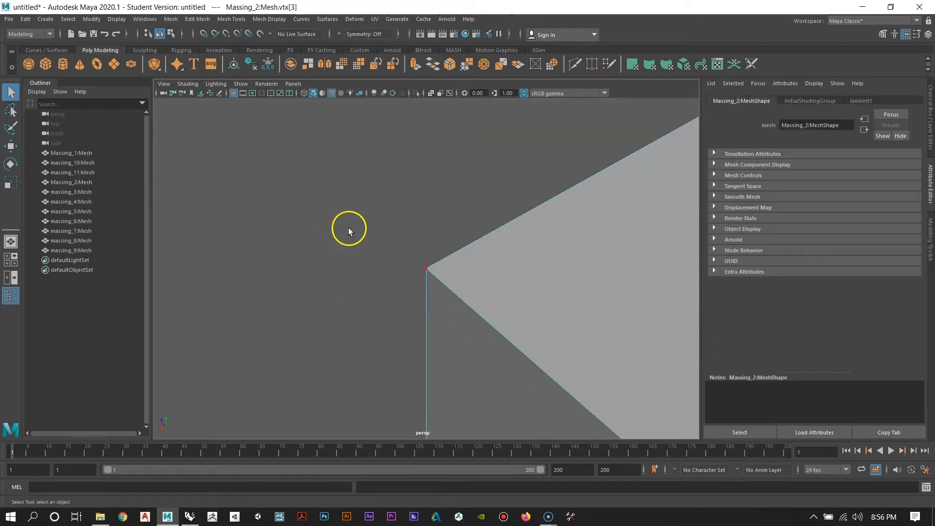
alt+drag(476, 299, 508, 311)
alt+right_drag(305, 239, 368, 276)
alt+drag(368, 276, 324, 295)
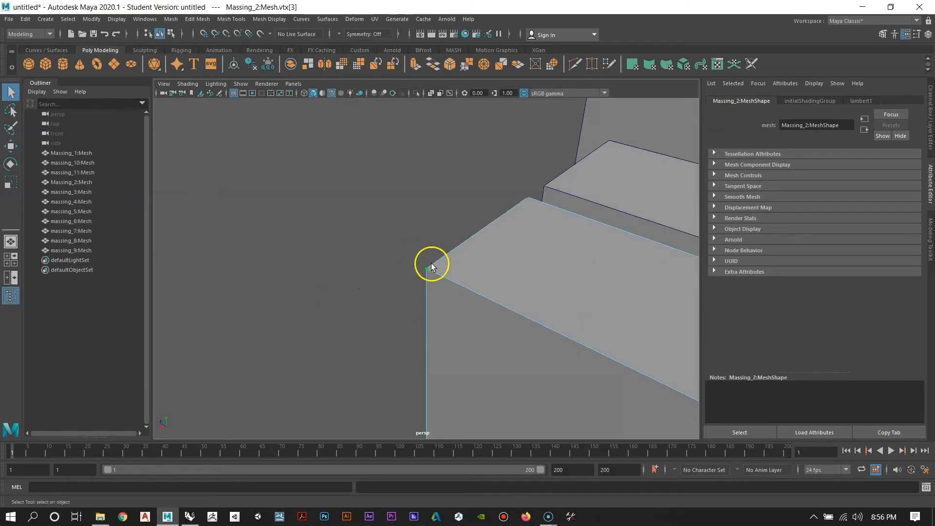
mouse_move(432, 267)
alt+mouse_down()
mouse_move(431, 307)
mouse_move(501, 286)
mouse_move(438, 273)
alt+mouse_up()
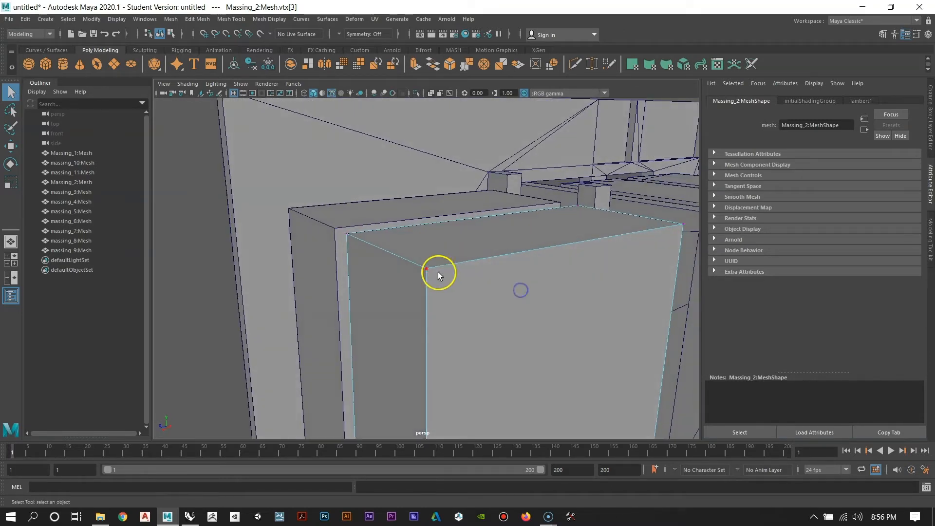
click(428, 269)
key(w)
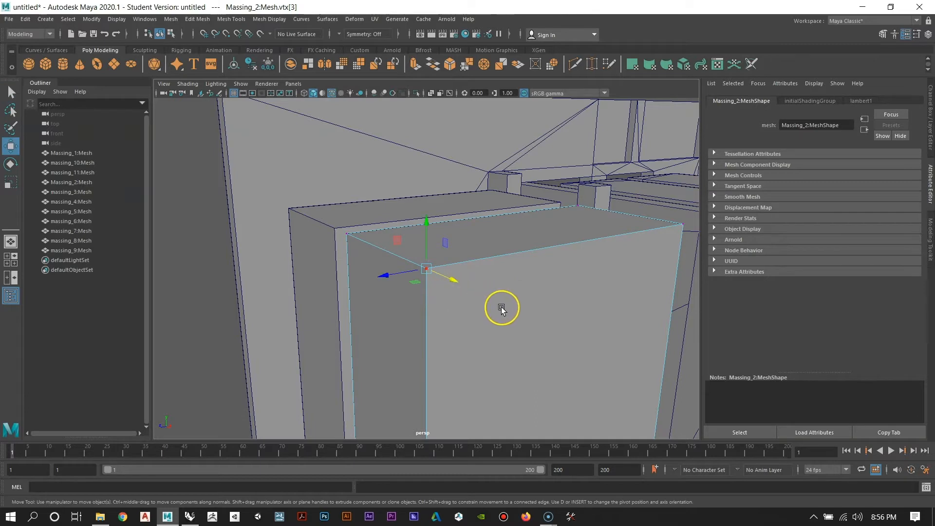
alt+right_drag(502, 307, 383, 300)
drag(428, 222, 430, 201)
alt+drag(403, 261, 484, 303)
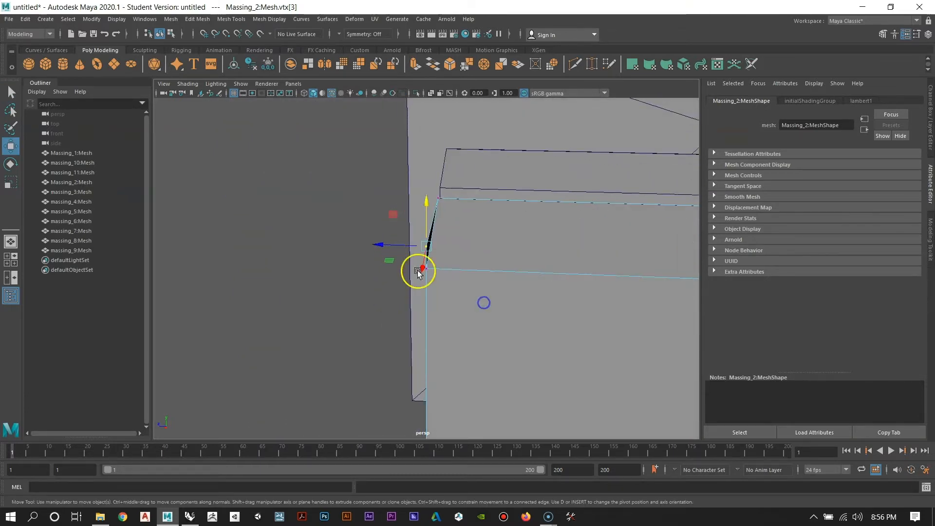
Step: Pull the overlapping vertices at the Massing_2 box's outer top corner apart and examine whether the adjoining faces are connected
drag(384, 245, 430, 274)
alt+drag(389, 300, 436, 325)
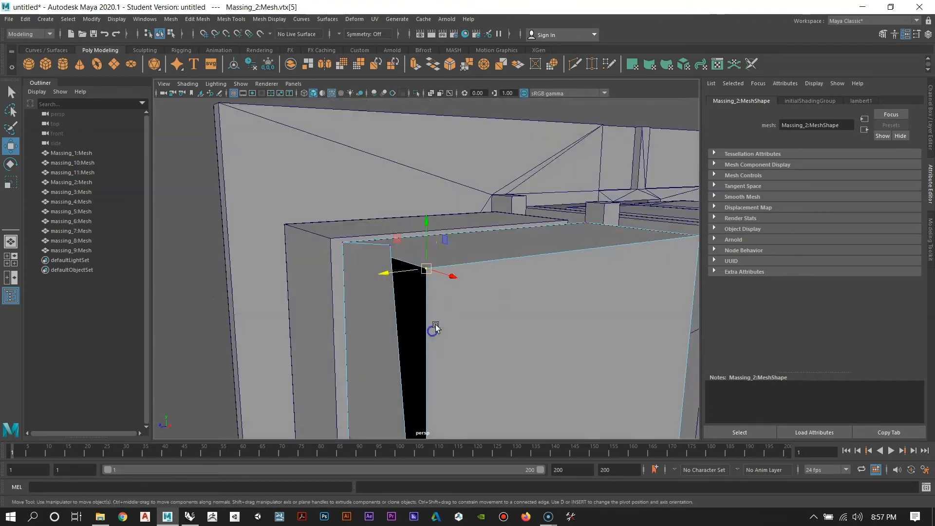
drag(426, 233, 428, 204)
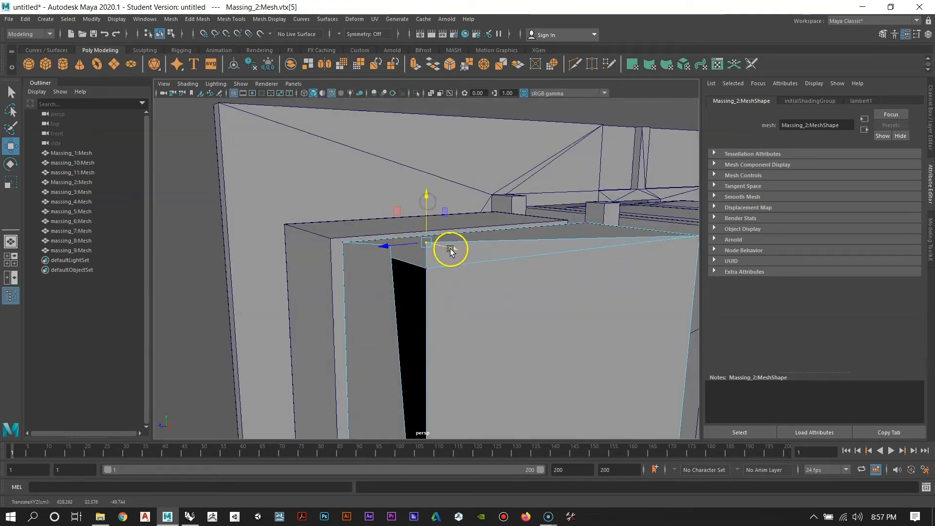
drag(450, 248, 497, 266)
click(425, 272)
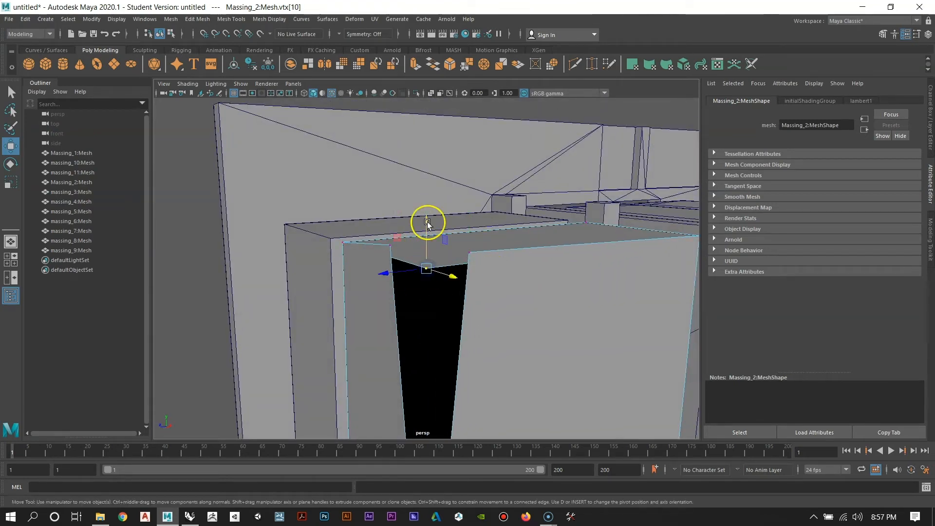
drag(427, 222, 427, 186)
alt+drag(503, 253, 484, 297)
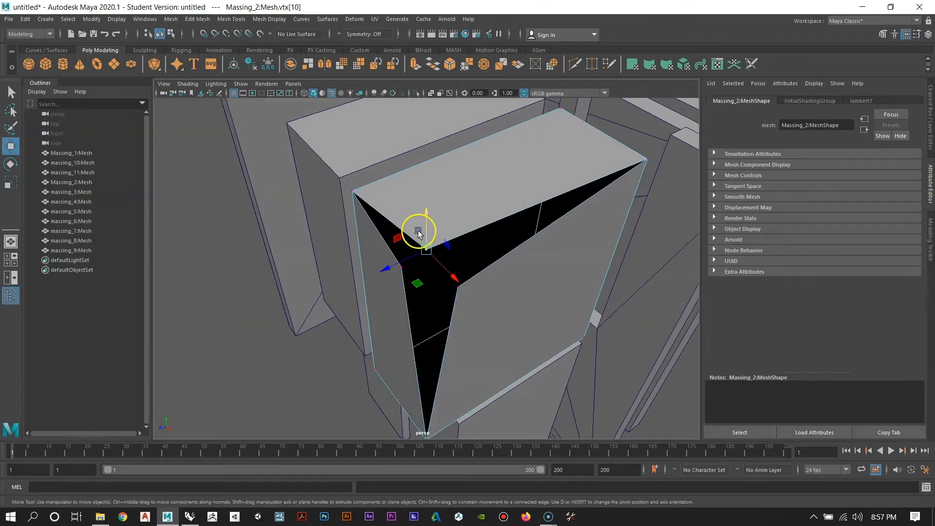
alt+drag(437, 277, 478, 302)
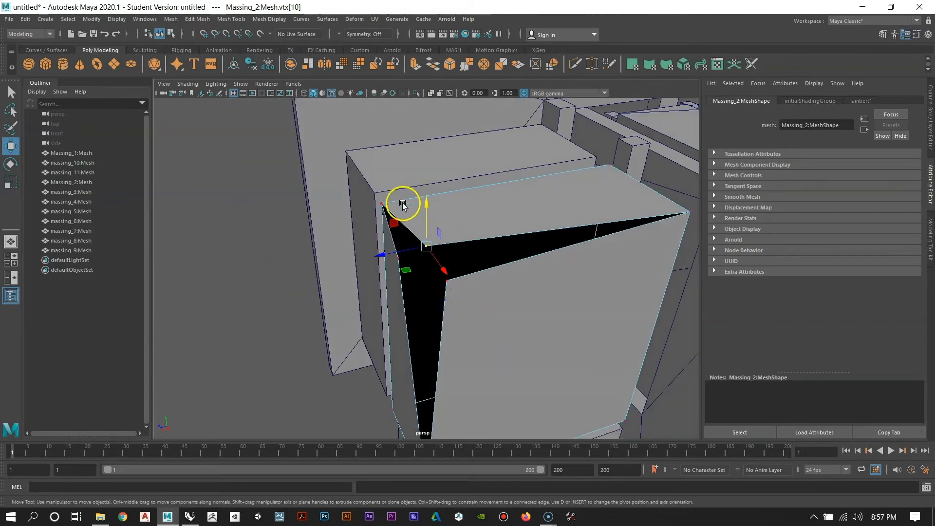
alt+drag(403, 204, 452, 267)
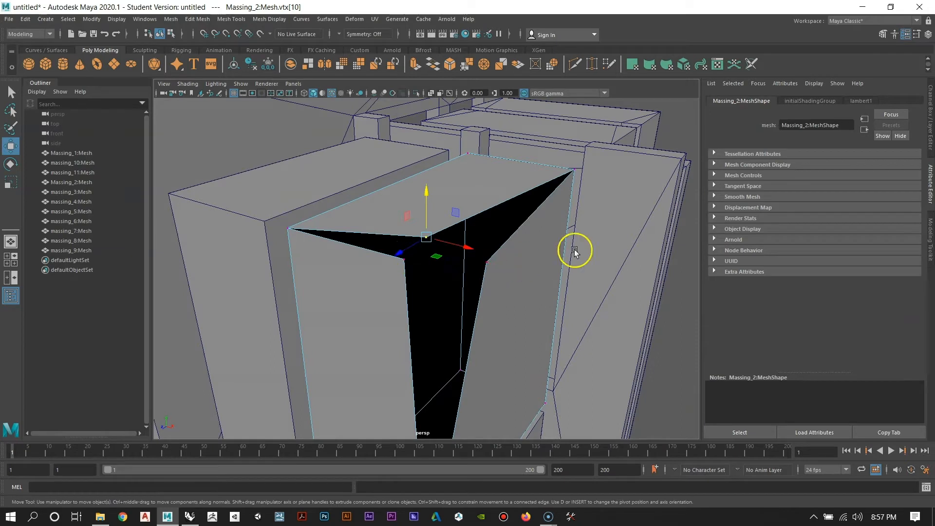
Step: Undo the vertex moves on the Massing_2 box's corner and return the box to object mode
key(ctrl+z)
key(ctrl+z)
key(ctrl+z)
key(ctrl+z)
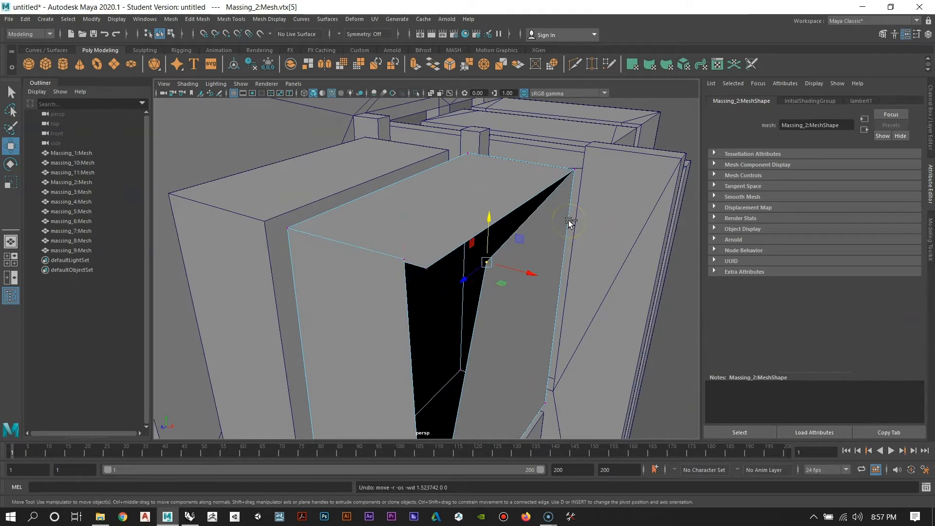
key(ctrl+z)
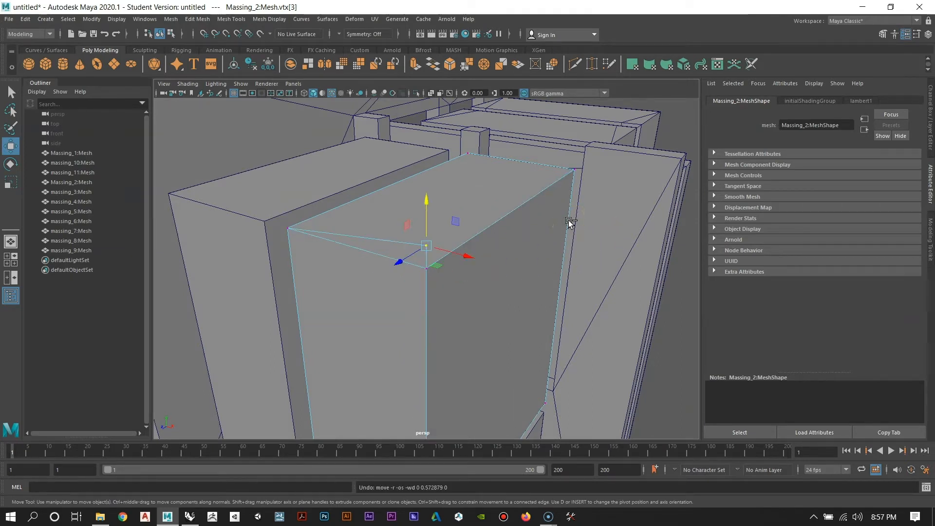
key(ctrl+z)
alt+drag(476, 192, 472, 307)
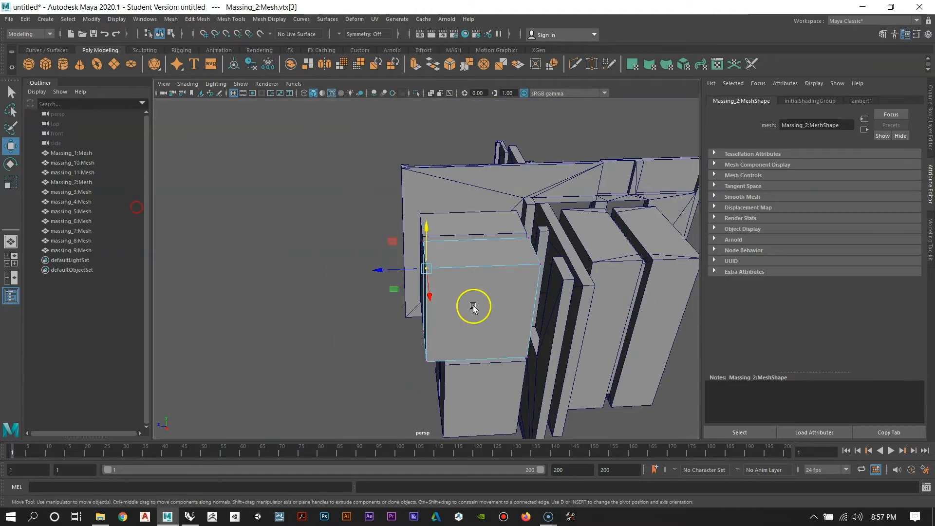
right_drag(465, 248, 494, 231)
Step: Select all the massing meshes and merge their vertices with a distance threshold of 0.01
scroll(376, 267, down, 5)
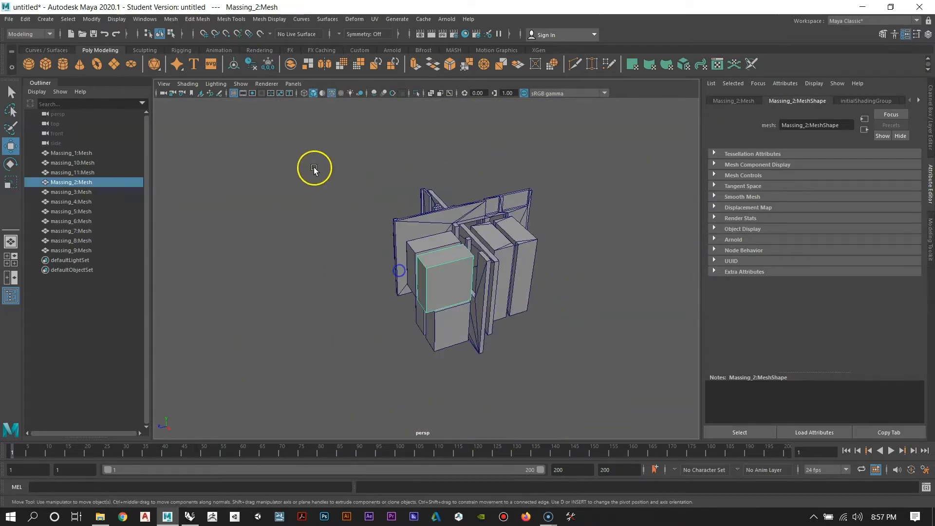
drag(313, 167, 608, 384)
key(f)
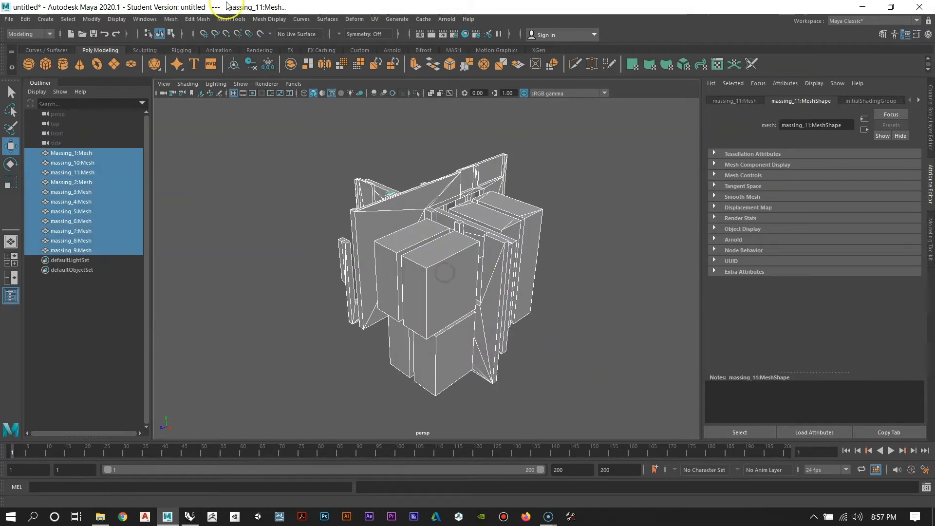
click(199, 19)
click(208, 121)
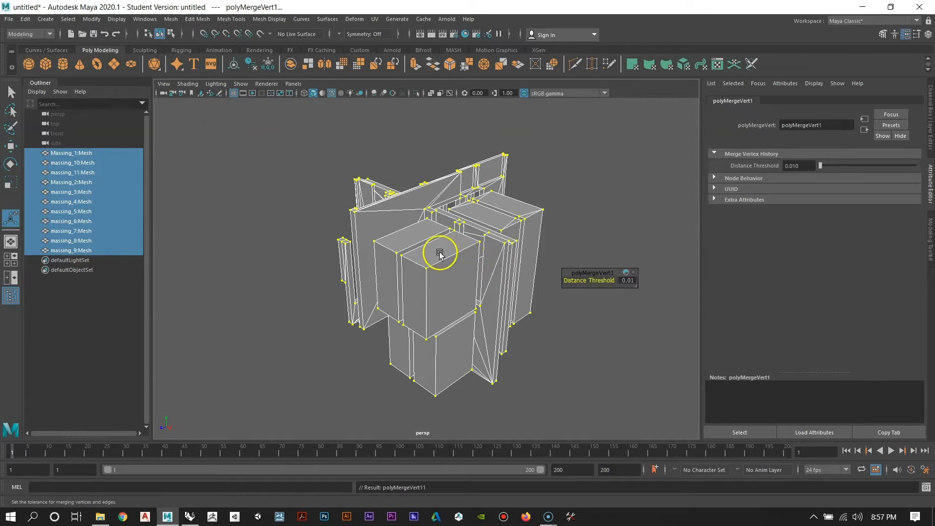
Step: Move the merged outer top corner vertex of the Massing_2 box to test whether its adjoining faces stay joined
scroll(487, 302, up, 5)
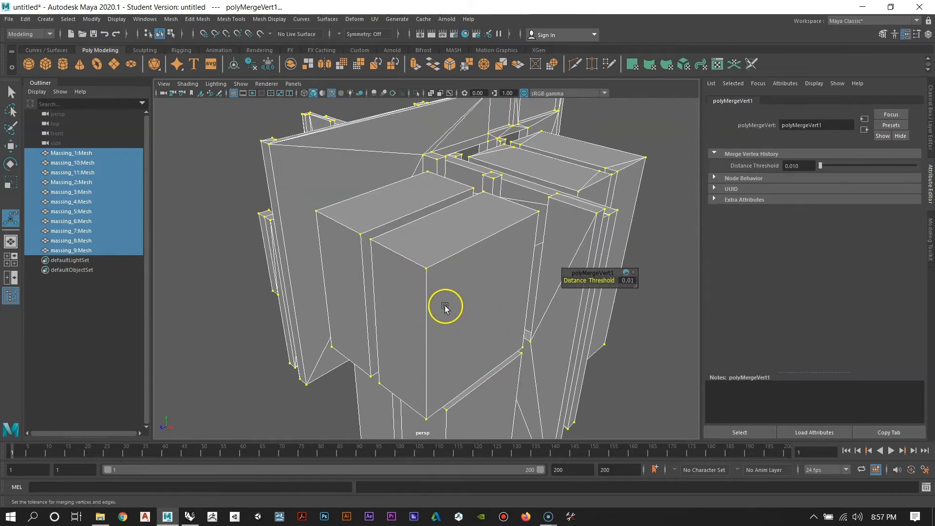
scroll(445, 307, up, 5)
right_click(465, 250)
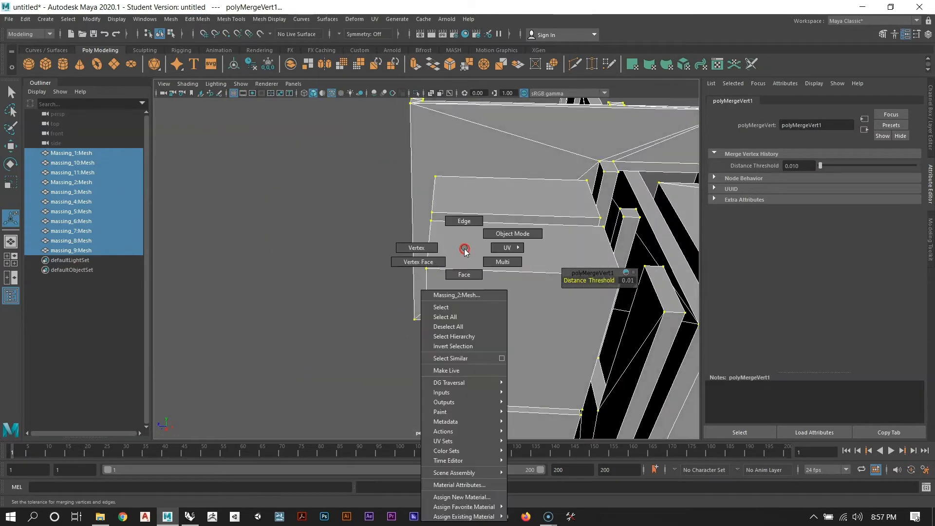
click(434, 248)
alt+drag(483, 296, 425, 310)
click(424, 269)
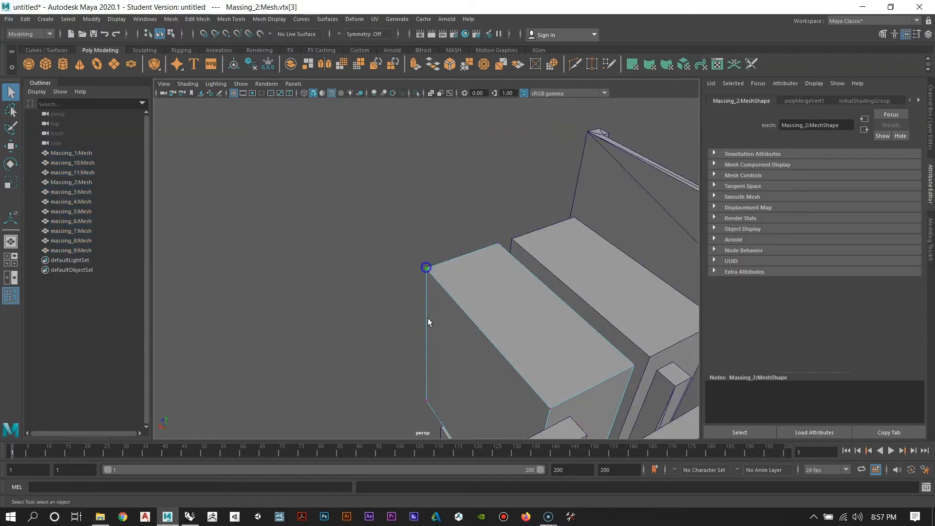
scroll(359, 271, up, 8)
alt+middle_drag(439, 328, 384, 306)
key(w)
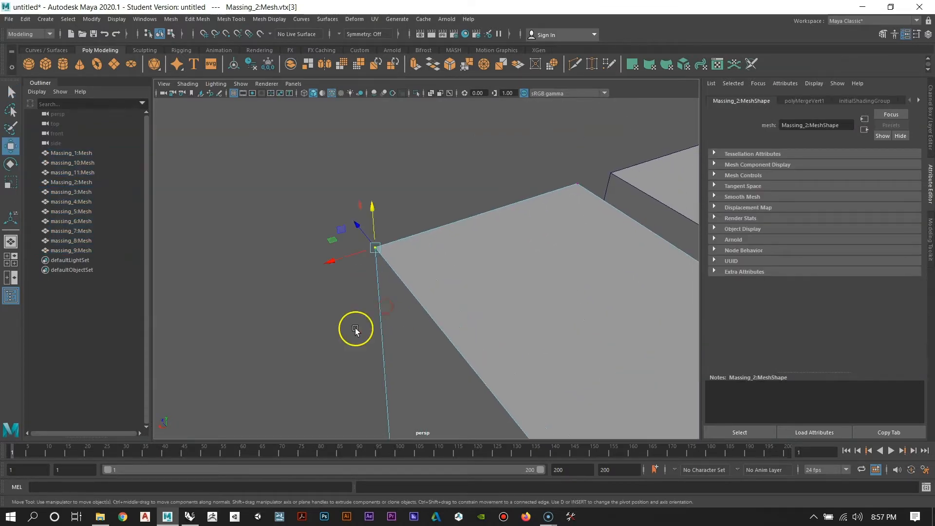
alt+drag(356, 330, 441, 339)
drag(394, 270, 368, 204)
alt+drag(319, 281, 451, 253)
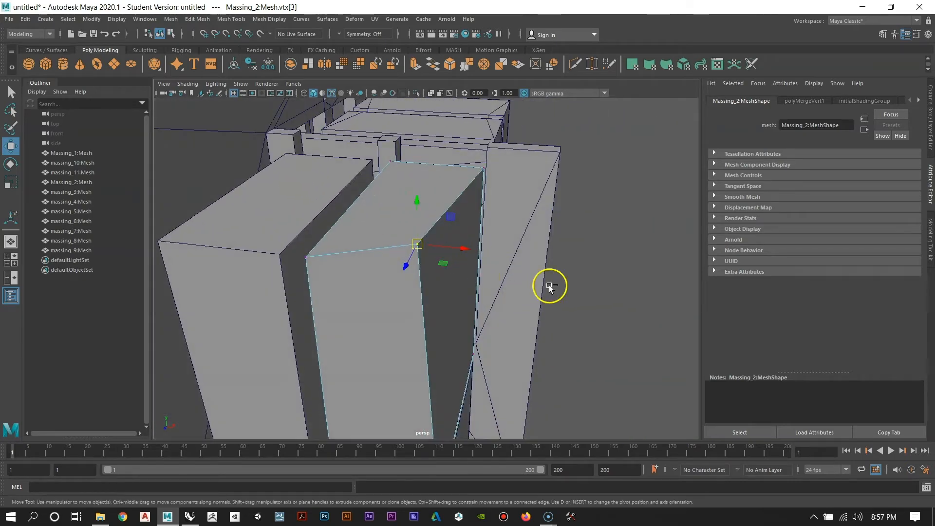
Step: Undo the test move of the merged corner vertex and put Massing_2 back in object mode
key(ctrl+z)
alt+drag(550, 283, 455, 179)
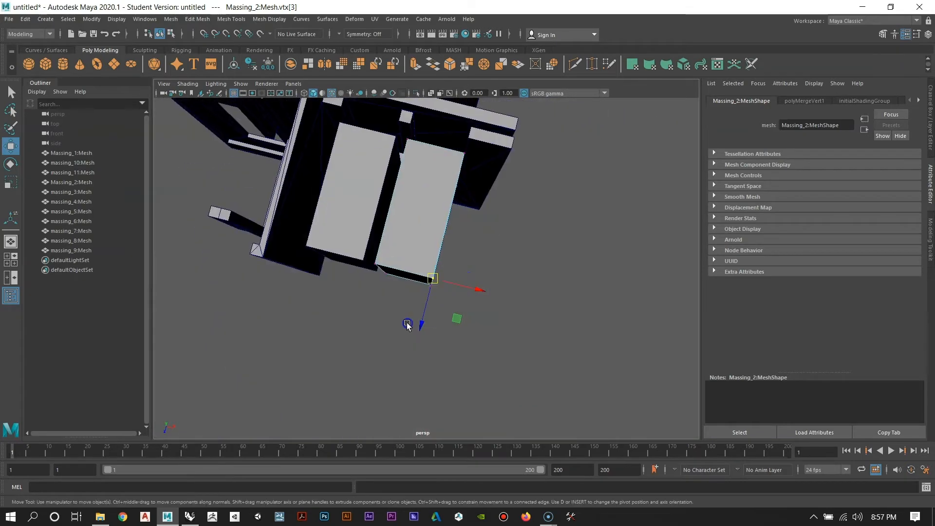
right_drag(455, 178, 491, 222)
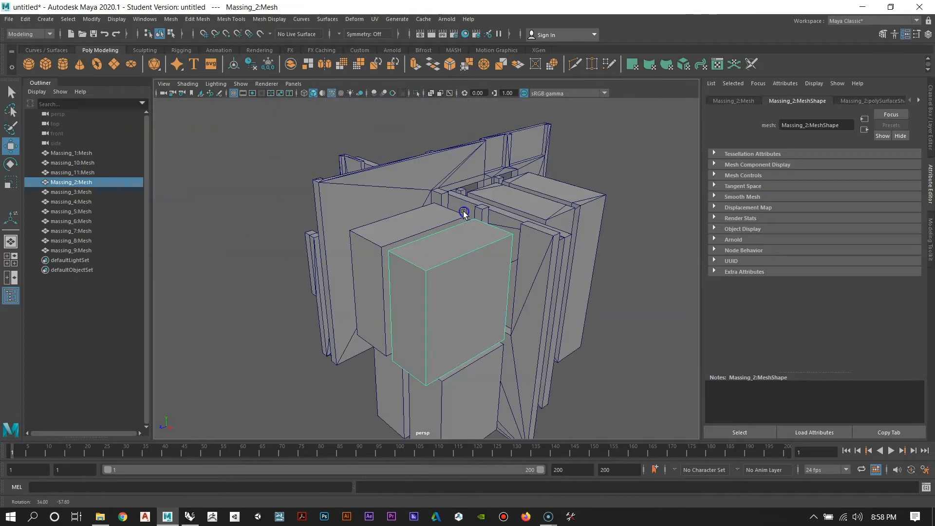
Step: Select individual massing pieces, including massing_7, and inspect the merged model from several sides
click(549, 300)
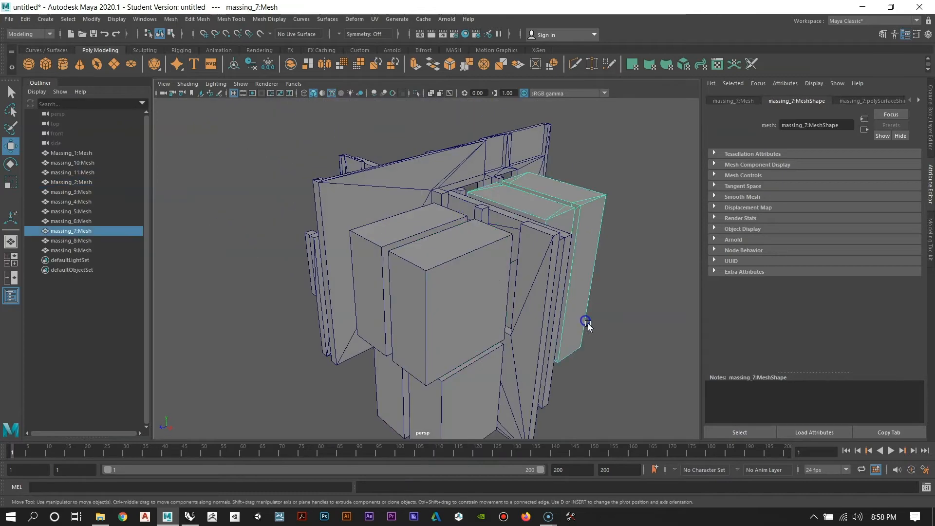
scroll(586, 322, down, 5)
alt+drag(587, 323, 465, 294)
click(520, 310)
alt+middle_drag(422, 257, 461, 331)
scroll(461, 332, up, 3)
alt+drag(458, 326, 407, 296)
scroll(508, 331, down, 3)
Step: Merge the vertices of all massing meshes once more at a 0.01 threshold, return to object mode and clear the selection
drag(570, 410, 292, 151)
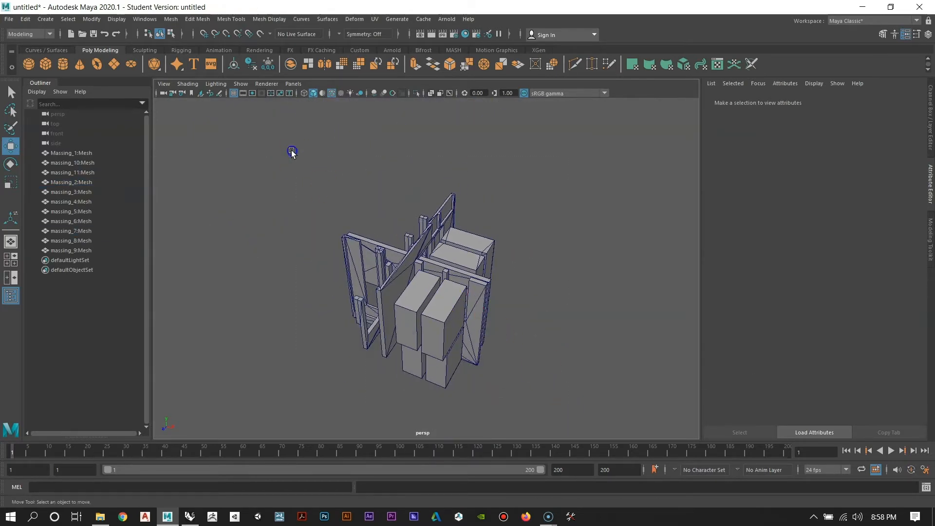
click(197, 19)
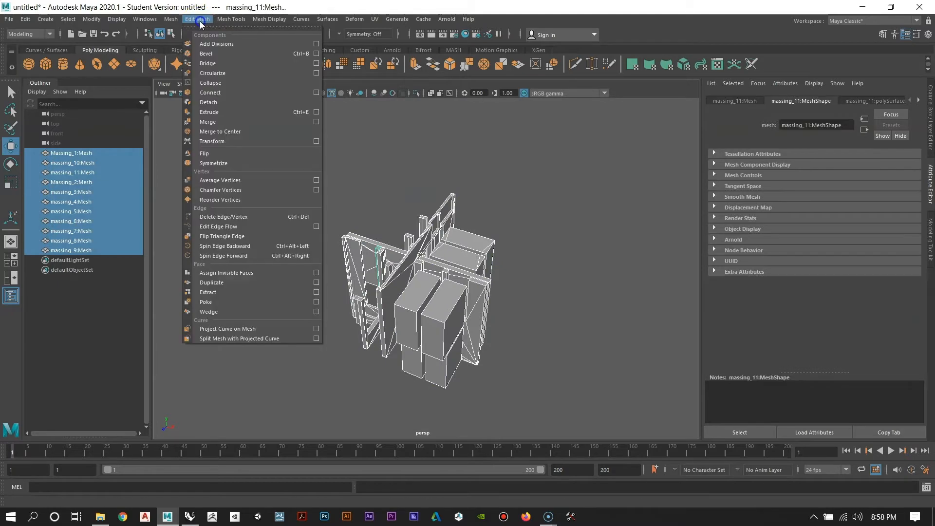
click(203, 118)
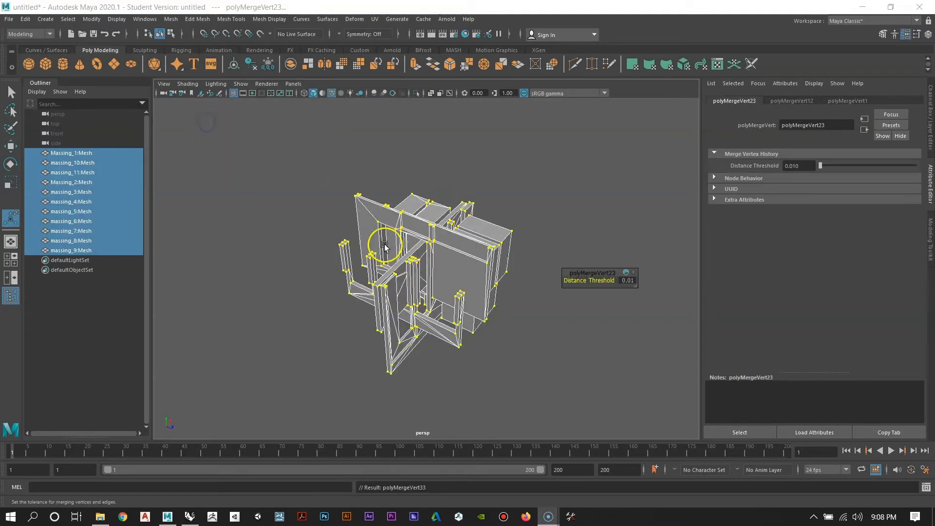
alt+drag(385, 243, 445, 313)
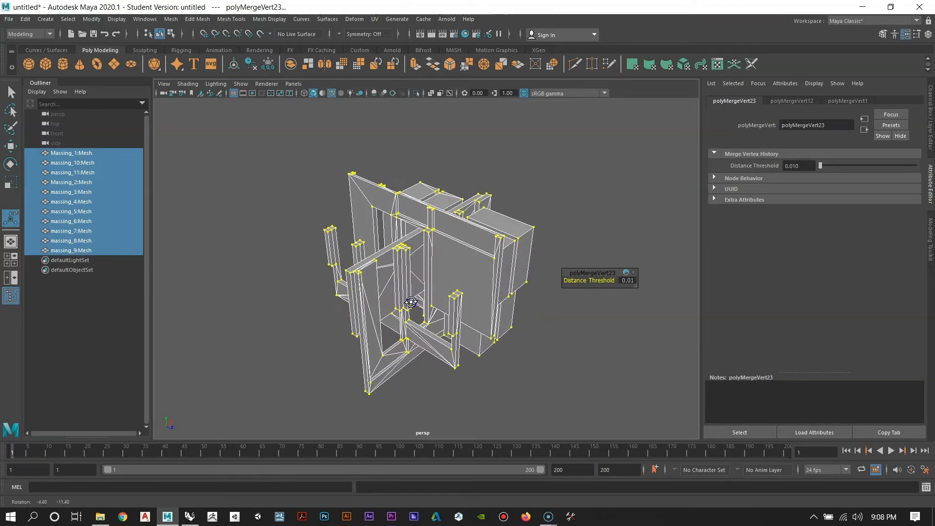
right_click(459, 250)
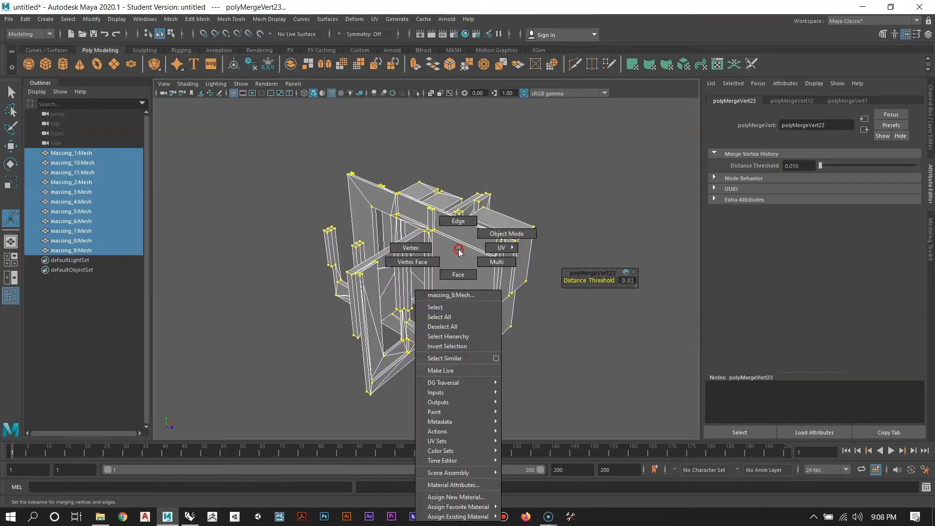
click(507, 235)
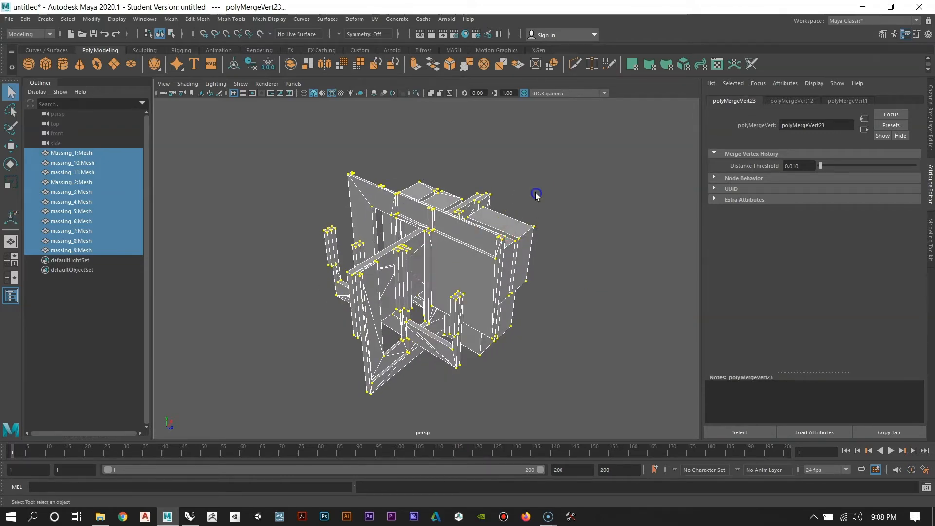
click(510, 191)
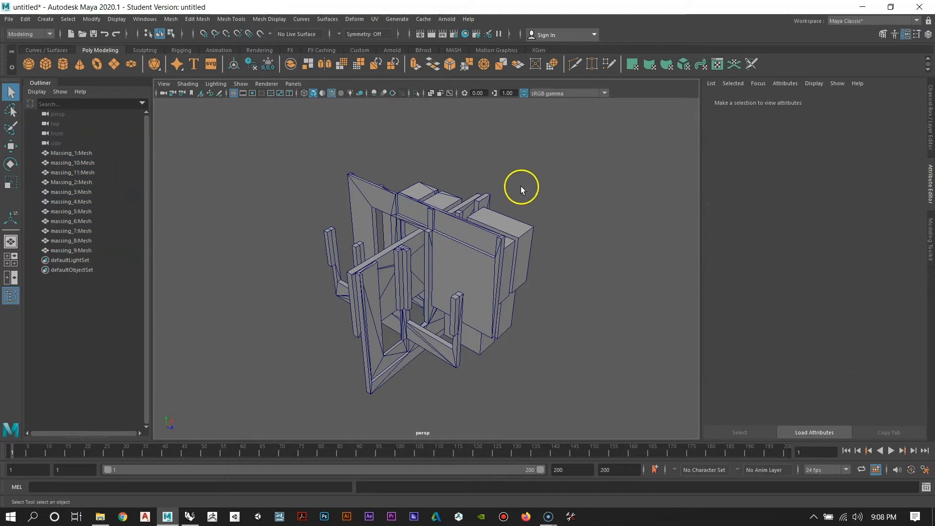
Step: Select the massing_8 wall piece and examine how it sits within the assembled model
alt+drag(503, 281, 478, 245)
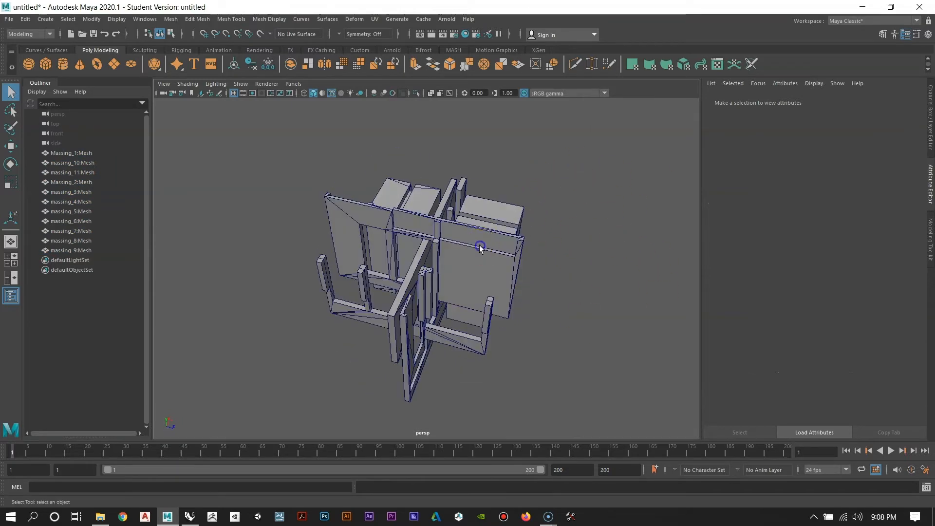
click(478, 244)
click(492, 211)
click(495, 231)
alt+drag(578, 340, 495, 335)
scroll(367, 237, up, 5)
alt+drag(367, 236, 495, 322)
scroll(381, 303, down, 6)
alt+drag(326, 260, 500, 279)
scroll(451, 299, up, 3)
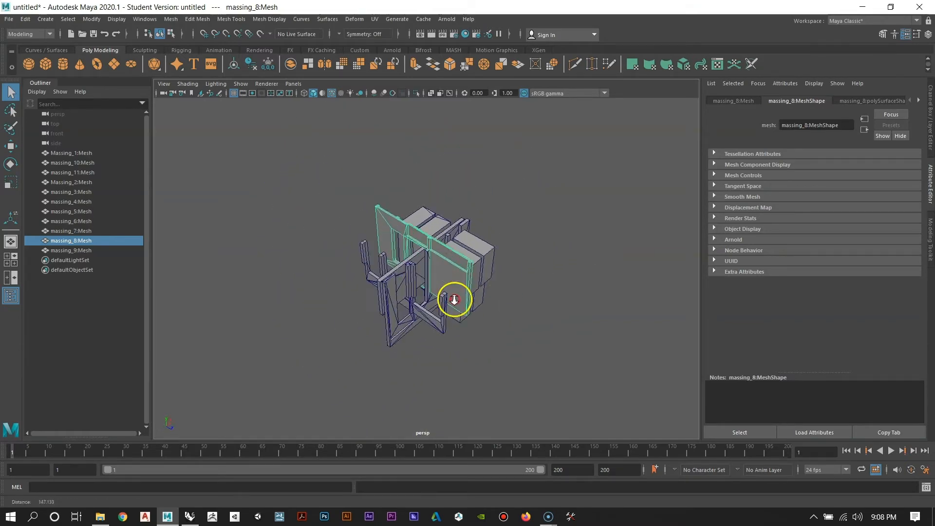
Step: Activate the Move tool on massing_8 and check where its pivot lies relative to the geometry
key(w)
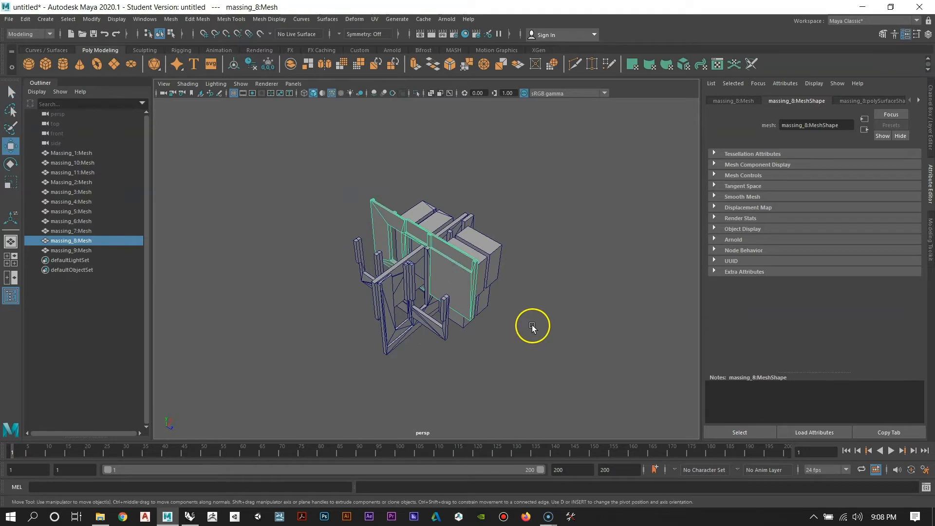
alt+drag(452, 267, 510, 294)
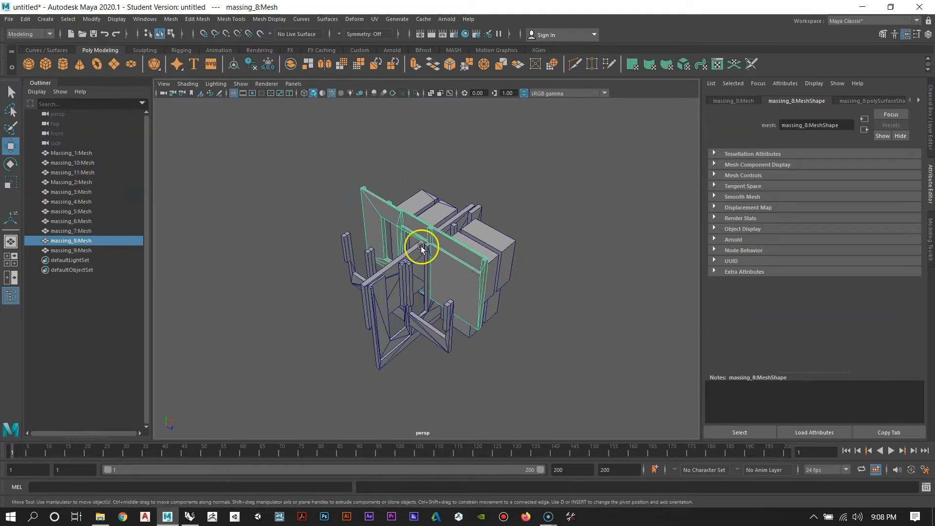
alt+drag(409, 265, 346, 277)
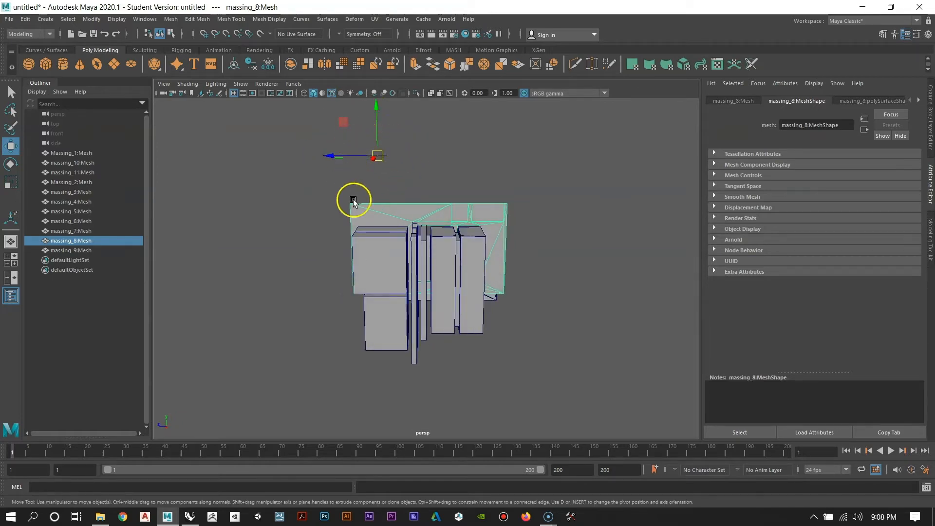
alt+drag(324, 277, 455, 272)
alt+right_drag(455, 271, 488, 287)
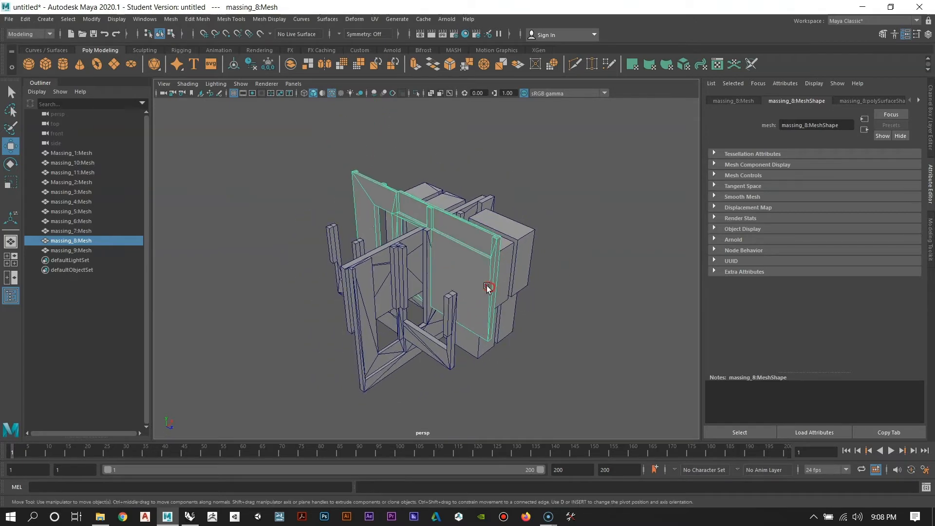
Step: Center the pivot of the Massing_1 mesh on its own geometry
click(78, 153)
alt+drag(390, 292, 368, 265)
click(91, 19)
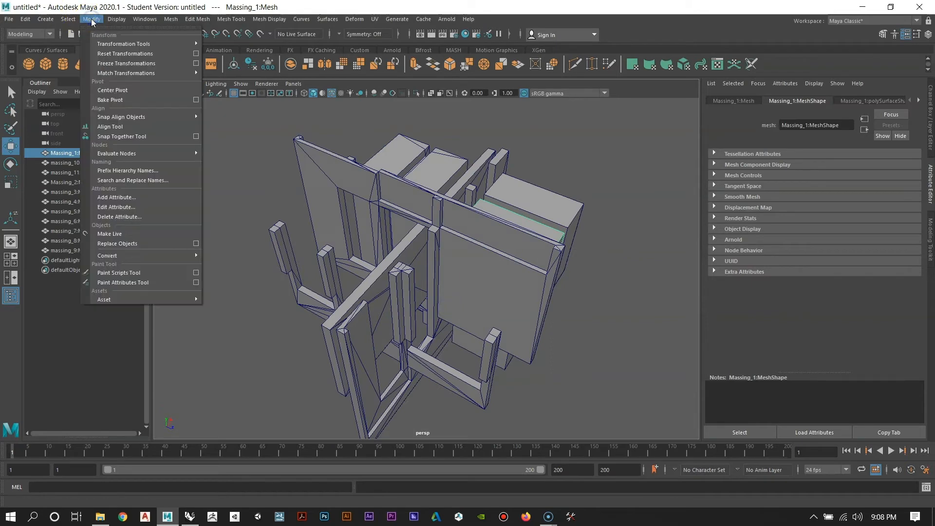
click(104, 94)
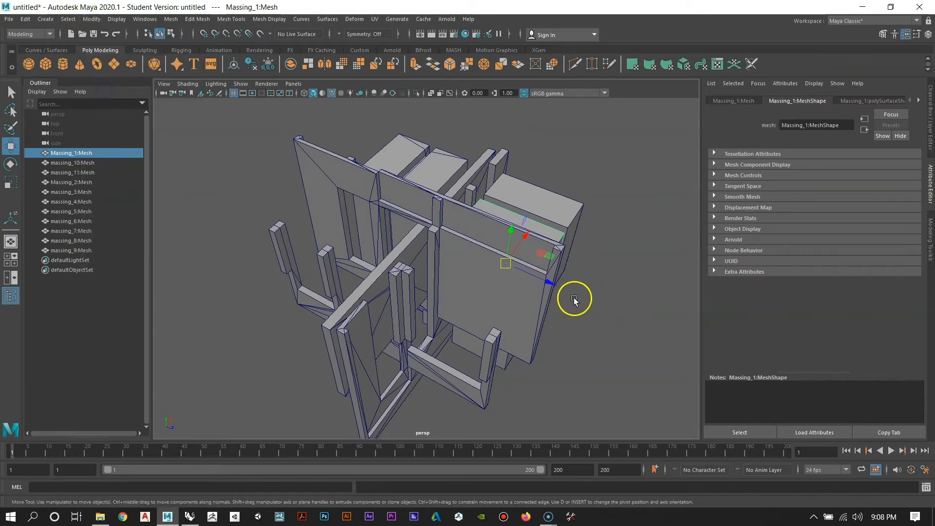
Step: Center the pivots of massing_10, massing_11 and Massing_2 through massing_9 on their own geometry, one mesh at a time
alt+drag(575, 299, 483, 298)
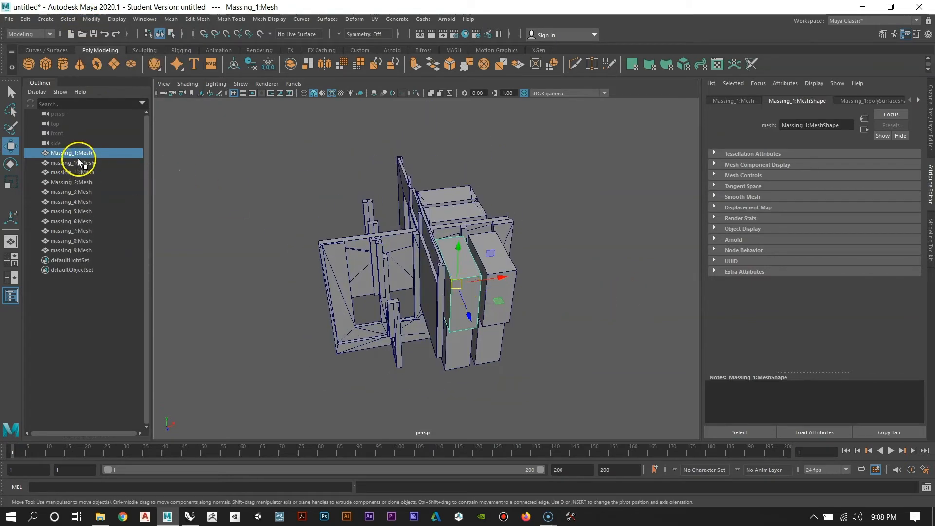
alt+drag(414, 259, 446, 271)
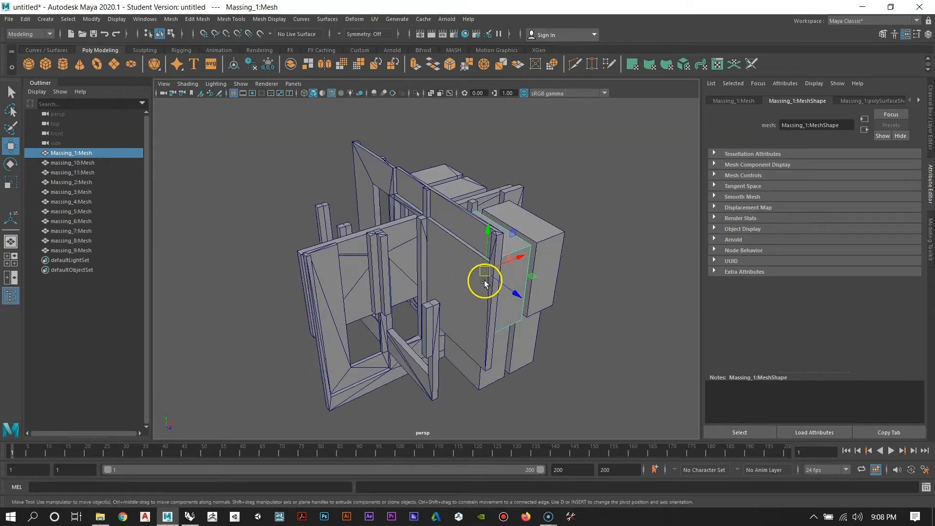
click(76, 164)
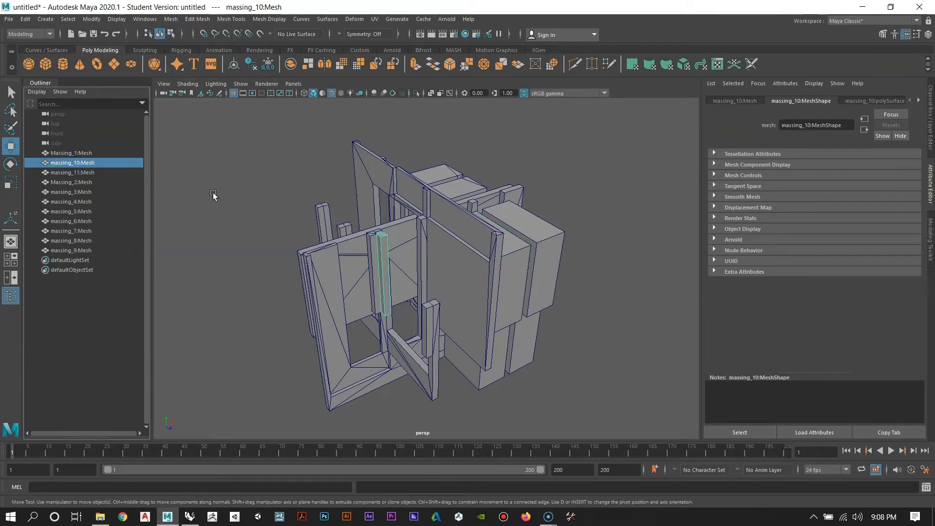
click(387, 268)
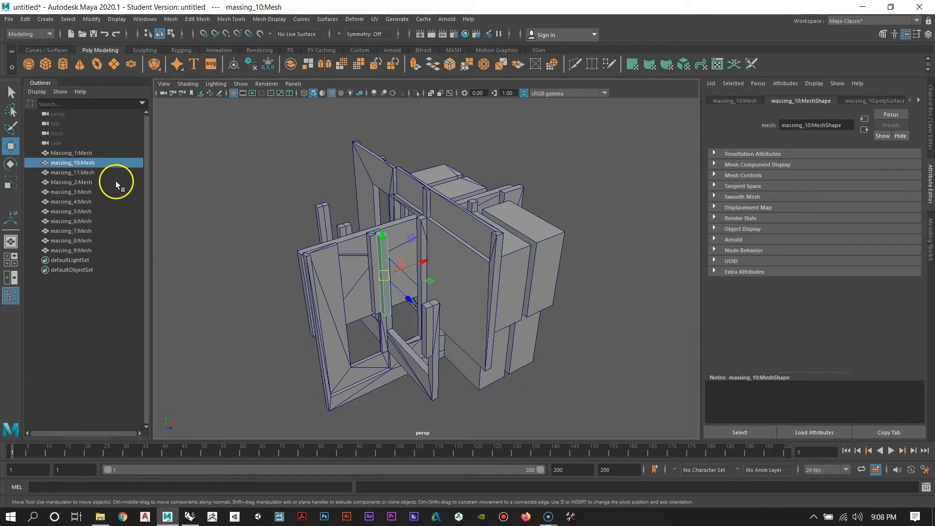
click(95, 173)
click(85, 183)
click(84, 192)
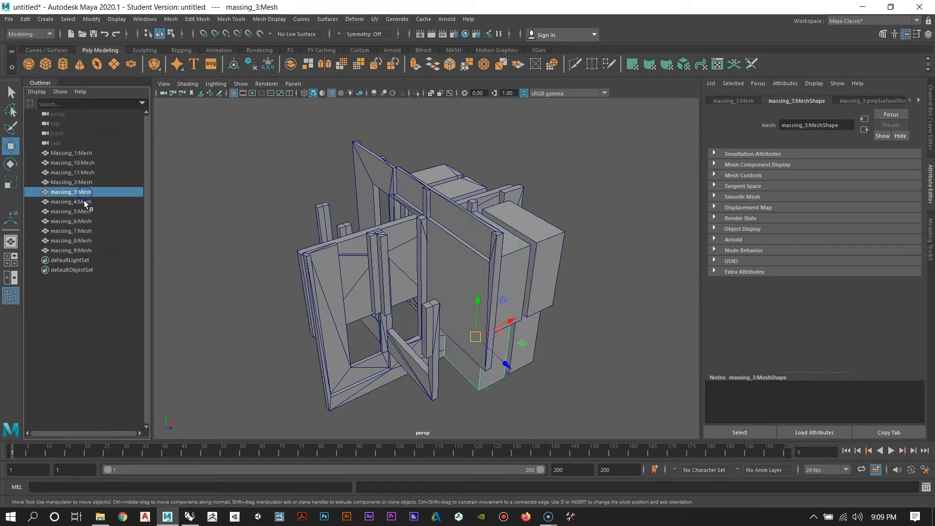
click(84, 201)
click(84, 212)
click(86, 221)
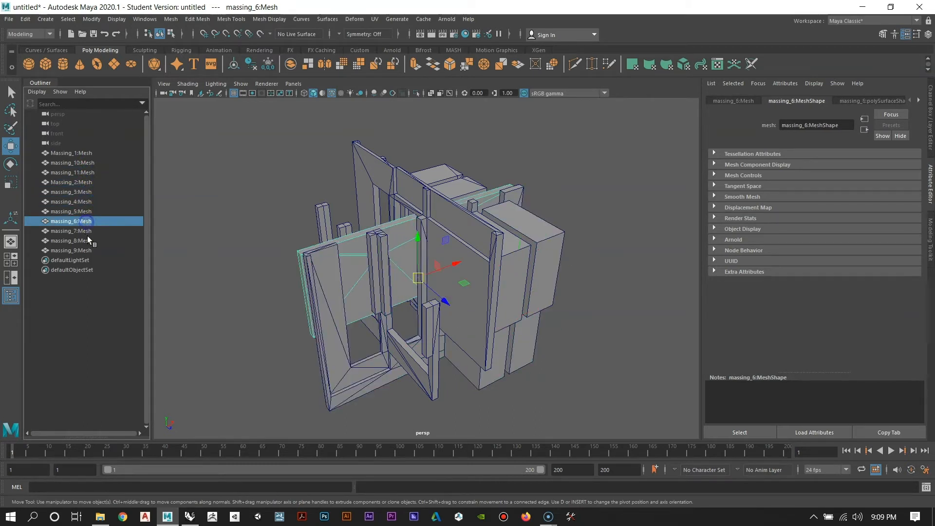
click(85, 233)
click(86, 240)
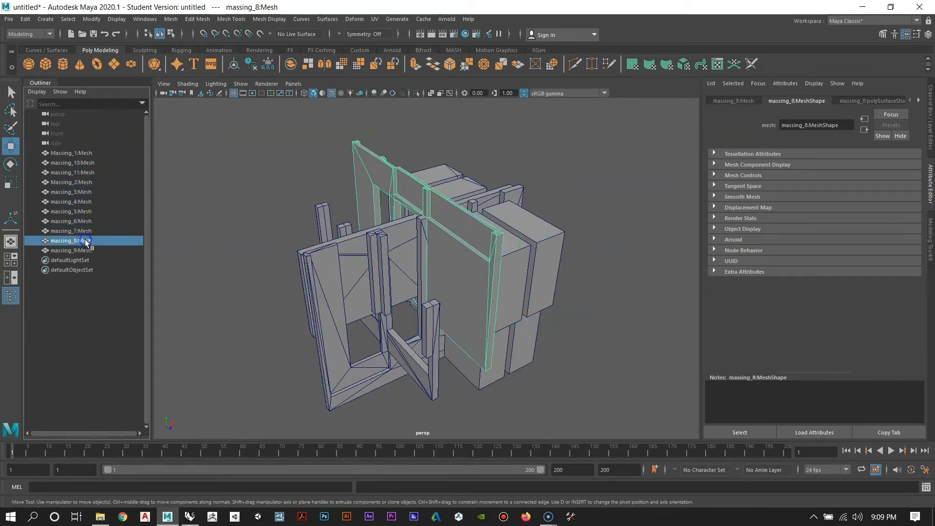
click(85, 251)
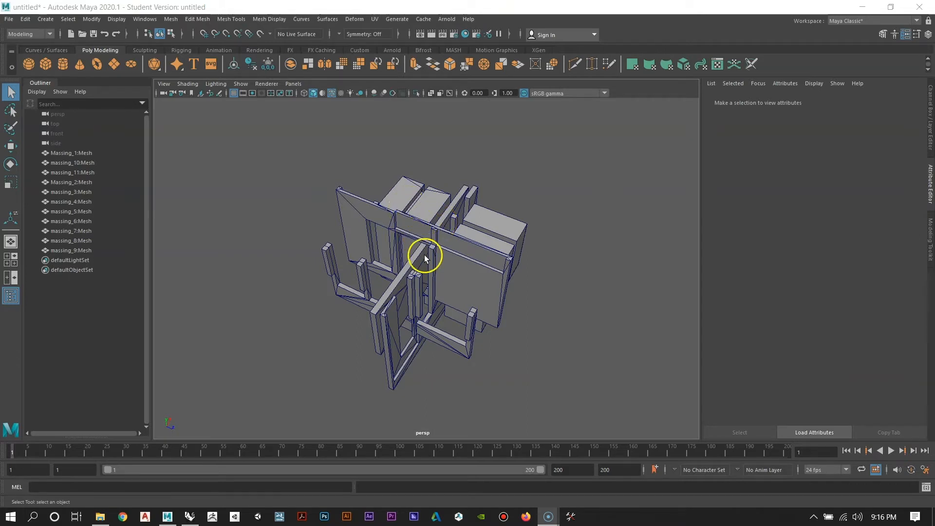
Step: Examine how large the assembled massing model is and how far it sits from the origin grid
alt+right_drag(563, 350, 414, 278)
alt+drag(504, 328, 421, 292)
alt+right_drag(544, 338, 422, 285)
alt+right_drag(528, 329, 346, 273)
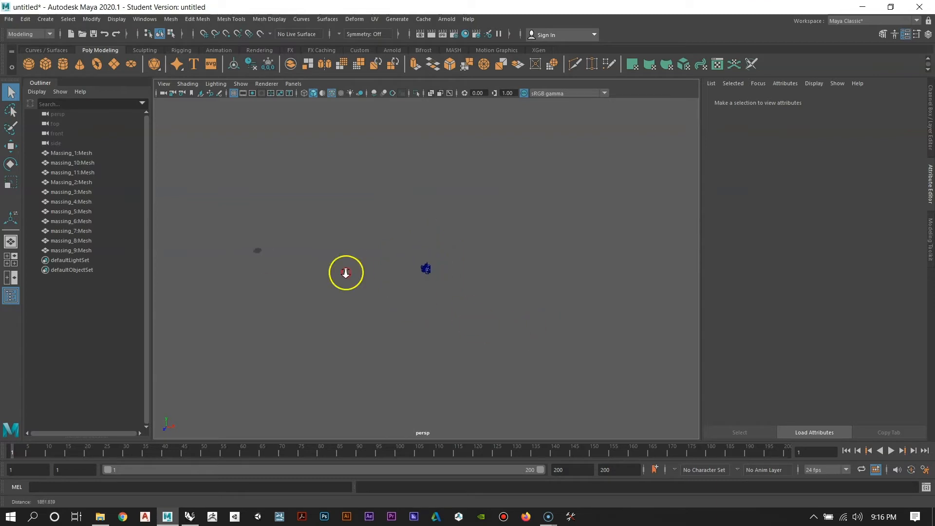
alt+drag(364, 312, 496, 315)
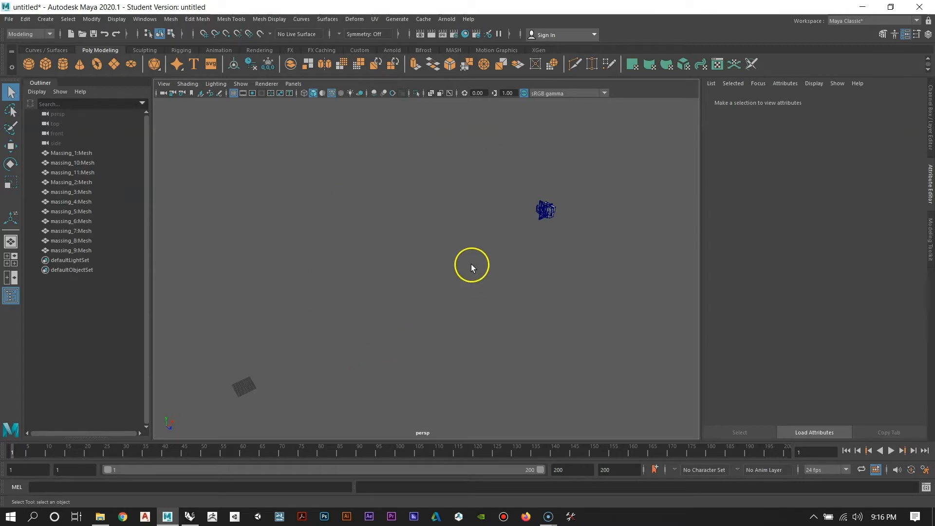
alt+drag(472, 267, 490, 299)
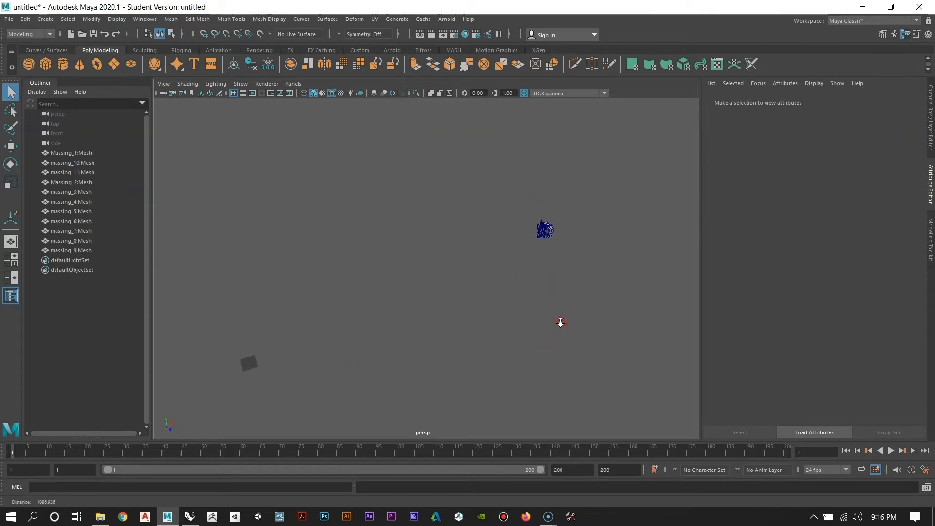
alt+right_drag(561, 322, 561, 314)
Step: Switch to Rhino and convert one assembled massing copy to polygon meshes using the fewest-polygons setting
click(188, 518)
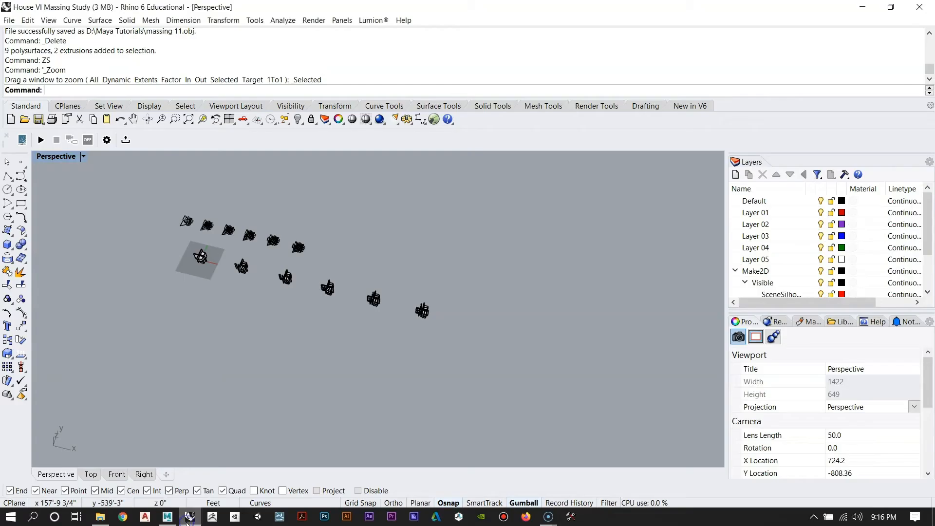
scroll(432, 329, up, 6)
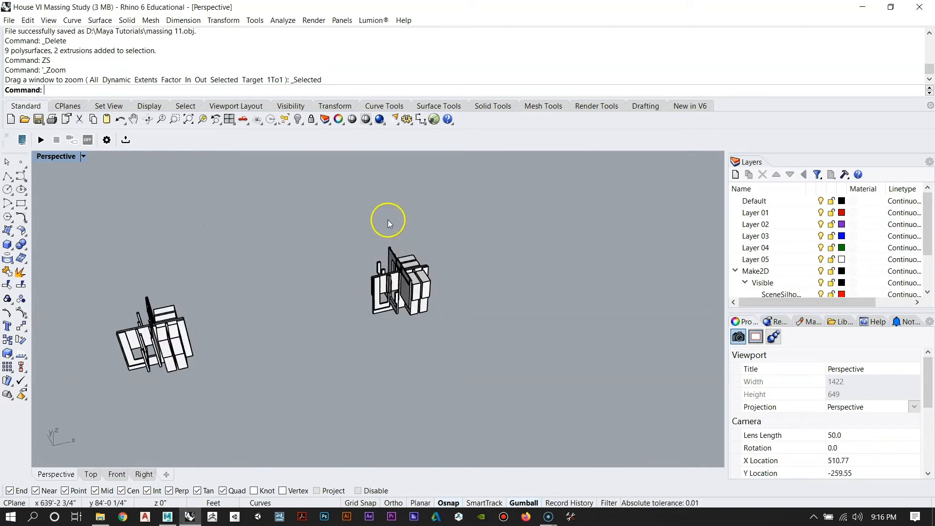
drag(342, 214, 504, 352)
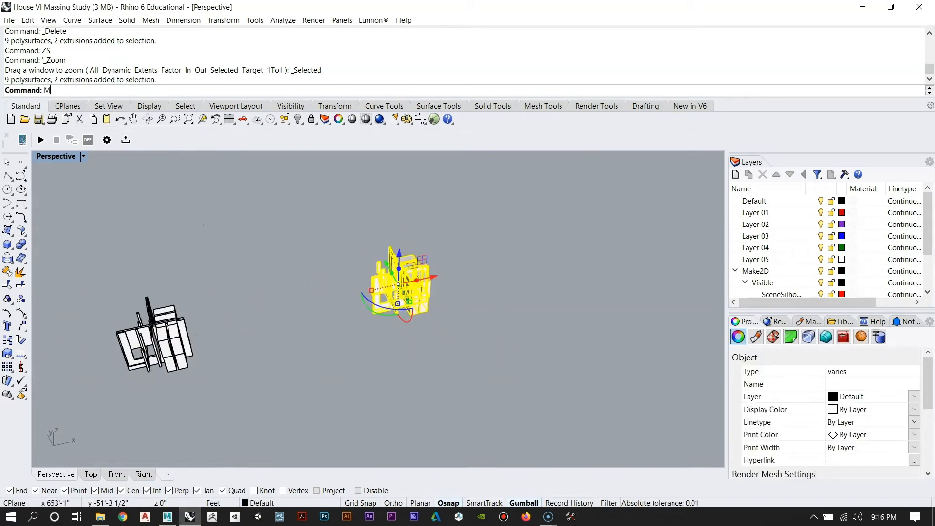
key(Return)
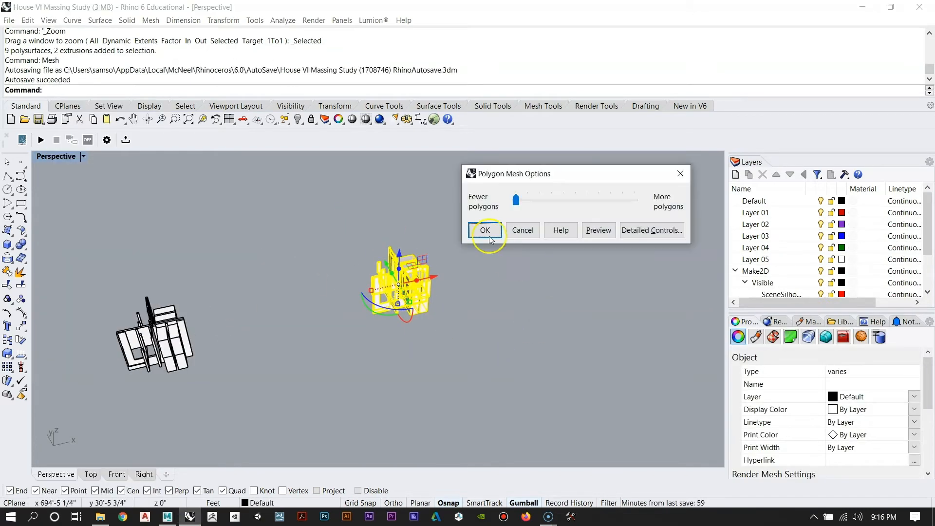
click(482, 231)
Step: Move the original solids of the meshed massing copy away from the new meshes and frame them in the view
drag(412, 340, 497, 364)
text(ZS)
key(Return)
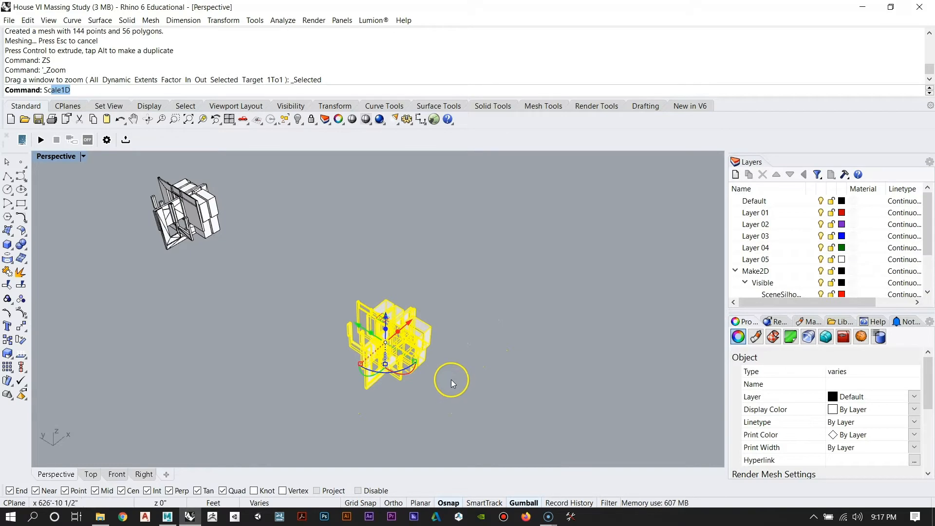
Step: Select the eleven new meshes and scale them up uniformly to many times the size of the other massing copies
click(451, 379)
scroll(457, 343, down, 3)
drag(244, 218, 352, 311)
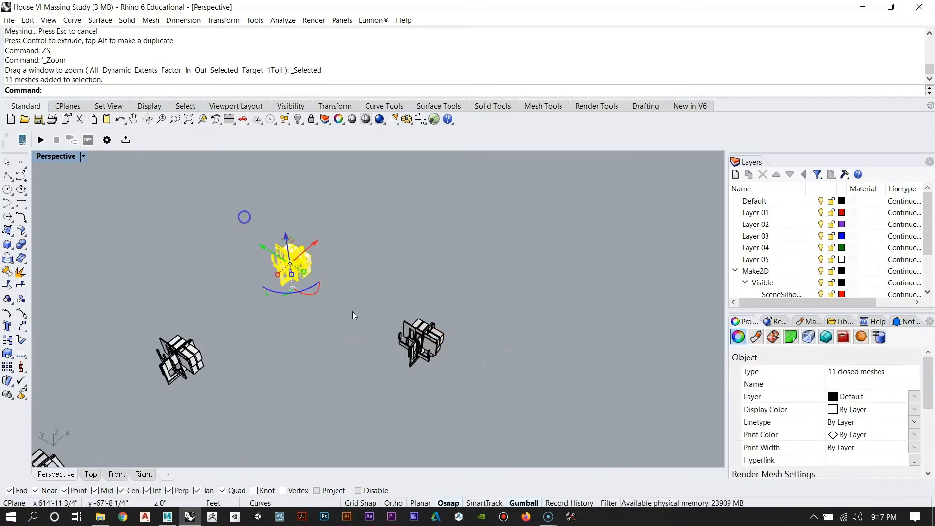
text(ZS)
key(Return)
text(S)
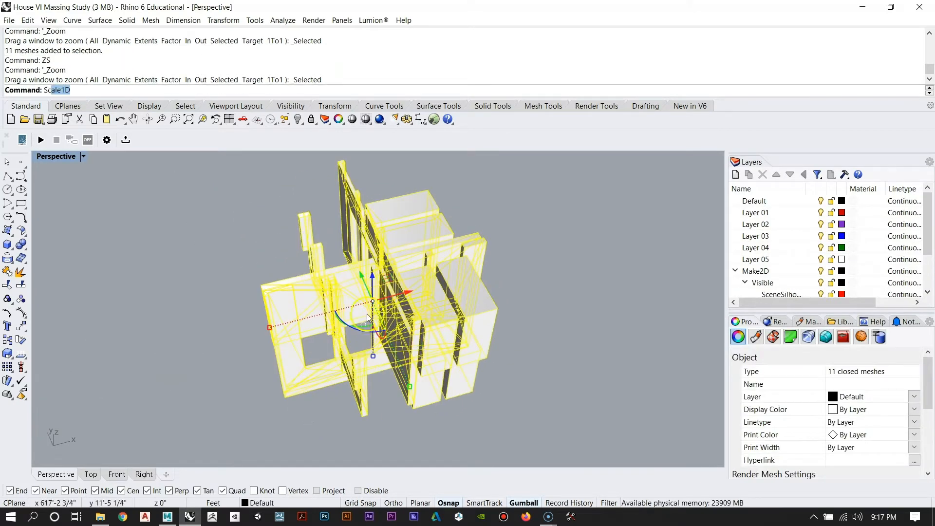
text(cale)
key(Return)
scroll(263, 251, down, 4)
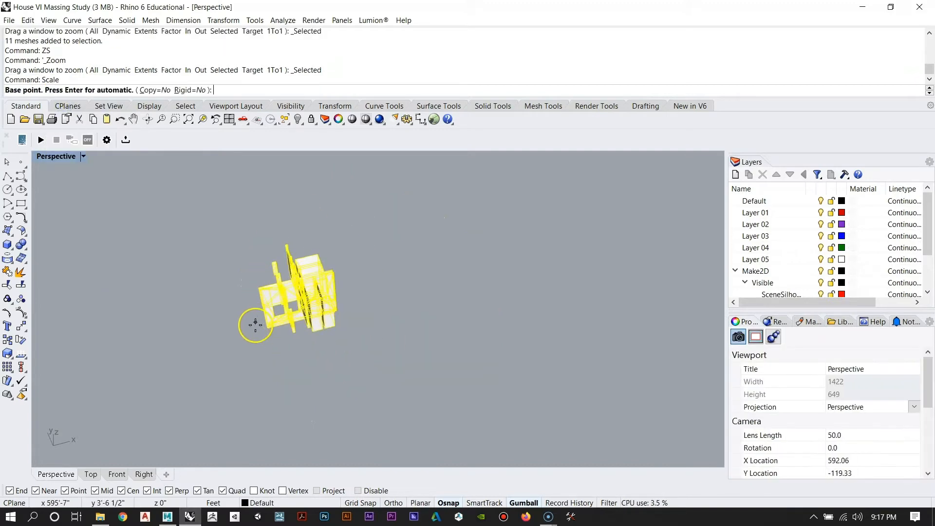
scroll(265, 341, down, 3)
click(279, 356)
click(295, 352)
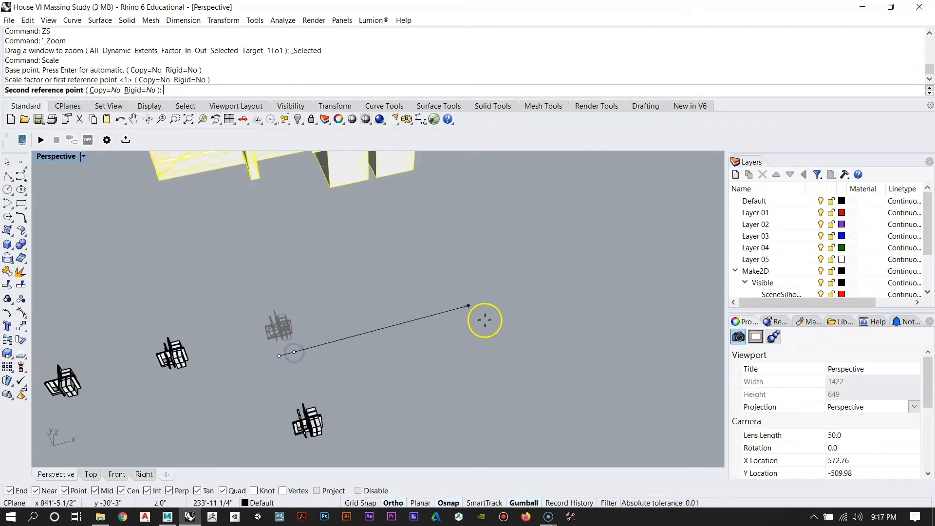
click(621, 312)
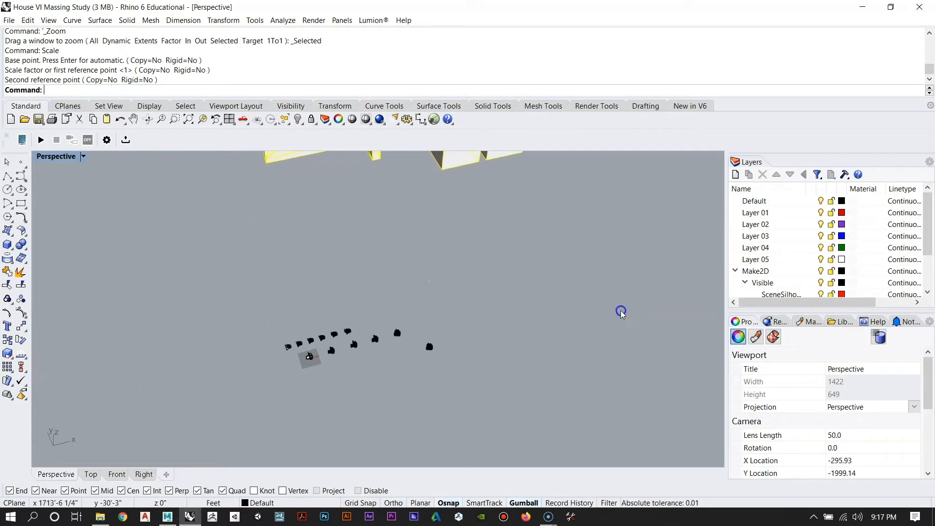
text(ZS)
key(Return)
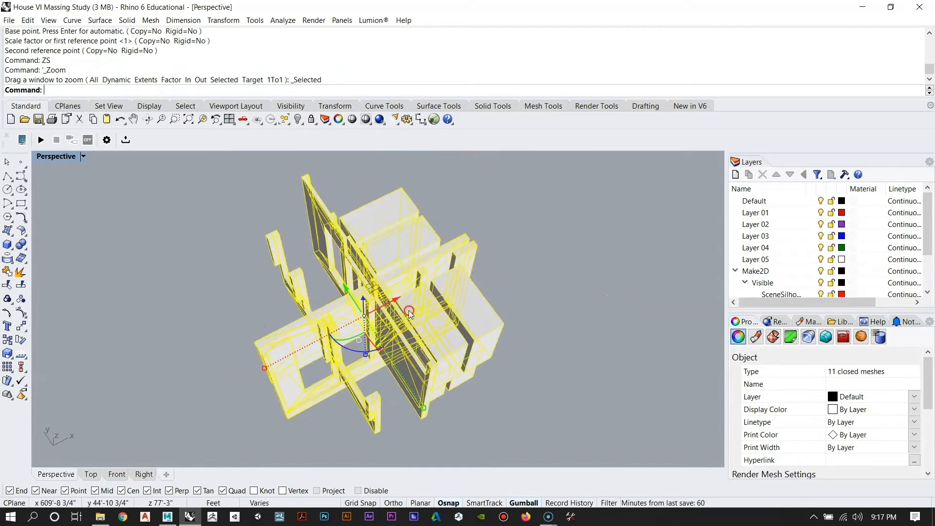
Step: Reposition the enlarged meshes relative to the row of small massing copies
scroll(410, 314, down, 7)
right_drag(419, 347, 436, 308)
drag(362, 298, 352, 325)
scroll(381, 378, up, 4)
right_drag(388, 384, 402, 371)
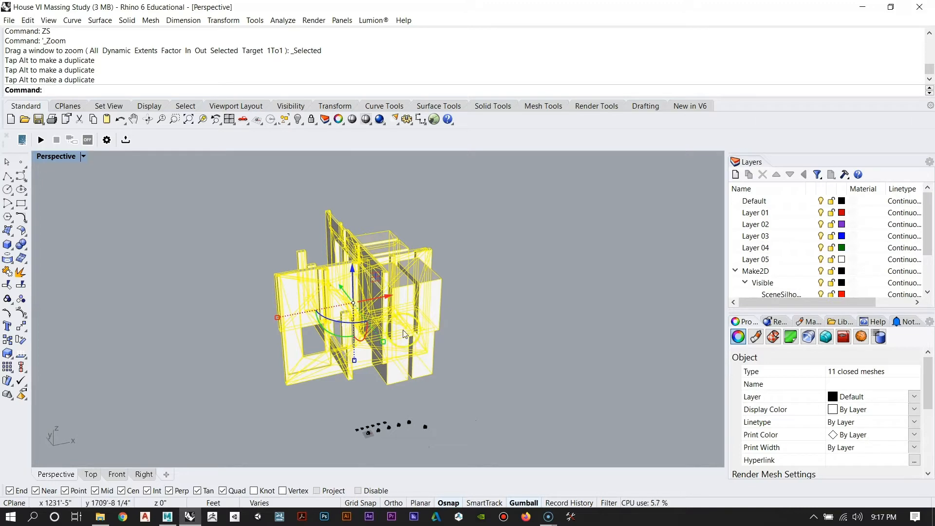
key(alt)
right_drag(356, 270, 391, 301)
scroll(378, 331, up, 7)
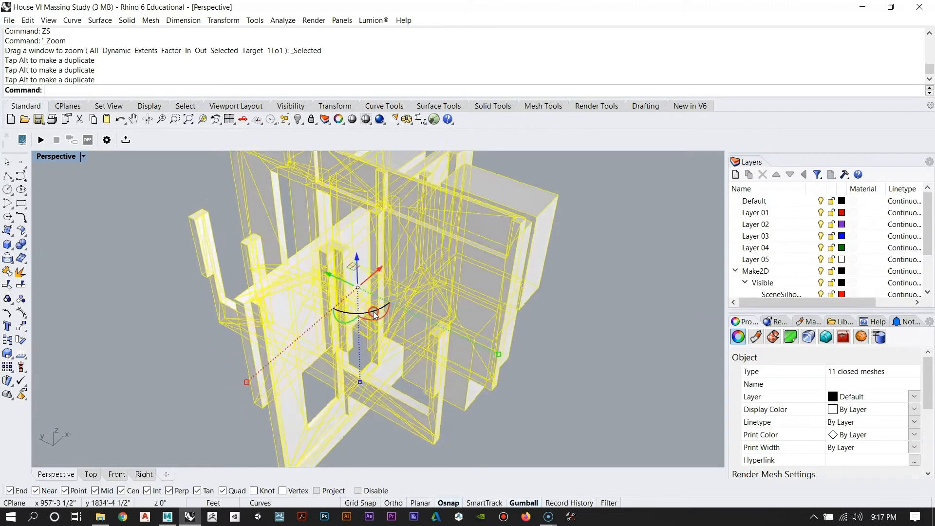
scroll(382, 312, down, 7)
Step: Export the enlarged meshes to the Maya Tutorials folder as an OBJ named large object, saved as polygon mesh objects
key(Return)
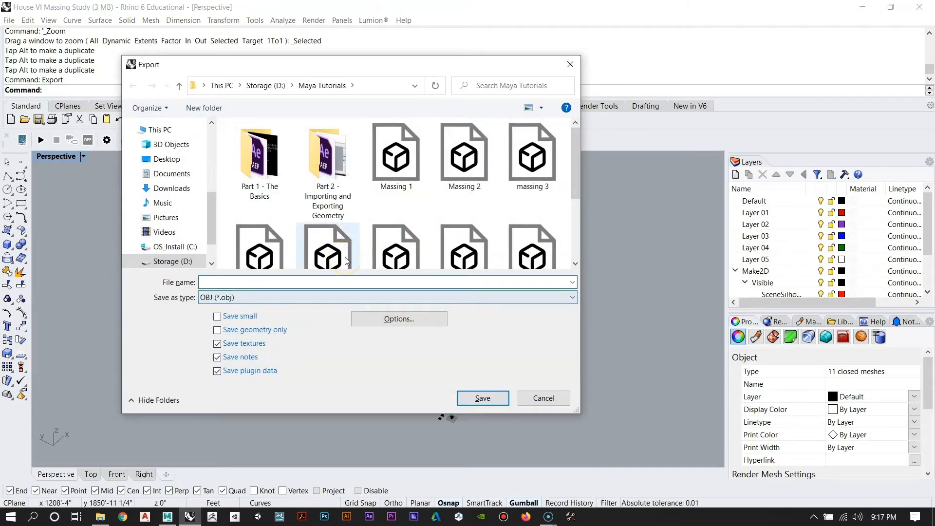
text(large on)
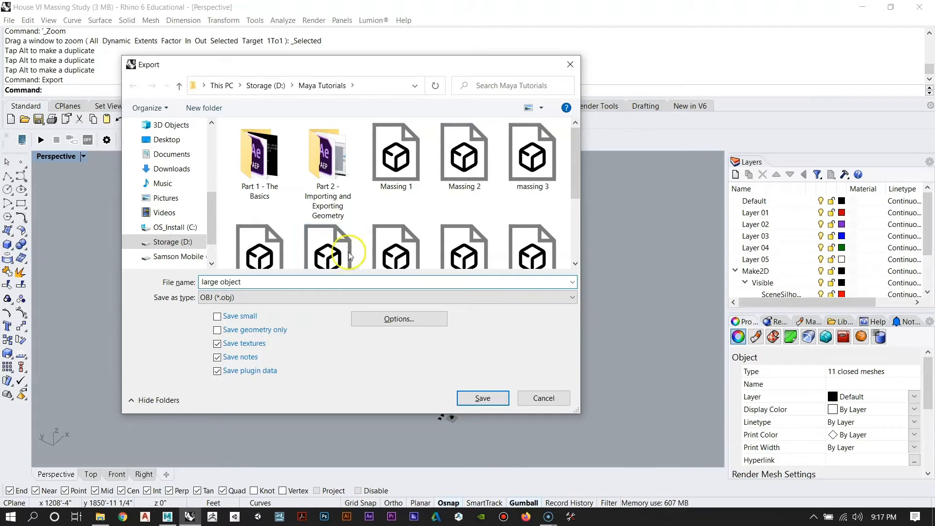
click(468, 397)
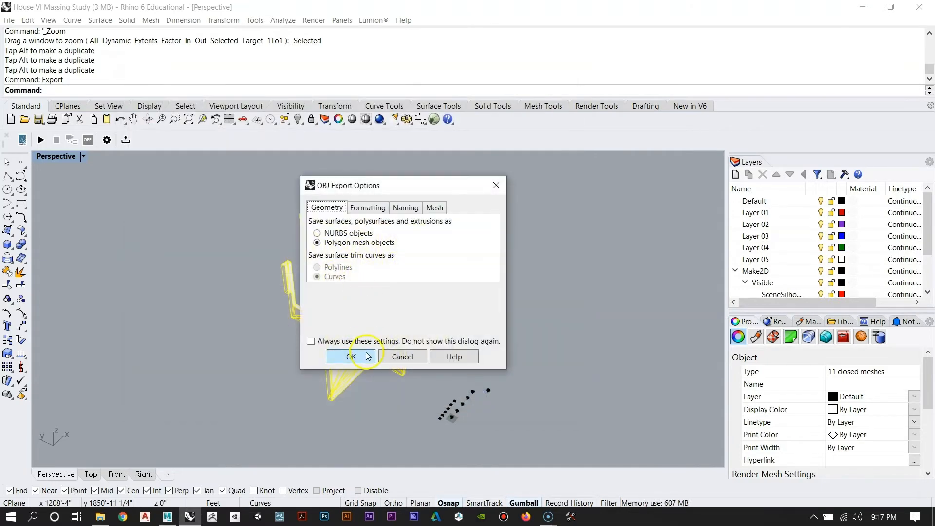
click(364, 355)
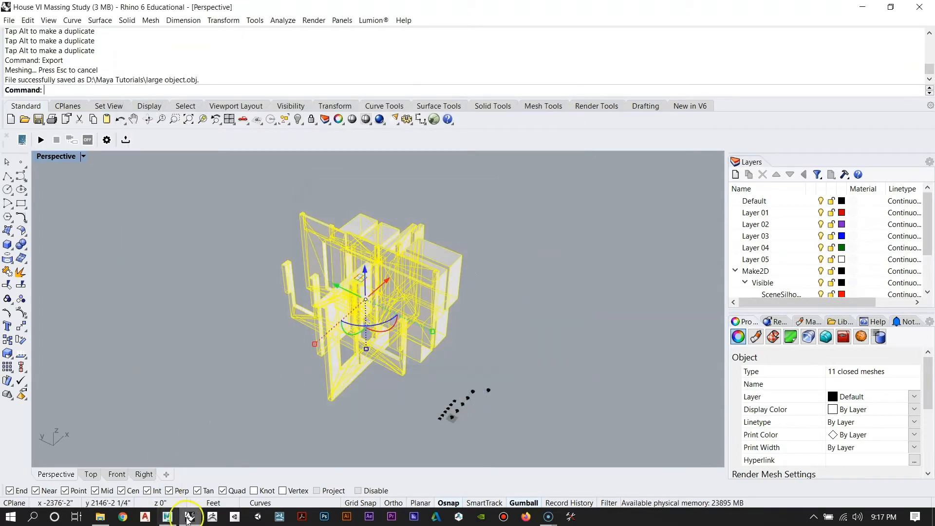
Step: Switch to Maya, frame all existing massing meshes to inspect the assembled model, and clear the selection
click(168, 518)
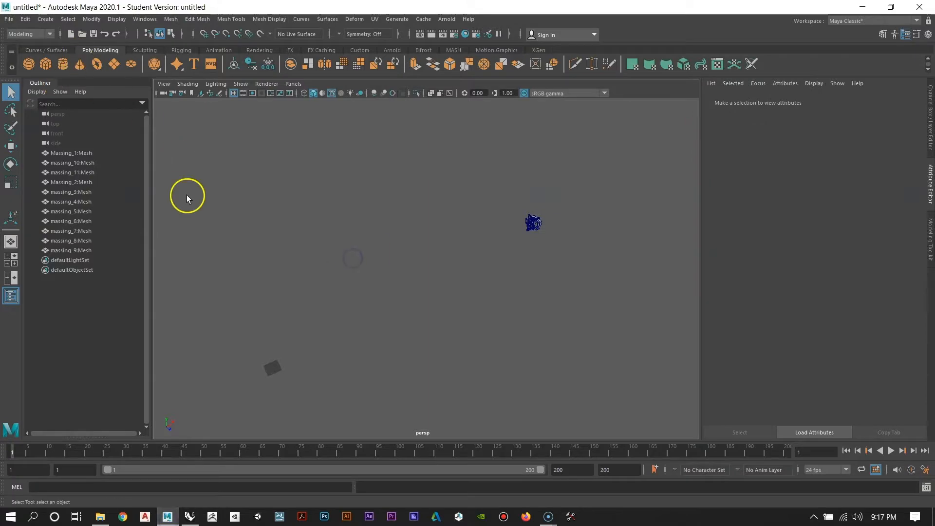
drag(506, 222, 594, 274)
key(f)
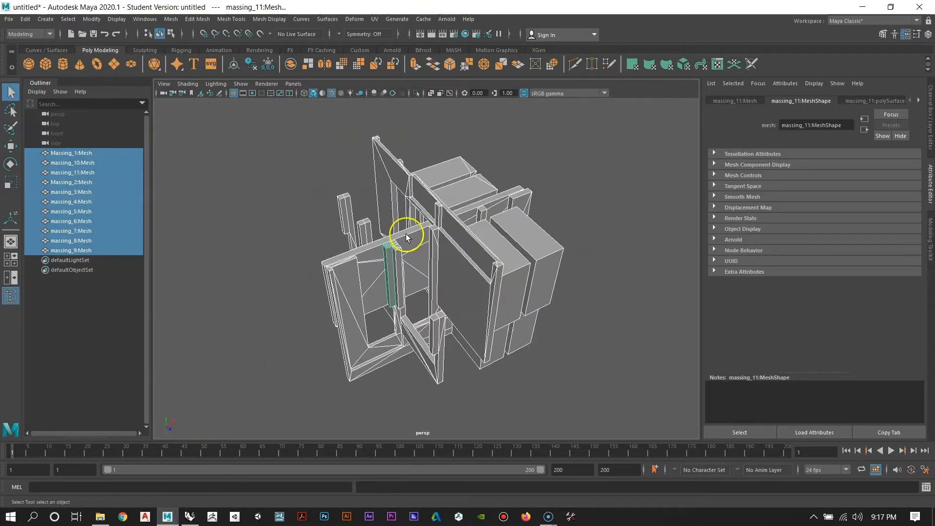
alt+right_drag(507, 302, 453, 284)
alt+drag(453, 284, 315, 210)
click(316, 211)
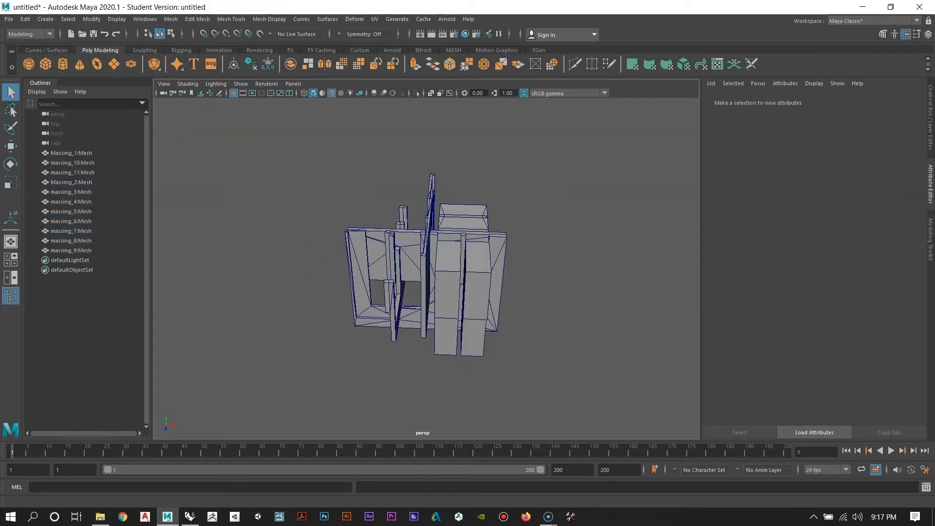
Step: Import large object.obj from the Maya Tutorials folder into the scene and select its mesh
click(9, 19)
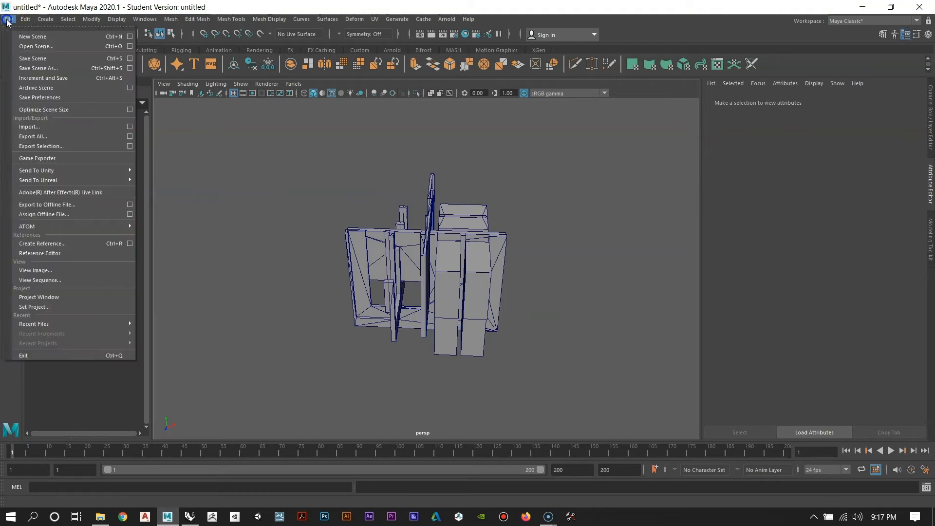
click(26, 127)
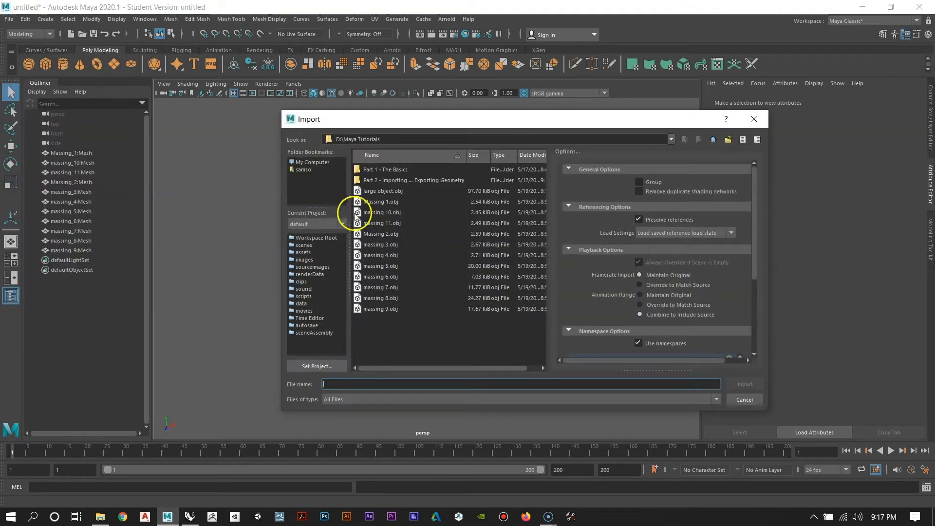
click(383, 191)
click(744, 384)
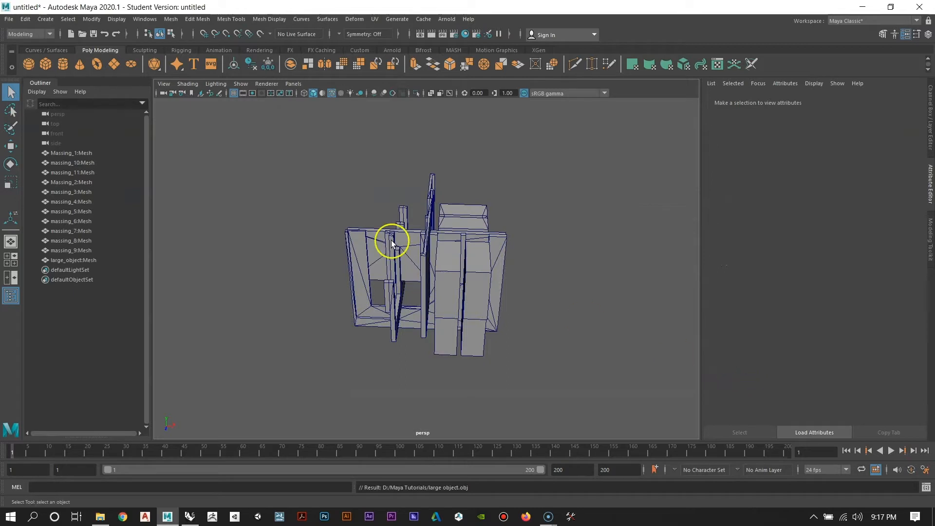
click(63, 260)
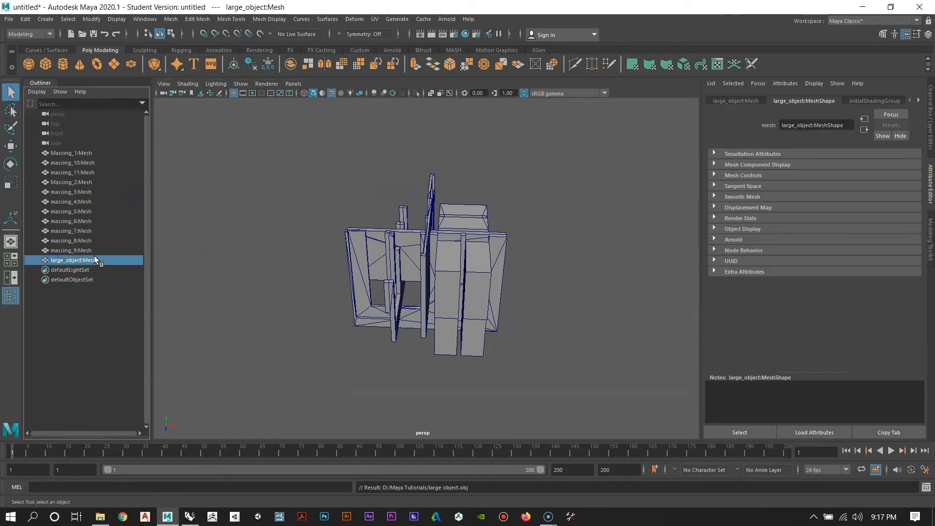
Step: Compare the imported large mesh with the small massing meshes and select all eleven small ones together
alt+right_drag(483, 300, 263, 197)
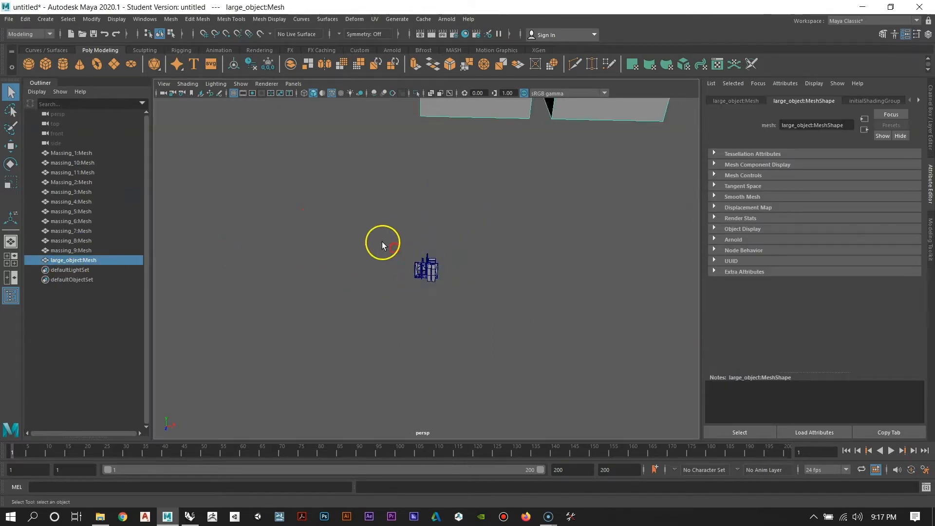
alt+right_drag(434, 266, 260, 190)
alt+right_drag(483, 311, 278, 207)
alt+right_drag(436, 281, 507, 358)
drag(415, 260, 446, 286)
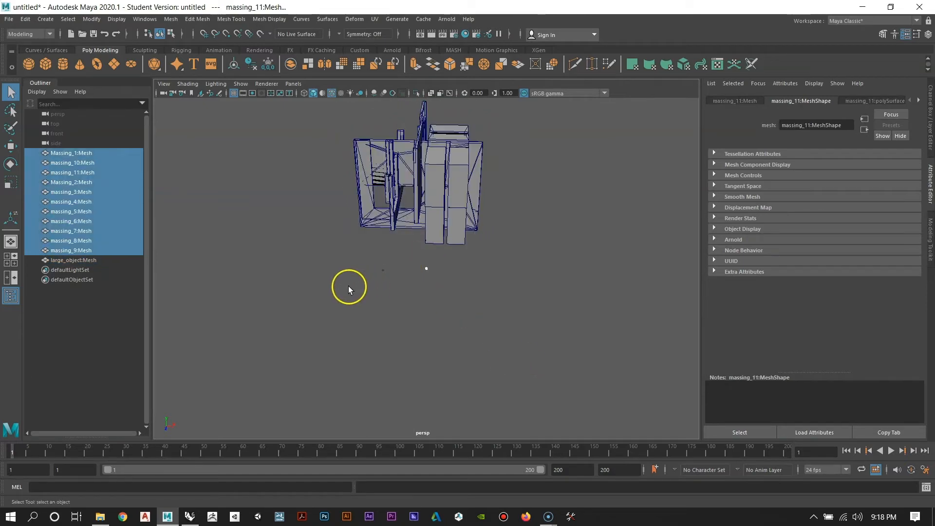
Step: Select the large object mesh, examine it beside the small massing model from several angles, and clear the selection
click(75, 261)
alt+drag(277, 278, 301, 297)
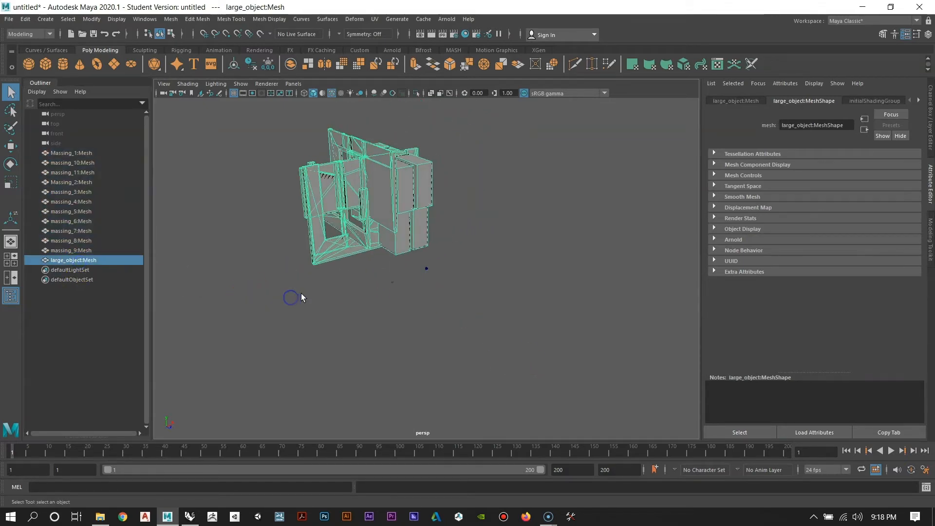
alt+middle_drag(301, 293, 342, 335)
alt+right_drag(341, 271, 420, 355)
alt+drag(437, 304, 431, 323)
alt+right_drag(455, 342, 314, 258)
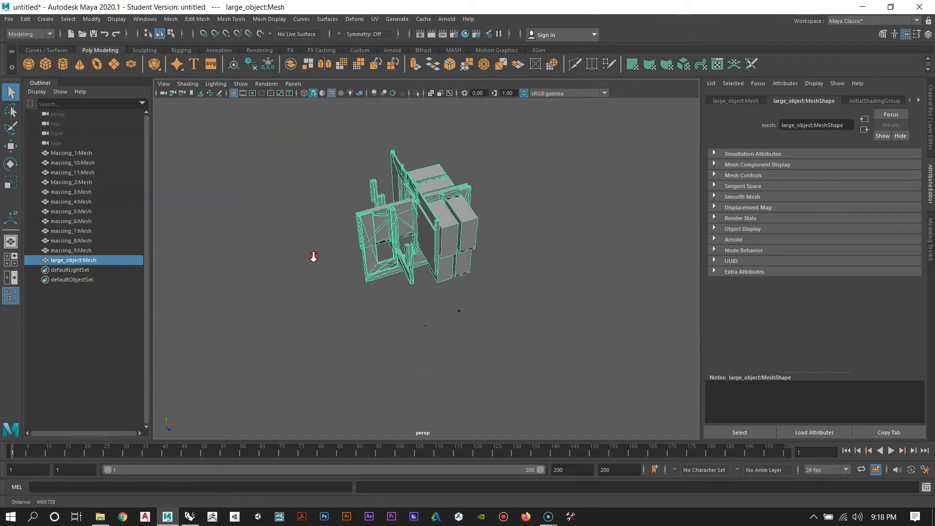
click(488, 264)
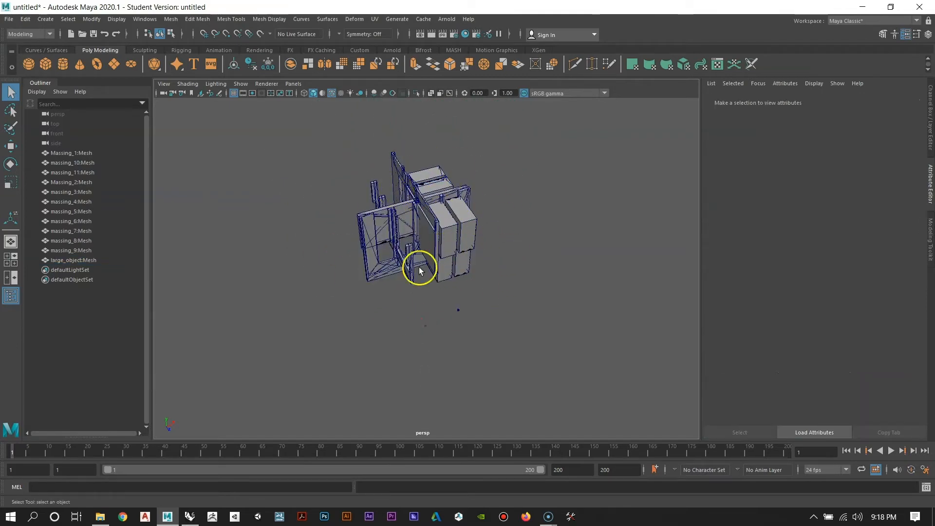
alt+drag(419, 271, 471, 247)
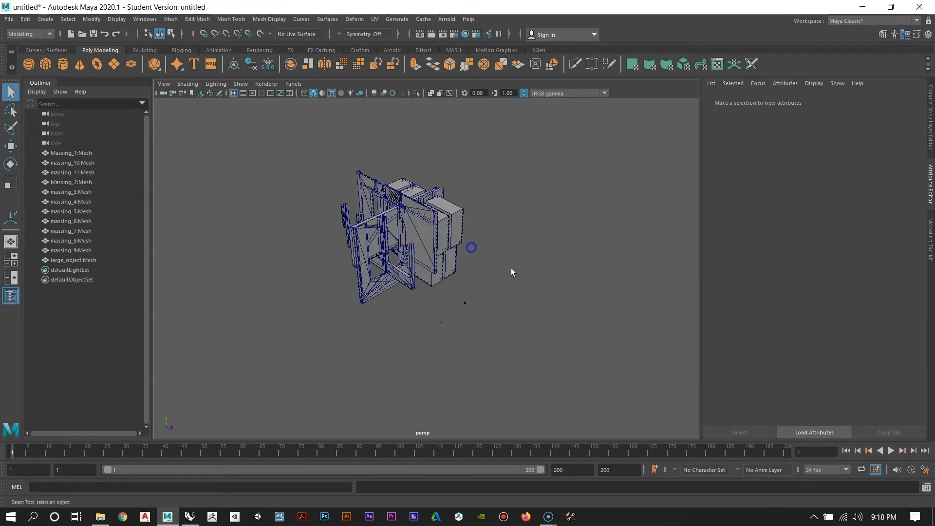
alt+right_drag(521, 333, 623, 391)
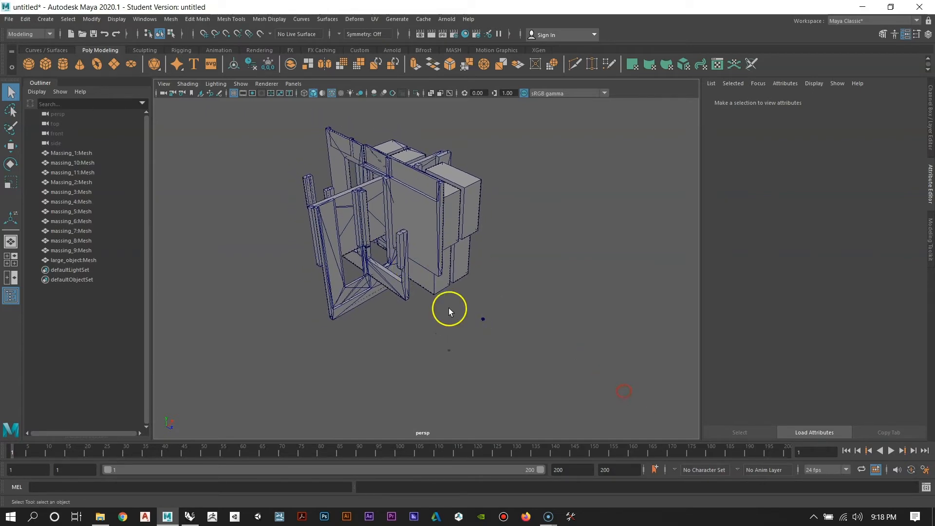
Step: Reselect the large object mesh, examine how it displays at near and far viewing distances, and deselect it
click(69, 260)
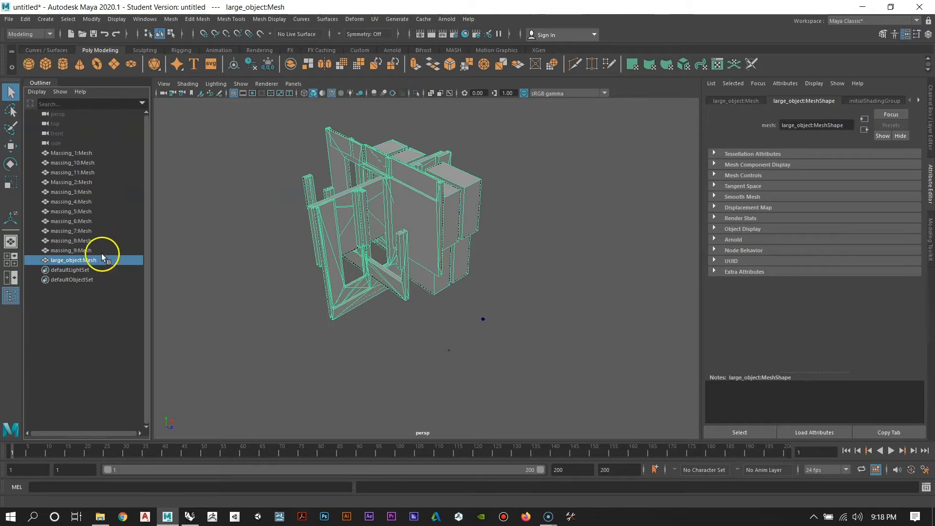
alt+middle_drag(363, 173, 407, 219)
alt+right_drag(398, 201, 449, 296)
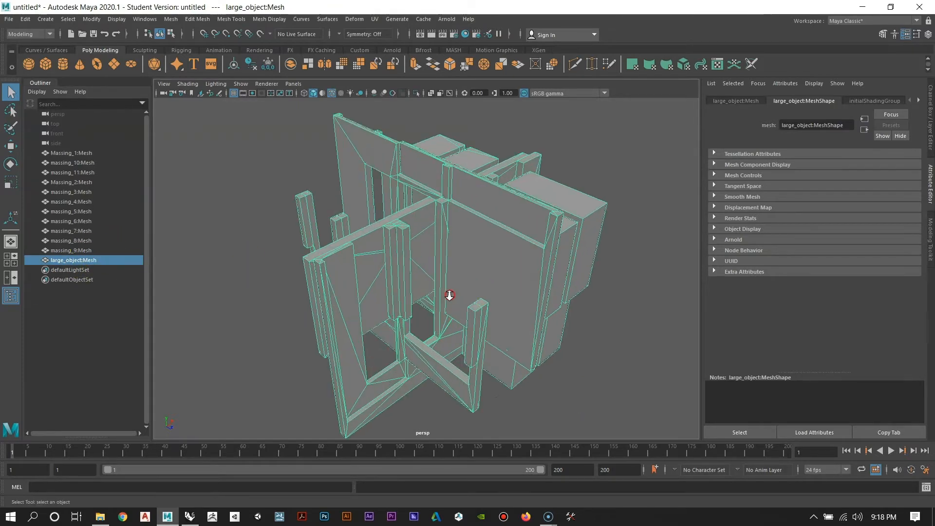
alt+drag(450, 297, 420, 292)
alt+right_drag(420, 292, 215, 174)
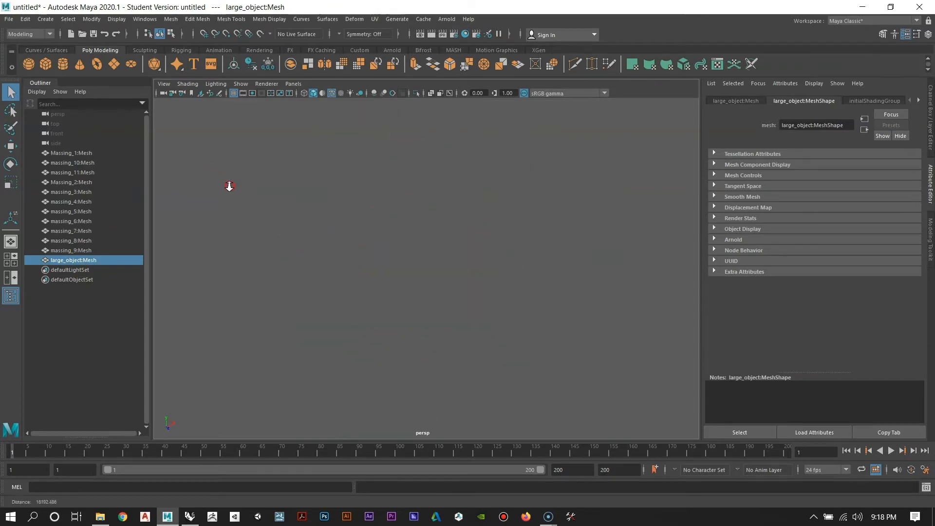
key(f)
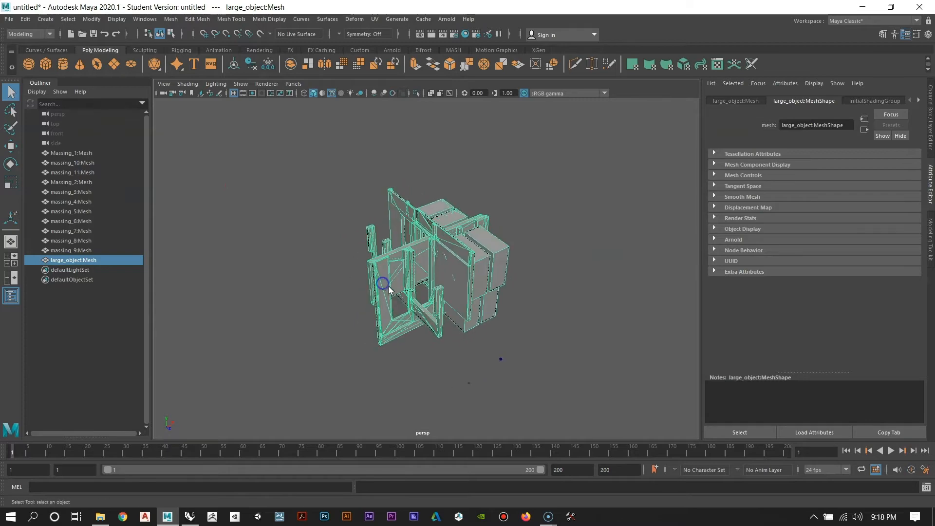
alt+middle_drag(389, 286, 375, 262)
alt+right_drag(374, 261, 400, 311)
alt+drag(400, 311, 530, 335)
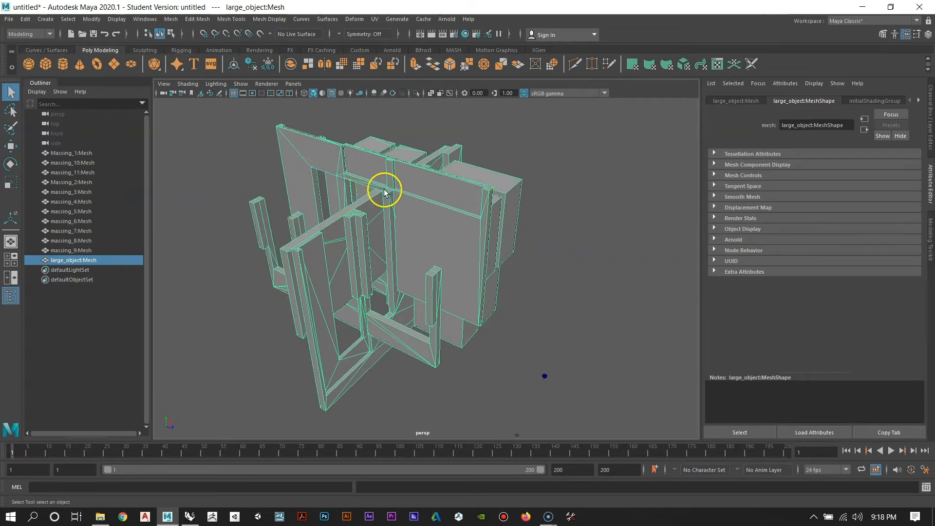
alt+drag(497, 278, 474, 282)
alt+right_drag(474, 282, 360, 242)
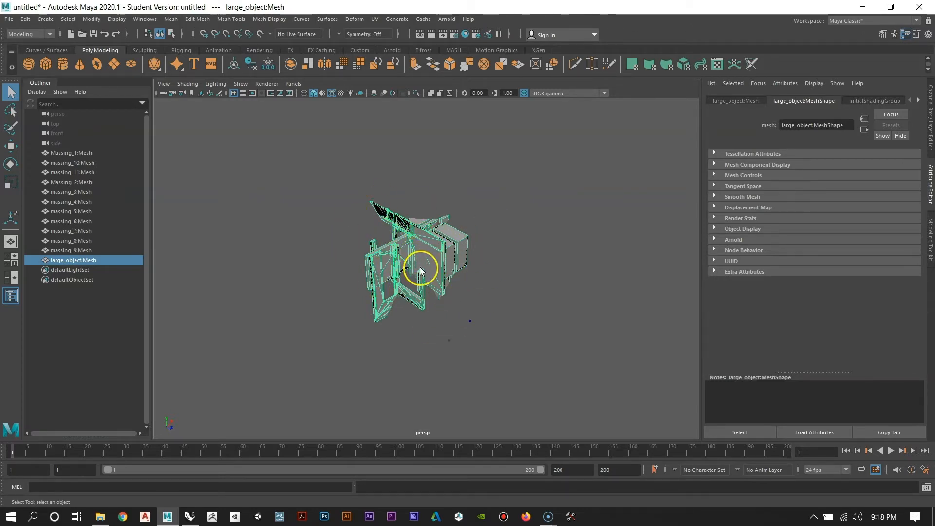
alt+right_drag(401, 208, 449, 285)
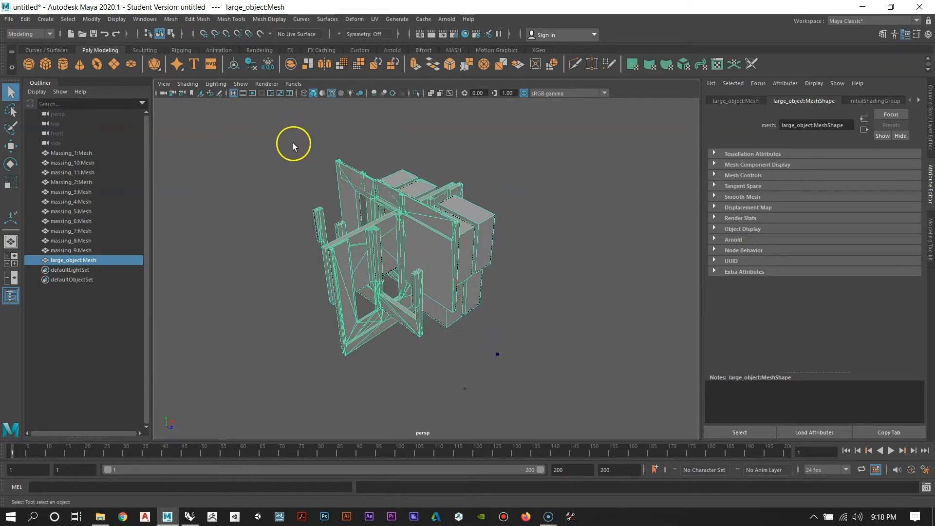
click(279, 160)
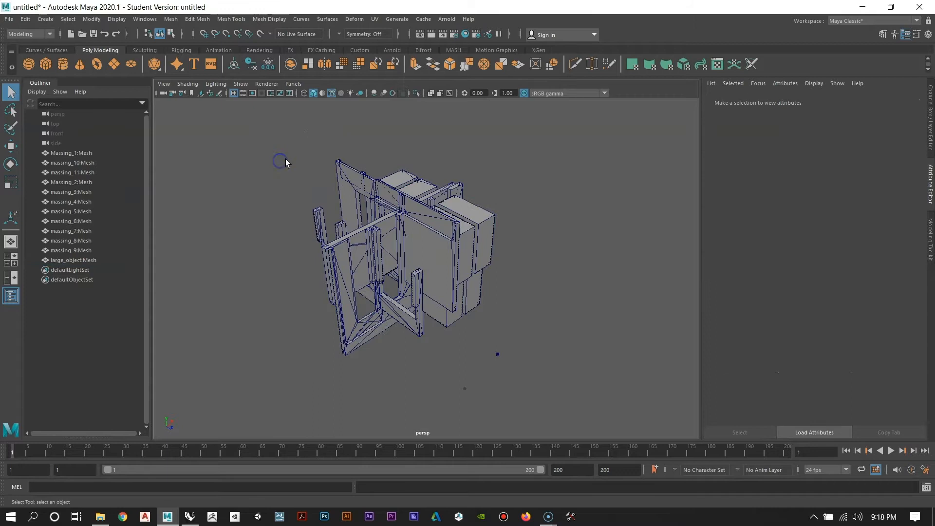
click(182, 93)
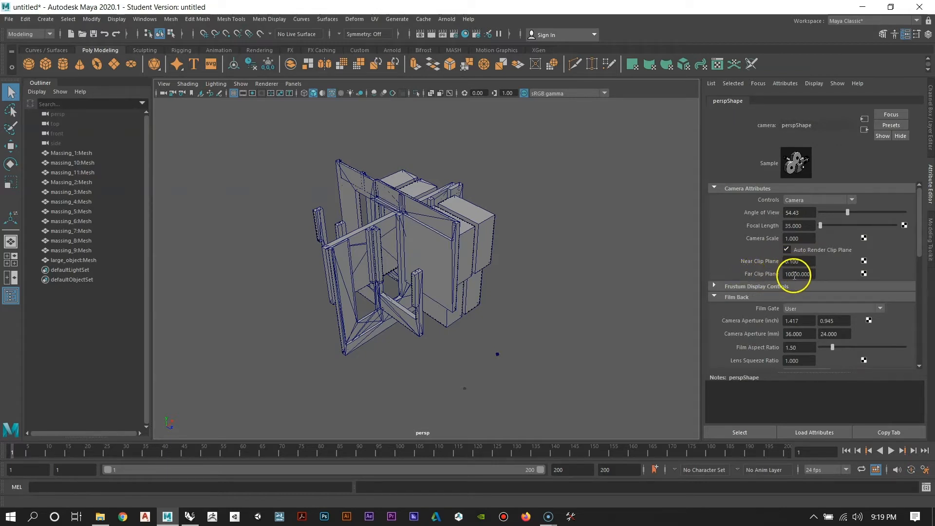
alt+right_drag(524, 290, 417, 260)
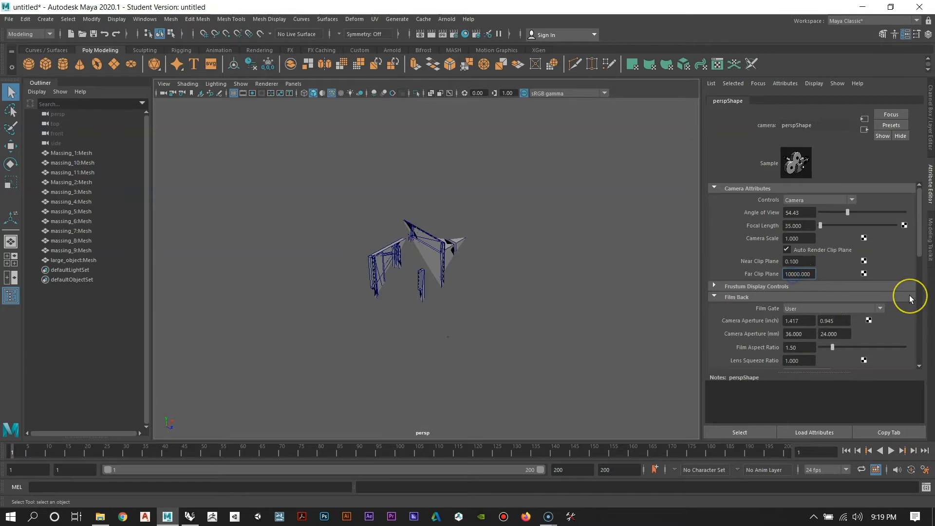
text(00.)
key(Return)
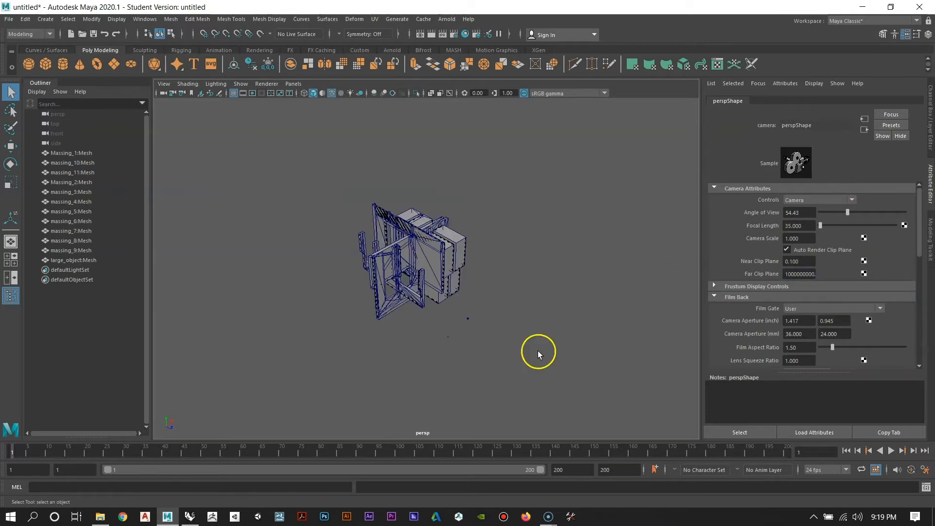
Step: Check the large mesh's display at different distances and set the perspective camera's near clip plane to 1
alt+right_drag(388, 227, 397, 274)
mouse_move(397, 273)
alt+mouse_down()
mouse_move(429, 265)
mouse_move(415, 268)
alt+mouse_up()
alt+right_drag(414, 268, 428, 297)
alt+drag(428, 297, 394, 281)
alt+right_drag(395, 280, 318, 230)
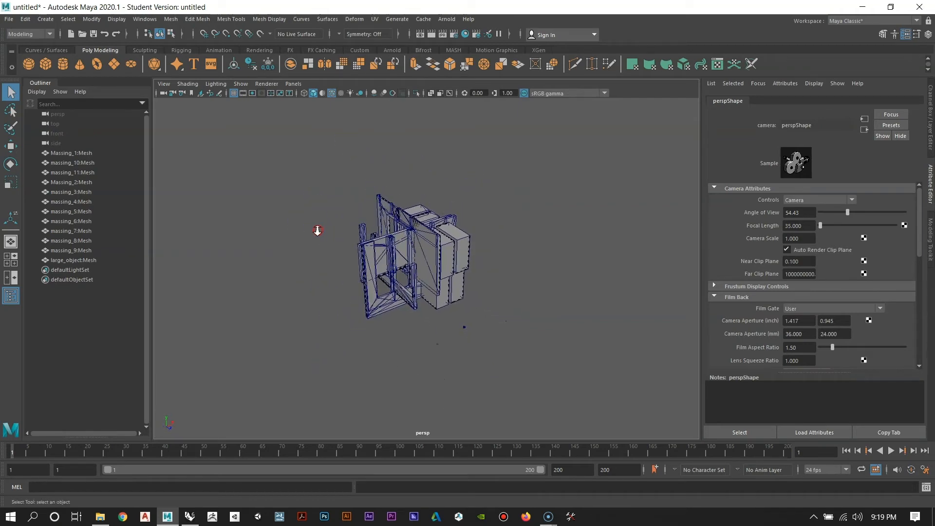
alt+drag(349, 246, 390, 260)
alt+right_drag(421, 257, 420, 258)
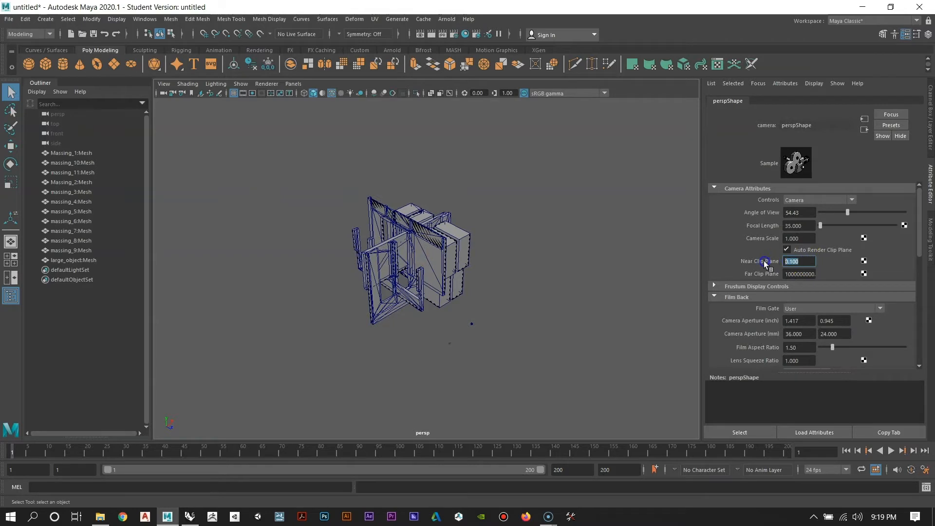
click(816, 266)
key(Return)
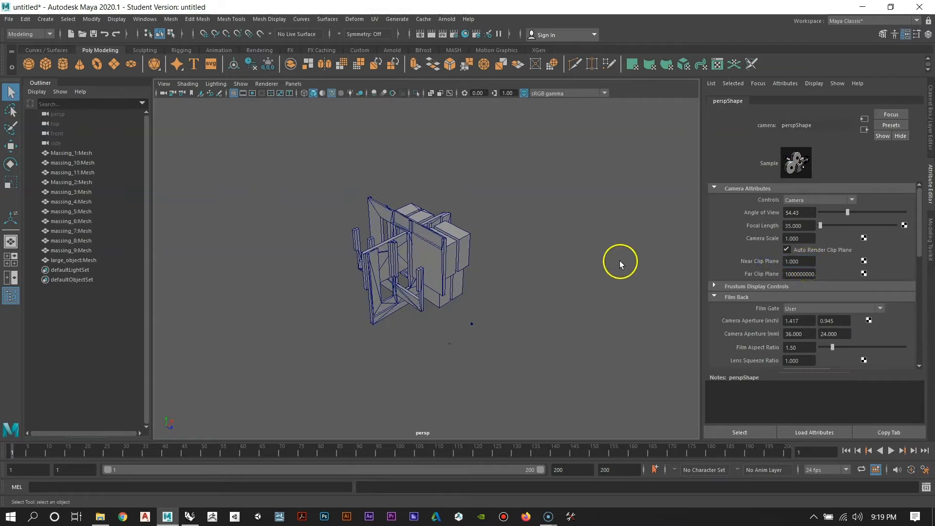
Step: Examine the imported massing model from several angles and distances
alt+right_drag(402, 264, 432, 294)
alt+drag(432, 294, 451, 305)
alt+right_drag(451, 305, 434, 284)
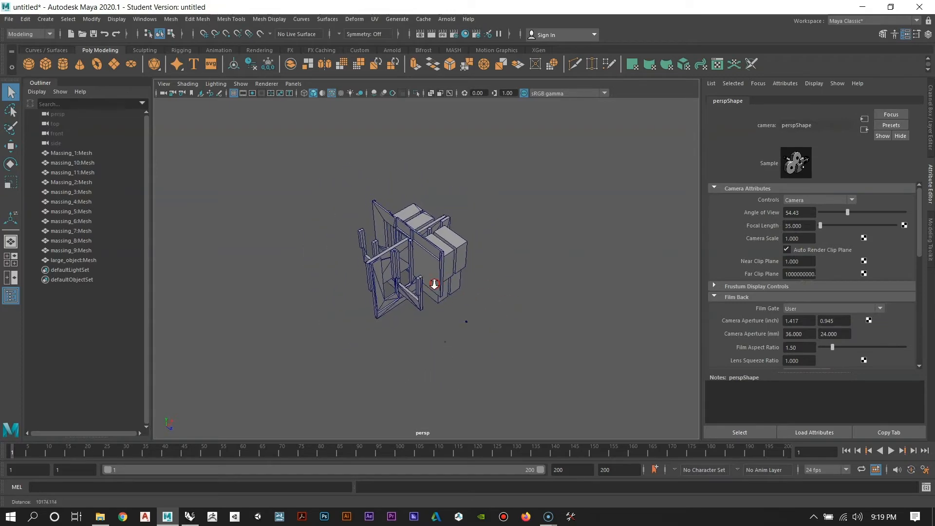
alt+drag(435, 284, 409, 261)
alt+right_drag(408, 261, 514, 299)
alt+drag(514, 299, 432, 311)
alt+right_drag(432, 311, 389, 296)
alt+drag(390, 295, 482, 289)
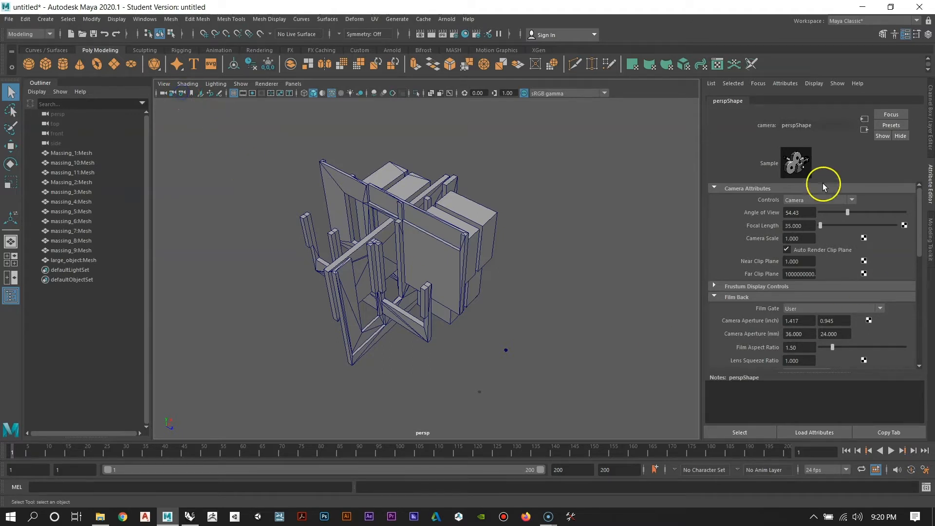
Step: Delete the large_object mesh from the scene
alt+drag(543, 272, 503, 263)
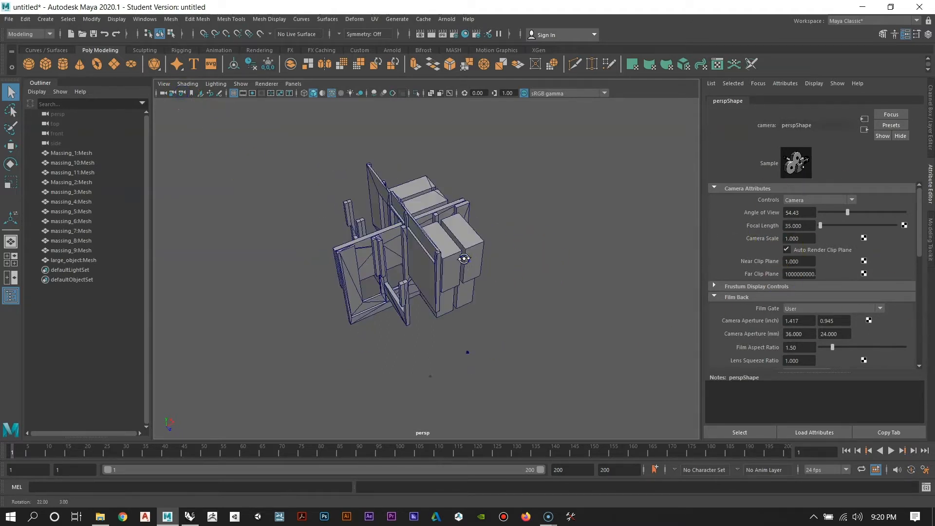
click(428, 241)
key(Delete)
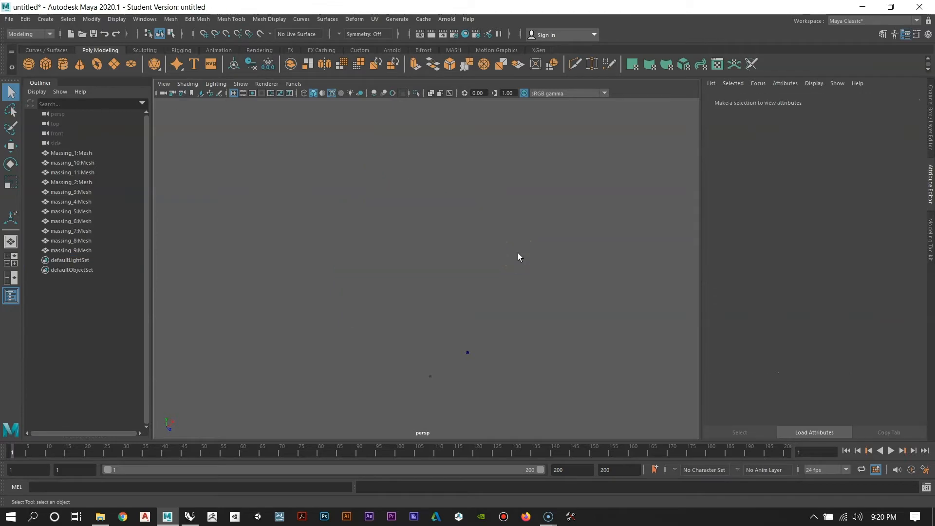
Step: Select all remaining massing meshes, frame them in the perspective view, and clear the selection
drag(458, 297, 521, 394)
key(f)
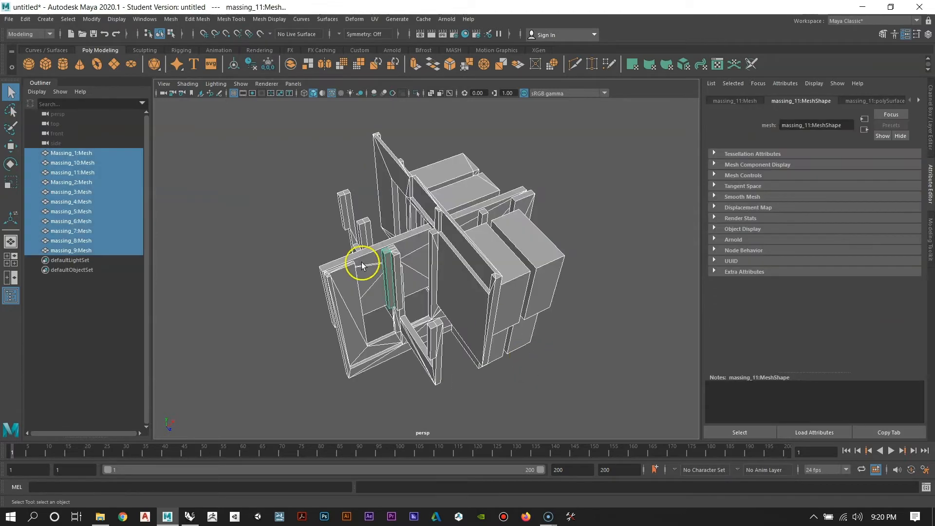
alt+right_drag(476, 351, 413, 318)
alt+drag(414, 317, 417, 268)
click(568, 346)
Step: Inspect how the separate massing volumes fit together from close up, farther away and above
alt+right_drag(365, 243, 463, 305)
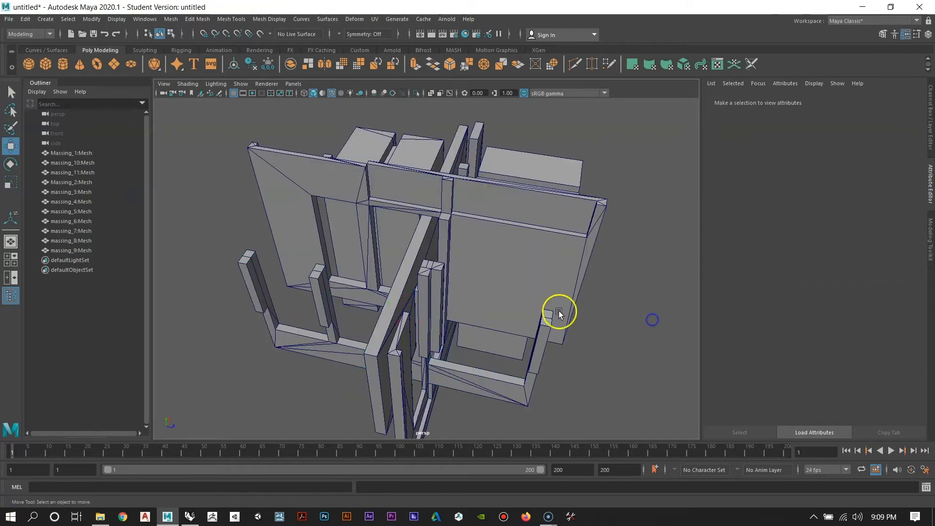
alt+right_drag(559, 311, 417, 263)
alt+drag(417, 263, 428, 290)
alt+right_drag(429, 290, 460, 305)
alt+drag(460, 304, 445, 315)
click(9, 96)
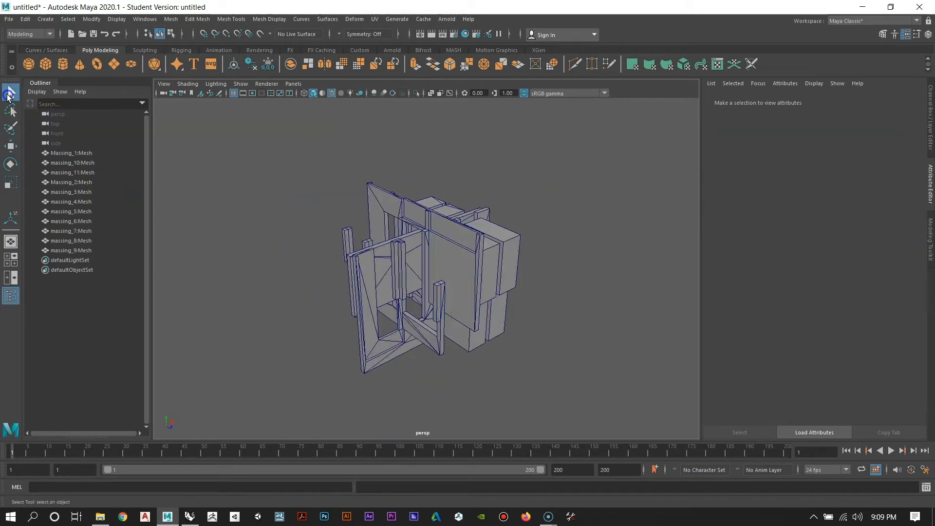
alt+drag(480, 225, 509, 291)
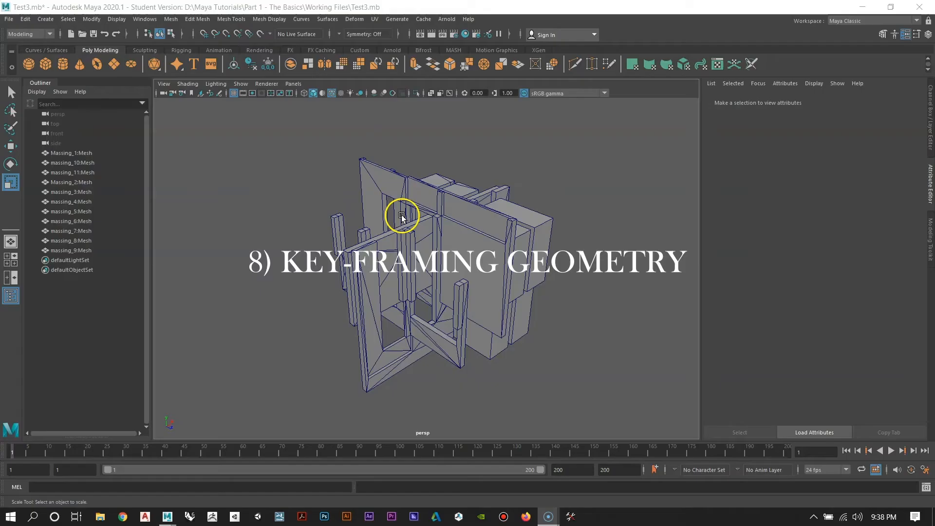
alt+drag(416, 238, 421, 268)
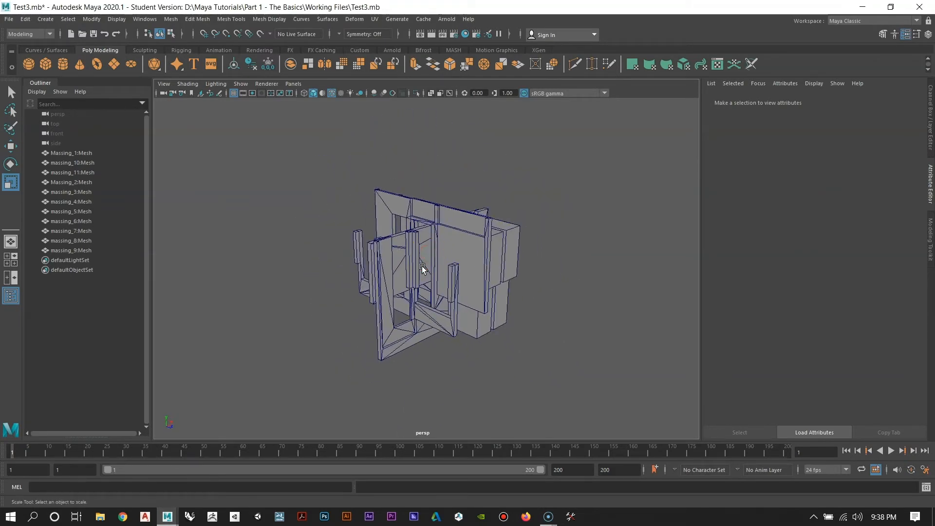
alt+drag(419, 235, 431, 319)
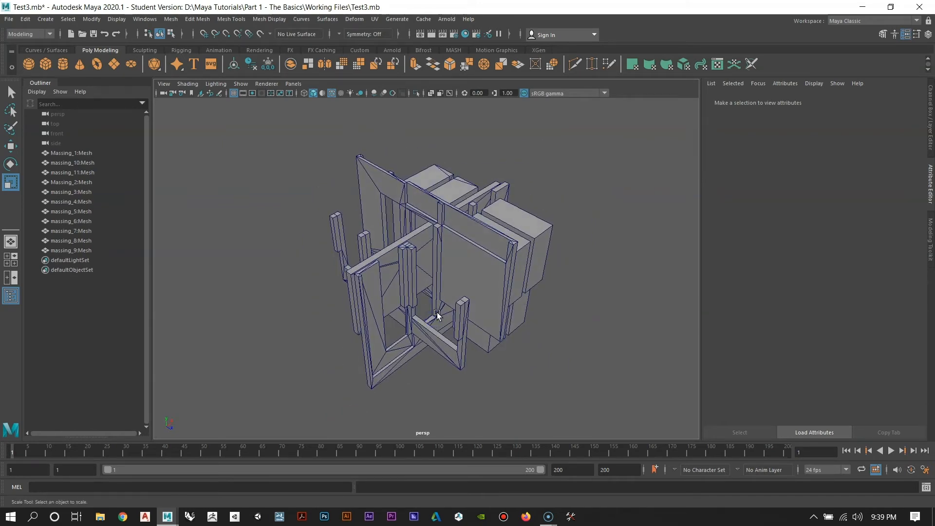
alt+drag(446, 192, 475, 273)
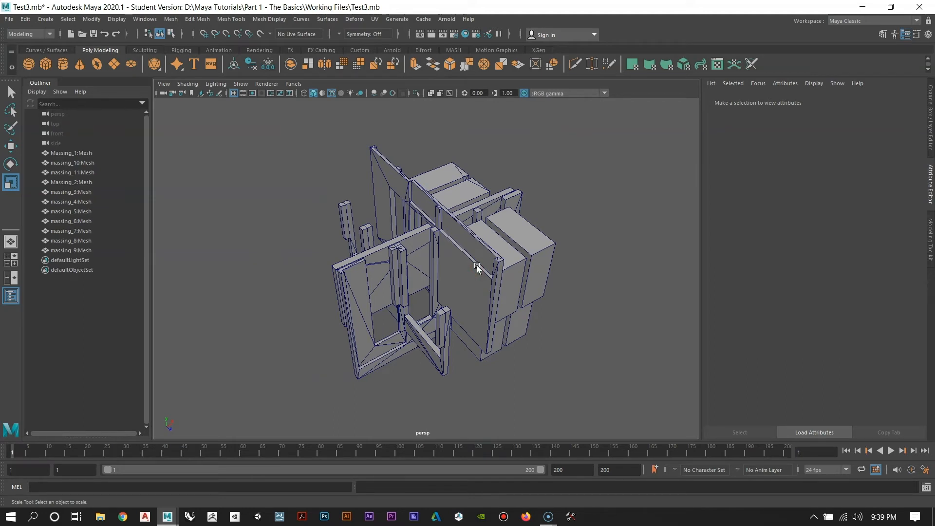
alt+drag(478, 265, 428, 217)
alt+right_drag(429, 218, 515, 304)
alt+drag(515, 305, 484, 315)
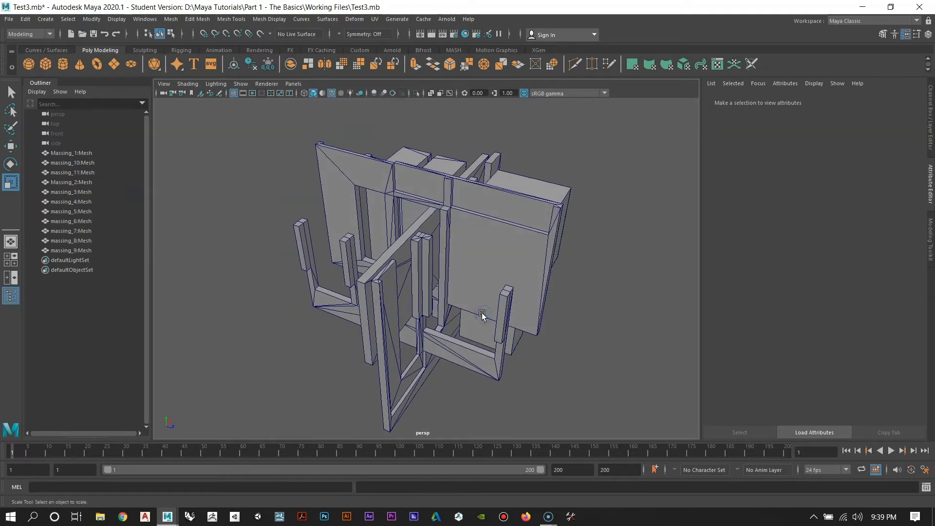
alt+drag(460, 266, 424, 229)
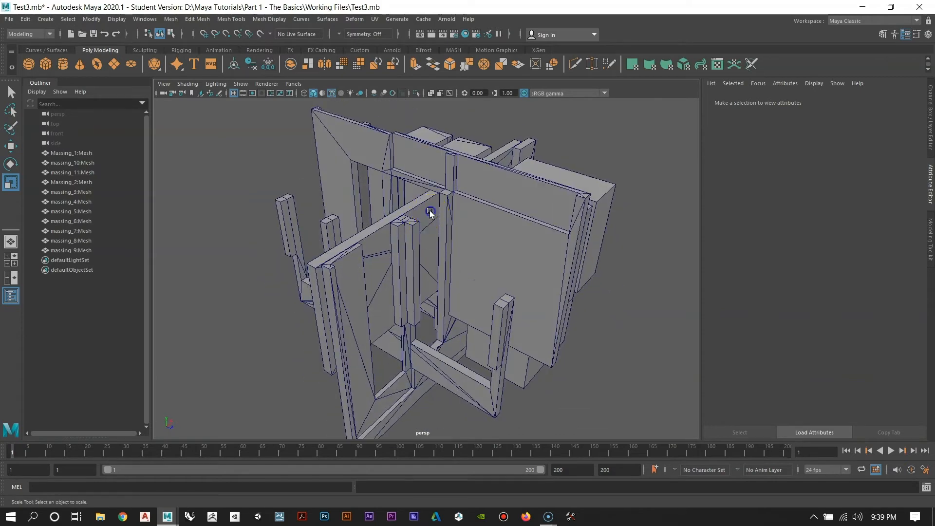
Step: Try rotating the massing_6 wall to lie flat and moving it sideways out of the structure
click(430, 212)
alt+right_drag(553, 296, 529, 277)
alt+drag(529, 279, 268, 308)
key(w)
key(e)
key(w)
drag(221, 286, 318, 288)
alt+right_drag(318, 287, 324, 312)
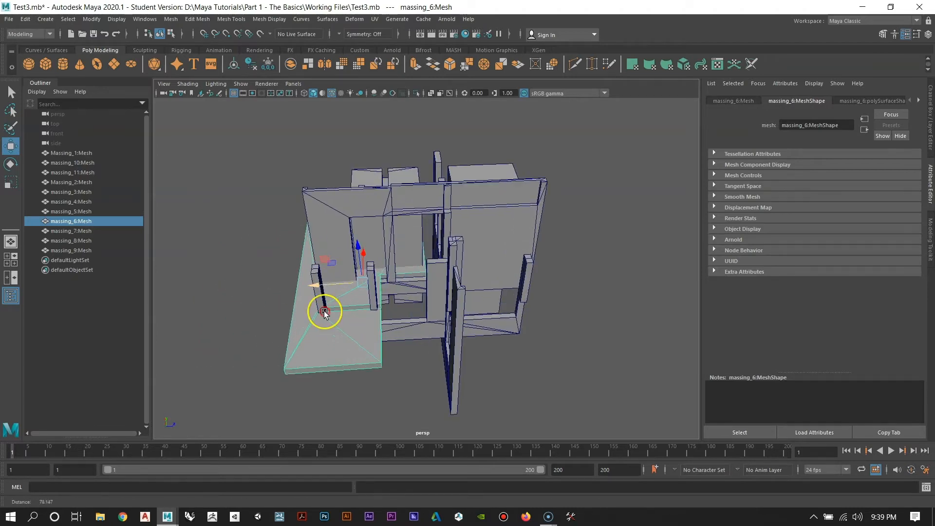
alt+drag(325, 312, 547, 310)
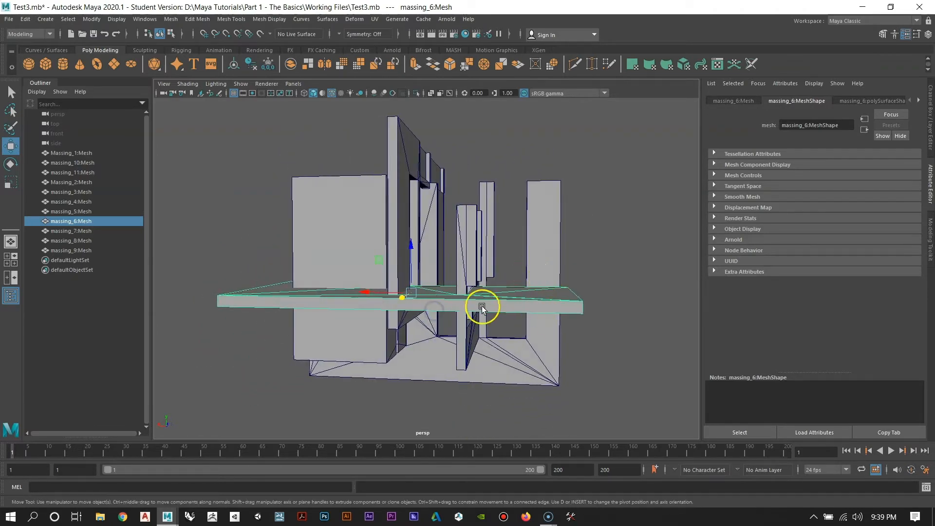
alt+drag(482, 306, 392, 351)
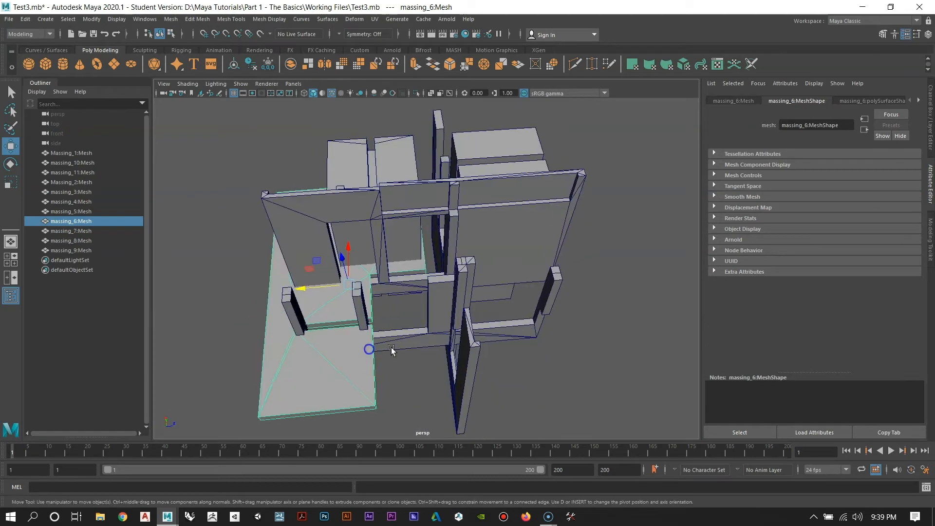
Step: Try scaling massing_7 down in height to a low block and moving it vertically
alt+right_drag(392, 350, 389, 317)
alt+drag(389, 300, 421, 267)
alt+right_drag(344, 274, 409, 297)
alt+drag(419, 297, 357, 325)
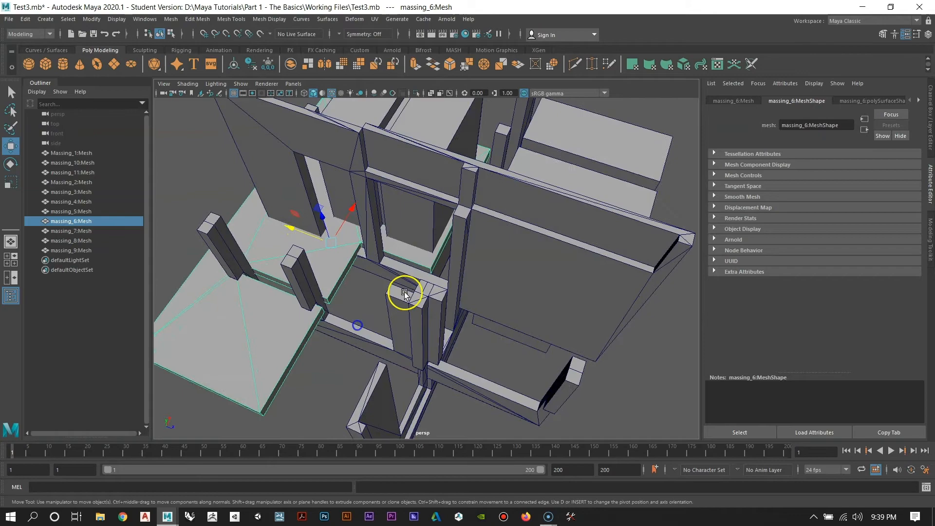
alt+drag(368, 239, 400, 247)
click(347, 234)
alt+drag(323, 254, 359, 266)
key(r)
drag(345, 303, 315, 328)
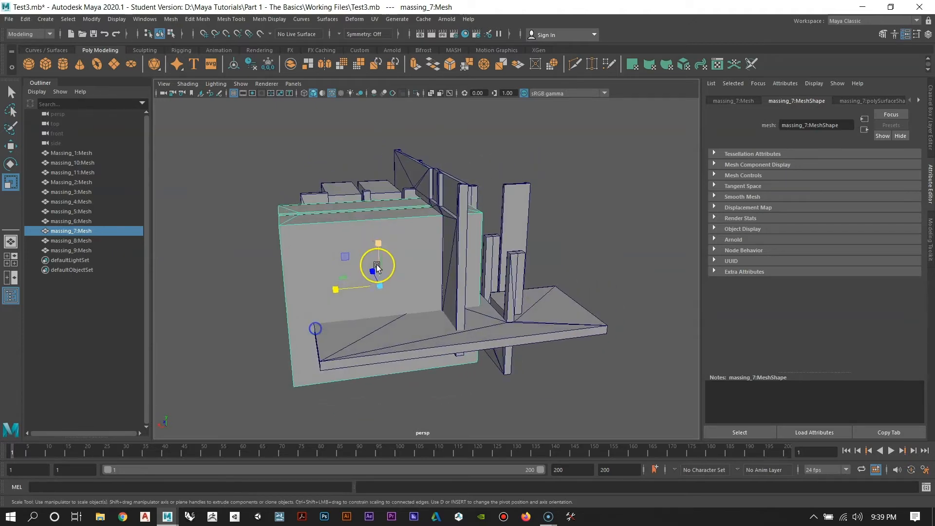
drag(378, 257, 404, 288)
key(w)
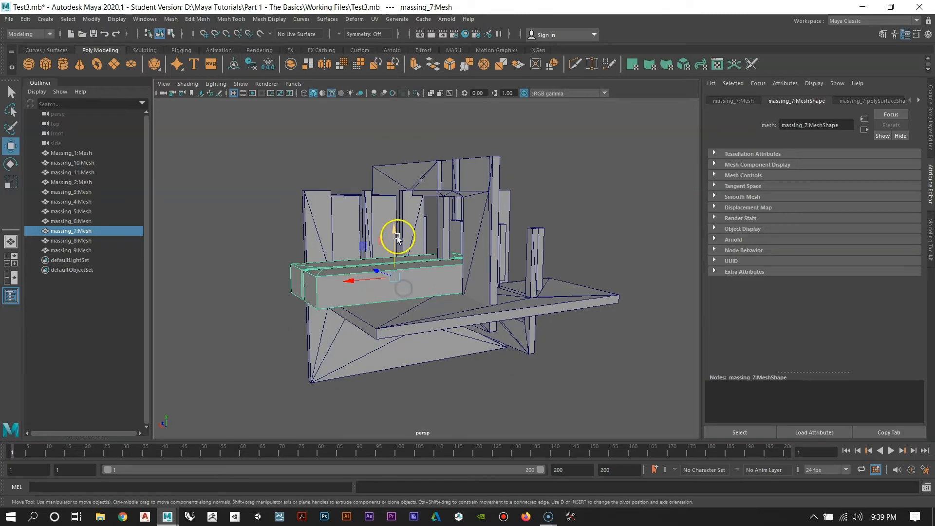
drag(398, 237, 637, 244)
Step: Try stretching Massing_1 and Massing_2 along Z and thickening massing_8 with the Scale tool
click(475, 297)
shift+click(418, 271)
key(r)
click(422, 255)
alt+drag(637, 244, 548, 308)
alt+right_drag(547, 308, 462, 287)
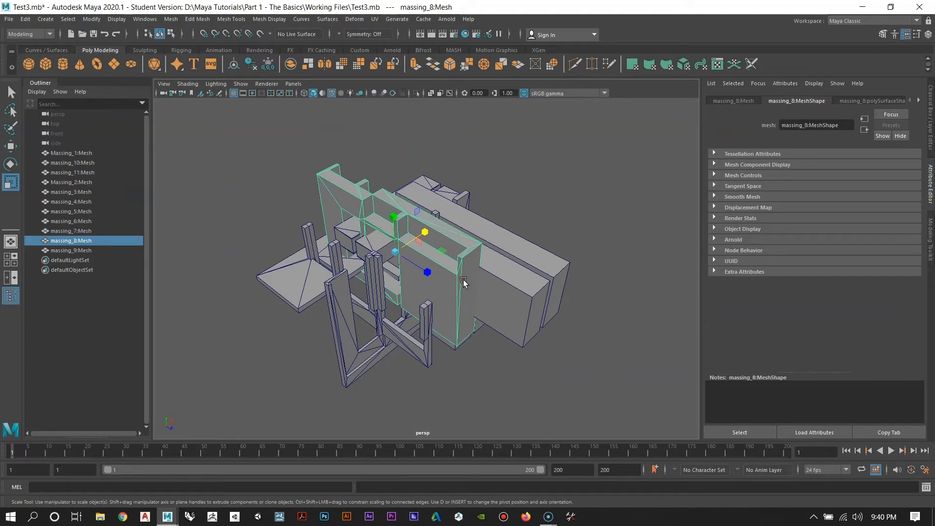
Step: Examine the altered massing arrangement from several angles
alt+drag(435, 247, 490, 263)
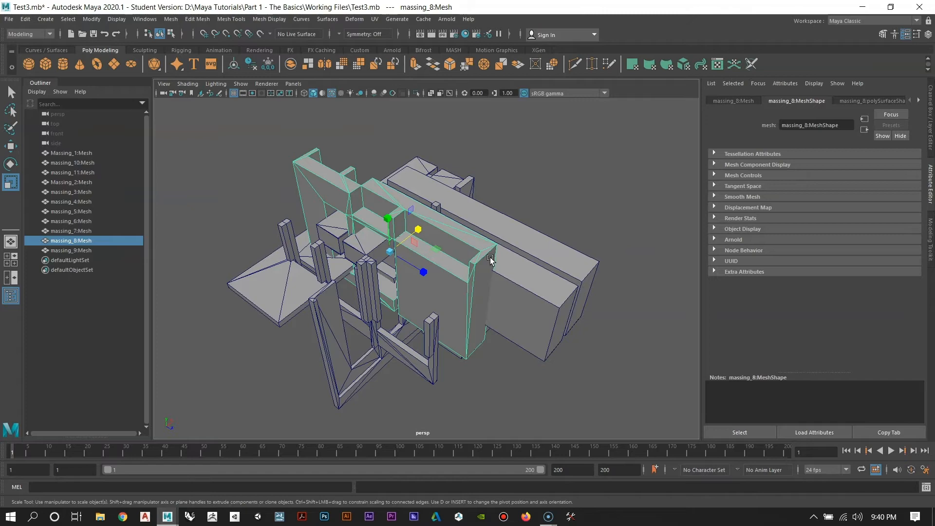
alt+drag(503, 243, 474, 208)
scroll(468, 233, up, 3)
alt+drag(465, 243, 488, 297)
alt+right_drag(489, 297, 452, 271)
alt+drag(452, 271, 423, 224)
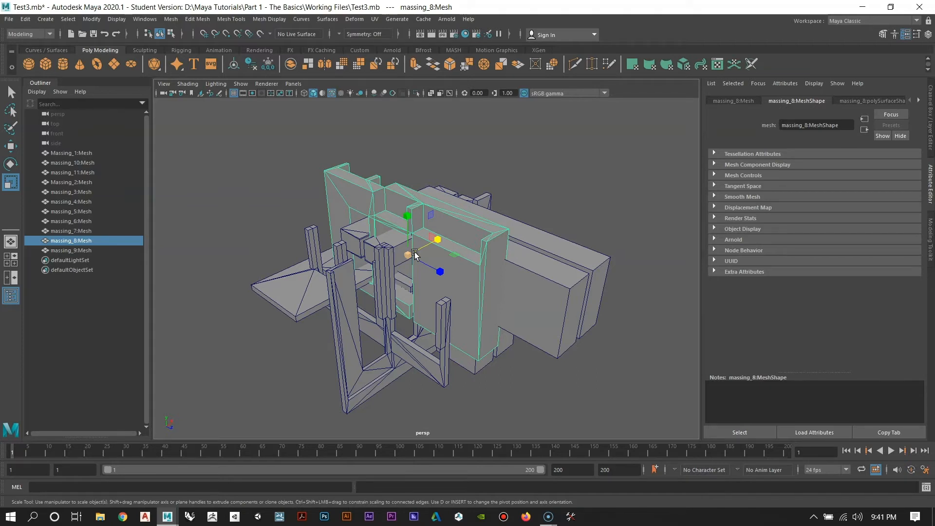
alt+right_drag(382, 214, 410, 258)
alt+drag(410, 259, 453, 234)
Step: Undo all the trial moves, rotations and scalings of the massing pieces and clear the selection
key(ctrl+z)
key(ctrl+z)
key(ctrl+z)
key(ctrl+z)
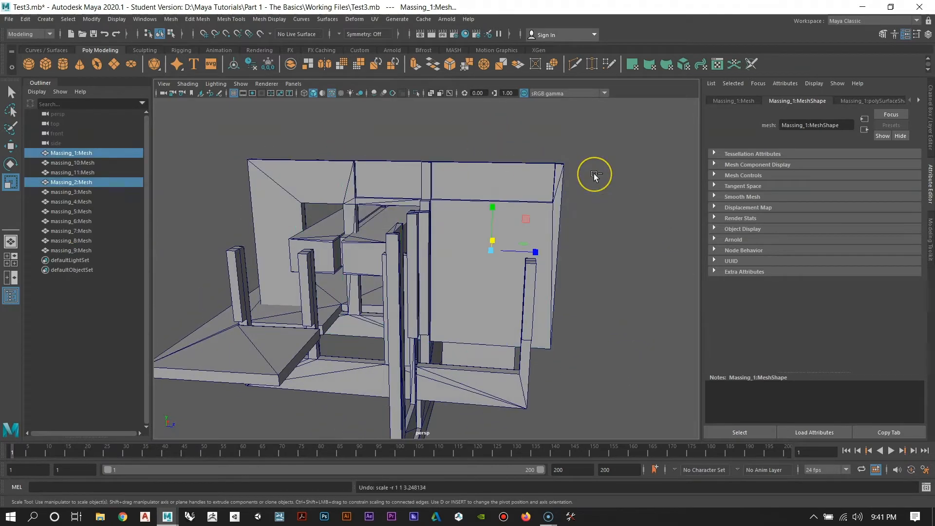
key(ctrl+z)
key(ctrl+z)
key(ctrl+z)
key(ctrl+z)
key(ctrl+z)
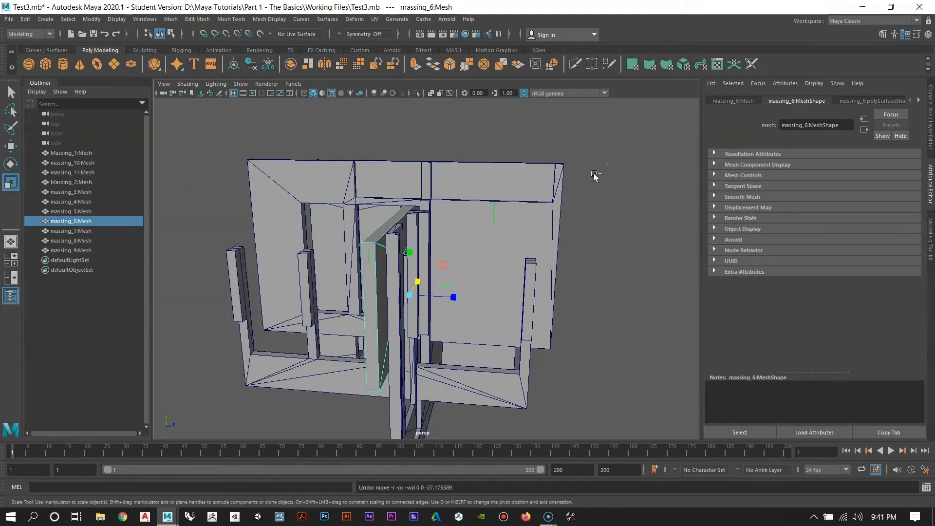
alt+drag(503, 175, 572, 260)
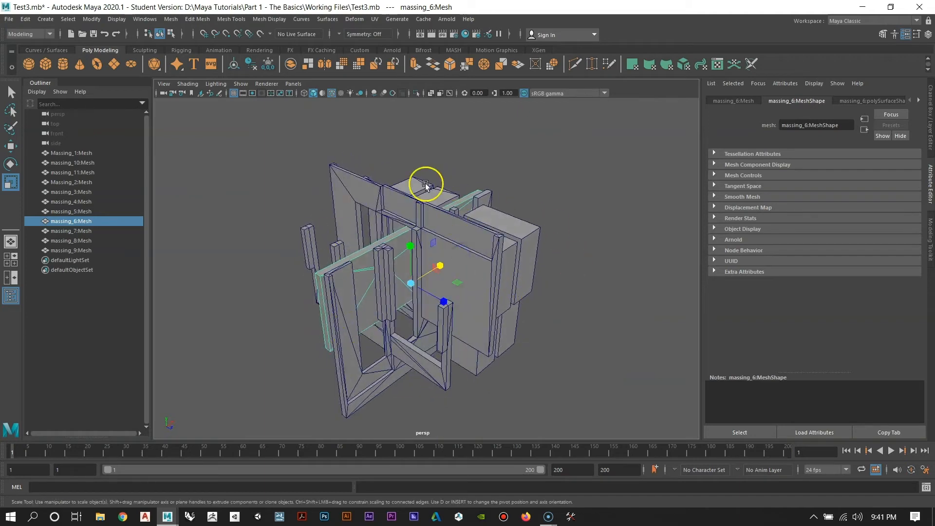
scroll(417, 287, up, 4)
alt+drag(419, 244, 499, 258)
click(540, 221)
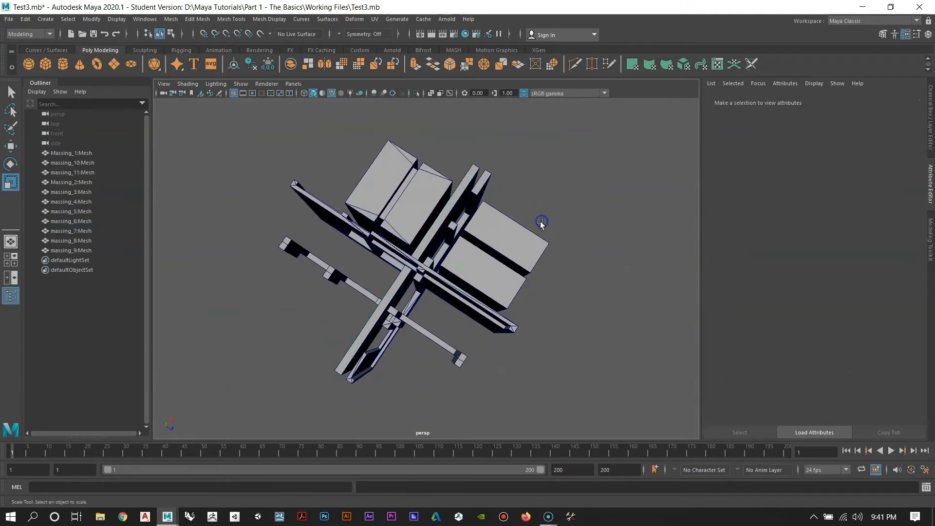
Step: Try sliding massing_6 out along the Z axis and back into the structure, undoing the trial moves
alt+drag(540, 221, 460, 286)
click(402, 233)
alt+right_drag(375, 203, 367, 202)
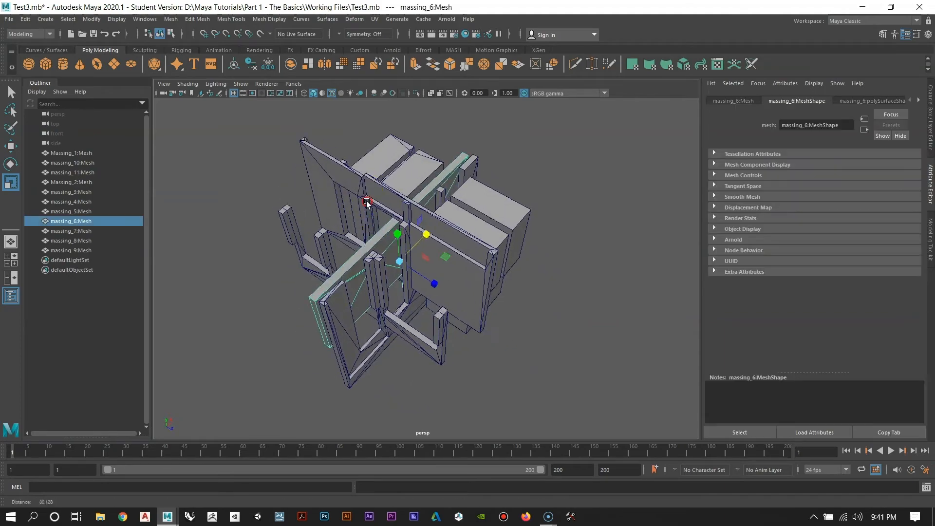
alt+drag(366, 201, 328, 266)
key(w)
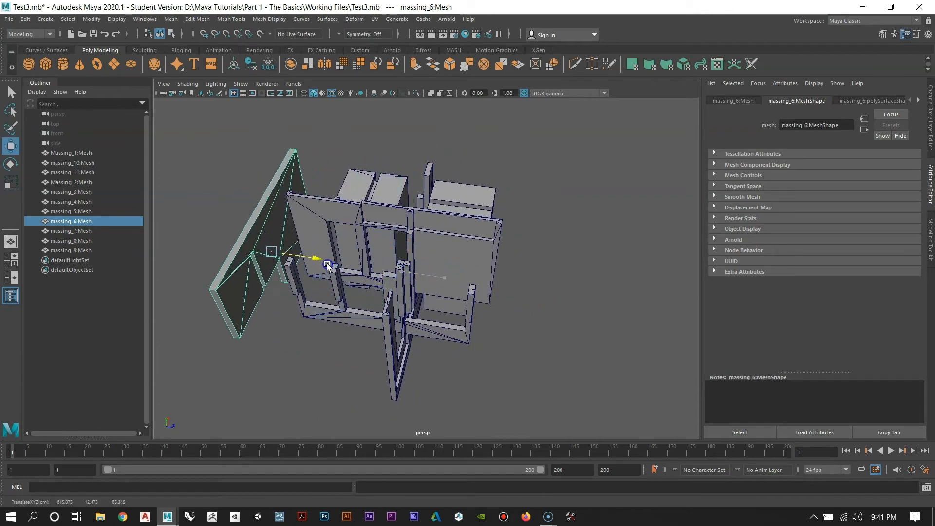
alt+drag(355, 225, 425, 241)
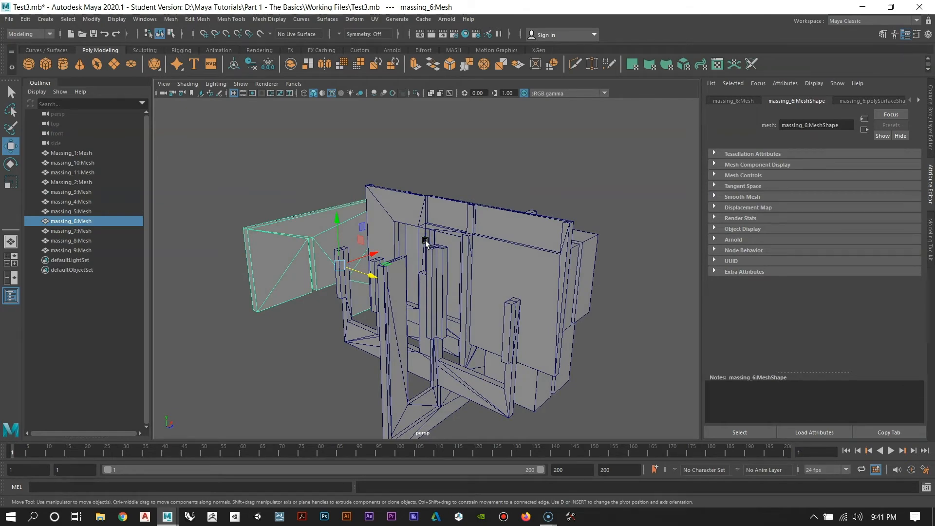
alt+drag(497, 236, 413, 301)
drag(382, 274, 514, 305)
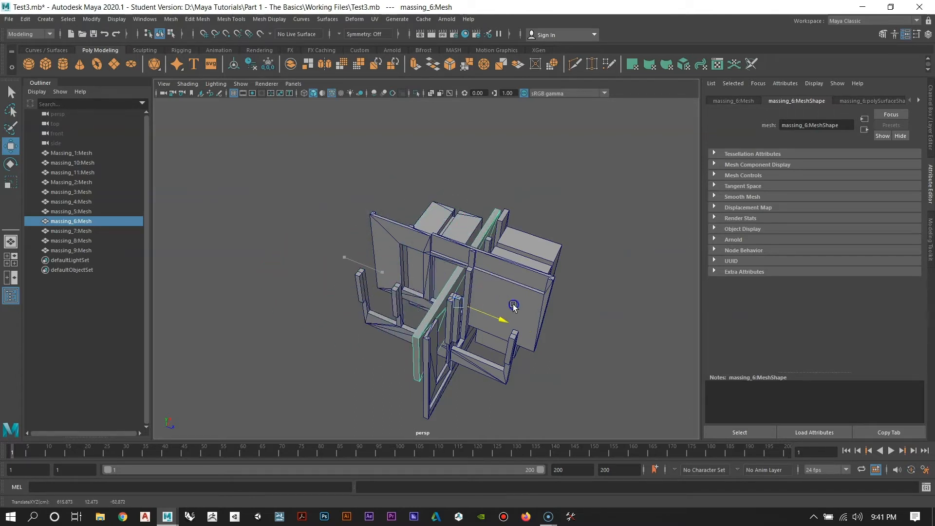
key(ctrl+z)
key(ctrl+z)
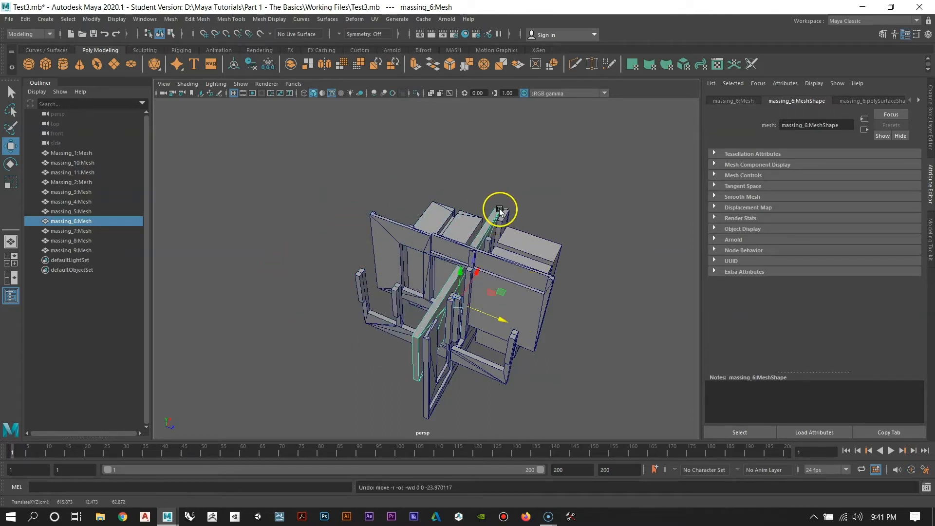
Step: Review the position of the selected massing_6 wall within the whole structure from different angles
scroll(463, 207, up, 4)
alt+drag(477, 238, 438, 268)
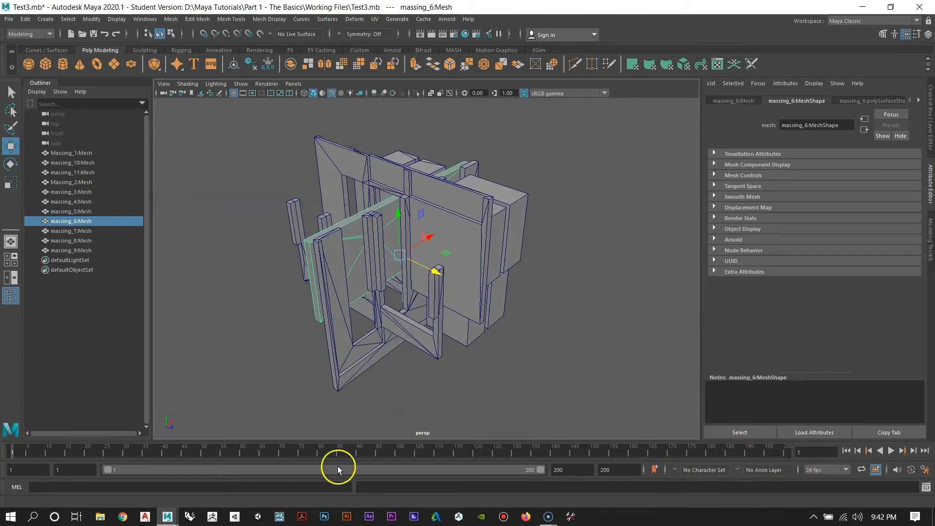
alt+right_drag(568, 174, 523, 278)
alt+drag(523, 273, 463, 271)
alt+right_drag(463, 271, 461, 279)
alt+drag(460, 278, 469, 259)
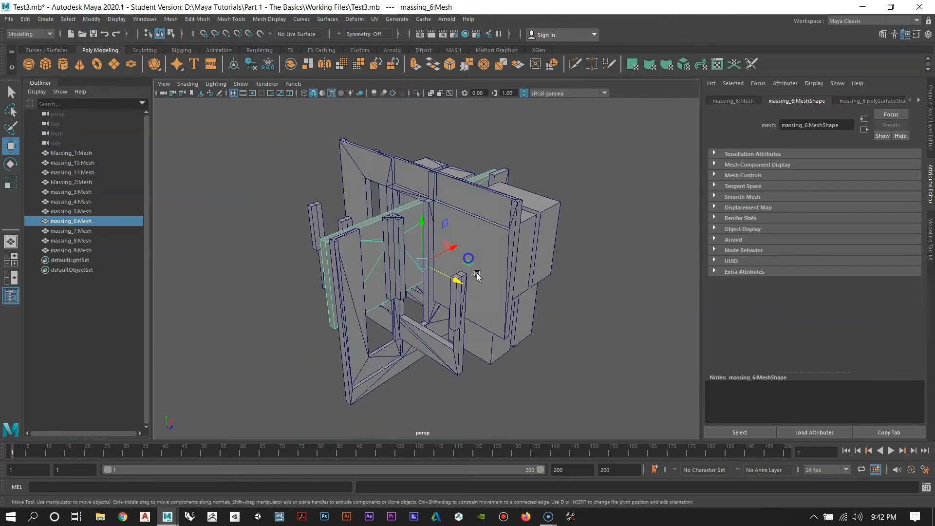
alt+drag(487, 292, 447, 273)
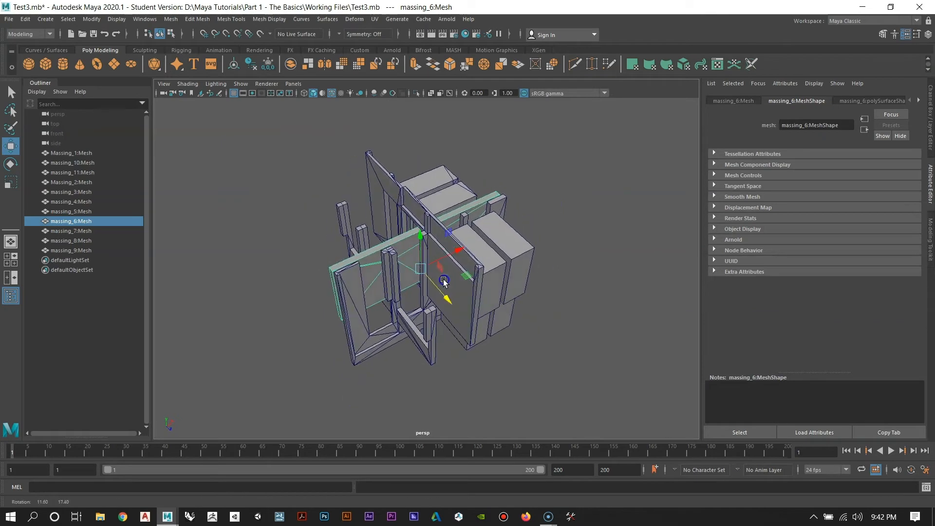
alt+middle_drag(441, 277, 430, 291)
alt+drag(408, 266, 418, 258)
alt+right_drag(417, 258, 432, 285)
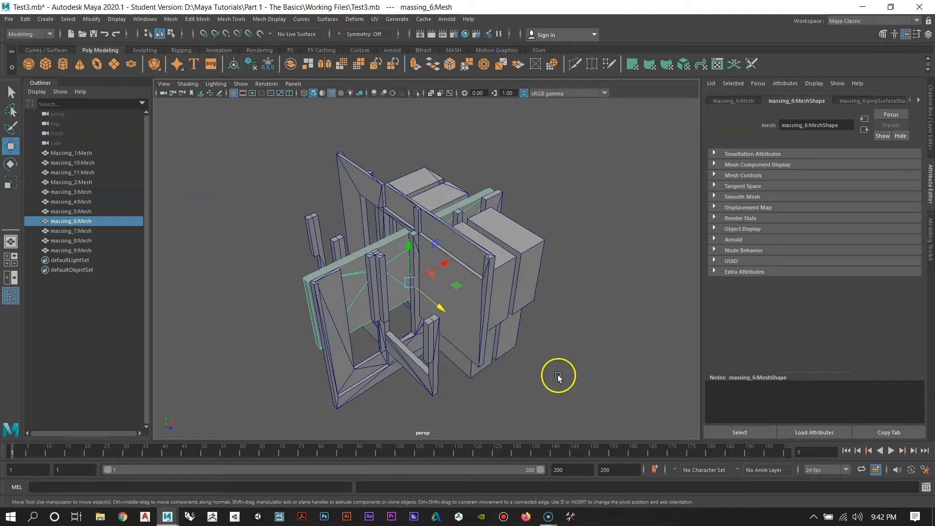
Step: Set both the animation end time and the playback range end to frame 300
click(614, 471)
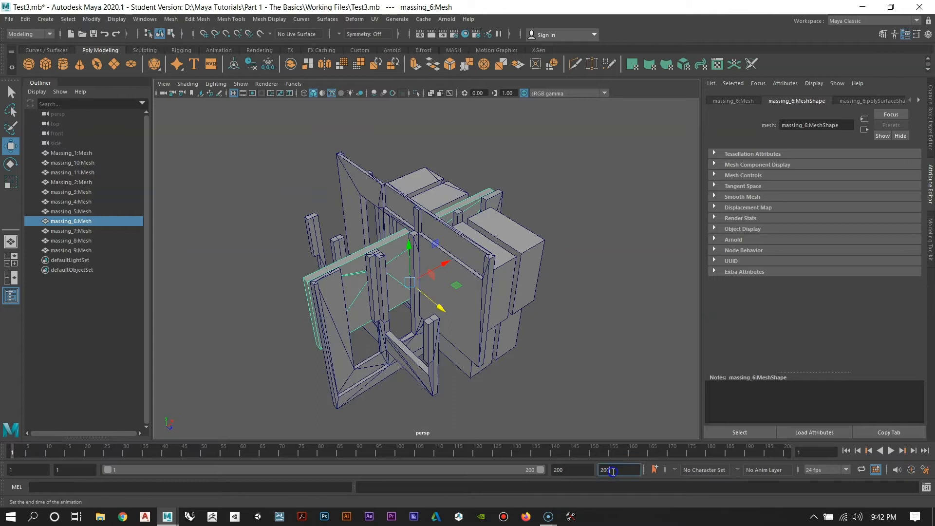
click(583, 470)
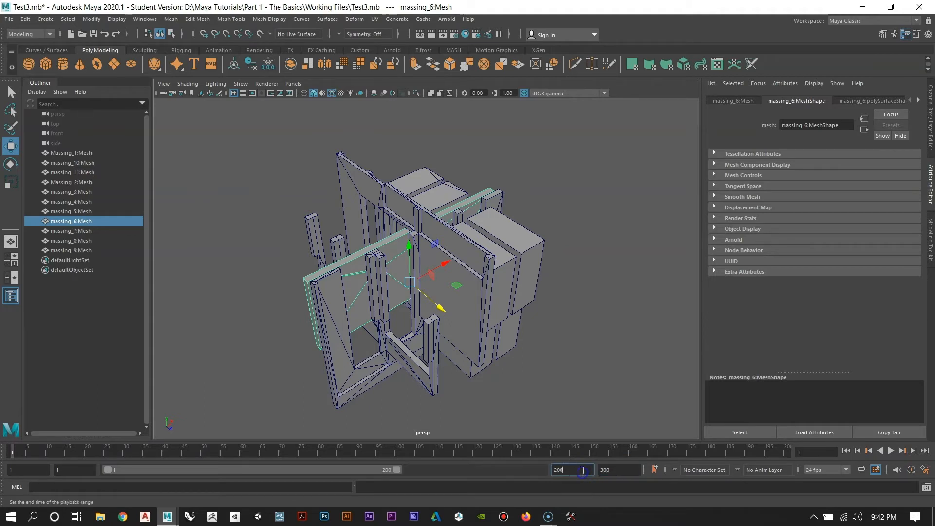
text(300)
key(Return)
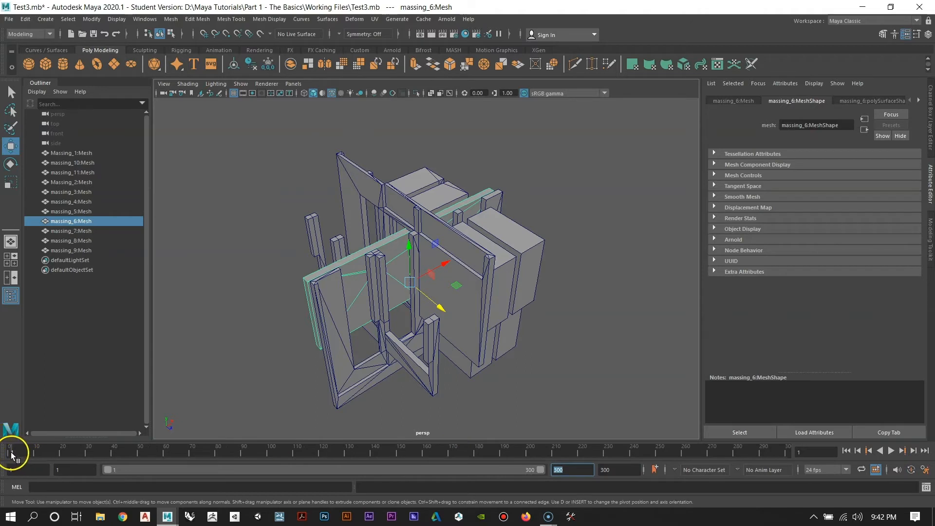
Step: Scrub the timeline from frame 1 to about frame 242 and back to the start, and clear the selection
drag(12, 454, 648, 469)
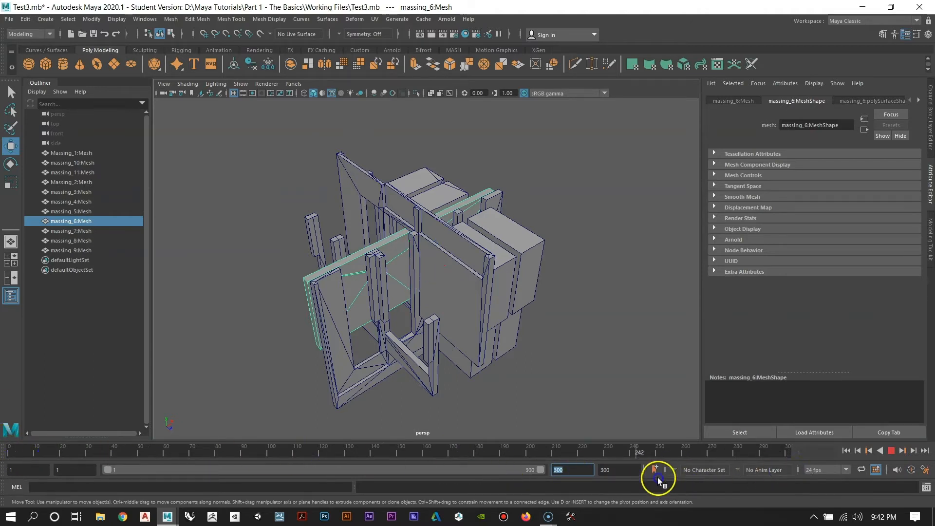
drag(333, 458, 12, 446)
click(200, 274)
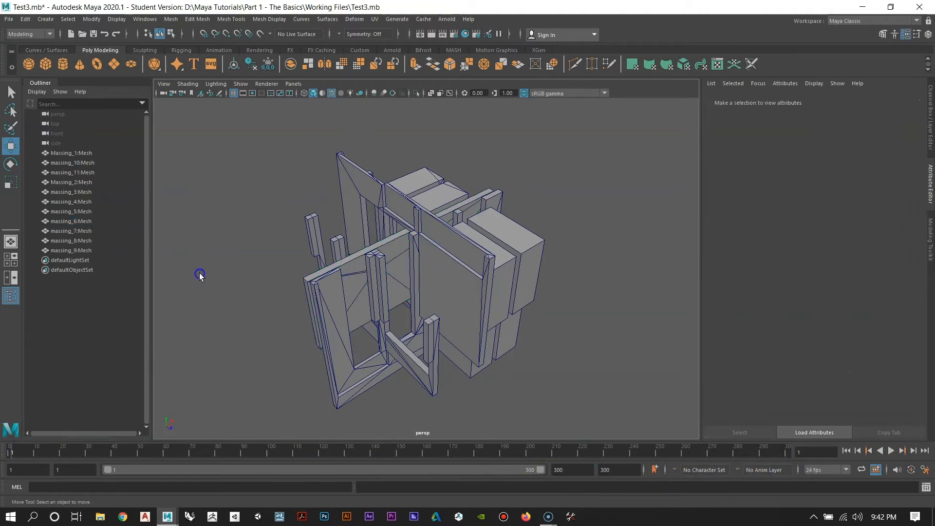
alt+drag(393, 189, 440, 282)
alt+middle_drag(451, 295, 413, 291)
alt+right_drag(413, 291, 410, 283)
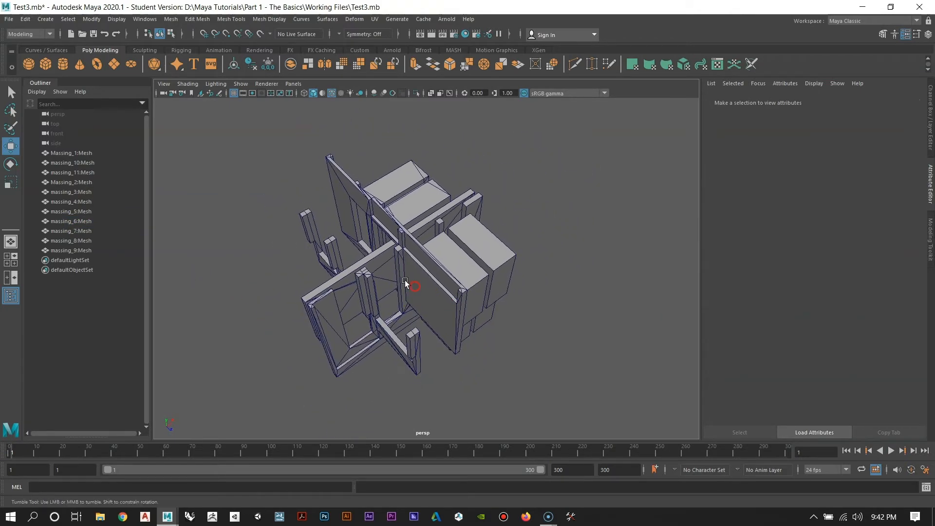
alt+drag(405, 279, 424, 320)
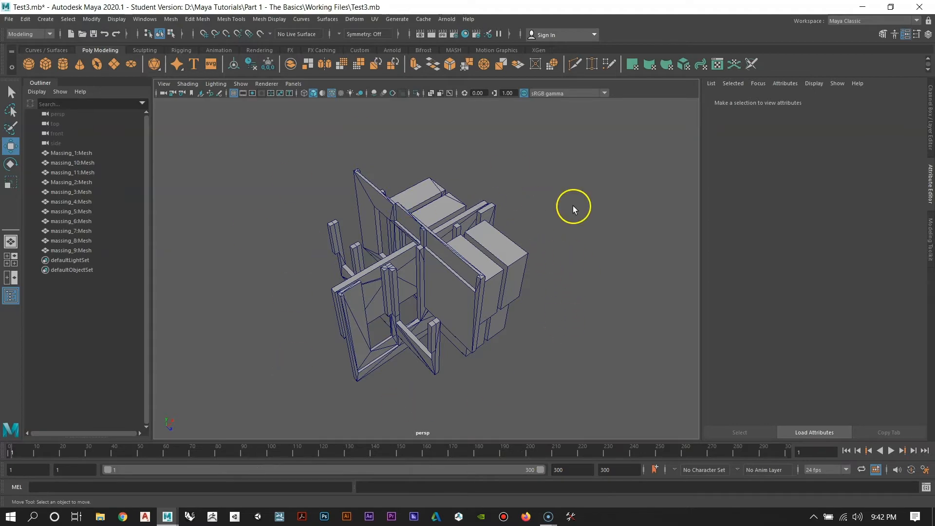
alt+drag(422, 224, 434, 247)
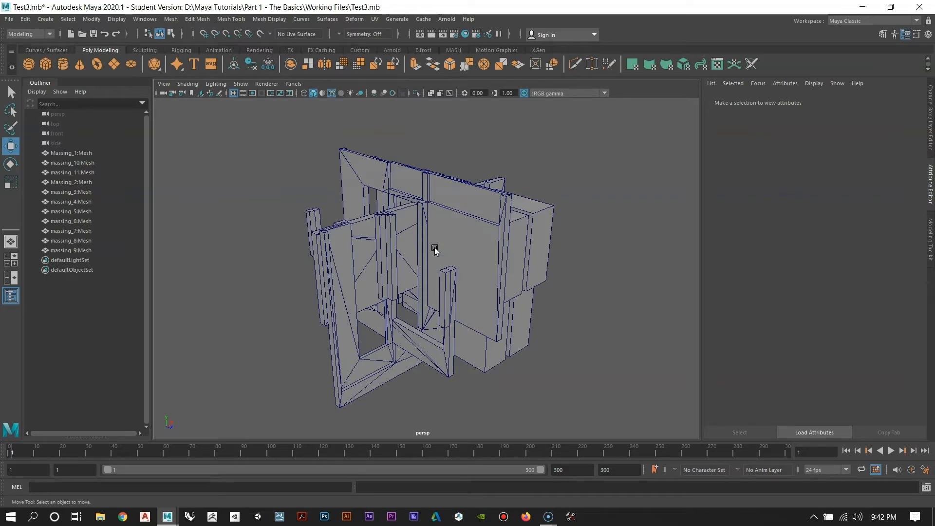
alt+drag(434, 248, 435, 296)
Step: Activate the Select tool and set the framerate to 30 fps in the Time Slider preferences
click(14, 155)
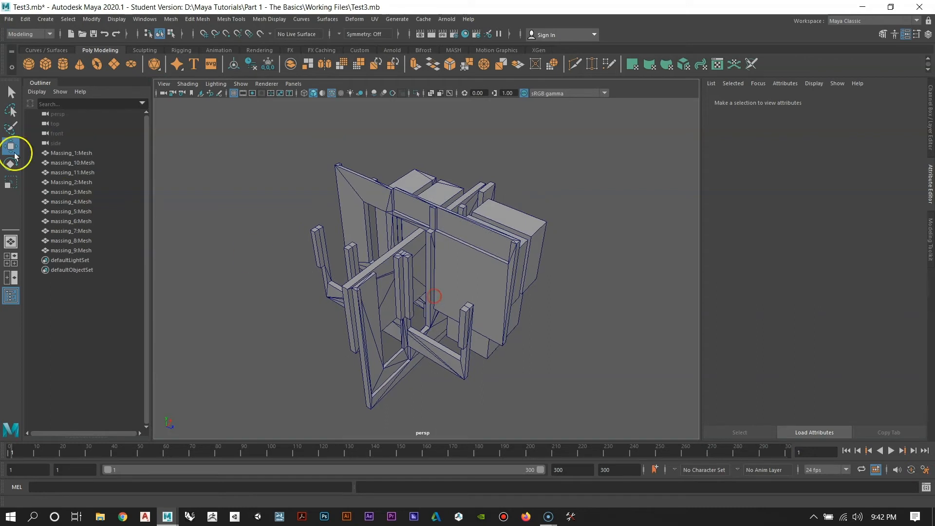
click(10, 92)
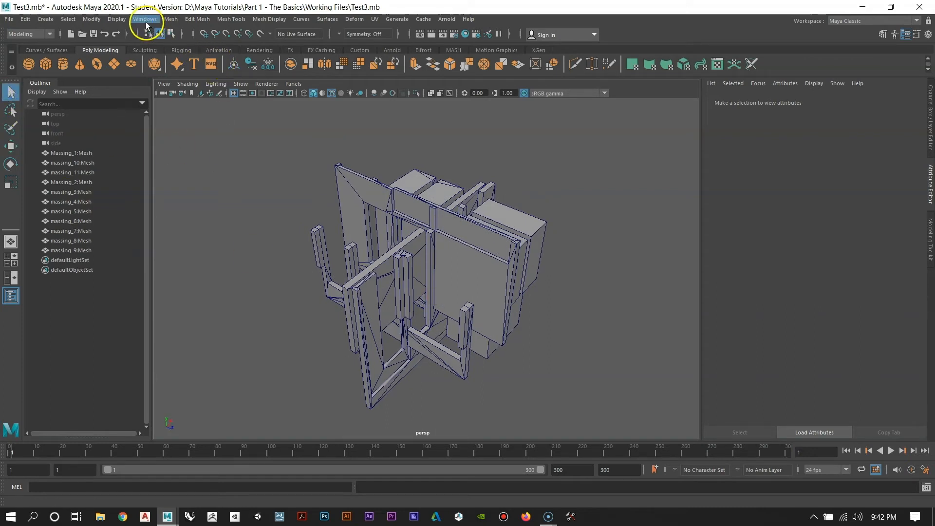
click(146, 20)
mouse_move(172, 112)
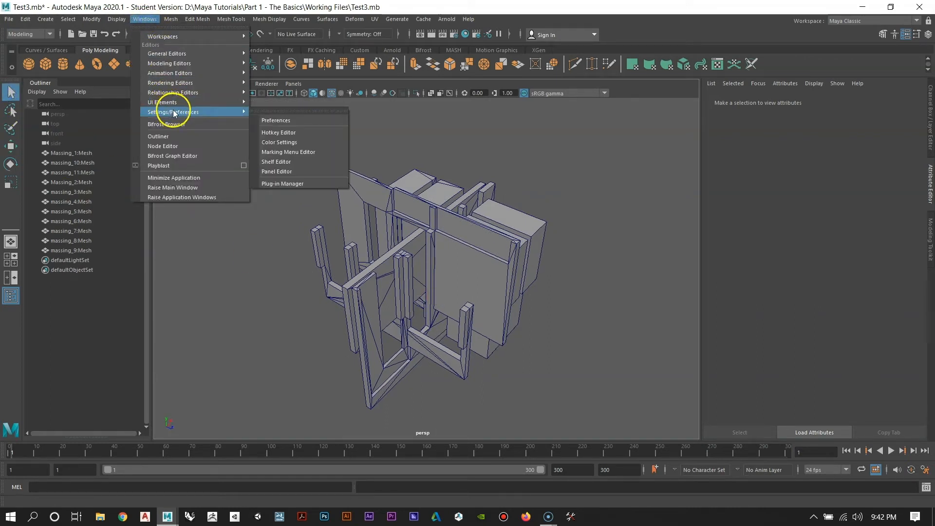
click(277, 122)
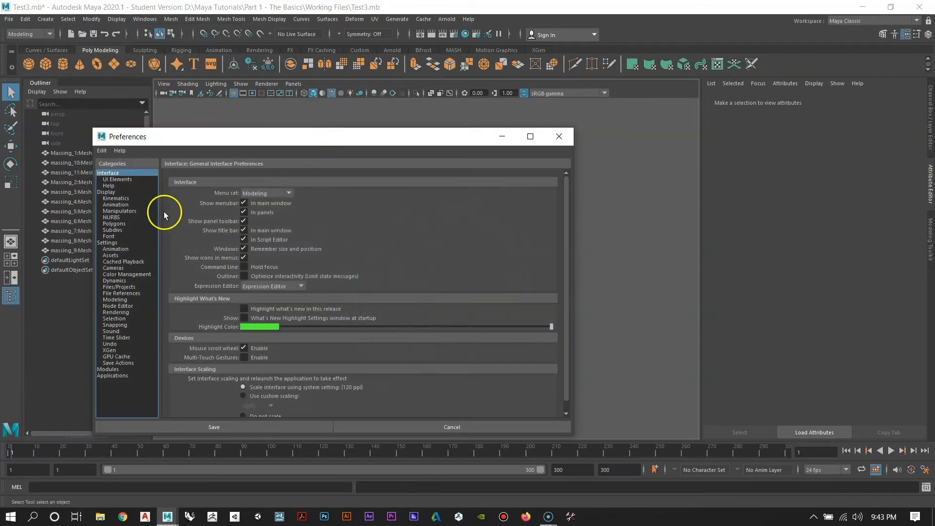
click(110, 338)
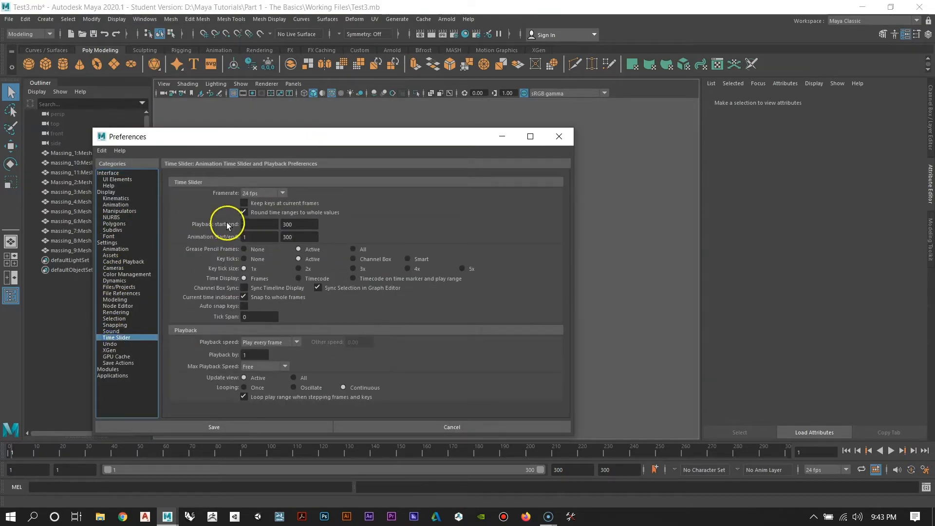
click(258, 193)
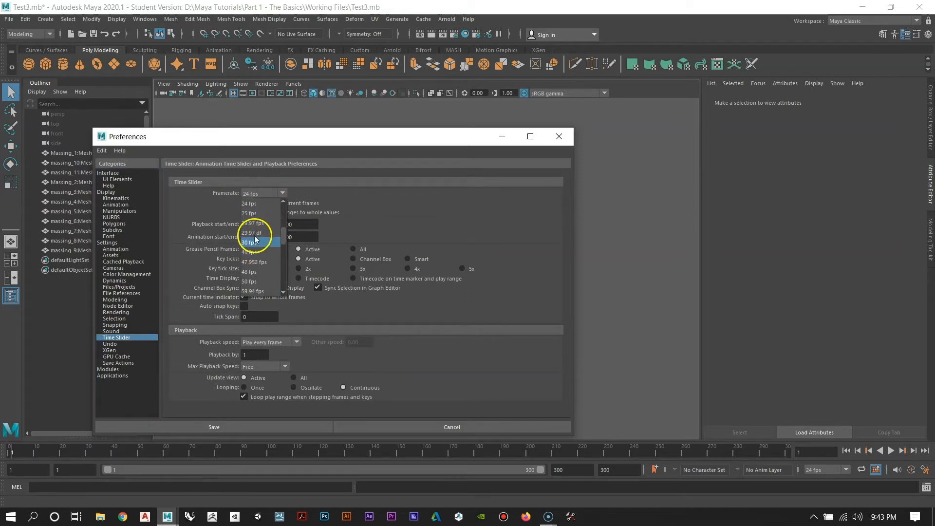
click(256, 244)
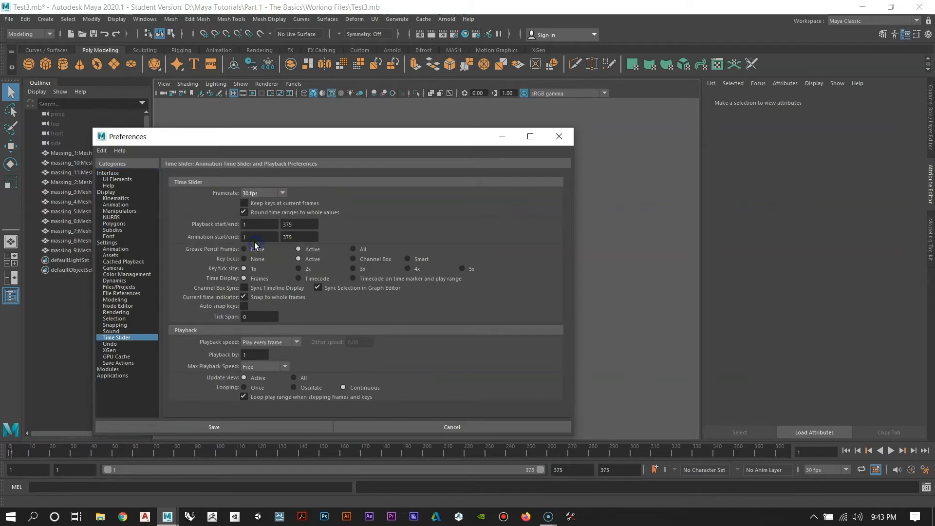
Step: Set the playback speed to 30 fps x 1 and save the preferences
click(268, 343)
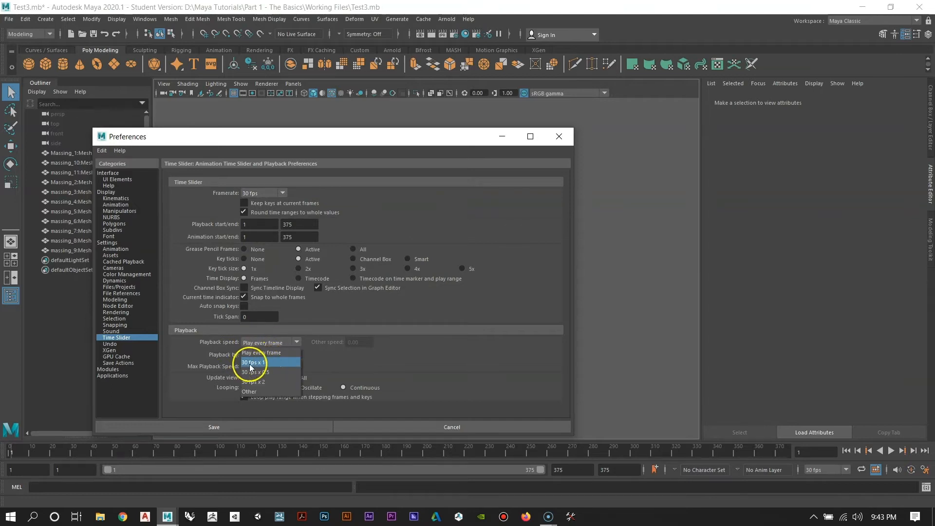
click(260, 363)
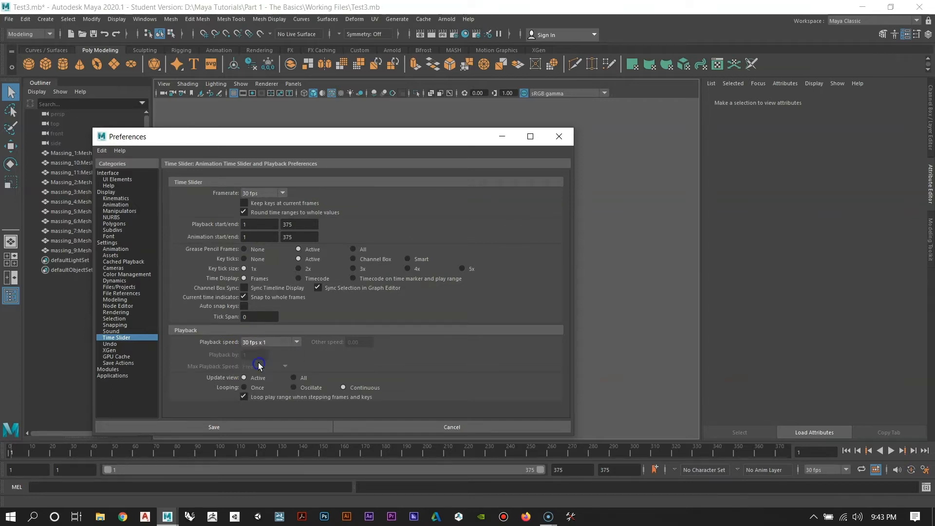
click(238, 426)
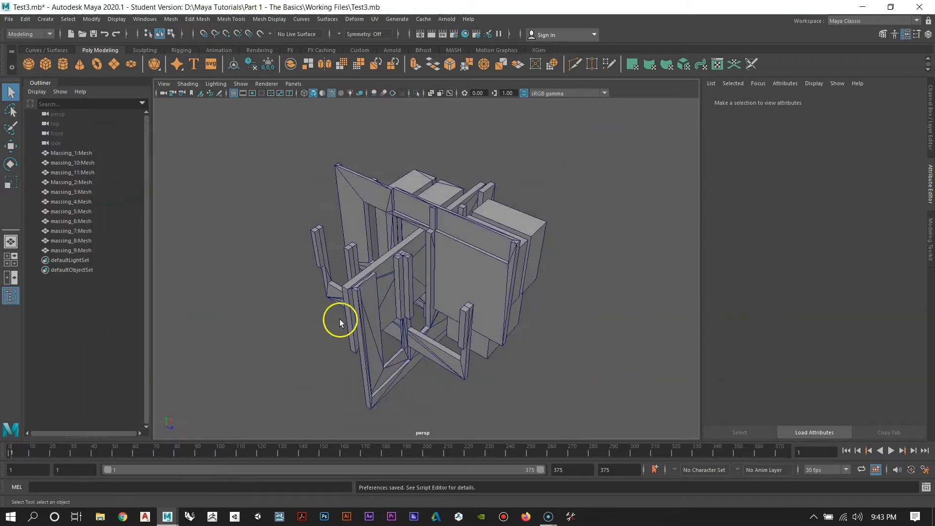
Step: Set the playback range end and the animation end time back to frame 300
scroll(341, 319, up, 3)
mouse_move(361, 321)
alt+mouse_down()
mouse_move(349, 305)
mouse_move(371, 326)
alt+mouse_up()
scroll(349, 305, down, 5)
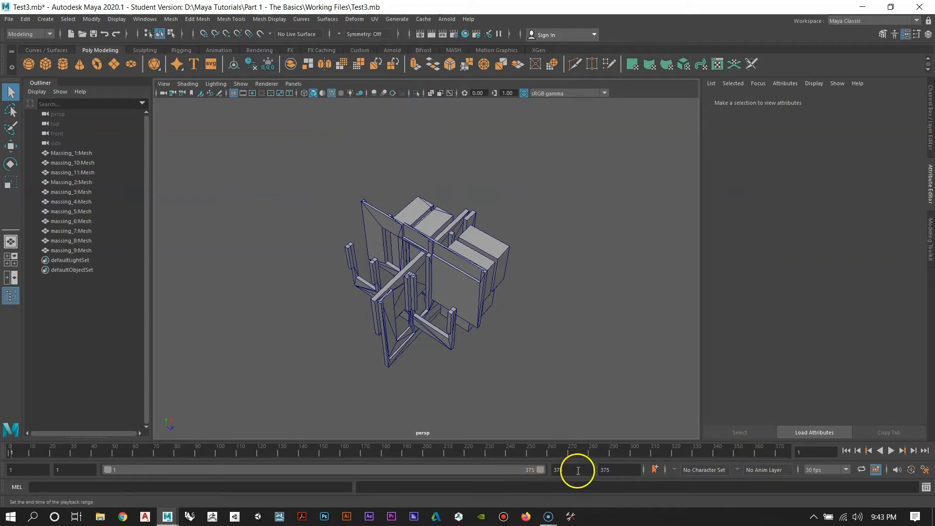
text(300)
key(Return)
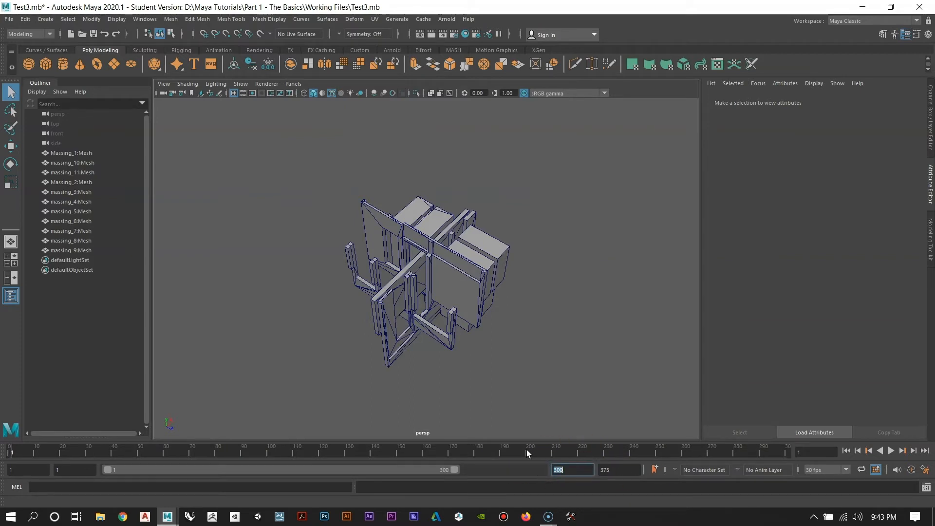
click(608, 468)
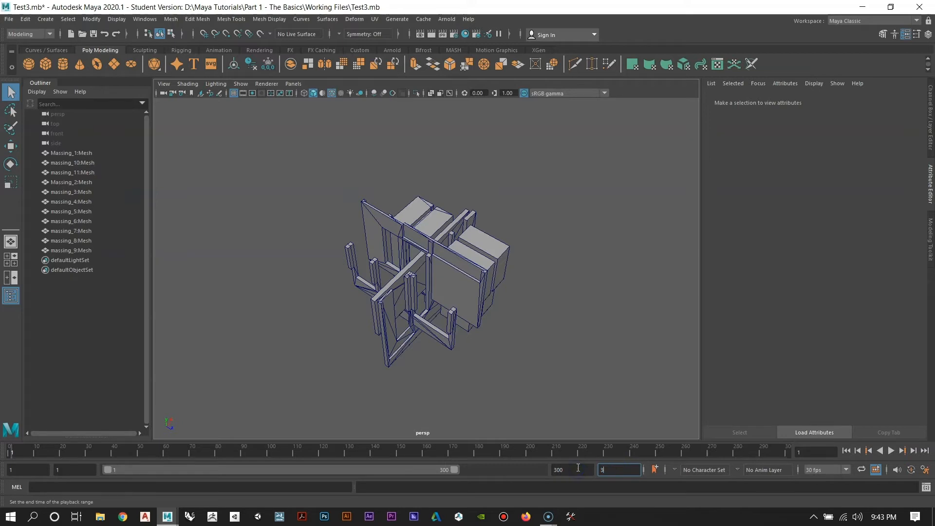
text(300)
key(Return)
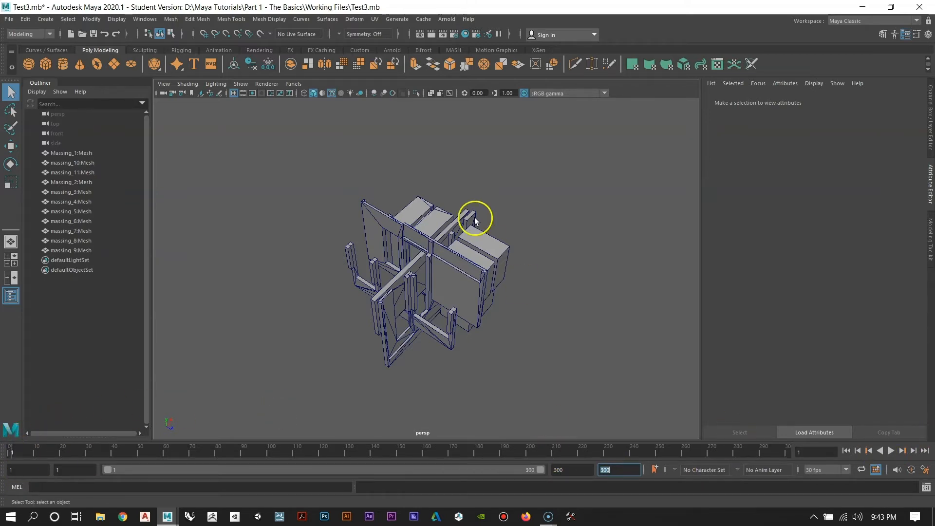
Step: Examine the whole massing structure from several angles and distances to see how its walls, frames and blocks fit together
alt+drag(476, 215, 477, 312)
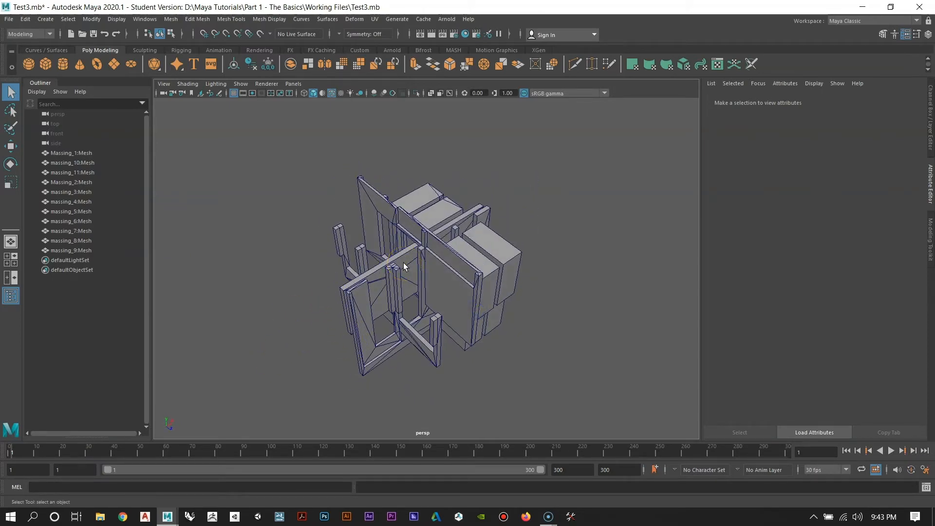
alt+drag(382, 265, 426, 276)
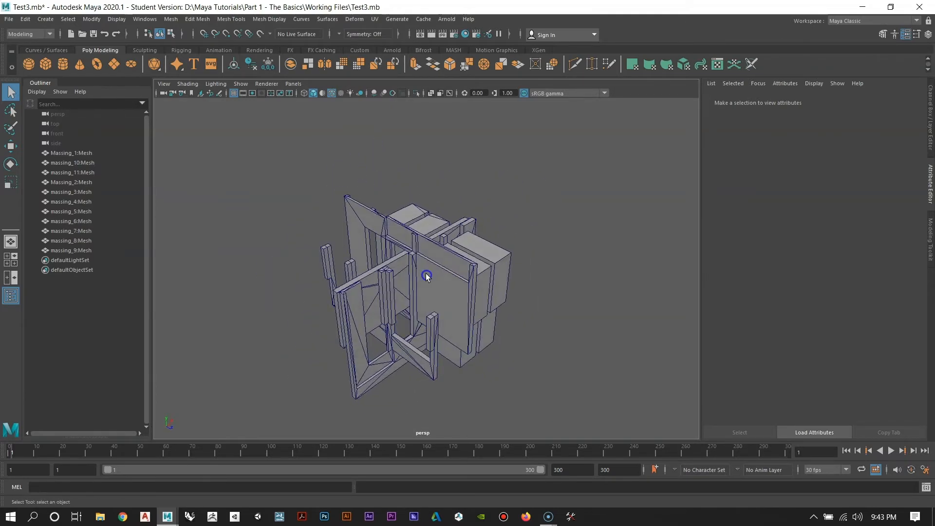
scroll(459, 223, up, 1)
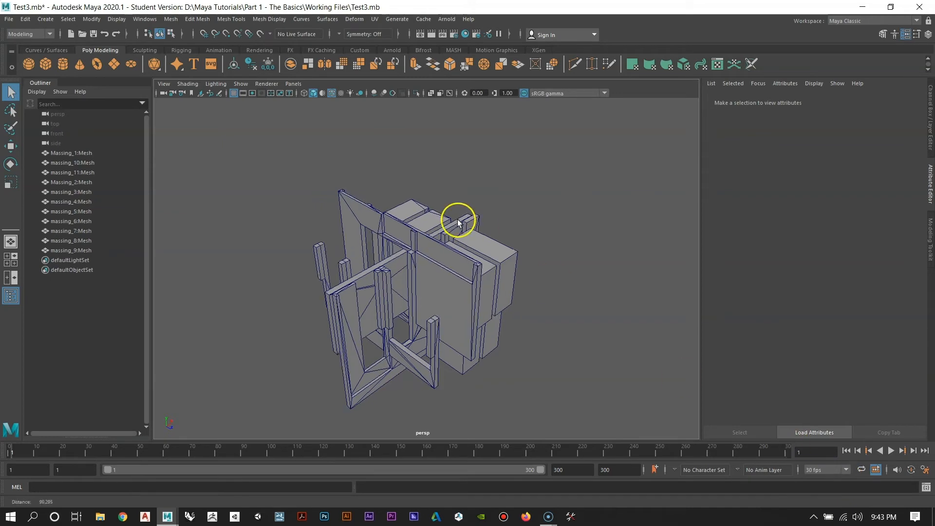
alt+drag(458, 223, 460, 269)
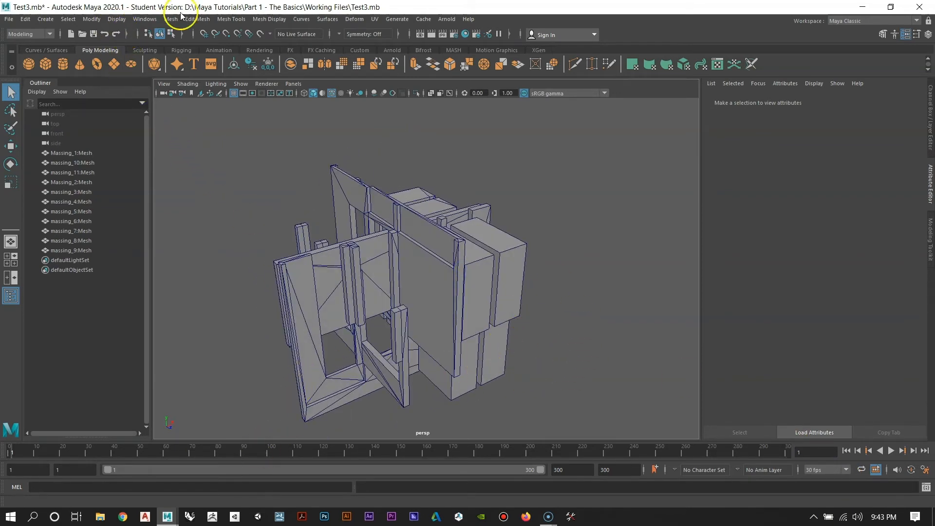
alt+drag(361, 242, 397, 243)
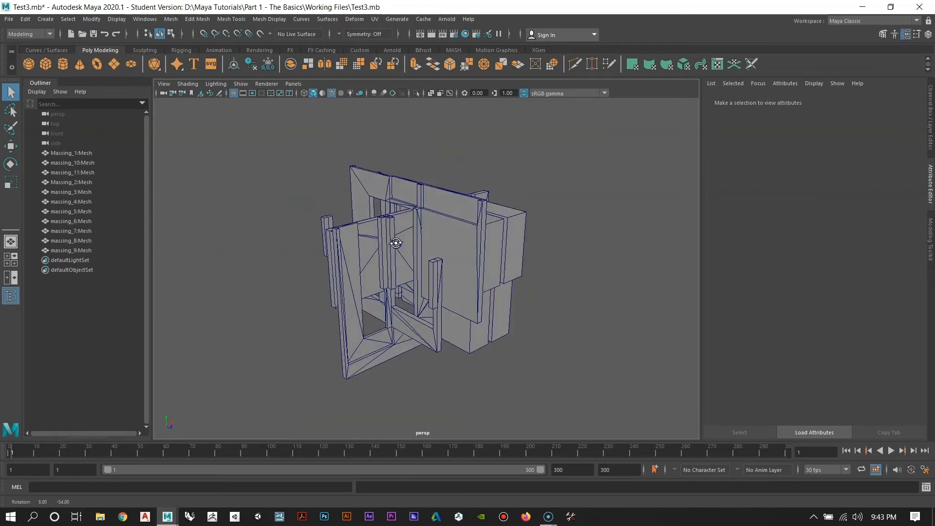
alt+middle_drag(399, 253, 436, 226)
alt+right_drag(436, 227, 449, 255)
mouse_move(449, 255)
alt+mouse_down()
mouse_move(432, 284)
mouse_move(445, 271)
alt+mouse_up()
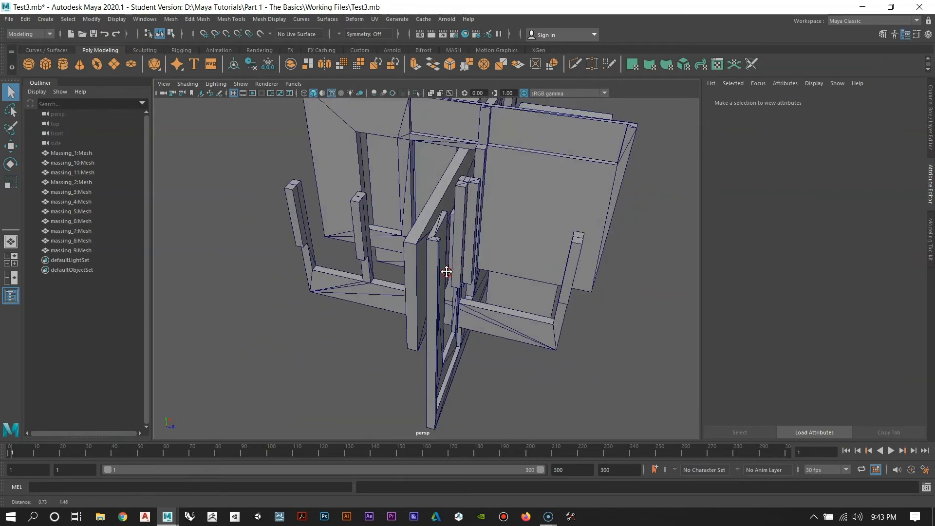
alt+middle_drag(445, 272, 463, 332)
alt+right_drag(463, 332, 432, 314)
mouse_move(432, 314)
alt+mouse_down()
mouse_move(390, 307)
mouse_move(428, 293)
mouse_move(428, 306)
mouse_move(456, 327)
mouse_move(457, 290)
mouse_move(428, 313)
alt+mouse_up()
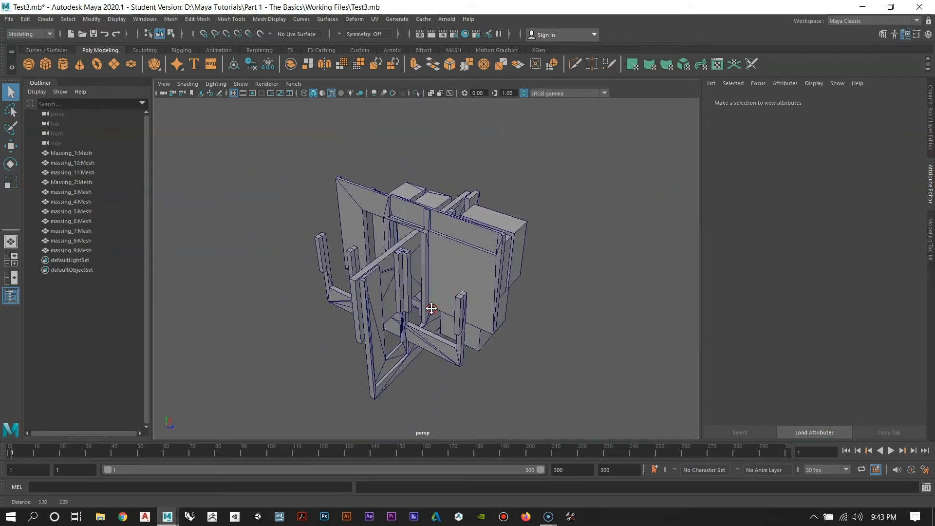
alt+right_drag(428, 313, 415, 306)
mouse_move(415, 306)
alt+mouse_down()
mouse_move(462, 322)
mouse_move(433, 310)
alt+mouse_up()
alt+right_drag(432, 311, 444, 301)
alt+drag(444, 301, 452, 321)
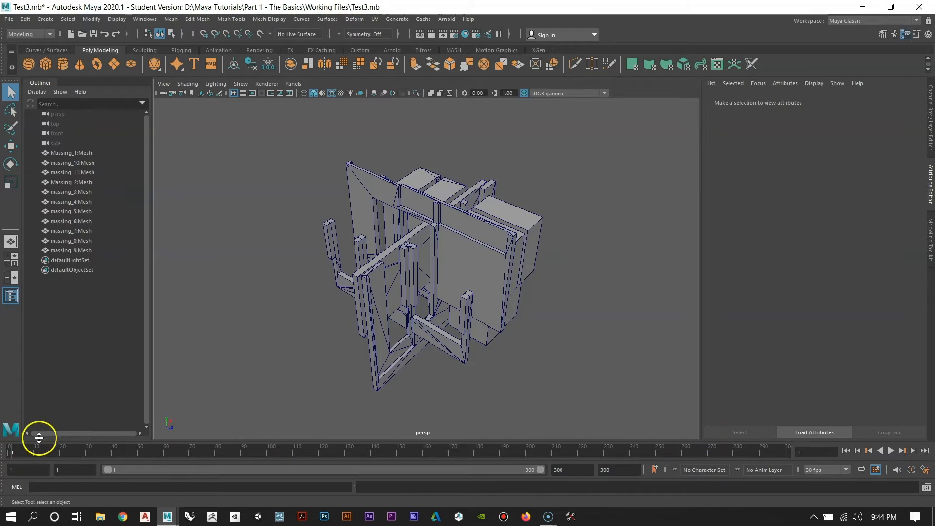
alt+drag(421, 261, 431, 236)
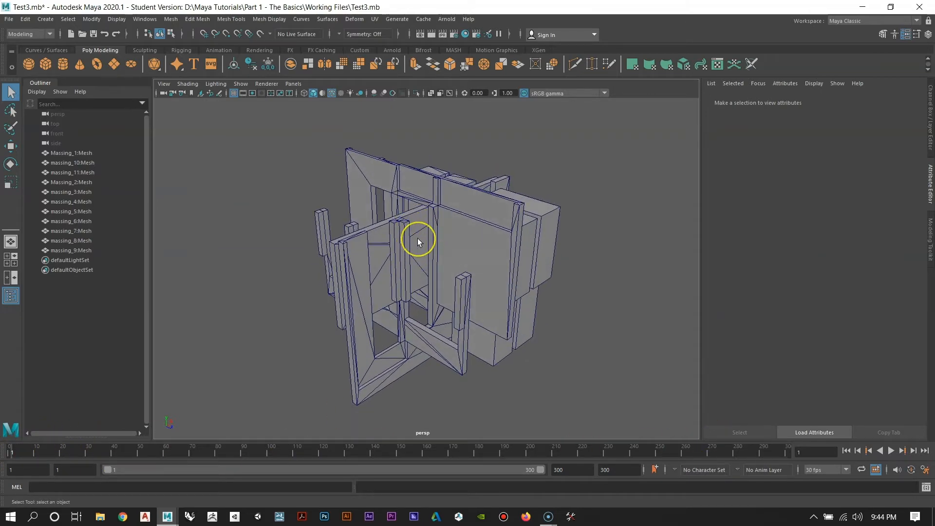
Step: Try moving the massing_6 wall along its Z axis, undo the move and clear the selection
alt+drag(437, 270, 354, 265)
click(439, 254)
key(w)
key(ctrl+z)
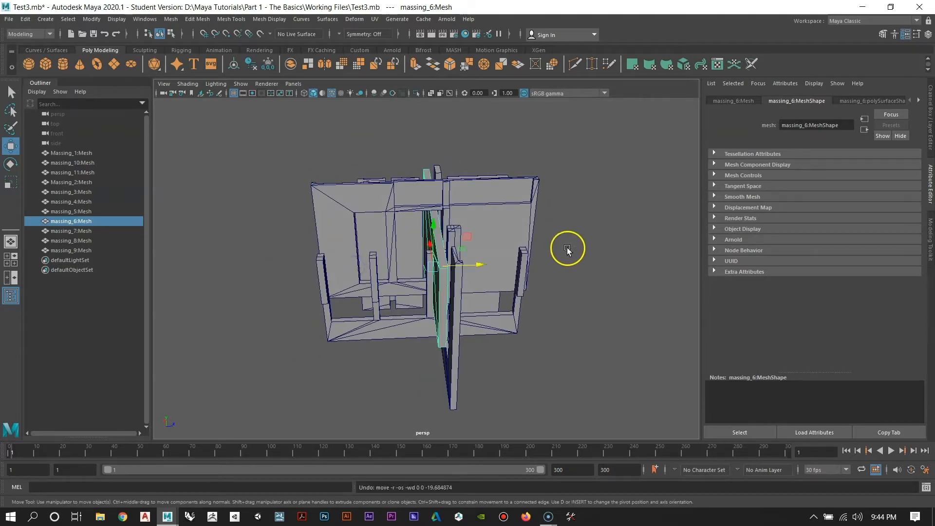
alt+drag(567, 248, 500, 279)
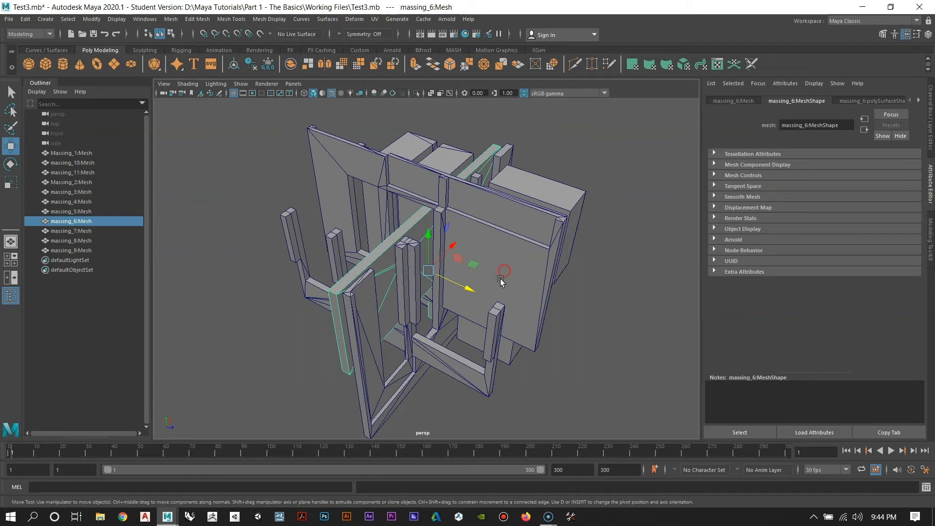
click(255, 364)
click(15, 452)
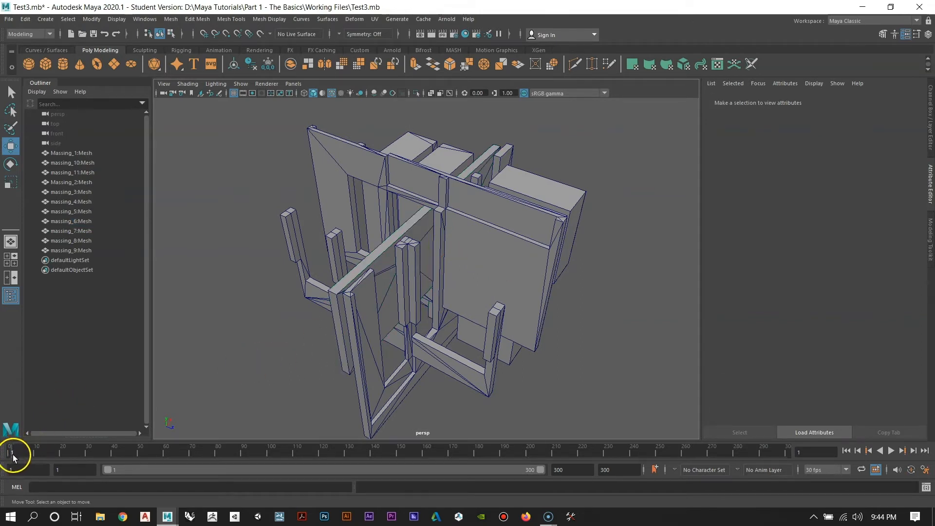
click(383, 259)
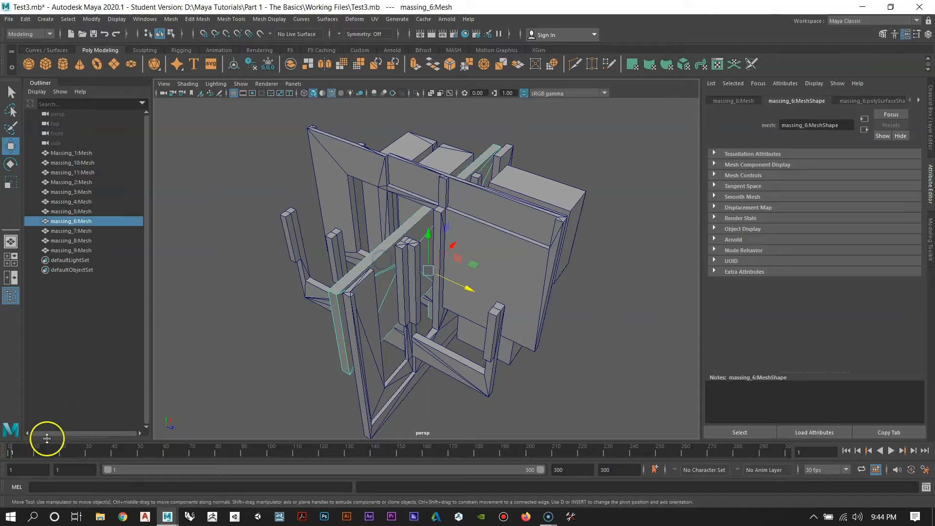
mouse_move(15, 453)
mouse_down()
mouse_move(32, 455)
mouse_move(10, 457)
mouse_up()
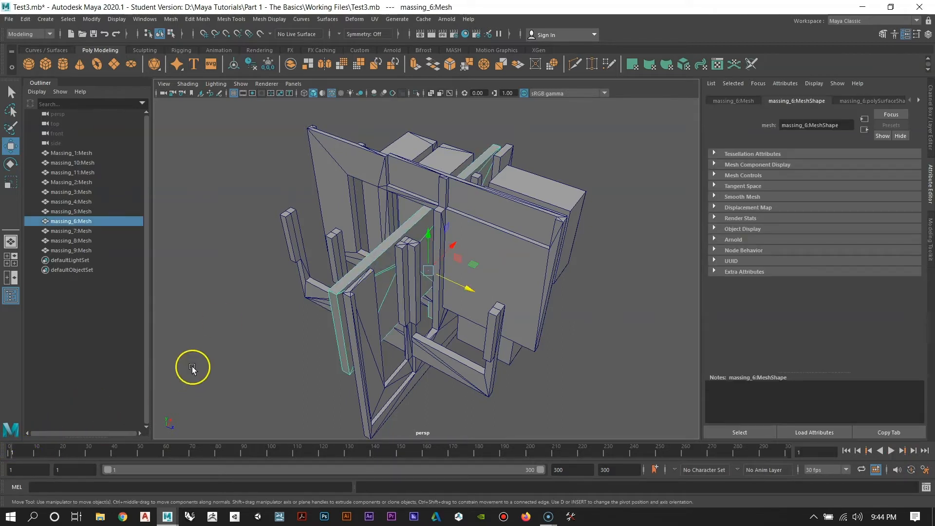
click(232, 357)
alt+drag(254, 355, 403, 315)
alt+middle_drag(403, 316, 413, 338)
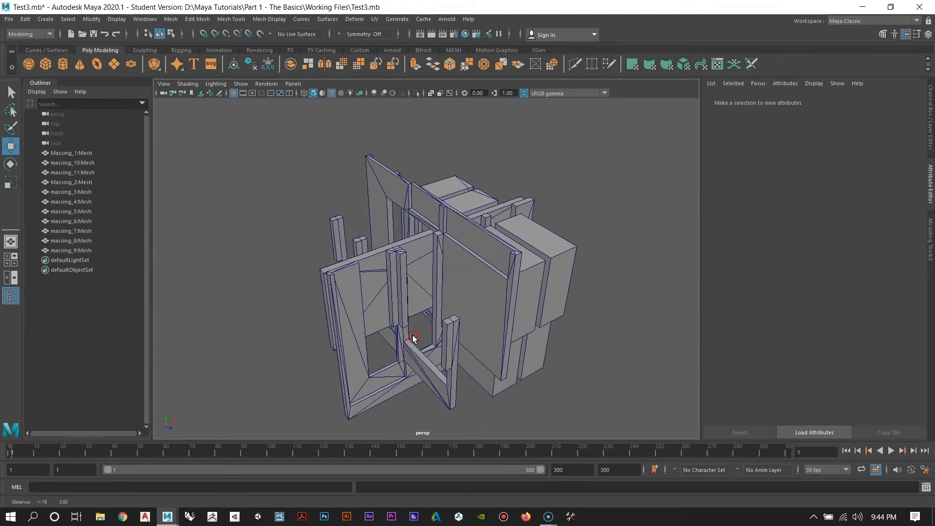
Step: Select the massing_6 wall and key all its Translate, Rotate and Scale channels at frame 1
click(373, 265)
scroll(358, 244, up, 5)
alt+drag(268, 302, 294, 302)
scroll(355, 276, down, 4)
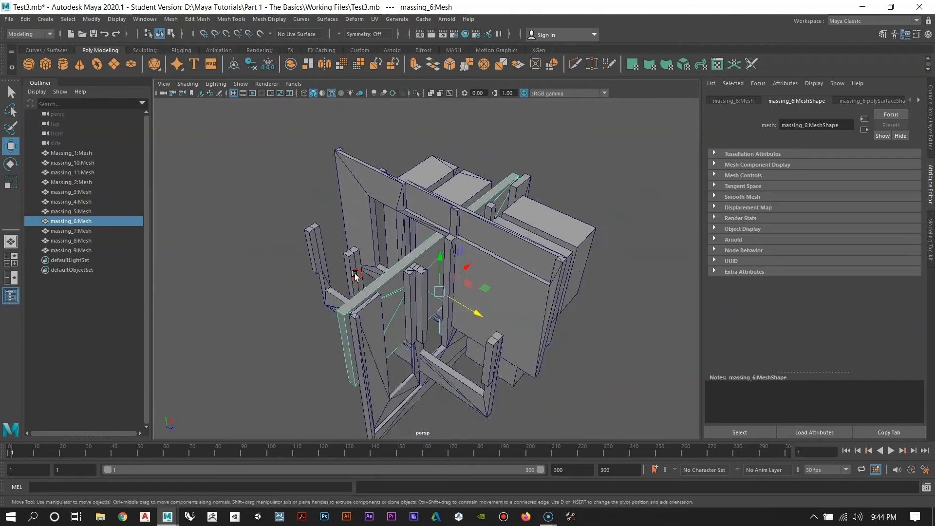
alt+drag(355, 276, 385, 273)
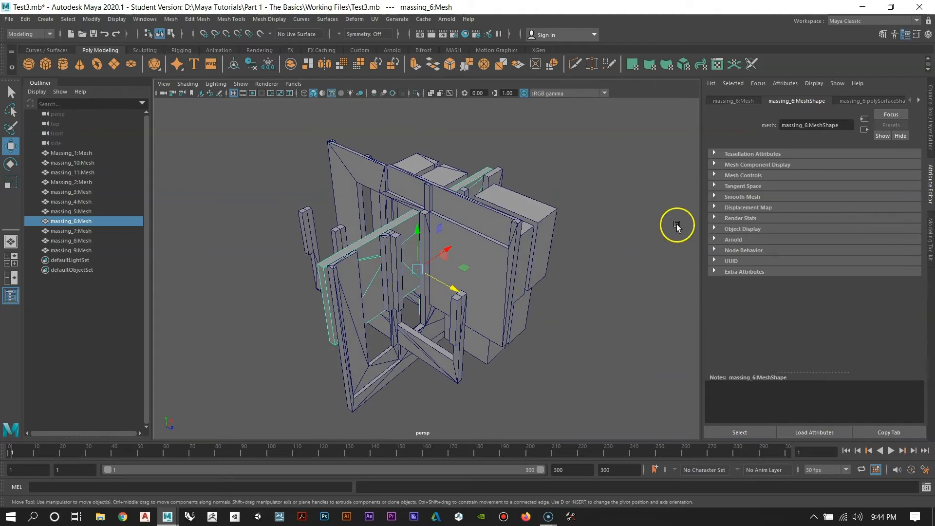
click(931, 94)
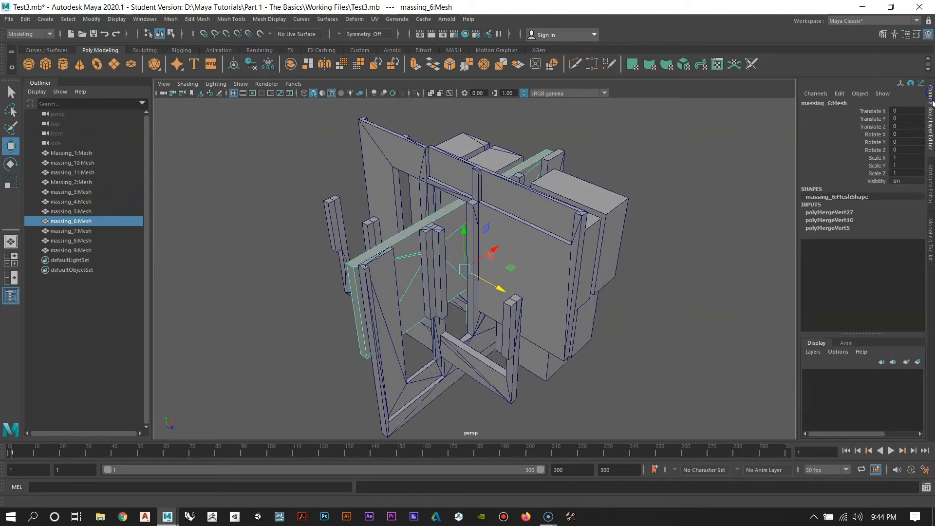
scroll(573, 255, down, 2)
alt+drag(569, 258, 557, 273)
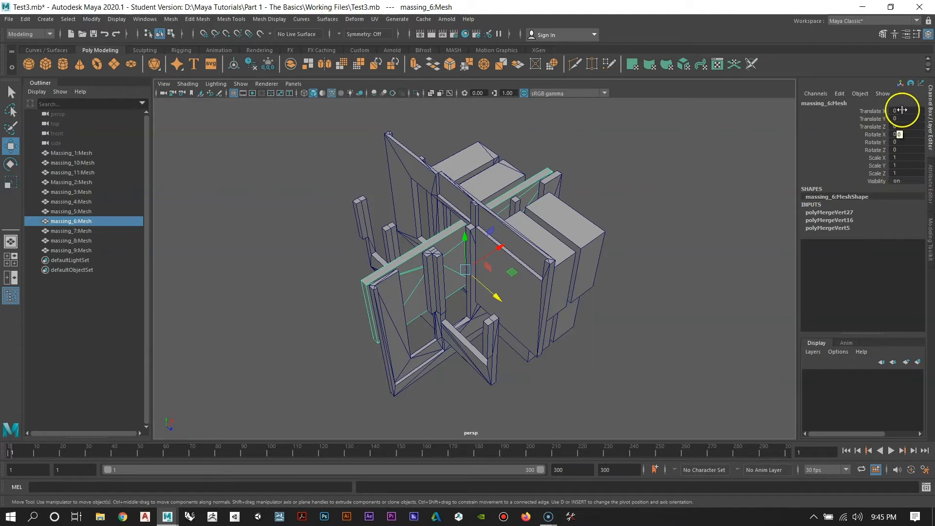
drag(904, 110, 902, 145)
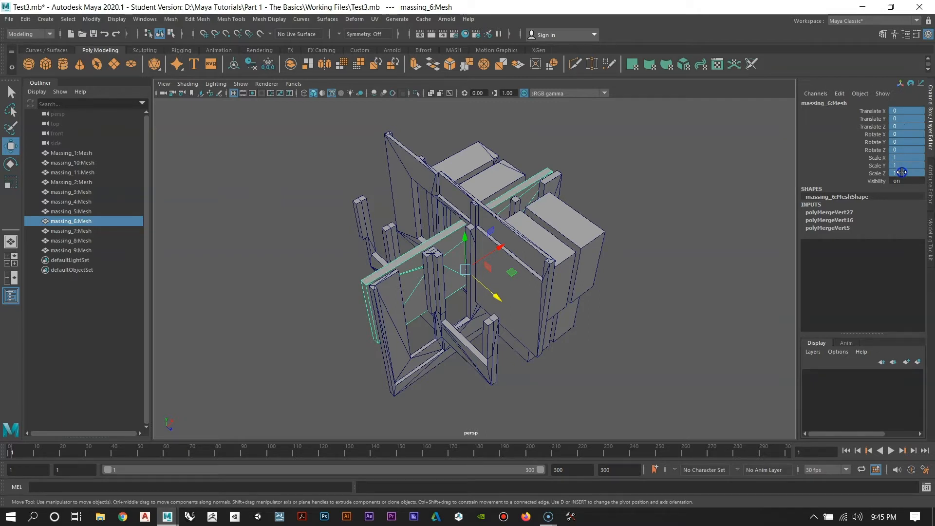
right_click(902, 126)
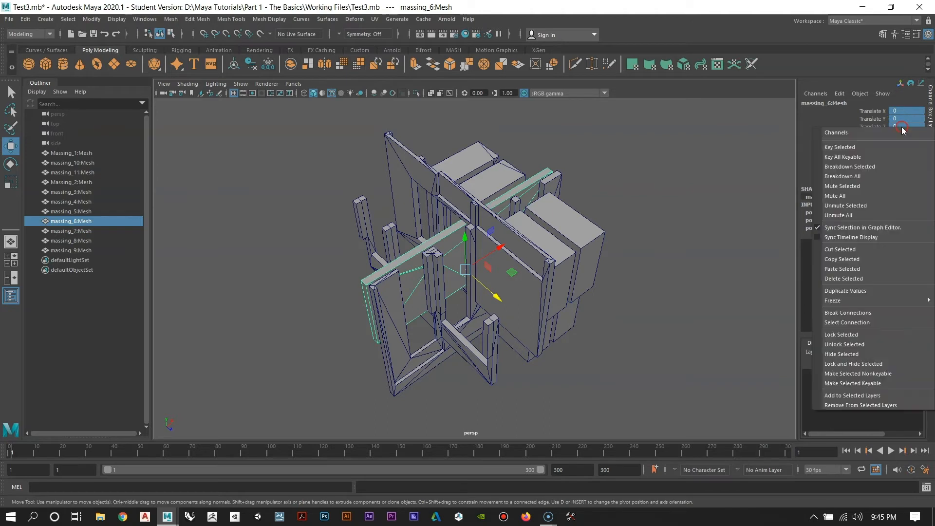
click(841, 148)
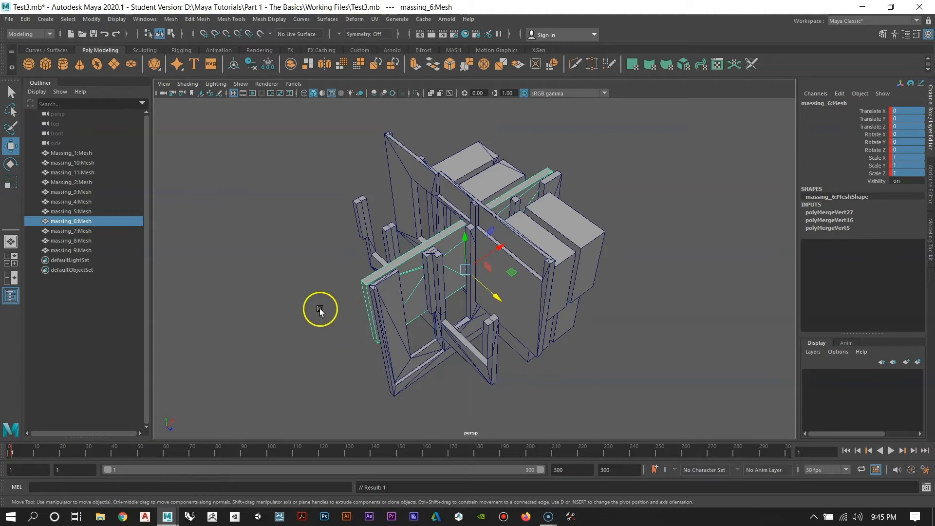
Step: Examine the massing_6 wall's keyed channels and its position within the structure from several angles
click(302, 324)
click(414, 260)
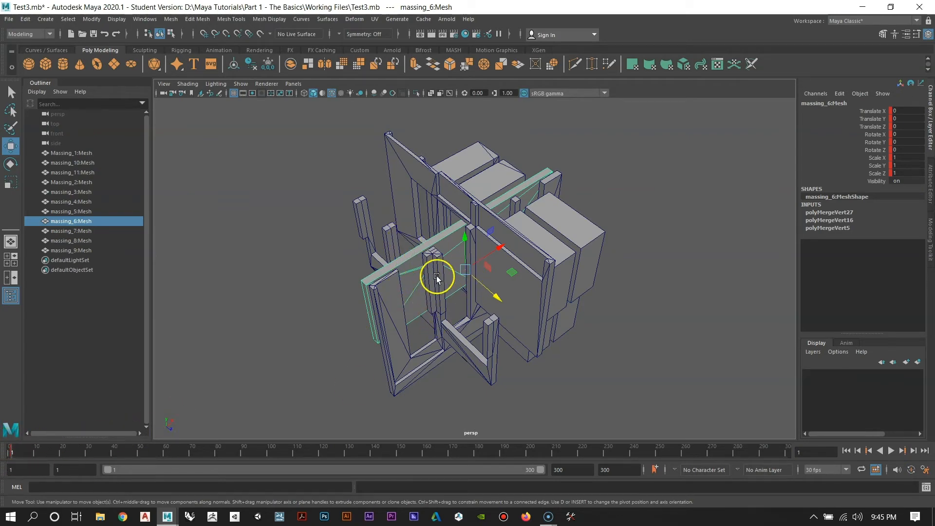
alt+drag(436, 276, 501, 258)
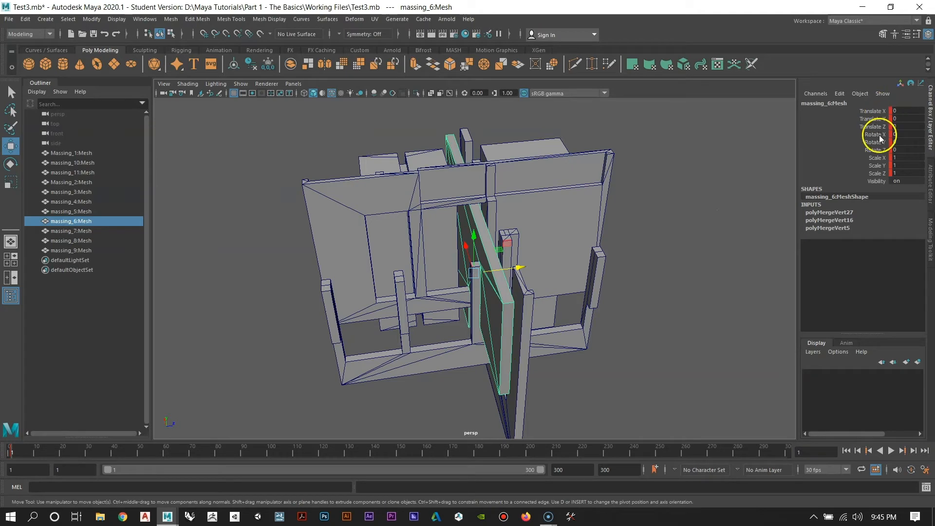
alt+drag(512, 244, 451, 226)
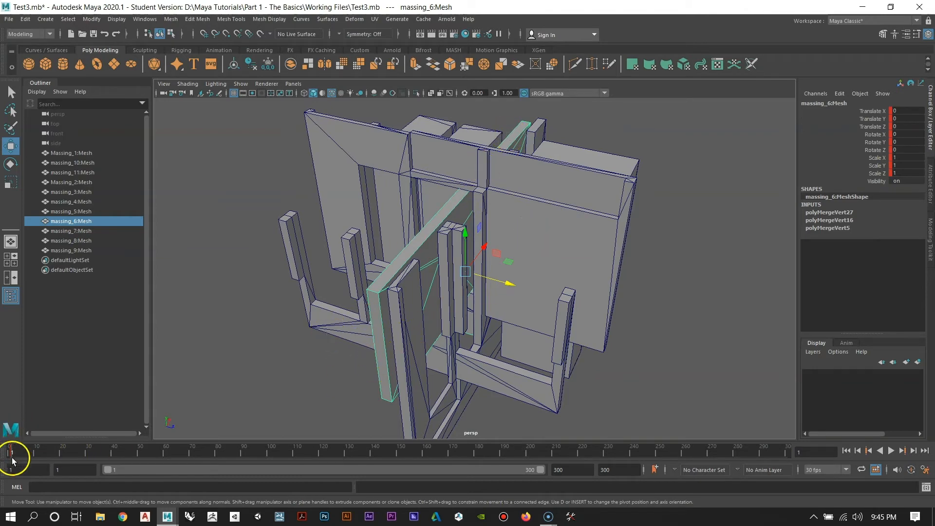
alt+drag(484, 224, 621, 313)
click(562, 313)
alt+drag(502, 298, 493, 265)
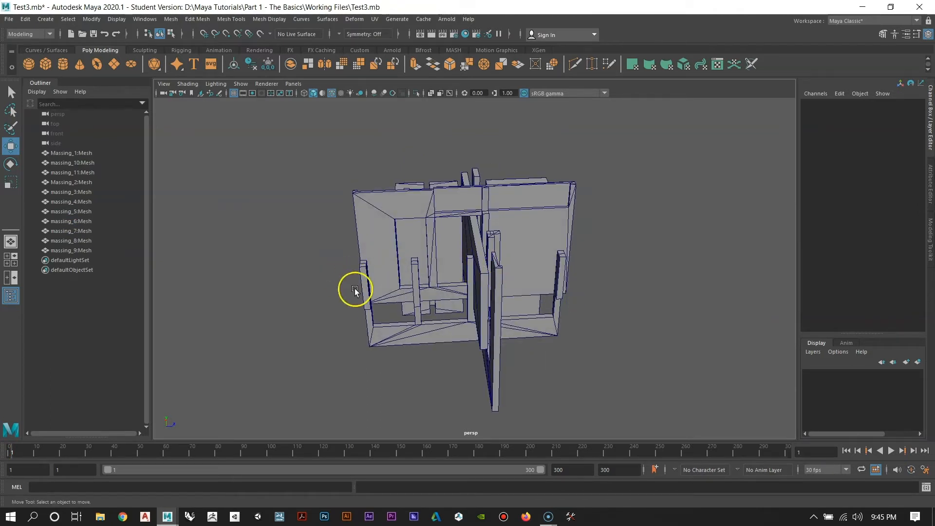
click(478, 242)
alt+drag(566, 302, 515, 311)
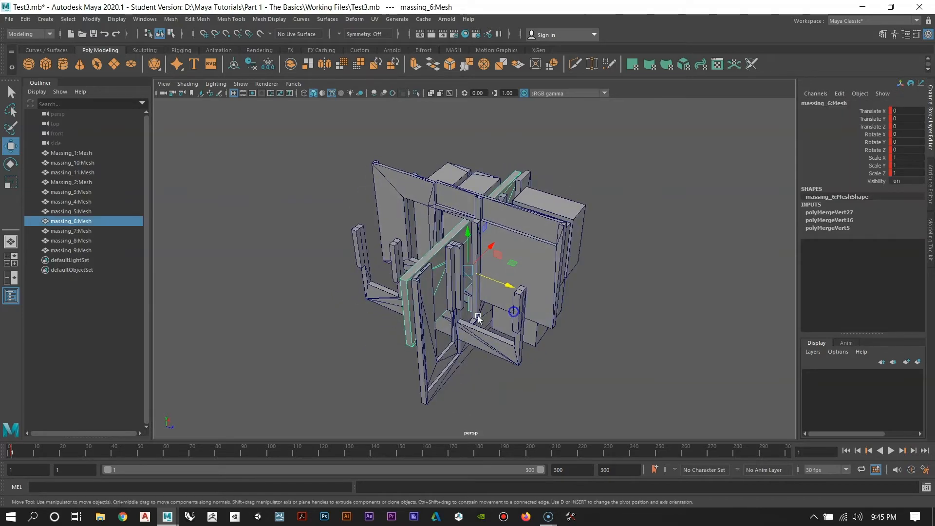
click(379, 341)
alt+drag(422, 339, 493, 271)
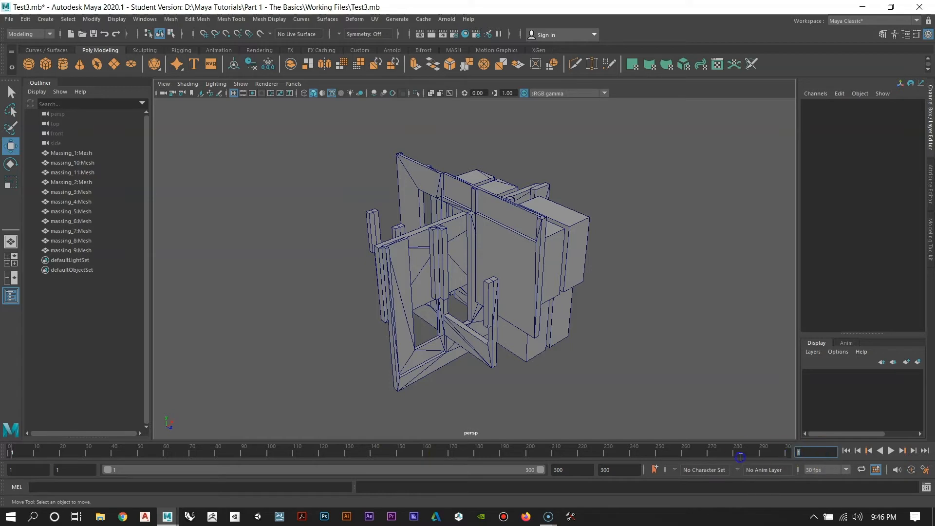
Step: Go to frame 150 and move the massing_6 wall out of the structure to a Translate Z of about -20.76
text(150)
key(Return)
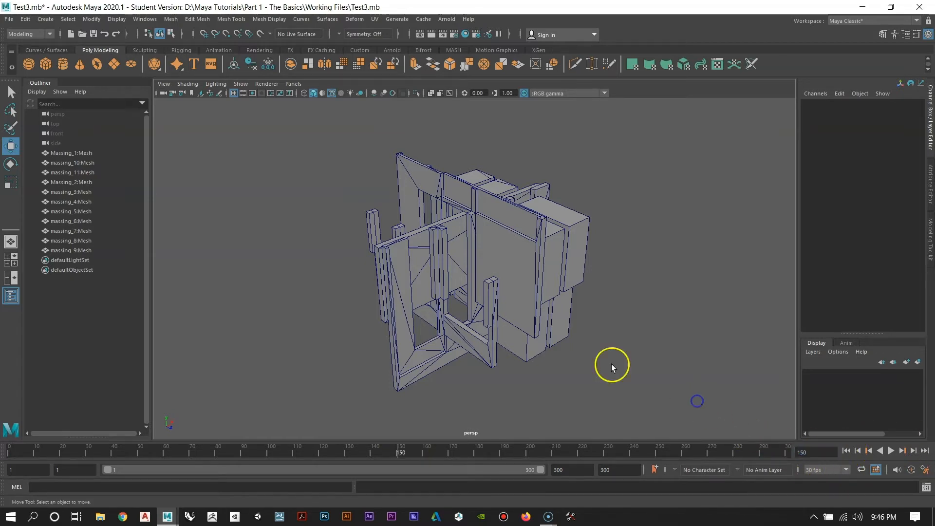
click(419, 235)
alt+drag(312, 320, 380, 339)
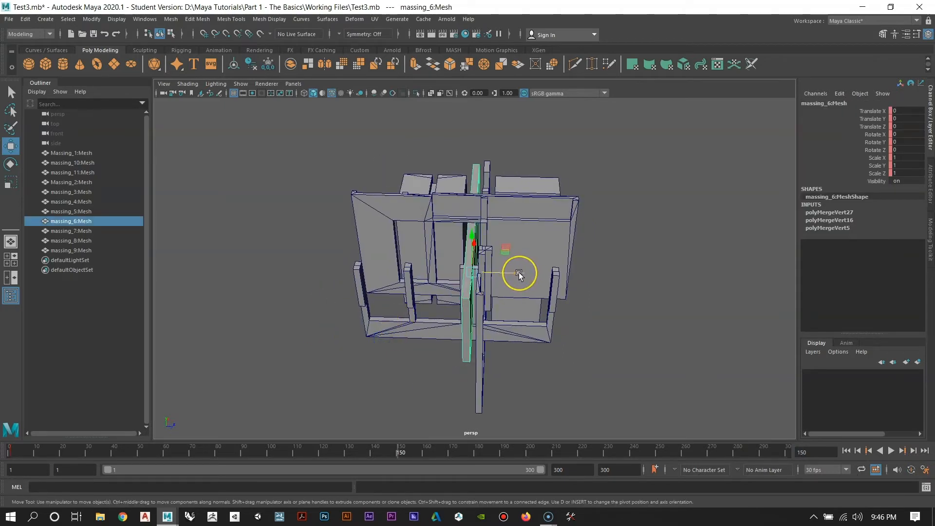
drag(518, 273, 384, 286)
alt+drag(351, 328, 425, 316)
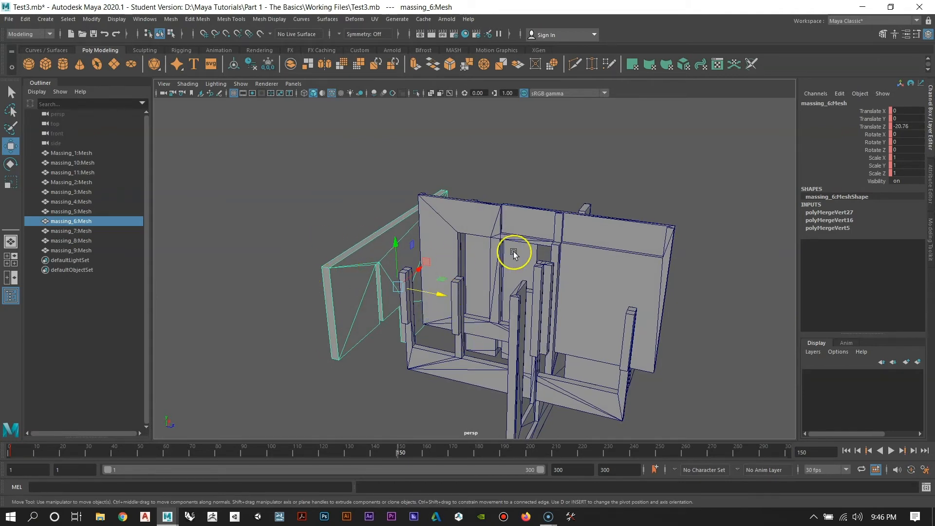
alt+middle_drag(511, 252, 444, 200)
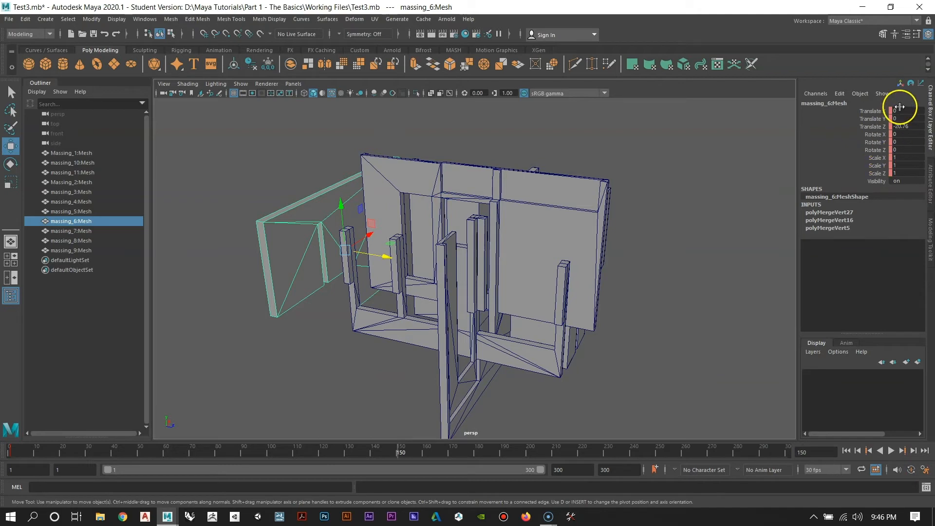
Step: Key all Translate, Rotate and Scale channels of massing_6 at frame 150
drag(901, 111, 906, 169)
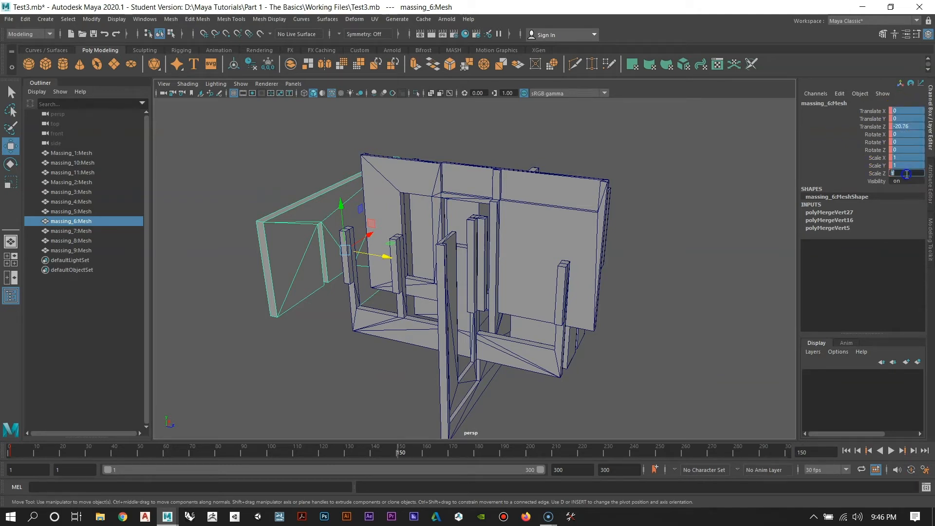
right_click(907, 117)
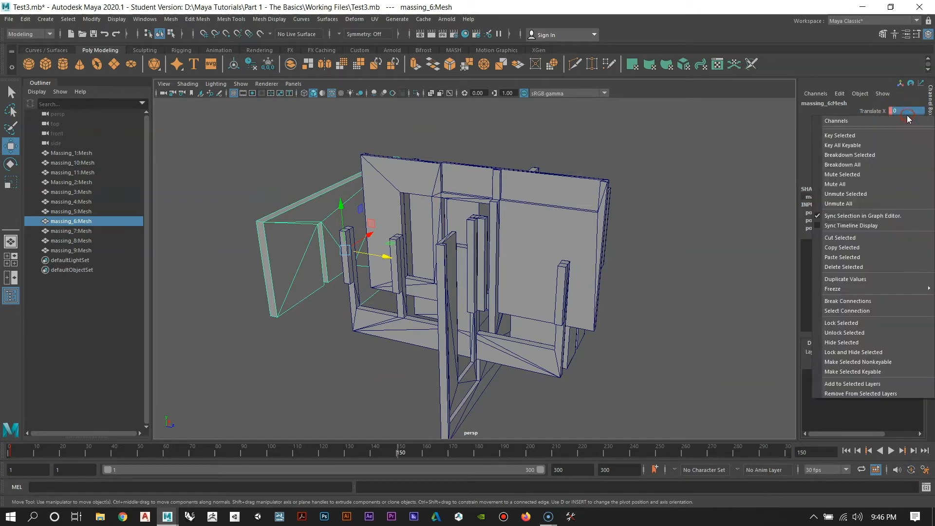
click(850, 136)
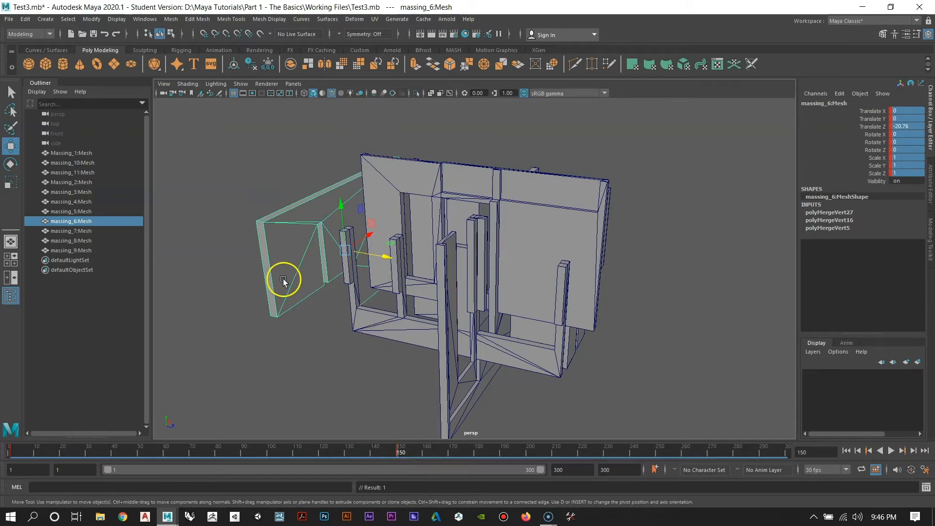
Step: Return to frame 1, play the animation forwards to review the massing_6 wall's movement, and stop the playback
alt+drag(396, 349, 428, 338)
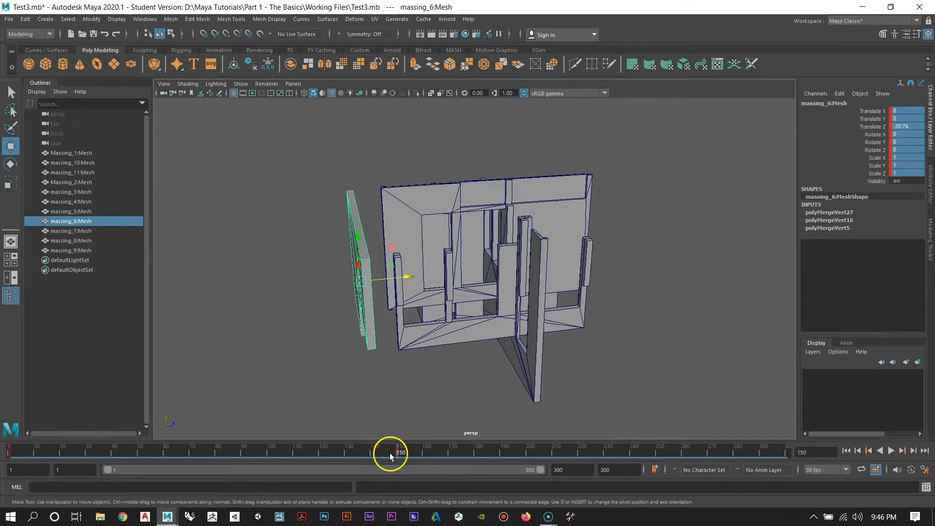
alt+drag(488, 372, 589, 437)
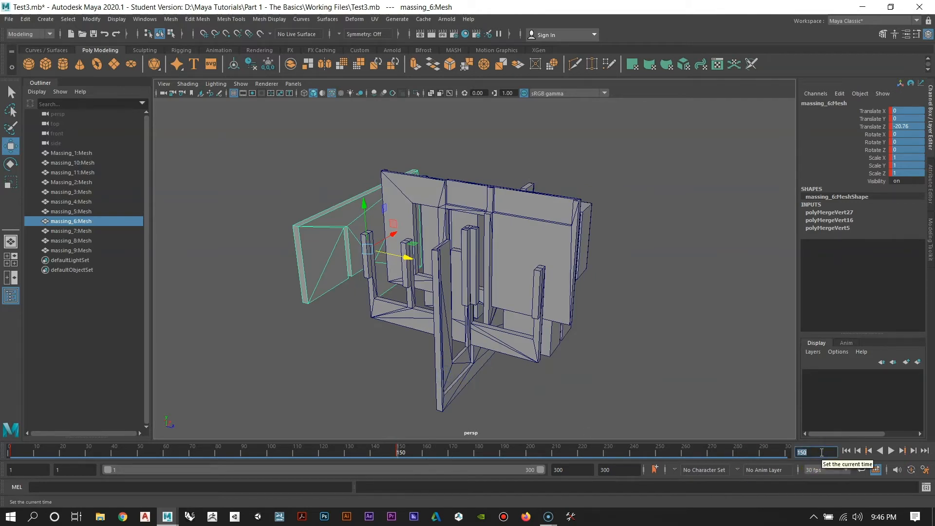
key(ctrl+z)
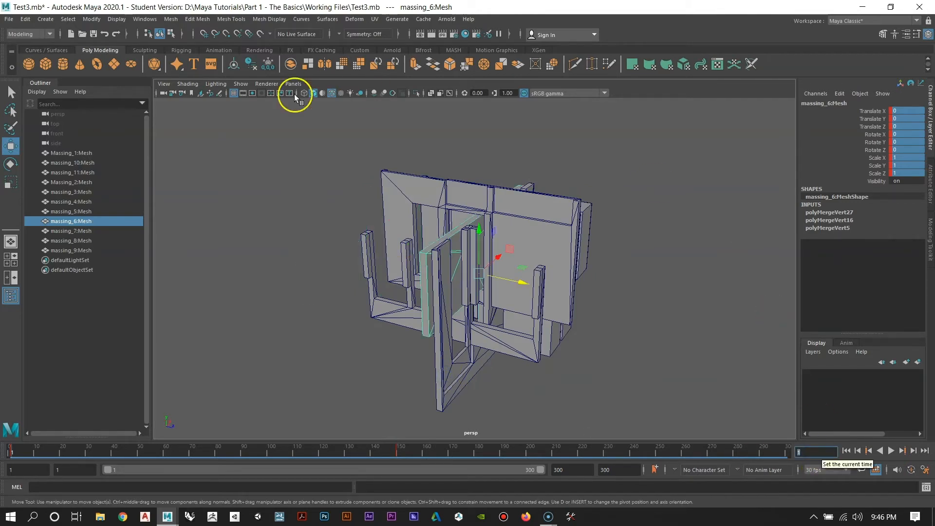
alt+drag(464, 282, 478, 194)
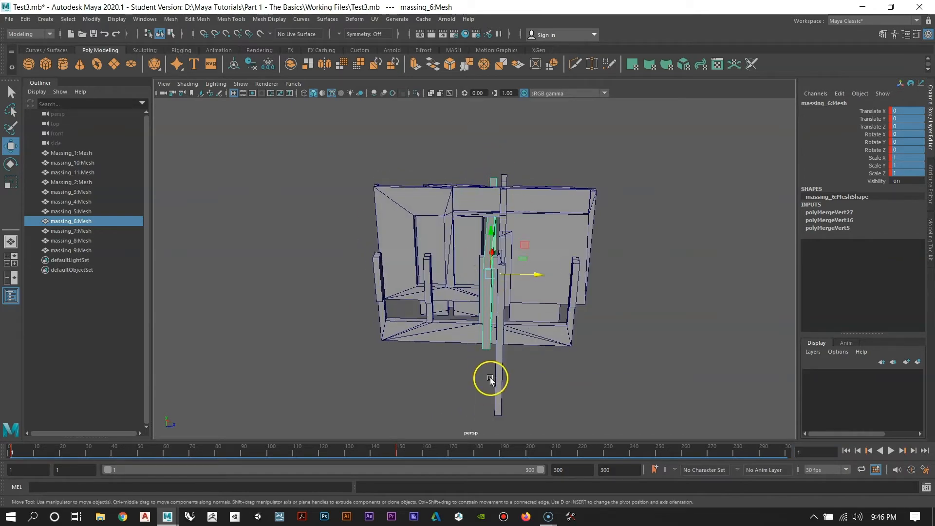
alt+drag(491, 293, 512, 299)
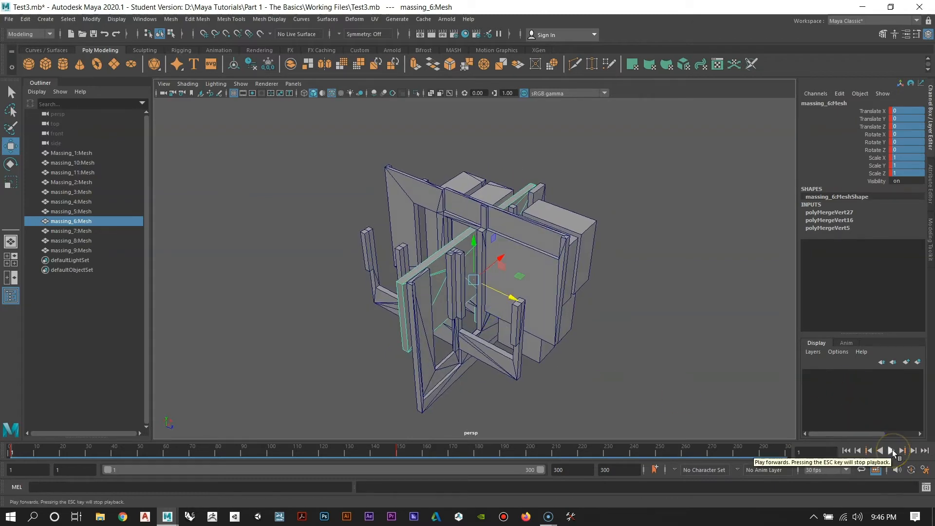
alt+drag(541, 338, 501, 265)
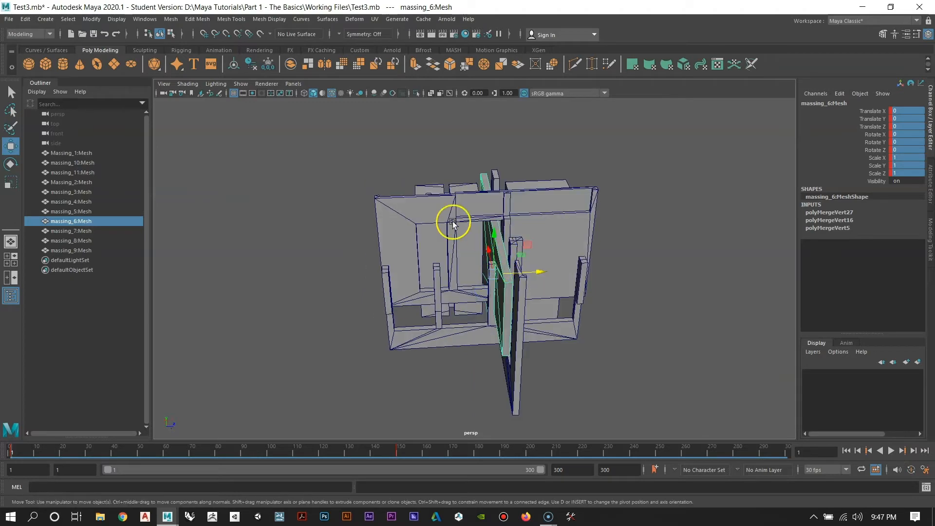
alt+drag(344, 263, 487, 293)
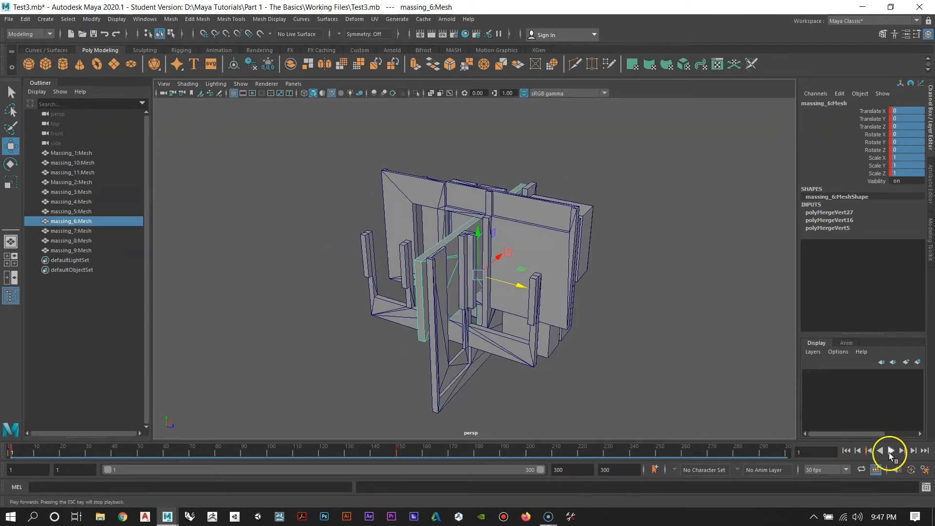
click(891, 451)
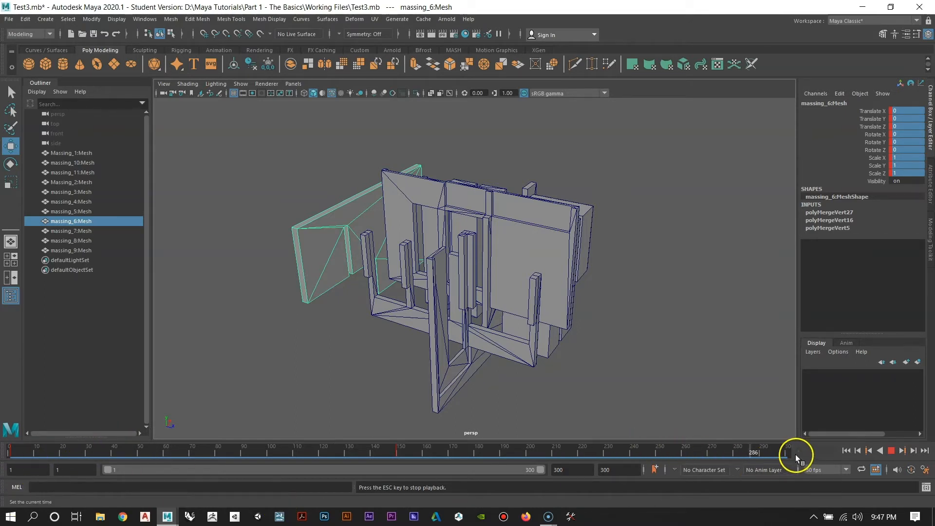
click(891, 451)
Step: Set the current time back to frame 1 and check the wall's starting position from several angles
click(820, 453)
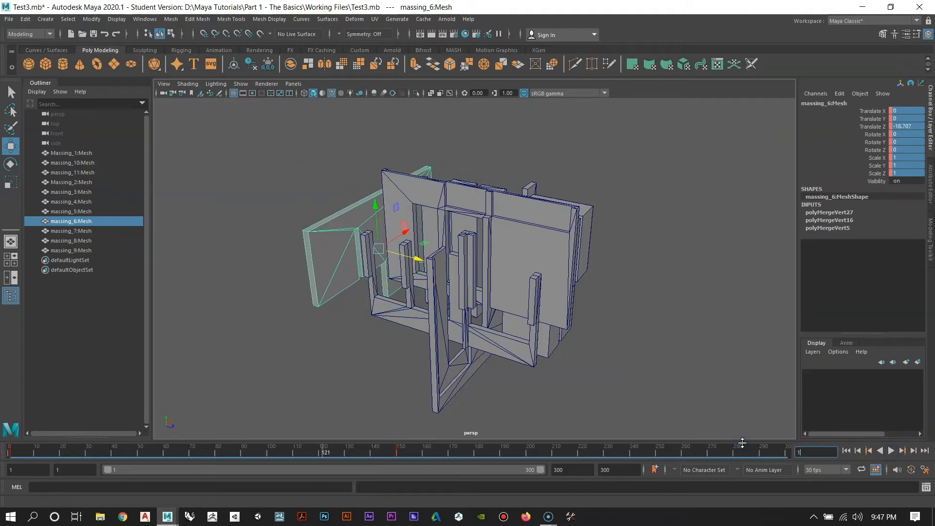
text(1)
key(Return)
alt+drag(593, 218, 487, 225)
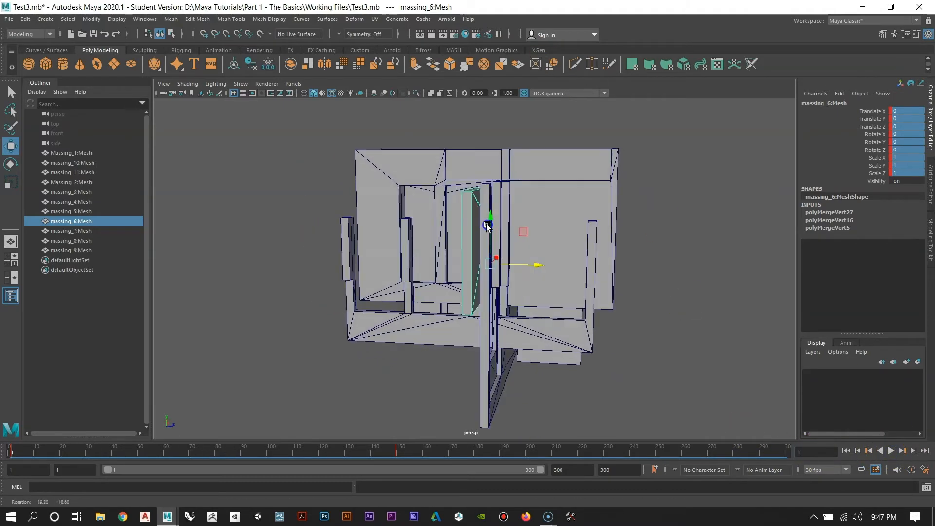
mouse_move(539, 281)
alt+mouse_down()
mouse_move(599, 313)
mouse_move(543, 295)
alt+mouse_up()
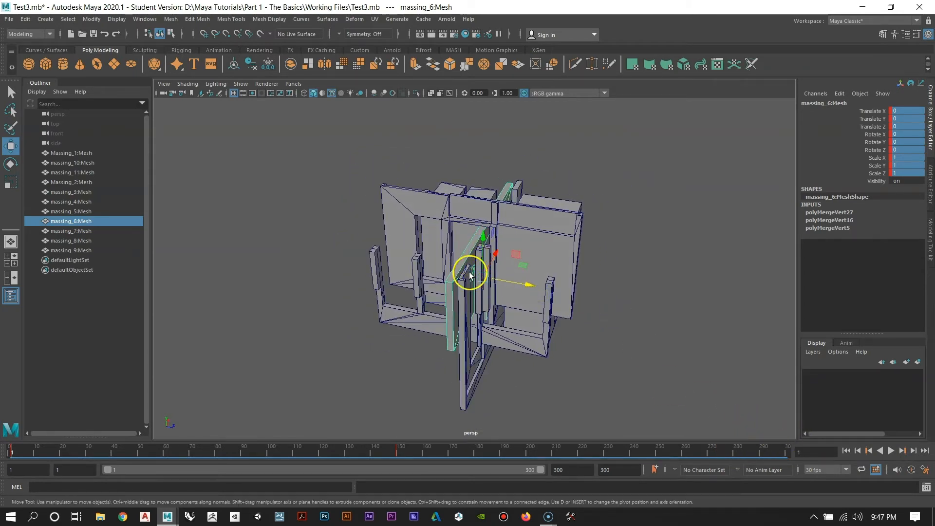
Step: Go to frame 150 and try laying massing_6 flat at about -90.8 Rotate X, moved to about -2.537 Translate Y and -10.82 Translate Z
alt+drag(498, 306, 644, 376)
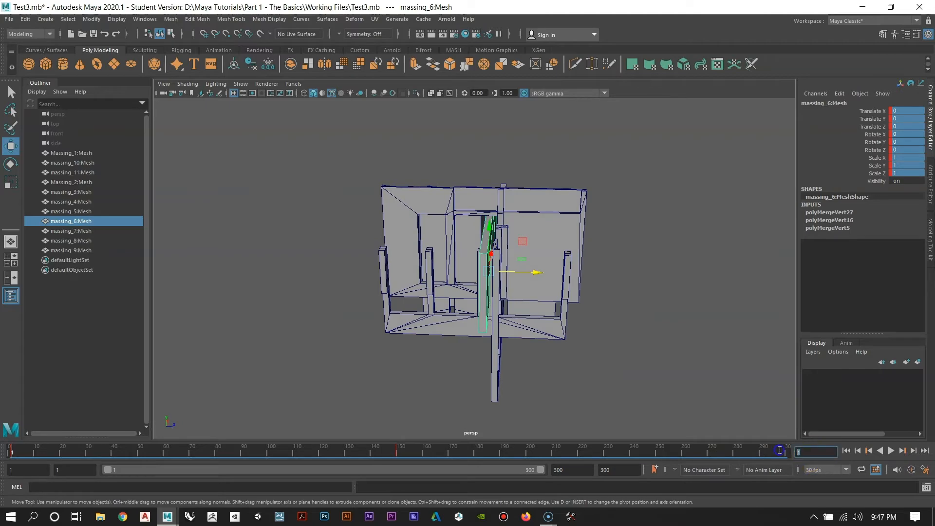
key(Return)
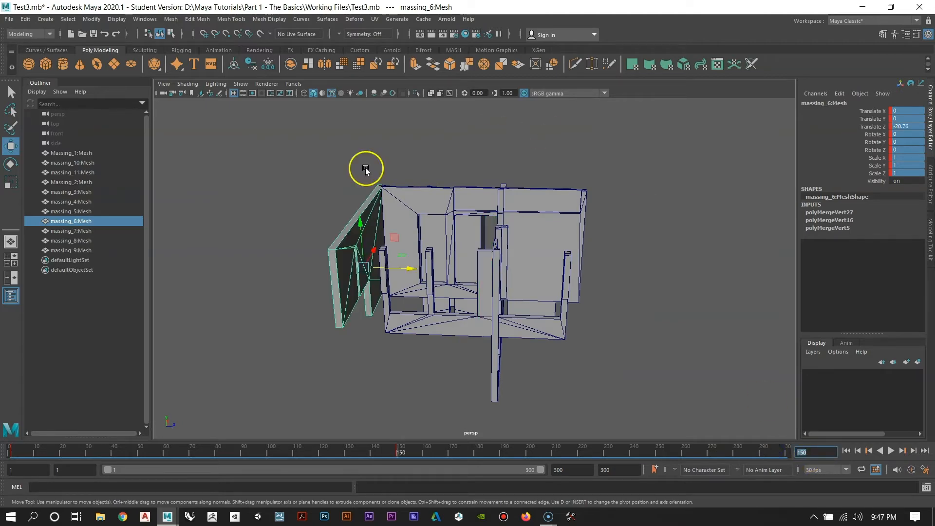
alt+drag(366, 169, 390, 210)
alt+drag(480, 300, 449, 288)
key(e)
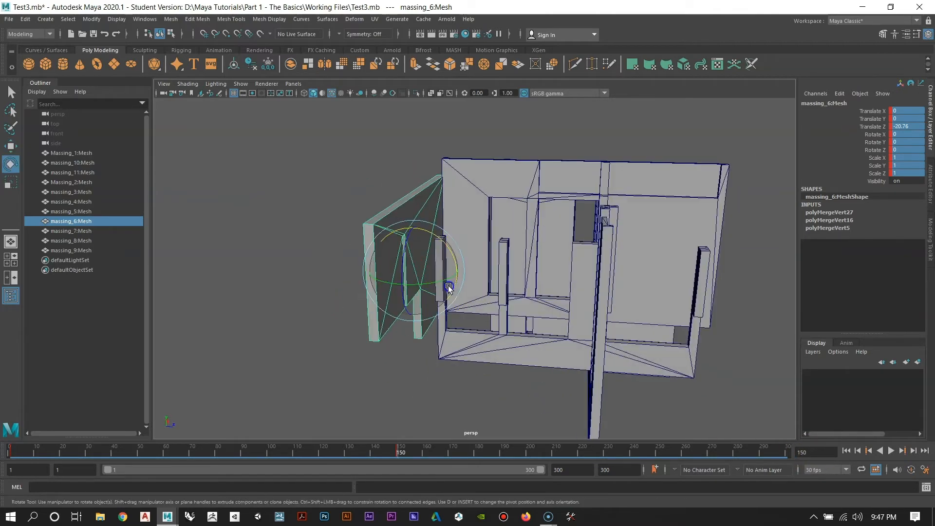
drag(452, 250, 441, 326)
key(w)
drag(380, 299, 453, 307)
Step: Examine from close up and several angles how the flattened massing_6 panel fits around the vertical posts
alt+right_drag(471, 341, 530, 388)
alt+drag(534, 389, 423, 376)
alt+right_drag(423, 376, 431, 380)
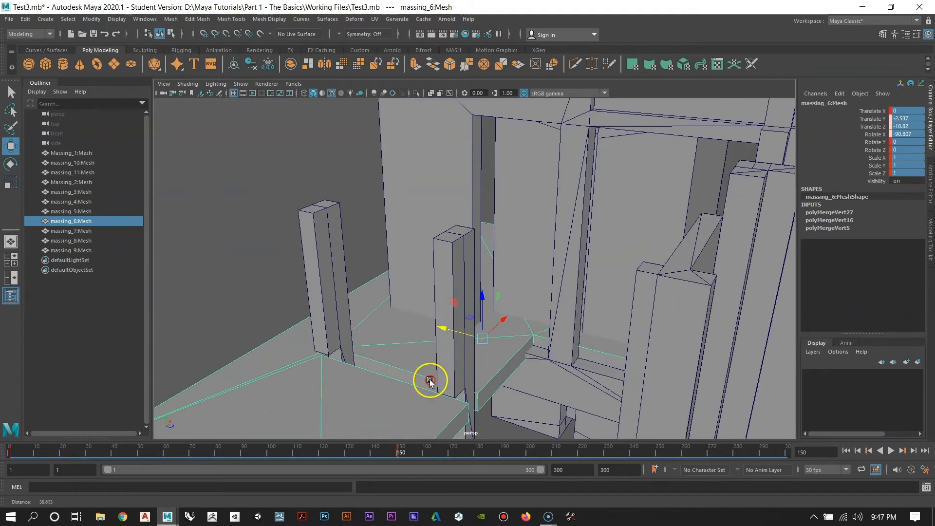
alt+middle_drag(433, 358, 512, 265)
alt+right_drag(512, 266, 548, 294)
alt+drag(547, 294, 536, 298)
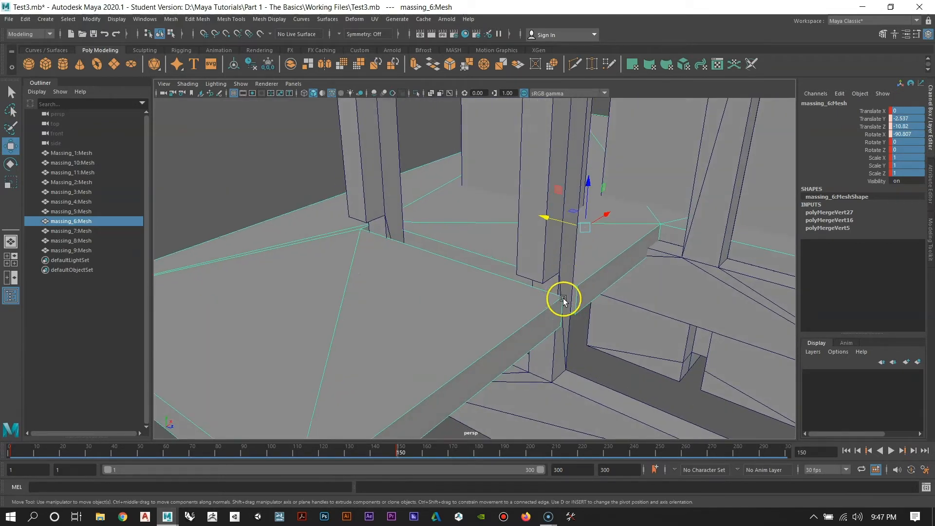
alt+drag(475, 262, 486, 284)
alt+right_drag(540, 372, 427, 300)
alt+drag(427, 299, 440, 276)
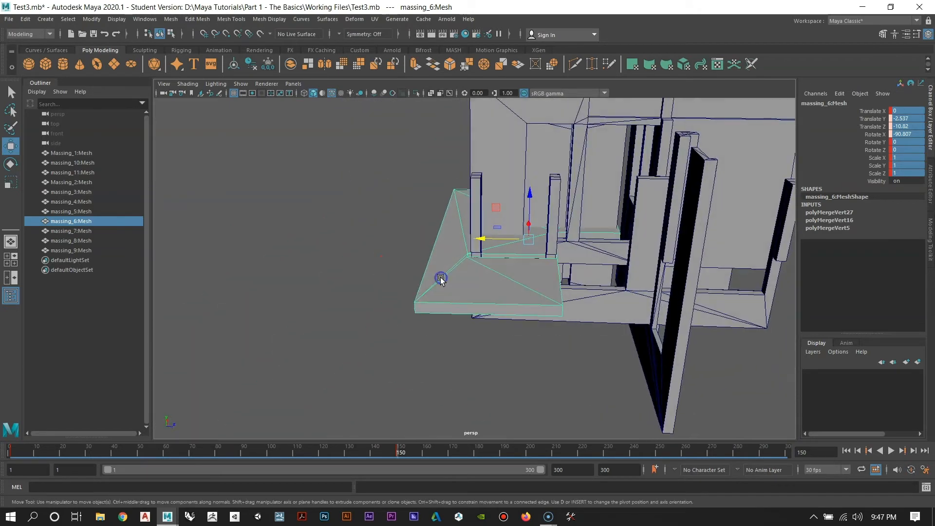
Step: Undo the trial moves and rotation of massing_6 at frame 150
key(ctrl+z)
key(ctrl+z)
key(ctrl+z)
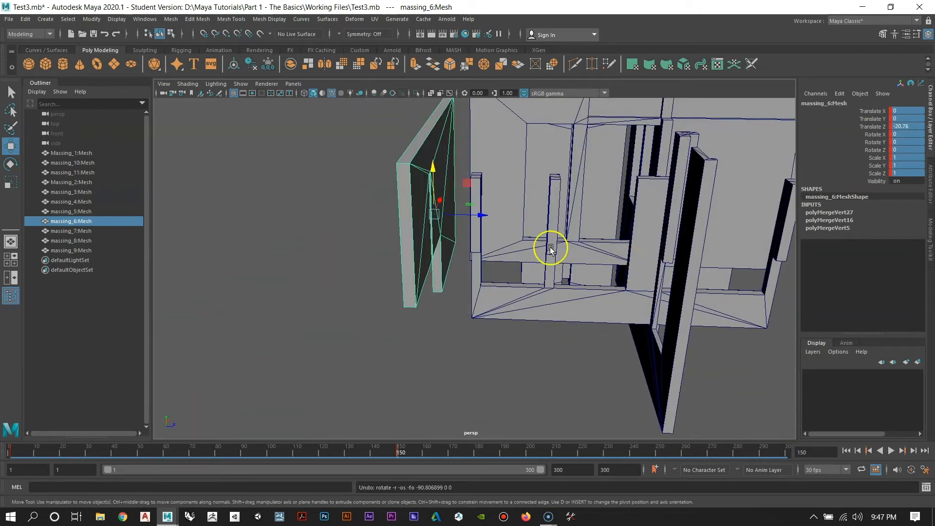
Step: Try rotating massing_6 flat by about -89.33 degrees around X at frame 150, and undo the rotation
mouse_move(547, 246)
alt+mouse_down()
mouse_move(540, 288)
mouse_move(536, 246)
alt+mouse_up()
alt+right_drag(537, 247, 491, 306)
alt+drag(491, 306, 442, 247)
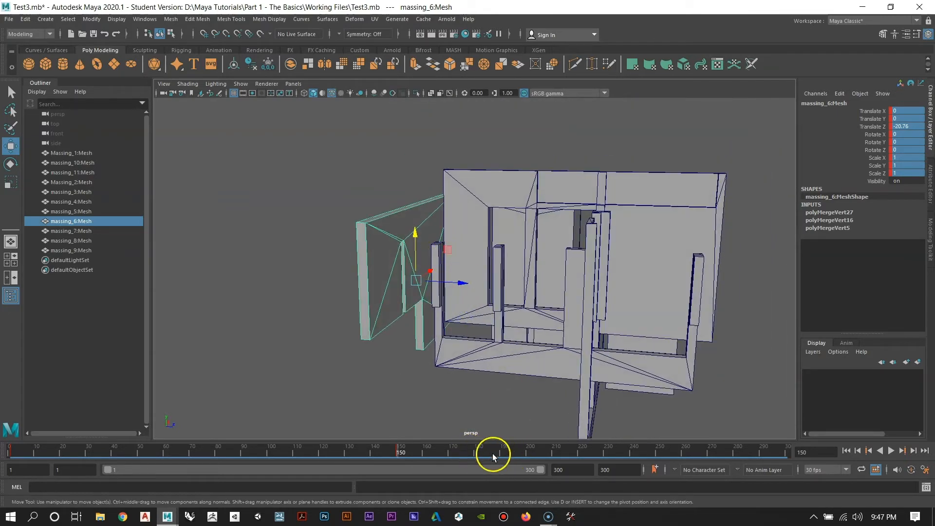
alt+drag(420, 287, 410, 234)
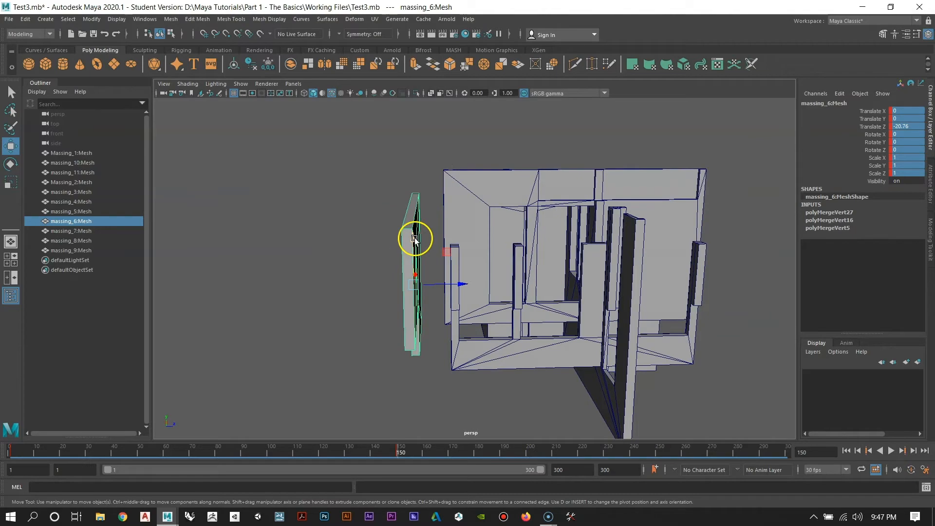
key(e)
mouse_move(411, 292)
alt+mouse_down()
mouse_move(451, 265)
mouse_move(419, 283)
alt+mouse_up()
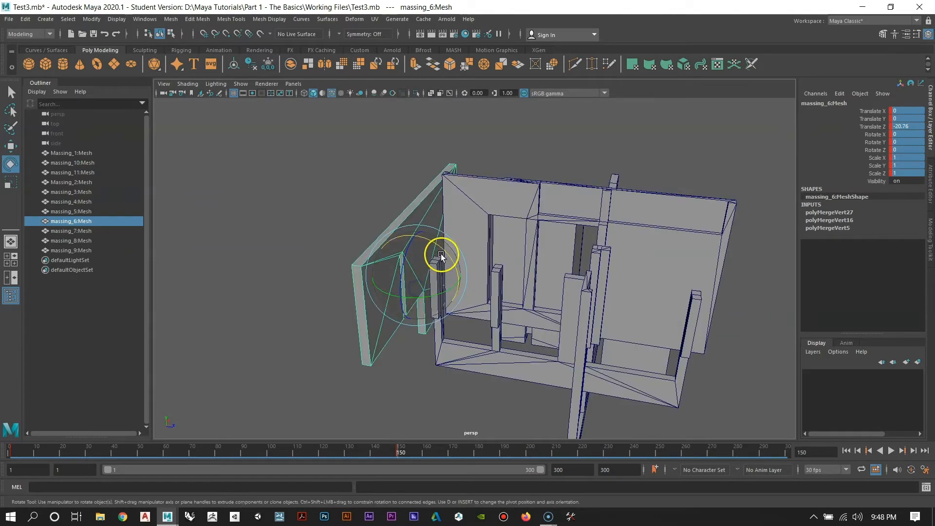
drag(440, 253, 402, 223)
key(ctrl+z)
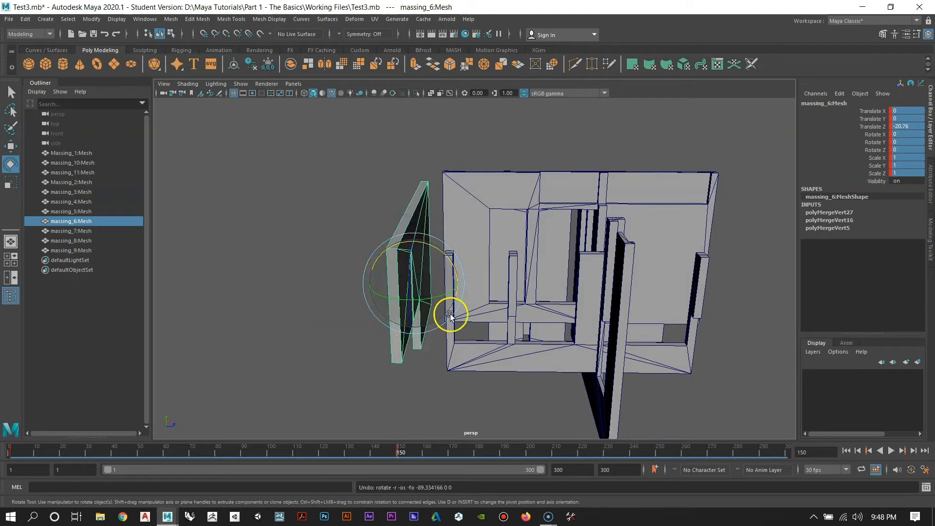
Step: Go to frame 200 and lay the massing_6 wall flat with a Rotate X of -90
alt+drag(450, 316, 455, 299)
click(664, 372)
click(823, 452)
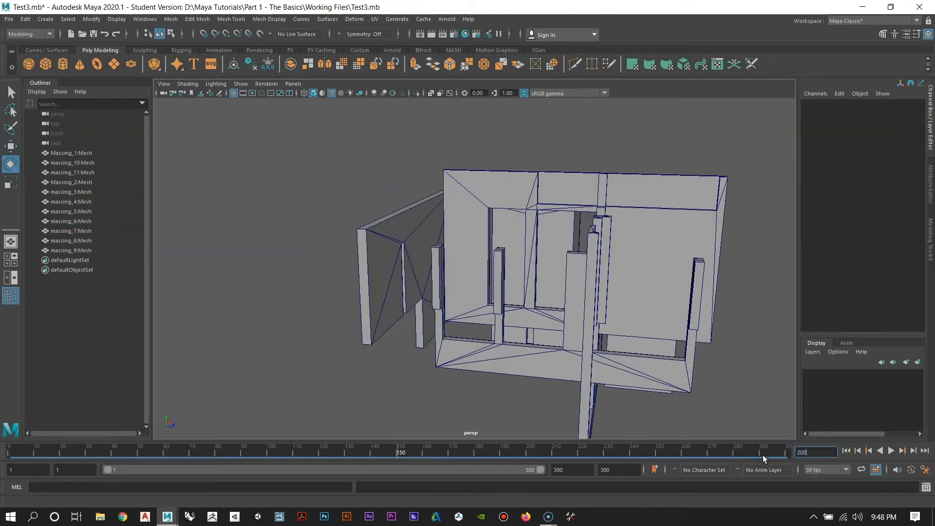
click(422, 263)
alt+drag(421, 263, 362, 222)
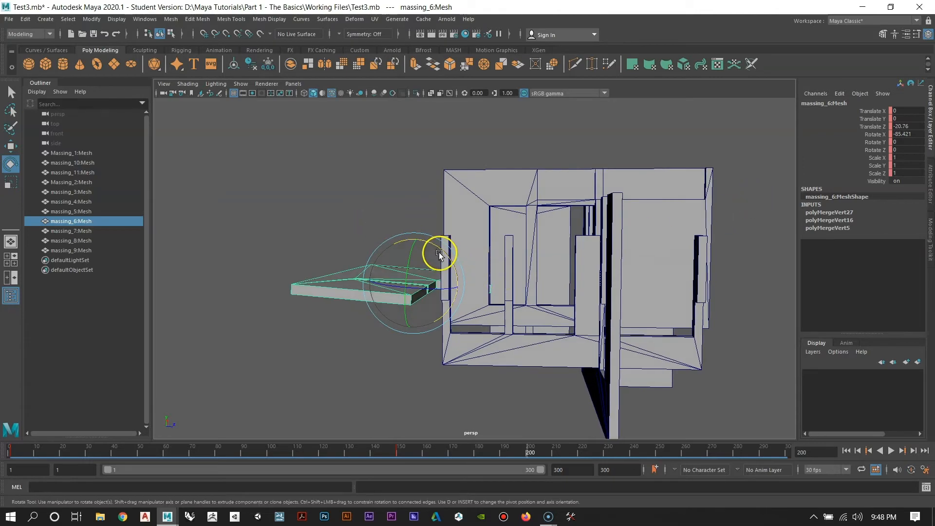
mouse_move(440, 252)
alt+mouse_down()
mouse_move(423, 270)
mouse_move(454, 262)
alt+mouse_up()
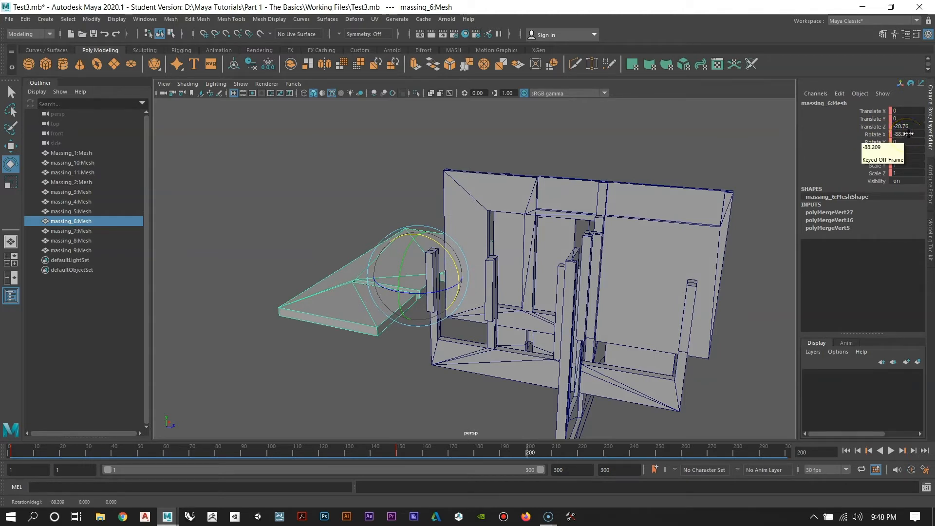
double_click(909, 134)
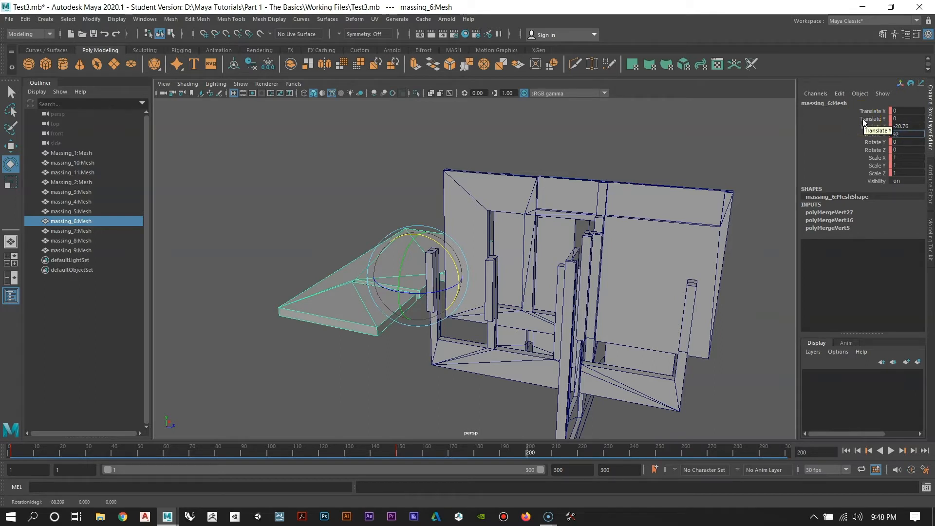
text(-90)
key(Return)
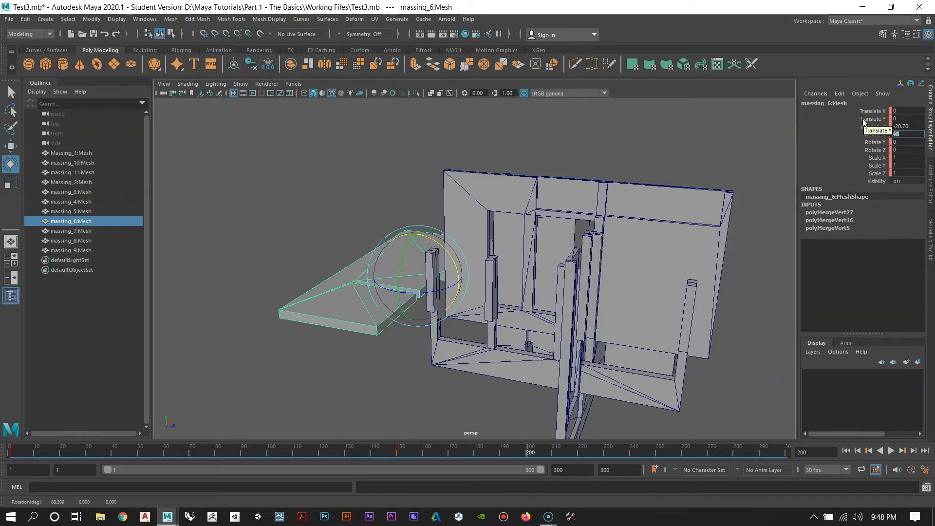
Step: Lower the flattened massing_6 panel to a Translate Y of about -2.451
alt+drag(388, 224, 415, 286)
key(w)
drag(395, 239, 399, 265)
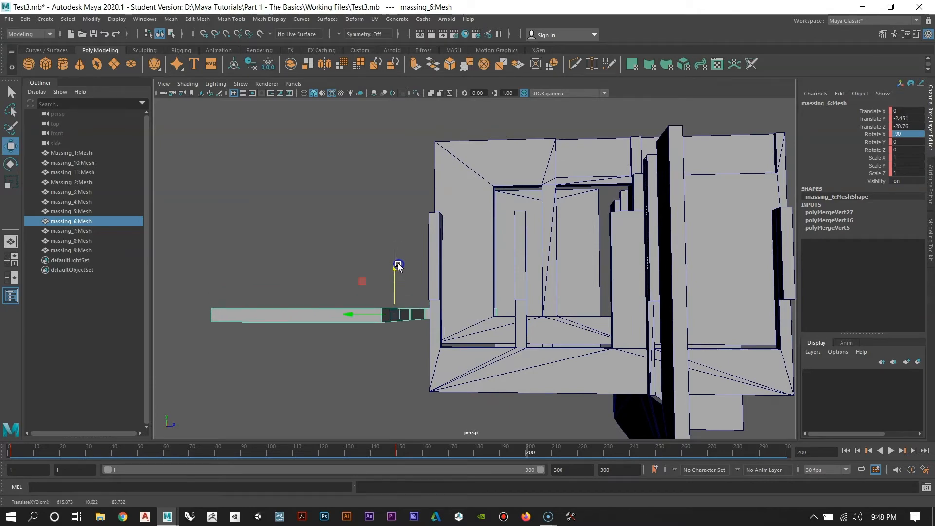
alt+drag(483, 277, 453, 303)
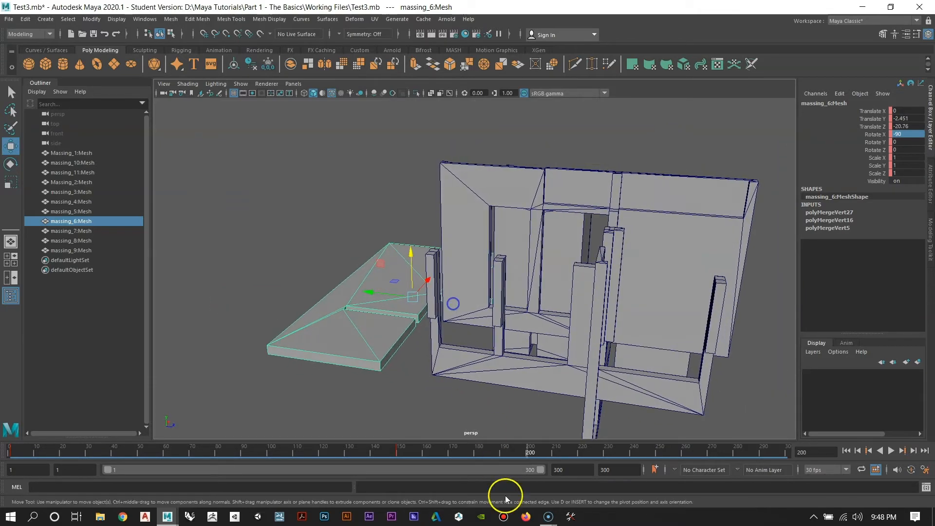
Step: Key all Translate, Rotate and Scale channels of massing_6 at frame 200
drag(902, 111, 904, 178)
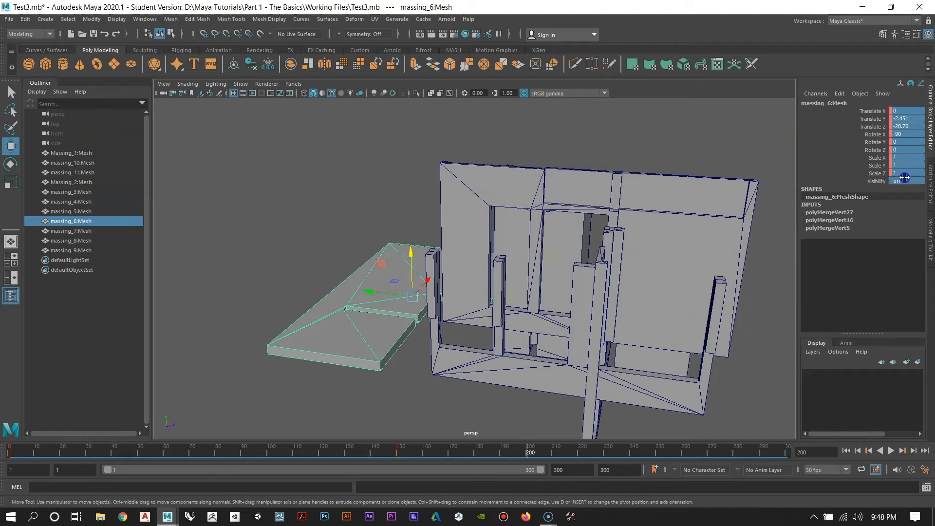
right_click(905, 135)
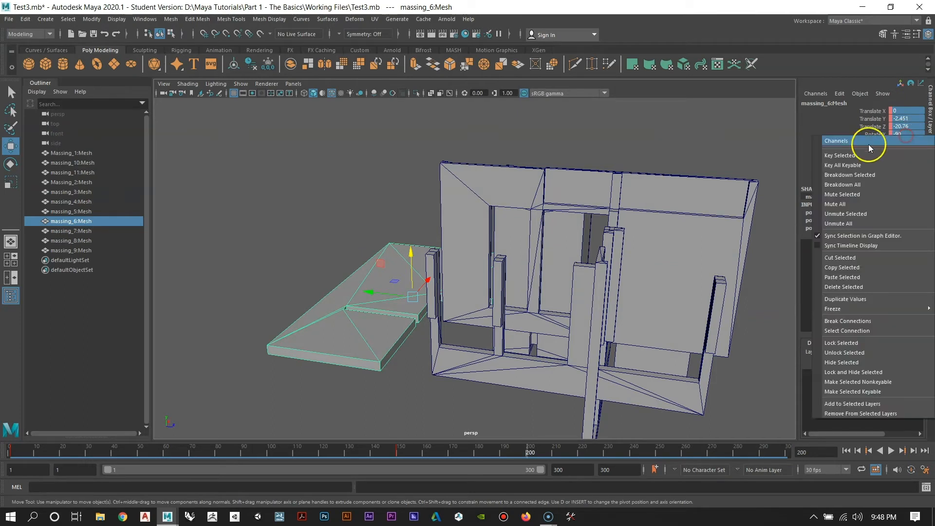
click(862, 156)
Step: Return to frame 1, play the animation to review massing_6 sliding out and folding flat, and scrub back through its last frames
click(821, 452)
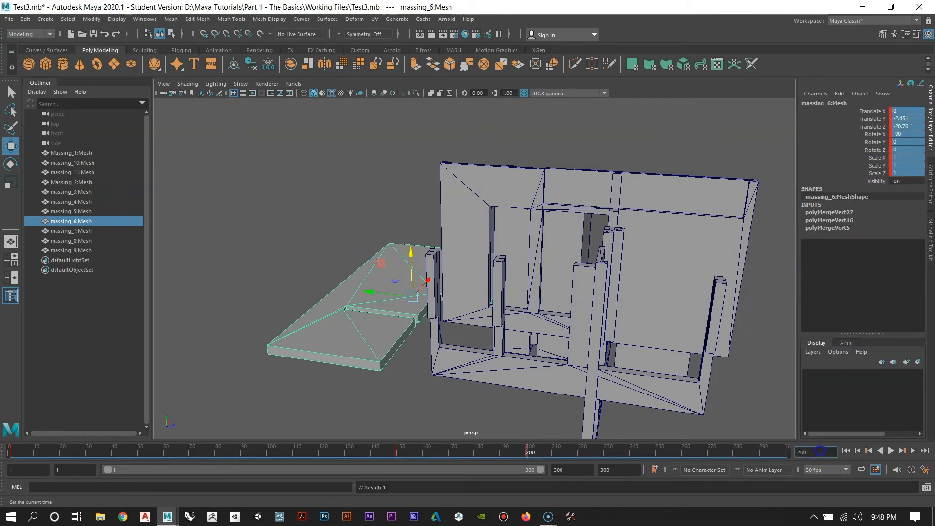
text(1)
key(Return)
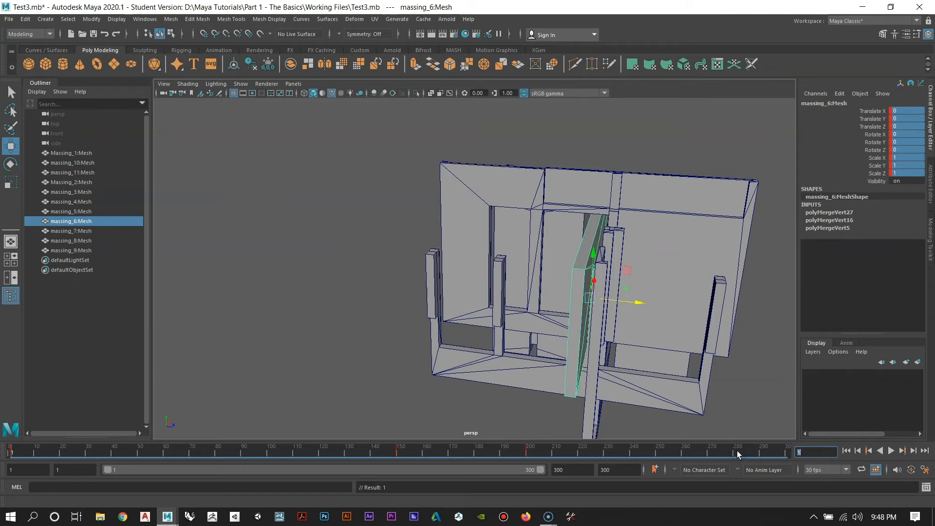
alt+drag(627, 415, 483, 287)
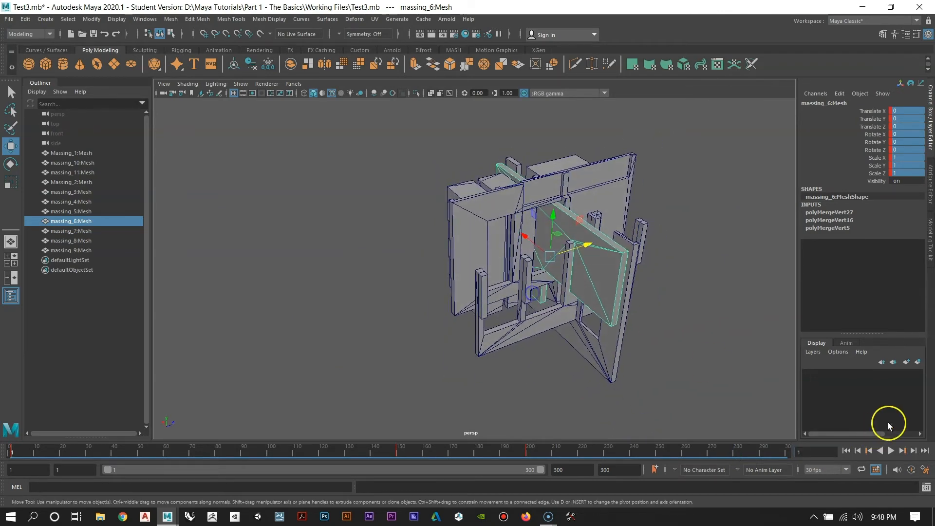
click(893, 451)
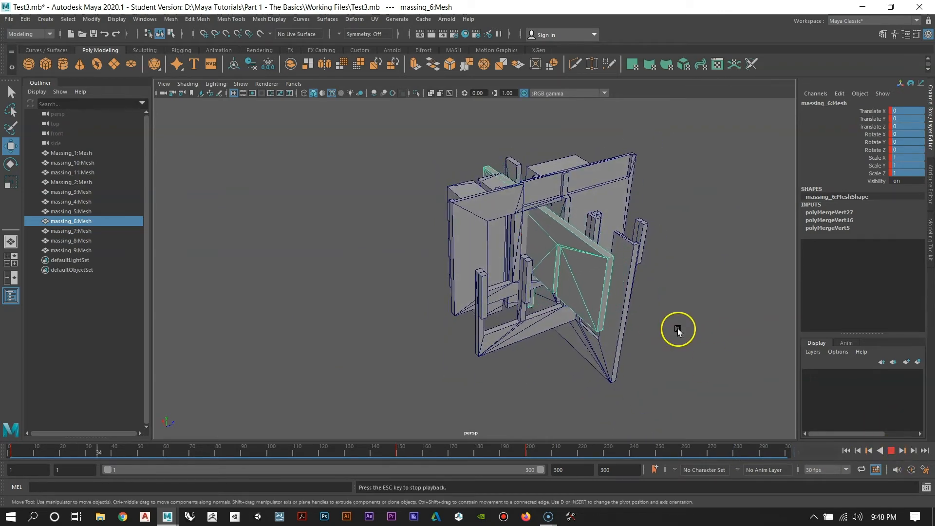
alt+drag(679, 328, 618, 325)
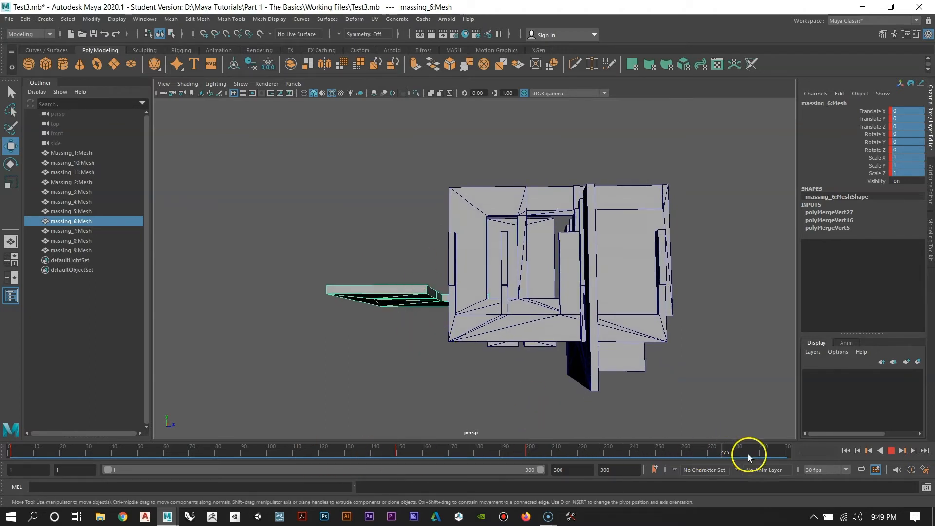
drag(749, 454, 556, 459)
Step: Go to frame 300 and slide the flat massing_6 panel in against the vertical posts, to a Translate Z of about -10.382
mouse_move(503, 334)
alt+mouse_down()
mouse_move(487, 331)
mouse_move(487, 341)
alt+mouse_up()
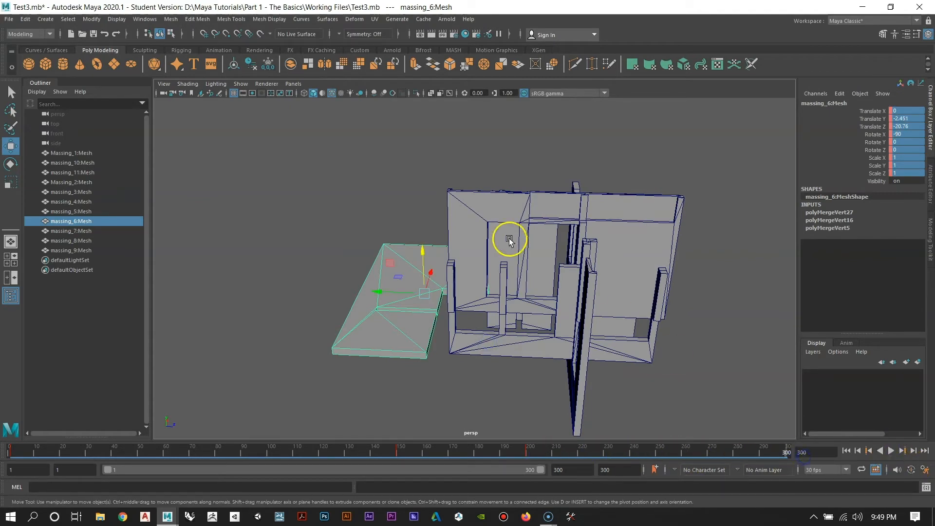
alt+drag(399, 293, 435, 308)
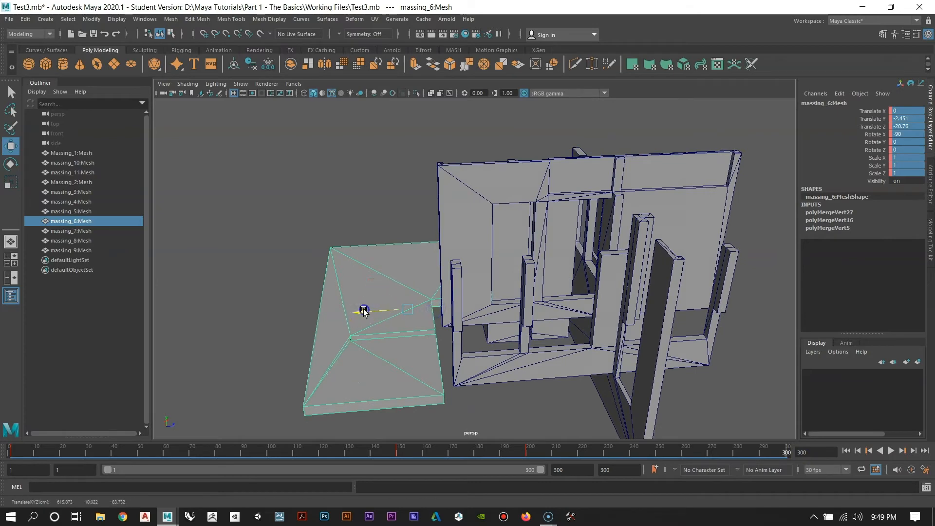
drag(363, 311, 461, 302)
alt+right_drag(461, 301, 703, 424)
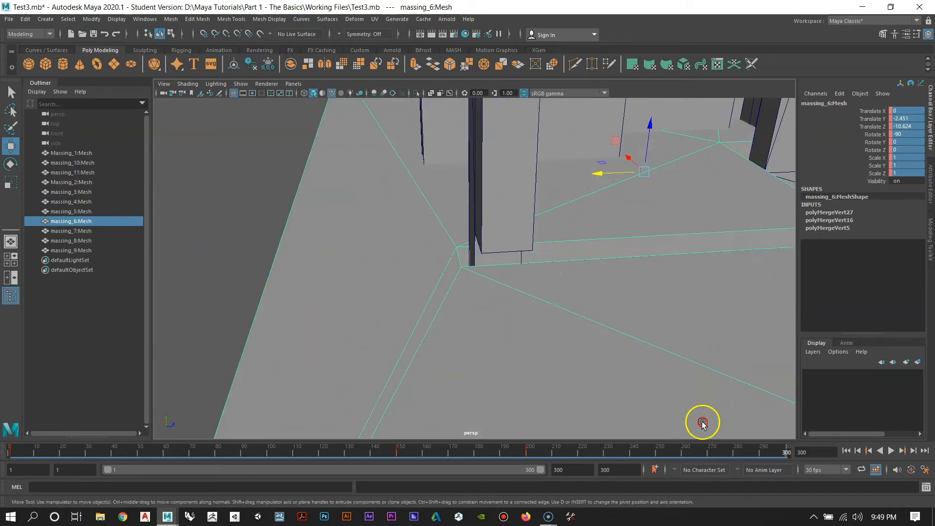
alt+drag(579, 302, 597, 329)
alt+right_drag(597, 329, 502, 308)
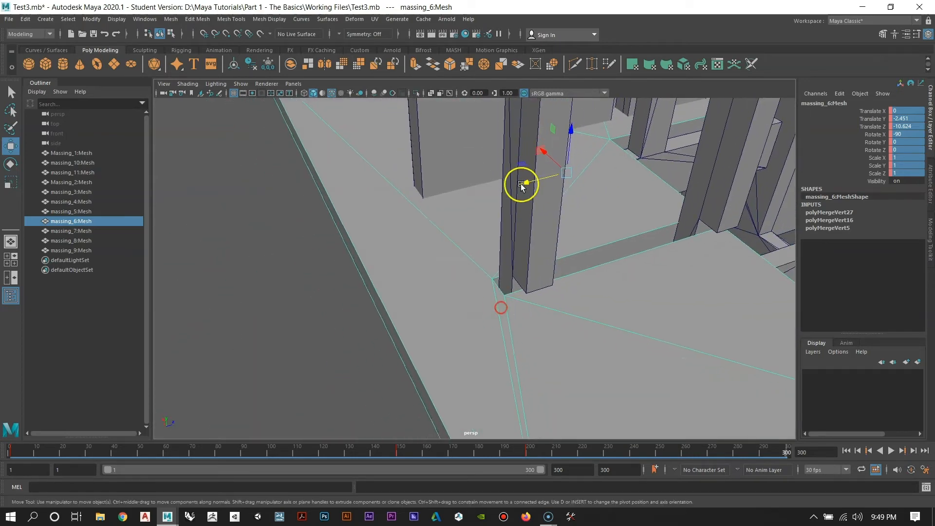
drag(521, 185, 530, 184)
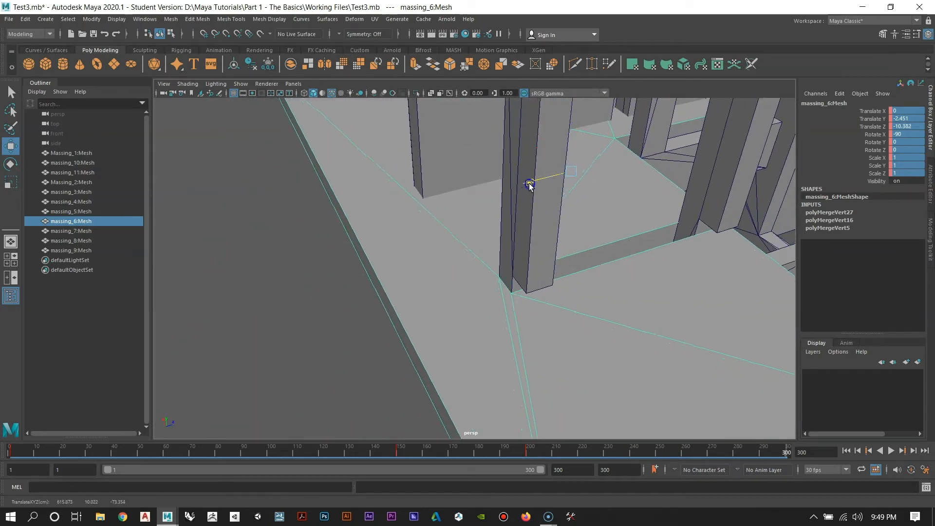
alt+right_drag(483, 276, 498, 283)
mouse_move(499, 285)
alt+mouse_down()
mouse_move(462, 270)
mouse_move(498, 277)
alt+mouse_up()
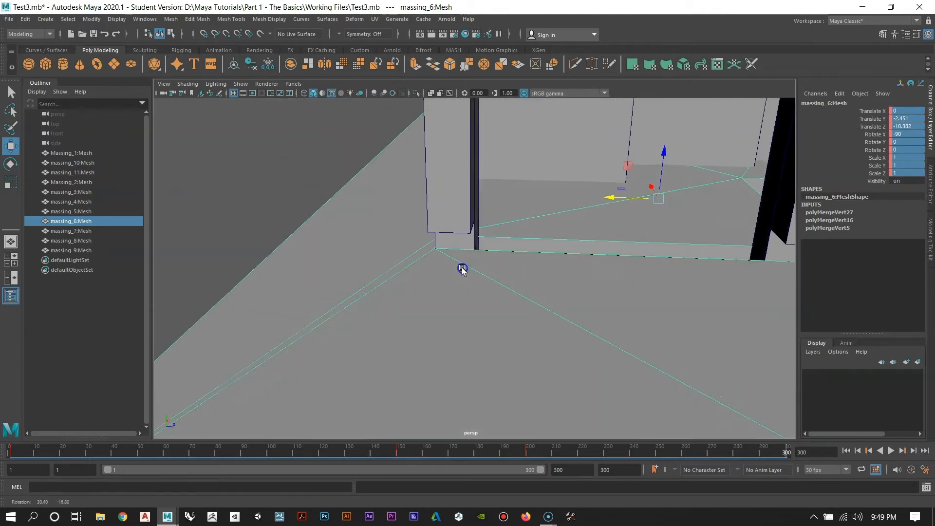
Step: Key all Translate, Rotate and Scale channels of massing_6 at frame 300
alt+right_drag(497, 277, 425, 244)
alt+drag(425, 244, 435, 296)
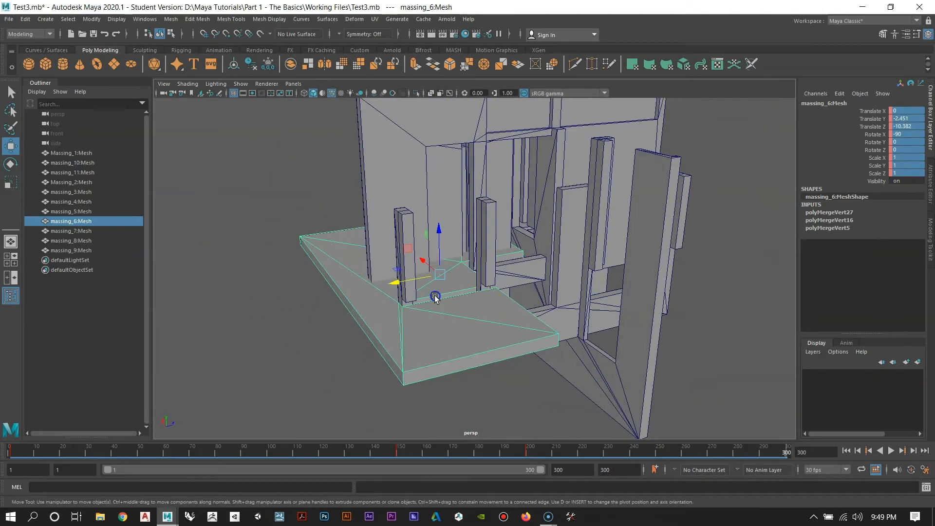
right_click(900, 108)
click(871, 130)
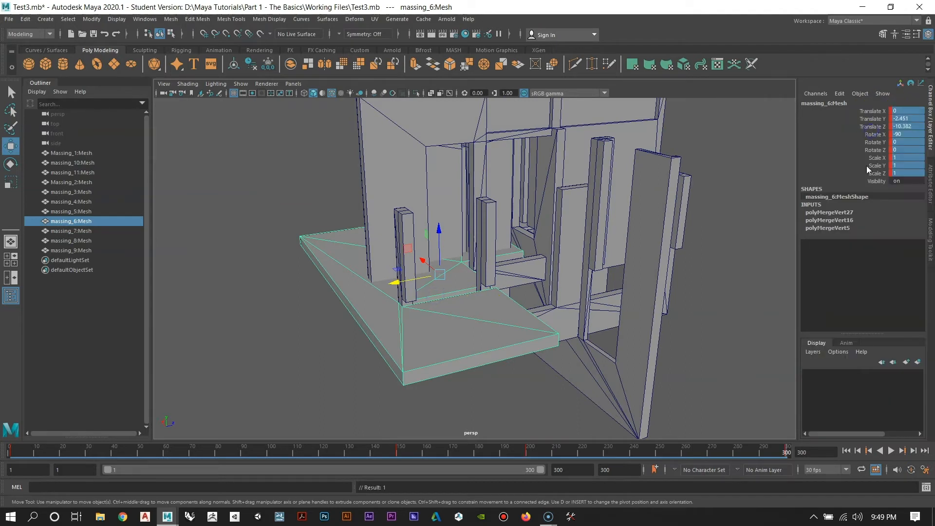
Step: Scrub back to frame 1, play the animation to review massing_6's full movement, and return to frame 1
drag(785, 457, 11, 461)
alt+right_drag(555, 375, 535, 365)
alt+drag(535, 366, 478, 330)
click(881, 451)
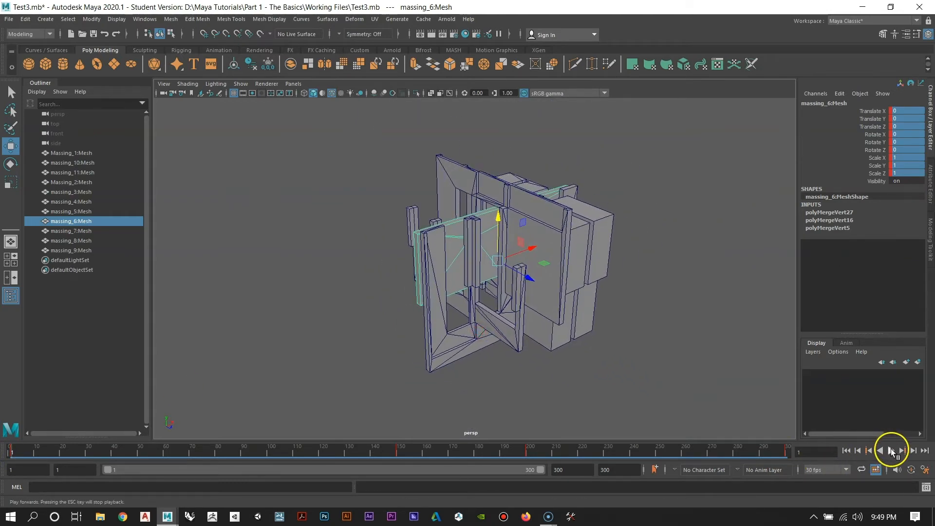
click(891, 448)
alt+drag(560, 370, 536, 359)
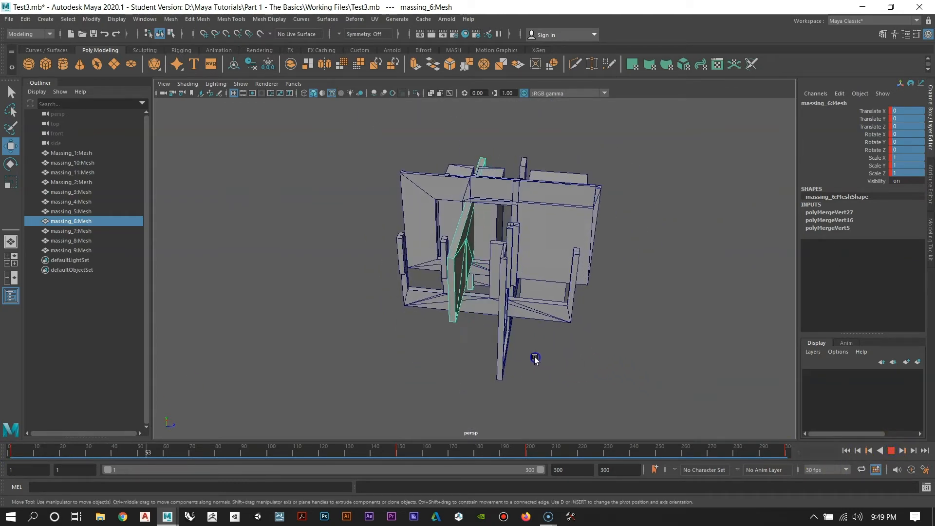
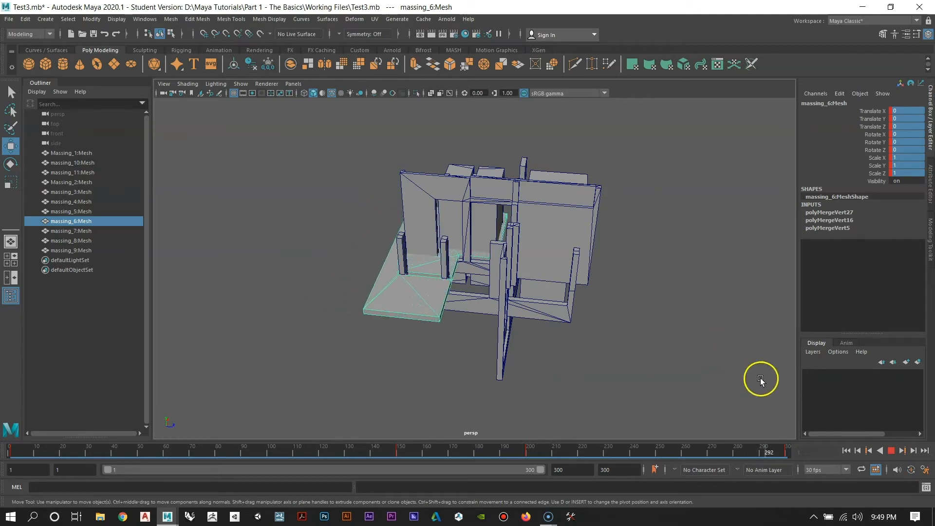
click(891, 451)
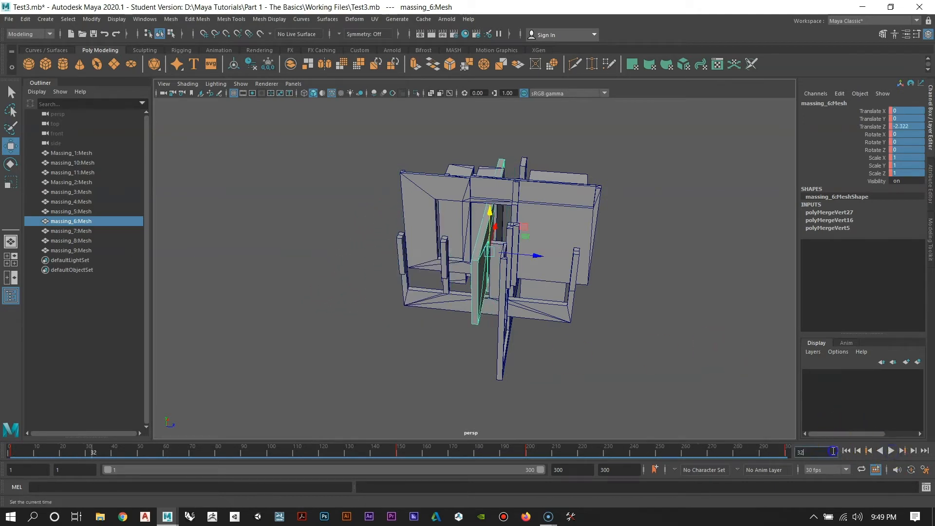
key(Return)
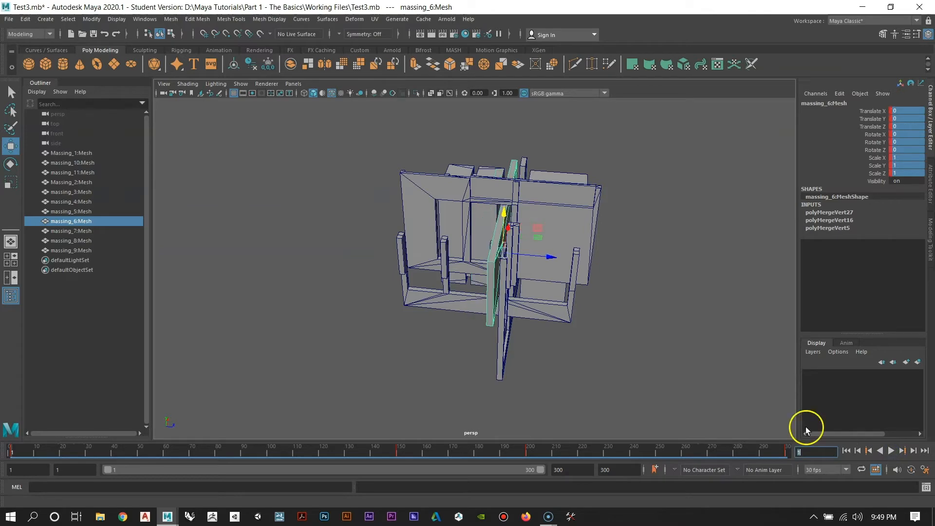
Step: Try scaling the Massing_1 and Massing_2 blocks together along Z, and undo the scaling
alt+drag(578, 305, 634, 274)
alt+drag(611, 241, 393, 239)
click(393, 240)
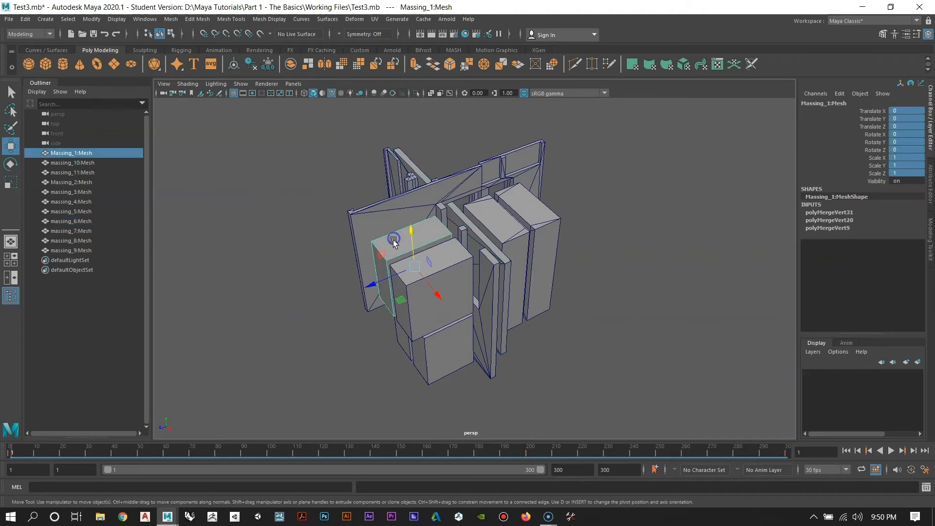
alt+middle_drag(393, 239, 476, 251)
alt+right_drag(480, 253, 536, 259)
shift+click(537, 263)
mouse_move(548, 322)
alt+mouse_down()
mouse_move(484, 319)
mouse_move(438, 273)
mouse_move(564, 313)
alt+mouse_up()
alt+right_drag(564, 313, 513, 303)
key(r)
alt+drag(512, 303, 489, 289)
mouse_move(403, 276)
mouse_down()
mouse_move(322, 276)
mouse_move(417, 277)
mouse_move(322, 278)
mouse_move(411, 278)
mouse_up()
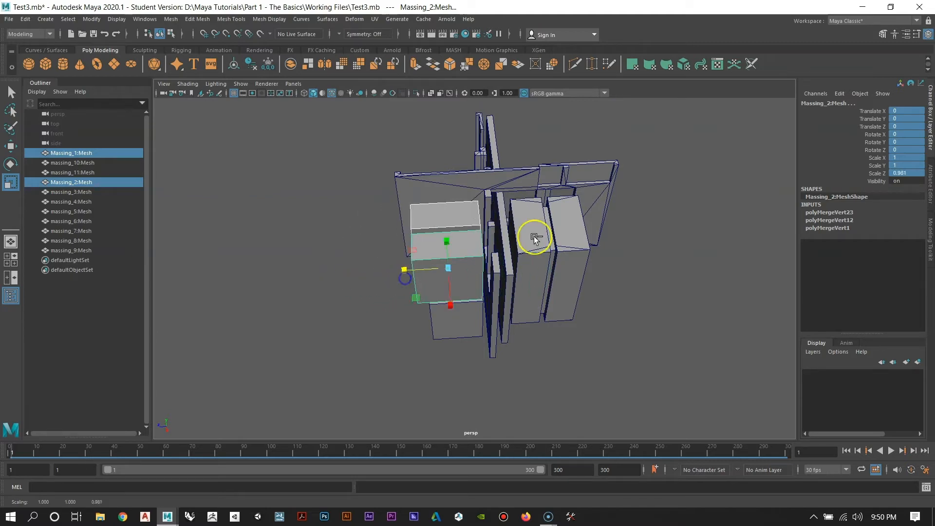
key(ctrl+z)
Step: Select Massing_2 and Massing_1 together and key all their Translate, Rotate and Scale channels at frame 1
alt+drag(439, 208, 510, 247)
click(415, 225)
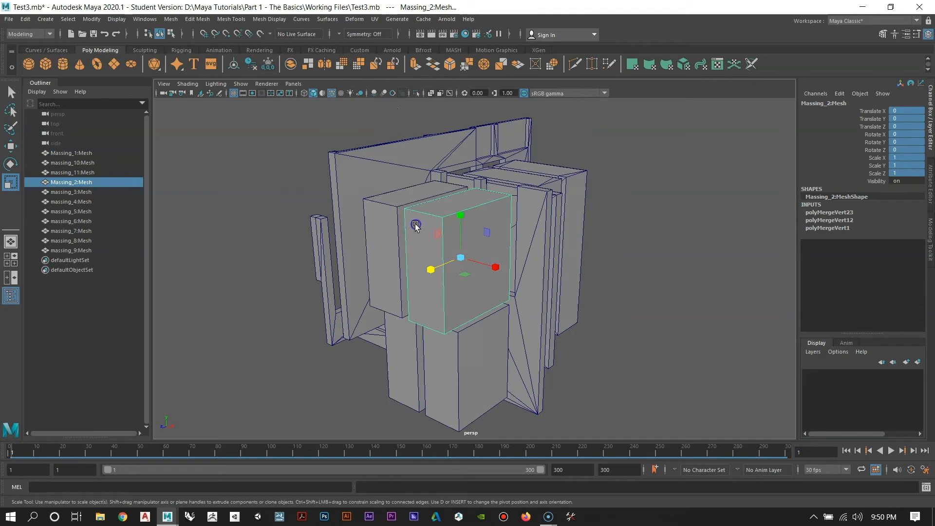
shift+click(363, 272)
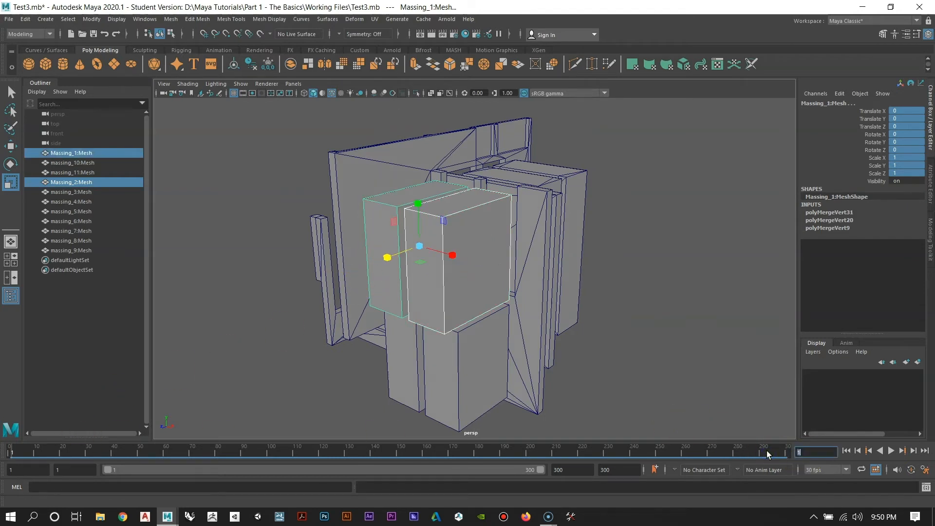
alt+drag(547, 273, 482, 274)
alt+drag(442, 242, 481, 284)
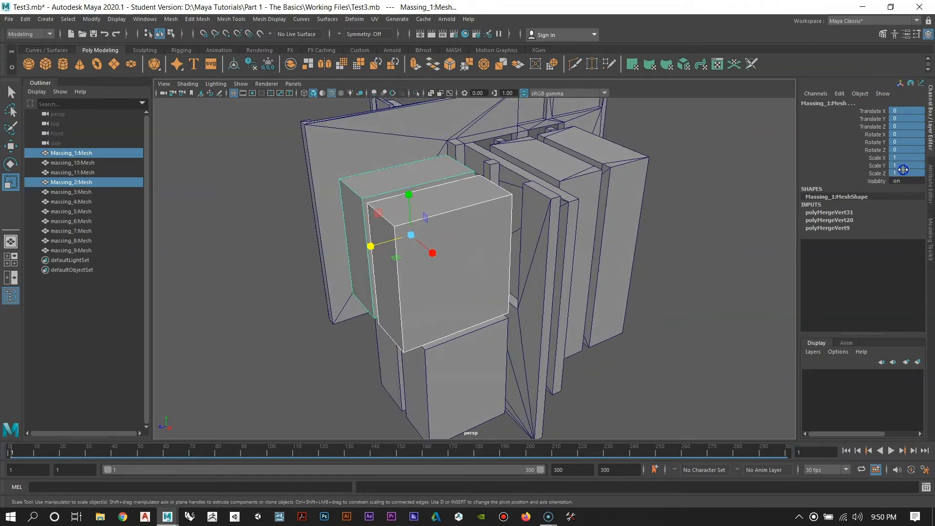
right_click(908, 129)
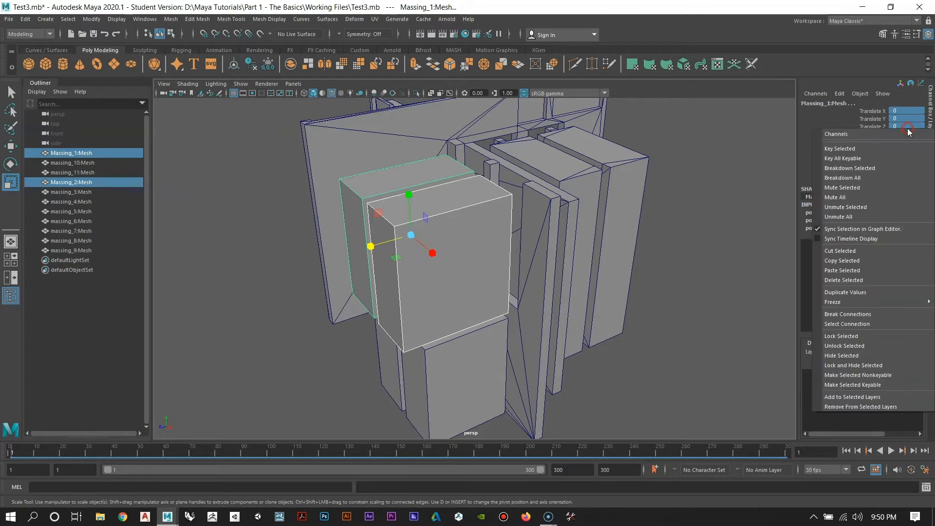
click(849, 148)
Step: At frame 100, stretch Massing_1 and Massing_2 to a Scale Z of about 3.179 and key their Translate, Rotate and Scale channels
alt+drag(579, 268, 533, 331)
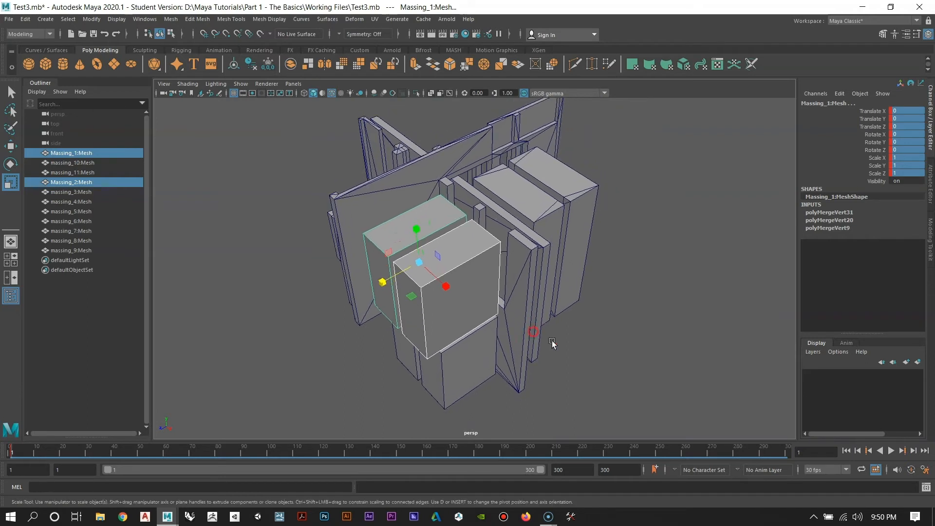
click(810, 449)
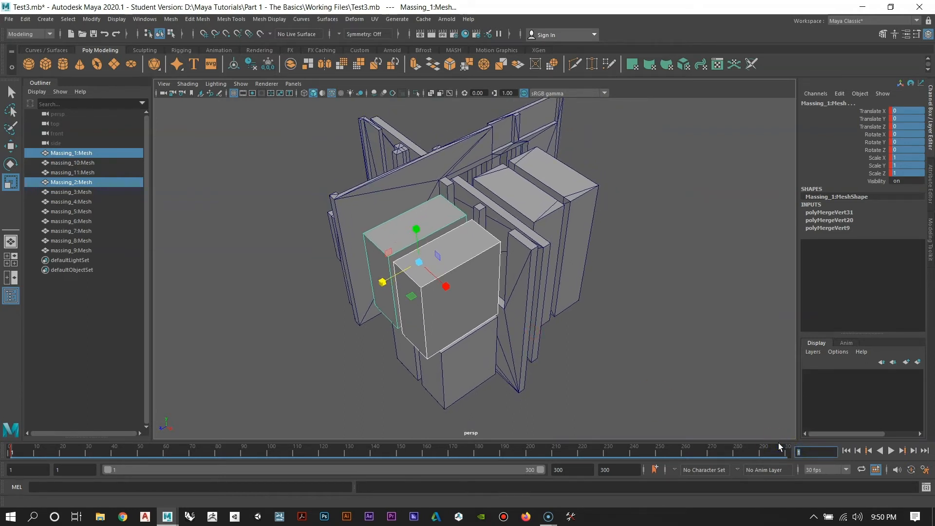
text(100)
key(Return)
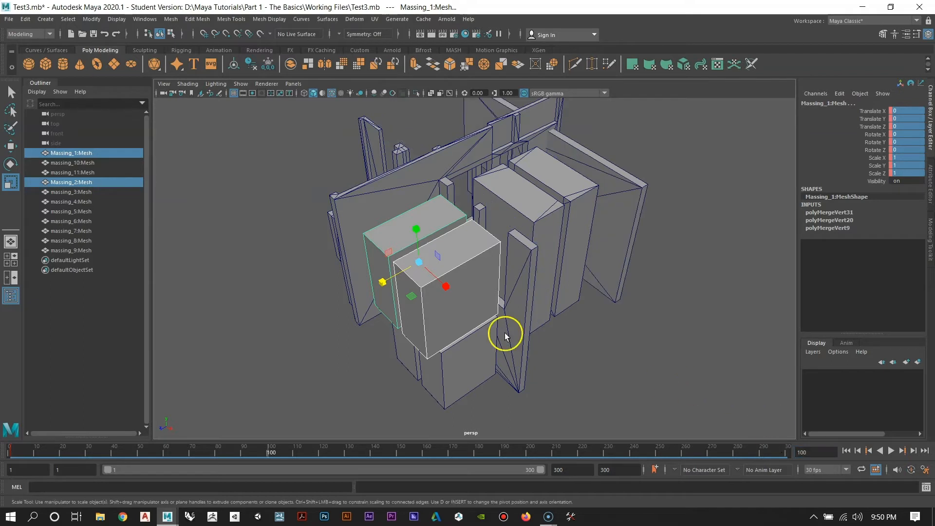
drag(384, 288, 295, 333)
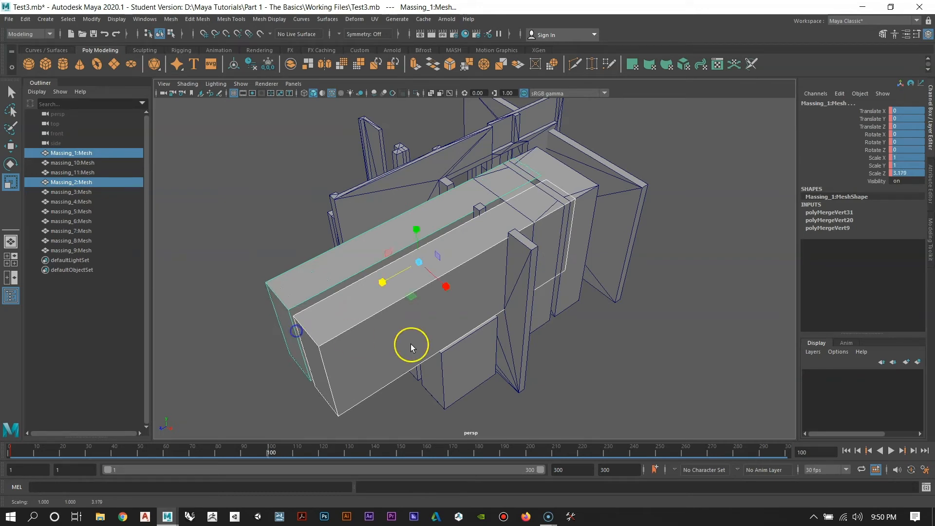
alt+drag(411, 344, 462, 332)
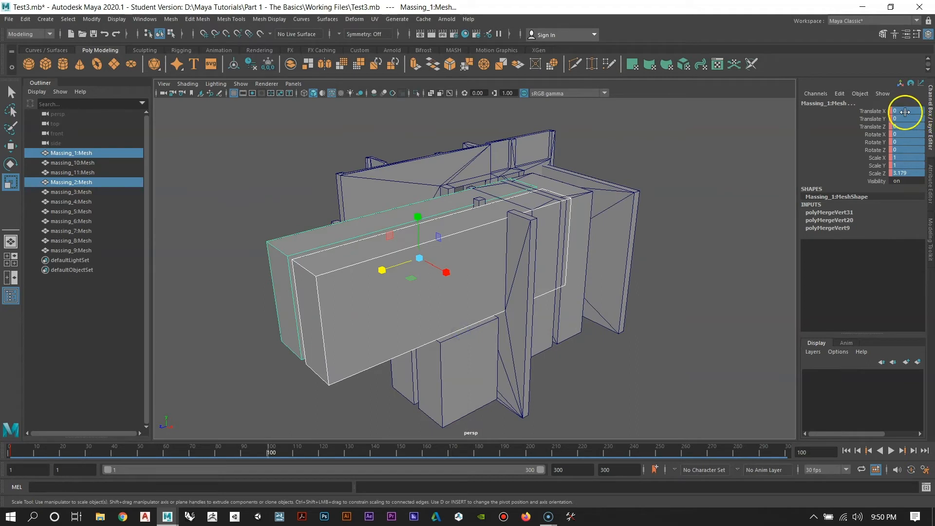
right_click(906, 112)
click(857, 133)
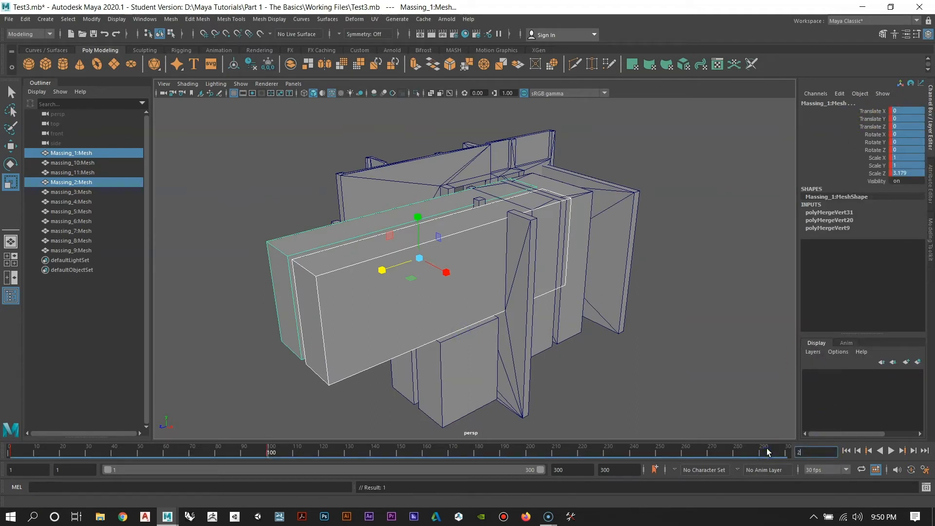
Step: At frame 200, shrink Massing_1 and Massing_2 to a Scale Z of about 0.541 and key their Translate, Rotate and Scale channels
key(Return)
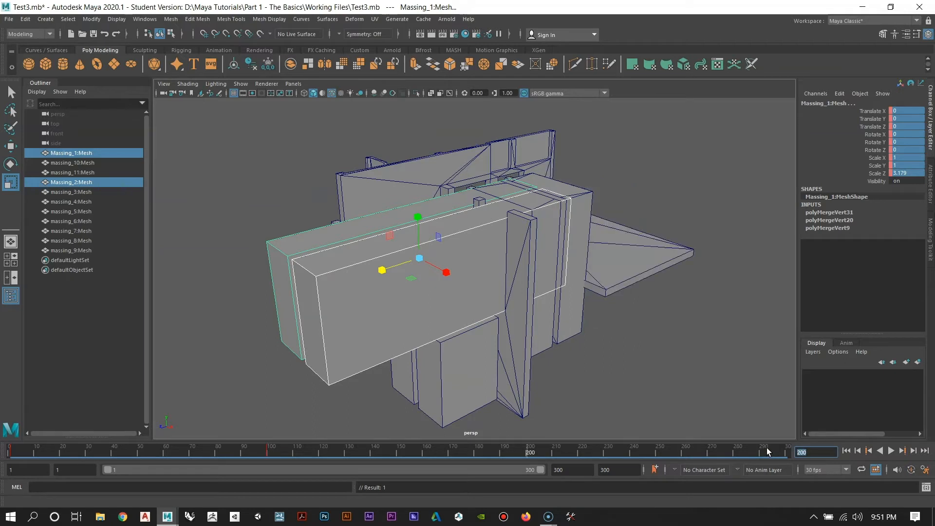
drag(377, 271, 423, 264)
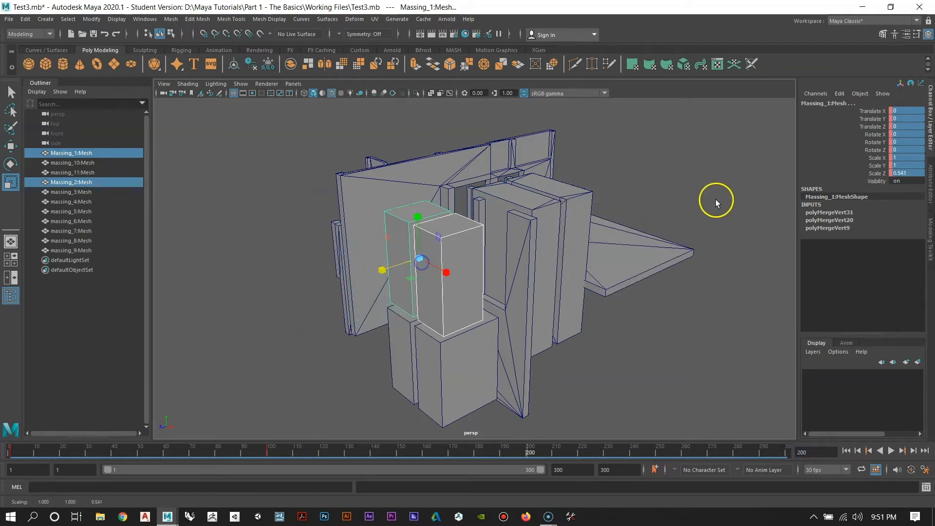
right_click(907, 129)
click(870, 148)
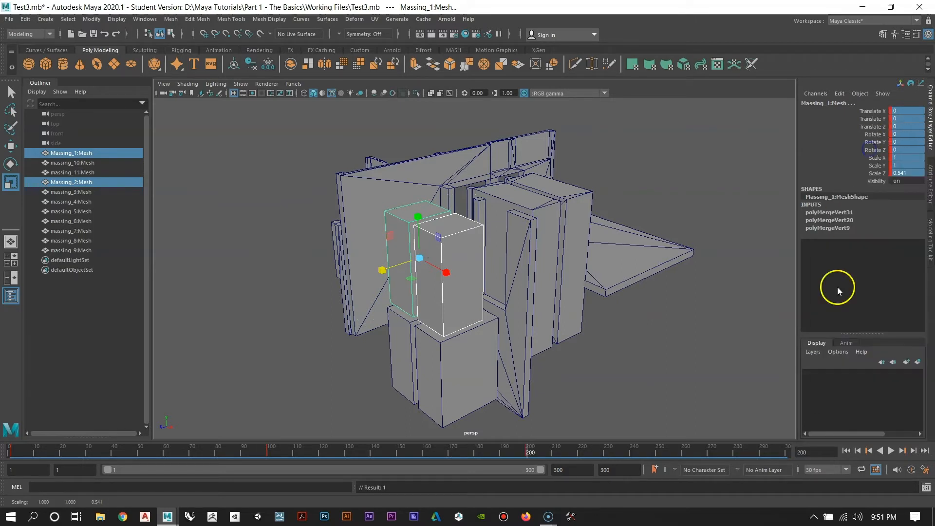
Step: At frame 300, stretch Massing_1 and Massing_2 to a Scale Z of about 2.603 and key their Translate, Rotate and Scale channels
text(300)
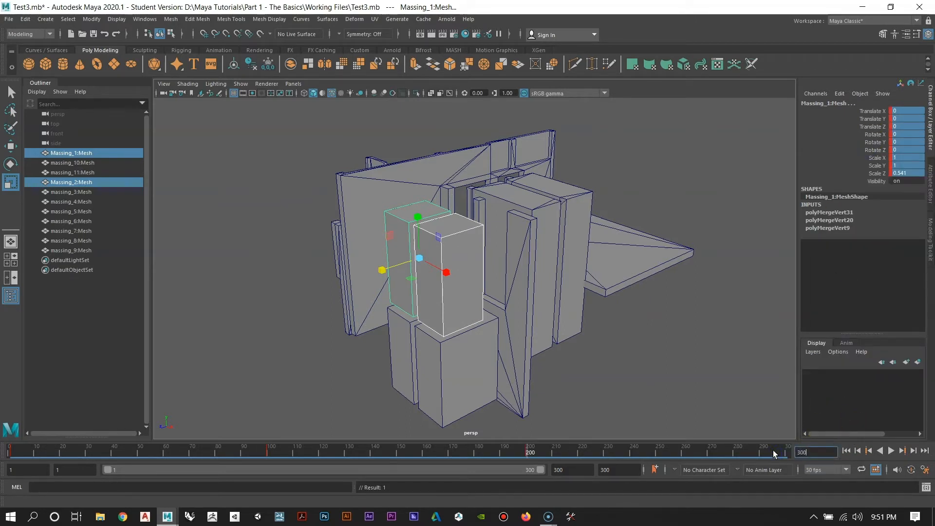
key(Return)
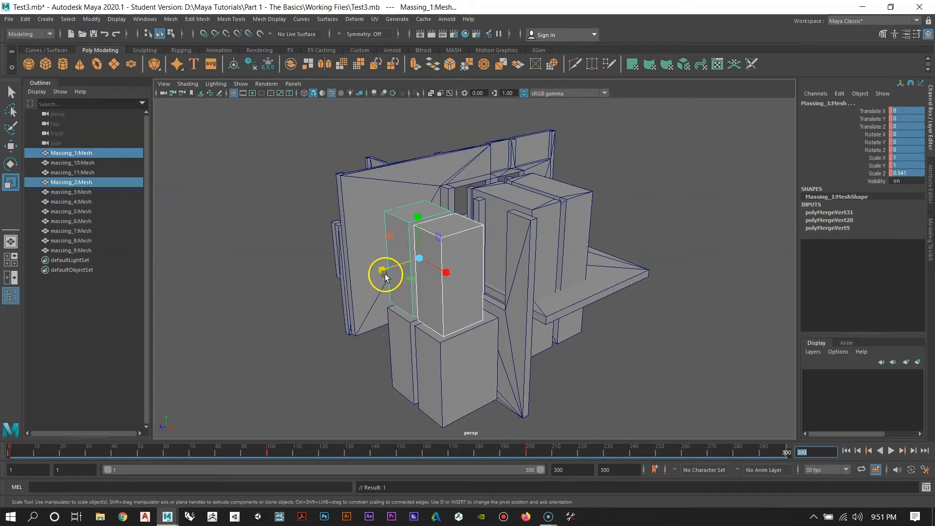
drag(385, 276, 221, 341)
right_click(895, 135)
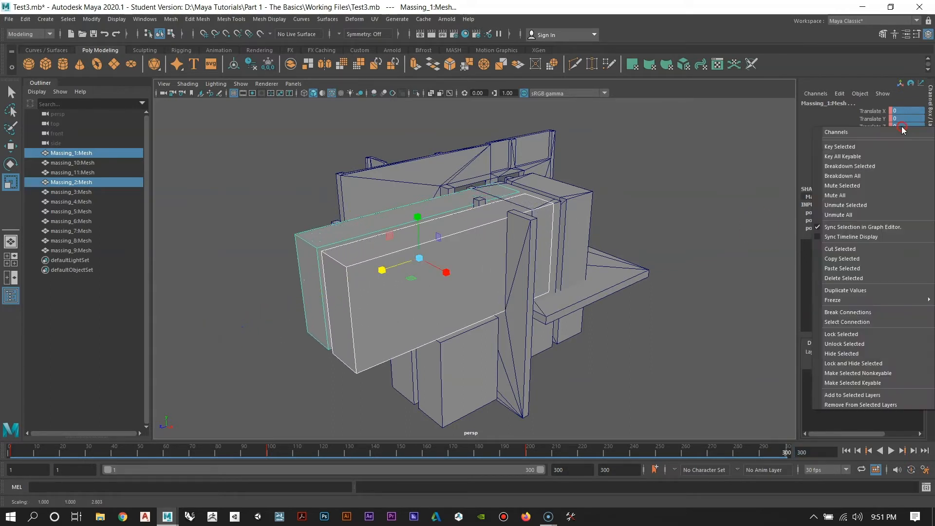
click(850, 158)
Step: Play the animation from frame 1 to review Massing_1 and Massing_2 stretching and shrinking, and return to frame 1
alt+drag(573, 281, 593, 296)
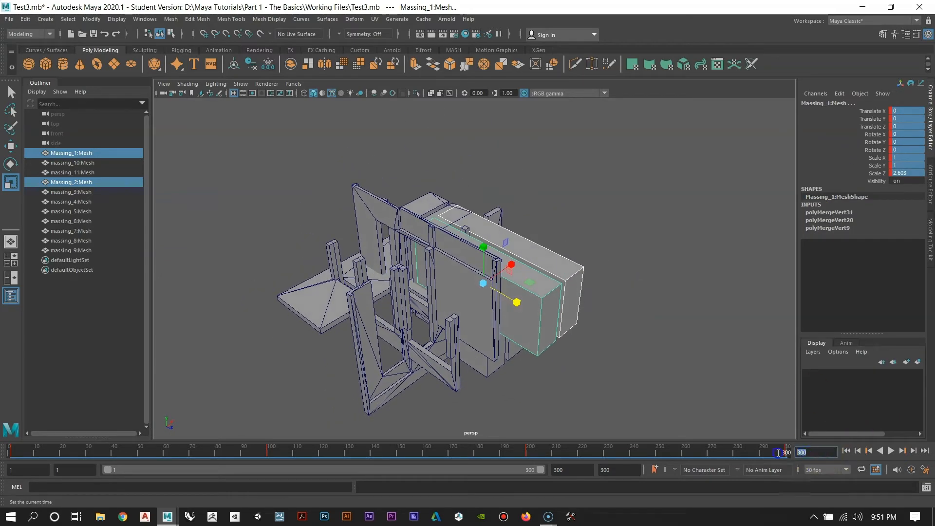
key(Return)
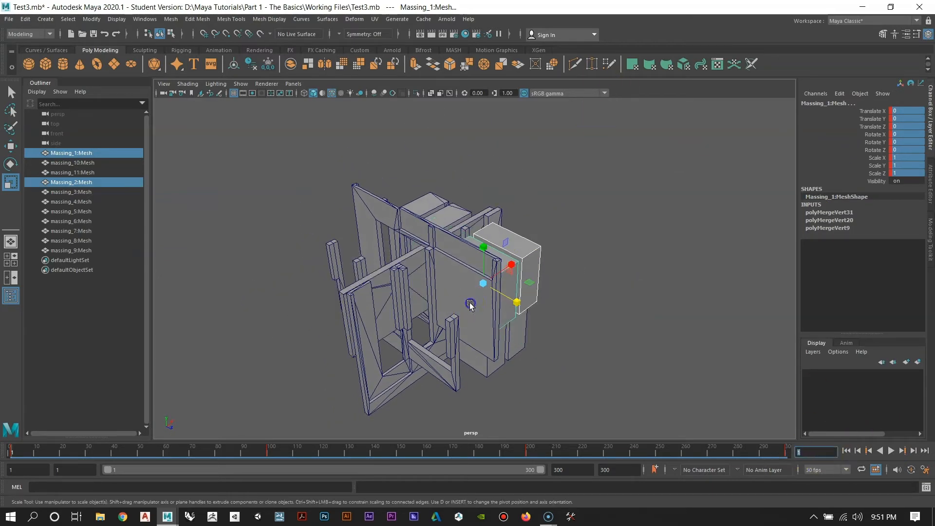
alt+drag(471, 305, 475, 293)
click(892, 451)
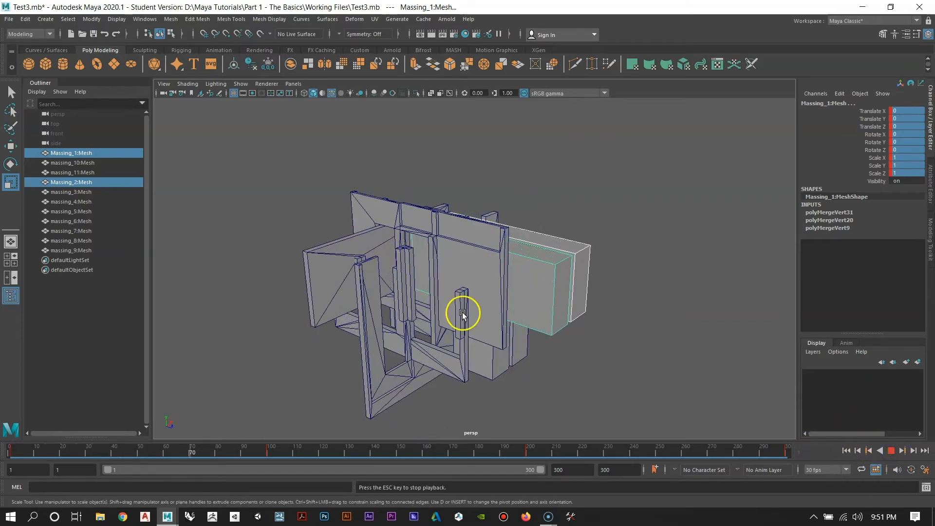
alt+drag(463, 313, 433, 330)
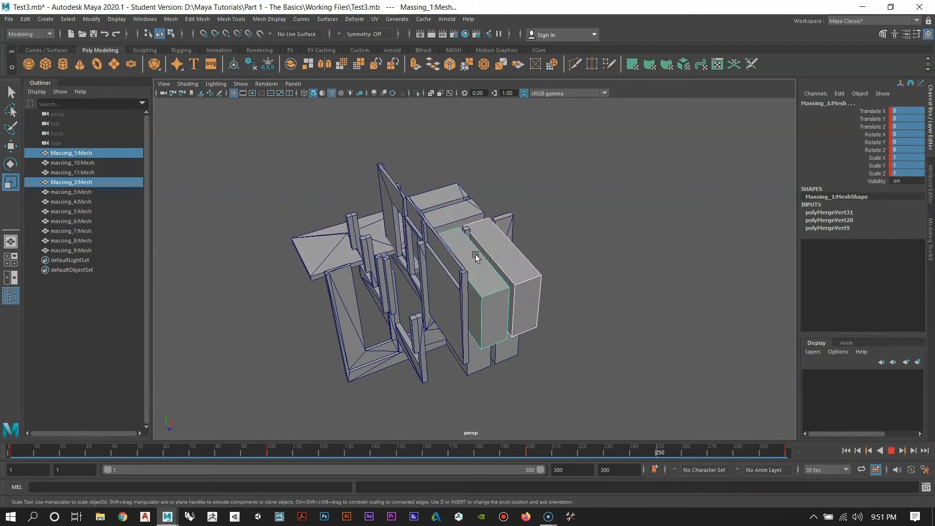
click(892, 450)
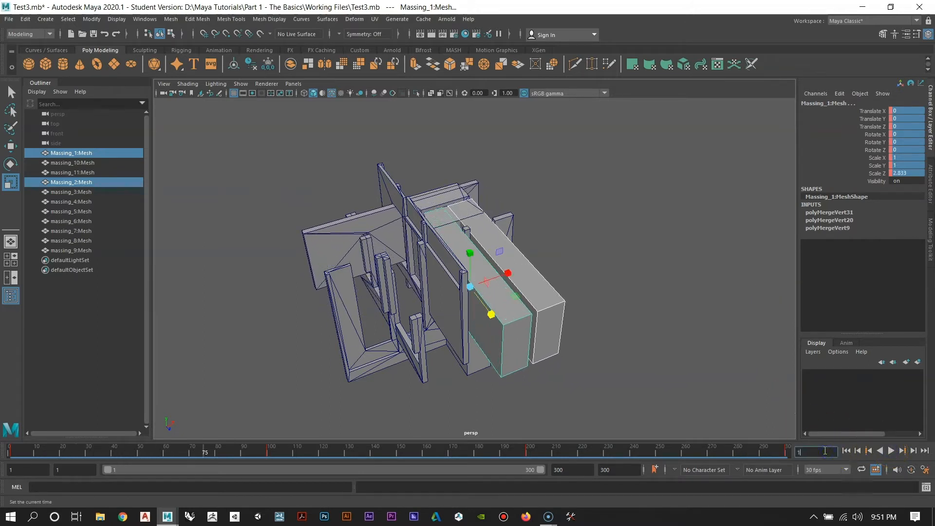
key(Return)
Step: Select the massing_7 blocks and key all their Translate, Rotate and Scale channels at frame 1
alt+drag(538, 358, 366, 345)
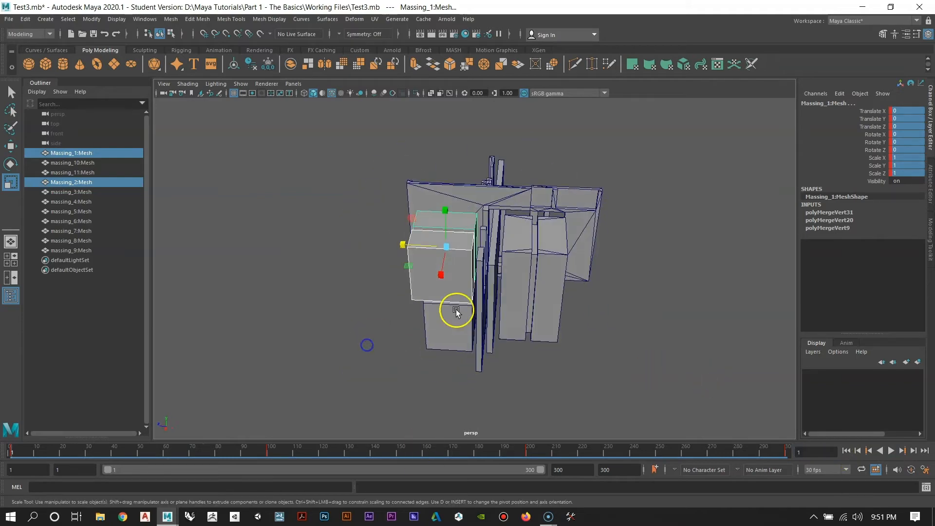
alt+drag(456, 308, 355, 306)
click(466, 269)
alt+drag(466, 269, 389, 236)
alt+drag(529, 270, 439, 237)
key(ctrl+z)
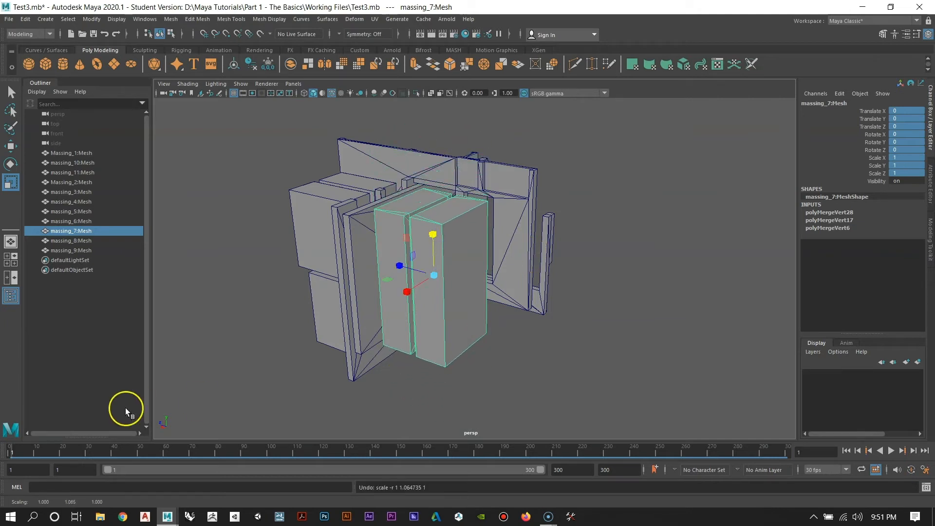
click(826, 450)
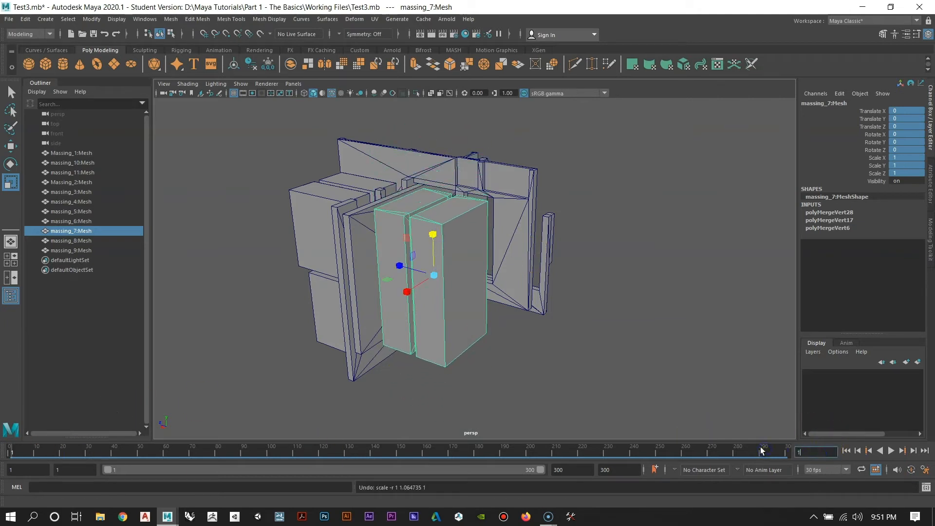
right_click(899, 117)
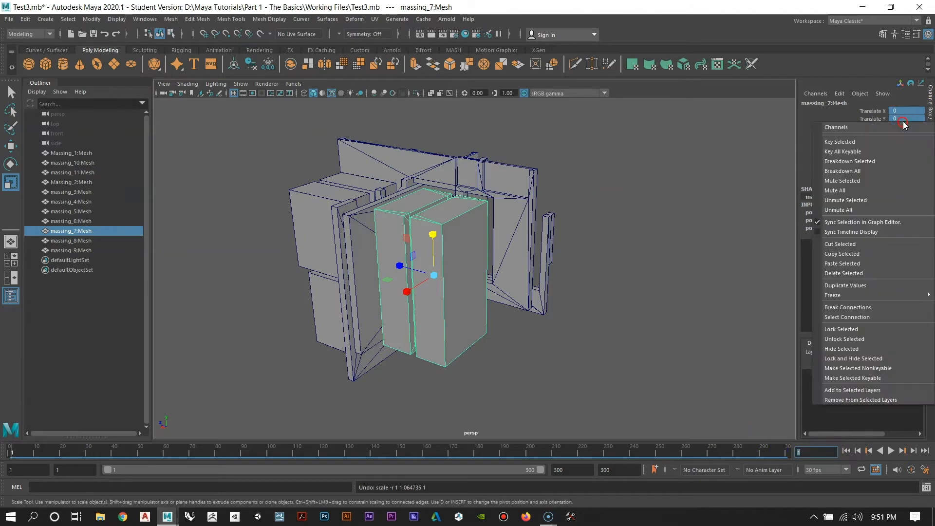
click(857, 143)
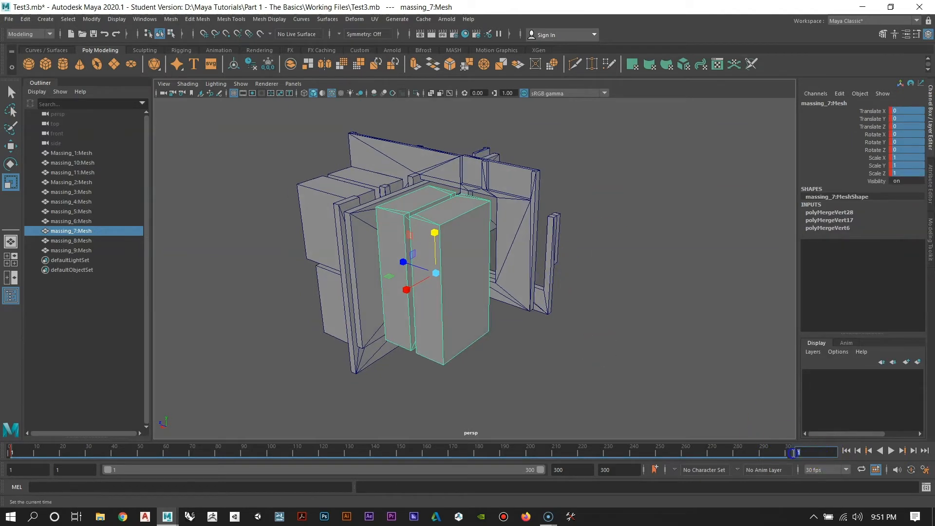
Step: Go to frame 100 and scale massing_7 along Y to about 1.56
text(100)
key(Return)
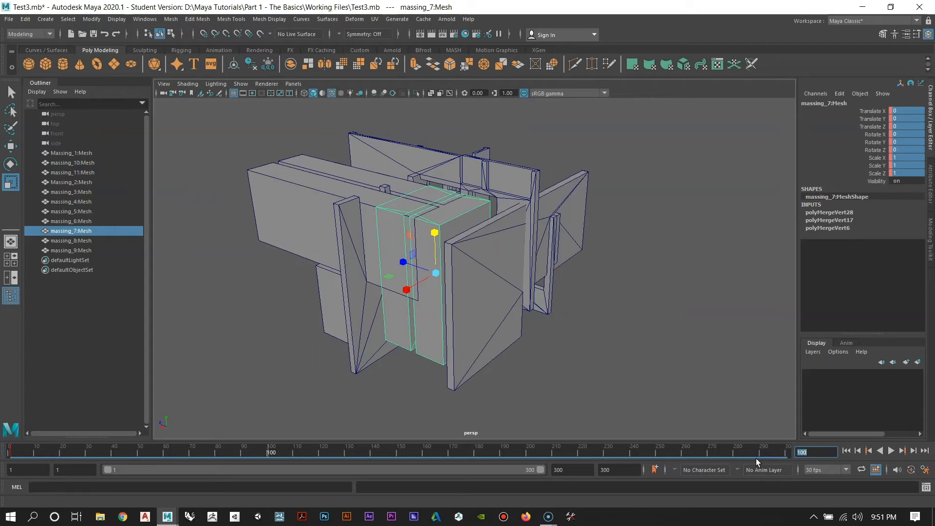
click(435, 233)
drag(435, 233, 481, 274)
key(ctrl+z)
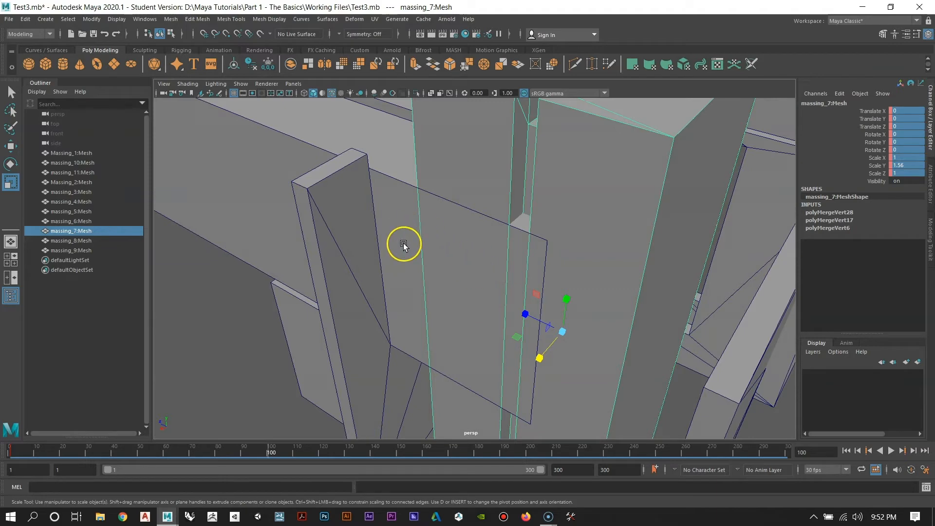
Step: Try widening massing_7 along X to a Scale X of about 1.265 at frame 100
mouse_move(415, 224)
alt+mouse_down()
mouse_move(431, 257)
mouse_move(406, 211)
alt+mouse_up()
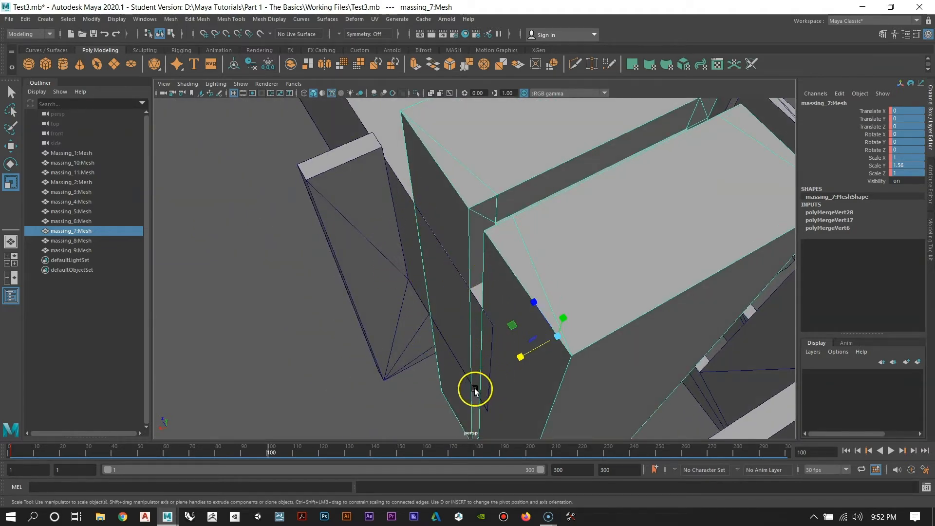
alt+drag(519, 344, 506, 358)
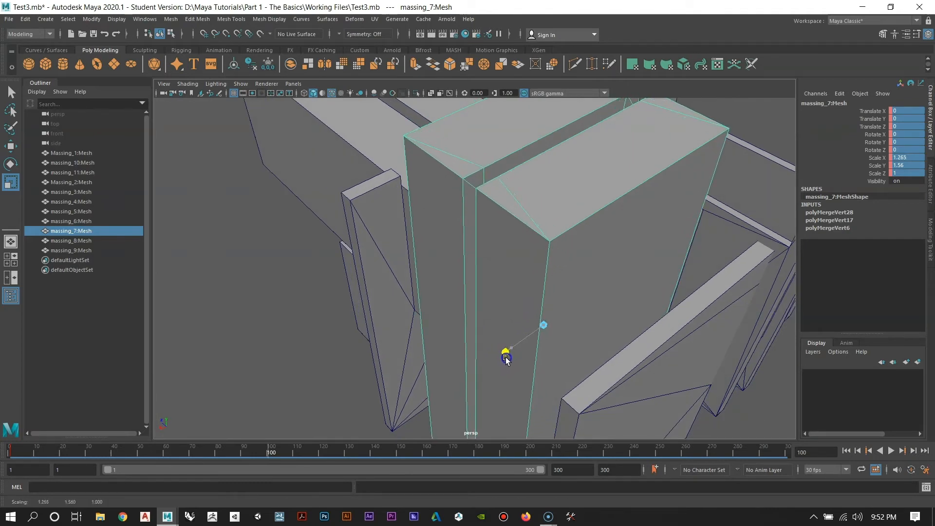
alt+right_drag(506, 359, 458, 307)
alt+drag(461, 280, 428, 302)
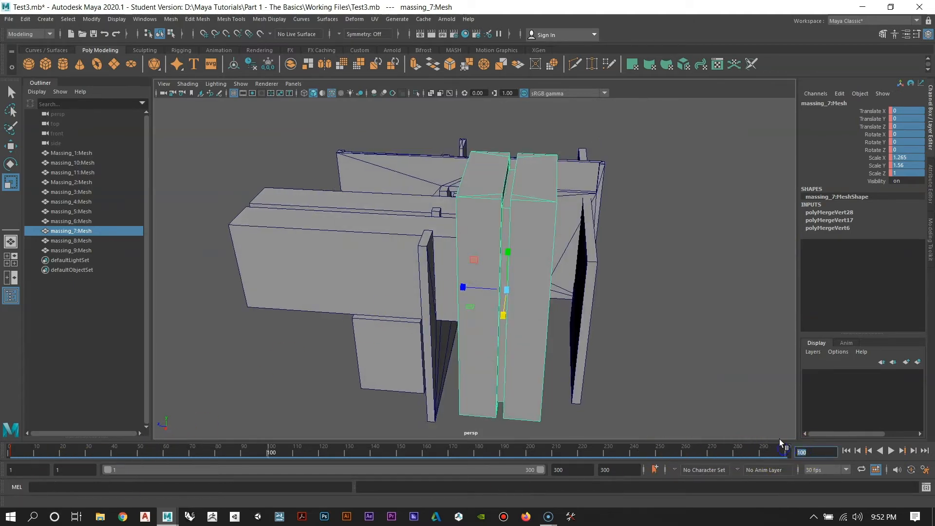
Step: Return to frame 1, widen massing_7 to a Scale X of about 1.145, and key its Translate, Rotate and Scale channels
key(Return)
alt+drag(563, 335, 485, 328)
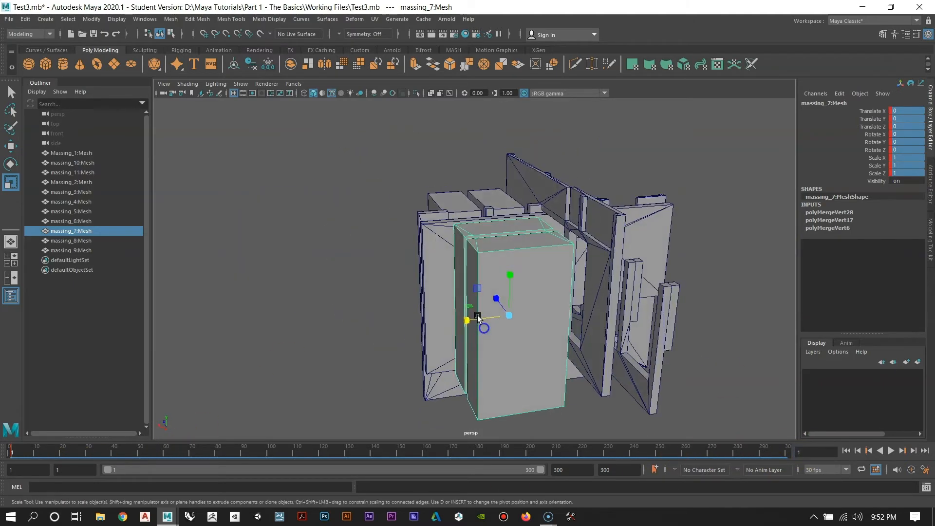
alt+right_drag(480, 322, 525, 367)
drag(477, 349, 472, 342)
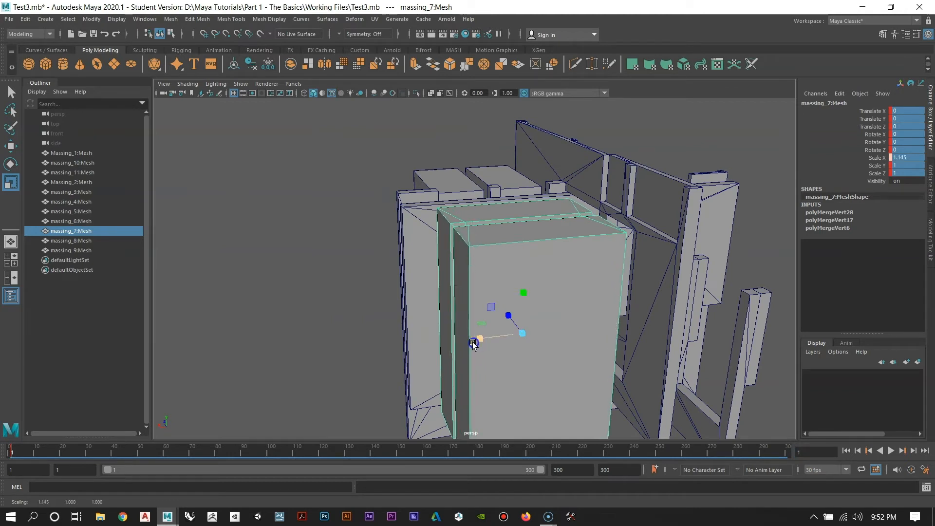
right_click(908, 136)
click(855, 155)
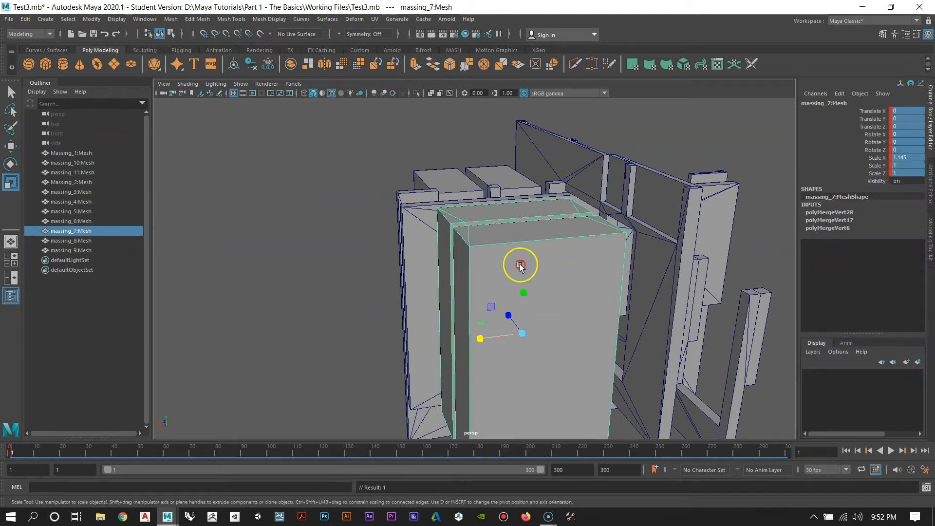
Step: At frame 100, stretch massing_7 to a Scale Y of about 1.772 and key its Translate, Rotate and Scale channels
alt+drag(519, 264, 531, 285)
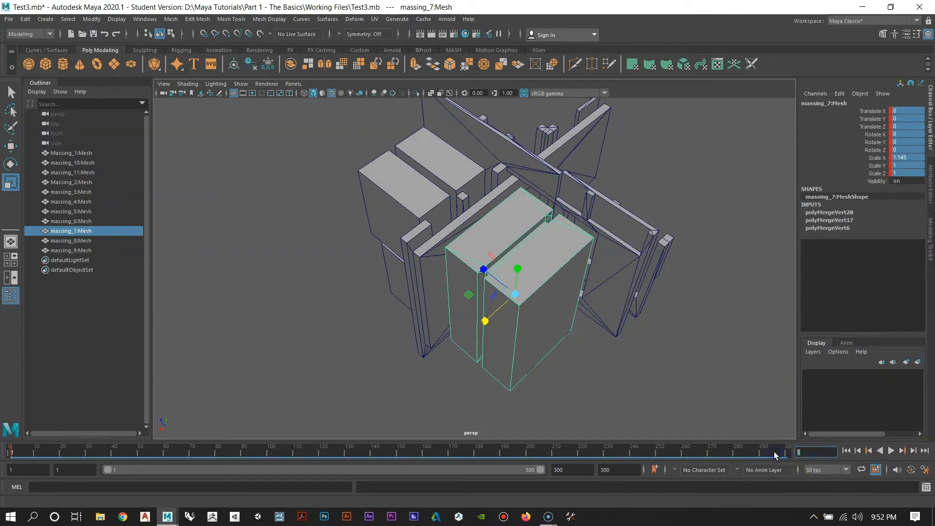
text(100)
key(Return)
alt+drag(514, 378, 525, 234)
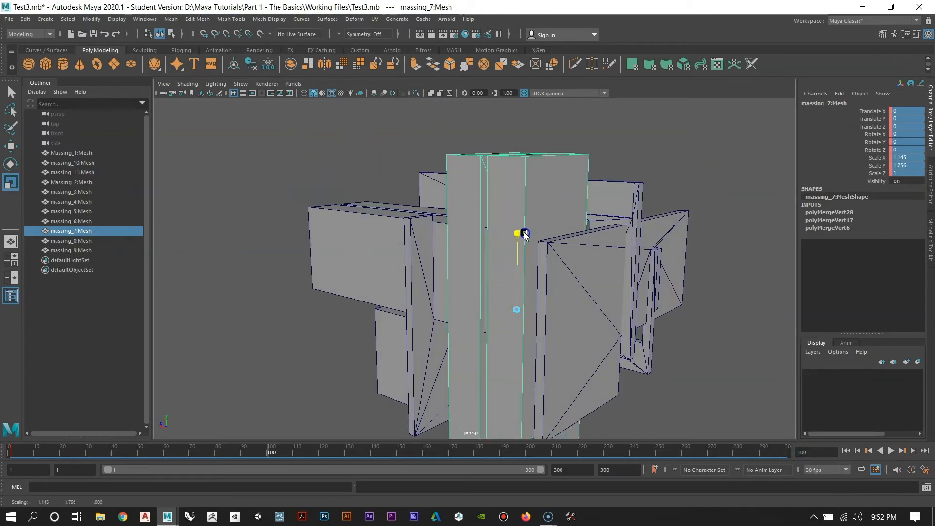
alt+right_drag(708, 242, 636, 215)
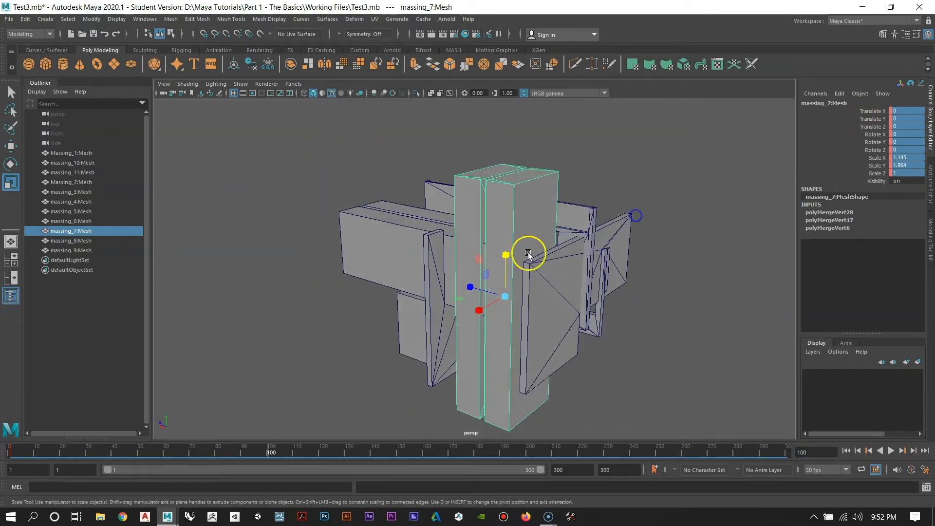
drag(504, 254, 505, 259)
right_click(892, 140)
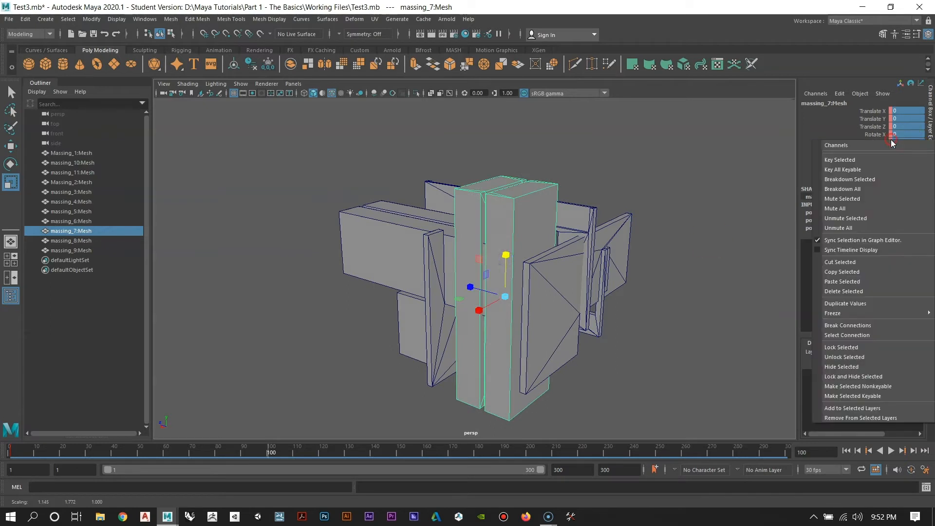
click(869, 159)
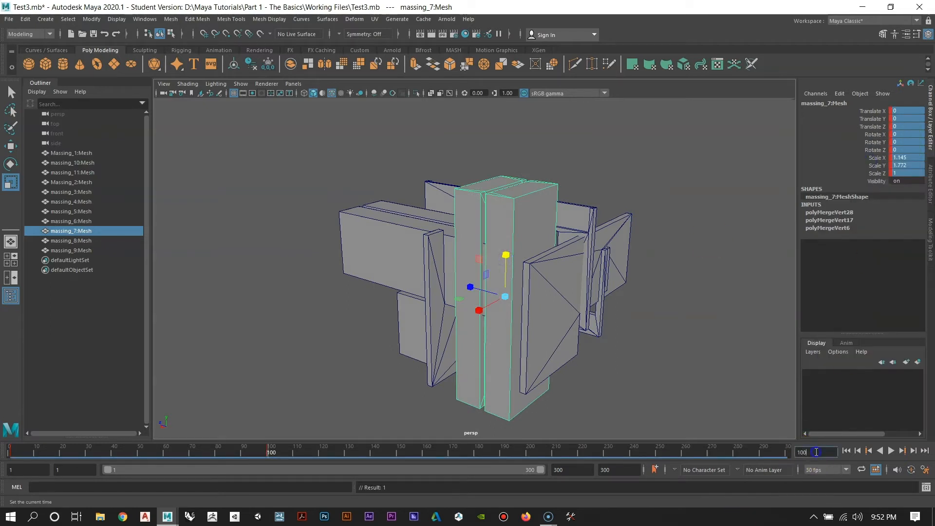
Step: At frame 200, shrink massing_7 to a Scale Y of about 0.445 and key its Translate, Rotate and Scale channels
text(200)
key(Return)
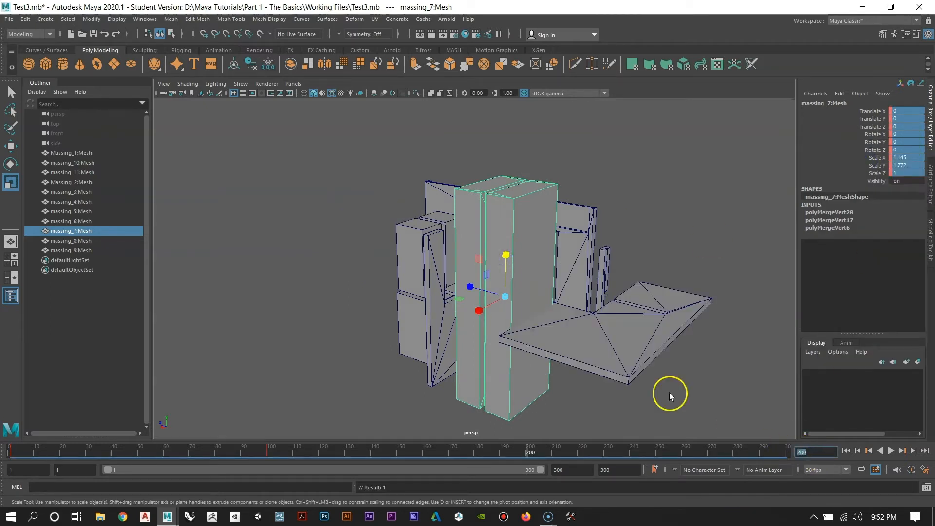
drag(504, 255, 508, 279)
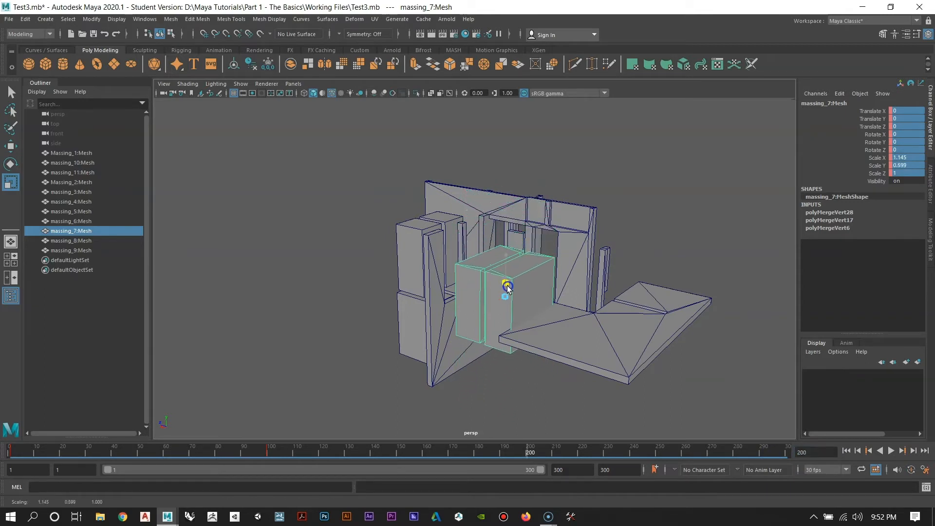
right_click(914, 134)
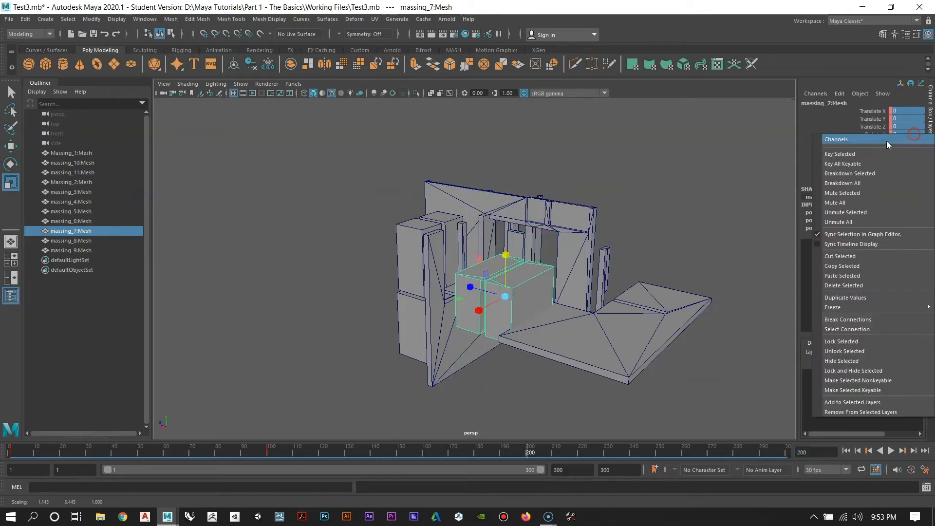
click(887, 142)
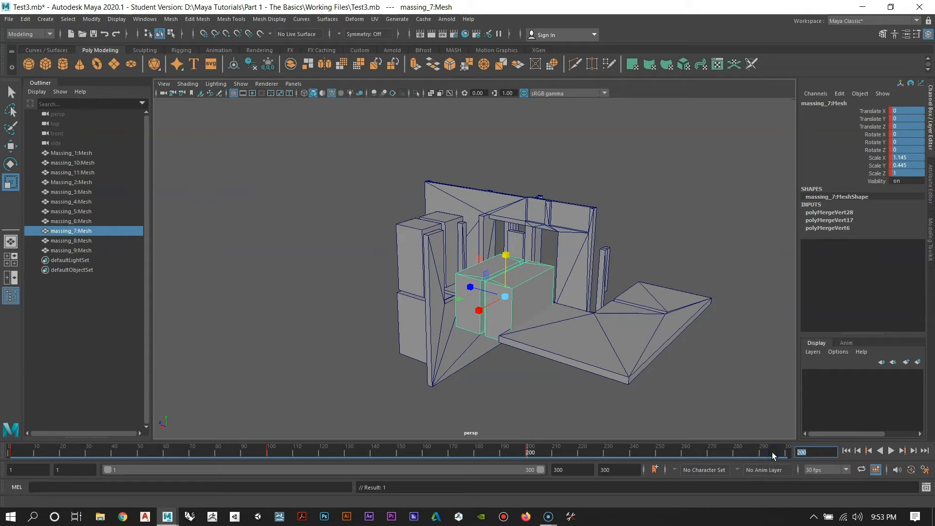
Step: At frame 300, scale massing_7 along Y to about 1.04 and key its Translate, Rotate and Scale channels
text(300)
key(Return)
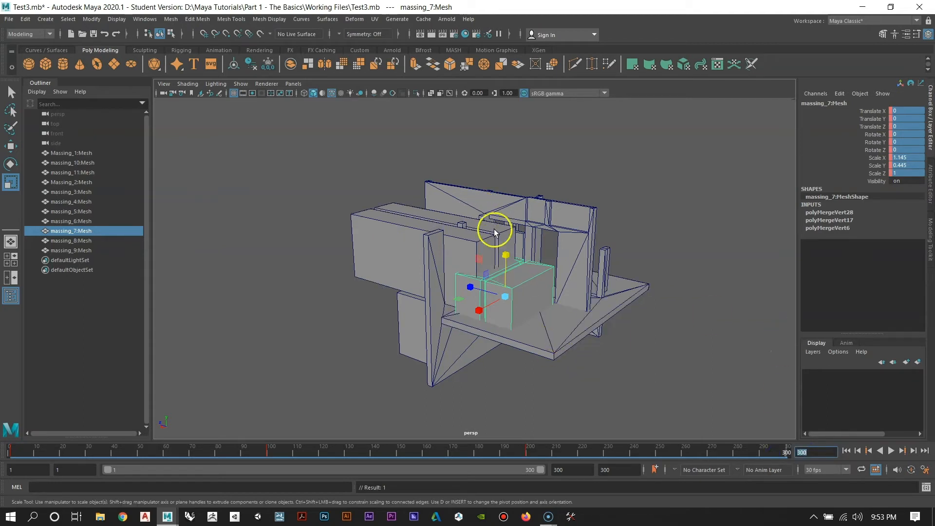
drag(506, 256, 508, 243)
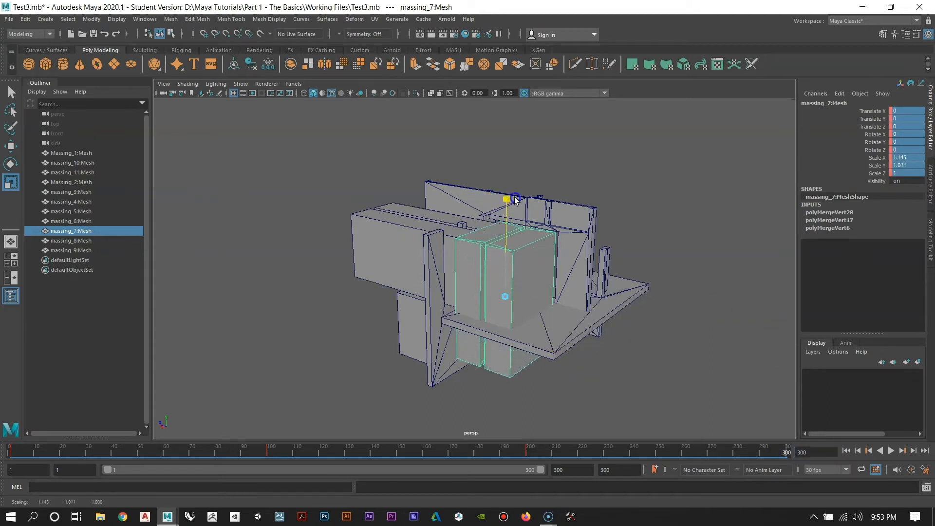
right_click(903, 142)
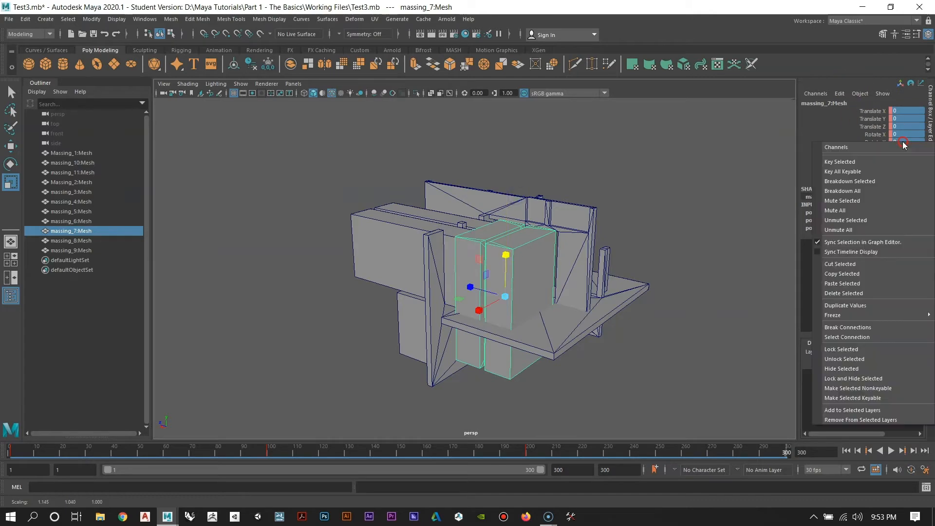
click(861, 166)
Step: Deselect everything, play the animation to review massing_7's scaling with the other pieces, and return to frame 1
alt+drag(507, 236, 729, 323)
click(730, 324)
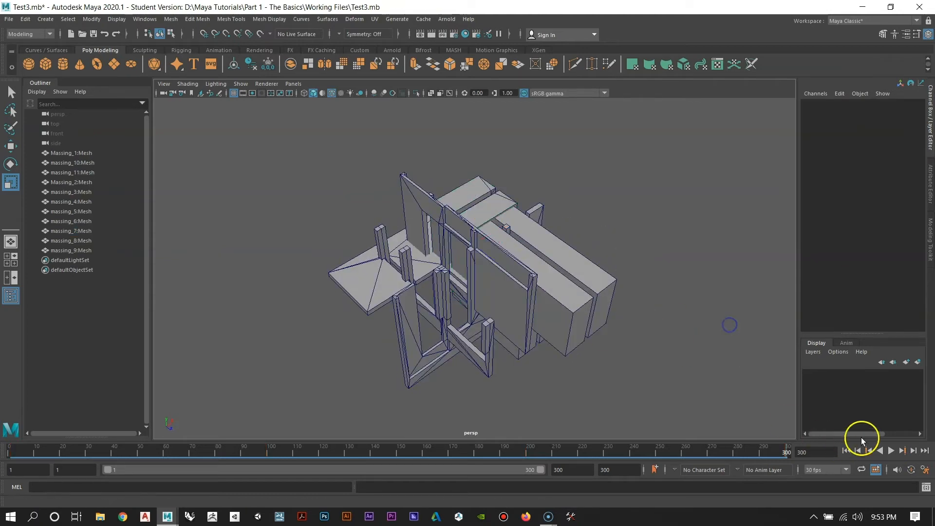
click(890, 451)
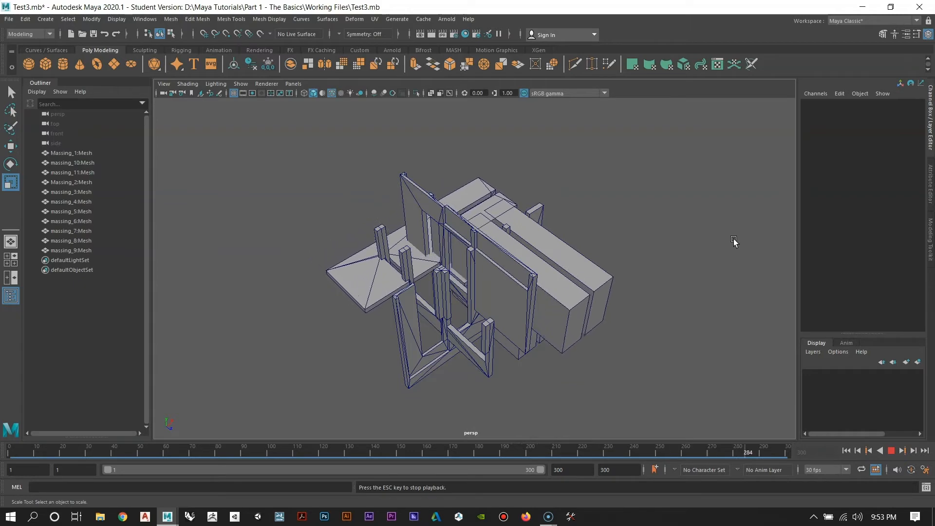
click(891, 451)
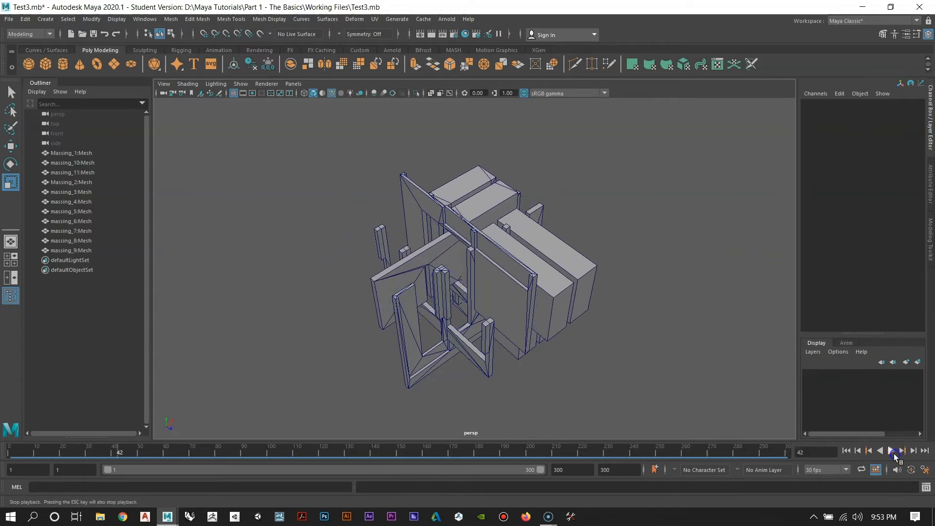
click(513, 289)
alt+drag(513, 289, 542, 293)
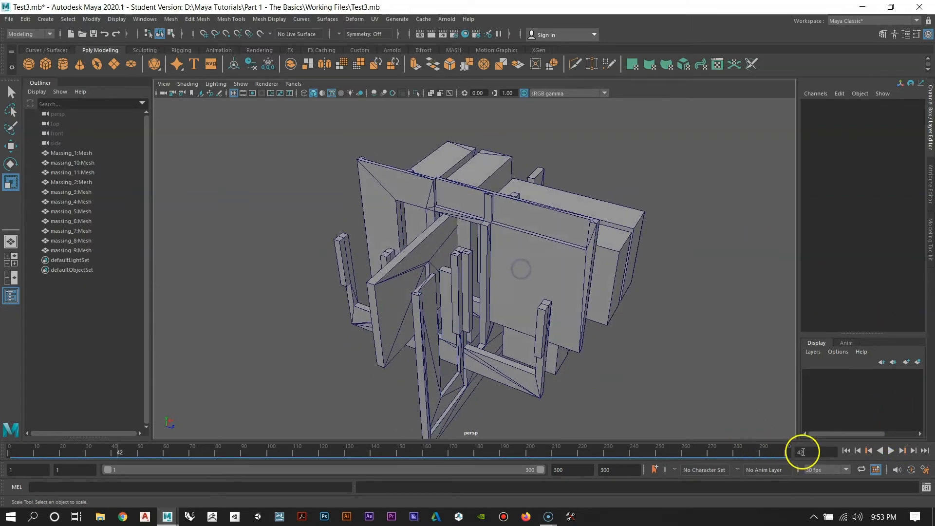
text(1)
key(Return)
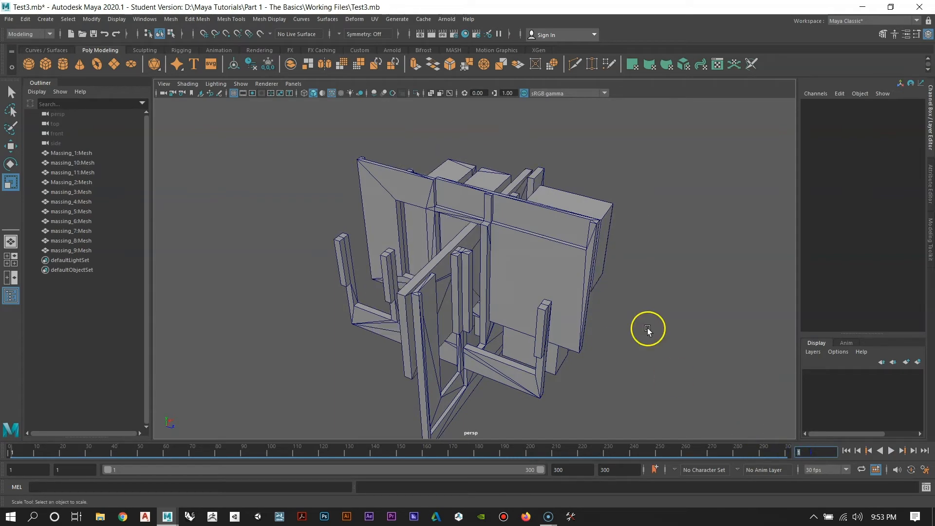
Step: Select the massing_9 piece and stretch it slightly along X at frame 1
alt+drag(648, 330, 540, 272)
click(403, 269)
alt+drag(405, 270, 448, 331)
alt+middle_drag(393, 331, 451, 285)
alt+right_drag(450, 292, 544, 425)
mouse_move(417, 224)
alt+mouse_down()
mouse_move(398, 245)
mouse_move(472, 257)
mouse_move(582, 215)
mouse_move(400, 228)
alt+mouse_up()
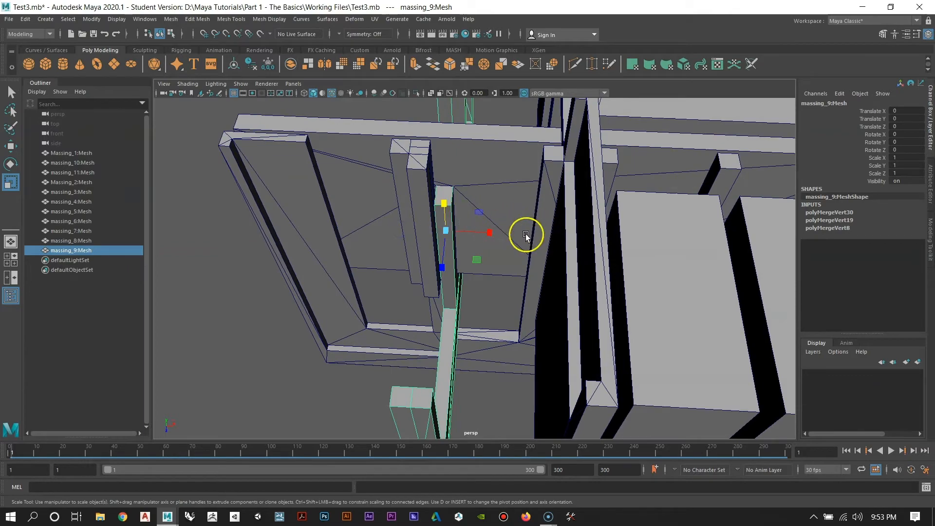
alt+drag(526, 234, 513, 249)
drag(568, 233, 602, 234)
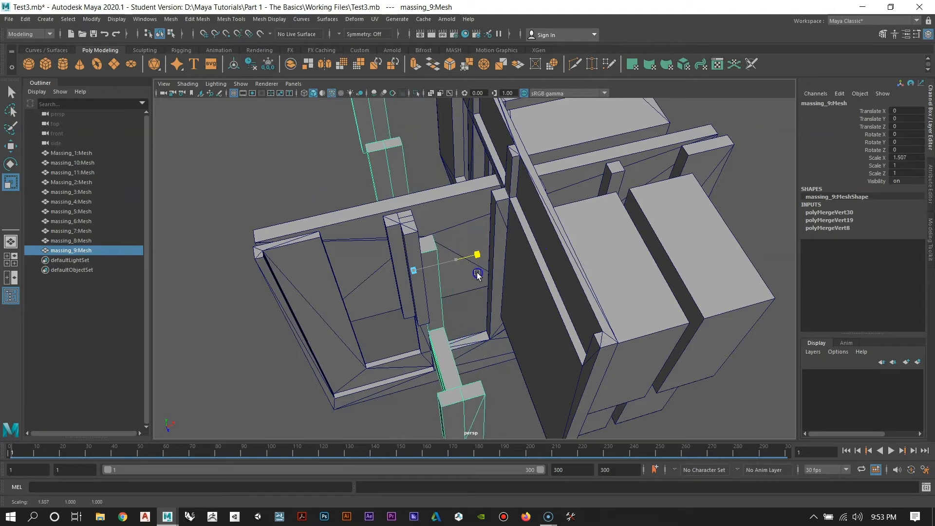
Step: Try stretching massing_9 along X to a Scale X of about 19.974, and undo the last stretches
drag(478, 273, 599, 235)
drag(677, 215, 598, 241)
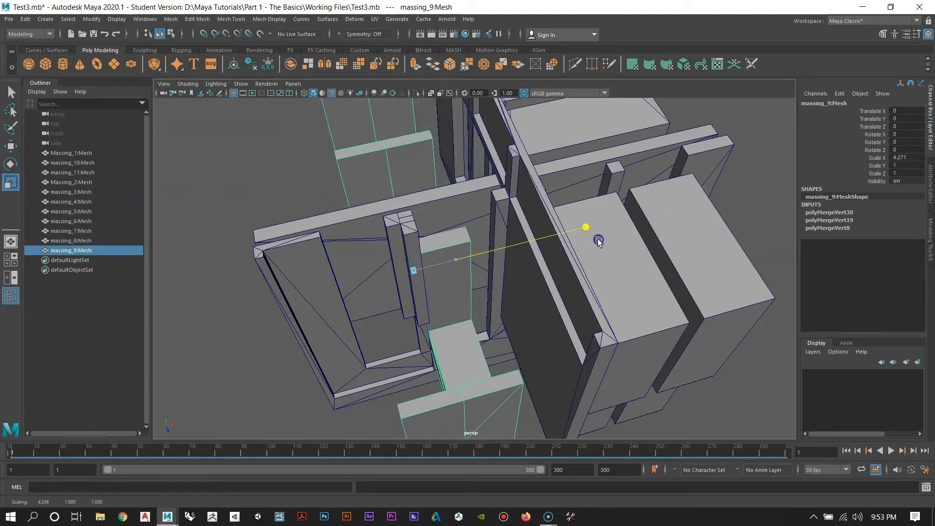
scroll(495, 293, down, 4)
drag(509, 267, 742, 210)
alt+drag(377, 304, 479, 312)
scroll(486, 257, up, 5)
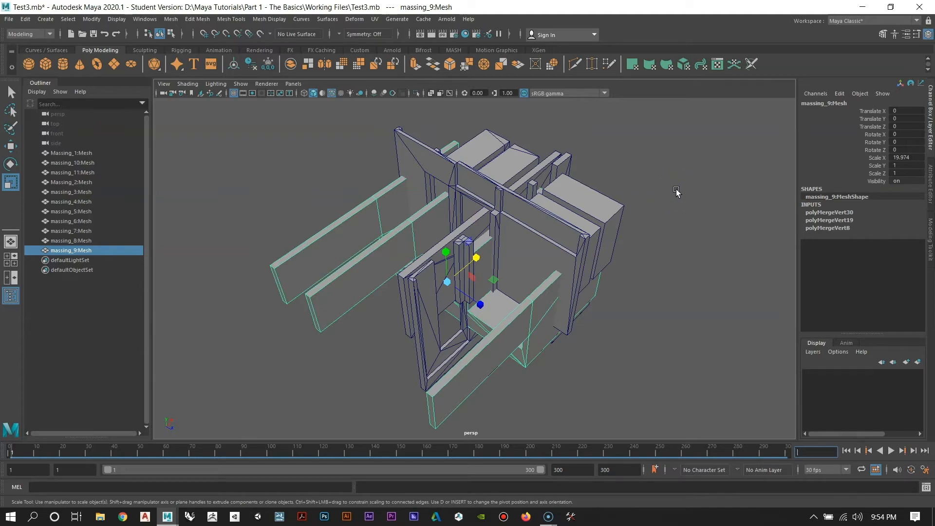
alt+drag(599, 314, 531, 278)
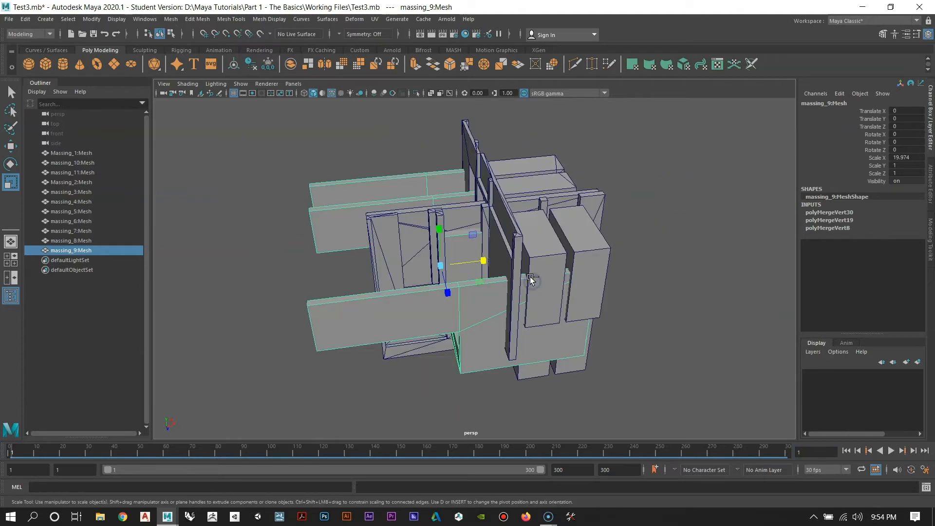
key(ctrl+z)
key(ctrl+z)
Step: Key massing_9's Translate, Rotate and Scale channels at frame 1 with Scale X at about 2.23
alt+drag(460, 215, 563, 288)
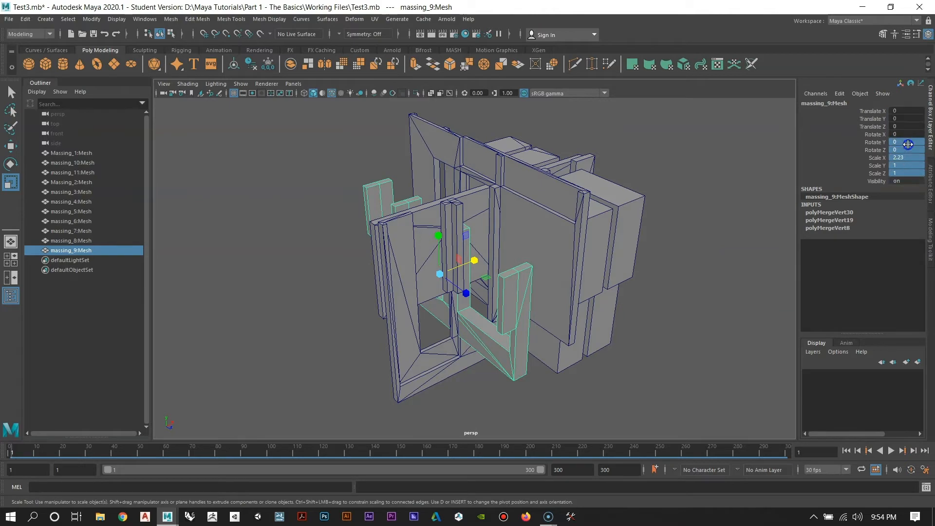
right_click(906, 123)
click(844, 152)
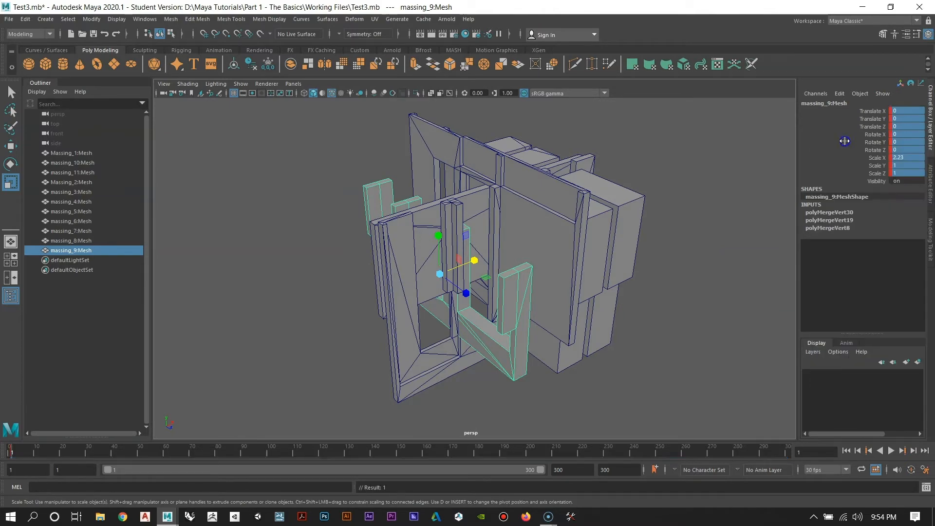
Step: At frame 150, stretch massing_9 along X to a Scale X of about 17.289 and key its Translate, Rotate and Scale channels
alt+drag(517, 303, 595, 299)
alt+drag(530, 312, 468, 301)
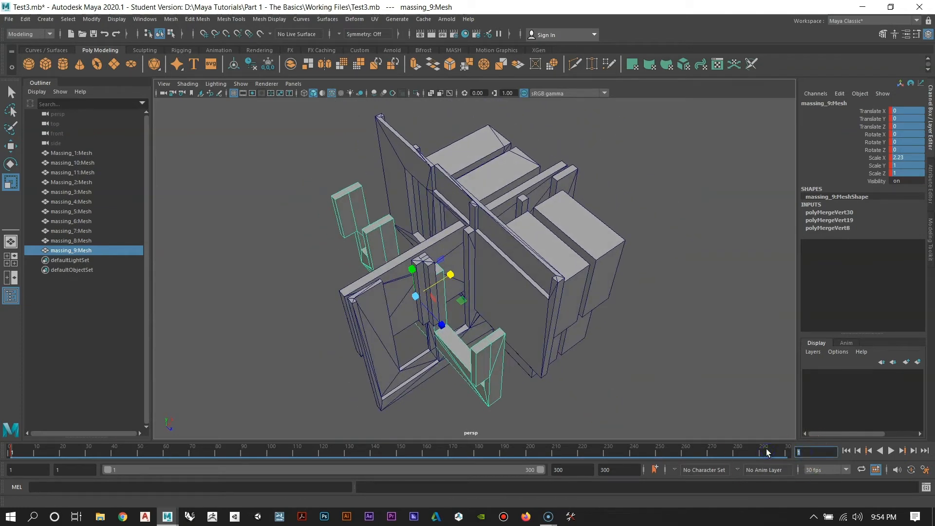
key(Return)
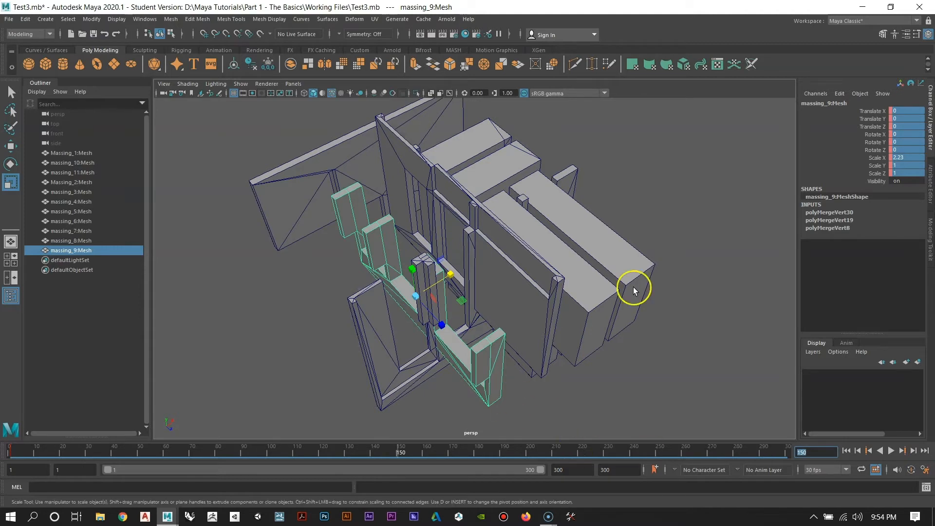
drag(454, 271, 612, 223)
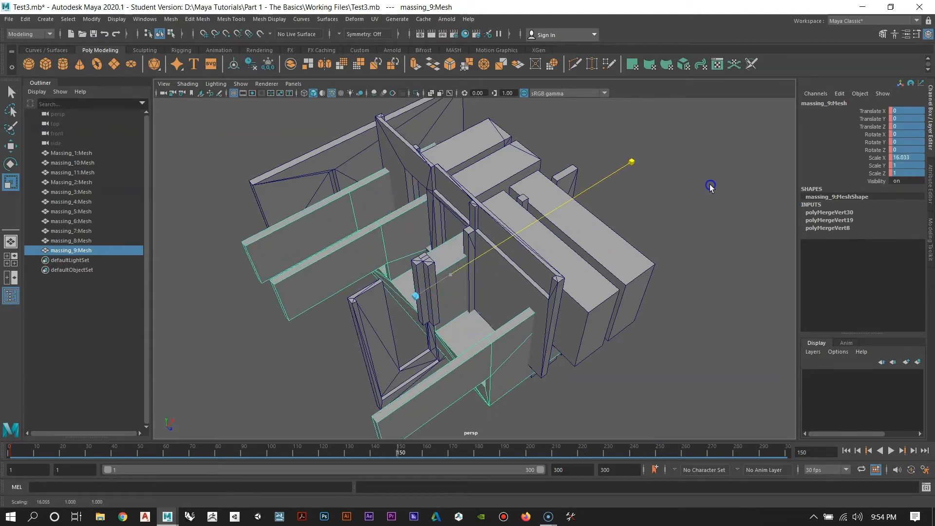
alt+drag(716, 187, 570, 255)
drag(473, 265, 464, 285)
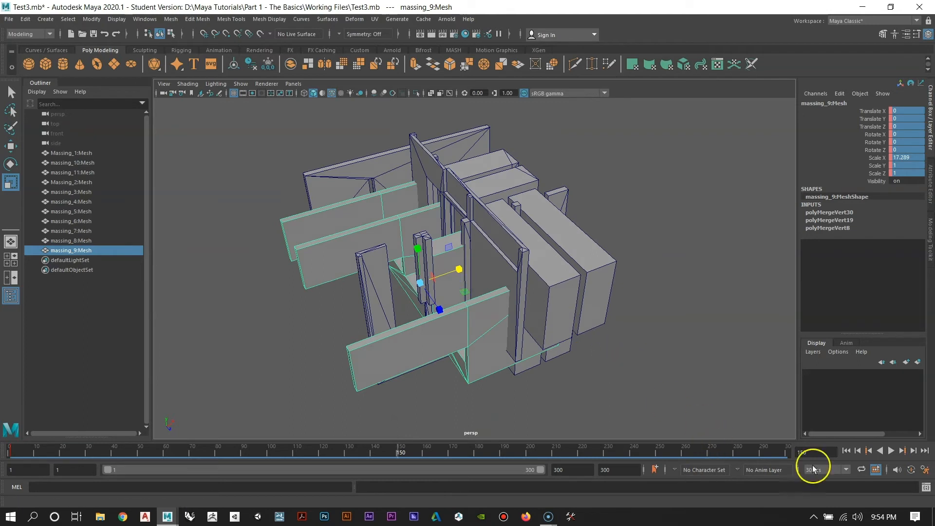
right_click(906, 134)
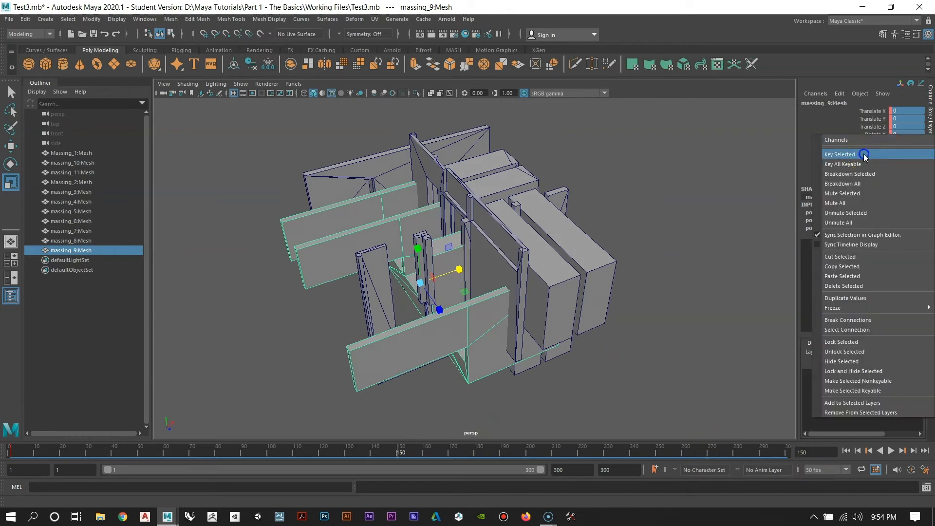
click(864, 155)
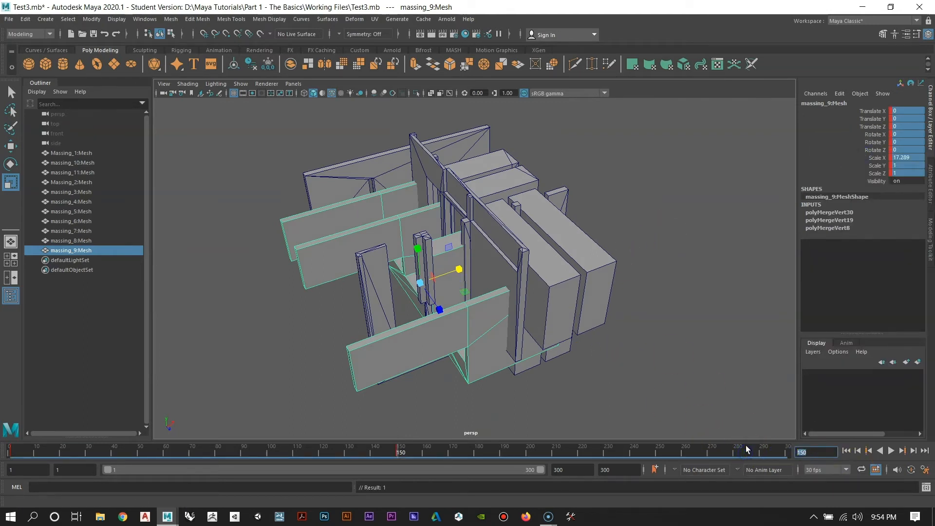
Step: At frame 300, shrink massing_9 along X to a Scale X of about 5.875 and key its Translate, Rotate and Scale channels
text(300)
key(Return)
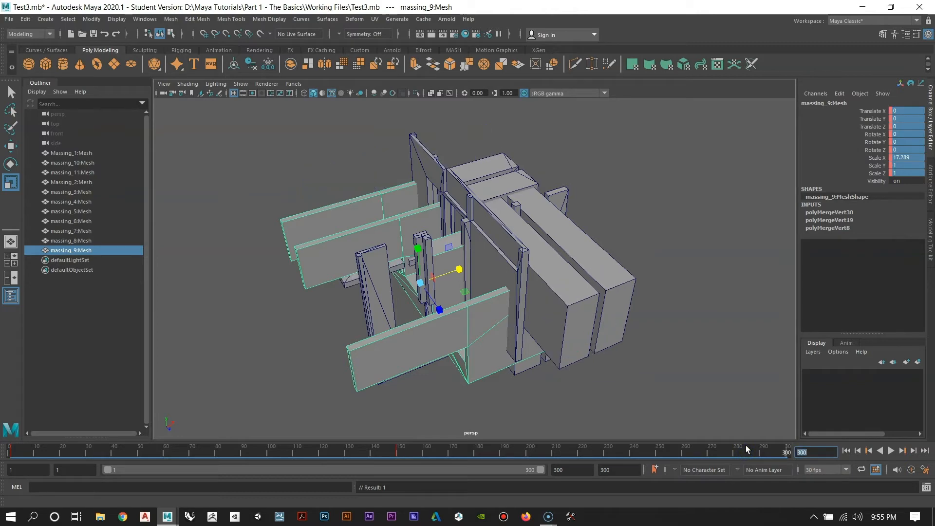
alt+drag(462, 268, 409, 307)
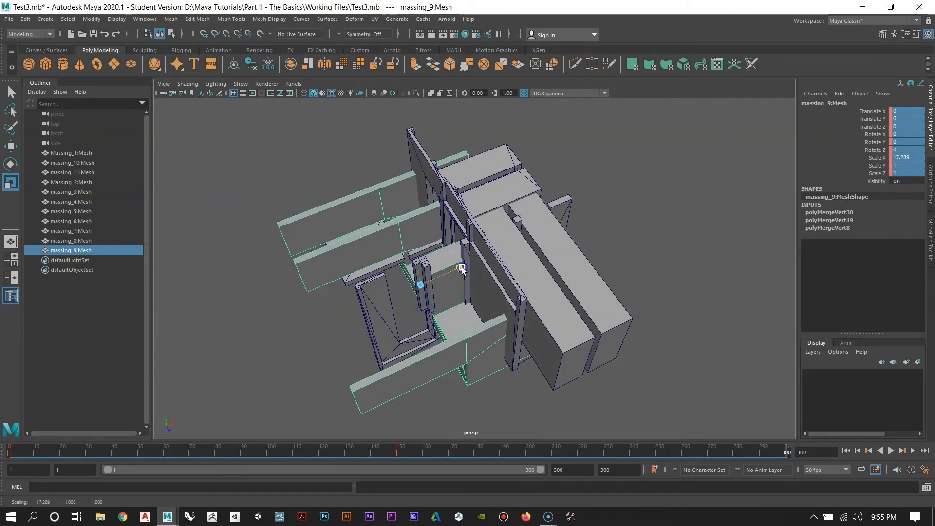
drag(451, 277, 437, 281)
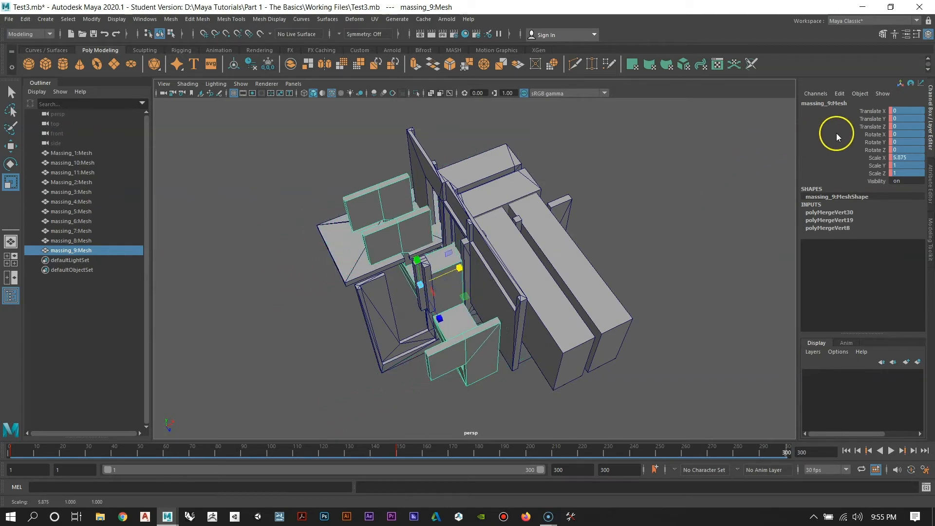
right_click(898, 126)
click(868, 148)
Step: Play the animation from frame 1, examine massing_9's stretching among the other pieces from several angles, and stop playback
alt+drag(530, 312, 564, 290)
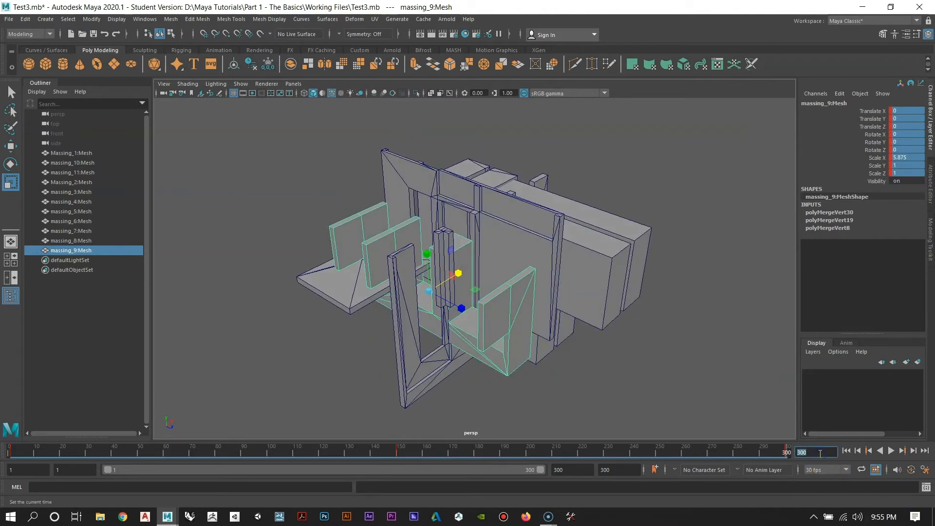
text(1)
key(Return)
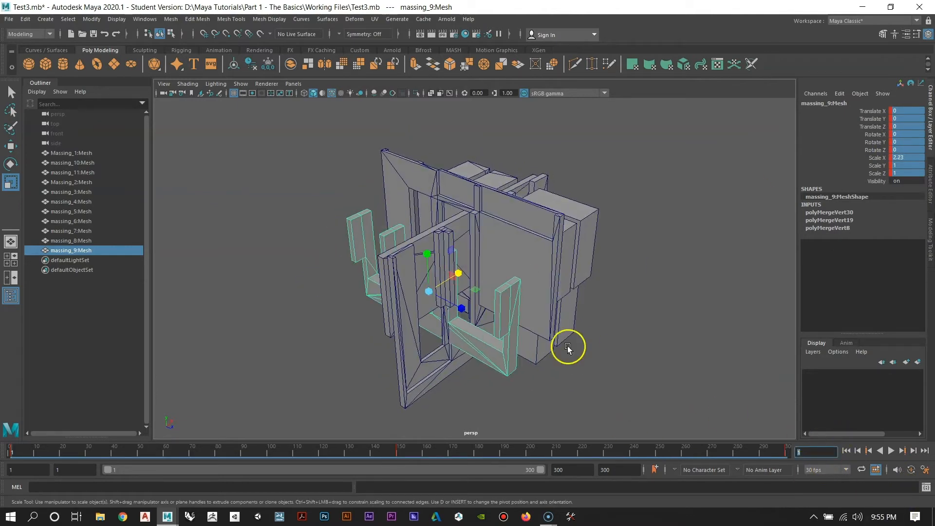
alt+drag(568, 347, 524, 301)
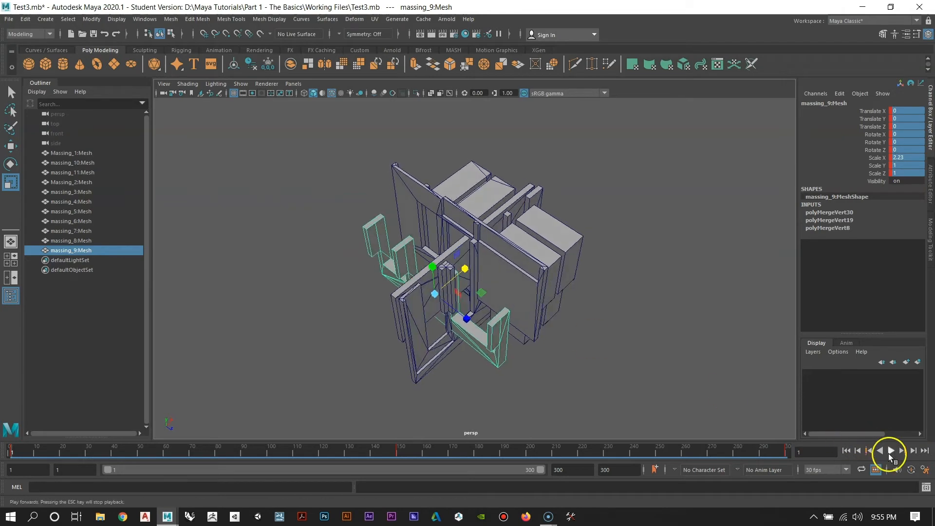
click(891, 451)
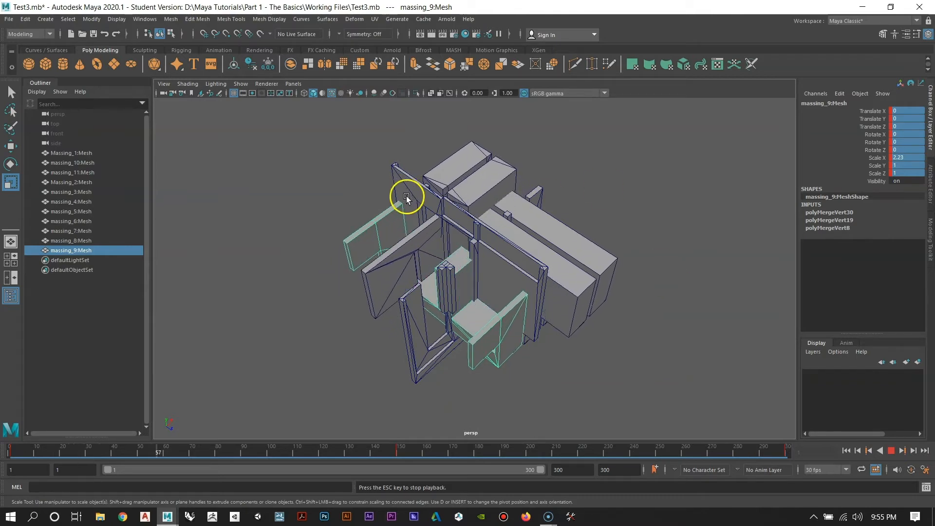
scroll(437, 254, up, 4)
alt+drag(438, 255, 457, 234)
alt+middle_drag(432, 243, 549, 236)
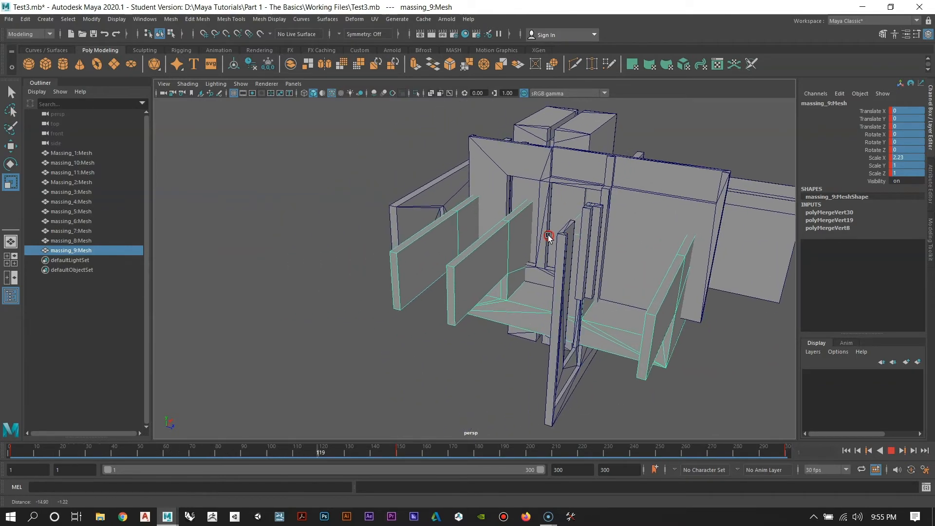
alt+right_drag(549, 235, 539, 299)
alt+drag(538, 291, 495, 236)
alt+right_drag(495, 236, 537, 319)
mouse_move(540, 320)
alt+mouse_down()
mouse_move(527, 318)
mouse_move(534, 327)
alt+mouse_up()
mouse_move(472, 270)
alt+mouse_down()
mouse_move(470, 262)
mouse_move(487, 283)
mouse_move(468, 289)
mouse_move(508, 303)
mouse_move(468, 276)
mouse_move(513, 301)
mouse_move(483, 269)
alt+mouse_up()
alt+drag(400, 168, 420, 301)
alt+right_drag(448, 238, 500, 323)
alt+drag(508, 302, 505, 326)
alt+right_drag(513, 333, 333, 242)
alt+drag(522, 322, 447, 308)
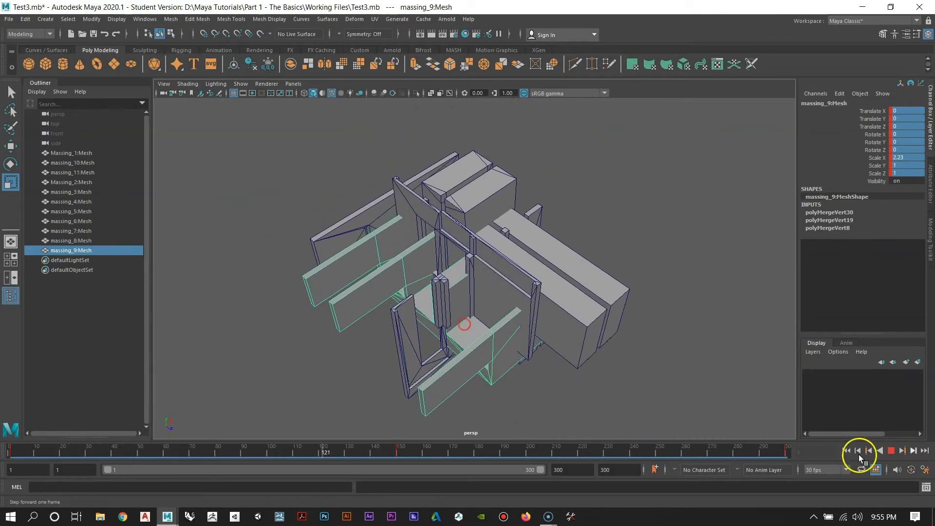
click(892, 450)
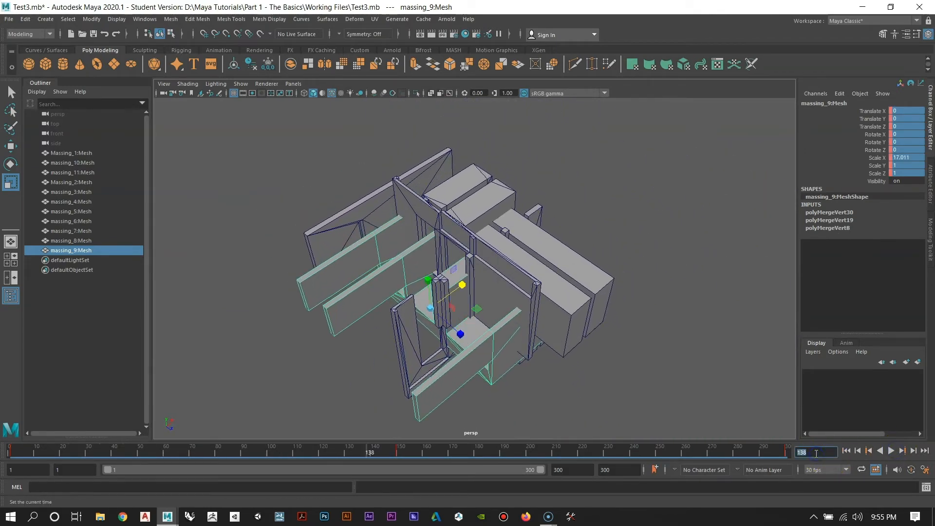
Step: Go to frame 300 and shrink massing_9 along X to a Scale X of about 0.987
key(Return)
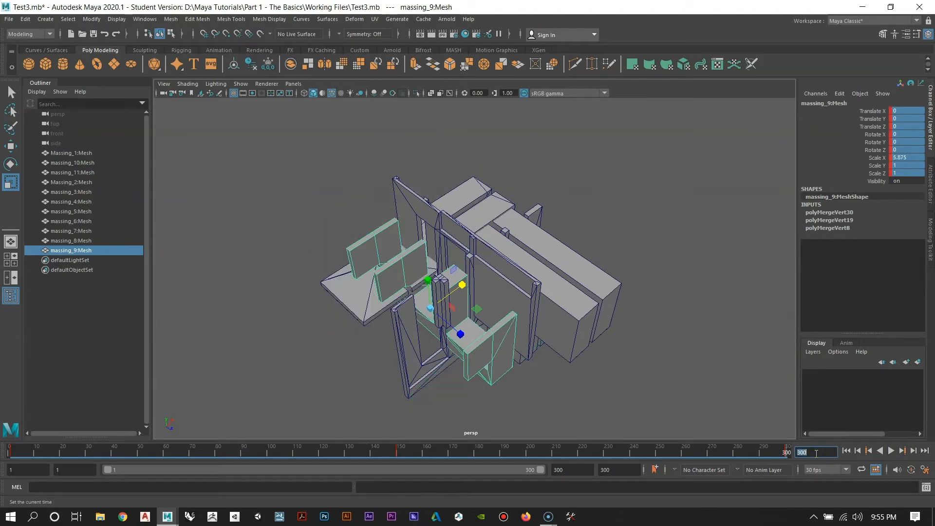
alt+middle_drag(535, 297, 587, 279)
alt+right_drag(587, 280, 604, 343)
alt+drag(510, 264, 461, 253)
alt+right_drag(458, 252, 471, 241)
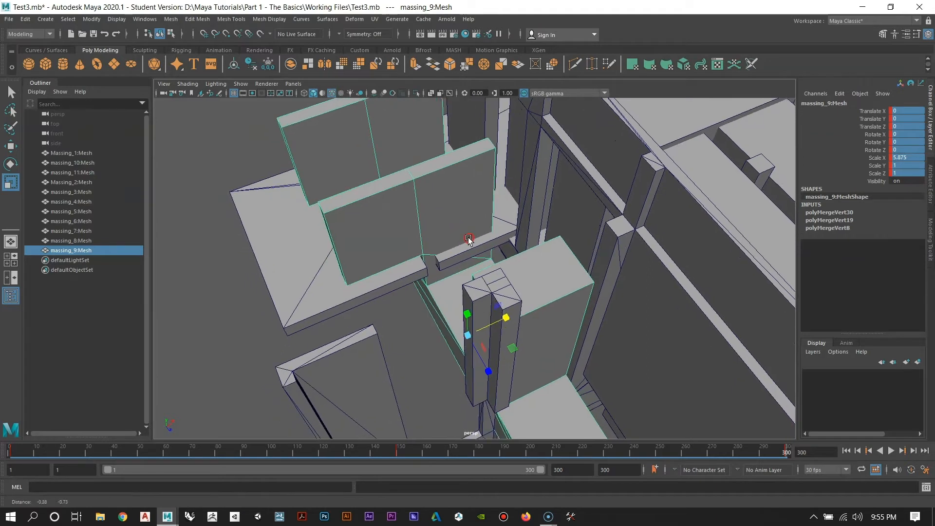
drag(509, 318, 482, 330)
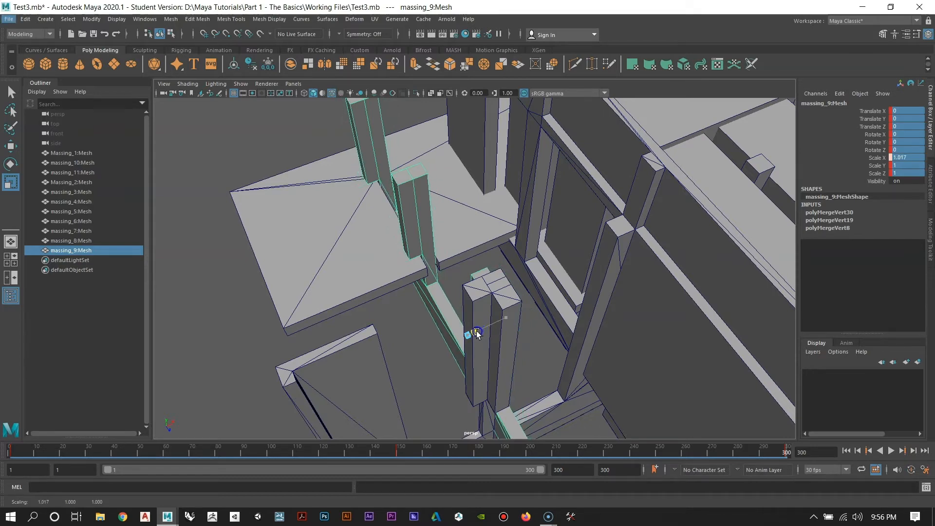
drag(477, 331, 477, 332)
alt+right_drag(419, 228, 481, 315)
alt+drag(480, 315, 466, 318)
alt+right_drag(438, 279, 482, 321)
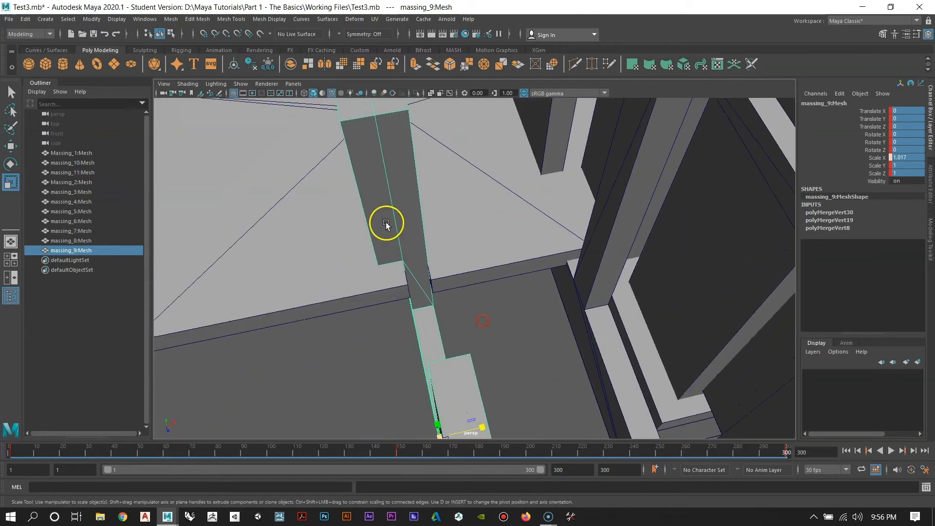
alt+drag(386, 223, 460, 323)
mouse_move(495, 298)
alt+right_down()
mouse_move(443, 259)
mouse_move(338, 209)
mouse_move(411, 204)
alt+right_up()
alt+drag(469, 317, 429, 268)
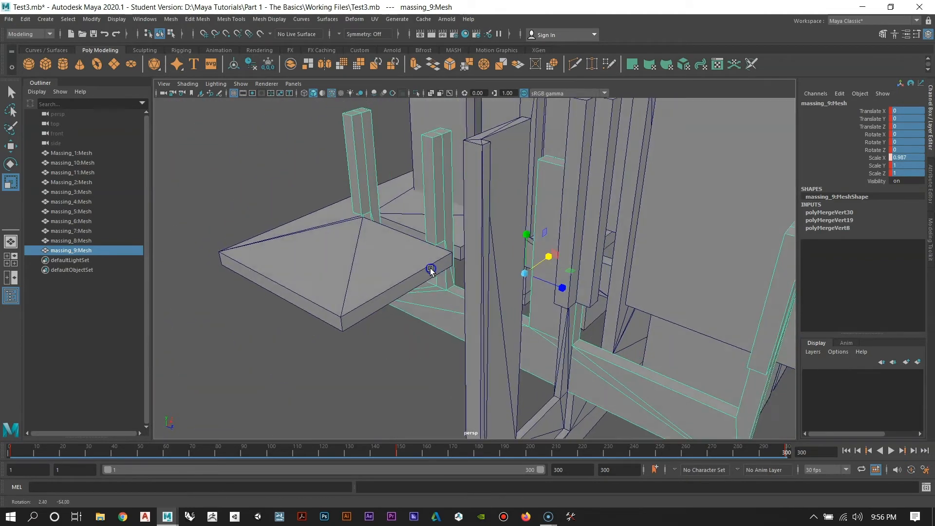
Step: Check the narrowed massing_9 against the neighbouring pieces and key its Translate, Rotate and Scale channels at frame 300
alt+drag(361, 183, 423, 262)
scroll(621, 356, down, 8)
alt+drag(565, 326, 458, 317)
scroll(463, 324, up, 5)
alt+middle_drag(475, 337, 495, 351)
scroll(492, 323, down, 5)
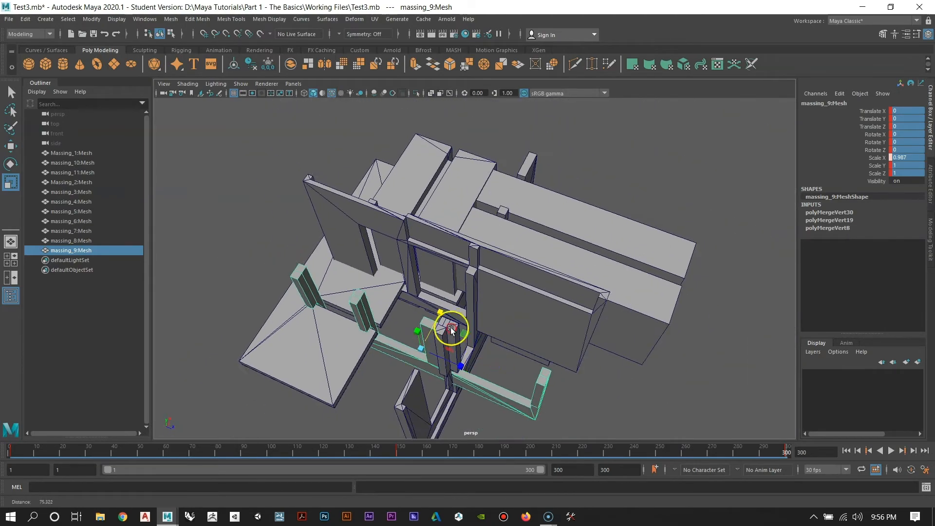
alt+drag(469, 337, 445, 306)
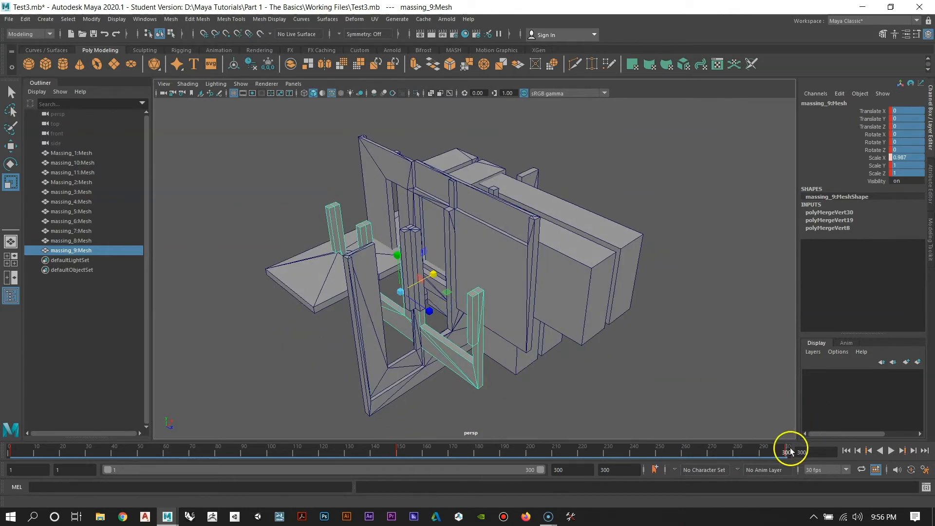
right_click(909, 153)
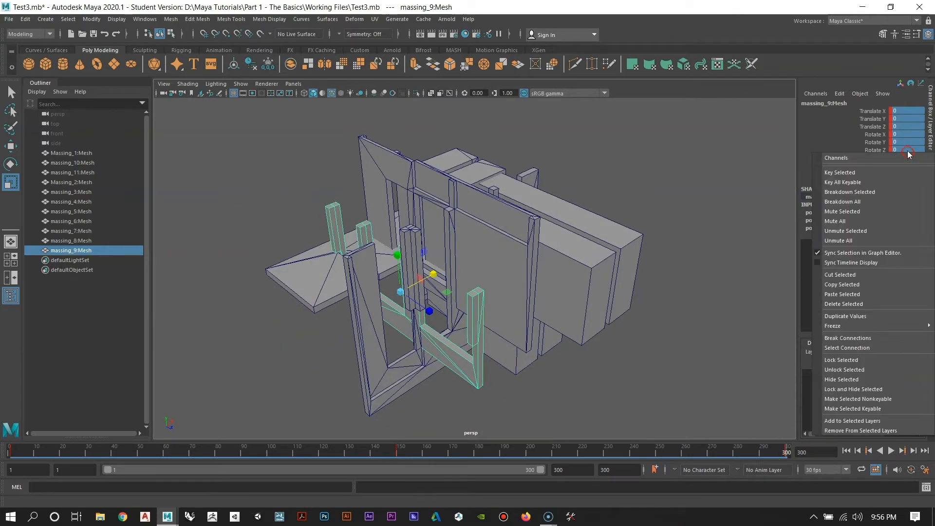
click(870, 172)
Step: Scrub between frames 160 and 228 to examine how massing_9's stretching walls meet the neighbouring panels
alt+drag(479, 197, 494, 240)
drag(782, 455, 426, 455)
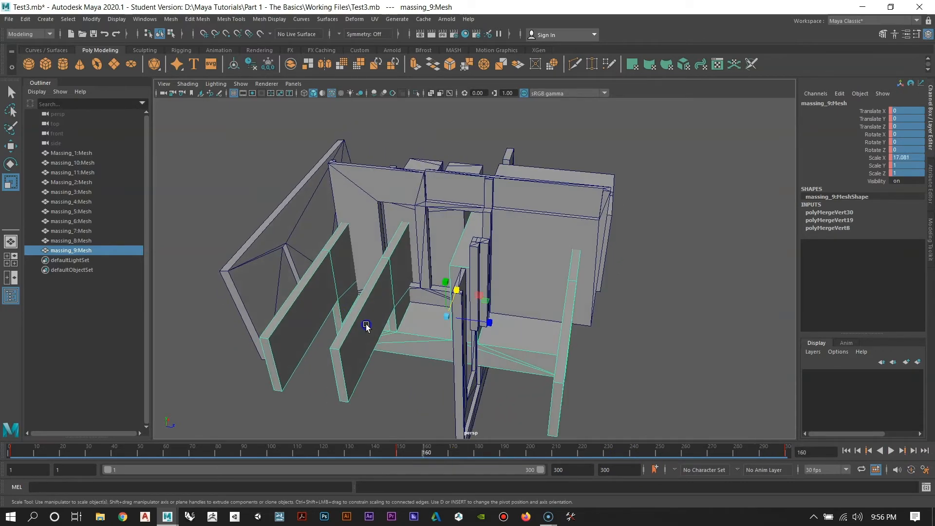
alt+middle_drag(329, 322, 480, 294)
alt+right_drag(479, 294, 553, 354)
alt+drag(478, 325, 487, 327)
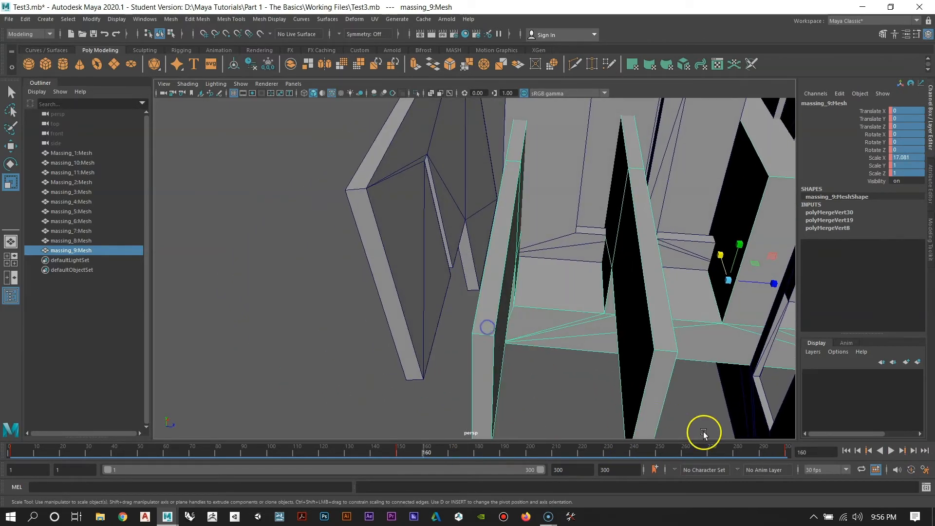
alt+drag(518, 289, 504, 335)
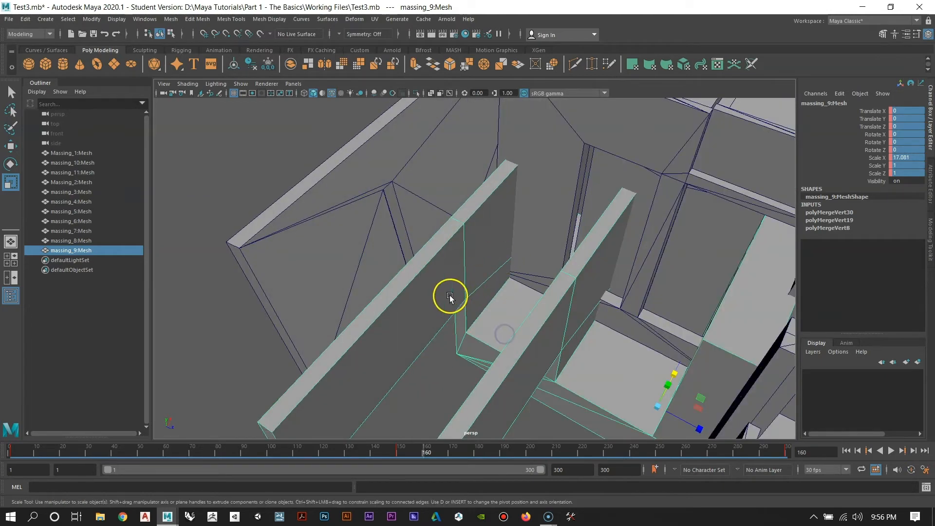
alt+drag(449, 295, 550, 355)
drag(787, 453, 603, 453)
mouse_move(560, 385)
alt+mouse_down()
mouse_move(556, 376)
mouse_move(575, 389)
alt+mouse_up()
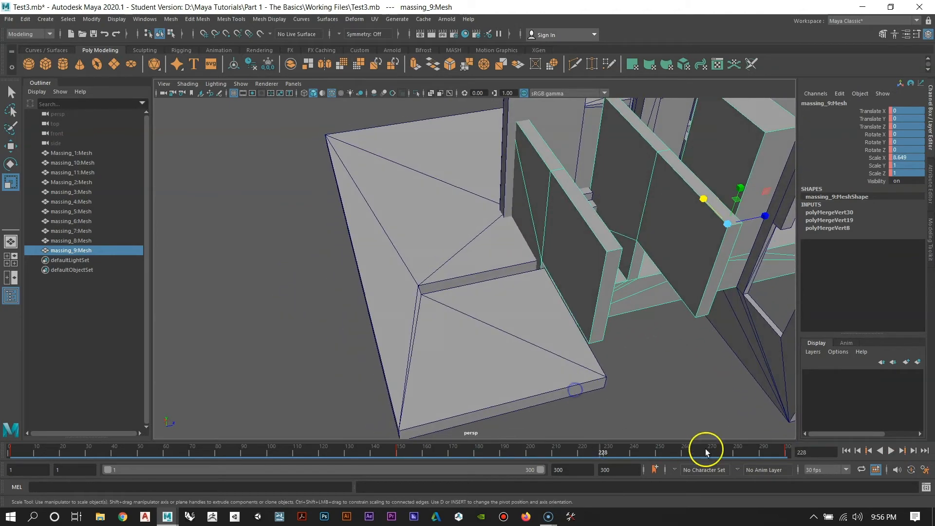
drag(600, 454, 587, 454)
scroll(513, 268, up, 4)
alt+drag(513, 269, 449, 281)
click(576, 435)
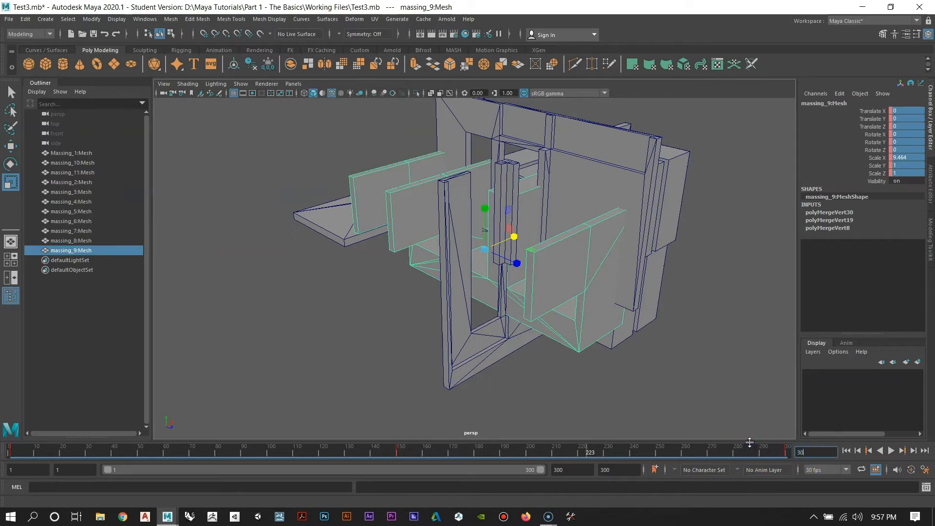
Step: Return to frame 300 and delete massing_9's key there
key(Return)
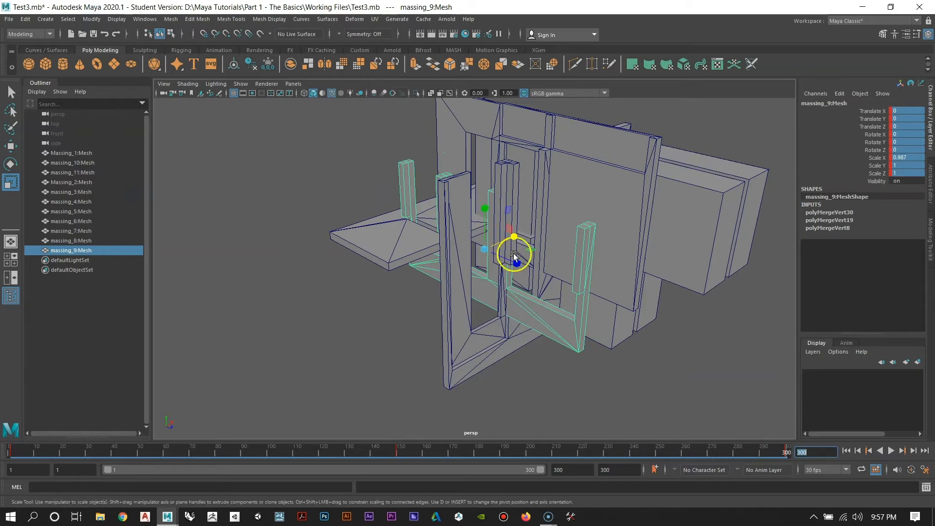
alt+drag(516, 253, 537, 340)
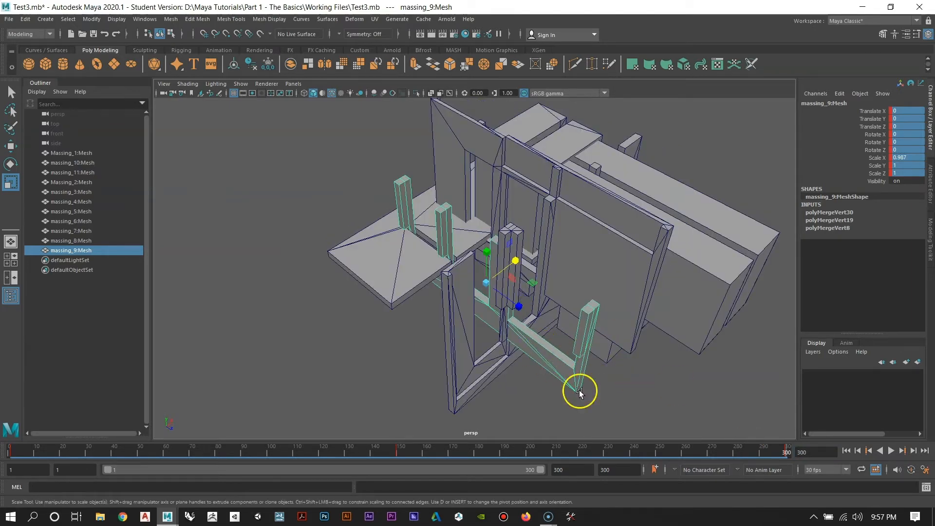
alt+right_drag(518, 286, 560, 358)
alt+drag(562, 355, 745, 474)
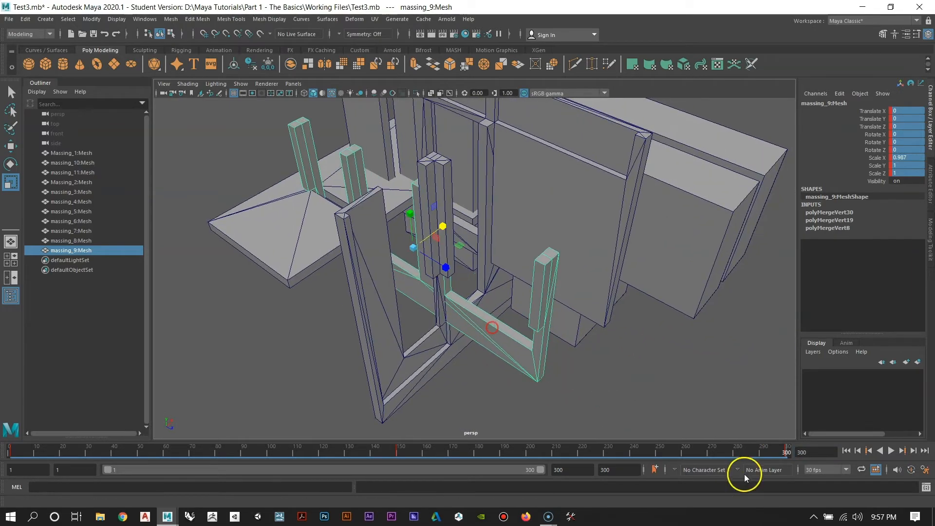
right_click(786, 453)
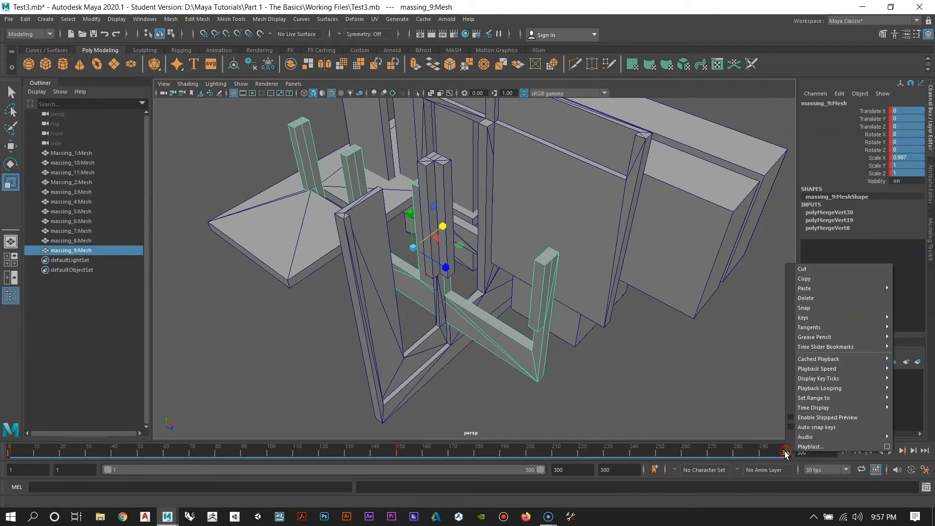
click(802, 299)
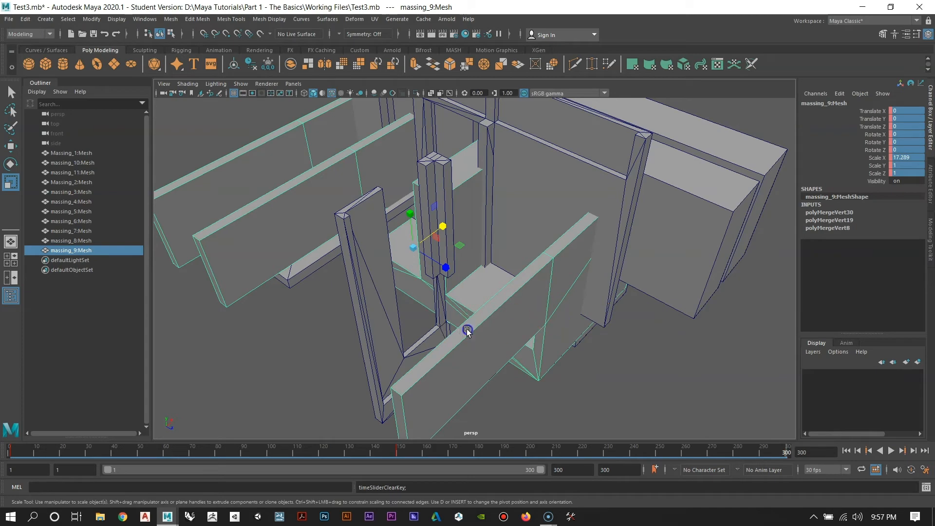
alt+drag(468, 331, 563, 293)
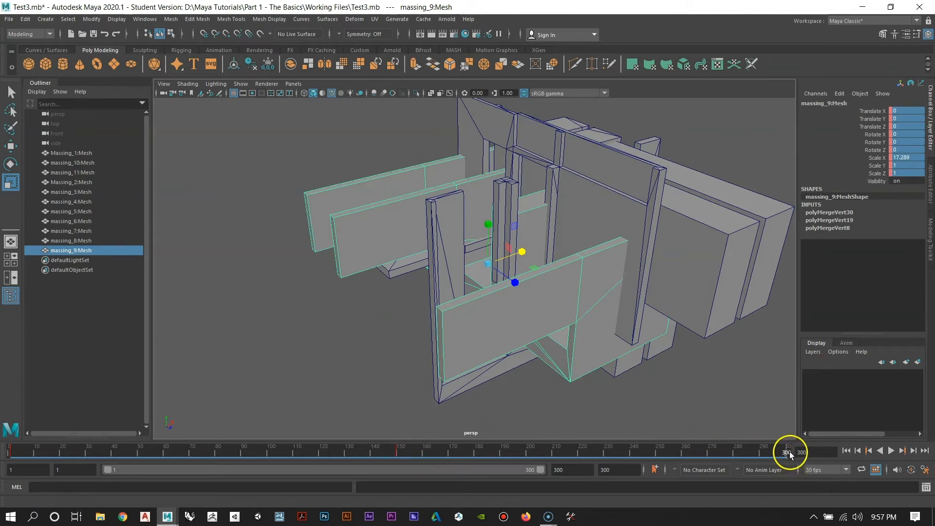
Step: Go to frame 223 and inspect where massing_9's stretched walls meet the sloped panels
drag(787, 452, 565, 446)
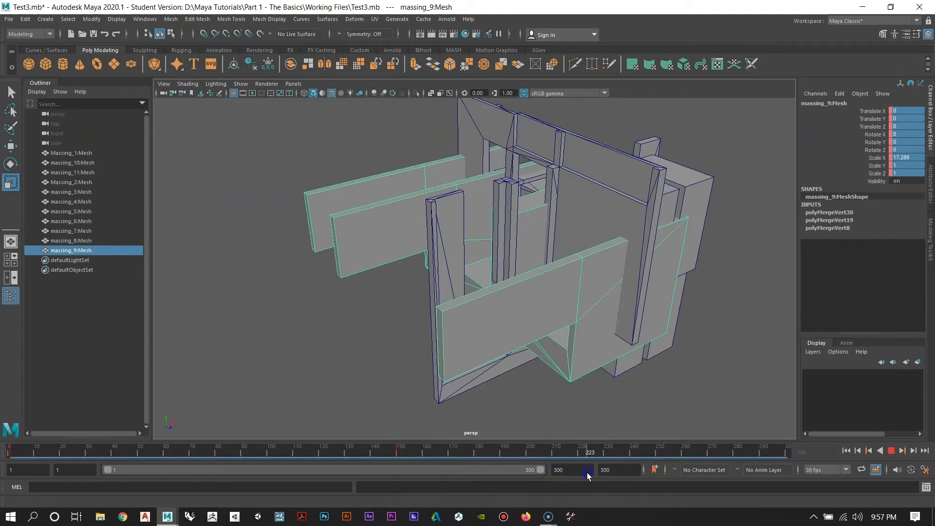
alt+drag(575, 415, 476, 301)
alt+right_drag(476, 301, 577, 394)
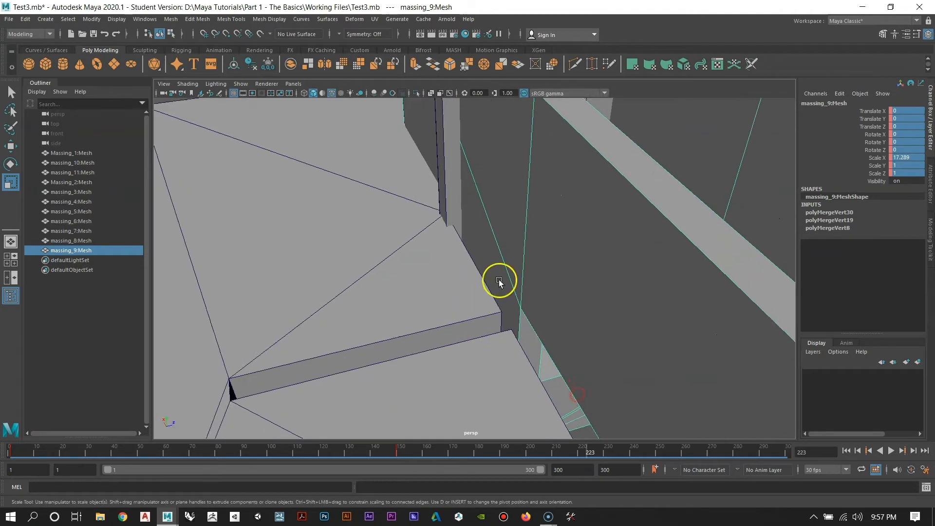
alt+drag(478, 318, 506, 330)
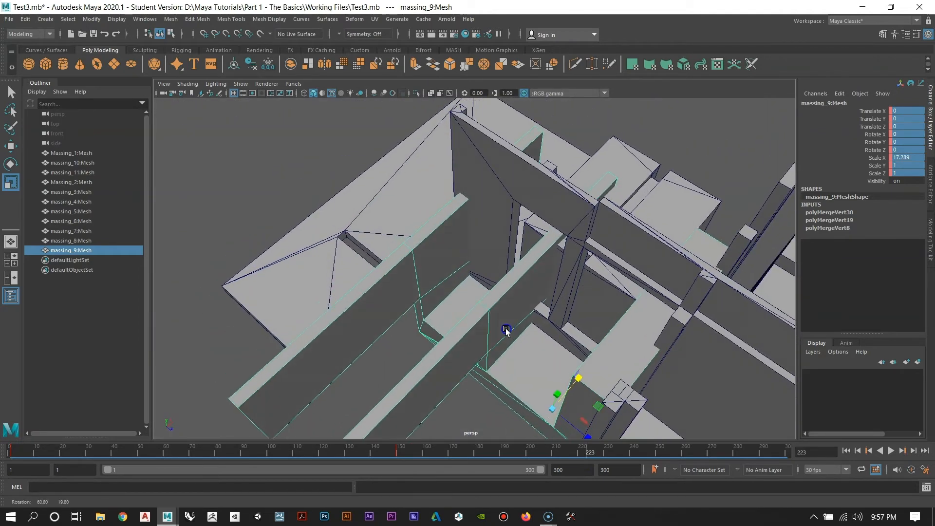
Step: Shrink massing_9 along X at frame 223 and set its Scale X to exactly 1
drag(580, 379, 388, 356)
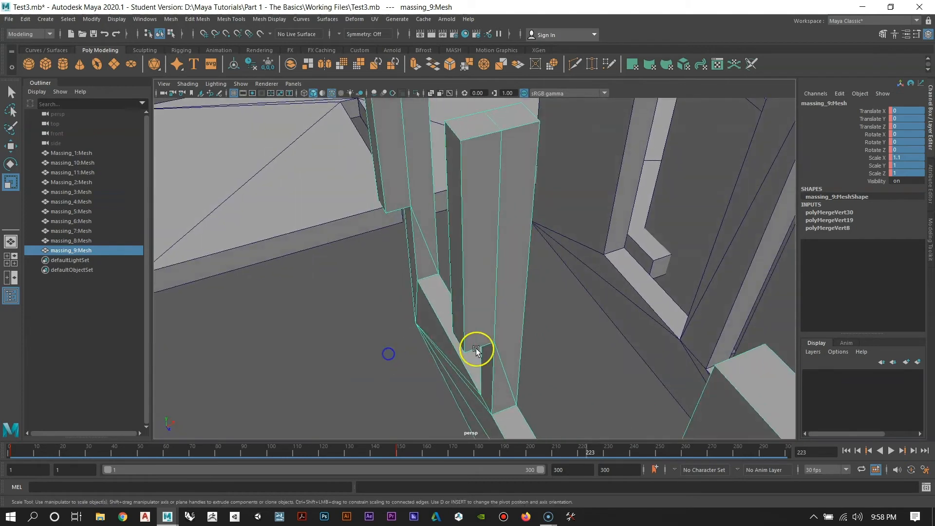
alt+right_drag(476, 349, 309, 250)
alt+drag(480, 328, 457, 333)
alt+middle_drag(457, 334, 435, 267)
alt+drag(435, 266, 491, 340)
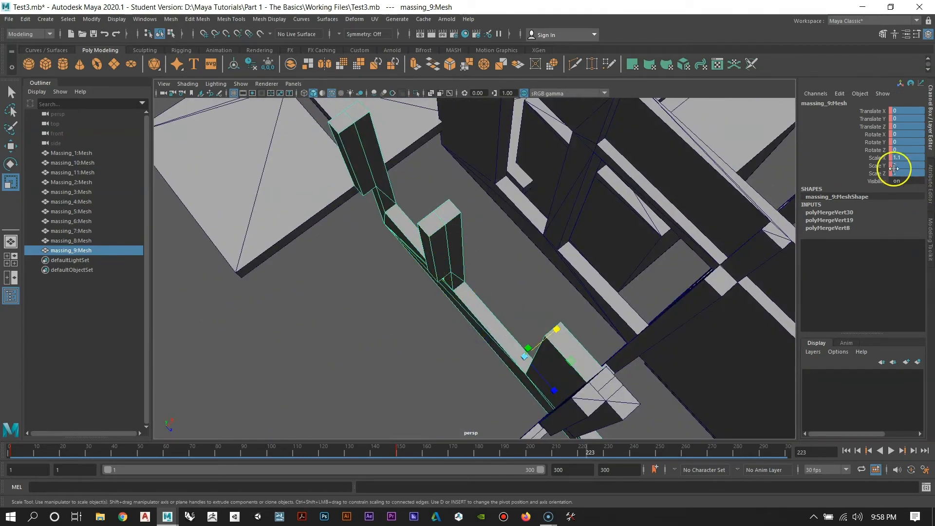
click(906, 158)
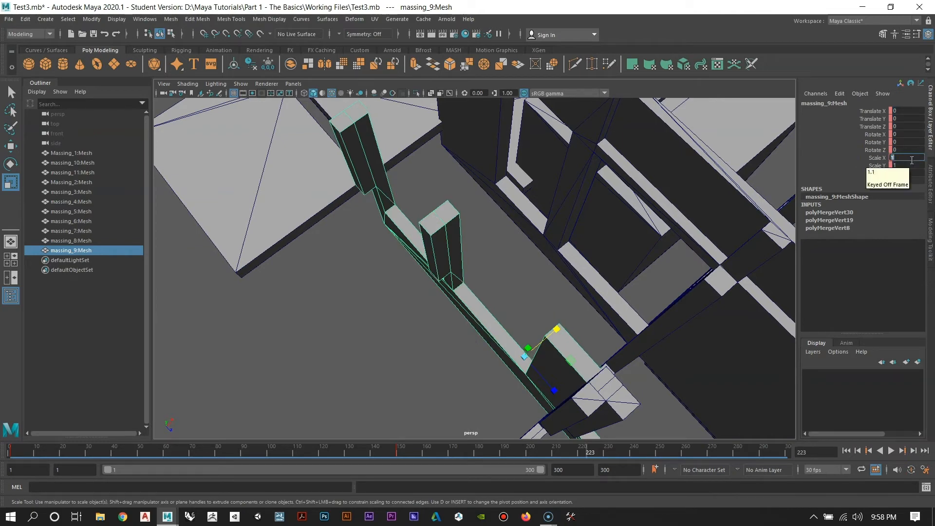
Step: Key massing_9's Translate, Rotate and Scale channels at frame 223
alt+middle_drag(373, 191, 449, 270)
alt+right_drag(448, 270, 474, 273)
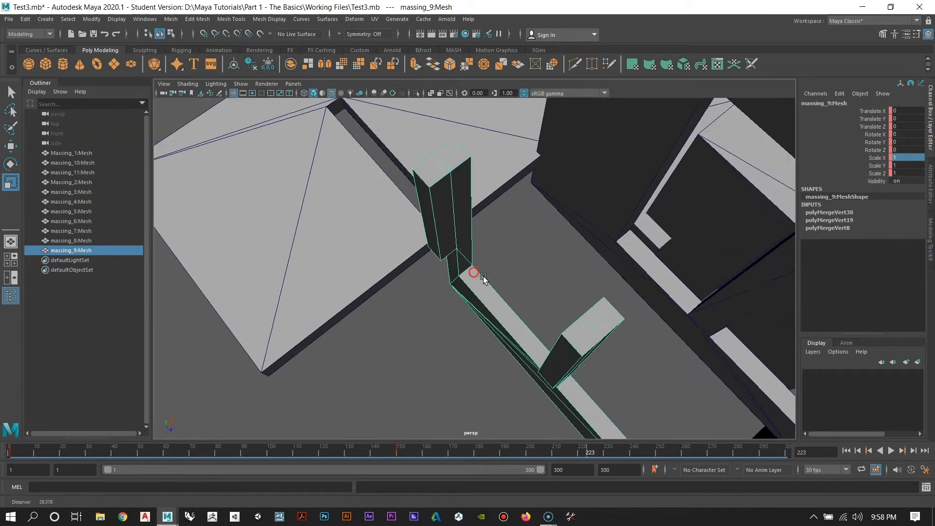
alt+drag(474, 273, 536, 321)
alt+right_drag(536, 321, 381, 202)
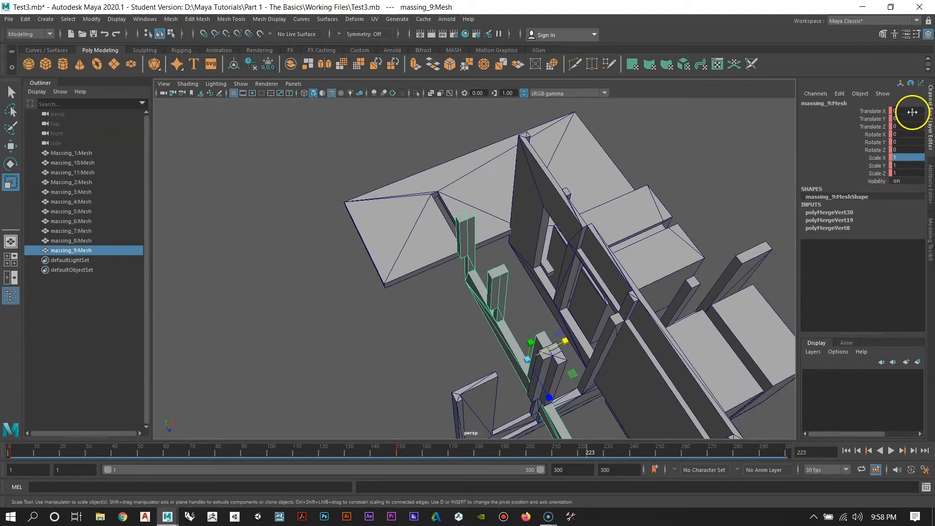
drag(912, 112, 916, 174)
right_click(907, 128)
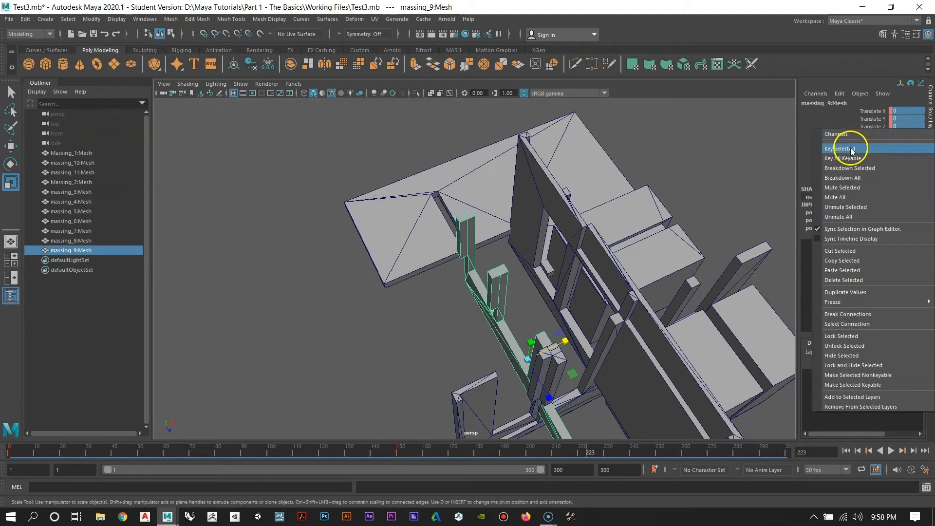
click(852, 149)
Step: Return to frame 1, clear the selection and scrub through frame 203 to 293 to examine massing_9 against the sloped panels
alt+drag(532, 218, 565, 291)
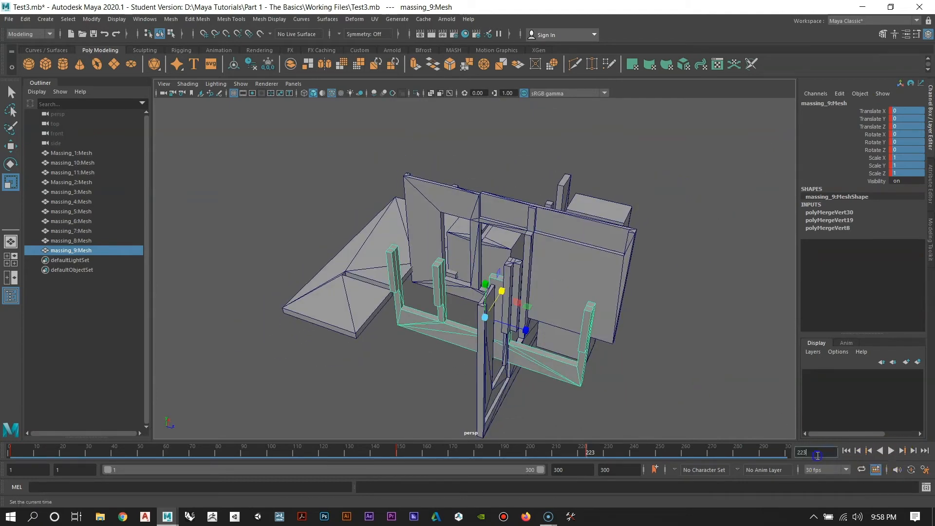
key(Return)
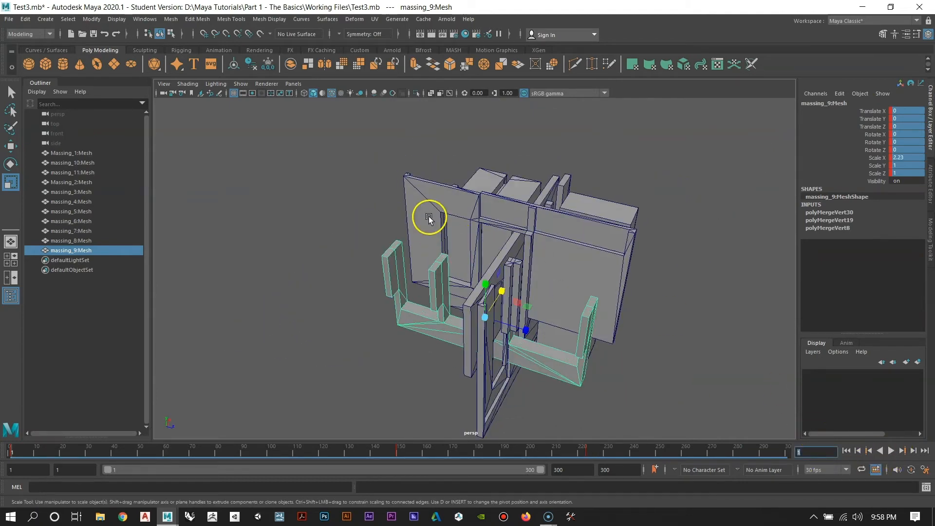
alt+drag(429, 214, 481, 370)
click(328, 366)
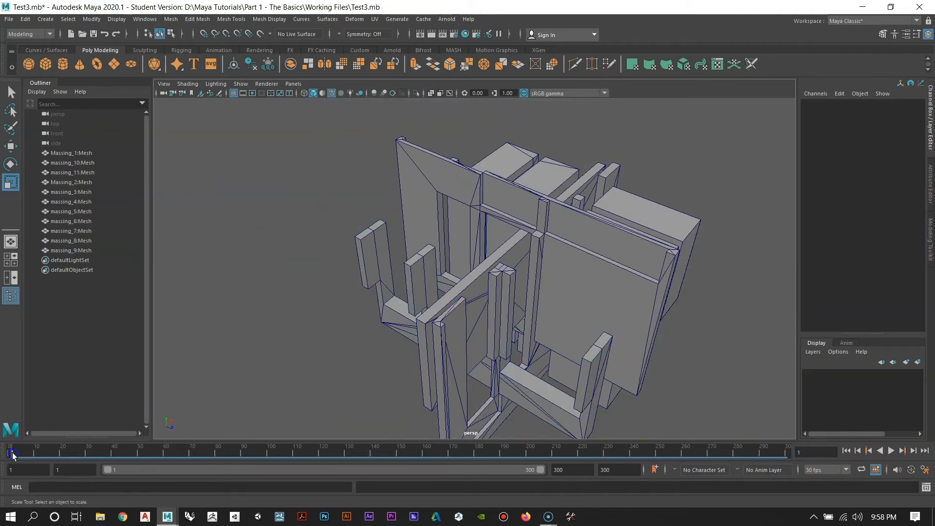
drag(13, 455, 537, 473)
alt+right_drag(403, 362, 424, 359)
alt+drag(424, 359, 516, 351)
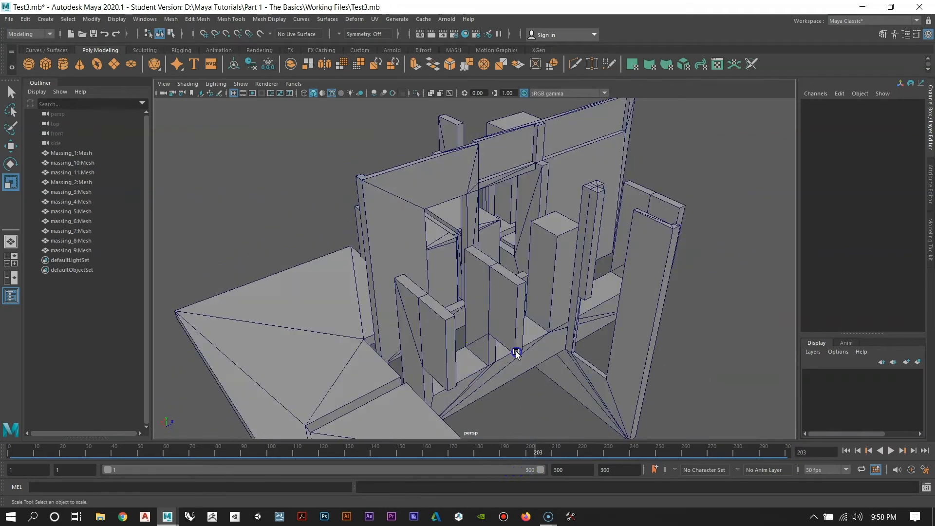
alt+middle_drag(502, 324, 577, 214)
alt+right_drag(572, 300, 582, 326)
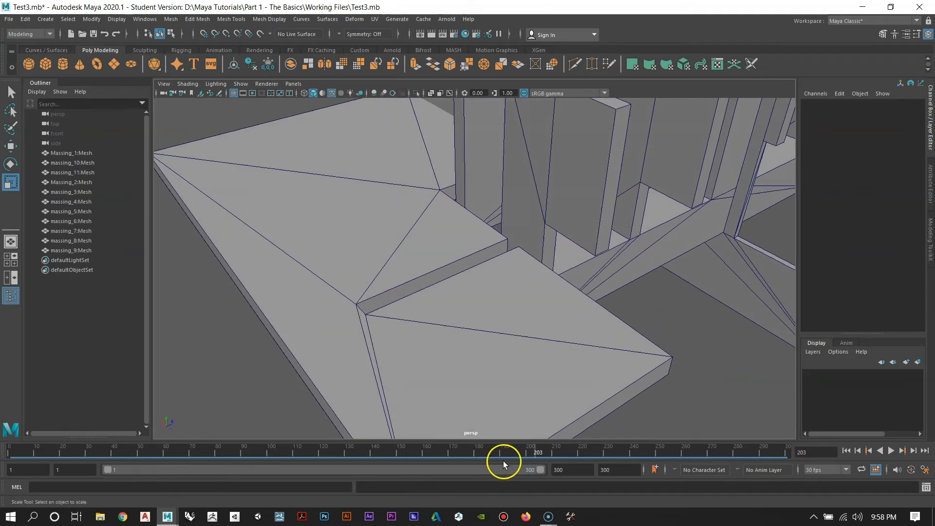
drag(535, 453, 770, 439)
Step: Examine the whole model from several sides at frame 293, and scrub back to frame 1
alt+drag(746, 401, 472, 274)
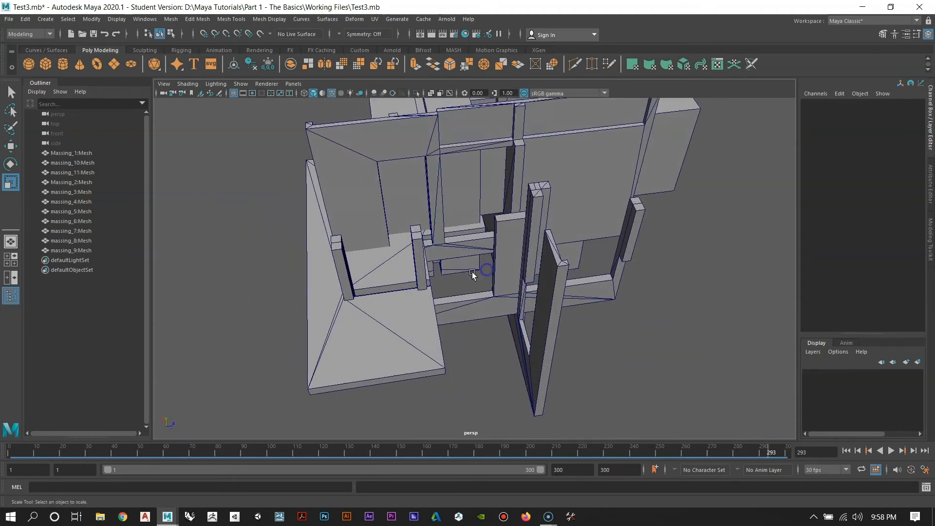
alt+drag(323, 284, 557, 147)
alt+drag(527, 279, 445, 215)
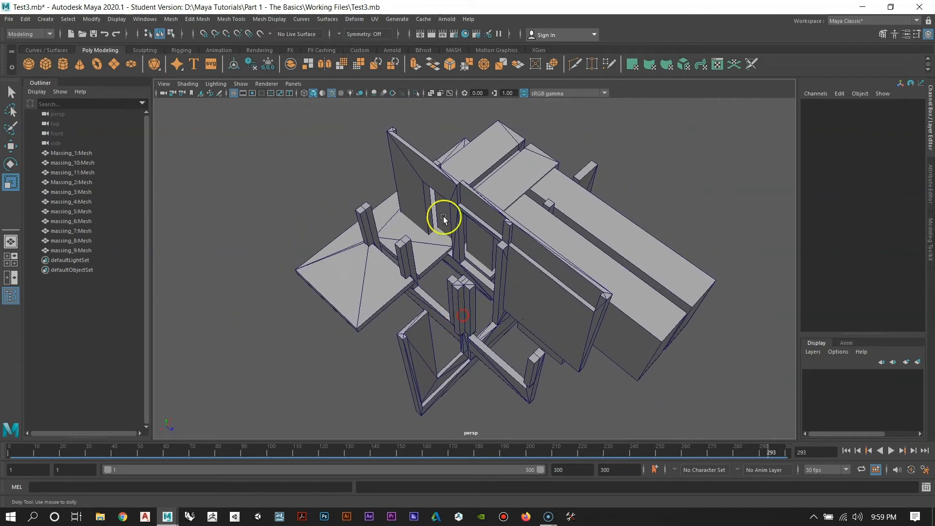
alt+right_drag(445, 215, 469, 298)
alt+drag(482, 314, 533, 303)
alt+middle_drag(438, 312, 507, 288)
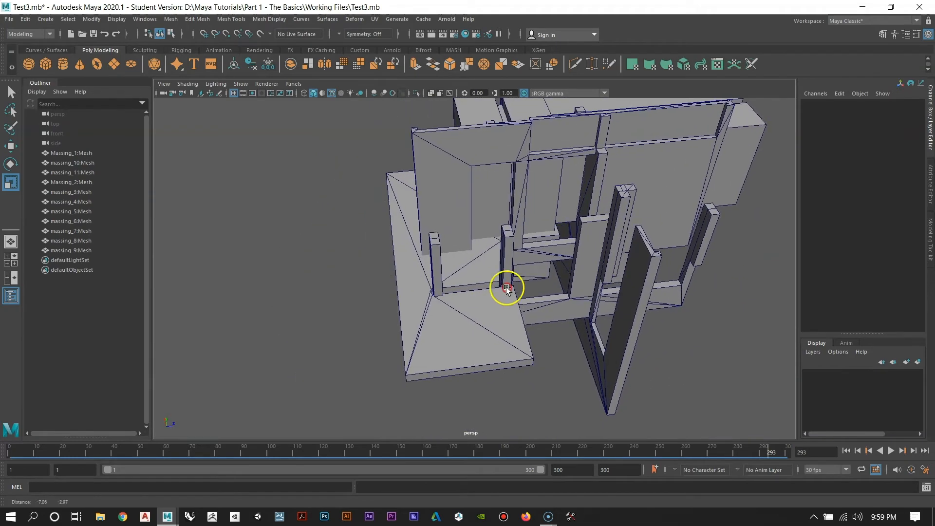
drag(779, 451, 200, 429)
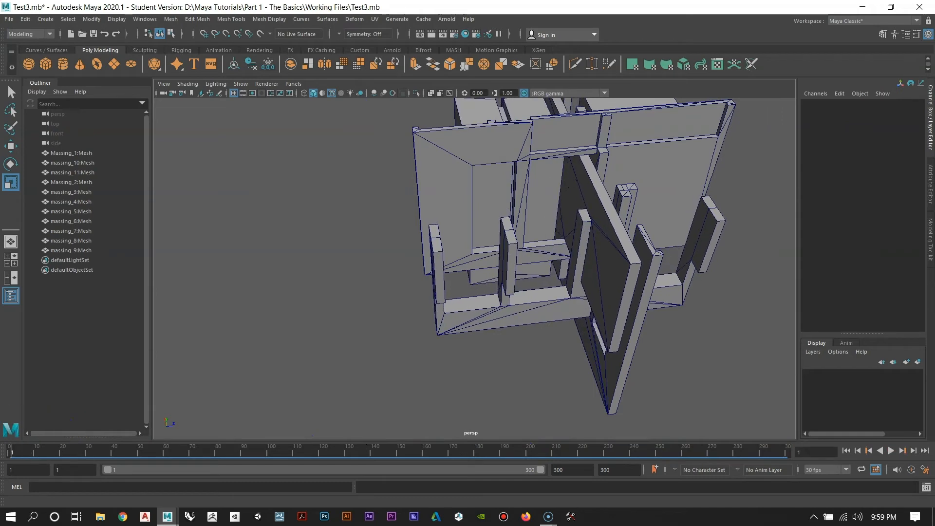
Step: Select all massing pieces at frame 1 to review their keys on the timeline, and clear the selection
alt+drag(486, 336, 530, 352)
alt+right_drag(530, 351, 481, 326)
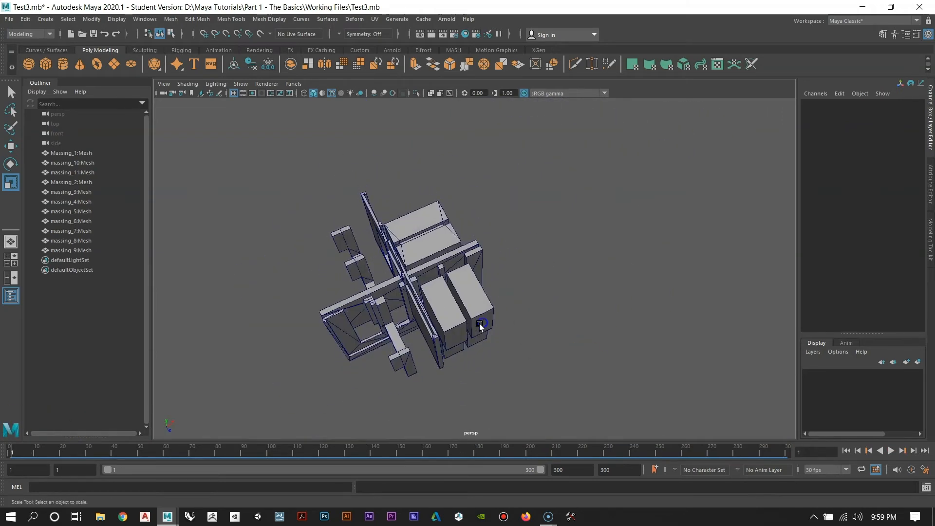
alt+middle_drag(454, 318, 528, 310)
alt+drag(395, 346, 455, 292)
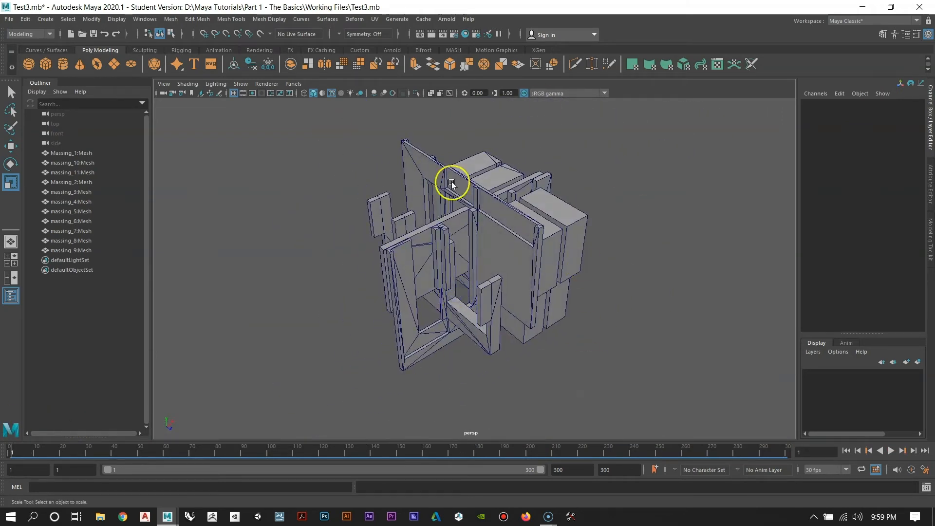
drag(309, 129, 631, 393)
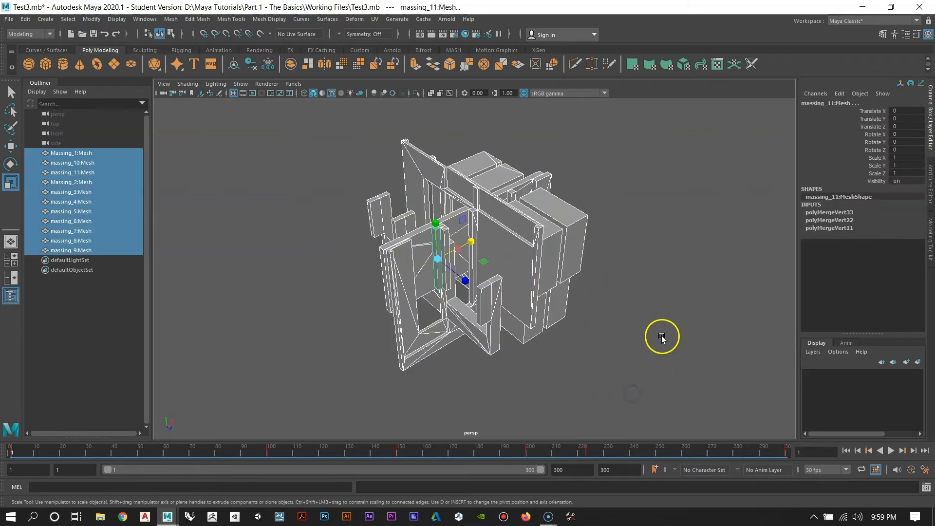
click(662, 336)
Step: Select the central columns massing_10 and massing_11 to inspect them, and keep only massing_11 selected
alt+right_drag(413, 239, 455, 261)
alt+drag(456, 262, 501, 295)
click(455, 261)
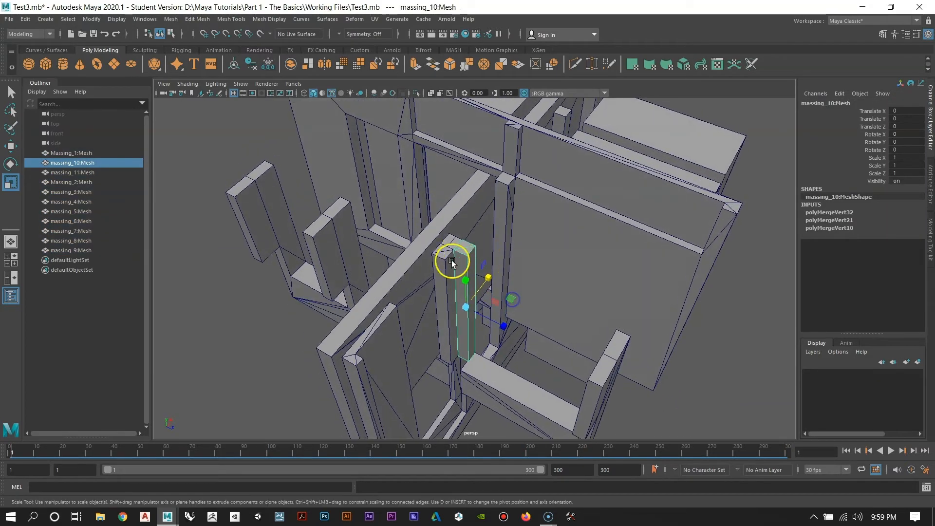
shift+click(451, 263)
alt+right_drag(597, 309, 468, 229)
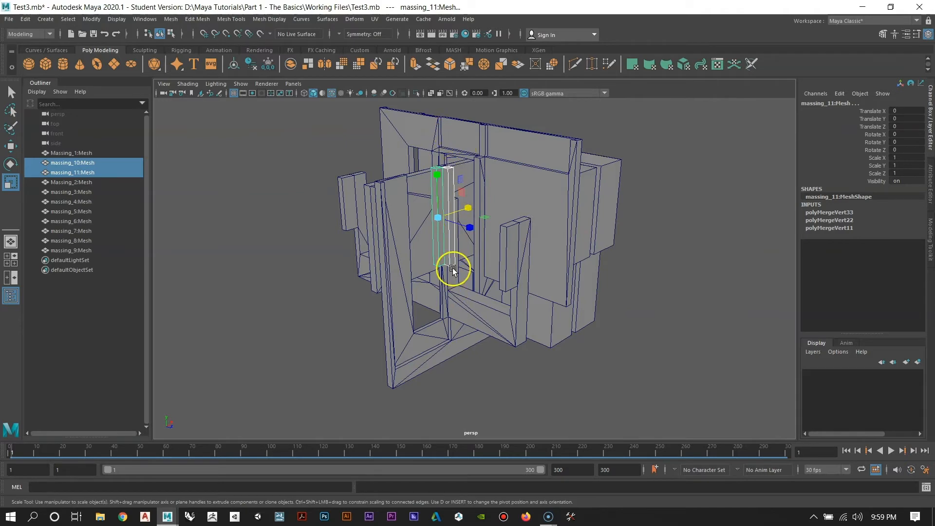
alt+right_drag(437, 175, 468, 344)
alt+drag(468, 344, 499, 353)
alt+right_drag(499, 353, 476, 282)
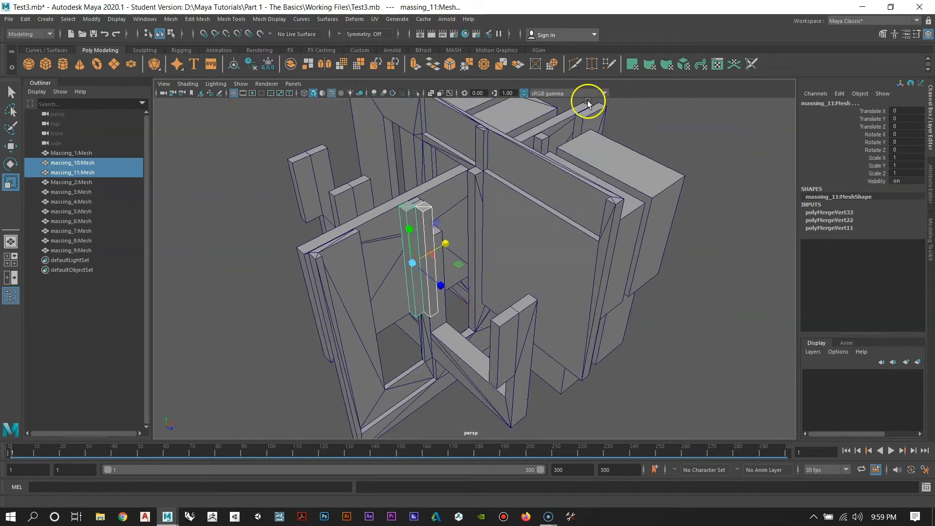
click(731, 294)
click(407, 230)
alt+drag(406, 230, 554, 323)
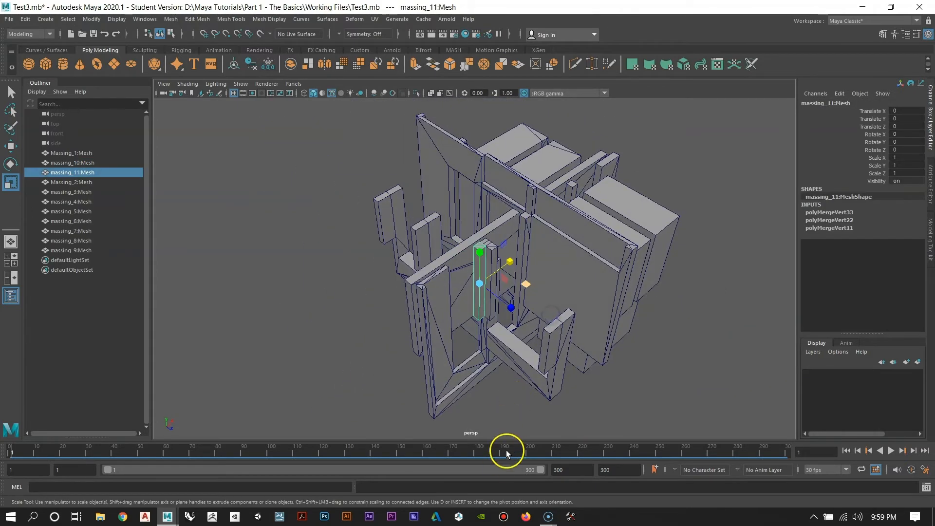
Step: Try raising massing_11 to a Translate Y of about 0.555 and stretching its Scale Y to about 1.044 at frame 208
drag(507, 451, 551, 450)
click(444, 339)
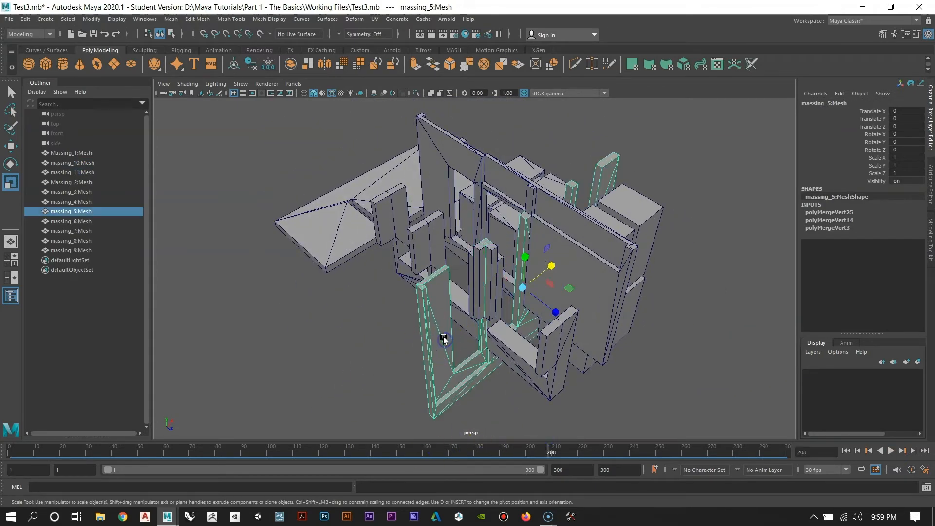
scroll(479, 268, up, 4)
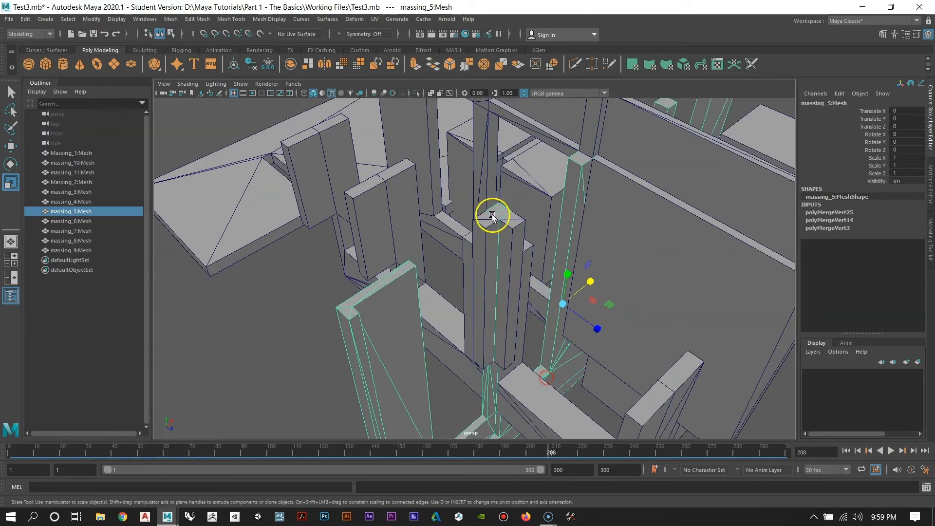
click(481, 305)
alt+drag(524, 390, 554, 348)
alt+right_drag(554, 349, 487, 315)
key(w)
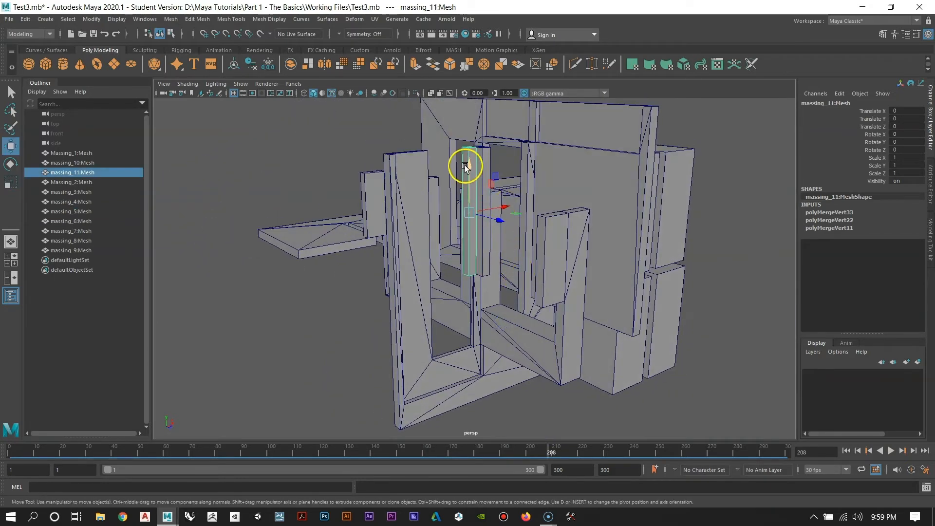
mouse_move(465, 166)
mouse_down()
mouse_move(473, 273)
mouse_move(482, 168)
mouse_move(473, 159)
mouse_up()
key(r)
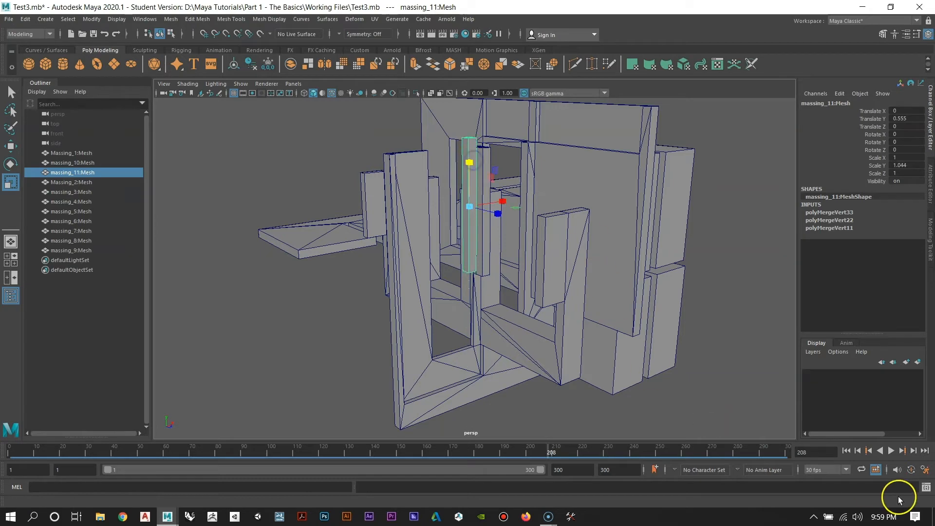
Step: Go to frame 1 to check the column, and undo massing_11's upward move and vertical stretch
click(815, 451)
text(1)
key(Return)
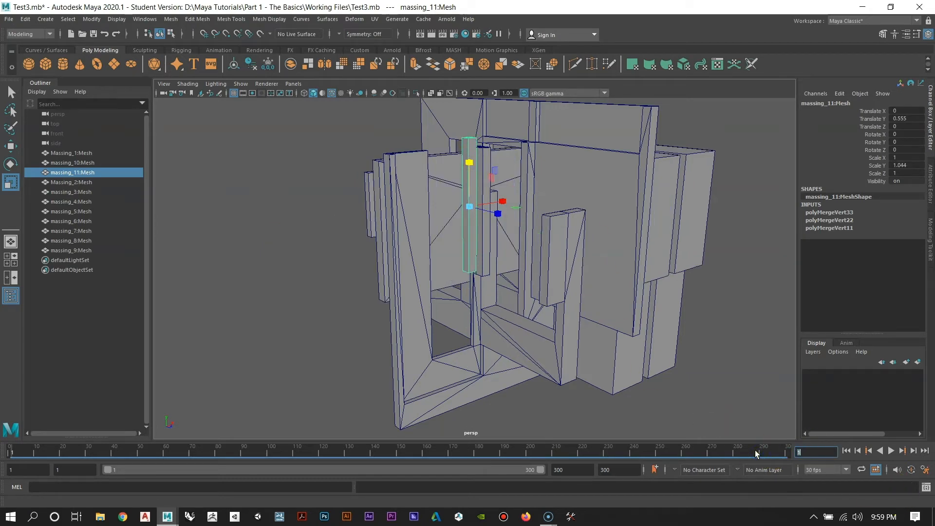
alt+right_drag(495, 254, 518, 302)
alt+drag(518, 302, 527, 322)
alt+middle_drag(527, 320, 468, 317)
key(ctrl+z)
key(ctrl+z)
key(ctrl+z)
key(ctrl+z)
key(ctrl+z)
key(ctrl+z)
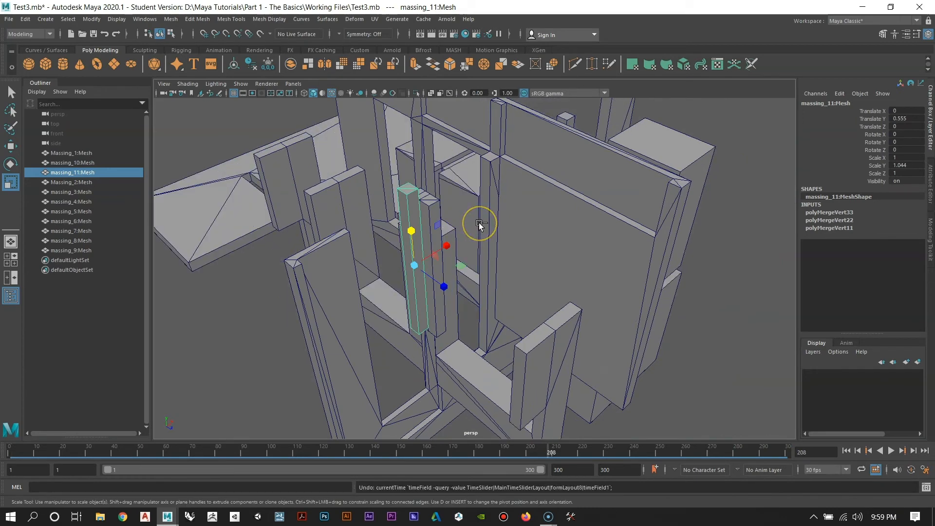
key(ctrl+z)
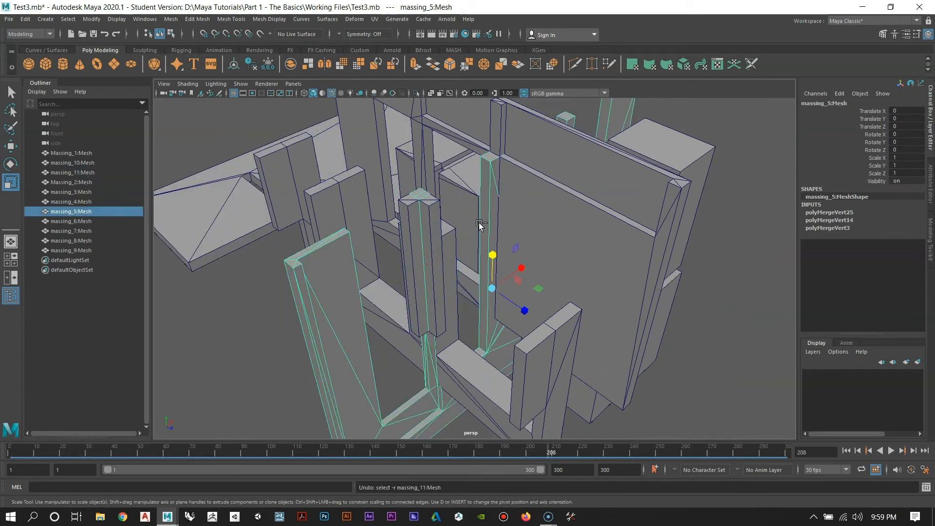
Step: Select massing_11, go to frame 1 and key its Translate, Rotate and Scale channels
click(418, 240)
click(791, 448)
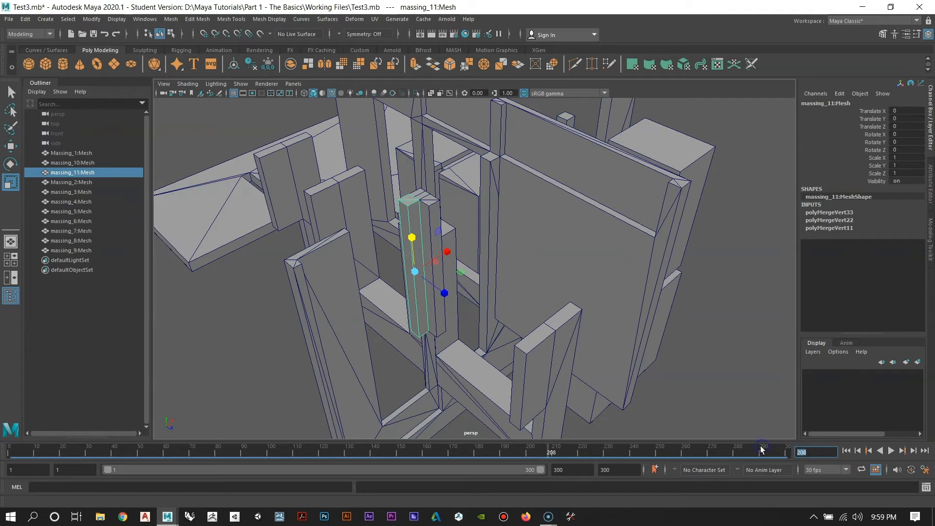
key(Return)
alt+drag(574, 286, 519, 271)
drag(906, 111, 917, 175)
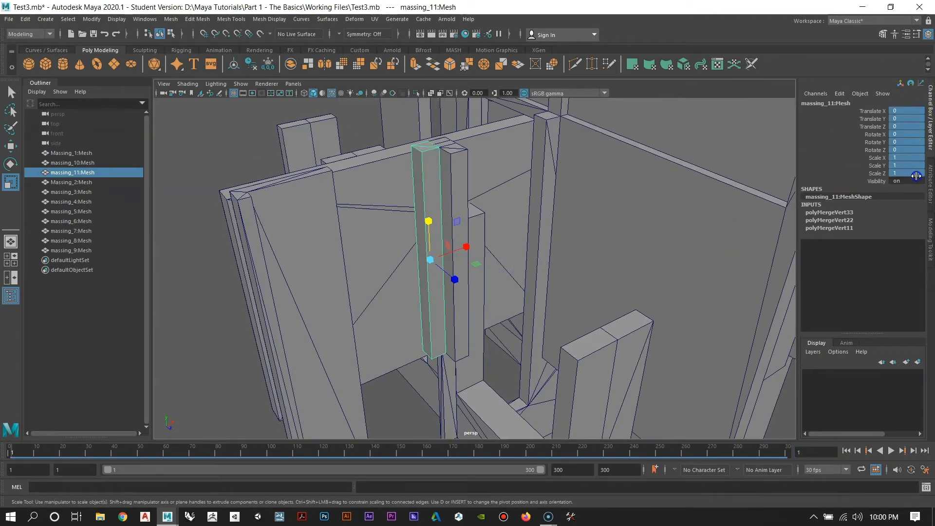
right_click(912, 153)
click(855, 166)
Step: Select the central column massing_10 and key its Translate, Rotate and Scale channels at frame 1
click(451, 159)
right_click(899, 116)
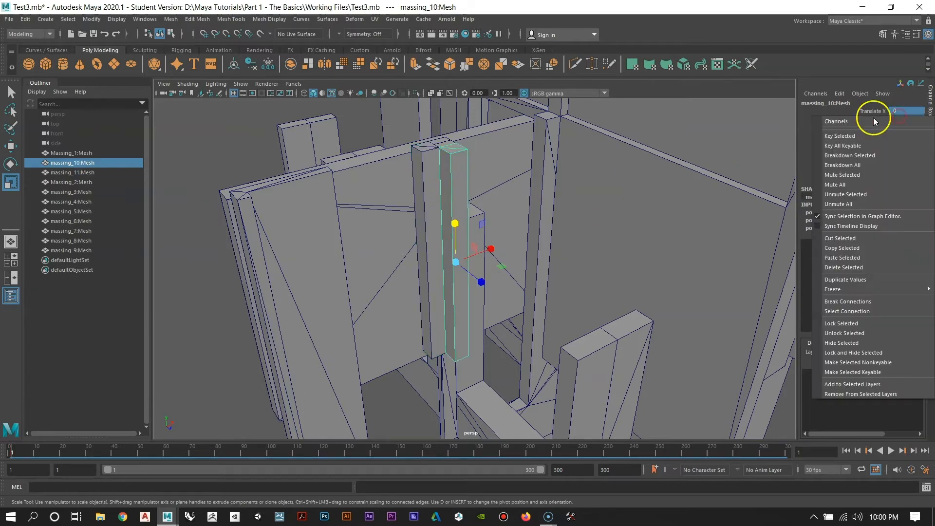
click(864, 135)
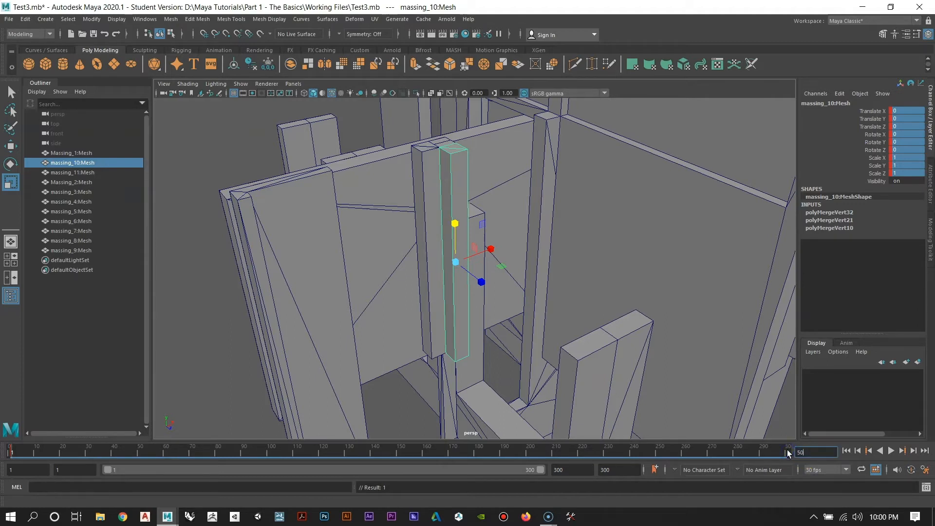
Step: Go to frame 50, lower massing_11 to a Translate Y of about -5.215 and stretch its Scale Y to about 1.348
text(50)
key(Return)
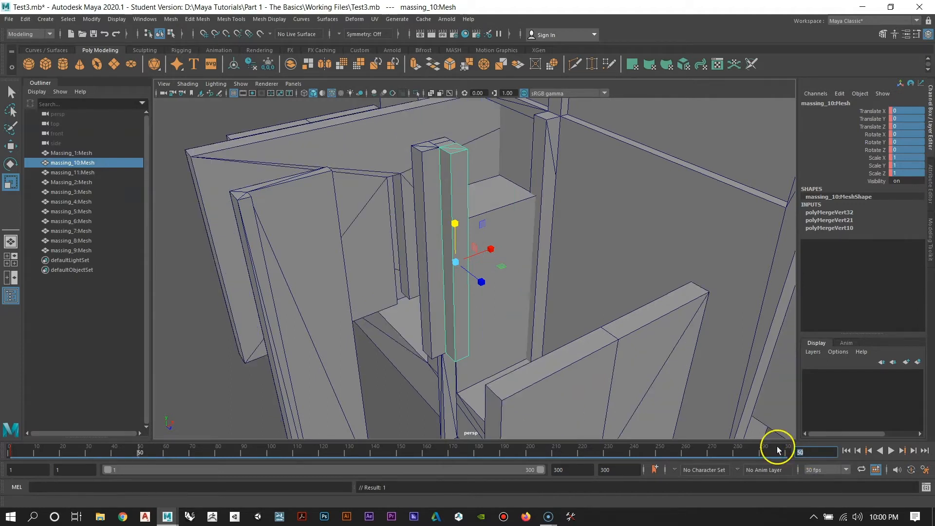
click(432, 168)
alt+drag(485, 277, 505, 264)
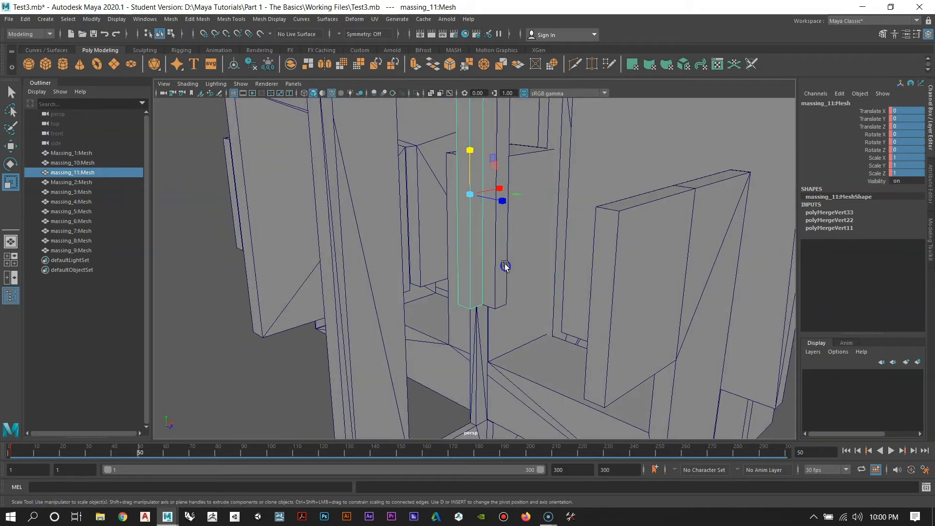
key(w)
alt+right_drag(555, 285, 520, 271)
drag(470, 170, 475, 214)
key(r)
key(w)
scroll(464, 248, up, 5)
drag(456, 164, 454, 162)
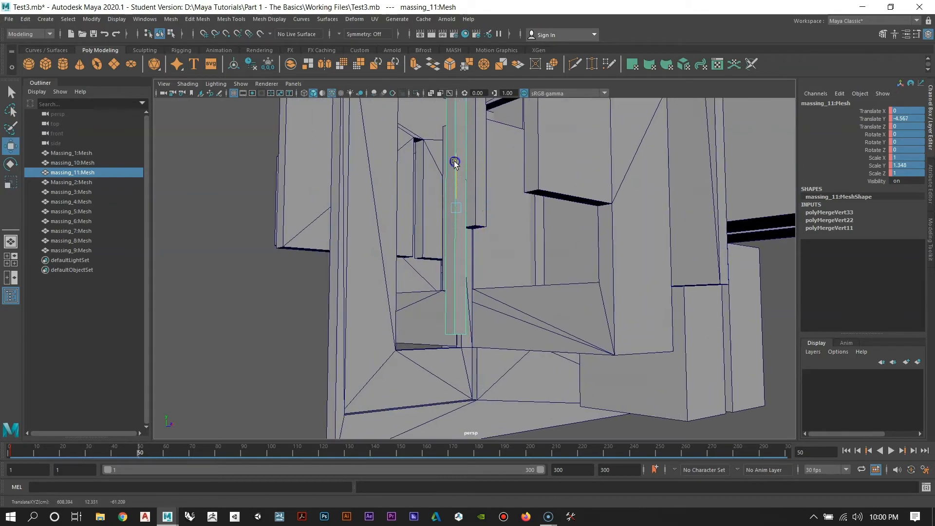
Step: Check where massing_11's lower end sits against the base, and key its Translate, Rotate and Scale channels at frame 50
scroll(457, 195, up, 5)
alt+middle_drag(458, 317, 453, 163)
scroll(462, 263, up, 3)
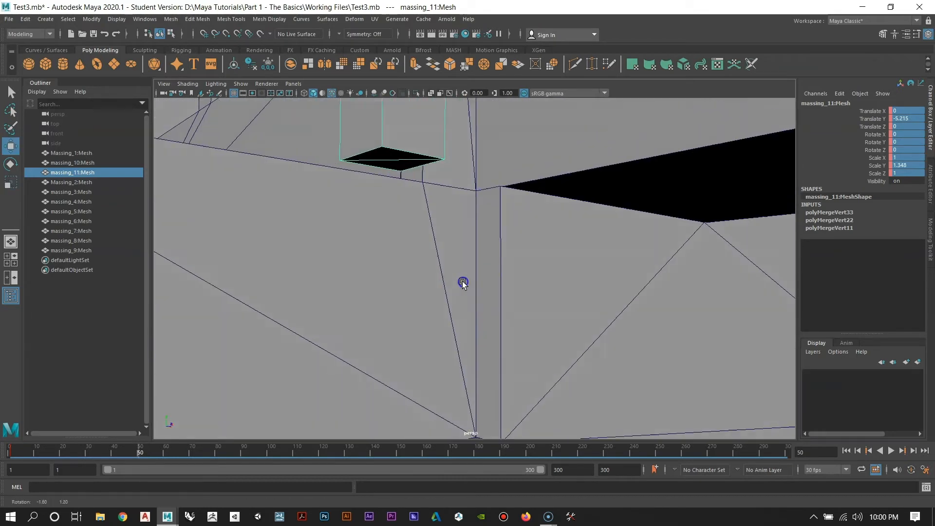
alt+drag(465, 281, 475, 291)
alt+right_drag(542, 364, 340, 228)
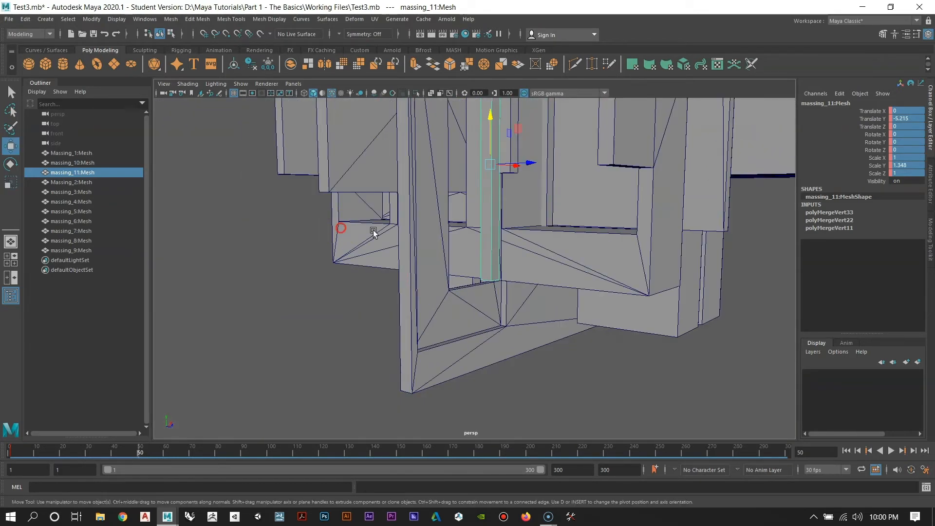
alt+drag(385, 235, 441, 269)
click(486, 208)
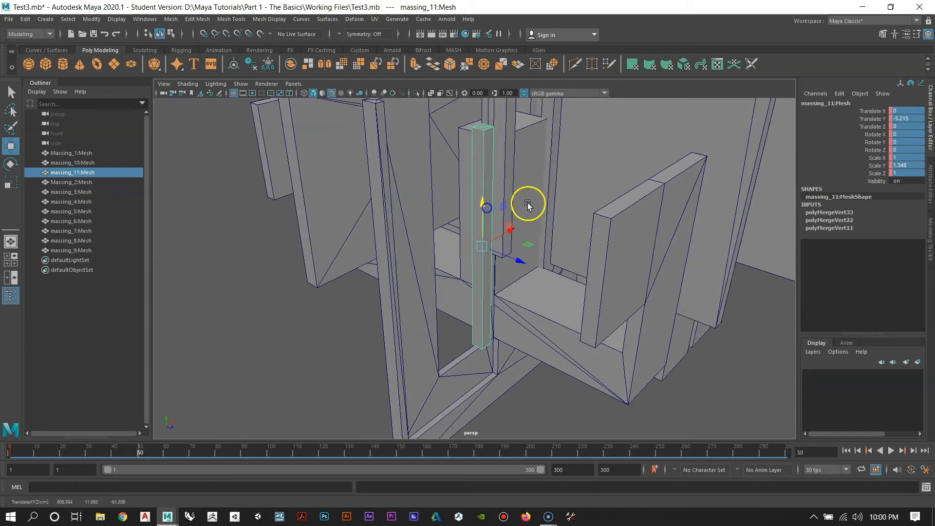
alt+drag(554, 201, 503, 280)
right_click(913, 152)
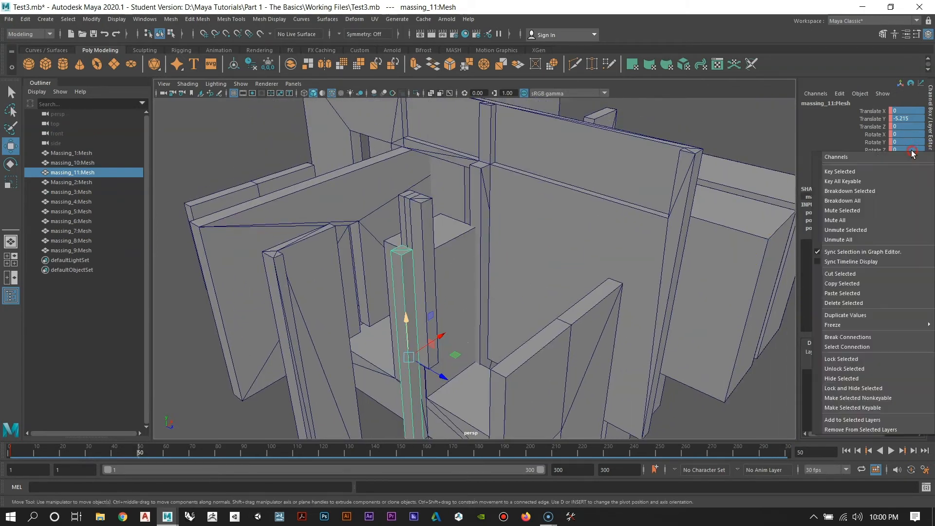
click(872, 172)
Step: Raise massing_10 to a Translate Y of about 4.831, stretch its Scale Y to about 1.632 and key its channels at frame 50
click(429, 229)
alt+drag(453, 261, 443, 174)
drag(448, 220, 452, 138)
key(r)
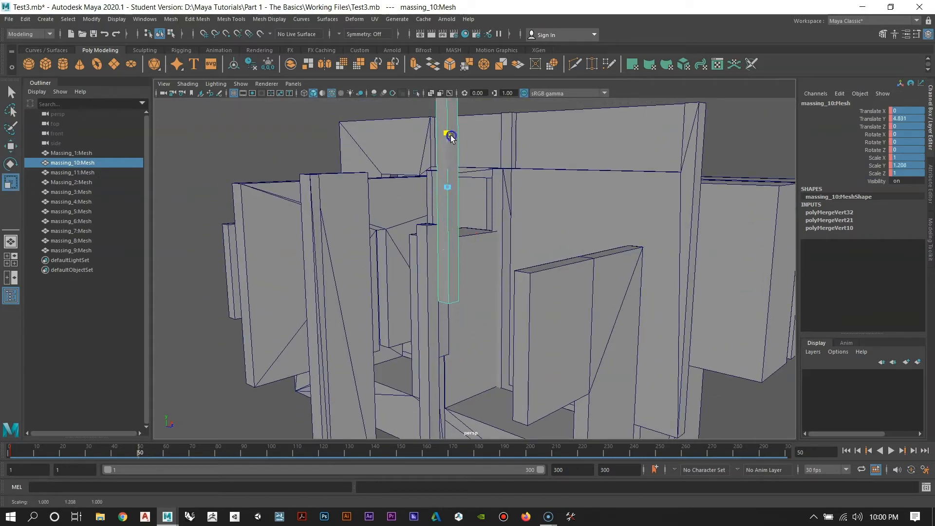
alt+middle_drag(472, 138, 476, 225)
scroll(476, 226, down, 1)
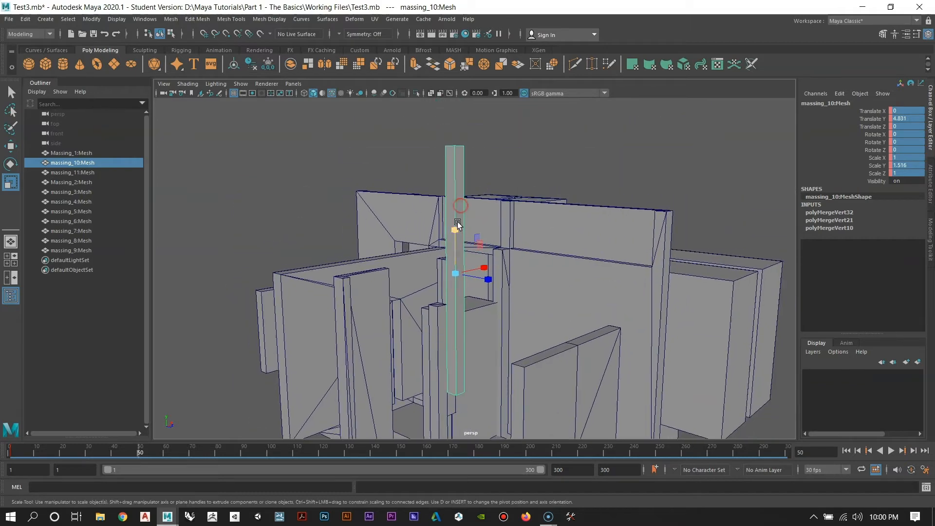
drag(457, 230, 456, 227)
alt+middle_drag(501, 263, 508, 201)
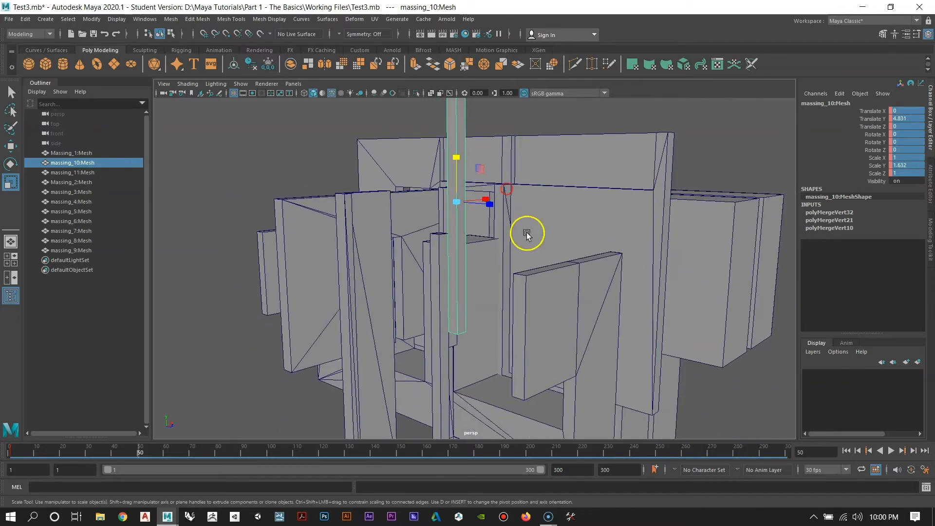
alt+drag(527, 233, 529, 259)
alt+right_drag(542, 274, 492, 229)
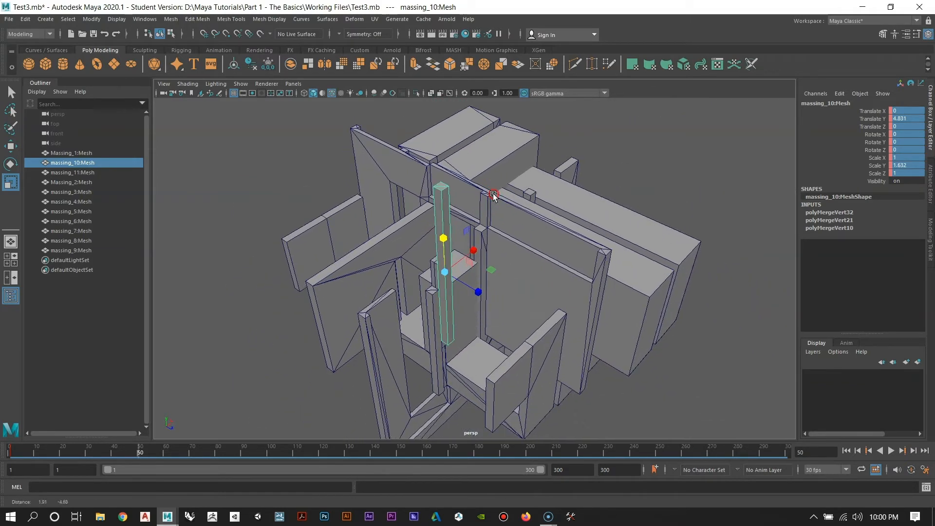
right_click(900, 147)
click(871, 169)
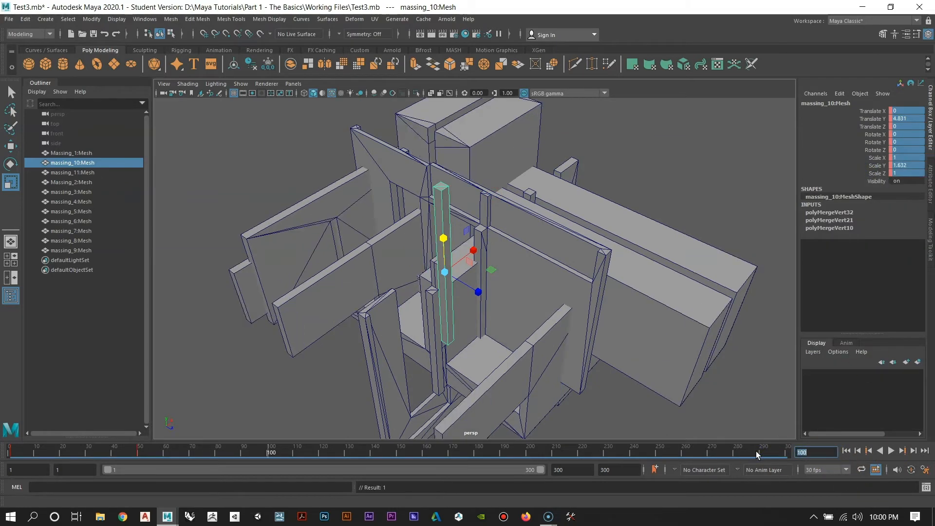
Step: Go to frame 100 and lower massing_10 to a Translate Y of about -8.916
alt+drag(468, 291, 476, 182)
scroll(482, 268, up, 3)
key(w)
alt+right_drag(490, 191, 497, 181)
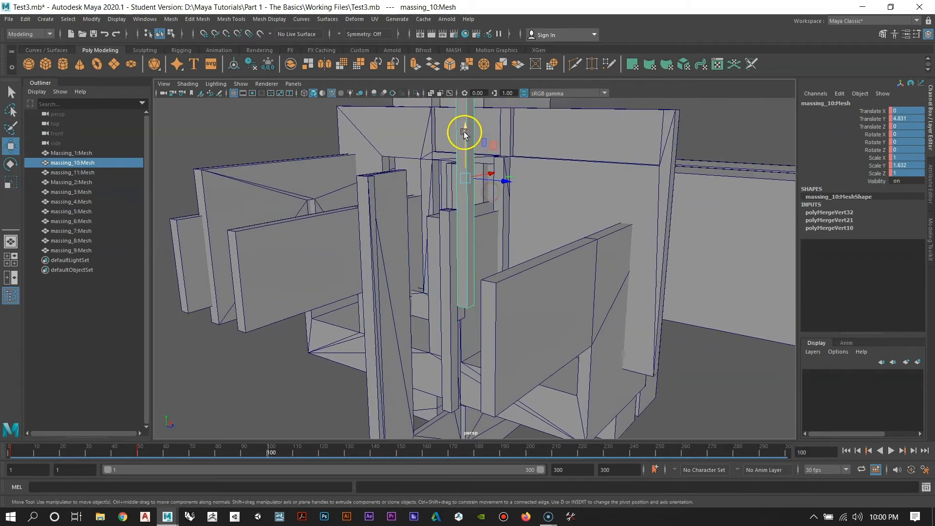
drag(464, 132, 471, 234)
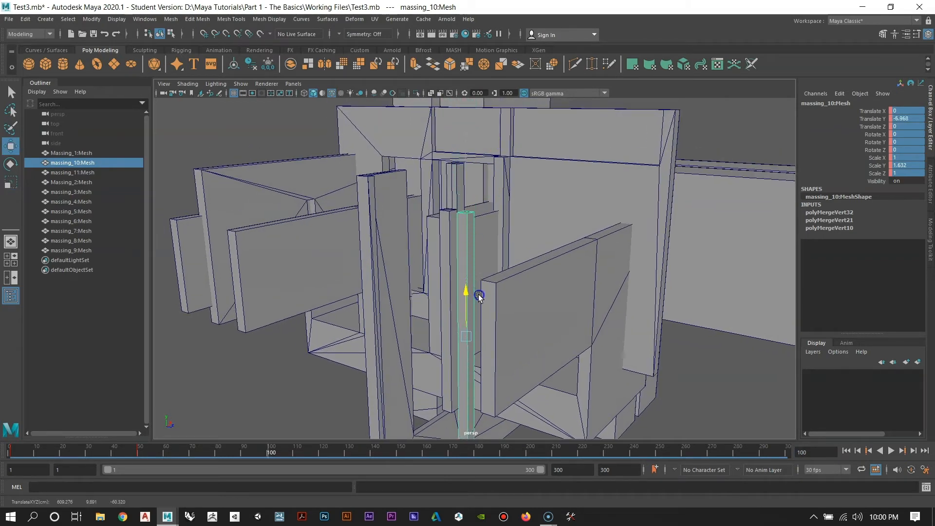
alt+drag(480, 320, 503, 271)
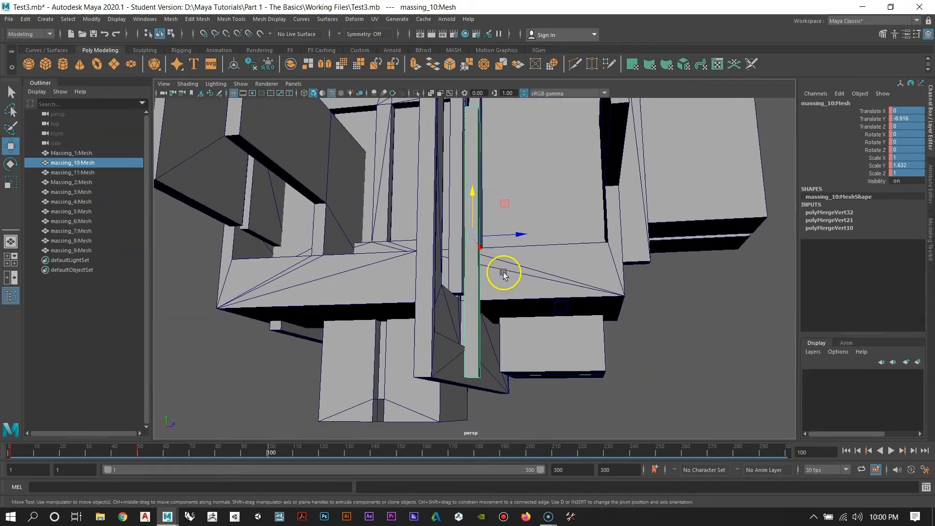
Step: Shorten massing_10 vertically, lower it to a Translate Y of about -10.178 and key its channels at frame 100
alt+right_drag(504, 272, 494, 232)
alt+drag(493, 232, 491, 359)
alt+drag(433, 361, 499, 303)
key(r)
drag(484, 258, 467, 313)
key(w)
right_click(904, 145)
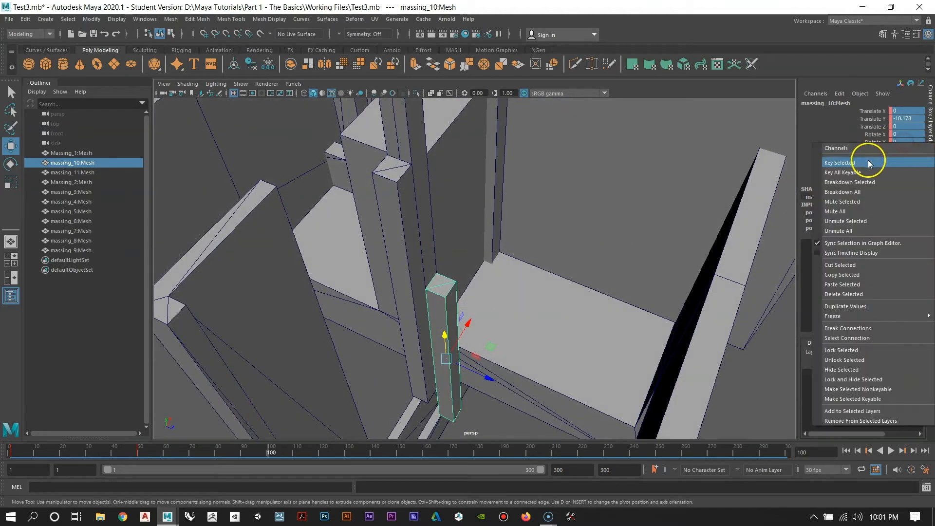
click(869, 163)
Step: Raise massing_11 to a Translate Y of about 5.479, set its Scale Y to about 0.783 and key its channels at frame 100
scroll(511, 275, down, 5)
alt+drag(496, 277, 468, 227)
click(435, 191)
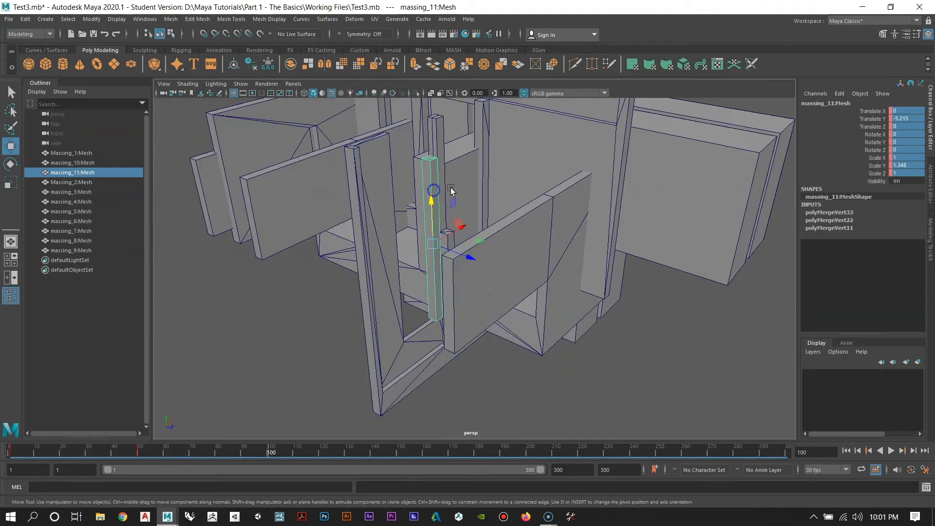
mouse_move(451, 190)
alt+mouse_down()
mouse_move(496, 317)
mouse_move(459, 282)
mouse_move(460, 192)
alt+mouse_up()
key(r)
alt+drag(469, 287, 467, 147)
alt+drag(528, 209, 509, 247)
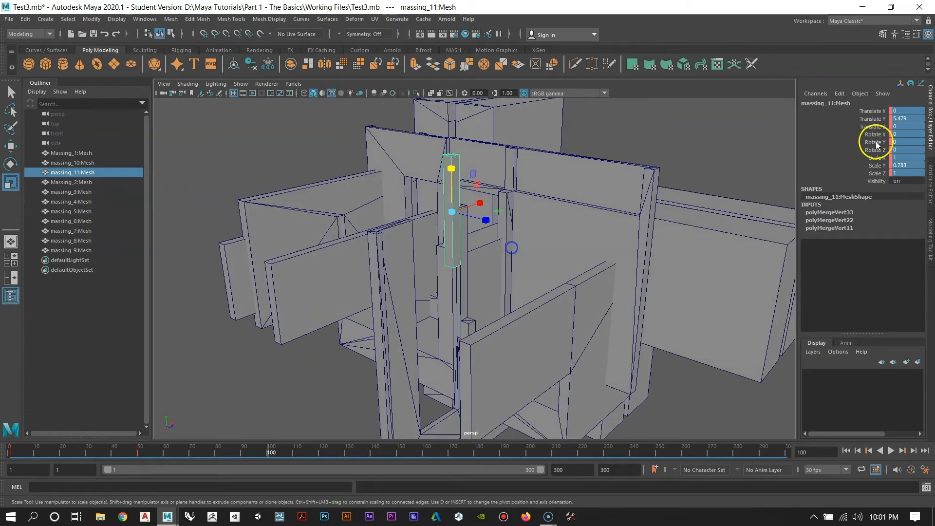
right_click(915, 146)
click(877, 164)
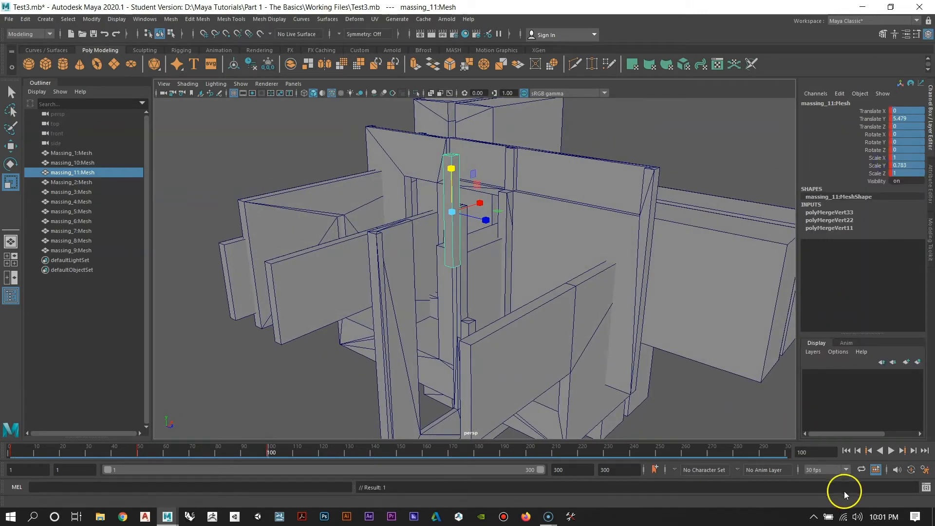
Step: Go to frame 150, lower massing_11 to a Translate Y of about -5.843 and stretch its Scale Y to about 1.055
click(815, 453)
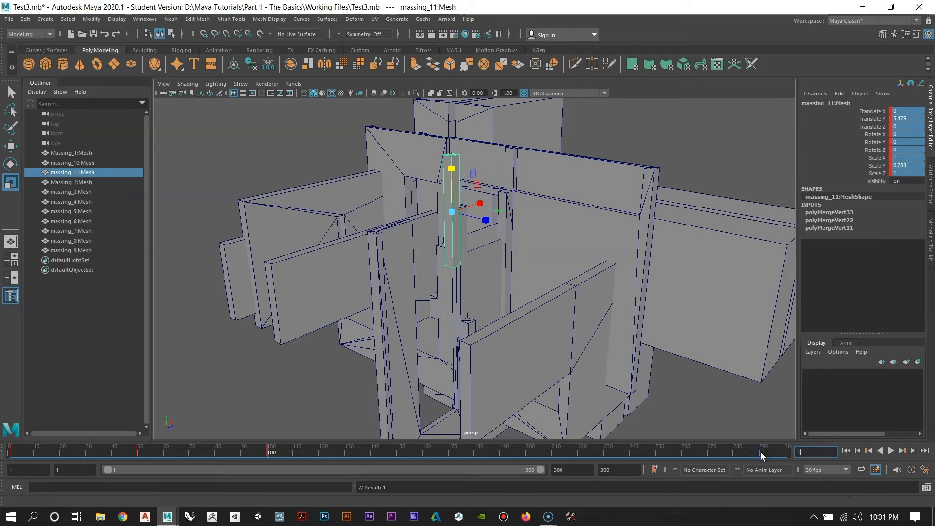
key(Return)
alt+drag(541, 340, 553, 340)
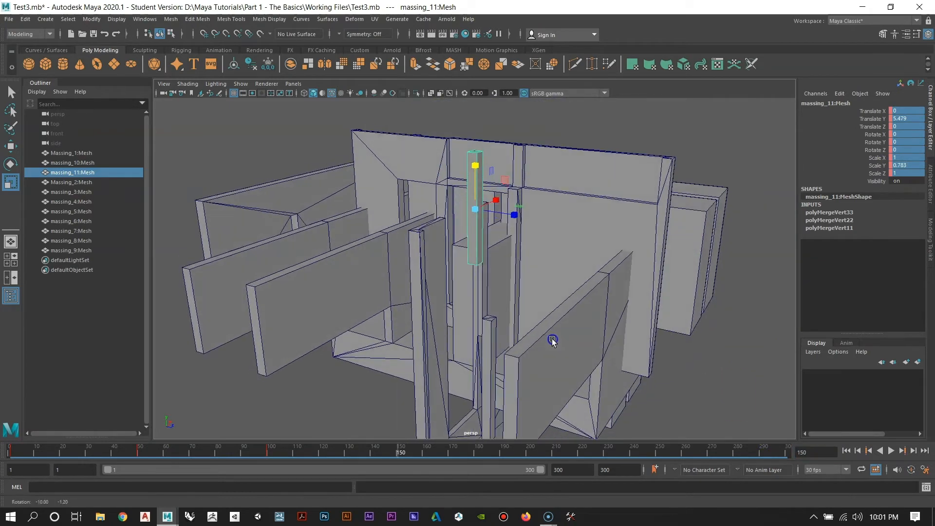
key(w)
drag(484, 194, 482, 290)
key(r)
click(495, 330)
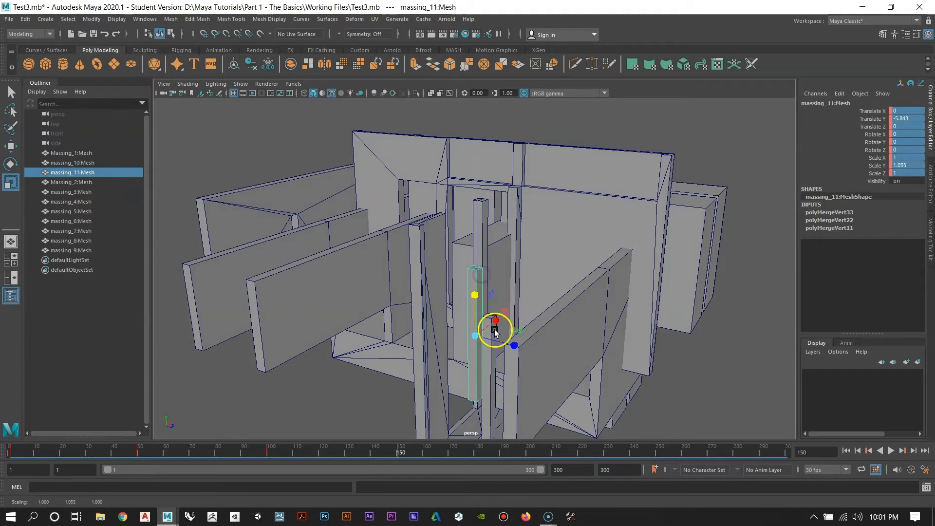
Step: Raise massing_10 to a Translate Y of about 1.718 and set its Scale Y to about 1.574
click(487, 379)
key(w)
drag(495, 346, 493, 186)
key(r)
mouse_move(475, 294)
alt+mouse_down()
mouse_move(482, 268)
mouse_move(481, 281)
alt+mouse_up()
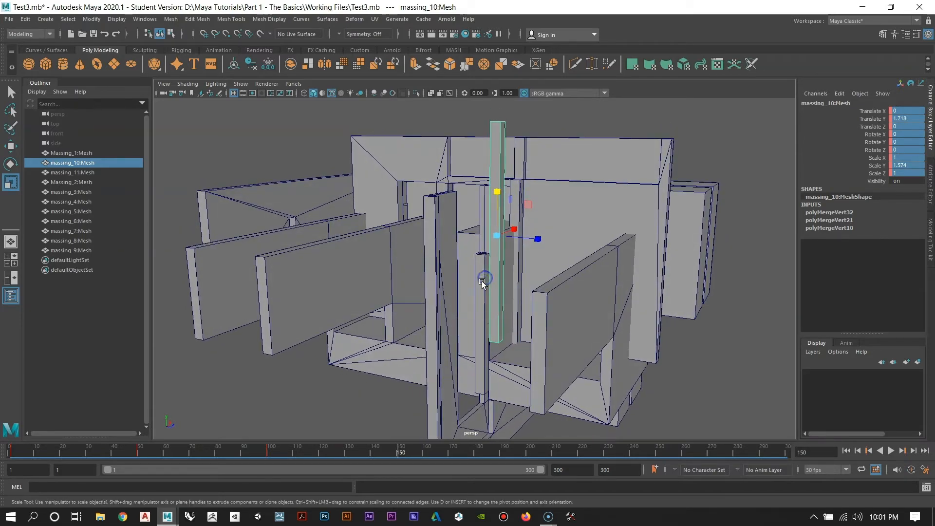
Step: Key the Translate, Rotate and Scale channels of massing_10 and massing_11 together at frame 150, and check each column's keys
shift+click(482, 281)
right_click(907, 119)
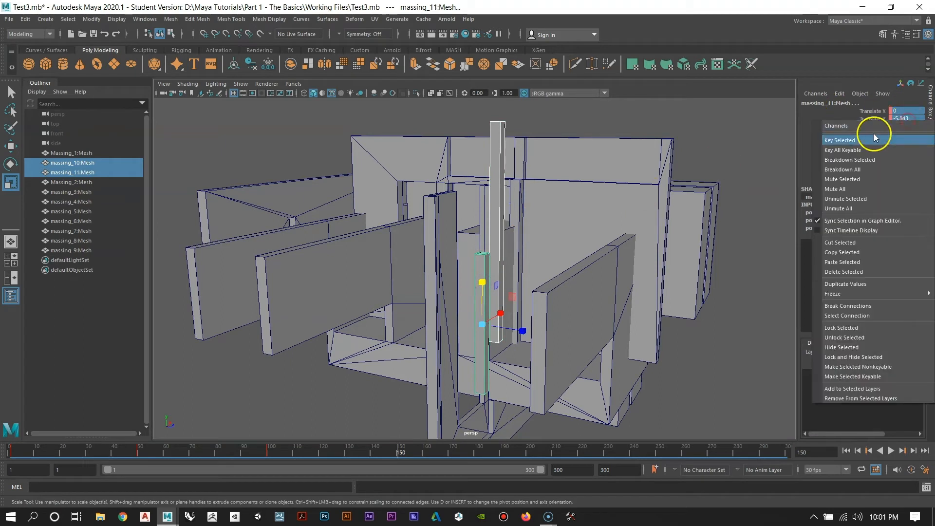
click(871, 141)
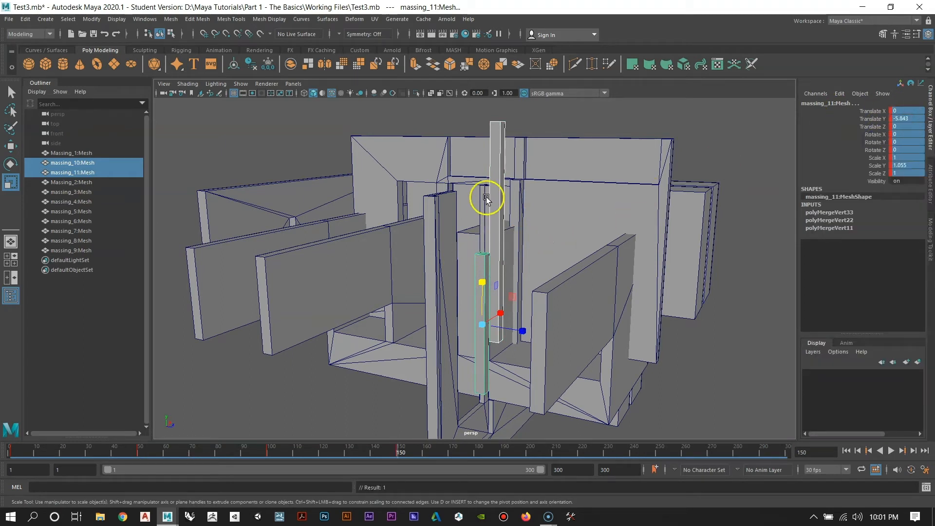
click(573, 121)
click(501, 171)
click(482, 320)
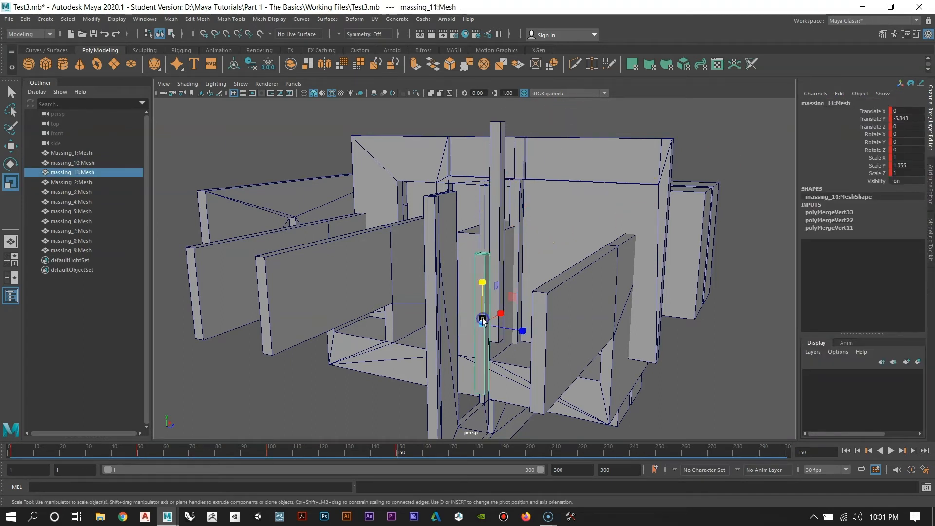
Step: Select massing_10, lower it to a Translate Y of about -6.26 at frame 250 and key its channels
click(496, 205)
alt+drag(499, 197, 602, 427)
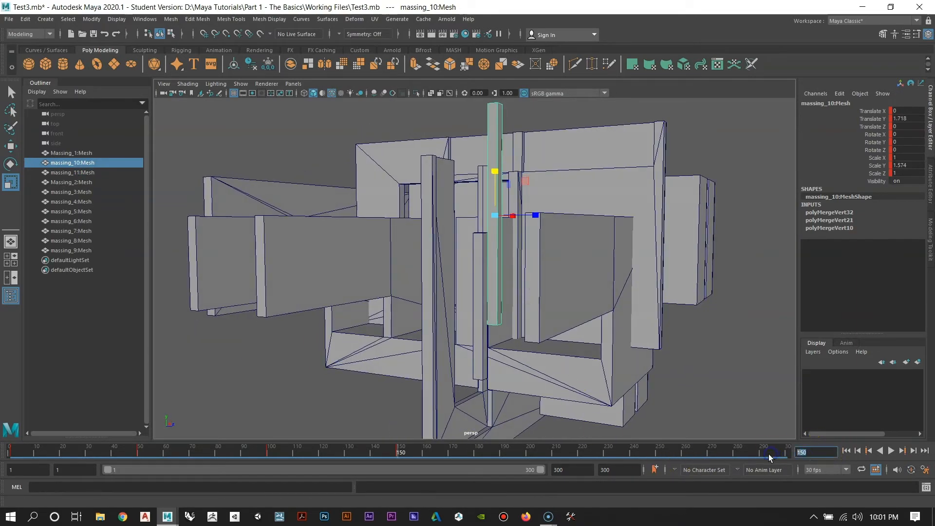
text(250)
key(Return)
key(w)
alt+drag(555, 275, 491, 279)
drag(462, 186, 468, 271)
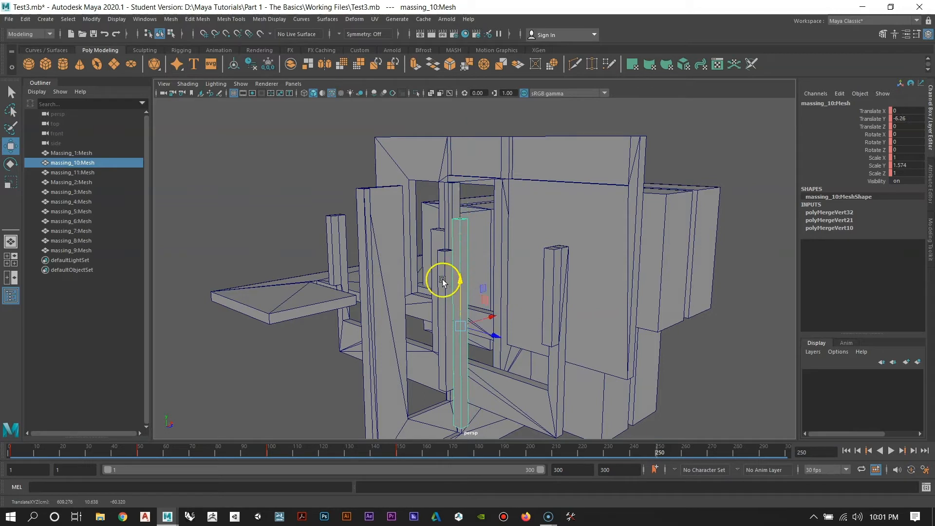
drag(902, 110, 902, 164)
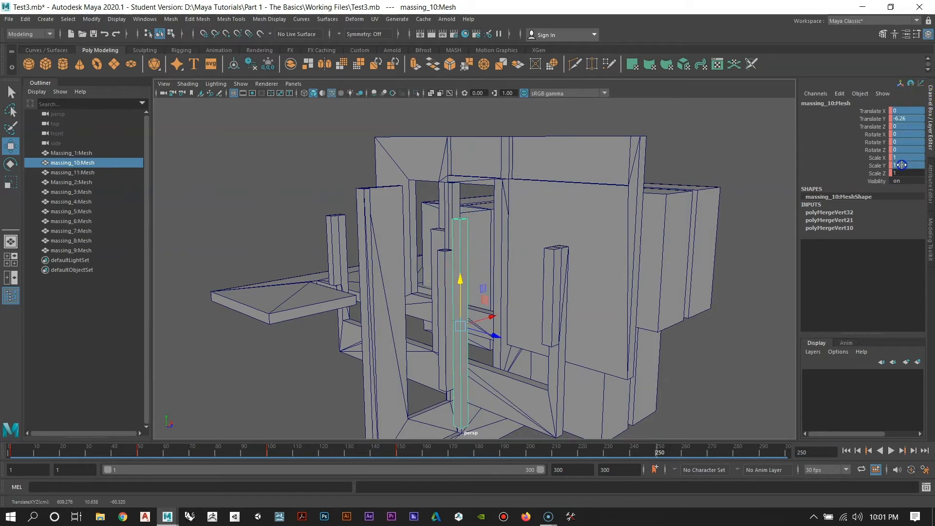
right_click(901, 137)
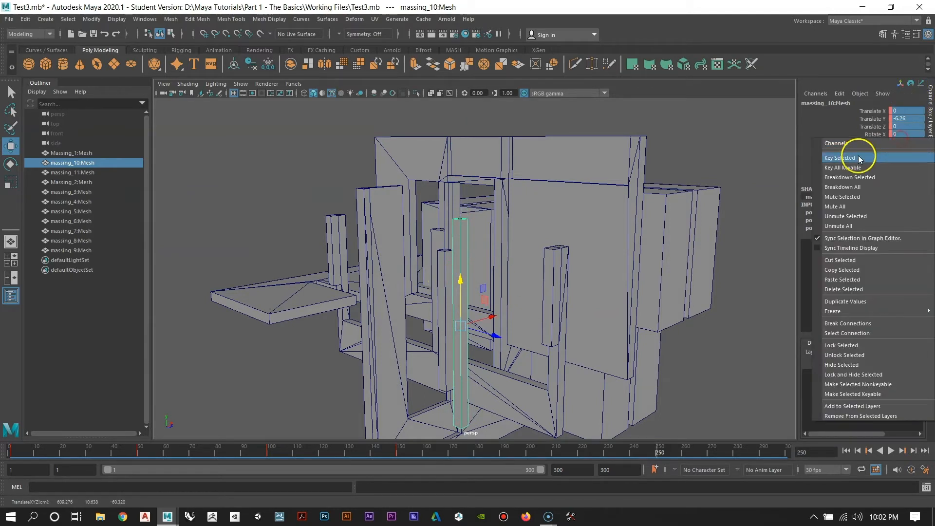
Step: Raise massing_11 to a Translate Y of about 2.851 and key its Translate, Rotate and Scale channels at frame 250
click(443, 267)
drag(446, 281, 445, 179)
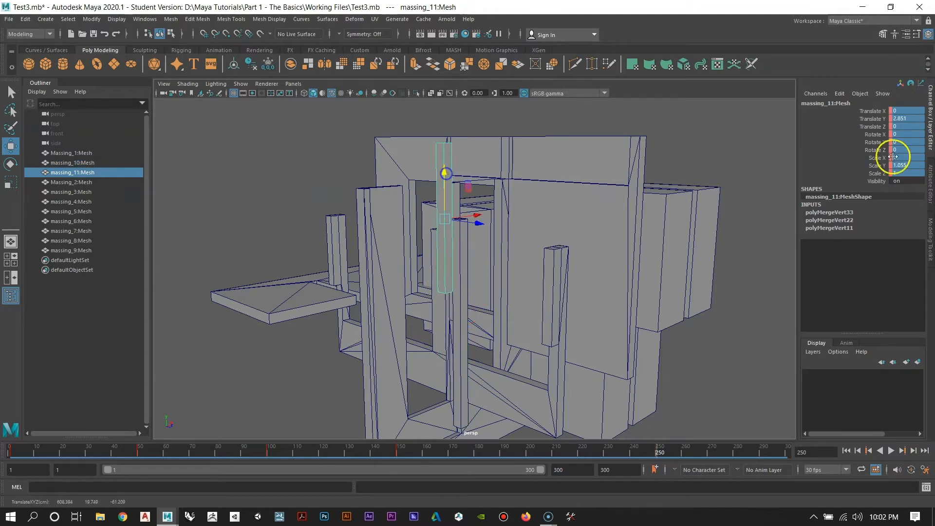
right_drag(908, 137, 874, 159)
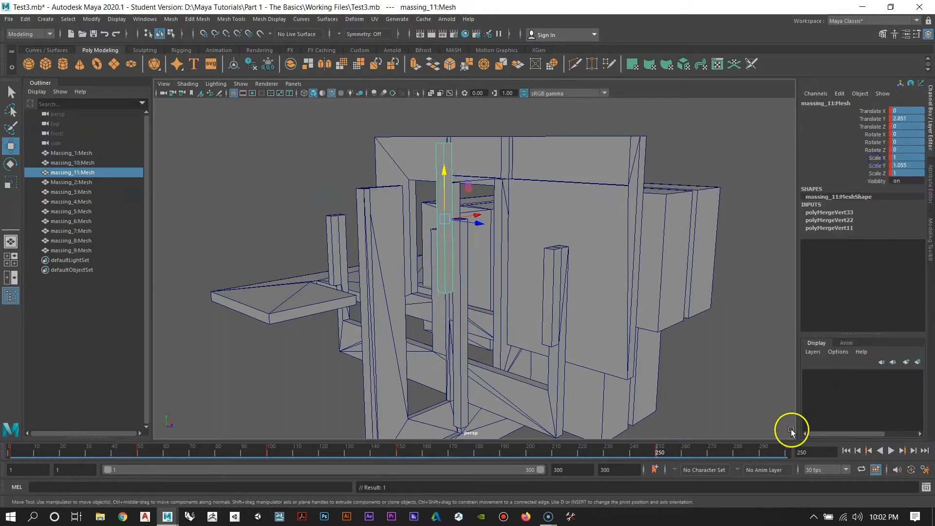
Step: Go to frame 300 and lower massing_11 to a Translate Y of about -0.319
click(816, 451)
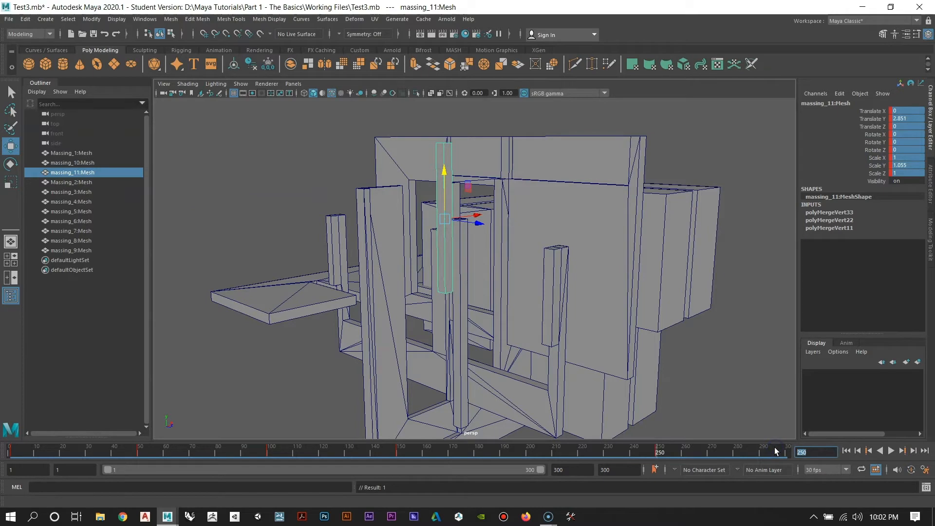
text(300)
key(Return)
alt+drag(536, 312, 552, 327)
alt+middle_drag(552, 326, 558, 266)
alt+right_drag(557, 266, 564, 354)
alt+drag(563, 352, 505, 279)
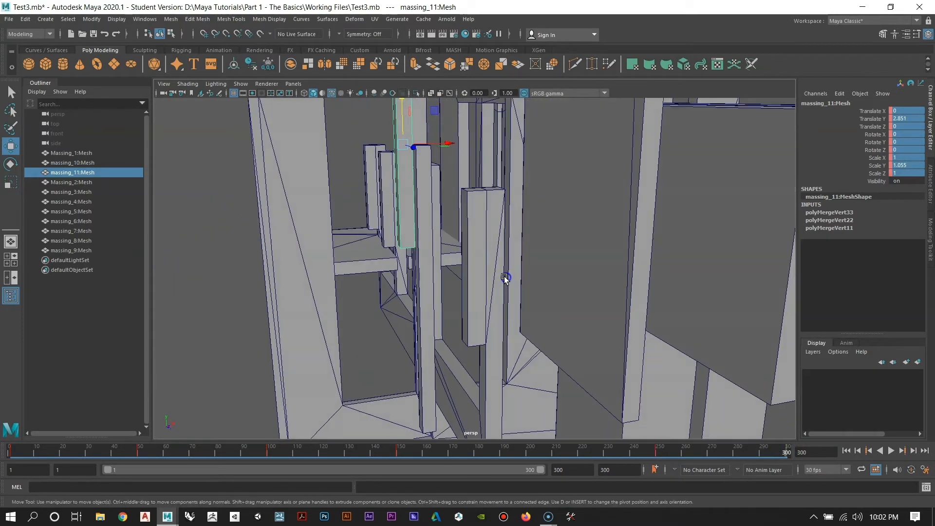
alt+drag(474, 216, 532, 292)
alt+right_drag(532, 291, 541, 286)
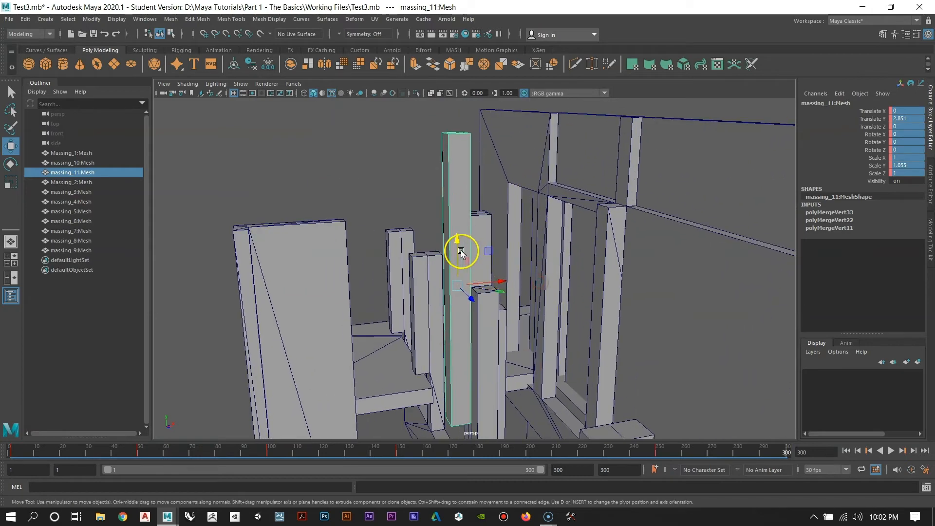
drag(461, 253, 460, 320)
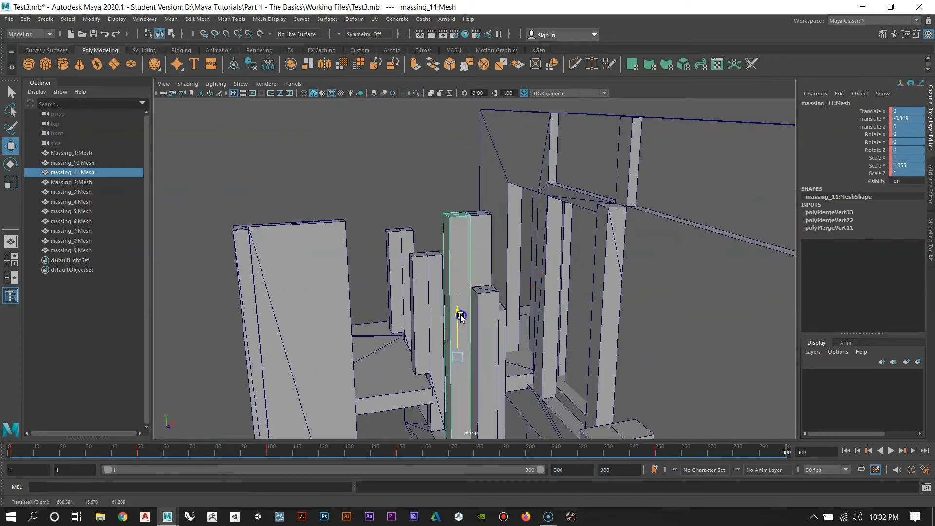
alt+drag(531, 253, 498, 212)
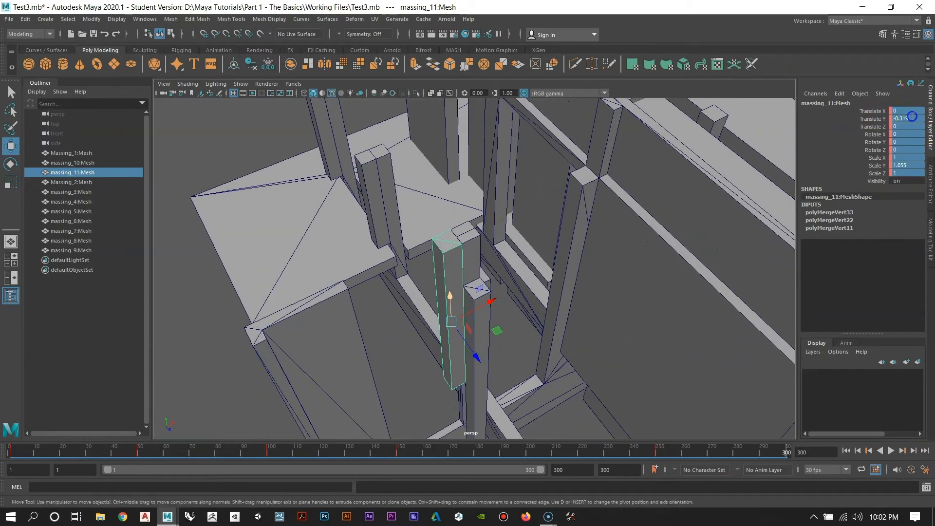
Step: Set massing_11's Translate Y to 0 and its Scale Y to 1
double_click(907, 118)
text(0)
key(Return)
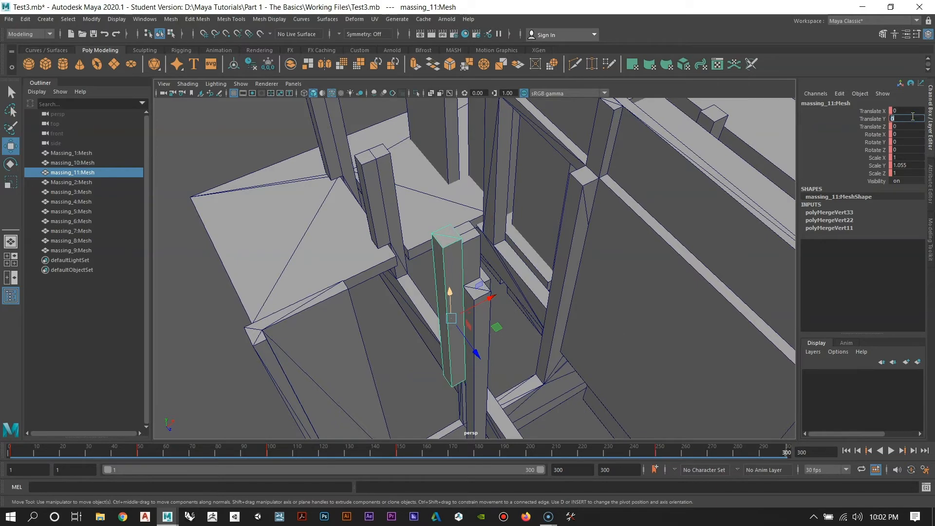
alt+drag(586, 246, 543, 210)
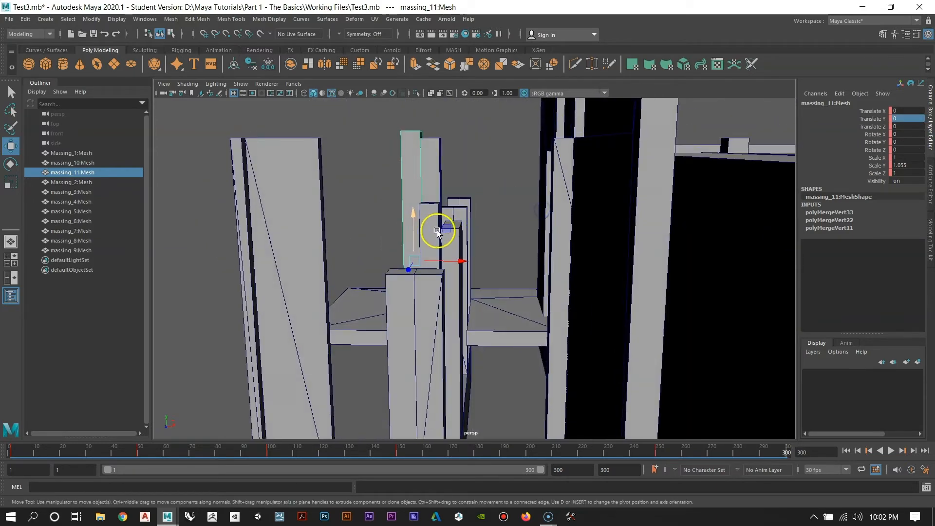
alt+middle_drag(444, 254, 442, 274)
key(f)
double_click(914, 166)
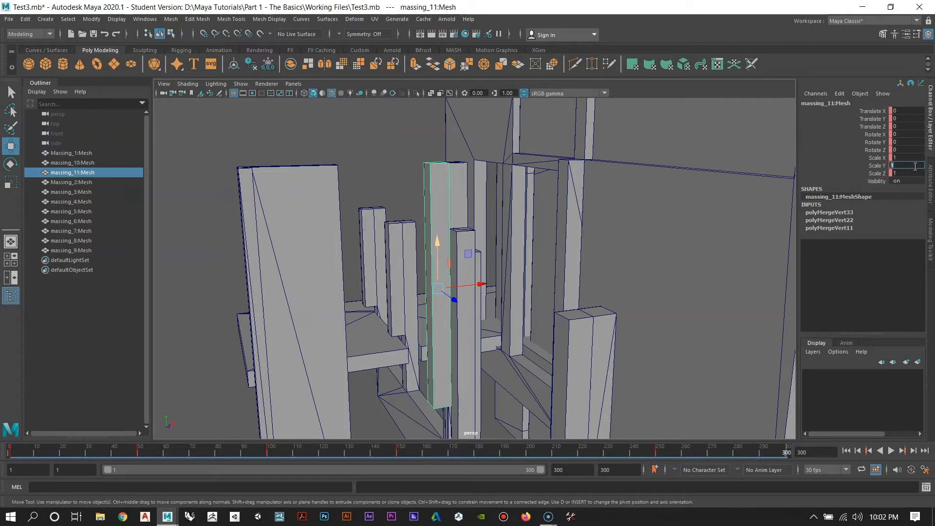
text(1)
key(Return)
Step: Select massing_10 and set its Translate Y to 0 and its Scale Y to 1
alt+drag(494, 146, 481, 295)
click(498, 274)
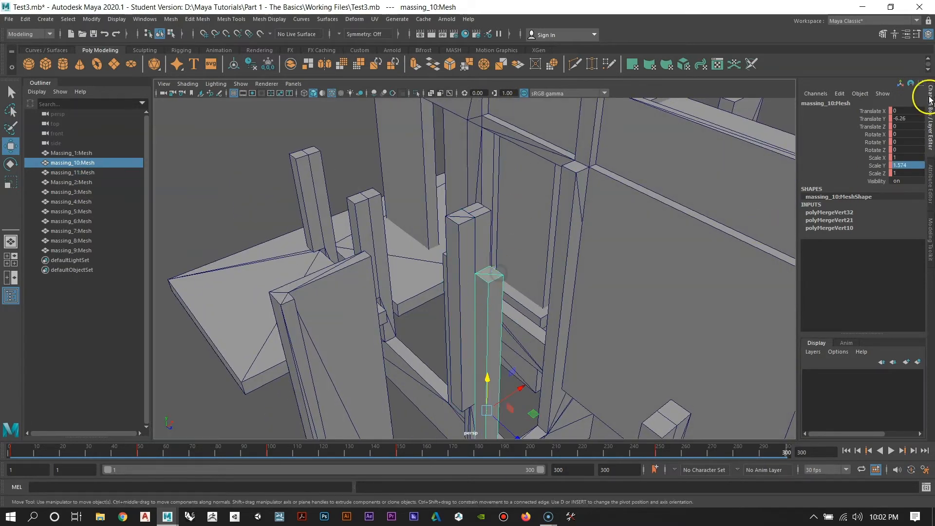
key(Return)
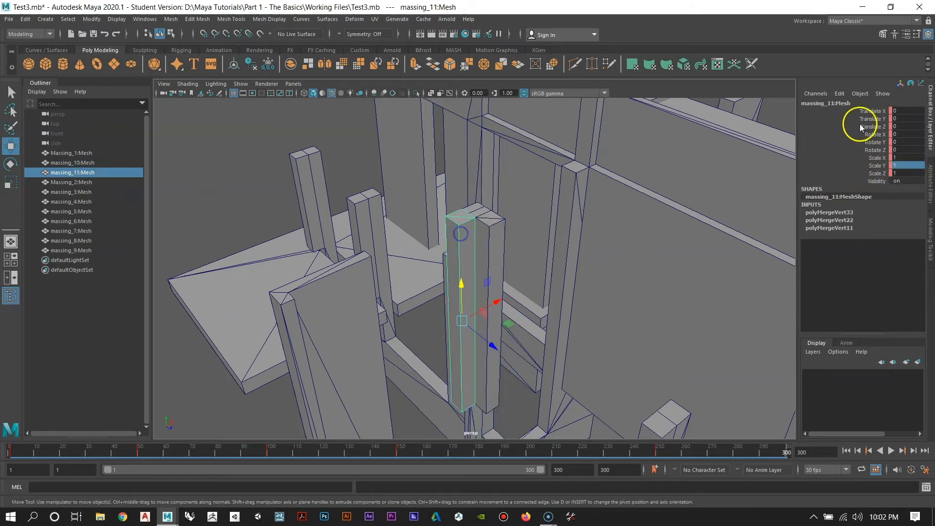
Step: Key the Translate, Rotate and Scale channels of massing_11 and then massing_10 at frame 300
right_click(909, 144)
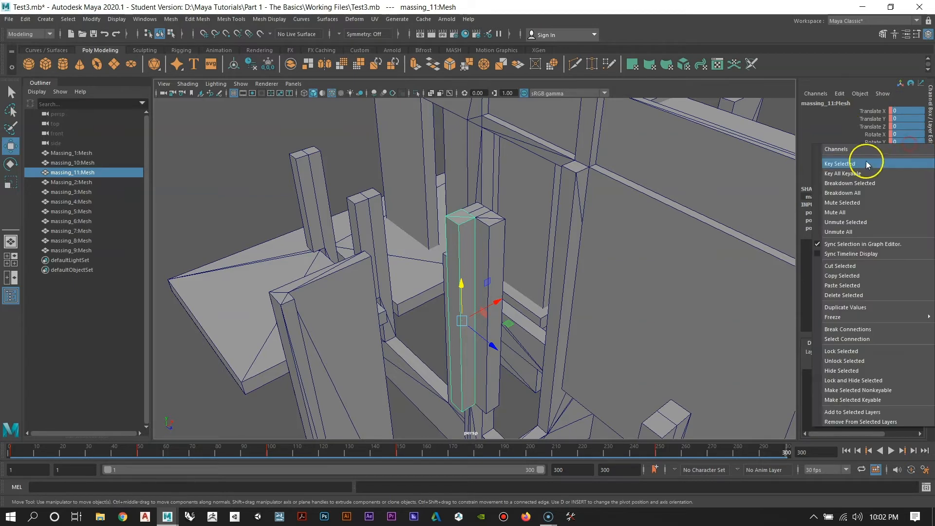
click(865, 161)
click(497, 241)
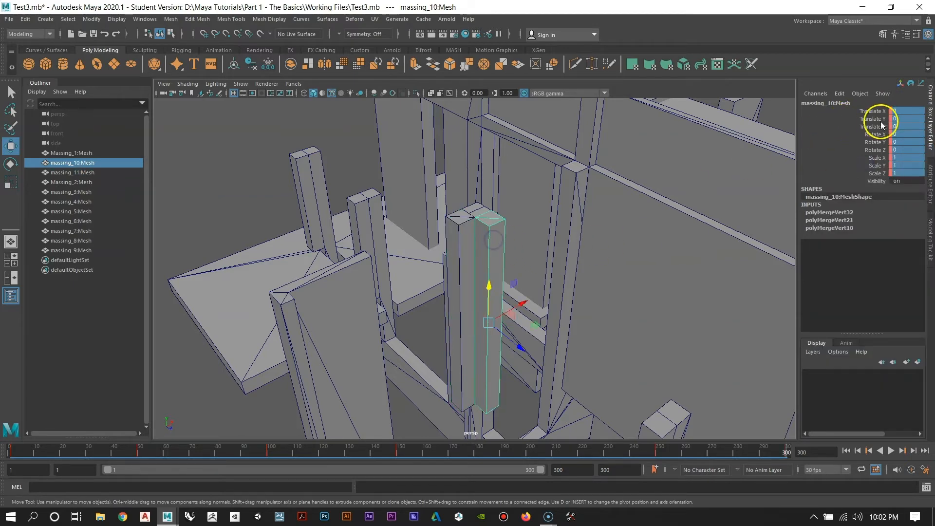
right_click(902, 121)
click(865, 143)
Step: Clear the selection and scrub the timeline from frame 300 back to frame 1 to review the motion
alt+right_drag(593, 255, 466, 193)
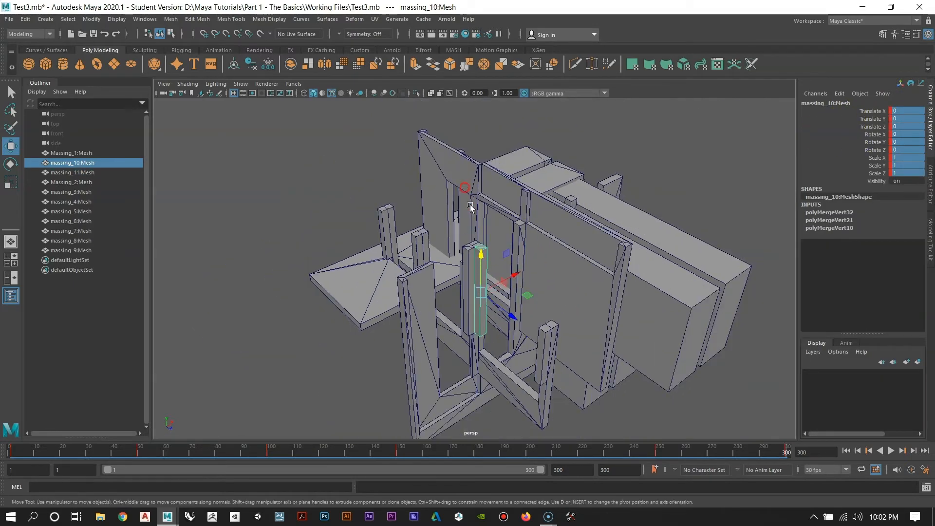
alt+drag(526, 253, 494, 221)
click(691, 410)
alt+middle_drag(699, 372, 700, 235)
alt+right_drag(699, 239, 710, 325)
alt+drag(701, 214, 660, 294)
alt+middle_drag(651, 254, 610, 401)
alt+drag(610, 402, 558, 262)
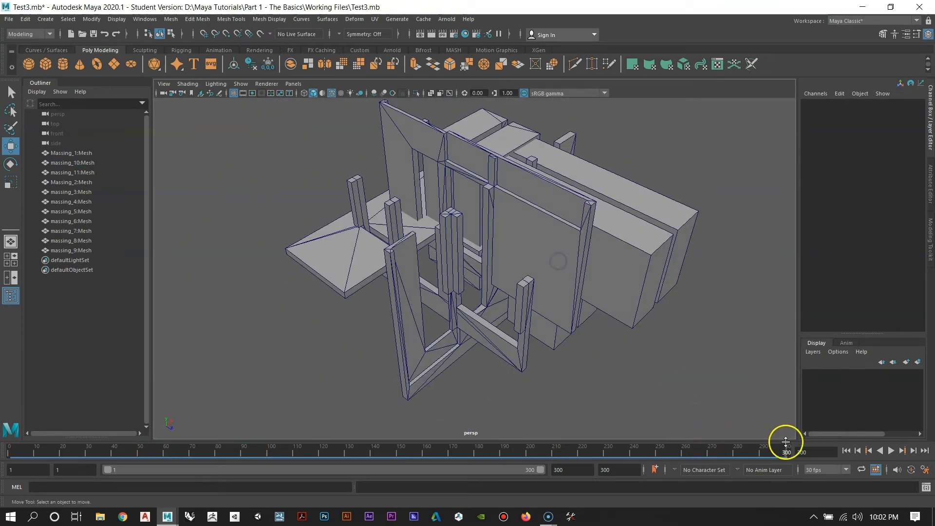
drag(789, 449, 1, 445)
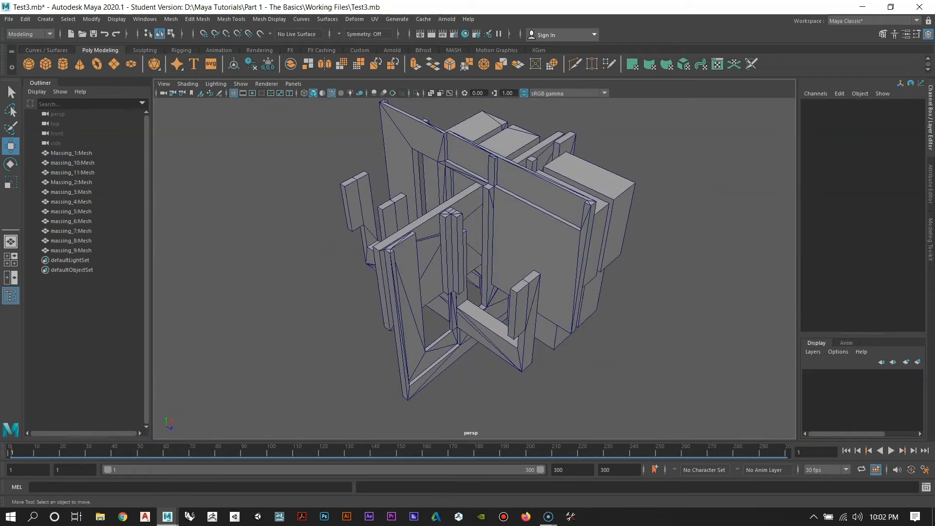
Step: Play the animation and examine the moving massing pieces from several angles
click(892, 452)
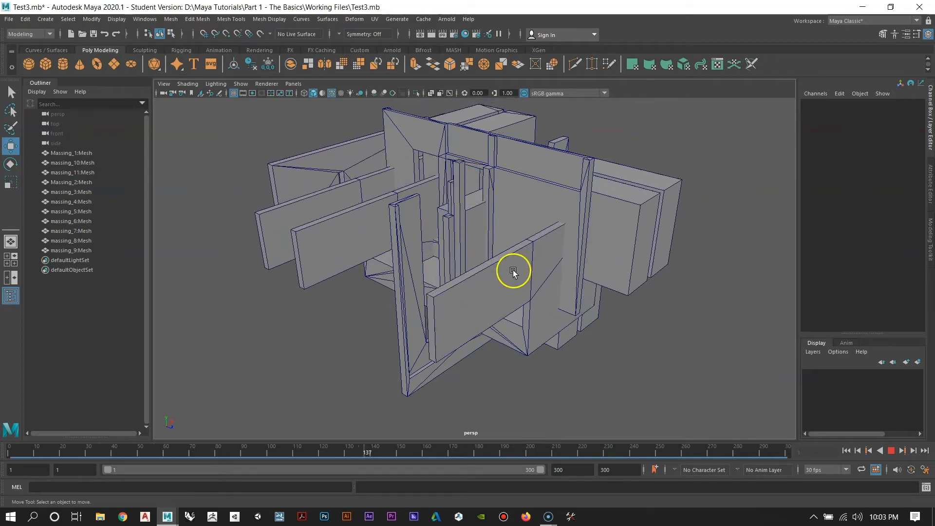
alt+drag(464, 204, 522, 284)
alt+middle_drag(522, 284, 463, 317)
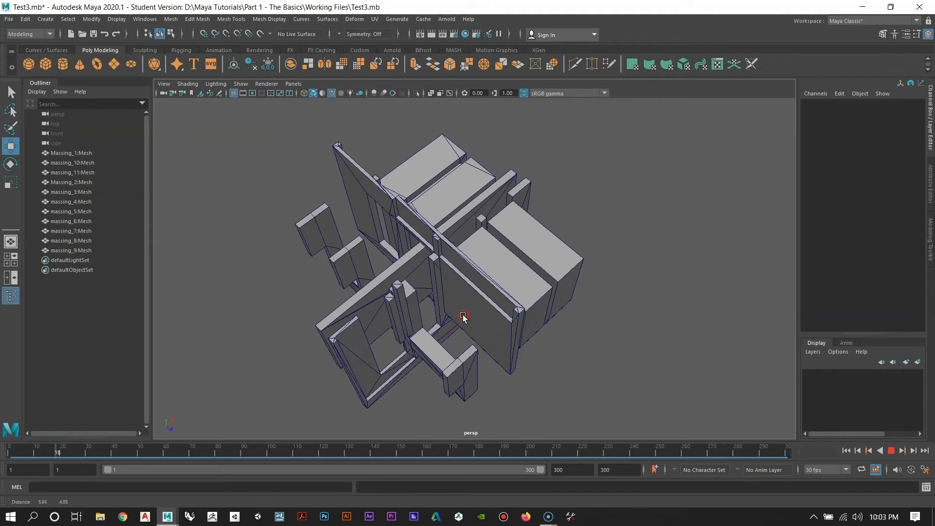
alt+drag(463, 318, 518, 246)
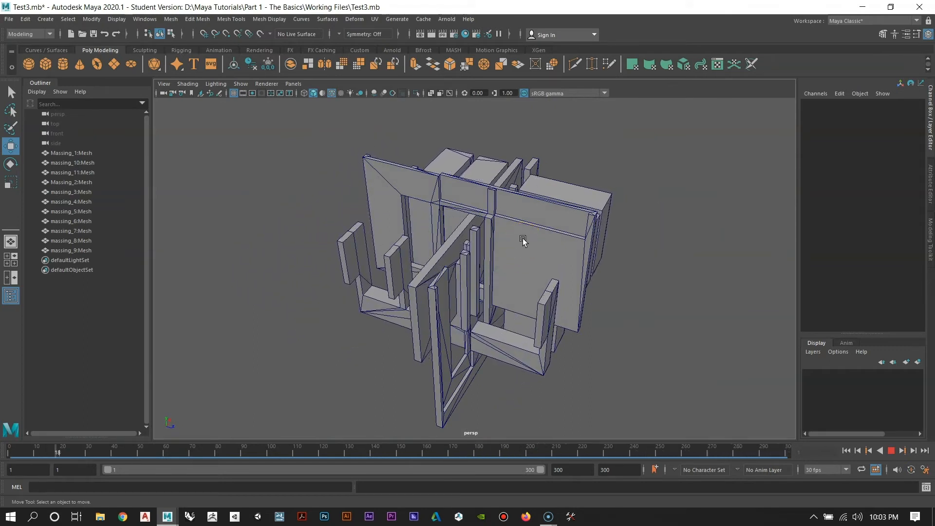
alt+drag(521, 236, 493, 272)
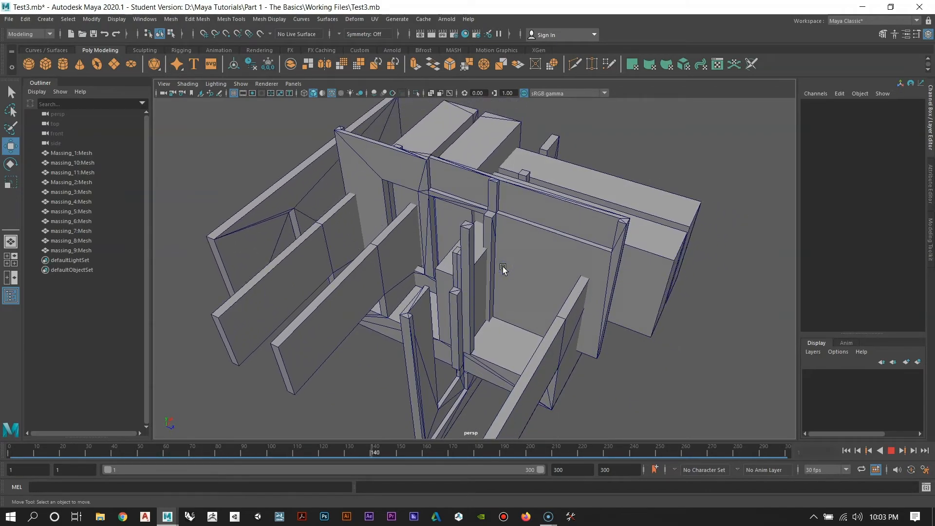
alt+drag(502, 266, 507, 243)
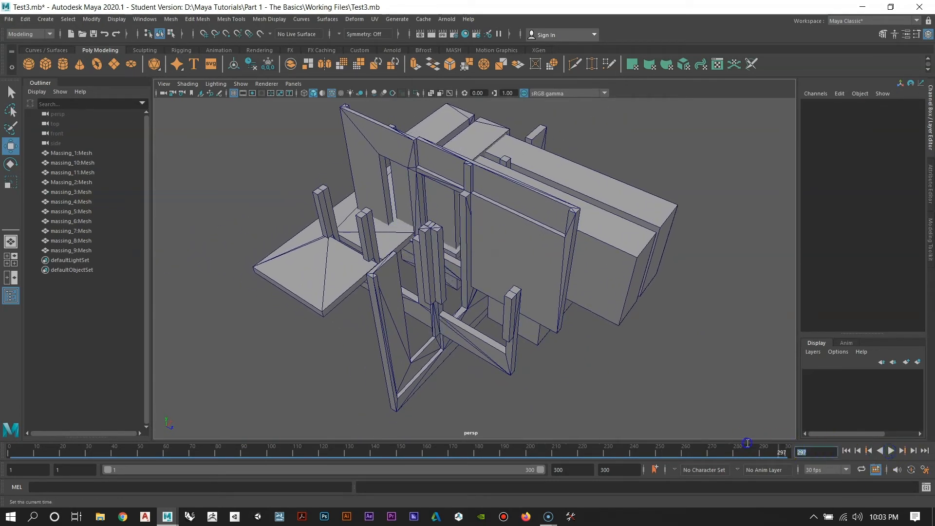
Step: Return to frame 1 and select the large central wall piece massing_8
text(1)
key(Return)
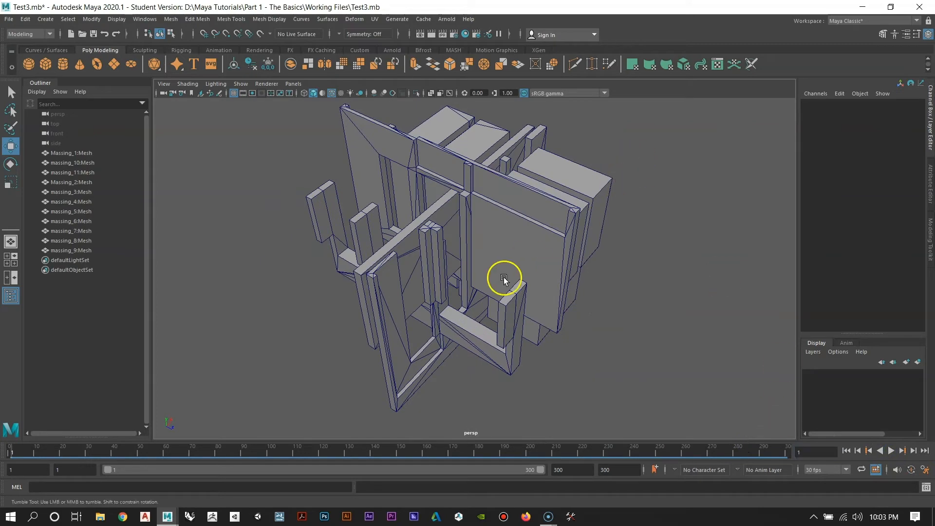
alt+drag(505, 278, 586, 242)
click(524, 282)
click(575, 261)
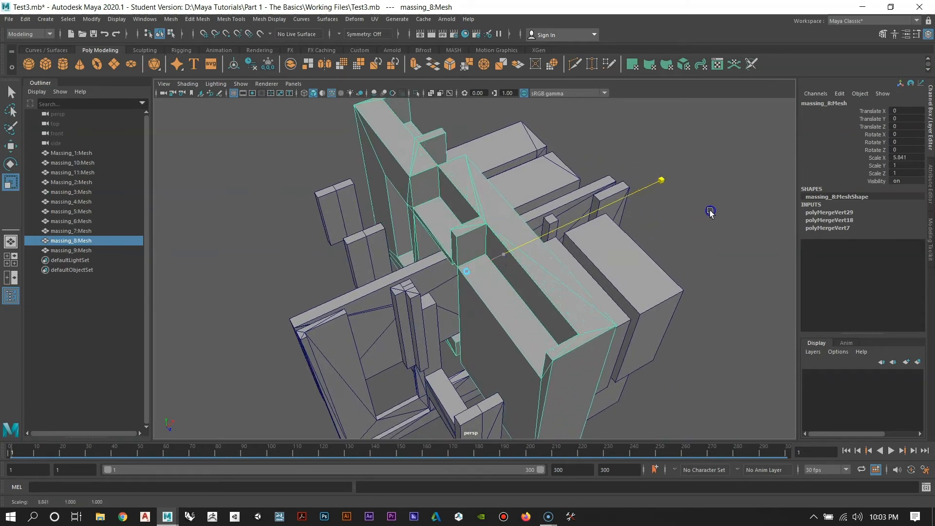
Step: Try widening massing_8 to a Scale X of about 3.063 and moving it to a Translate X of about -1.535, and undo both changes
drag(710, 212, 576, 254)
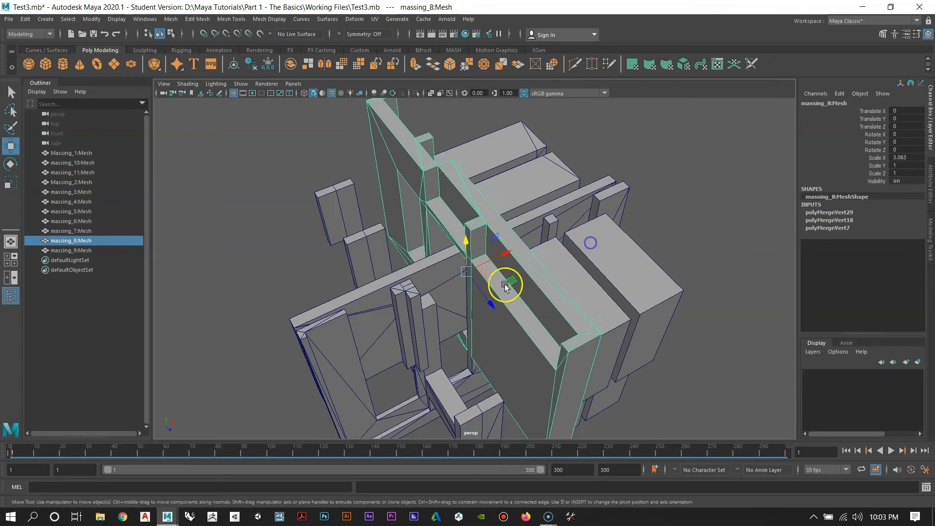
drag(505, 286, 489, 266)
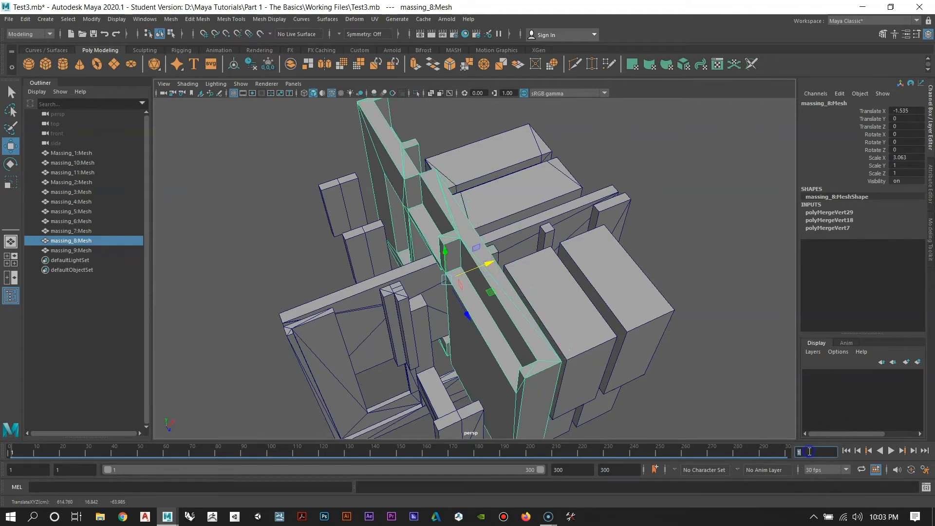
key(ctrl+z)
key(ctrl+z)
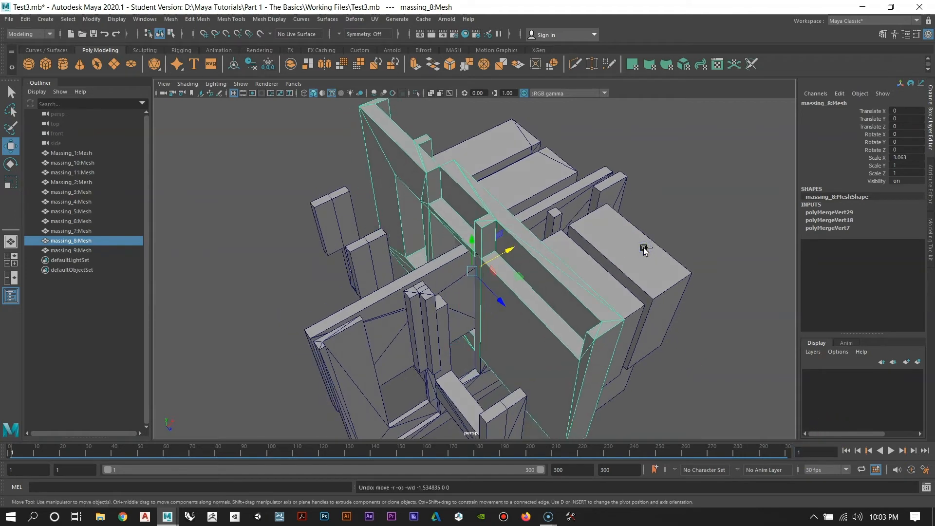
alt+drag(611, 290, 570, 272)
key(ctrl+z)
alt+drag(653, 218, 760, 420)
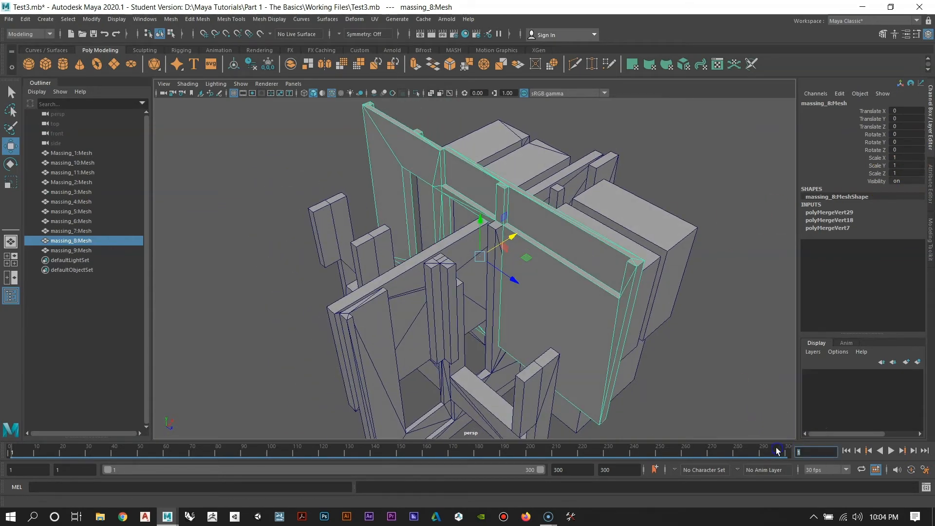
Step: Key the Translate, Rotate and Scale channels of massing_8 at frame 1
alt+drag(616, 224, 520, 265)
alt+right_drag(520, 265, 533, 269)
alt+drag(533, 269, 544, 282)
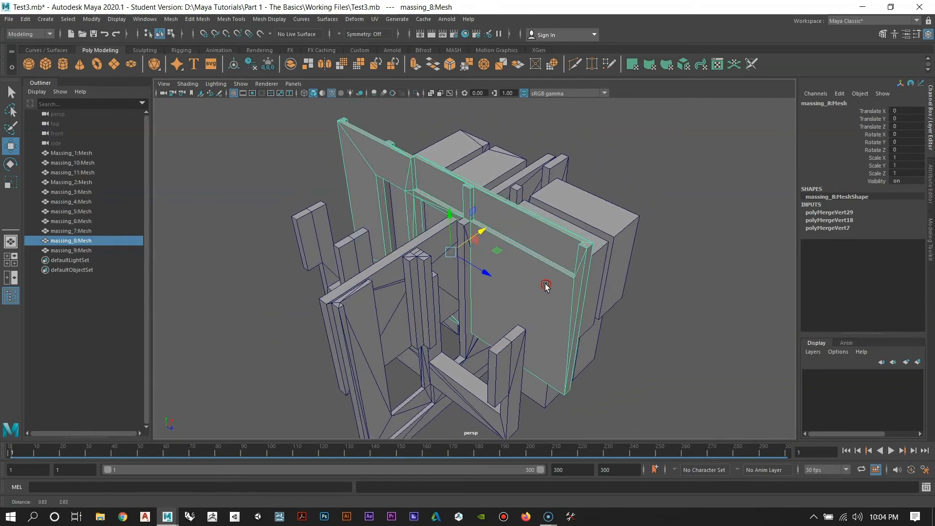
alt+right_drag(543, 282, 540, 295)
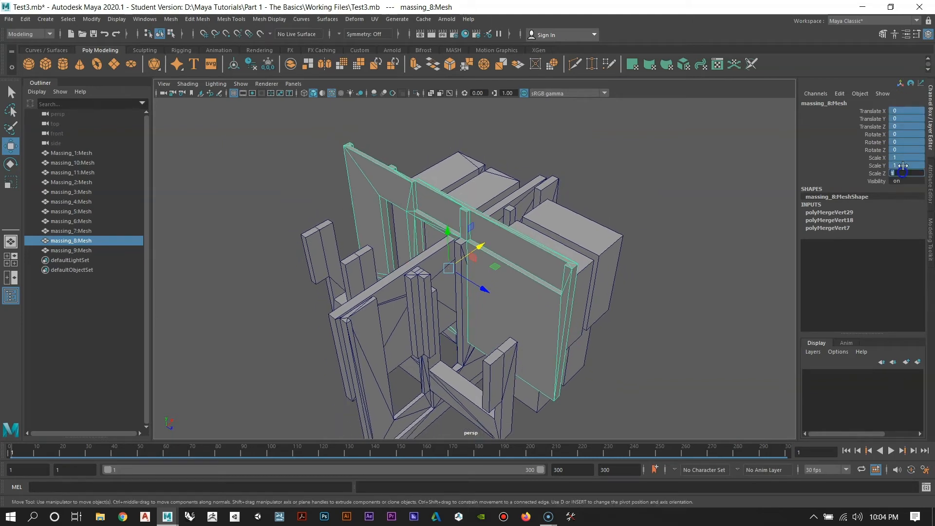
right_click(906, 130)
click(871, 153)
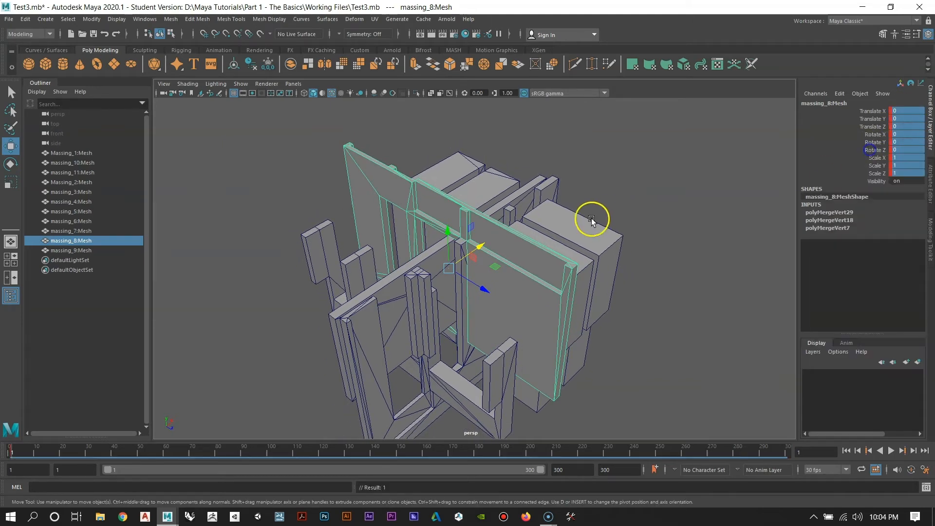
Step: Try shifting massing_8 along X to a Translate X of about -2.258, and undo the move
alt+drag(595, 220, 443, 262)
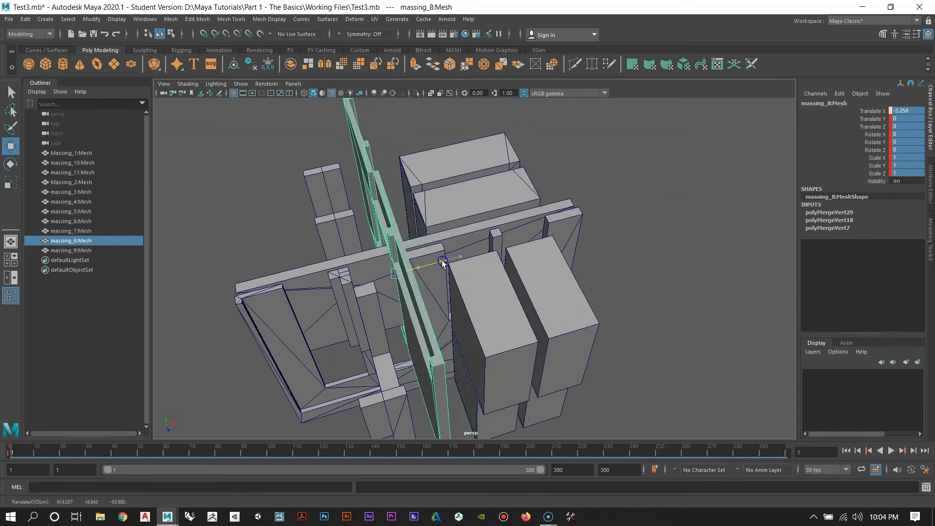
key(ctrl+z)
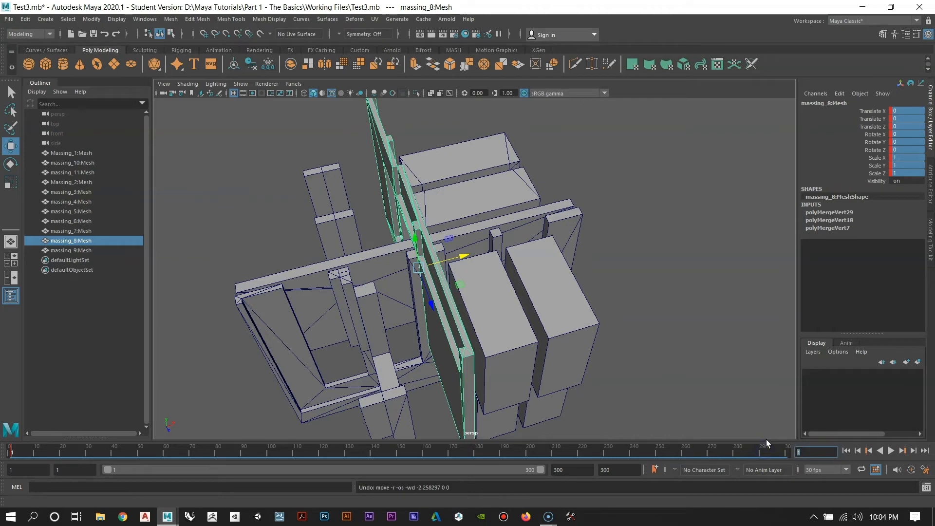
Step: Go to frame 100 to work on massing_8's pose there
text(100)
key(Return)
click(466, 308)
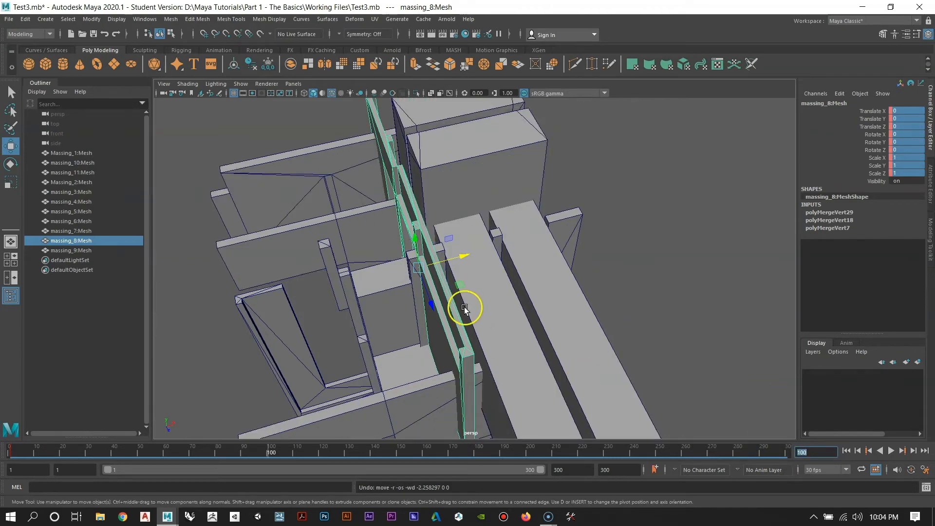
Step: At frame 100, move massing_8 along X to about -5.79 and key its selected transform channels
mouse_move(465, 308)
alt+mouse_down()
mouse_move(501, 288)
mouse_move(472, 300)
alt+mouse_up()
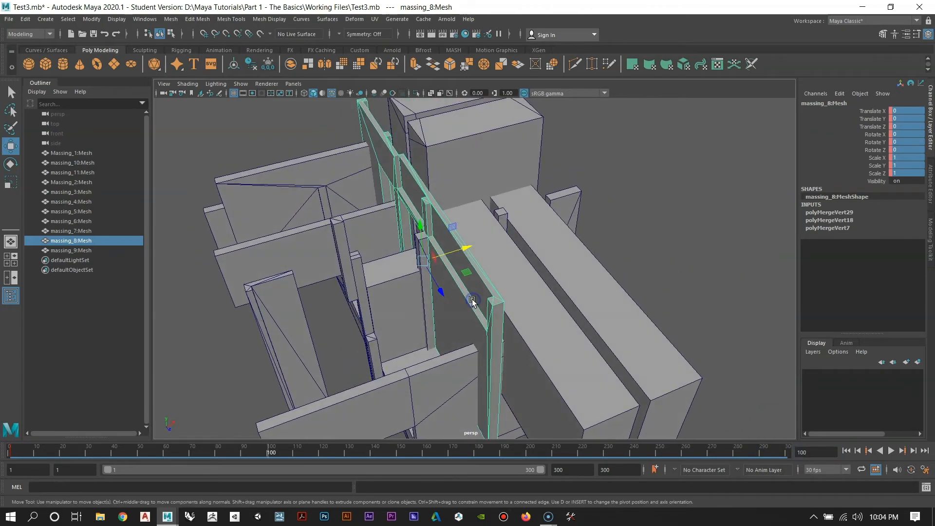
drag(468, 252, 402, 287)
alt+drag(359, 294, 374, 277)
alt+right_drag(373, 277, 537, 326)
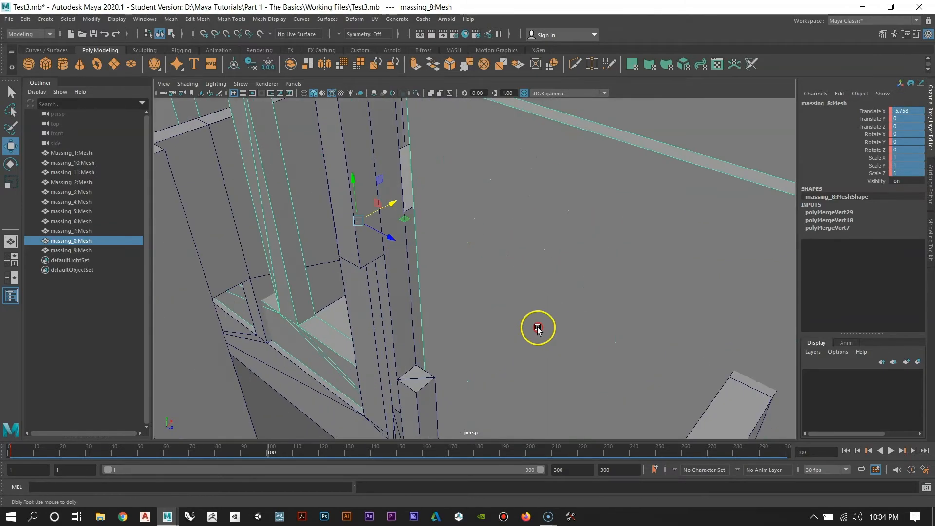
alt+drag(537, 326, 496, 325)
alt+right_drag(496, 326, 383, 279)
alt+drag(452, 266, 449, 293)
alt+drag(434, 340, 502, 255)
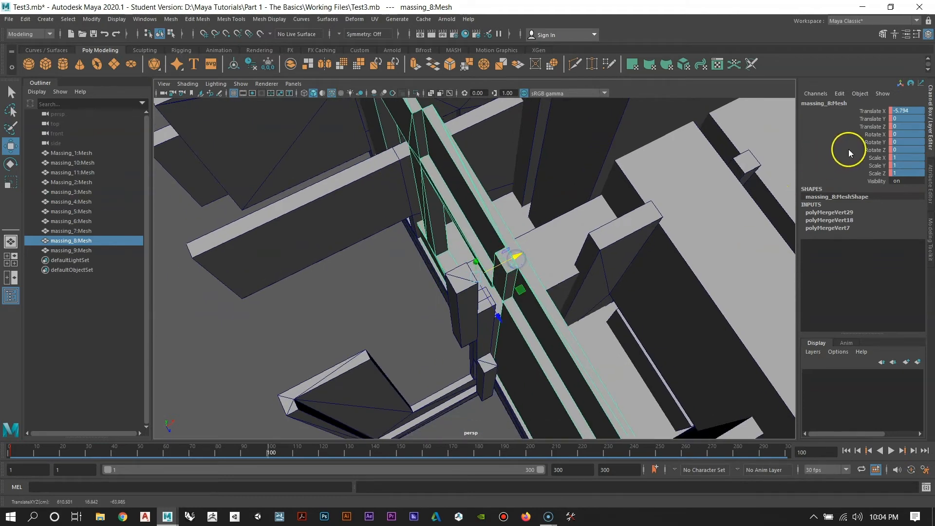
right_click(902, 135)
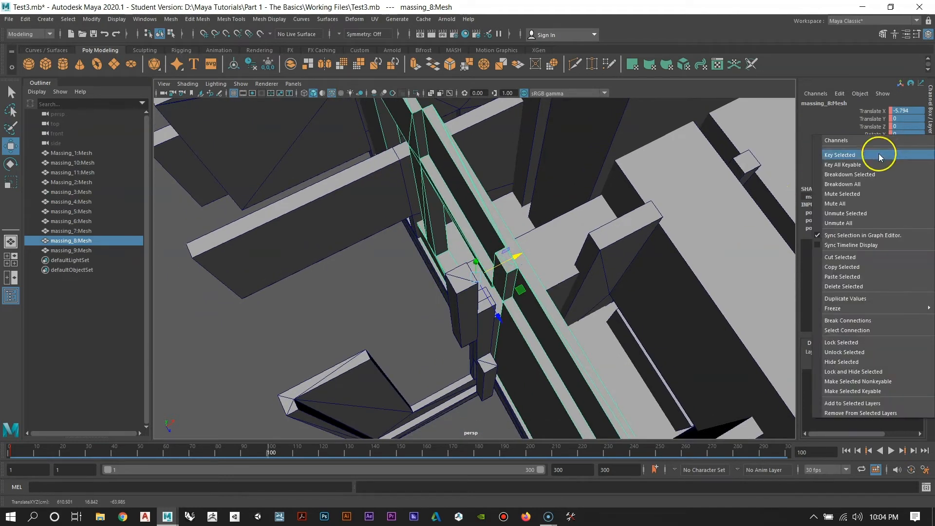
click(879, 154)
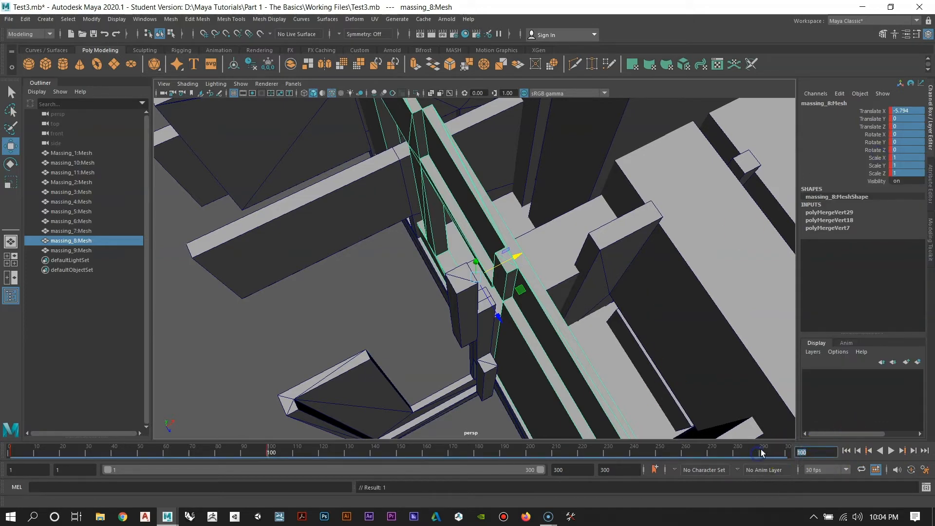
Step: At frame 200, widen massing_8 to Scale X 6.1, shift it to Translate X about -2.02, and key its transform channels
text(200)
key(Return)
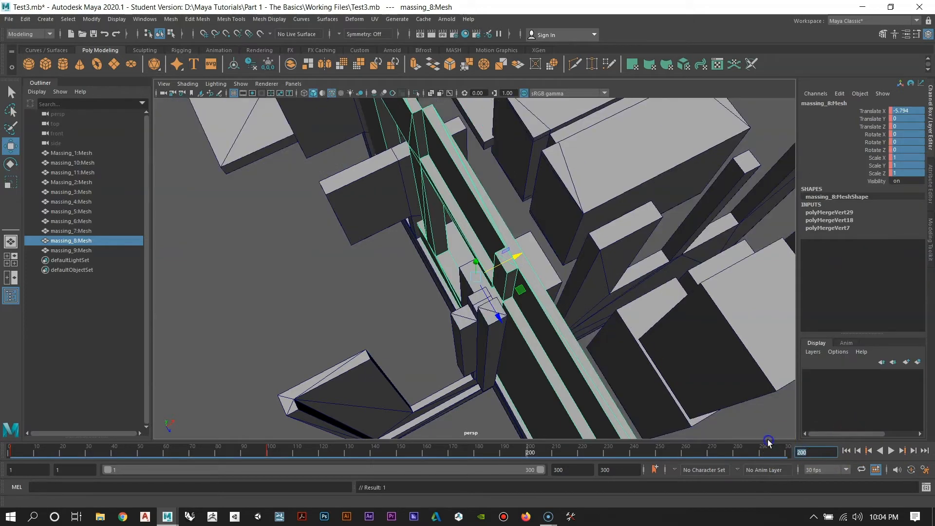
alt+drag(743, 429, 545, 356)
drag(483, 286, 575, 276)
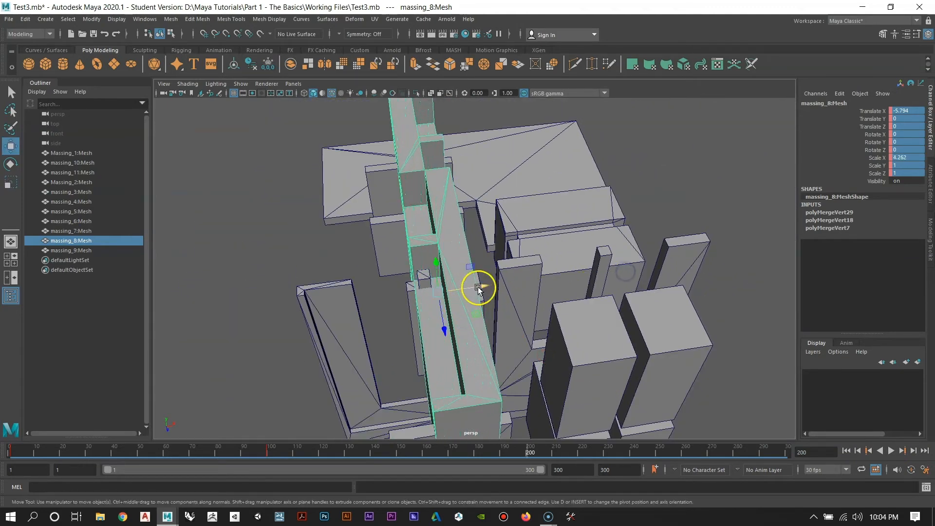
drag(478, 288, 505, 288)
scroll(522, 369, up, 3)
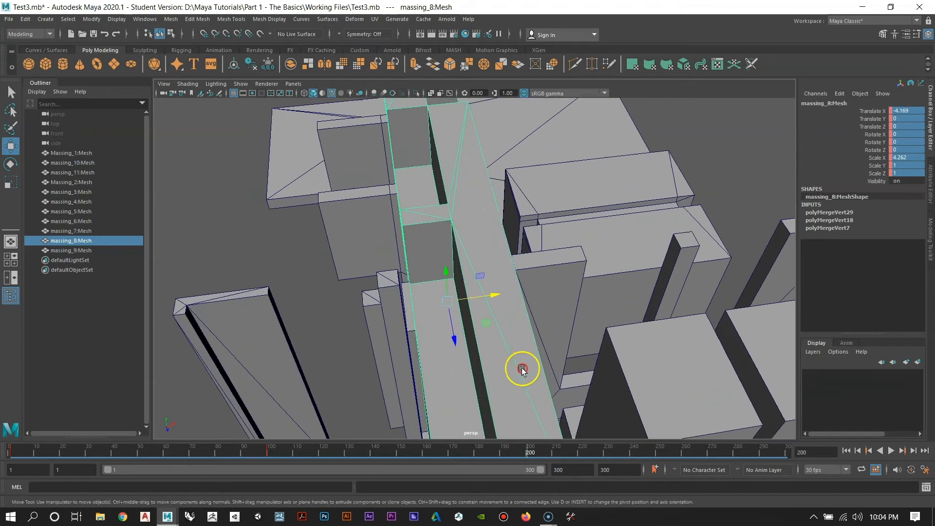
alt+drag(522, 369, 509, 346)
drag(481, 306, 461, 271)
right_click(898, 128)
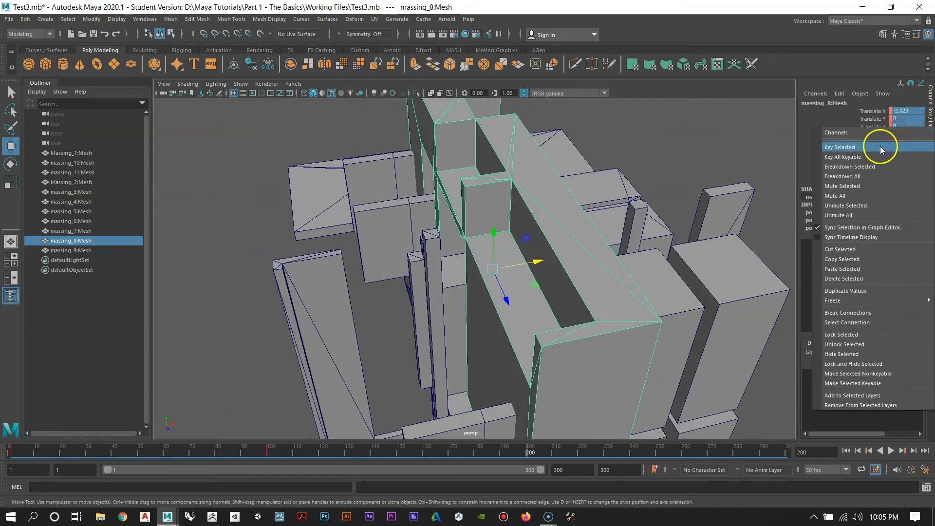
click(880, 146)
Step: At frame 300, narrow massing_8 to Scale X about 1.45, shift it to Translate X about -5.12, and key its transform channels
scroll(424, 309, down, 5)
mouse_move(425, 309)
alt+mouse_down()
mouse_move(436, 311)
mouse_move(420, 315)
alt+mouse_up()
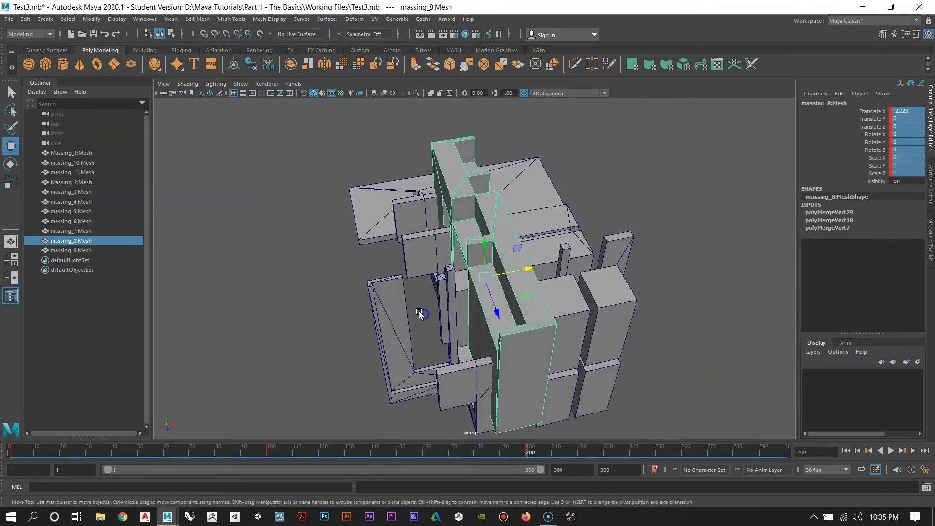
scroll(420, 315, up, 5)
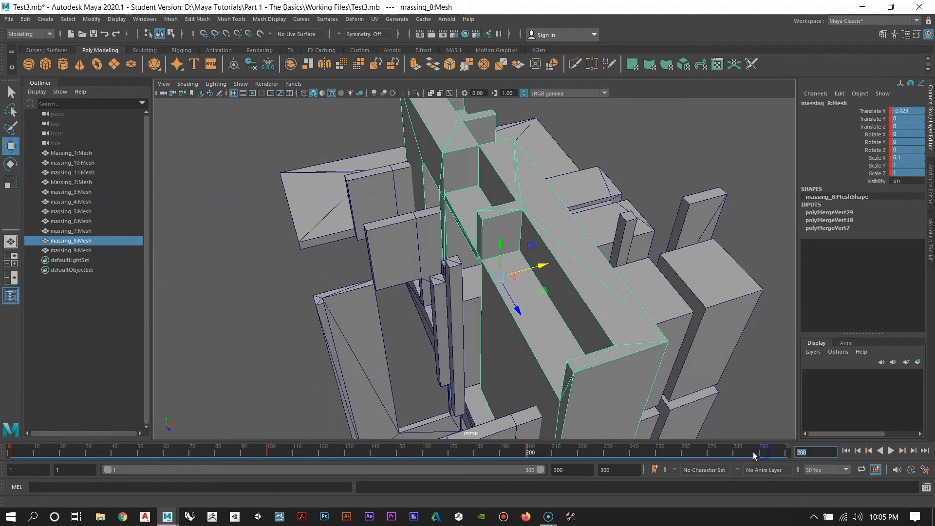
text(300)
key(Return)
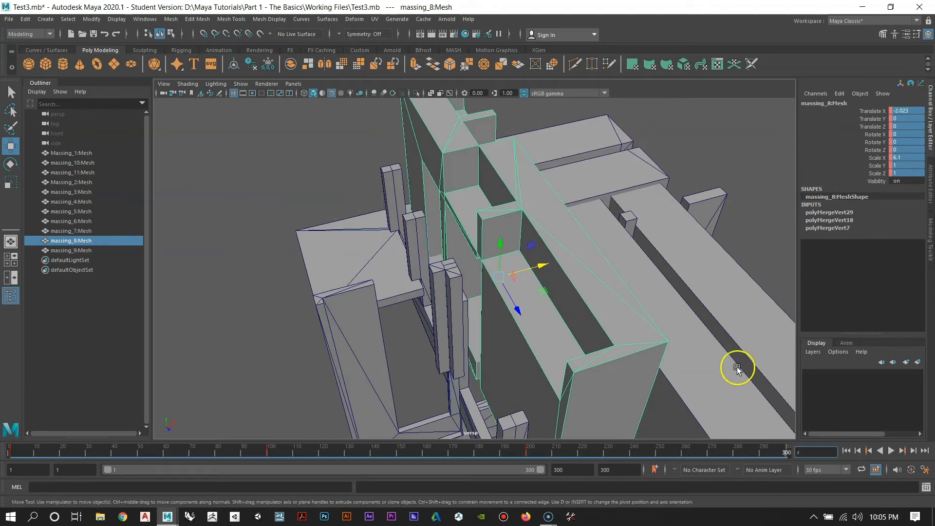
alt+drag(630, 250, 618, 256)
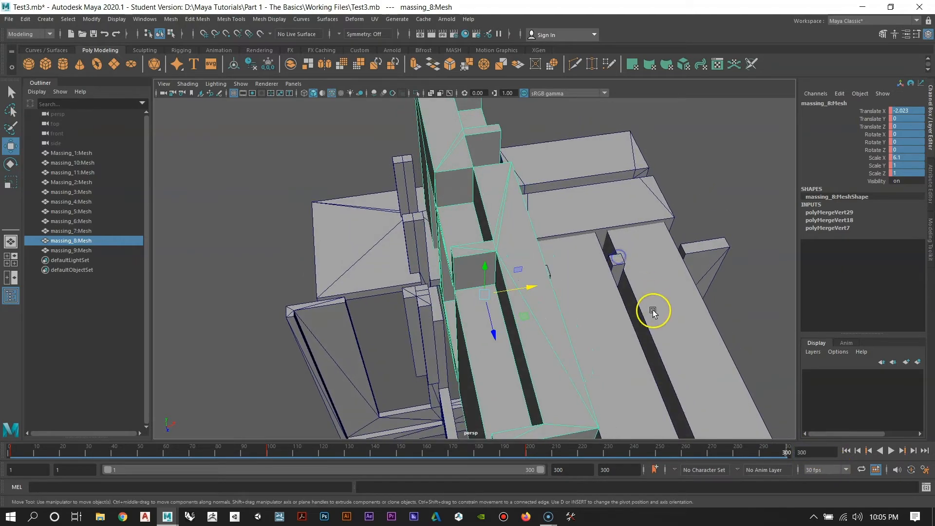
alt+drag(536, 266, 502, 293)
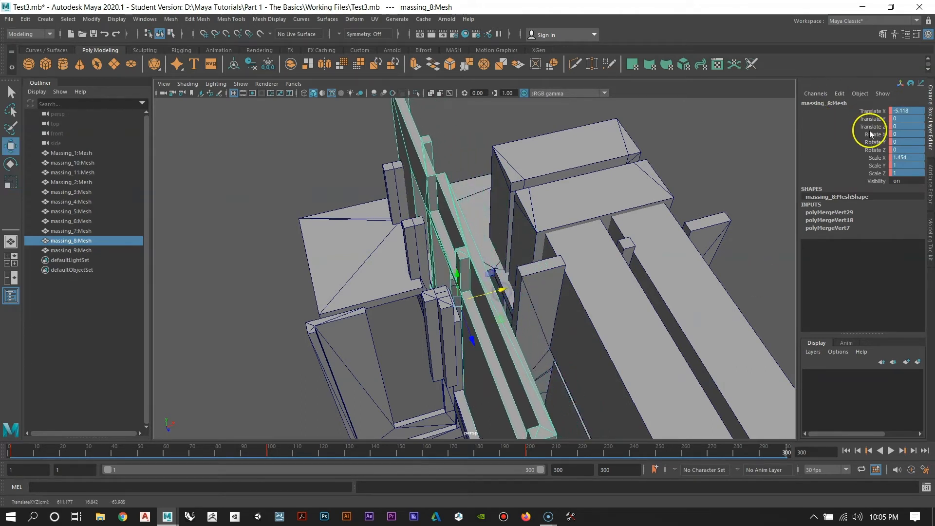
right_click(900, 131)
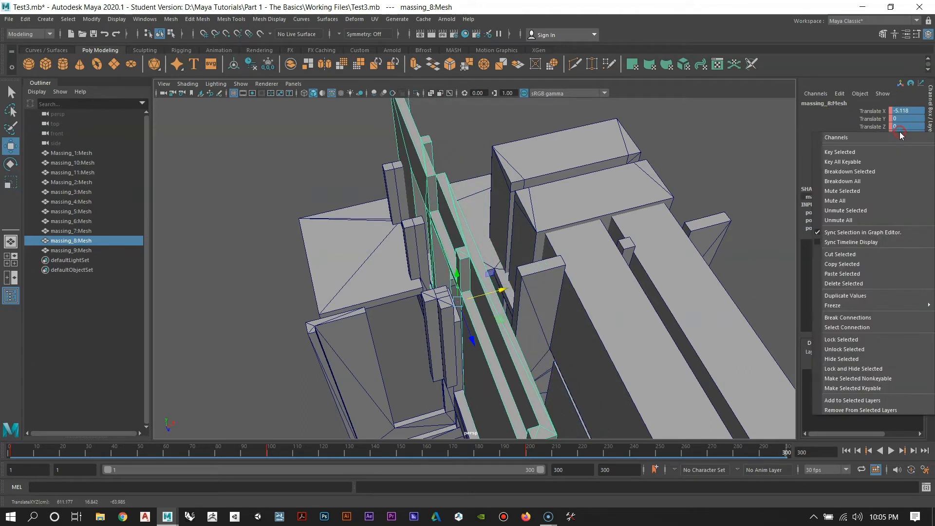
click(861, 154)
Step: Inspect the massing model at frame 300 and return the timeline to frame 1
alt+right_drag(526, 393, 370, 302)
alt+drag(371, 302, 406, 275)
alt+right_drag(407, 293, 470, 331)
alt+drag(470, 332, 489, 340)
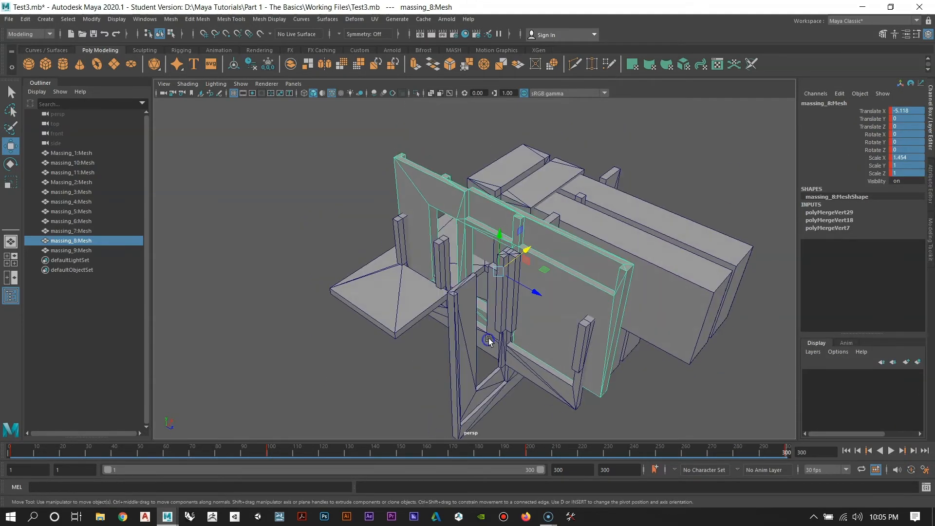
alt+middle_drag(489, 341, 403, 297)
alt+right_drag(556, 309, 484, 343)
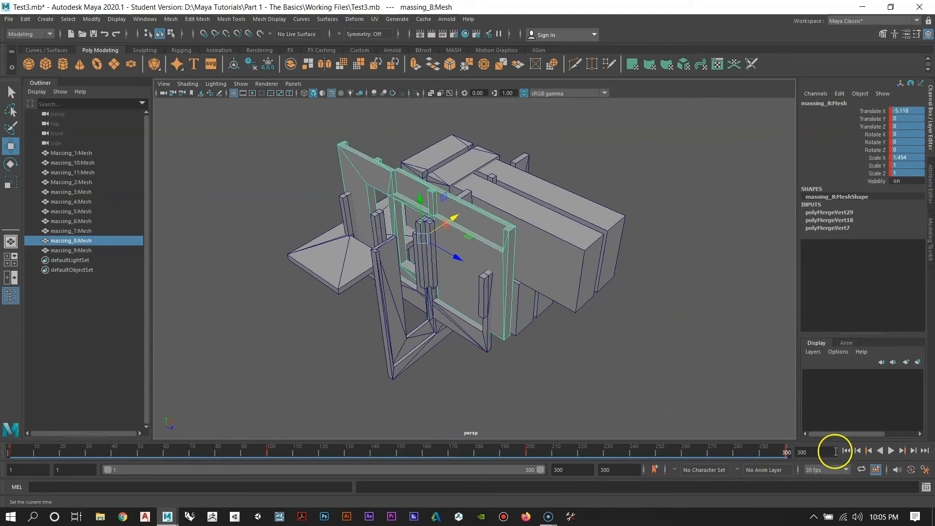
text(1)
key(Return)
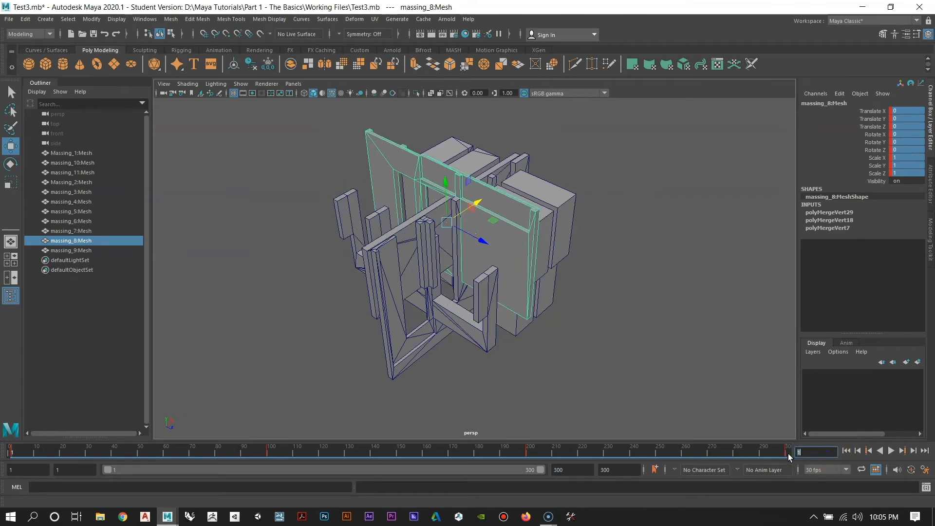
Step: Play the animation from frame 1 to review the massing movement, stop it, and return to frame 1
alt+drag(590, 219, 546, 229)
alt+middle_drag(545, 230, 549, 273)
alt+right_drag(531, 276, 554, 287)
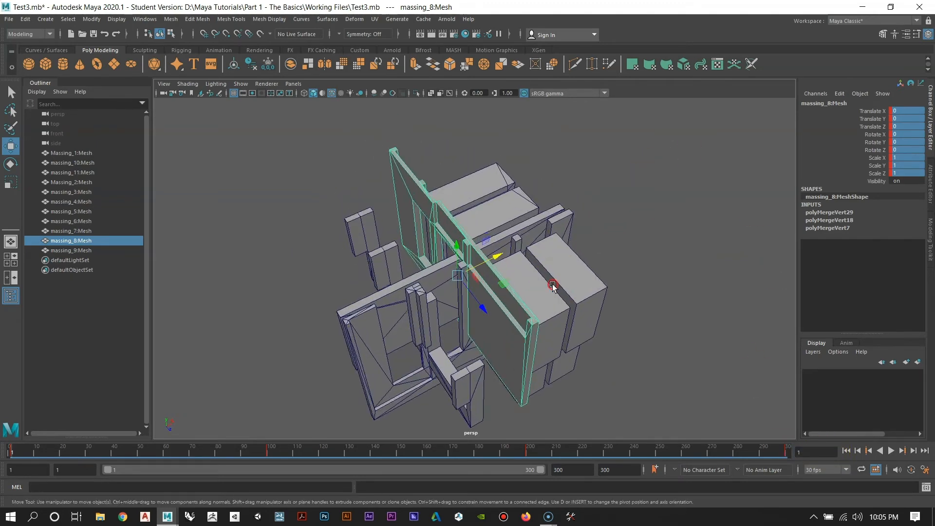
alt+drag(561, 288, 551, 279)
alt+middle_drag(550, 278, 553, 264)
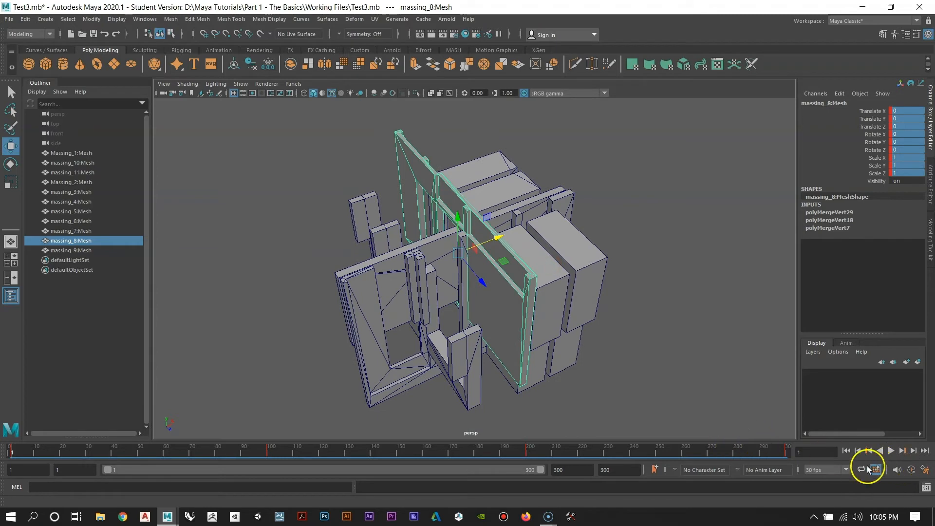
click(890, 452)
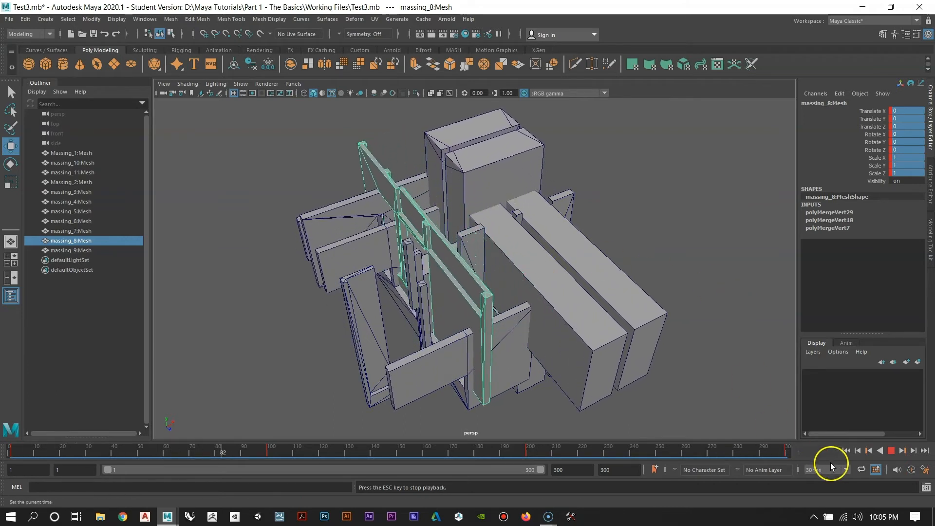
click(895, 452)
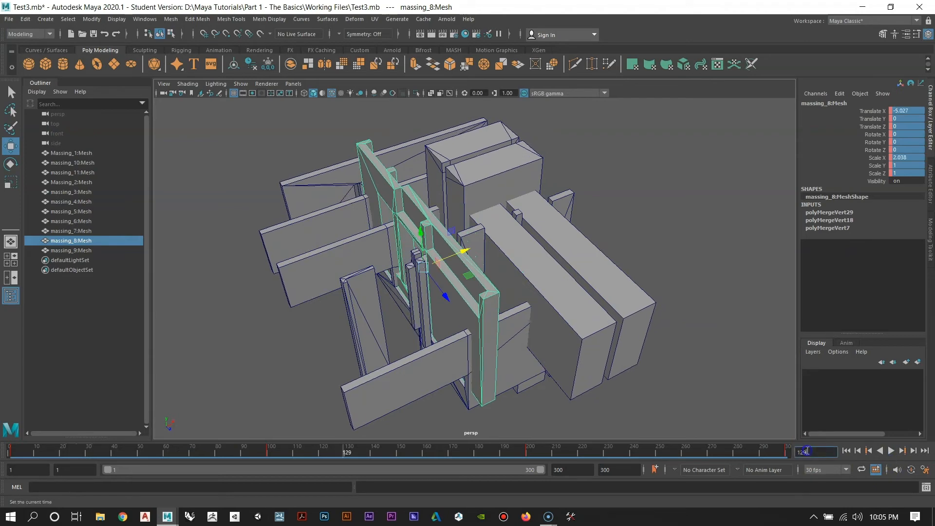
key(Return)
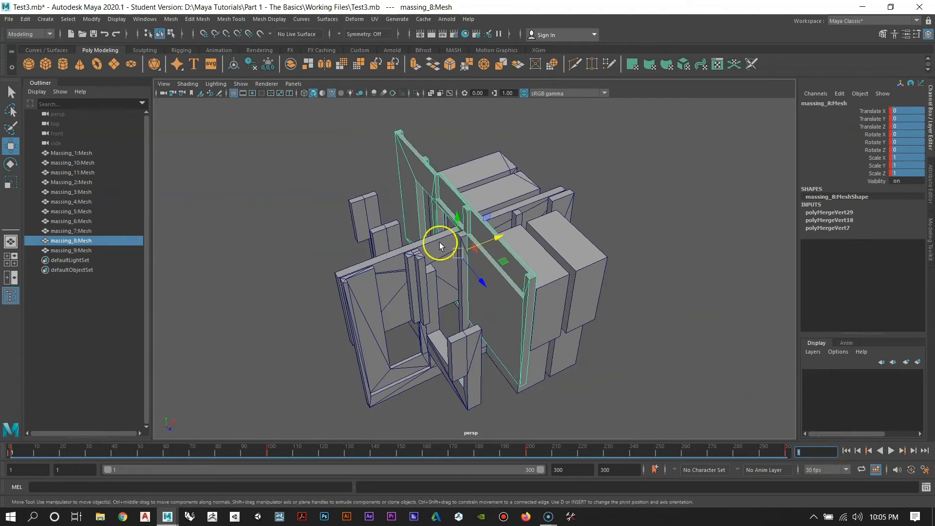
Step: Select the two lower blocks massing_3 and massing_4 together
alt+drag(471, 343, 464, 320)
click(485, 350)
alt+drag(517, 367, 544, 334)
shift+click(490, 356)
Step: Try moving massing_3 and massing_4 across and down beneath the opposite side of the model
drag(586, 373, 451, 384)
drag(380, 352, 390, 332)
alt+middle_drag(431, 335, 432, 230)
scroll(433, 232, up, 3)
alt+drag(463, 295, 415, 276)
alt+drag(416, 277, 379, 262)
scroll(449, 293, down, 1)
Step: Undo the trial moves of massing_3 and massing_4
key(ctrl+z)
key(ctrl+z)
key(ctrl+z)
key(ctrl+z)
key(ctrl+z)
key(ctrl+z)
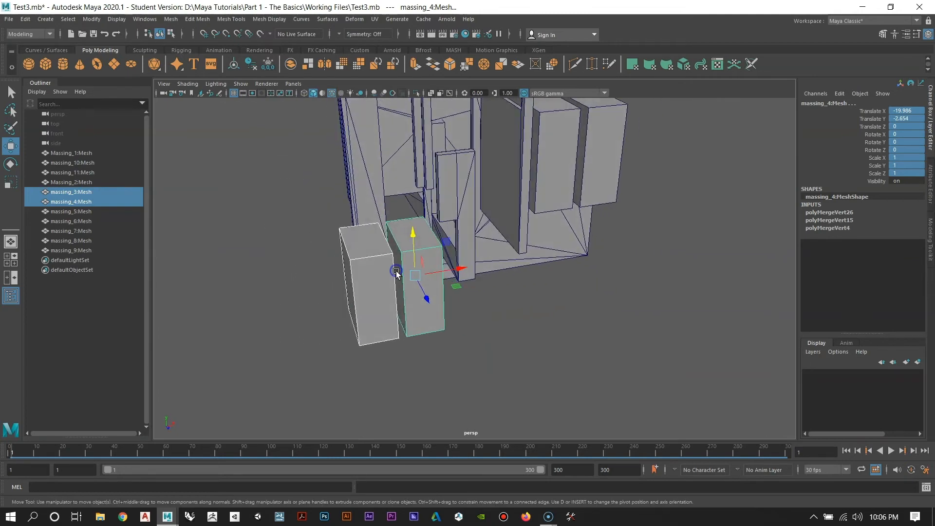
key(ctrl+z)
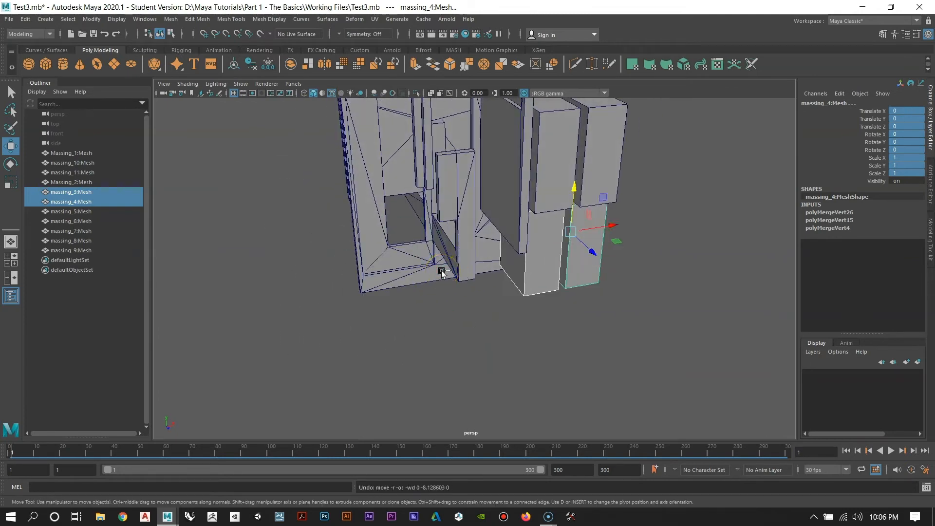
Step: Key the transform channels of massing_3 and massing_4 at frame 1 in their original position
alt+drag(590, 296, 564, 273)
alt+middle_drag(564, 273, 524, 321)
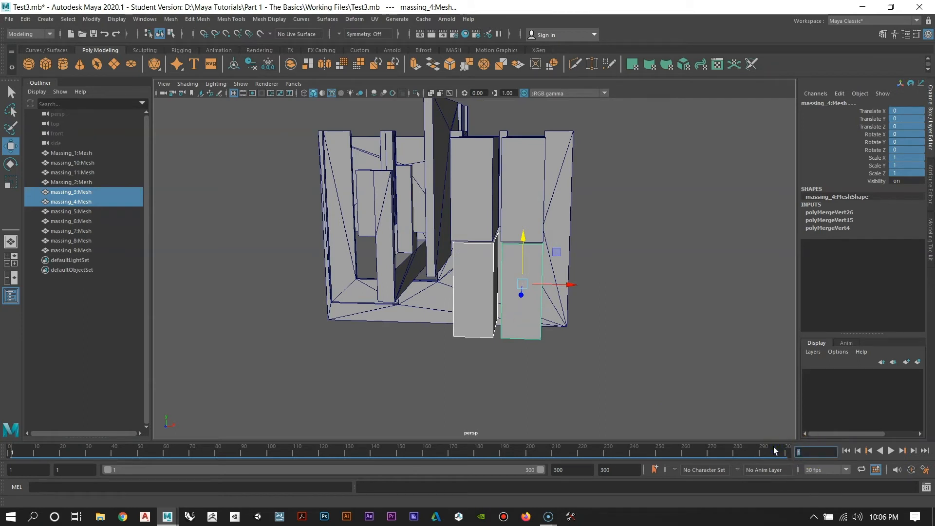
alt+drag(512, 425, 548, 404)
alt+middle_drag(521, 288, 507, 351)
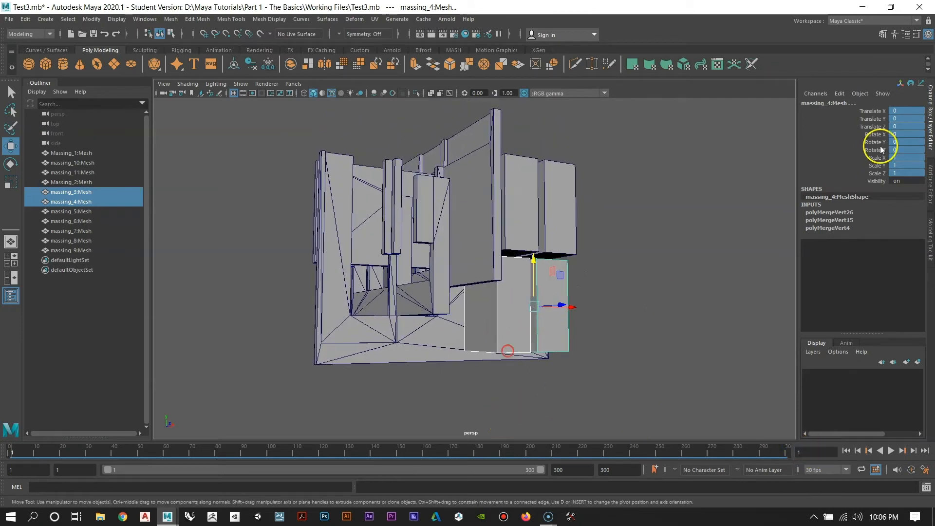
right_click(918, 140)
click(851, 156)
Step: At frame 100, lower massing_3 and massing_4 to Translate Y about -7.93 and key their transform channels
alt+drag(679, 203, 530, 262)
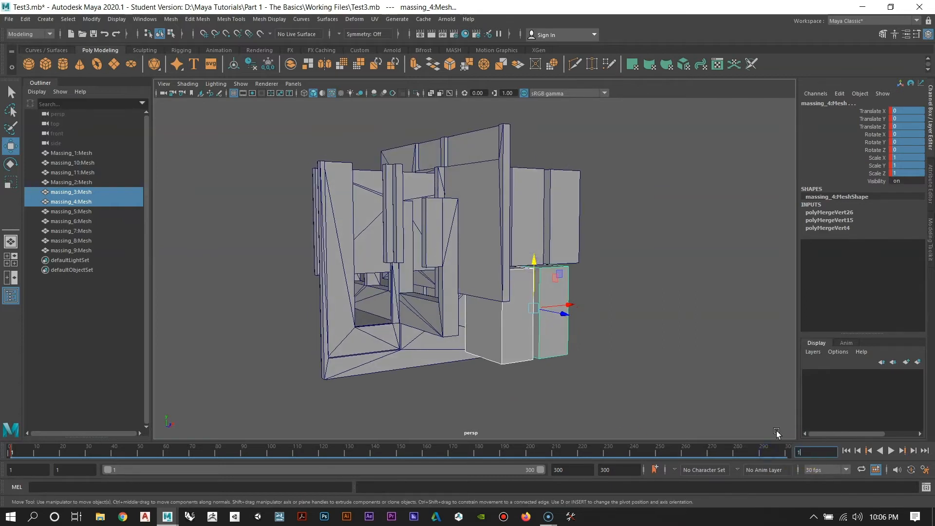
key(Return)
alt+drag(682, 263, 550, 336)
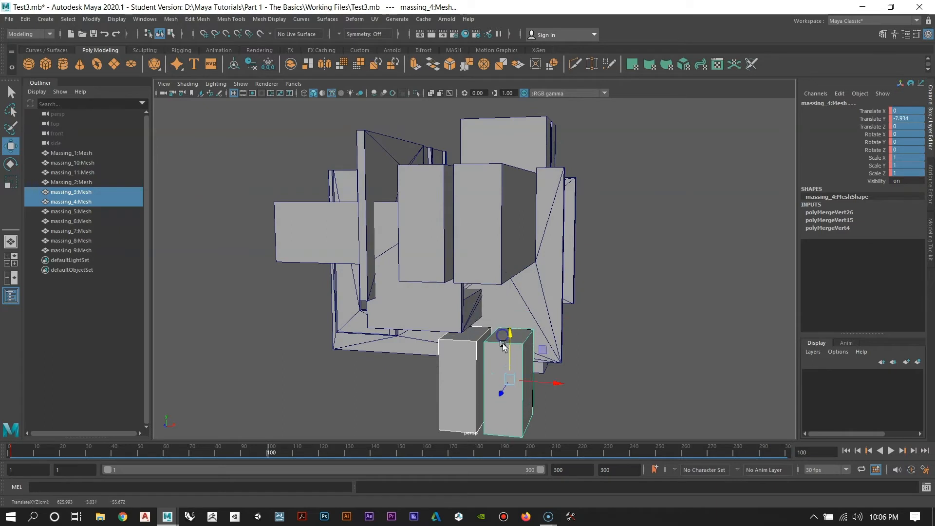
right_click(862, 142)
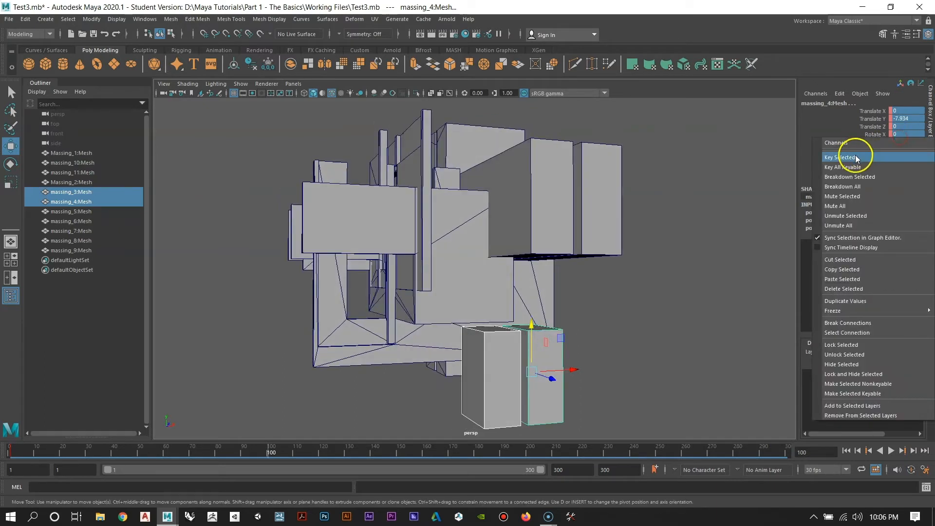
click(855, 157)
Step: At frame 200, slide massing_3 and massing_4 to Translate X about -18.98 and key their transform channels
alt+drag(527, 250, 526, 254)
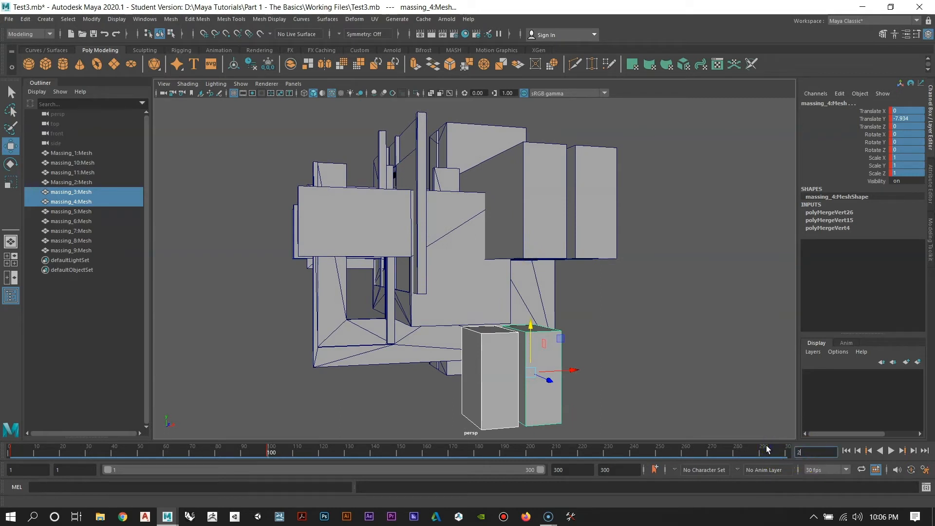
key(Return)
click(641, 379)
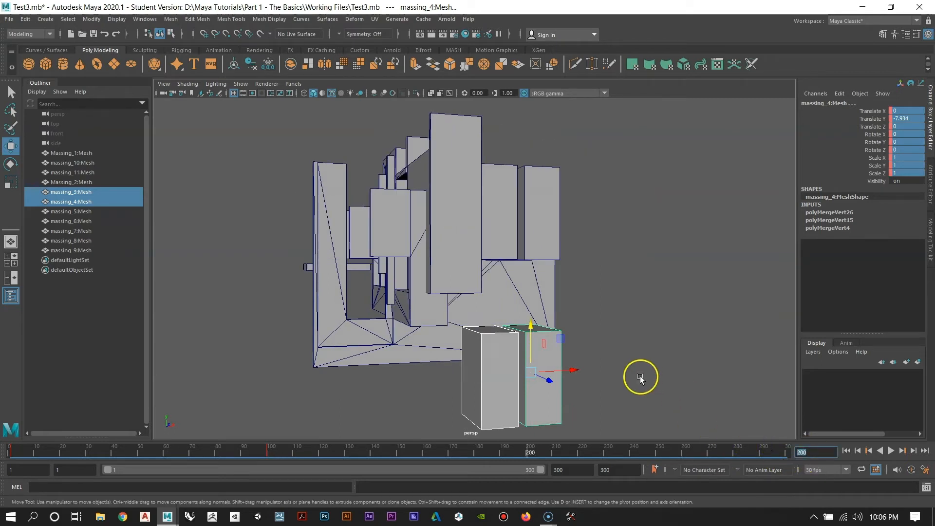
drag(575, 373, 492, 319)
right_click(907, 142)
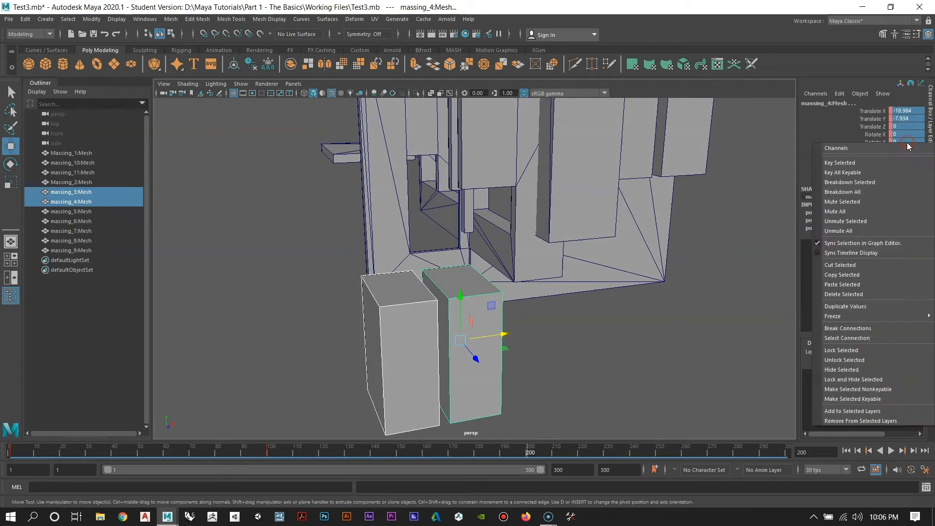
click(881, 162)
Step: At frame 300, raise massing_3 and massing_4 to Translate Y about -3.17 and key their transform channels
alt+drag(611, 310, 598, 293)
click(820, 450)
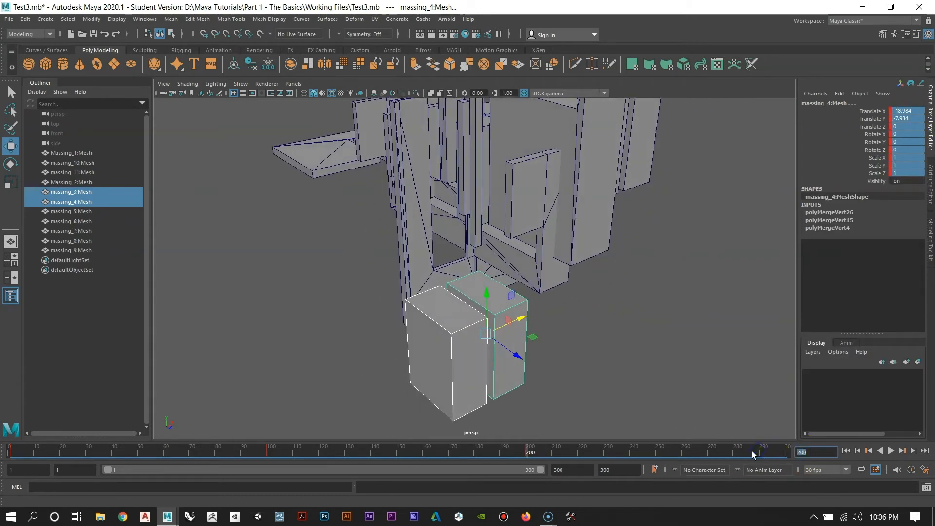
key(Return)
mouse_move(441, 312)
alt+mouse_down()
mouse_move(407, 304)
mouse_move(400, 292)
alt+mouse_up()
drag(439, 267, 510, 306)
right_click(904, 147)
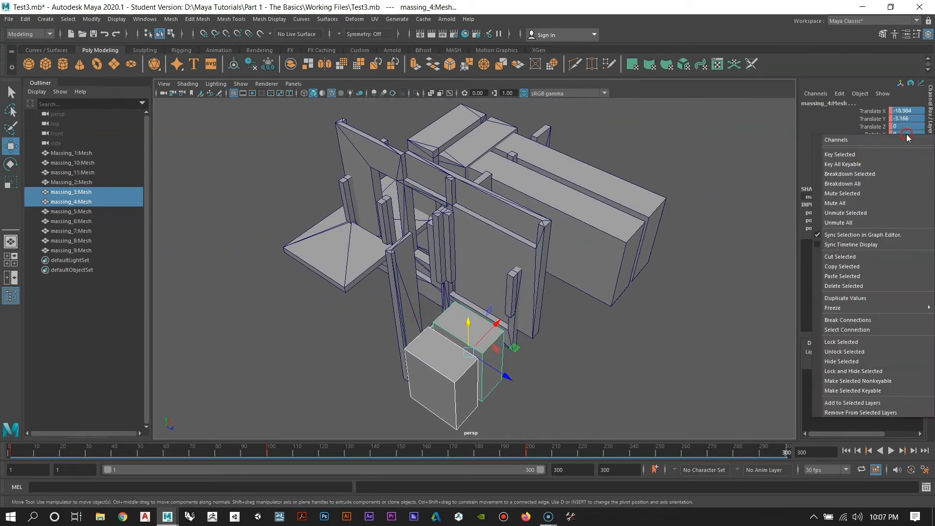
click(871, 156)
alt+drag(664, 296, 618, 361)
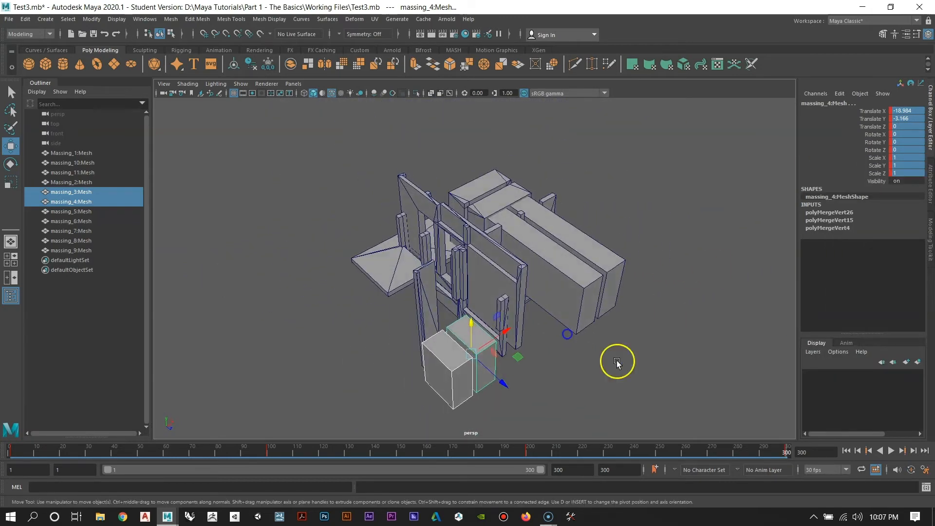
Step: Go back to frame 1, deselect everything and play the massing animation through before stopping it
key(Return)
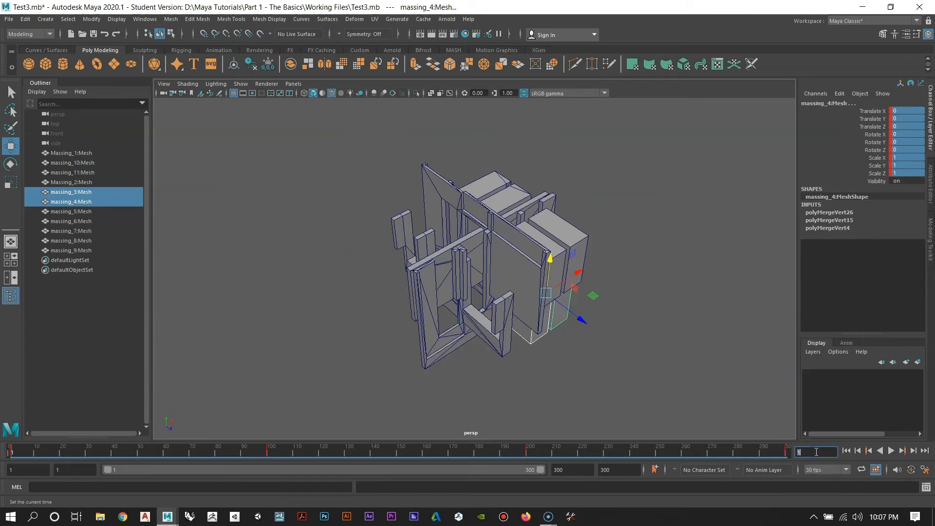
mouse_move(521, 323)
alt+mouse_down()
mouse_move(497, 303)
mouse_move(515, 328)
alt+mouse_up()
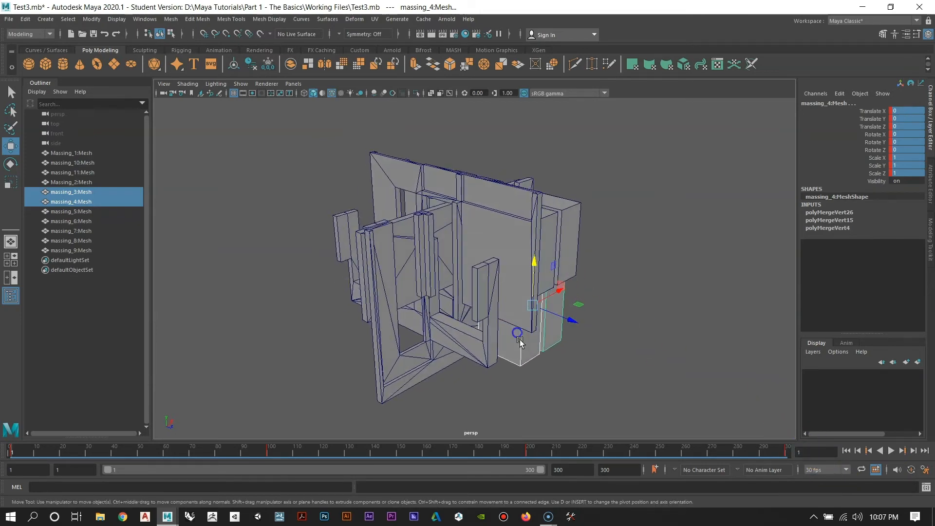
click(668, 393)
alt+drag(668, 392, 642, 382)
alt+drag(565, 331, 556, 325)
alt+right_drag(531, 314, 685, 373)
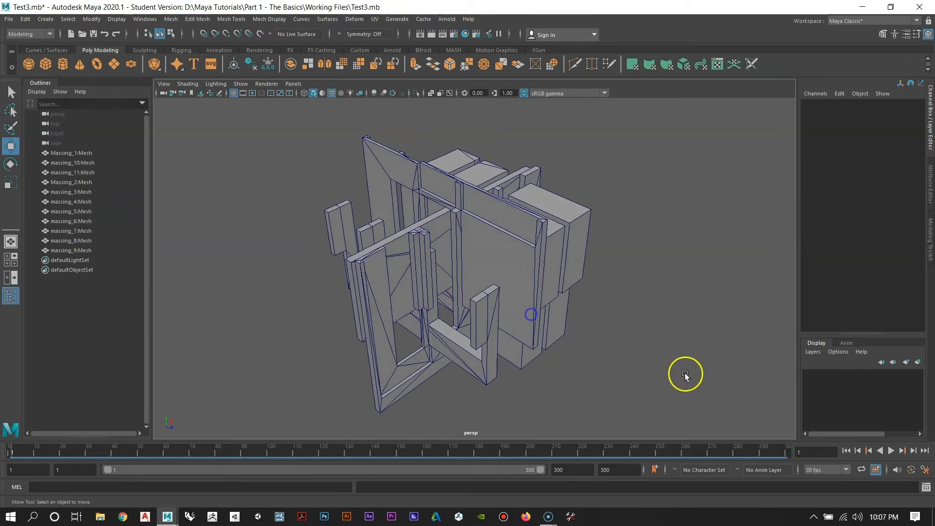
click(891, 451)
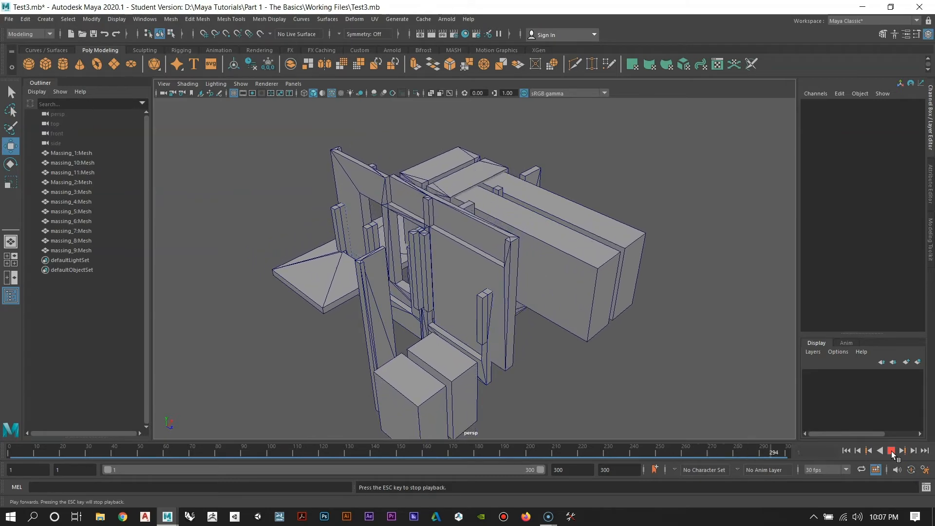
click(890, 451)
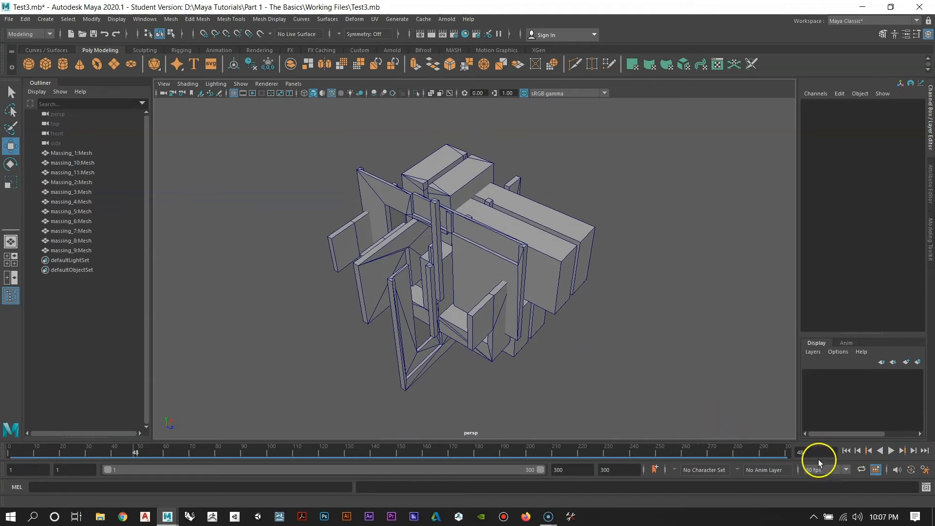
Step: Return to frame 1 and scrub the timeline to frame 122 to check how the pieces transform
click(790, 404)
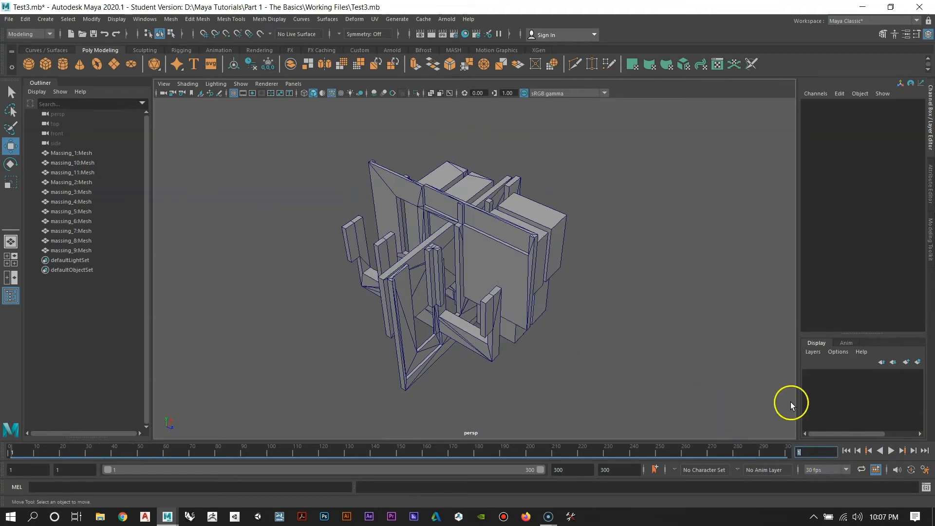
alt+drag(438, 260, 443, 274)
alt+middle_drag(446, 294, 446, 307)
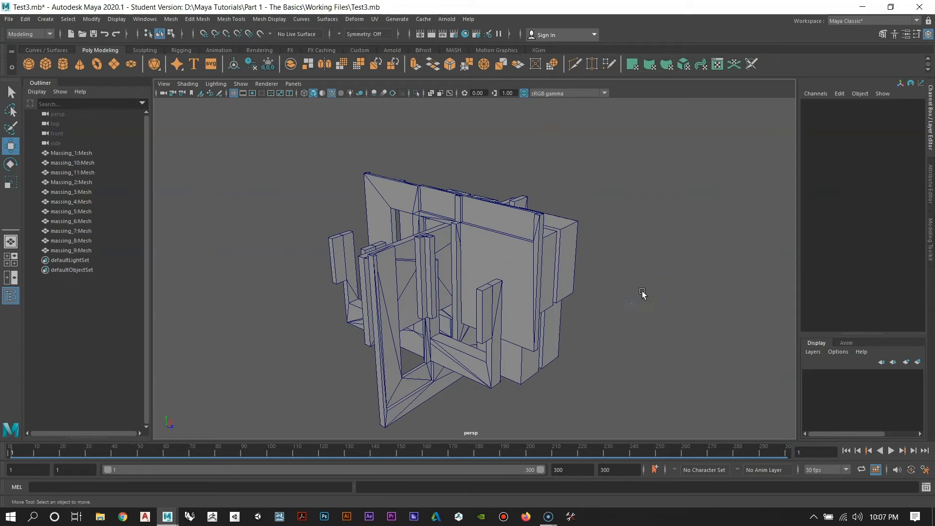
alt+drag(457, 440, 501, 362)
drag(41, 453, 326, 452)
alt+drag(370, 311, 439, 291)
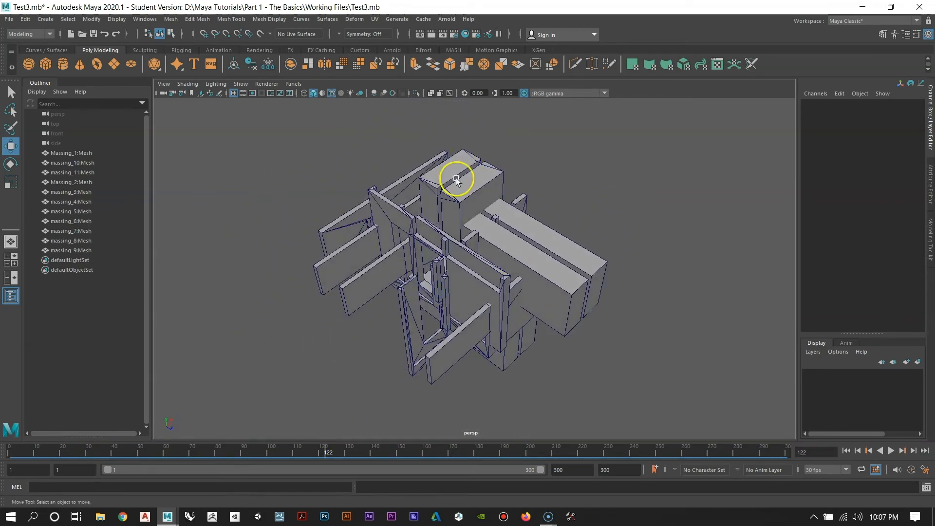
Step: Frame all the massing pieces in the viewport and examine the model at frame 122 from several angles
alt+right_drag(543, 265, 459, 338)
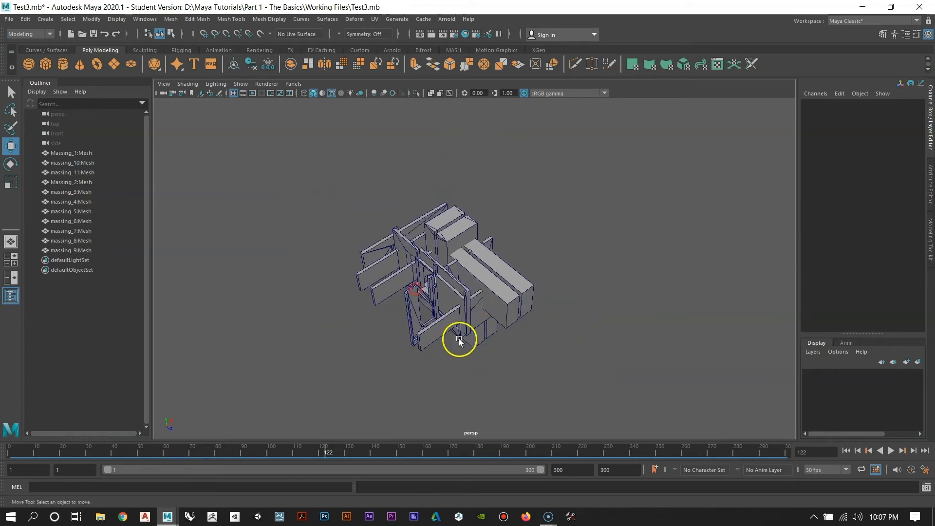
alt+drag(347, 317, 386, 313)
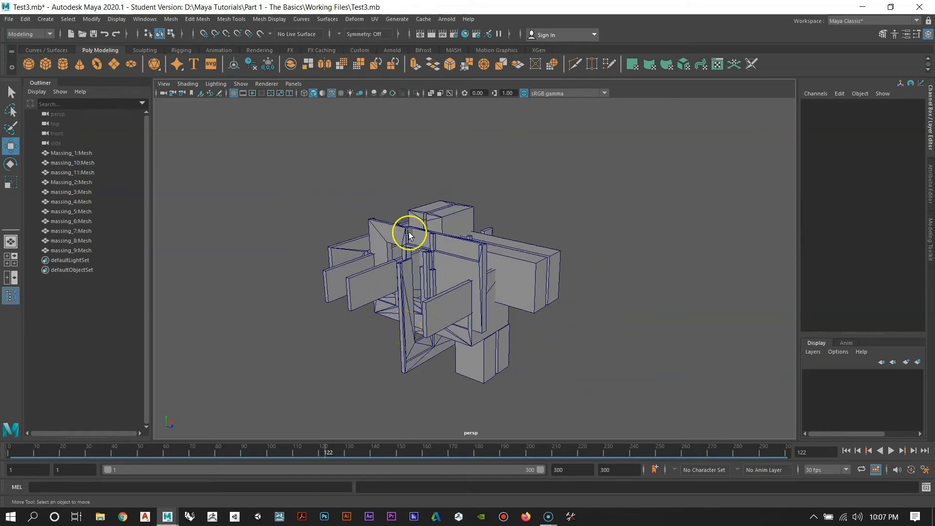
alt+drag(409, 233, 429, 331)
alt+right_drag(429, 331, 470, 303)
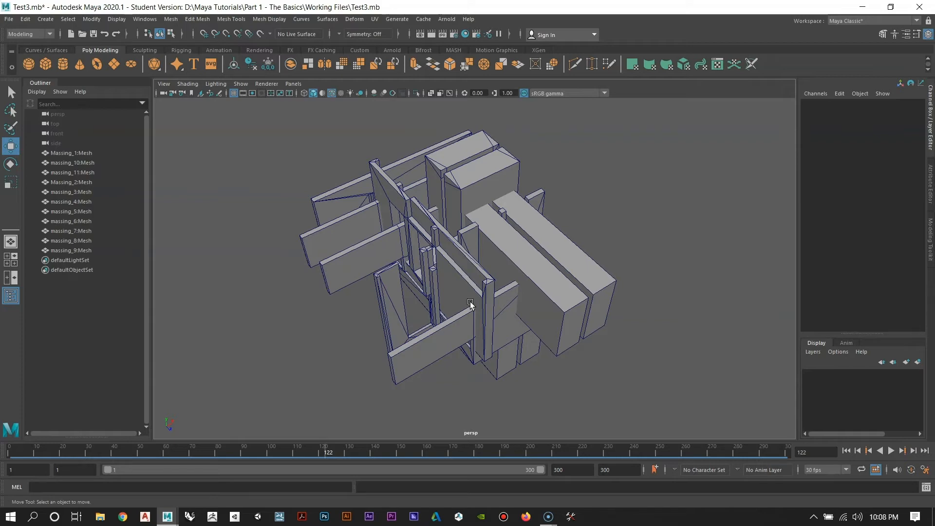
alt+drag(470, 300, 512, 271)
drag(671, 394, 276, 142)
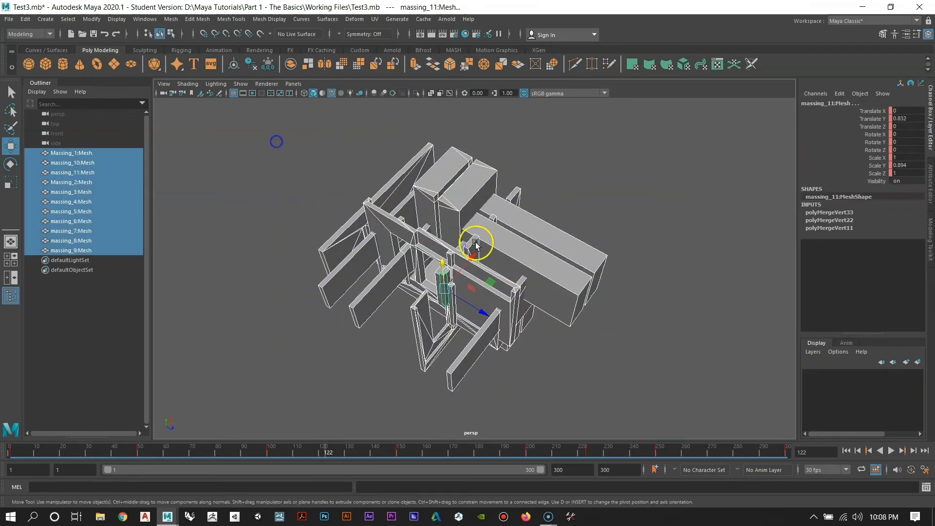
key(f)
alt+right_drag(460, 161, 524, 263)
alt+drag(526, 266, 485, 291)
alt+right_drag(485, 291, 423, 256)
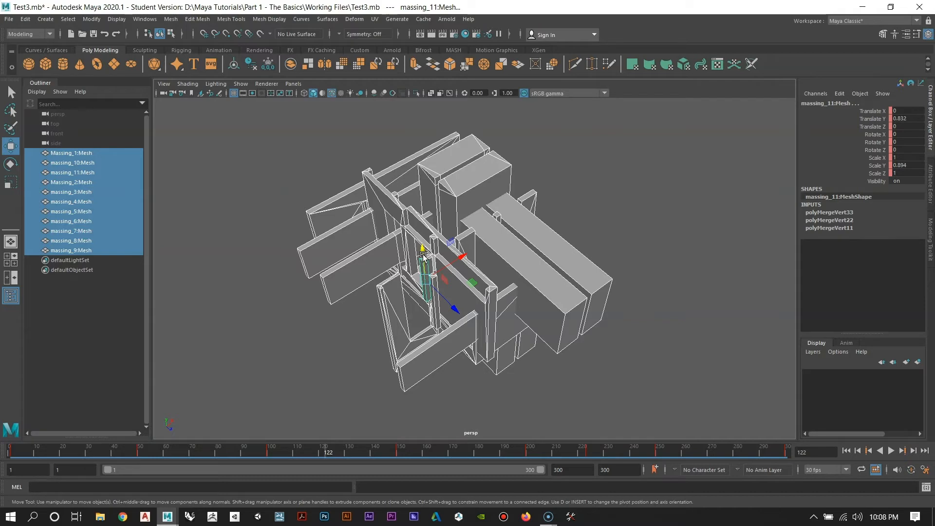
click(626, 240)
alt+drag(428, 239, 455, 247)
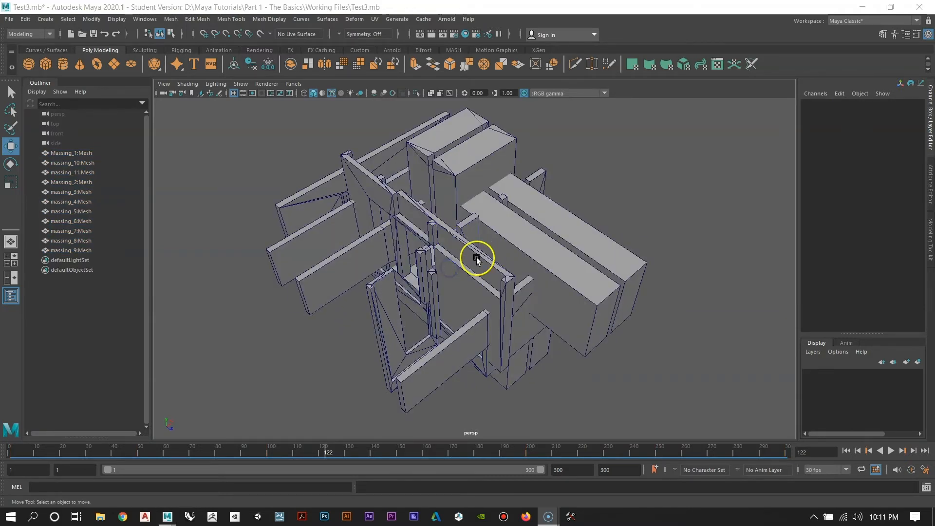
alt+drag(509, 294, 446, 247)
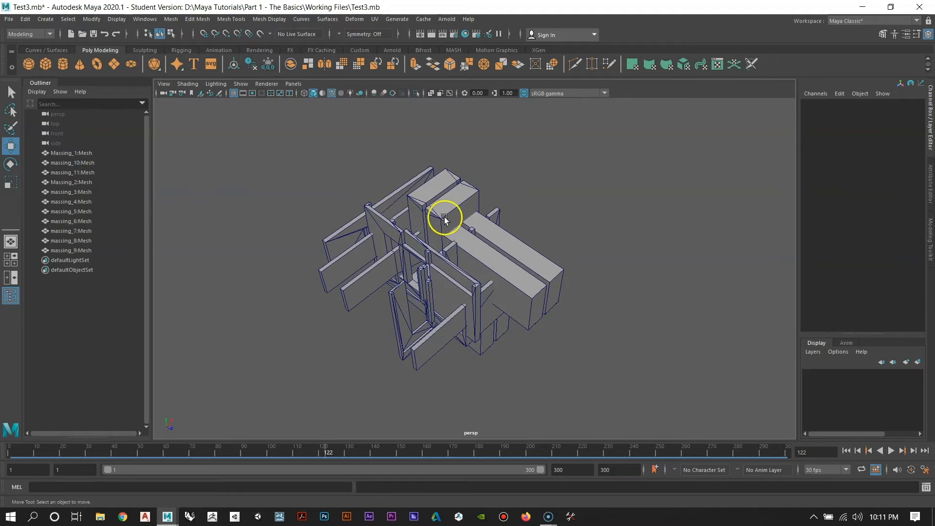
scroll(464, 202, up, 3)
alt+drag(467, 246, 448, 239)
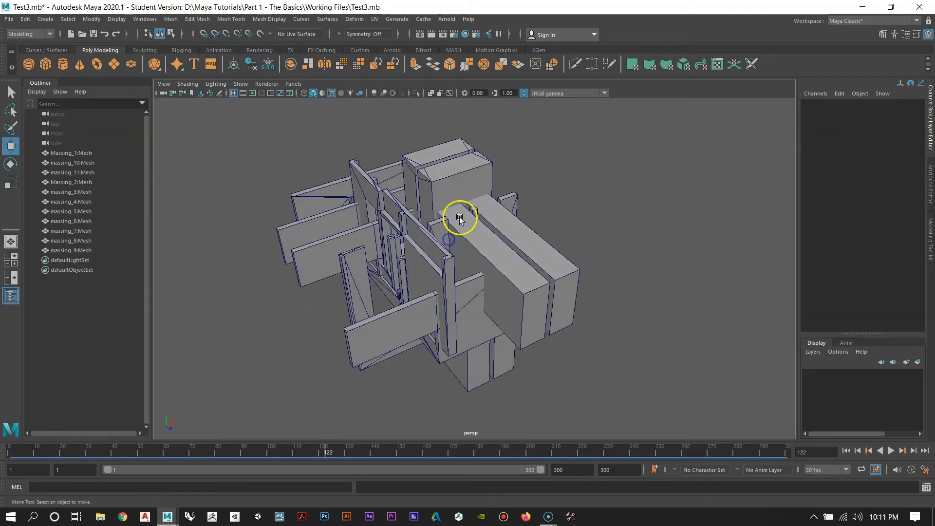
Step: Select Massing_1 and review its keyed animation up to frame 130, ending at frame 1
click(512, 269)
alt+drag(592, 307, 616, 292)
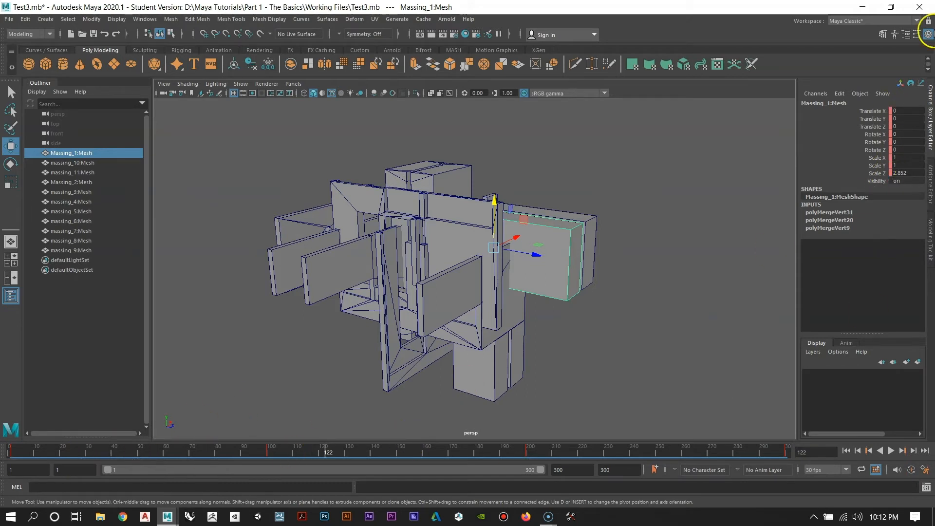
drag(283, 454, 350, 454)
alt+drag(559, 296, 472, 316)
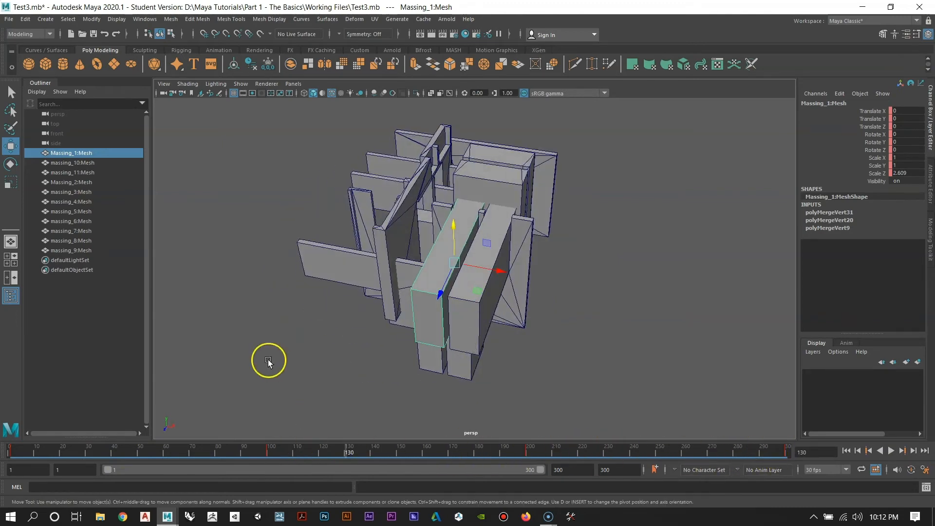
drag(349, 454, 6, 455)
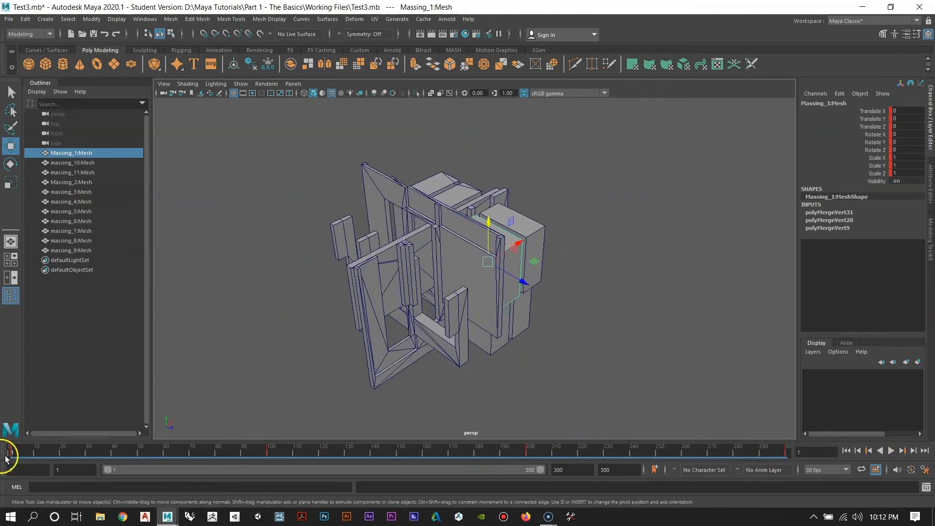
Step: Try breaking the connections on all of Massing_1's transform channels at frame 1, check the timeline and undo it
drag(911, 109, 913, 160)
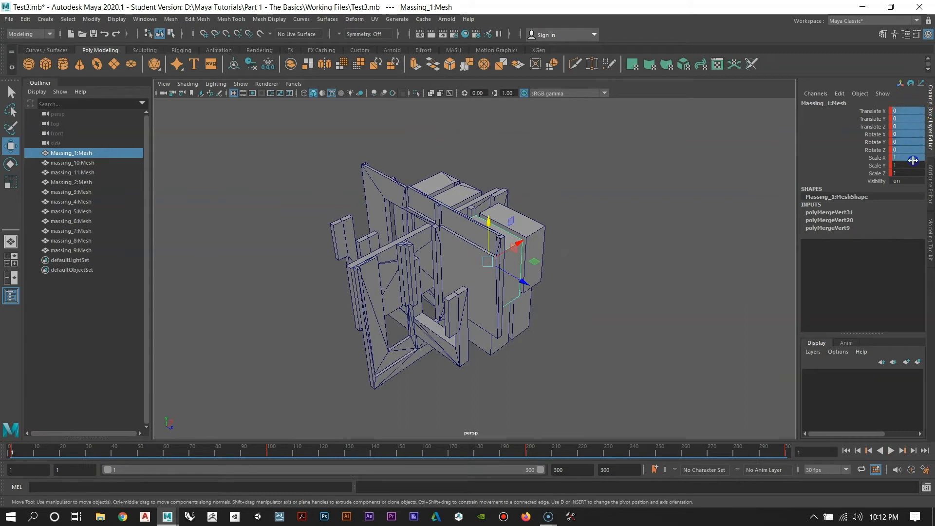
right_click(904, 135)
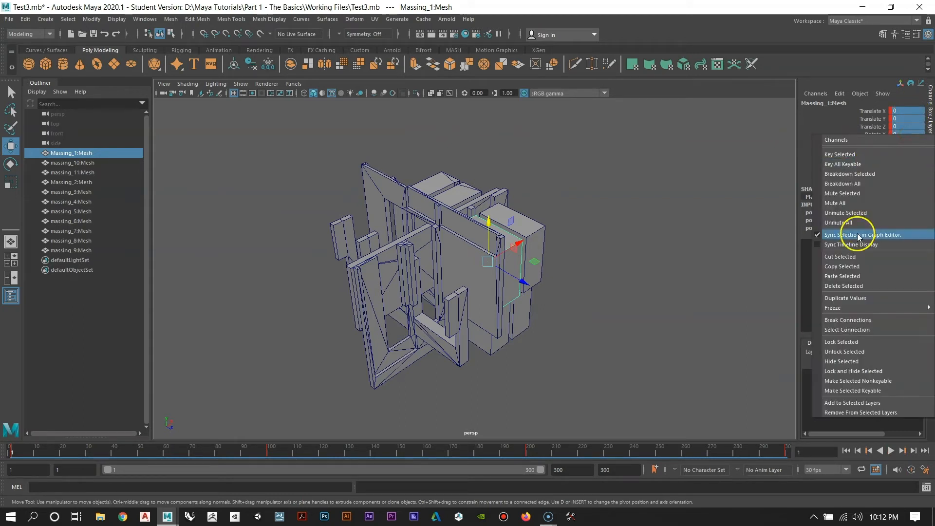
click(848, 322)
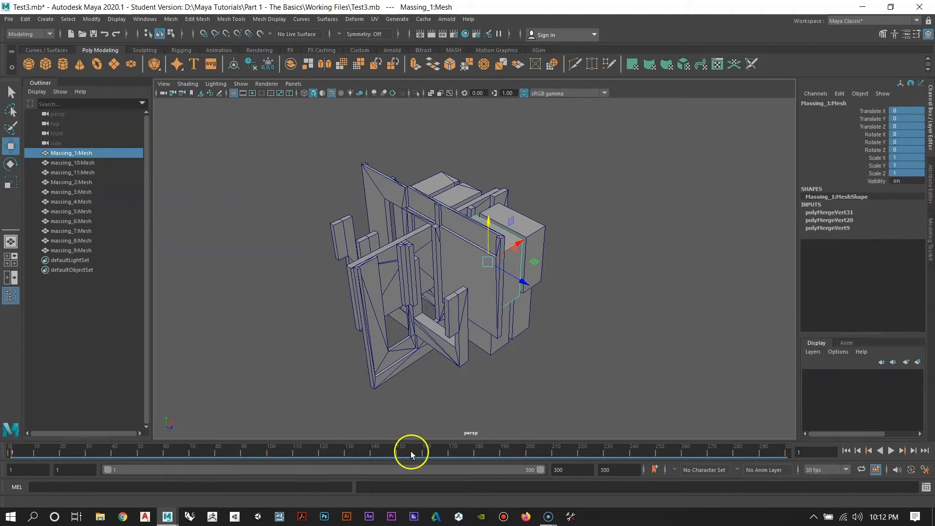
drag(57, 455, 10, 453)
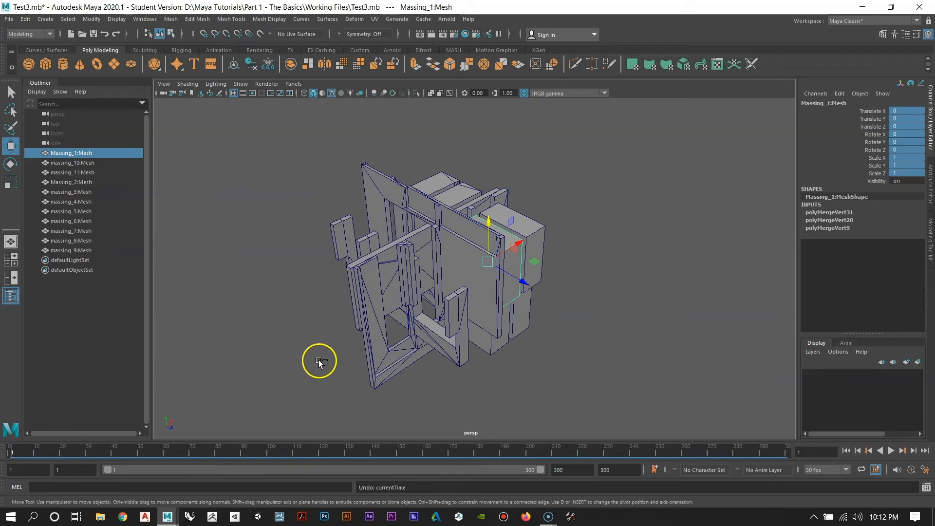
key(ctrl+z)
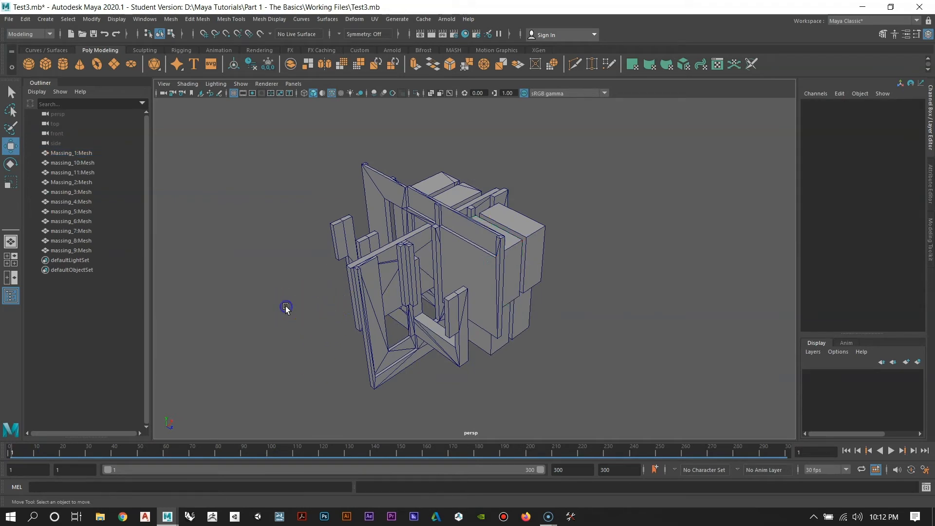
Step: Scrub through the whole model's animation and return to frame 1
alt+drag(359, 278, 373, 394)
drag(334, 449, 10, 452)
alt+drag(588, 293, 530, 262)
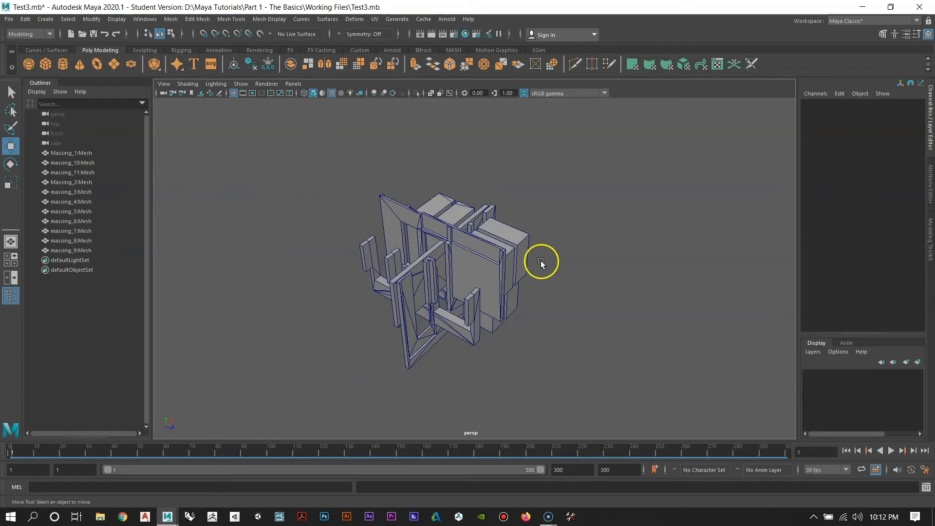
Step: Select massing_6 and scrub its animation from frame 1 to frame 300
alt+right_drag(528, 204, 508, 278)
alt+drag(508, 278, 439, 283)
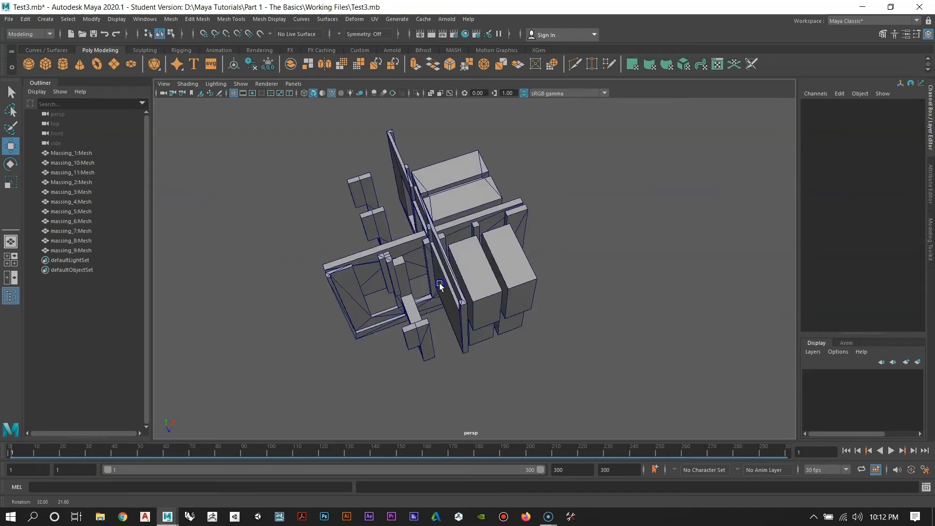
alt+middle_drag(438, 279, 402, 272)
alt+right_drag(402, 273, 447, 334)
alt+drag(391, 312, 416, 282)
alt+middle_drag(407, 246, 575, 296)
alt+right_drag(575, 297, 543, 300)
alt+drag(544, 300, 653, 299)
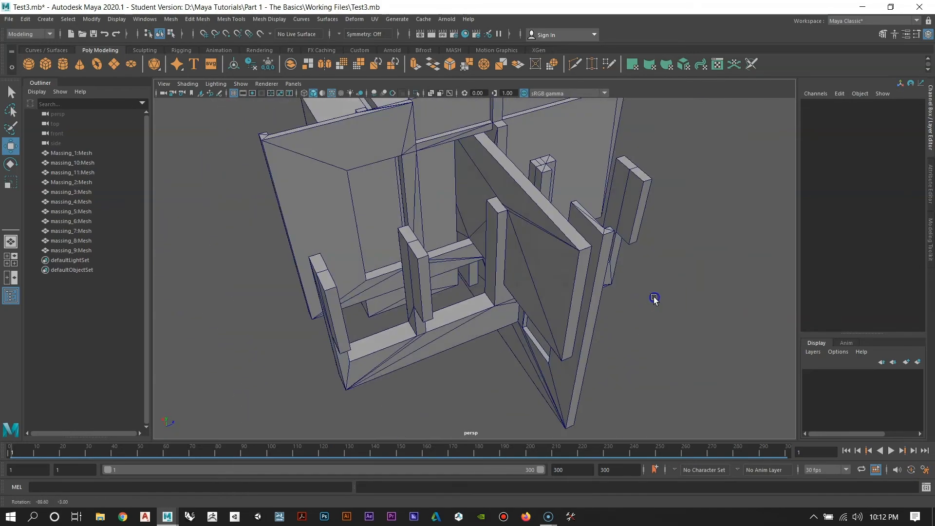
alt+right_drag(653, 299, 574, 271)
mouse_move(563, 269)
alt+mouse_down()
mouse_move(641, 277)
mouse_move(580, 270)
alt+mouse_up()
click(537, 256)
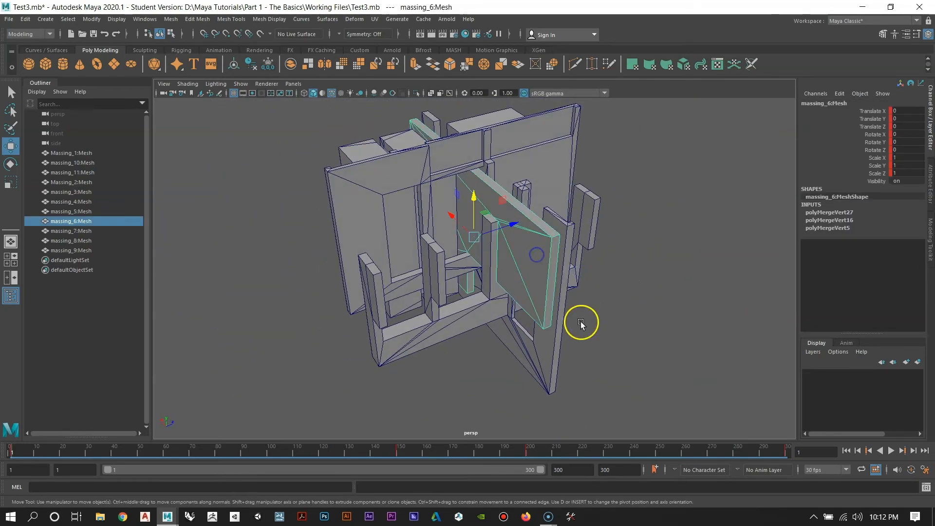
alt+drag(581, 322, 547, 316)
drag(17, 452, 799, 460)
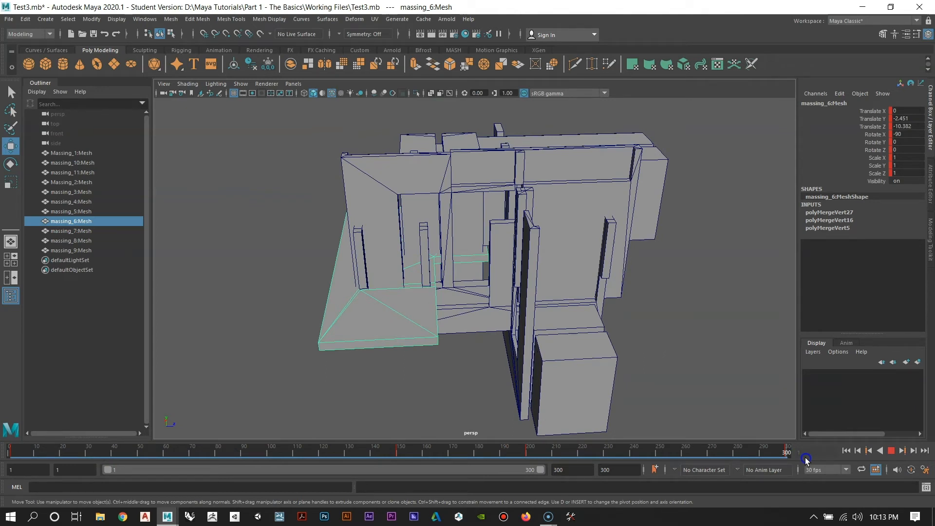
Step: Scrub massing_6's animation back to frame 100 and on to frame 38 to inspect its motion
drag(805, 461, 269, 486)
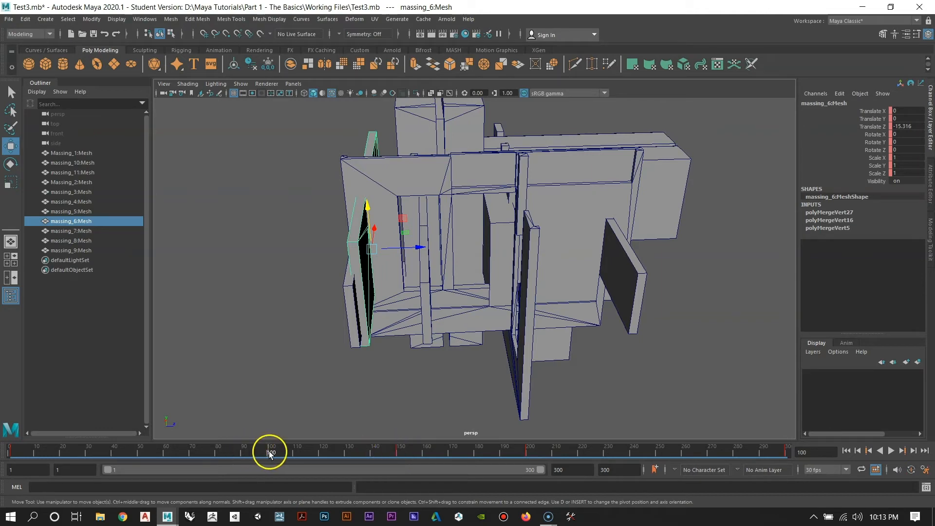
drag(269, 452, 291, 463)
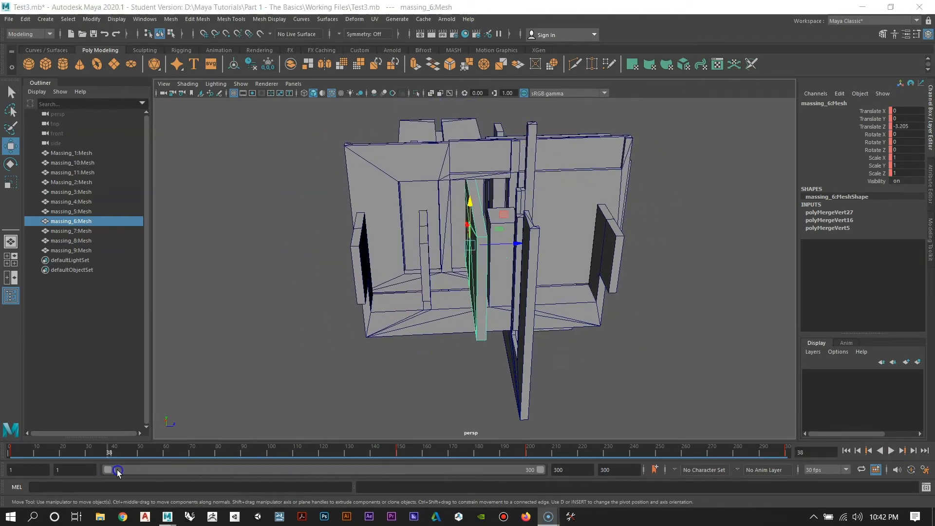
alt+drag(446, 284, 466, 287)
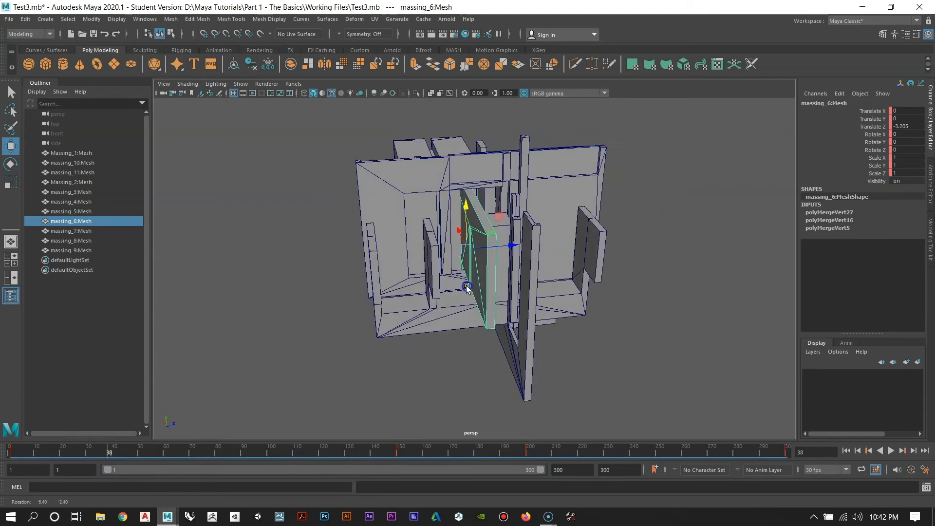
Step: Scrub massing_6's motion and try moving its frame 150 keyframe to frame 50
drag(96, 449, 296, 470)
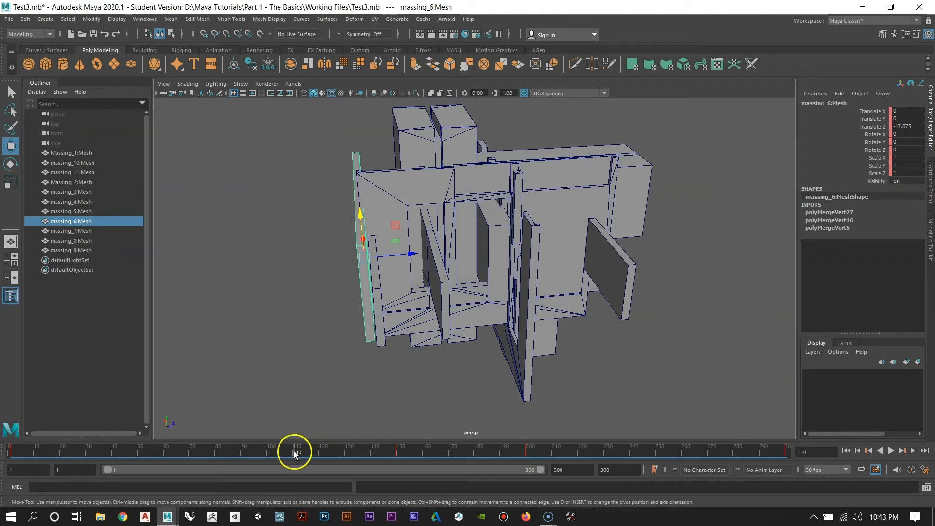
drag(294, 453, 140, 463)
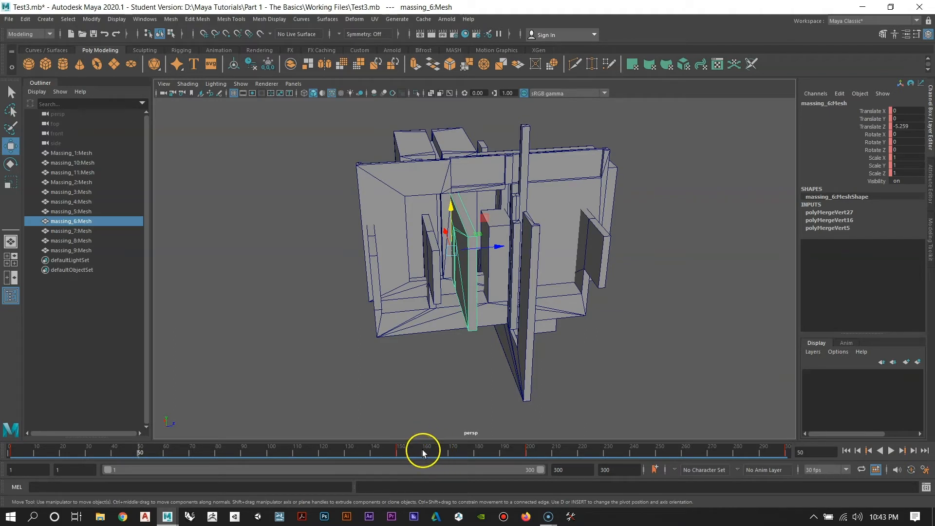
shift+drag(422, 451, 369, 454)
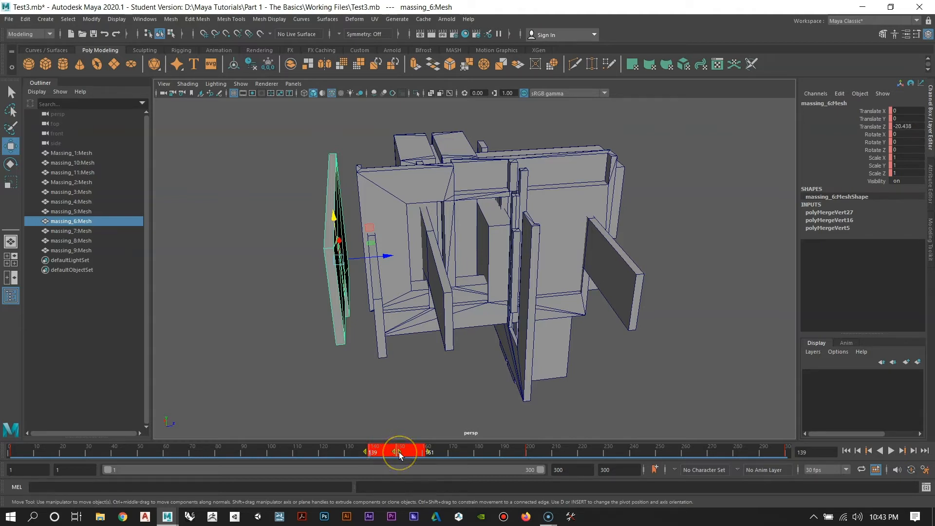
drag(399, 452, 142, 466)
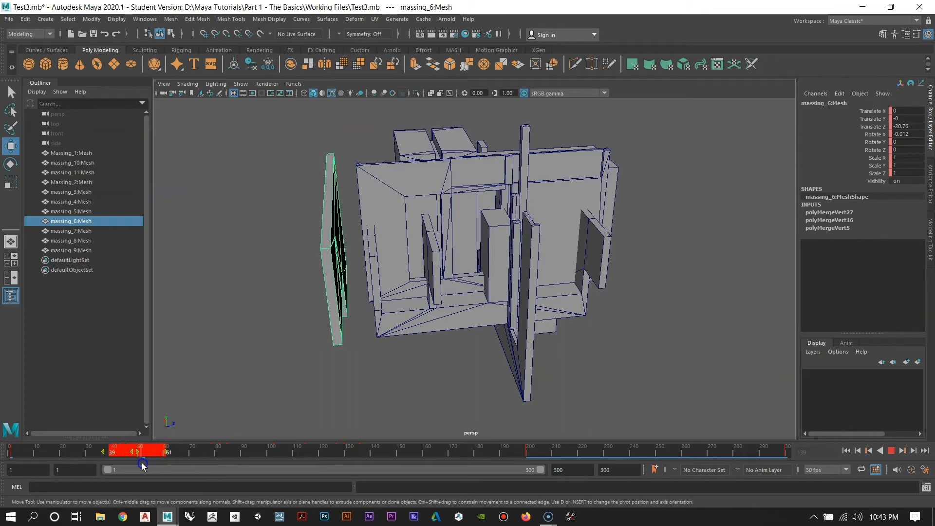
click(142, 454)
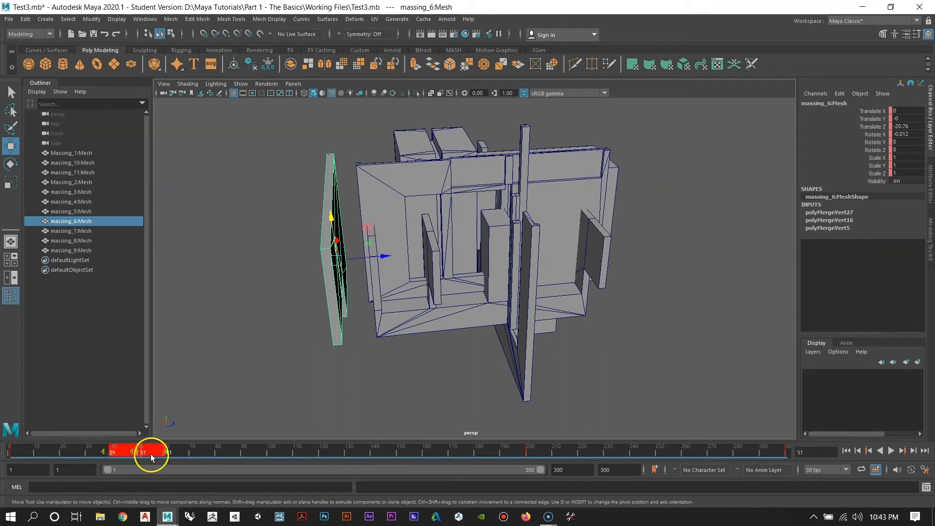
click(317, 452)
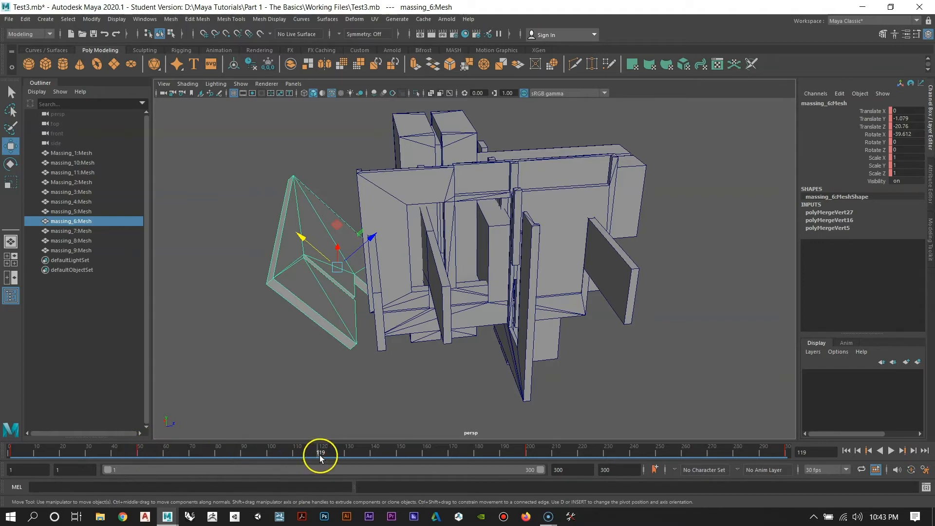
Step: Return to frame 1 and play the animation to review massing_6's motion, stopping playback partway
drag(319, 455, 10, 455)
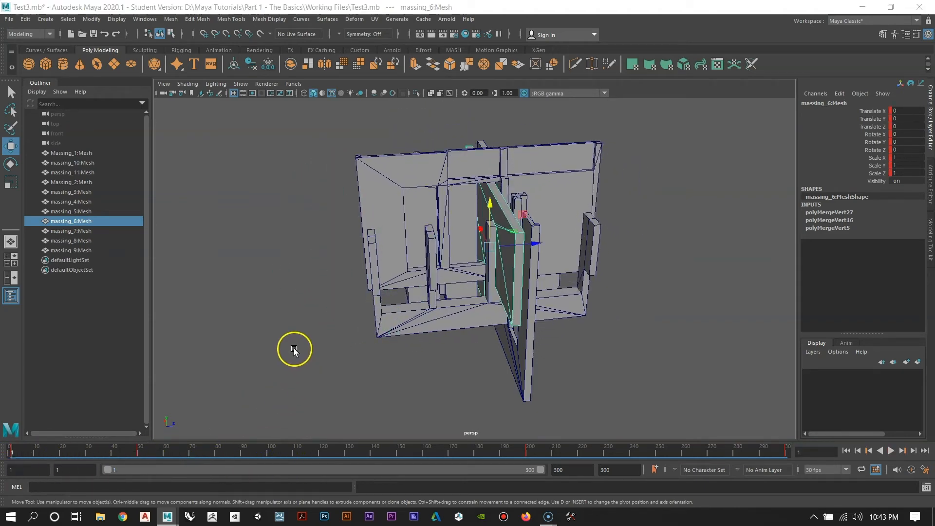
key(space)
key(space)
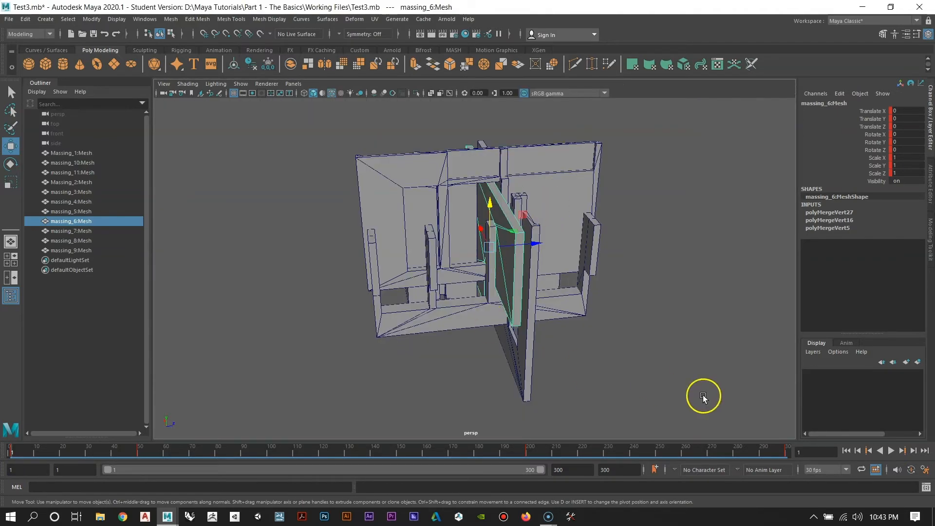
click(892, 451)
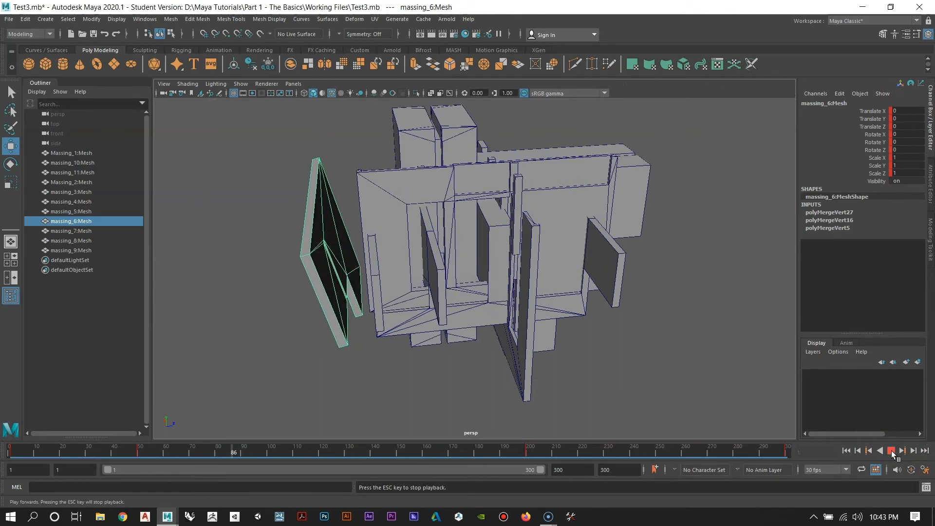
click(891, 451)
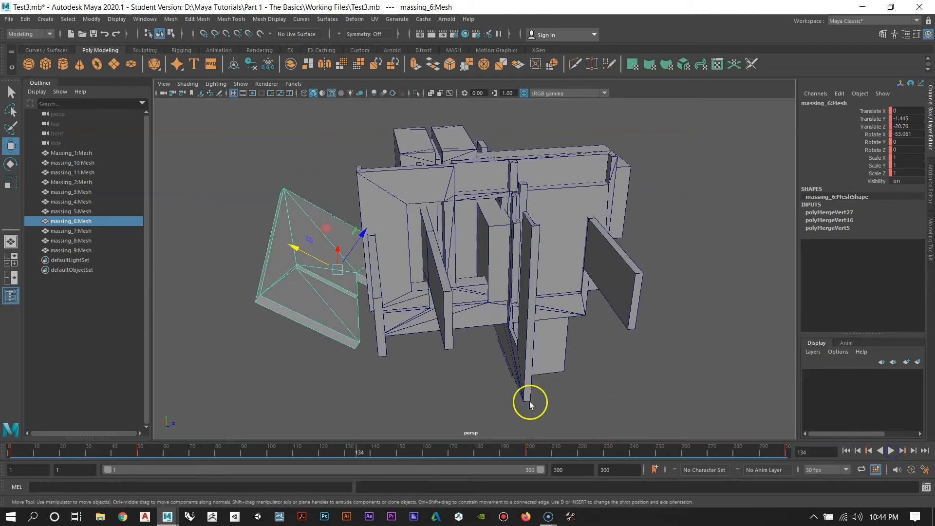
Step: Undo the shift of massing_6's keyframe to frame 50
key(ctrl+z)
key(ctrl+z)
key(ctrl+z)
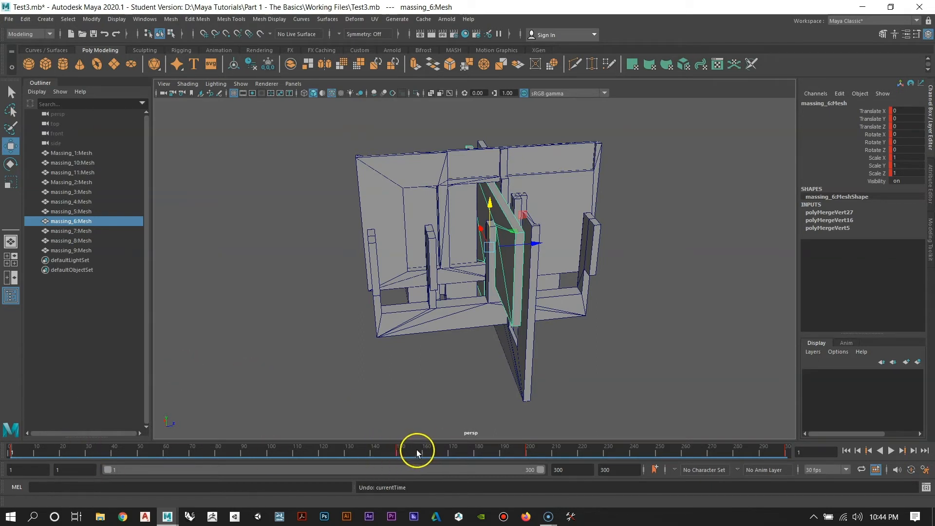
Step: Try shifting massing_6's keyframes within the frame range 127 to 225 earlier in time and undo it
shift+drag(433, 449, 406, 451)
key(ctrl+z)
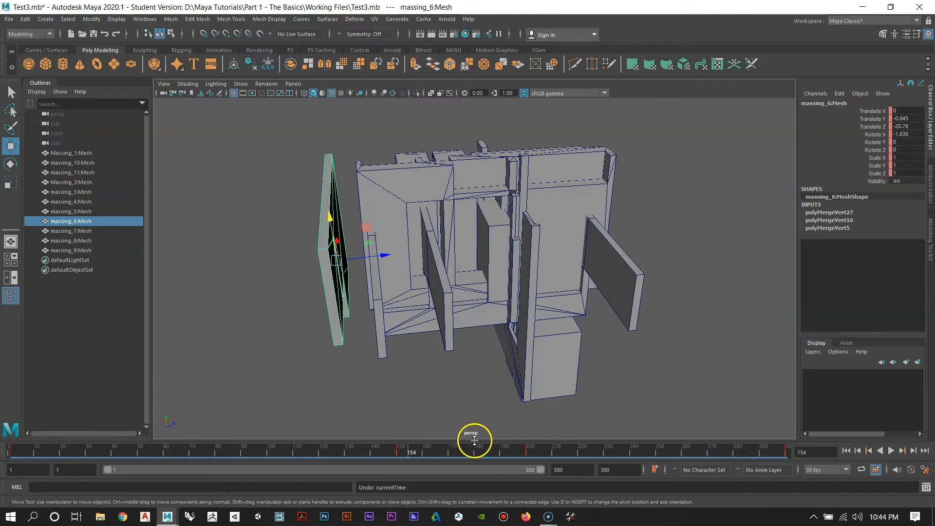
drag(264, 456, 333, 459)
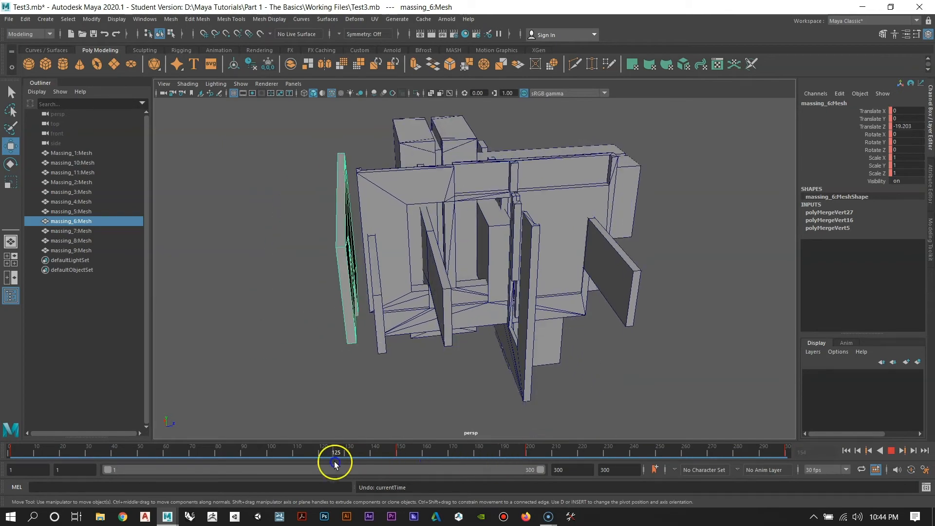
shift+drag(591, 450, 338, 461)
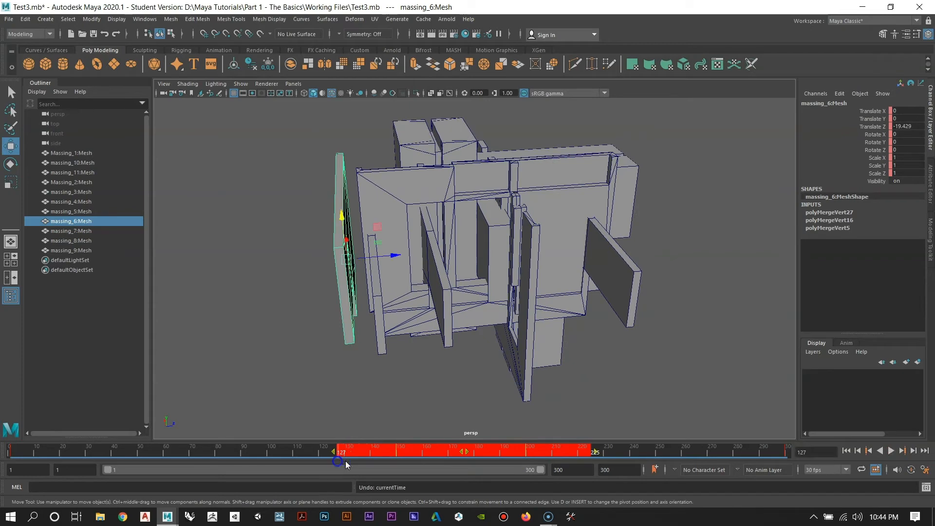
drag(467, 451, 405, 443)
key(ctrl+z)
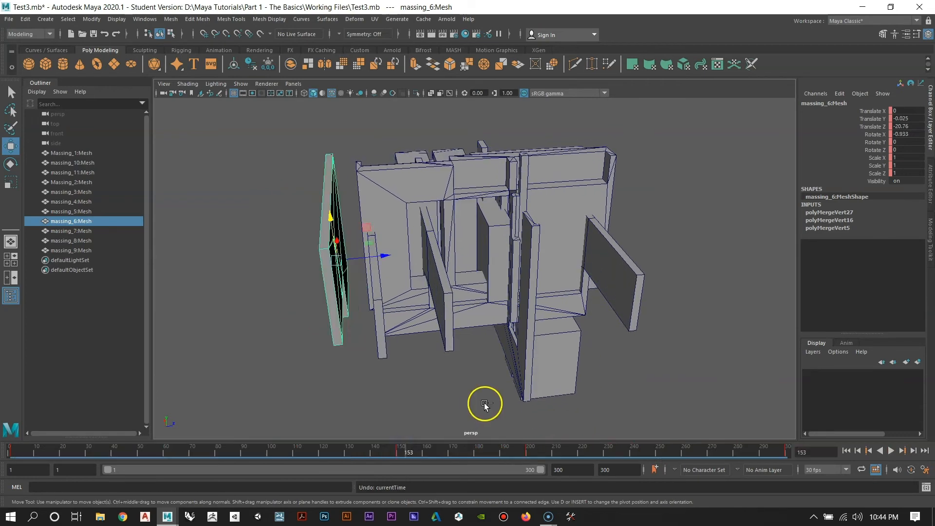
Step: Scrub back to frame 1 and select all eleven massing meshes
alt+right_drag(556, 344, 549, 346)
alt+drag(548, 346, 468, 326)
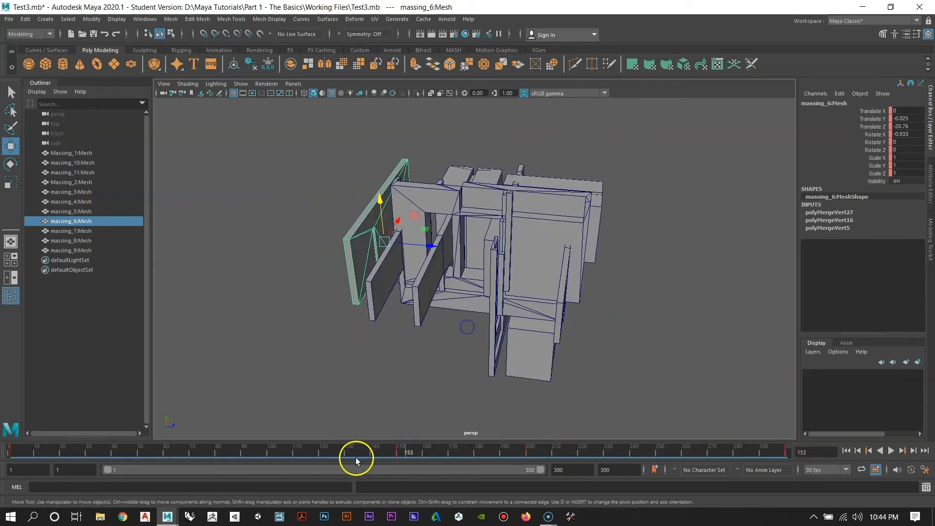
drag(408, 454, 9, 453)
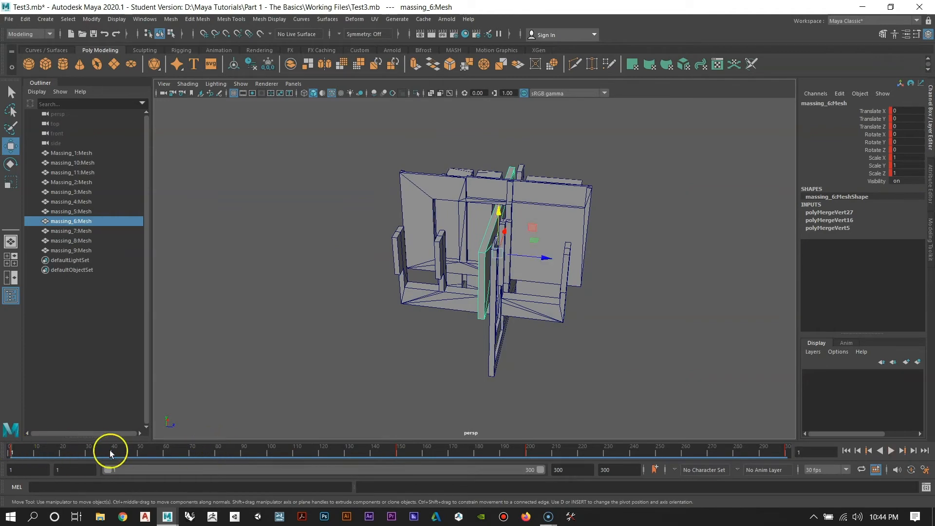
alt+drag(539, 352, 499, 354)
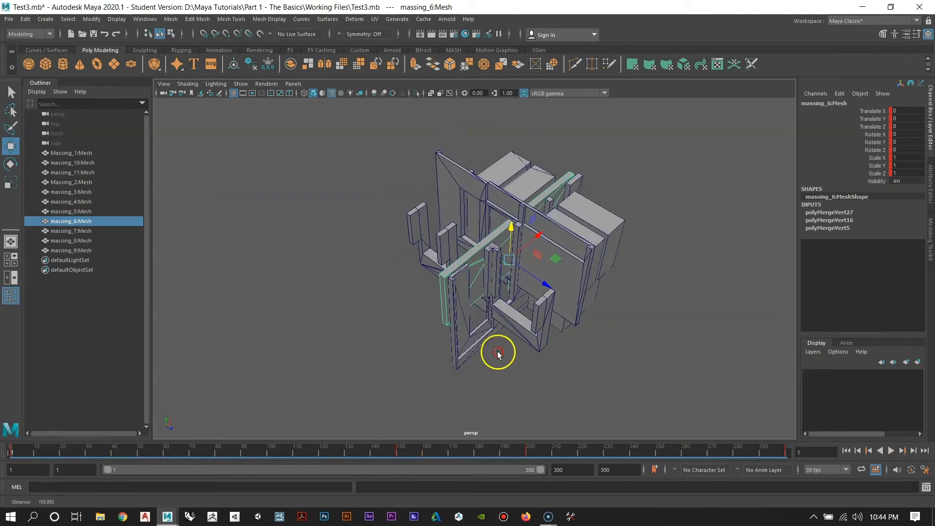
scroll(499, 355, down, 3)
mouse_move(447, 334)
alt+mouse_down()
mouse_move(467, 335)
mouse_move(452, 334)
alt+mouse_up()
alt+middle_drag(453, 334, 387, 348)
alt+drag(390, 347, 405, 309)
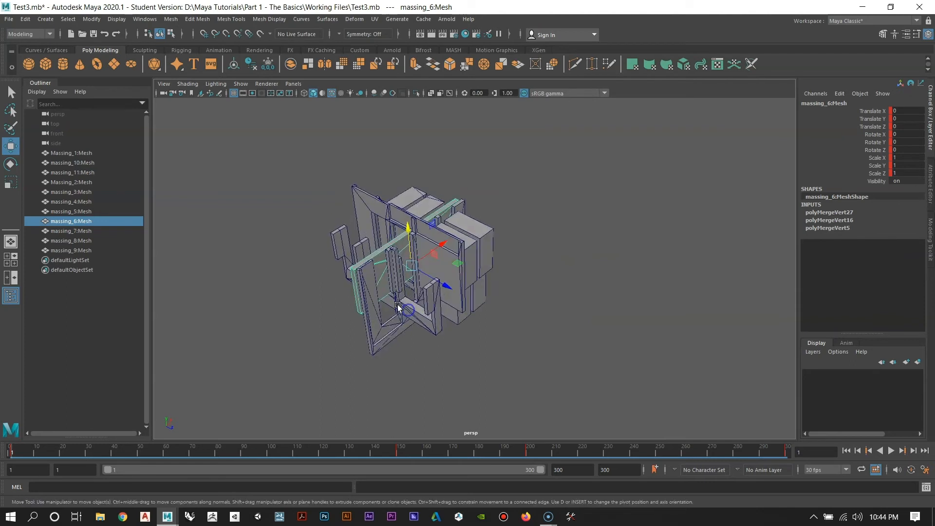
alt+middle_drag(405, 309, 459, 283)
drag(609, 372, 343, 142)
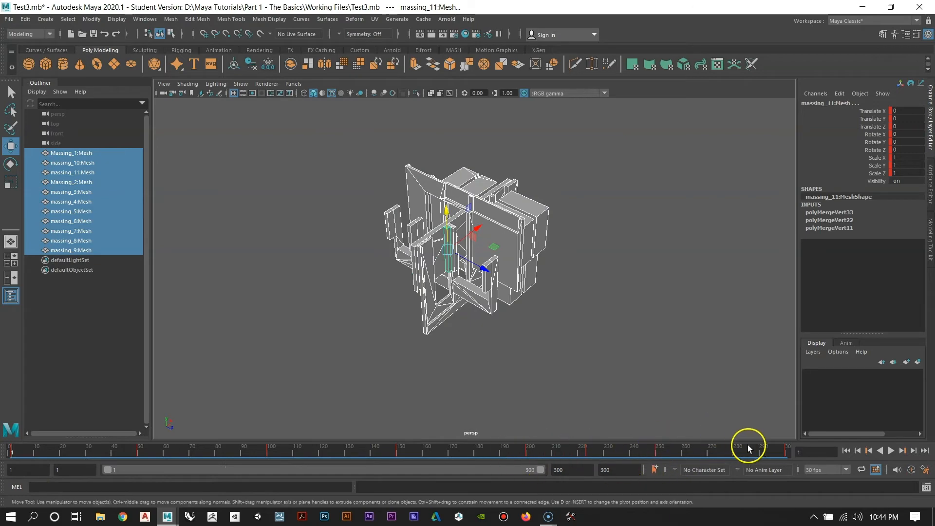
alt+drag(476, 184, 512, 259)
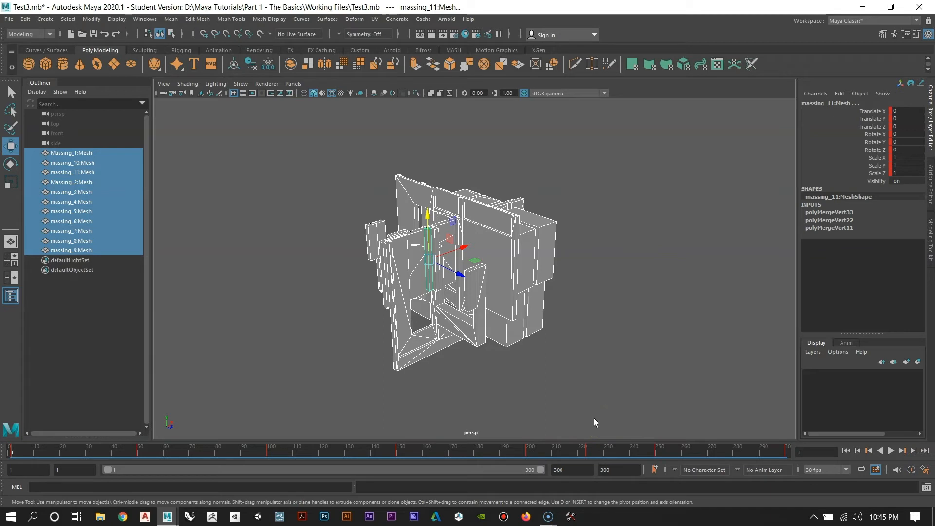
Step: Set the end time of the playback range to frame 600
click(566, 469)
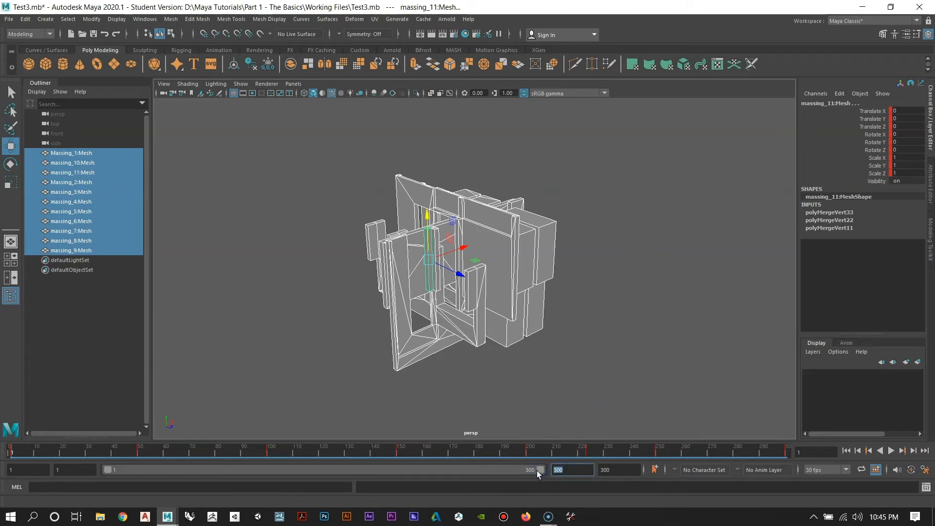
text(600)
key(Return)
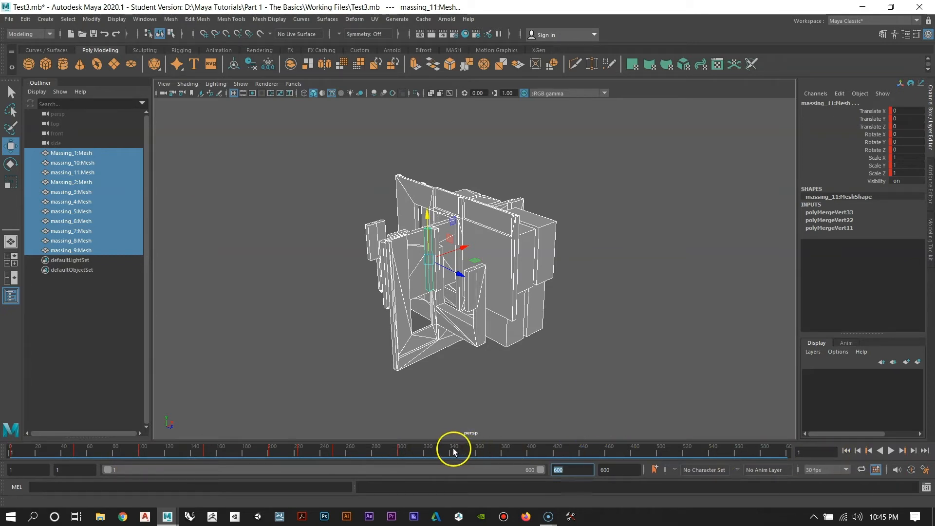
Step: Try moving all massing pieces' keyframes from the range 21–348 to 92–419, inspect the model and undo the move
shift+drag(459, 449, 38, 454)
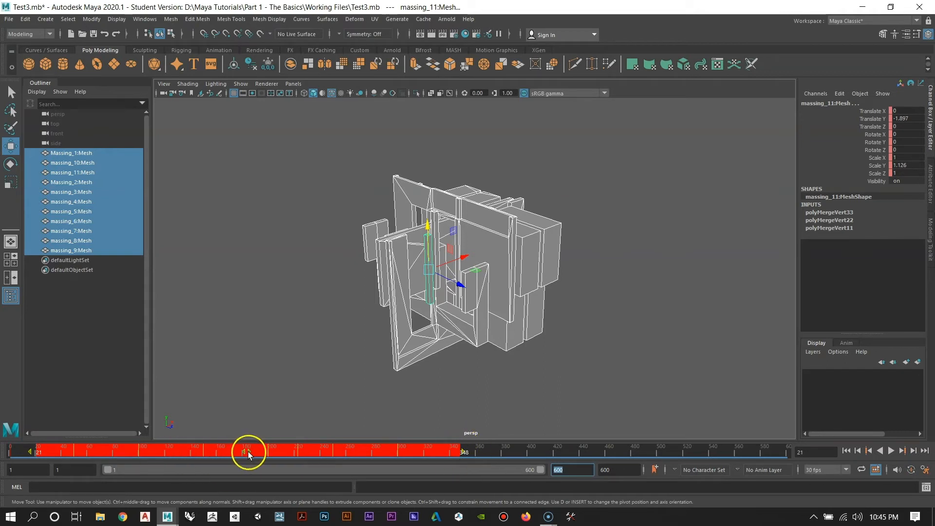
drag(248, 451, 342, 460)
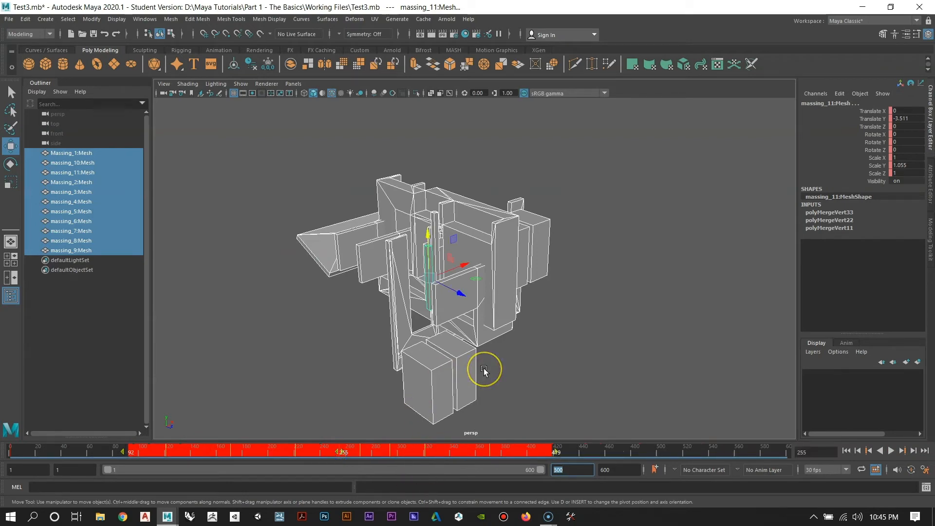
alt+drag(530, 372, 504, 358)
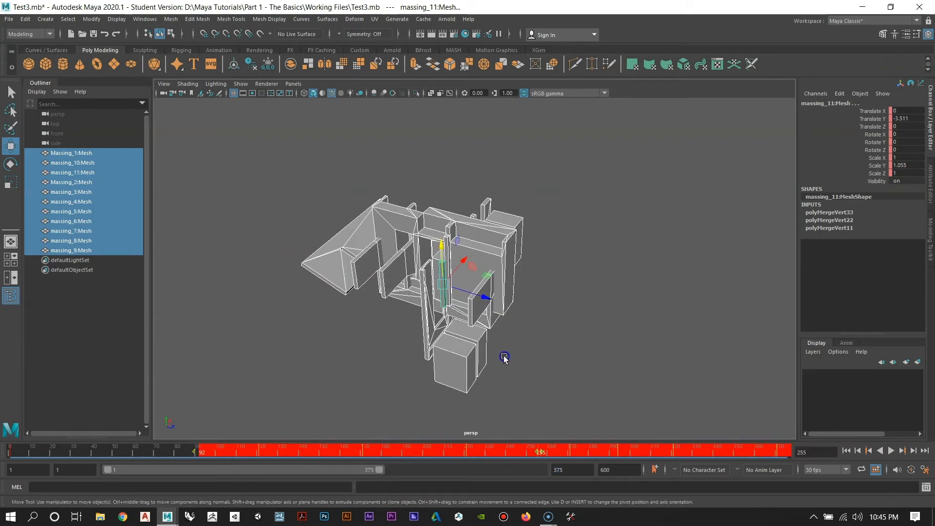
key(ctrl+z)
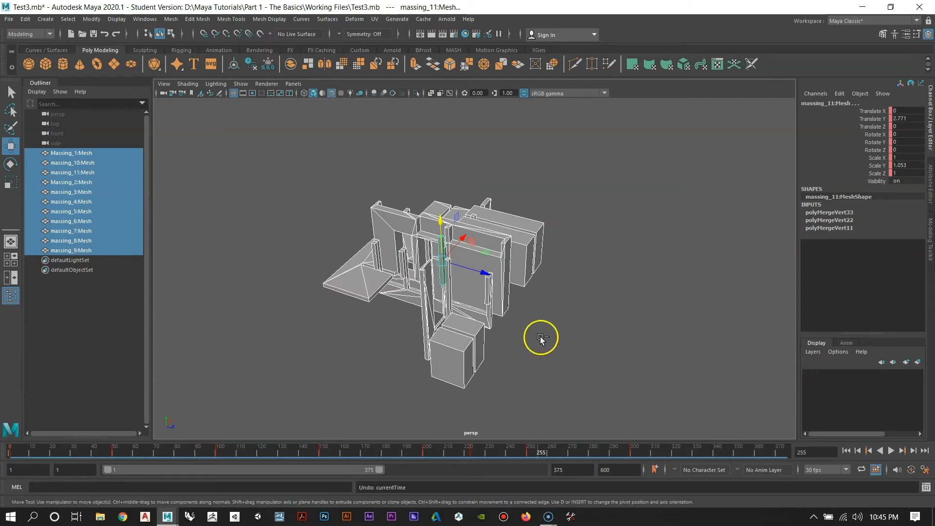
Step: Set the playback end time to frame 300 and back to frame 600
click(568, 469)
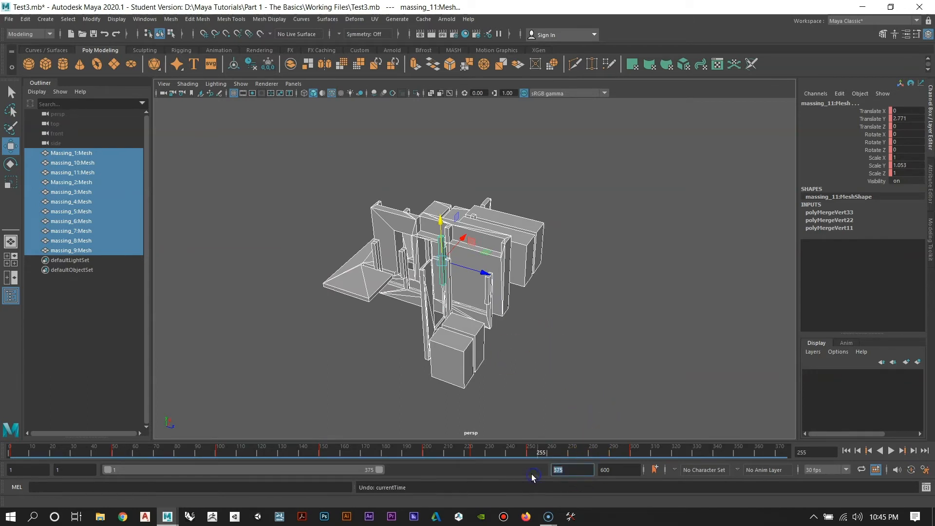
text(300)
key(Return)
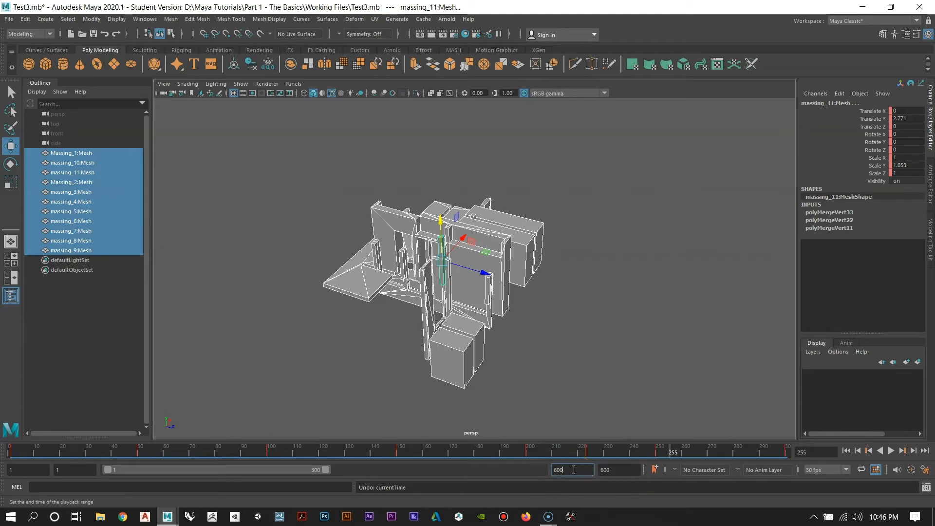
key(Return)
alt+drag(402, 171, 455, 370)
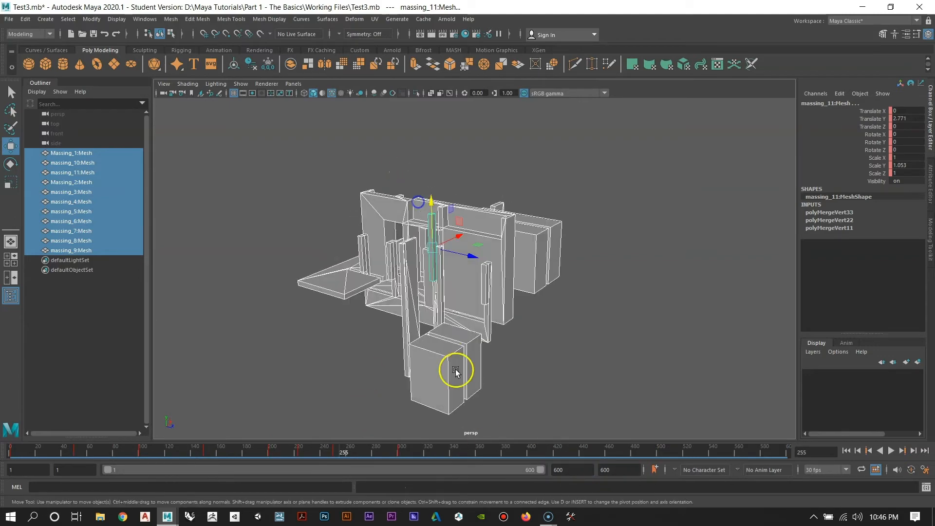
Step: Select all massing pieces' keyframes in the range 13–337 and stretch their timing out to frame 593
shift+drag(447, 451, 27, 451)
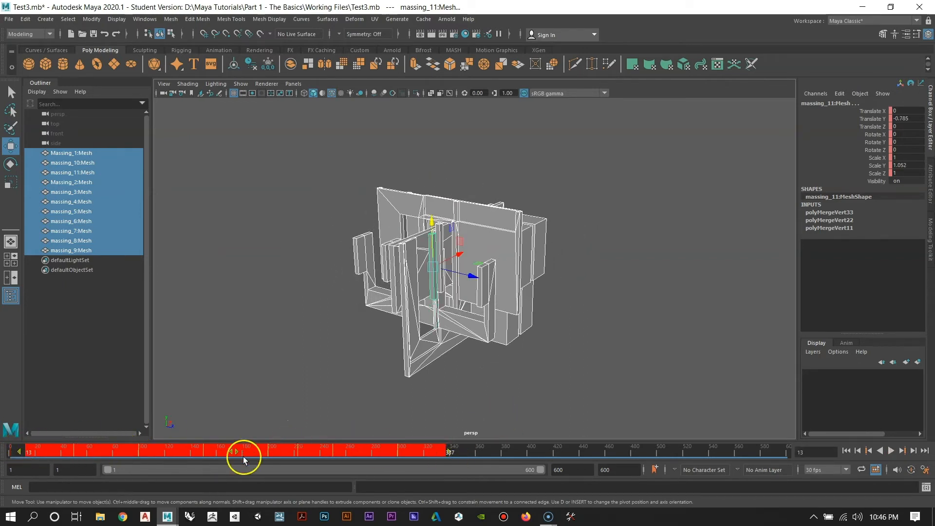
shift+drag(449, 454, 463, 453)
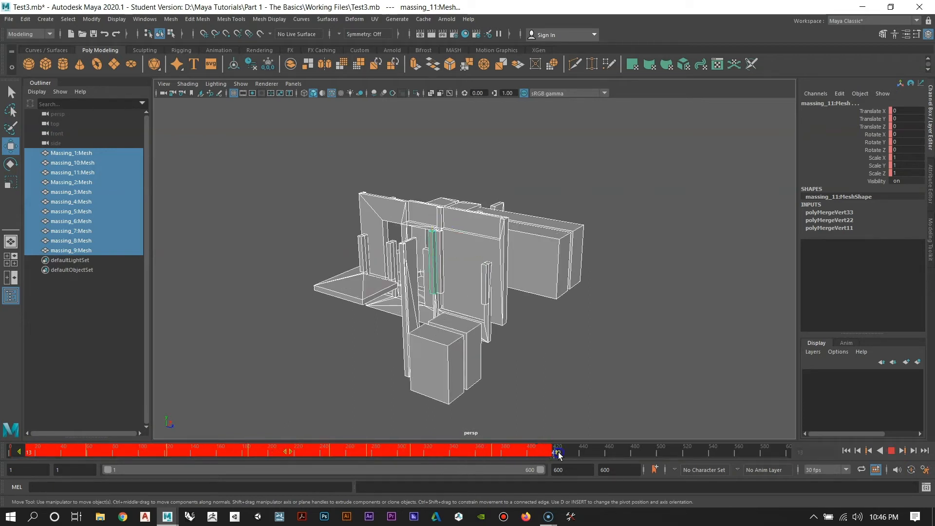
shift+drag(559, 455, 779, 451)
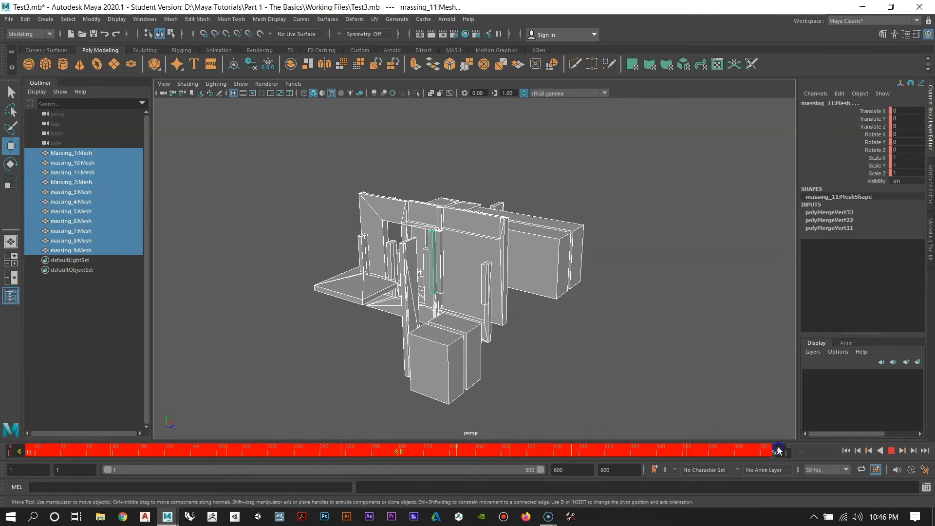
click(709, 454)
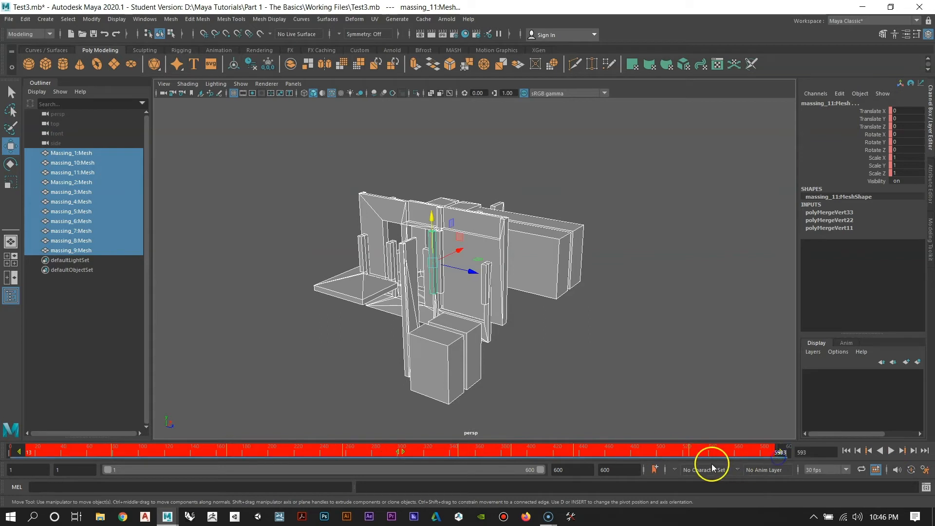
Step: Try retiming all massing pieces' keyframes to the range 32–598, and undo the keyframe timing changes
shift+drag(697, 451, 51, 452)
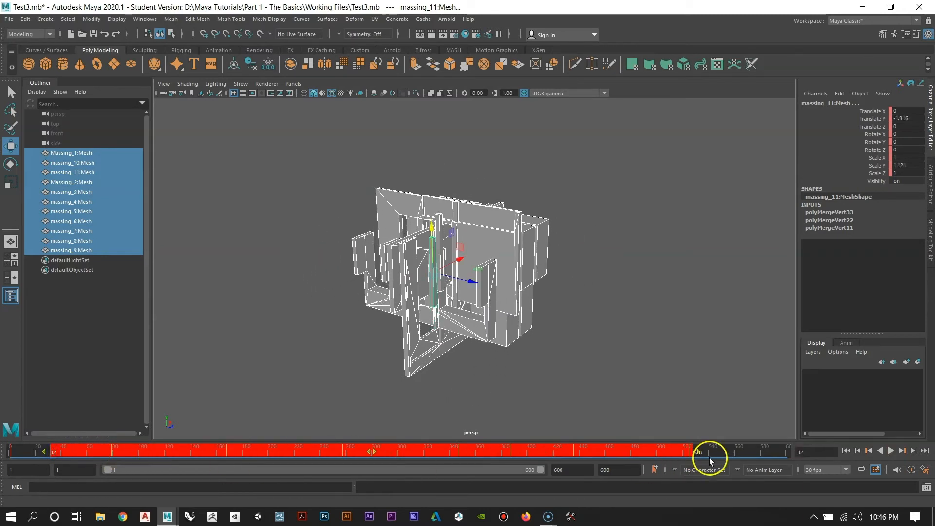
key(alt+v)
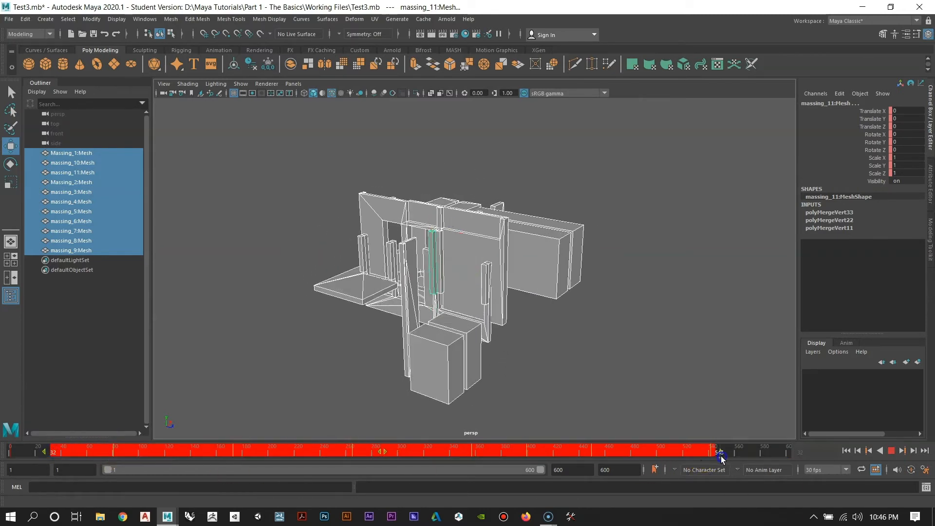
shift+drag(721, 459, 798, 464)
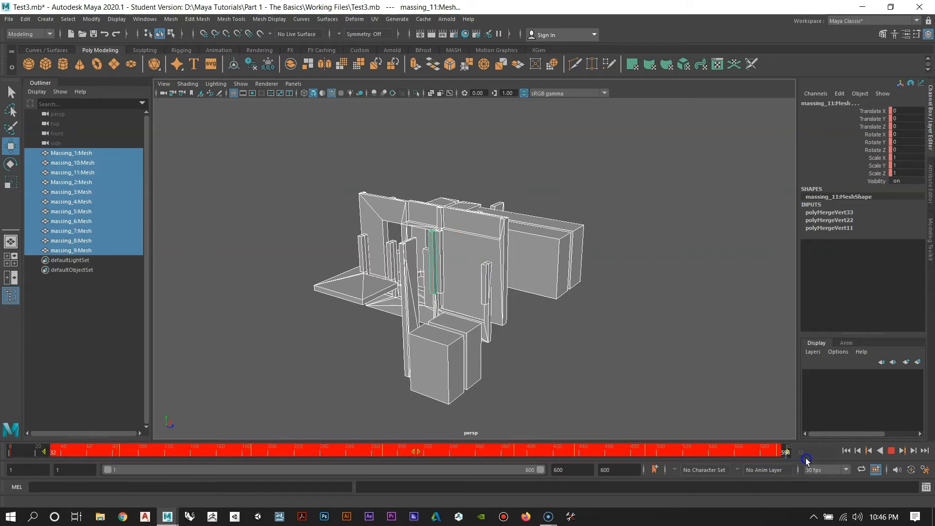
key(alt+v)
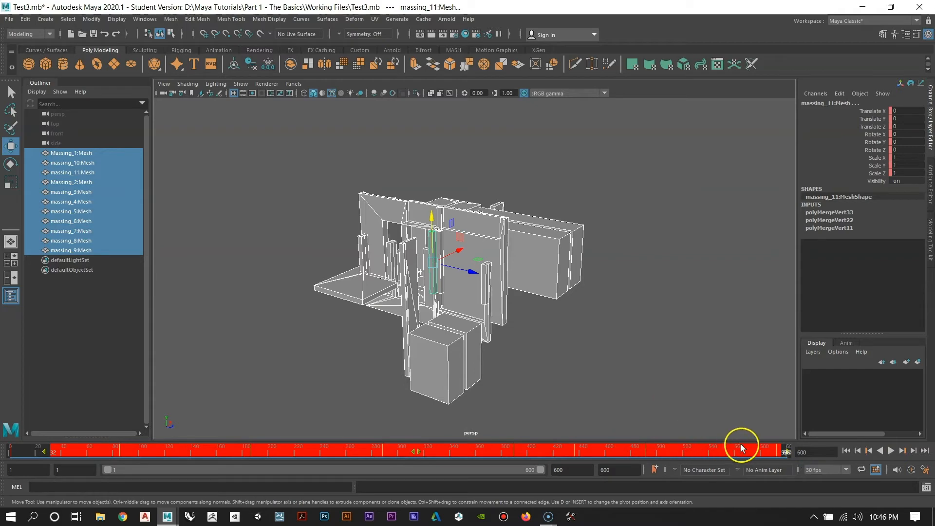
click(554, 381)
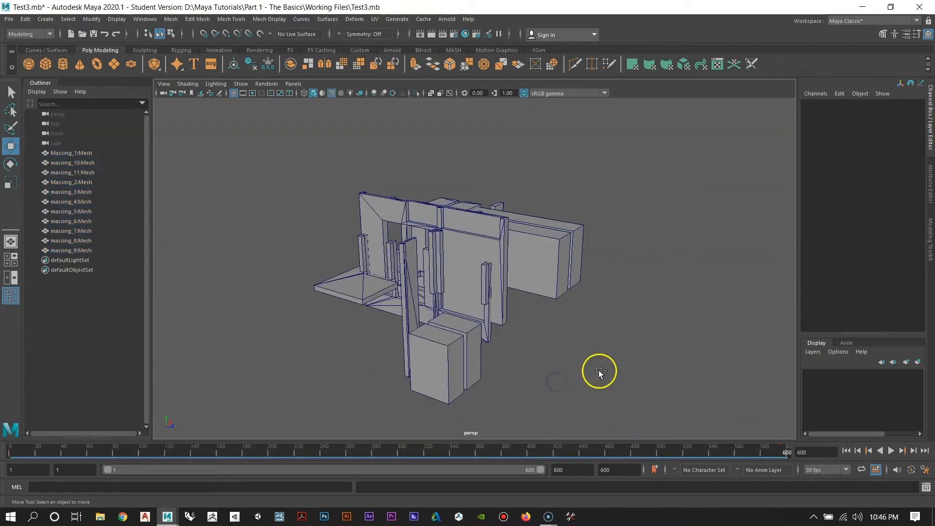
drag(611, 399, 296, 180)
click(648, 281)
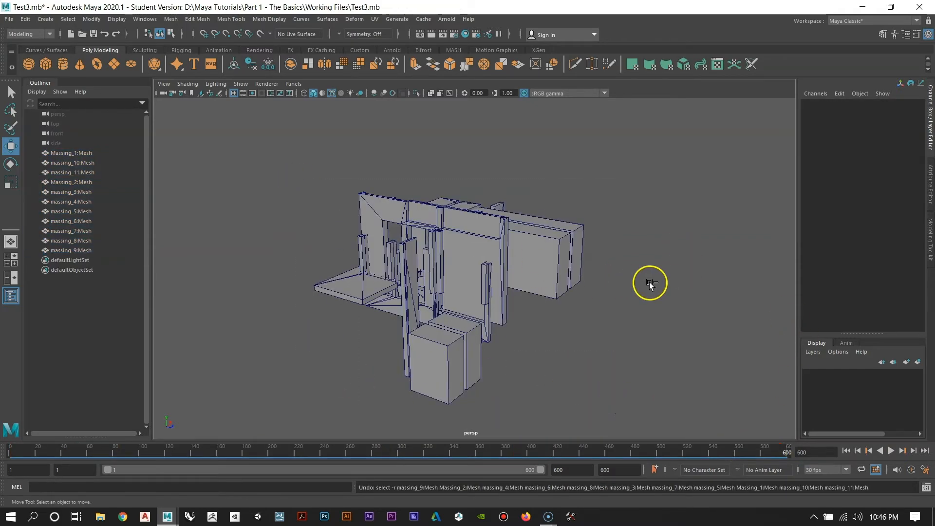
key(ctrl+z)
key(ctrl+z)
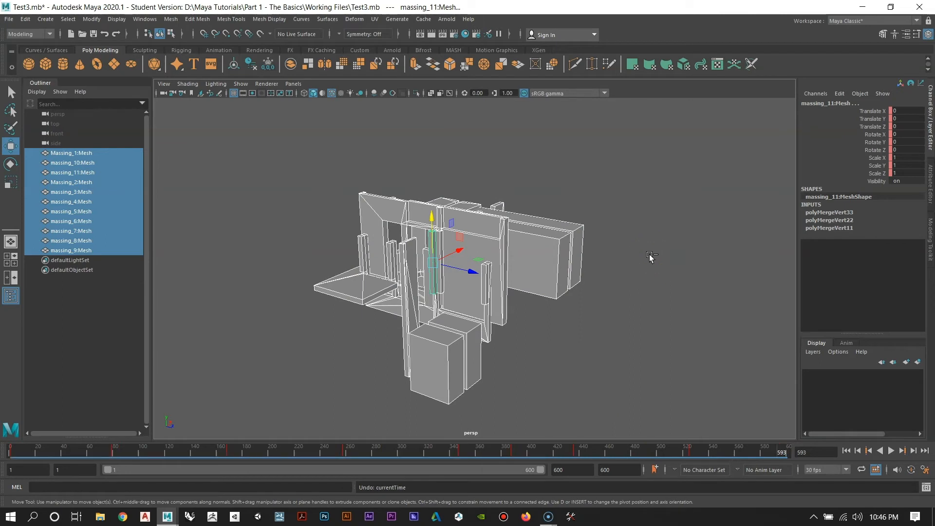
key(ctrl+z)
Step: Set both the playback range end and the animation end to frame 300, and deselect the massing pieces
click(579, 471)
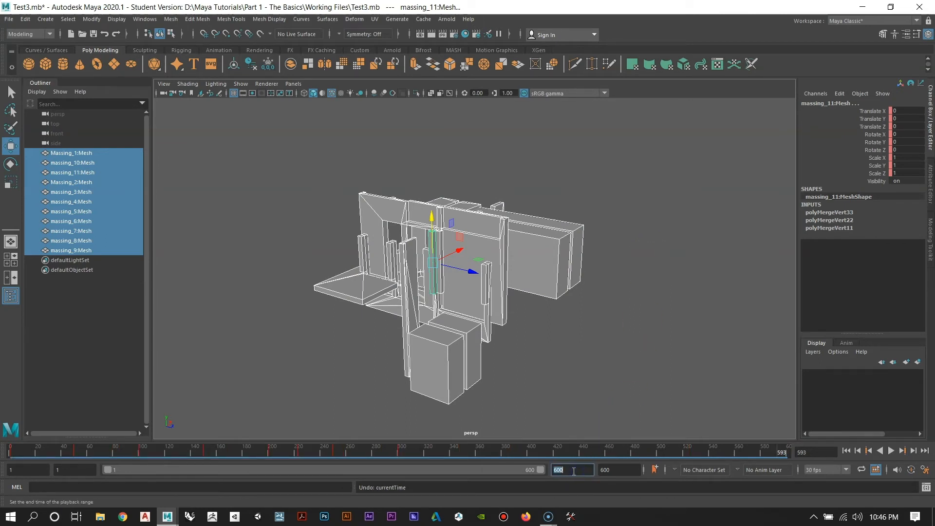
key(Return)
click(607, 470)
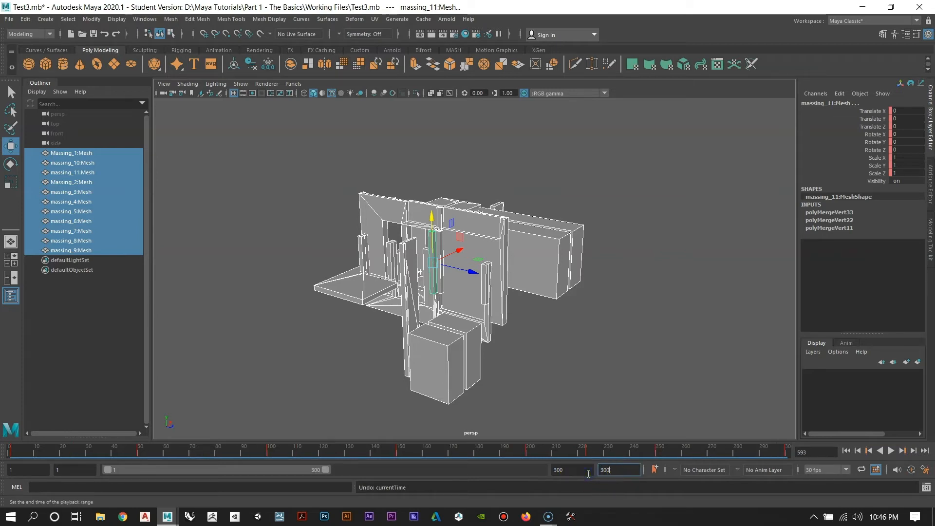
text(300)
key(Return)
scroll(575, 314, up, 3)
click(575, 314)
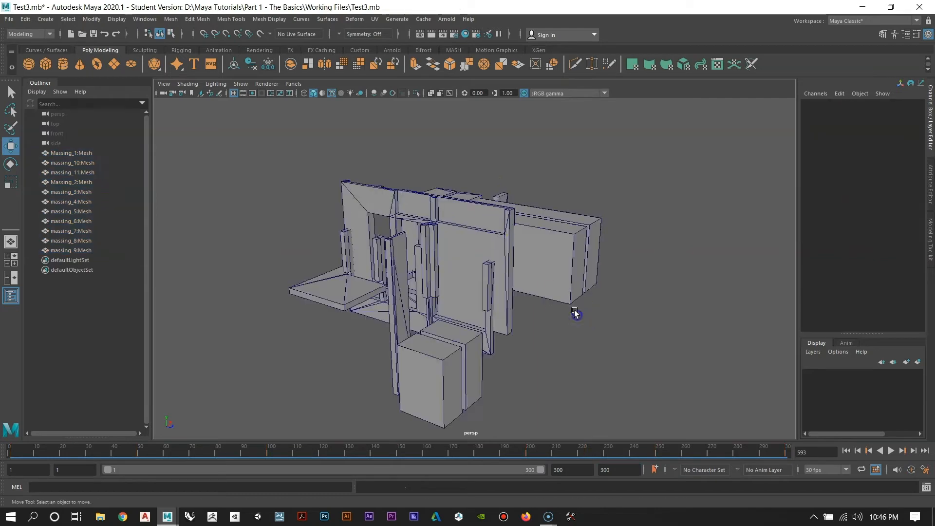
Step: Examine the massing model's end state from several angles and distances
alt+drag(576, 314, 506, 286)
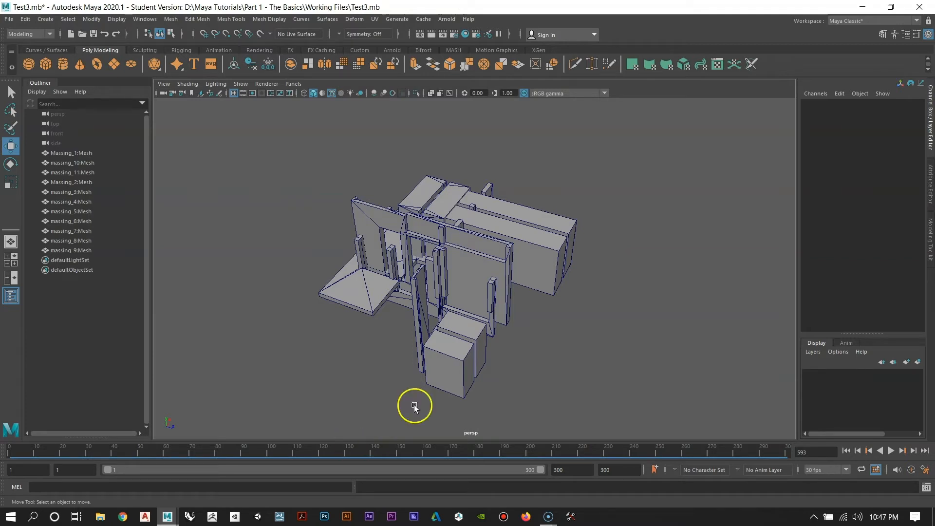
alt+drag(414, 405, 474, 263)
alt+right_drag(474, 263, 454, 275)
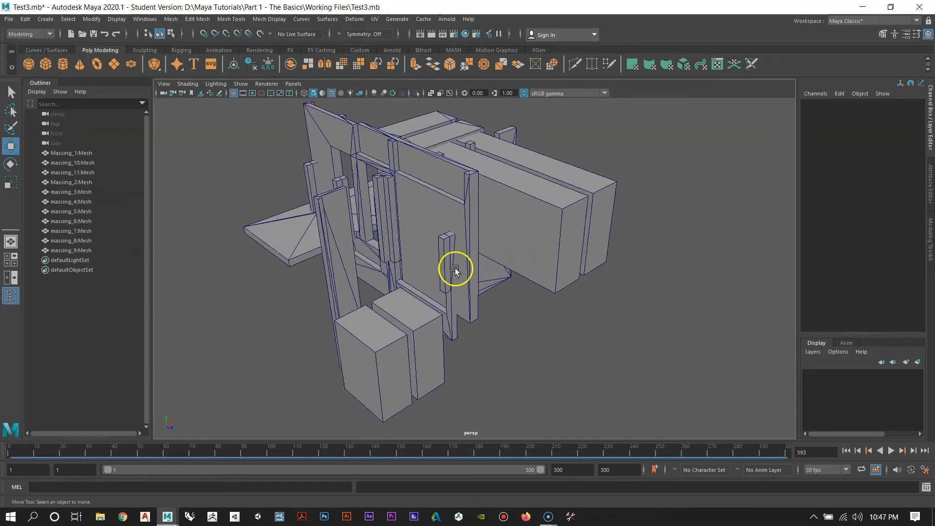
scroll(456, 265, down, 3)
alt+drag(460, 251, 482, 262)
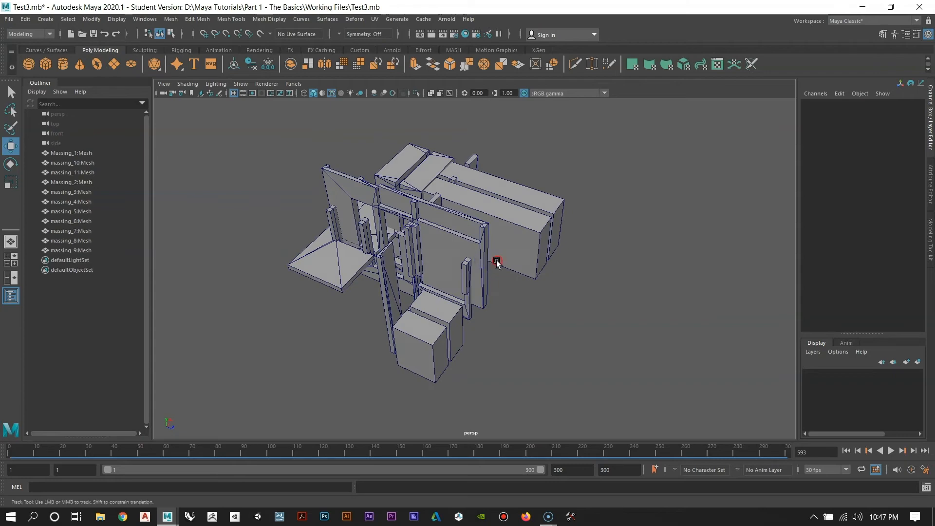
alt+middle_drag(497, 261, 529, 269)
alt+right_drag(529, 270, 526, 286)
alt+drag(527, 286, 583, 303)
alt+right_drag(583, 302, 546, 278)
alt+drag(546, 277, 543, 293)
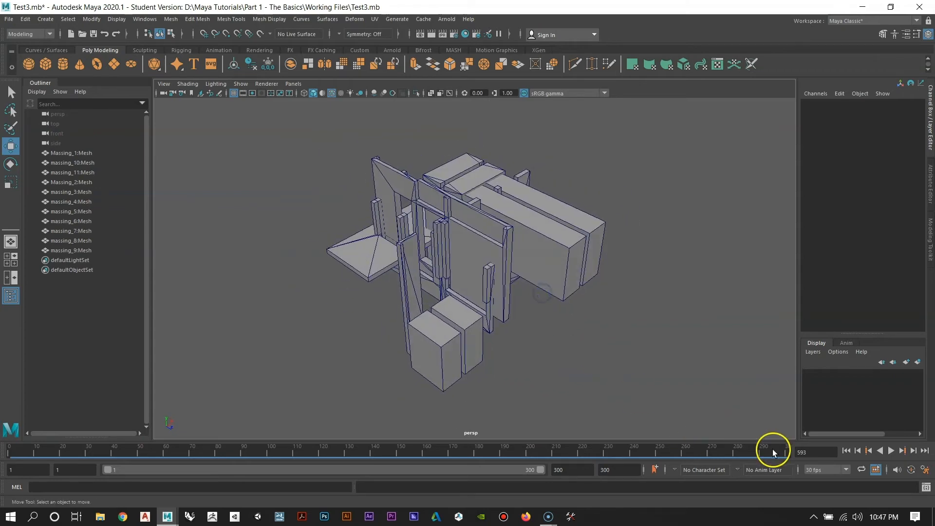
Step: Scrub the animation back to frame 1 and inspect the starting form of the massing
drag(773, 453, 9, 468)
alt+right_drag(545, 230, 559, 285)
alt+drag(560, 285, 557, 266)
alt+right_drag(557, 266, 470, 269)
mouse_move(470, 270)
alt+mouse_down()
mouse_move(491, 292)
mouse_move(436, 264)
mouse_move(472, 278)
mouse_move(458, 292)
mouse_move(463, 276)
alt+mouse_up()
alt+right_drag(464, 276, 505, 291)
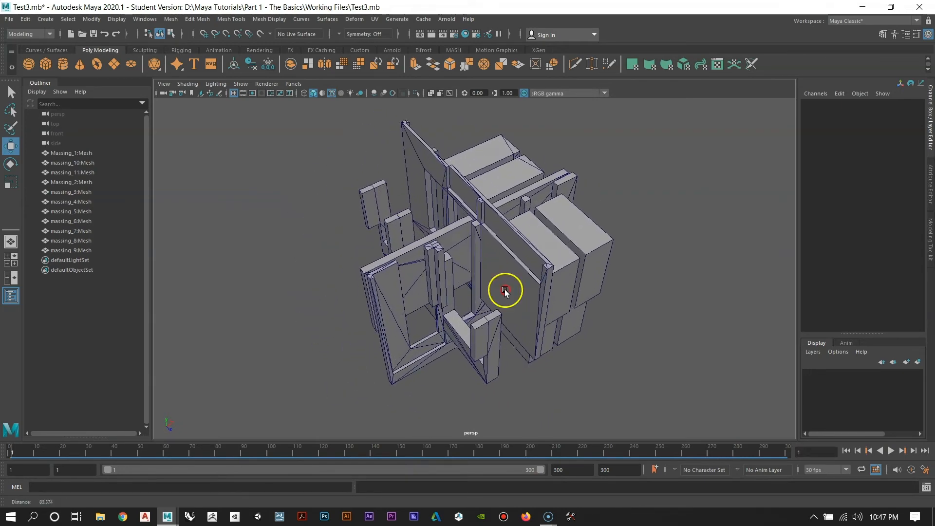
alt+drag(505, 291, 271, 351)
drag(11, 458, 0, 431)
Step: Examine the frame 1 massing from low, high and opposite viewpoints
alt+right_drag(323, 224, 325, 224)
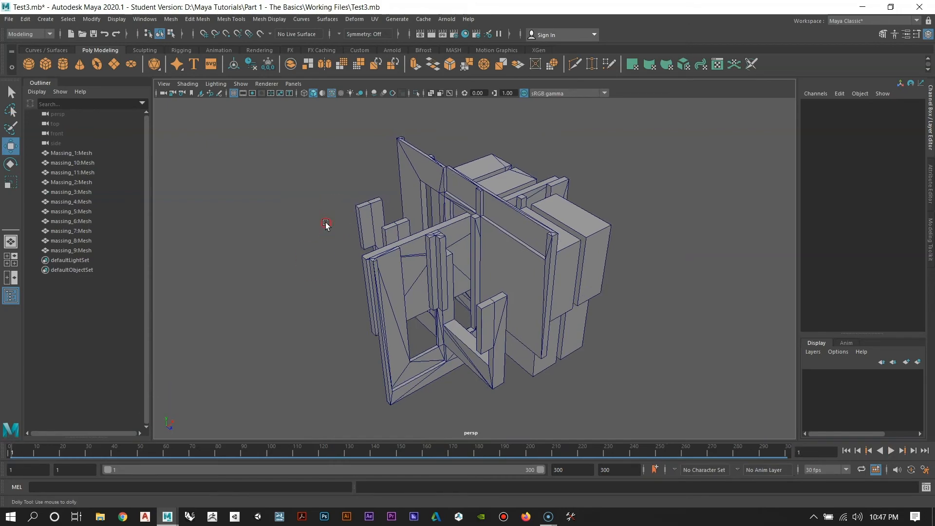
alt+drag(326, 224, 448, 265)
alt+right_drag(449, 265, 503, 293)
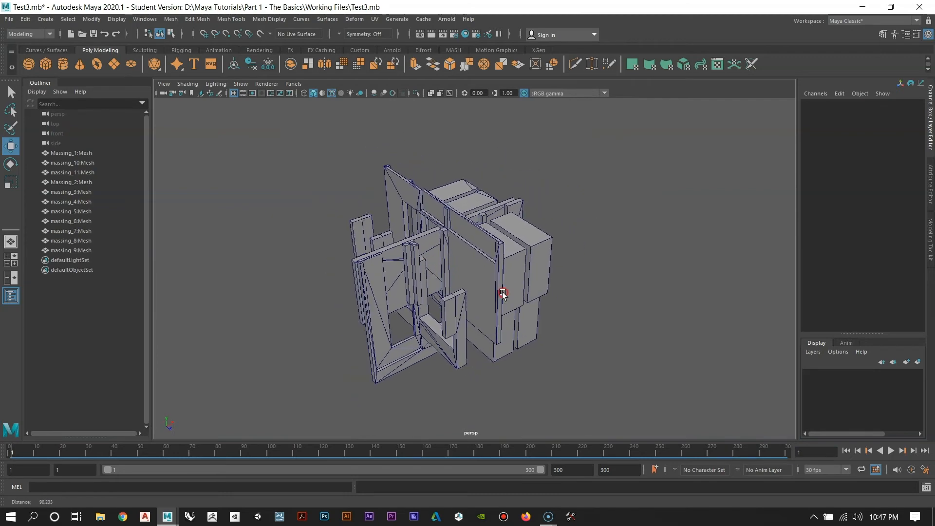
alt+drag(502, 294, 487, 251)
alt+right_drag(487, 251, 533, 236)
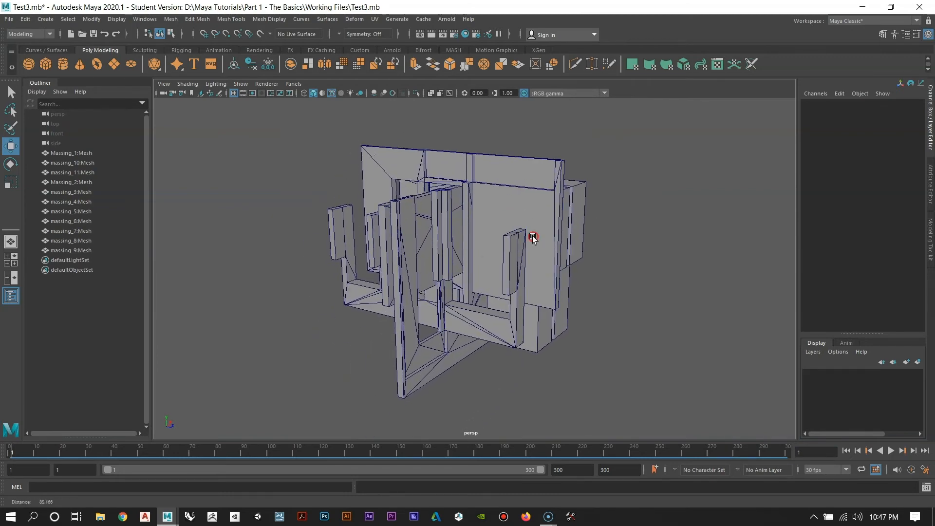
alt+drag(533, 236, 579, 251)
alt+middle_drag(580, 251, 565, 204)
alt+right_drag(566, 204, 553, 197)
alt+middle_drag(555, 211, 558, 215)
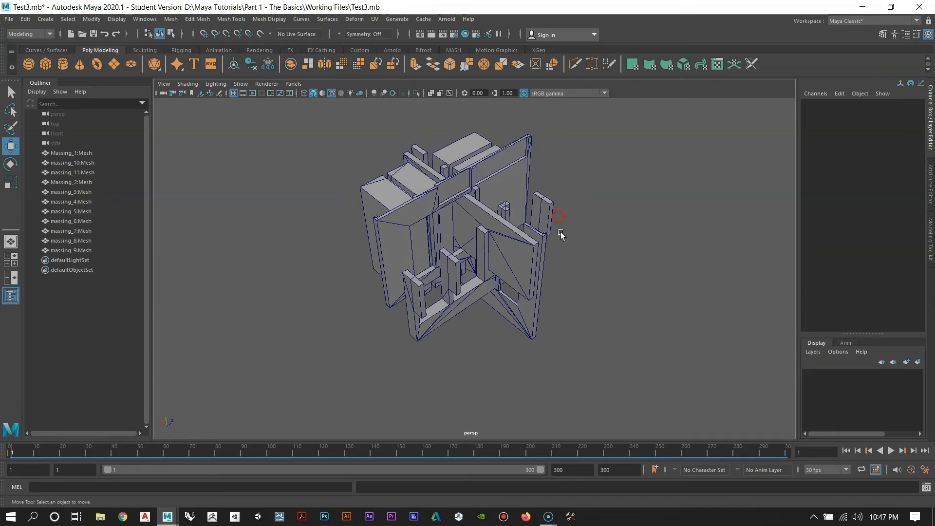
alt+drag(561, 233, 454, 362)
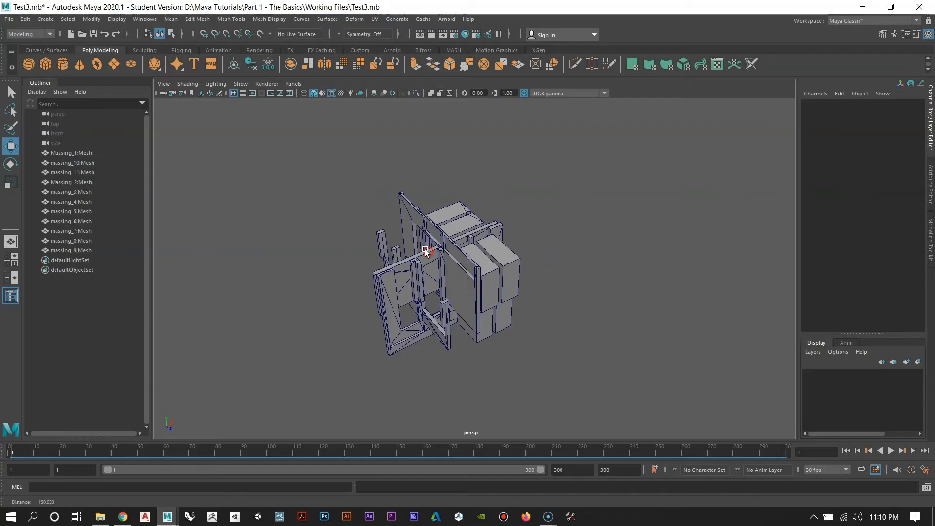
alt+drag(482, 266, 476, 311)
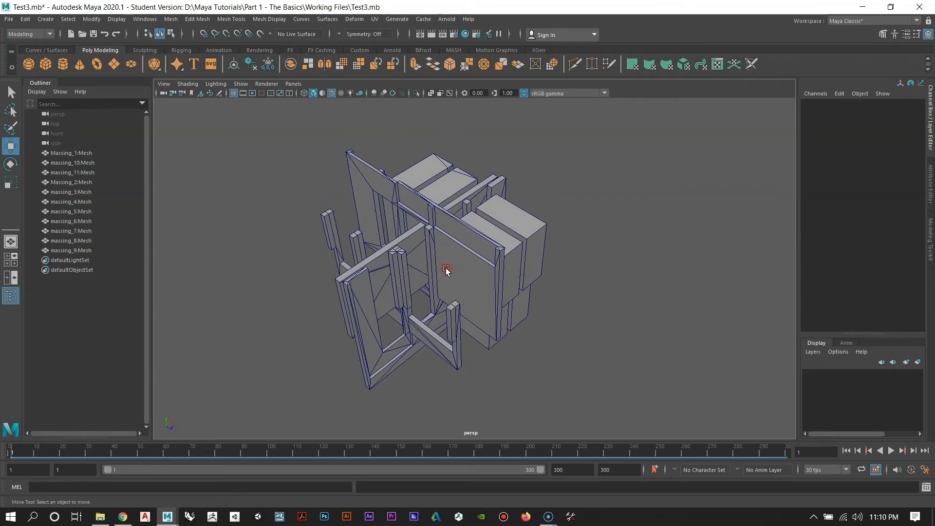
alt+drag(445, 270, 411, 184)
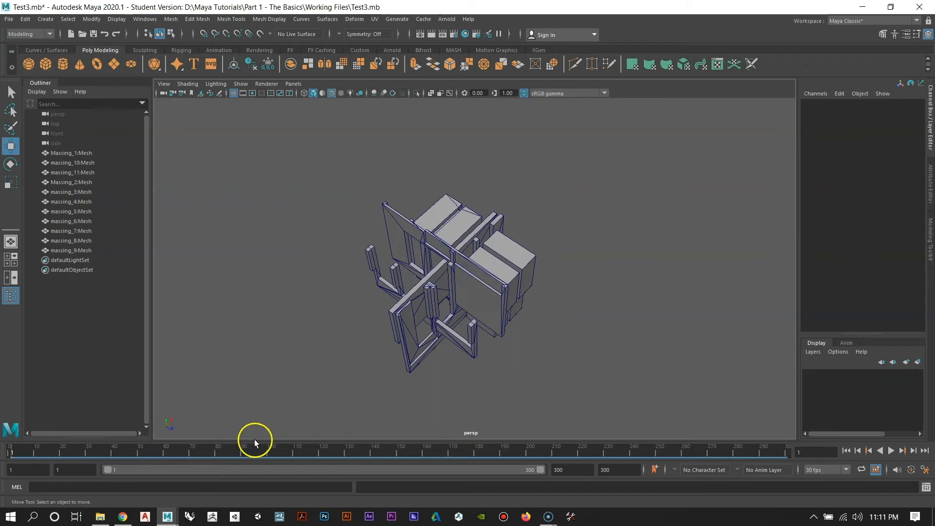
Step: Scrub the animation to frame 100 and inspect the massing composition at that stage
drag(107, 452, 267, 462)
alt+drag(400, 277, 366, 267)
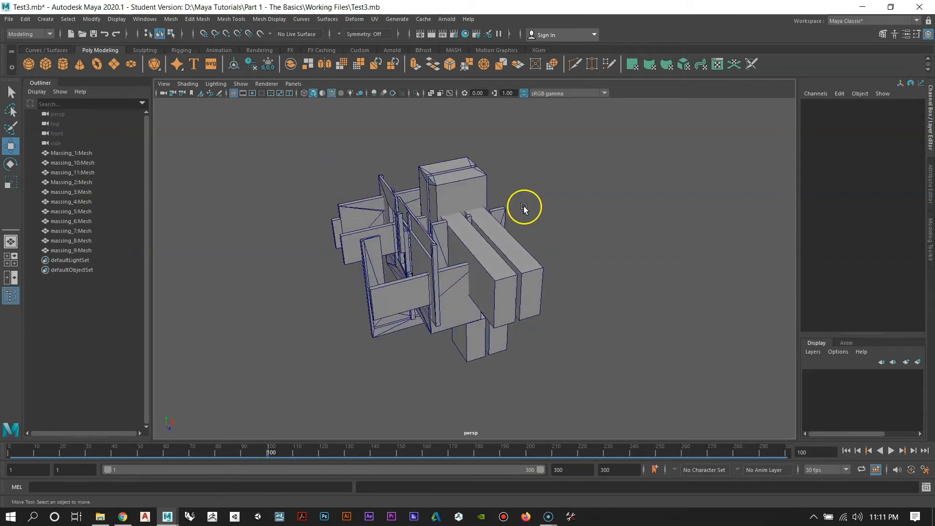
alt+middle_drag(407, 268, 389, 286)
scroll(383, 273, down, 3)
alt+drag(378, 263, 410, 278)
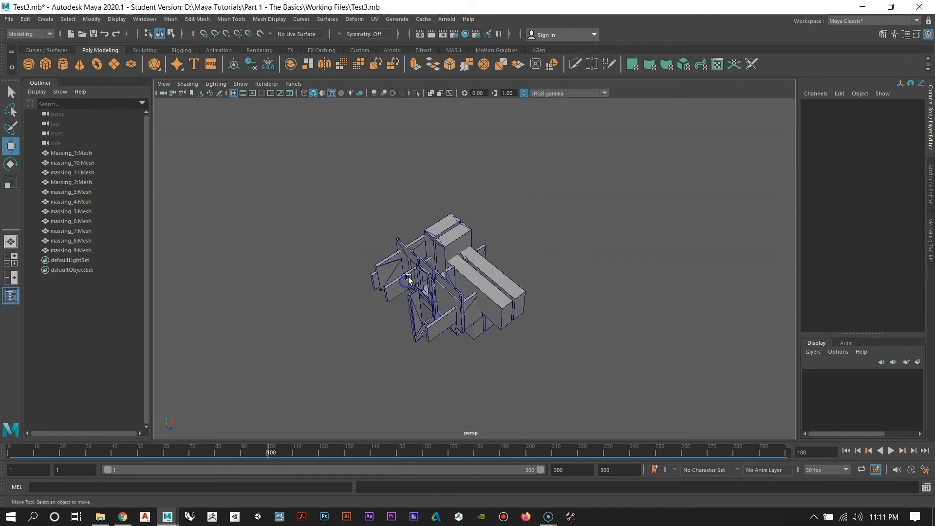
alt+middle_drag(407, 277, 402, 277)
alt+right_drag(403, 278, 418, 308)
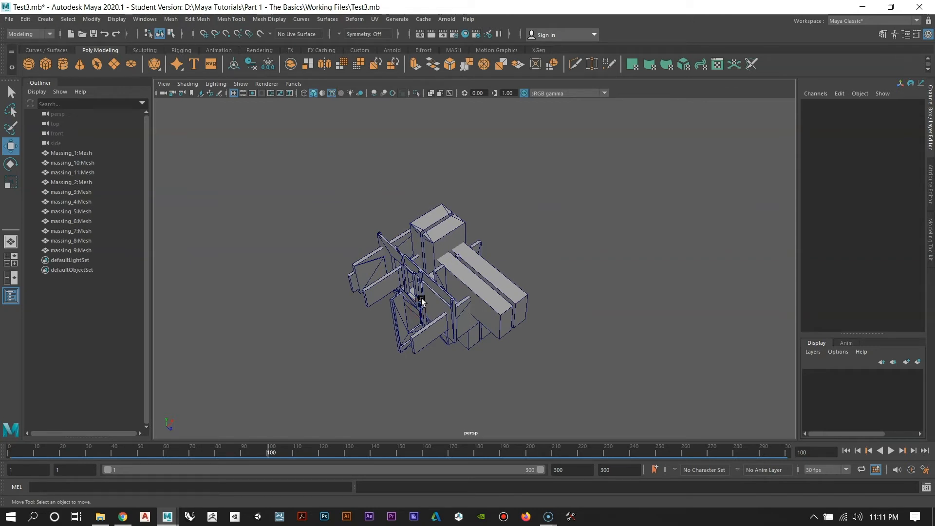
scroll(423, 296, up, 3)
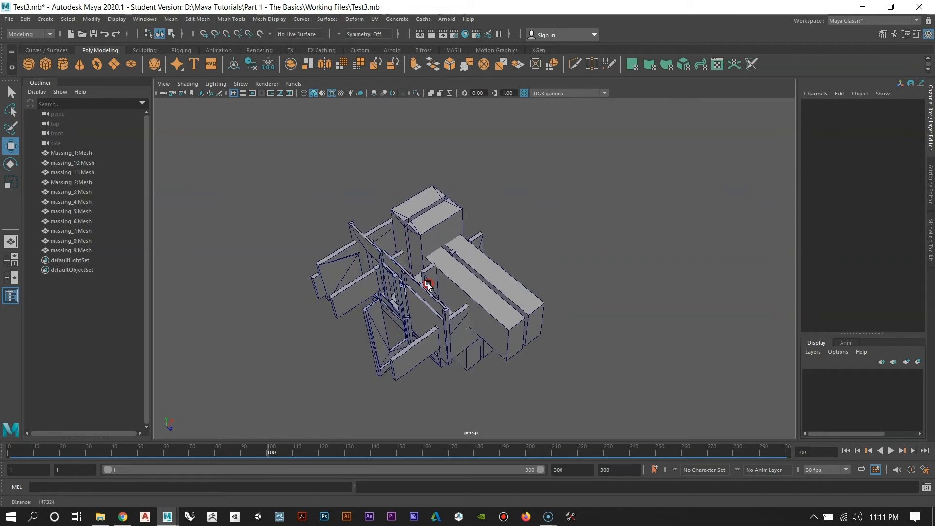
alt+drag(427, 283, 459, 291)
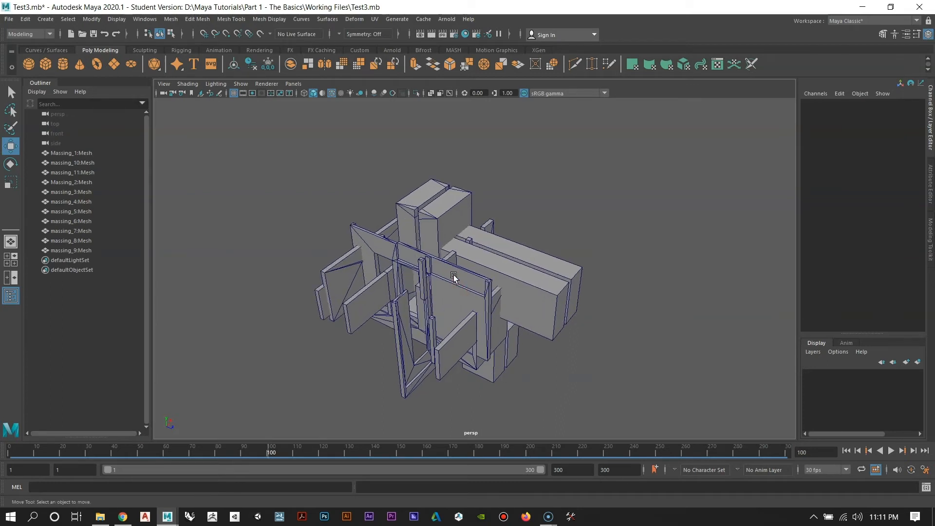
alt+drag(454, 277, 425, 299)
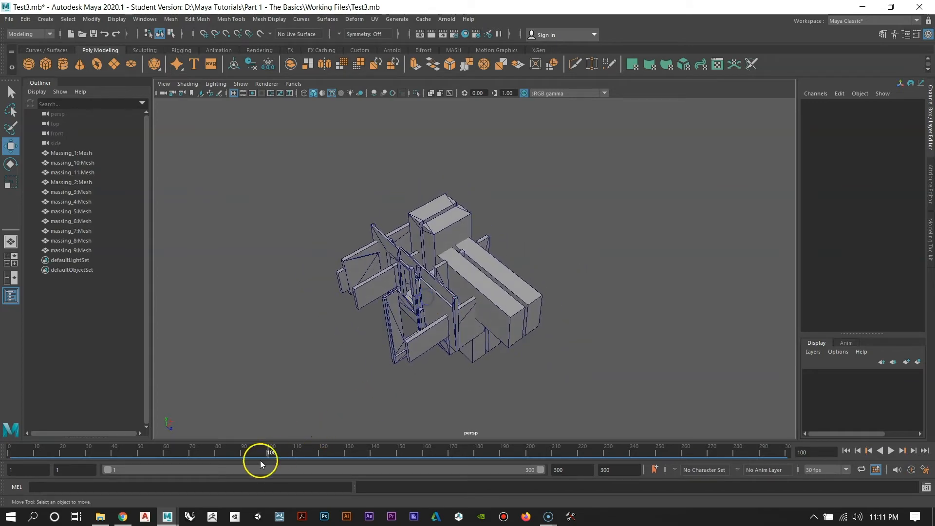
Step: Select all the massing pieces at frame 100 and duplicate them
mouse_move(260, 460)
mouse_down()
mouse_move(271, 460)
mouse_move(73, 460)
mouse_move(696, 473)
mouse_move(194, 460)
mouse_move(372, 468)
mouse_move(357, 454)
mouse_move(218, 463)
mouse_move(267, 463)
mouse_up()
alt+drag(470, 273, 419, 281)
drag(347, 209, 562, 376)
alt+drag(589, 317, 567, 311)
key(ctrl+d)
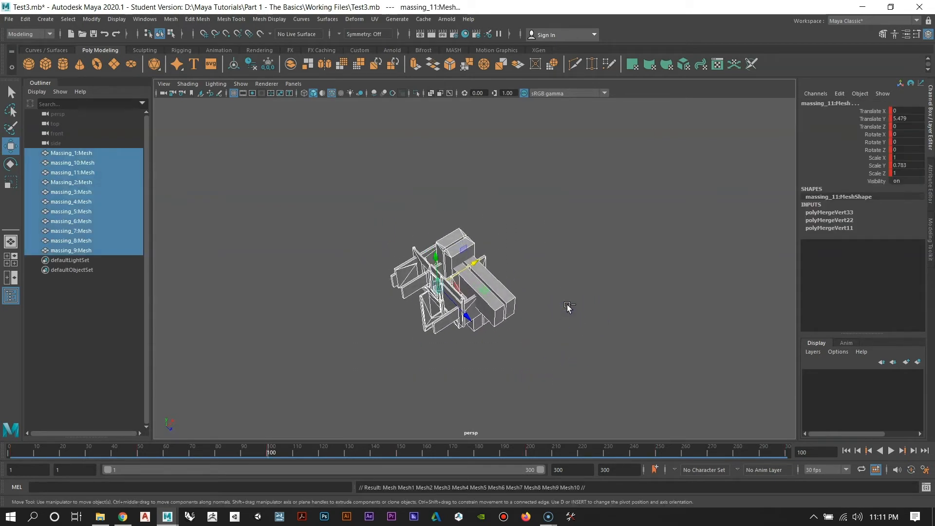
Step: Move the duplicated meshes along the X axis to a Translate X of about 156.9, clear of the original, and deselect them
alt+right_drag(518, 263, 534, 294)
mouse_move(534, 295)
alt+mouse_down()
mouse_move(476, 284)
mouse_move(524, 287)
alt+mouse_up()
alt+right_drag(524, 287, 478, 274)
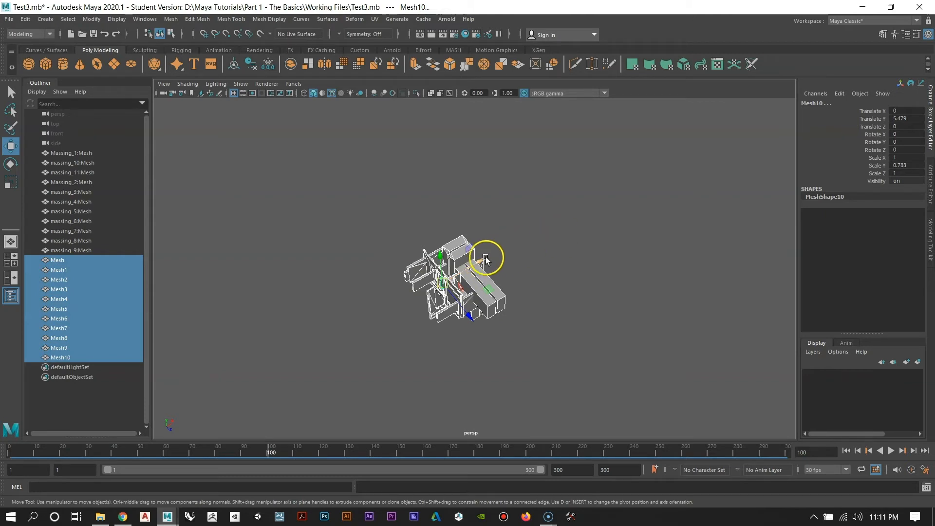
drag(479, 263, 717, 146)
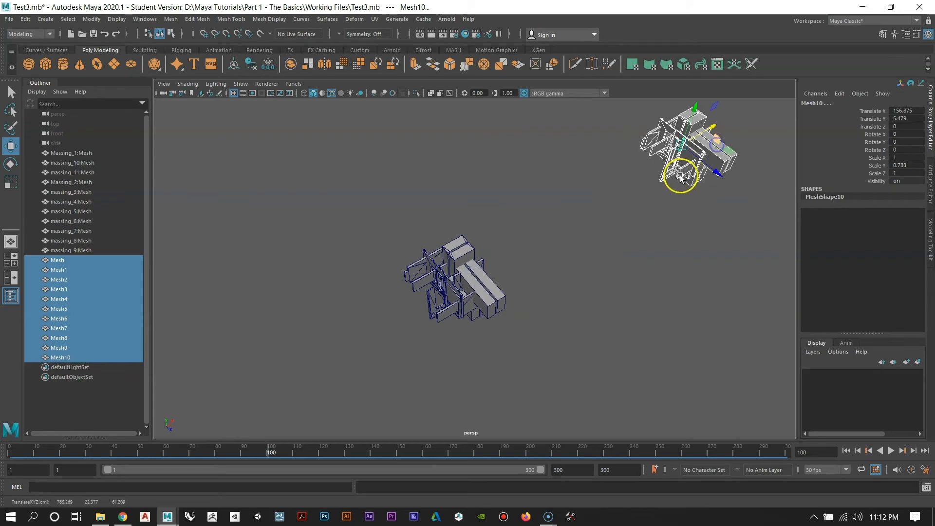
alt+middle_drag(665, 189, 566, 269)
mouse_move(563, 272)
alt+mouse_down()
mouse_move(554, 253)
mouse_move(546, 268)
alt+mouse_up()
alt+middle_drag(552, 250, 514, 249)
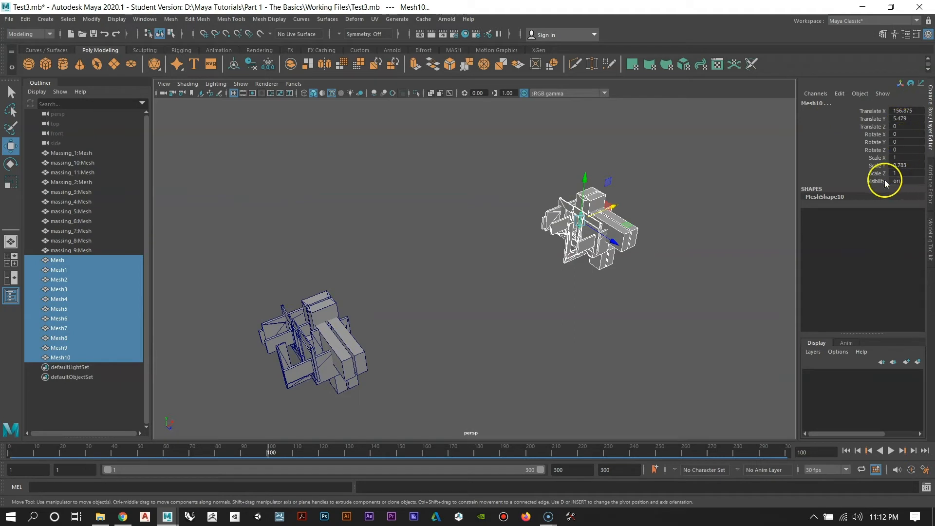
click(659, 277)
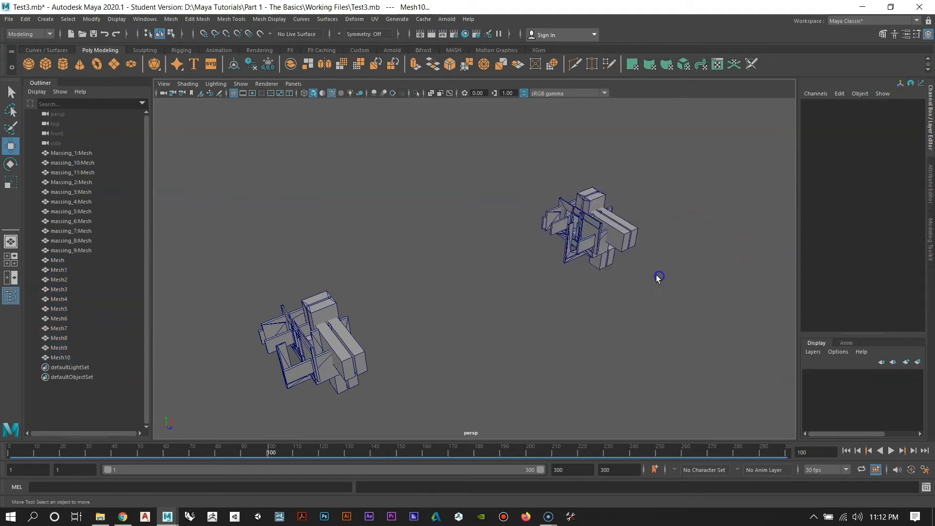
Step: Scrub the animation to frame 146 to advance the original massing beside its static copy
alt+middle_drag(515, 277, 603, 213)
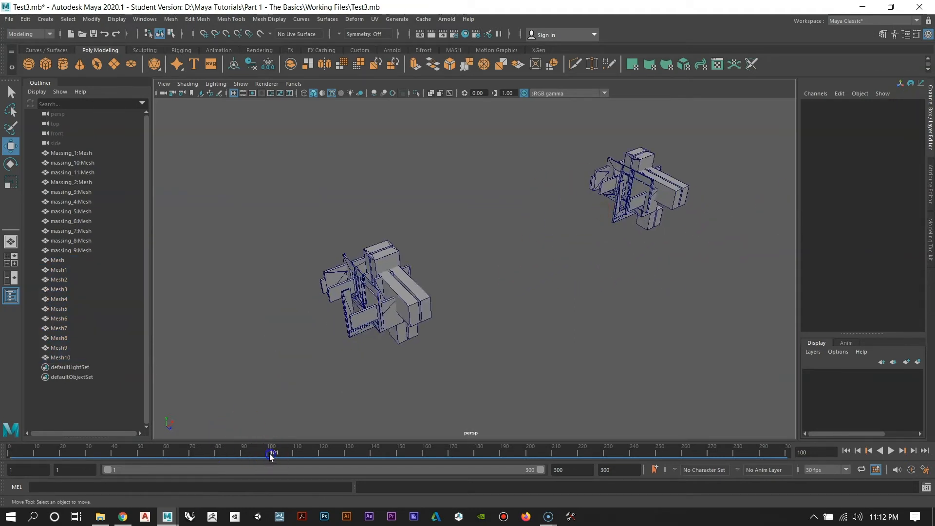
drag(271, 456, 391, 455)
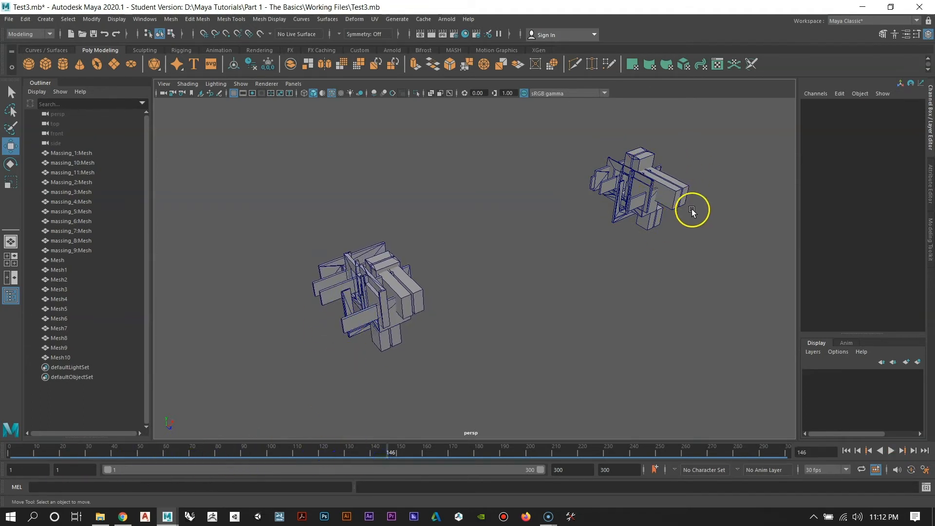
Step: Inspect the static frame-100 massing copy up close, deselect it, and compare it with the original massing
drag(574, 135, 733, 259)
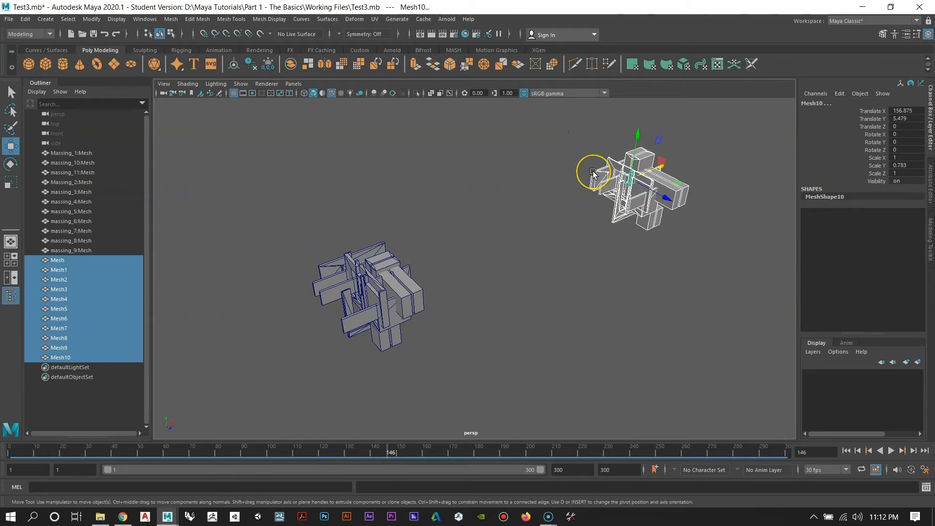
key(f)
alt+drag(495, 223, 529, 267)
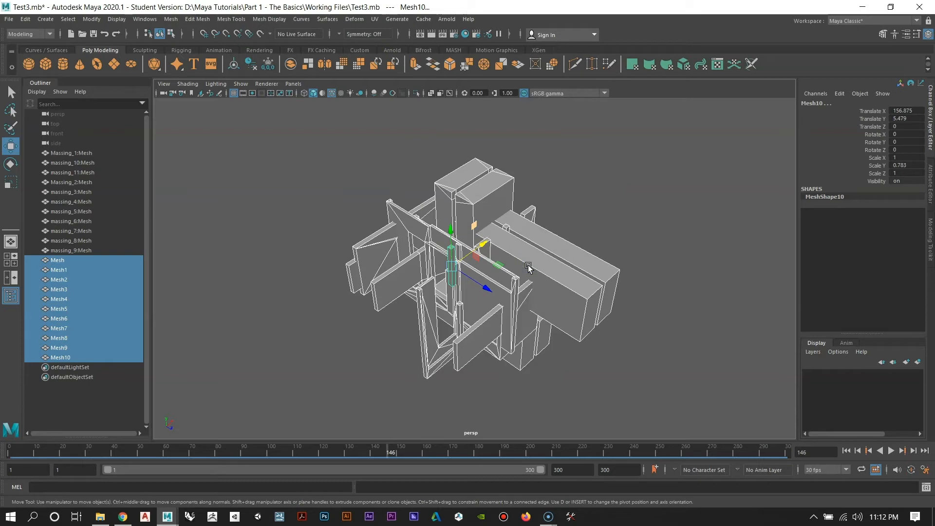
alt+drag(528, 267, 560, 254)
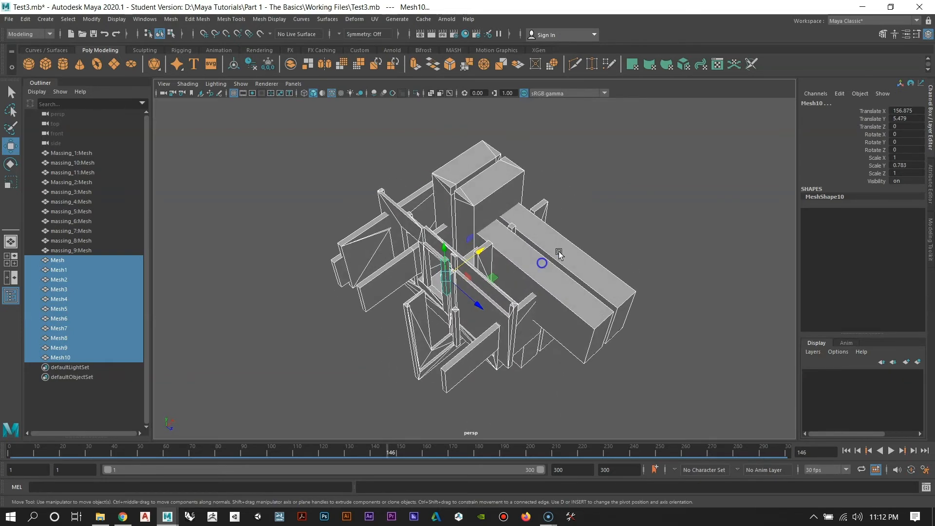
click(605, 237)
alt+right_drag(610, 259, 283, 207)
alt+drag(419, 208, 640, 48)
alt+drag(550, 333, 585, 273)
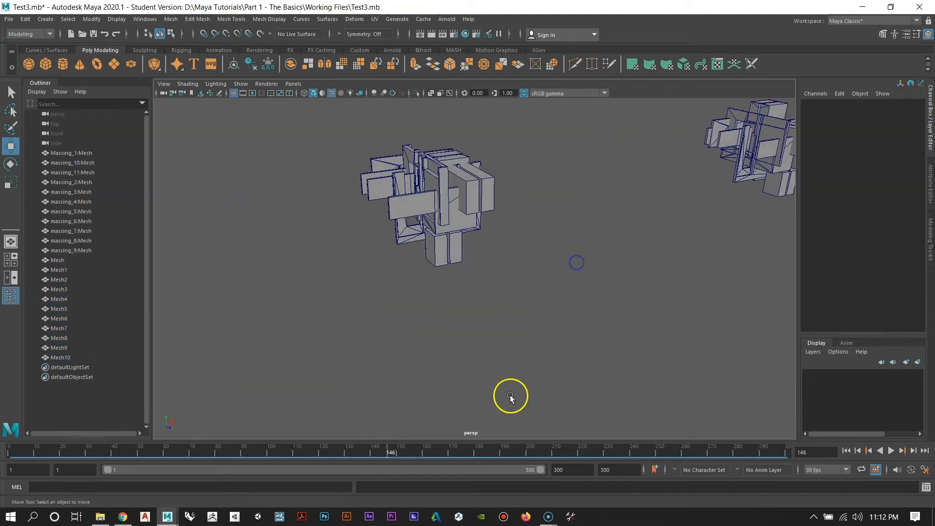
Step: Advance the animation to frame 196 and duplicate all the original massing pieces at that stage
drag(394, 457, 345, 204)
key(ctrl+d)
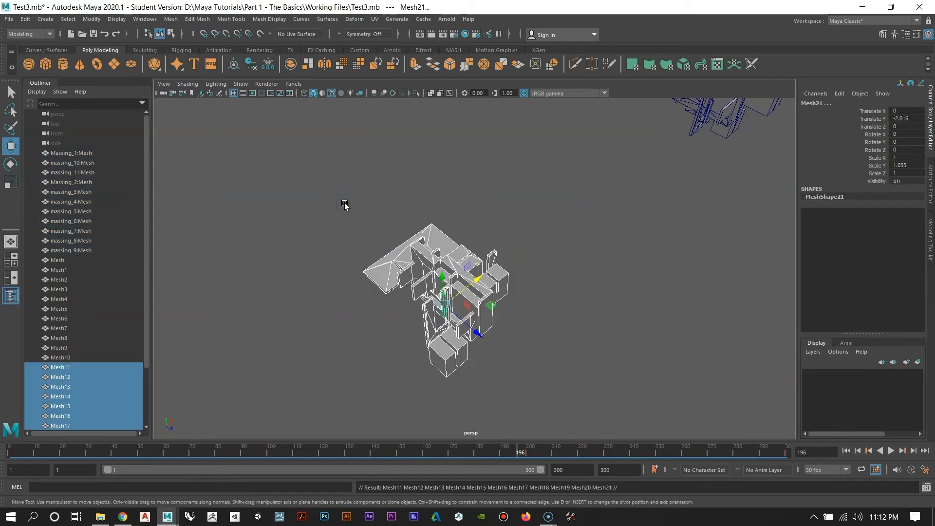
alt+right_drag(345, 207, 341, 235)
alt+drag(366, 242, 488, 305)
Step: Move the frame-196 duplicate along the X axis to a Translate X of about 232.7, beyond the first static copy
drag(476, 264, 697, 256)
key(f)
alt+drag(343, 178, 426, 229)
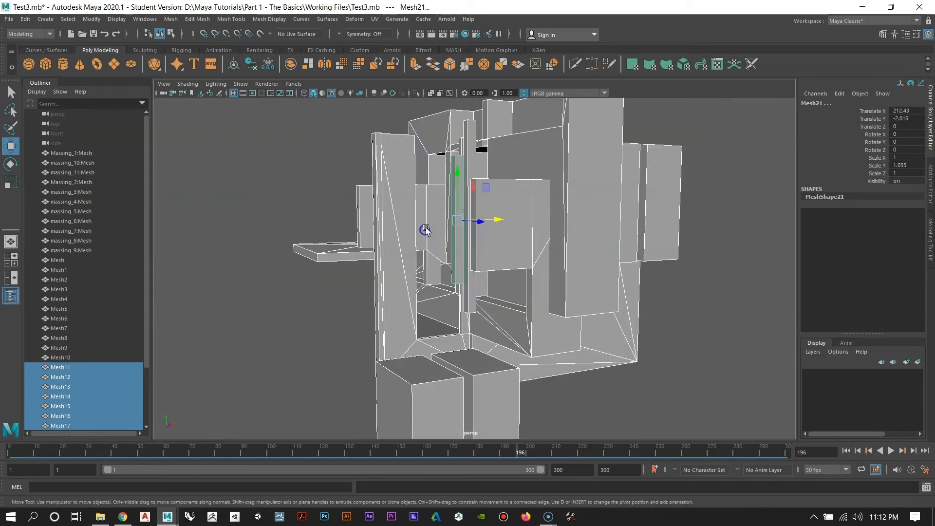
alt+right_drag(426, 229, 362, 221)
alt+drag(363, 220, 426, 323)
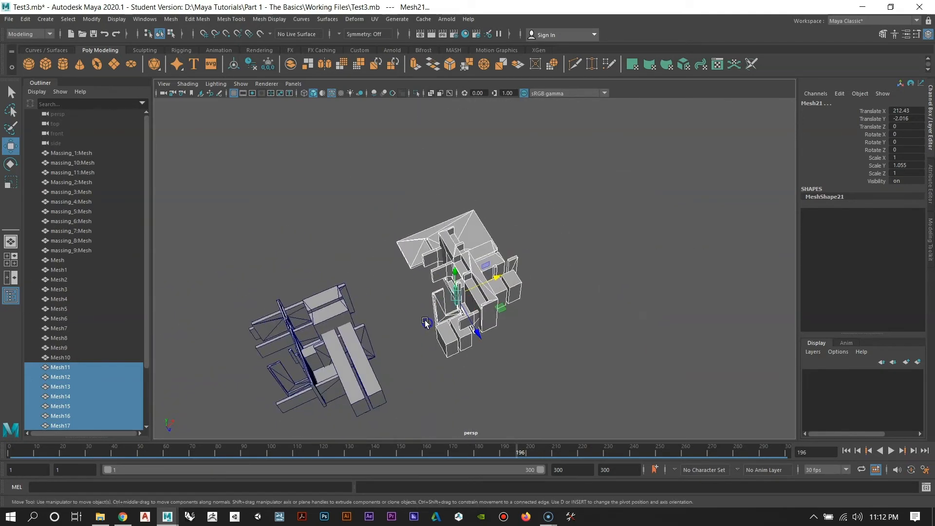
drag(494, 279, 549, 258)
Step: Advance the animation to frame 260, select all the original massing pieces and pull a duplicate of them out along the X axis
alt+drag(550, 263, 554, 302)
alt+right_drag(553, 302, 519, 306)
alt+drag(519, 306, 533, 327)
alt+right_drag(533, 327, 426, 261)
alt+middle_drag(426, 261, 512, 226)
alt+right_drag(511, 226, 453, 316)
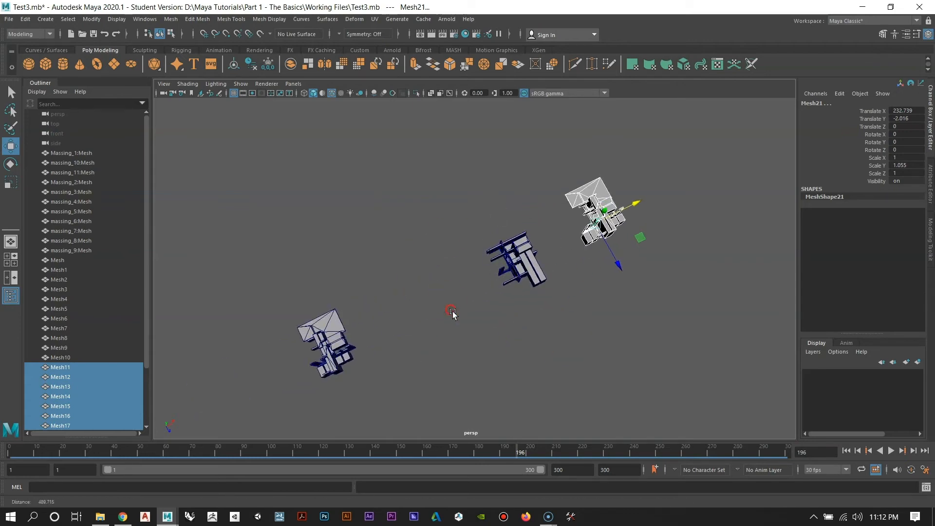
alt+drag(453, 316, 507, 266)
drag(516, 452, 685, 452)
drag(274, 265, 452, 404)
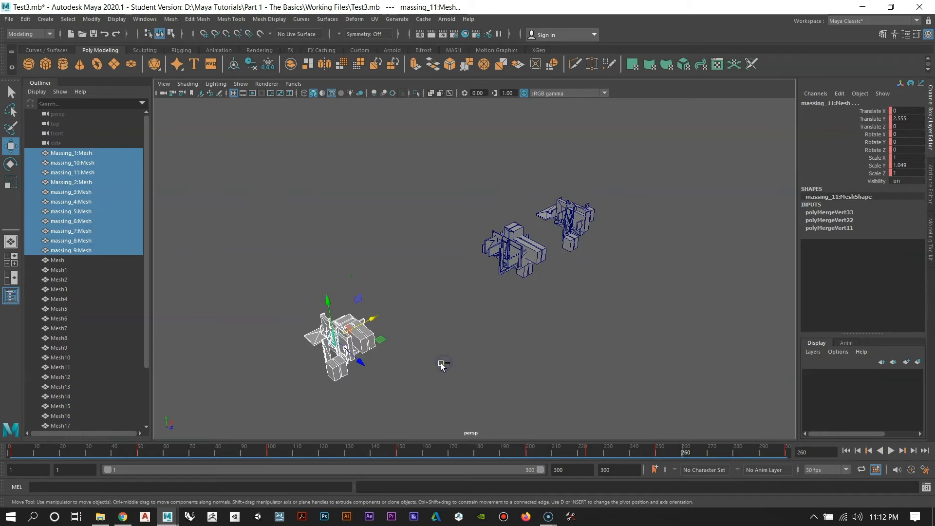
mouse_move(374, 318)
shift+mouse_down()
mouse_move(656, 177)
mouse_move(647, 179)
mouse_move(649, 209)
mouse_move(605, 267)
mouse_move(526, 287)
shift+mouse_up()
Step: Move the frame-260 duplicate to a Translate X of about 303.1 at the end of the row of copies and deselect it
alt+right_drag(526, 288, 557, 294)
alt+middle_drag(594, 306, 516, 340)
mouse_move(618, 279)
mouse_down()
mouse_move(625, 285)
mouse_move(610, 270)
mouse_move(623, 271)
mouse_up()
drag(528, 208, 496, 357)
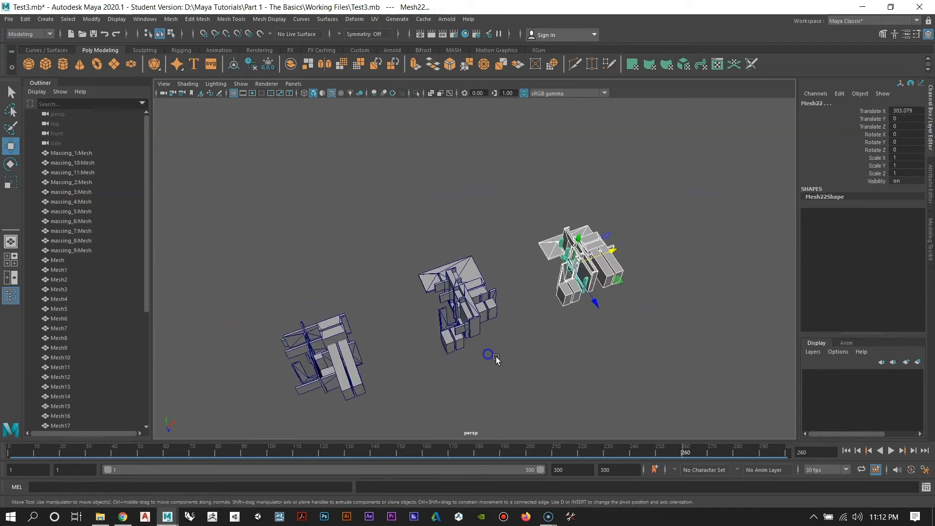
click(496, 357)
alt+drag(445, 299, 654, 255)
alt+right_drag(654, 255, 376, 331)
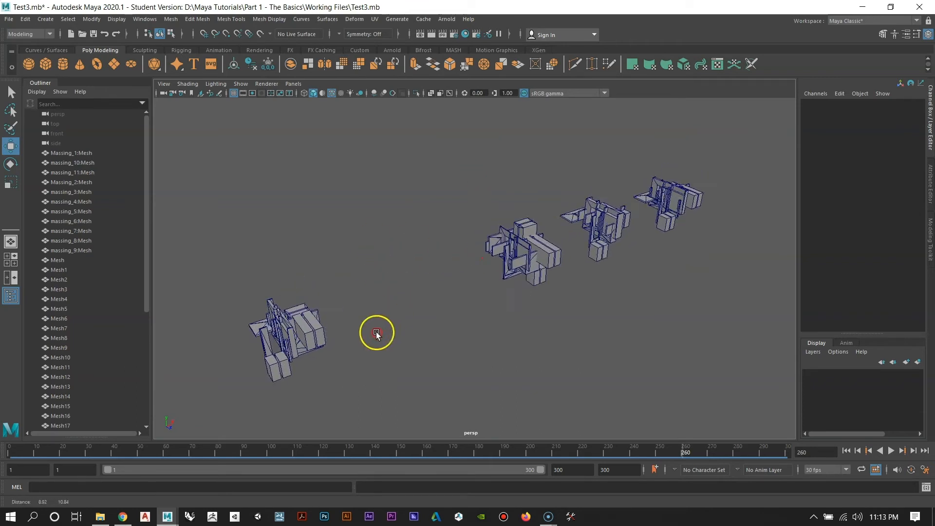
alt+middle_drag(376, 332, 347, 362)
Step: Scrub the animation back to frame 105 and examine the original massing together with the row of static copies
mouse_move(709, 452)
mouse_down()
mouse_move(780, 455)
mouse_move(512, 471)
mouse_move(83, 458)
mouse_move(781, 458)
mouse_move(287, 456)
mouse_up()
scroll(406, 277, up, 3)
scroll(405, 276, up, 5)
alt+middle_drag(467, 304, 430, 207)
scroll(489, 268, down, 3)
alt+drag(424, 222, 438, 271)
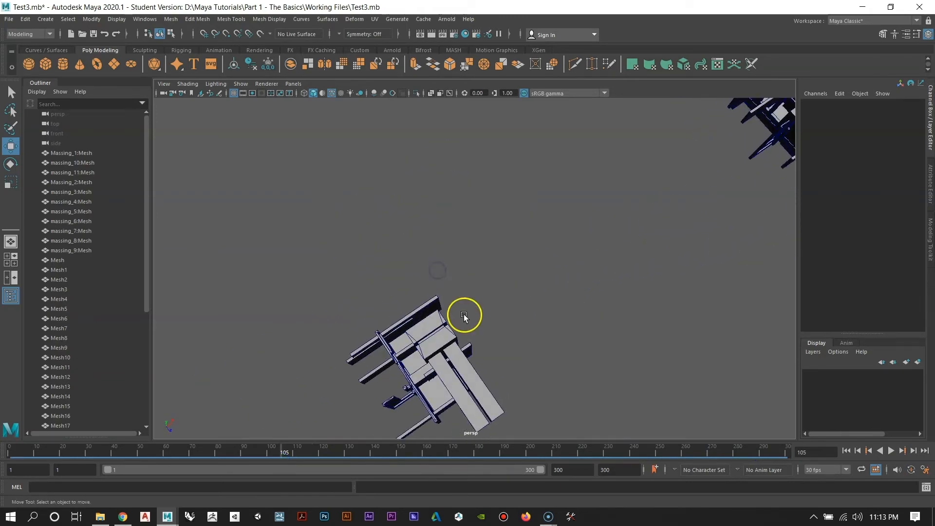
alt+middle_drag(573, 362, 430, 384)
alt+drag(430, 384, 387, 336)
scroll(627, 305, down, 4)
alt+middle_drag(582, 299, 531, 323)
alt+drag(531, 323, 486, 287)
alt+middle_drag(385, 372, 447, 322)
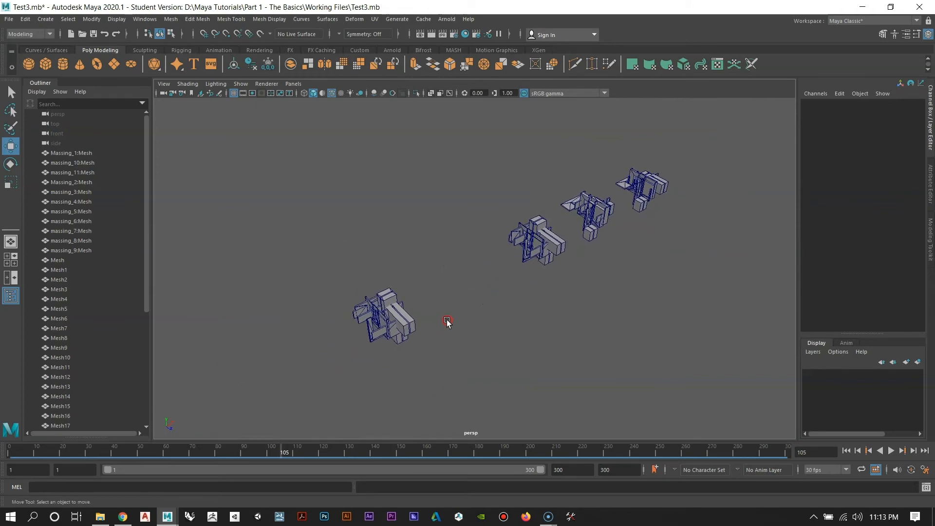
Step: Select the original massing pieces at frame 105 and examine their composition up close
drag(309, 267, 449, 357)
key(f)
scroll(461, 259, down, 2)
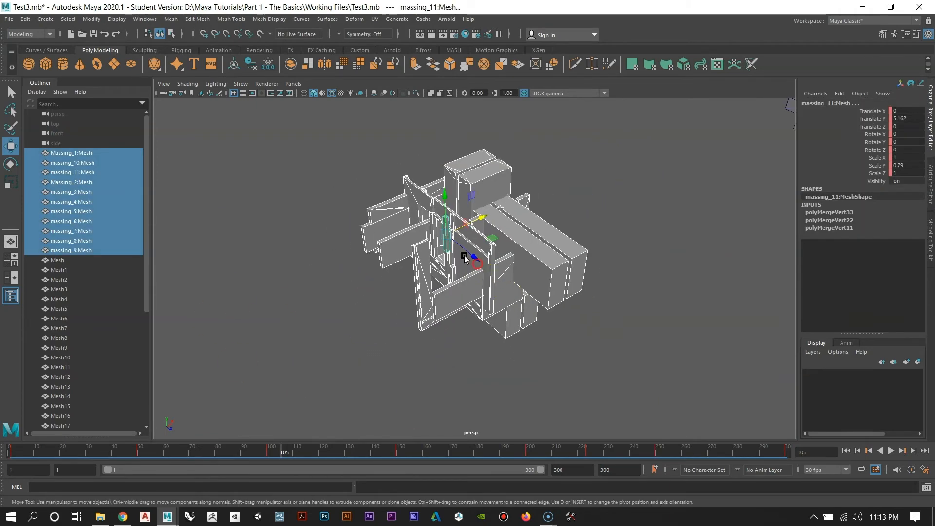
alt+drag(462, 258, 496, 253)
alt+middle_drag(504, 247, 471, 314)
alt+drag(471, 314, 501, 292)
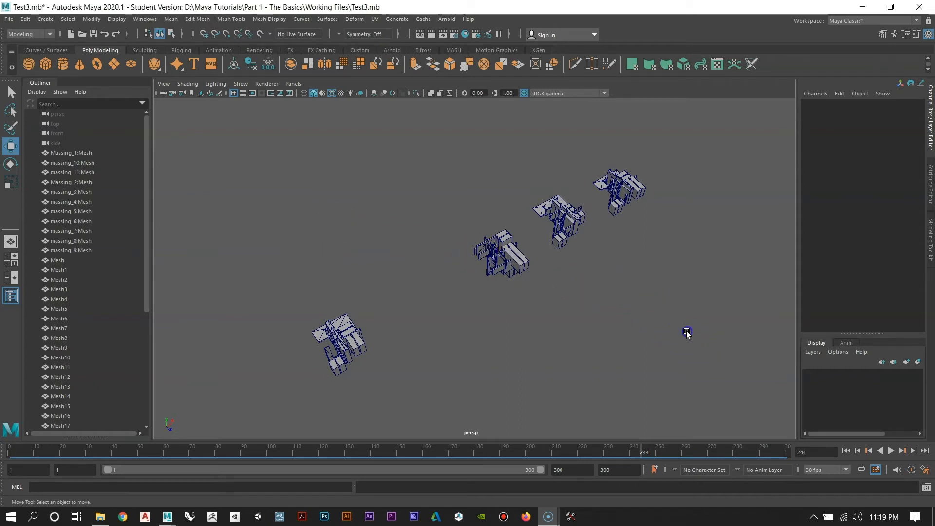
Step: Delete the three static massing copies, then select the original massing pieces and frame them in the view
drag(687, 332, 442, 138)
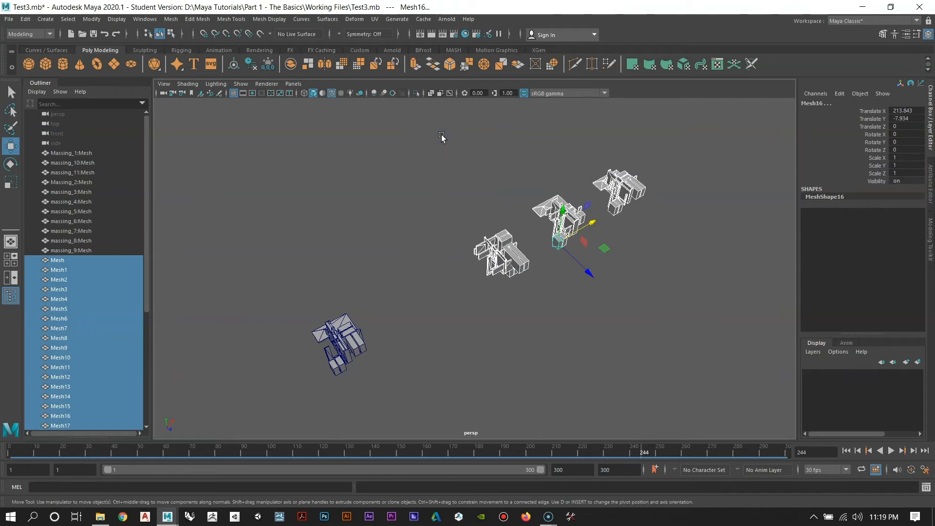
key(Delete)
drag(280, 289, 463, 428)
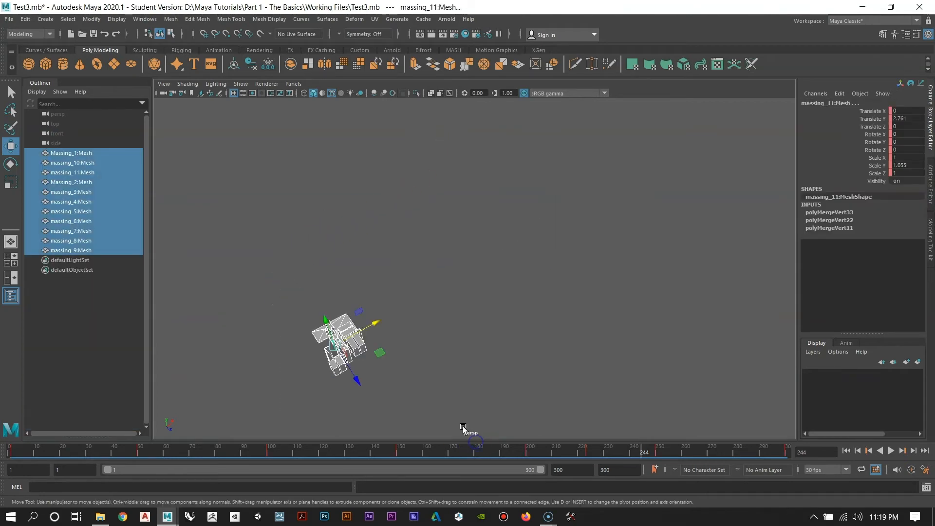
key(f)
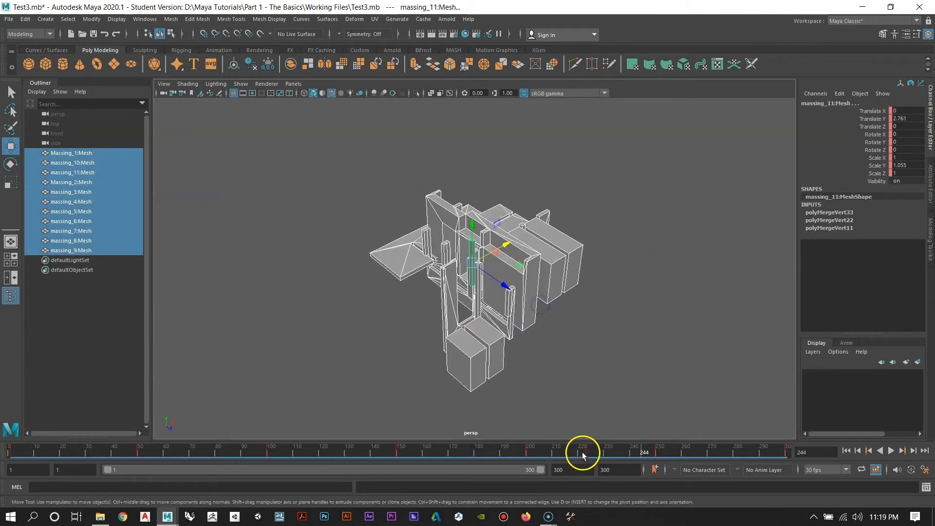
Step: Rewind the animation to frame 1 and view the original massing in its starting arrangement
drag(585, 453, 9, 461)
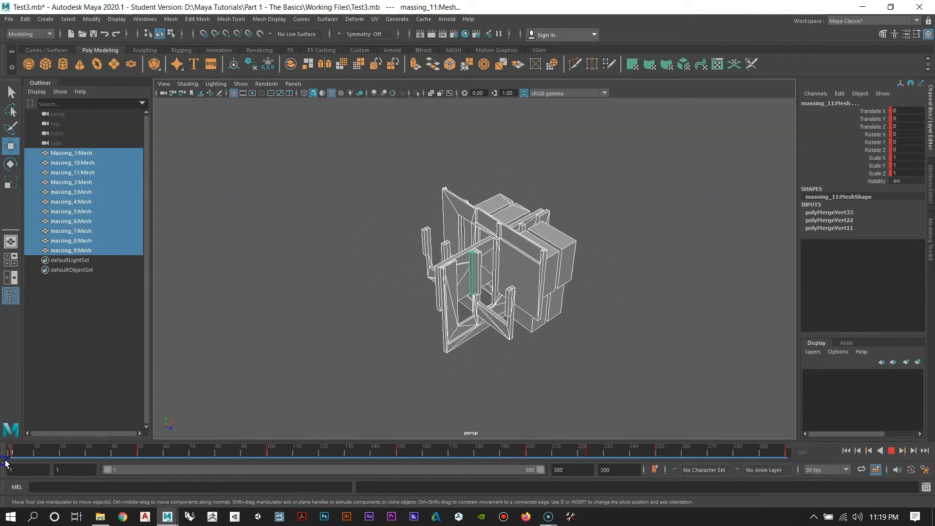
alt+drag(500, 242, 446, 271)
alt+right_drag(447, 272, 459, 265)
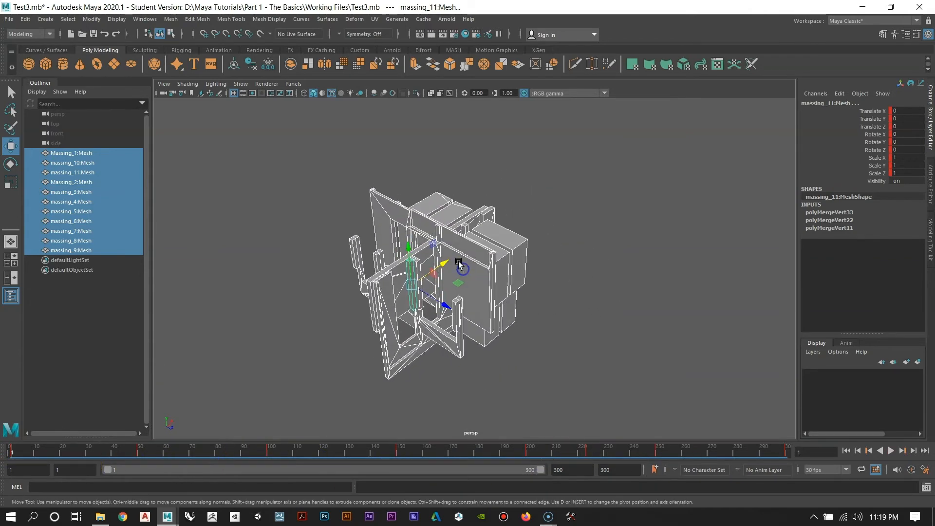
alt+middle_drag(463, 262, 490, 248)
alt+drag(490, 249, 678, 210)
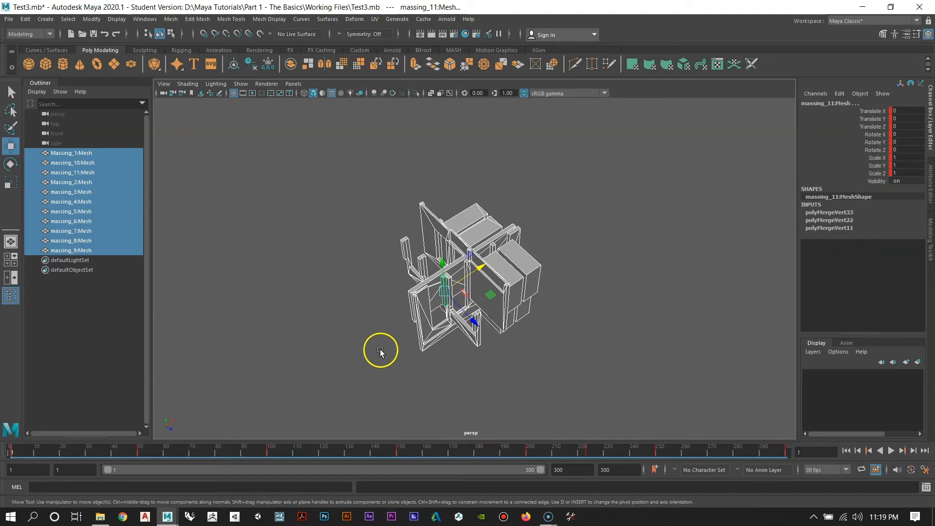
alt+right_drag(536, 308, 546, 299)
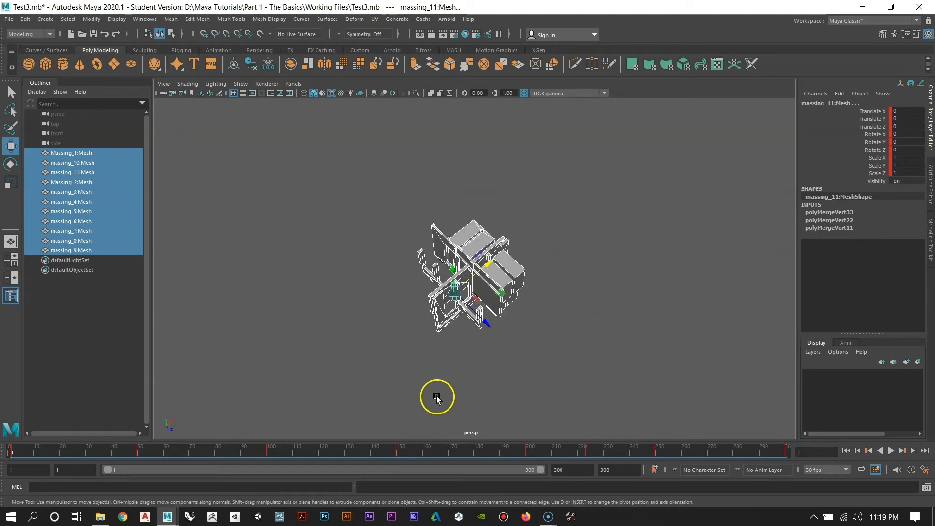
Step: Deselect the massing pieces and examine the frame-1 composition from several angles and distances
alt+drag(466, 363, 488, 322)
alt+right_drag(461, 294, 492, 331)
alt+drag(486, 317, 496, 298)
alt+middle_drag(512, 276, 472, 308)
alt+right_drag(497, 292, 483, 271)
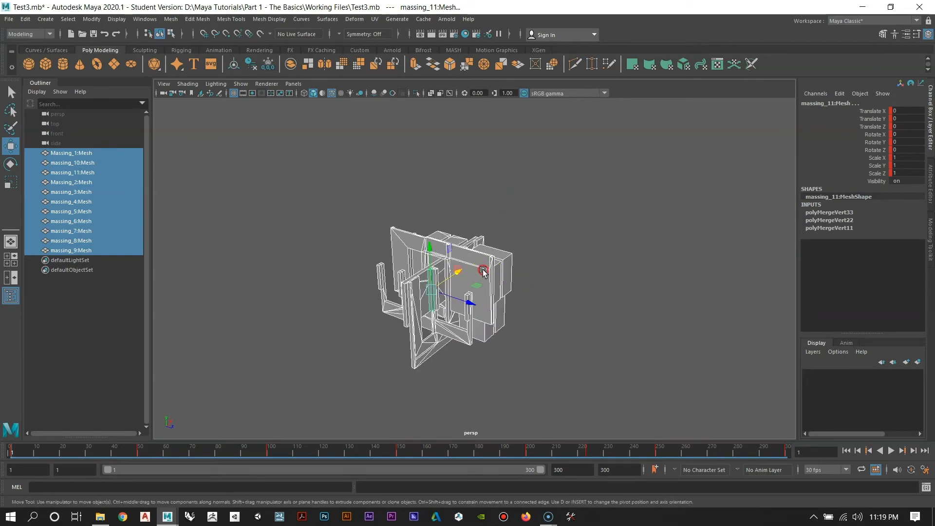
alt+drag(482, 271, 477, 289)
alt+middle_drag(497, 273, 479, 270)
click(573, 295)
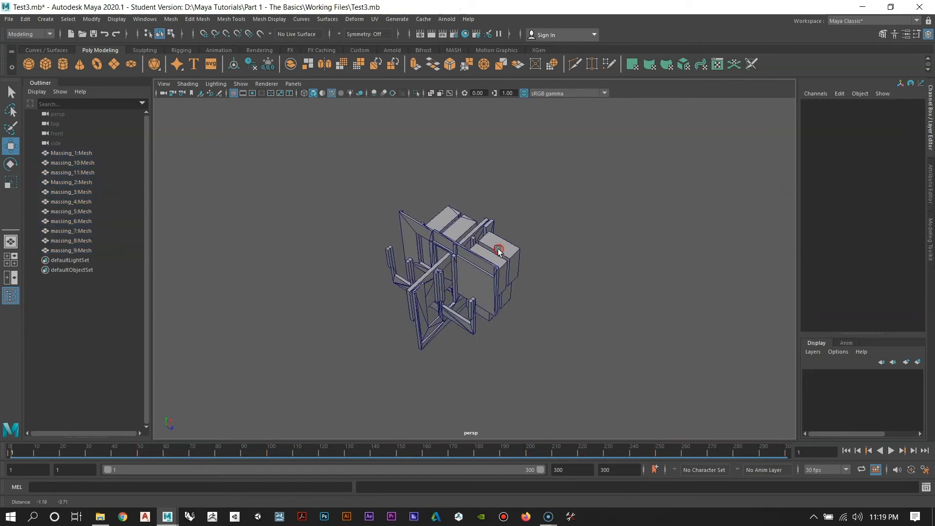
alt+right_drag(499, 252, 513, 290)
alt+drag(517, 299, 524, 286)
alt+middle_drag(549, 222, 626, 214)
alt+drag(577, 249, 513, 270)
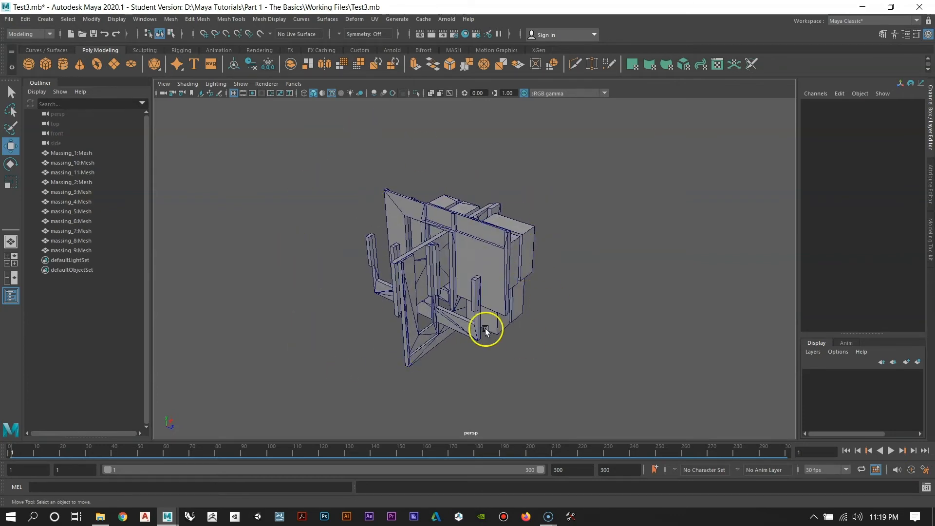
alt+drag(492, 319, 468, 250)
alt+right_drag(462, 285, 477, 251)
Step: Switch to the four-view layout and fit the massing in the top, front and side views
key(space)
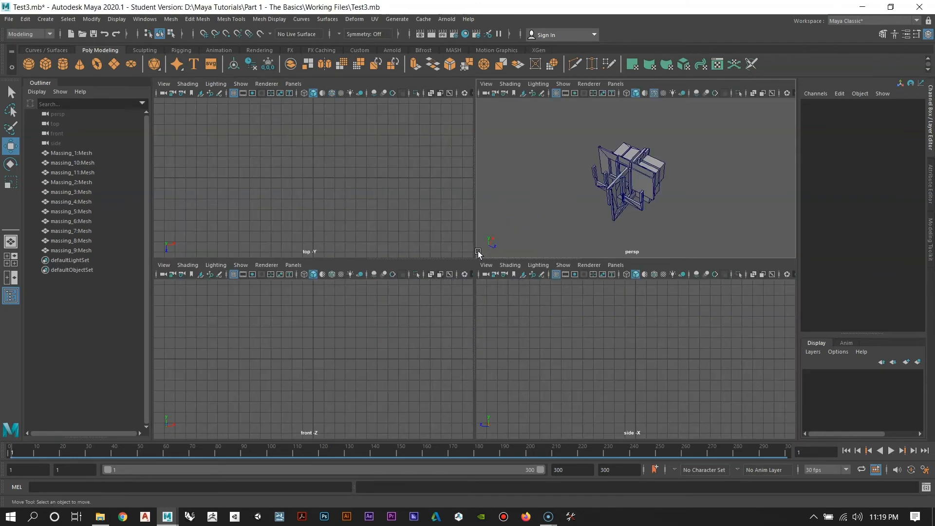
key(a)
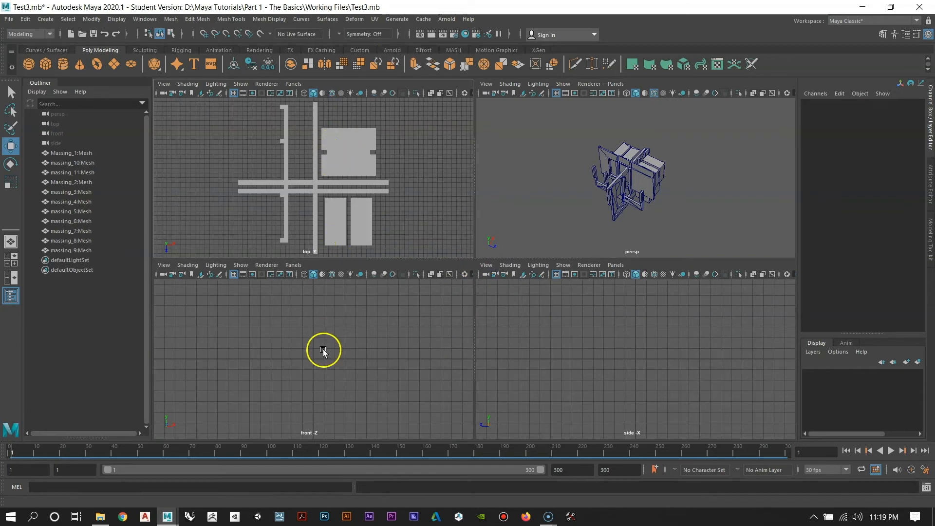
key(a)
key(a)
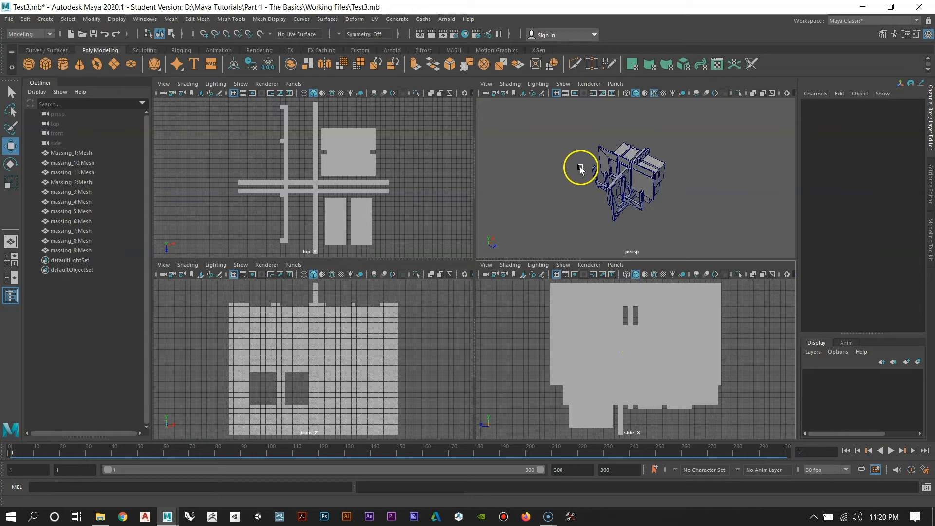
Step: Examine the massing from several angles in the perspective view of the four-view layout
alt+drag(615, 188, 604, 179)
alt+middle_drag(609, 177, 585, 179)
alt+right_drag(584, 179, 657, 213)
alt+drag(603, 194, 610, 200)
alt+middle_drag(613, 195, 648, 190)
alt+right_drag(652, 188, 591, 180)
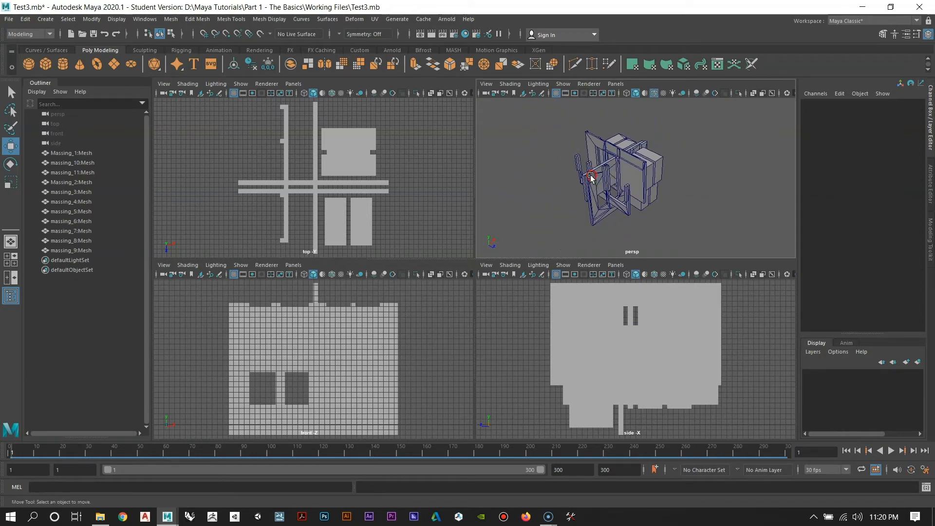
alt+middle_drag(591, 180, 585, 188)
alt+drag(596, 183, 610, 162)
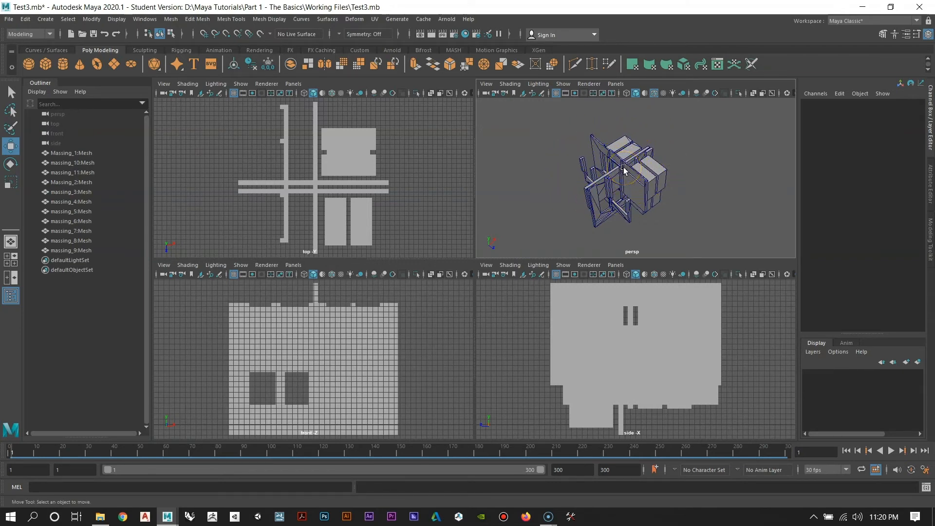
Step: Return to the single perspective view and examine the massing's volumes and frames up close and from all around
key(space)
alt+drag(550, 202, 517, 208)
alt+middle_drag(513, 212, 526, 195)
alt+drag(526, 195, 513, 272)
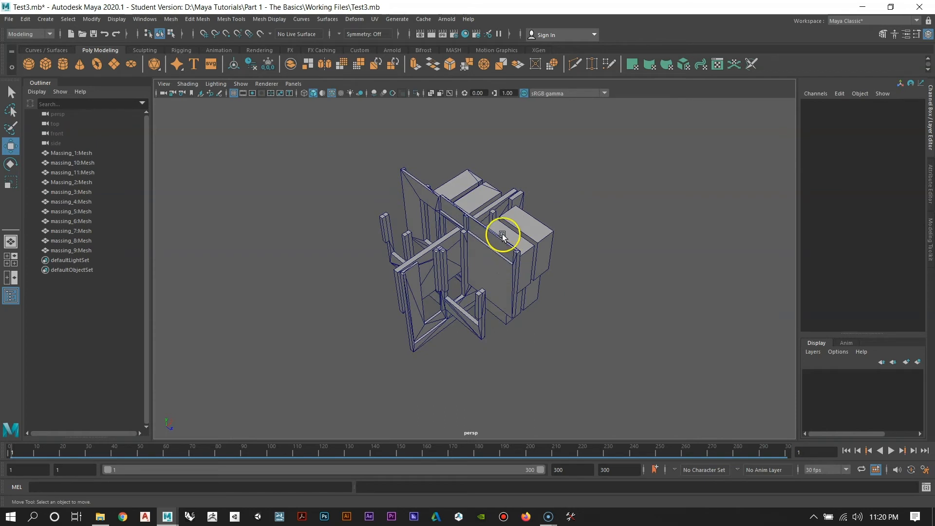
alt+right_drag(503, 232, 548, 277)
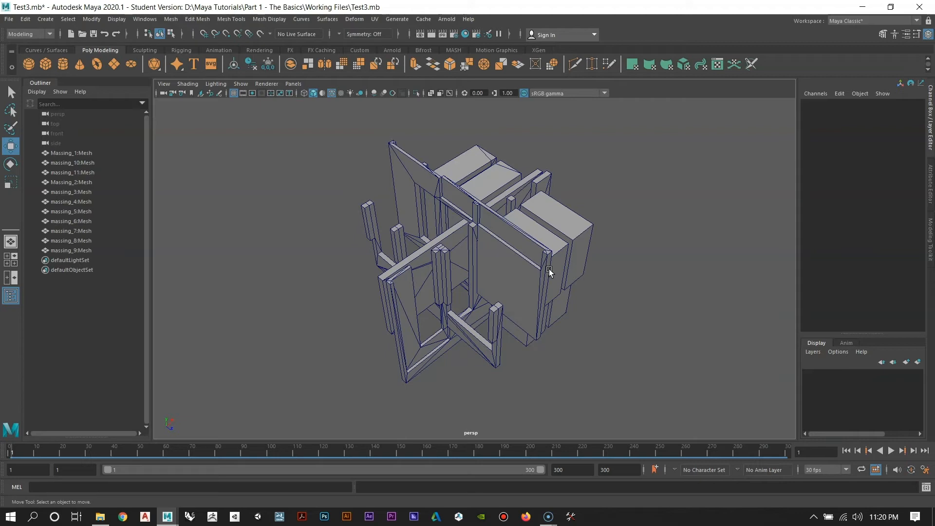
alt+drag(547, 204, 484, 281)
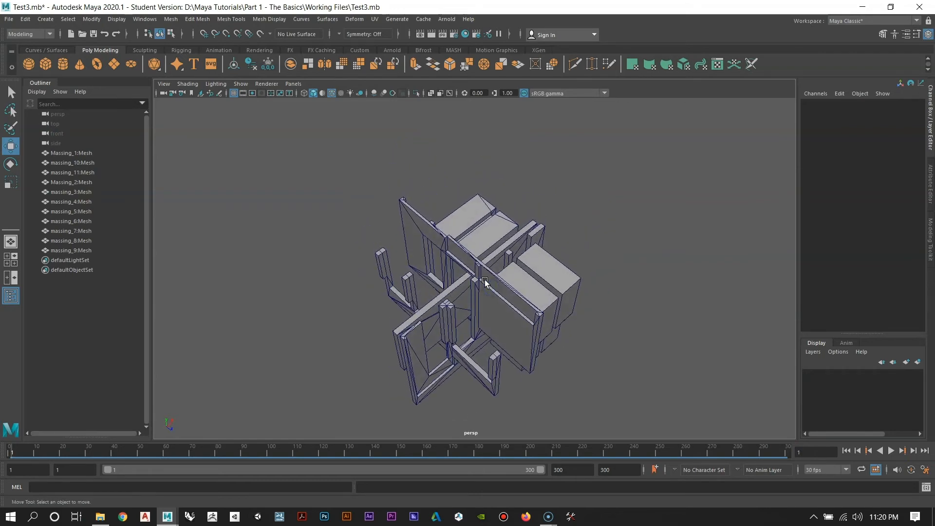
click(555, 251)
alt+drag(557, 226, 526, 232)
alt+right_drag(526, 232, 569, 311)
alt+drag(568, 313, 541, 332)
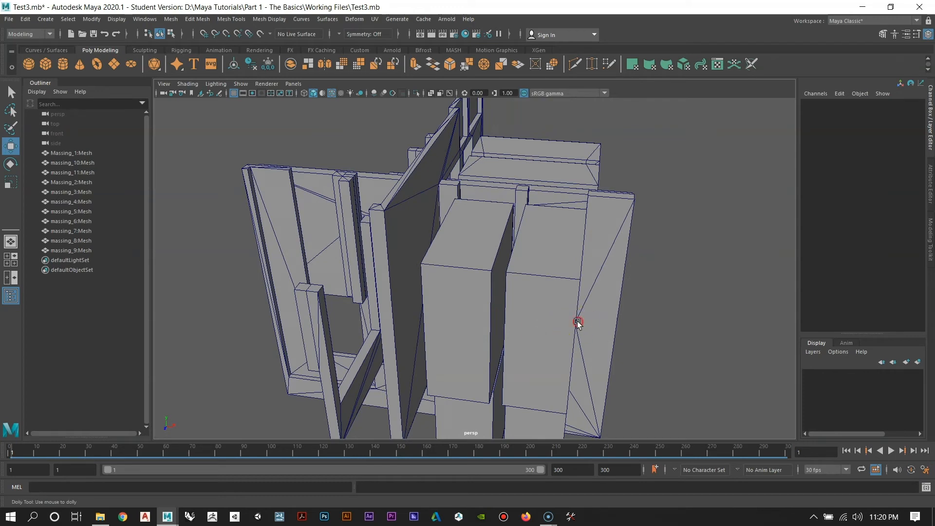
alt+right_drag(576, 322, 503, 334)
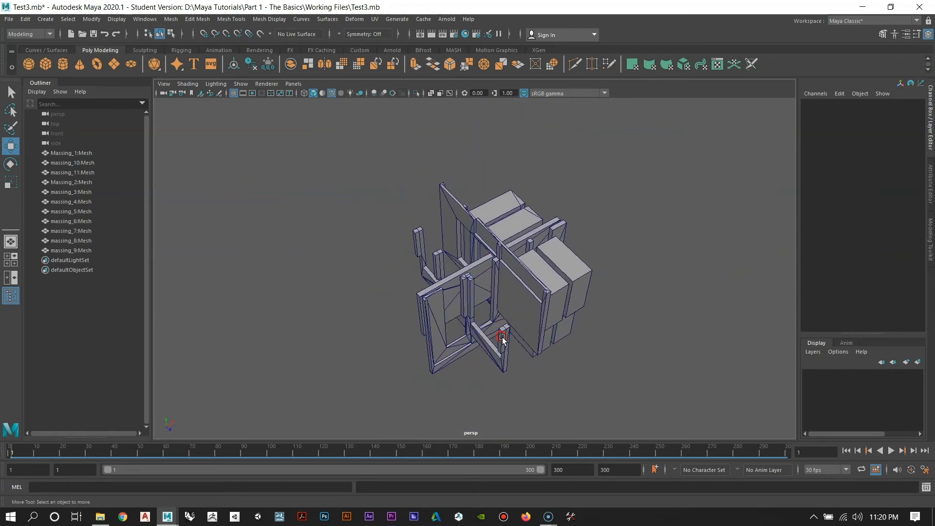
Step: Switch from the Move tool to the Select tool with the massing's framed side in view
alt+drag(502, 334, 514, 332)
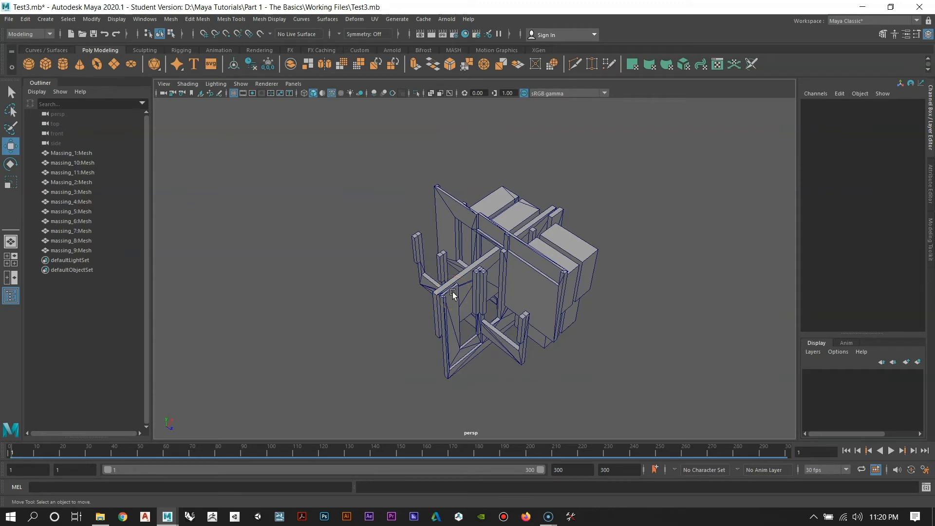
alt+middle_drag(461, 282, 430, 277)
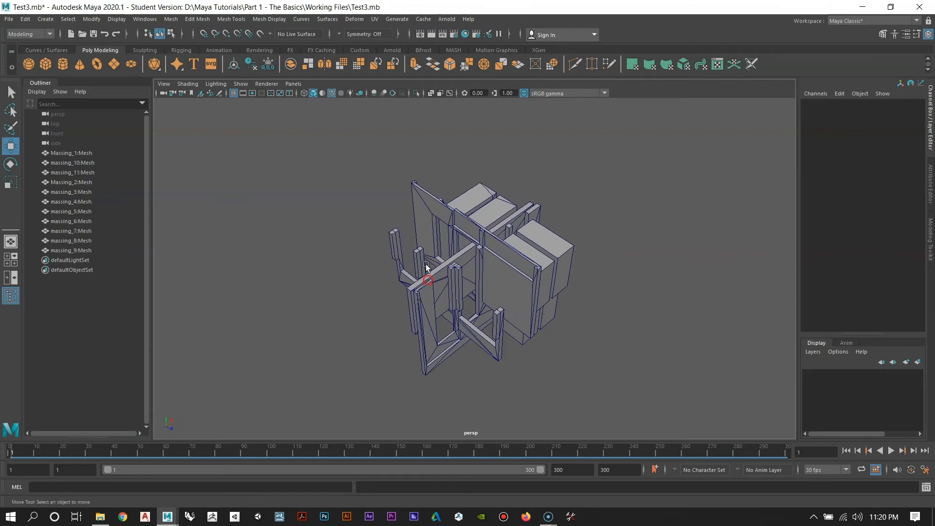
alt+right_drag(430, 277, 475, 286)
alt+drag(475, 287, 502, 305)
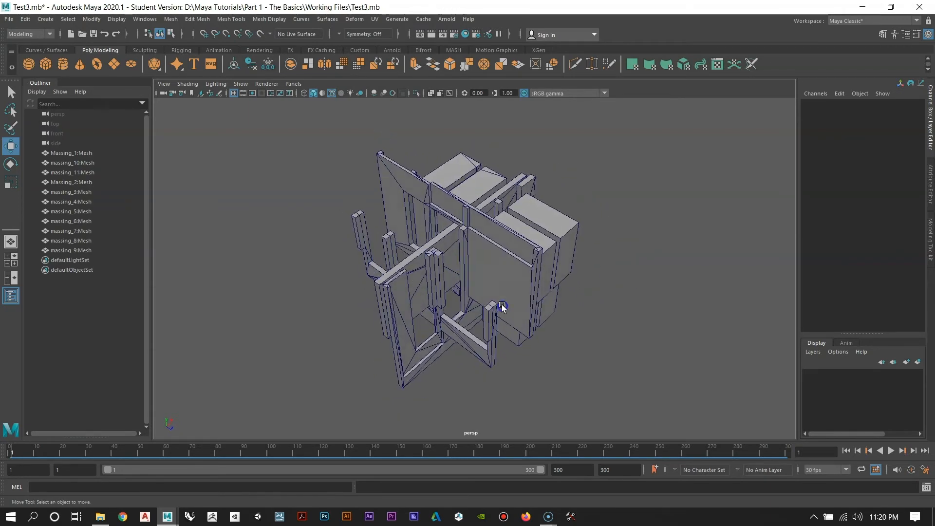
click(10, 92)
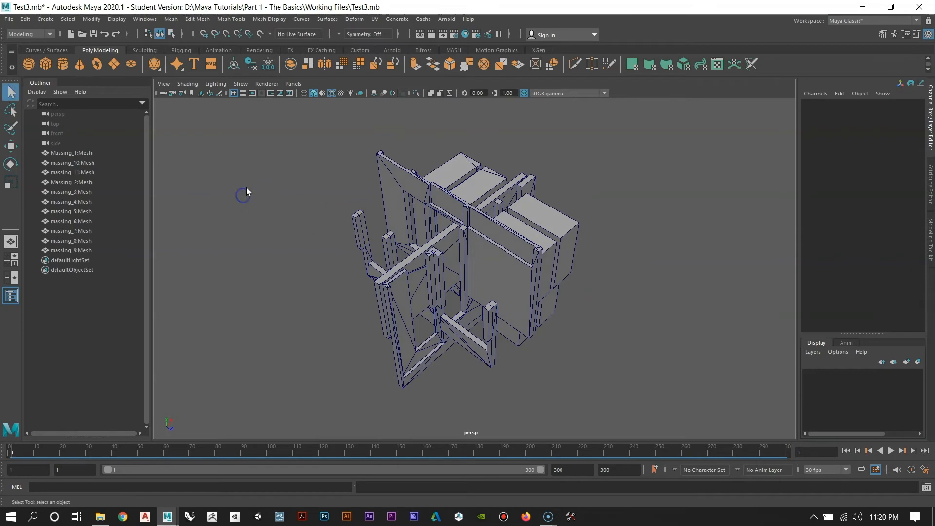
Step: Examine the massing's volumes and frames from several angles and distances in the perspective view
alt+middle_drag(475, 222, 446, 233)
alt+right_drag(446, 234, 447, 265)
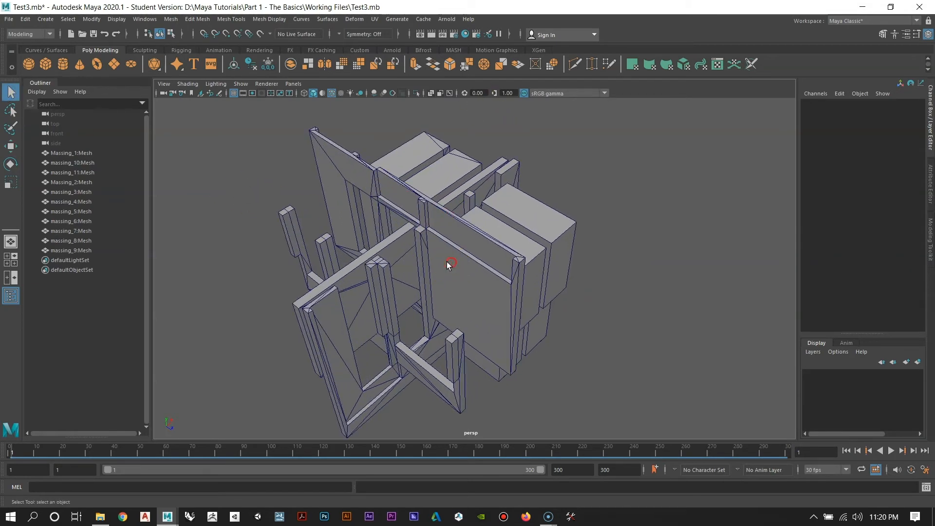
alt+drag(447, 265, 436, 255)
alt+middle_drag(437, 255, 506, 255)
alt+right_drag(525, 264, 470, 260)
alt+drag(470, 260, 554, 294)
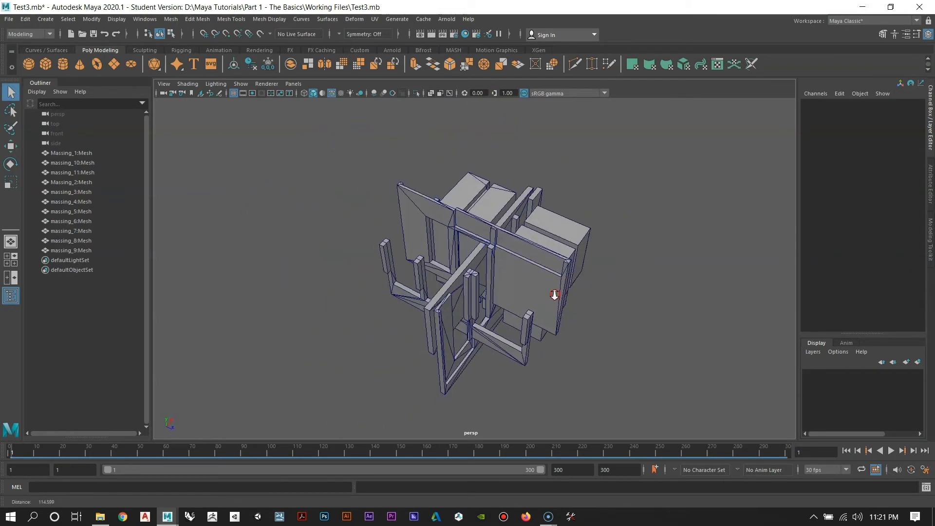
alt+right_drag(553, 294, 509, 278)
alt+drag(509, 278, 468, 258)
alt+middle_drag(470, 258, 456, 256)
mouse_move(455, 257)
alt+mouse_down()
mouse_move(443, 244)
mouse_move(460, 242)
alt+mouse_up()
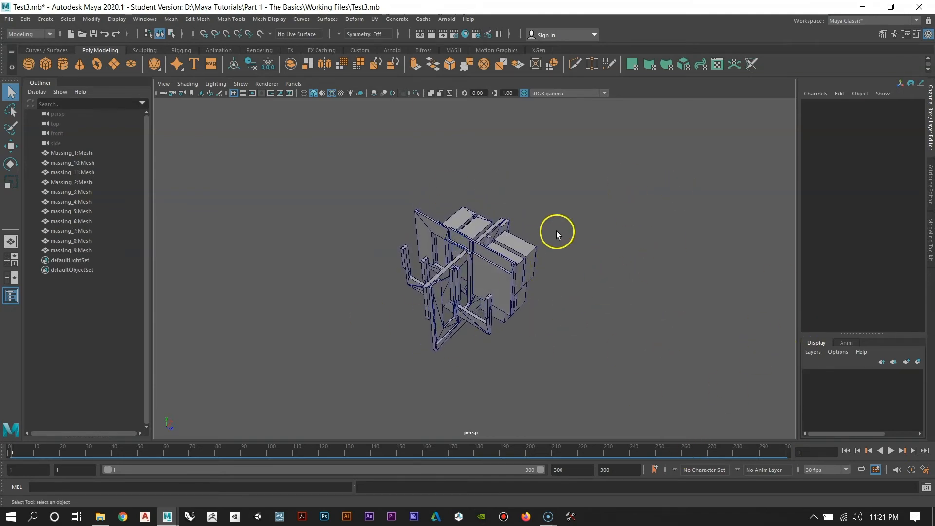
alt+drag(425, 212, 418, 215)
alt+right_drag(417, 215, 477, 307)
alt+drag(478, 307, 524, 326)
alt+right_drag(524, 325, 507, 316)
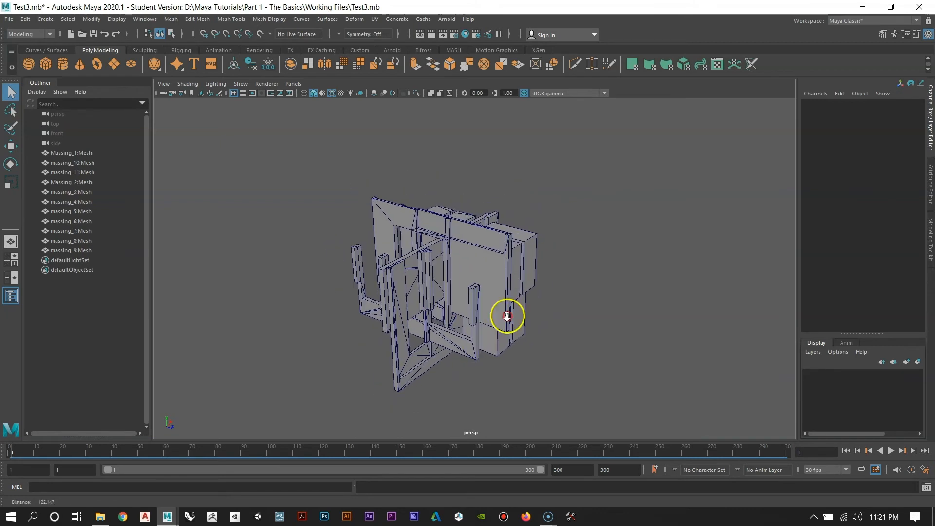
alt+drag(507, 316, 618, 316)
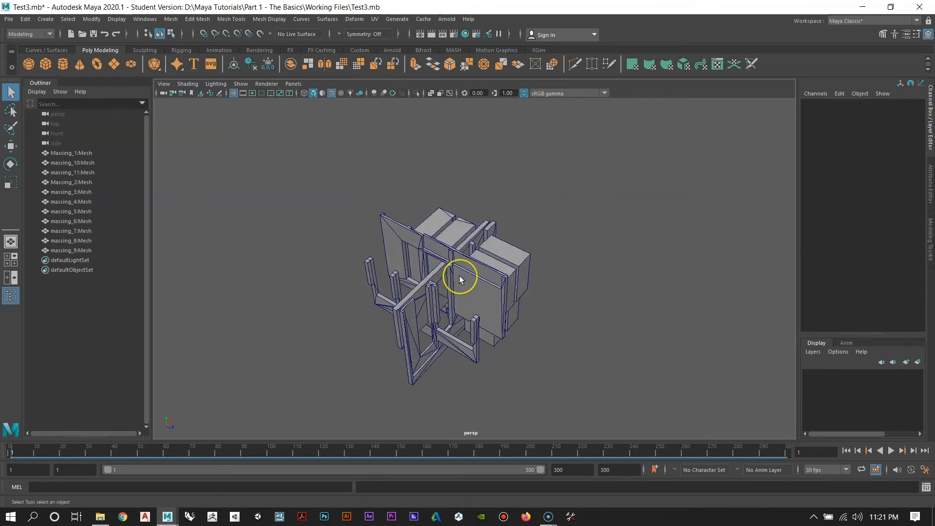
alt+drag(460, 276, 500, 330)
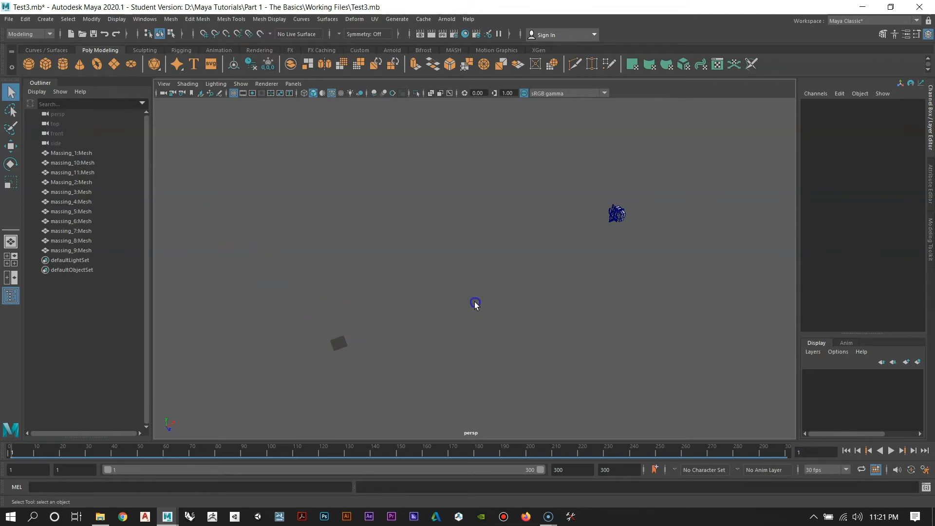
Step: Open the creation options for a Camera and Aim and place the dialog clear of the massing
alt+drag(471, 284, 458, 301)
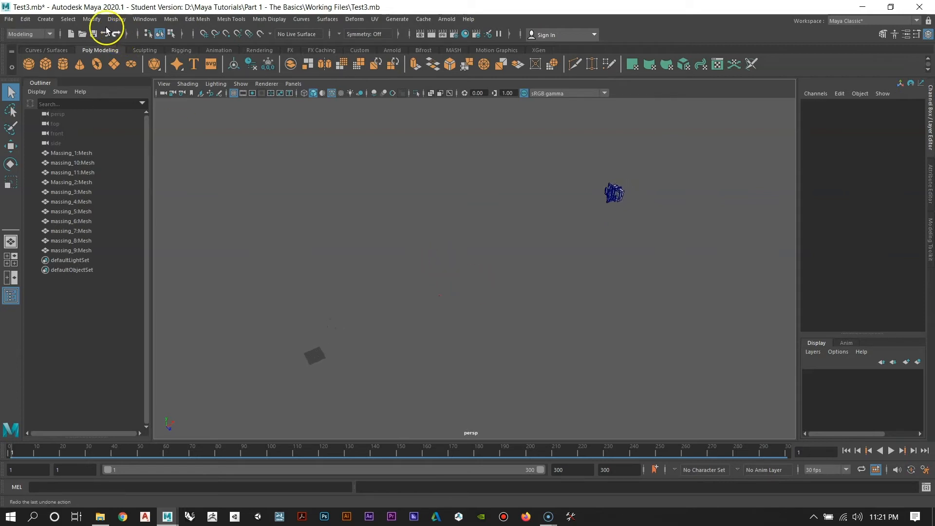
click(46, 20)
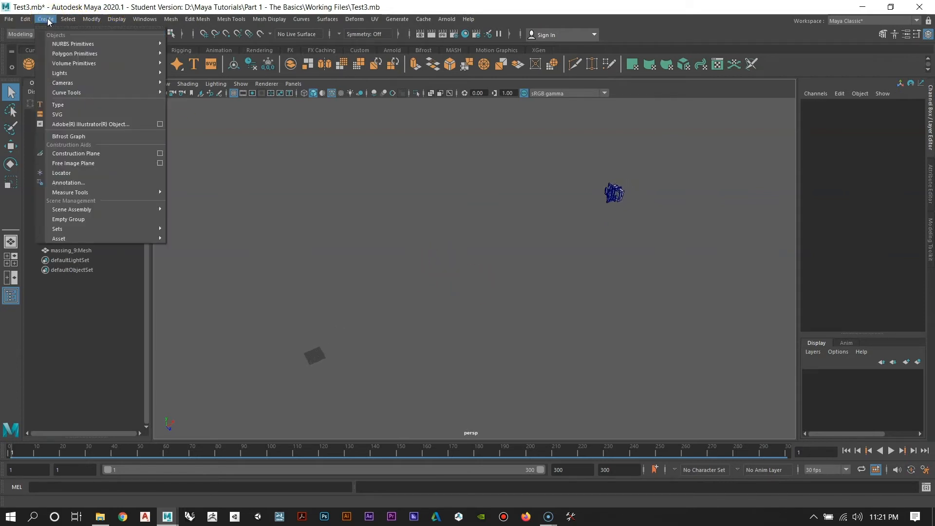
mouse_move(67, 83)
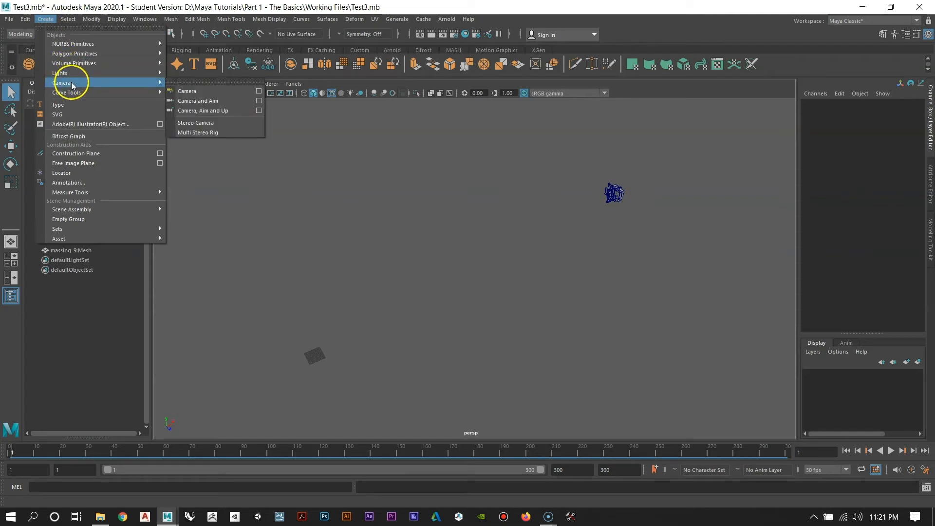
click(208, 102)
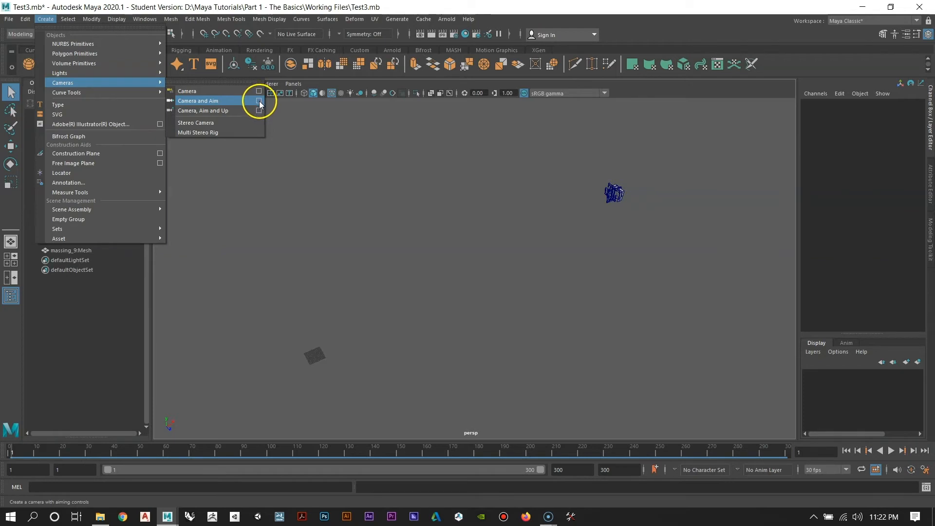
mouse_move(266, 19)
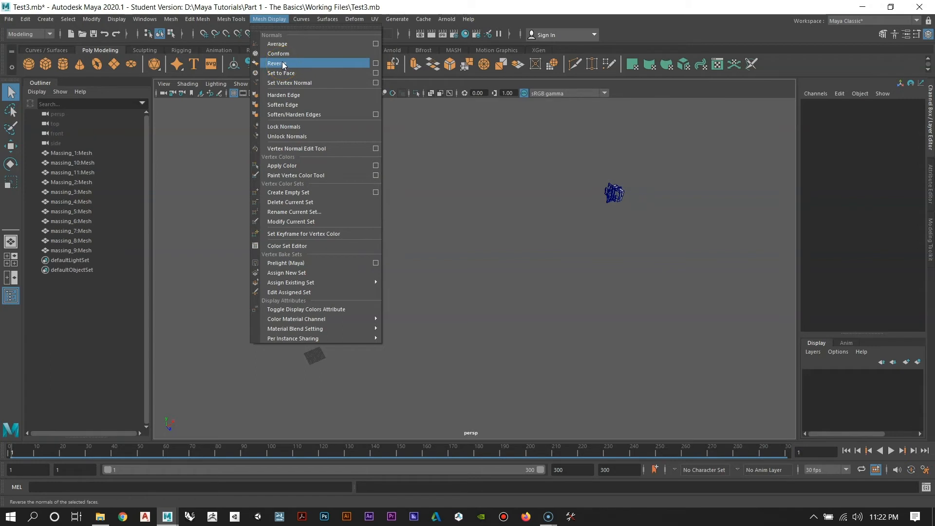
mouse_move(45, 19)
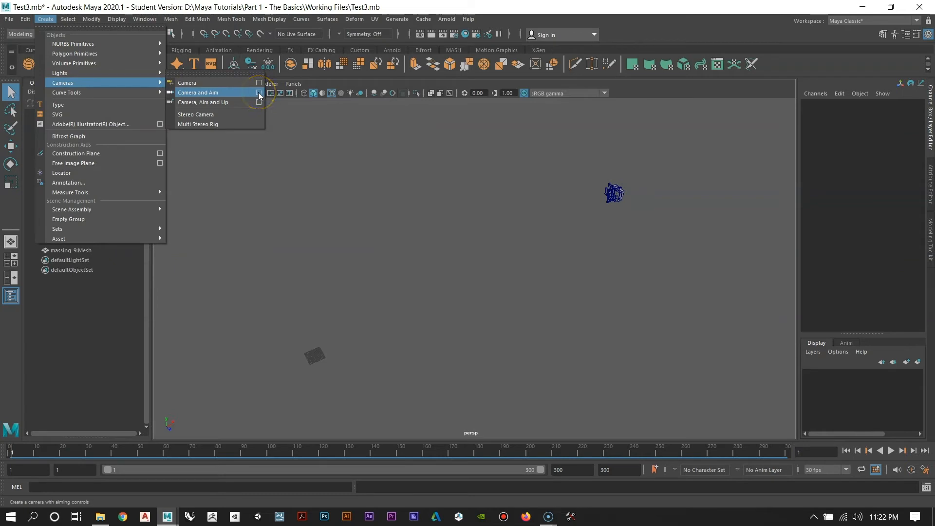
click(258, 93)
drag(591, 137, 314, 144)
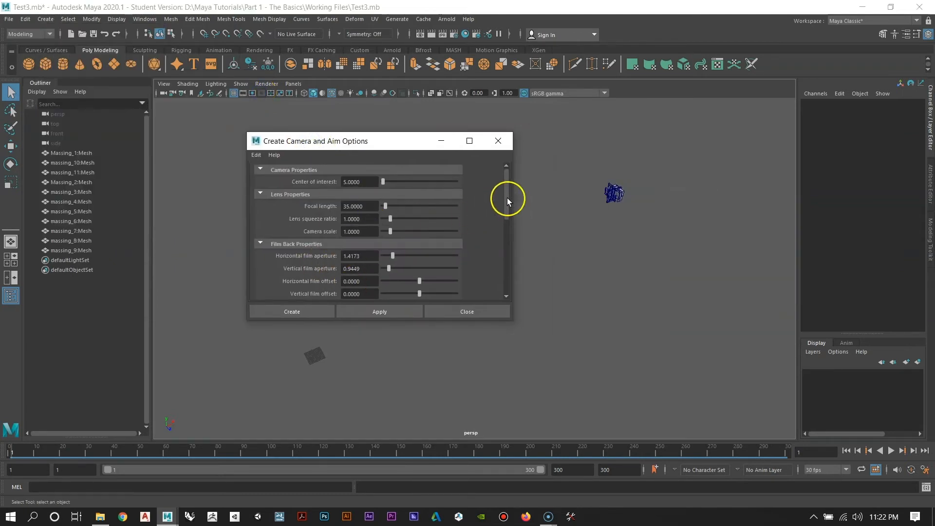
Step: Create a Camera and Aim with Orthographic enabled, an orthographic width of 30 and a far clip plane of 10000
mouse_move(508, 198)
mouse_down()
mouse_move(507, 209)
mouse_move(507, 200)
mouse_up()
alt+right_drag(567, 195, 599, 230)
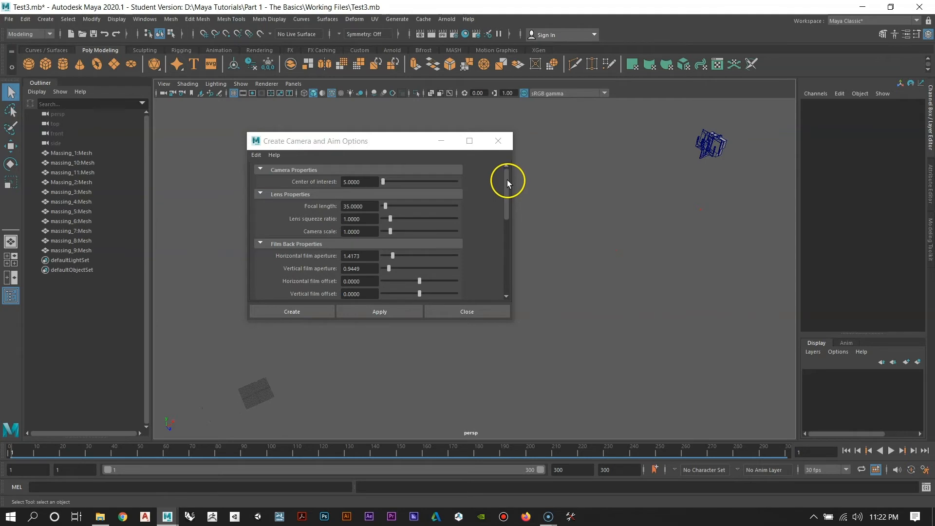
drag(507, 182, 510, 275)
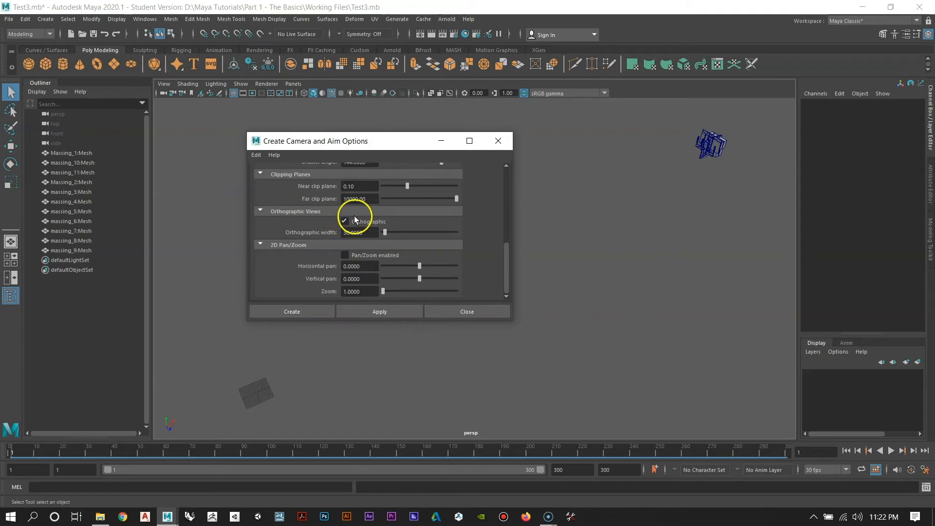
click(295, 311)
Step: Select the new camera at the origin grid and inspect its frame from different sides
alt+drag(257, 353, 384, 270)
alt+middle_drag(396, 265, 462, 208)
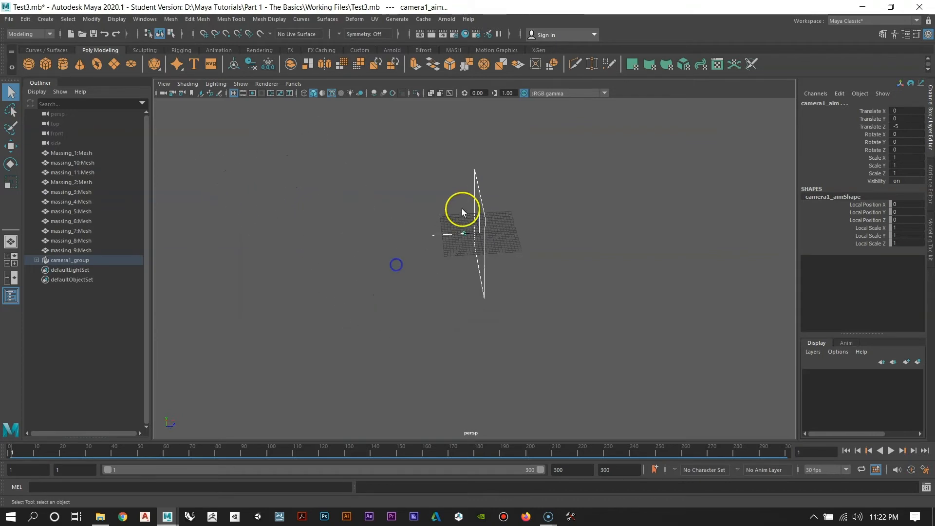
click(480, 202)
scroll(477, 199, up, 3)
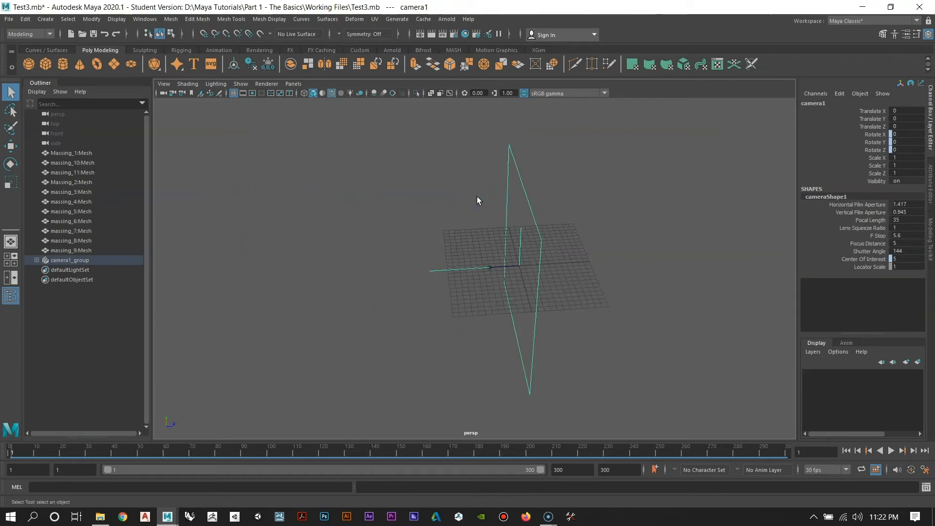
alt+drag(361, 276, 440, 232)
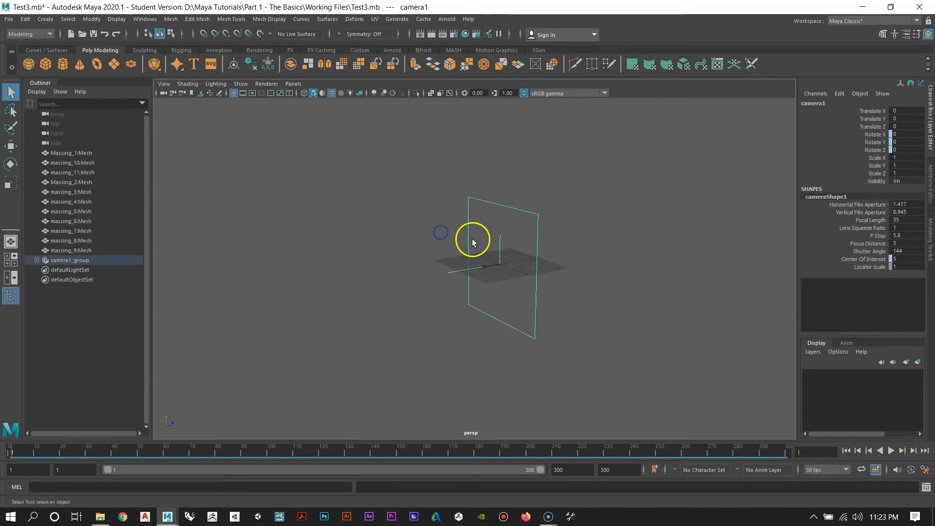
Step: Expand camera1_group and select the group, the camera and its aim in turn to inspect their attributes
click(37, 260)
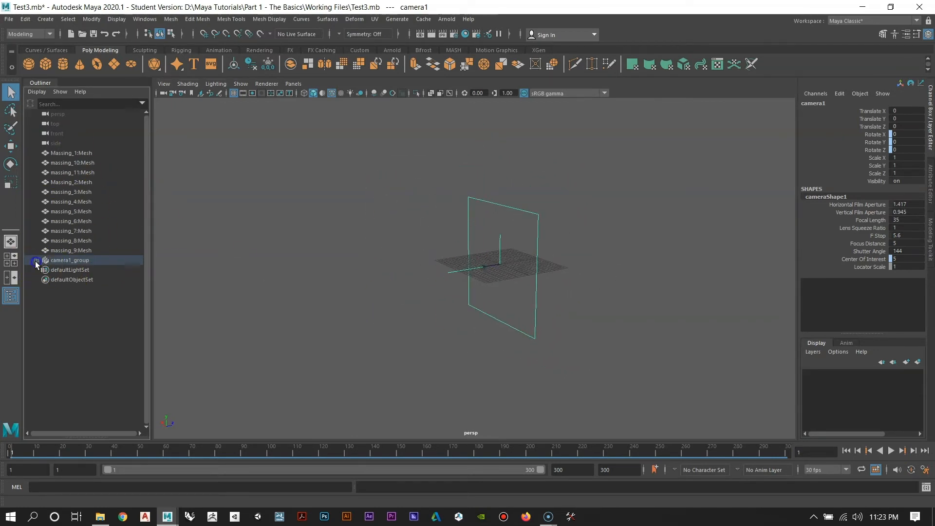
click(74, 271)
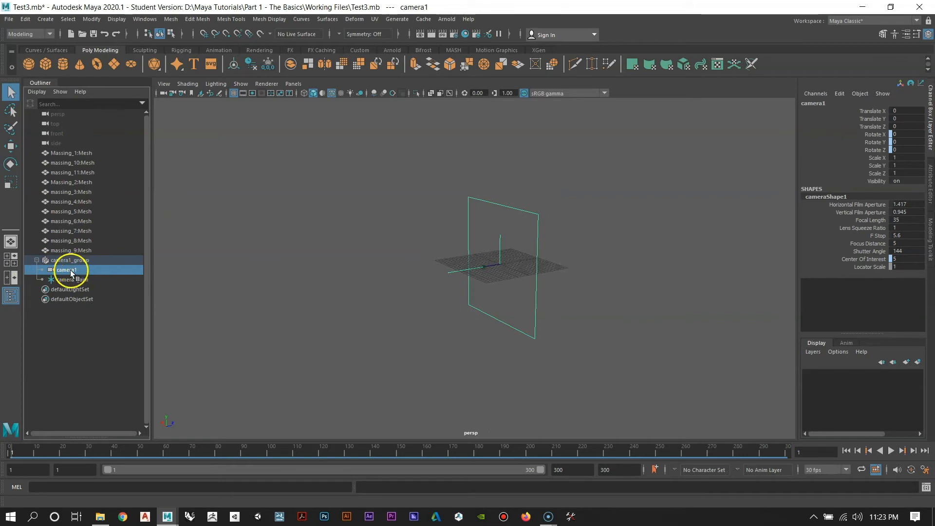
click(68, 280)
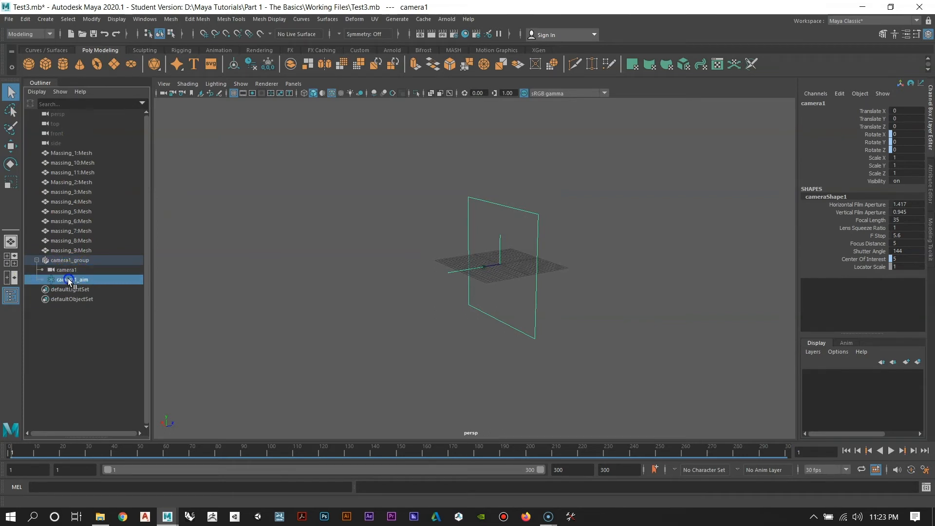
click(70, 261)
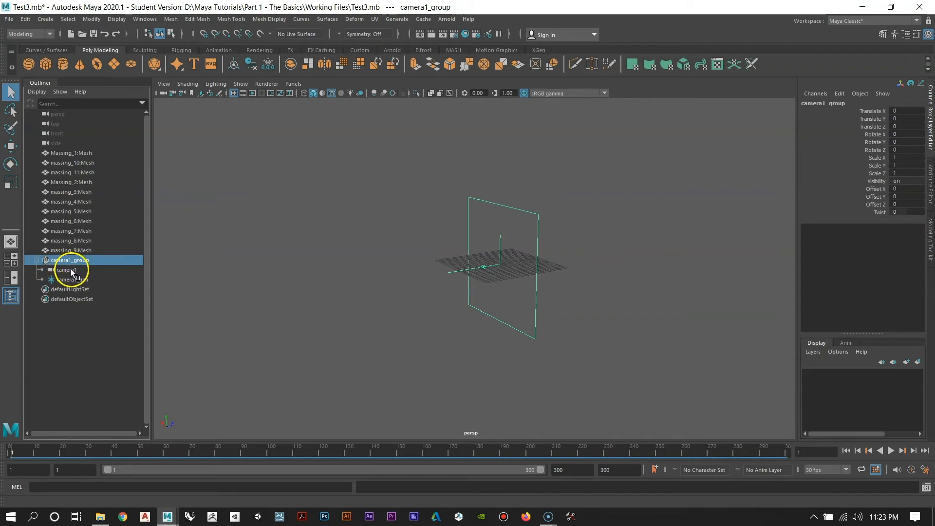
click(71, 271)
click(72, 279)
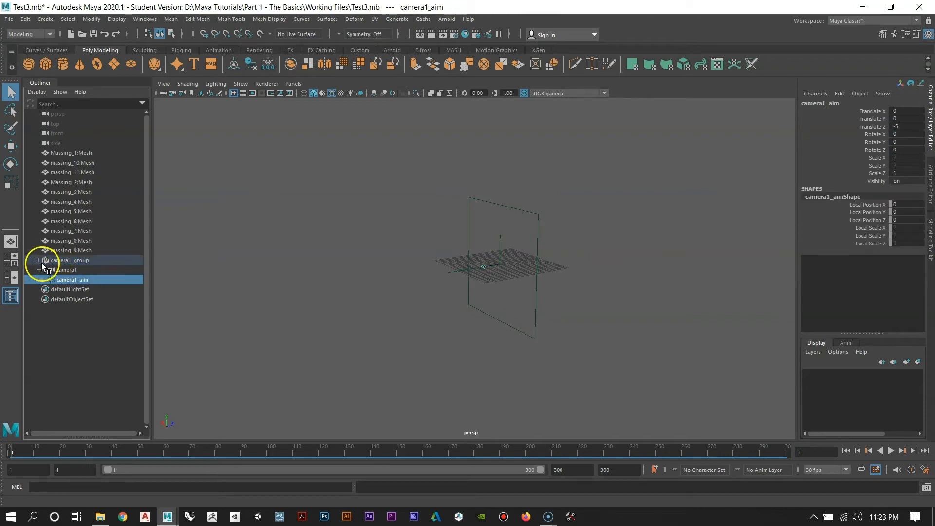
Step: Move camera1 away from its aim along the Z axis to about 78.7
click(67, 270)
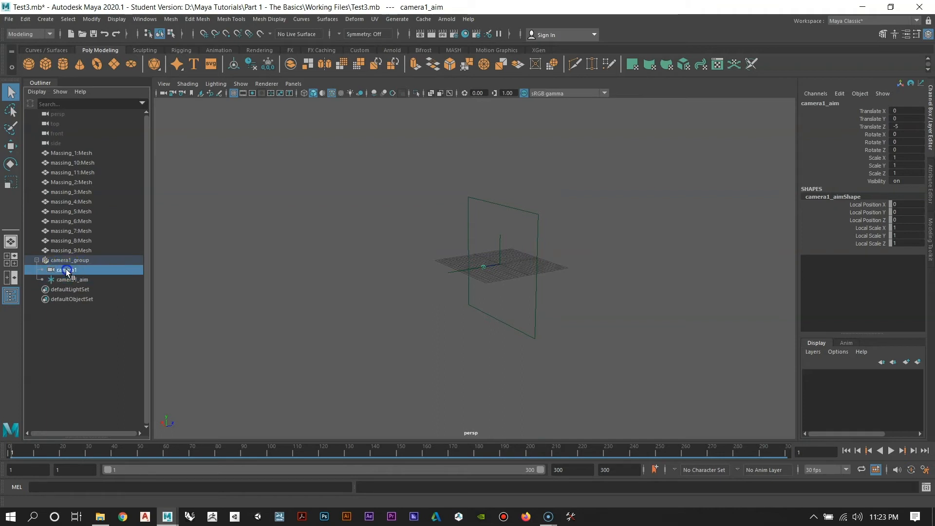
alt+drag(470, 324, 432, 318)
key(w)
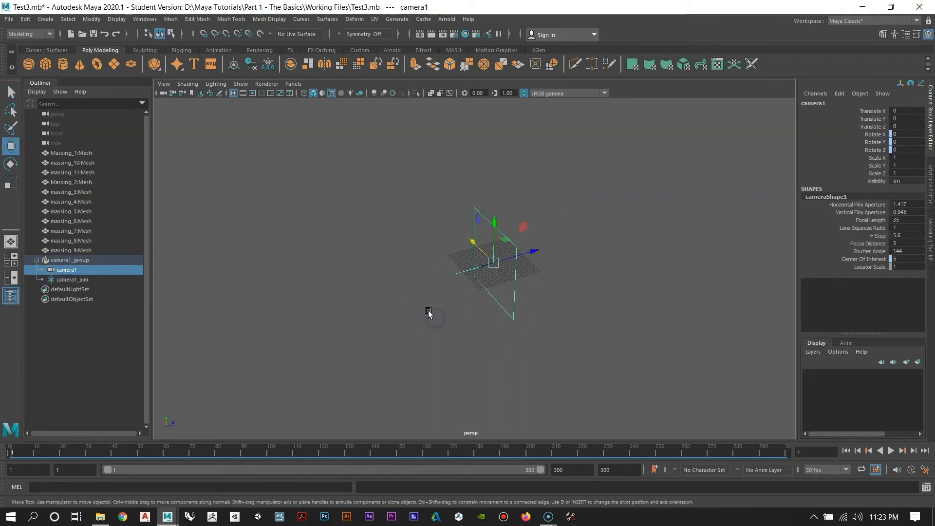
alt+drag(476, 255, 605, 286)
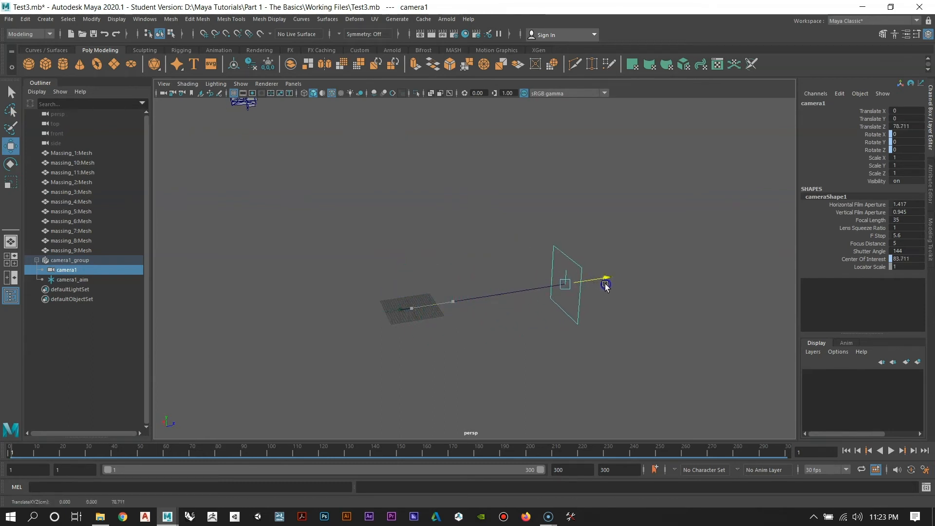
alt+drag(520, 253, 493, 323)
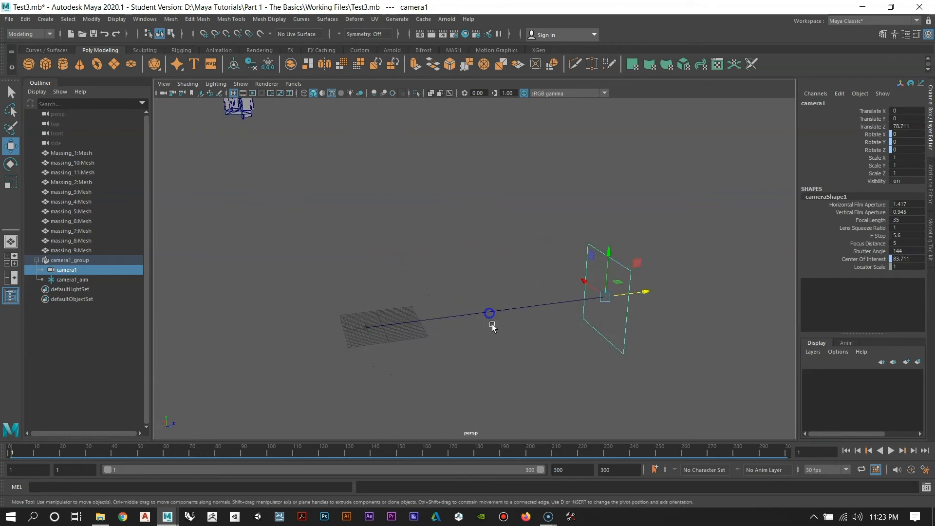
Step: Raise camera1_aim above the grid to a Translate Y of about 19
click(502, 334)
click(366, 329)
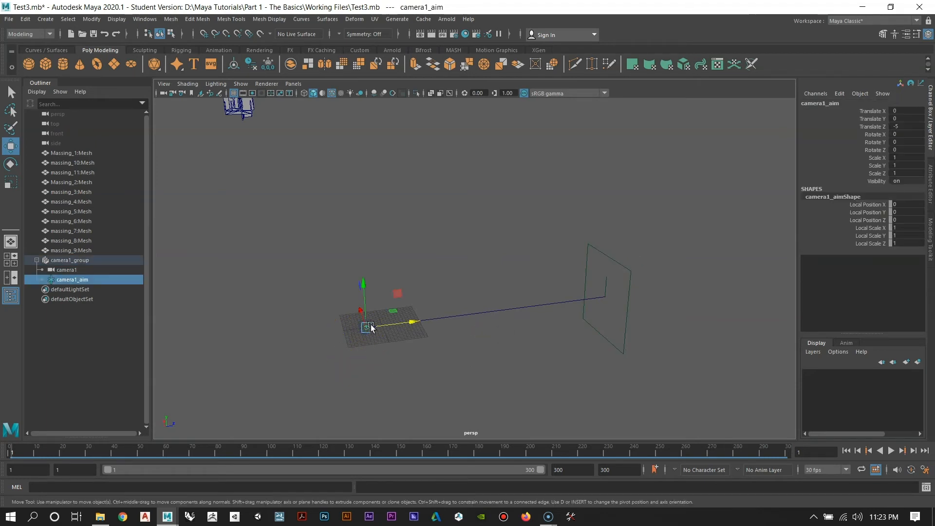
drag(364, 293, 362, 239)
alt+drag(351, 295, 387, 312)
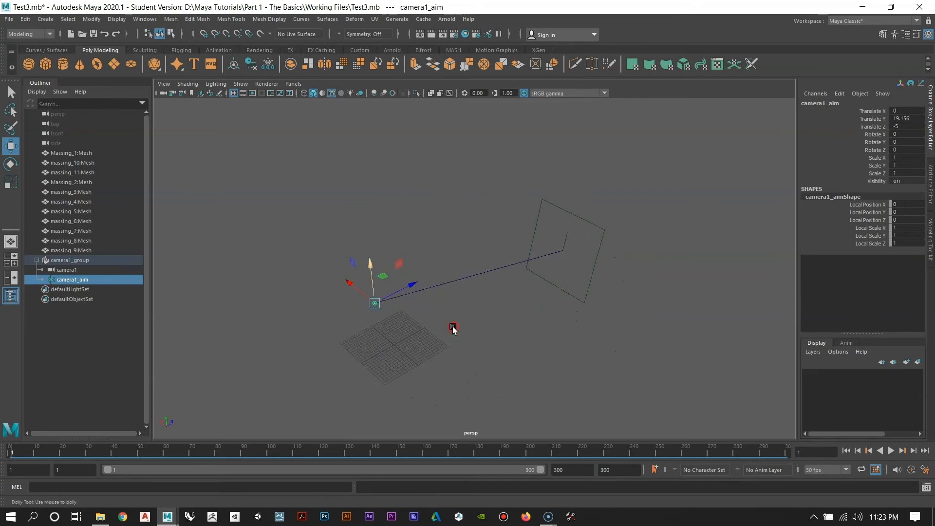
alt+drag(453, 328, 376, 299)
mouse_move(376, 217)
mouse_down()
mouse_move(378, 382)
mouse_move(382, 221)
mouse_up()
Step: Raise camera1 to a Translate Y of about 40.8 so it looks down toward its aim
click(628, 312)
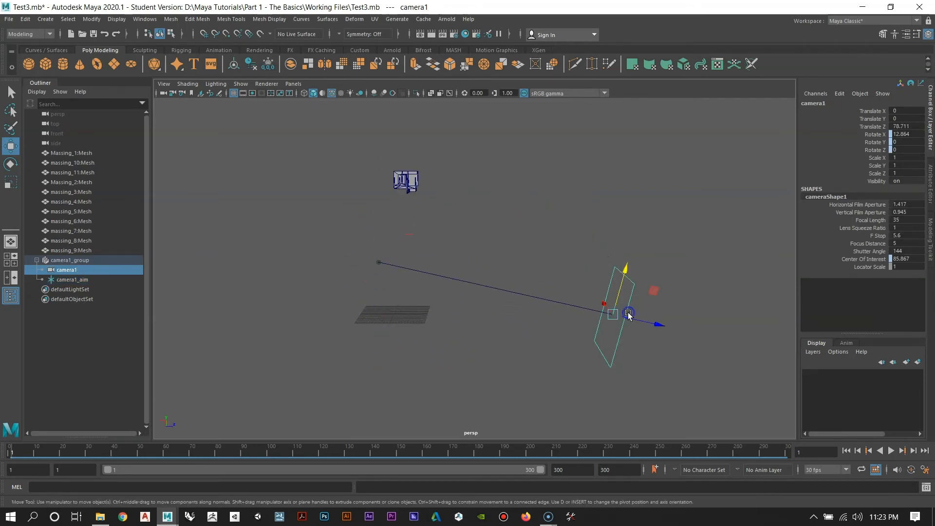
drag(618, 276, 617, 153)
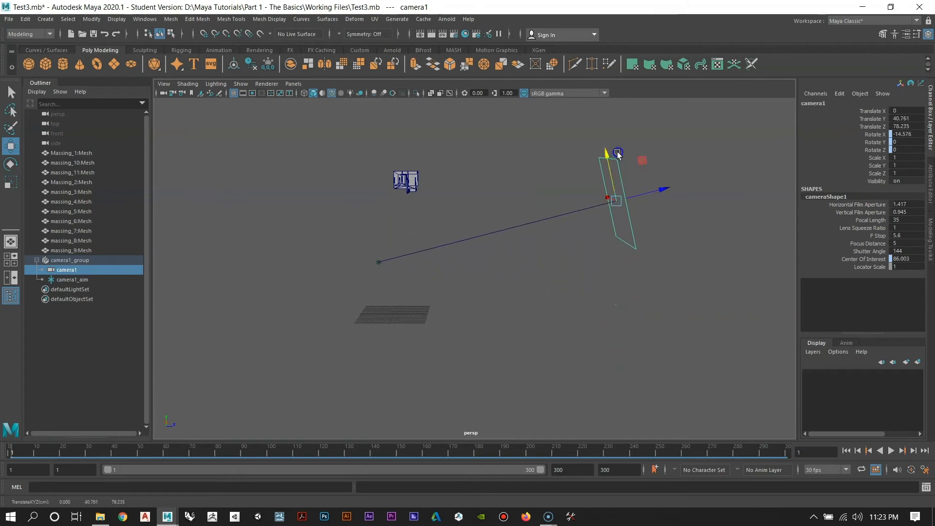
Step: Shift camera1_aim to a Translate X of about -13.3 and camera1 to about X -44 and Z 68
alt+drag(501, 254, 493, 289)
alt+drag(520, 254, 522, 328)
drag(404, 220, 492, 204)
click(472, 367)
drag(441, 370, 586, 278)
alt+drag(555, 298, 526, 316)
alt+middle_drag(466, 307, 433, 326)
alt+right_drag(433, 325, 460, 342)
alt+drag(472, 342, 489, 388)
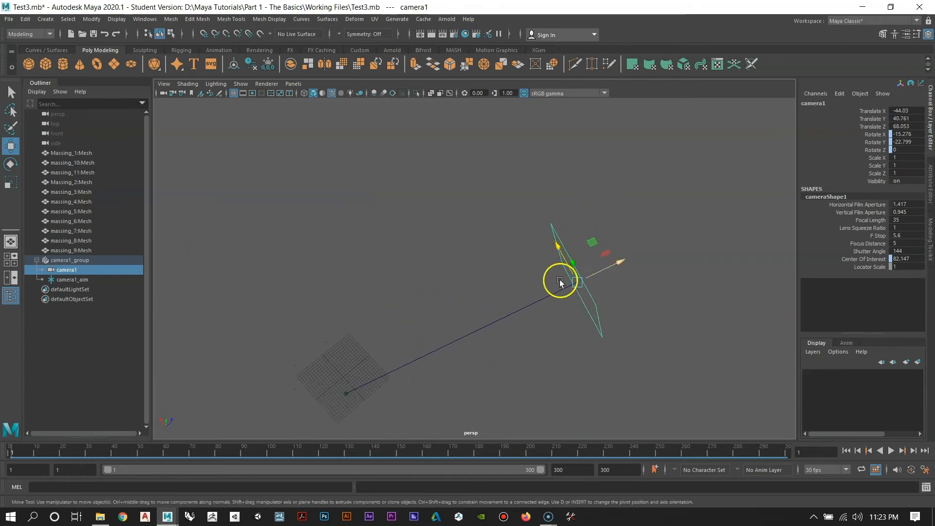
Step: Raise camera1 along its own axes to about X -39.9, Y 64.6, Z 58.1 for a steeper downward view
alt+drag(559, 279, 509, 155)
alt+drag(531, 212, 453, 307)
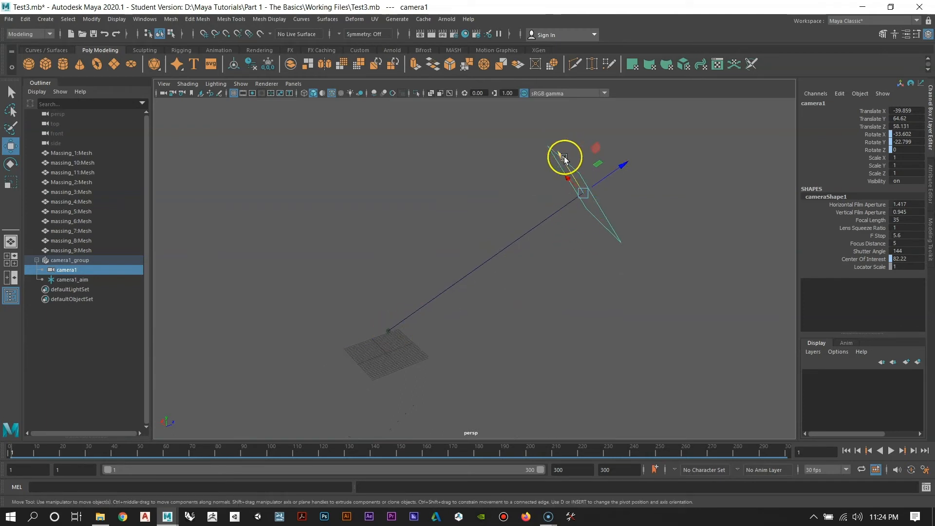
alt+drag(565, 159, 545, 281)
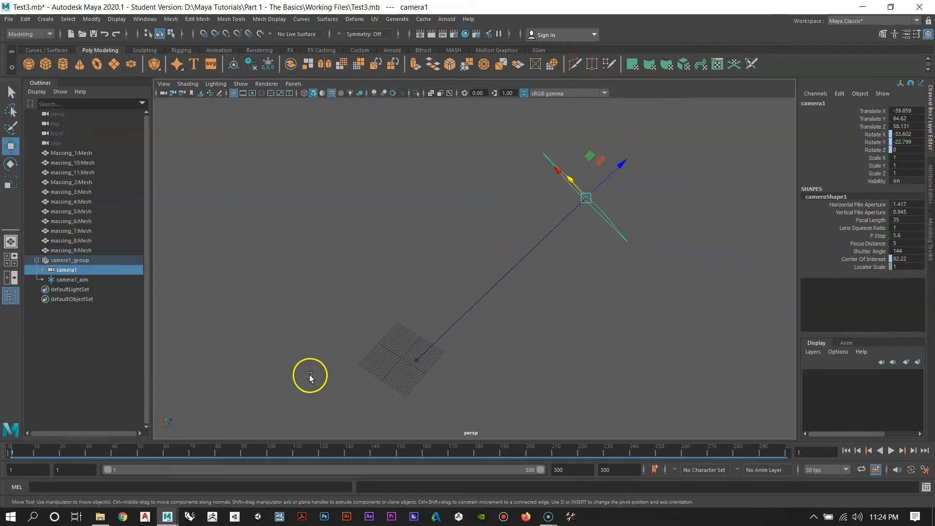
alt+drag(310, 376, 541, 247)
alt+drag(620, 194, 616, 247)
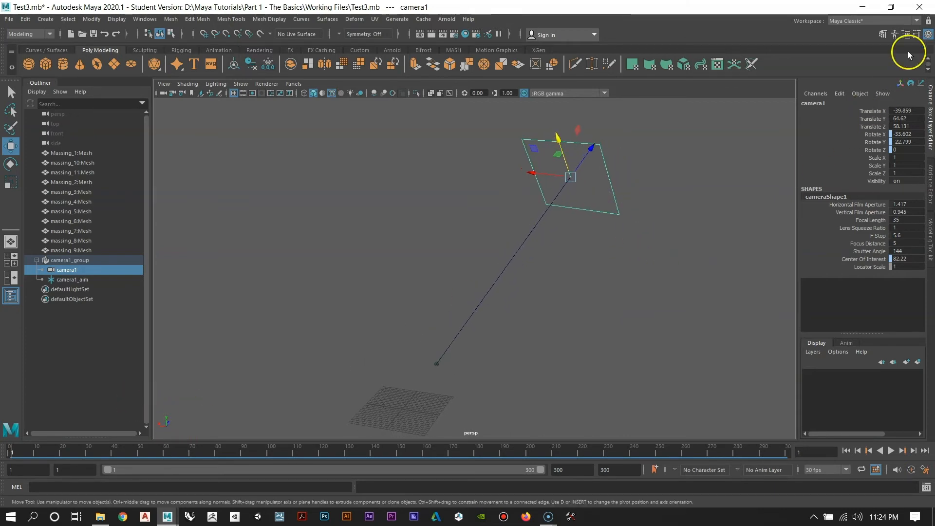
Step: Open the Move tool's settings and set its Axis Orientation to World
click(915, 35)
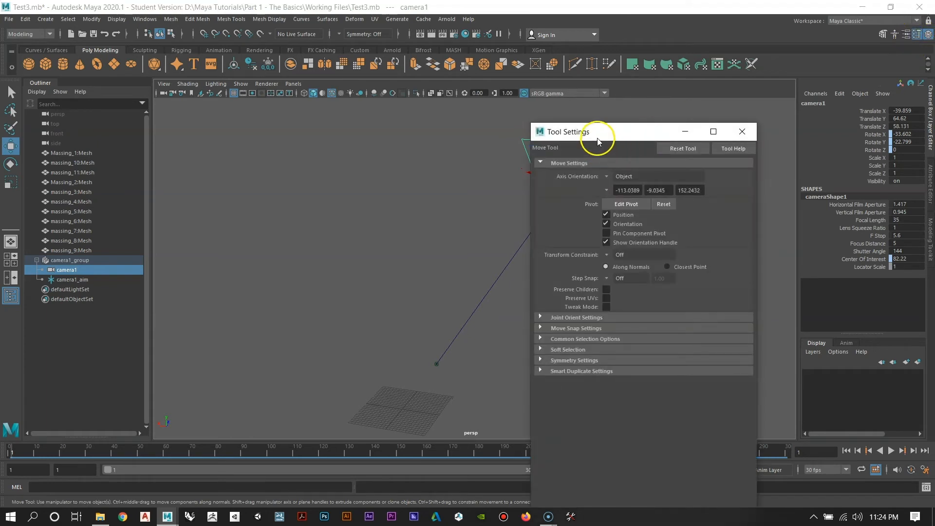
drag(599, 141, 707, 108)
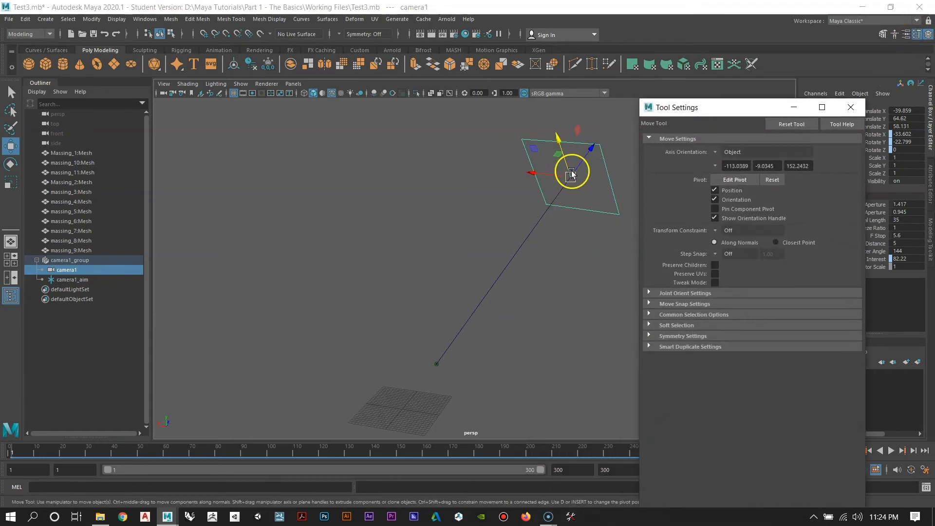
drag(571, 173, 489, 282)
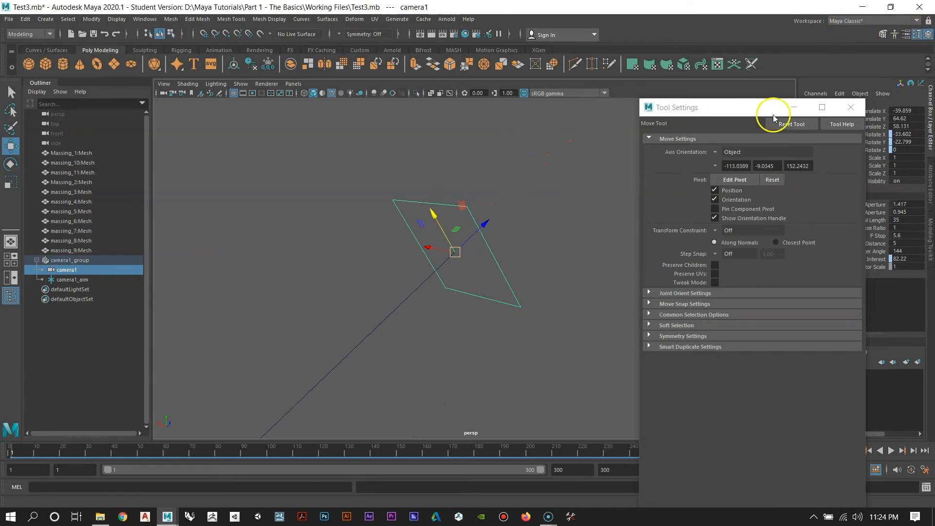
mouse_move(510, 245)
alt+mouse_down()
mouse_move(501, 236)
mouse_move(514, 232)
alt+mouse_up()
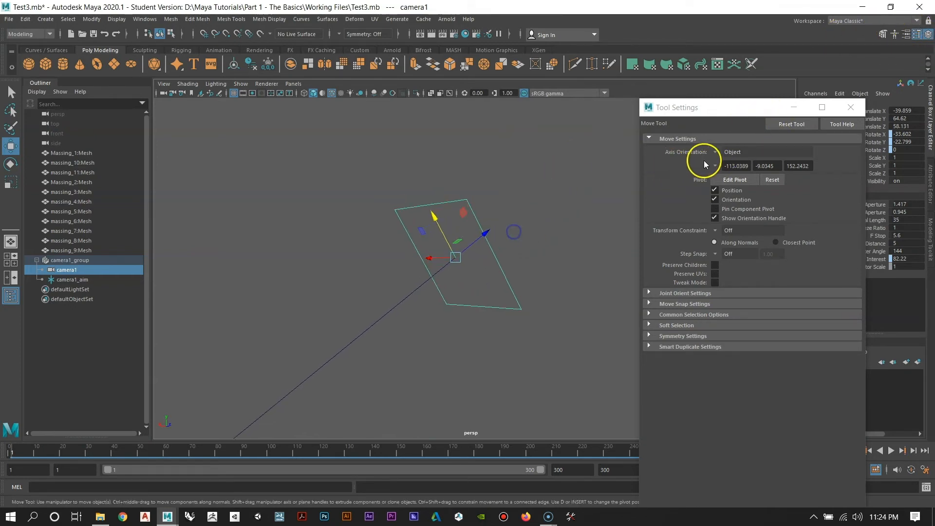
click(716, 152)
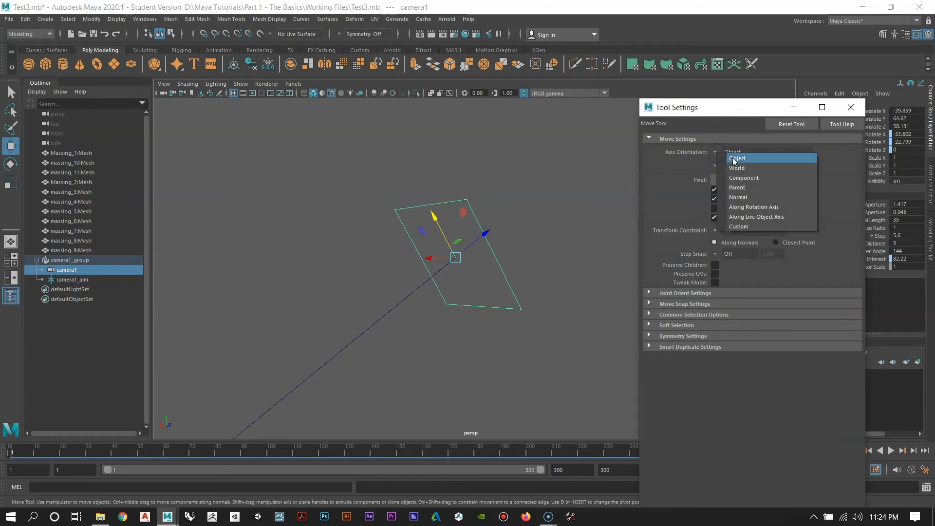
click(737, 164)
Step: Move camera1 closer to its aim, at about X -36.3, Y 52.6, Z 33.7, and select the aim to check its axes
alt+drag(431, 256, 440, 274)
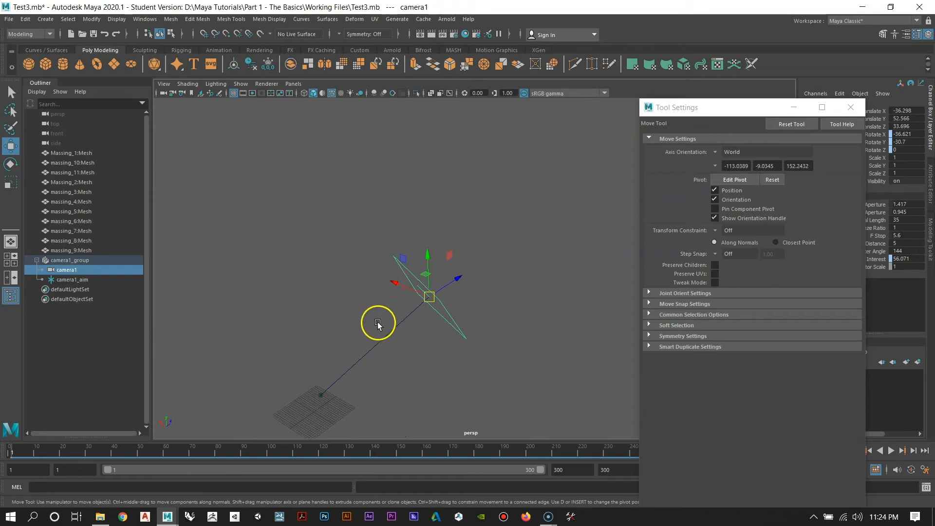
alt+drag(378, 323, 482, 354)
alt+drag(459, 316, 373, 294)
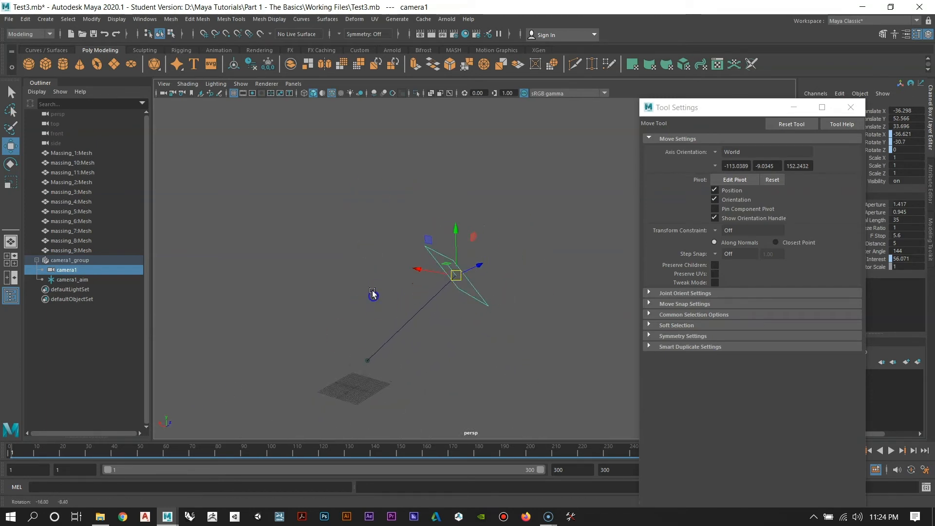
drag(343, 342, 372, 386)
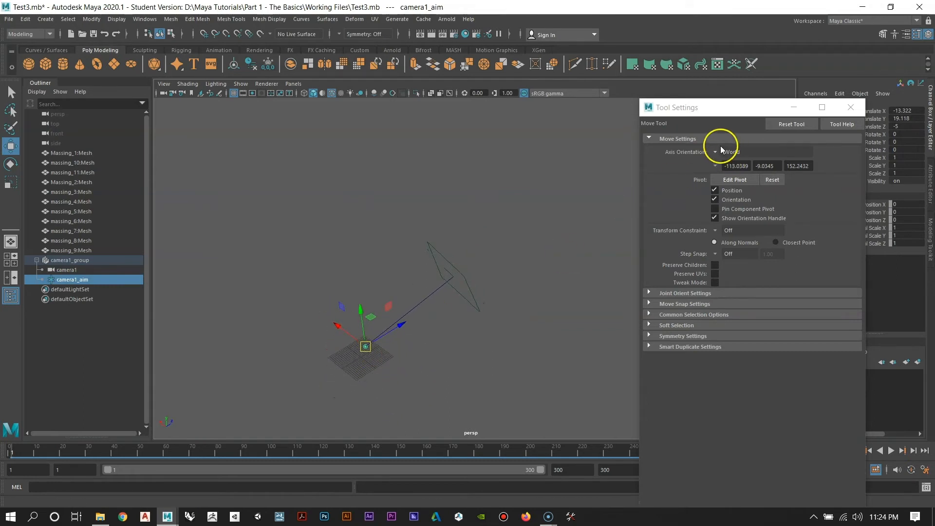
alt+drag(388, 301, 424, 306)
click(463, 382)
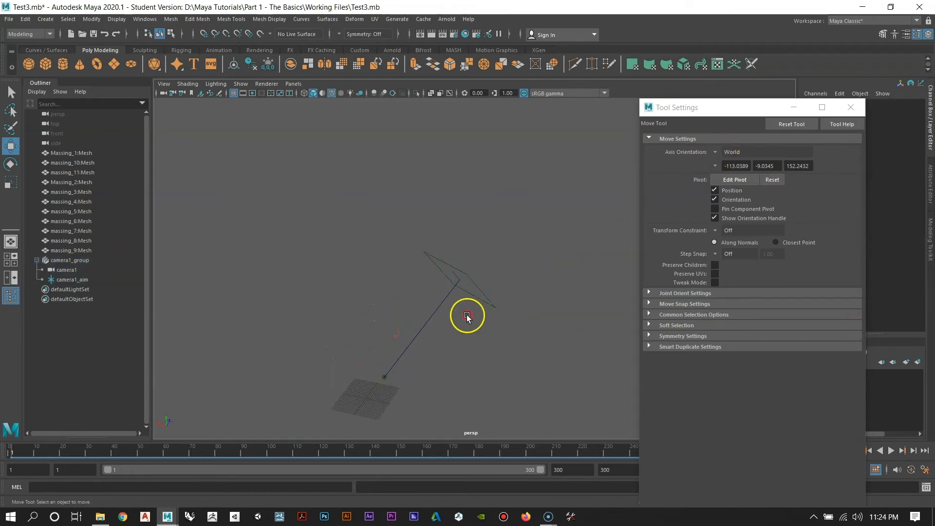
Step: Move camera1_group along the world X axis to about 625, bringing the camera and its aim near the massing
alt+middle_drag(467, 318, 499, 288)
alt+right_drag(499, 288, 350, 252)
alt+middle_drag(389, 276, 487, 331)
alt+right_drag(487, 331, 427, 294)
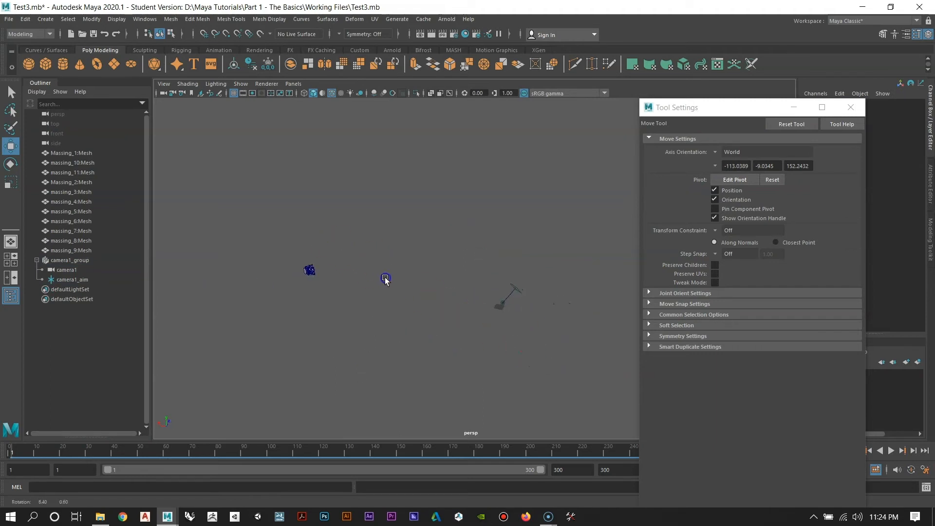
click(84, 259)
alt+drag(357, 340, 397, 331)
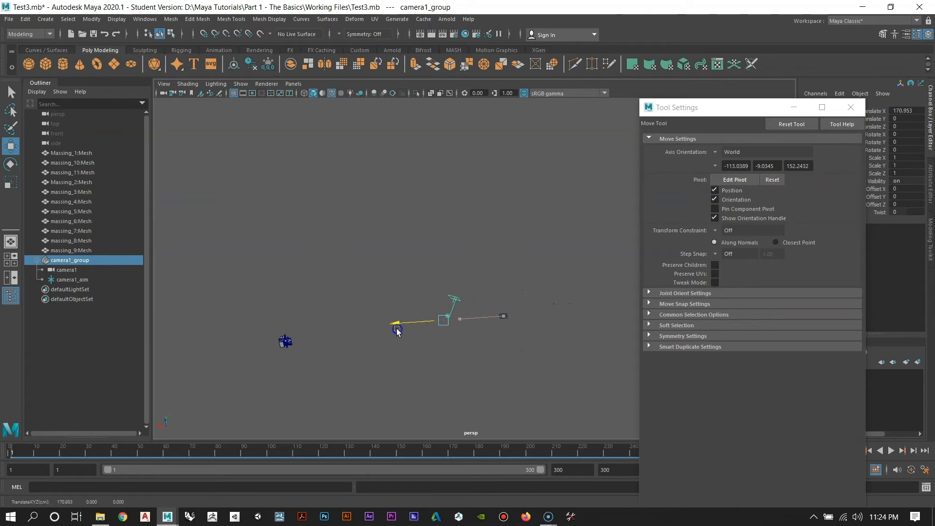
click(297, 334)
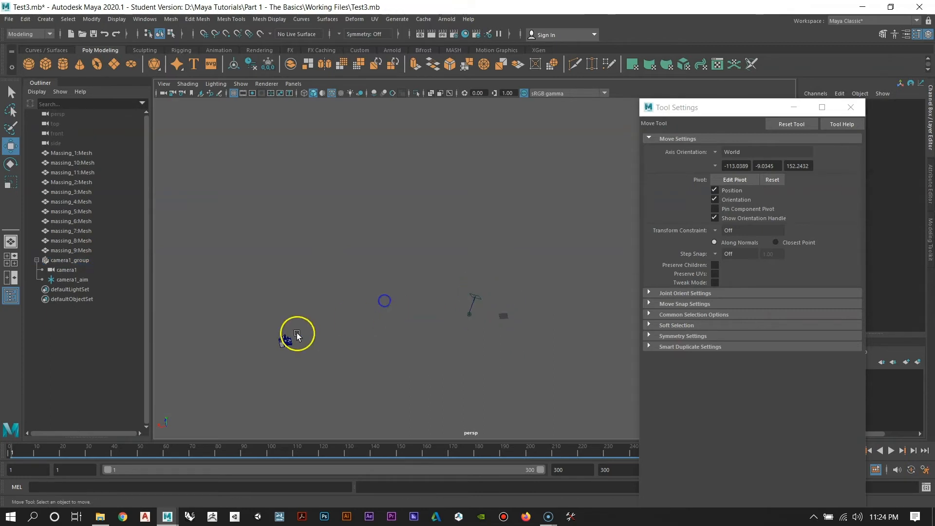
click(64, 262)
drag(419, 329, 336, 333)
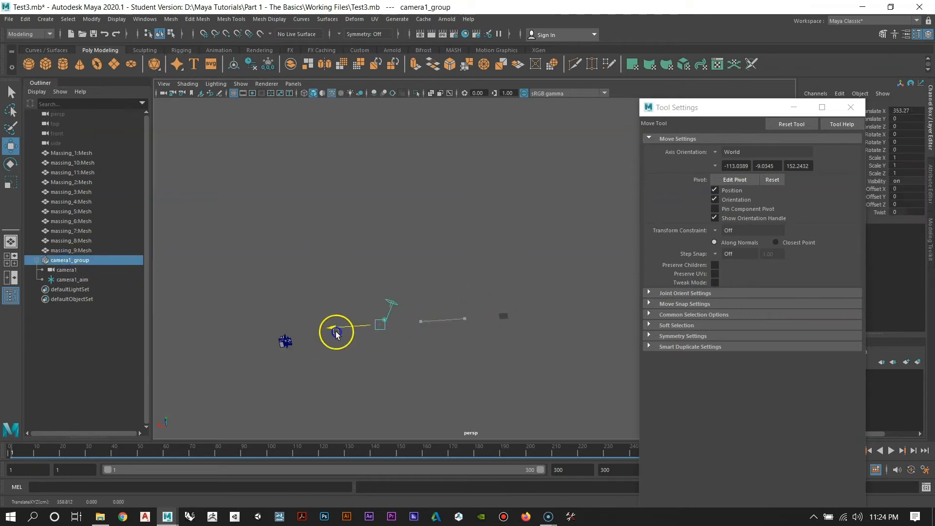
alt+middle_drag(239, 331, 370, 307)
alt+right_drag(371, 307, 540, 364)
alt+middle_drag(540, 364, 482, 355)
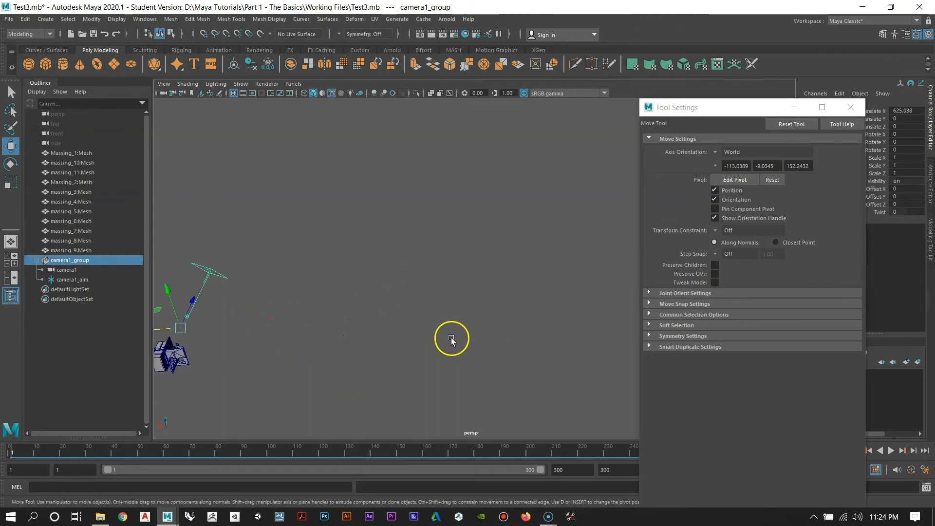
Step: Select camera1 and its aim in turn to examine how they are placed relative to the massing
alt+drag(452, 339, 369, 342)
alt+middle_drag(370, 342, 397, 398)
alt+right_drag(310, 292, 607, 368)
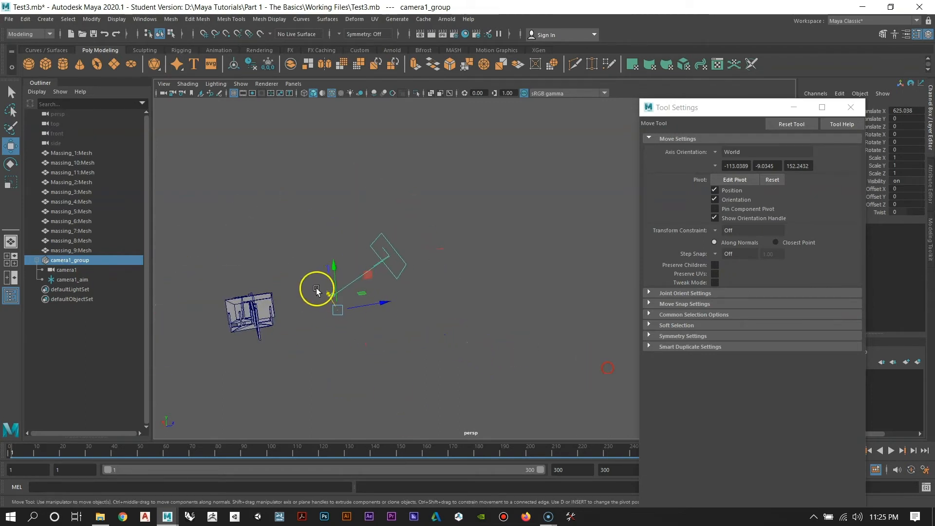
click(83, 269)
key(f)
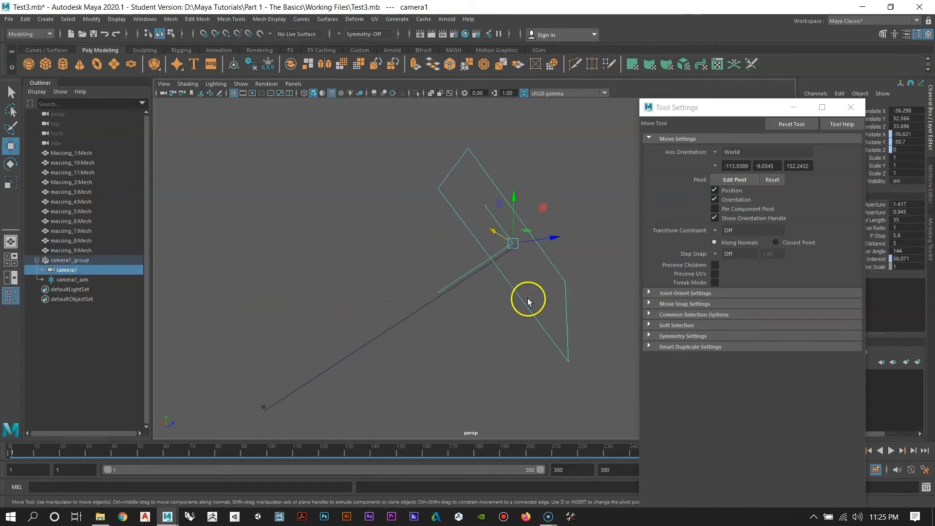
alt+right_drag(529, 299, 346, 233)
alt+drag(432, 288, 496, 336)
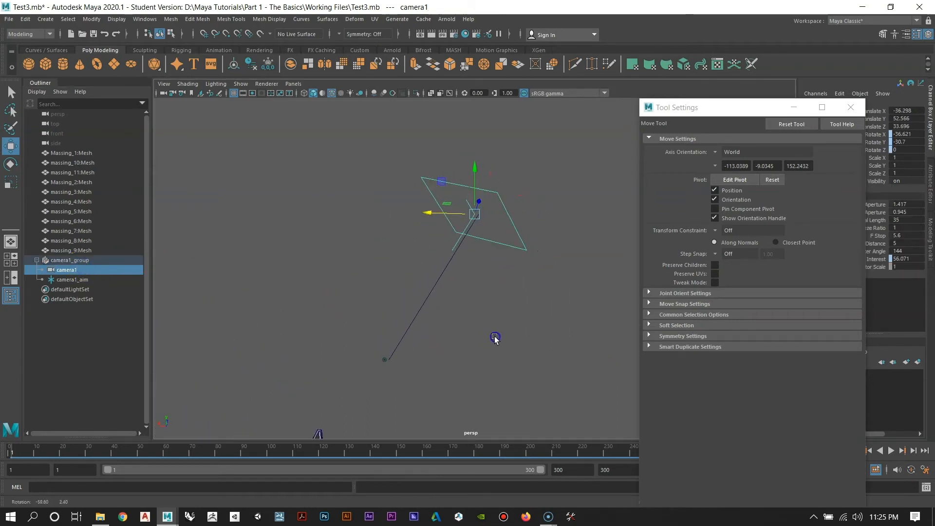
click(383, 360)
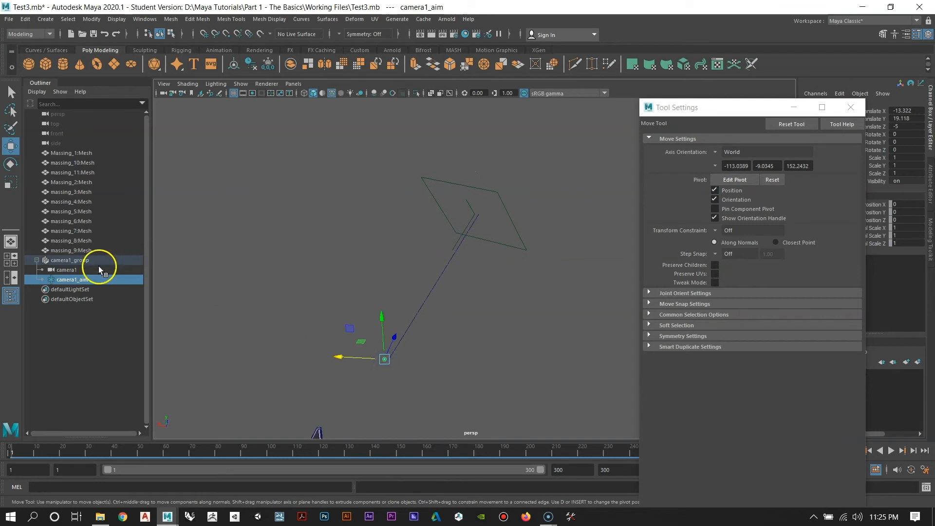
Step: Move camera1_group to about X 646.2, Y -24.4, Z -61.2 so its aim sits by the massing
click(77, 261)
scroll(399, 303, down, 3)
alt+drag(399, 303, 272, 376)
alt+drag(285, 338, 415, 344)
Step: In the top view, move camera1_aim to about X -29.5 and Z -2.2, near the crossing of the massing's walls
key(space)
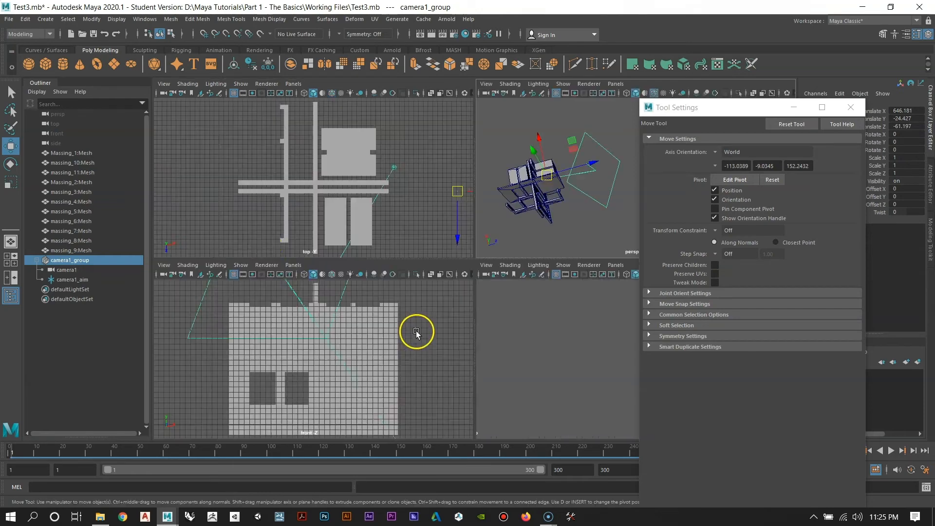
key(space)
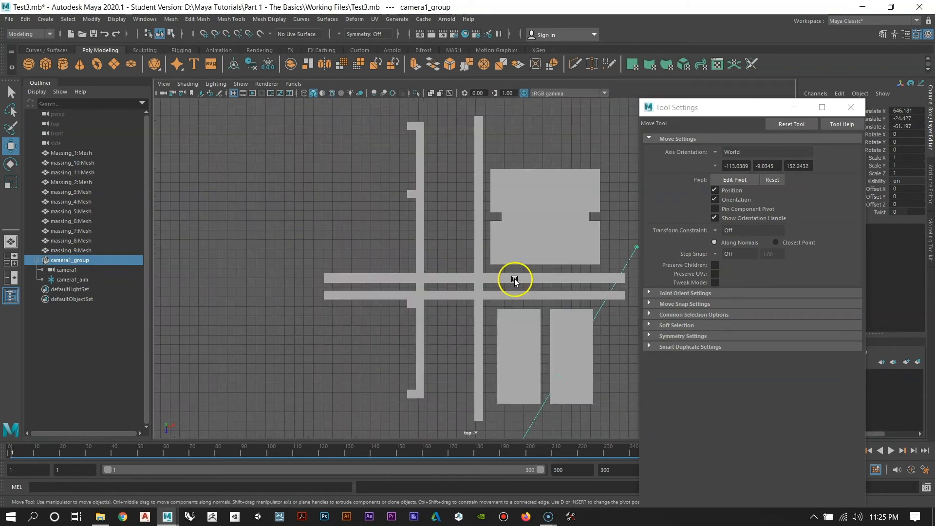
alt+middle_drag(448, 295, 321, 301)
alt+right_drag(439, 263, 366, 235)
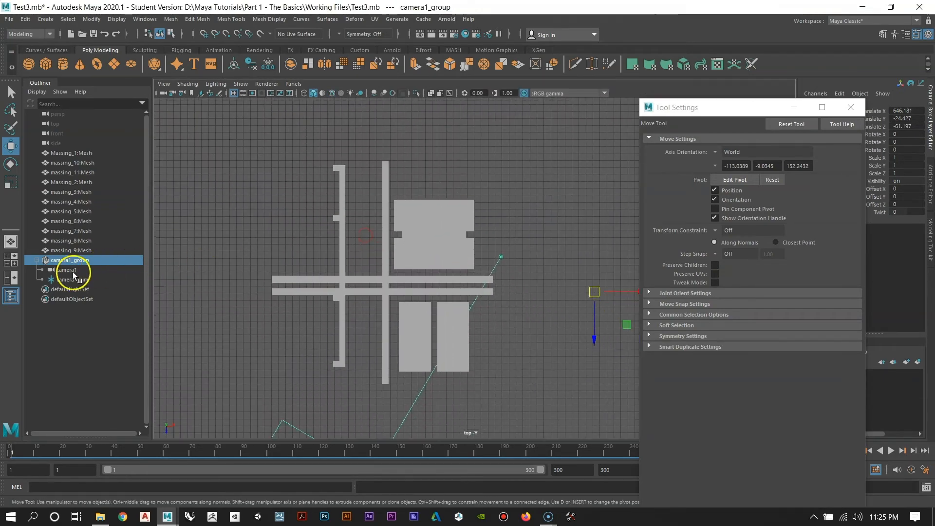
click(73, 280)
drag(549, 259, 431, 275)
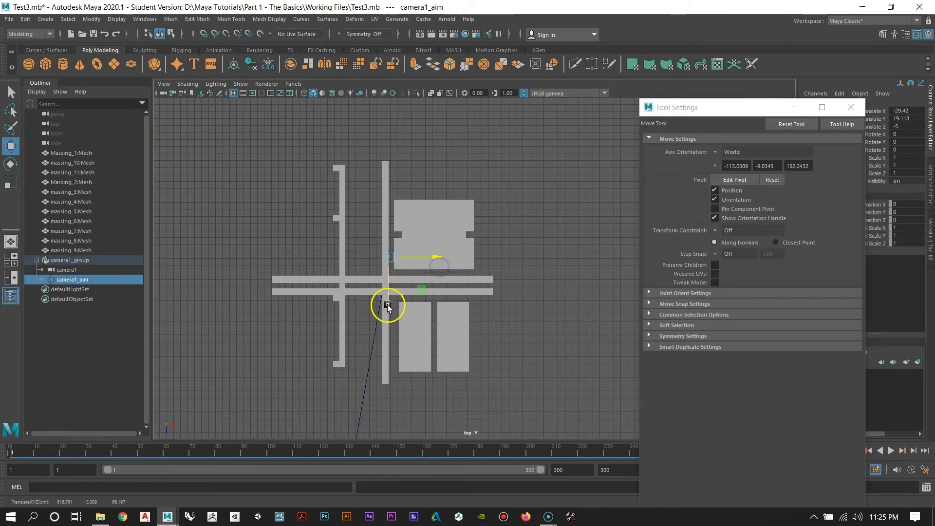
drag(387, 306, 389, 316)
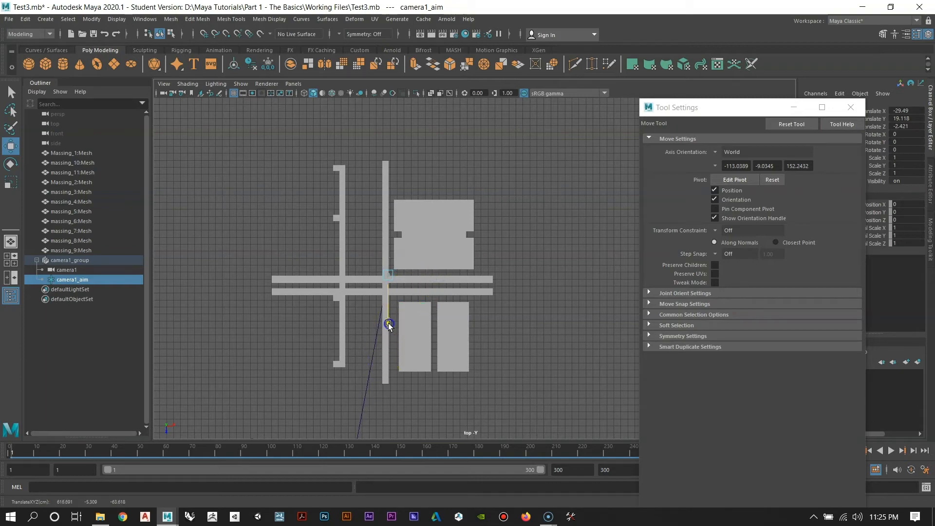
drag(389, 325, 389, 327)
Step: In the front view, raise camera1_aim to a Translate Y of about 34.5 and adjust its Translate X to about -29.8
scroll(543, 338, down, 2)
key(space)
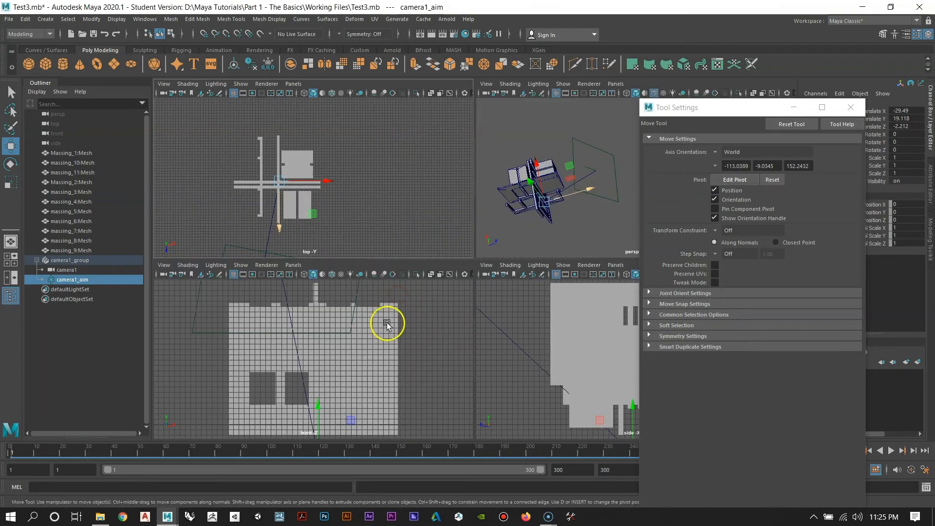
key(space)
scroll(495, 292, down, 3)
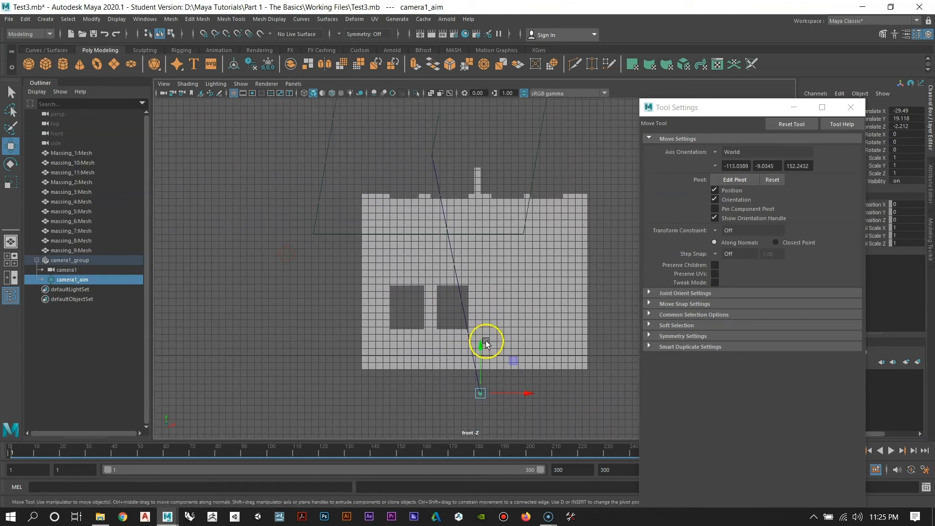
drag(486, 342, 494, 236)
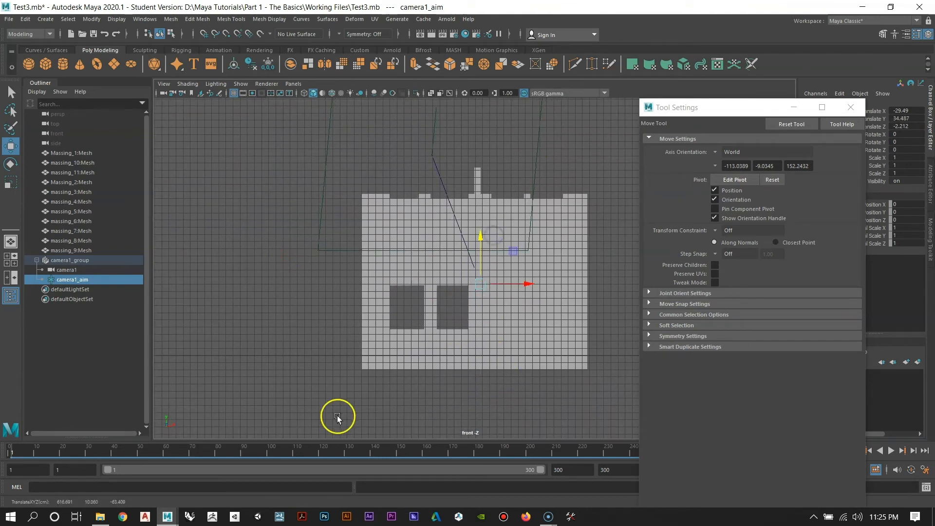
drag(532, 281, 530, 283)
Step: Return to the perspective view, close the Tool Settings window and examine the placement of camera1_aim within the massing
key(space)
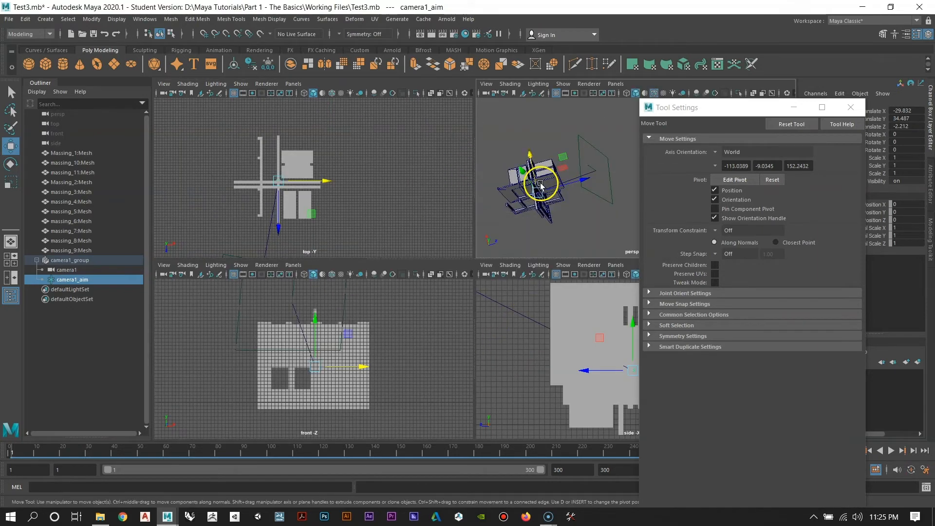
key(space)
alt+drag(328, 279, 400, 291)
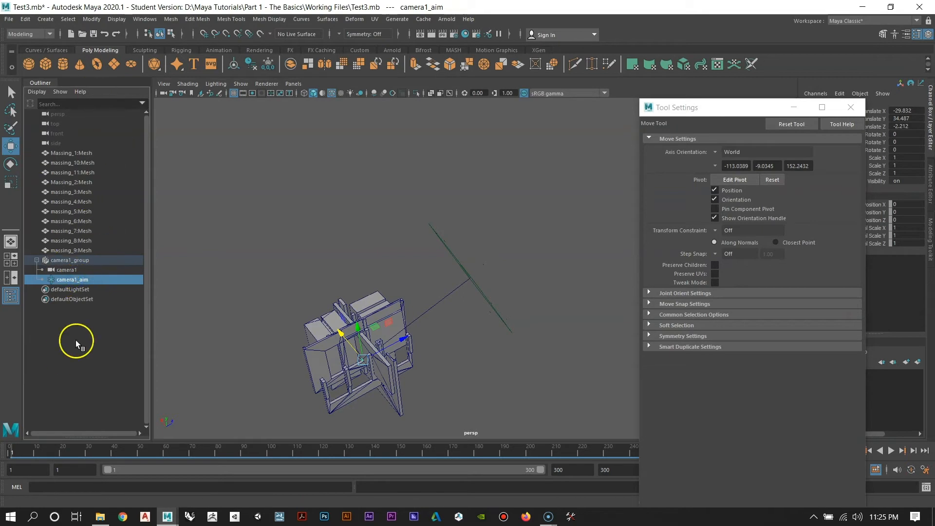
drag(714, 126, 599, 154)
click(726, 156)
alt+drag(320, 286, 419, 361)
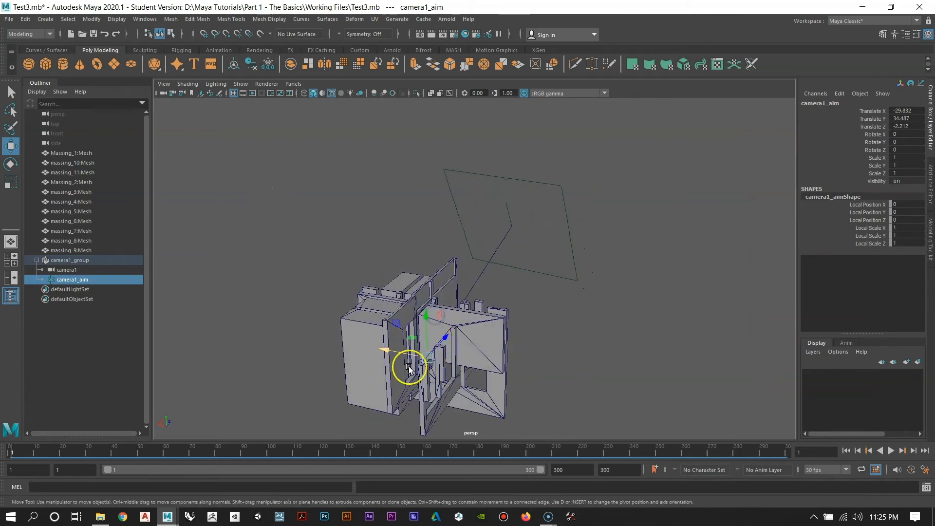
alt+drag(347, 299, 450, 324)
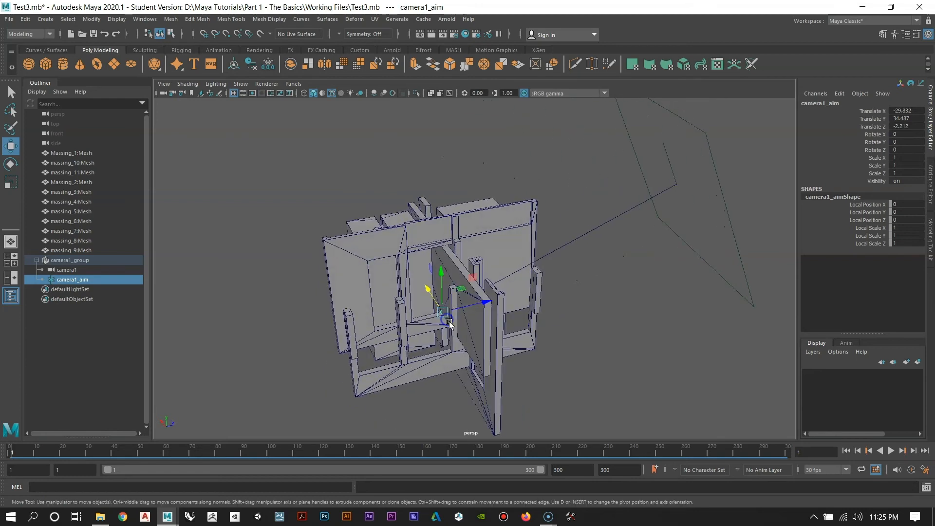
click(74, 281)
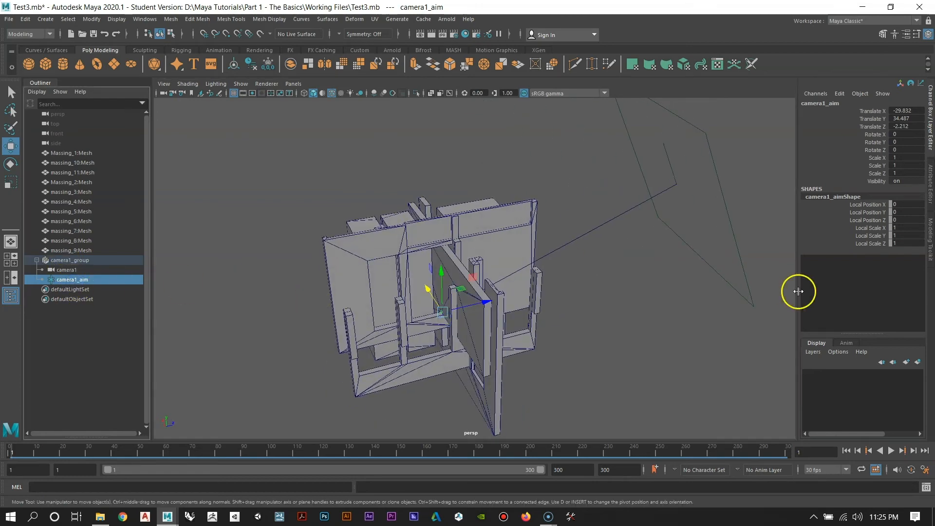
Step: Select camera1 and move it to about X -53.6, Y 62.6, keeping it outside and above the massing
alt+right_drag(799, 292, 512, 274)
click(69, 271)
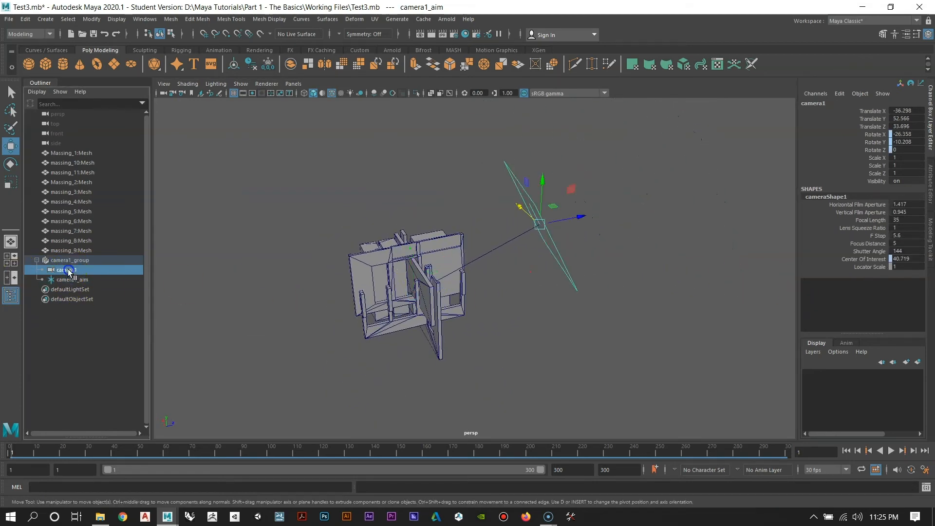
alt+drag(234, 307, 442, 267)
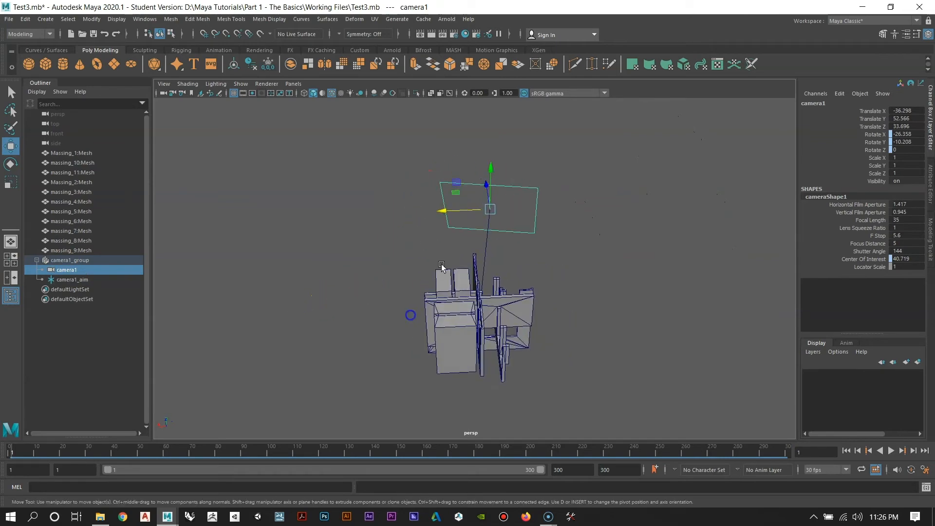
drag(443, 210, 394, 221)
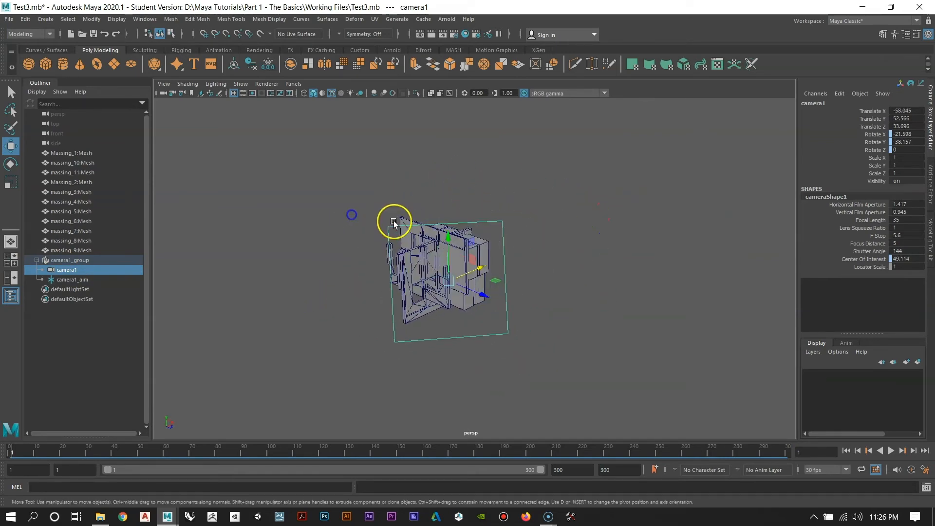
drag(449, 234, 449, 208)
alt+drag(487, 231, 414, 230)
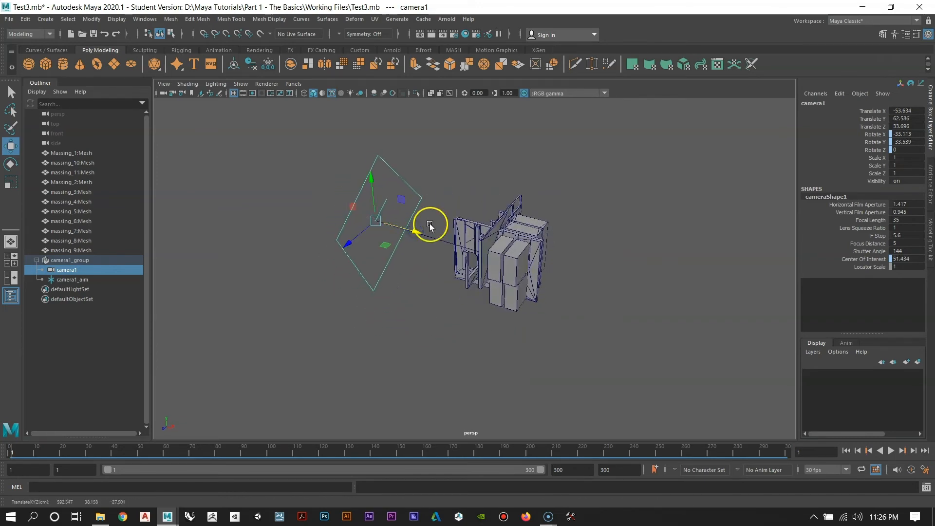
Step: Move camera1 farther along its X axis to a Translate X of about -70.2
alt+middle_drag(429, 224, 465, 258)
scroll(466, 259, up, 3)
alt+drag(483, 280, 369, 311)
drag(432, 205, 480, 195)
alt+drag(543, 226, 347, 266)
scroll(418, 297, up, 4)
alt+middle_drag(443, 313, 456, 291)
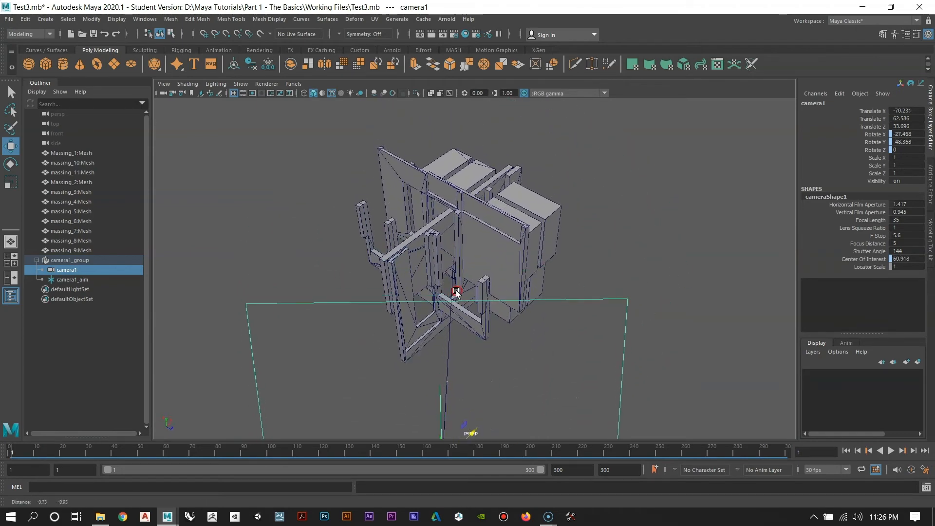
Step: Move camera1 to about X -73.7, Y 71, Z 26.1 so it looks down on the massing from a corner
alt+drag(456, 291, 561, 298)
drag(464, 202, 413, 218)
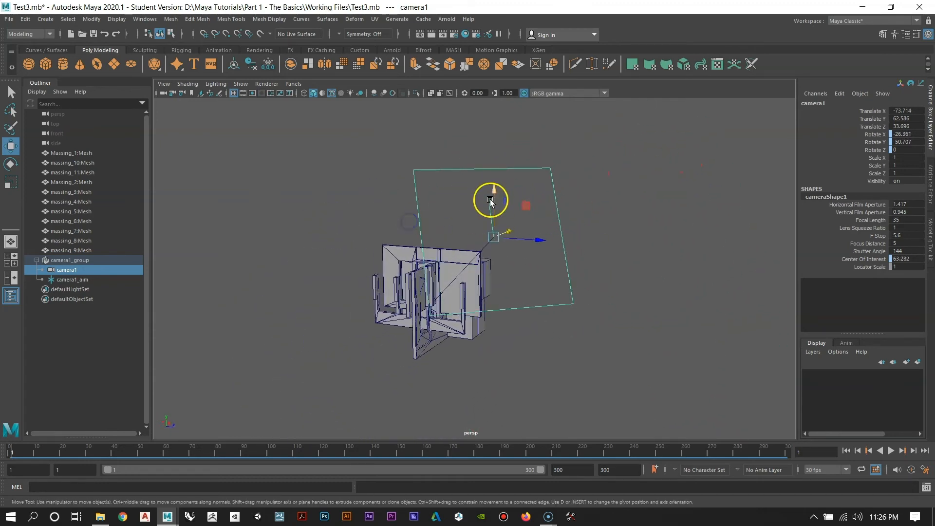
drag(490, 201, 491, 179)
alt+drag(428, 223, 549, 222)
alt+drag(557, 290, 536, 270)
alt+right_drag(537, 269, 494, 307)
alt+drag(505, 266, 556, 276)
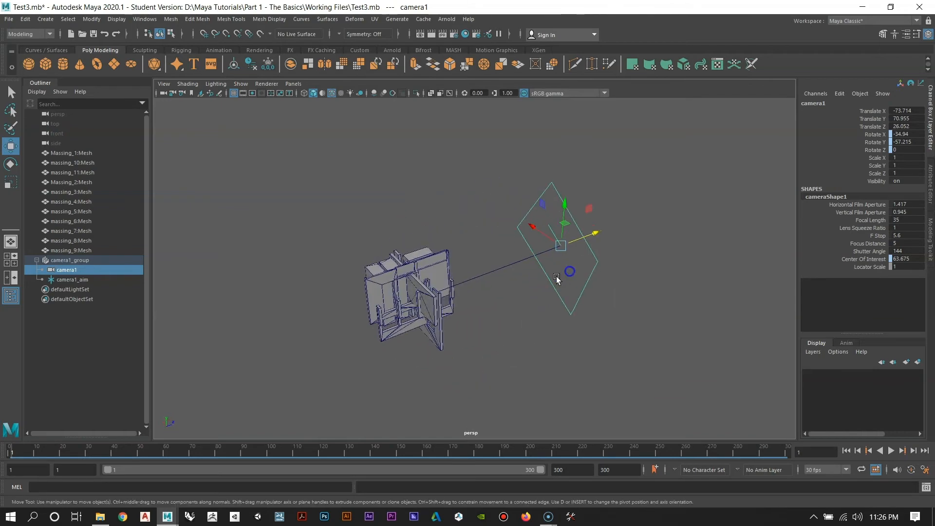
Step: Switch to the four-view layout and replace the side view with the orthographic camera1 view
key(space)
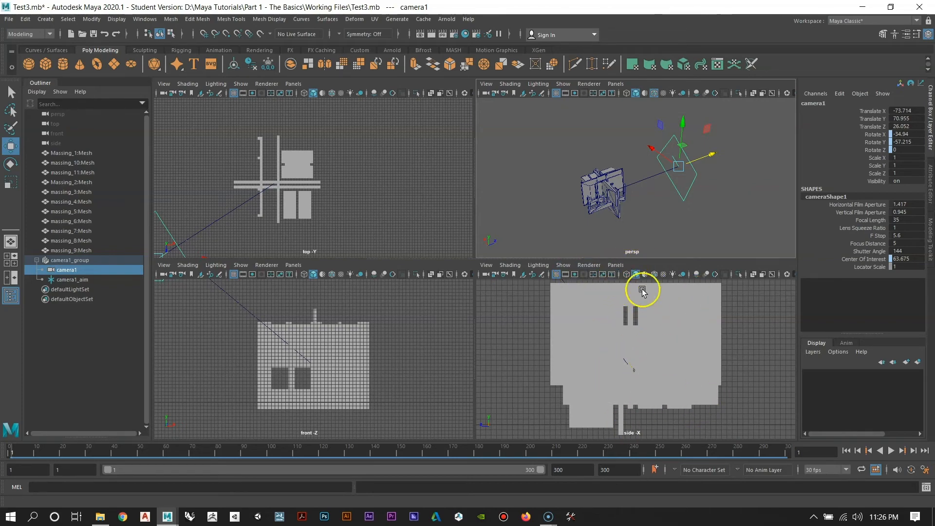
click(616, 266)
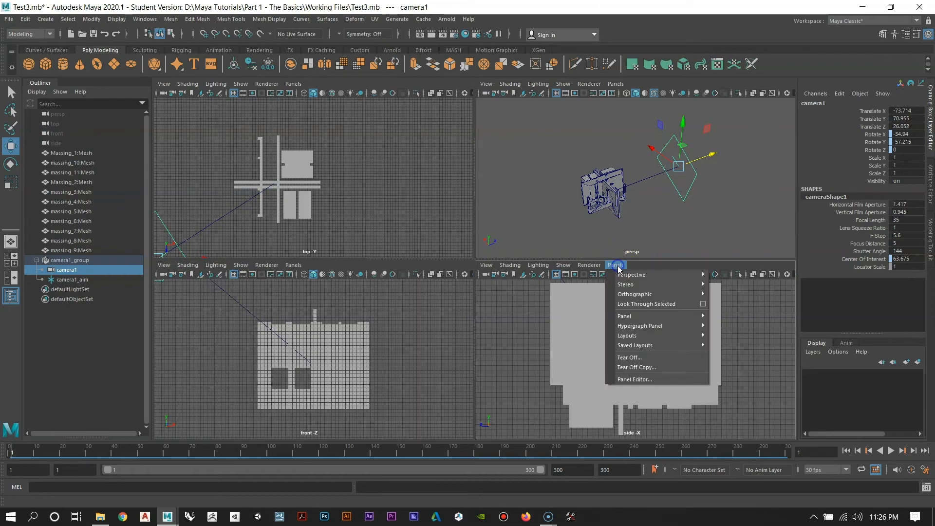
mouse_move(624, 295)
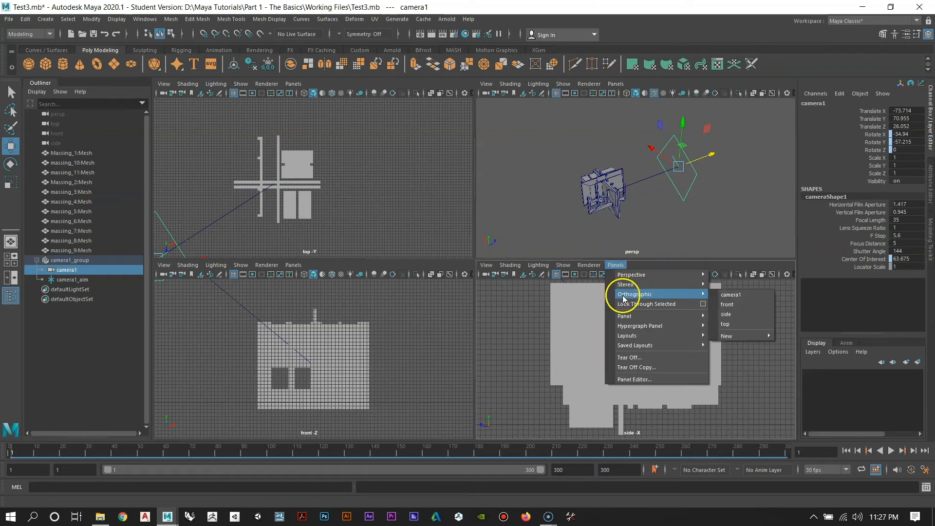
click(730, 296)
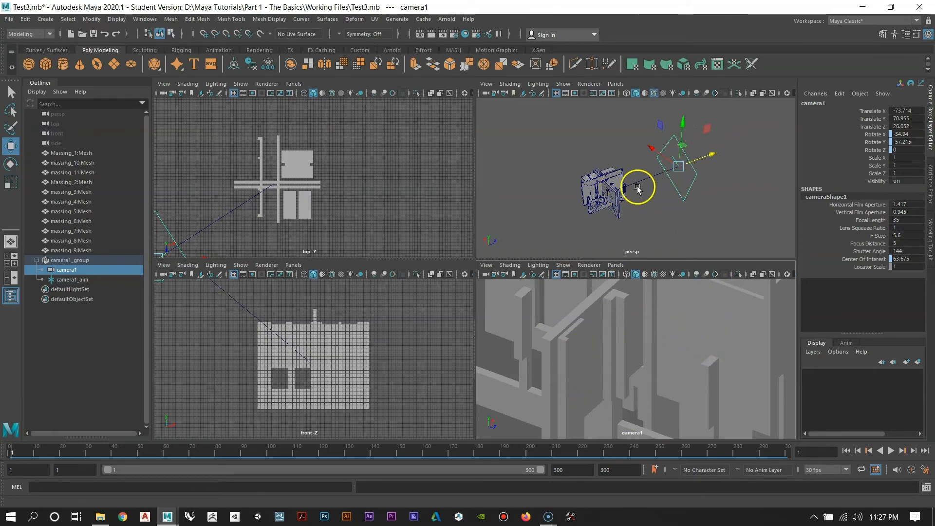
Step: Move camera1 to about X -58.9, Y 74.8, Z 28 in the perspective view, using the camera1 view as a guide
alt+drag(661, 196, 607, 194)
drag(600, 117, 602, 111)
alt+drag(597, 177, 733, 202)
drag(677, 161, 693, 169)
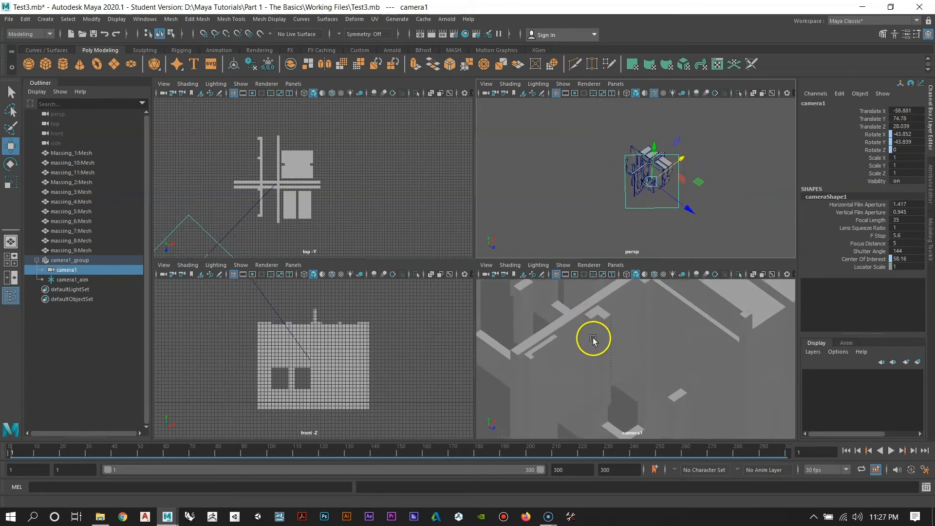
Step: Reposition camera1 to about X -64.3, Y 77.9, Z 35 and deselect it
alt+drag(628, 169, 632, 190)
drag(668, 144, 689, 140)
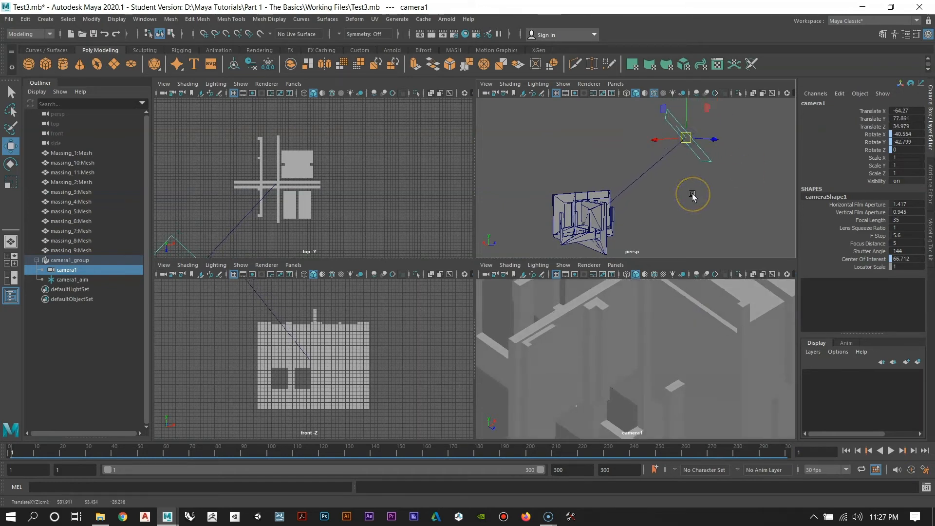
alt+drag(681, 199, 653, 141)
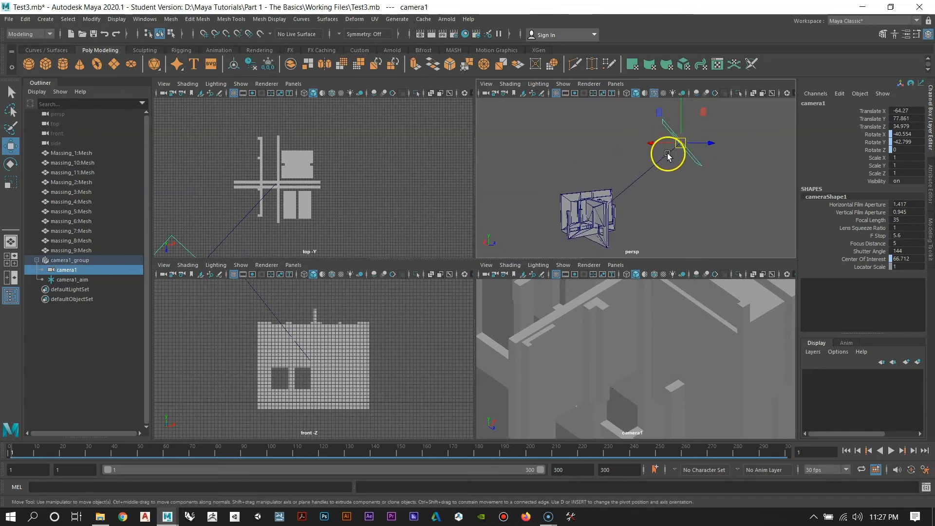
alt+middle_drag(666, 152, 617, 177)
scroll(643, 203, down, 3)
alt+drag(624, 190, 614, 201)
alt+middle_drag(614, 205, 625, 178)
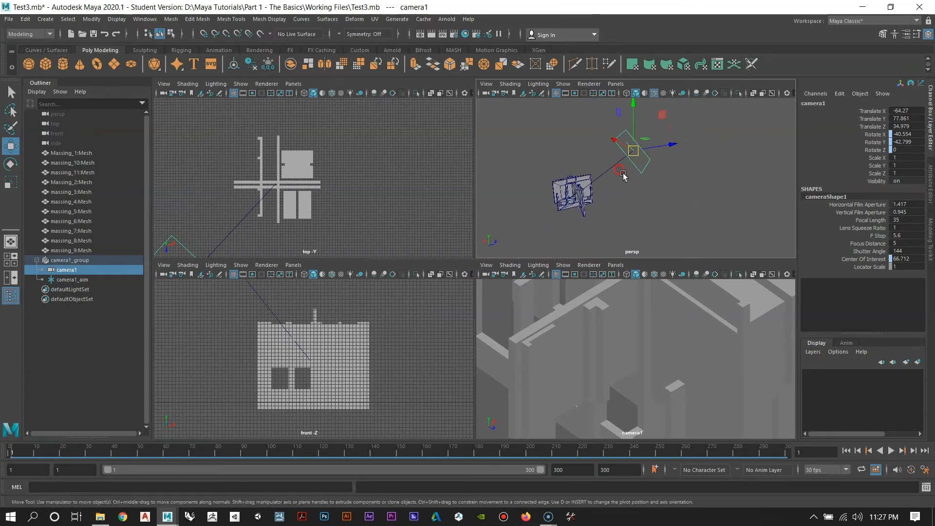
click(679, 201)
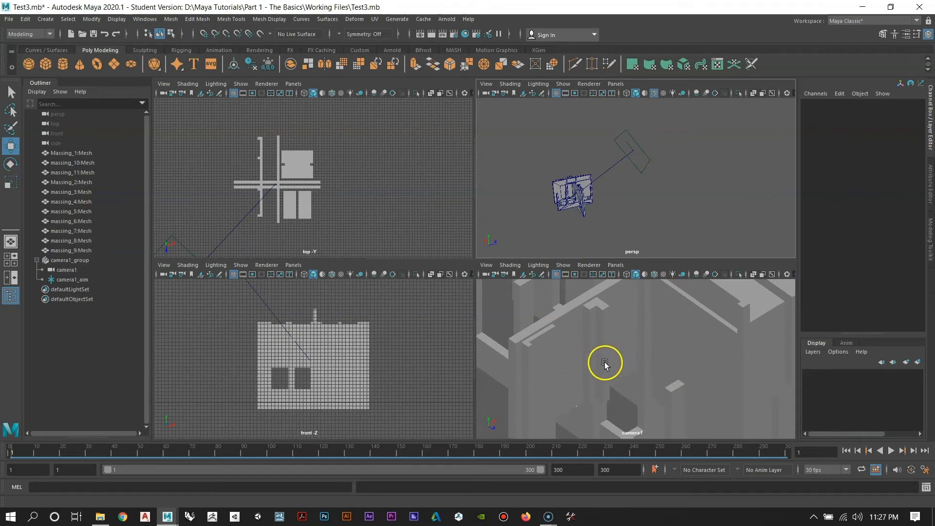
Step: Open camera1's Orthographic Views attributes and try an Orthographic Width of 45, followed by 65
click(505, 276)
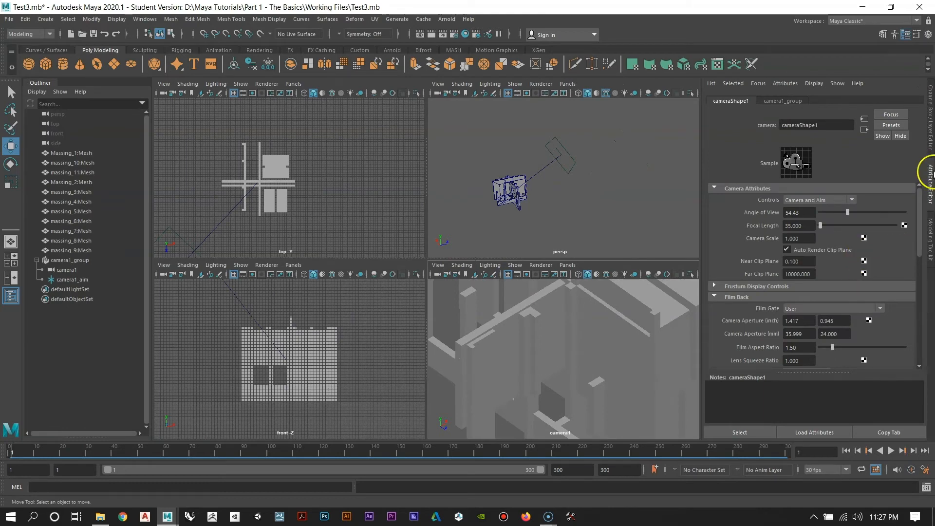
drag(920, 211, 927, 331)
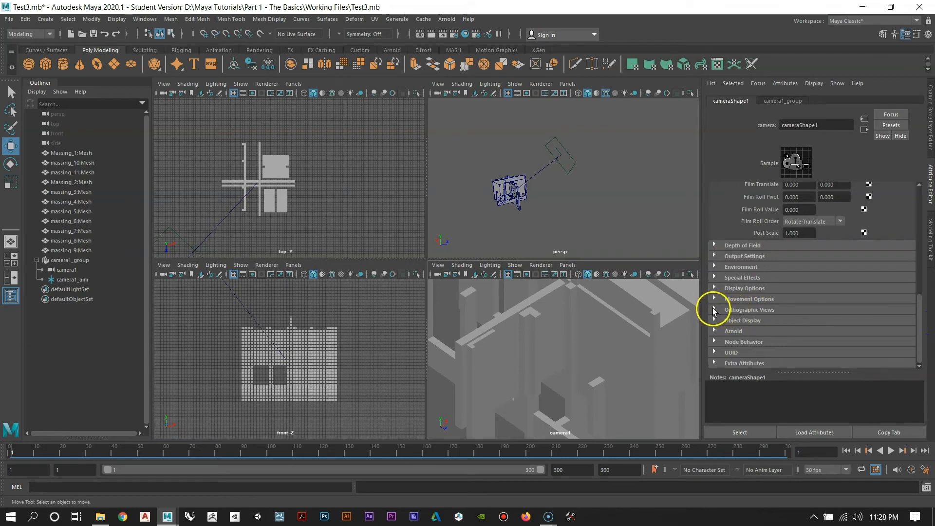
click(715, 311)
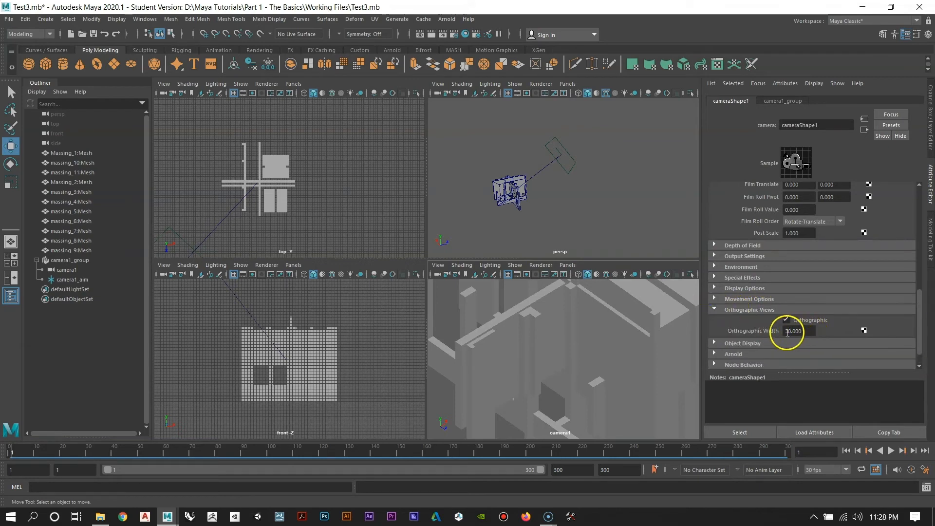
drag(809, 332, 754, 331)
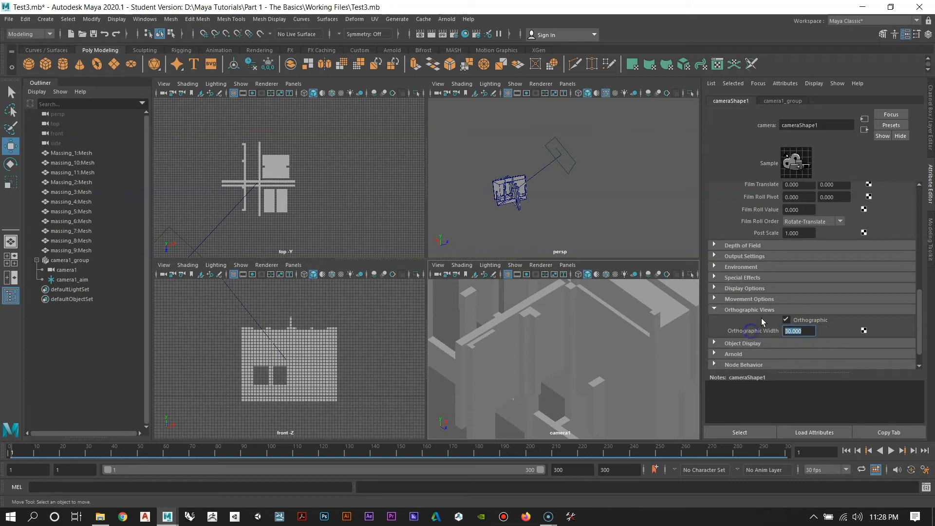
text(45)
key(Return)
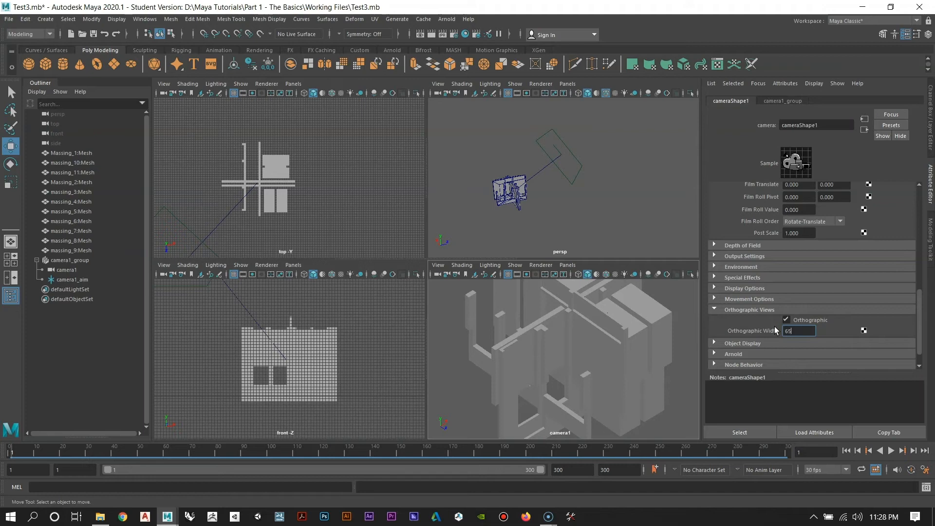
key(Return)
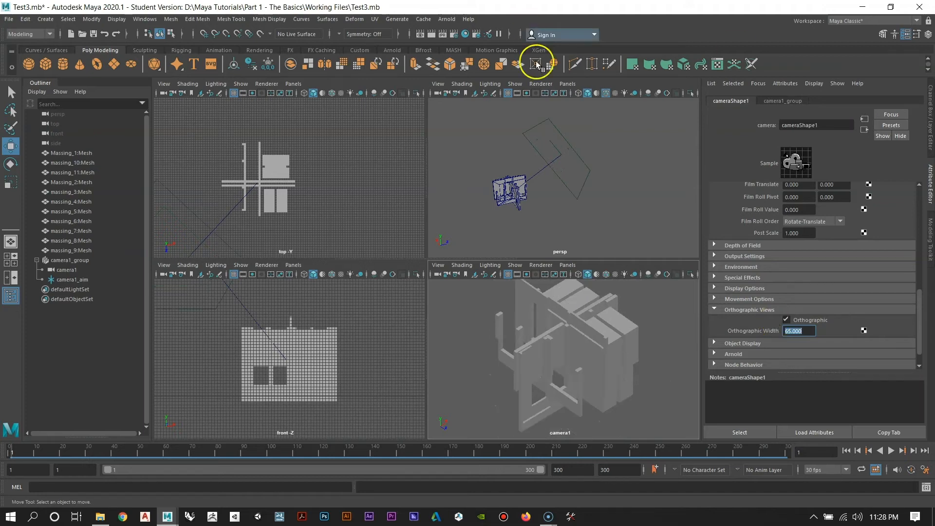
Step: Raise camera1 to a world Y of about 79 and set its Orthographic Width to 80
alt+drag(518, 195, 576, 113)
click(587, 164)
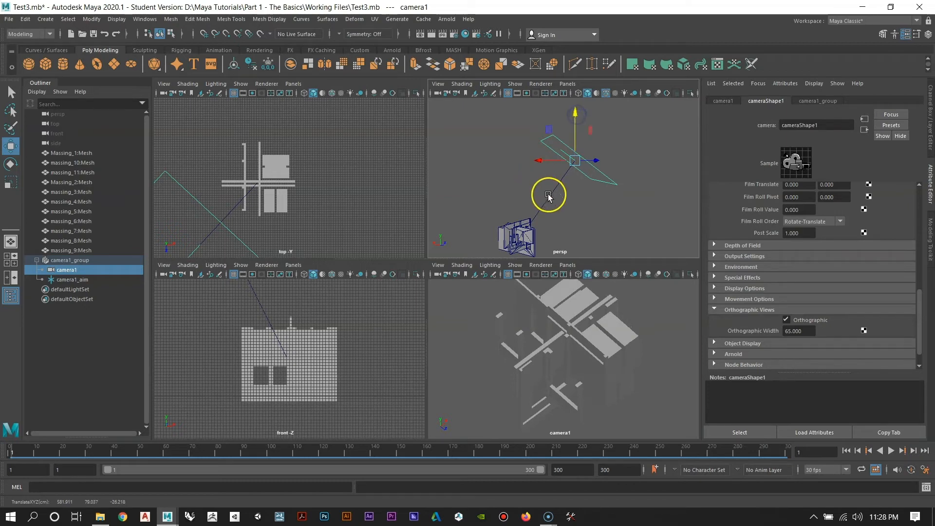
drag(800, 335, 772, 332)
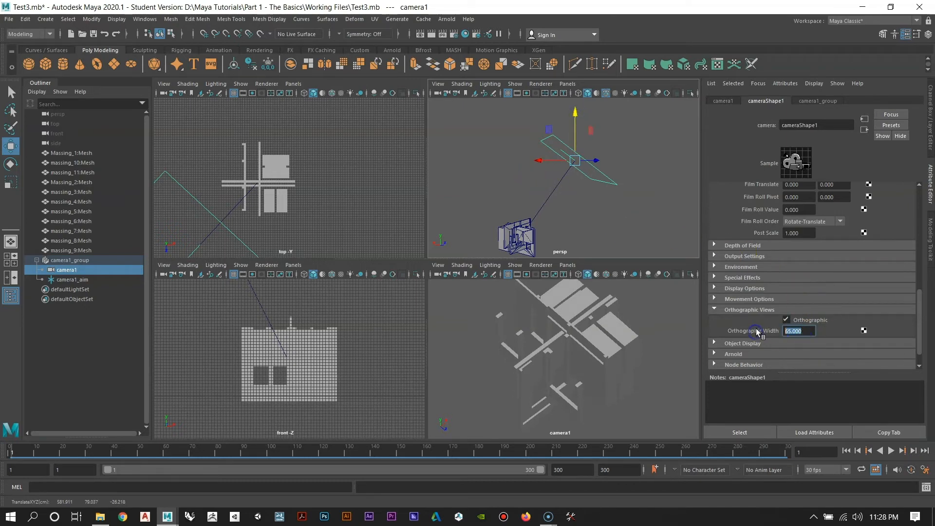
text(80)
key(Return)
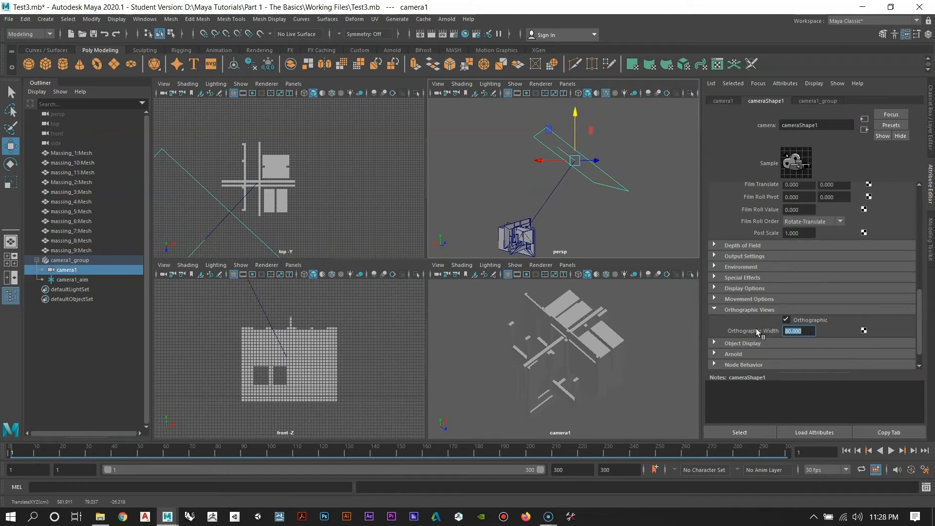
click(617, 183)
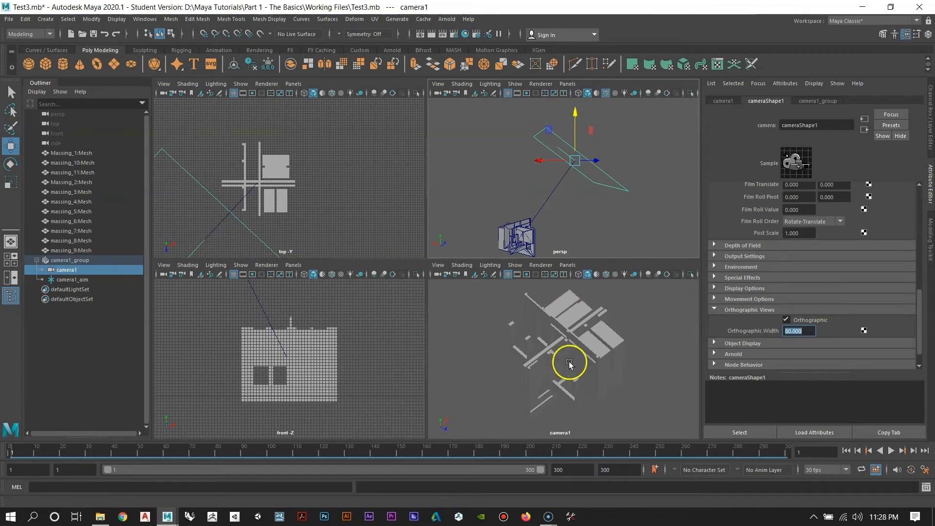
Step: Lower camera1 to a world Y of about 55.4 for a less steep view of the massing
alt+drag(633, 183, 580, 209)
drag(568, 111, 577, 138)
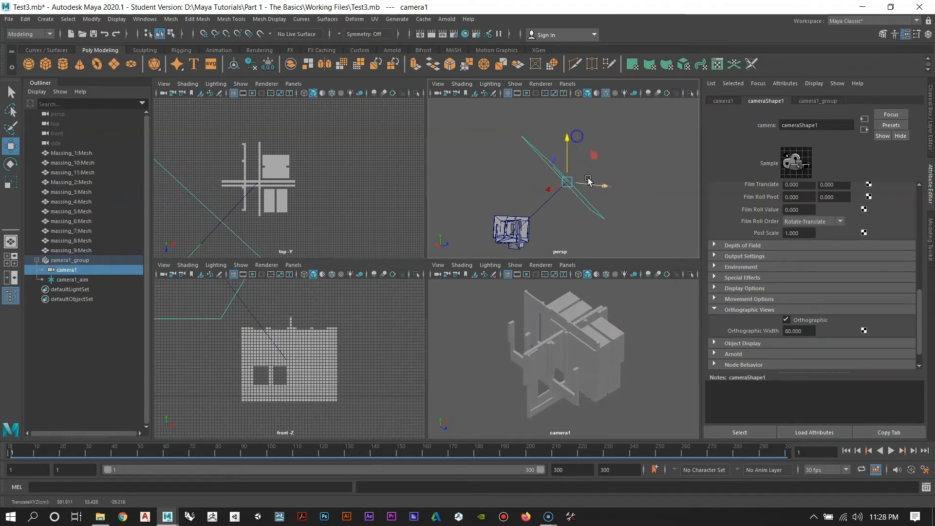
click(623, 341)
click(561, 212)
click(548, 303)
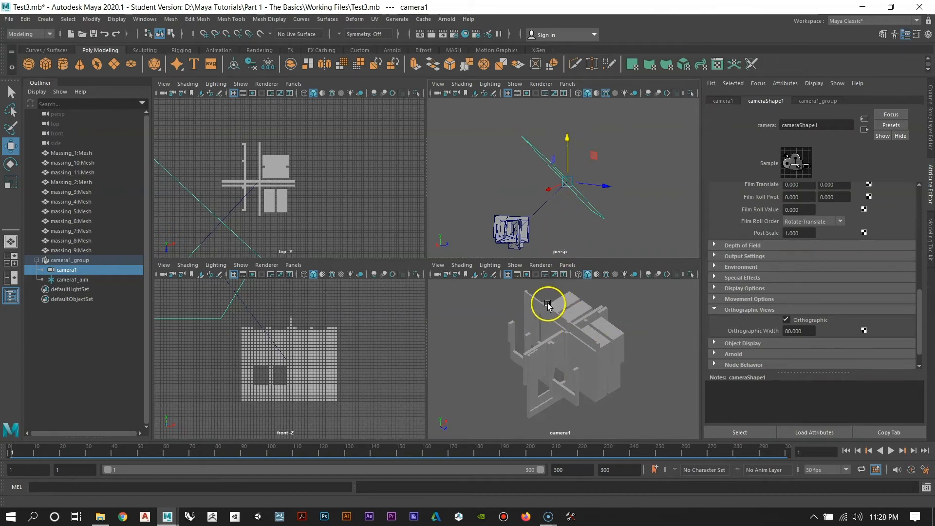
click(537, 222)
Step: Select camera1_aim and shift it to about world X 619, Y 10.2, Z -63.4 to reframe the massing
click(55, 282)
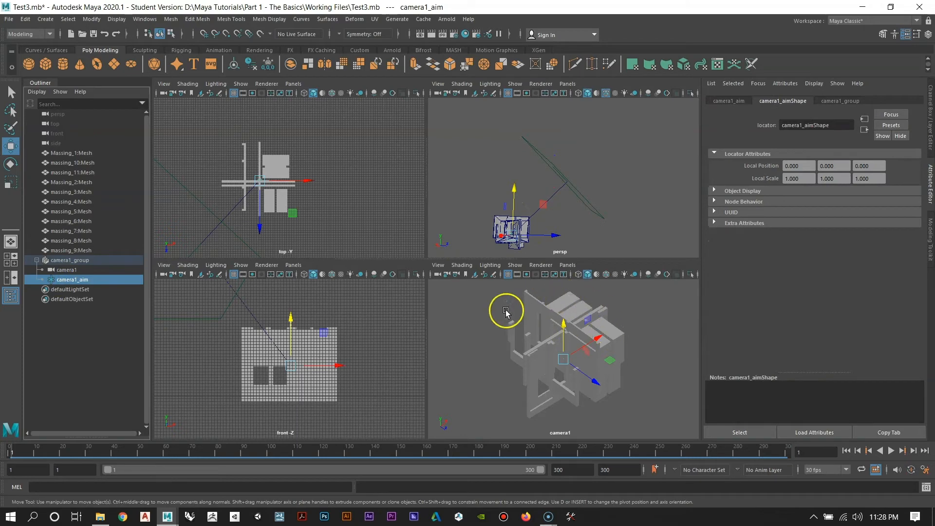
drag(563, 324, 563, 320)
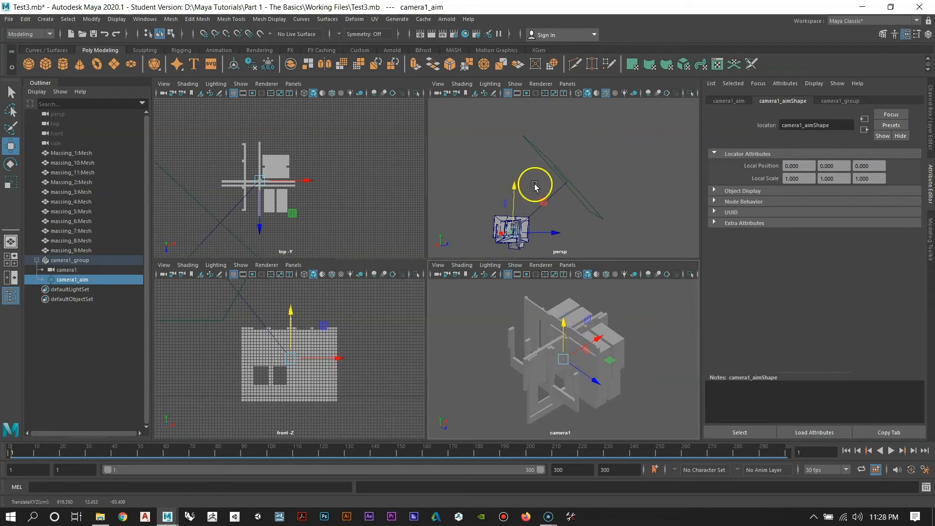
alt+drag(530, 225, 543, 186)
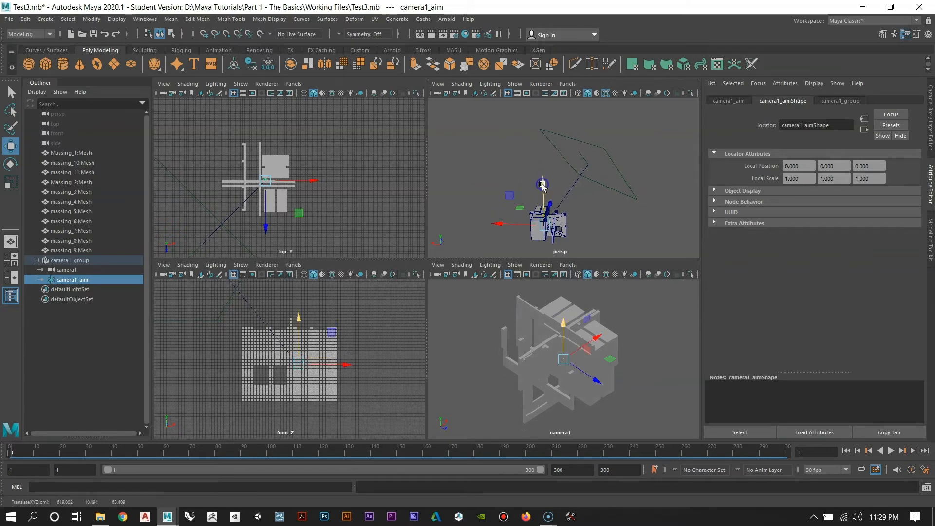
alt+drag(586, 166, 547, 185)
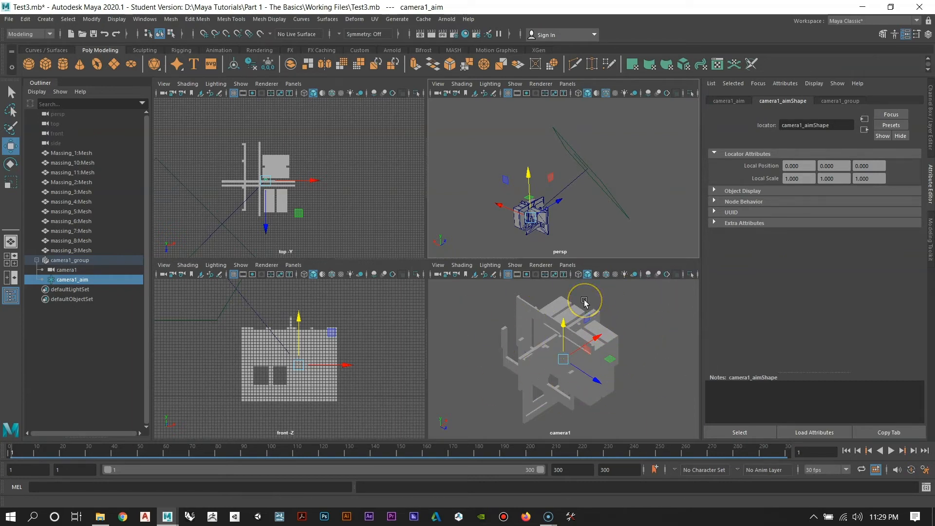
alt+drag(487, 167, 553, 220)
scroll(535, 170, down, 3)
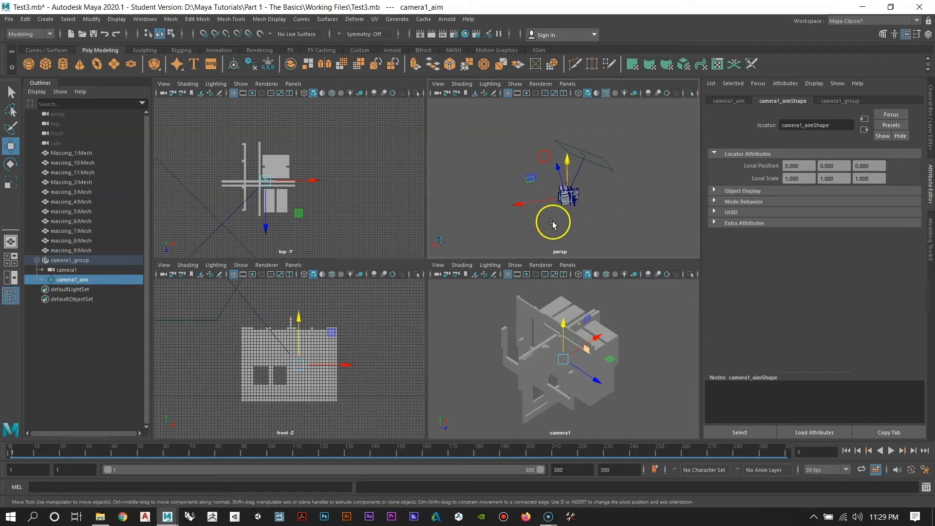
alt+right_drag(567, 164, 630, 196)
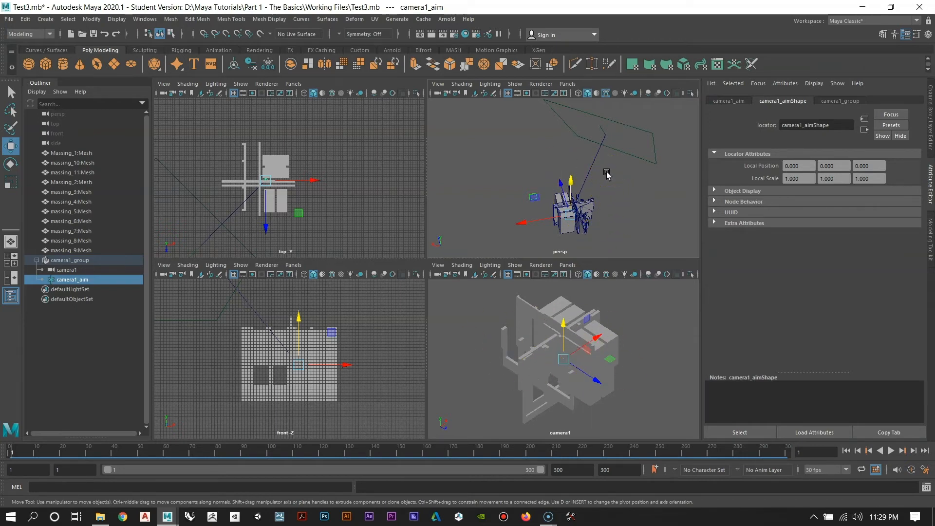
alt+drag(608, 187, 585, 191)
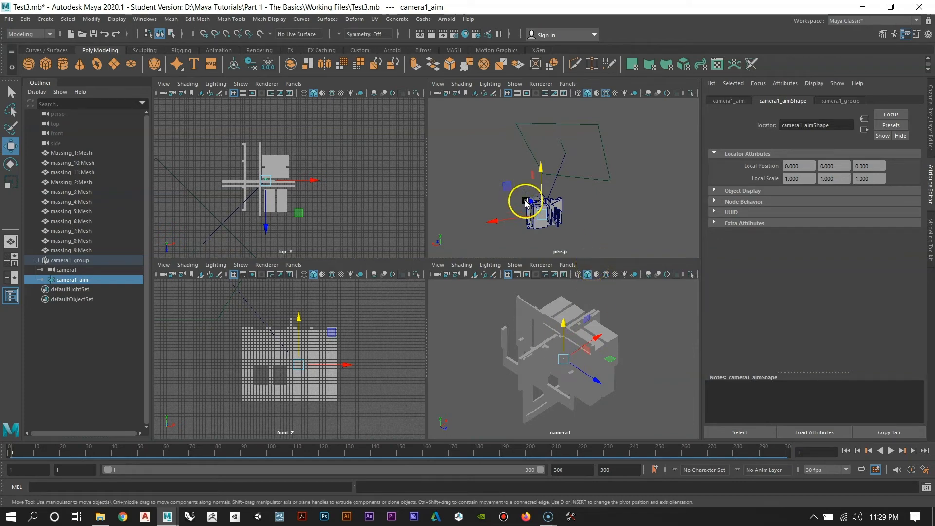
Step: Check the camera rig around the massing, clear the selection and show the camera1 view at full size
alt+drag(521, 202, 575, 234)
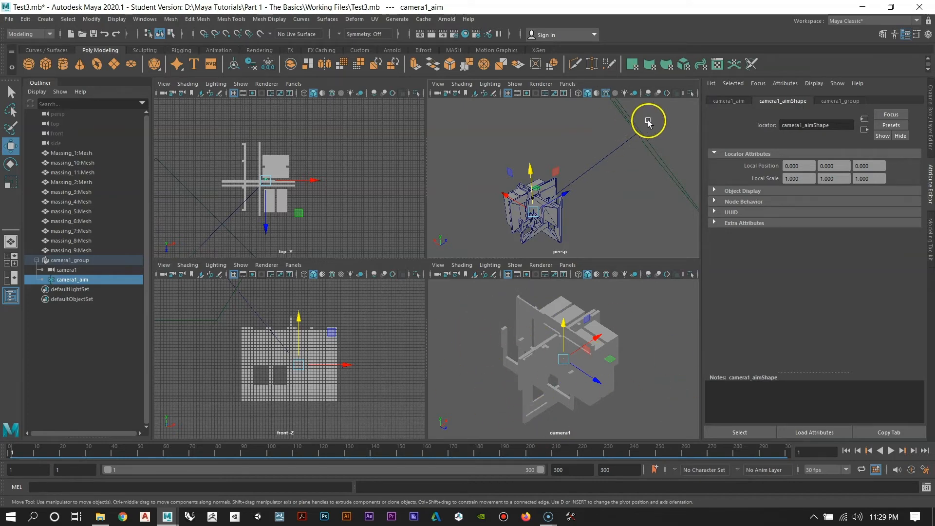
alt+drag(578, 192, 572, 136)
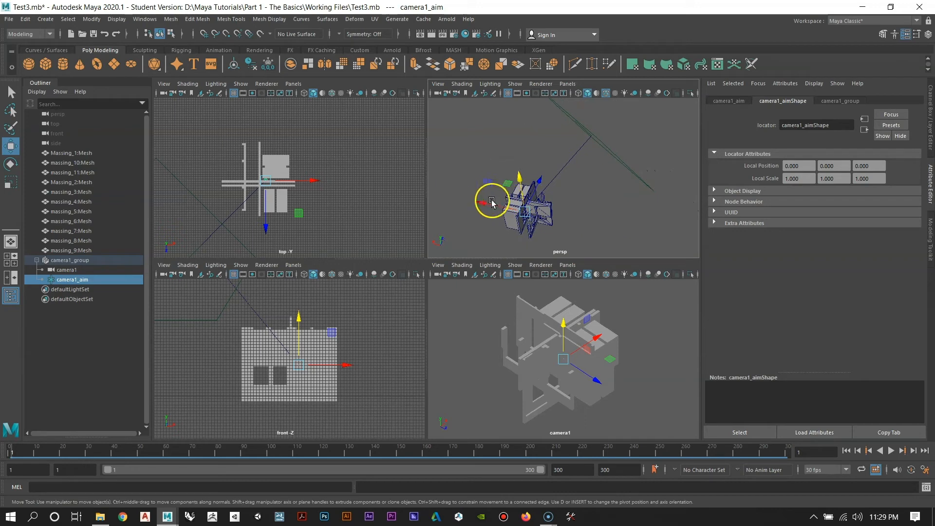
drag(492, 202, 517, 179)
click(608, 204)
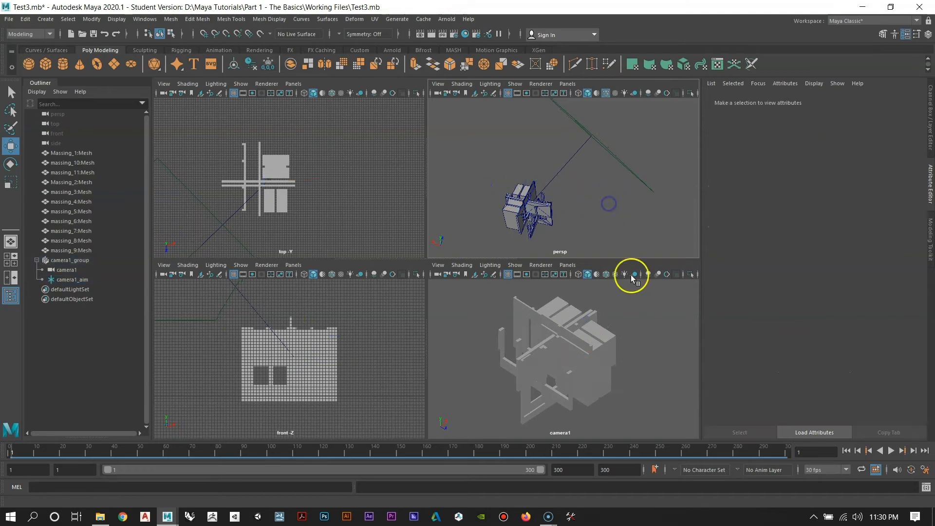
click(648, 338)
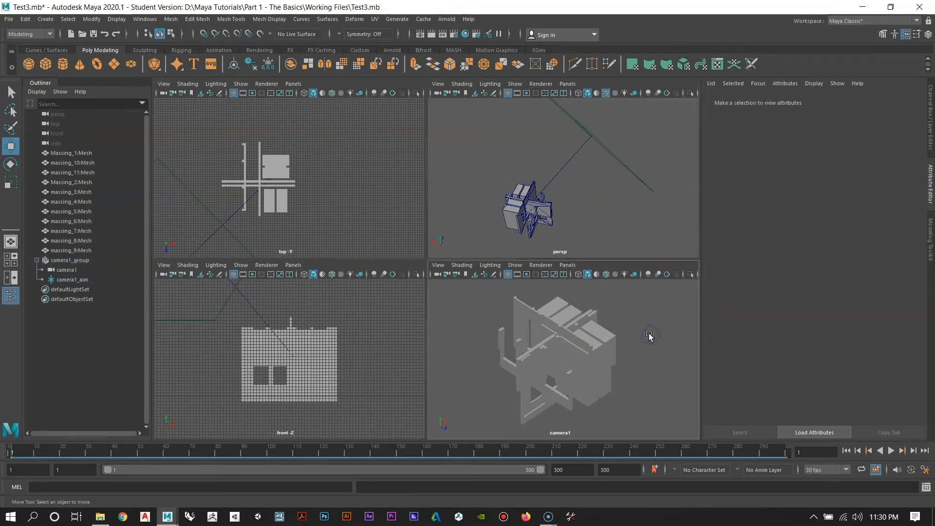
key(space)
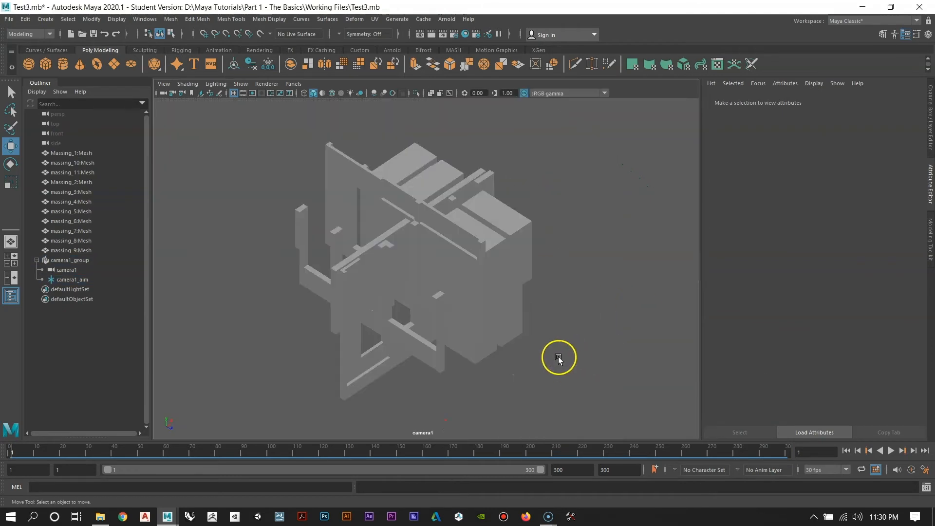
Step: Play the massing animation through camera1 to frame 216 and turn on wireframe on shaded for that view
click(891, 450)
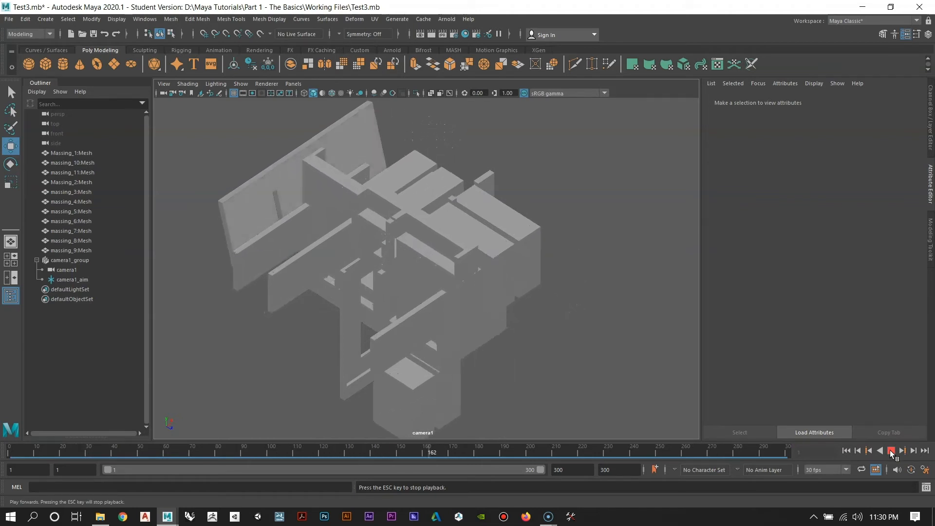
click(889, 450)
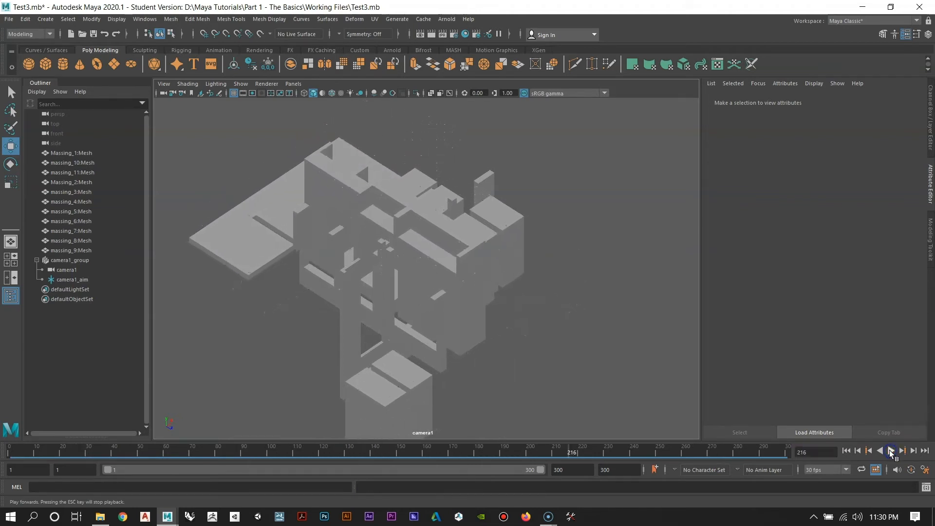
click(333, 95)
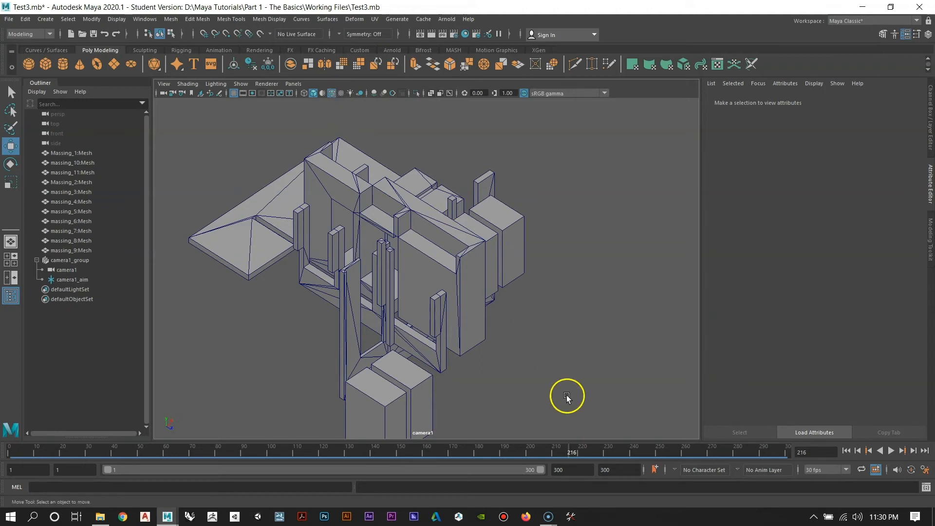
Step: Play the animation from frame 1 in several stretches to review the massing's movement, and return to frame 1
drag(569, 455, 11, 458)
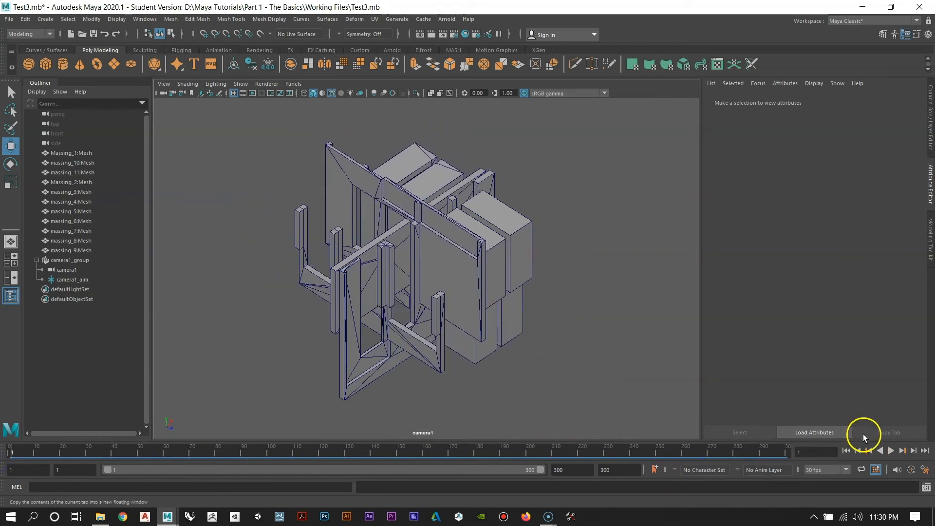
click(890, 450)
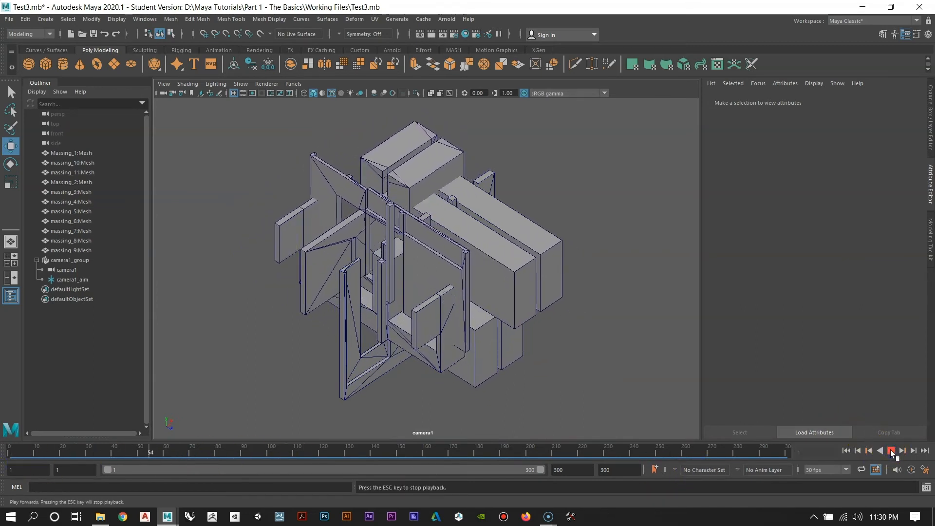
click(891, 450)
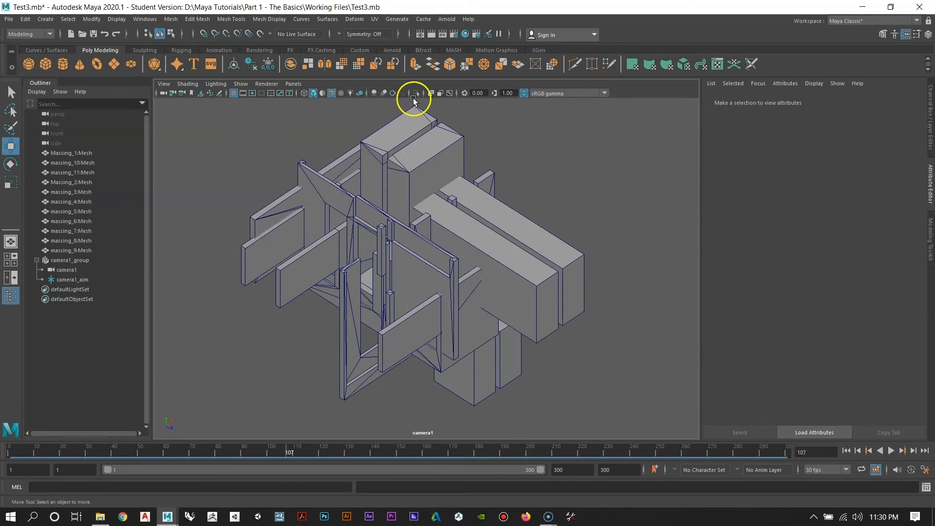
click(890, 450)
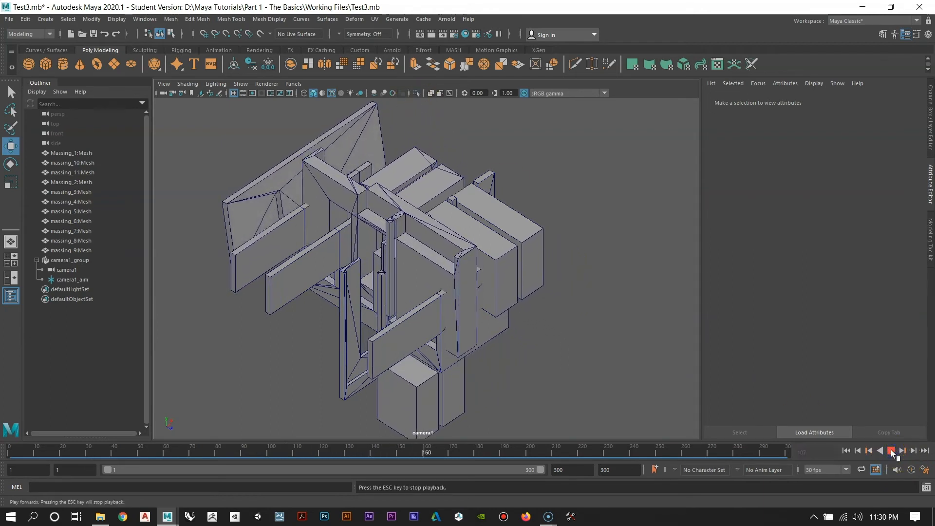
click(891, 450)
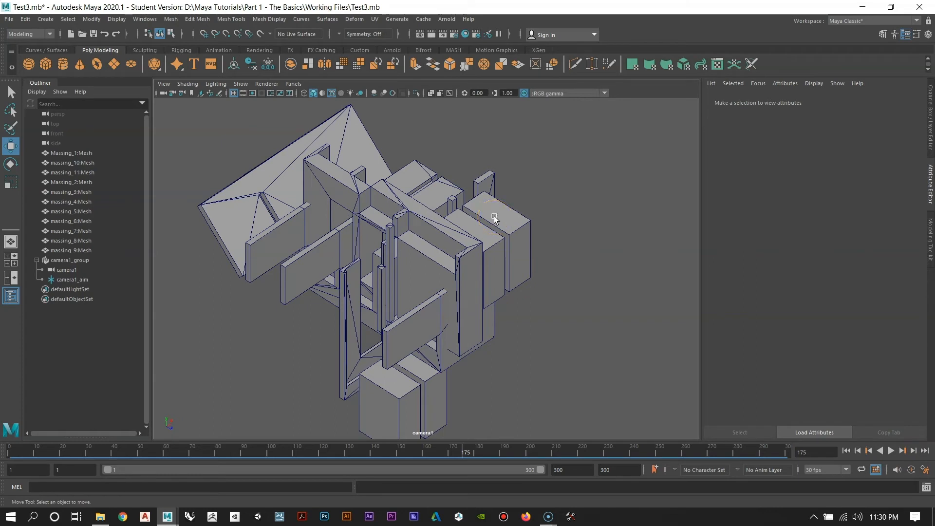
click(891, 451)
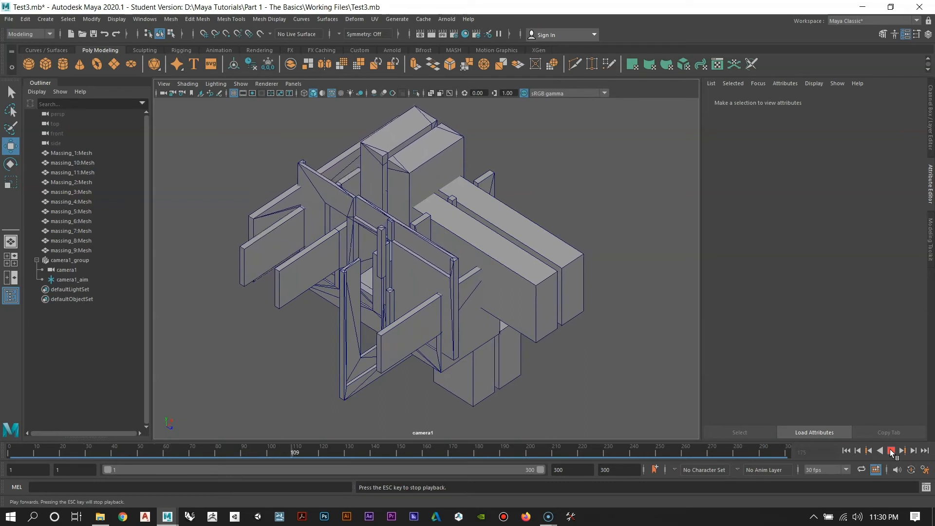
click(891, 452)
click(891, 451)
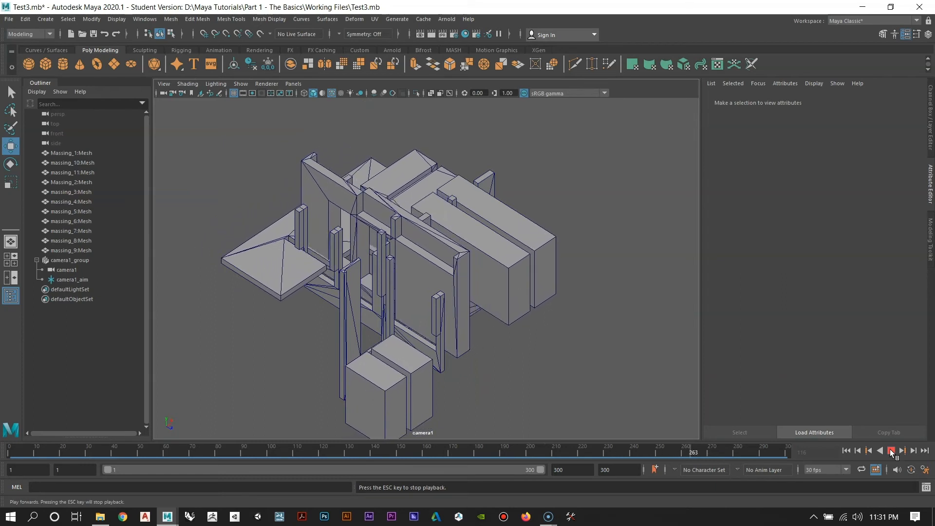
click(892, 451)
click(821, 453)
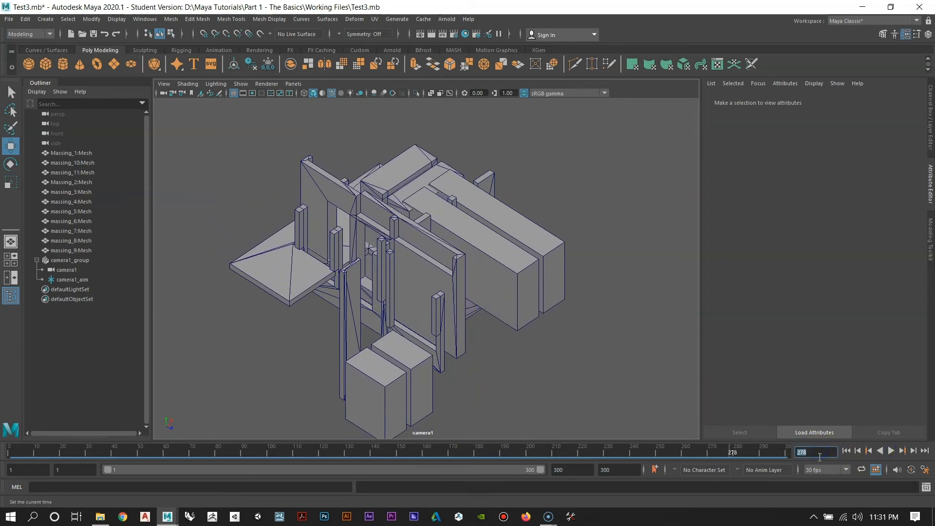
text(1)
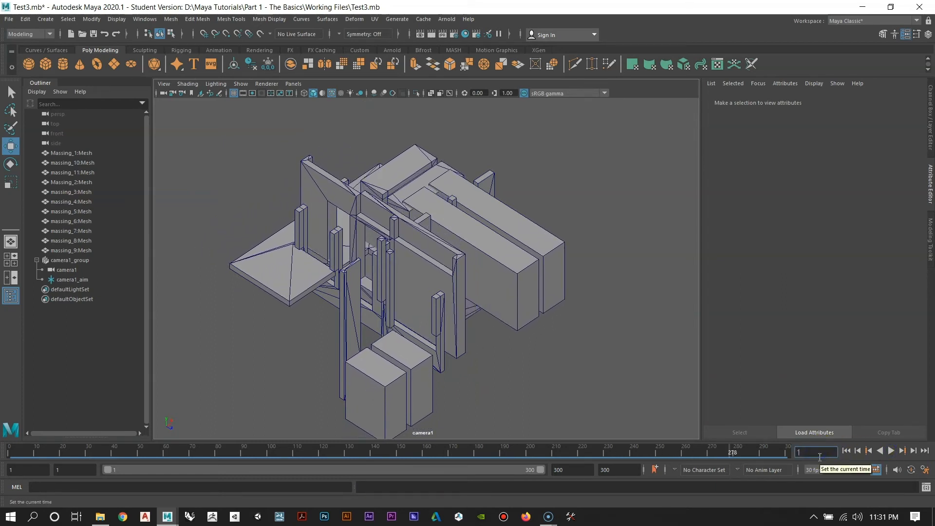
key(Return)
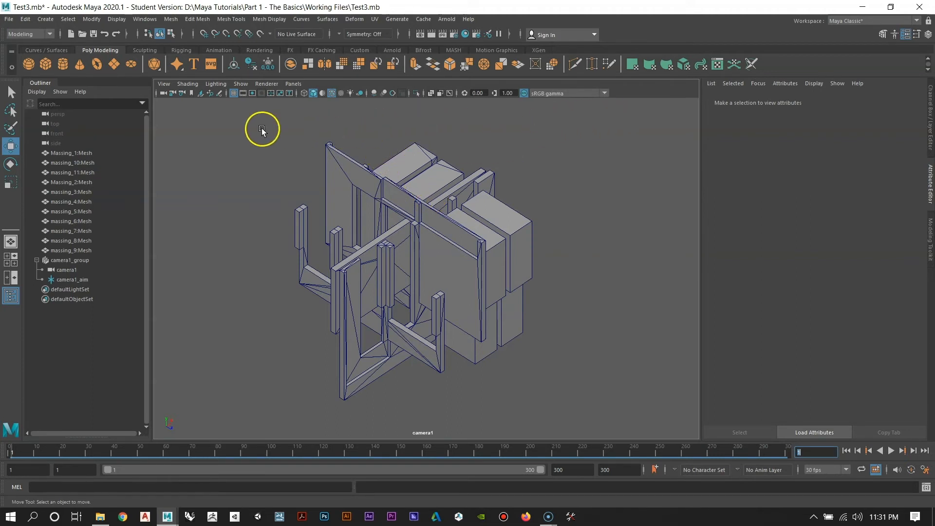
Step: Turn on the resolution gate in the camera1 view and scrub to frames 182 and 154 to check the framing
click(252, 94)
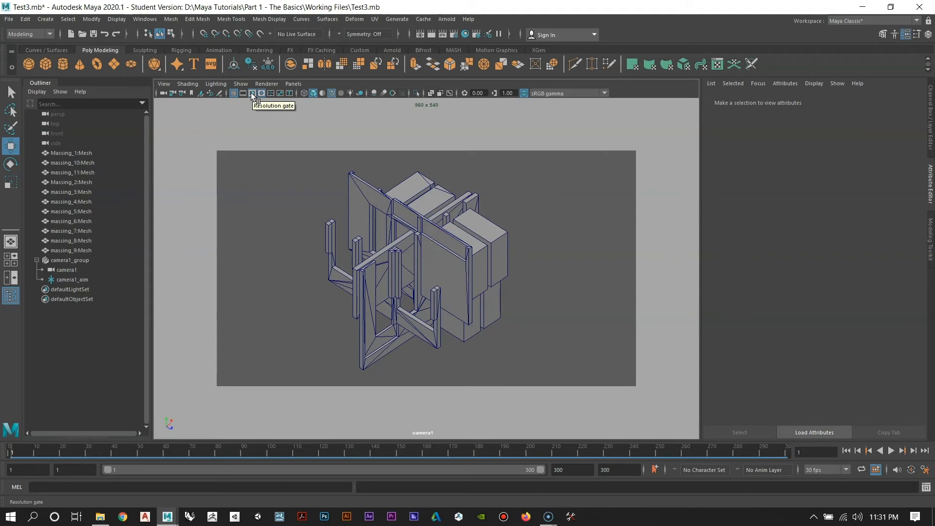
click(238, 162)
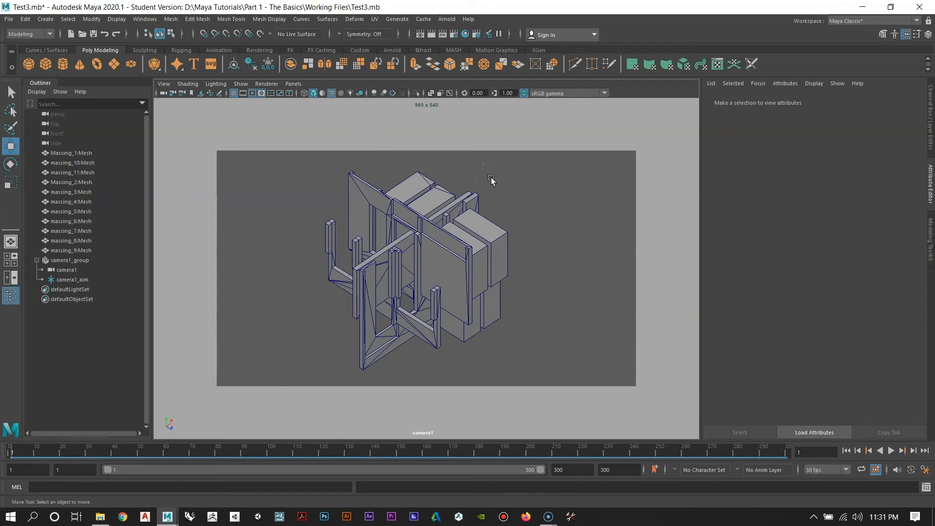
drag(13, 451, 454, 446)
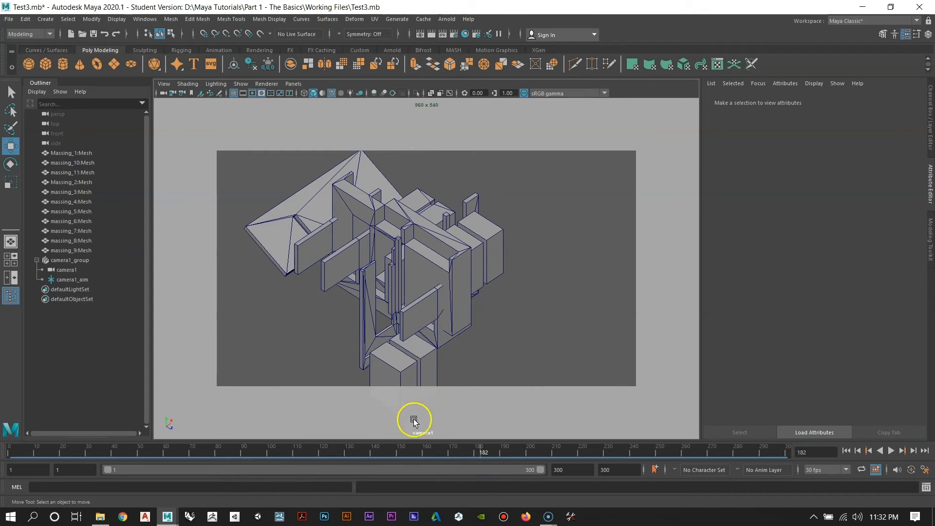
drag(483, 451, 407, 437)
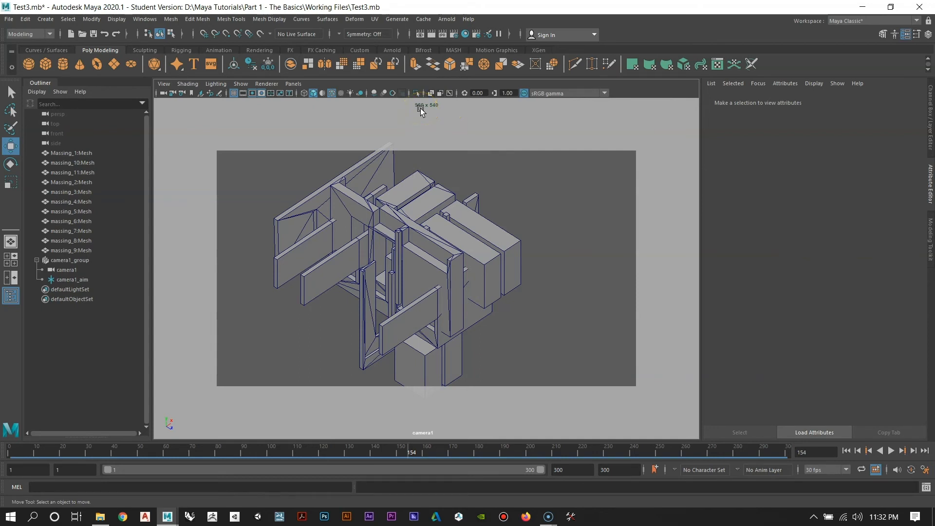
Step: Set the render image size preset to HD_1080 in the Render Settings and close them
click(454, 33)
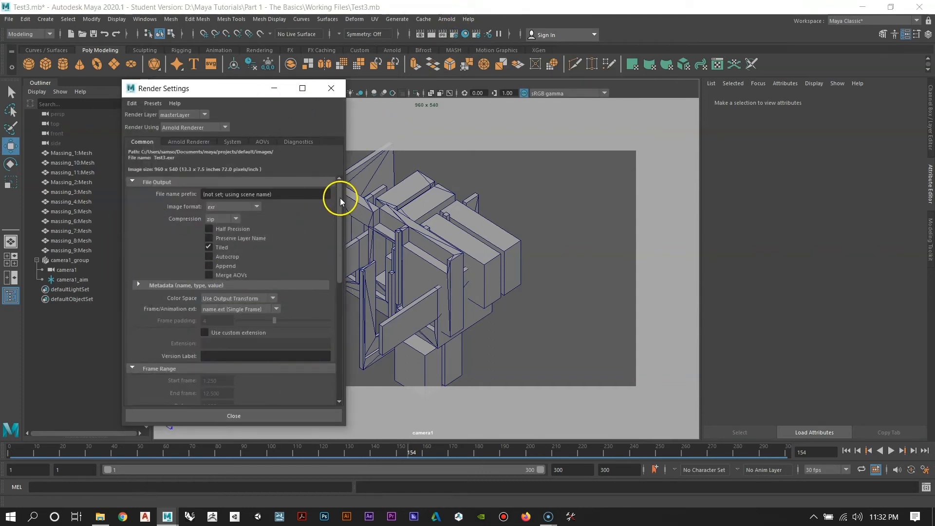
drag(340, 202, 340, 365)
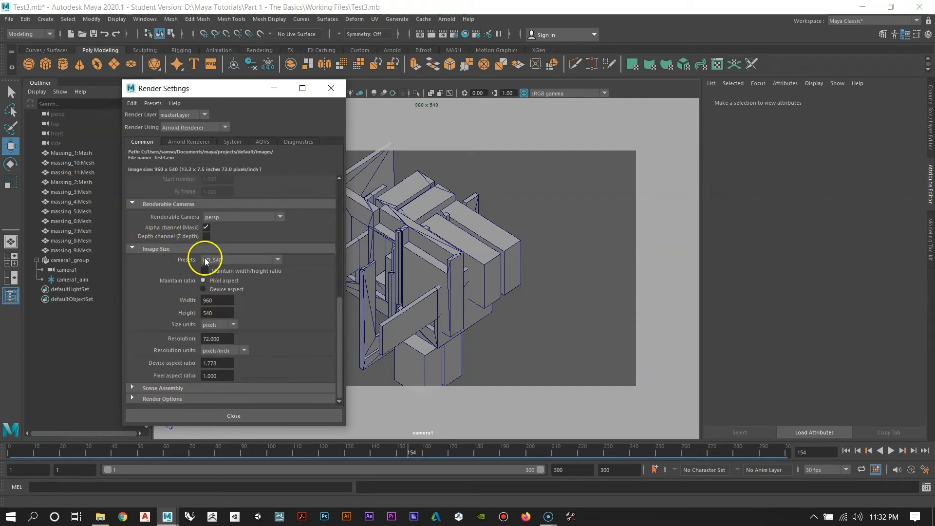
click(226, 260)
scroll(240, 308, down, 3)
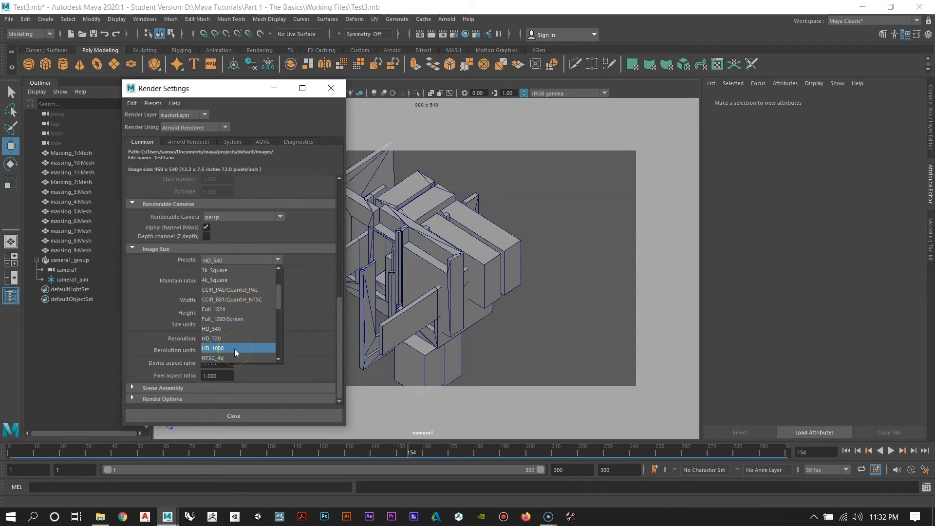
click(235, 348)
click(243, 417)
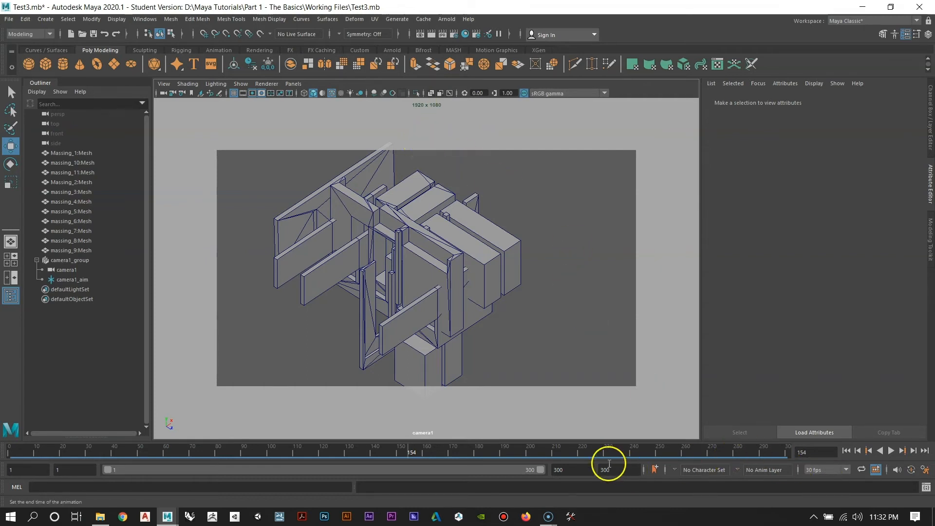
Step: Restore the four-view layout, scrub the animation from frame 34 to 163, and return to frame 1
drag(407, 451, 99, 452)
key(space)
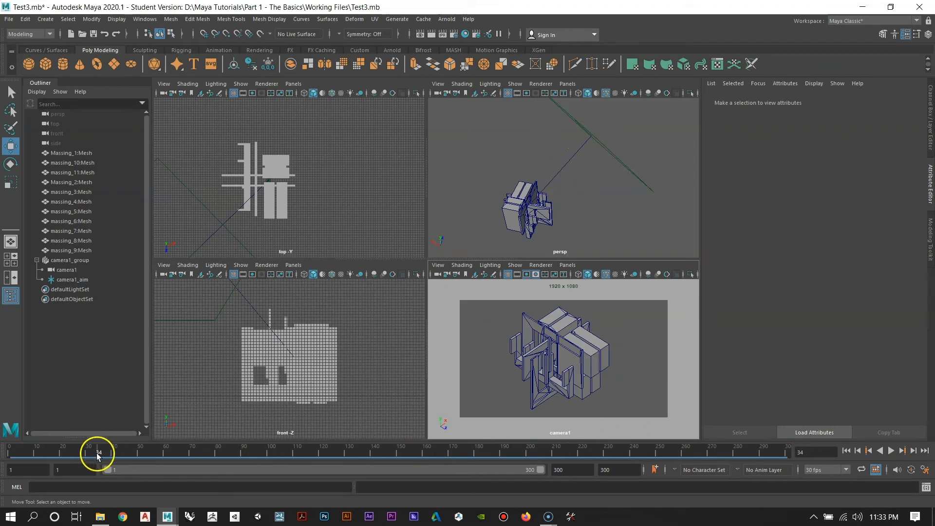
drag(99, 452, 431, 461)
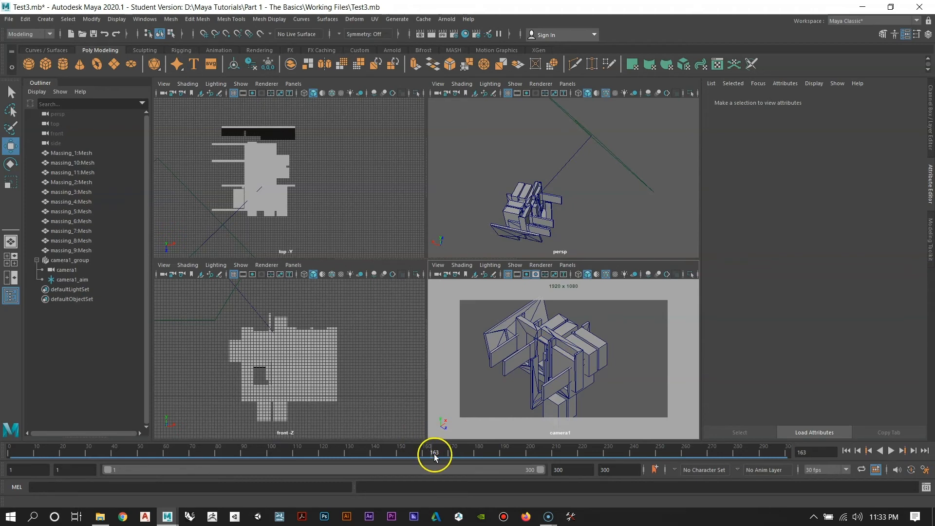
drag(434, 454, 11, 452)
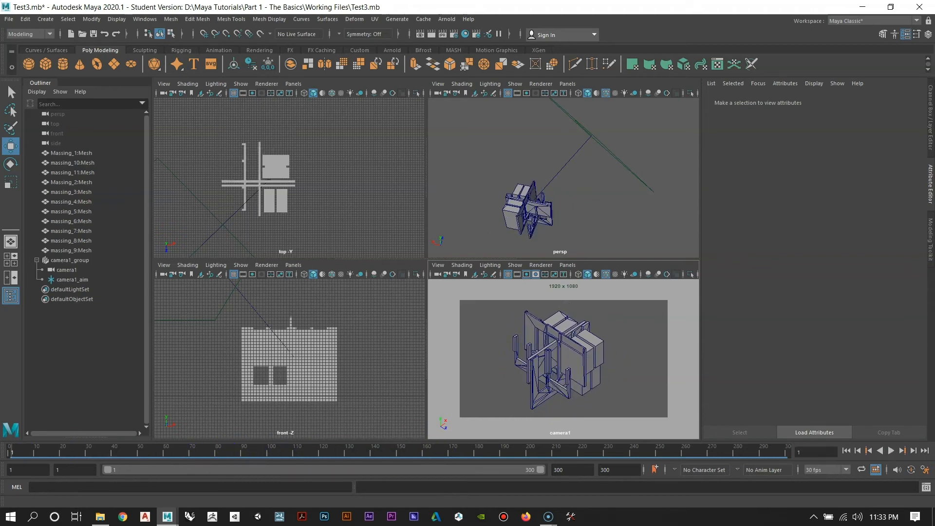
Step: Select camera1 in the perspective view and move it to about X -36.5, Y 79.9, Z 35
scroll(609, 180, down, 10)
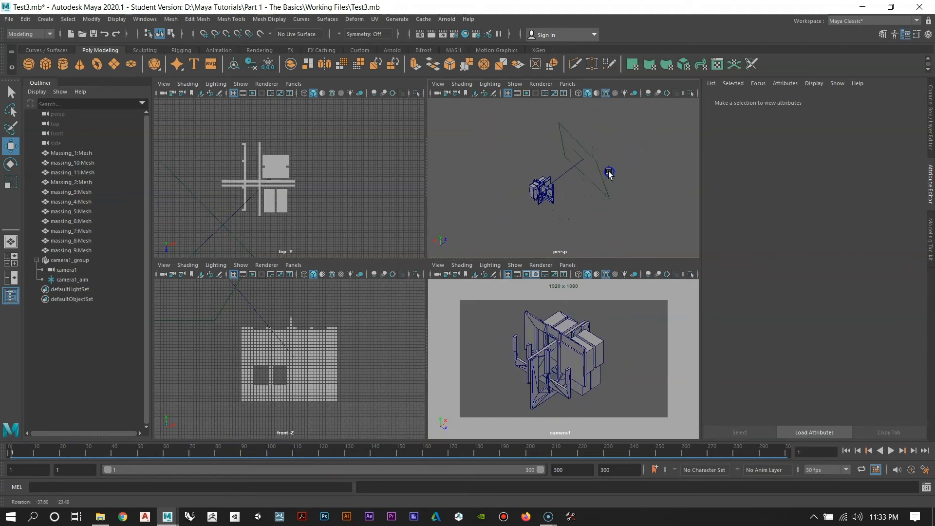
alt+drag(608, 172, 586, 218)
alt+right_drag(606, 190, 558, 184)
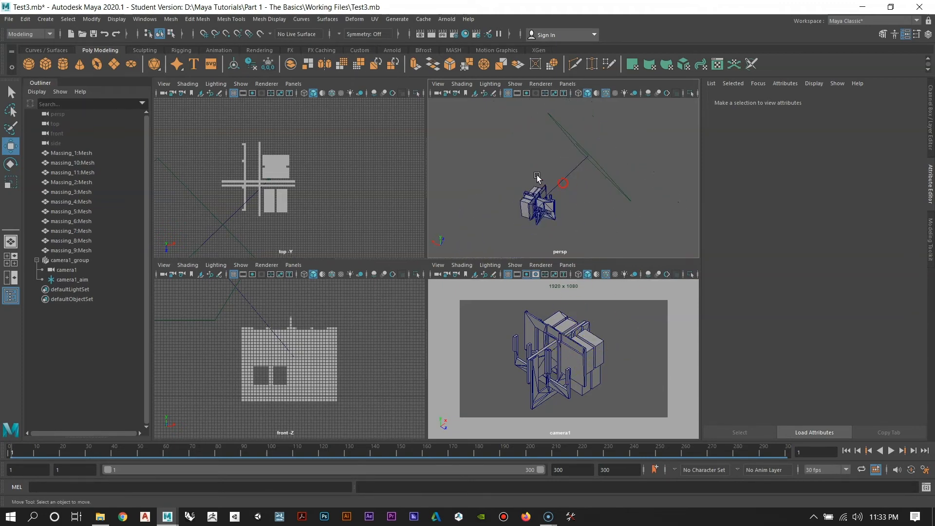
alt+drag(540, 179, 556, 180)
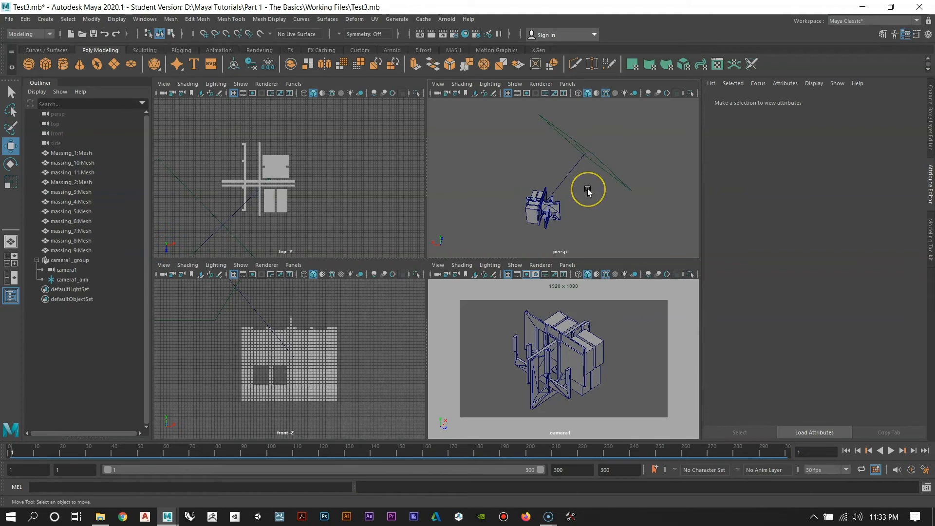
mouse_move(601, 139)
alt+mouse_down()
mouse_move(612, 207)
mouse_move(647, 197)
mouse_move(605, 131)
alt+mouse_up()
alt+drag(608, 163, 564, 181)
alt+drag(495, 189, 448, 184)
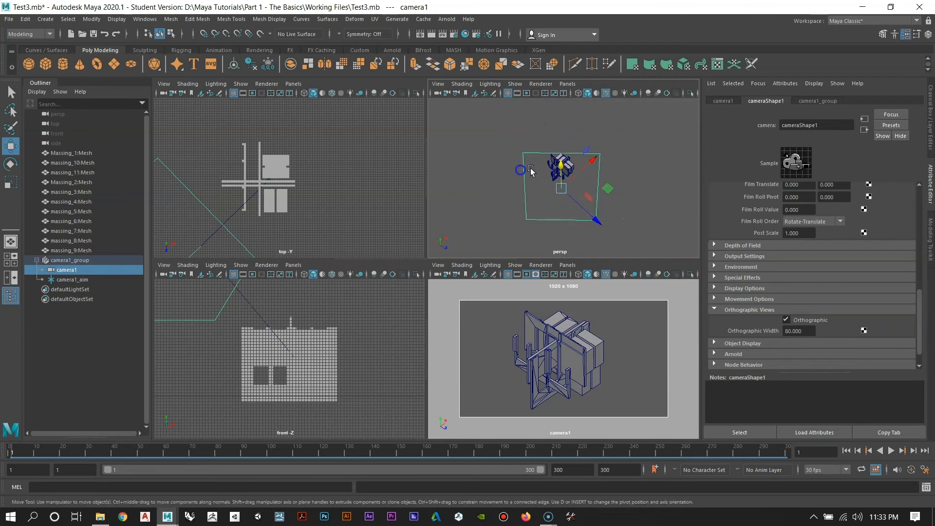
drag(592, 166, 614, 157)
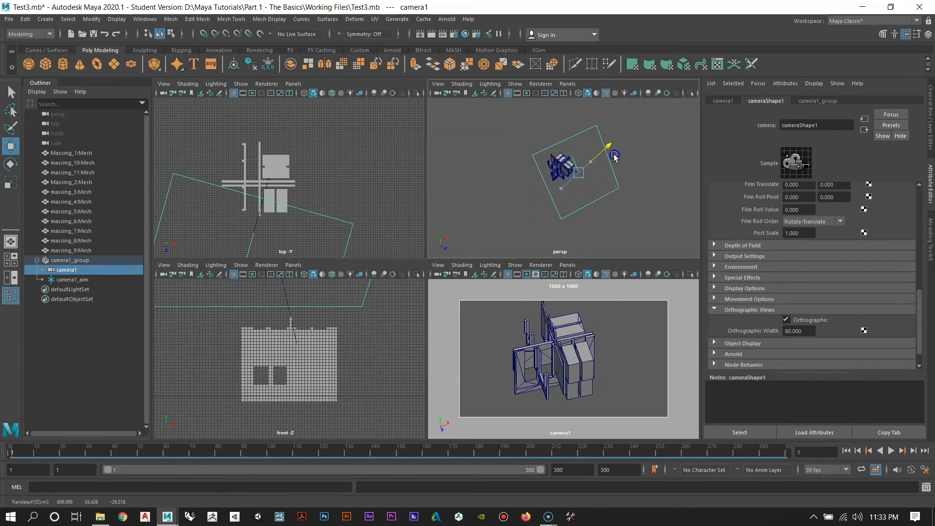
Step: Move camera1_aim to about X -28.8, Y 38.8, Z -2.2 to recentre the massing in the camera frame
alt+drag(545, 188, 600, 158)
alt+right_drag(569, 161, 579, 205)
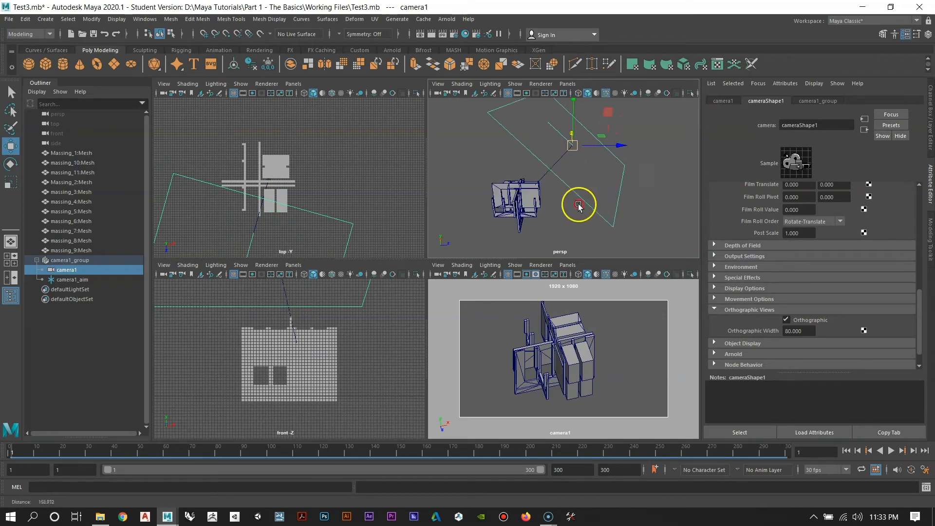
alt+drag(579, 205, 580, 179)
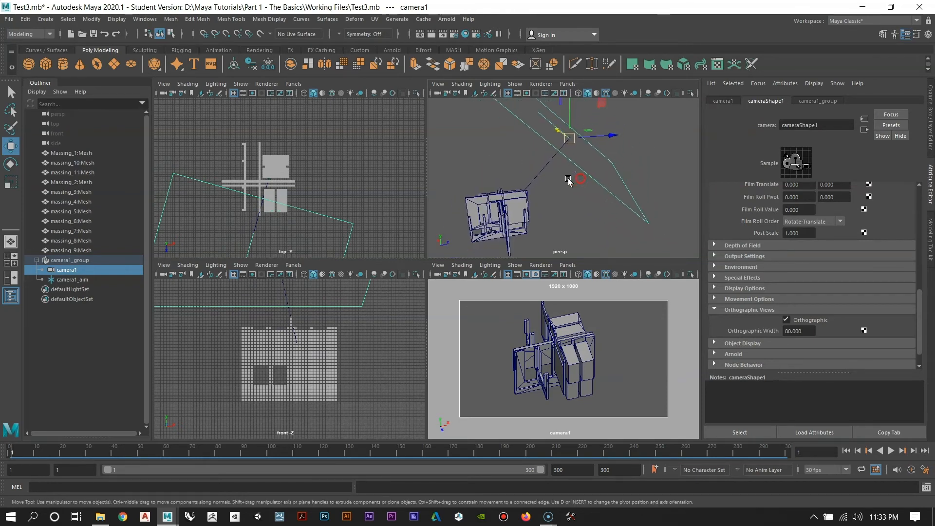
click(69, 280)
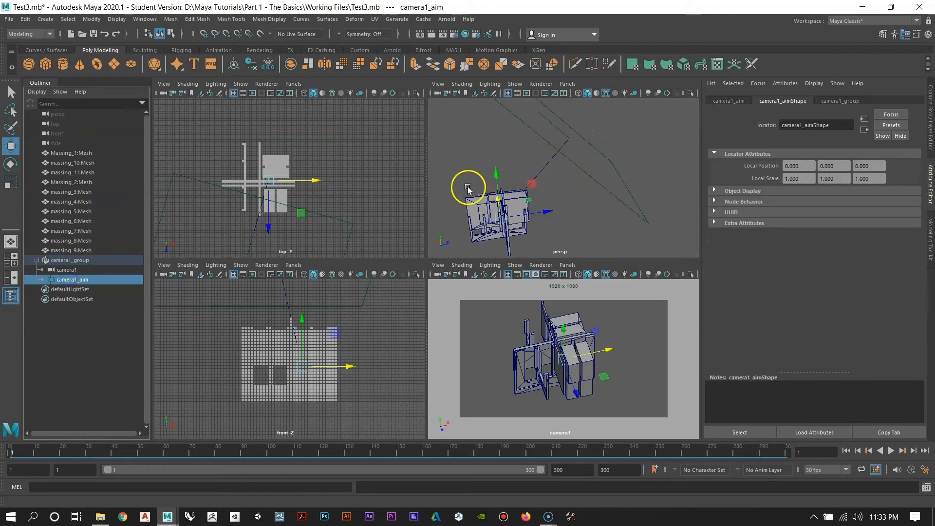
drag(498, 177, 493, 181)
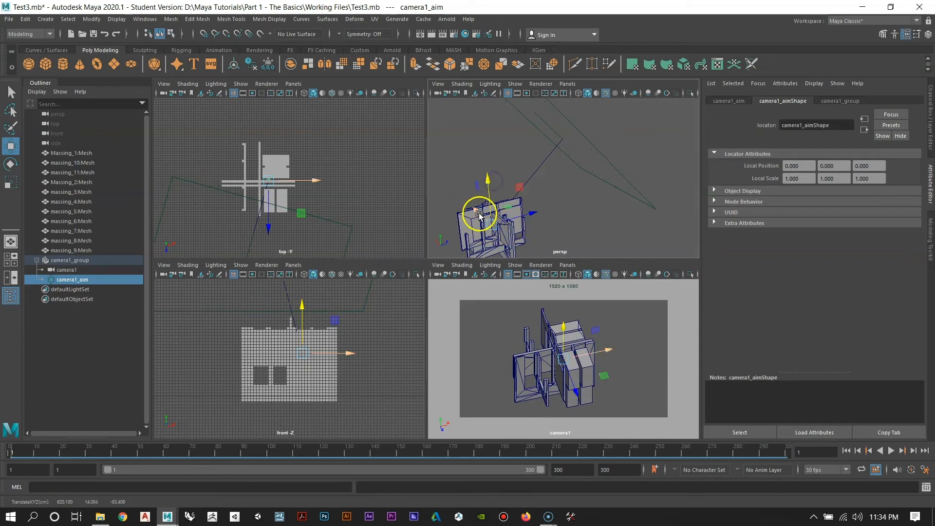
drag(480, 213, 481, 218)
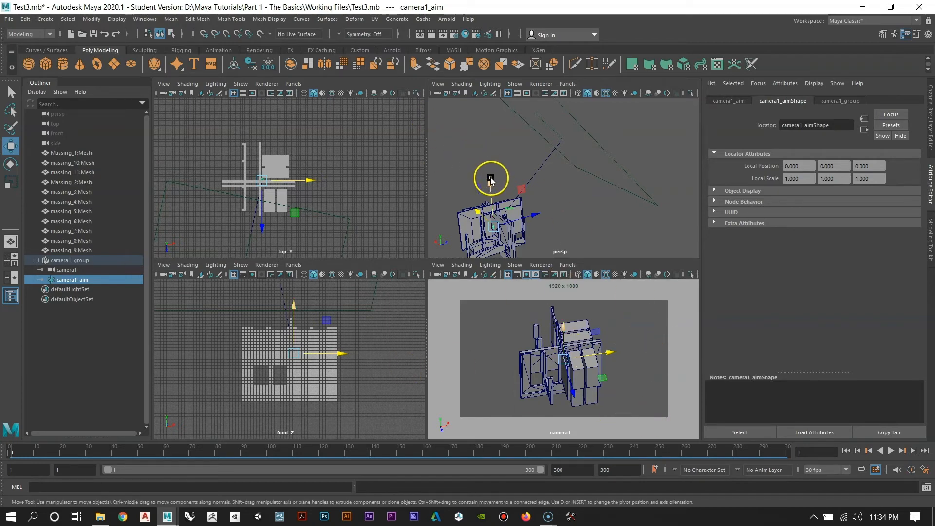
drag(490, 178, 491, 180)
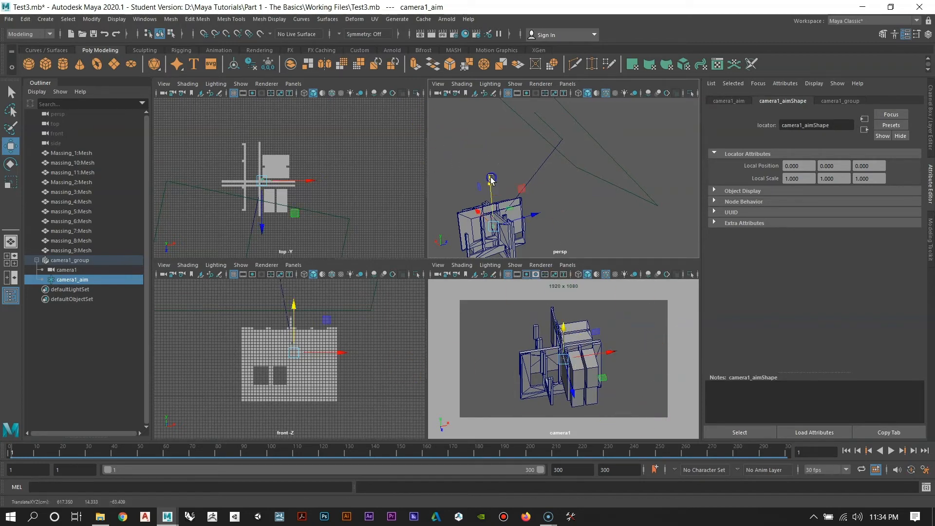
Step: Key the Translate X, Y and Z channels of camera1 at frame 1
click(930, 100)
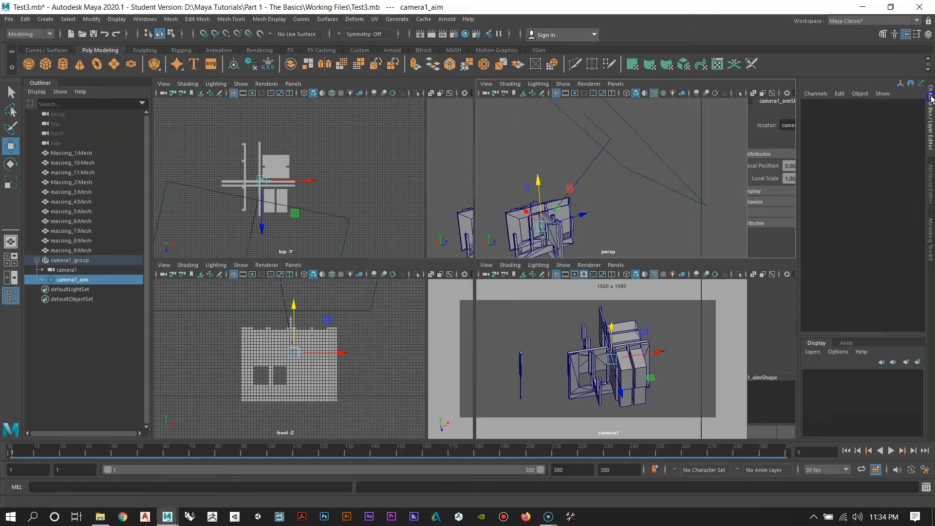
click(58, 271)
scroll(601, 173, down, 6)
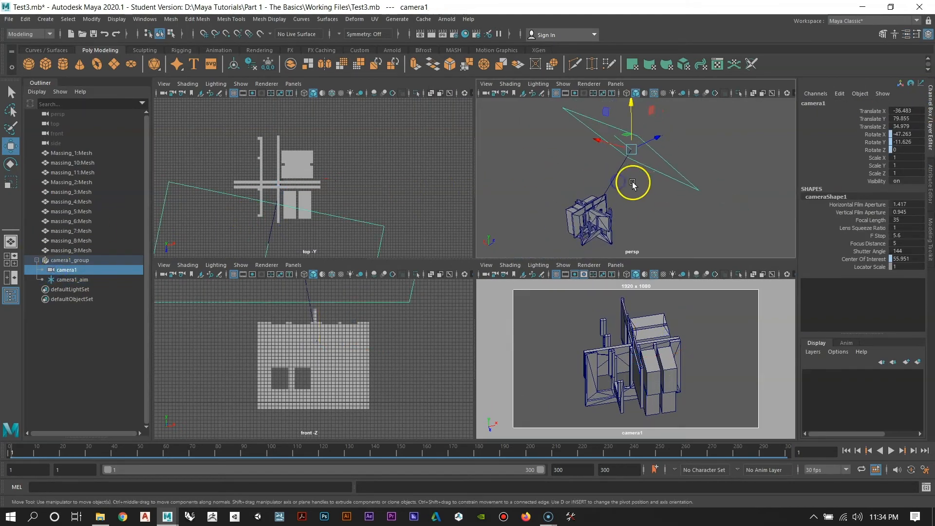
scroll(633, 182, down, 4)
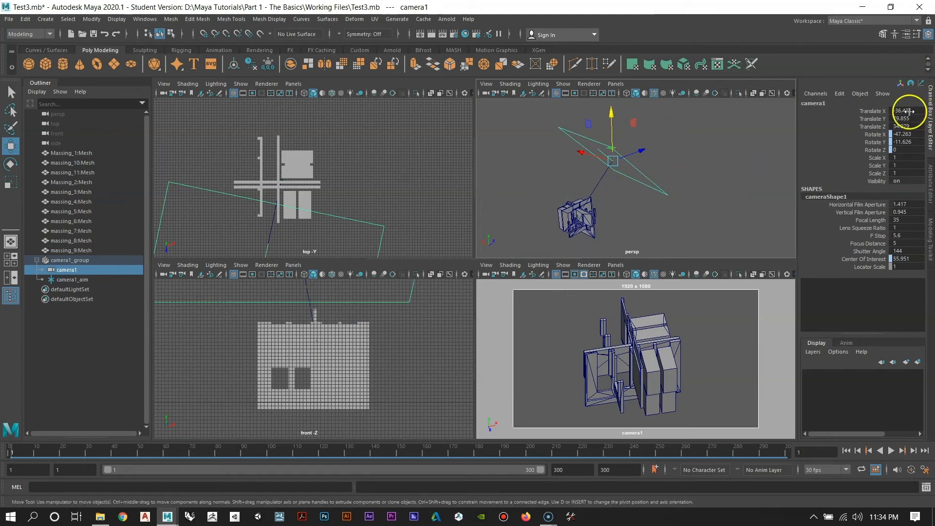
drag(910, 112, 903, 117)
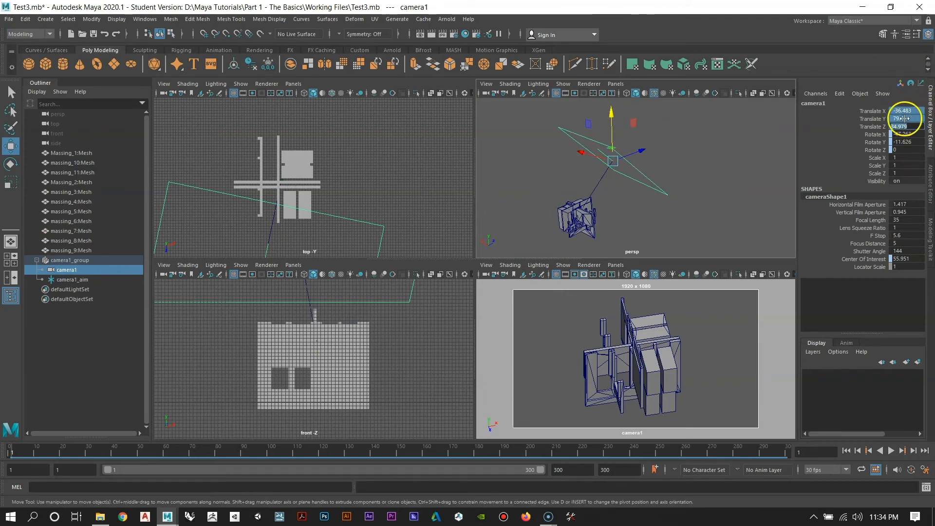
right_click(913, 116)
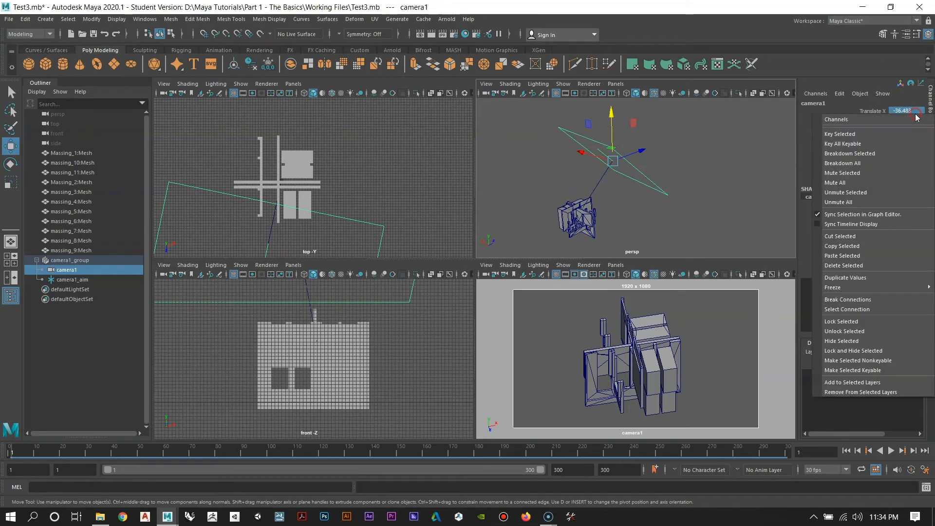
click(860, 135)
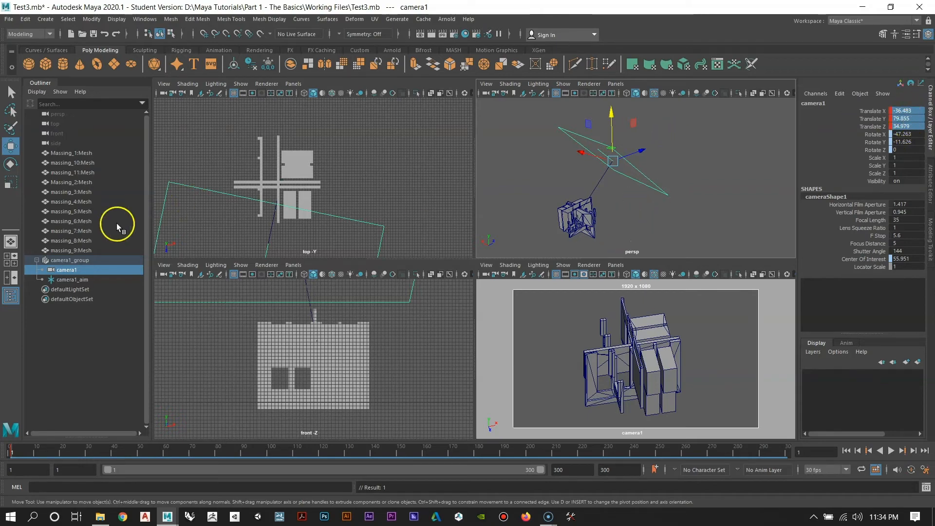
Step: Key the Translate X, Y and Z channels of camera1_aim at frame 1
click(78, 280)
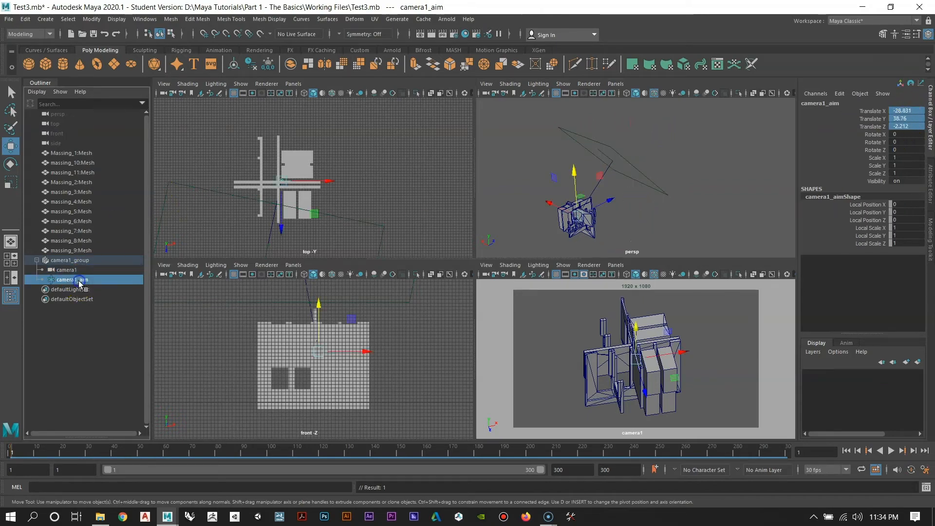
right_click(902, 118)
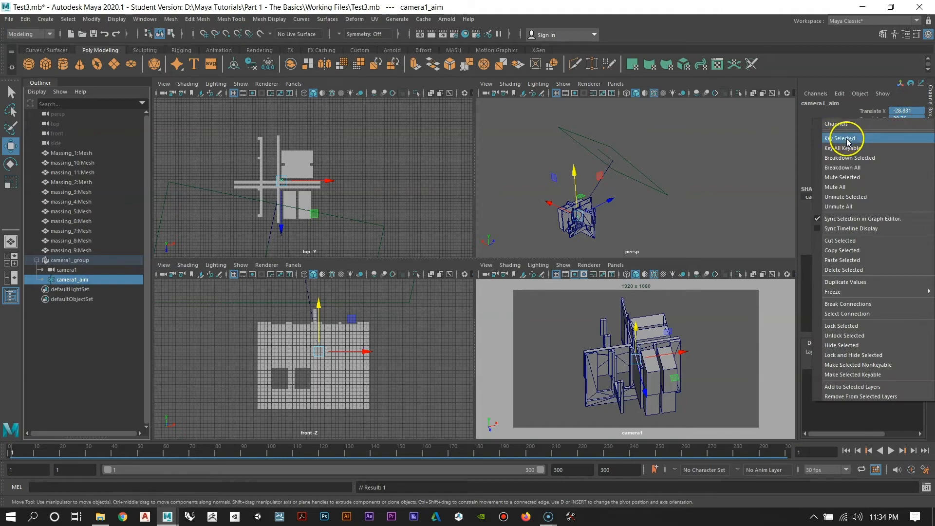
click(848, 140)
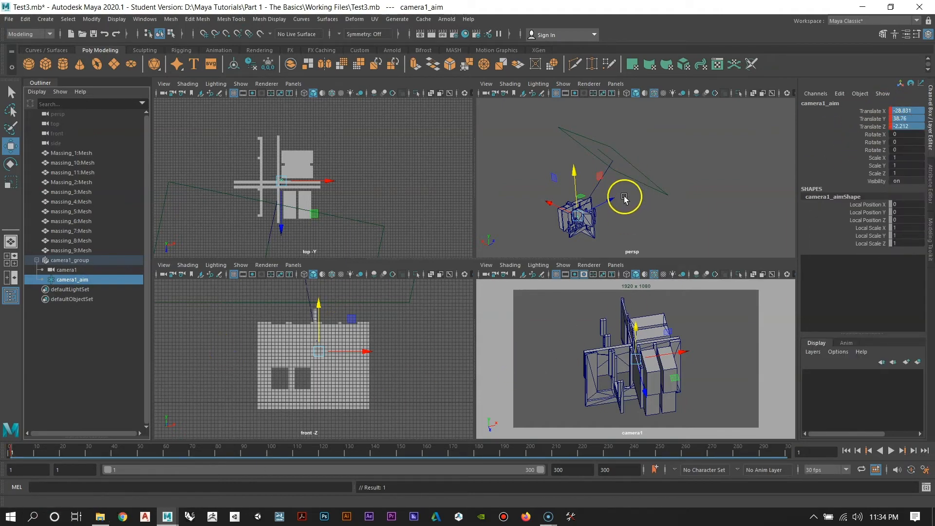
Step: Try moving camera1 at frame 1 to about X -96.4, Y 94.5 for a different axonometric angle
click(646, 176)
alt+drag(689, 182, 530, 205)
drag(682, 162, 633, 160)
drag(577, 140, 580, 122)
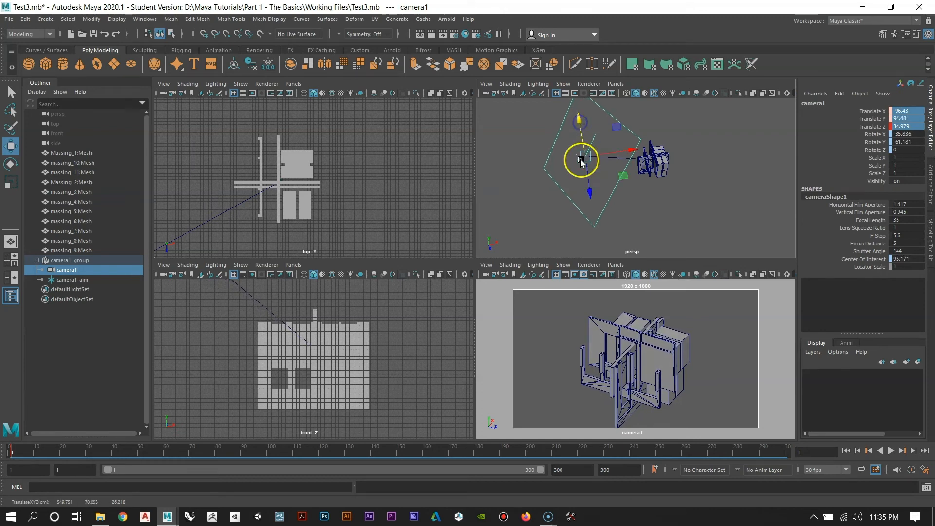
Step: Try shifting camera1_aim at frame 1 to about X -34.1, Z 0.4 to recentre the massing
click(66, 279)
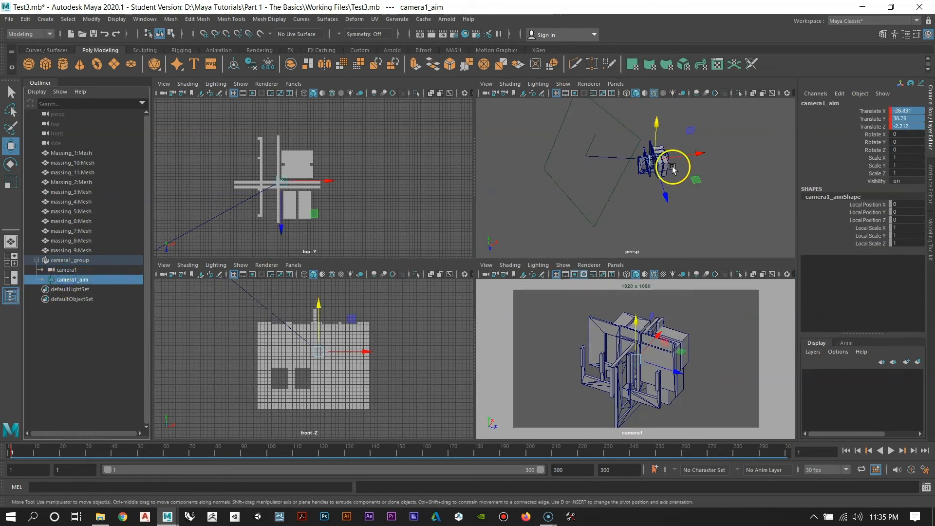
alt+drag(673, 169, 636, 182)
alt+middle_drag(637, 182, 592, 171)
alt+right_drag(593, 171, 619, 199)
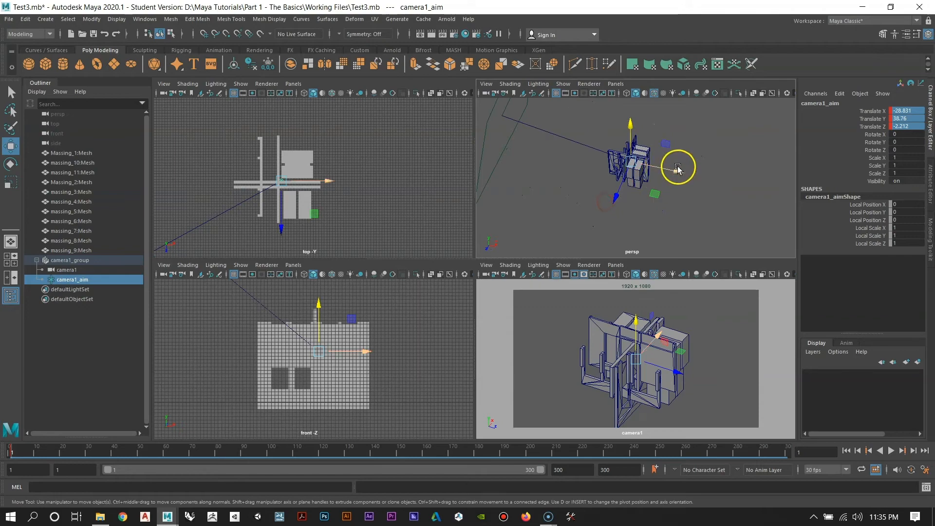
mouse_move(678, 169)
mouse_down()
mouse_move(609, 196)
mouse_move(662, 172)
mouse_up()
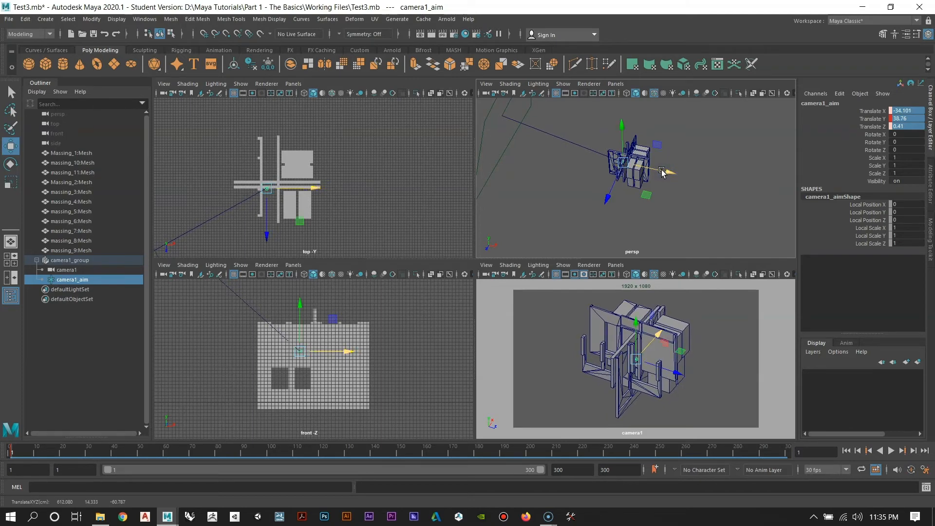
Step: Go to frame 300 and select camera1 in the perspective view
click(688, 296)
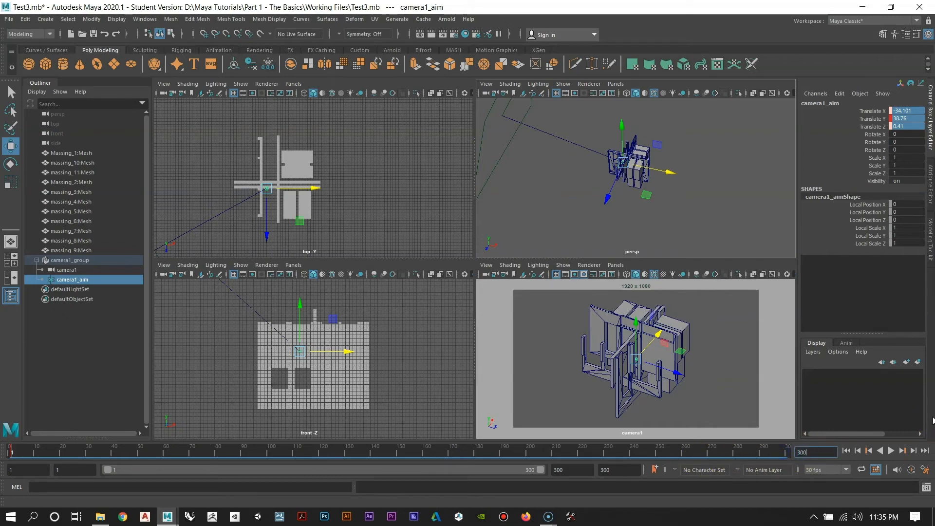
key(Return)
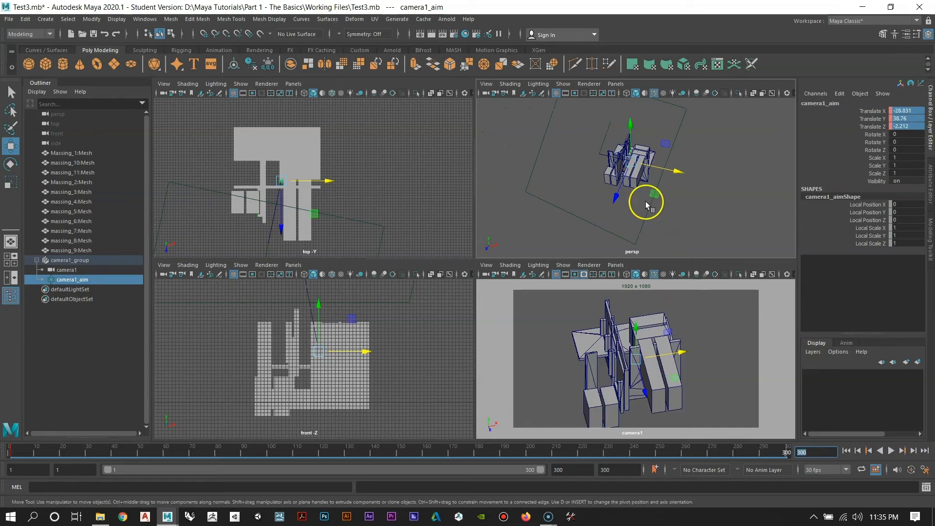
alt+drag(647, 200, 783, 159)
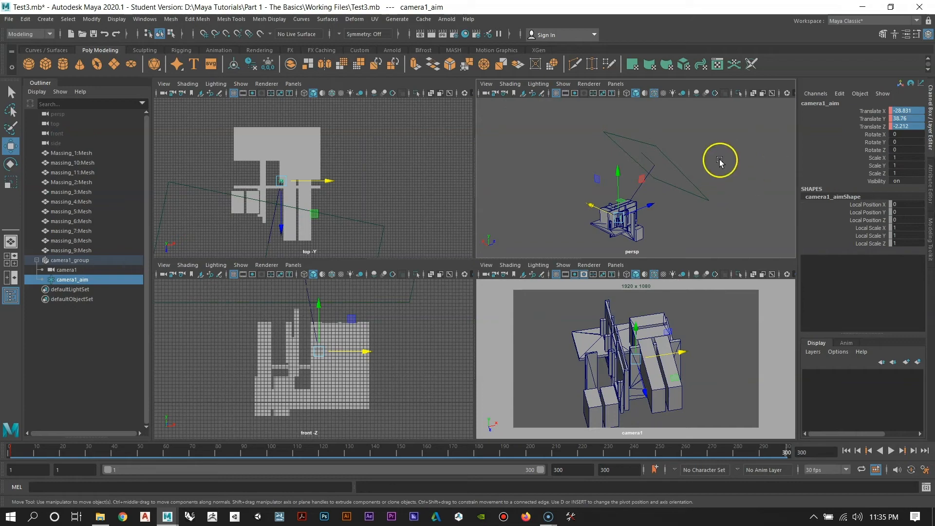
alt+drag(703, 181, 674, 185)
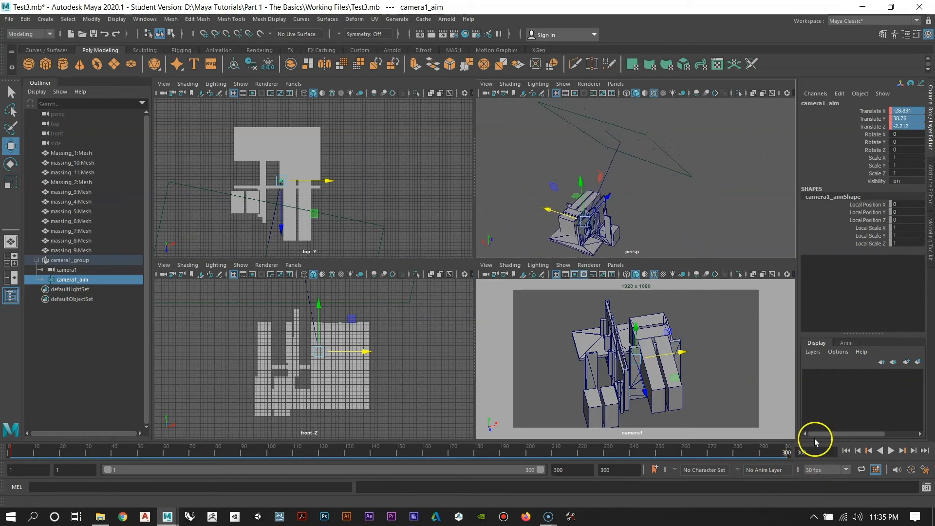
drag(671, 143, 668, 141)
alt+right_drag(706, 205, 686, 199)
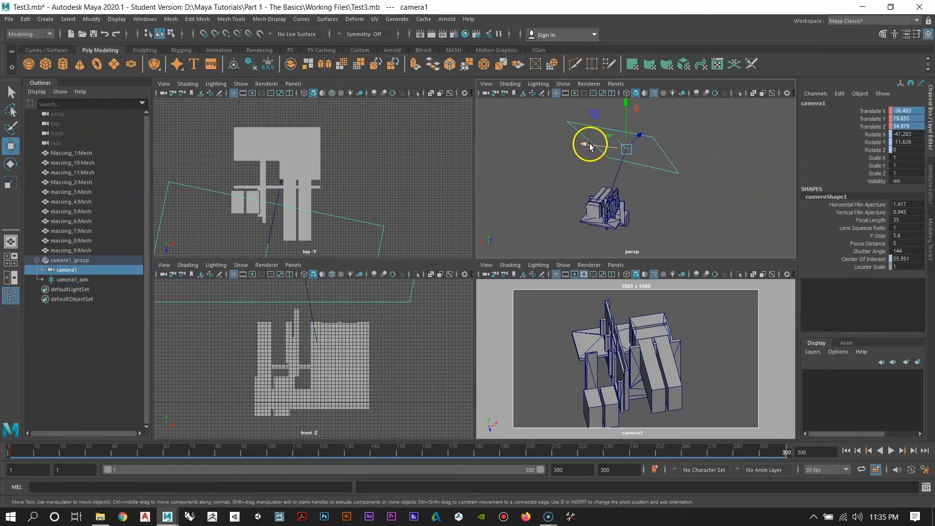
Step: At frame 300, move camera1 to about X -96.3 and its aim to about X -38, Z 4.6
drag(589, 143, 651, 169)
alt+drag(677, 202, 495, 213)
click(62, 281)
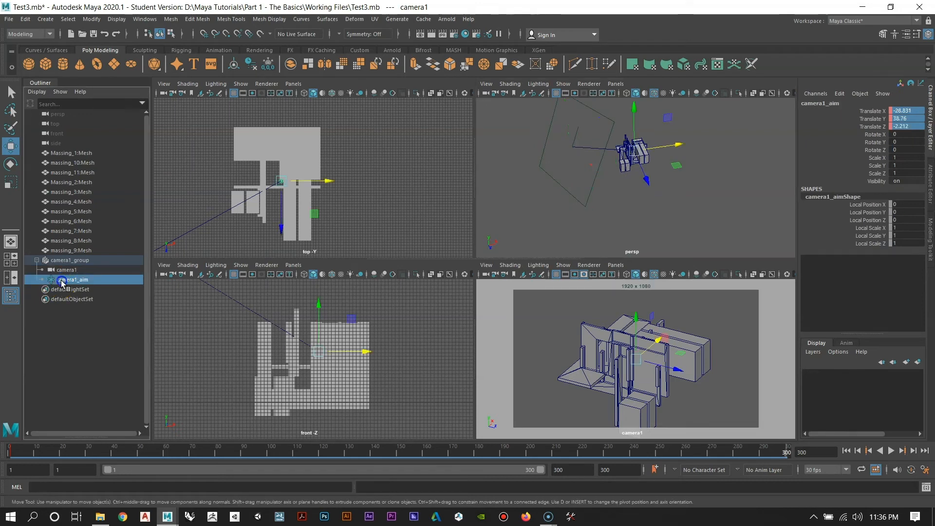
alt+drag(648, 188, 656, 167)
drag(621, 203, 624, 207)
drag(659, 168, 657, 172)
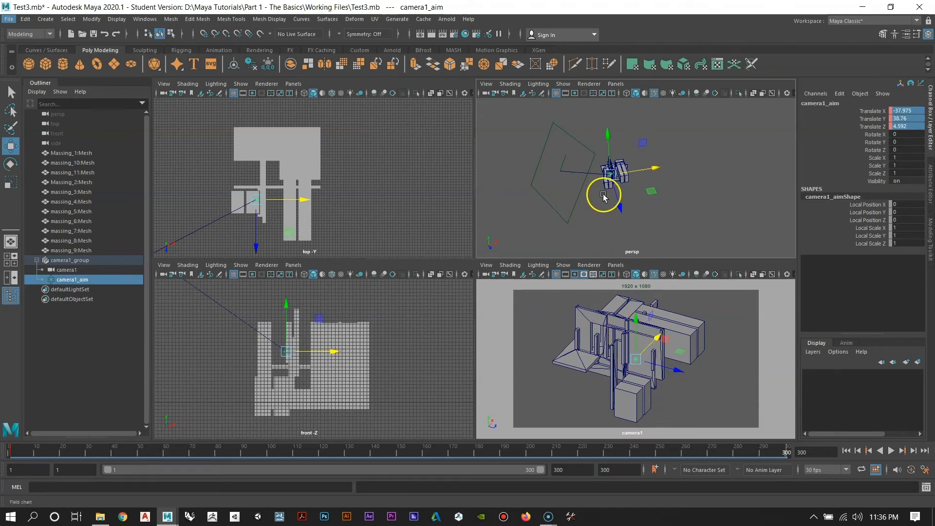
Step: Key the Translate X, Y and Z channels of camera1_aim and camera1 at frame 300
right_click(904, 115)
click(868, 136)
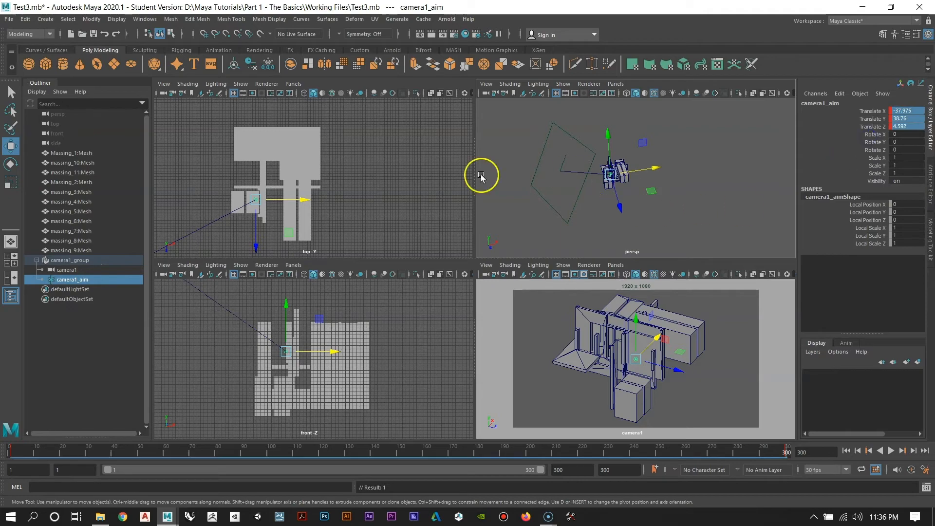
click(63, 270)
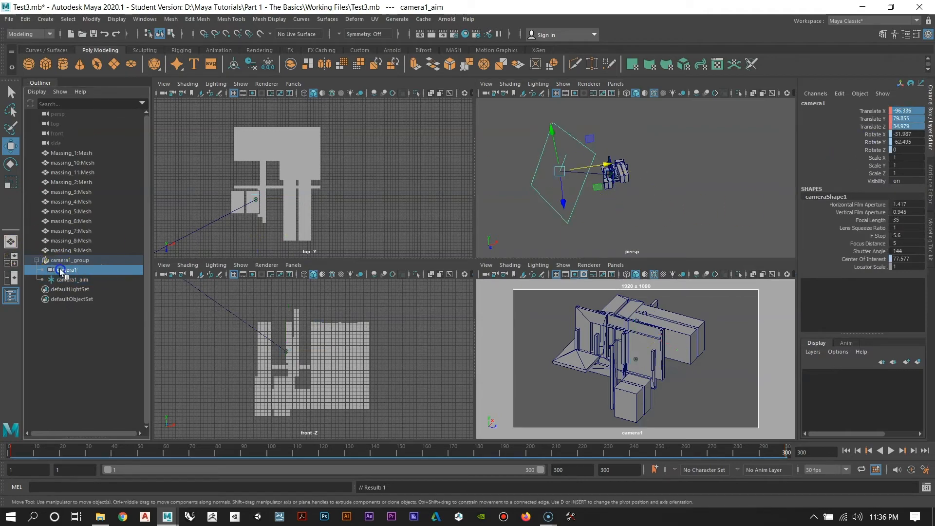
right_click(914, 121)
click(870, 140)
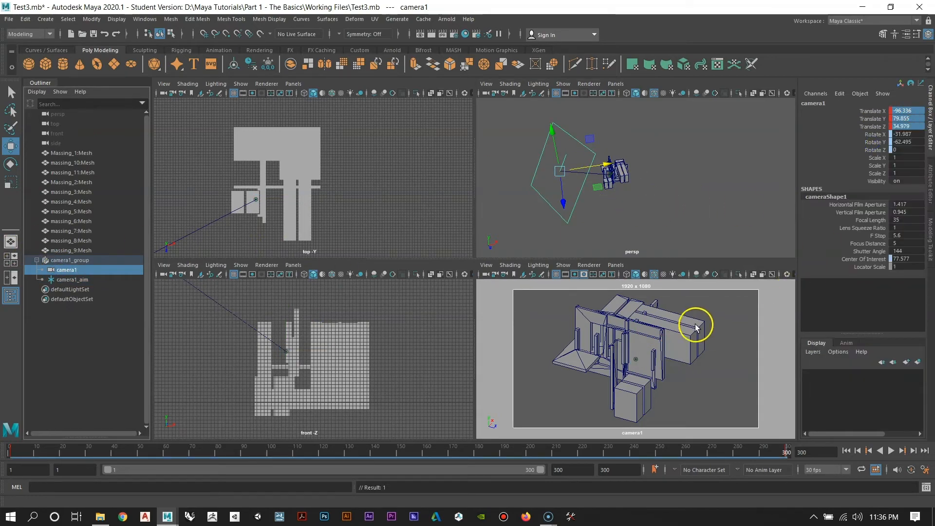
Step: Return to frame 1 and play the animation to review the camera move through camera1, then stop playback
click(797, 452)
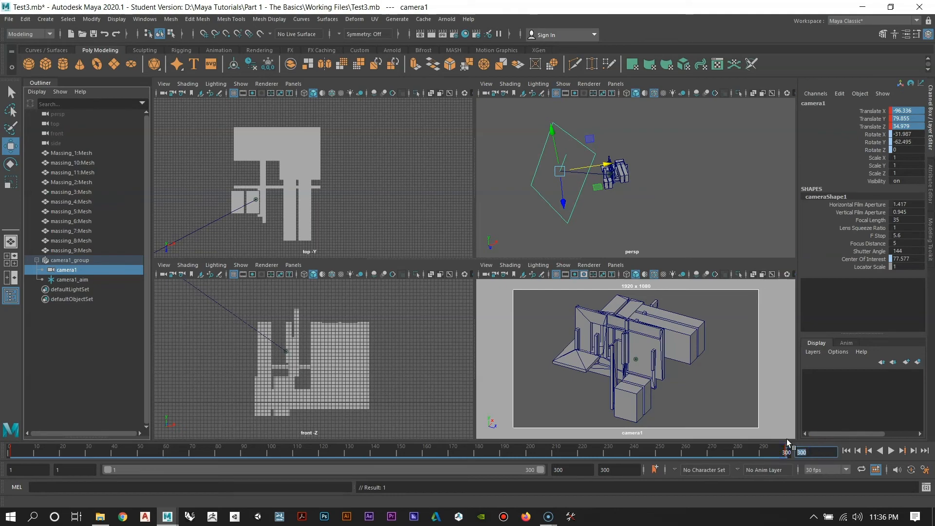
text(1)
key(Return)
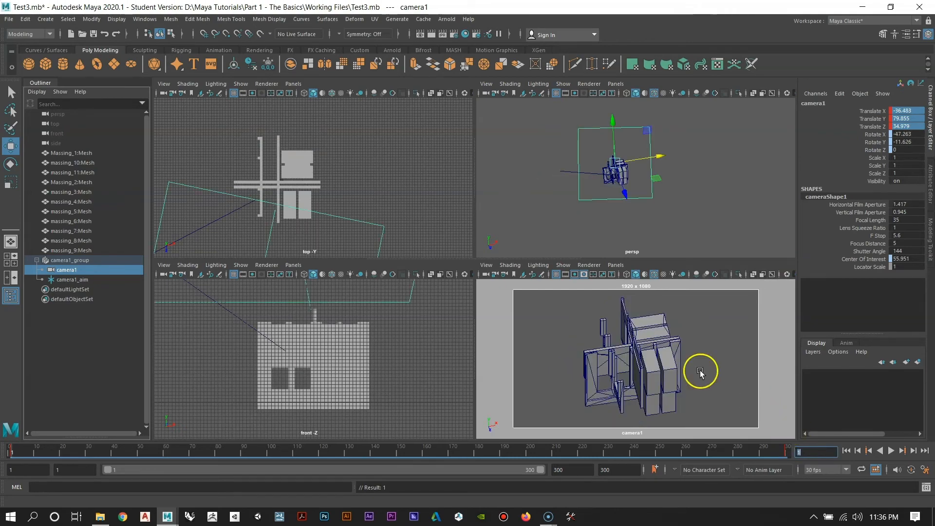
click(706, 199)
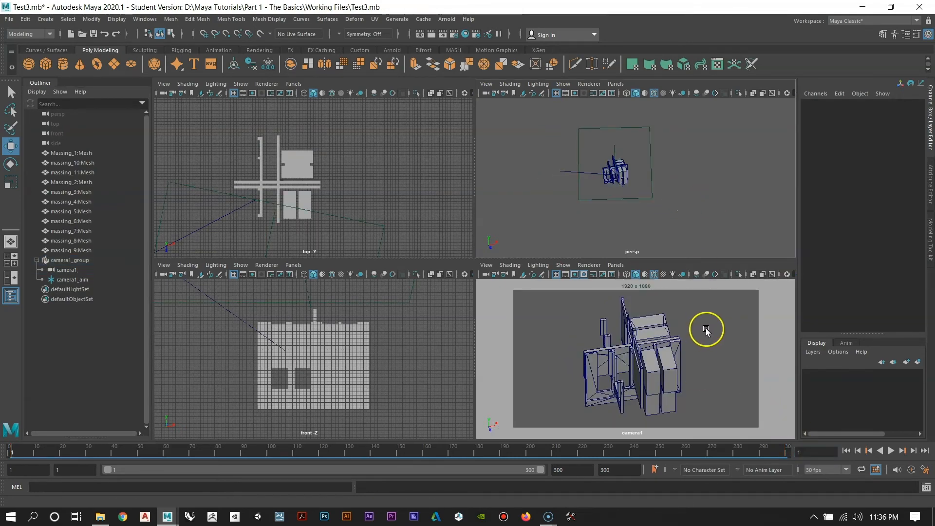
click(706, 330)
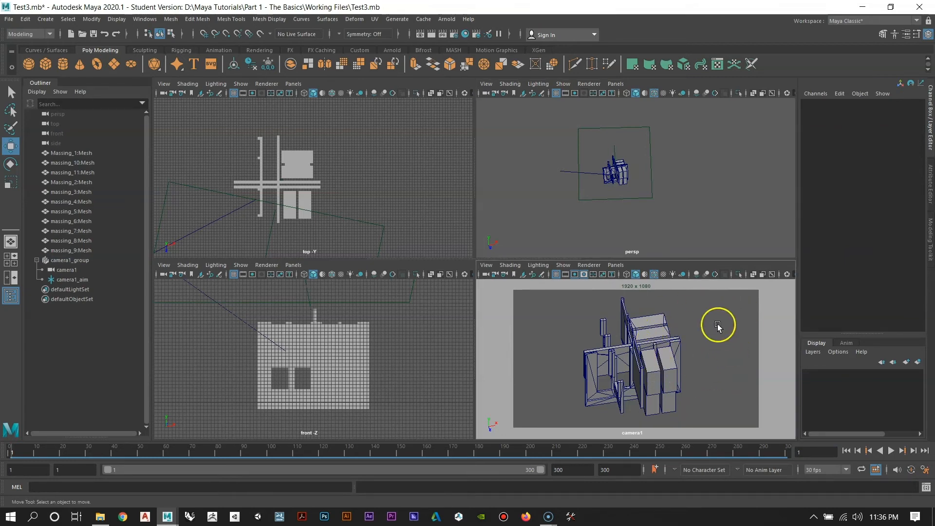
click(891, 451)
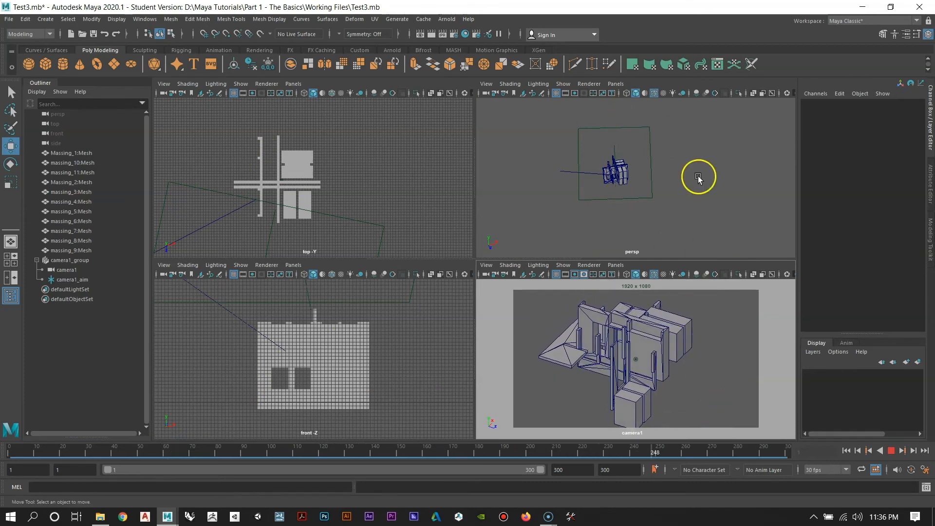
click(699, 160)
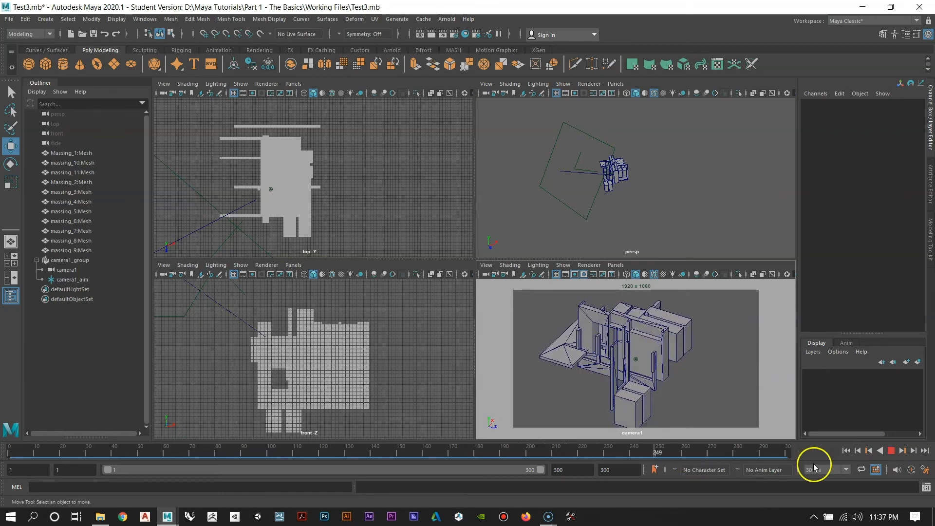
click(892, 450)
Step: Scrub through the timeline to check how camera1 frames the massing, and stop at frame 80
click(710, 455)
drag(710, 455, 262, 474)
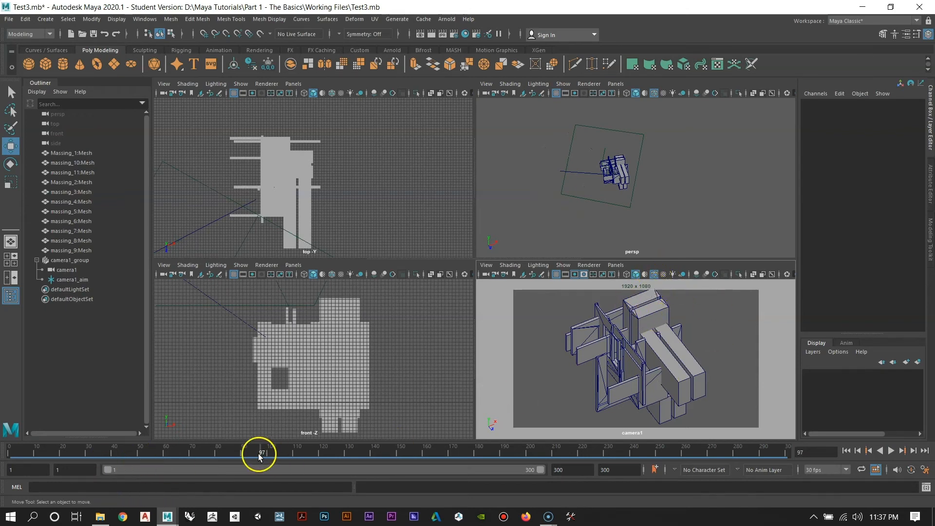
drag(264, 451, 14, 475)
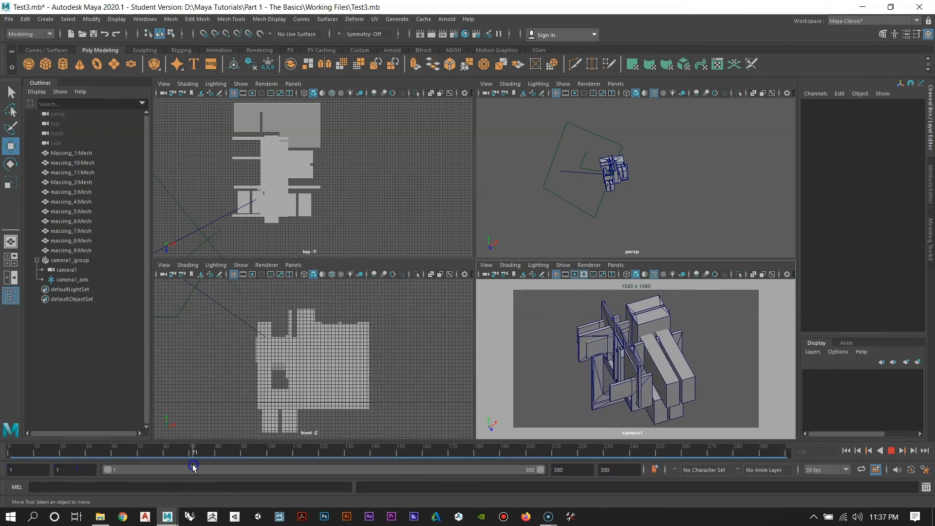
drag(217, 467, 231, 468)
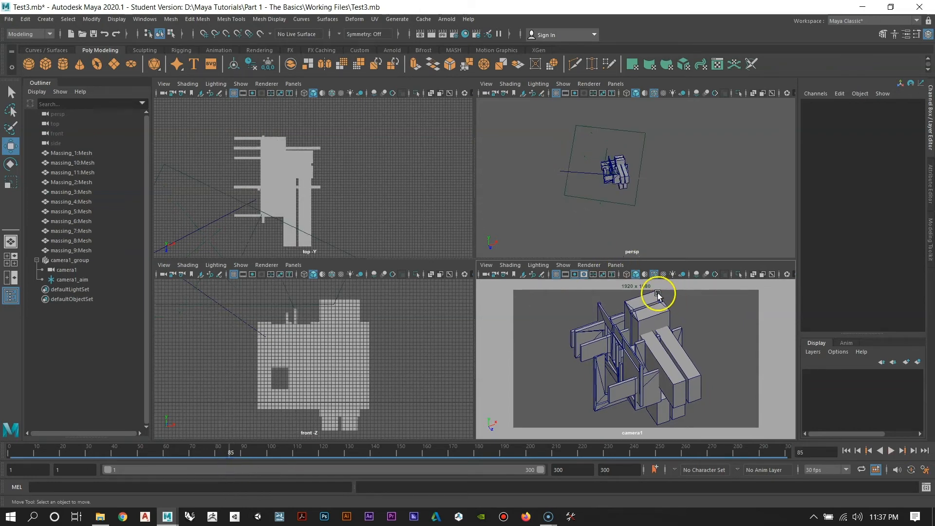
drag(232, 454, 215, 457)
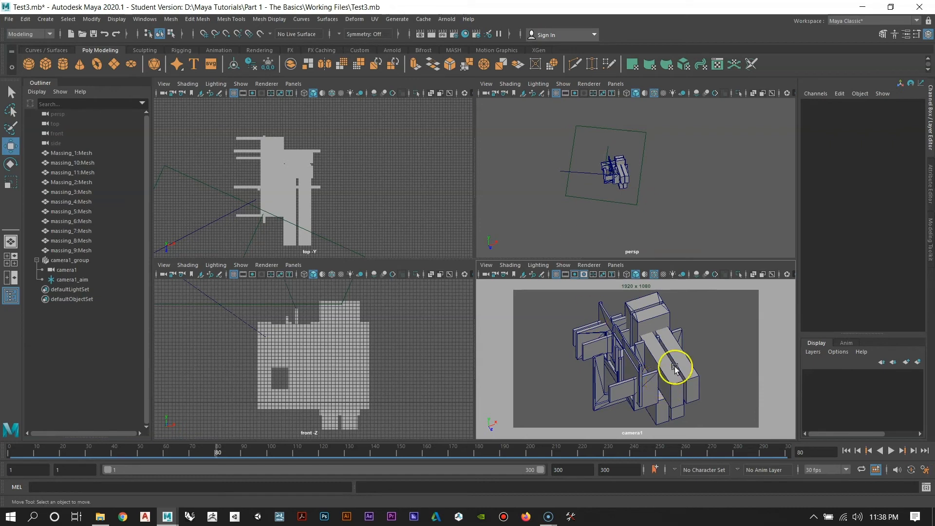
Step: Reposition camera1_aim at frame 80 to about X -28.2 and Y 37.96 to reframe the massing
alt+drag(604, 151, 511, 166)
alt+middle_drag(673, 182, 592, 197)
alt+right_drag(592, 197, 661, 222)
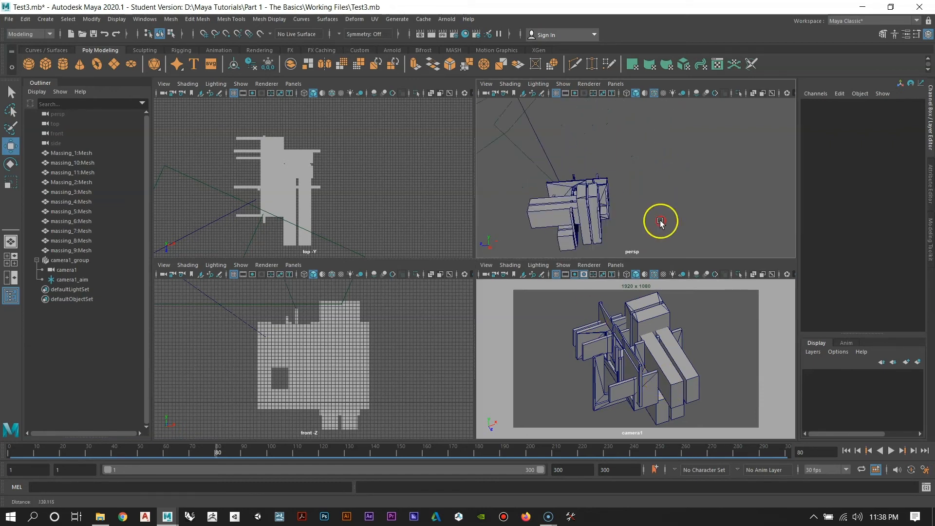
alt+drag(585, 229, 607, 210)
alt+middle_drag(639, 182, 680, 195)
click(70, 280)
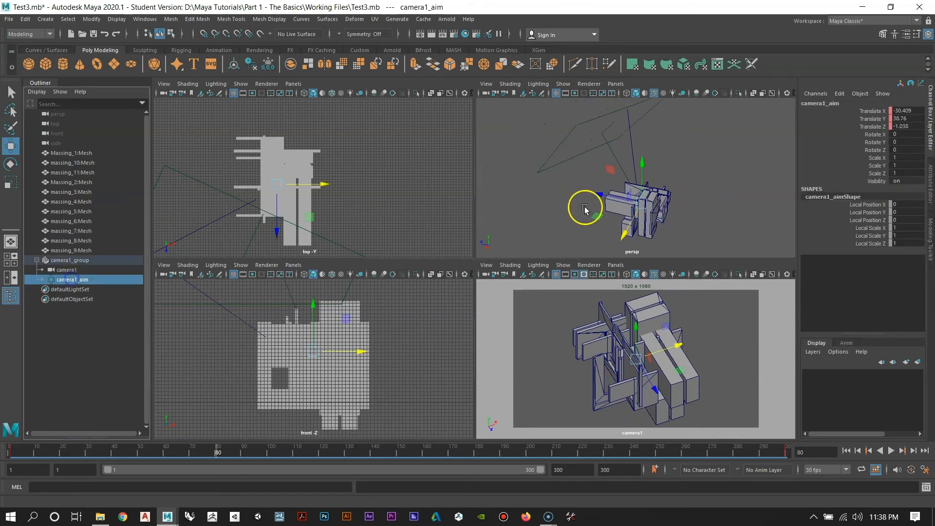
alt+drag(586, 208, 653, 179)
alt+right_drag(653, 179, 708, 176)
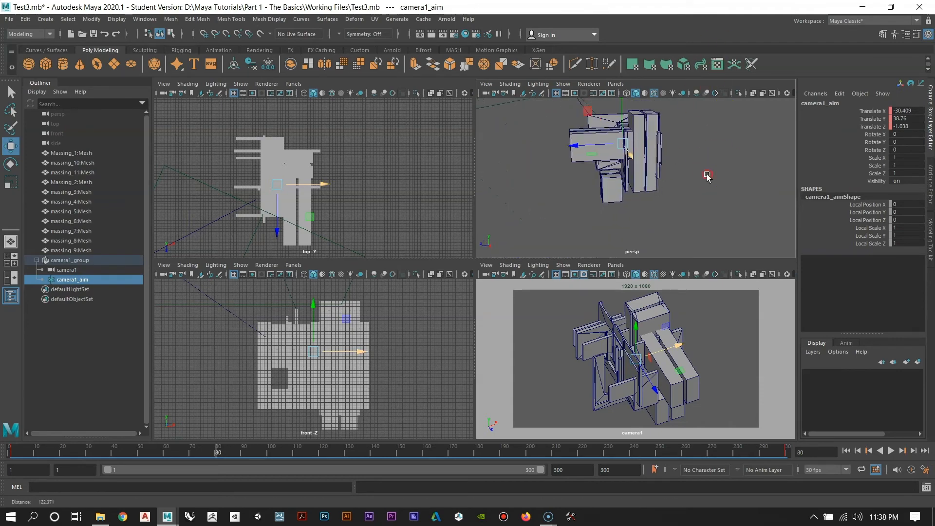
mouse_move(708, 176)
alt+mouse_down()
mouse_move(679, 199)
mouse_move(710, 188)
alt+mouse_up()
click(653, 167)
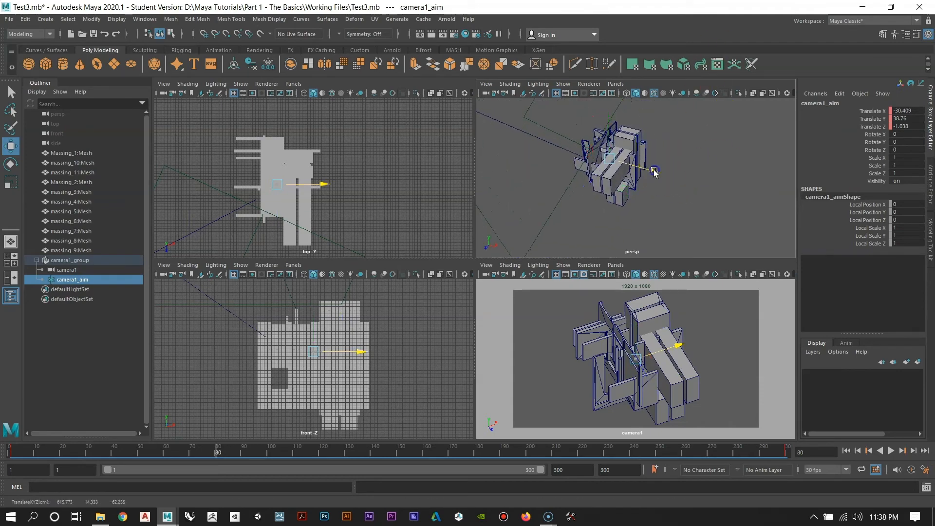
drag(654, 172, 629, 142)
key(w)
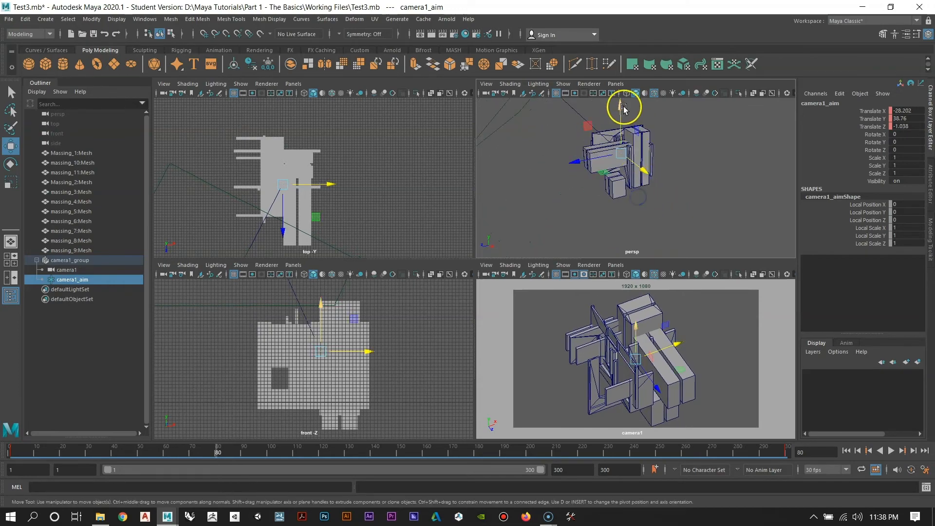
drag(624, 108, 624, 111)
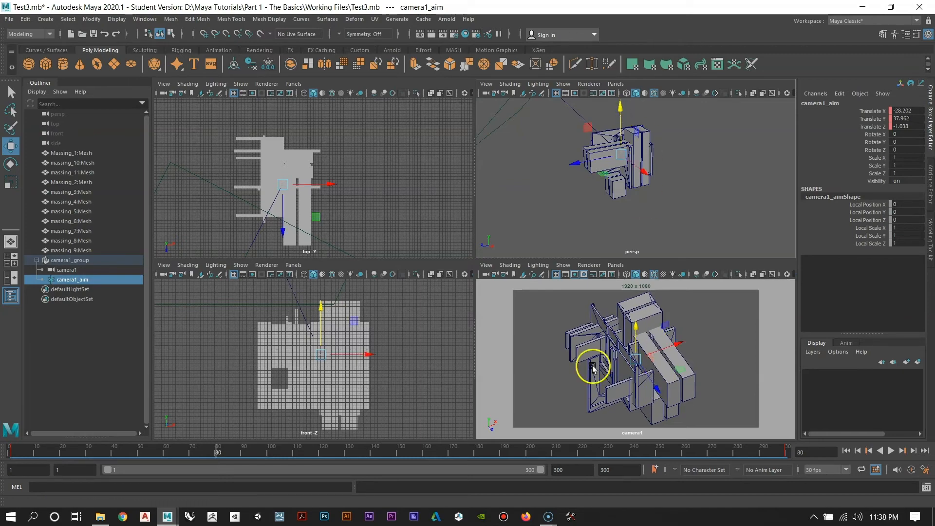
Step: Key the Translate X, Y and Z channels of camera1_aim at frame 80
alt+drag(653, 190, 645, 187)
drag(902, 111, 903, 125)
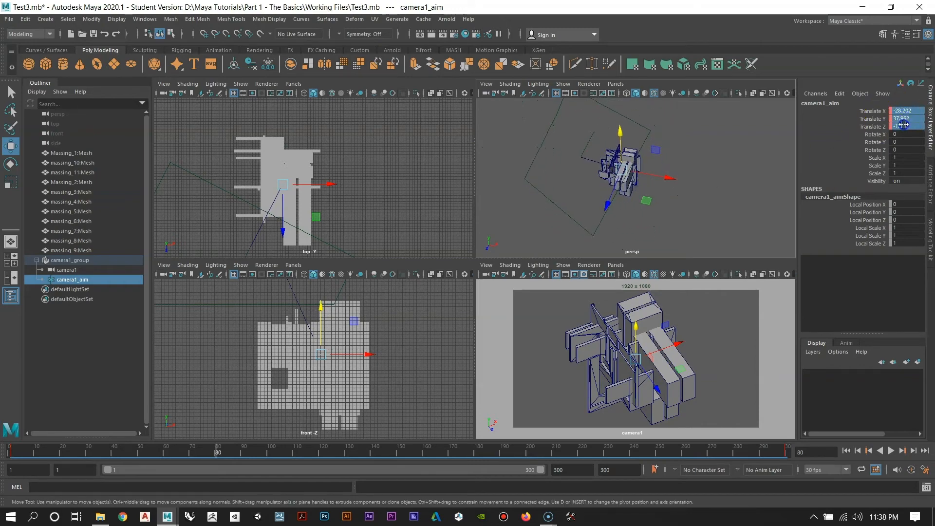
right_click(905, 116)
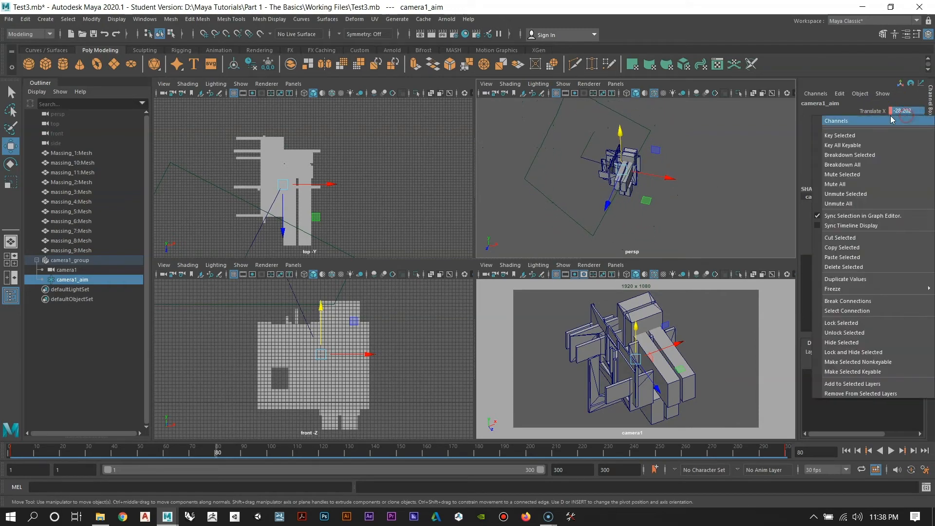
click(865, 136)
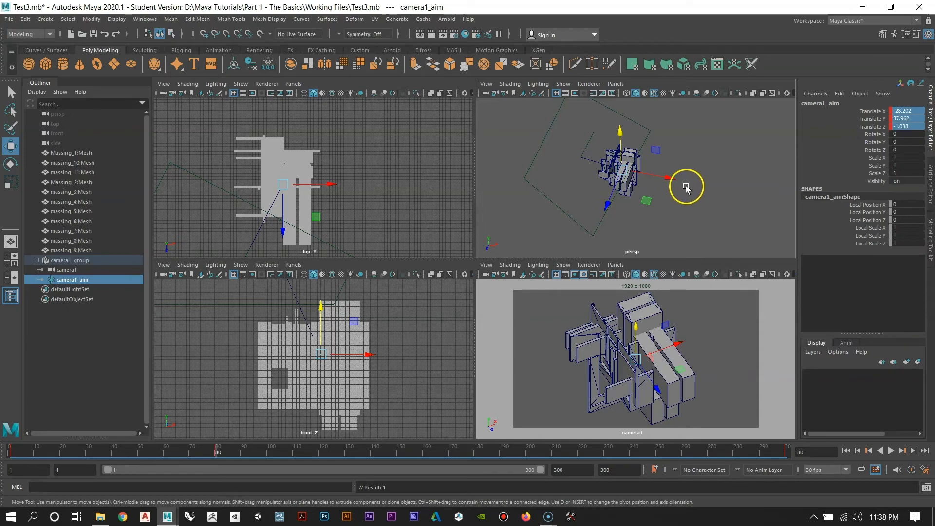
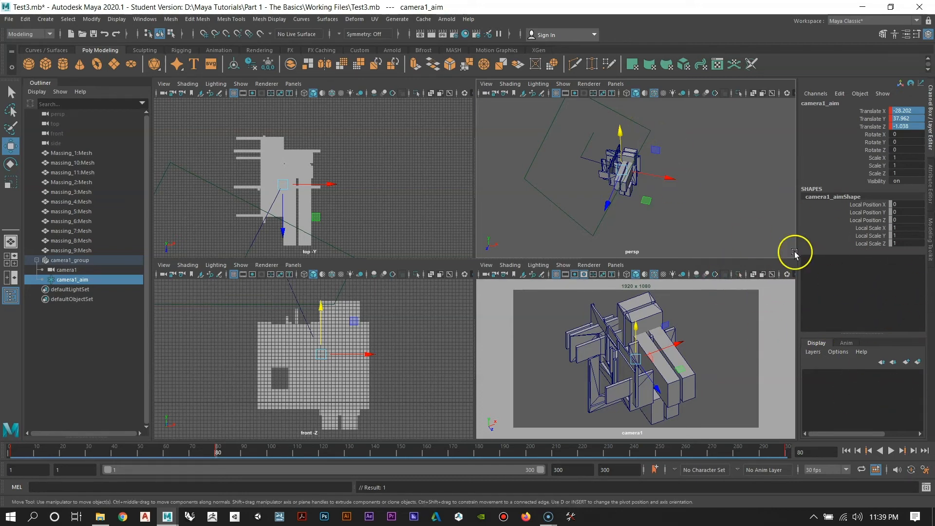
Step: Deselect everything, switch to the Select tool, and show the Orthographic Views attributes of camera1
click(703, 226)
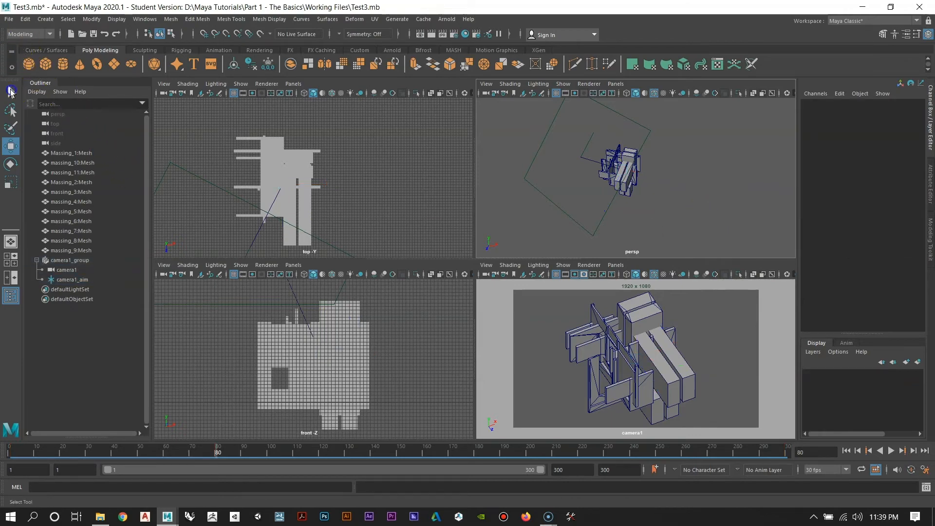
click(11, 91)
click(551, 322)
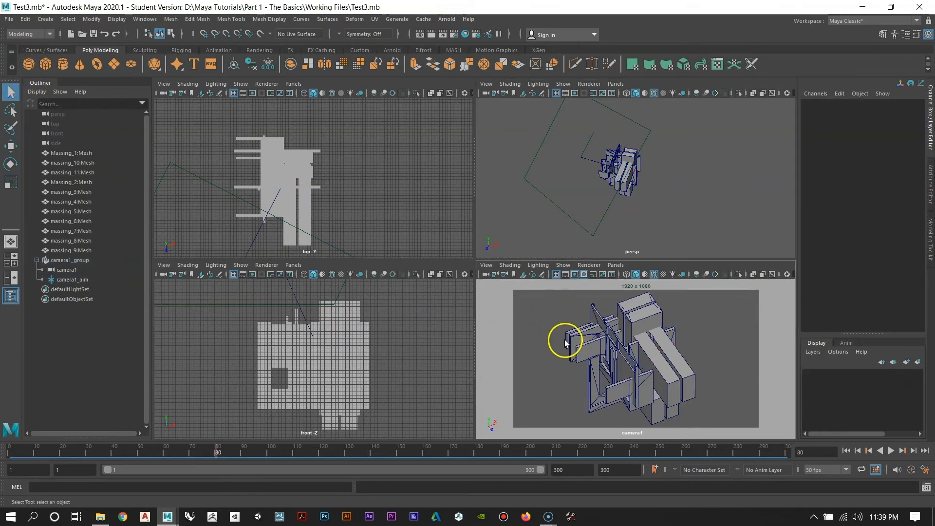
click(506, 279)
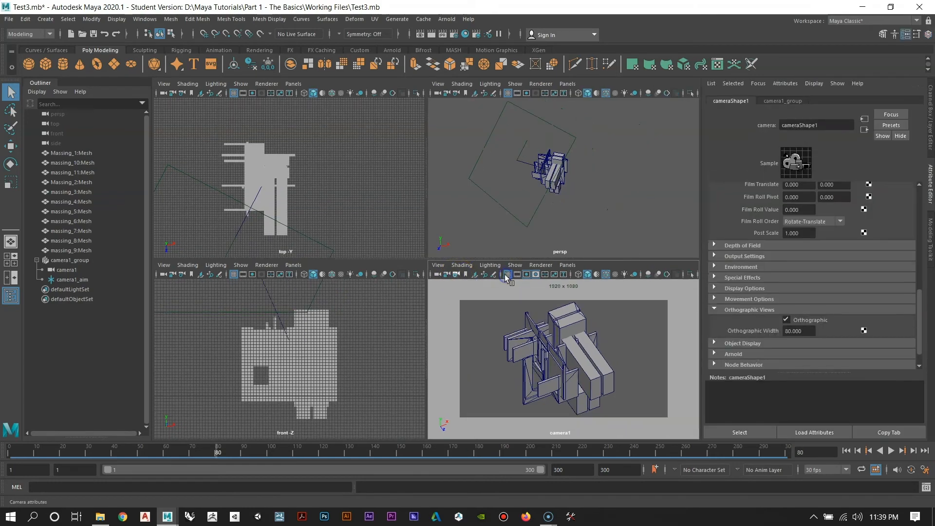
drag(918, 299, 912, 319)
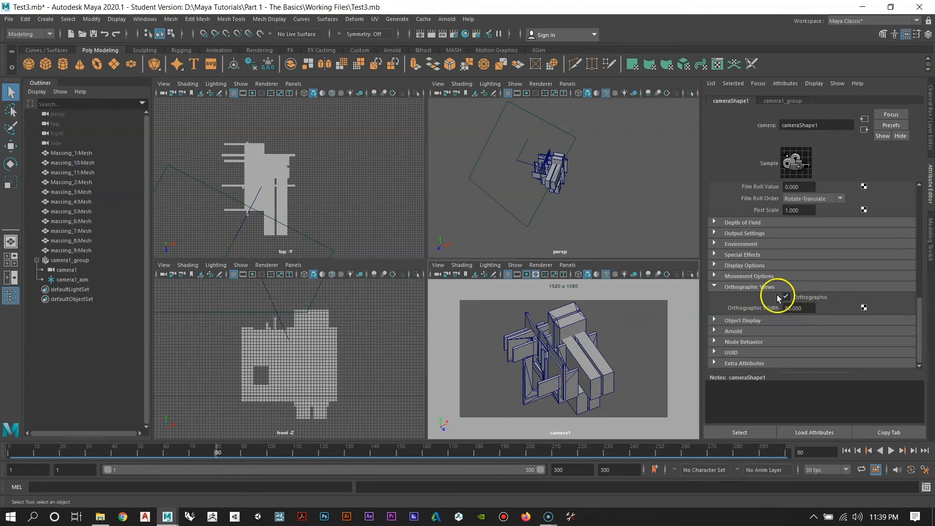
Step: Set a key on the camera's Orthographic Width at frame 1
click(826, 450)
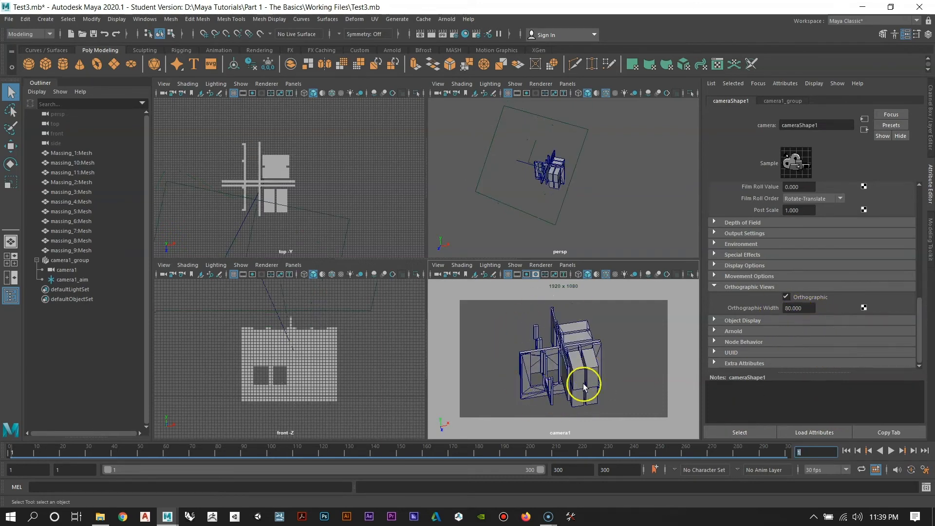
right_click(807, 311)
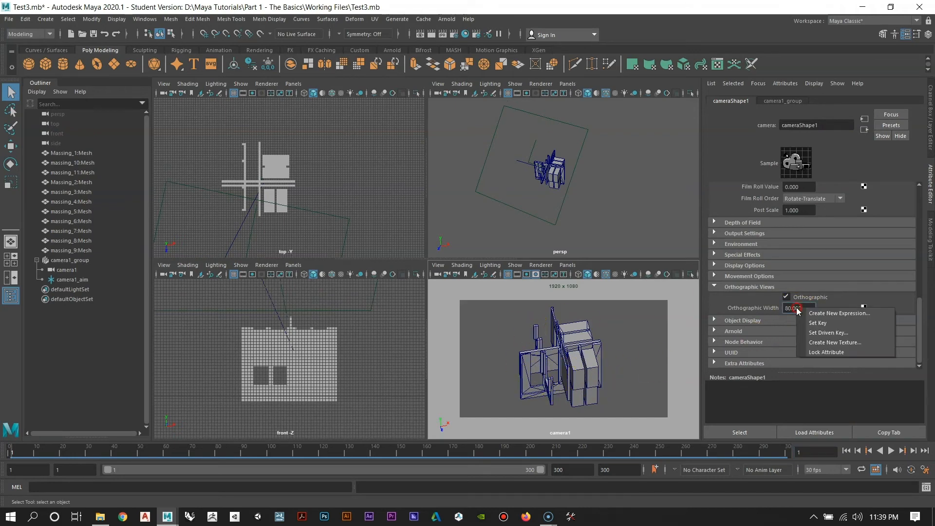
click(818, 323)
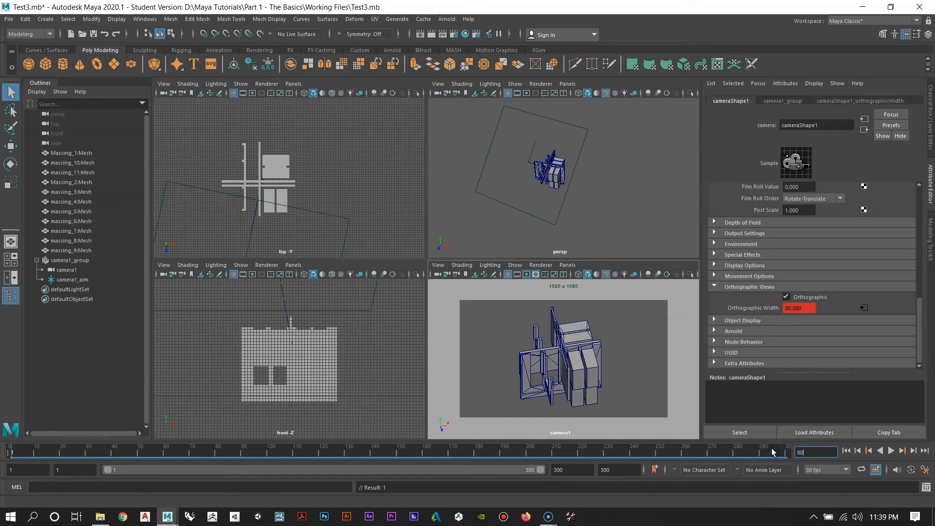
Step: At frame 80, set the camera's Orthographic Width to 90 and key it
key(Return)
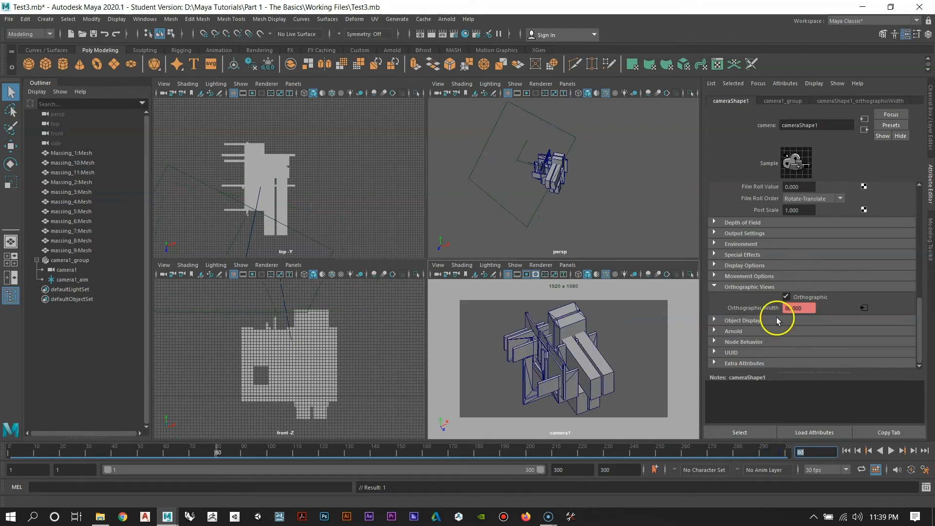
drag(811, 308, 758, 308)
text(90)
key(Return)
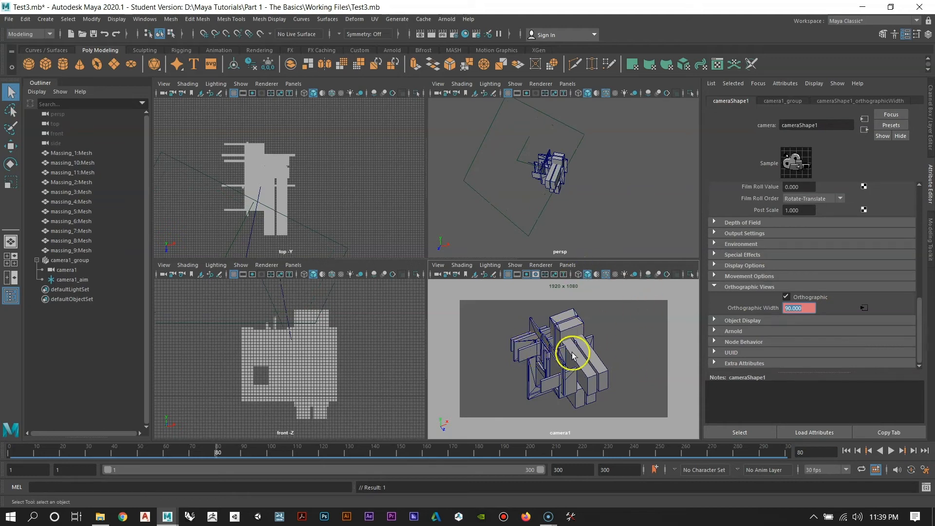
right_click(804, 307)
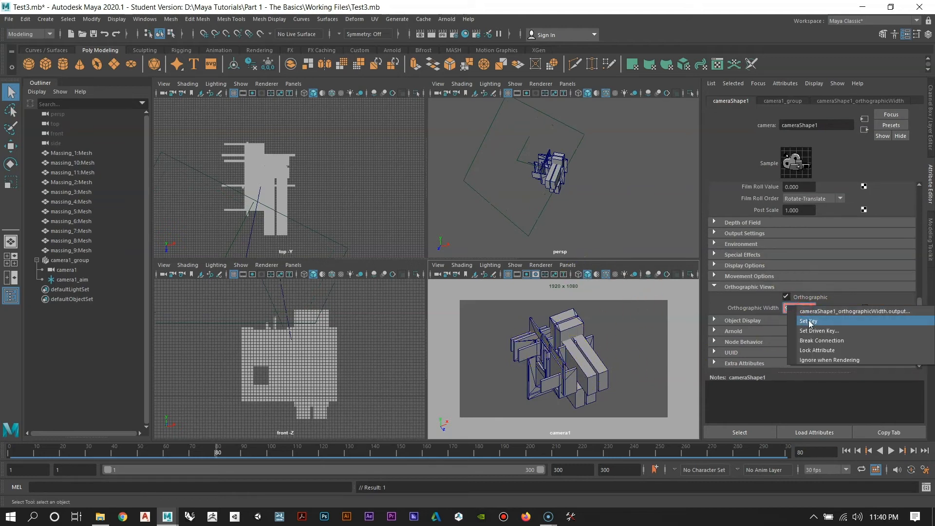
click(808, 320)
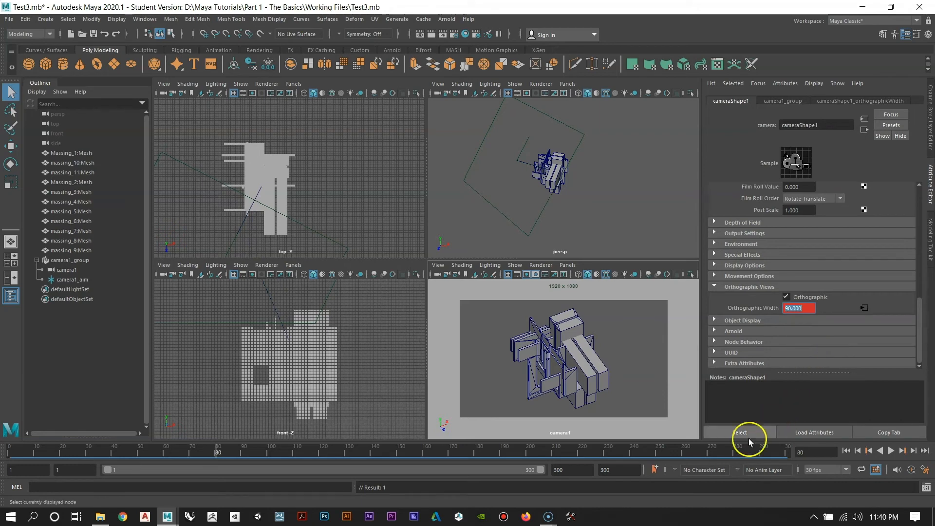
Step: Scrub the animation between frames 1 and 80 and play it onward to check the camera1 framing
drag(217, 451, 11, 452)
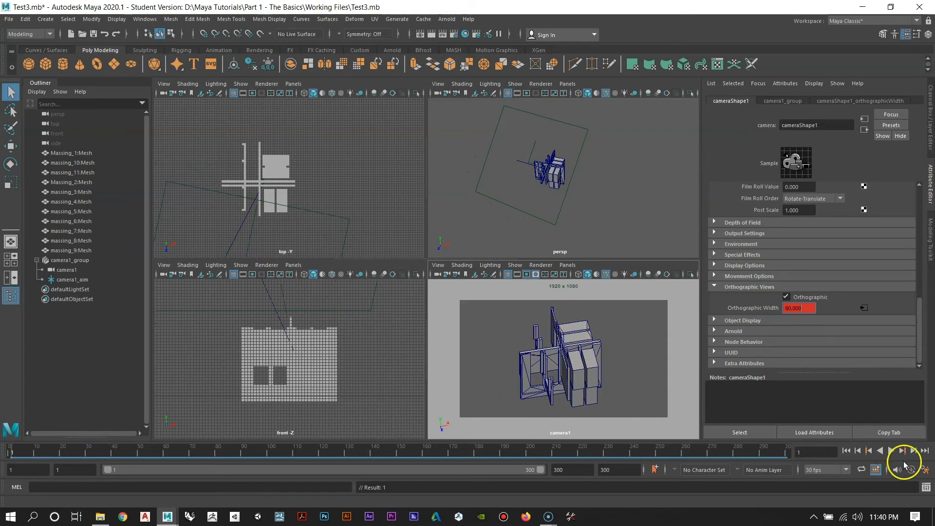
drag(10, 452, 215, 465)
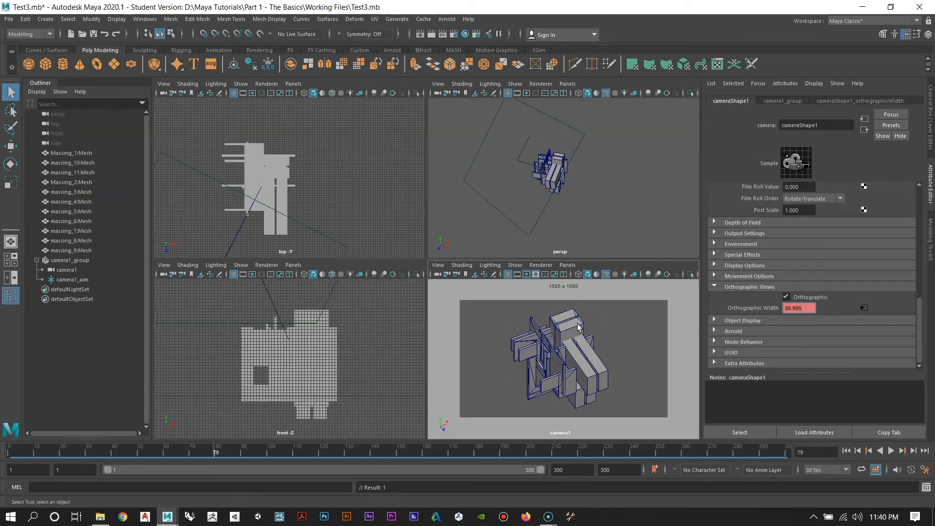
click(218, 453)
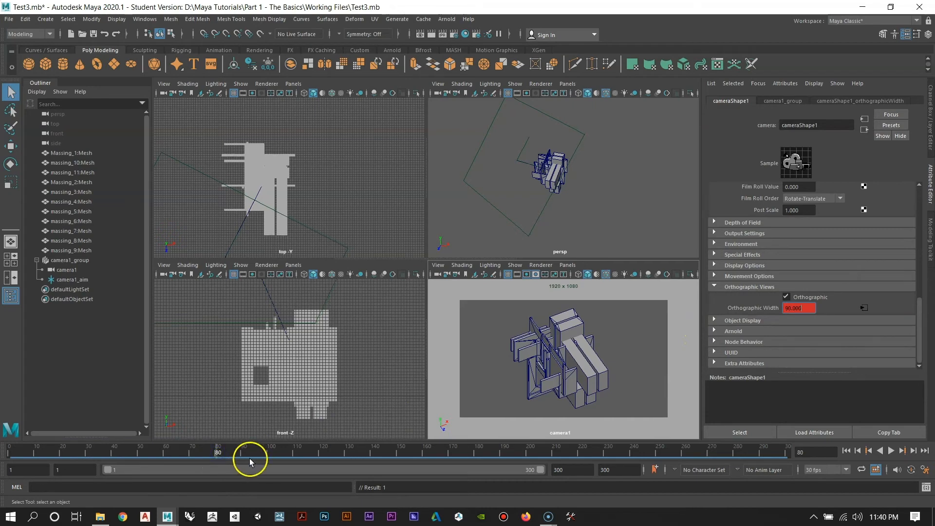
key(alt+v)
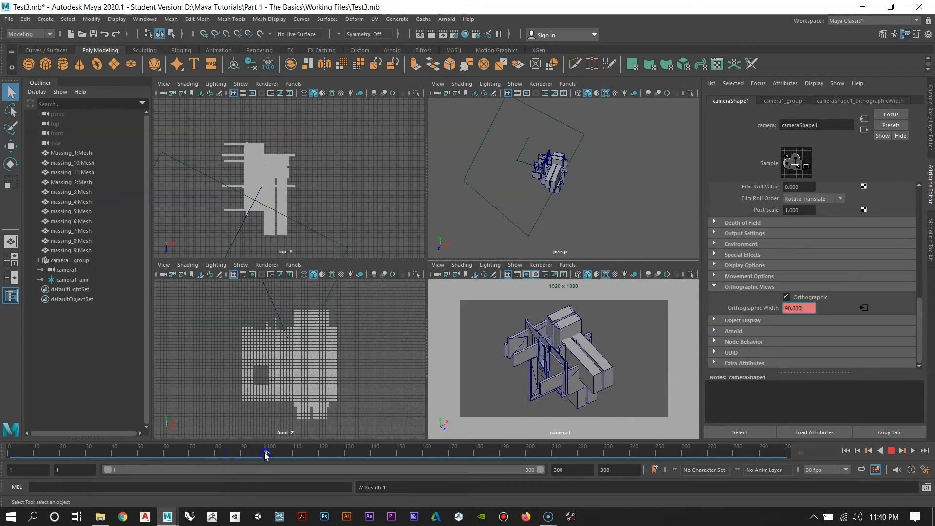
Step: At frame 135, raise camera1_aim to about Y 38.87 to reframe the massing
drag(265, 453, 360, 458)
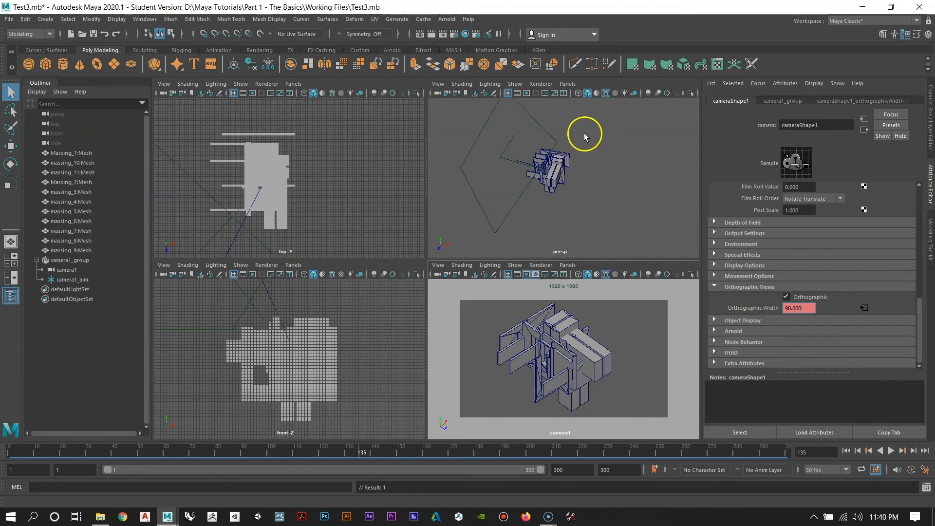
alt+drag(585, 138, 559, 171)
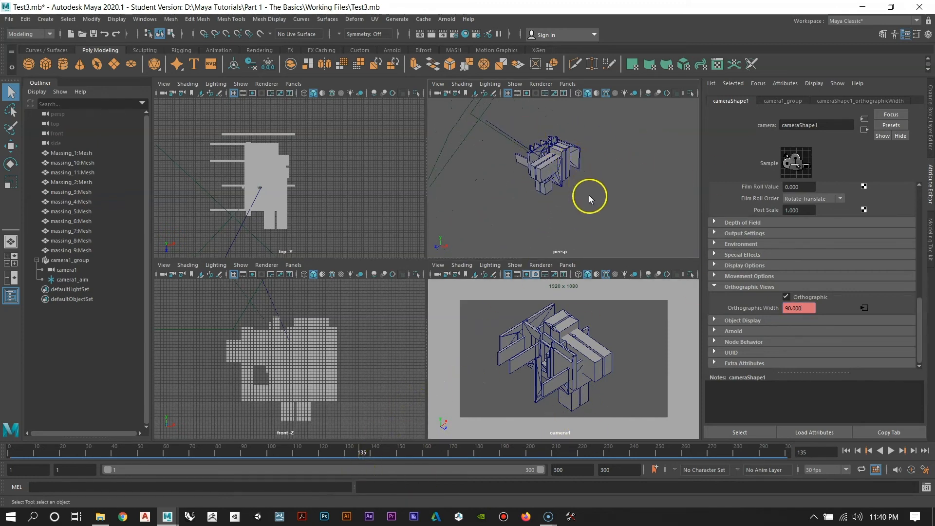
click(88, 280)
alt+drag(568, 159, 522, 175)
click(524, 177)
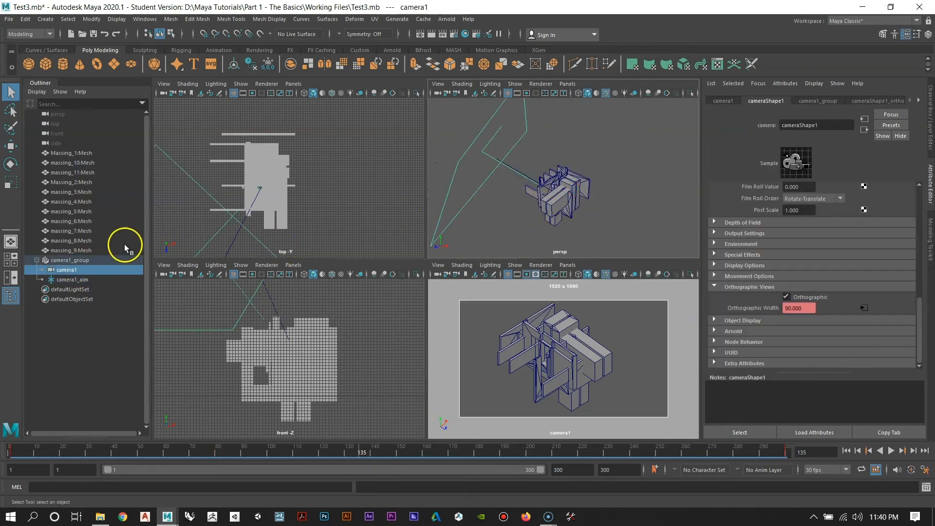
click(78, 279)
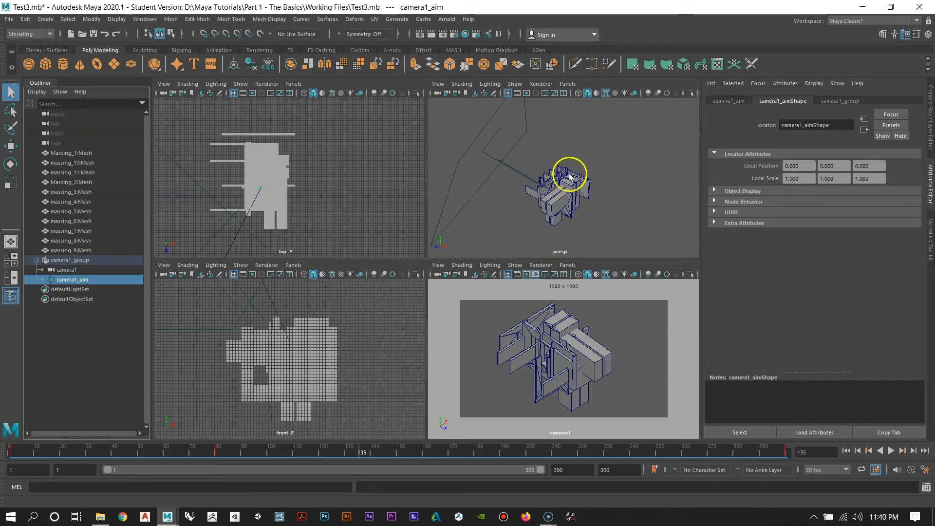
mouse_move(570, 176)
alt+mouse_down()
mouse_move(580, 205)
mouse_move(566, 191)
alt+mouse_up()
key(w)
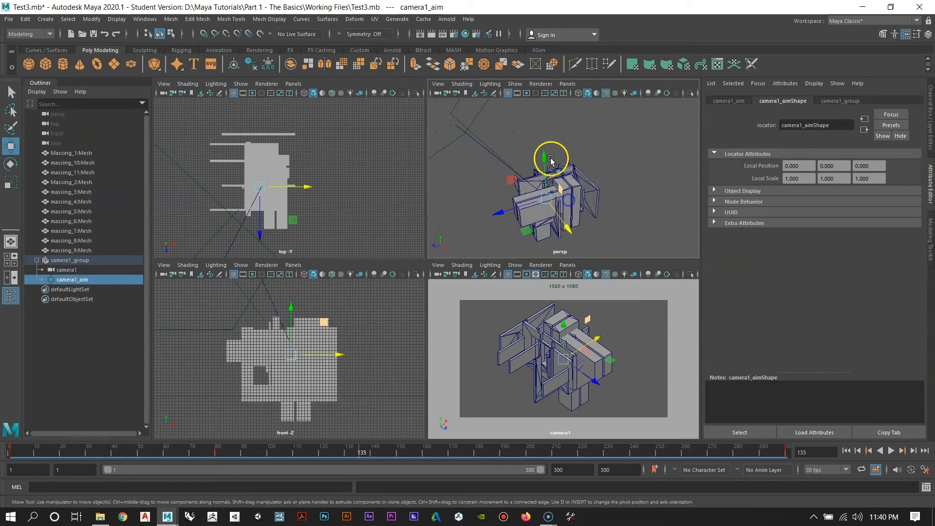
drag(547, 156, 546, 153)
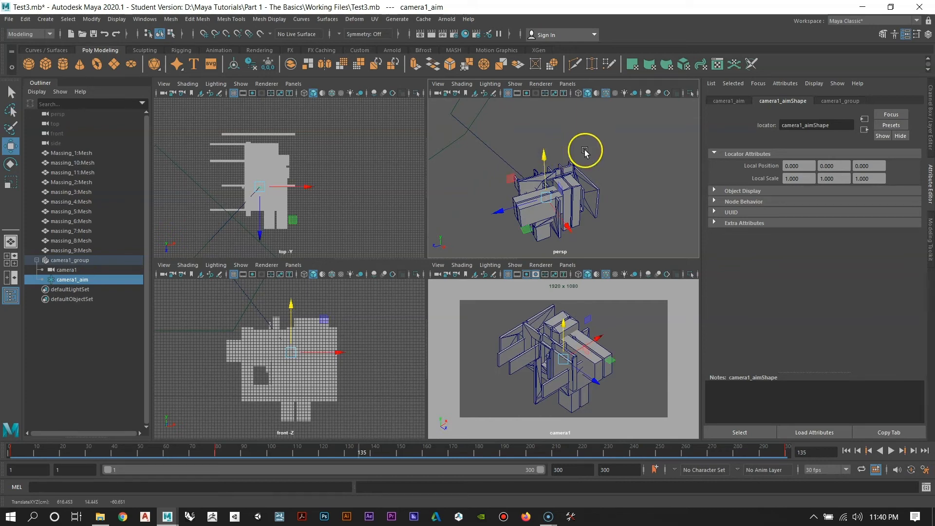
alt+drag(612, 215, 588, 203)
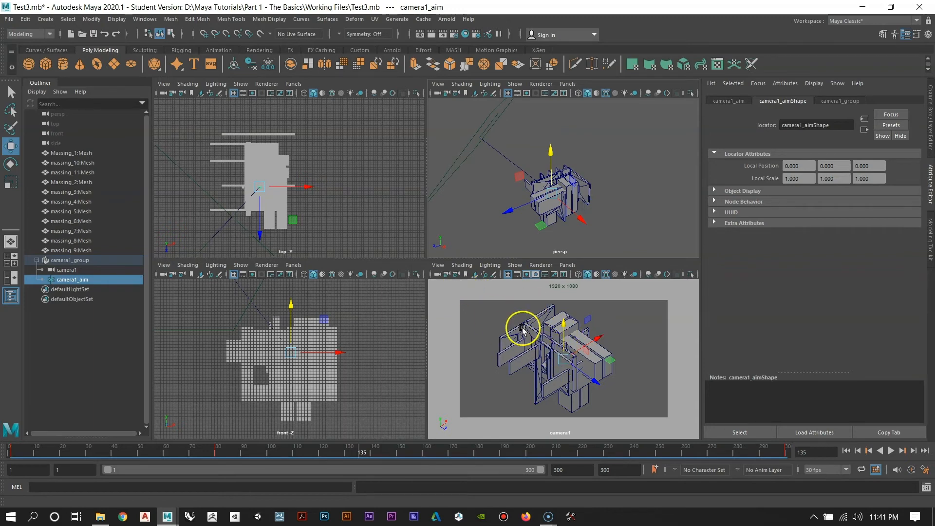
Step: Key the Translate X, Y and Z channels of camera1_aim at frame 135
click(456, 274)
click(807, 308)
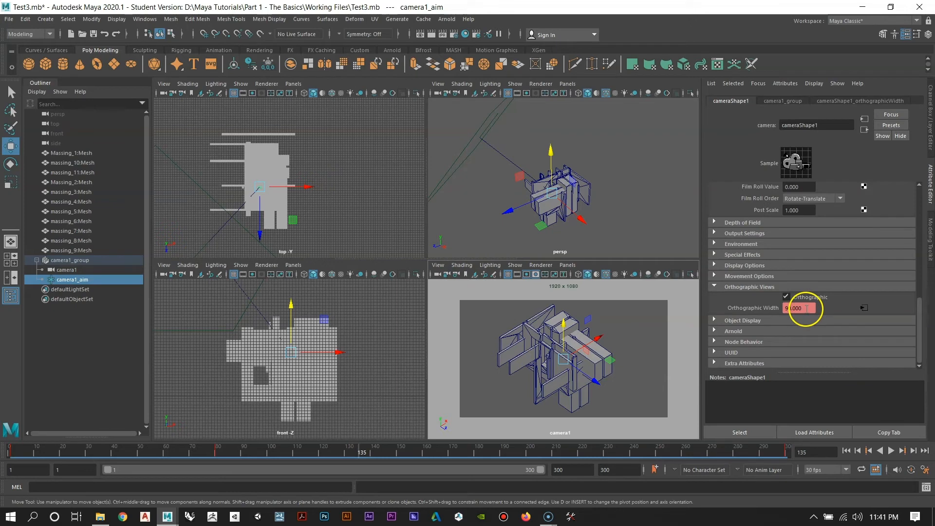
click(80, 281)
click(931, 114)
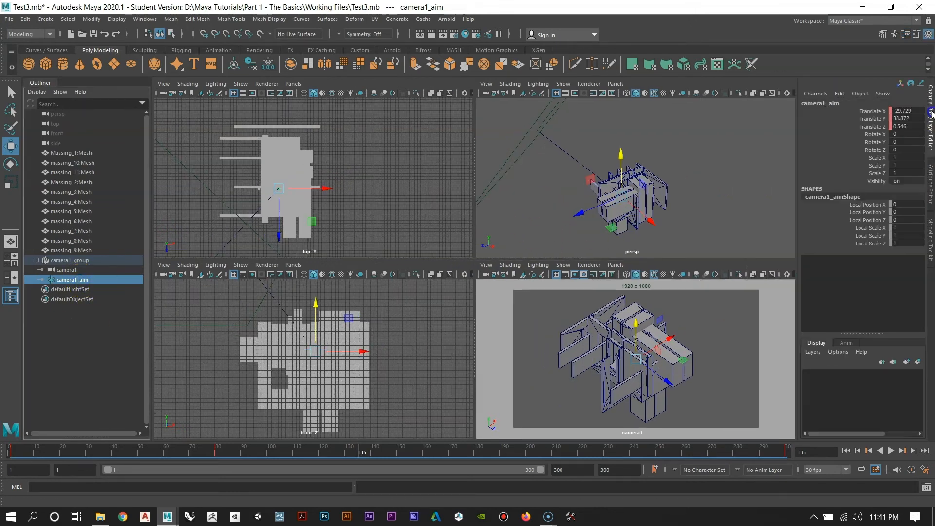
drag(916, 114, 909, 121)
right_click(910, 122)
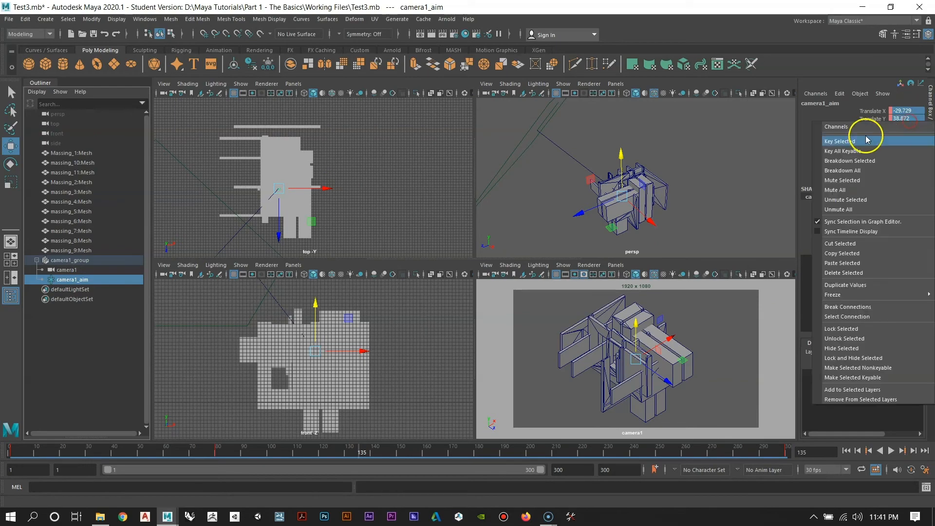
click(866, 134)
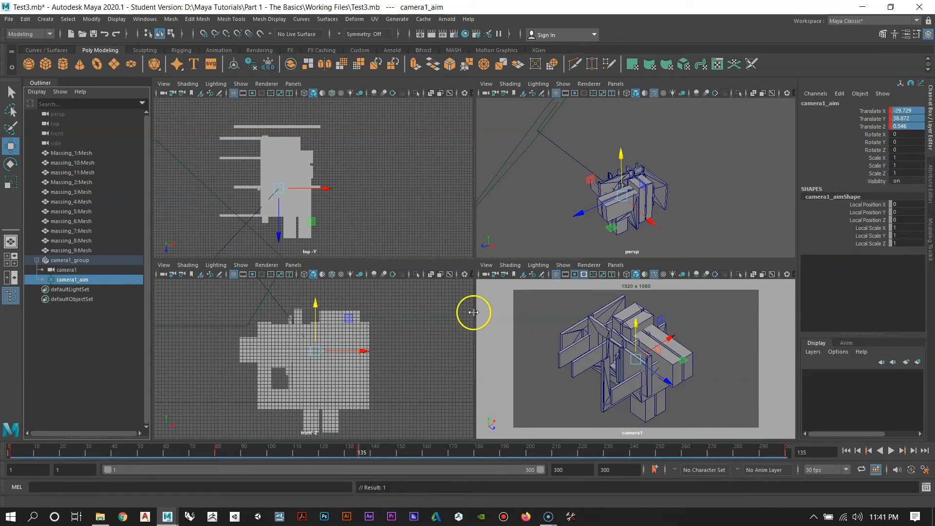
Step: Set camera1's Orthographic Width to 95 and key it at frame 135
key(ctrl+a)
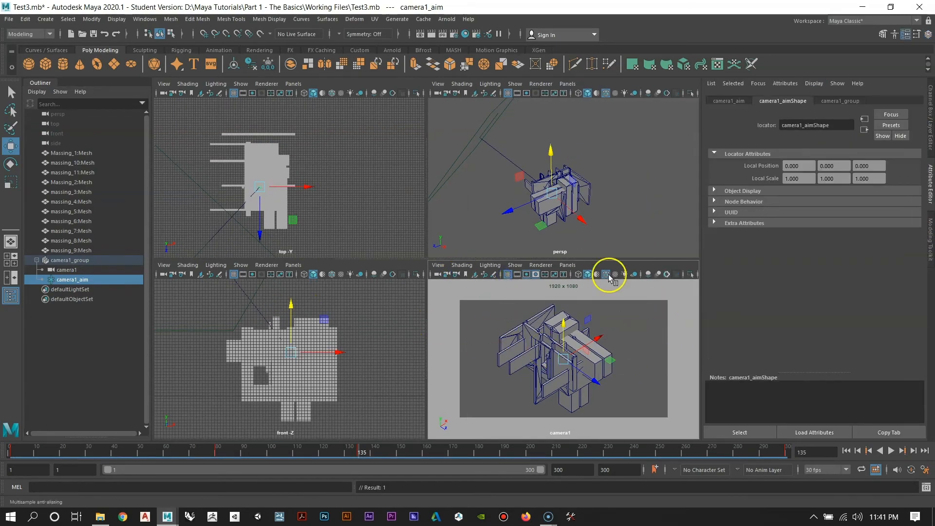
click(457, 274)
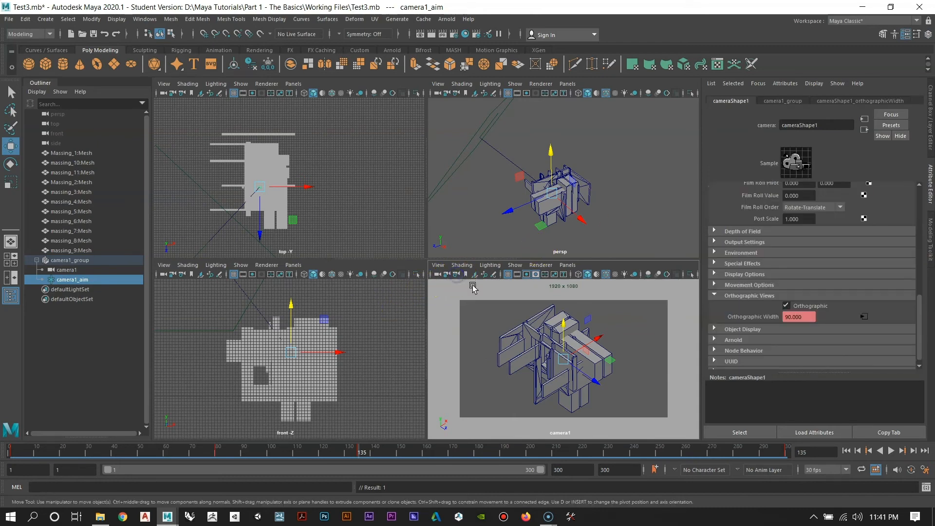
click(806, 317)
key(Return)
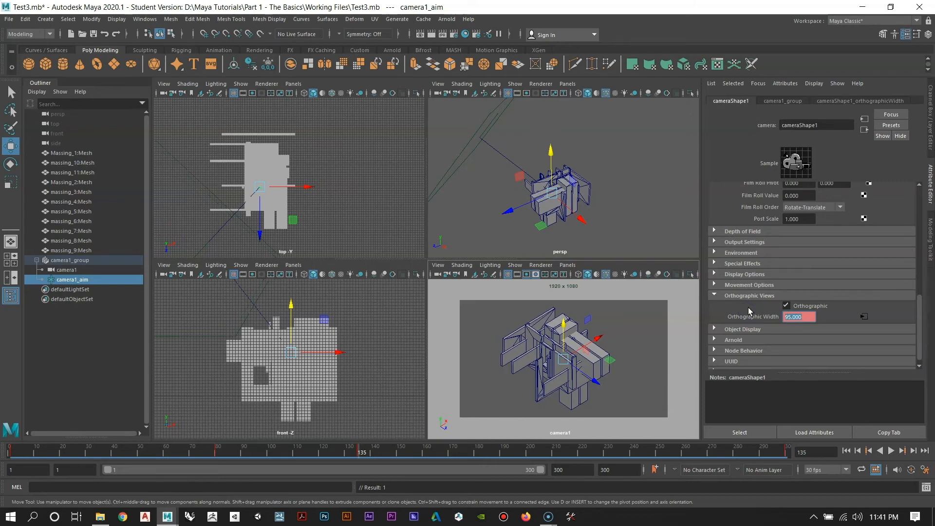
right_click(799, 318)
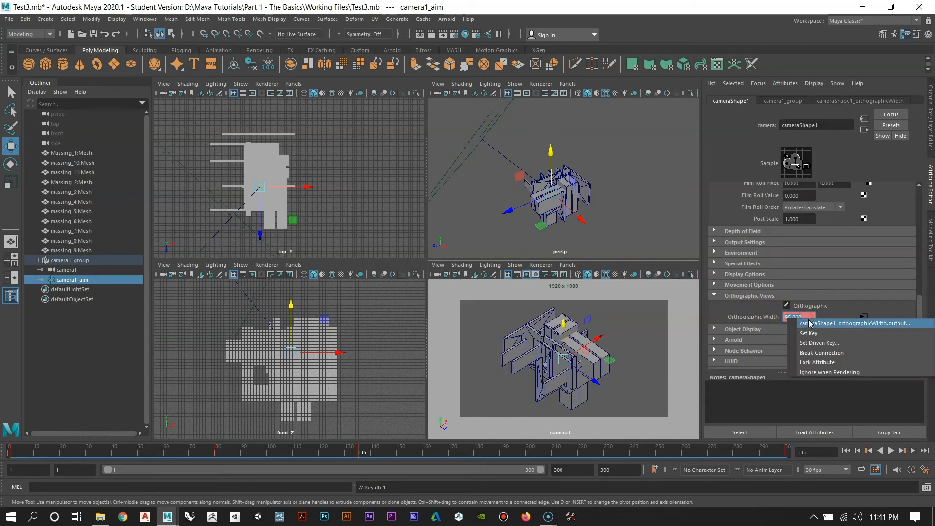
click(809, 333)
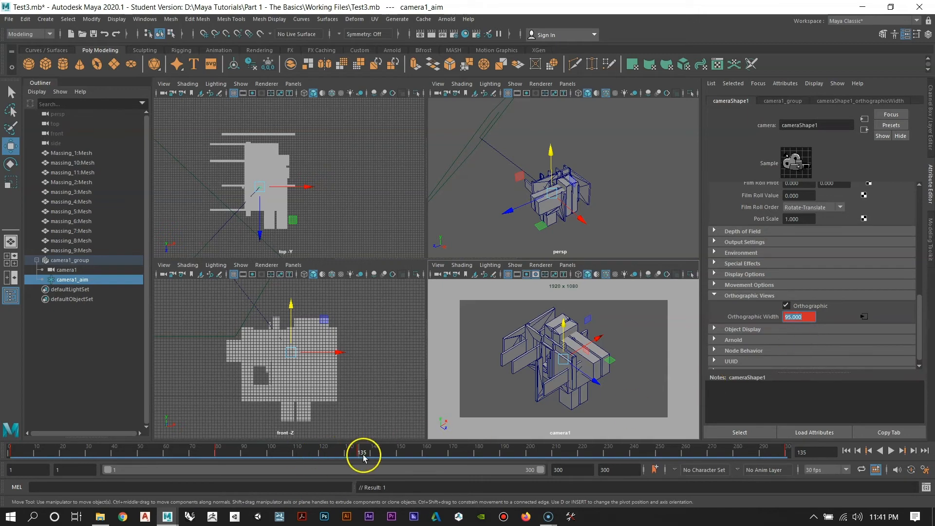
Step: At frame 180, move camera1_aim to about X -34.68, Y 35.91 and Z -1.77 to center the massing
drag(361, 452, 469, 459)
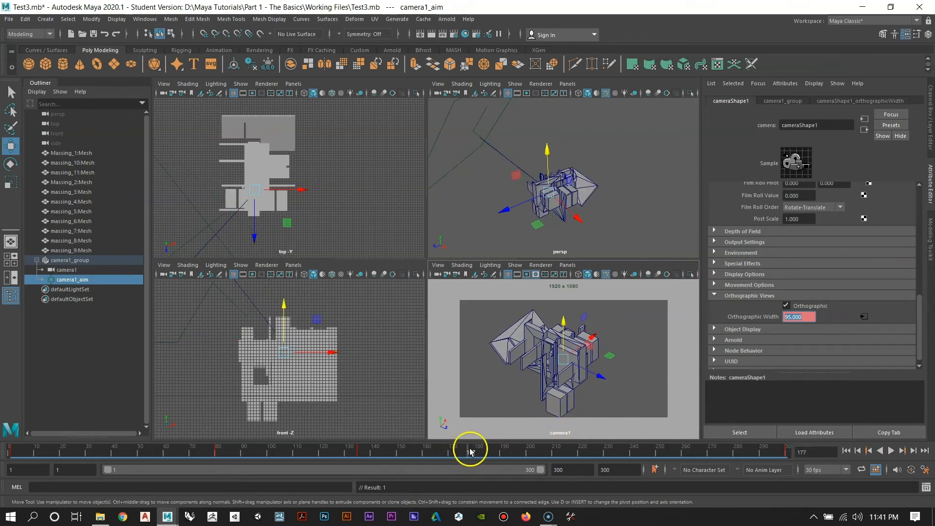
key(alt+v)
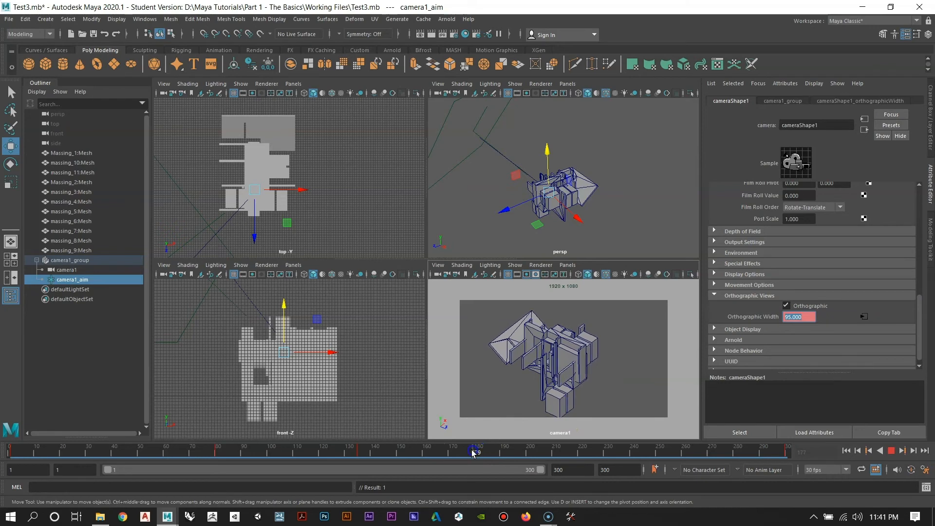
click(477, 457)
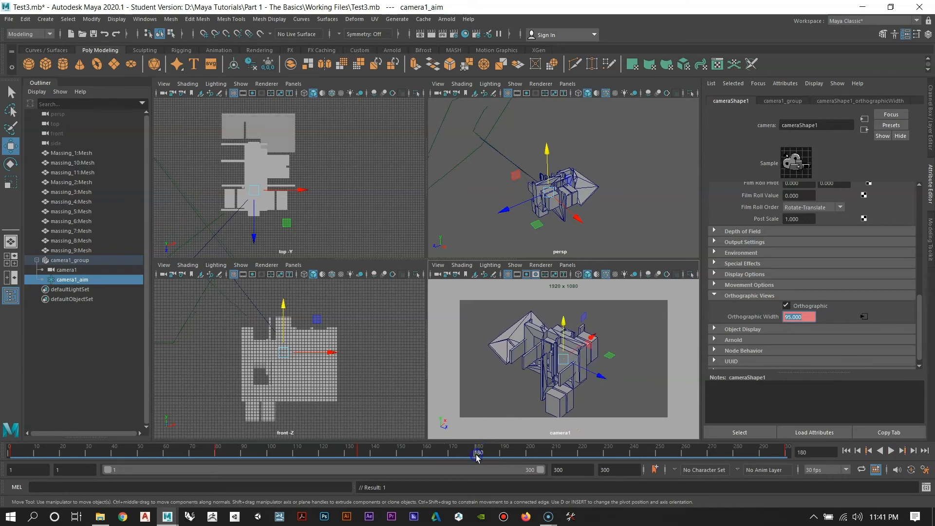
click(73, 280)
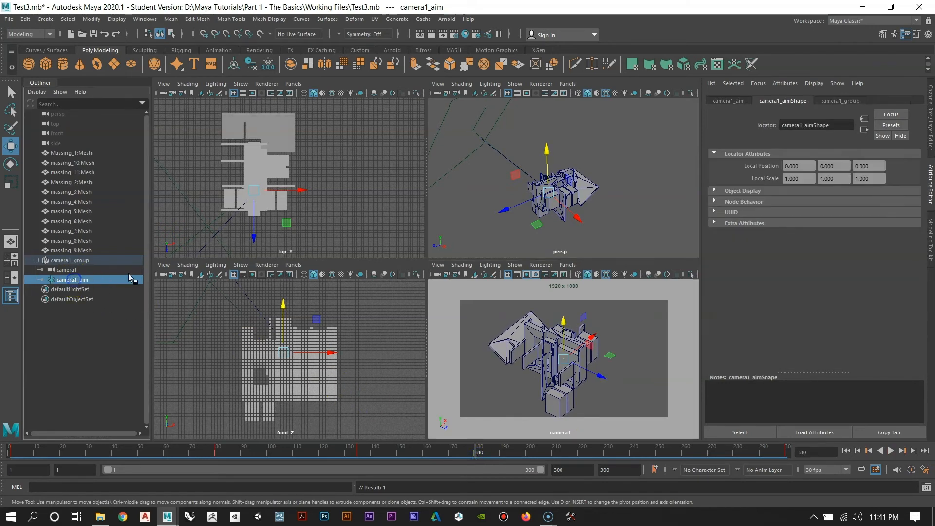
drag(530, 153, 549, 157)
alt+drag(599, 206, 564, 226)
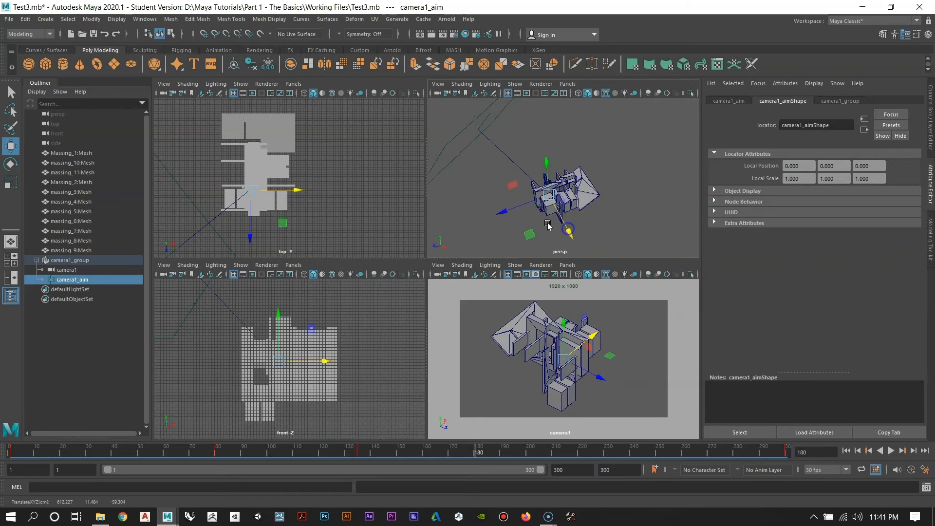
mouse_move(512, 211)
mouse_down()
mouse_move(564, 228)
mouse_move(513, 211)
mouse_up()
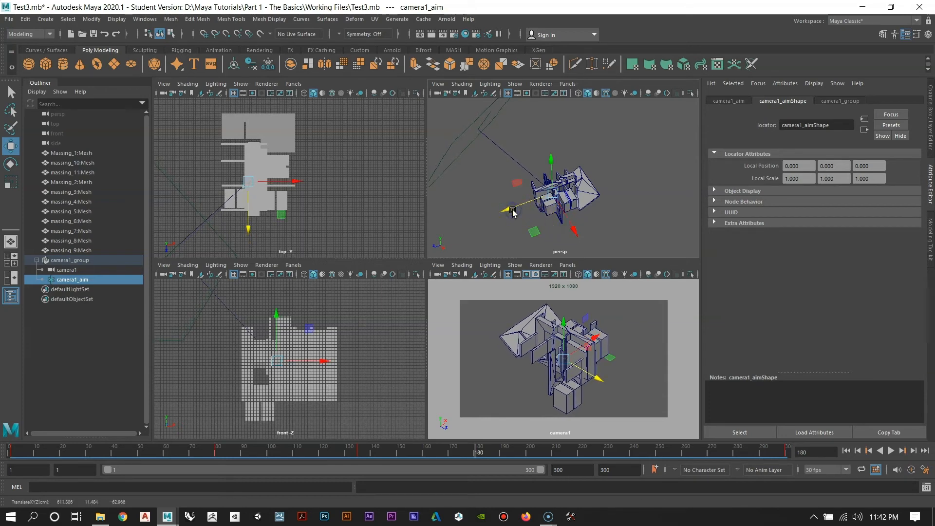
Step: Key the Translate X, Y and Z channels of camera1_aim at frame 180
click(932, 99)
drag(904, 111, 909, 122)
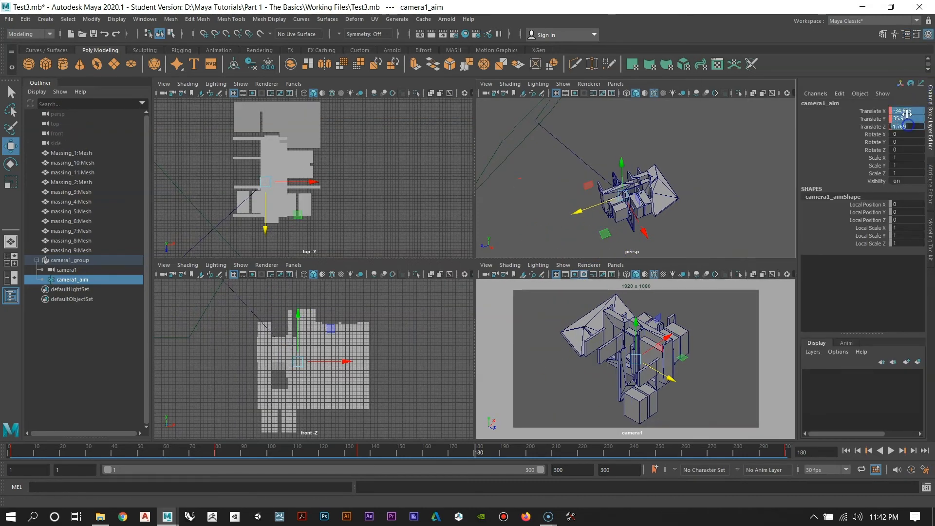
right_click(908, 115)
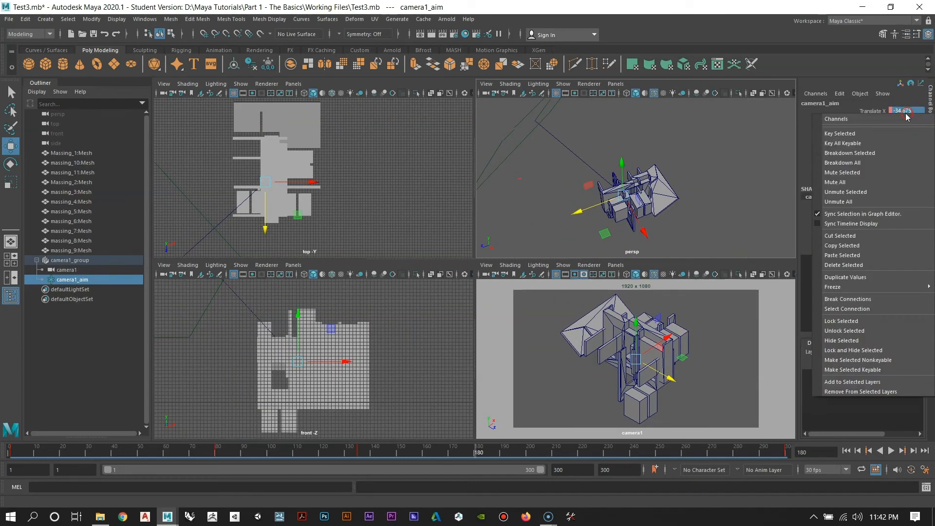
click(863, 137)
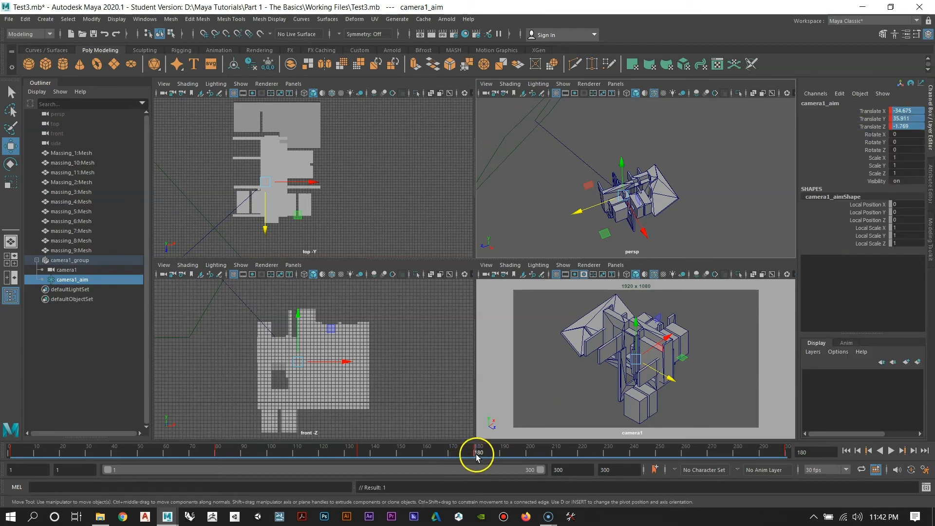
Step: Deselect everything and scrub the timeline around frame 180 to check how camera1 frames the massing
drag(476, 455, 657, 469)
click(555, 409)
drag(560, 472, 440, 485)
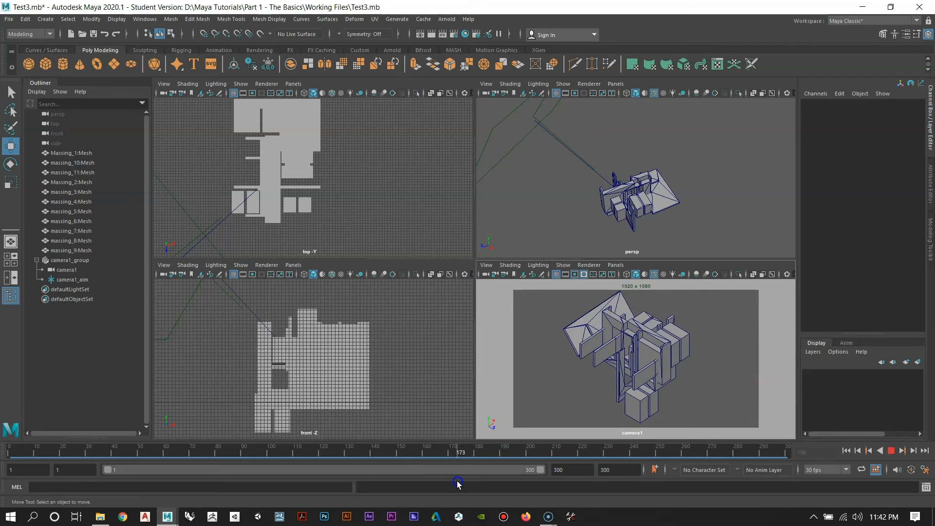
click(625, 282)
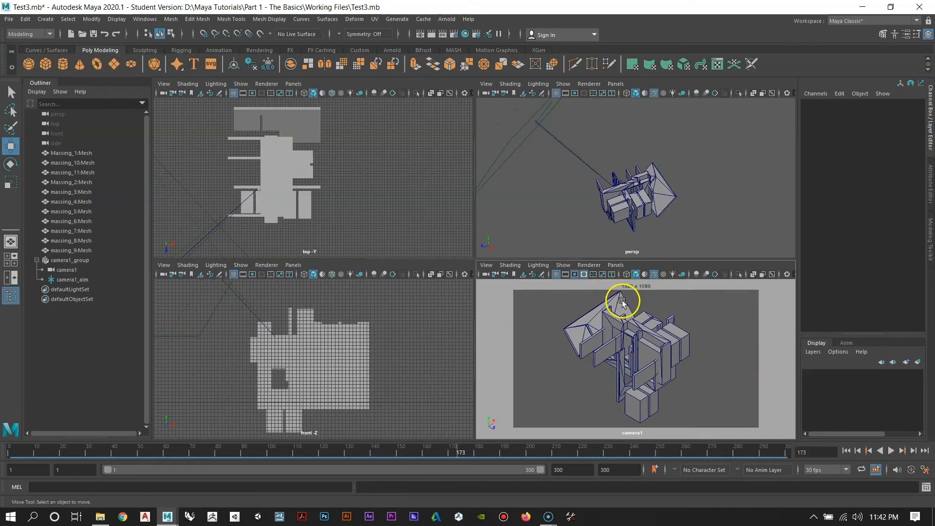
Step: Set camera1's Orthographic Width to 100 and key it at frame 180
mouse_move(460, 453)
mouse_down()
mouse_move(477, 455)
mouse_move(430, 458)
mouse_move(477, 458)
mouse_up()
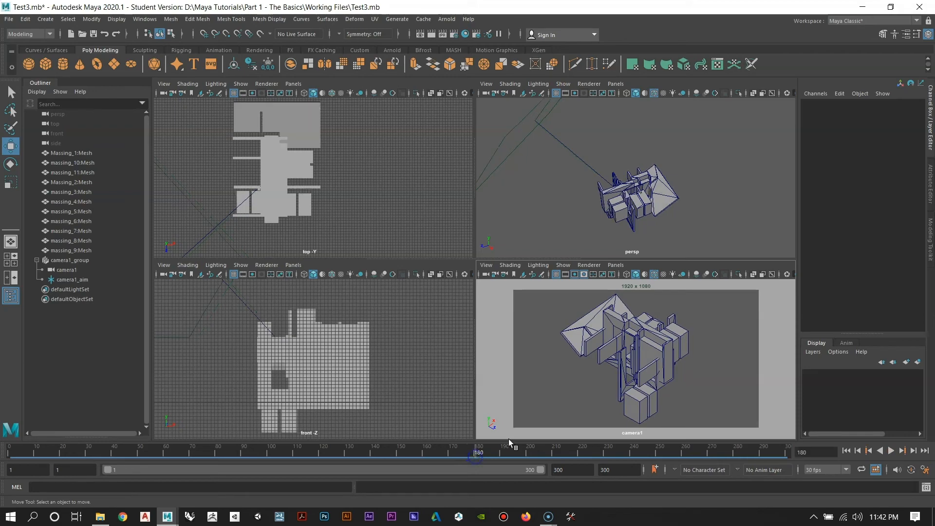
click(504, 273)
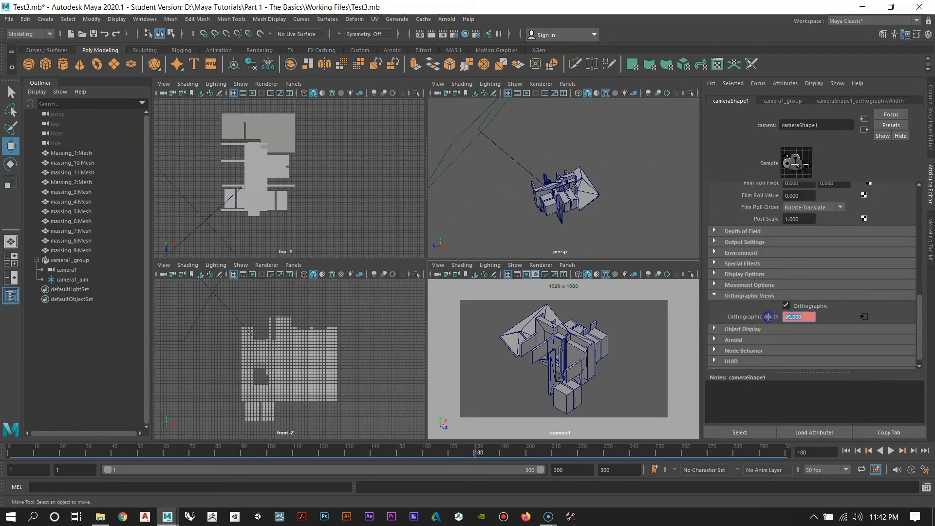
text(1)
key(Return)
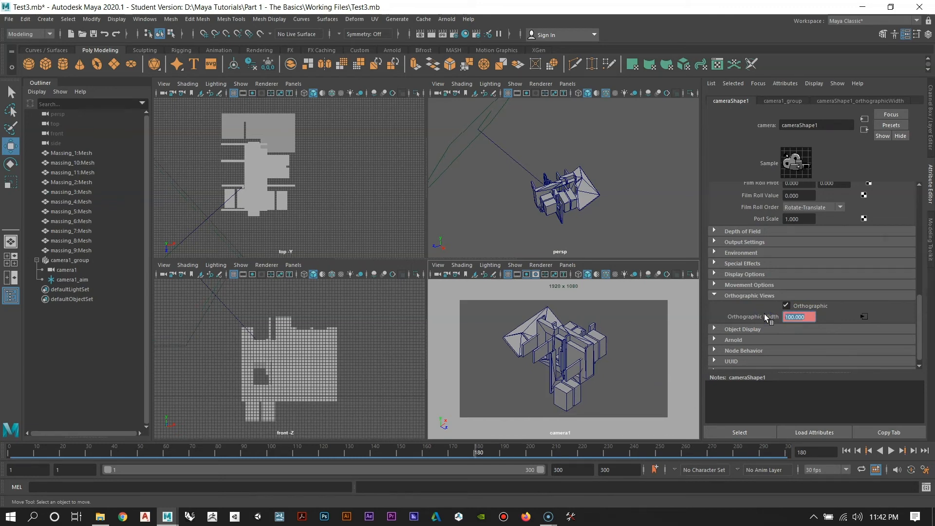
right_click(799, 317)
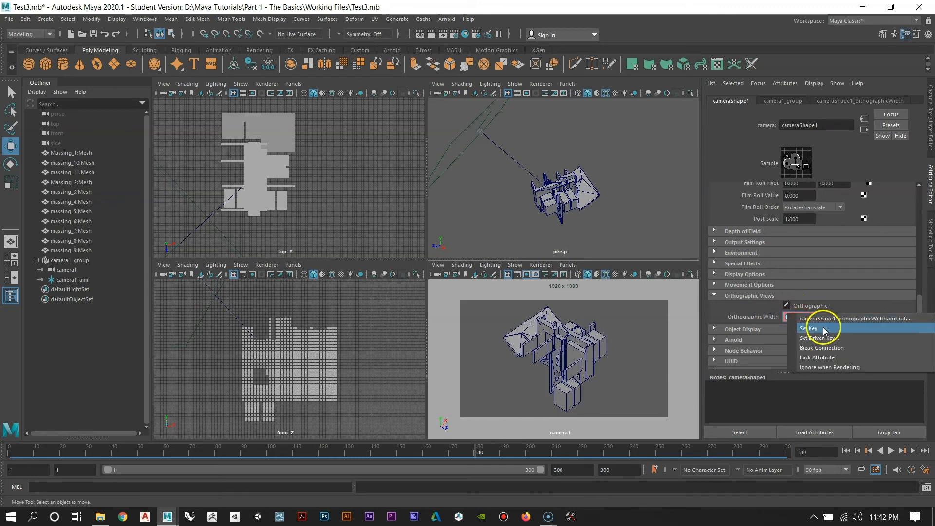
click(825, 331)
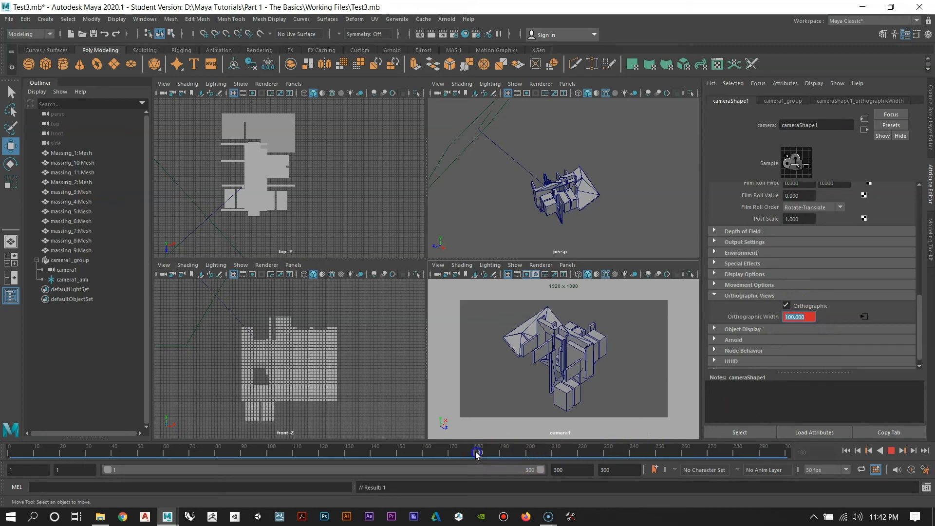
mouse_move(476, 454)
mouse_down()
mouse_move(388, 454)
mouse_move(476, 456)
mouse_up()
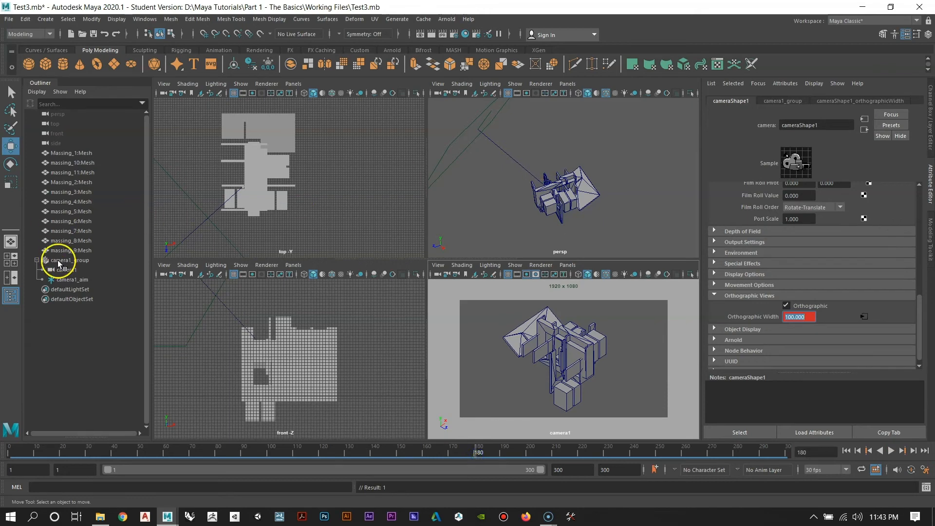
Step: Raise camera1_aim to about Y 36.8 at frame 180 and key its Translate X, Y and Z channels
click(69, 280)
click(553, 159)
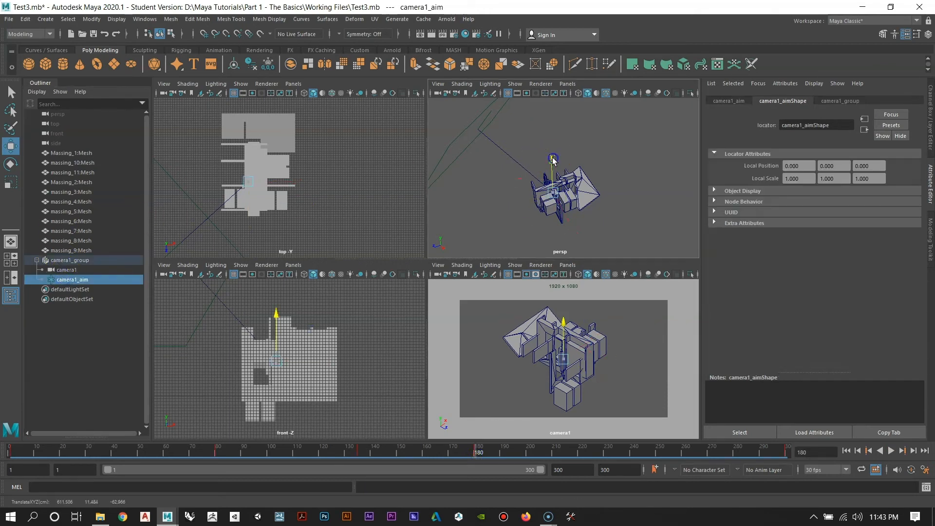
drag(553, 160, 553, 158)
click(485, 456)
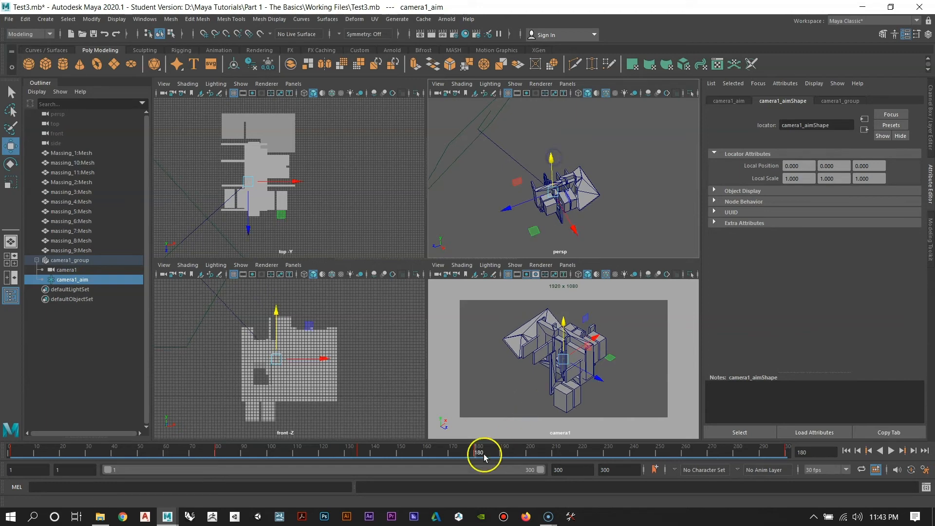
click(929, 93)
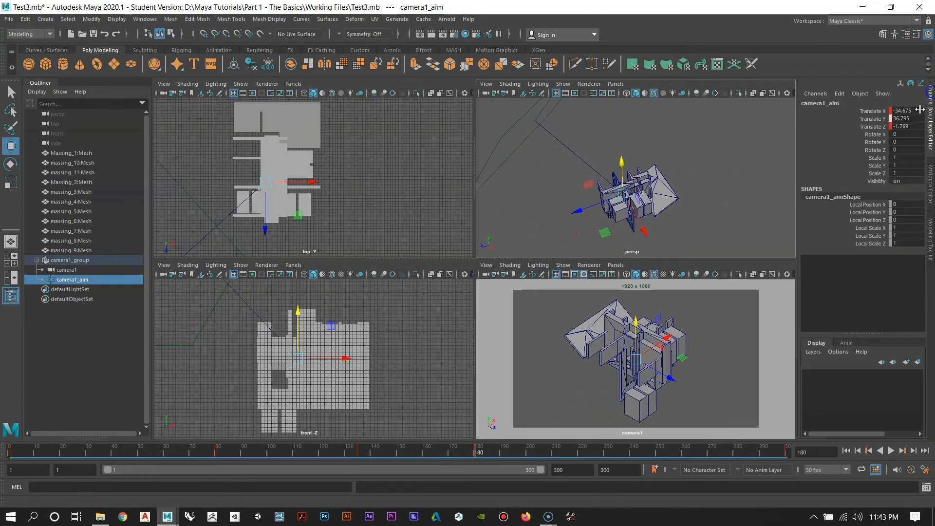
click(903, 110)
right_click(901, 117)
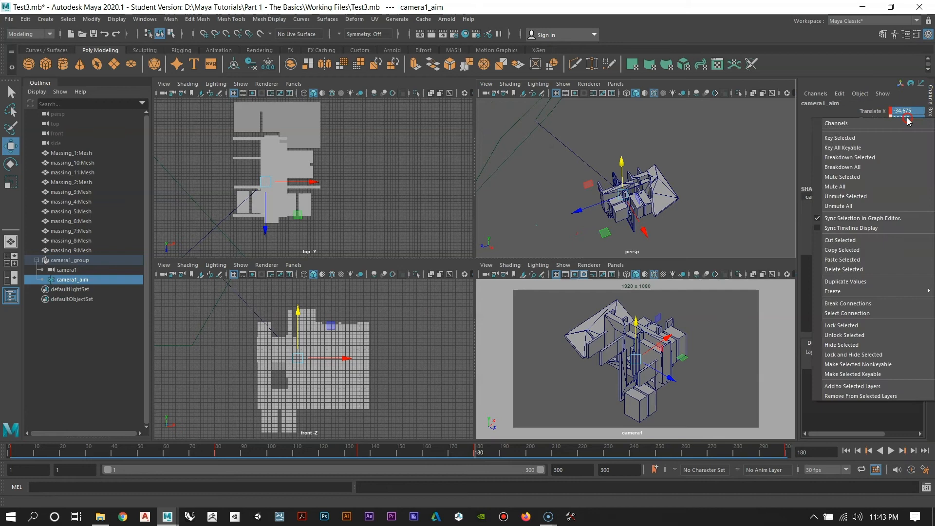
click(880, 138)
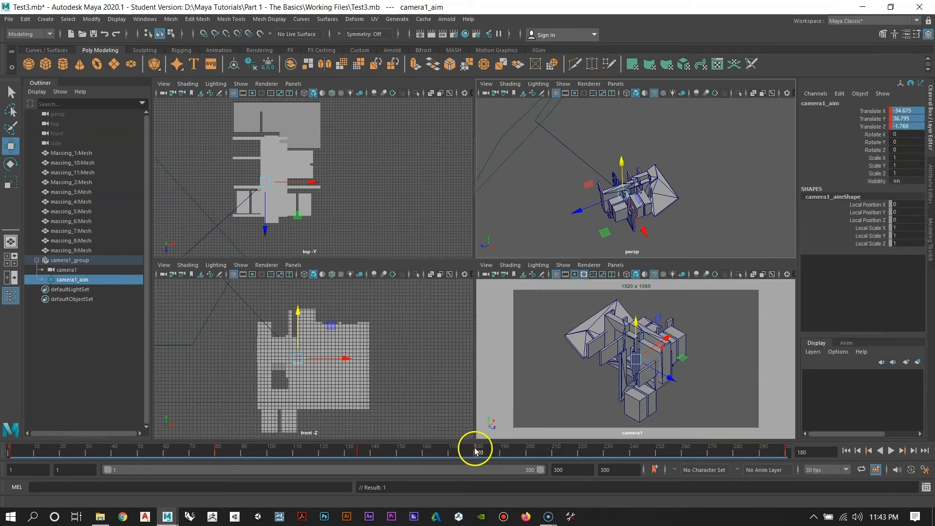
Step: Deselect everything and scrub the timeline from before frame 180 to frame 300 to check camera1's framing
drag(475, 448, 464, 451)
click(549, 399)
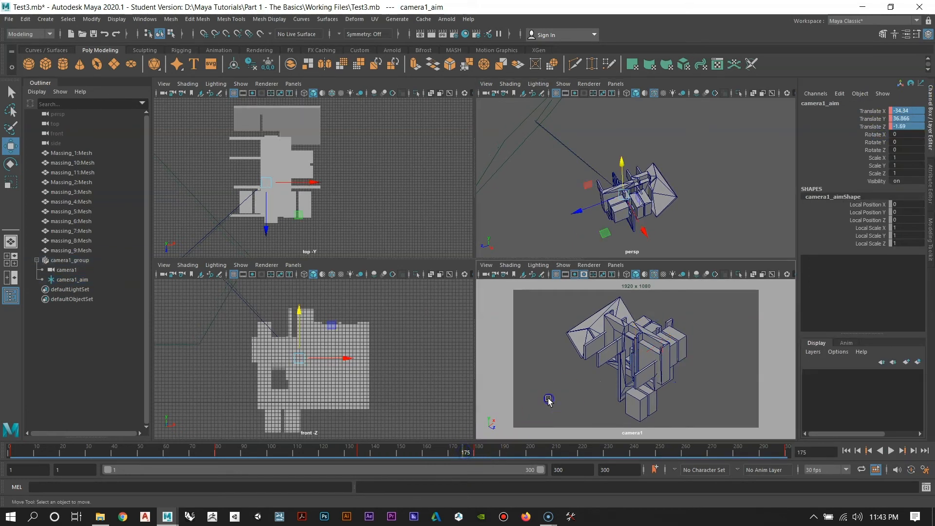
drag(407, 456, 414, 456)
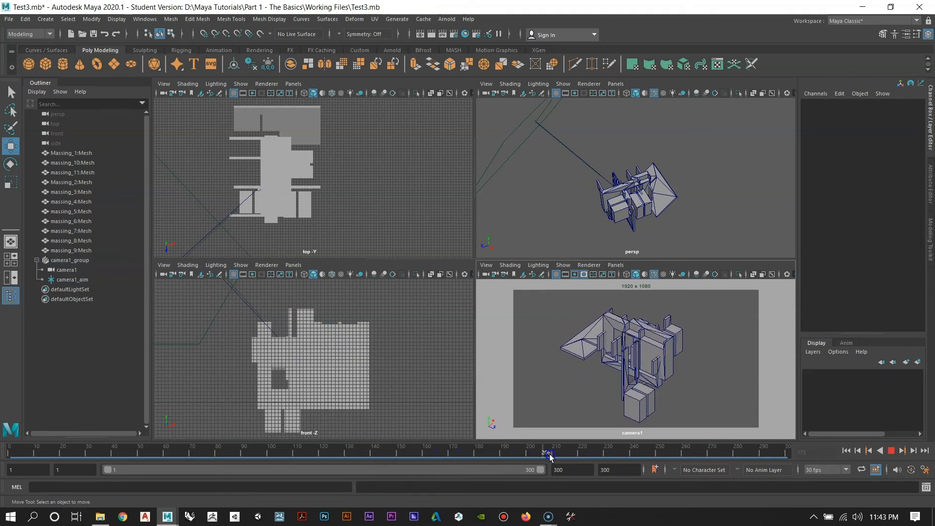
mouse_move(407, 460)
mouse_down()
mouse_move(375, 460)
mouse_move(432, 466)
mouse_up()
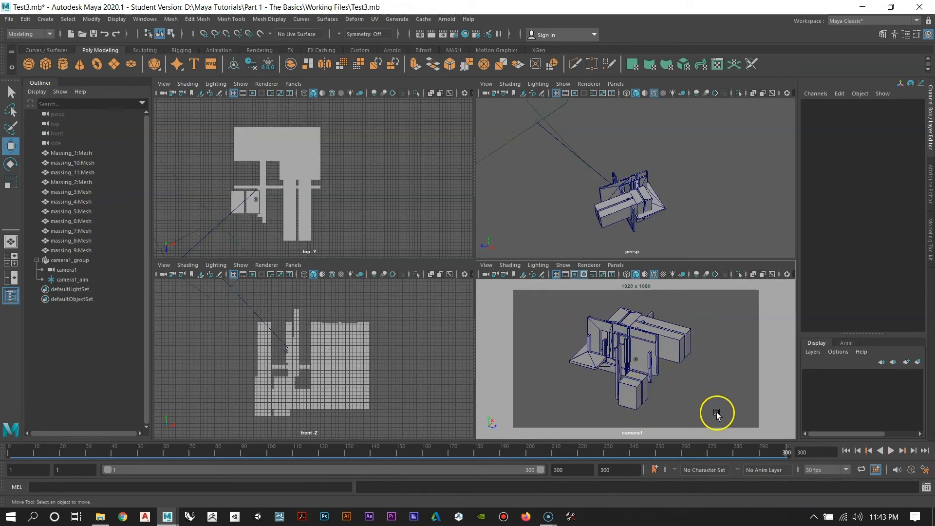
Step: Set camera1's Orthographic Width to 90 and key it at frame 300
drag(788, 450, 820, 462)
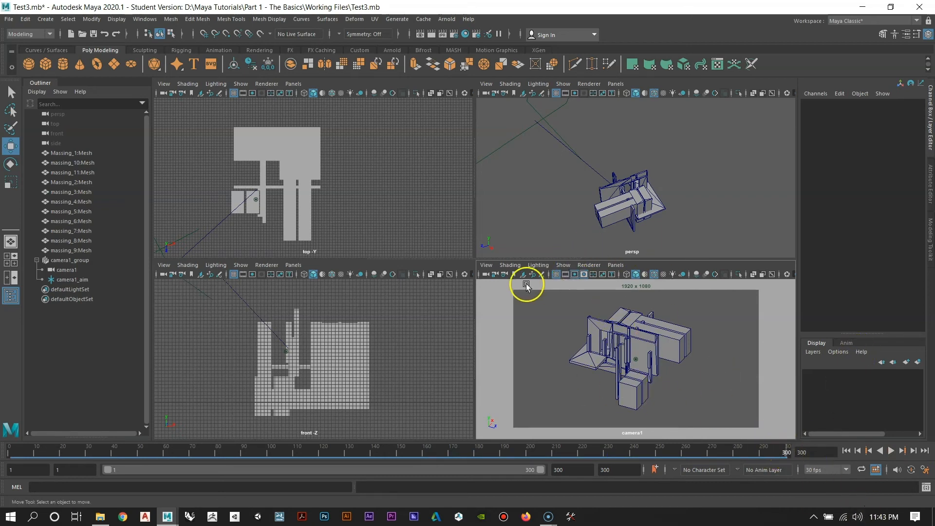
click(505, 275)
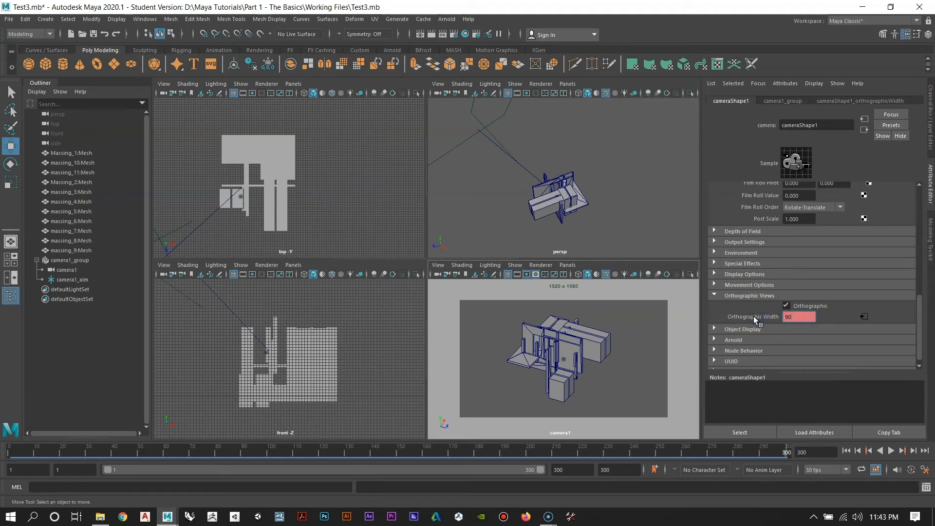
key(Return)
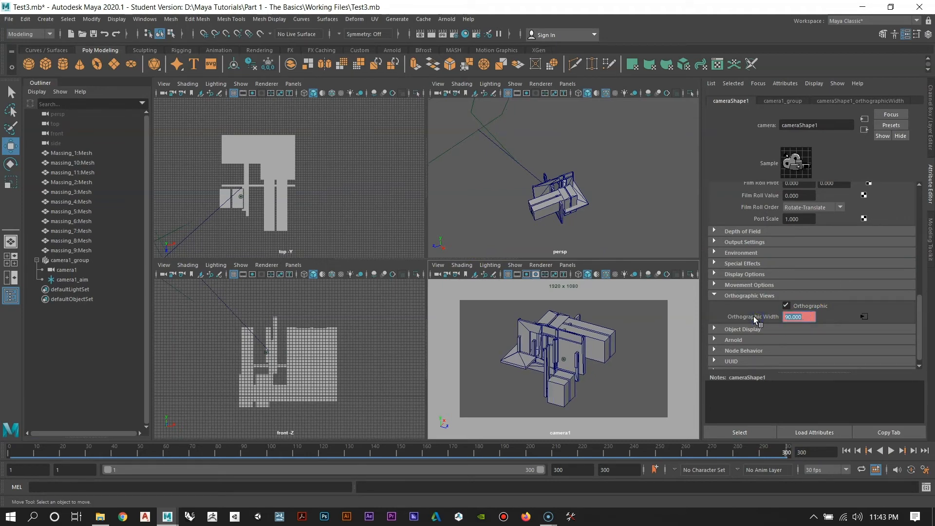
right_click(812, 314)
click(814, 330)
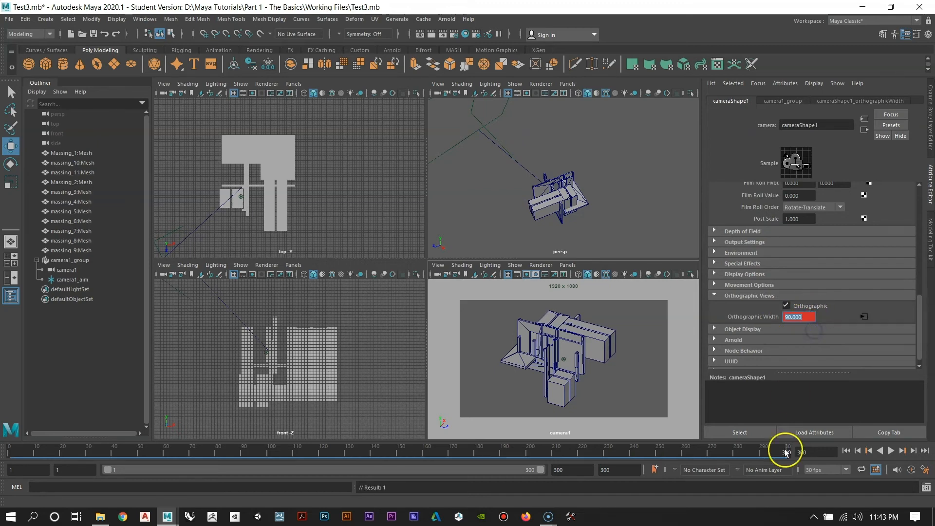
mouse_move(786, 452)
mouse_down()
mouse_move(498, 465)
mouse_move(9, 460)
mouse_move(789, 454)
mouse_up()
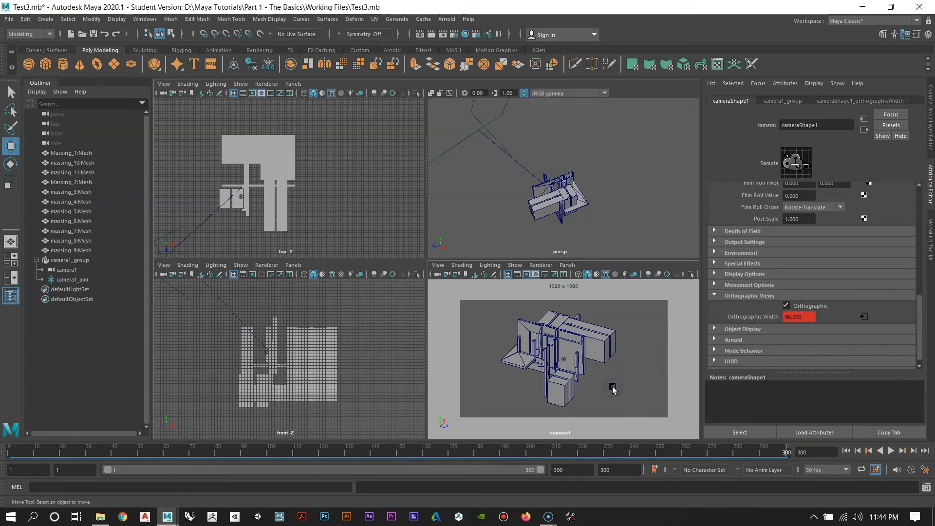
Step: Maximize the camera1 view, return to frame 1 and play the start of the animation
key(space)
click(634, 378)
double_click(811, 452)
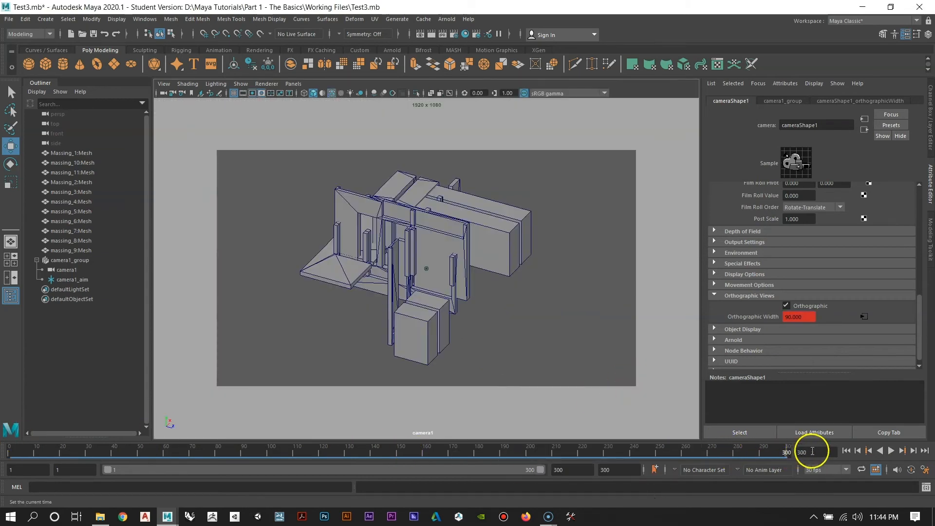
text(1)
key(Return)
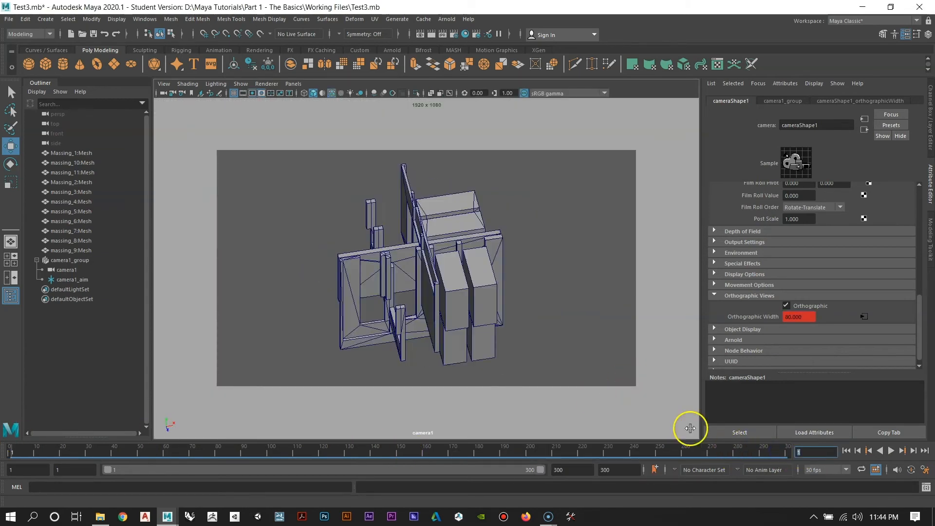
click(10, 91)
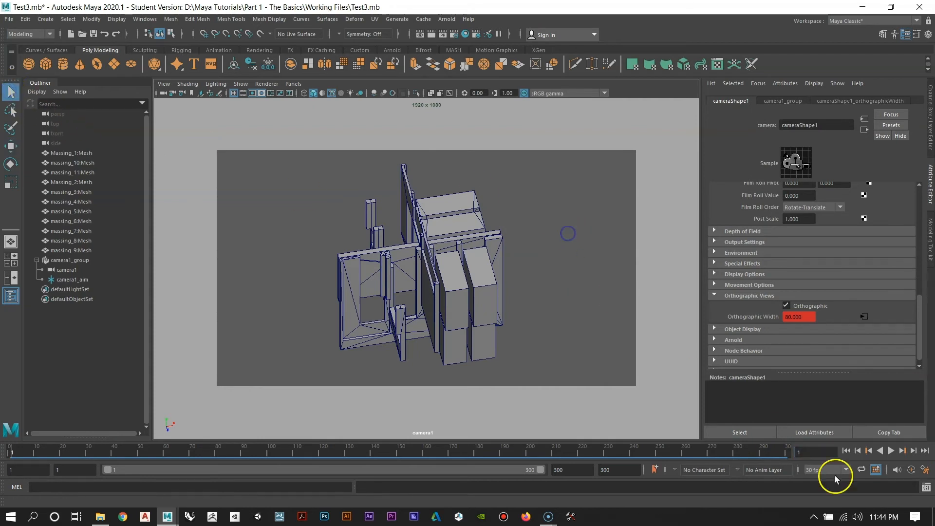
click(890, 450)
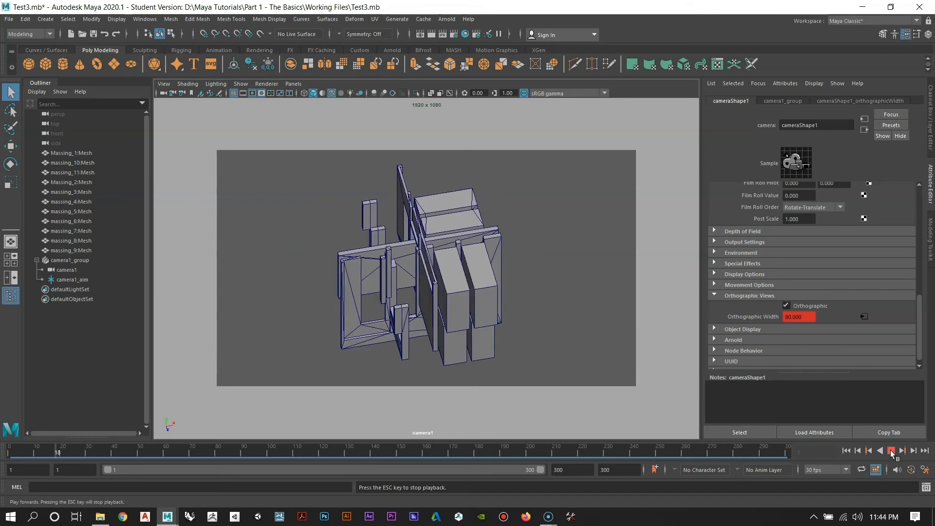
click(891, 450)
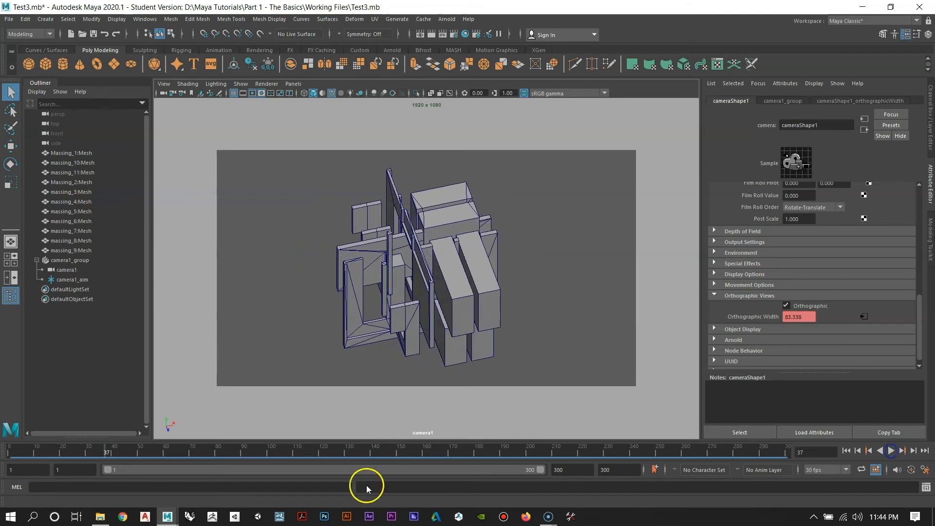
Step: Scrub the timeline through to frame 300 to examine how camera1 frames the massing
click(99, 453)
drag(99, 452, 158, 423)
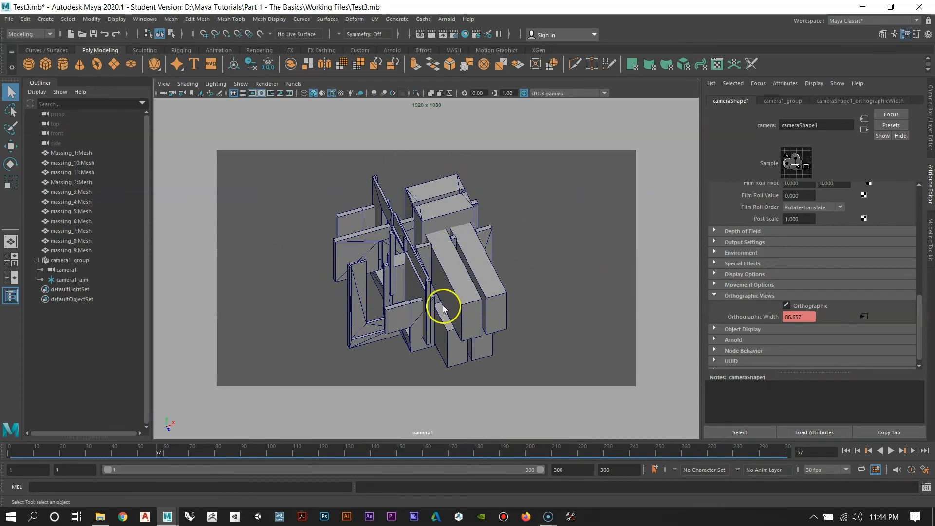
drag(158, 453, 812, 460)
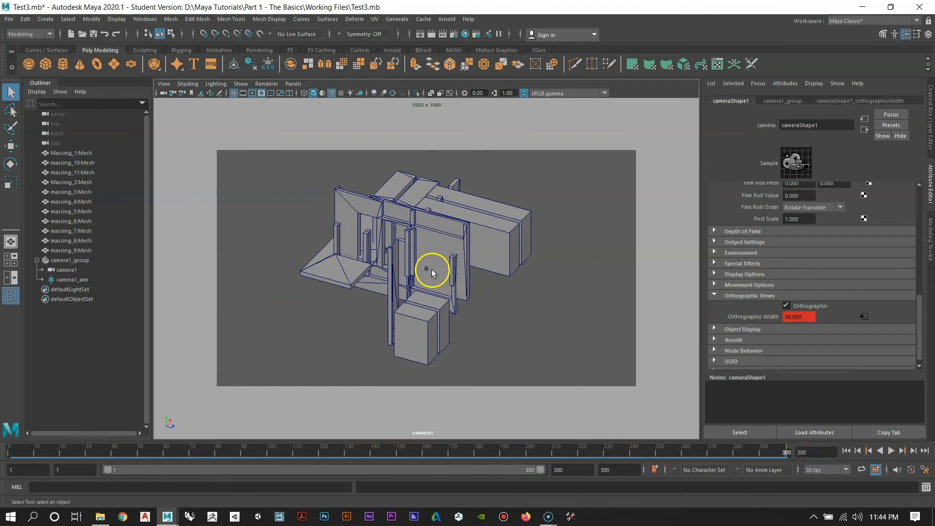
Step: Select camera1 and camera1_aim in turn to review their keyframes, and show the camera's Orthographic Width attribute
click(68, 270)
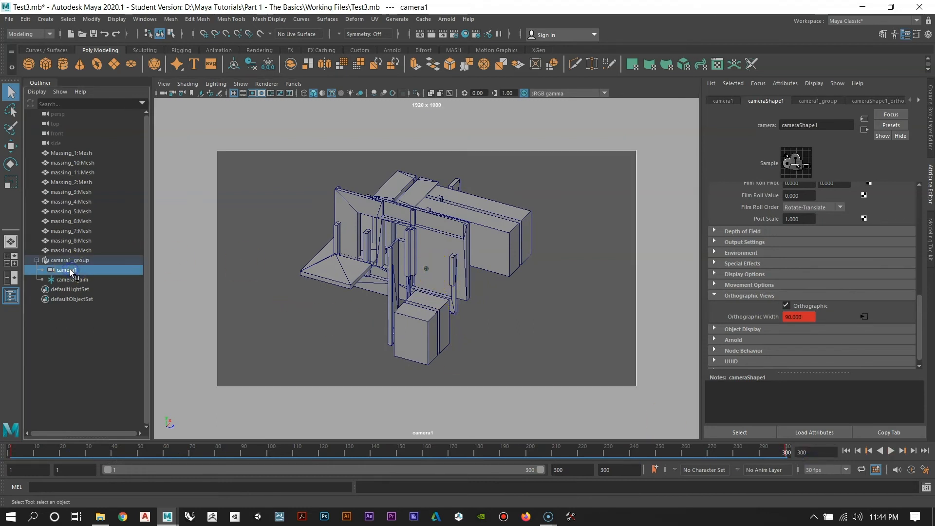
click(71, 280)
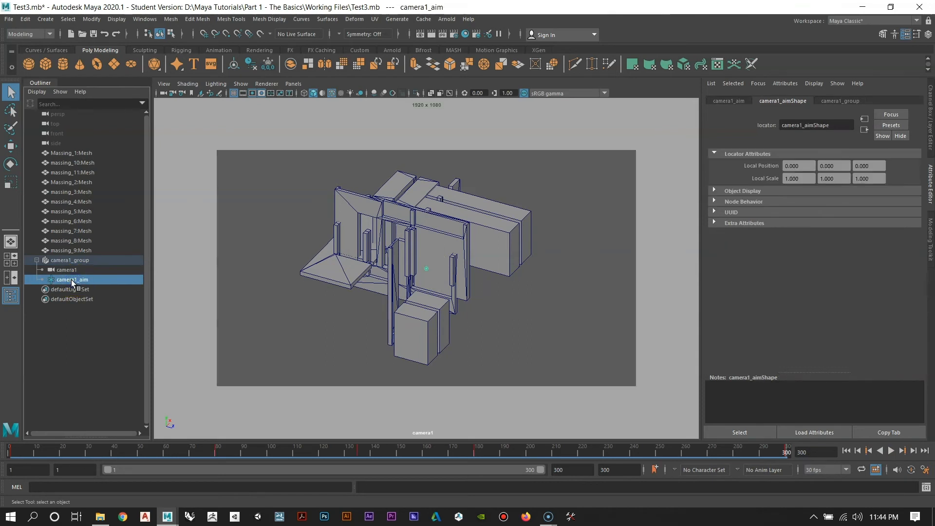
click(180, 94)
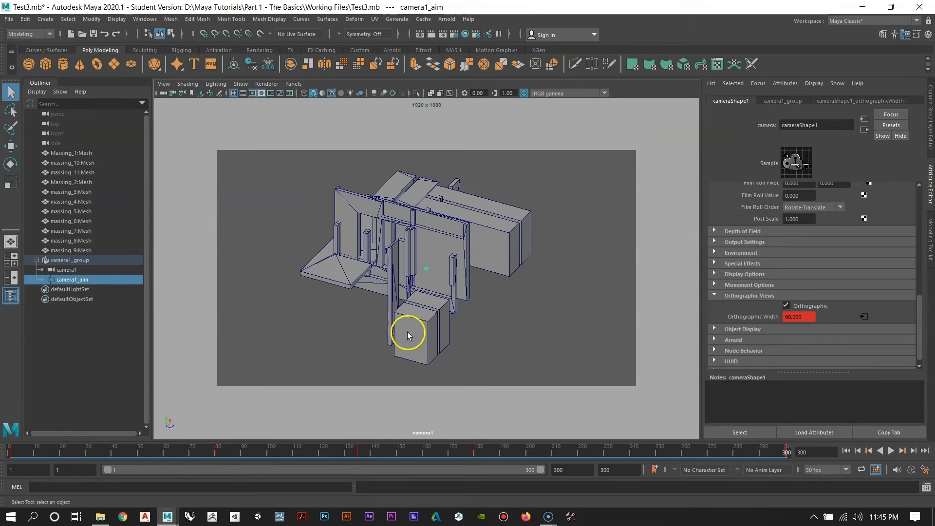
Step: Scrub the full timeline back to frame 1 and play the animation again to review the camera motion
key(alt+v)
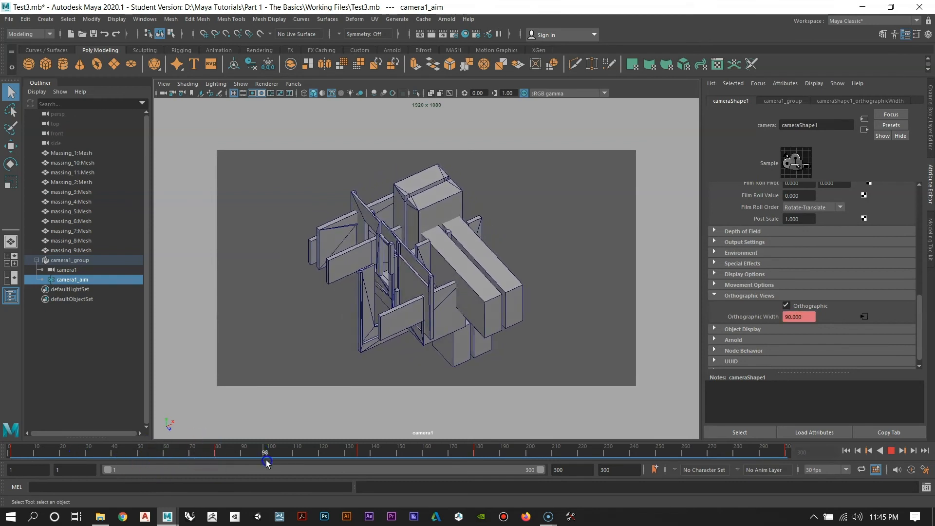
click(299, 455)
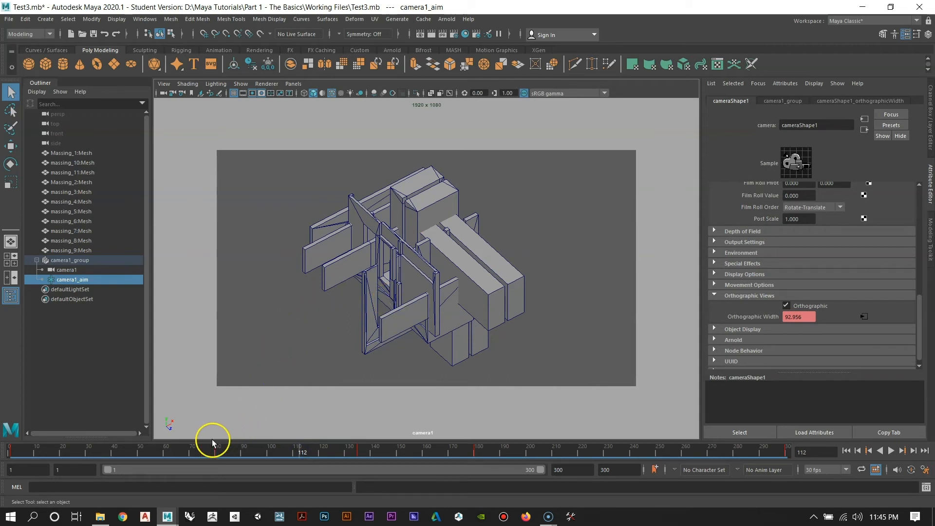
drag(209, 450, 736, 463)
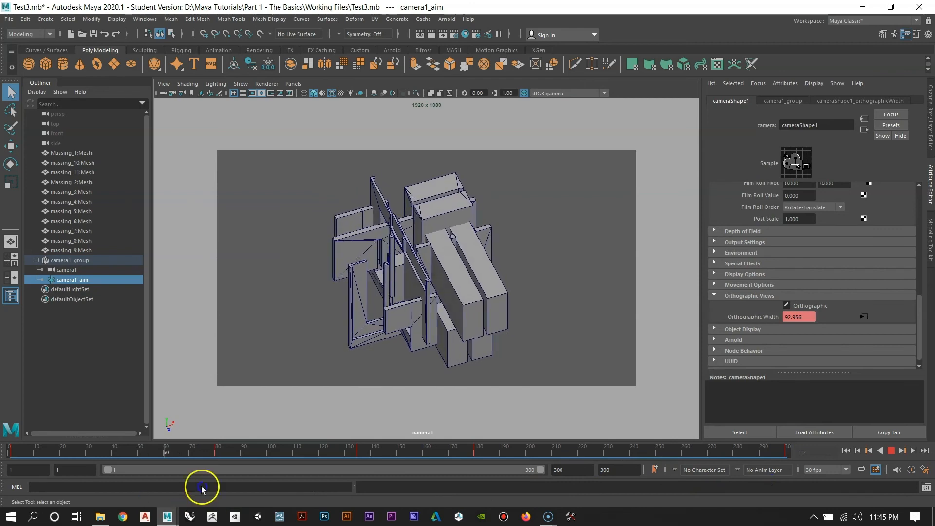
drag(557, 492, 2, 483)
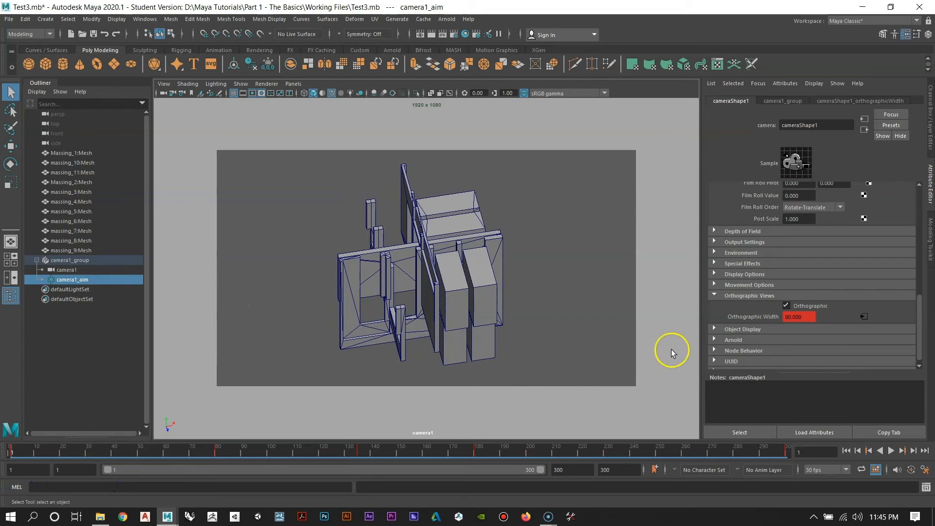
click(891, 450)
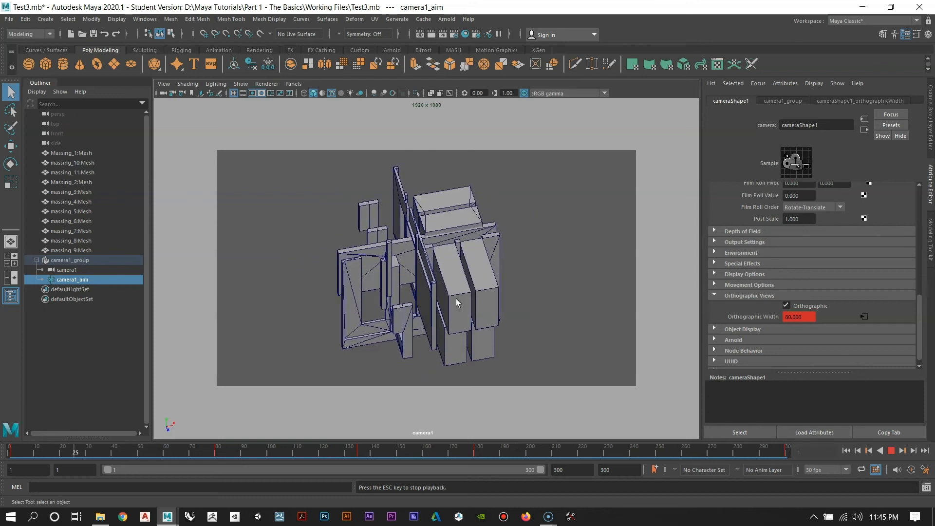
click(894, 449)
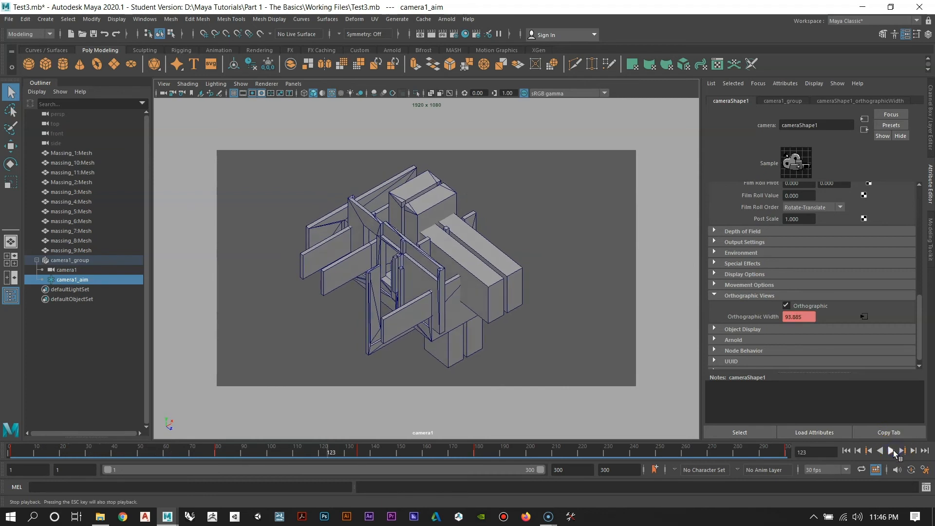
Step: Play the animation through camera1 to review the camera motion, and return the current time to frame 1
click(890, 451)
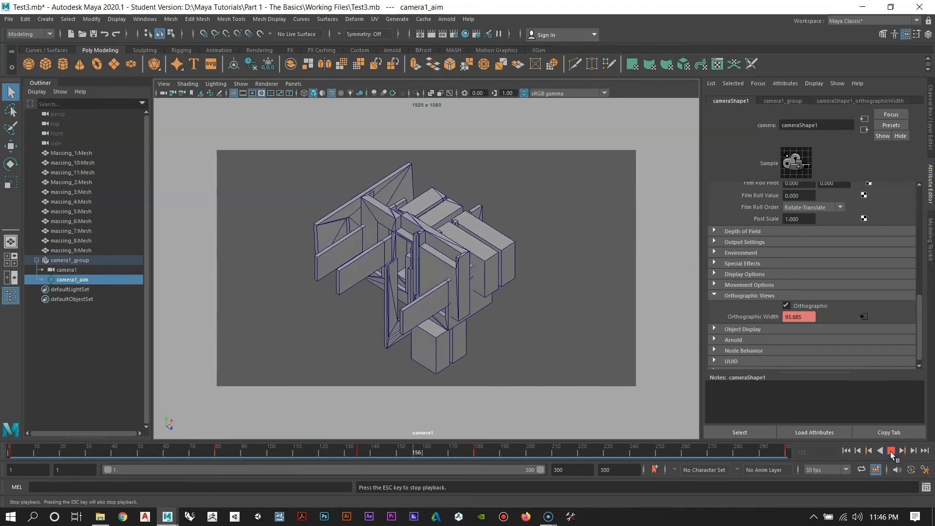
click(890, 451)
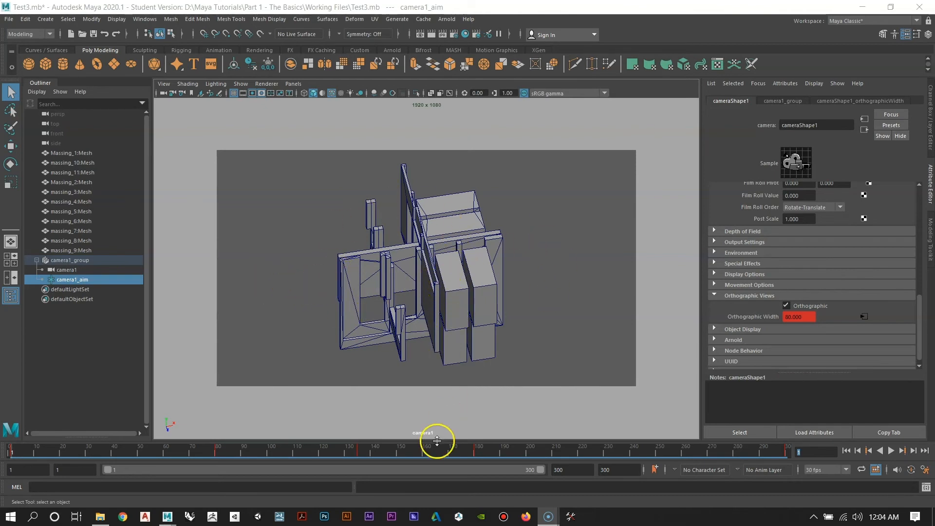
drag(430, 451, 10, 467)
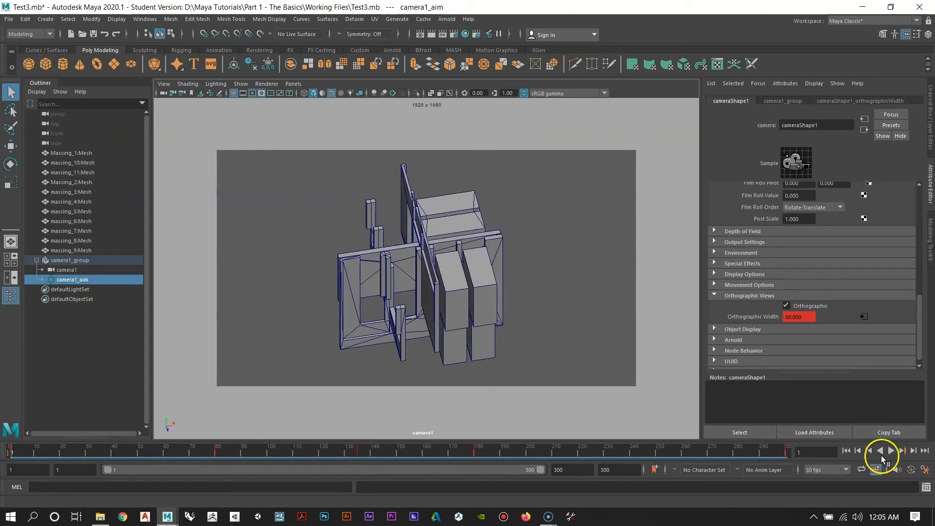
click(891, 452)
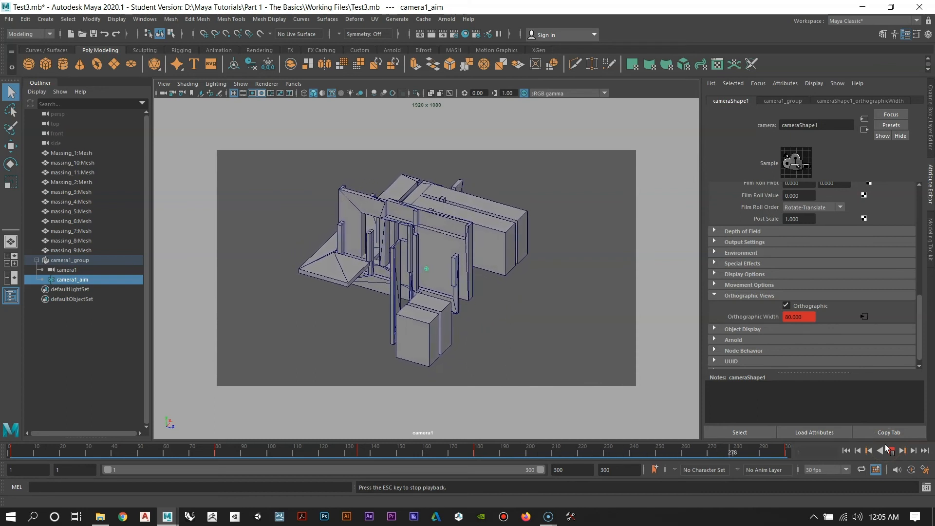
click(890, 451)
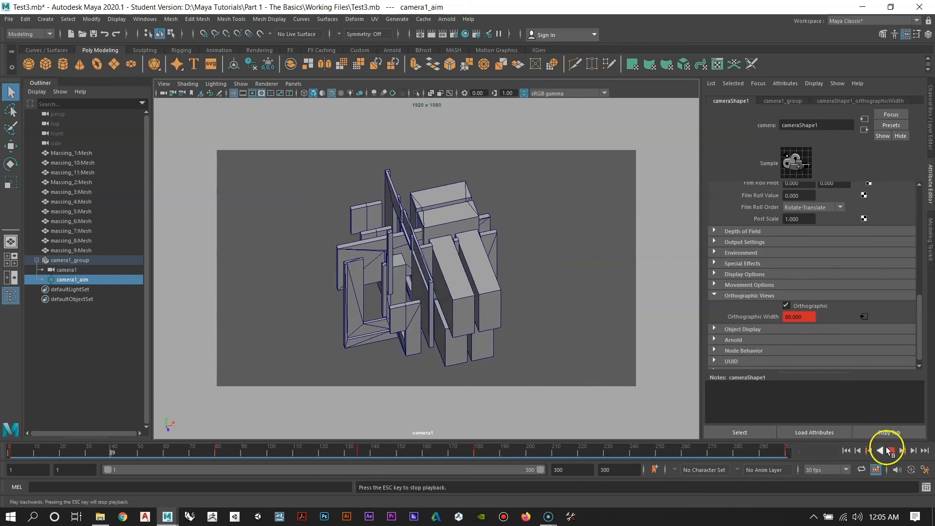
click(825, 453)
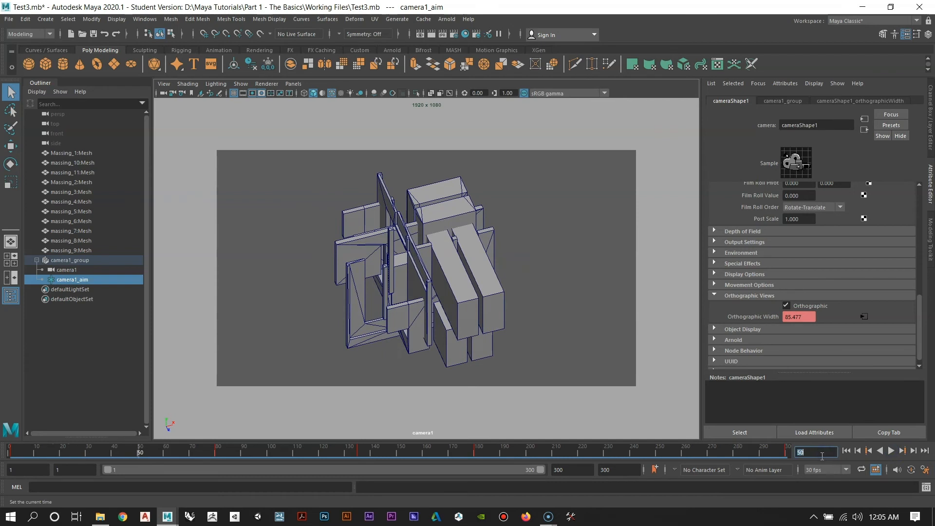
text(1)
key(Return)
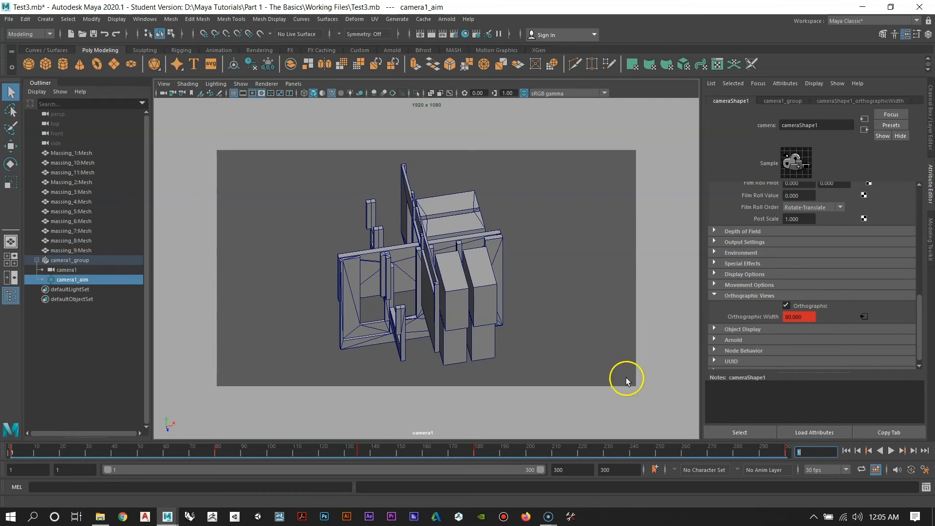
Step: Scrub the timeline from the start and stop at frame 134 for a test render
click(17, 453)
mouse_move(16, 454)
mouse_down()
mouse_move(458, 471)
mouse_move(535, 465)
mouse_move(463, 455)
mouse_move(18, 452)
mouse_up()
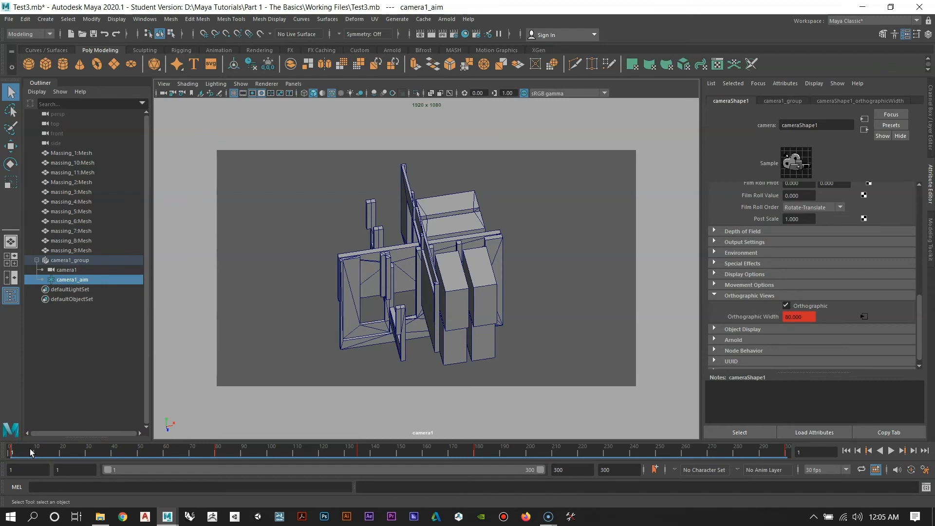
click(14, 456)
drag(54, 449, 356, 480)
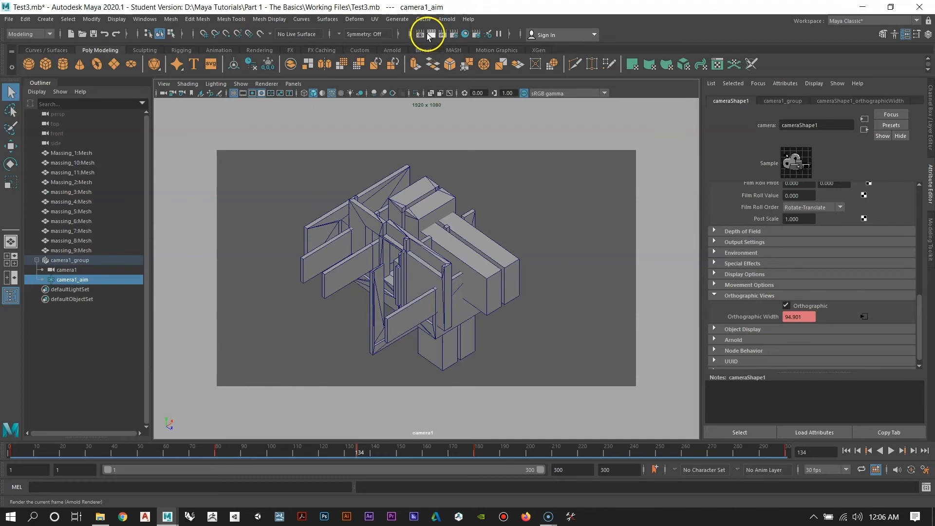
Step: Render the current frame with Arnold, examine it in a maximized Render View, and close that window
click(432, 37)
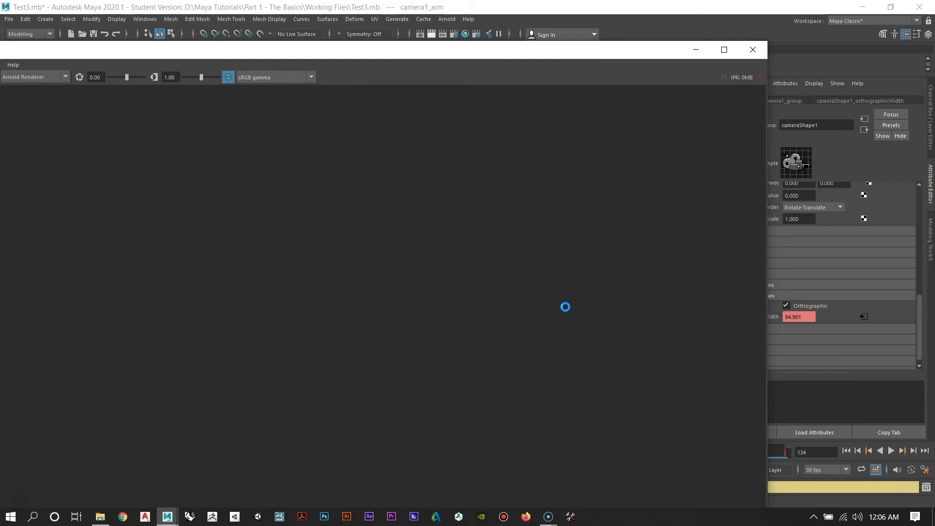
click(359, 282)
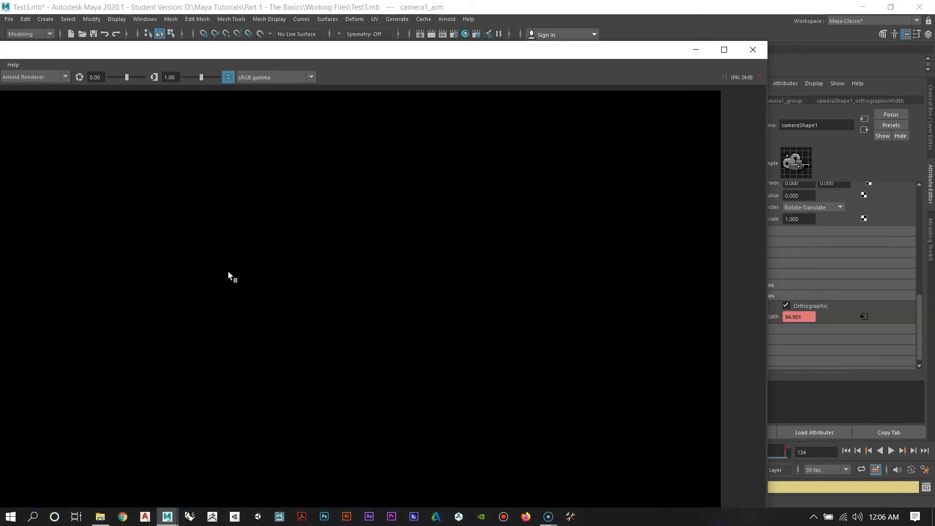
click(323, 42)
double_click(330, 53)
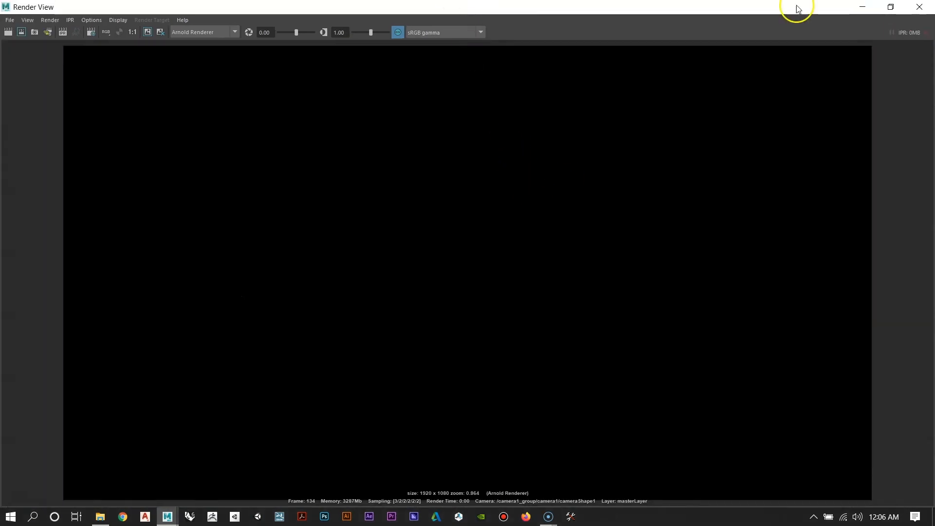
click(923, 7)
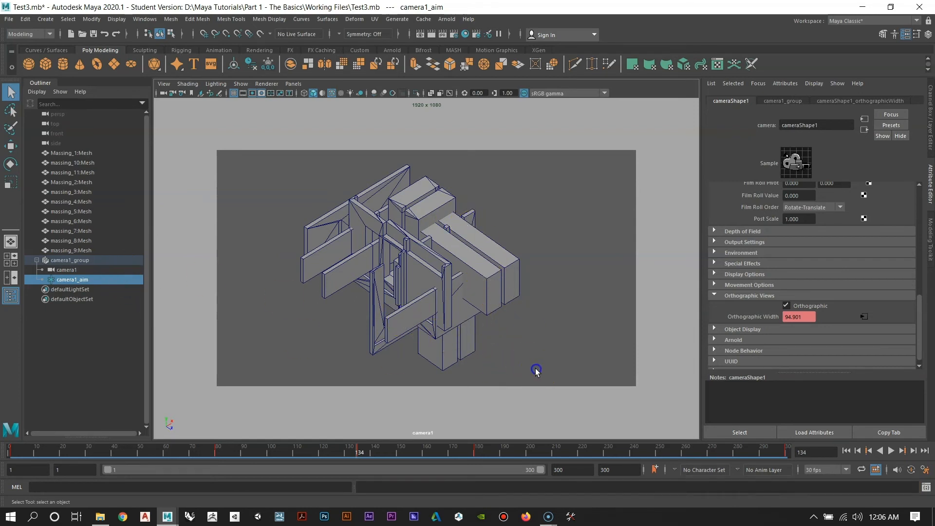
Step: Assign a new Arnold aiAmbientOcclusion material to all the massing meshes, Massing_1 through massing_11
drag(540, 371, 271, 161)
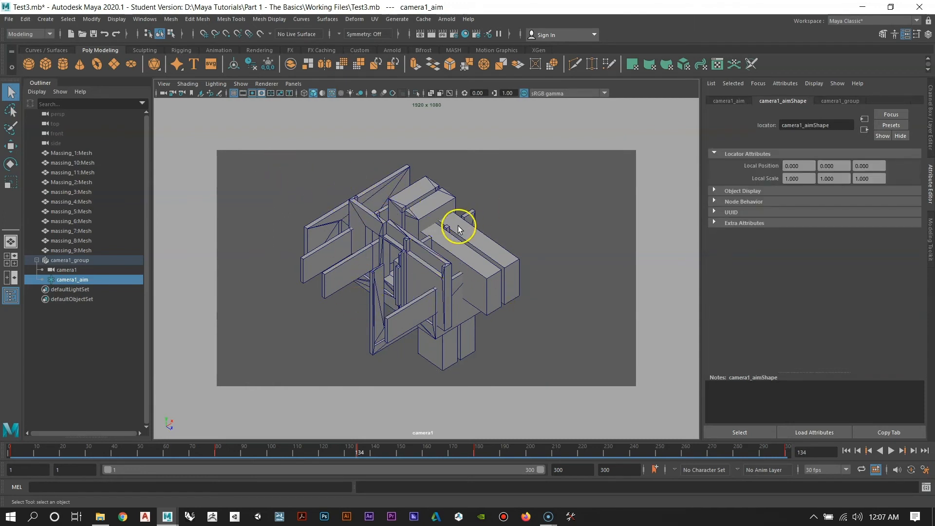
click(92, 154)
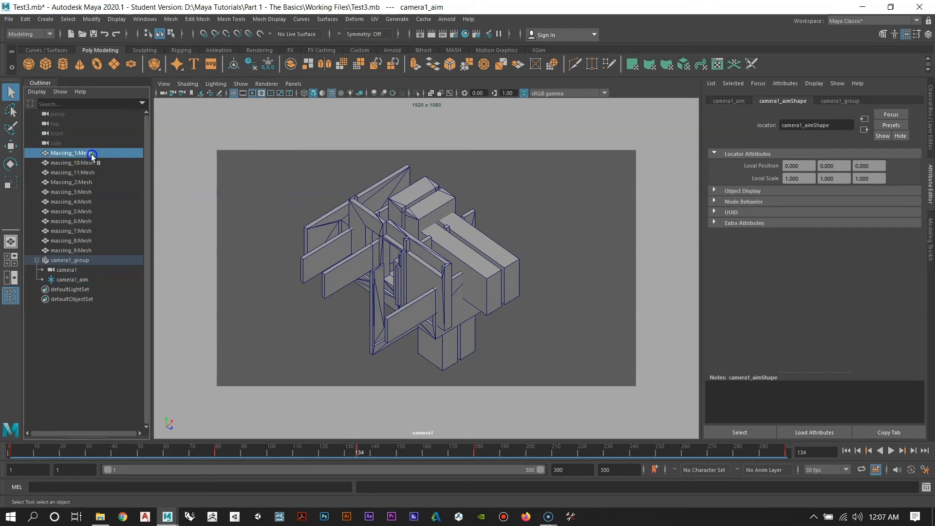
shift+click(76, 251)
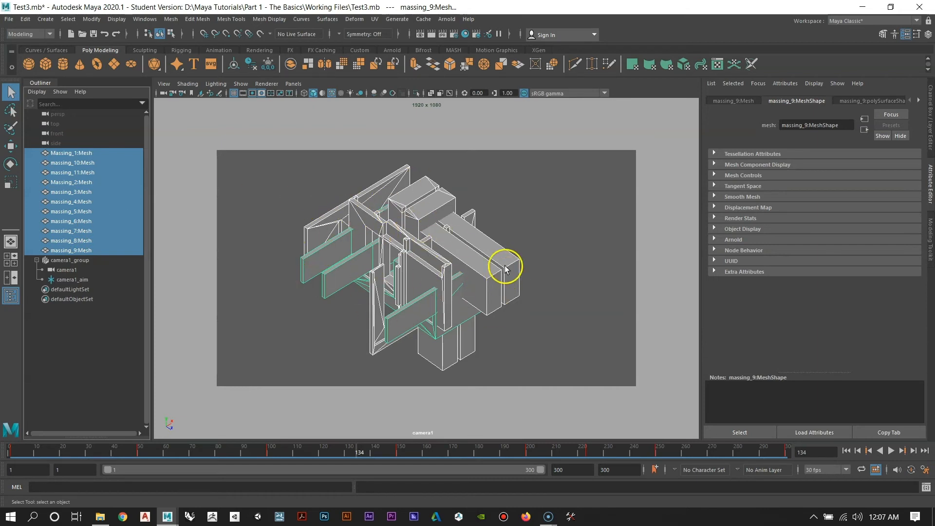
right_click(423, 202)
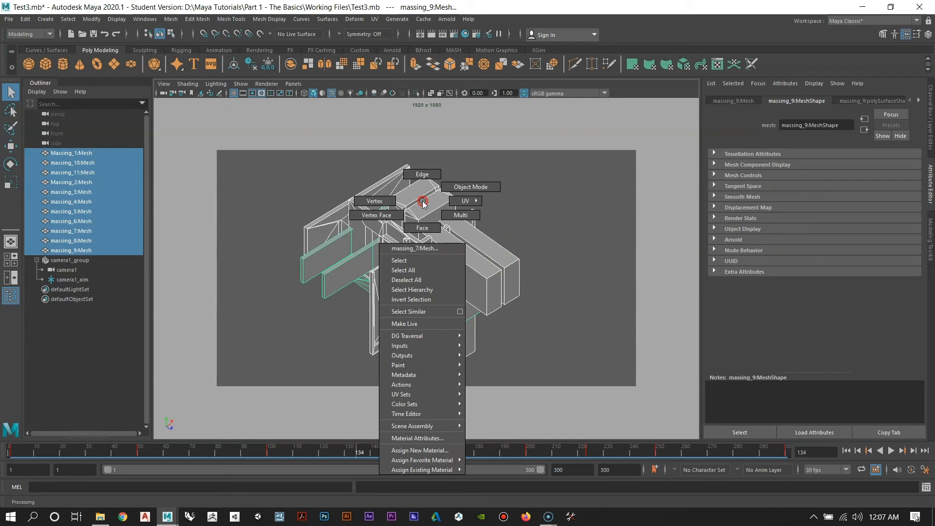
right_drag(423, 201, 433, 453)
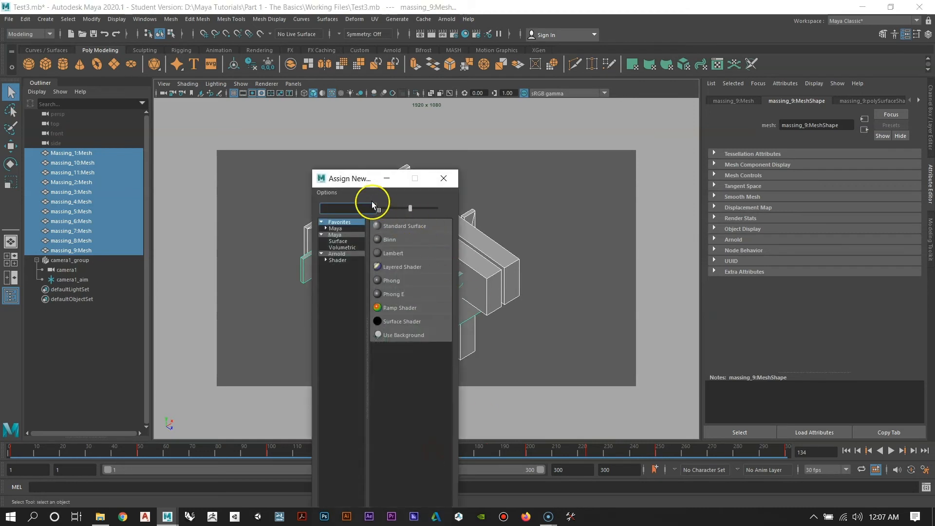
drag(343, 181, 258, 168)
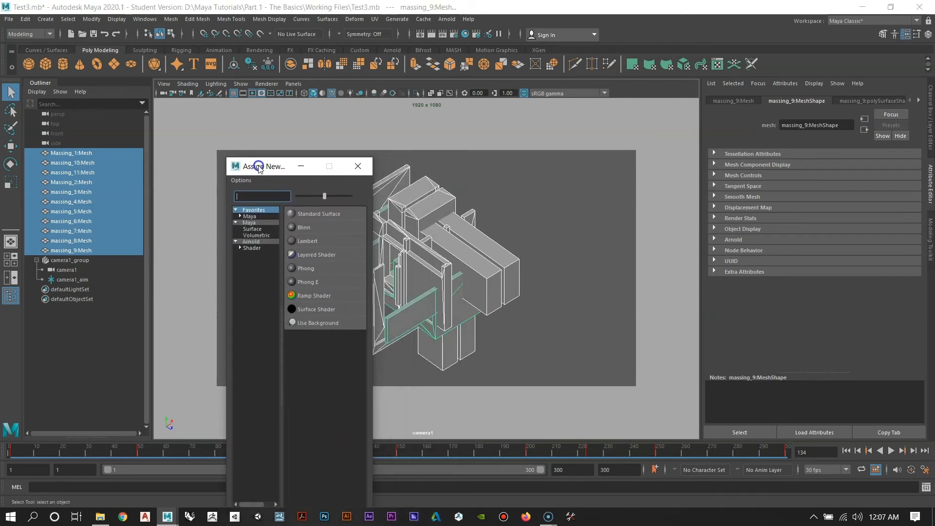
click(252, 249)
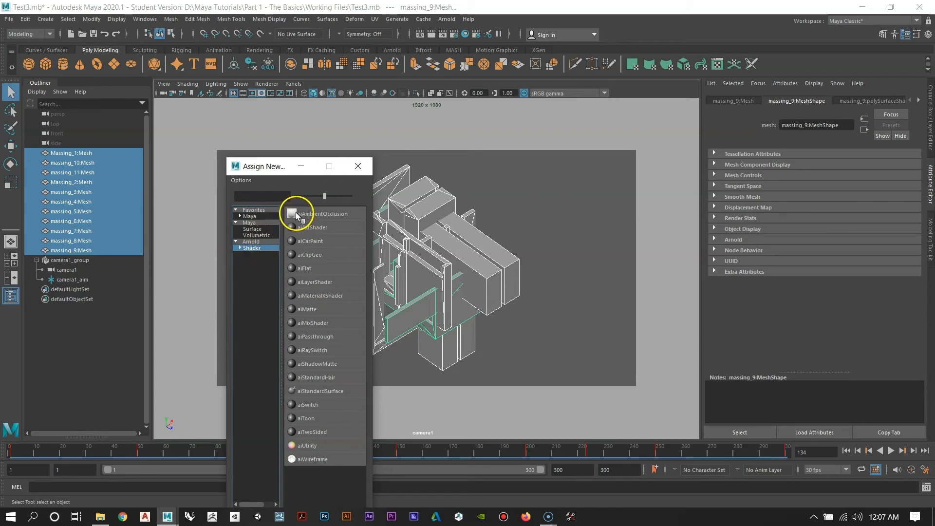
click(322, 214)
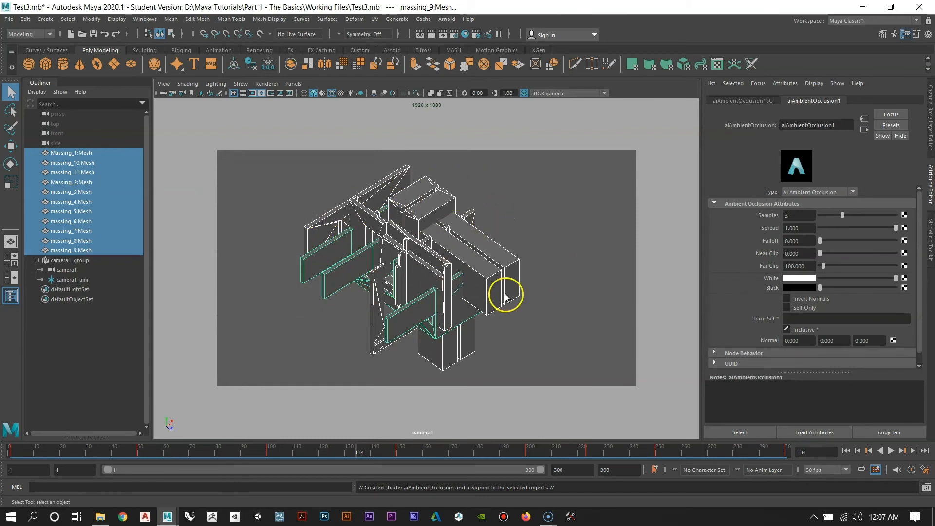
Step: Clear the selection and render frame 134 from camera1 again with Arnold to check the ambient occlusion shading
click(536, 236)
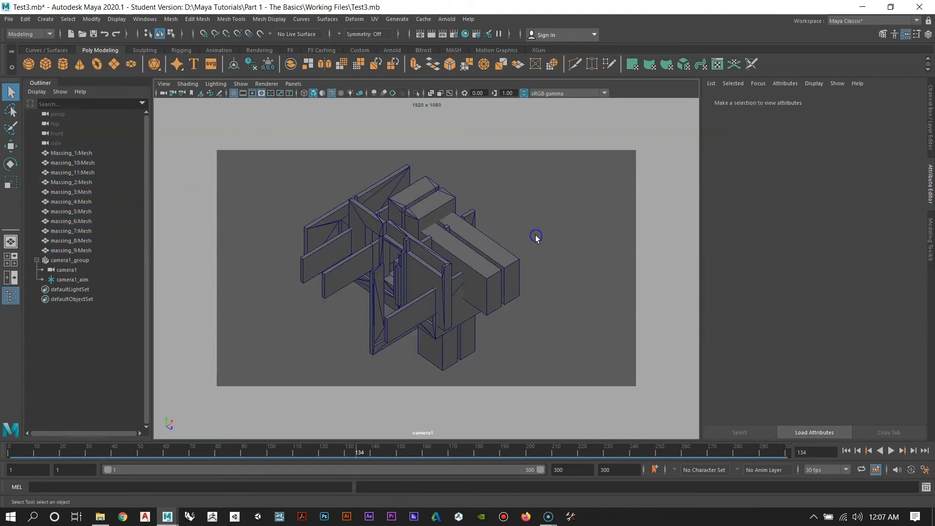
click(430, 35)
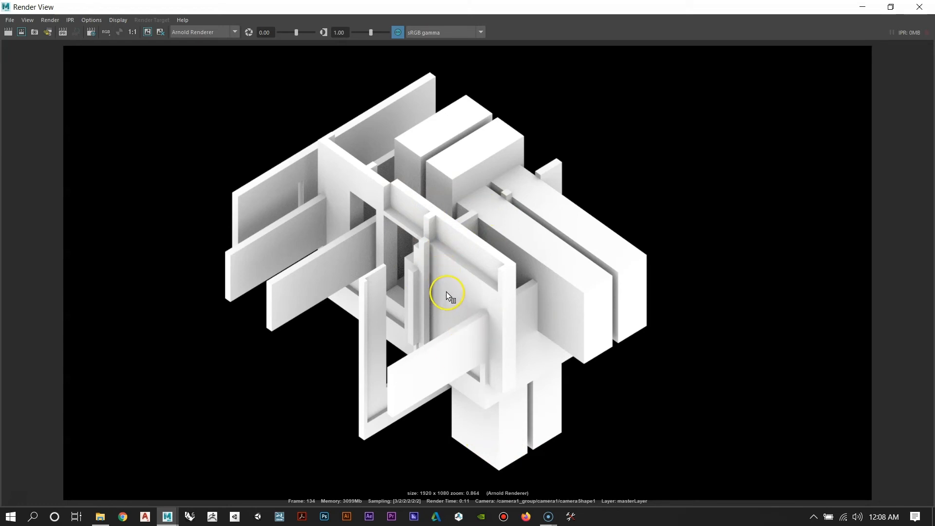
scroll(447, 294, down, 1)
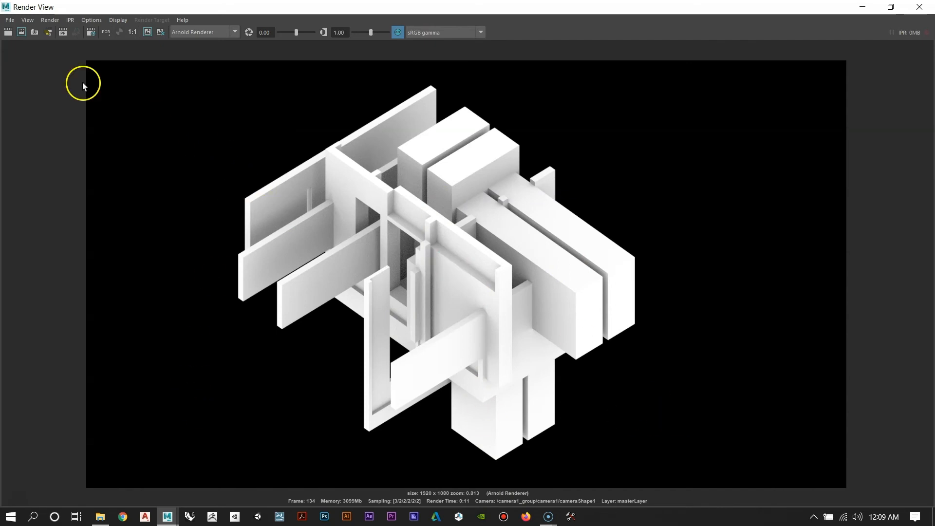
Step: Start saving the rendered image and browse to the D:\Maya Tutorials folder
click(6, 22)
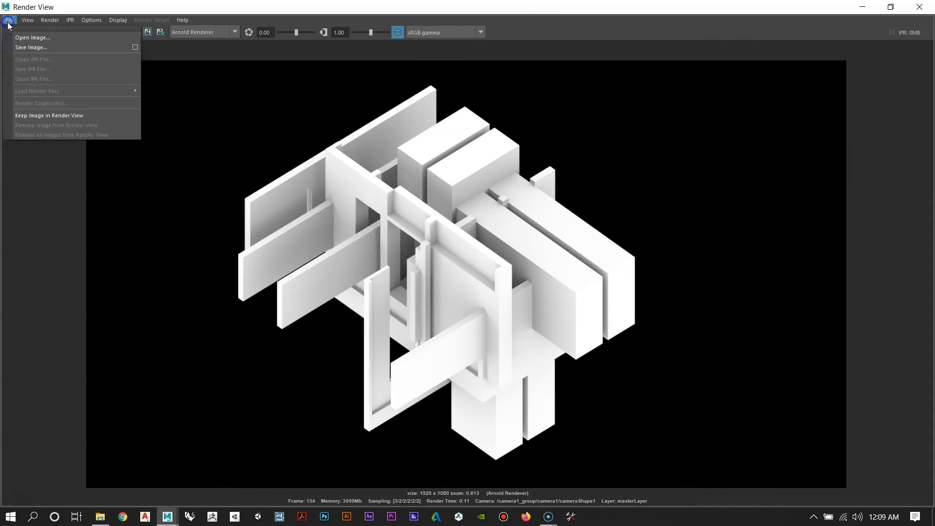
click(25, 47)
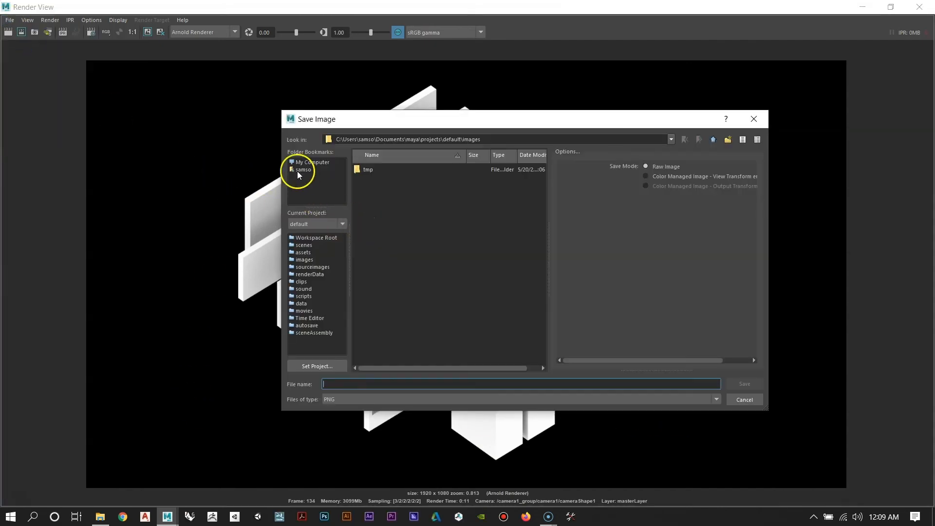
click(300, 170)
click(388, 190)
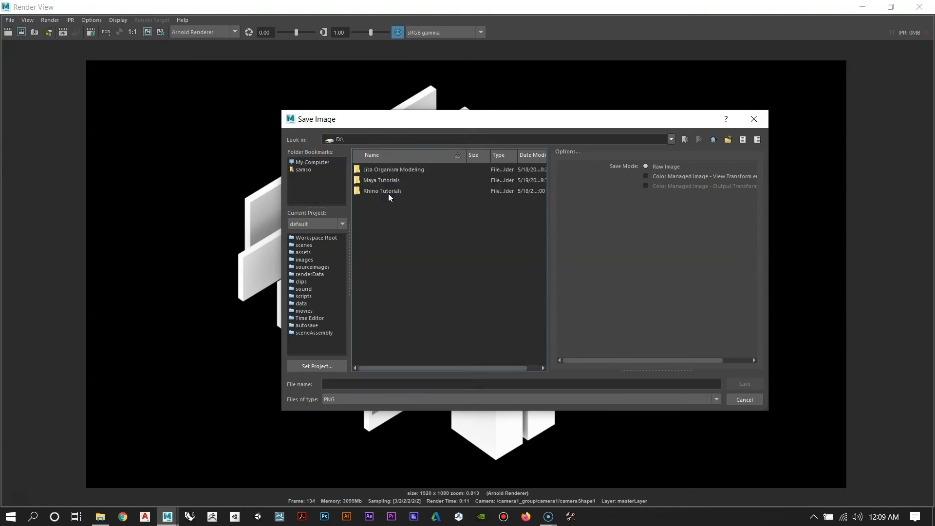
double_click(385, 180)
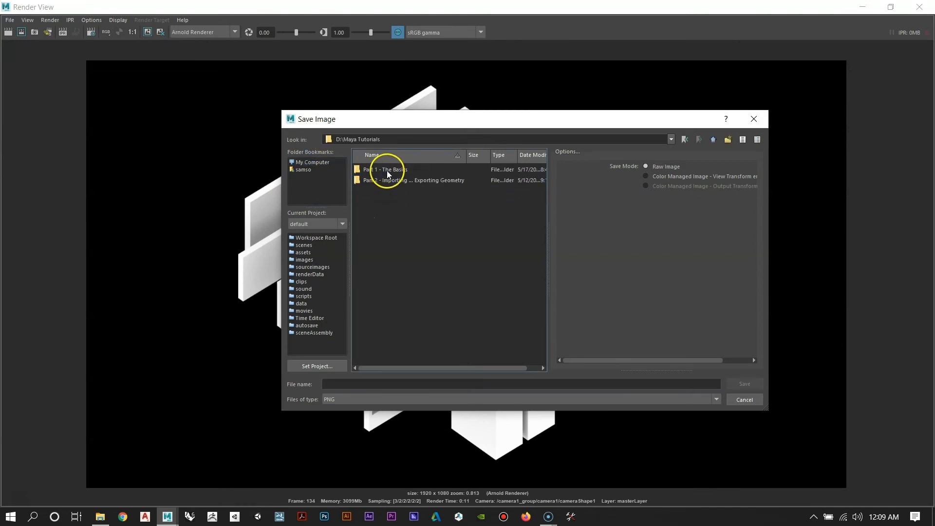
Step: Save the rendered image in PNG format as Test Image 1 in D:\Maya Tutorials and close the Render View
click(372, 385)
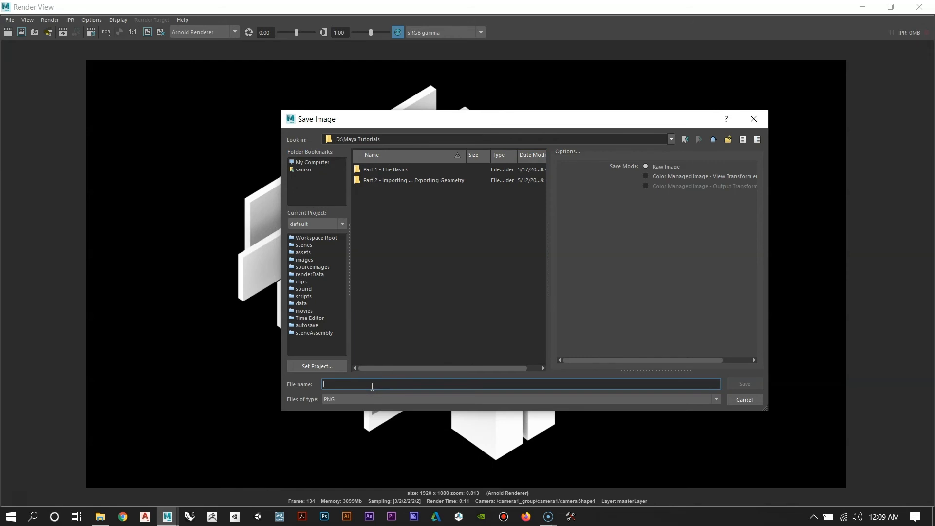
click(354, 405)
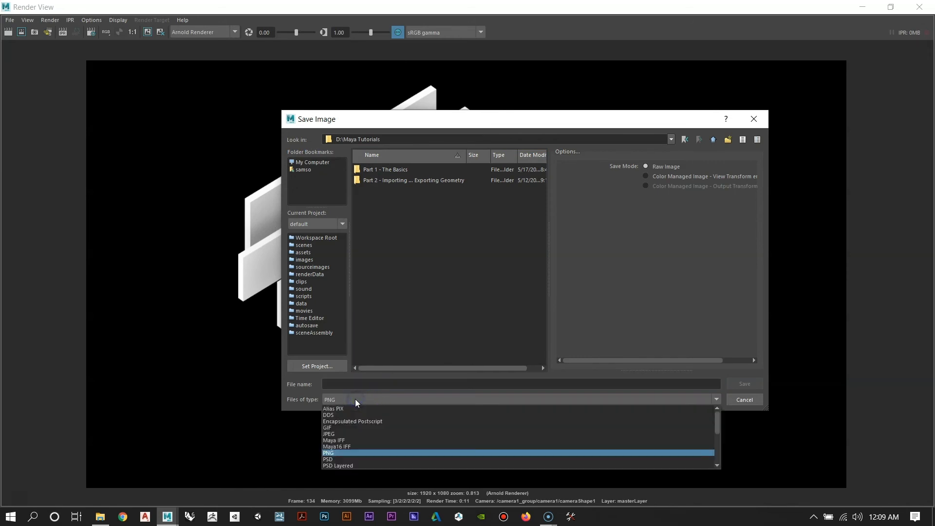
click(356, 399)
click(406, 384)
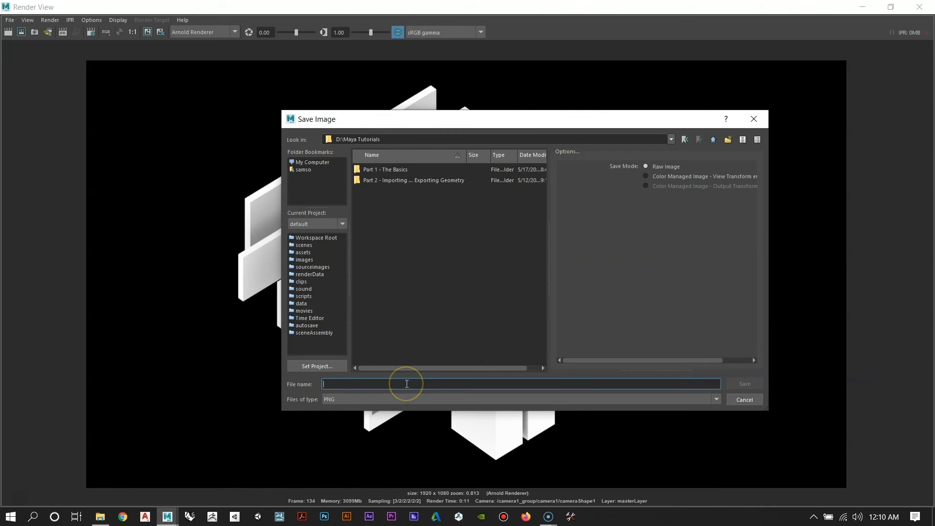
text(Test Image 1)
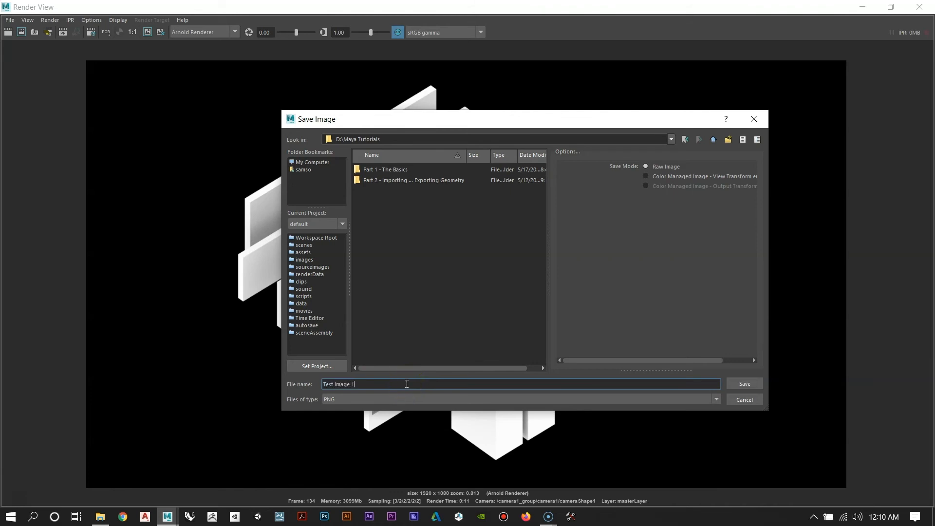
click(413, 220)
drag(416, 119, 789, 175)
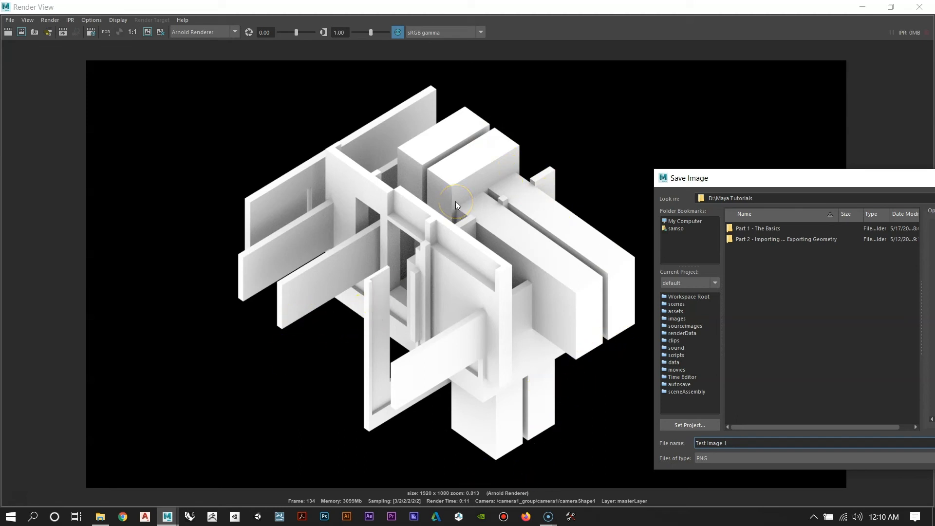
drag(758, 176, 715, 170)
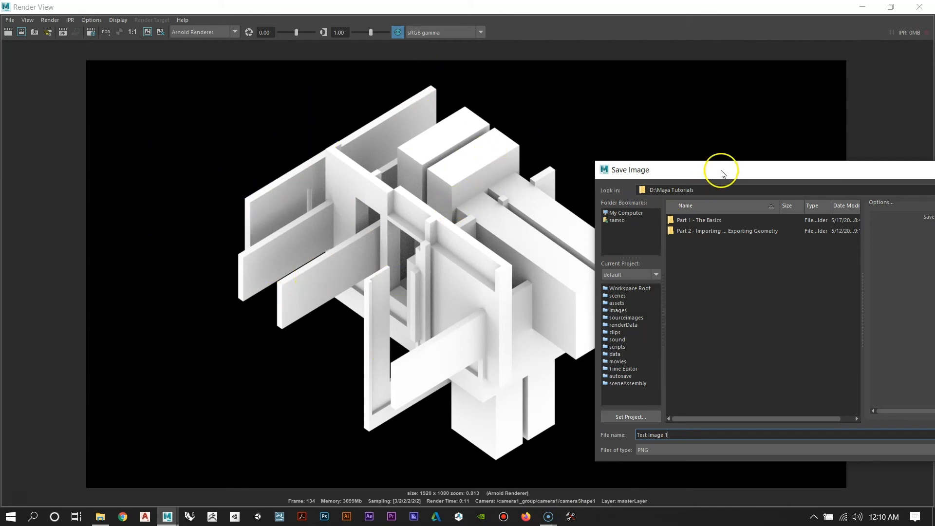
drag(720, 168, 463, 127)
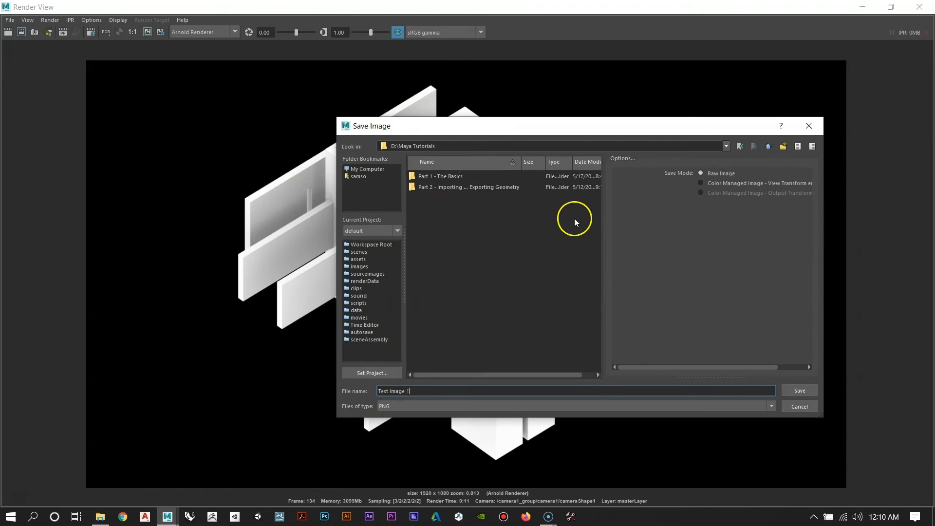
click(799, 392)
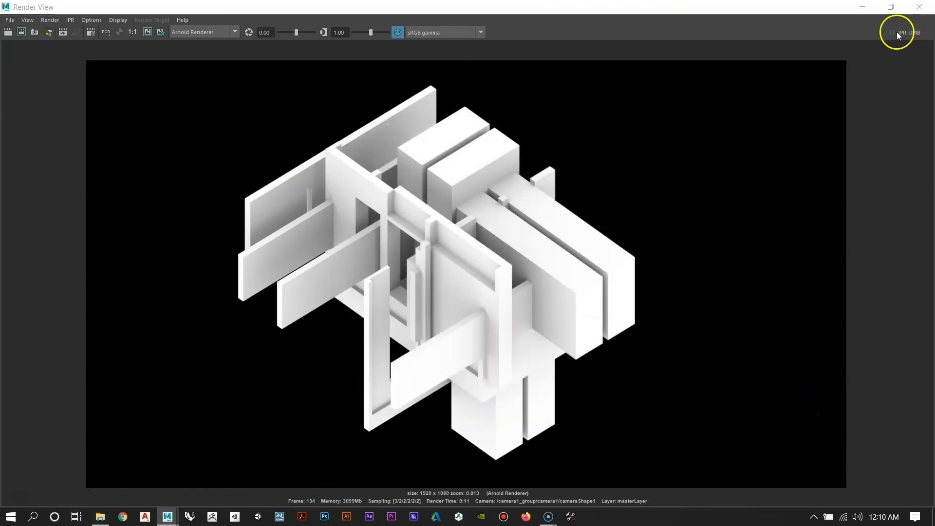
click(925, 7)
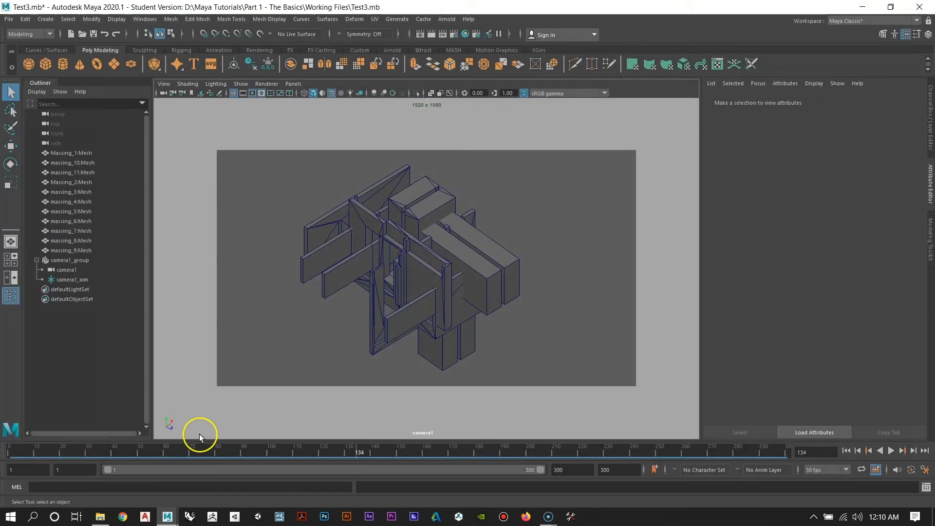
Step: Switch to File Explorer, browse to the Maya Tutorials folder on Storage (D:), and open Test Image 1 to view it
click(100, 517)
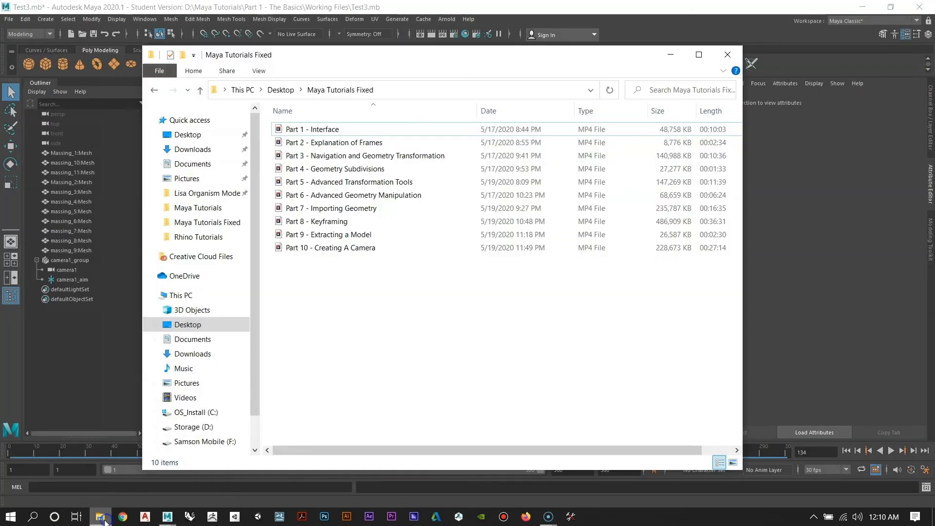
click(154, 90)
click(195, 427)
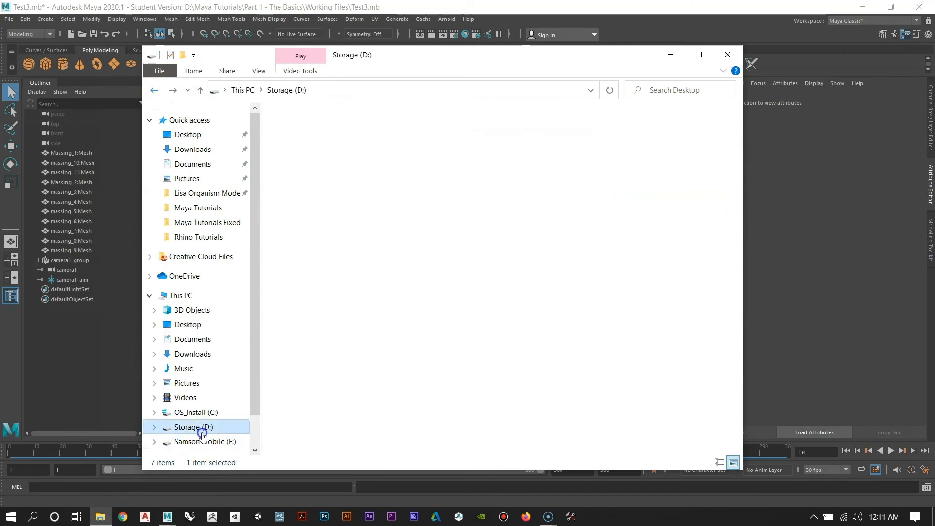
double_click(368, 146)
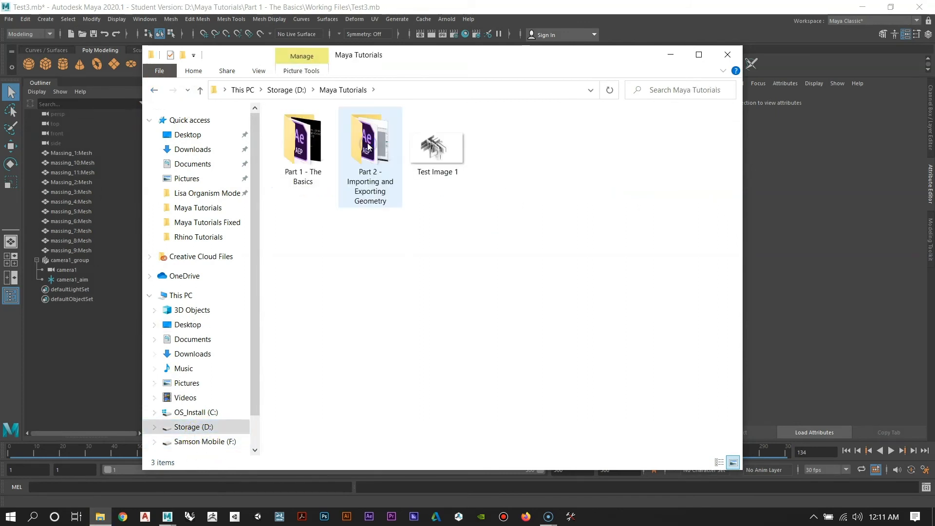
click(465, 153)
click(434, 171)
click(492, 179)
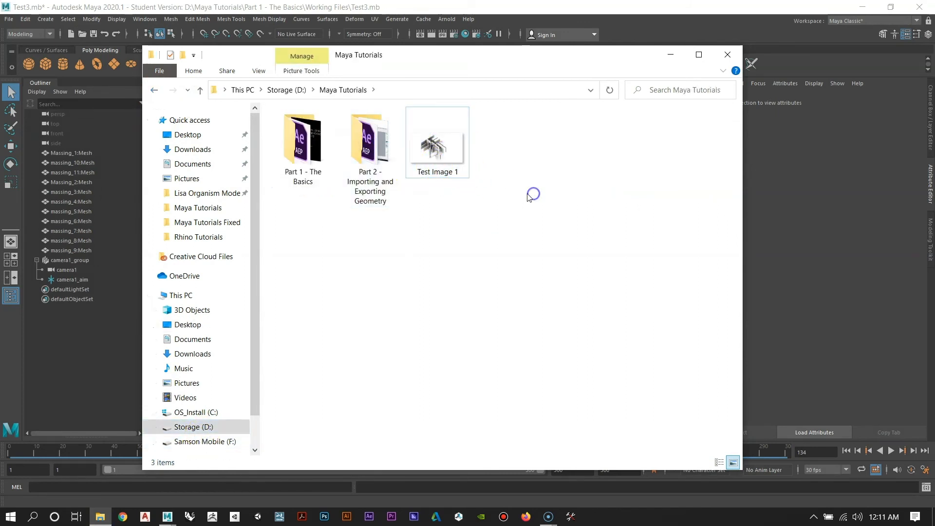
double_click(442, 154)
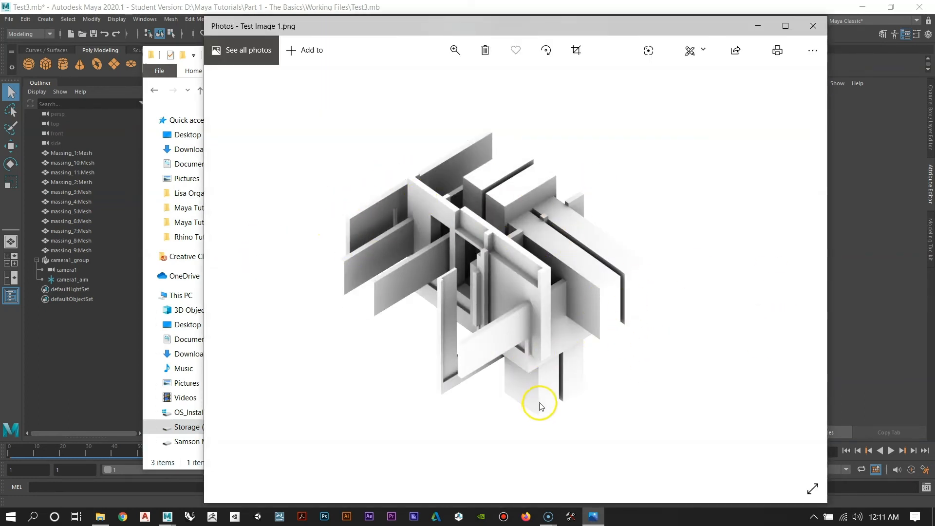
drag(464, 32, 598, 41)
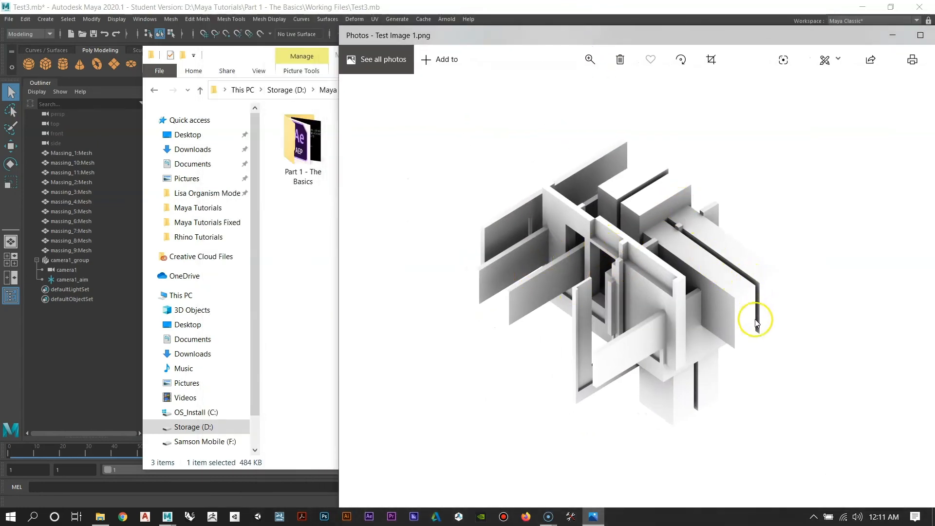
Step: Compare the saved Test Image 1 in Photos side by side with the render in Maya's Render View, and close both windows
key(alt+Tab)
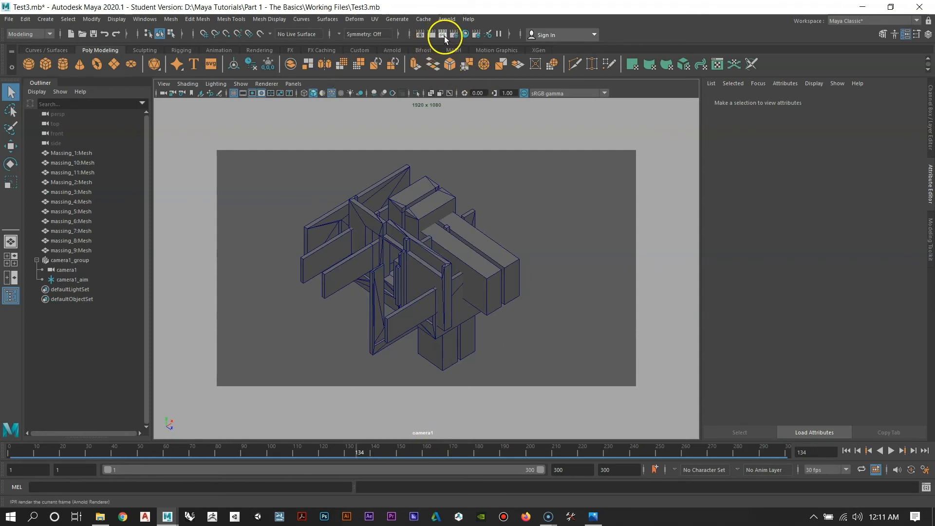
click(422, 36)
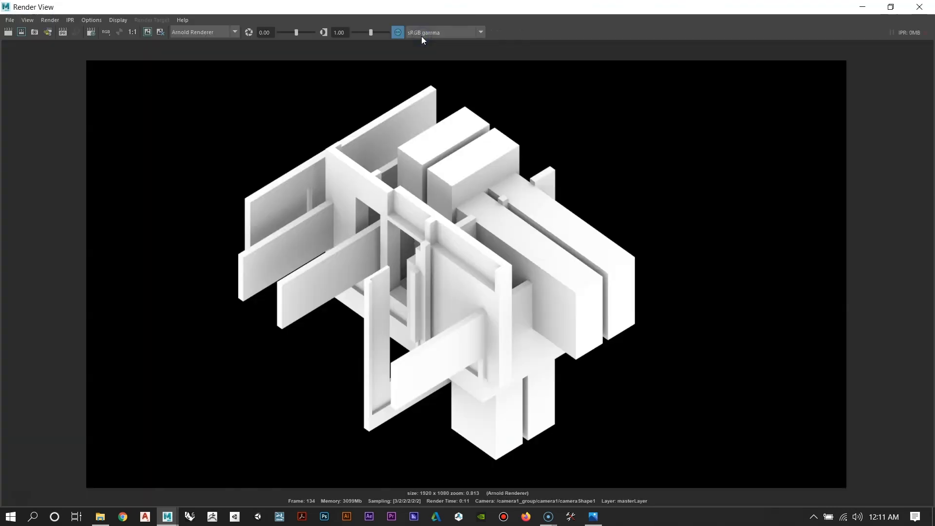
drag(556, 6, 348, 5)
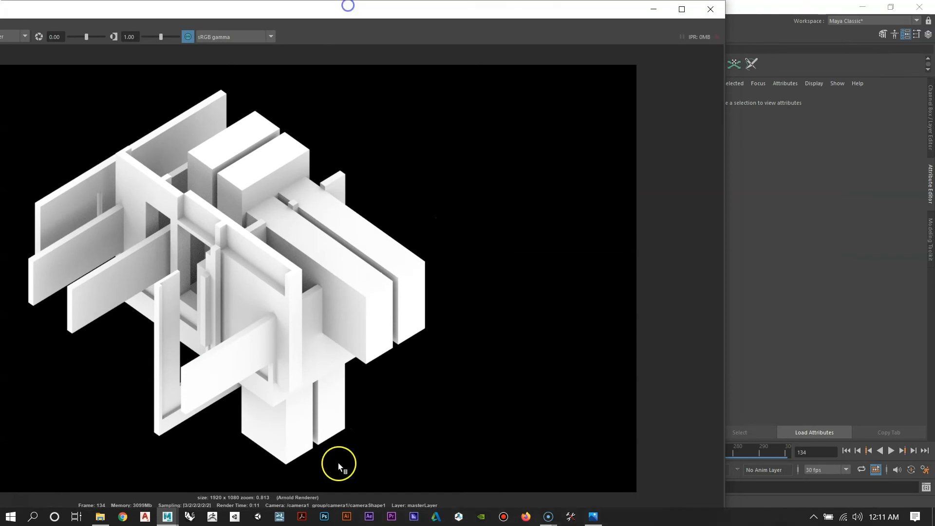
click(594, 517)
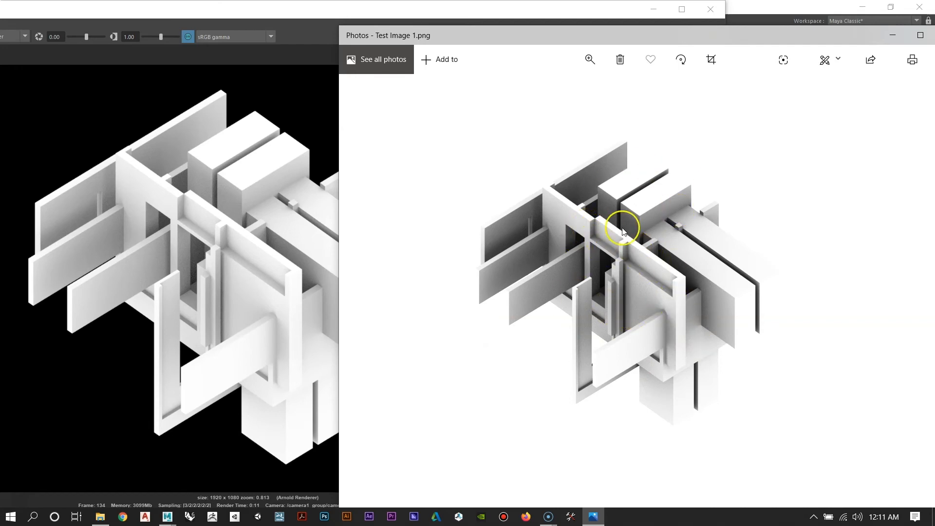
drag(680, 35, 703, 42)
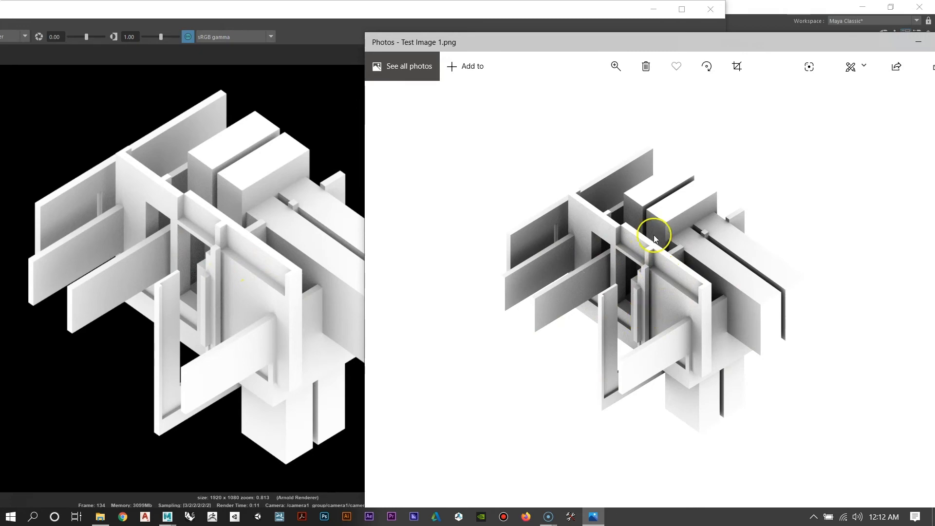
drag(550, 45, 360, 66)
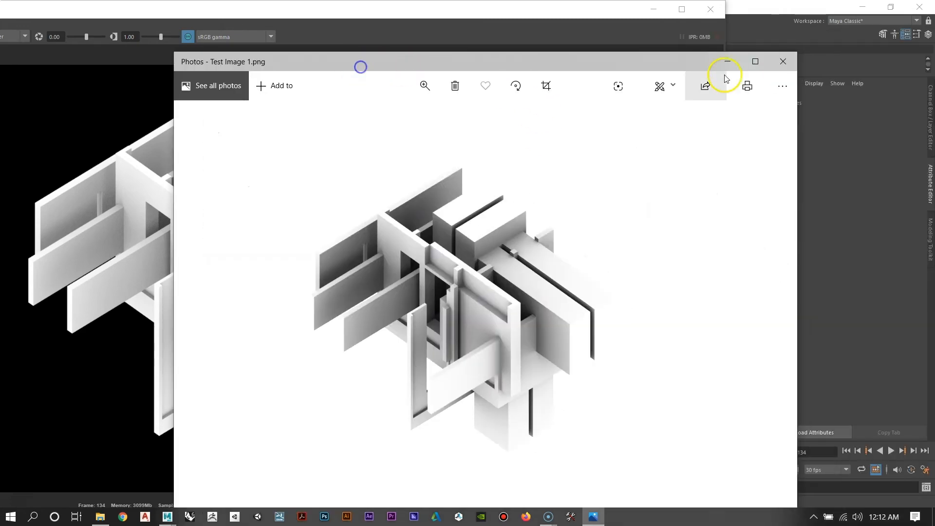
click(776, 63)
drag(330, 7, 367, 52)
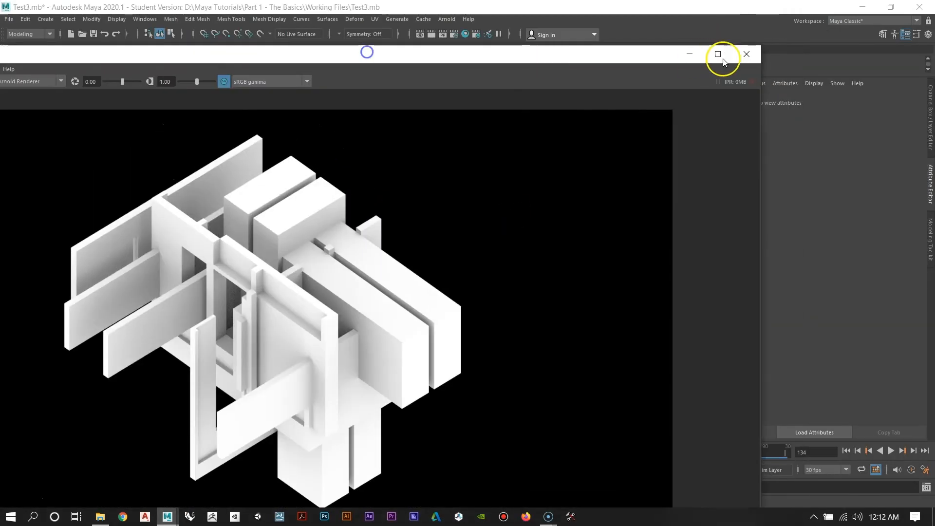
click(746, 54)
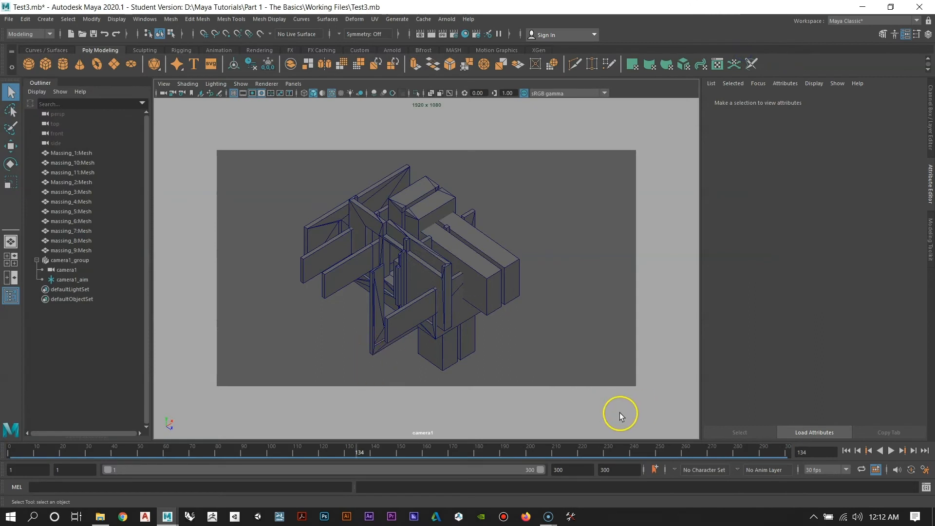
Step: Go to frame 1, render it from camera1 with Arnold, examine it in a maximized Render View, and close that window
drag(361, 455, 8, 455)
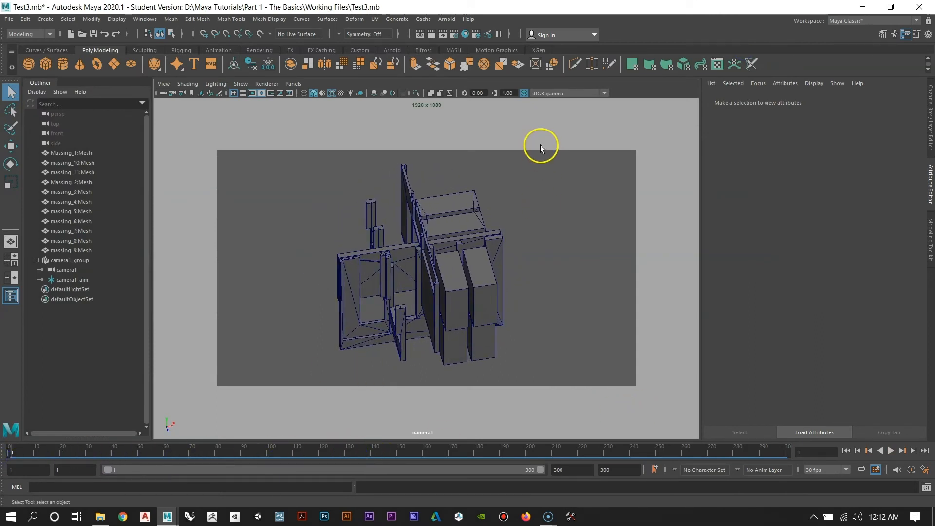
click(432, 34)
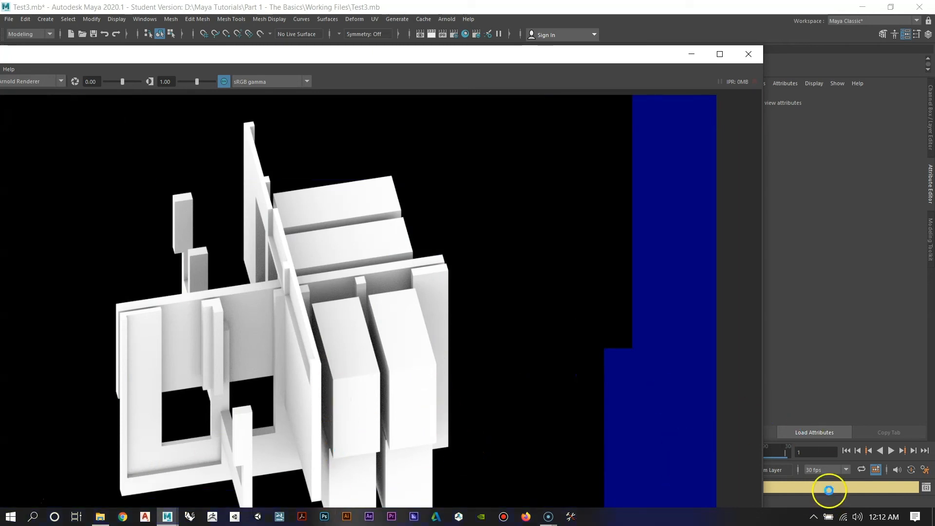
double_click(361, 54)
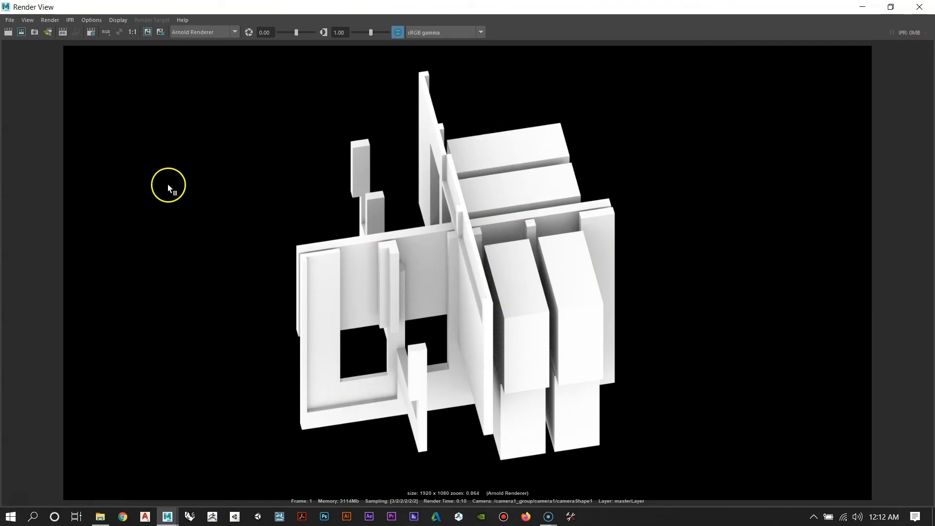
click(920, 7)
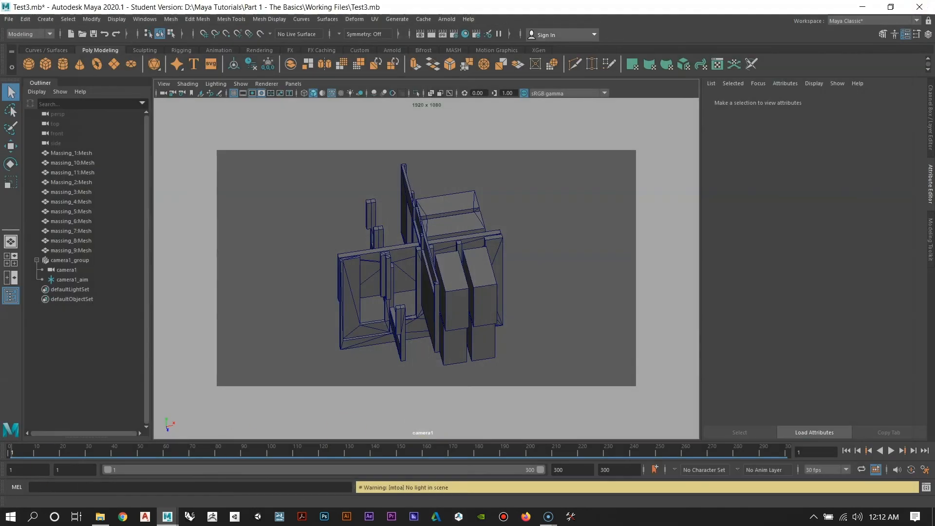
Step: Go to frame 300, render it from camera1 with Arnold, examine the result, and close the Render View
drag(10, 455, 788, 454)
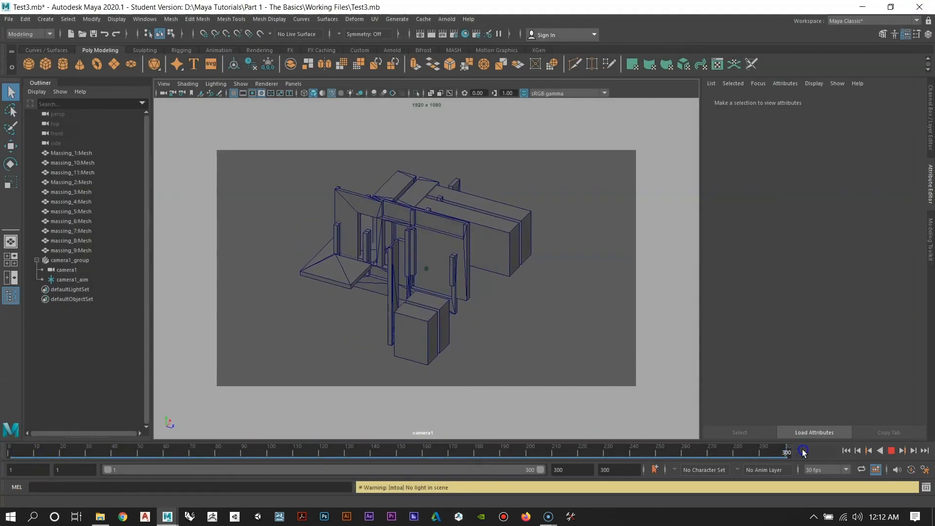
click(467, 34)
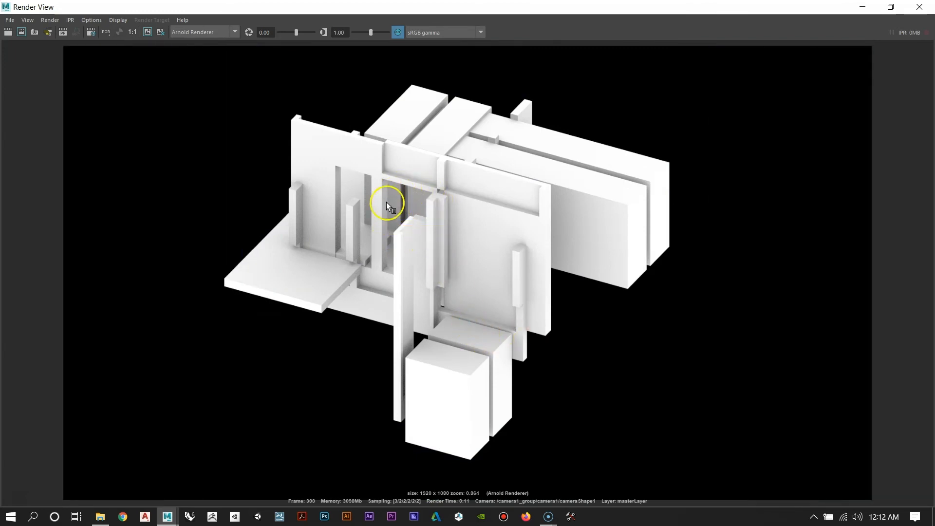
click(463, 217)
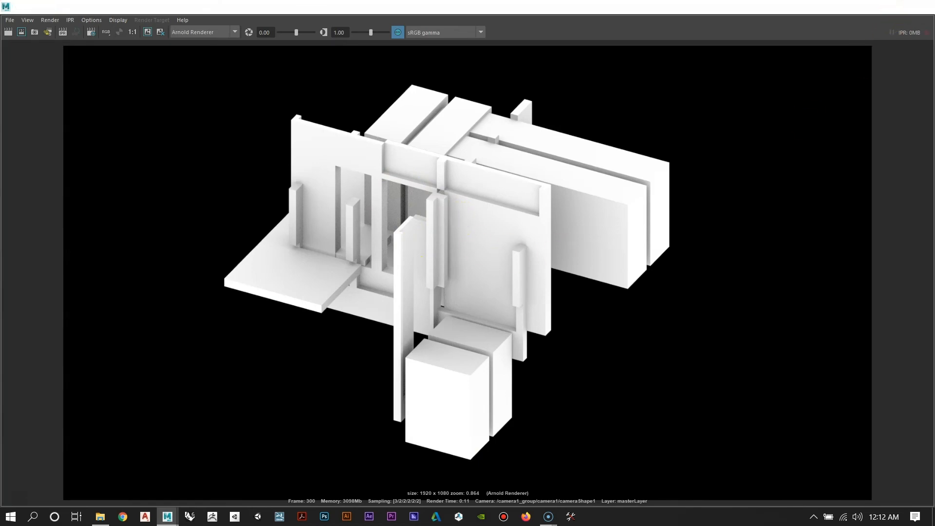
click(920, 7)
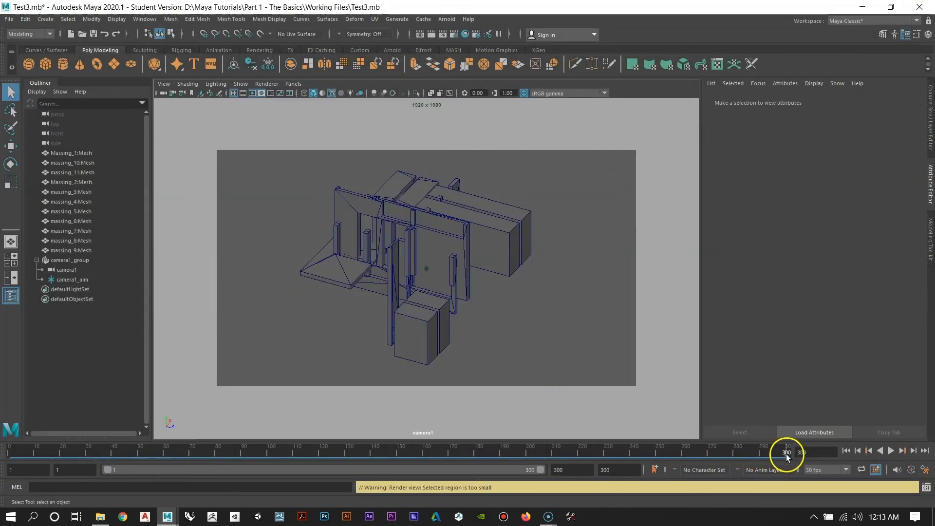
Step: Go to frame 155 and set the Samples of the aiAmbientOcclusion1 shader on the Massing_2 mesh to 5
drag(782, 453, 411, 458)
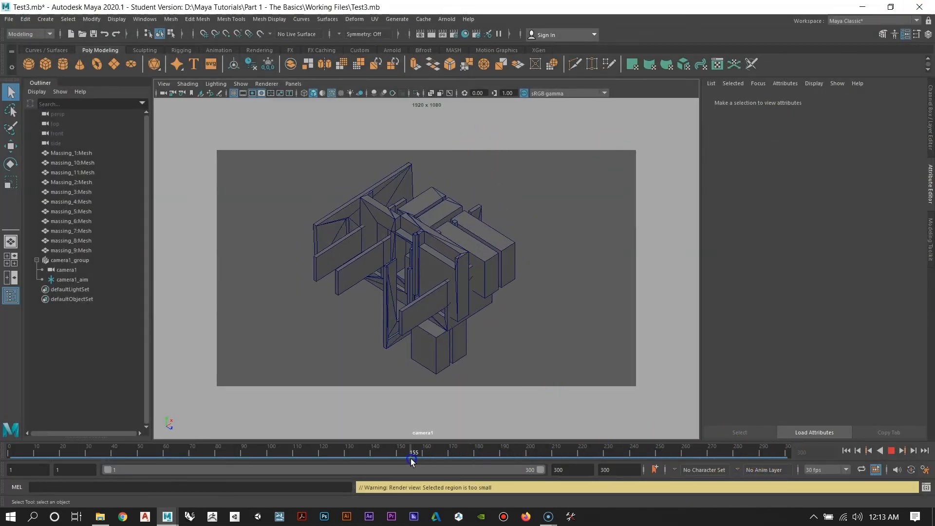
click(469, 227)
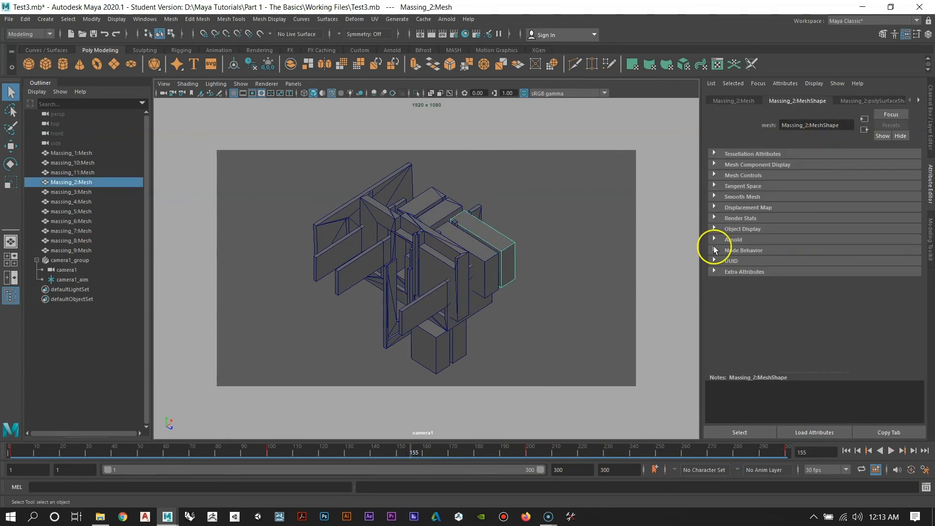
click(930, 181)
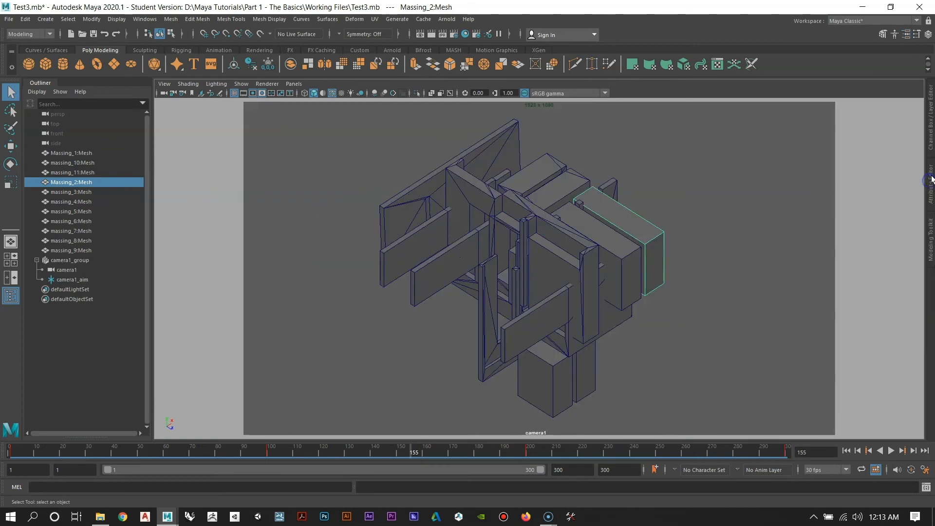
click(931, 182)
click(920, 101)
click(920, 100)
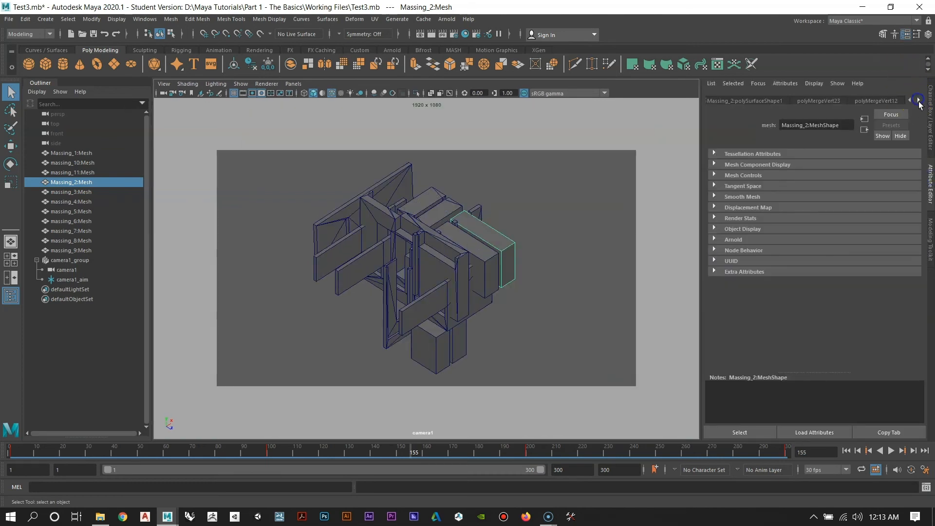
click(920, 101)
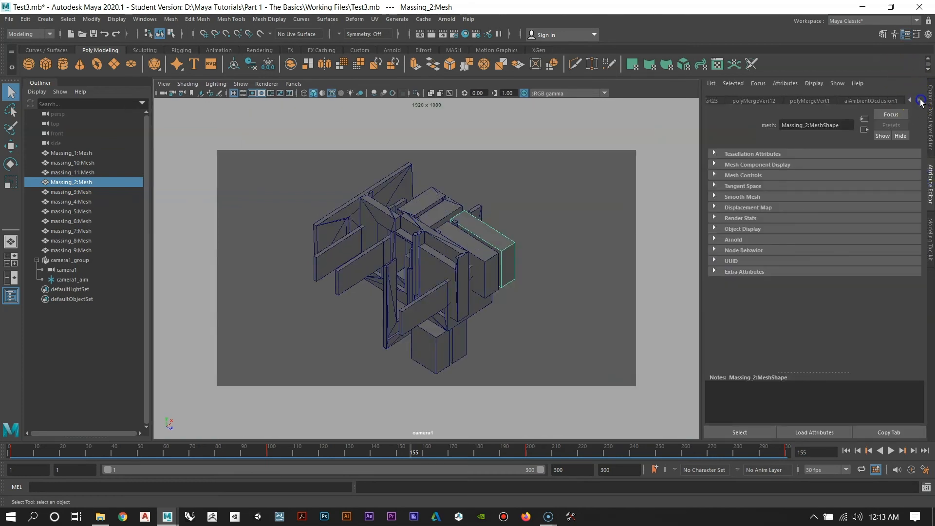
click(885, 100)
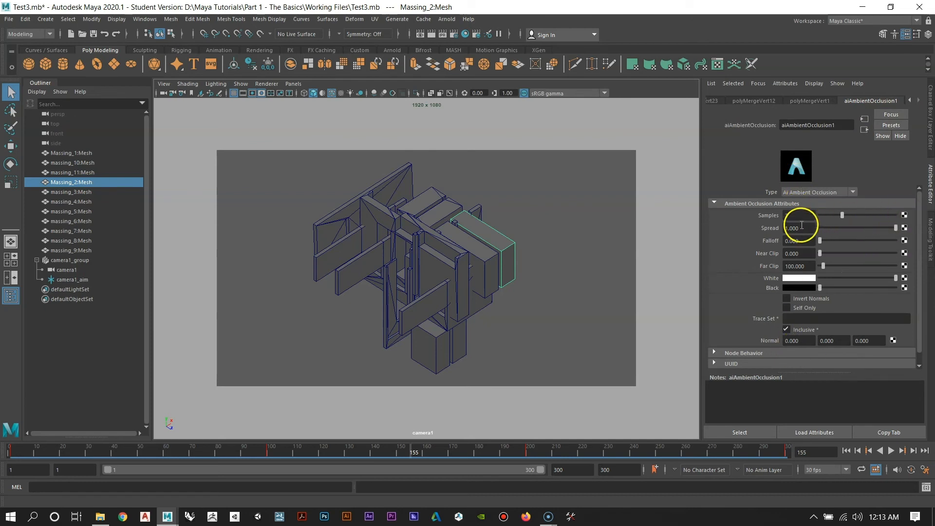
double_click(787, 218)
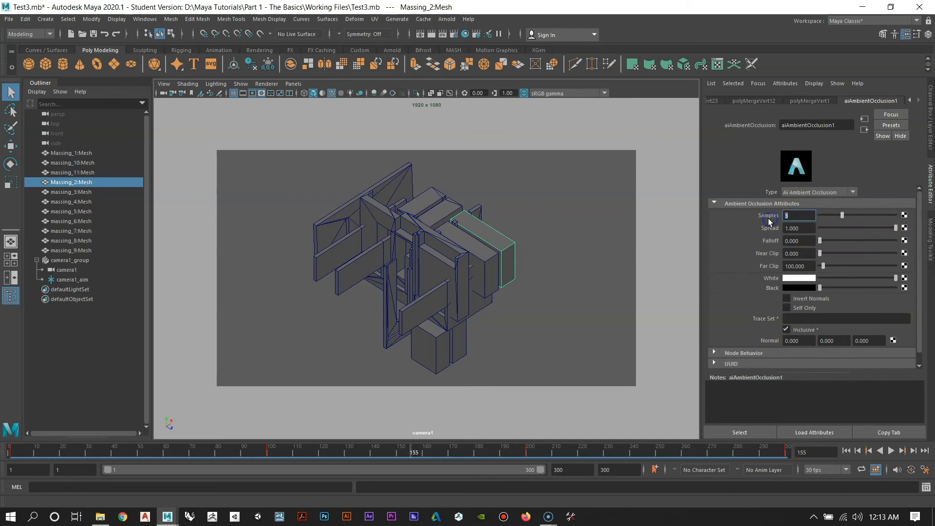
drag(771, 219, 809, 210)
Step: Deselect the mesh, render frame 155 from camera1 with Arnold, examine the result, and close the Render View
click(587, 256)
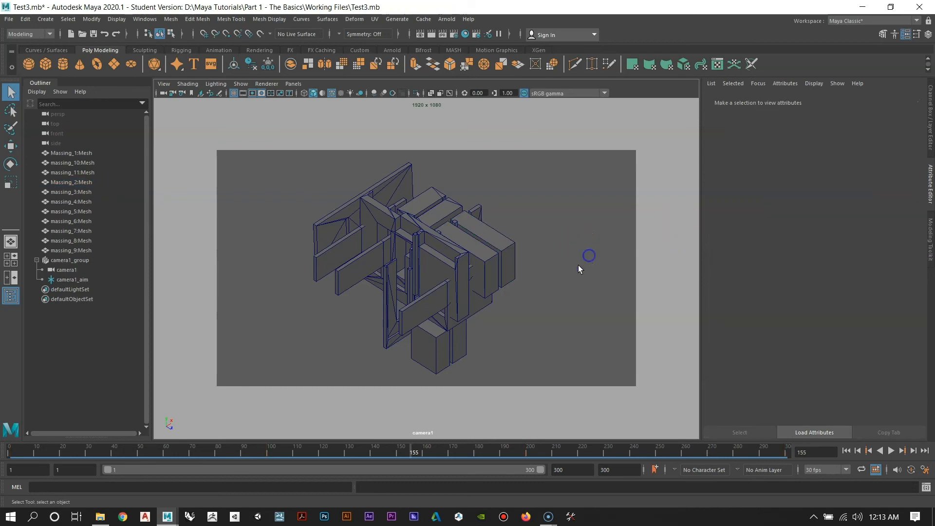
click(432, 34)
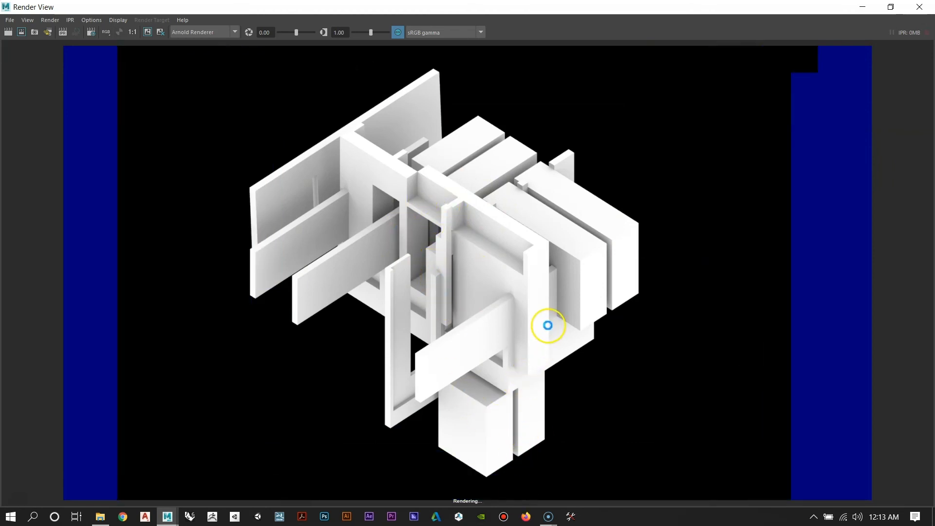
click(920, 7)
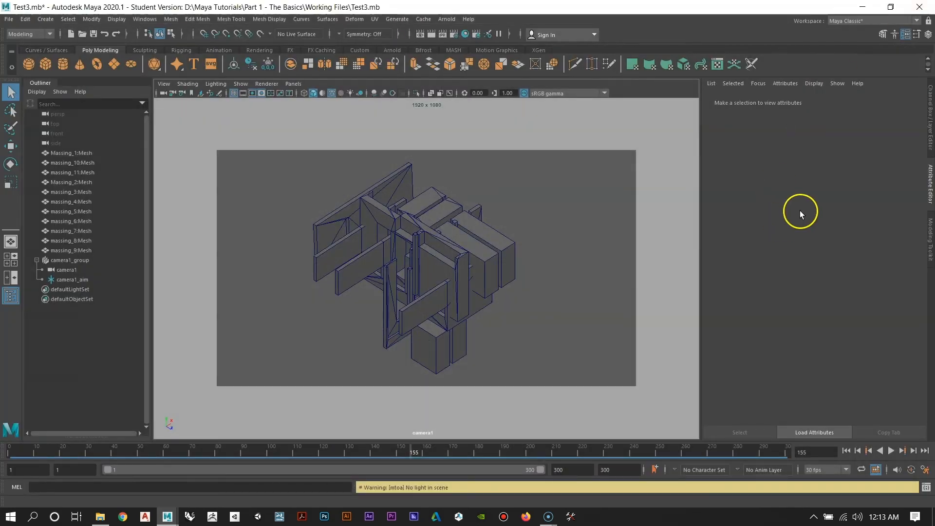
Step: Review the aiAmbientOcclusion1 shader settings through the Massing_2 and massing_8 meshes, and clear the selection
click(498, 241)
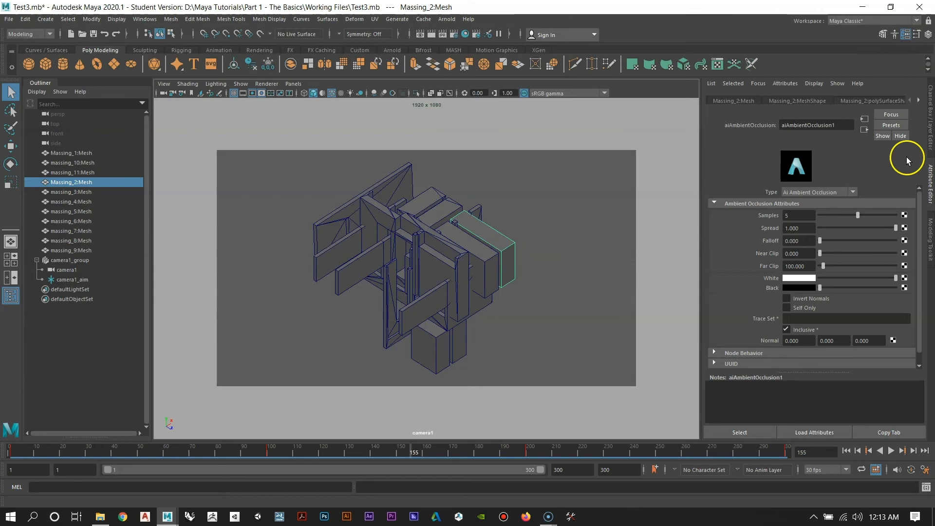
click(919, 100)
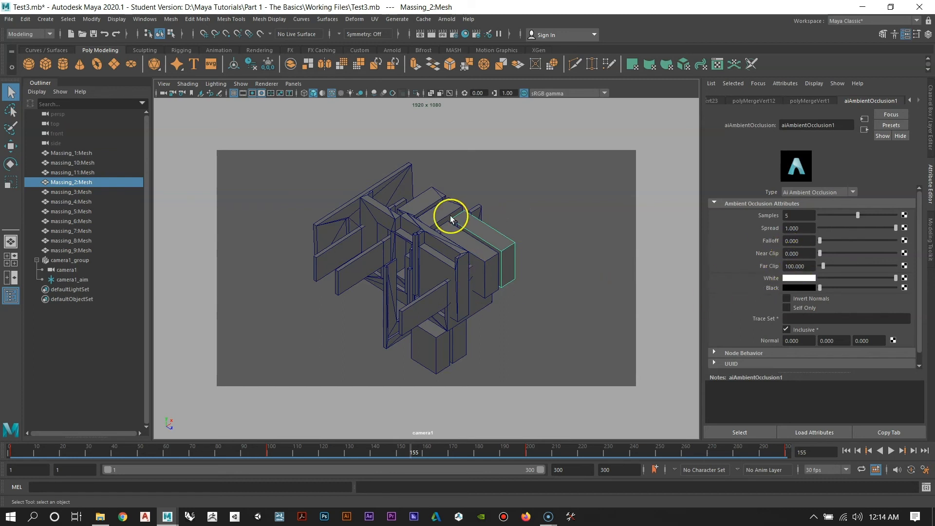
click(530, 237)
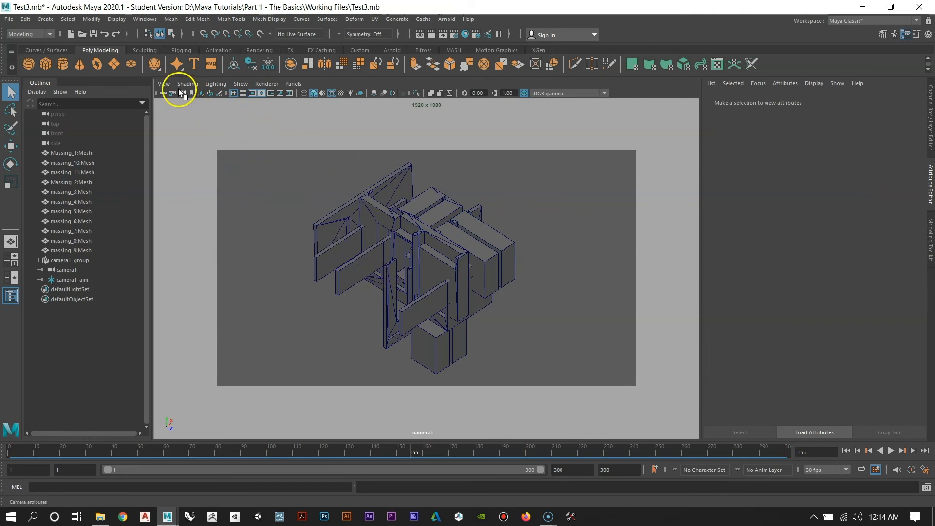
click(405, 224)
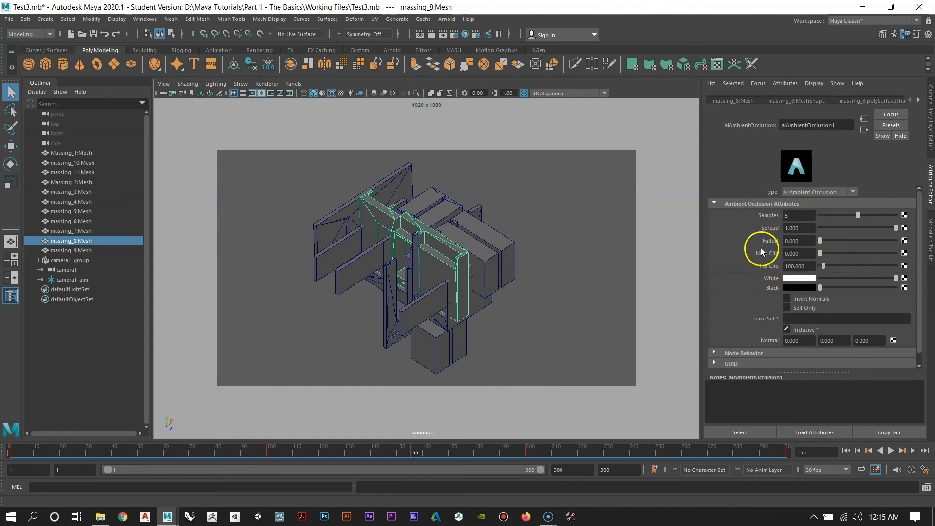
click(589, 242)
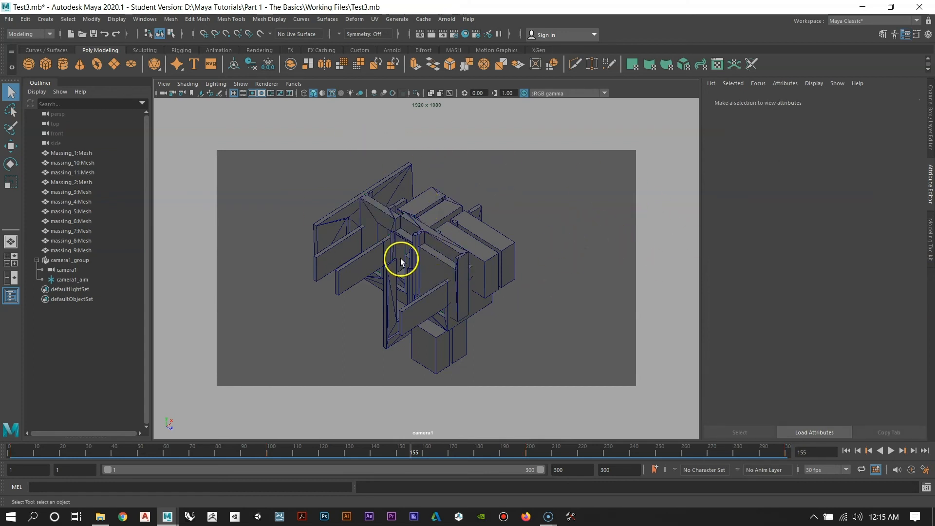
Step: Return to frame 1, open a widened Render Settings window, and set the output image format to png
drag(22, 452, 9, 487)
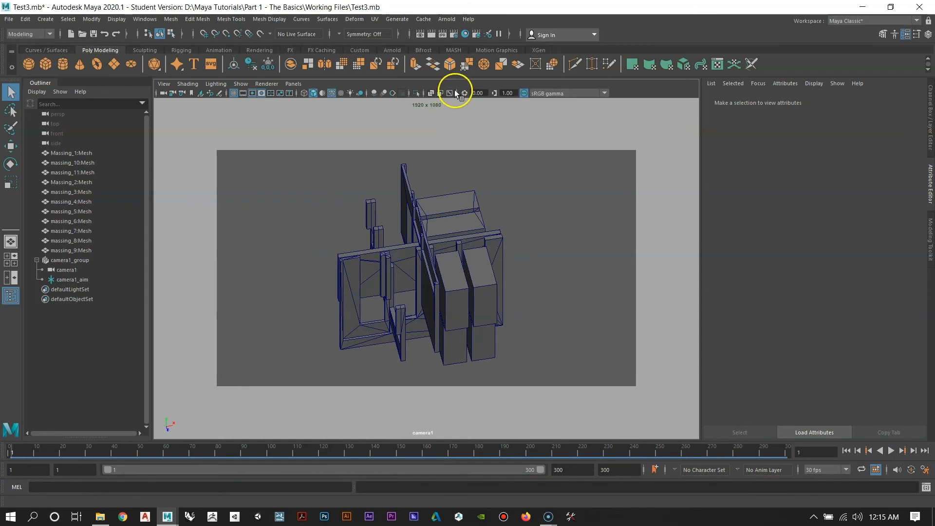
click(537, 203)
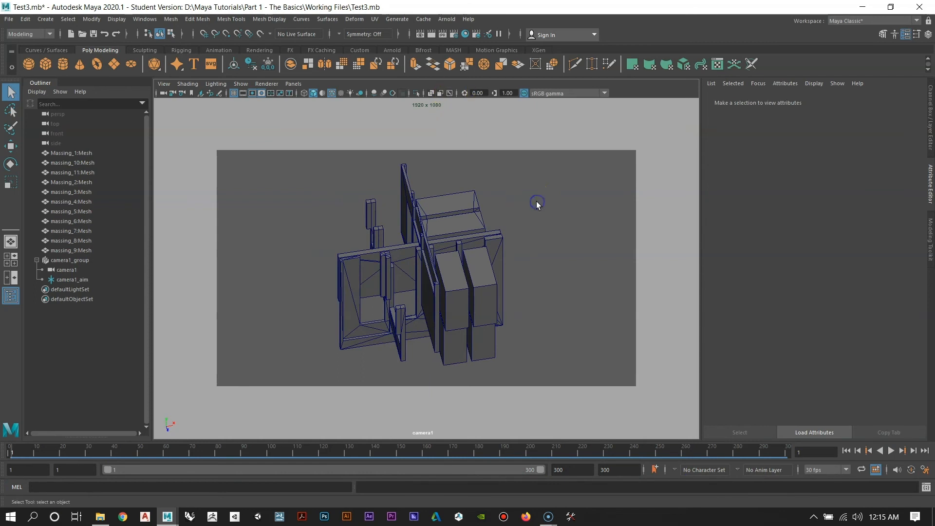
click(456, 34)
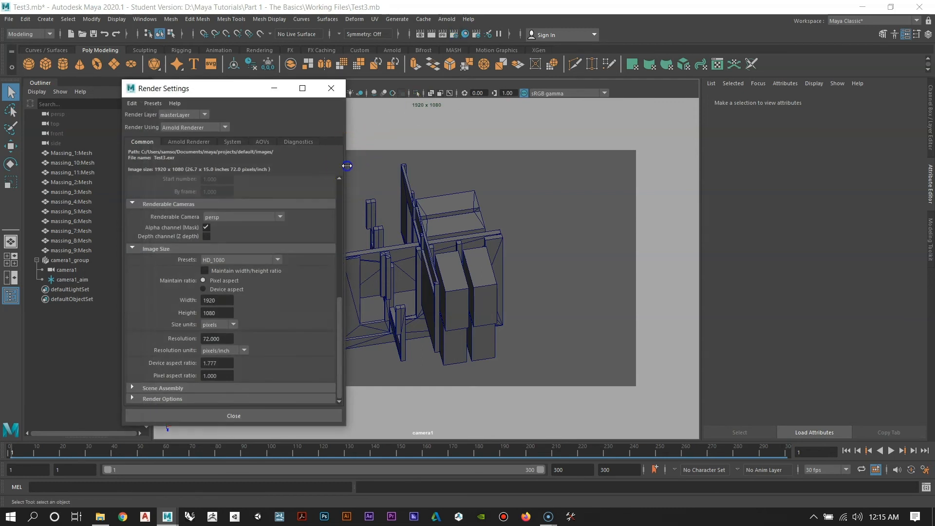
drag(346, 171, 469, 164)
scroll(395, 197, up, 3)
scroll(395, 197, up, 3)
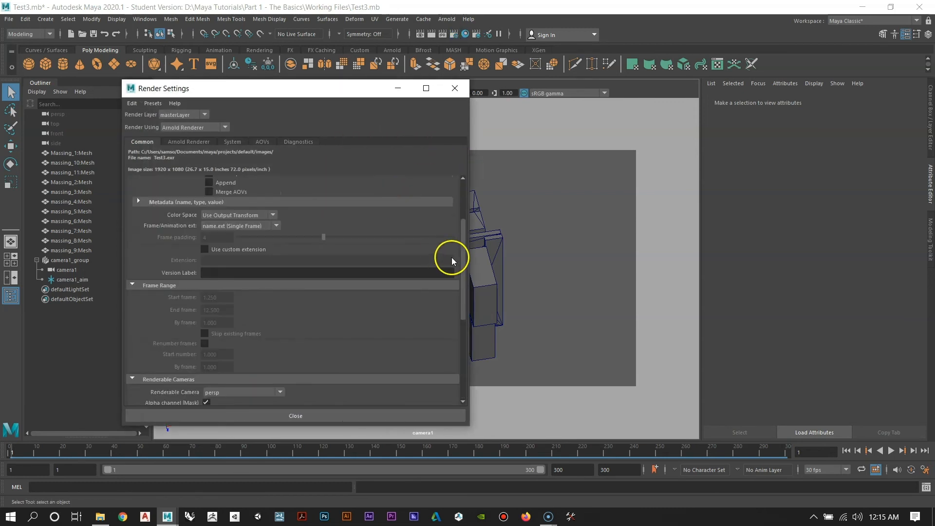
drag(455, 255, 458, 199)
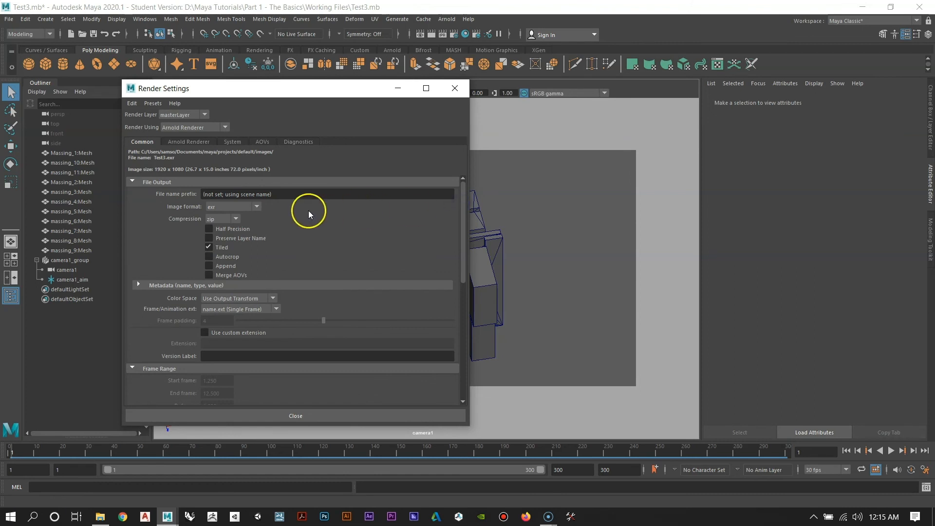
click(239, 207)
click(229, 229)
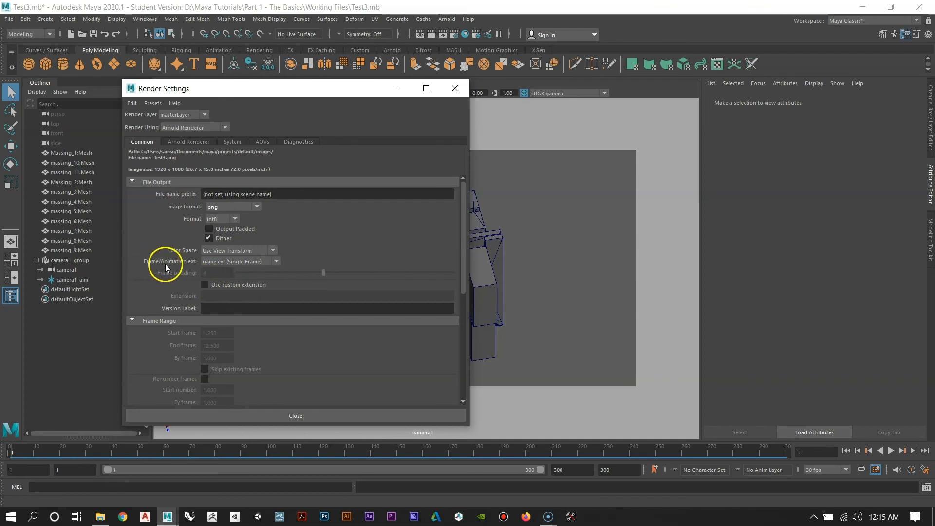
Step: Set the Frame/Animation ext of the render output to name_#.ext and check the frame padding
click(241, 263)
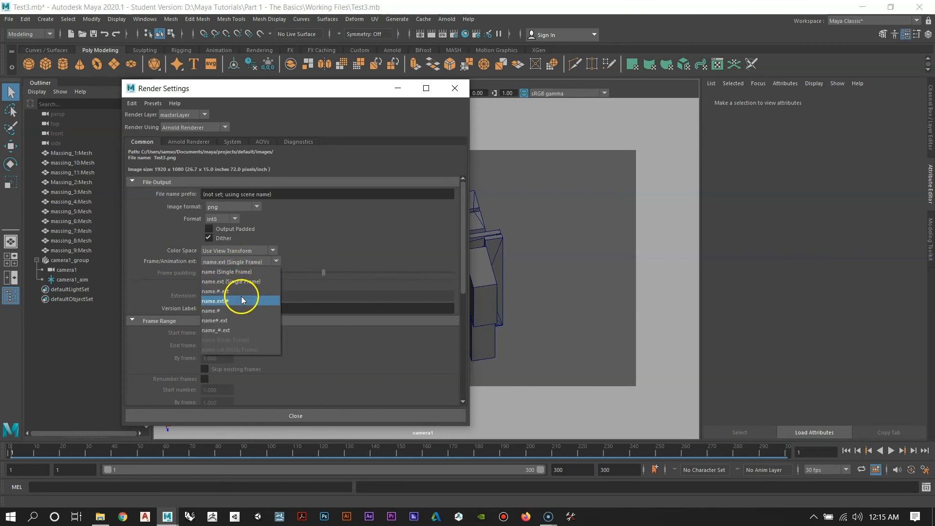
click(218, 331)
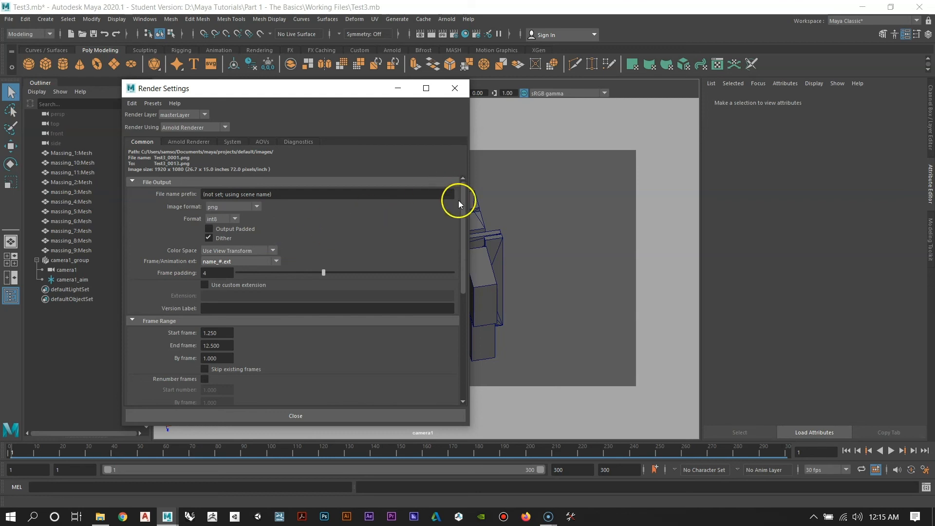
drag(463, 200, 465, 234)
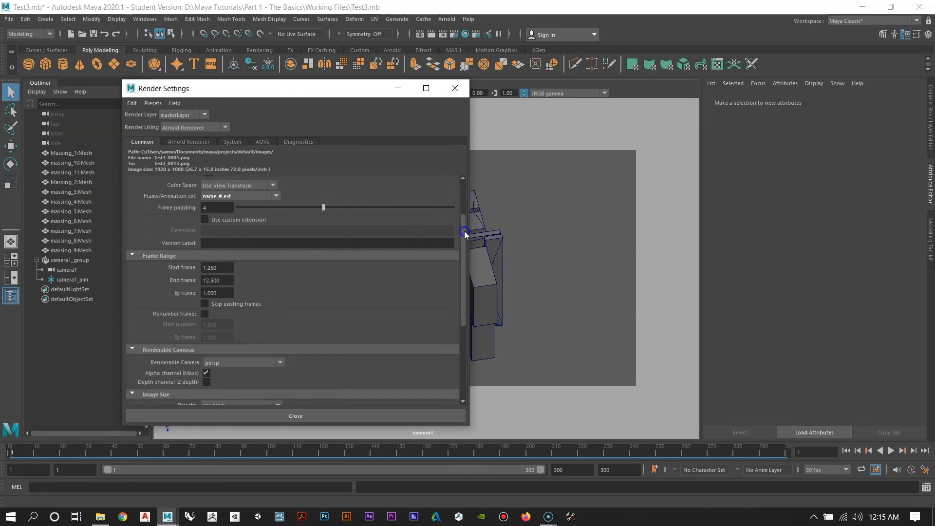
click(220, 211)
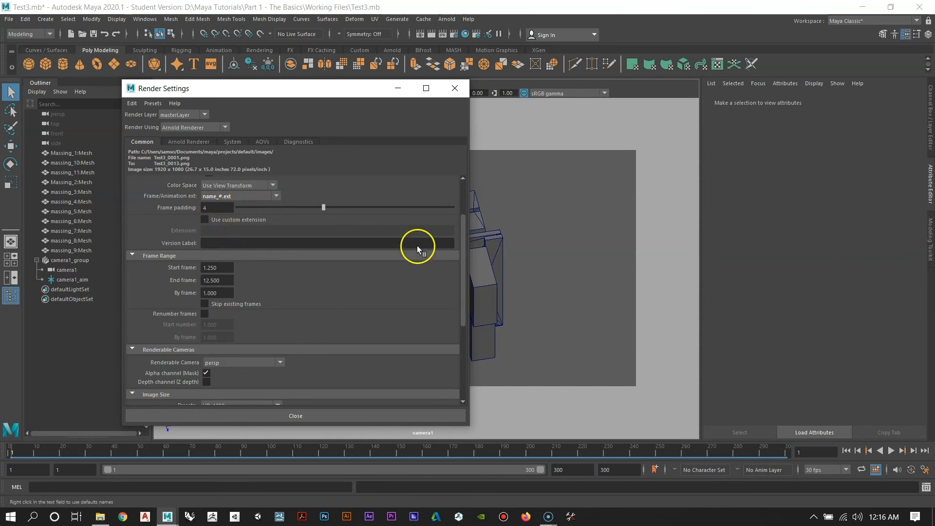
Step: Set the render frame range to start at frame 1 and end at frame 300, and check the By frame increment
scroll(463, 243, down, 2)
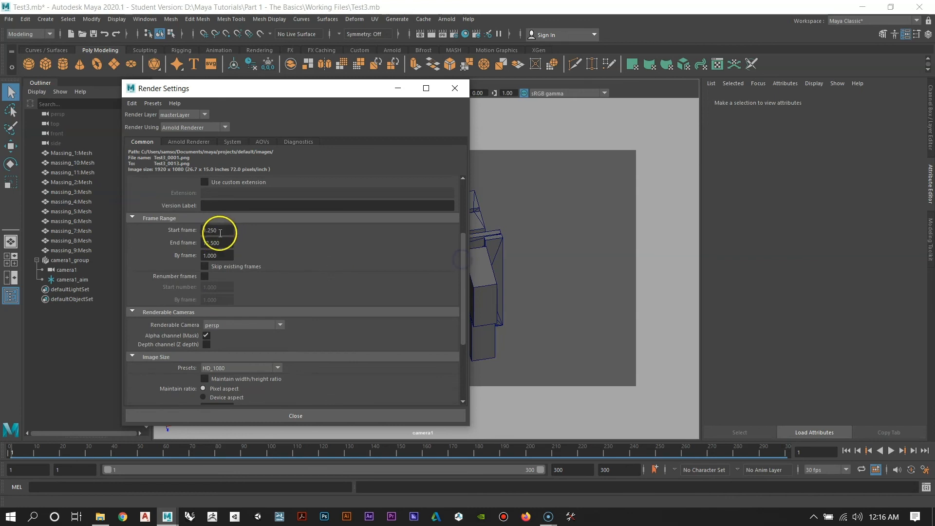
drag(226, 231, 226, 252)
text(1)
key(Tab)
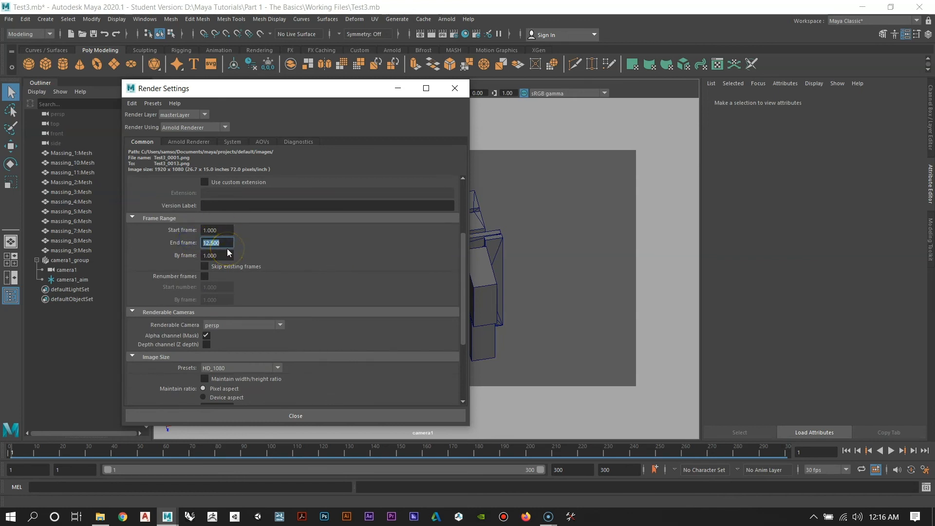
text(300)
click(221, 231)
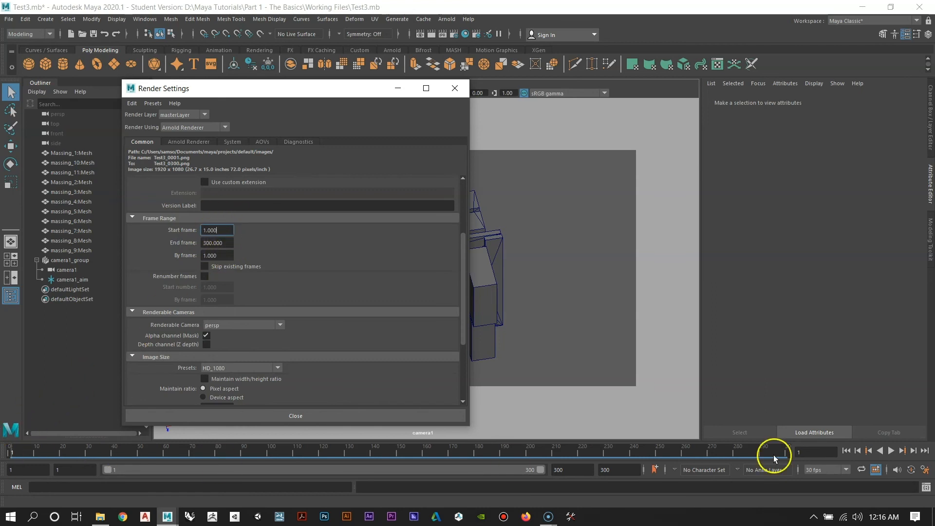
click(214, 255)
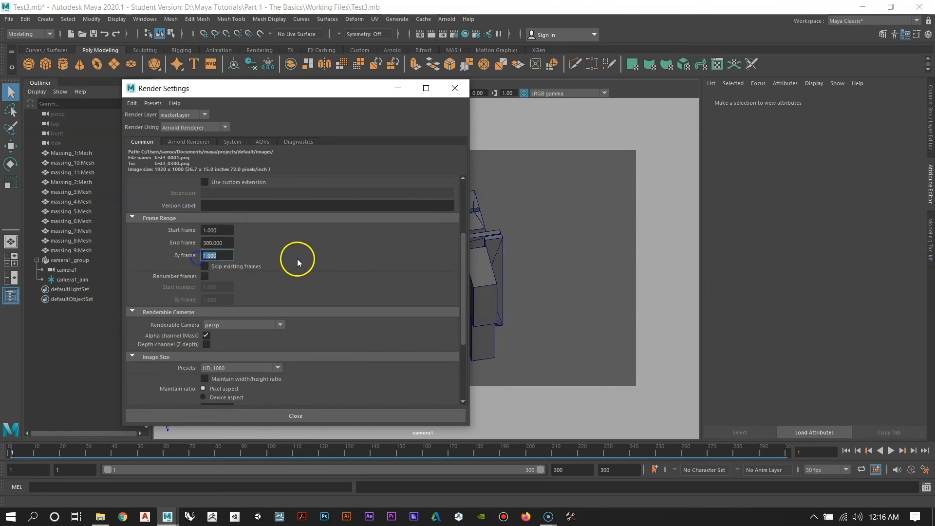
click(225, 256)
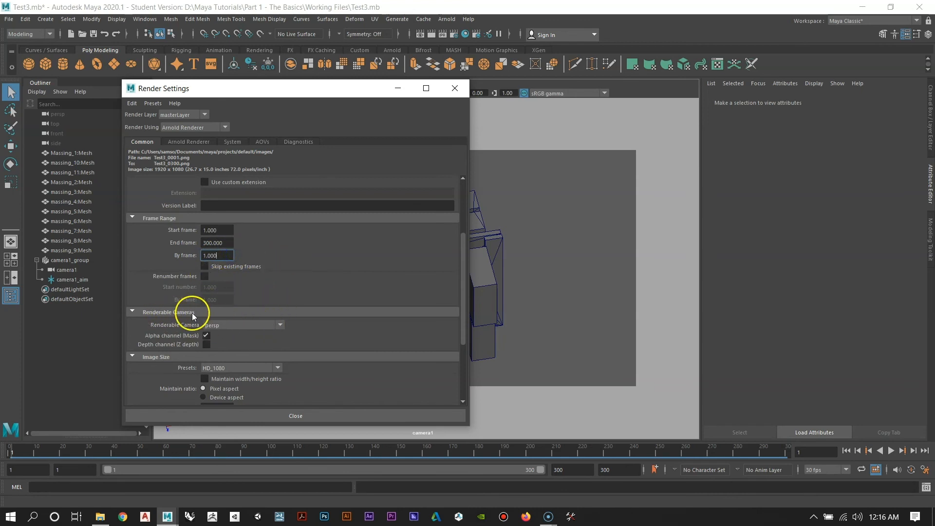
Step: Set the renderable camera to camera1, move the Render Settings window off the model, and check the alpha channel and image size settings
click(230, 325)
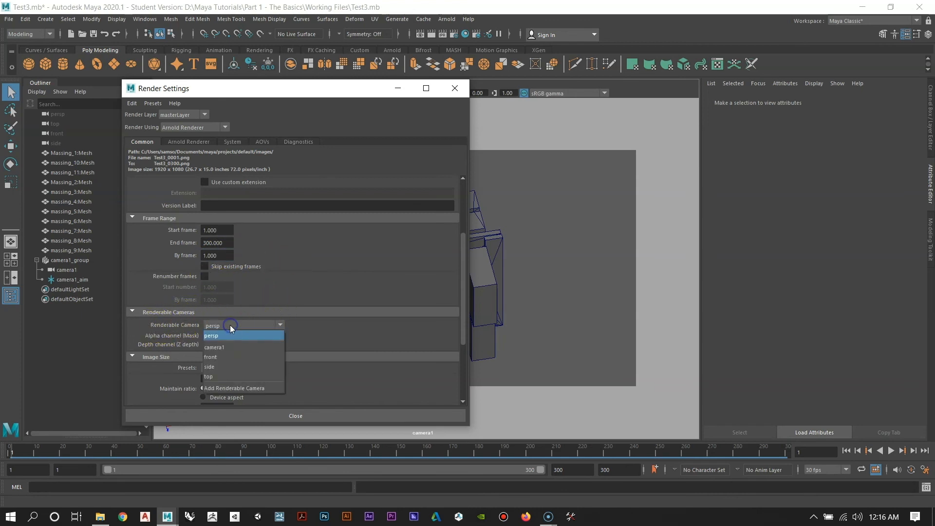
click(230, 347)
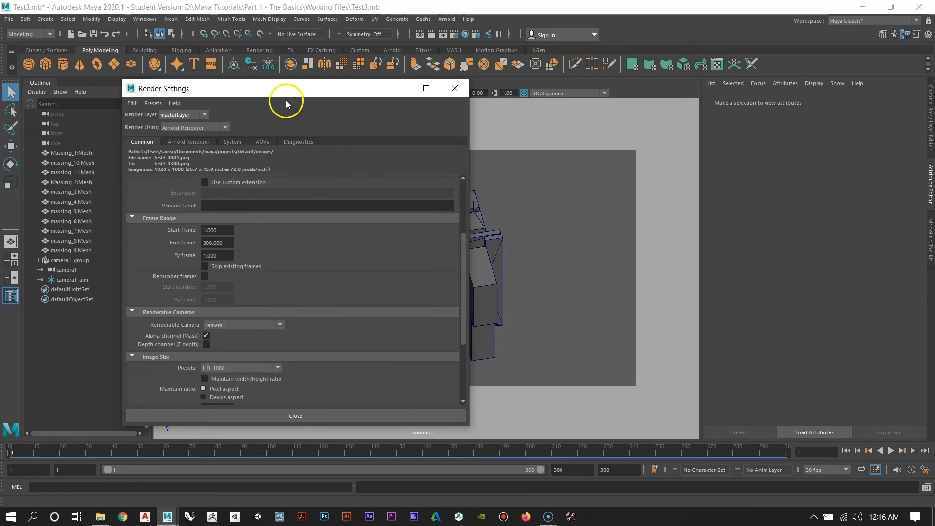
drag(286, 100, 696, 69)
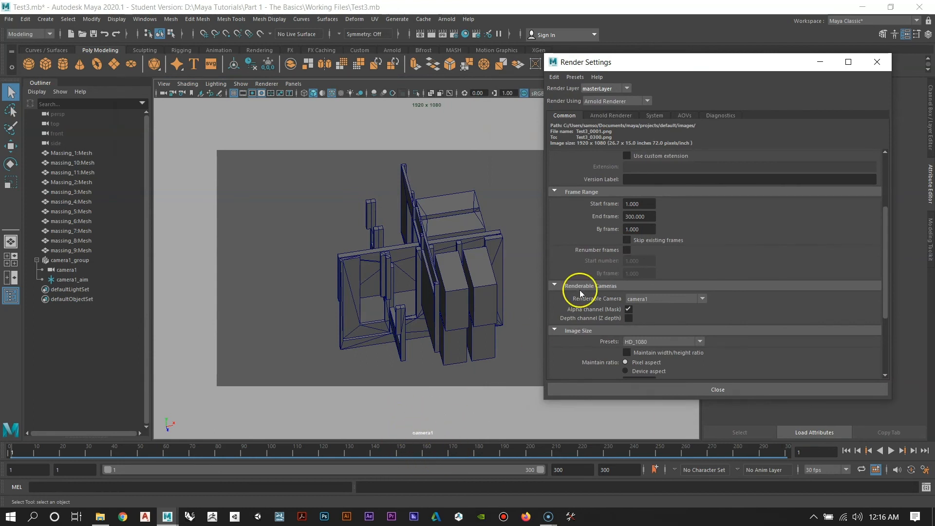
click(628, 309)
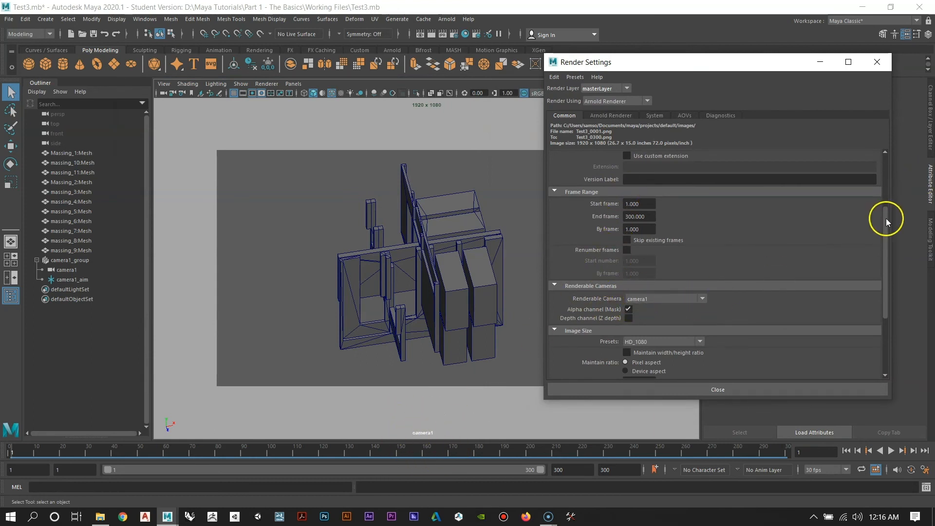
drag(887, 217, 893, 302)
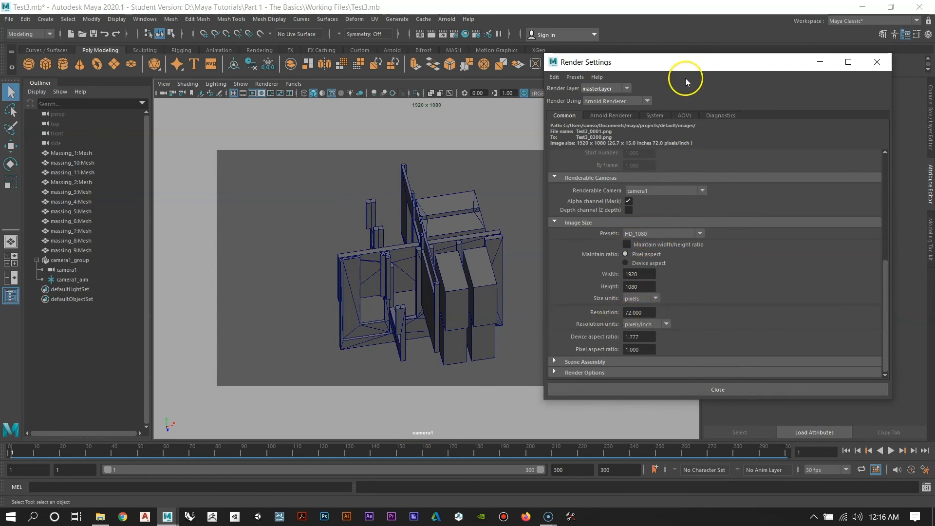
Step: Check the render resolution, keeping the Render Settings window clear of the model, and close Render Settings
drag(678, 62, 600, 73)
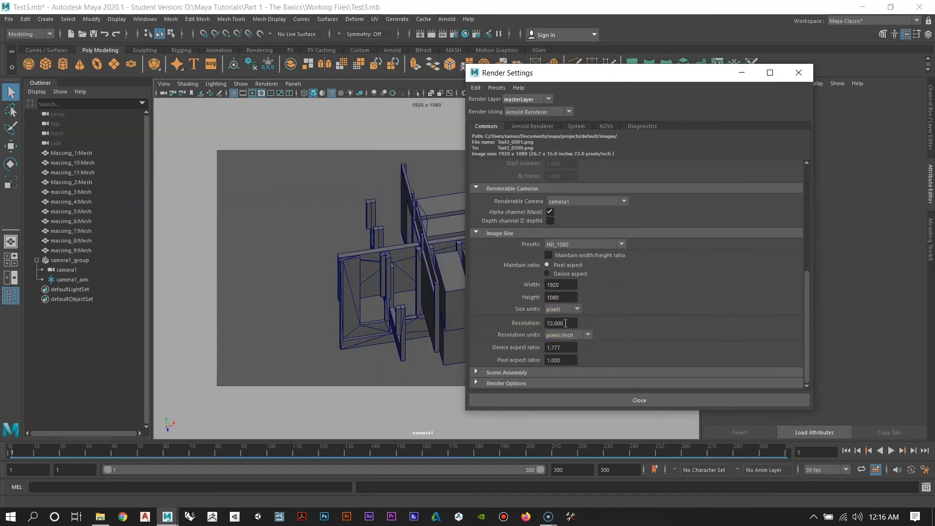
click(552, 324)
drag(627, 73, 607, 97)
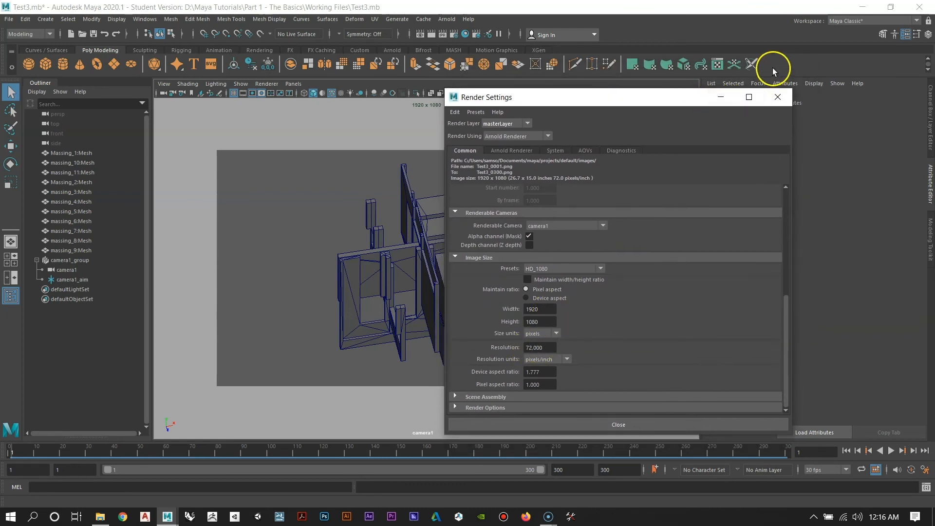
click(779, 97)
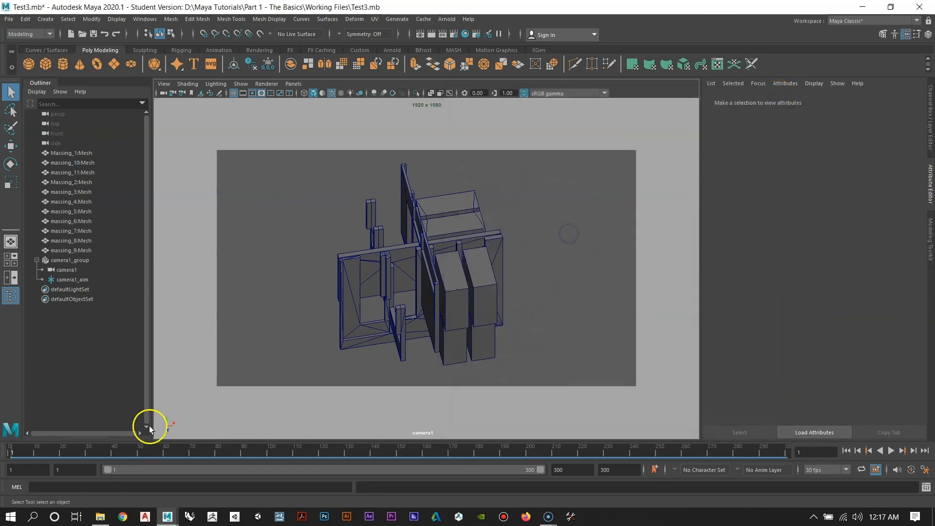
Step: Scrub through the opening frames of the camera animation and return to frame 1
drag(13, 454, 17, 454)
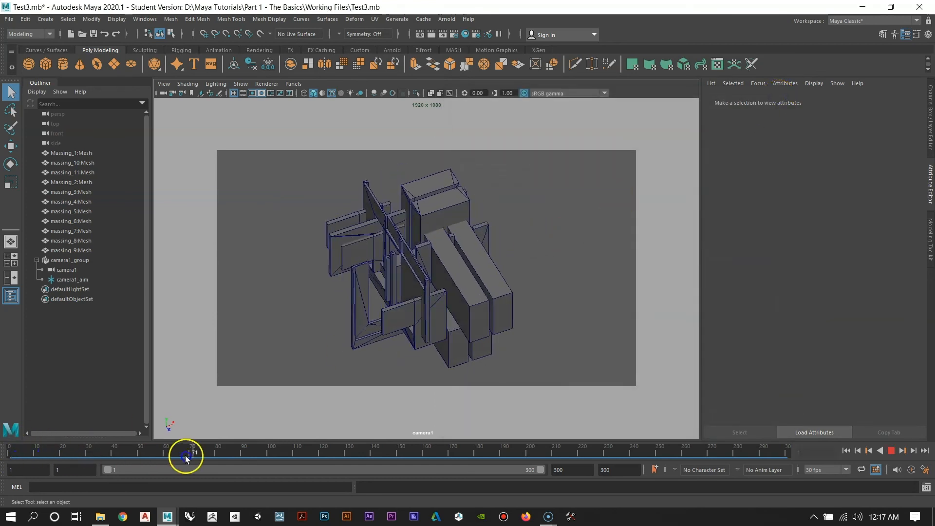
drag(163, 475, 8, 458)
click(199, 370)
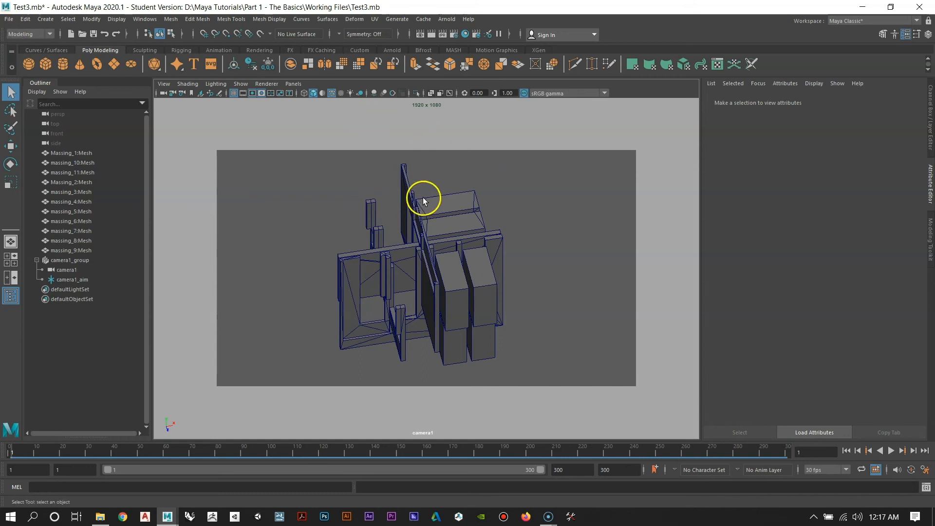
Step: Save the scene under its existing file name
click(9, 19)
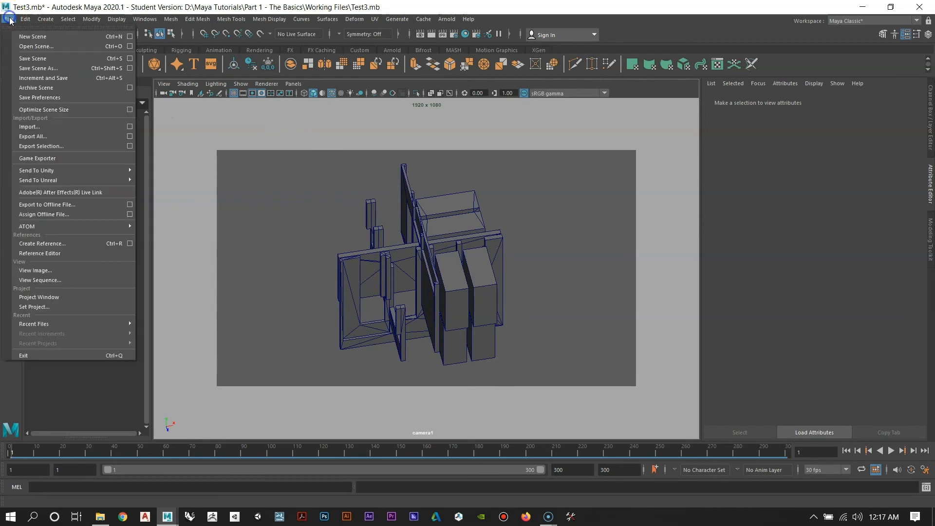
click(24, 59)
click(441, 277)
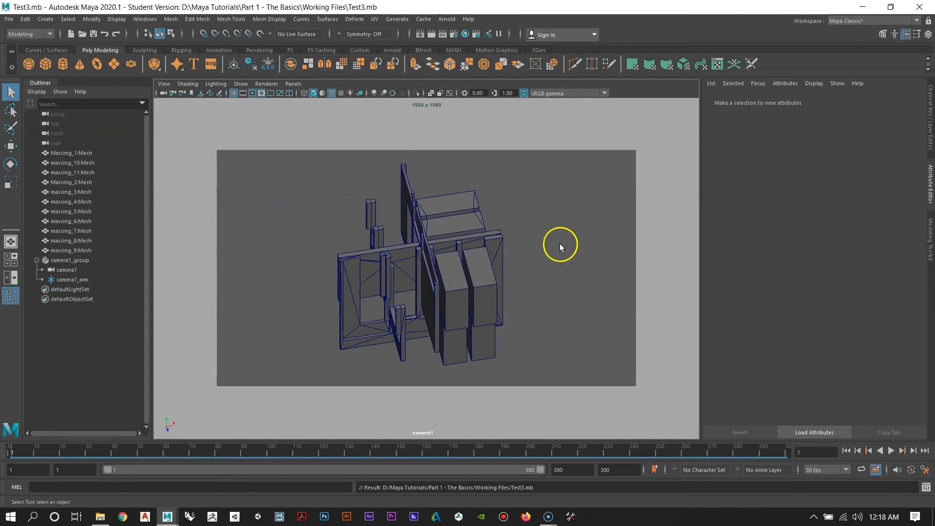
click(560, 291)
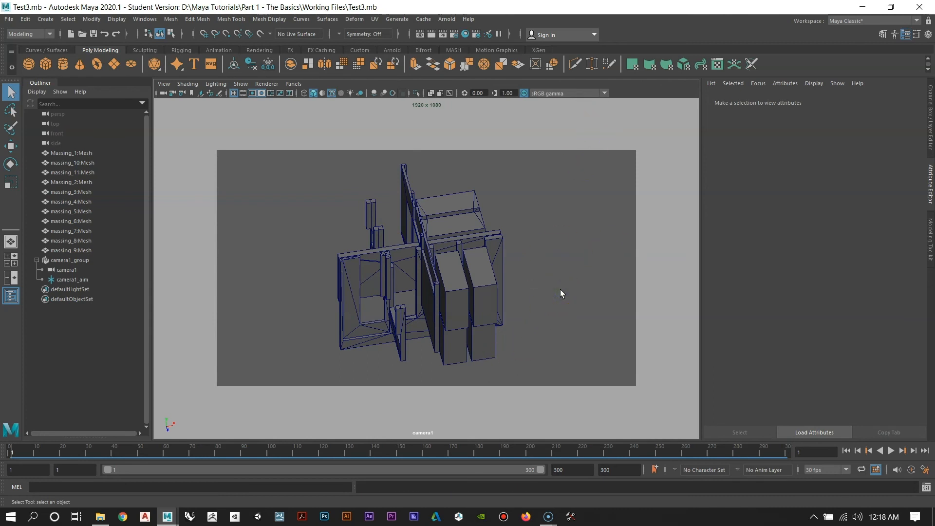
Step: In File Explorer, locate the ikas_renderViewBr-1 script in D:\Maya Tutorials\Part 1 - The Basics\Files for Tutorial, and close the window
click(99, 516)
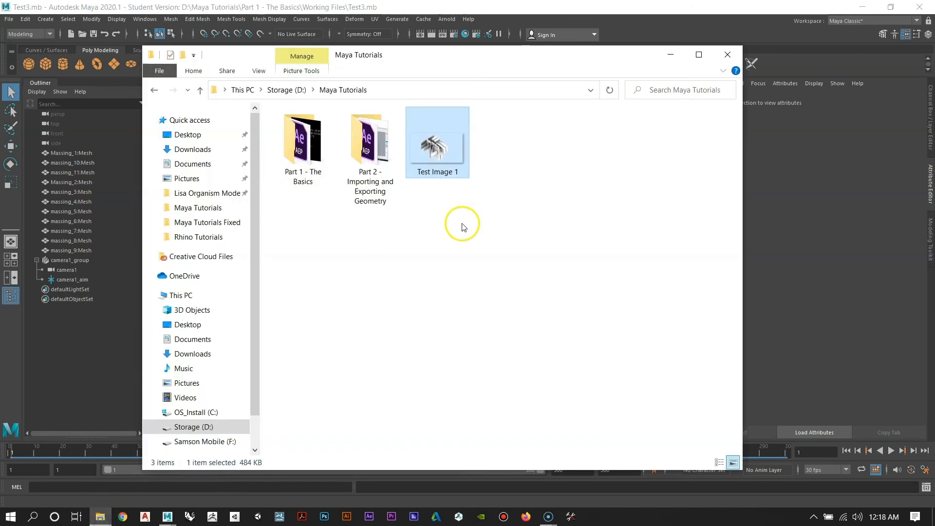
click(194, 428)
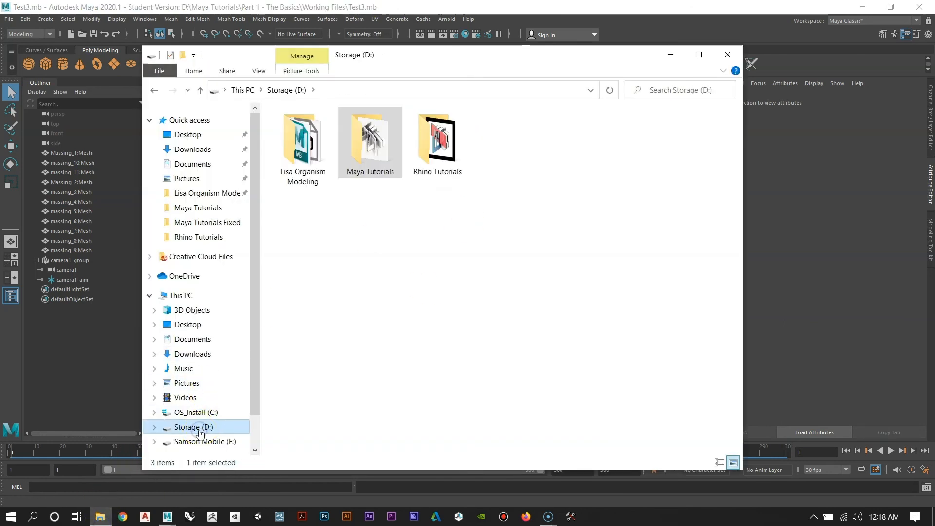
double_click(345, 142)
double_click(315, 136)
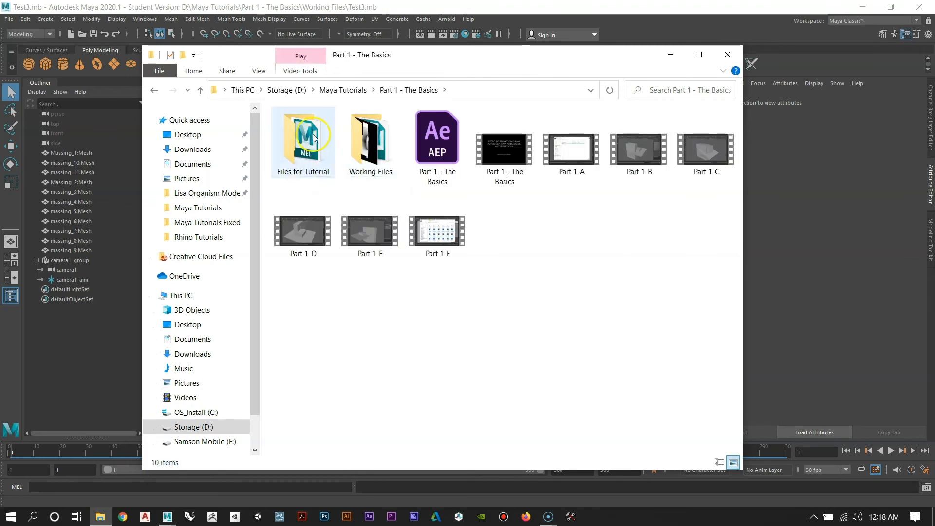
double_click(313, 138)
click(304, 130)
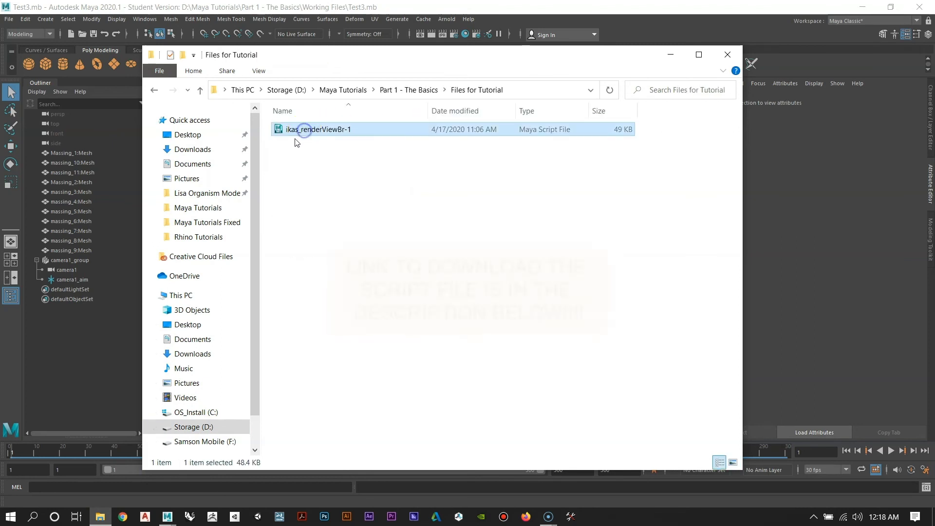
click(365, 194)
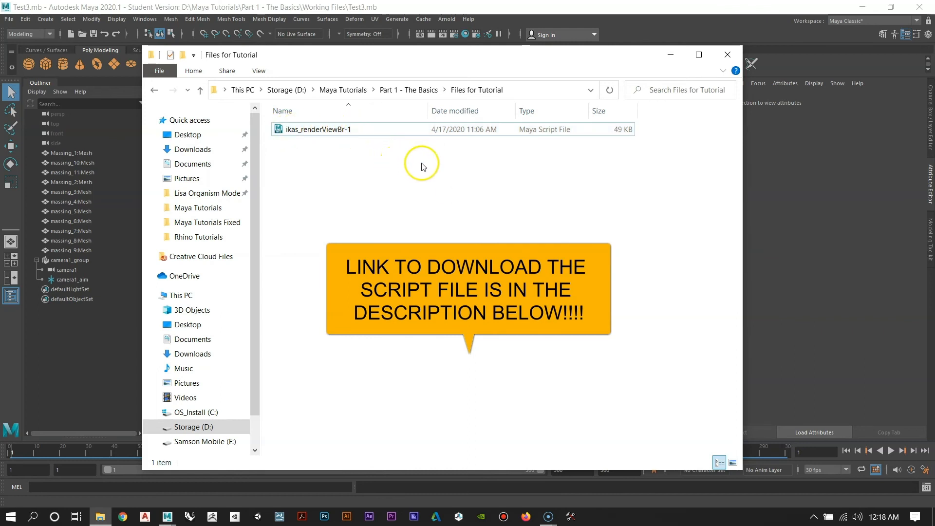
click(347, 134)
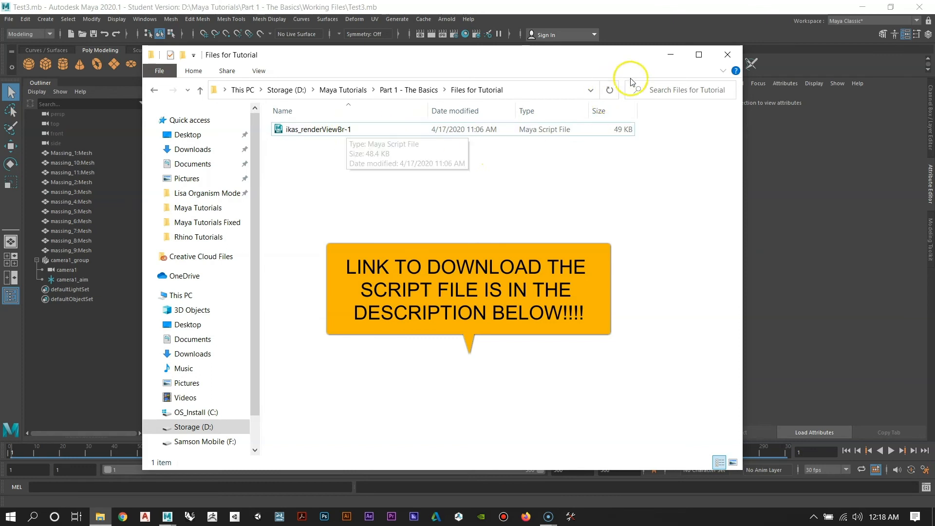
click(728, 56)
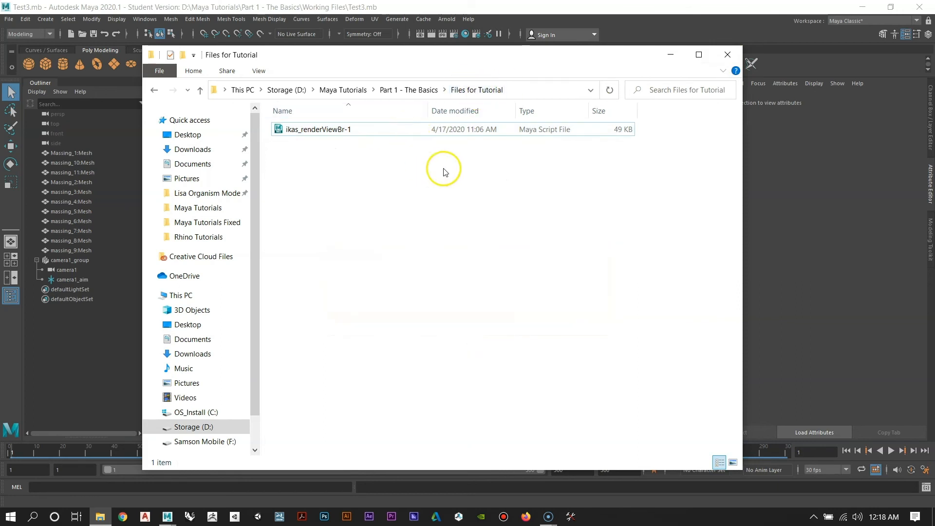
click(722, 57)
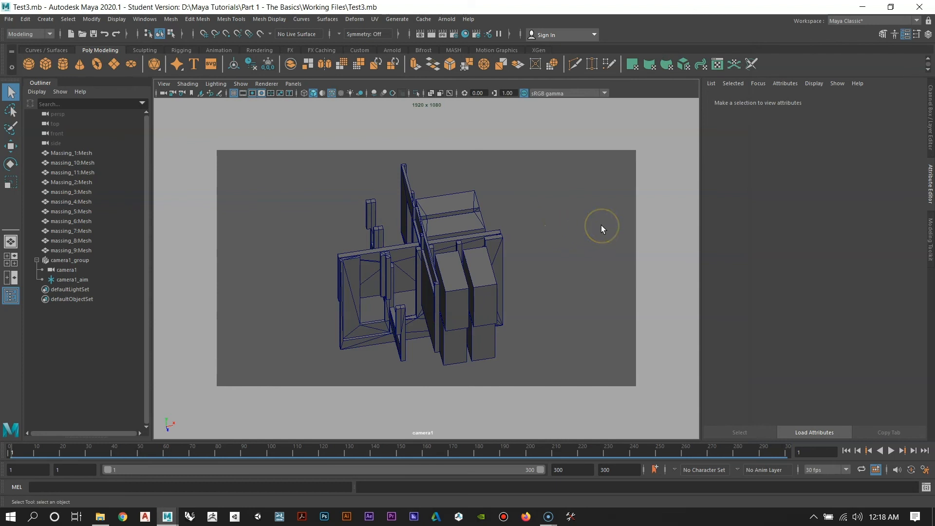
Step: Back in Maya, open the Script Editor, shrink its window, and position it over the viewport
click(926, 488)
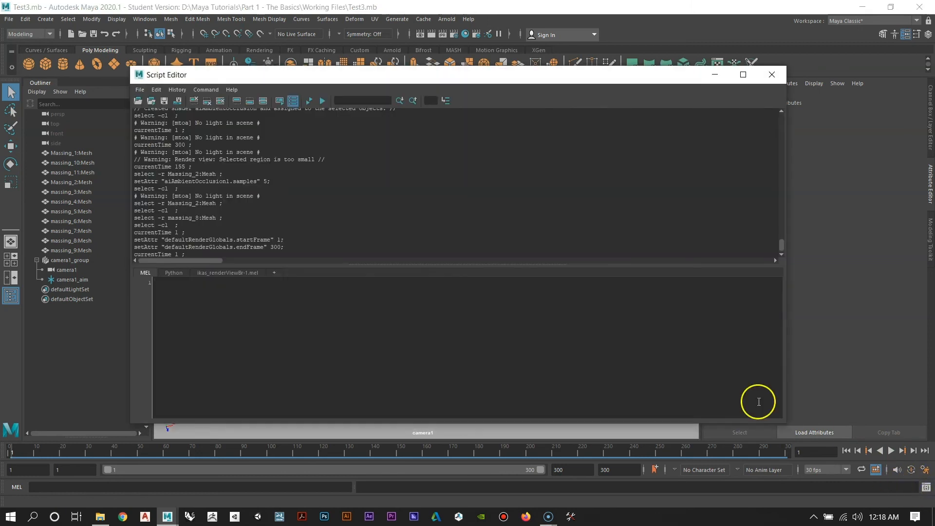
drag(784, 425, 603, 394)
drag(435, 84, 506, 140)
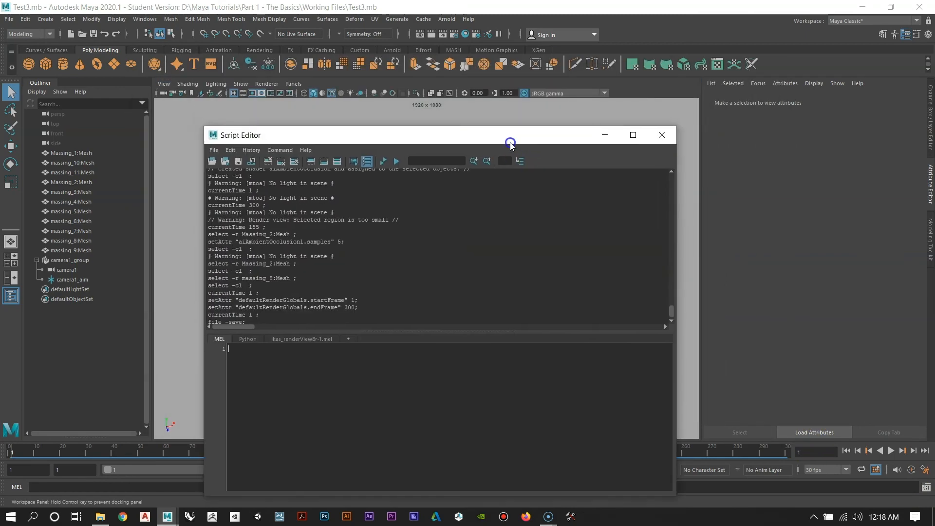
drag(675, 215, 724, 217)
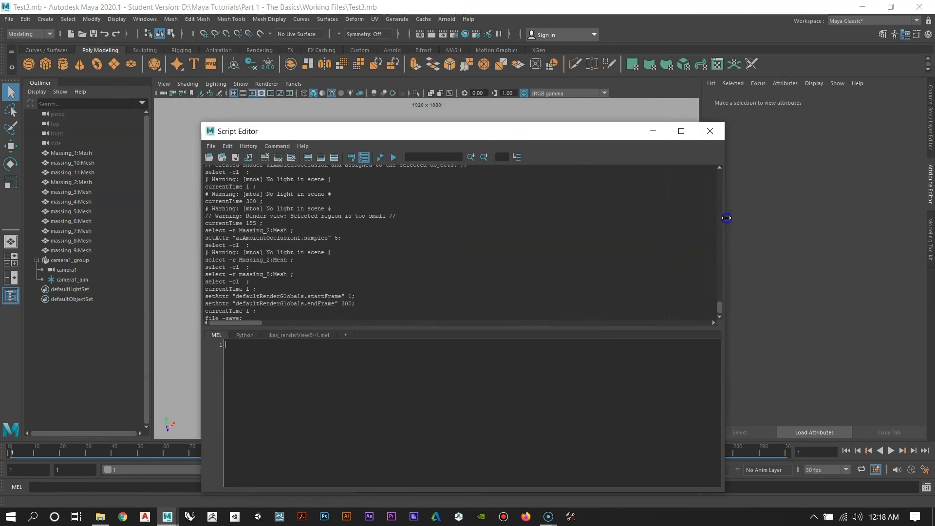
drag(547, 493, 554, 426)
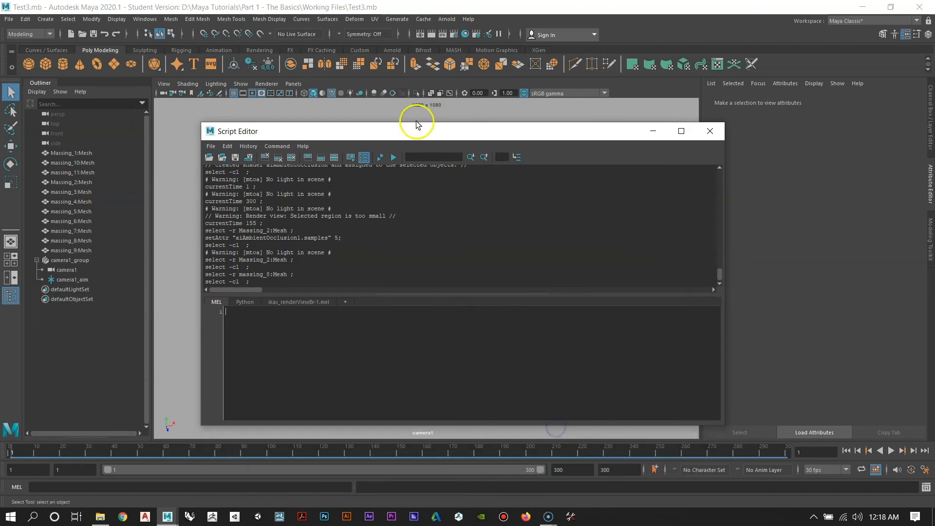
drag(419, 132, 389, 119)
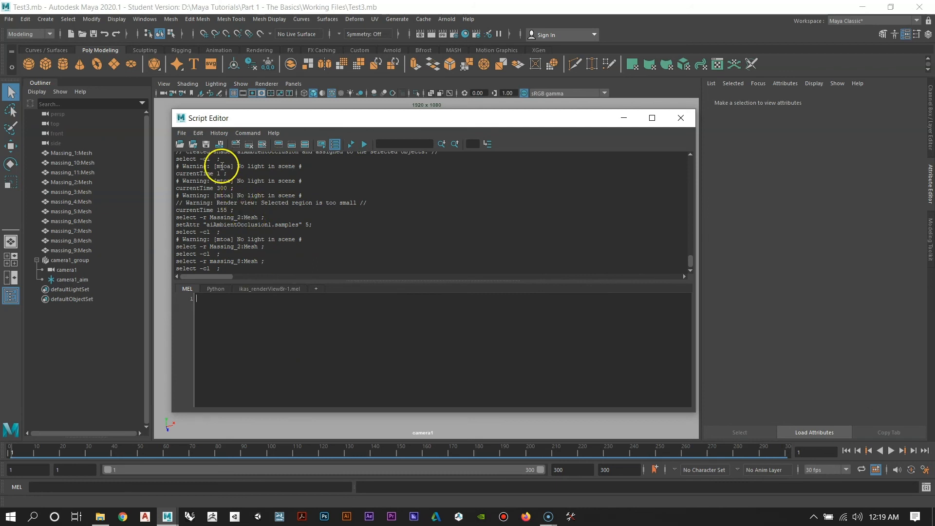
Step: Load ikas_renderViewBr-1.mel from D:\Maya Tutorials\Part 1 - The Basics\Files for Tutorial into the Script Editor
click(183, 133)
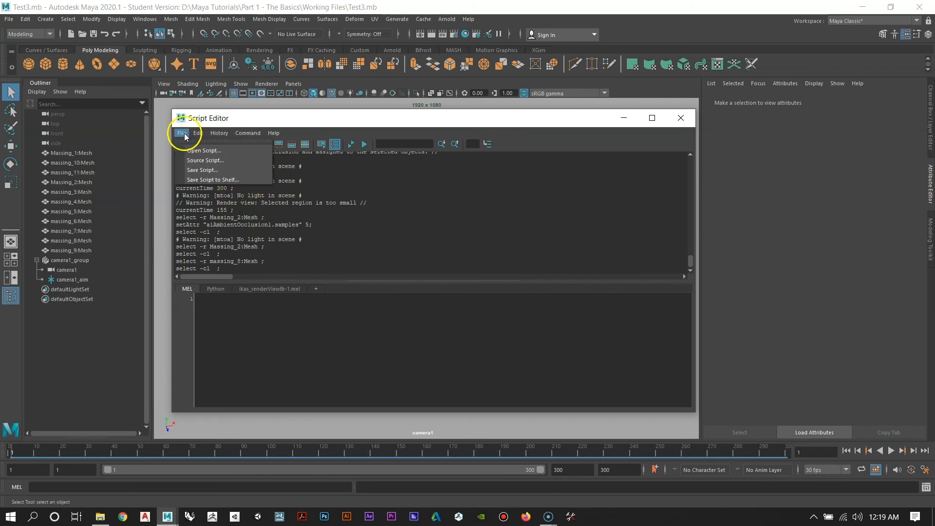
click(197, 150)
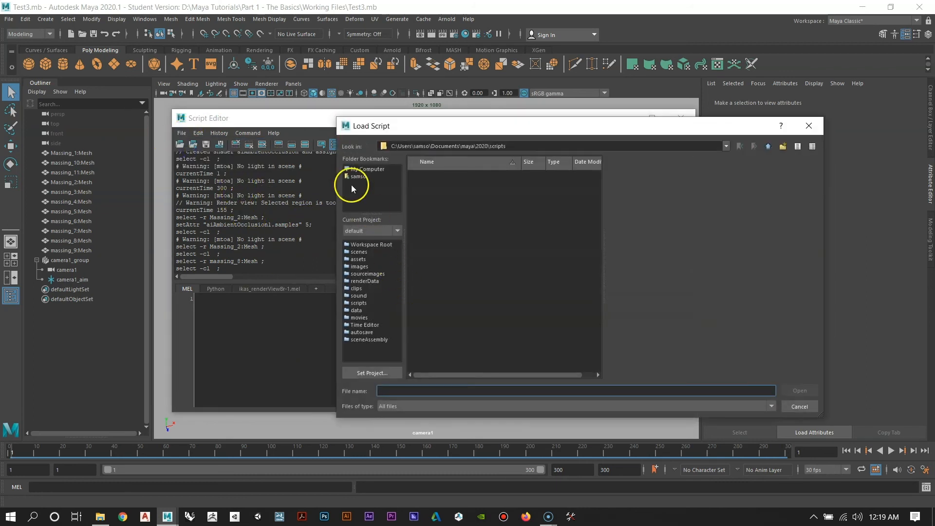
click(360, 170)
double_click(439, 198)
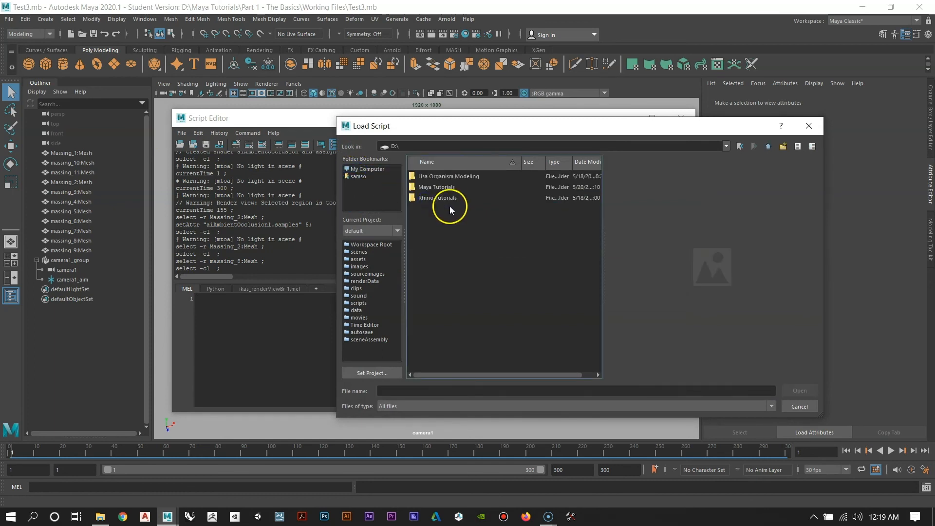
double_click(432, 186)
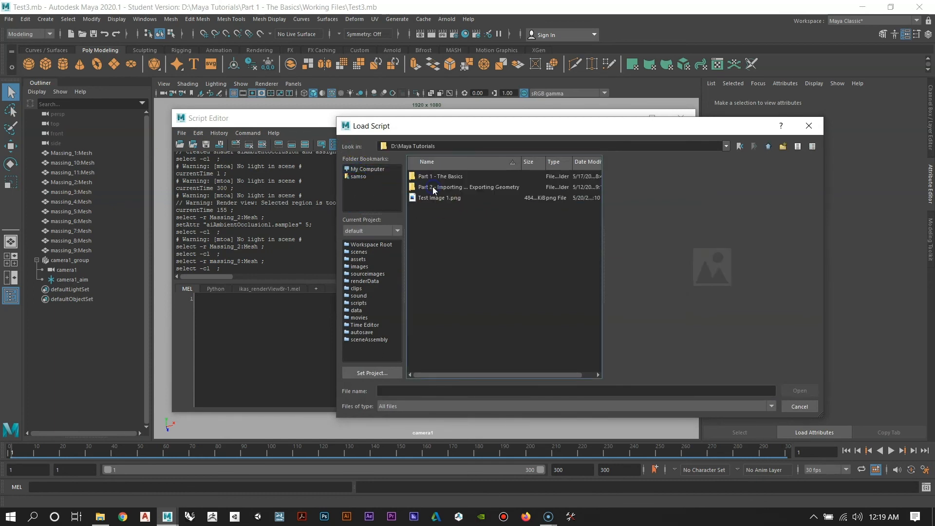
double_click(446, 176)
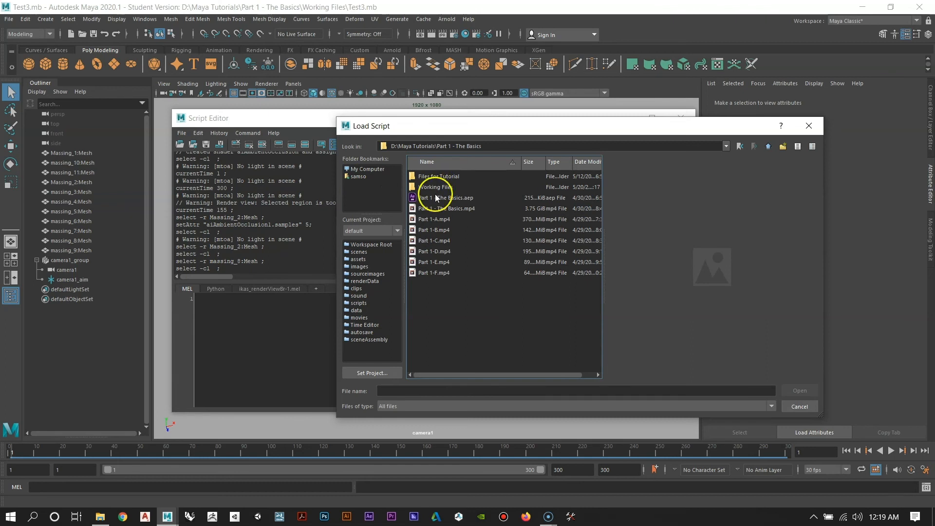
click(435, 187)
double_click(437, 177)
click(419, 177)
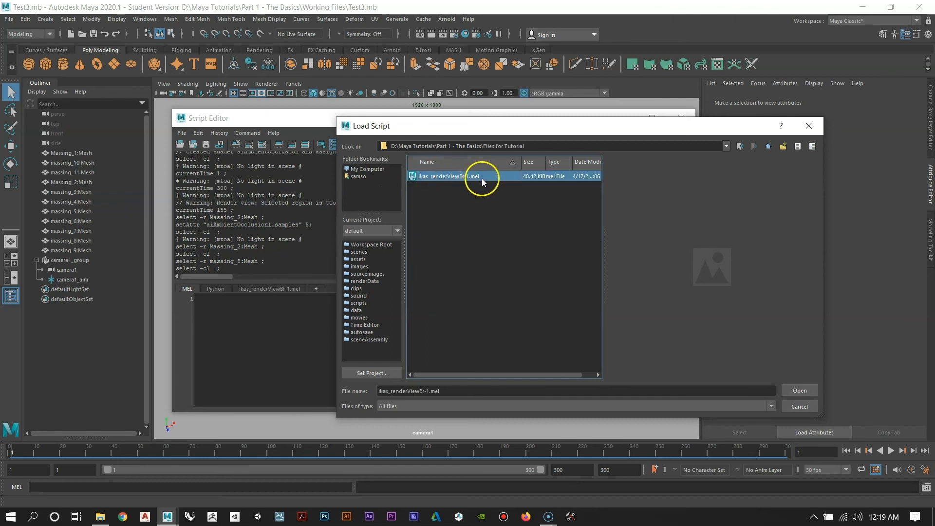
click(800, 391)
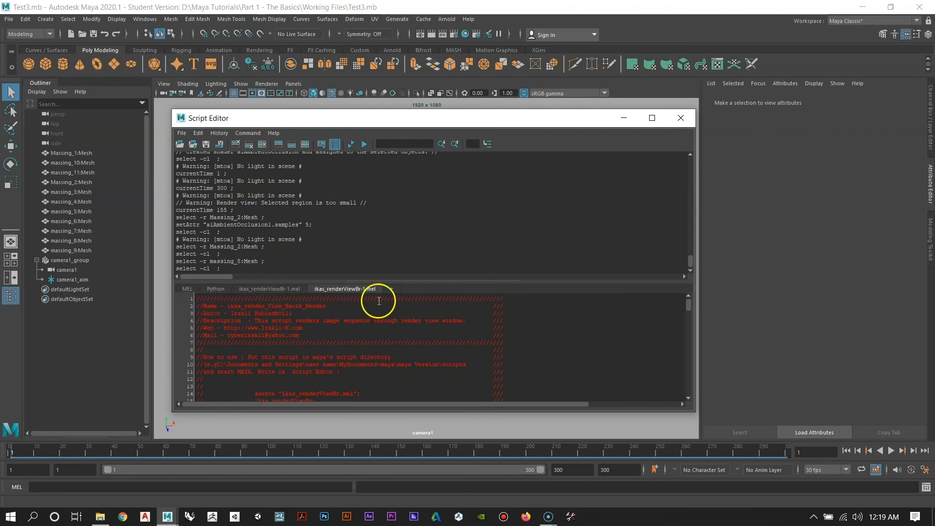
Step: Copy the entire ikas_renderViewBr-1.mel code into the empty MEL script and execute it
scroll(370, 312, down, 15)
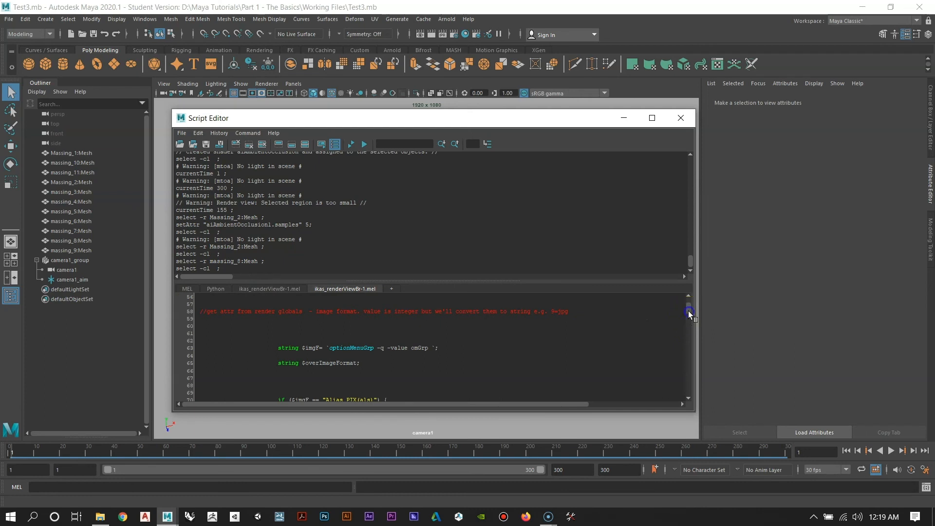
drag(688, 311, 689, 299)
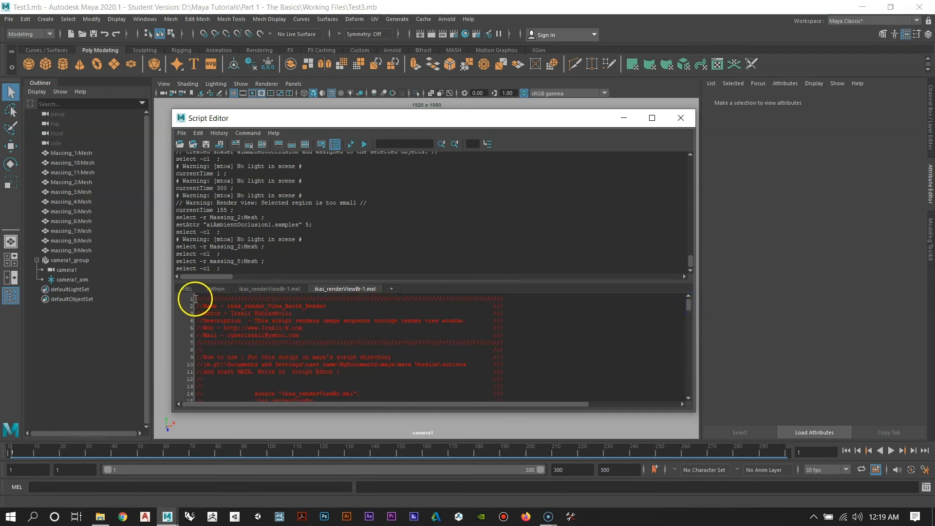
drag(195, 298, 499, 503)
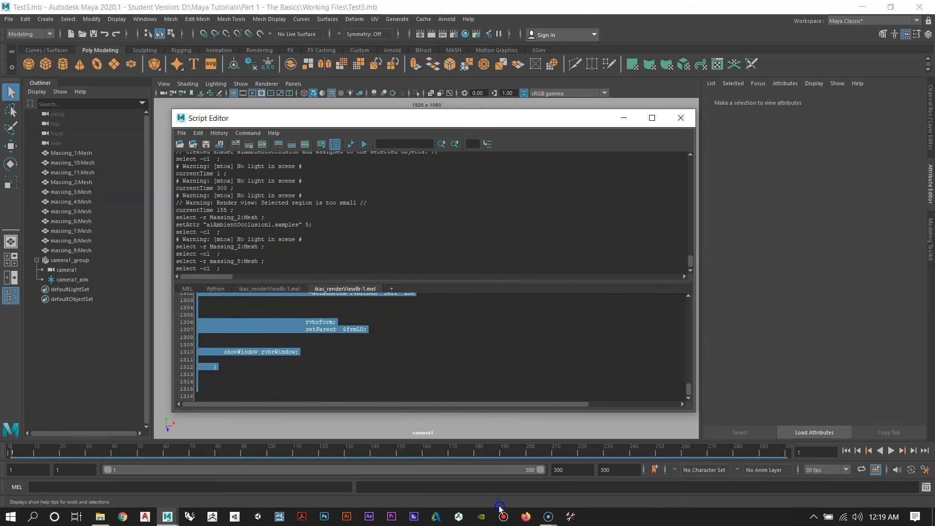
click(189, 289)
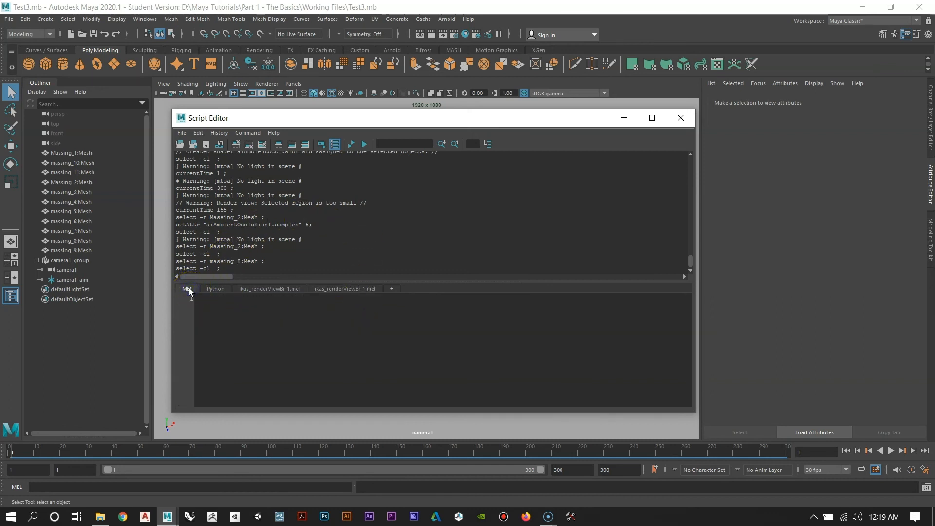
key(ctrl+v)
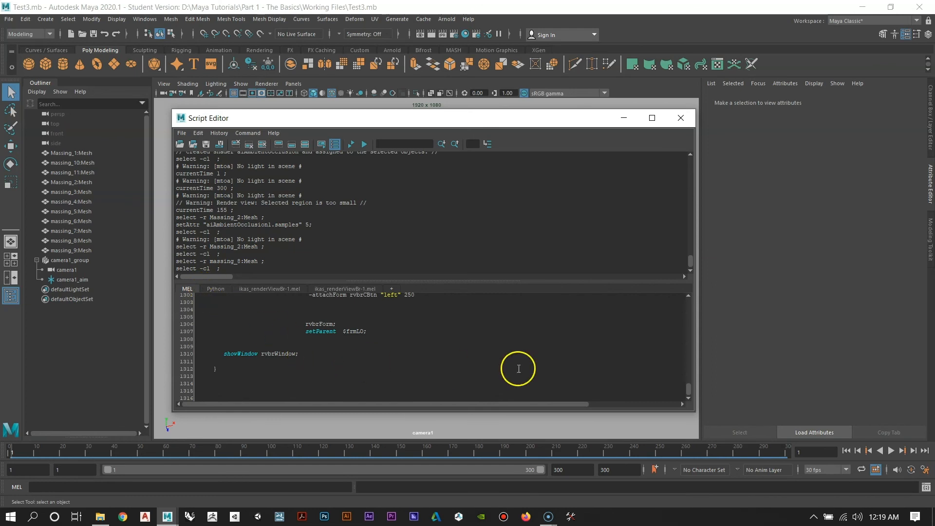
drag(688, 389, 690, 292)
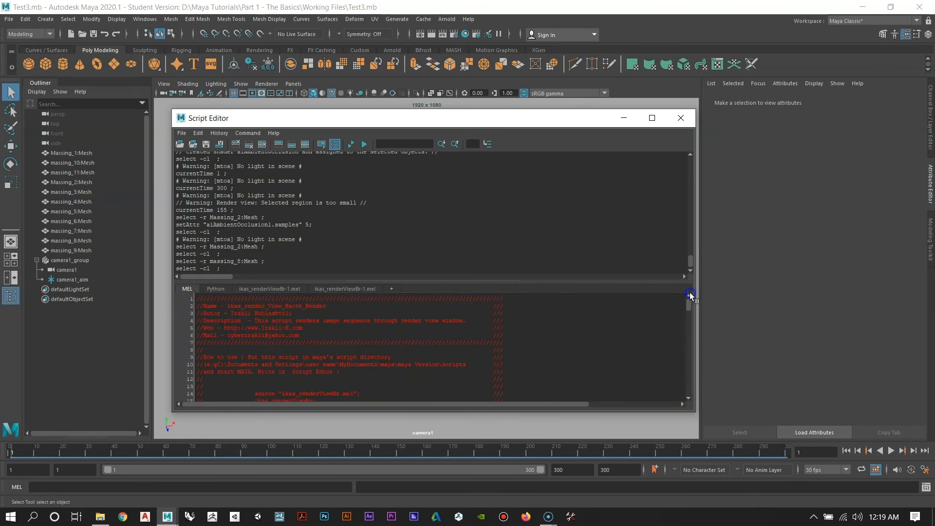
click(366, 144)
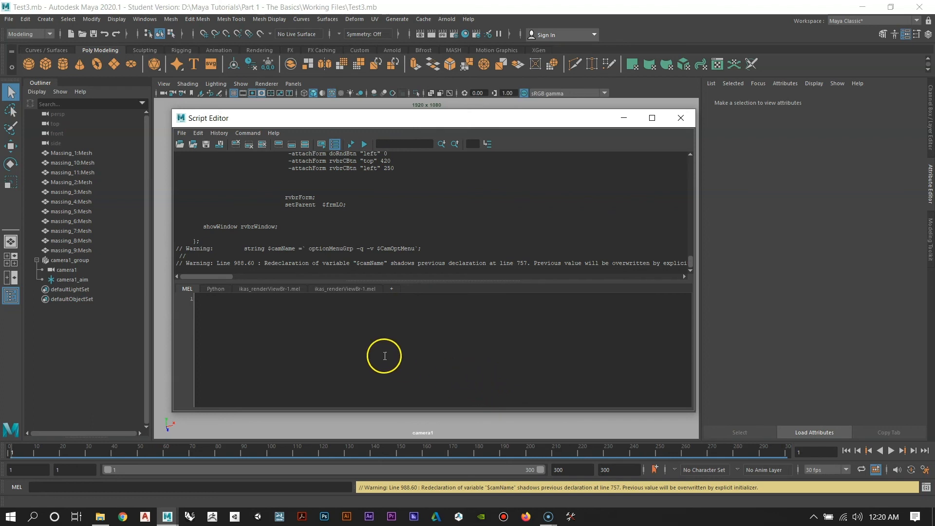
Step: Copy the ikas_renderViewBr; command from the usage notes at the start of the loaded ikas_renderViewBr-1.mel script
click(340, 290)
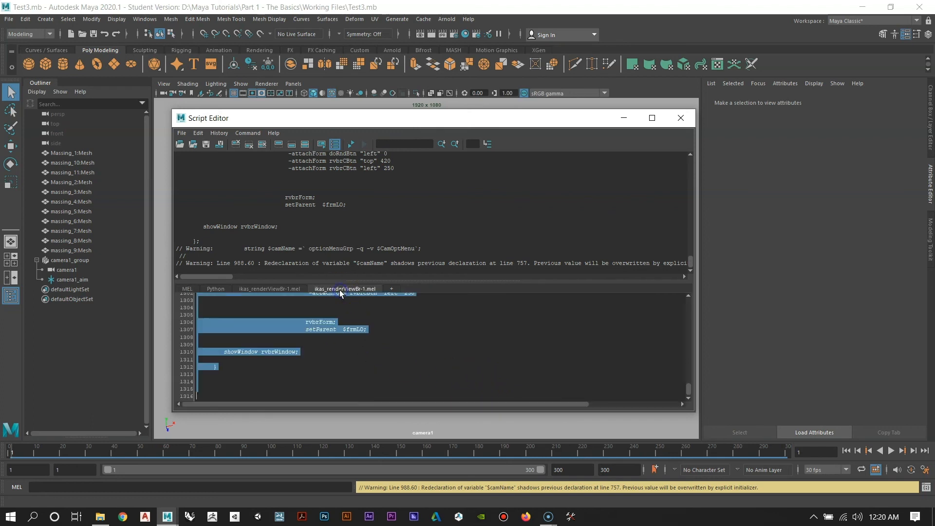
drag(688, 387, 689, 289)
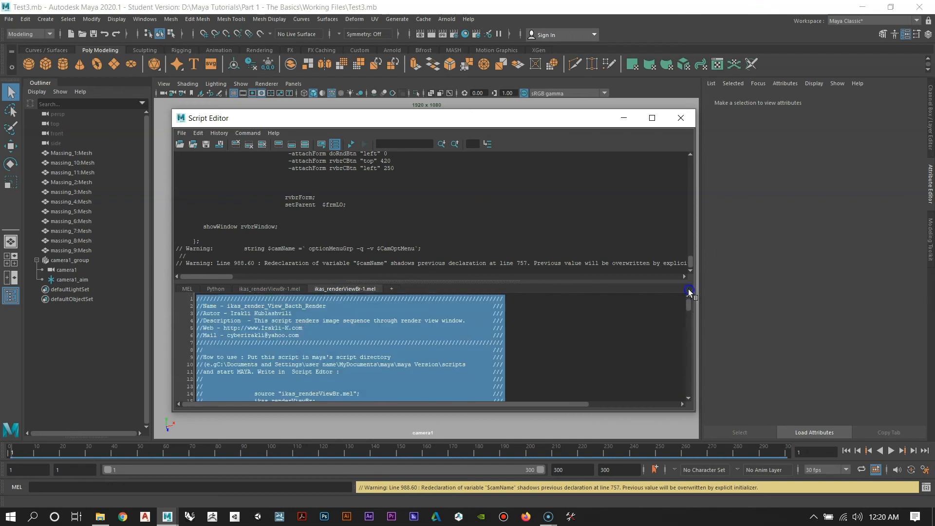
click(329, 332)
scroll(330, 333, down, 1)
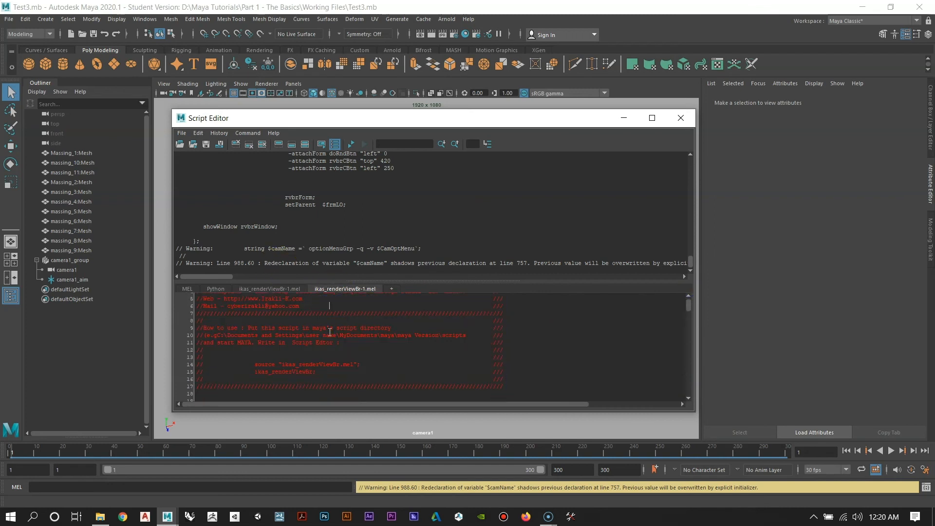
click(318, 373)
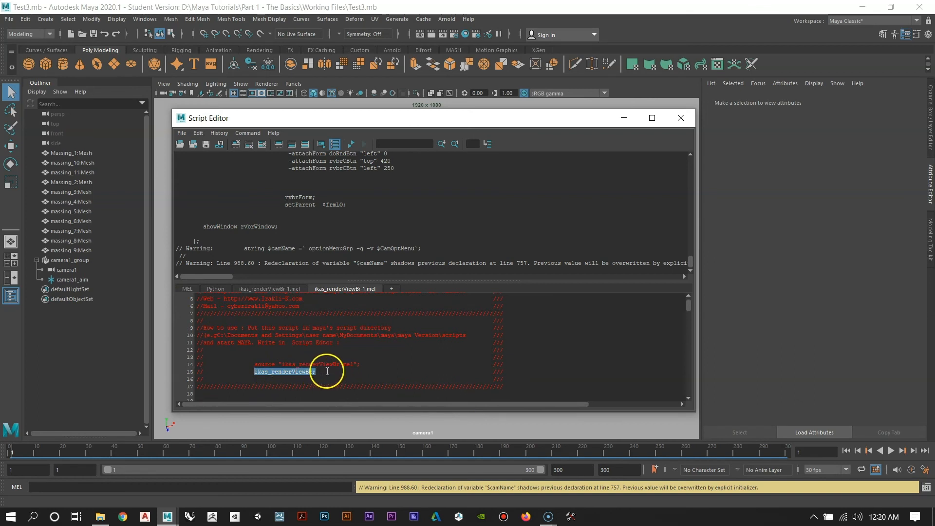
Step: Enter ikas_renderViewBr; in the empty MEL script and execute it to open the batch render window
click(185, 289)
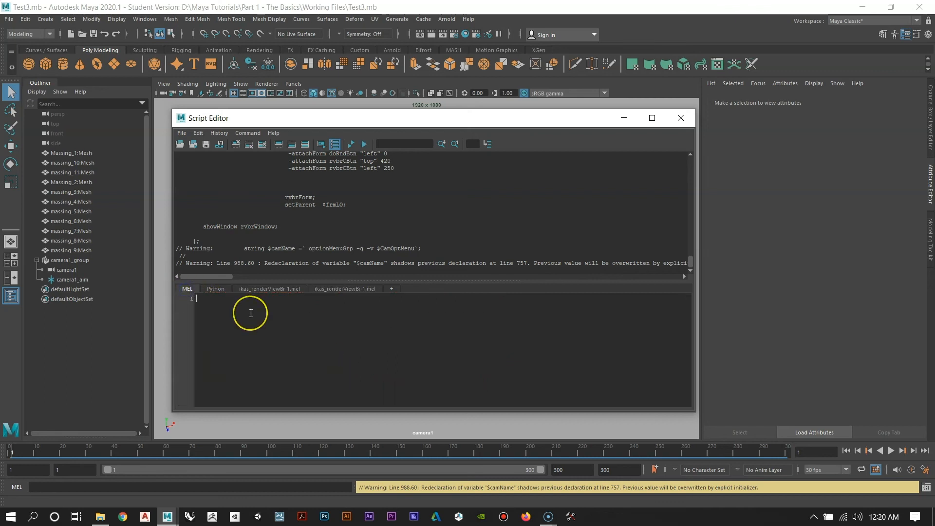
text(ikas_renderViewBr;)
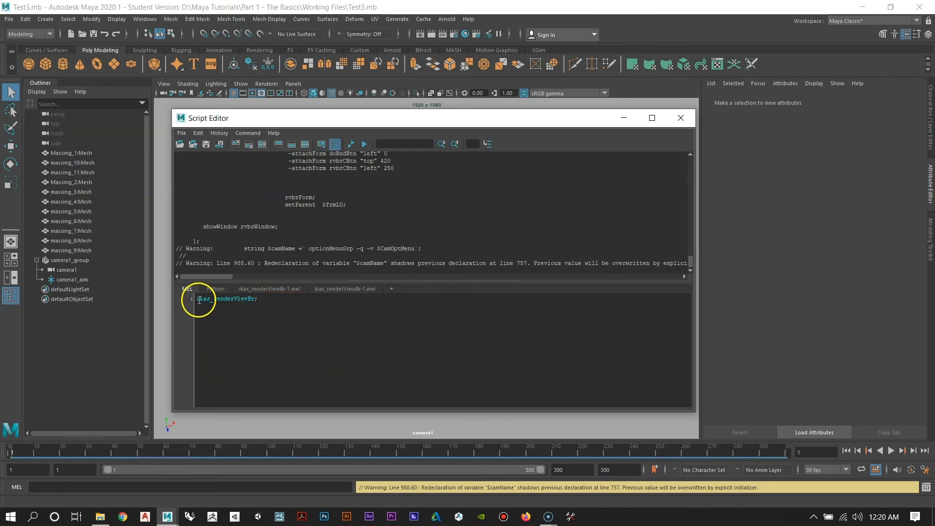
click(259, 301)
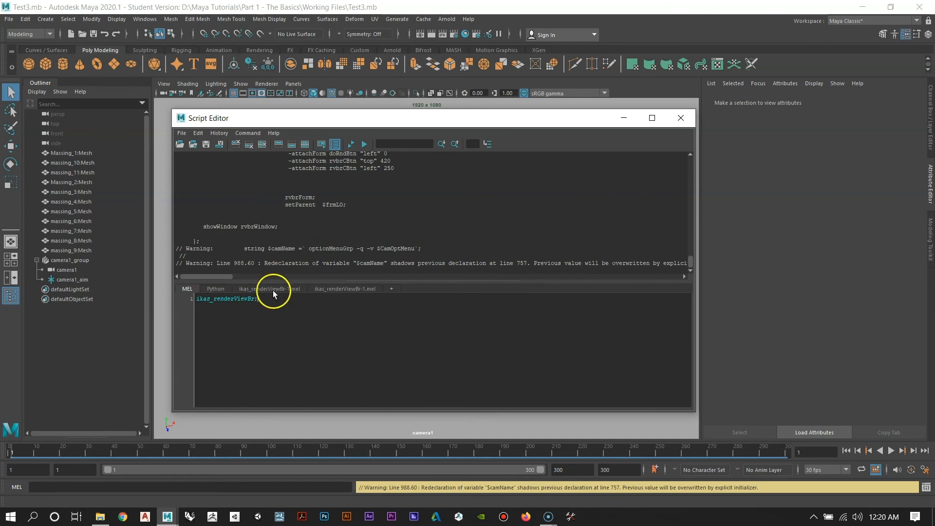
click(364, 145)
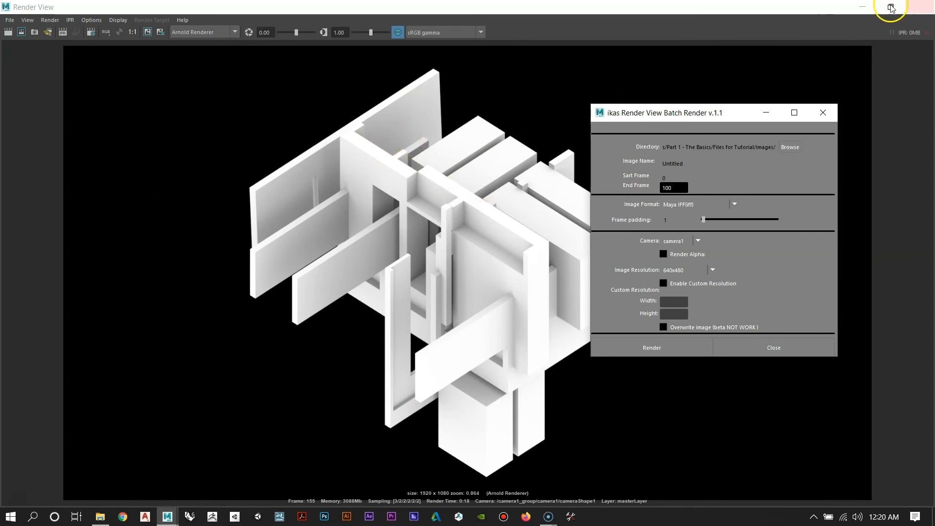
Step: Close the Render View and the Script Editor, and move the batch render window clear of the model
click(919, 6)
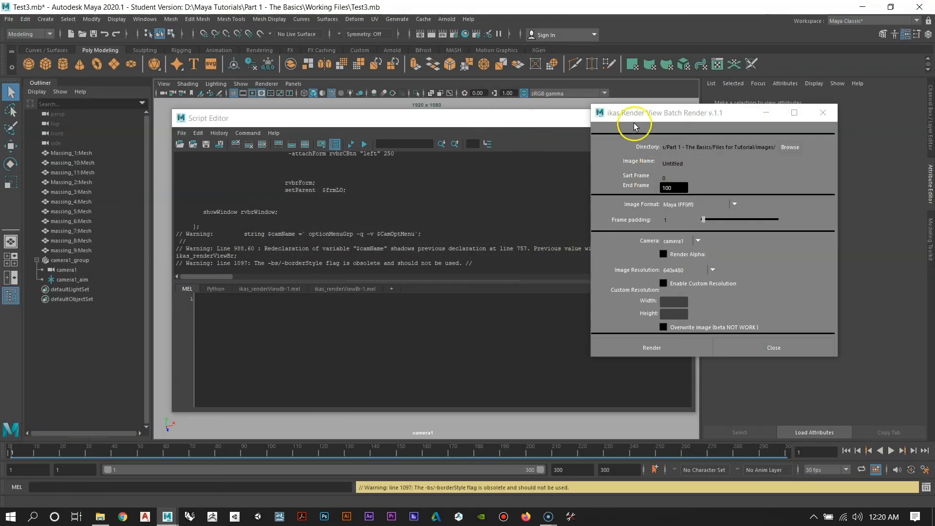
drag(682, 116, 471, 159)
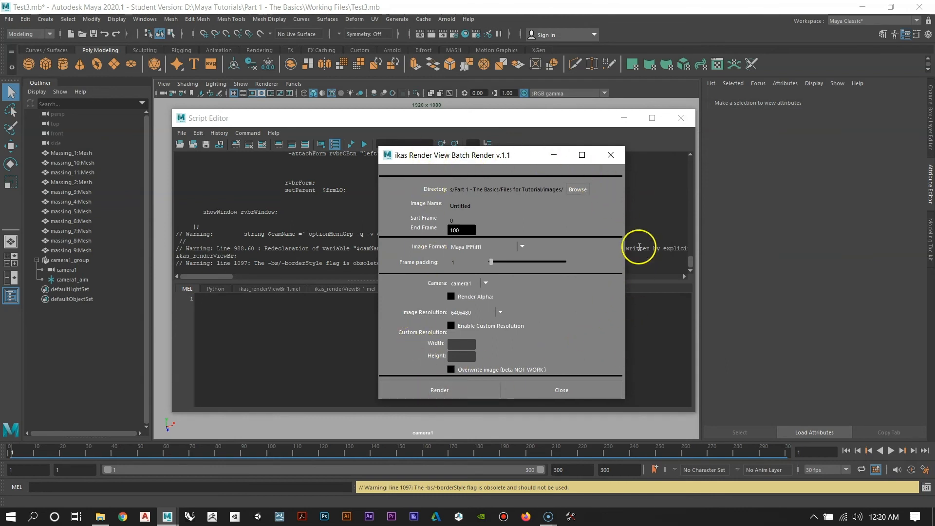
drag(511, 163, 655, 127)
click(681, 118)
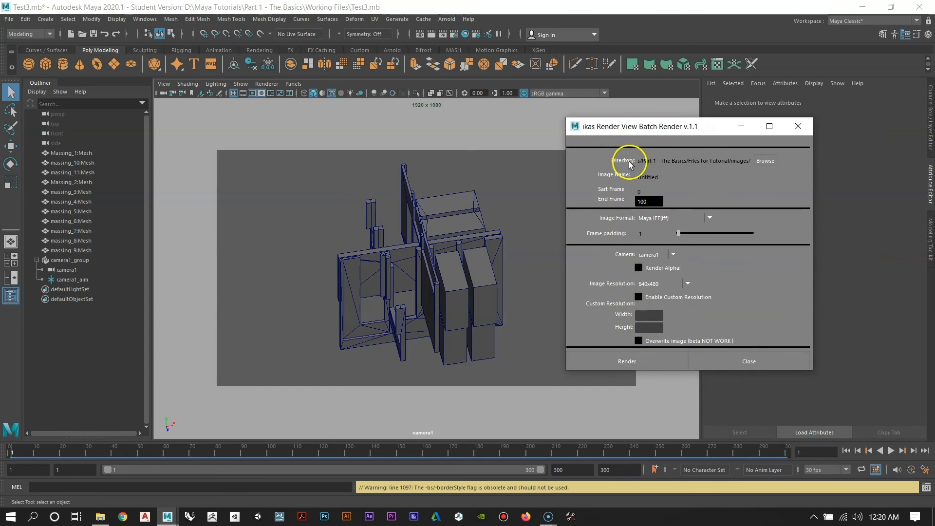
Step: Browse for the output directory to D:\Maya Tutorials\Part 1 - The Basics\Working Files
click(780, 161)
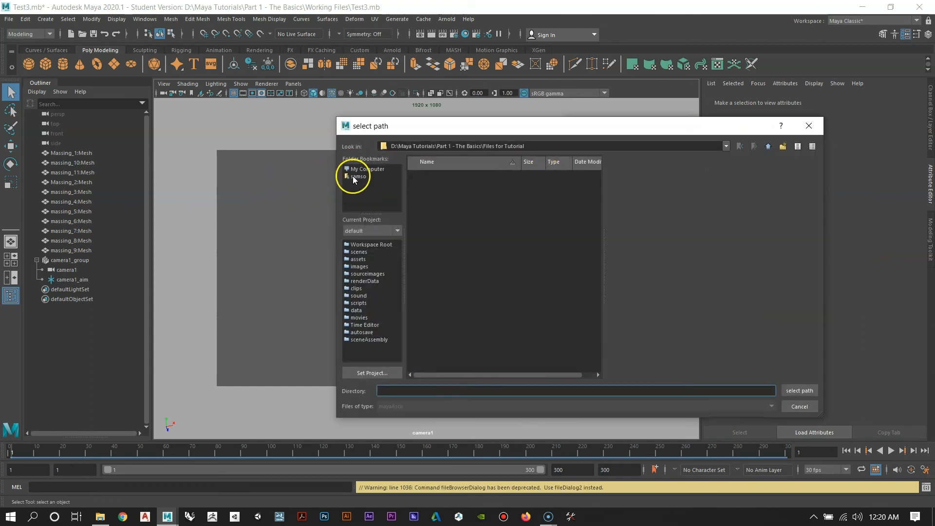
click(363, 169)
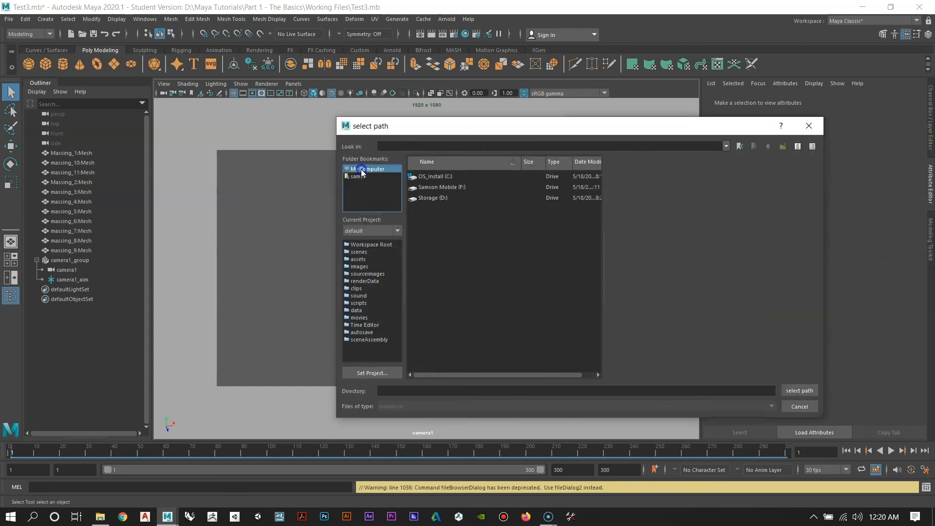
double_click(431, 198)
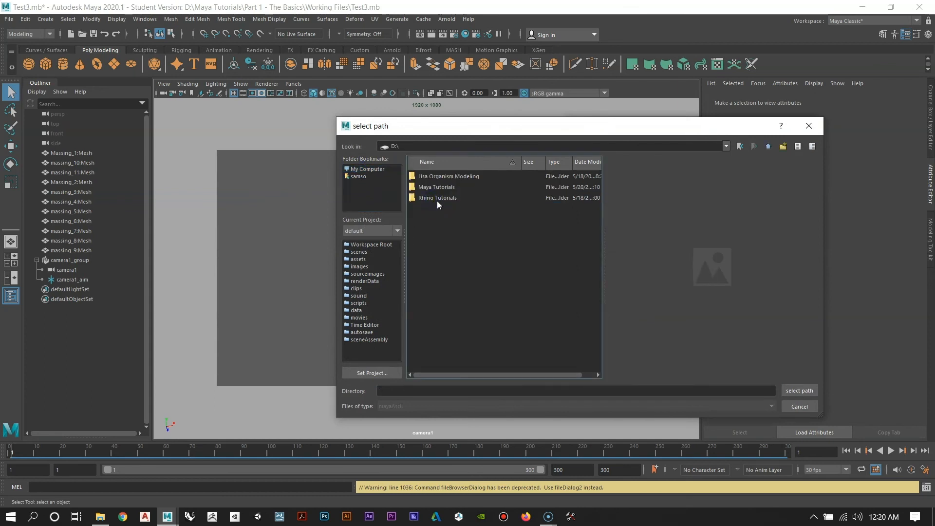
double_click(437, 188)
double_click(437, 177)
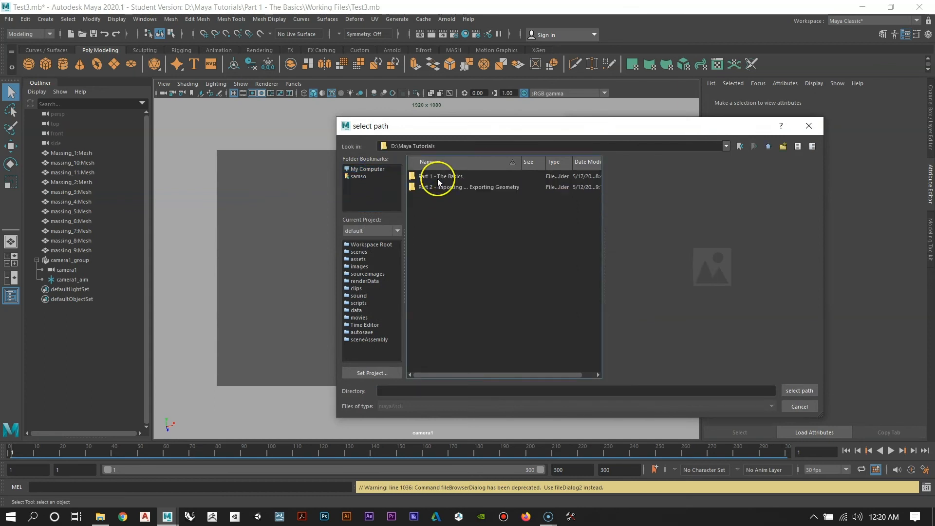
double_click(441, 188)
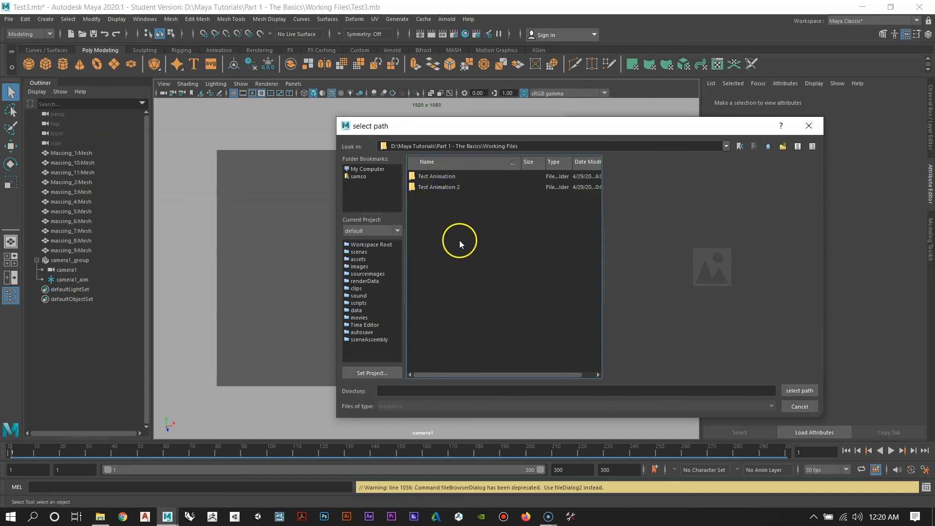
Step: Create a folder named Test Animation 3 in Working Files and choose it as the render output directory
right_click(440, 200)
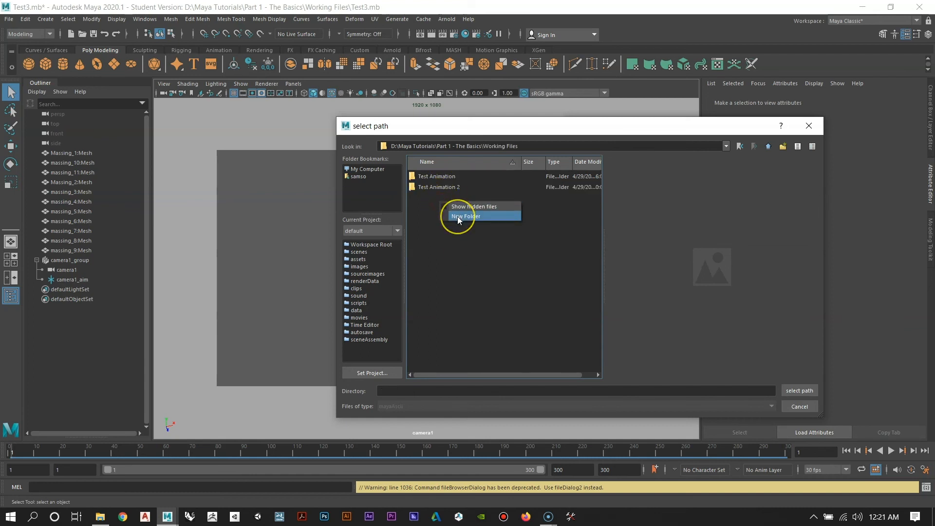
click(457, 216)
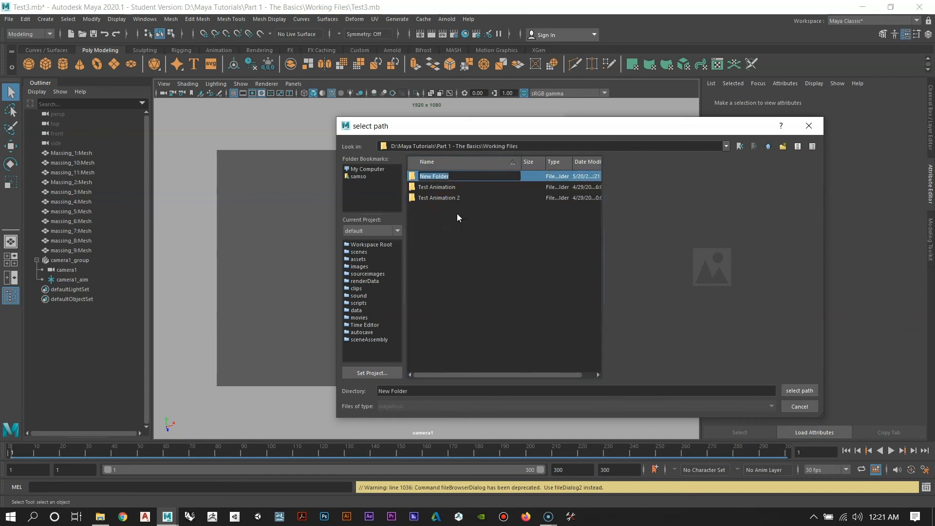
text(Test Animation 3)
click(484, 247)
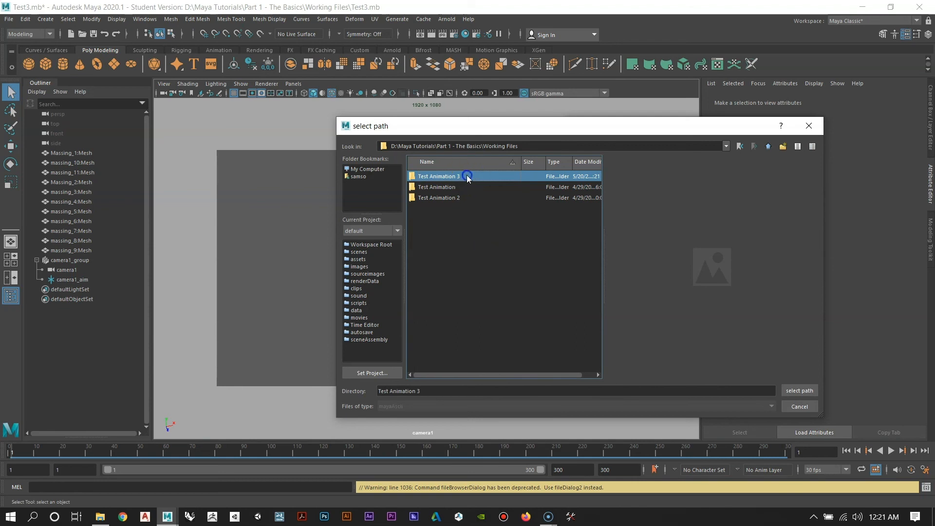
double_click(467, 177)
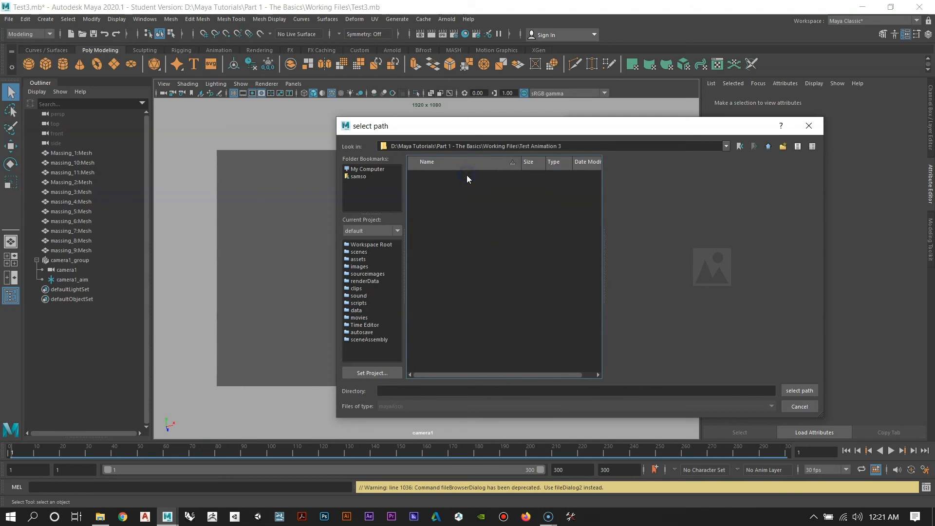
click(801, 391)
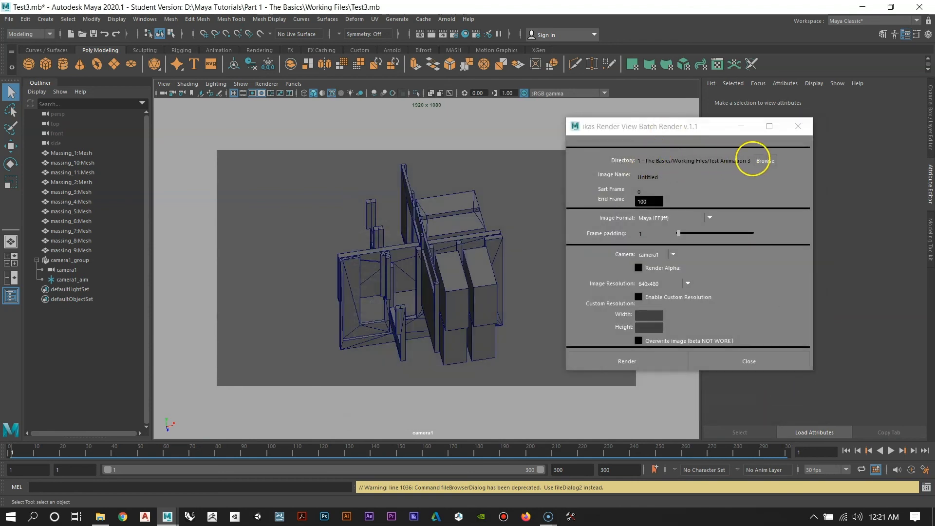
Step: Set the image name to Anim and the frame range to start at 1 and end at 300
click(661, 176)
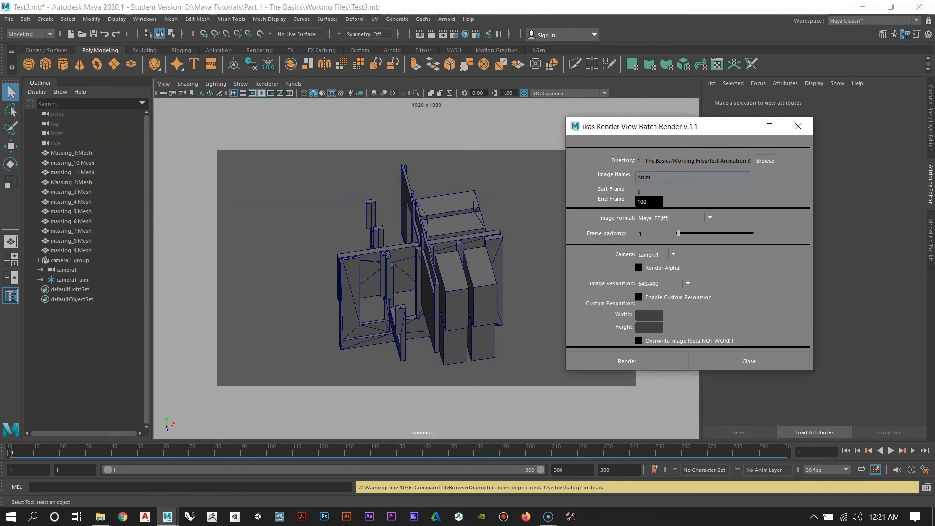
click(646, 190)
click(653, 202)
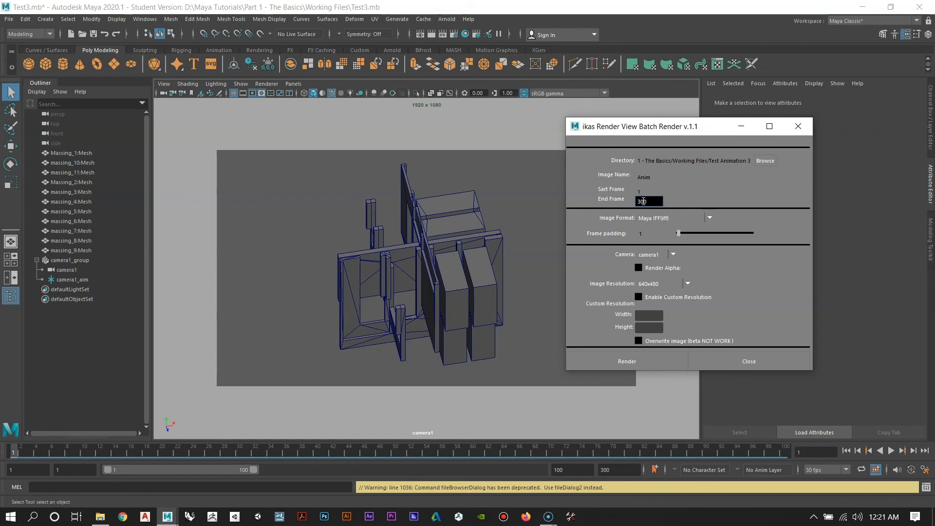
Step: Set the batch render's image format to PNG and its frame padding to 5
click(657, 223)
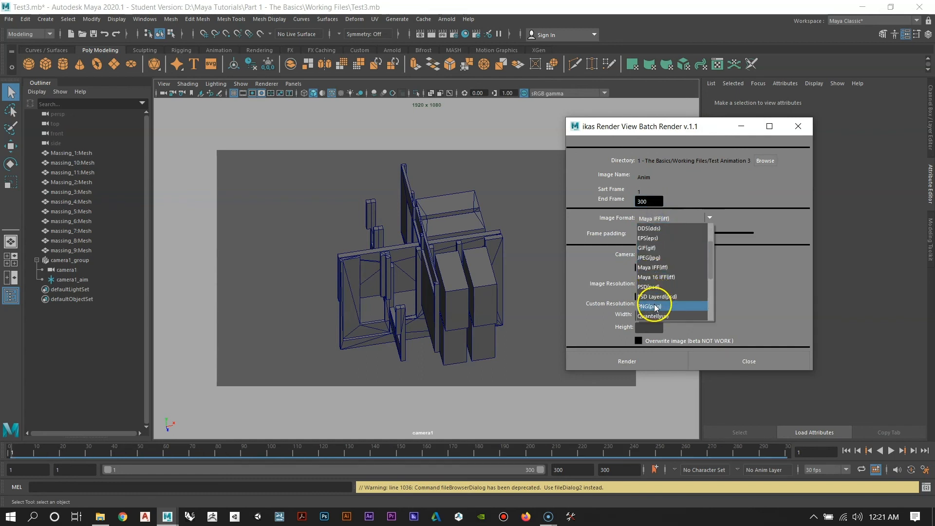
click(651, 306)
drag(678, 233, 691, 234)
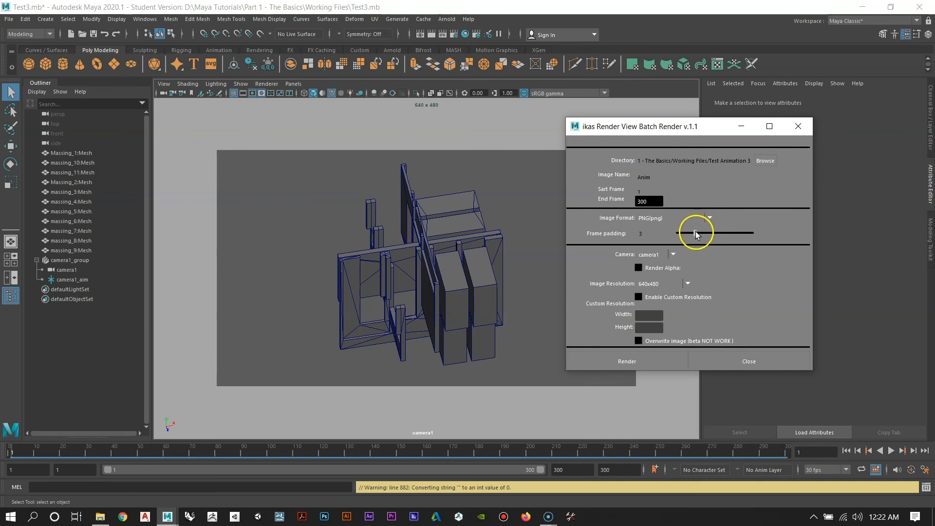
drag(704, 233, 711, 233)
Step: Set the image resolution to HD 1080 and shift the batch render window slightly
click(688, 284)
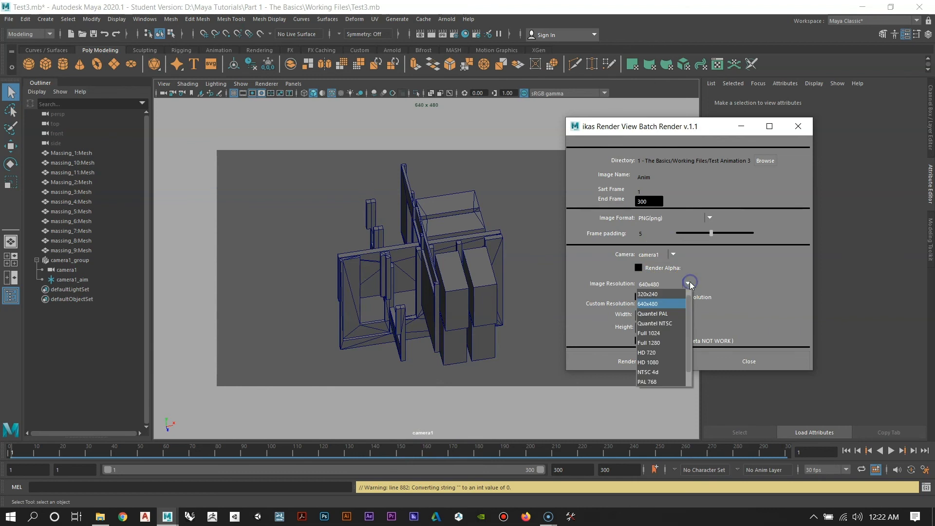
click(649, 363)
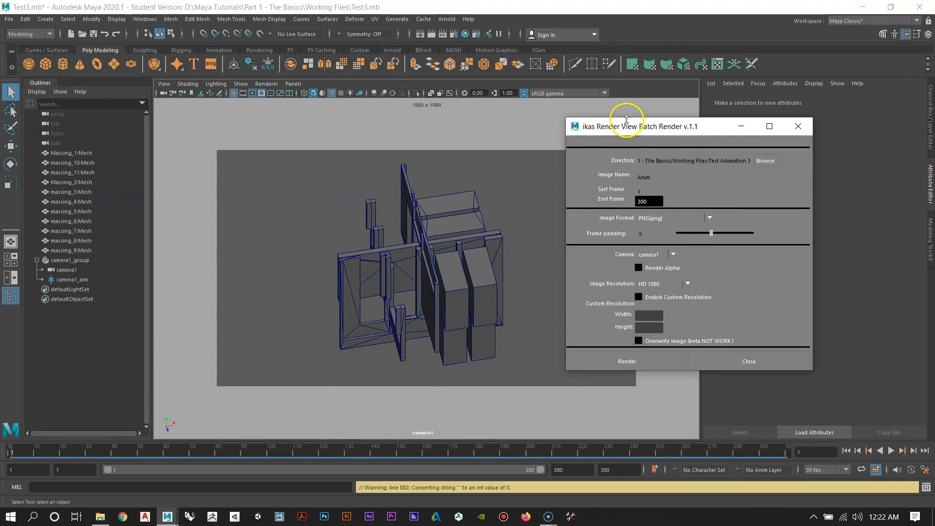
drag(634, 131, 605, 122)
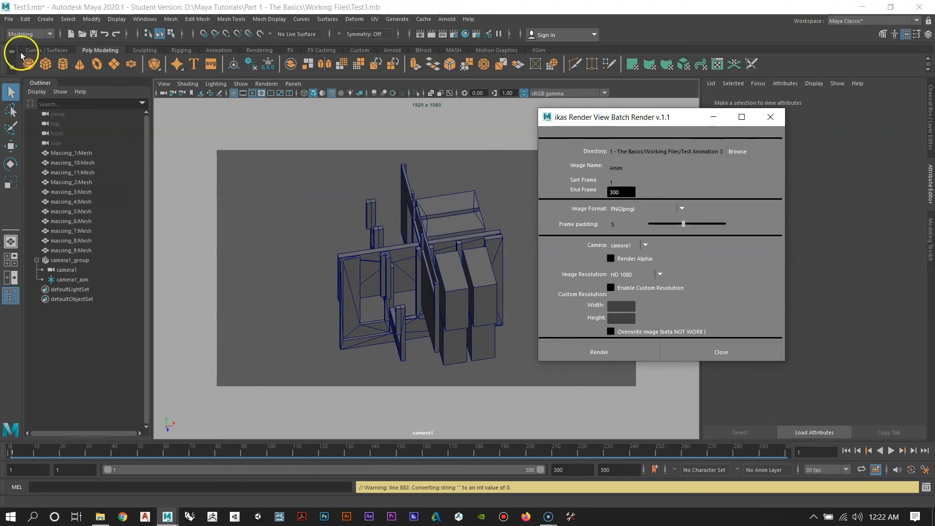
Step: Save the Test3.mb scene under its existing name, and start the batch render of the image sequence
click(9, 19)
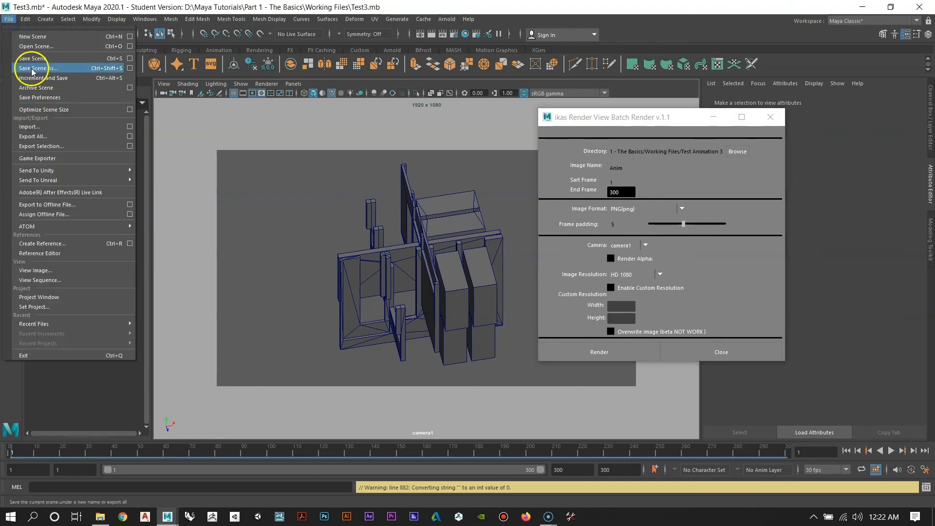
click(32, 58)
click(424, 269)
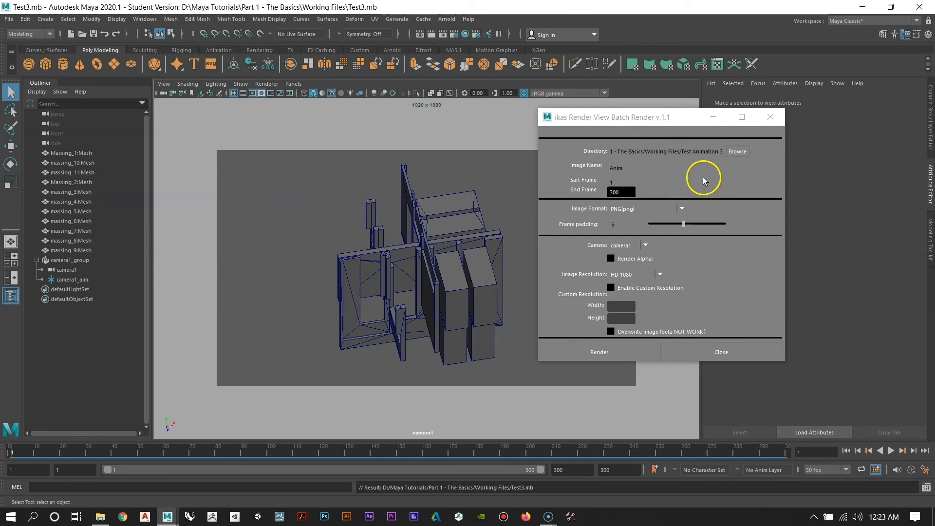
click(582, 354)
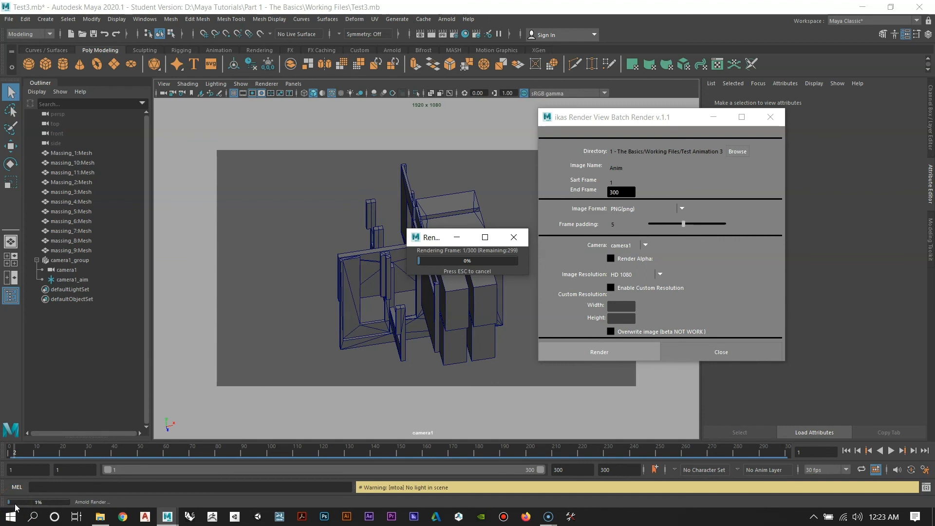
click(70, 498)
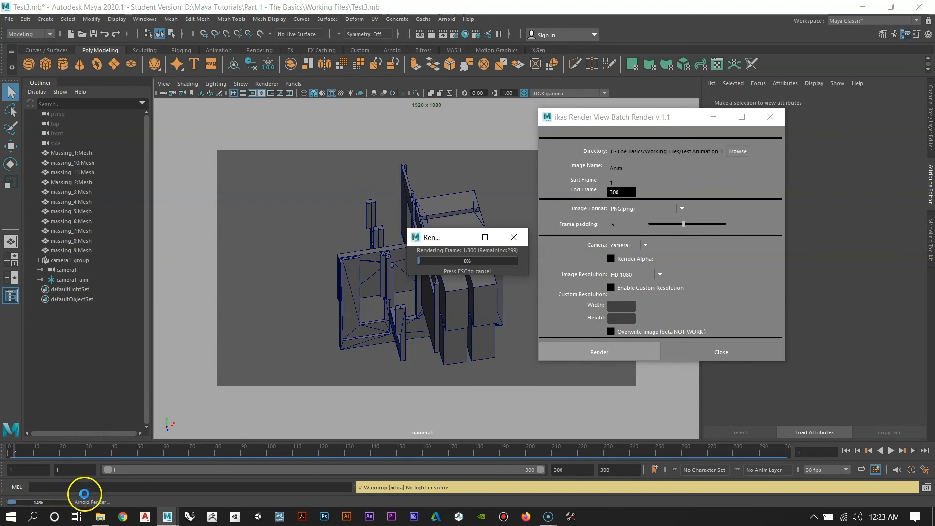
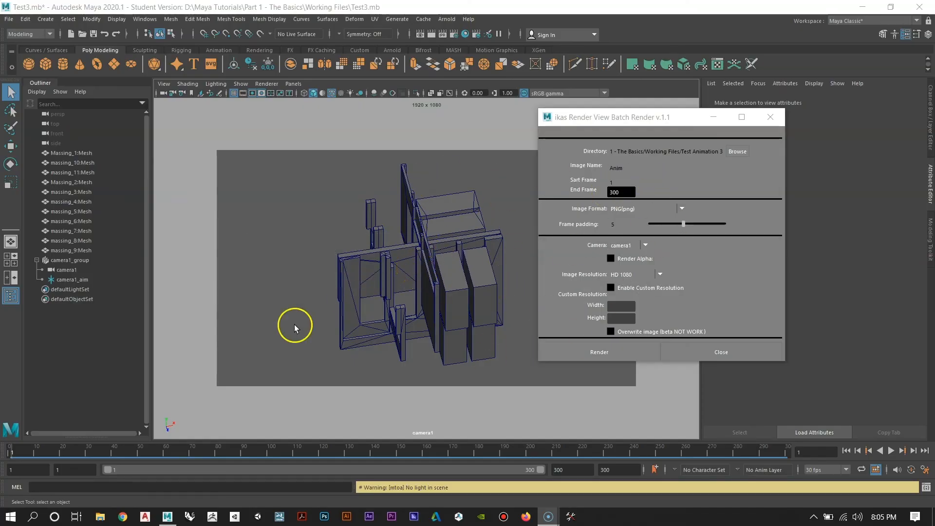
Step: Switch to File Explorer and open the Test Animation 3 folder under D: Maya Tutorials, Part 1 - The Basics, Working Files
click(101, 518)
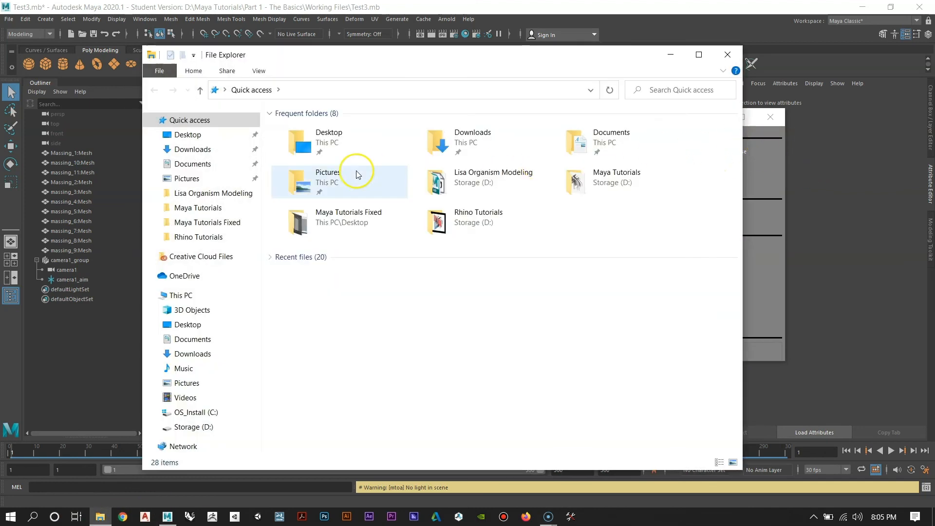
click(186, 427)
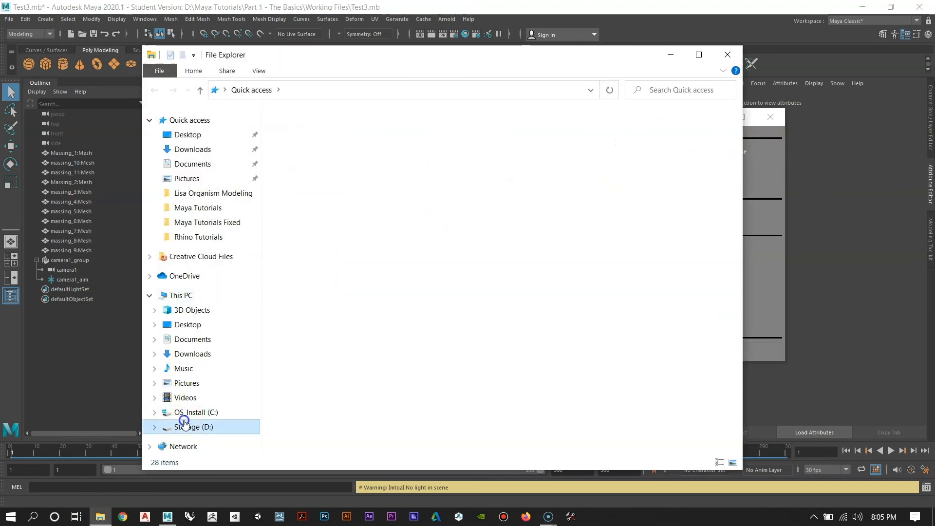
double_click(373, 158)
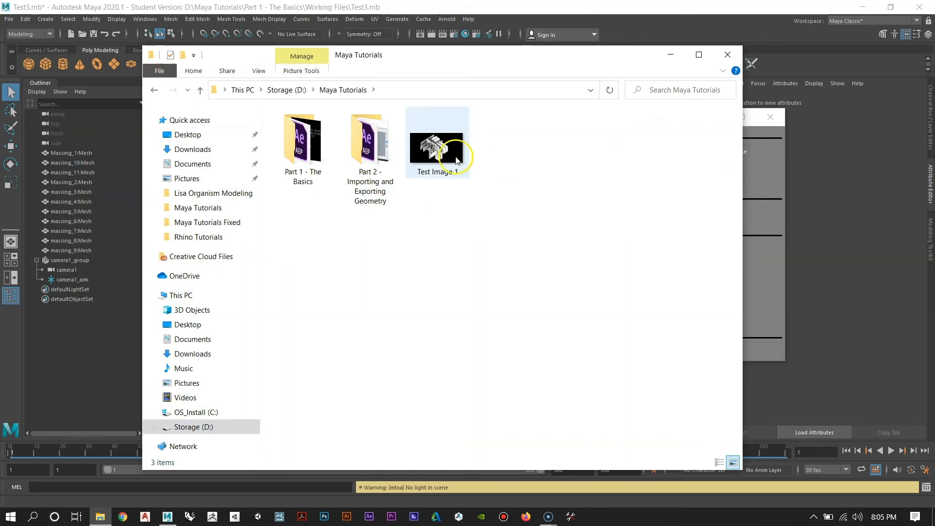
double_click(318, 142)
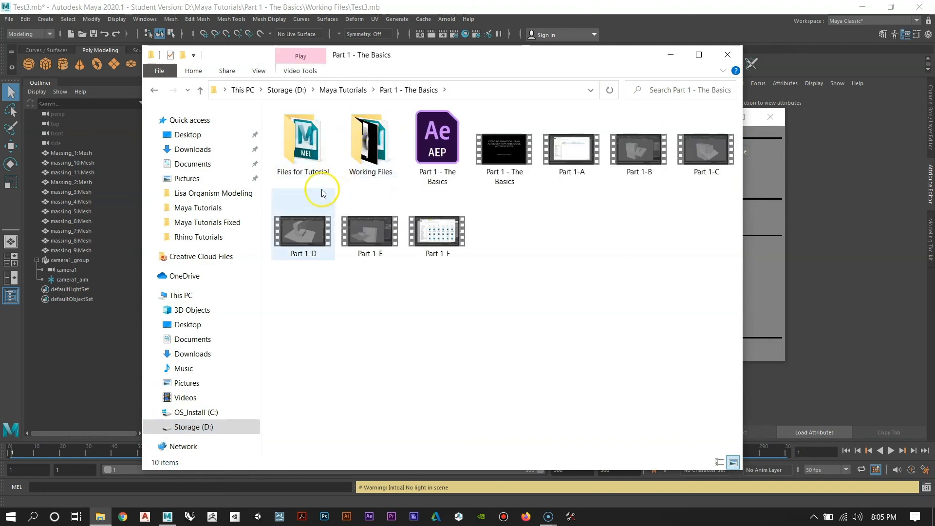
double_click(371, 146)
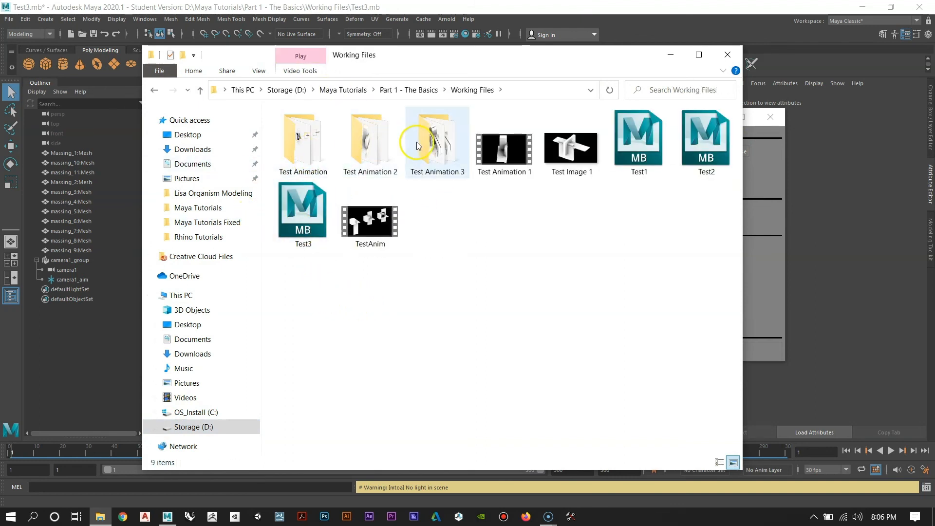
double_click(436, 140)
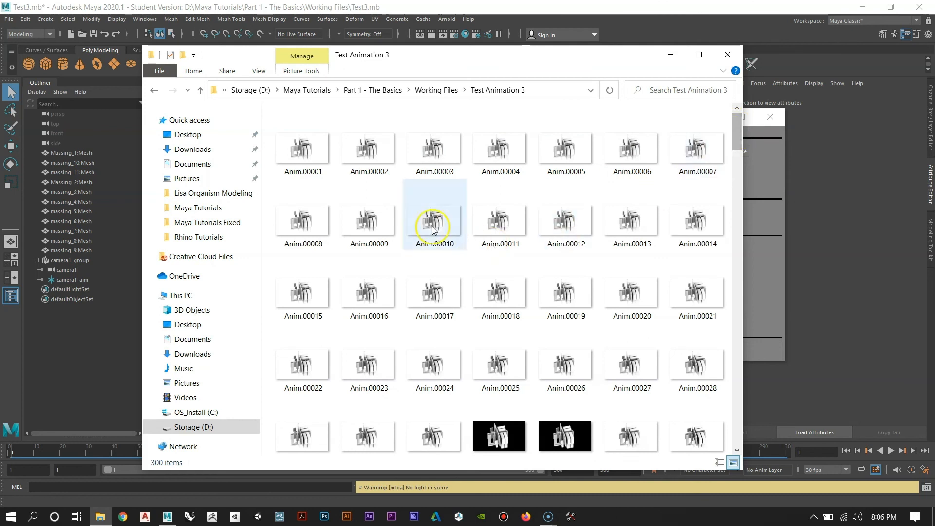
Step: Check the first and last frames of the rendered sequence, viewing Anim.00300 at full size and closing the preview
click(295, 176)
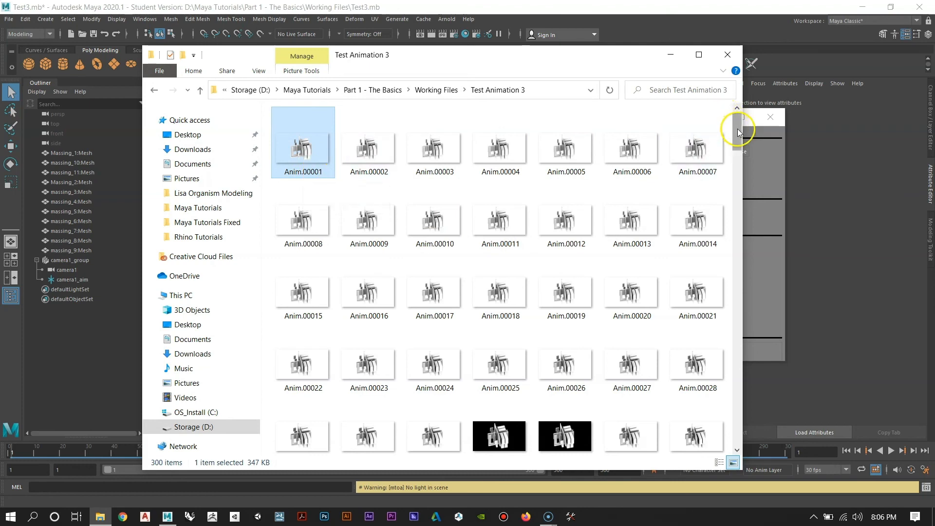
drag(739, 126, 740, 444)
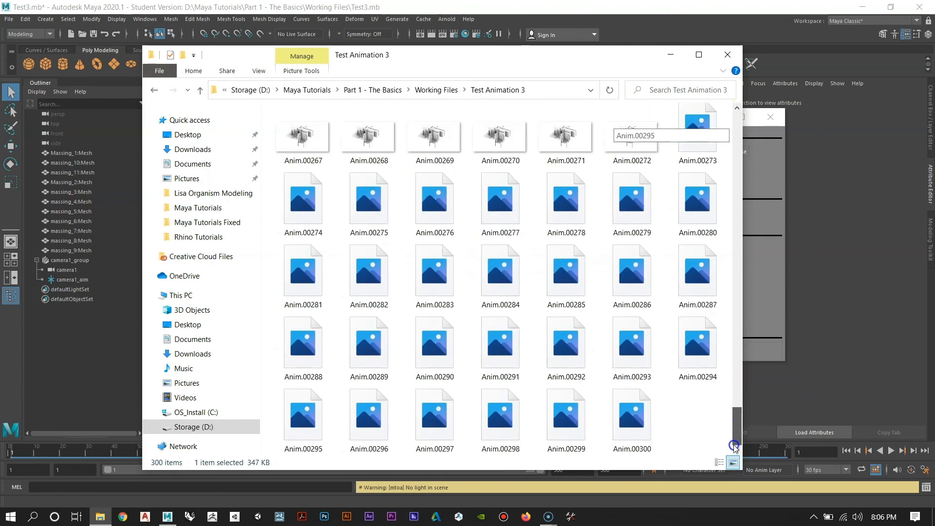
double_click(622, 422)
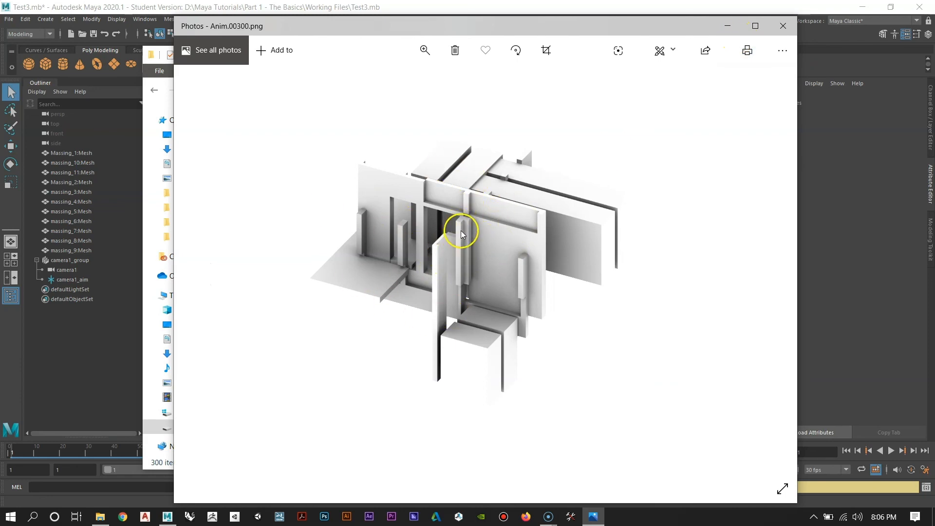
click(784, 27)
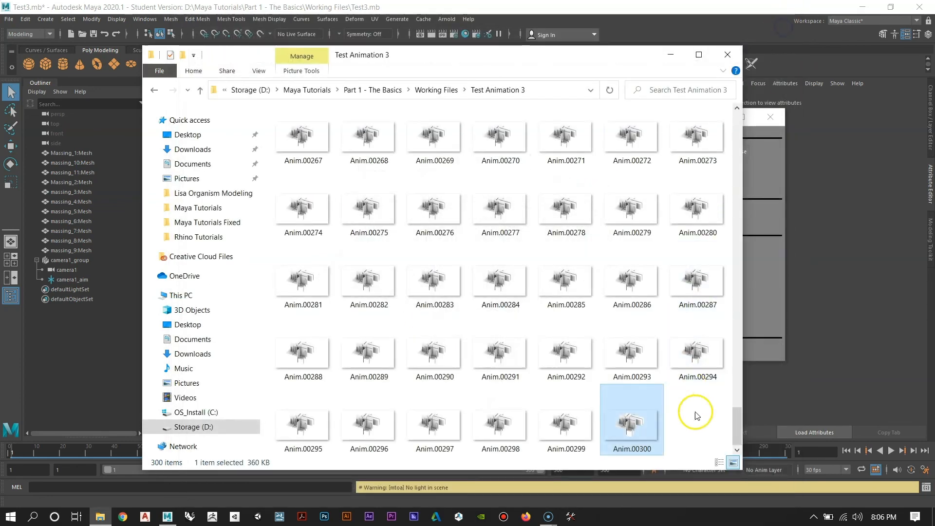
Step: Look through the rendered thumbnails from Anim.00001 to about Anim.00105 for inconsistencies between frames
drag(741, 431, 752, 126)
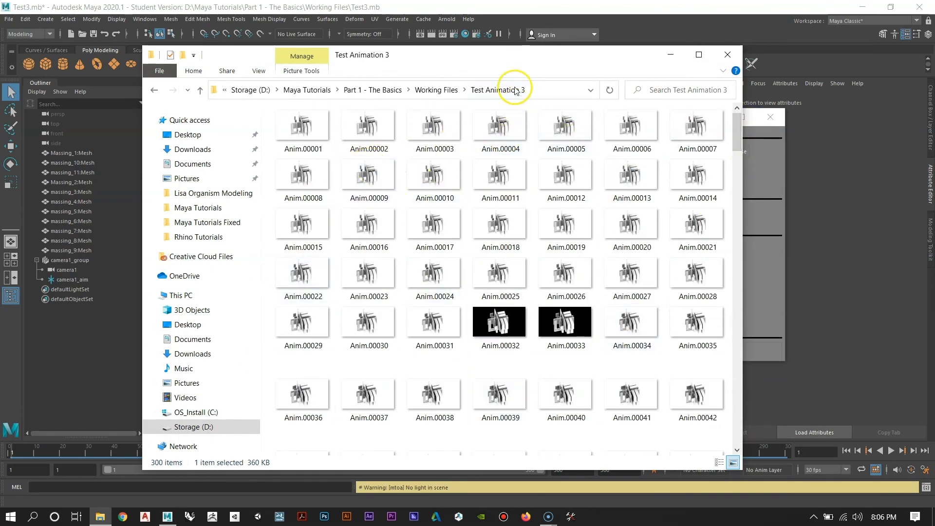
mouse_move(735, 147)
mouse_down()
mouse_move(736, 418)
mouse_move(737, 132)
mouse_up()
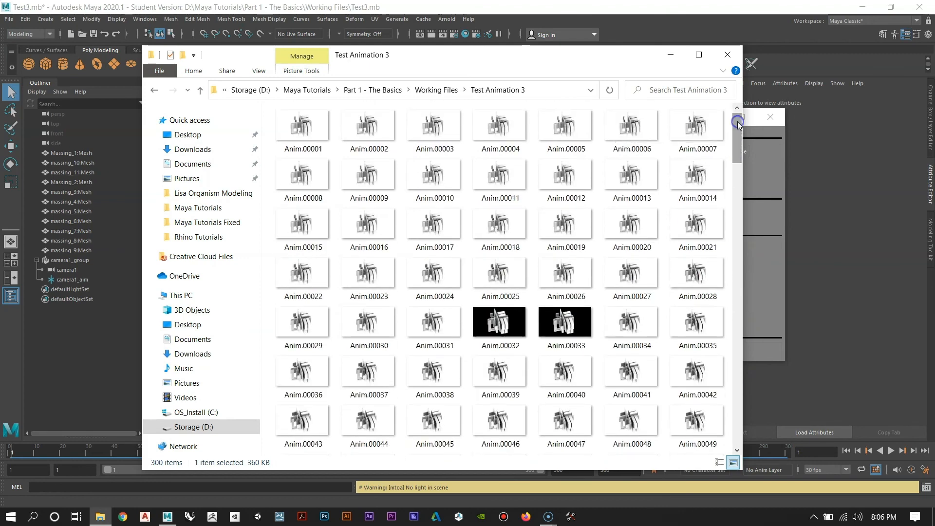
click(315, 128)
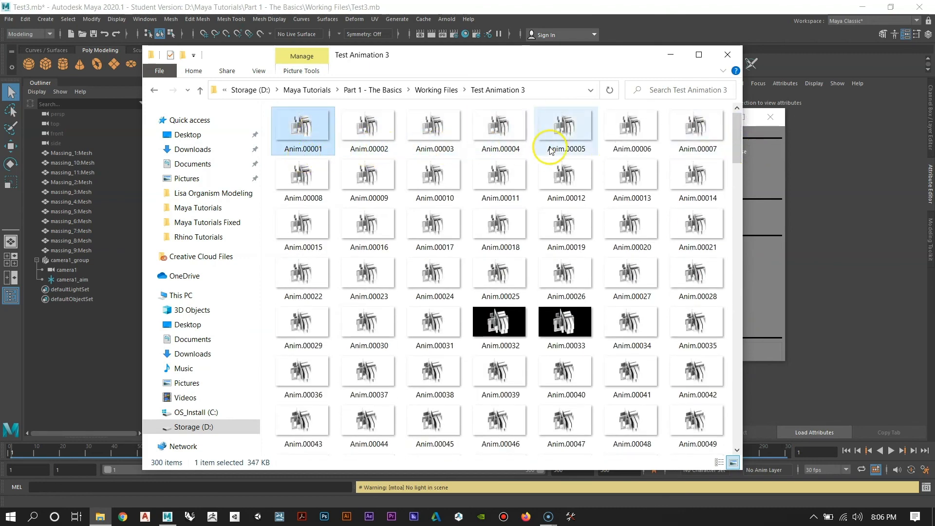
drag(741, 135, 735, 212)
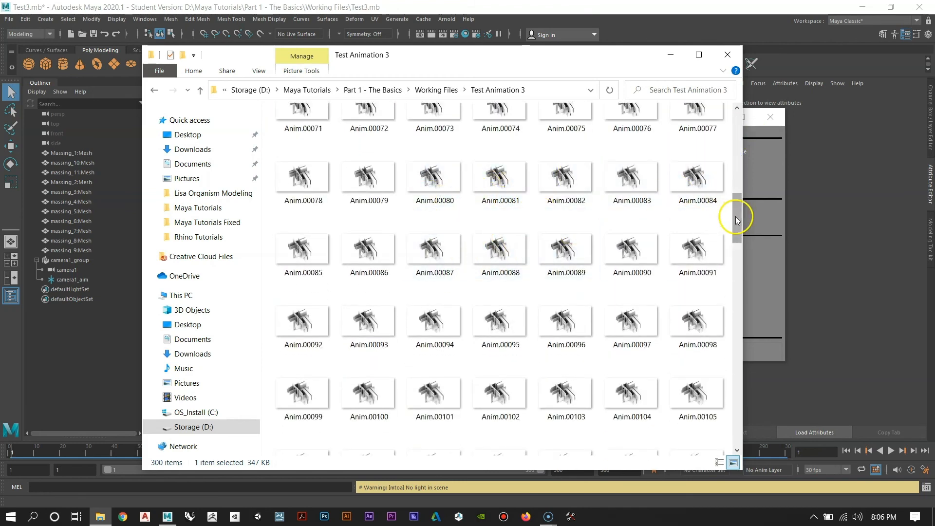
drag(736, 215, 737, 129)
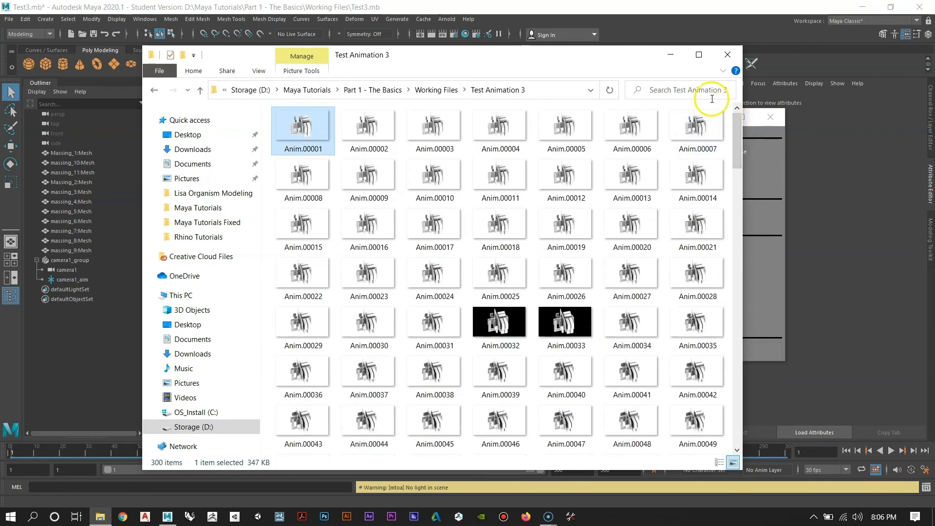
Step: Close File Explorer and the batch render window, and quit Maya, saving the changes to Test3.mb
click(727, 56)
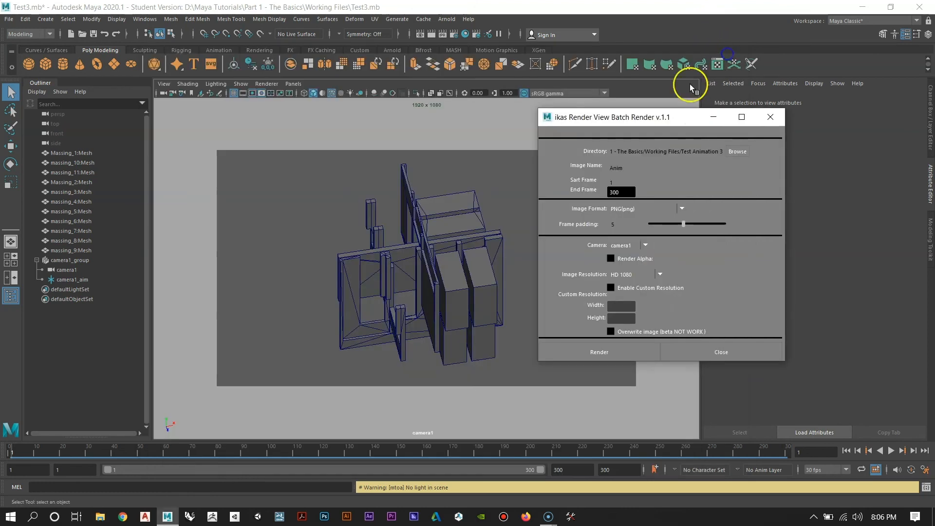
click(771, 118)
click(920, 7)
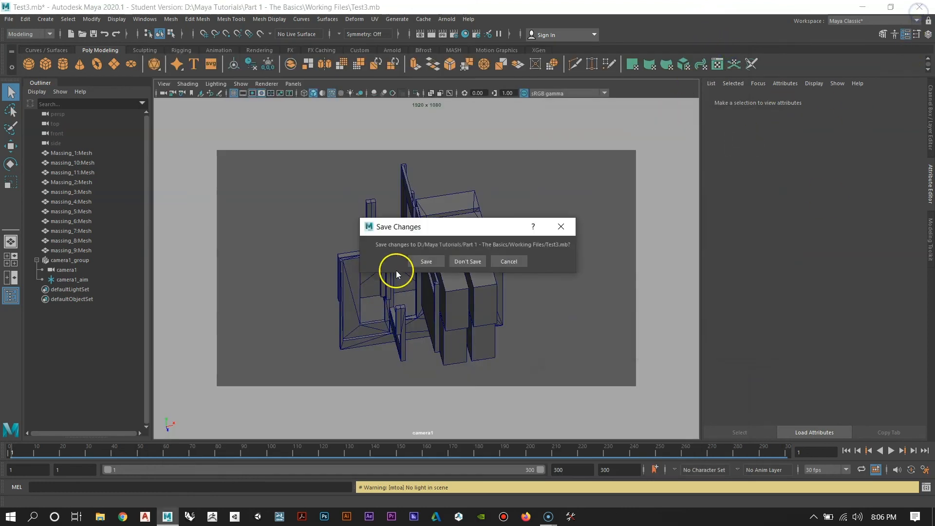
click(443, 262)
click(447, 268)
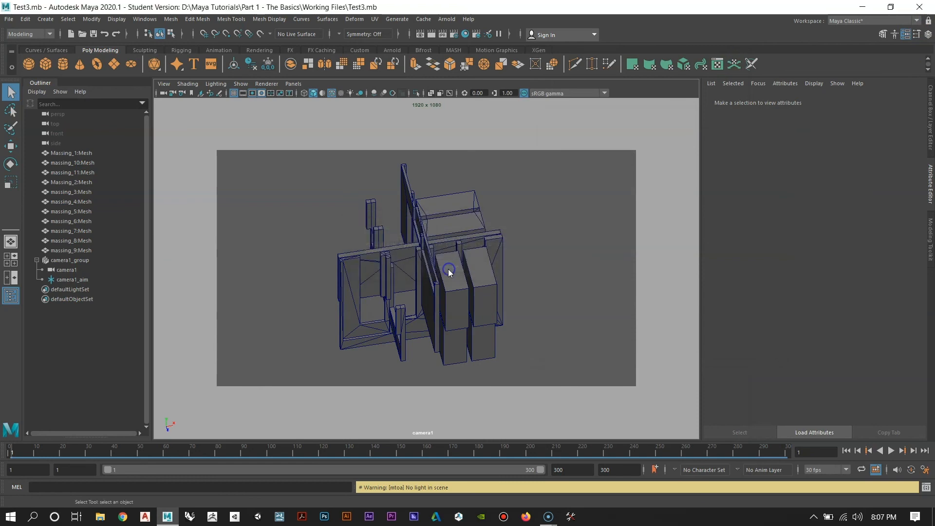
Step: Launch After Effects, maximize its window, and start a new project
click(369, 516)
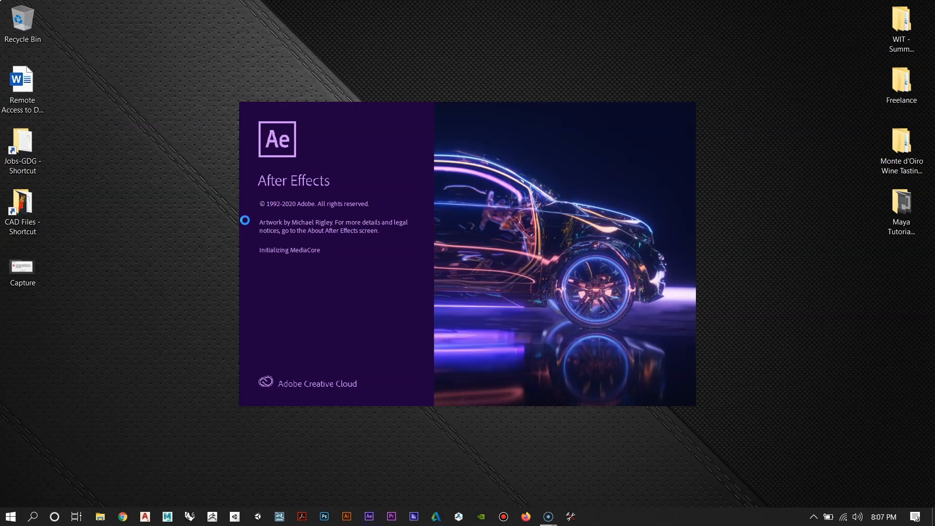
drag(21, 271, 22, 25)
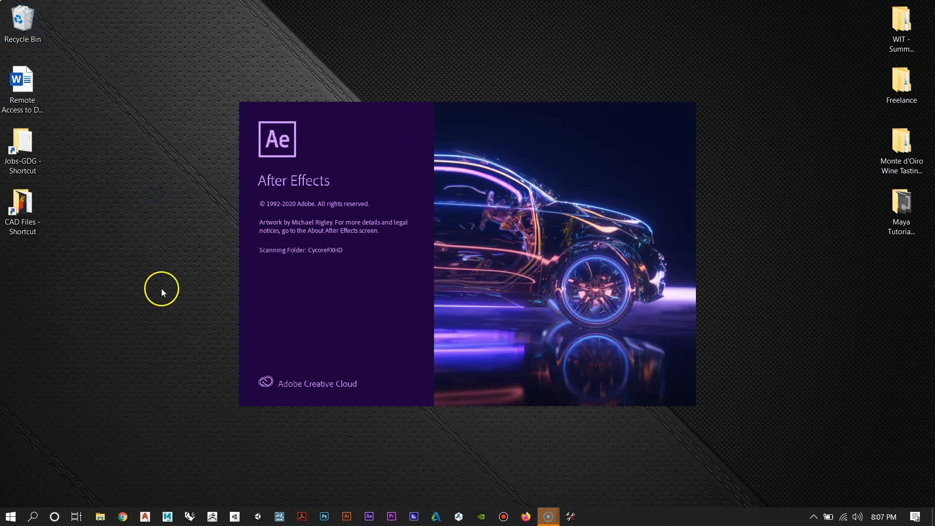
key(ctrl+z)
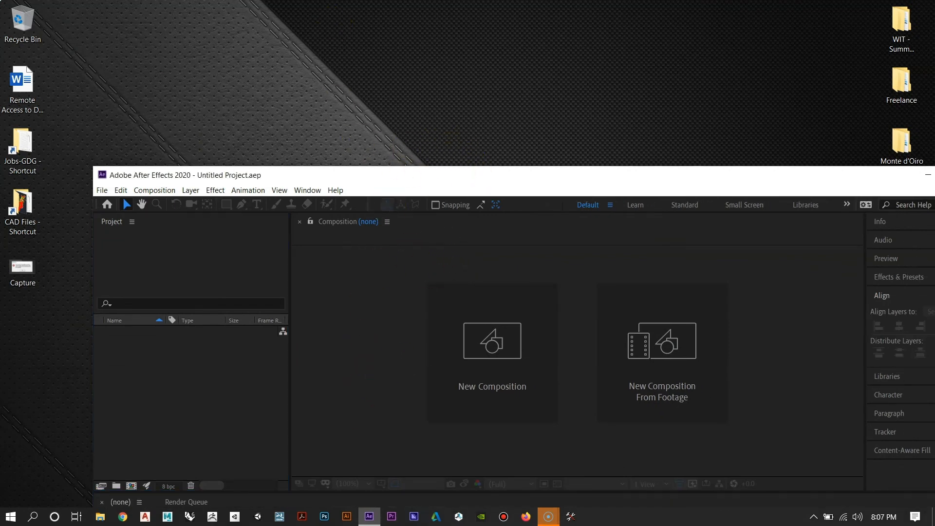
double_click(419, 175)
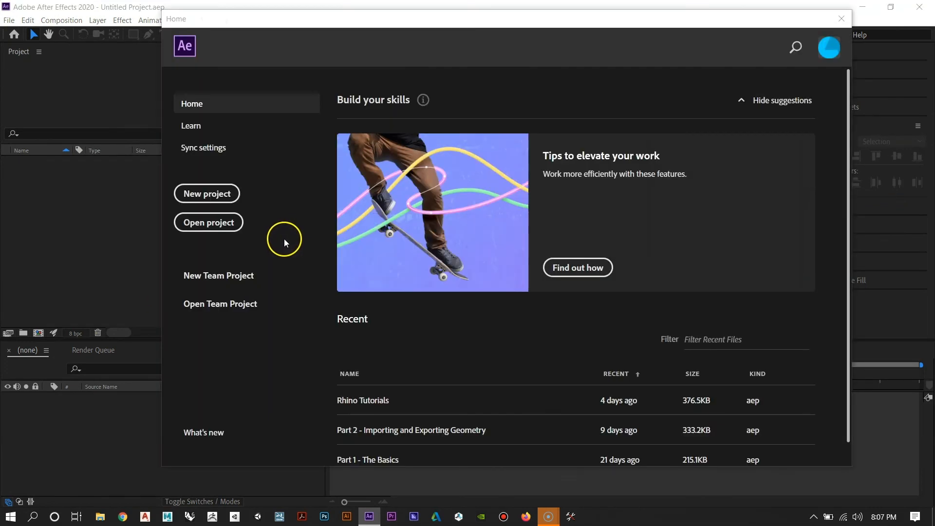
drag(324, 32, 301, 33)
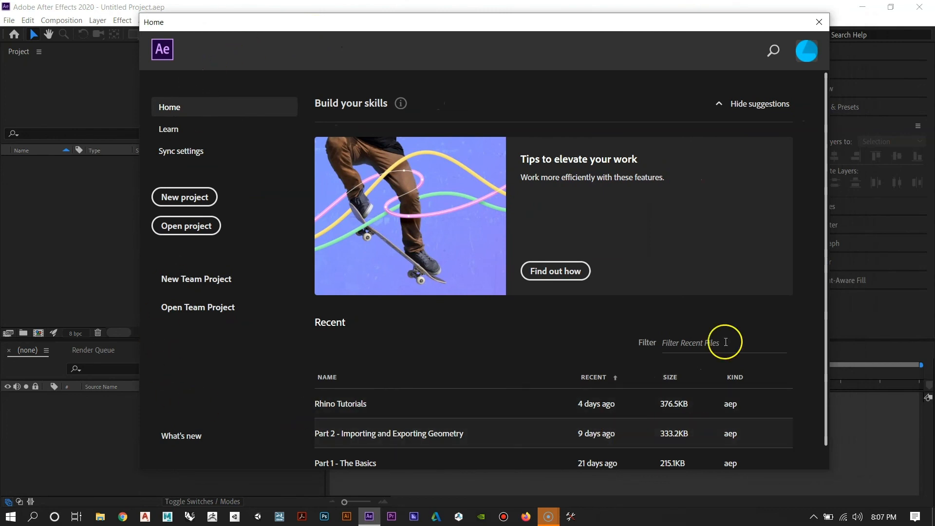
click(188, 197)
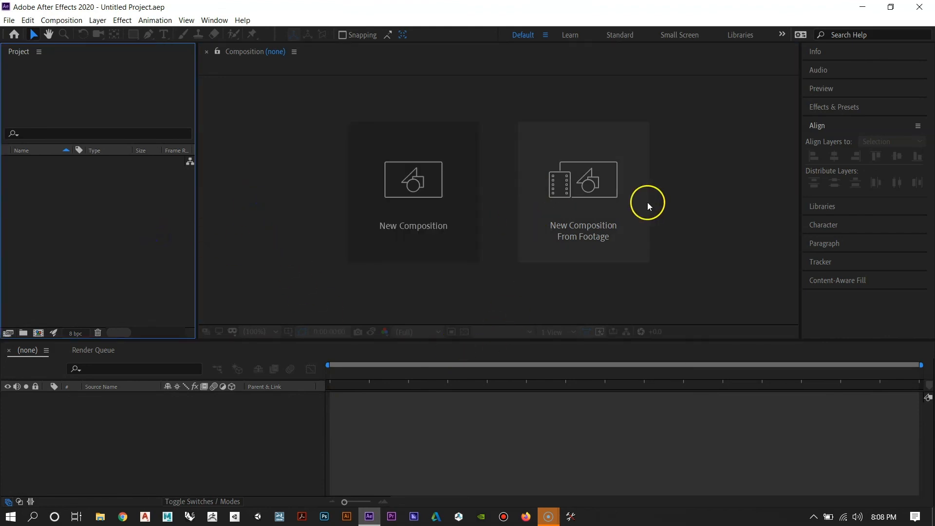
Step: Start a new composition with the HDTV 1080 29.97 preset and set its frame rate to 30 frames per second
click(511, 104)
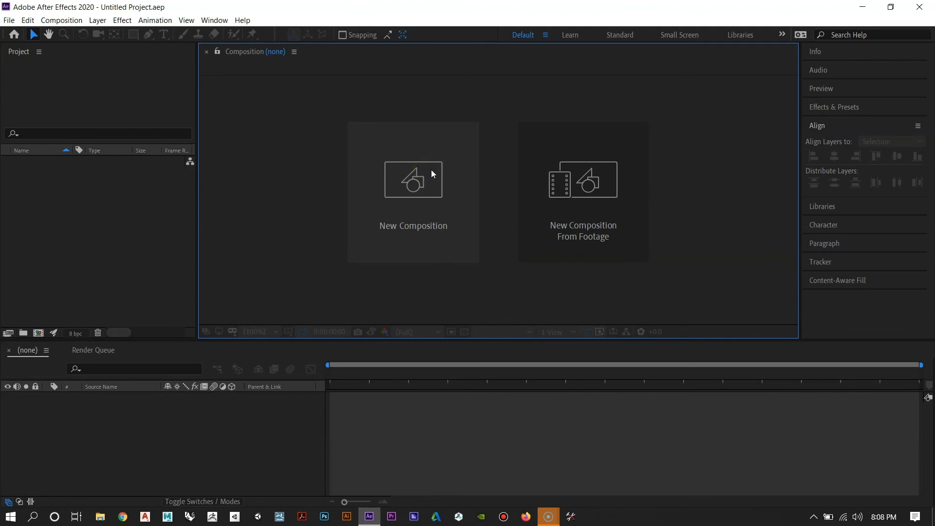
click(391, 173)
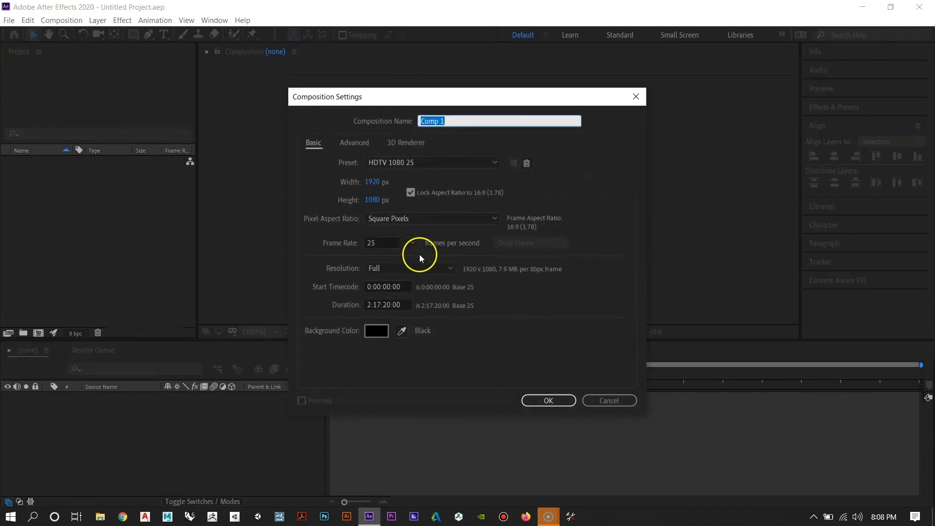
click(421, 164)
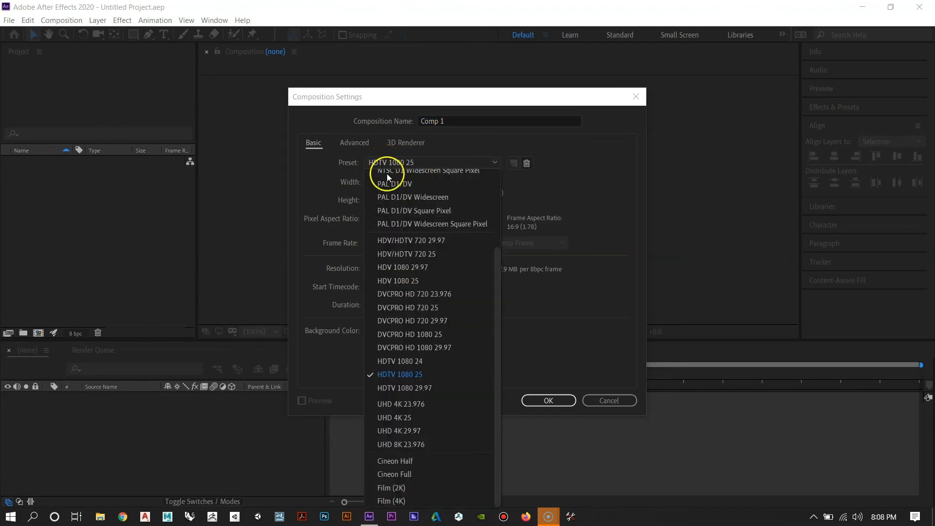
click(430, 390)
click(366, 243)
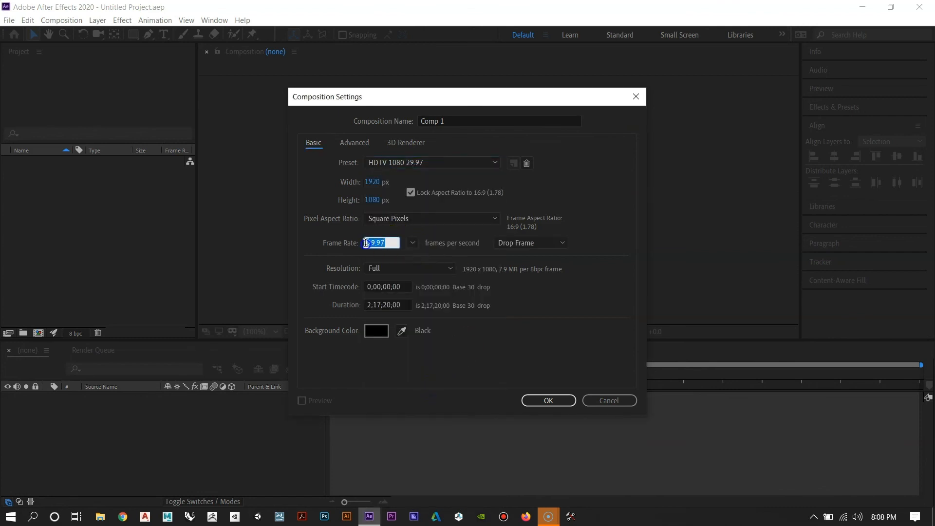
text(30)
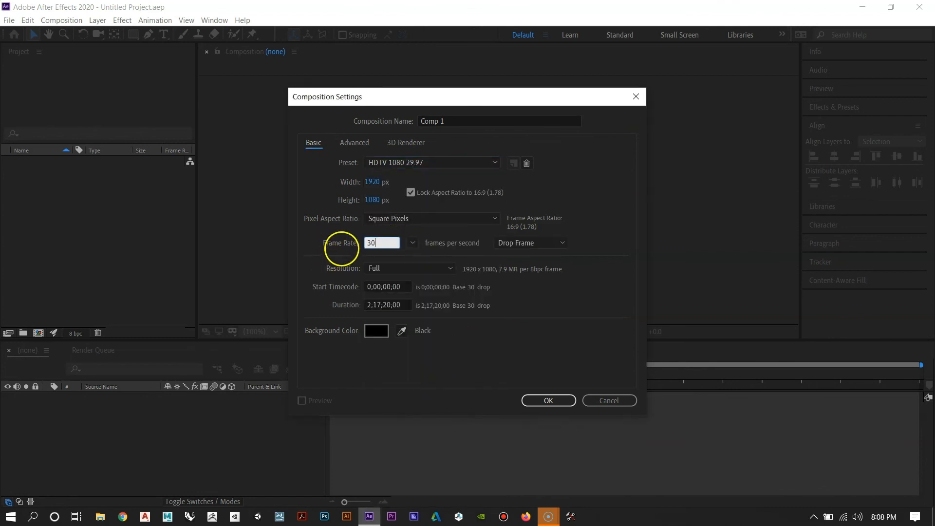
click(598, 189)
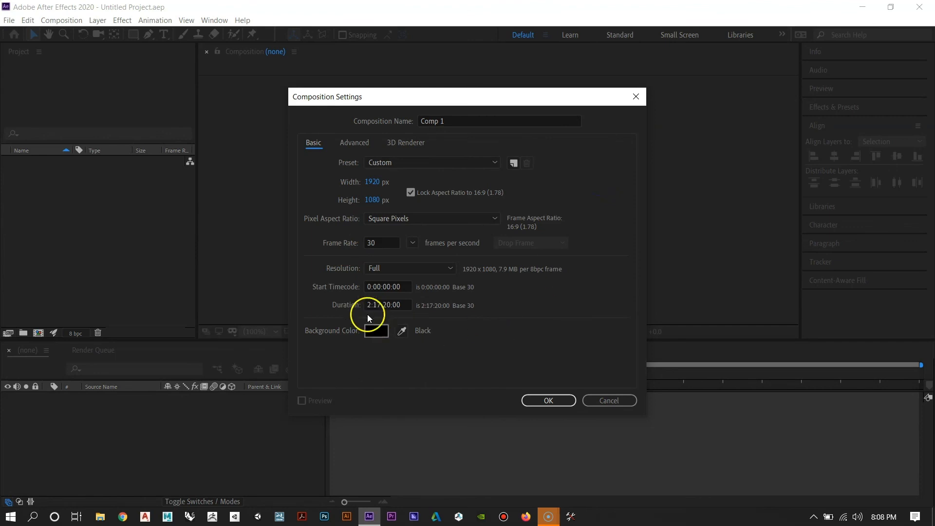
Step: Set the composition's duration to 0:00:10:00 and create the composition
click(384, 306)
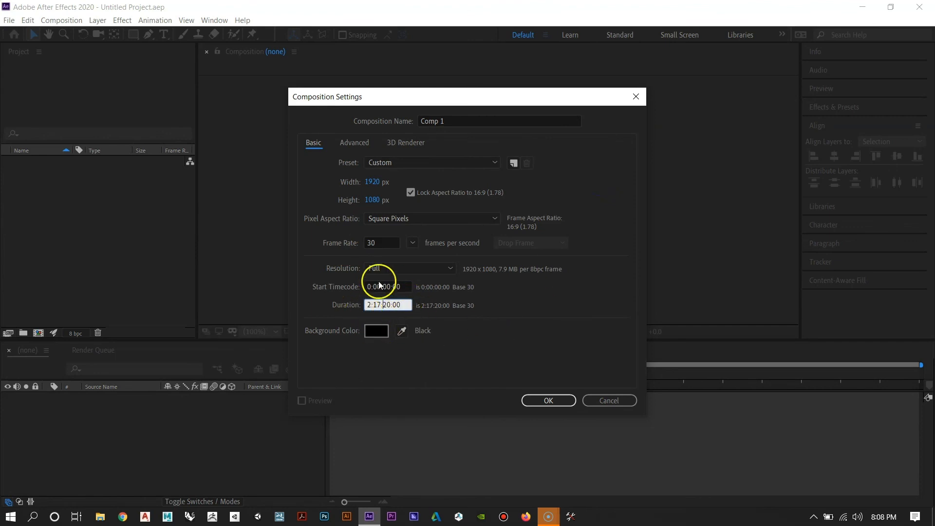
click(482, 310)
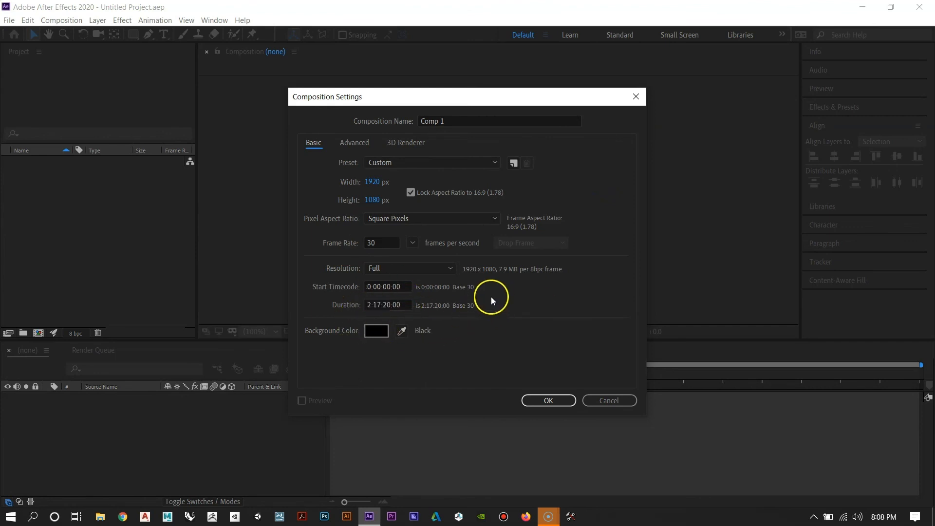
click(396, 305)
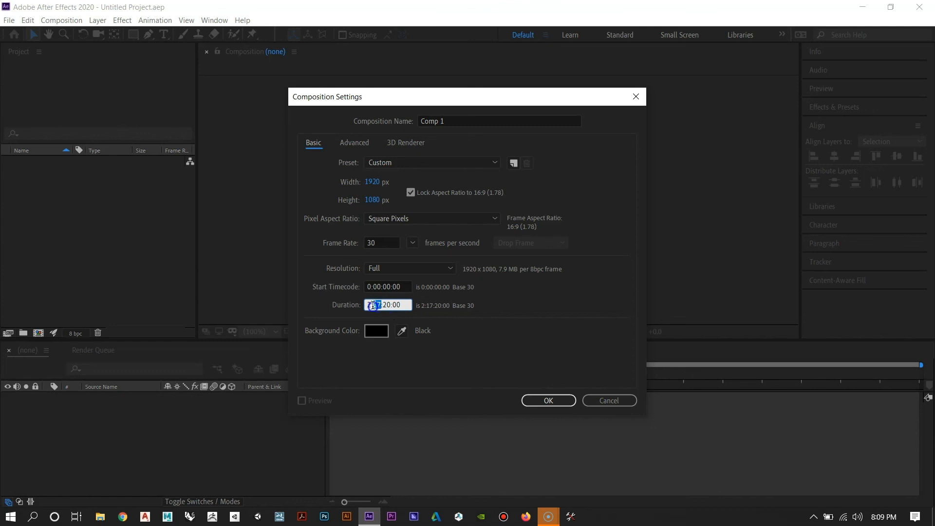
click(400, 305)
double_click(385, 305)
double_click(375, 306)
text(00:)
click(370, 307)
text(0)
click(547, 401)
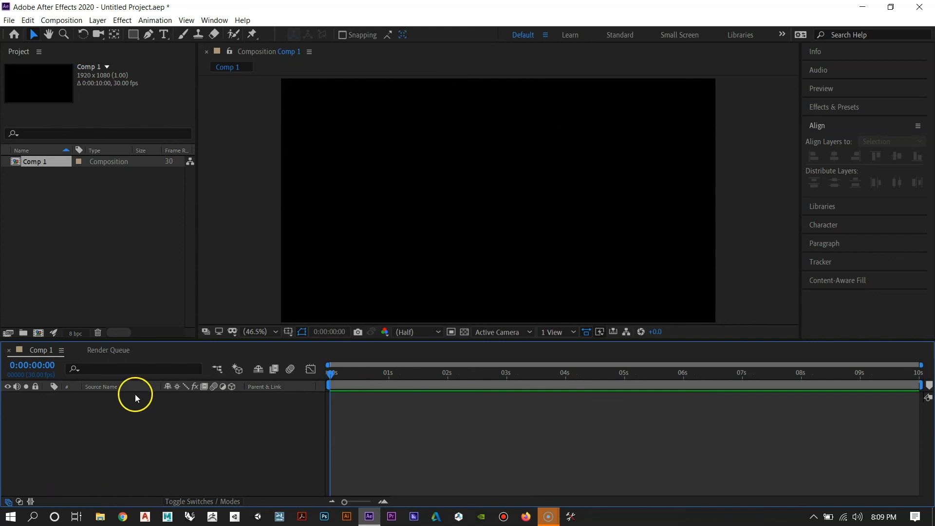
Step: Start importing footage and browse on drive D: to Maya Tutorials > Part 1 - The Basics > Working Files > Test Animation 3
drag(340, 372, 133, 379)
double_click(83, 224)
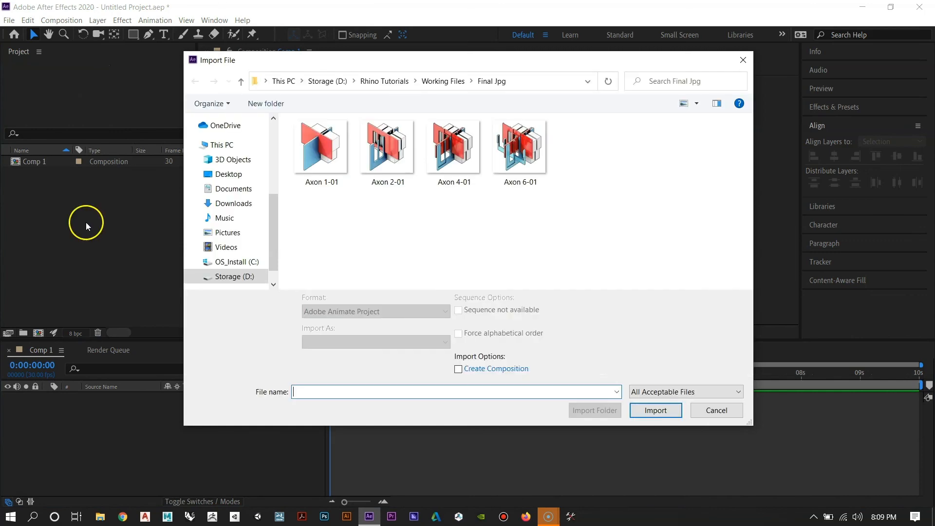
click(429, 80)
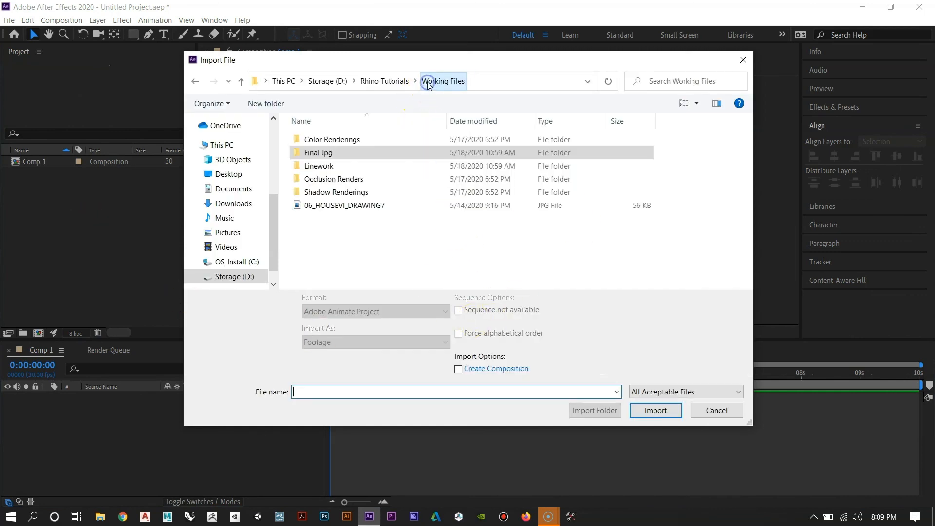
click(375, 81)
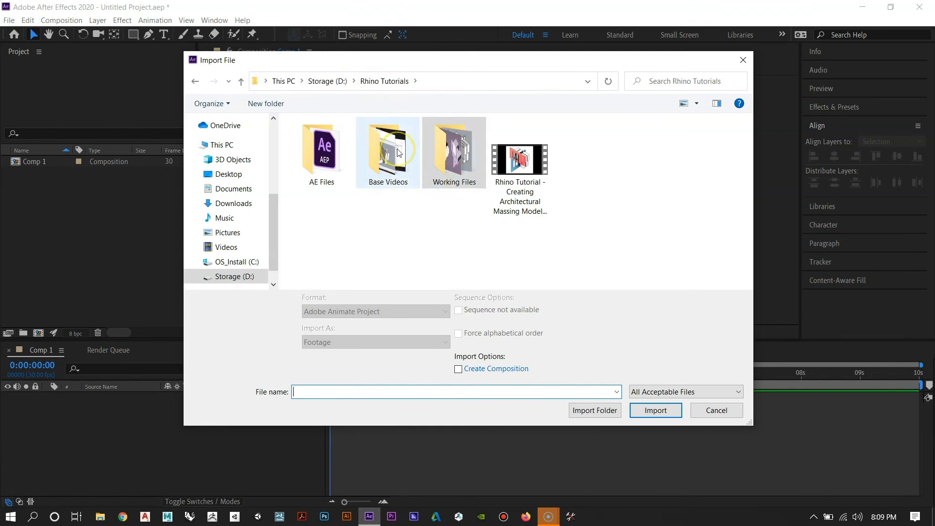
click(319, 81)
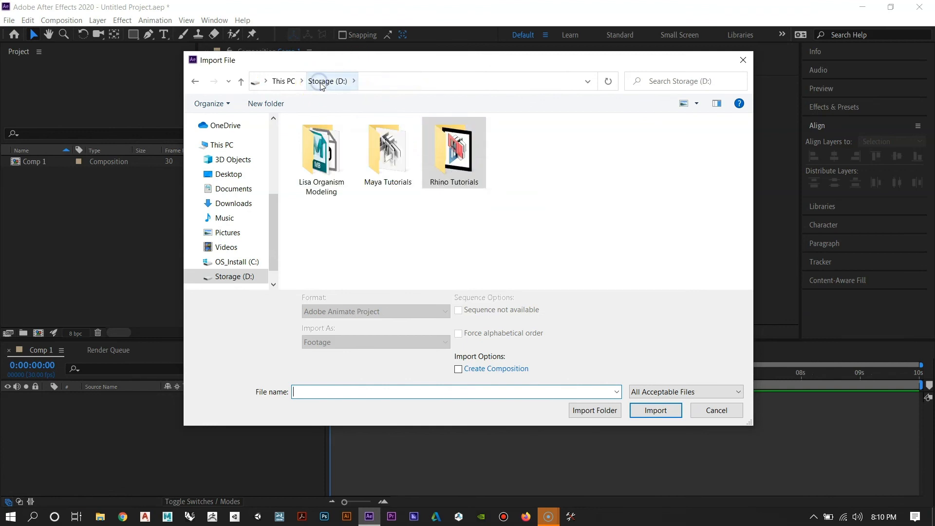
double_click(376, 155)
double_click(341, 147)
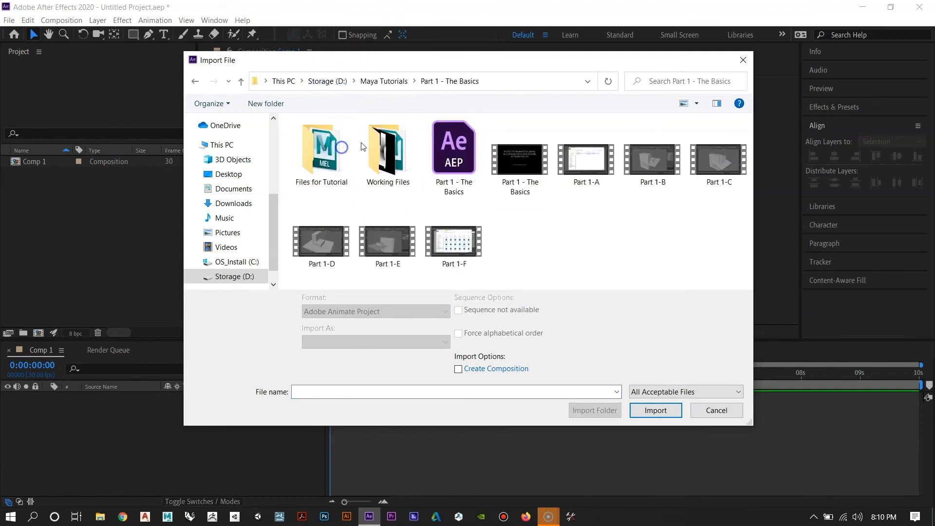
double_click(408, 150)
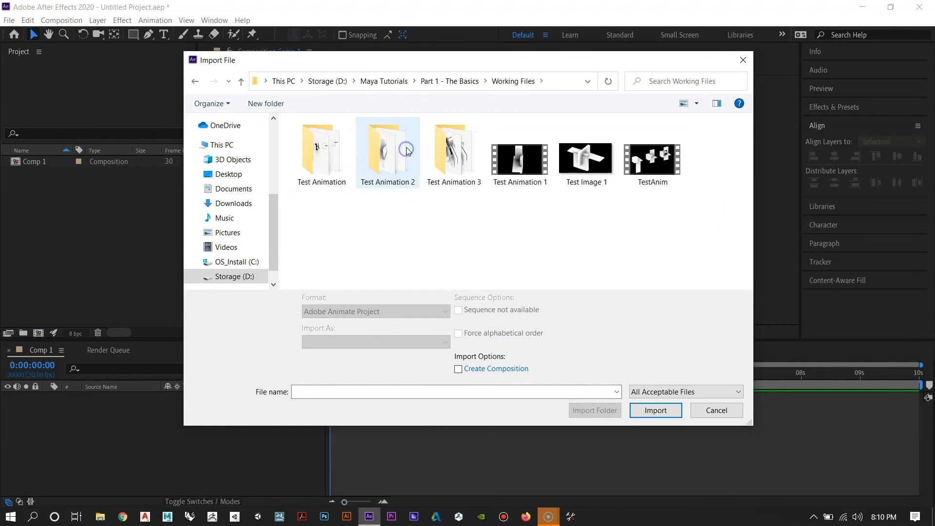
double_click(445, 139)
Step: Import the frames starting at Anim.00001 as a PNG sequence
click(336, 156)
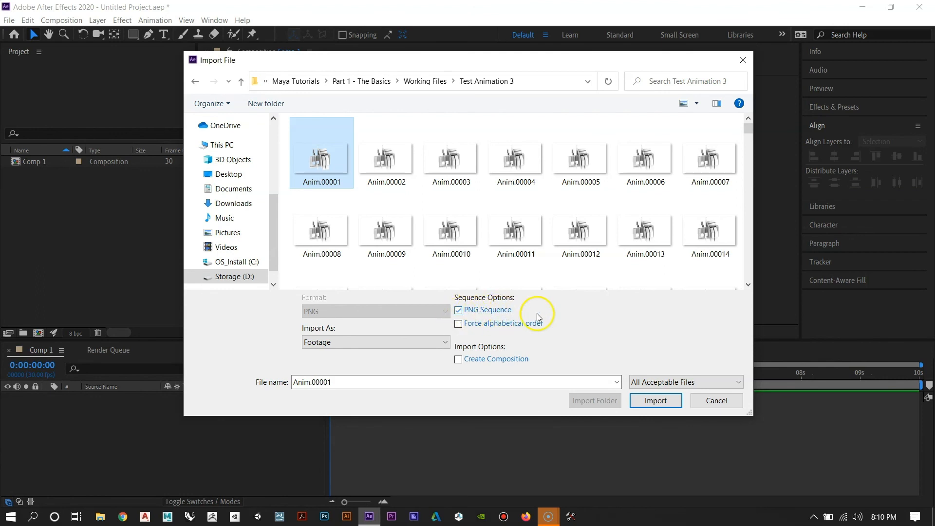
click(651, 404)
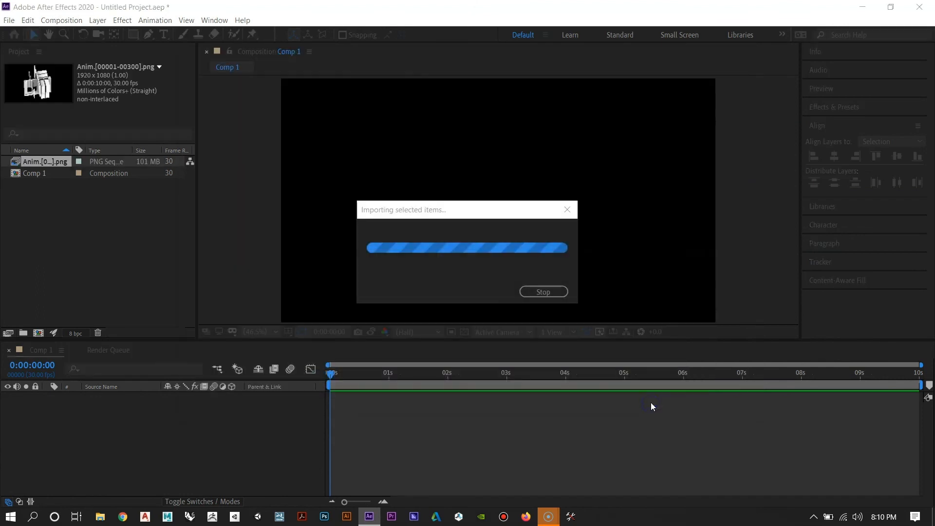
click(150, 262)
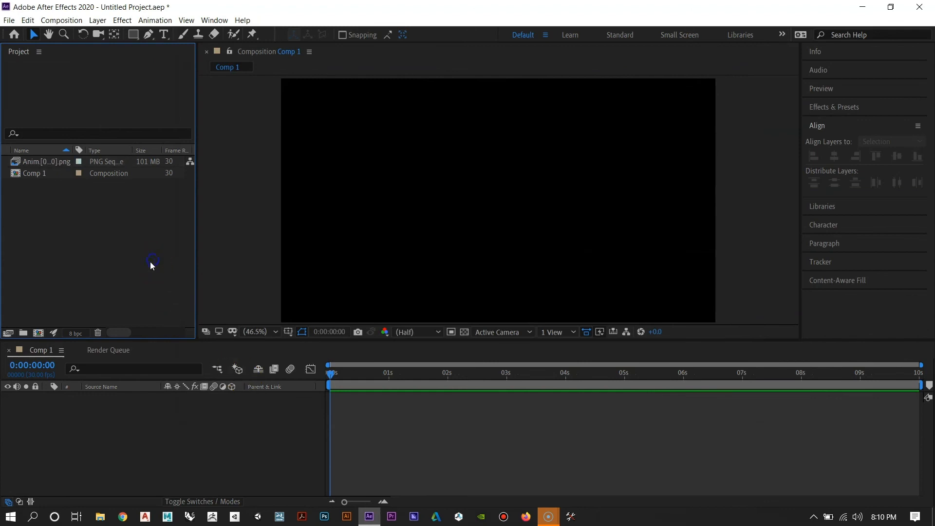
Step: Add the imported Anim PNG sequence to the Comp 1 timeline as a layer starting at the first frame
click(40, 163)
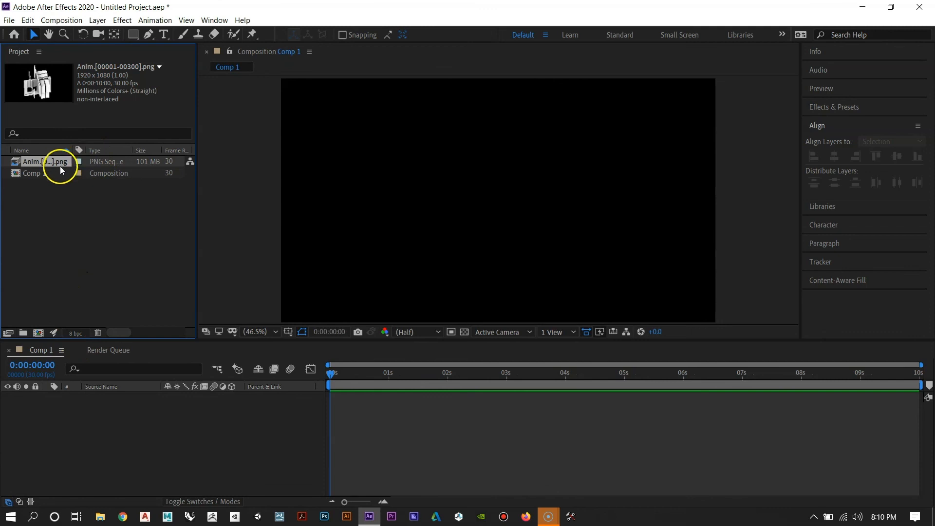
click(92, 218)
click(36, 165)
drag(43, 161, 182, 457)
drag(161, 426, 161, 427)
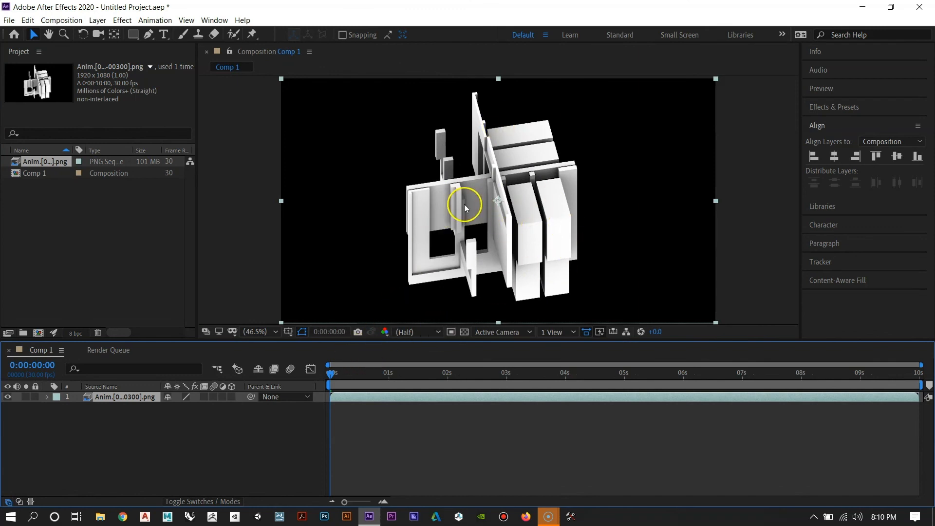
Step: Preview the composition's animation, scrub through the timeline, and return to the first frame
key(space)
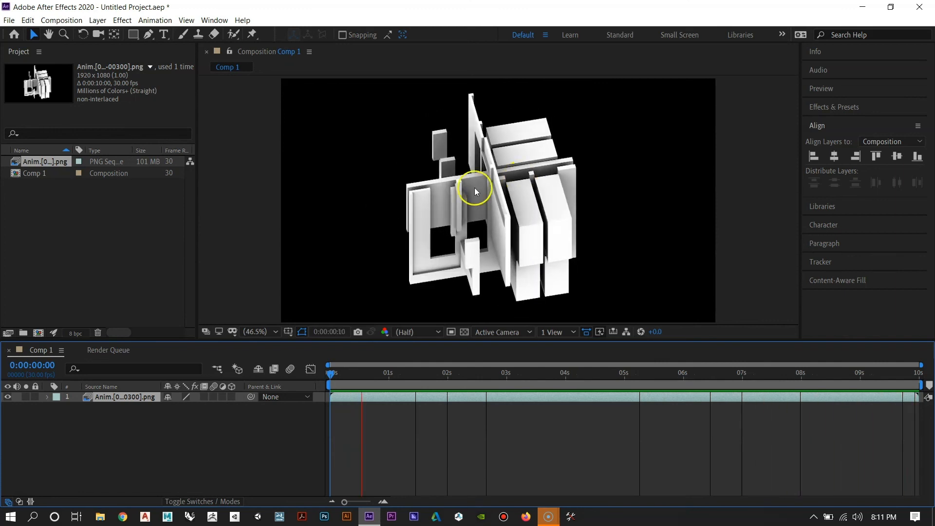
drag(331, 374, 406, 433)
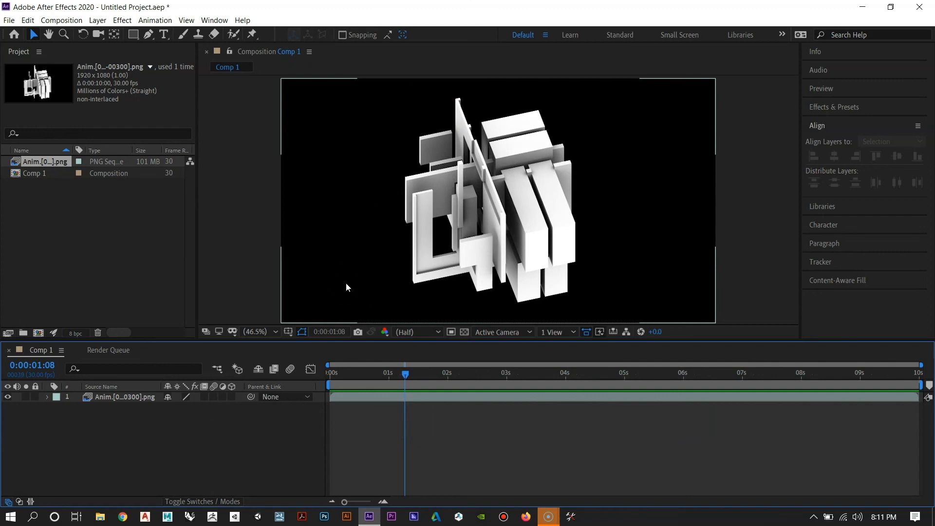
click(402, 383)
drag(406, 376, 800, 403)
click(511, 326)
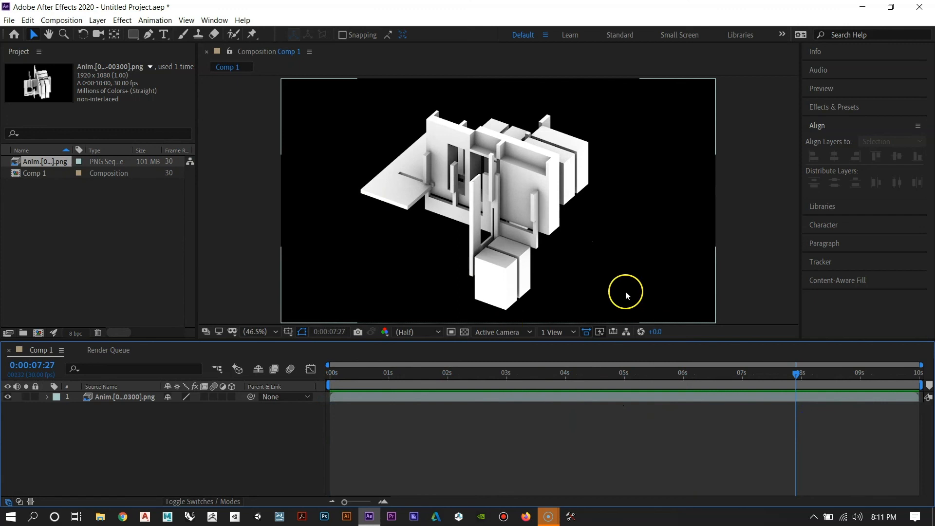
drag(796, 372, 280, 389)
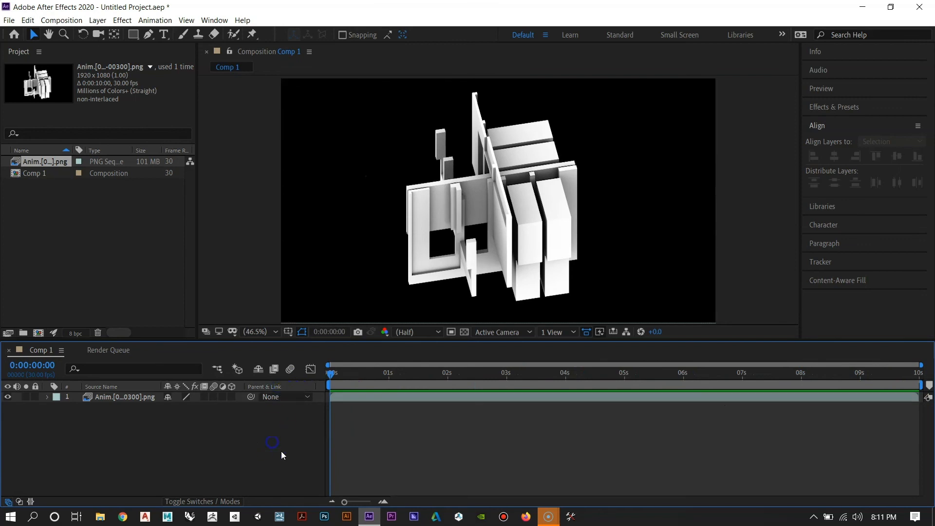
Step: Send the composition to the Adobe Media Encoder queue
click(66, 21)
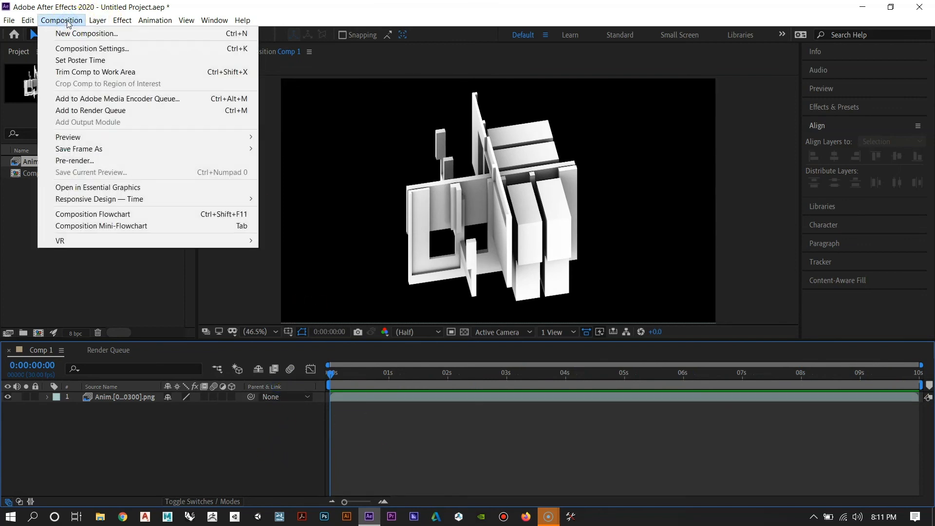
click(74, 104)
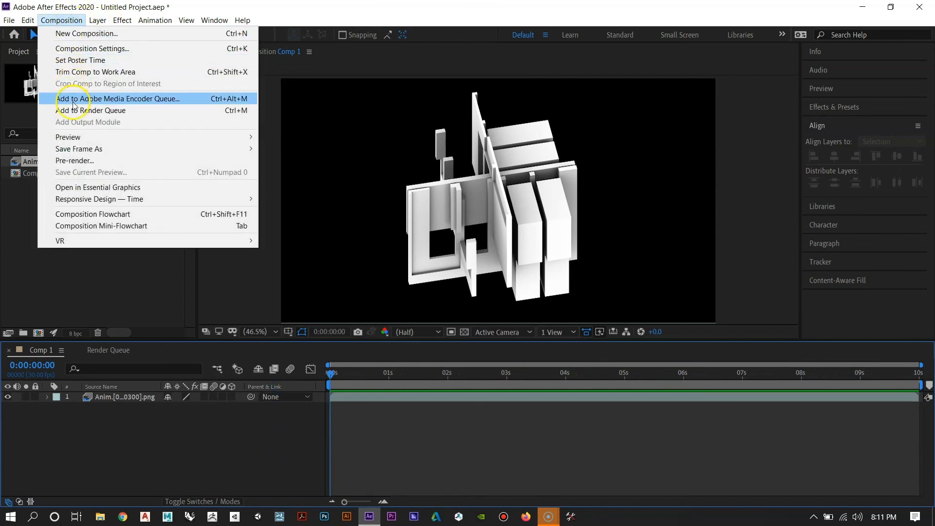
click(117, 98)
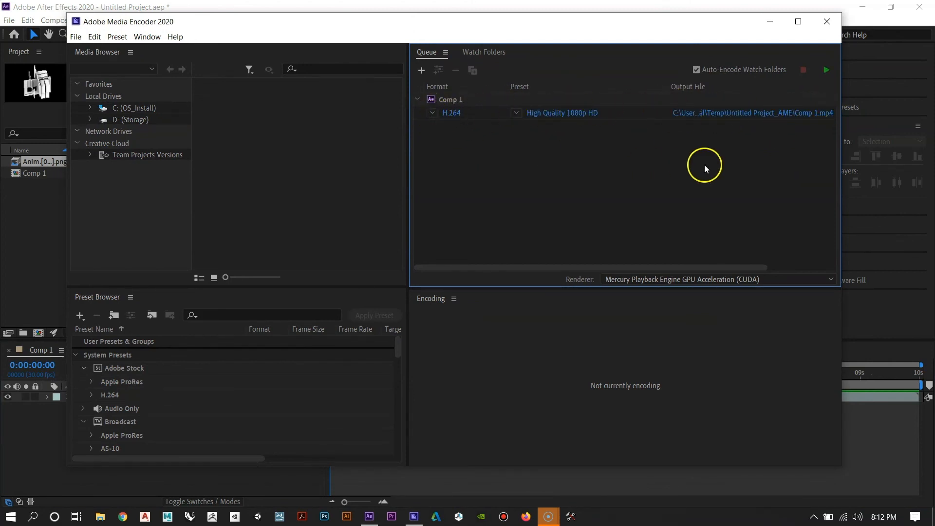
Step: Choose the H.264 format and the High Quality 1080p HD preset for the queued Comp 1
click(432, 113)
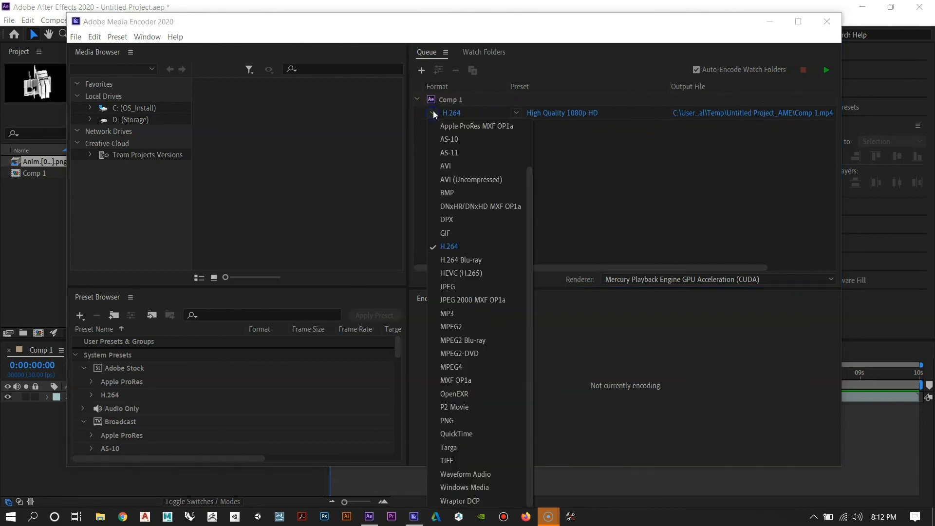
click(453, 246)
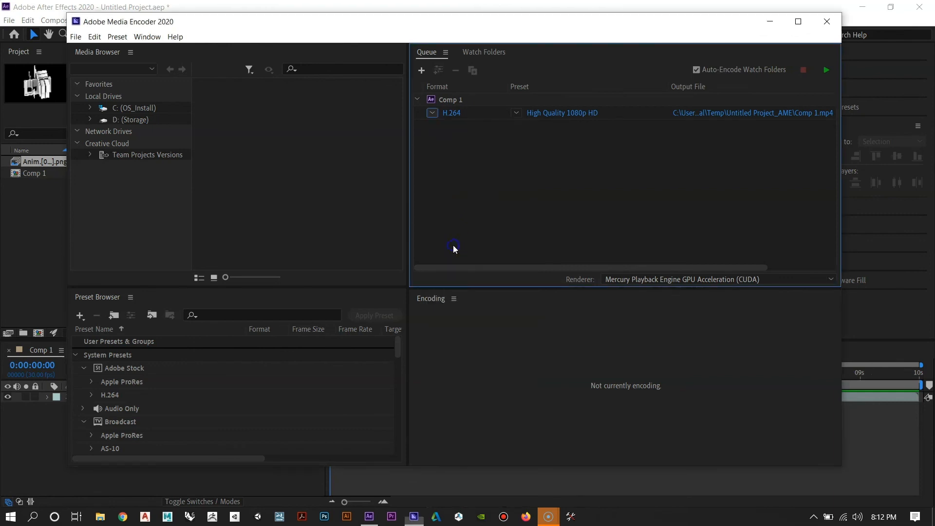
click(516, 114)
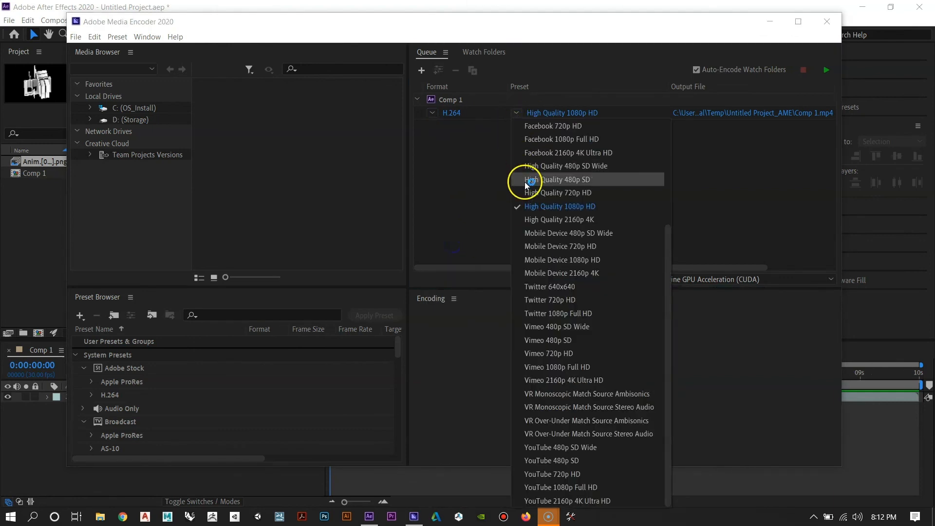
click(526, 210)
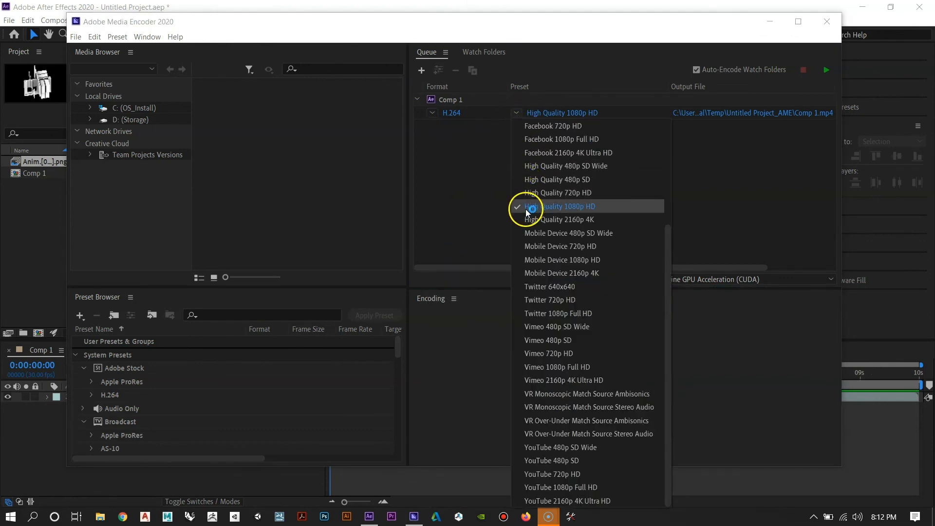
click(591, 206)
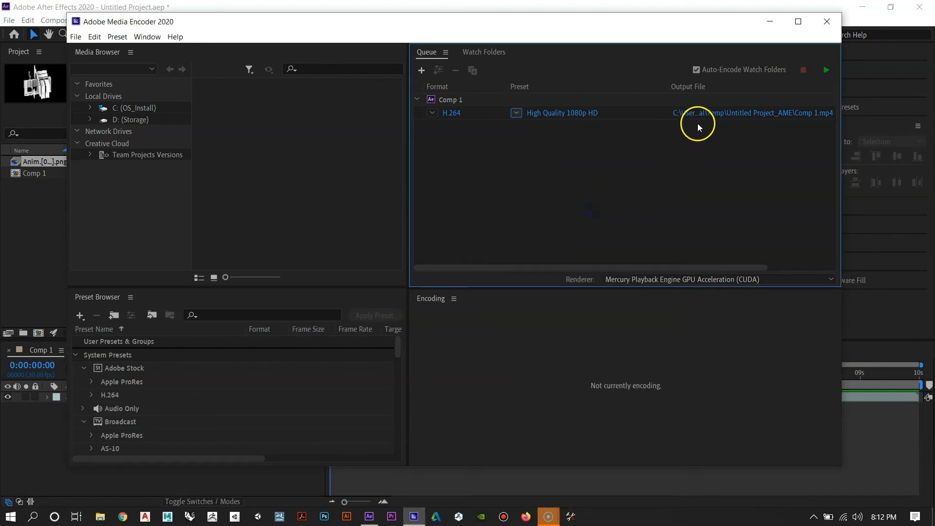
Step: Set the output file to Animation 1 as an mp4 on the Desktop and start encoding the queue
click(709, 115)
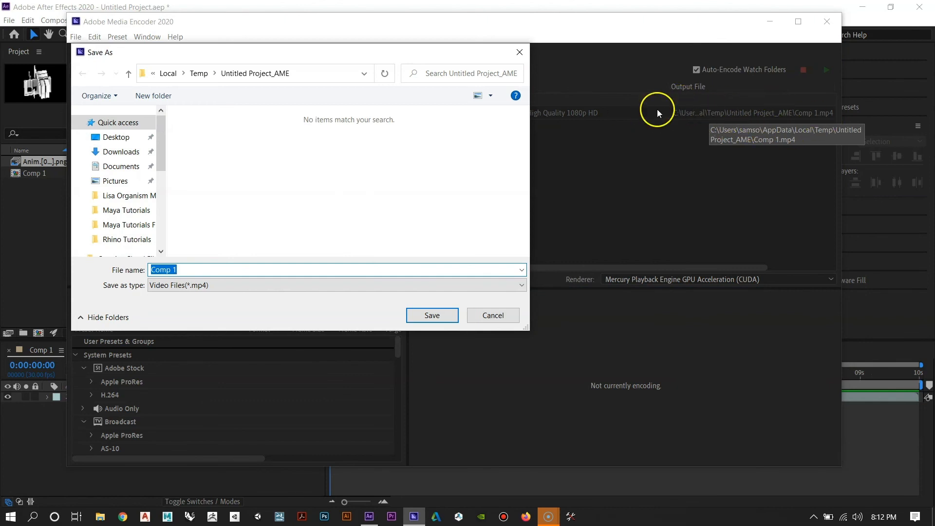
click(115, 138)
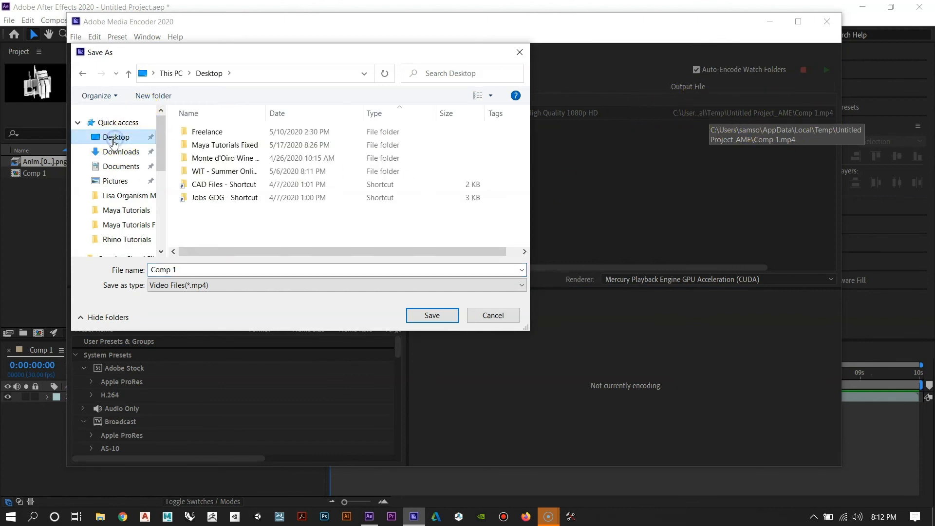
click(184, 270)
text(Anima)
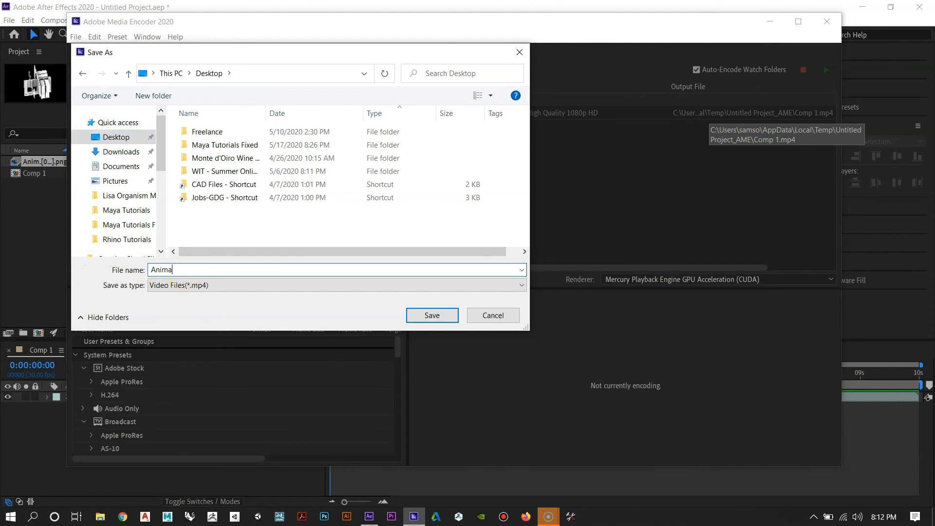
text(tion 1)
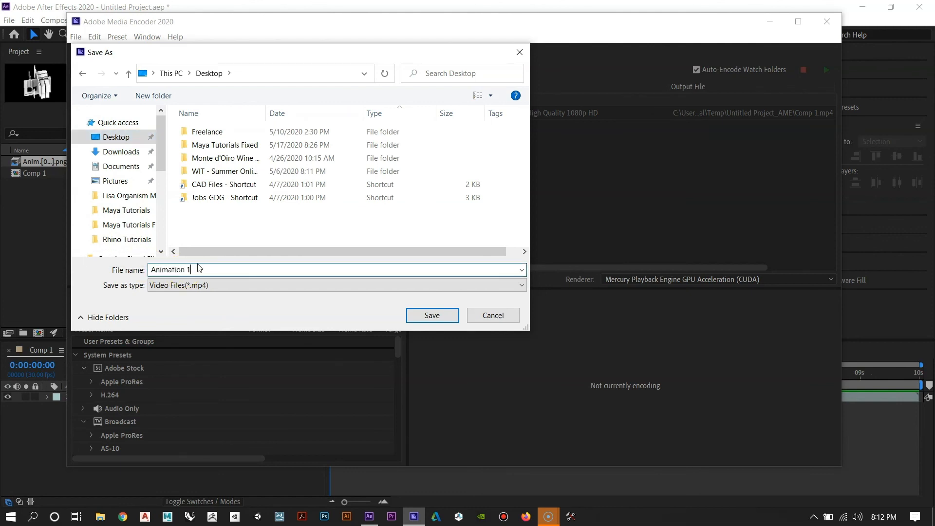
key(Return)
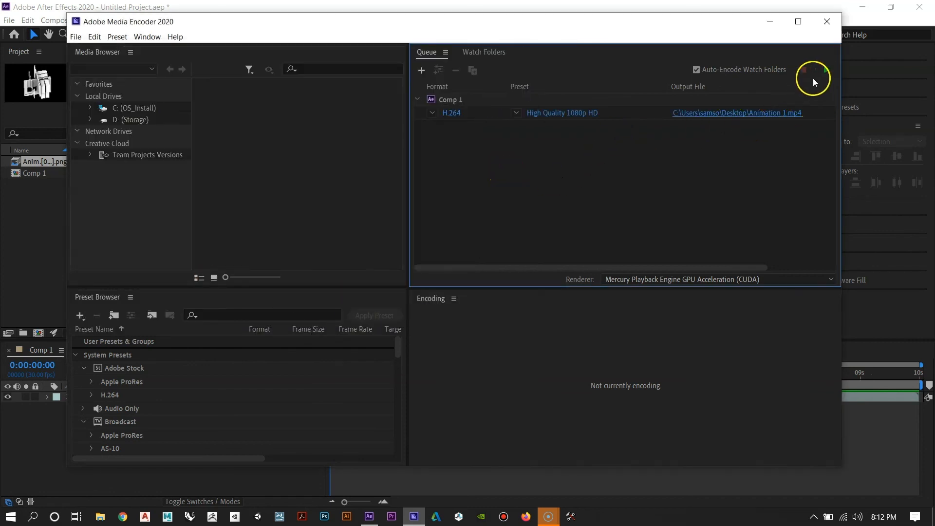
click(827, 70)
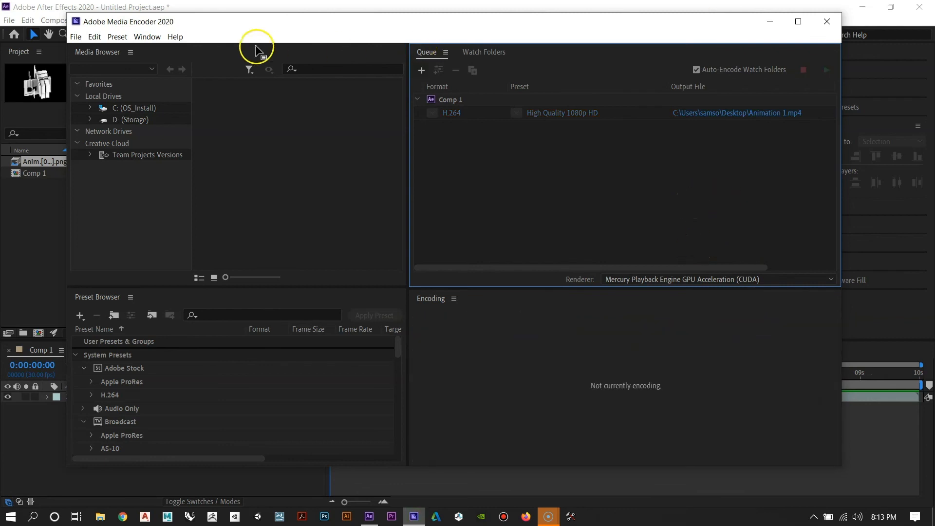
Step: Close Media Encoder and quit After Effects without saving the project
click(836, 25)
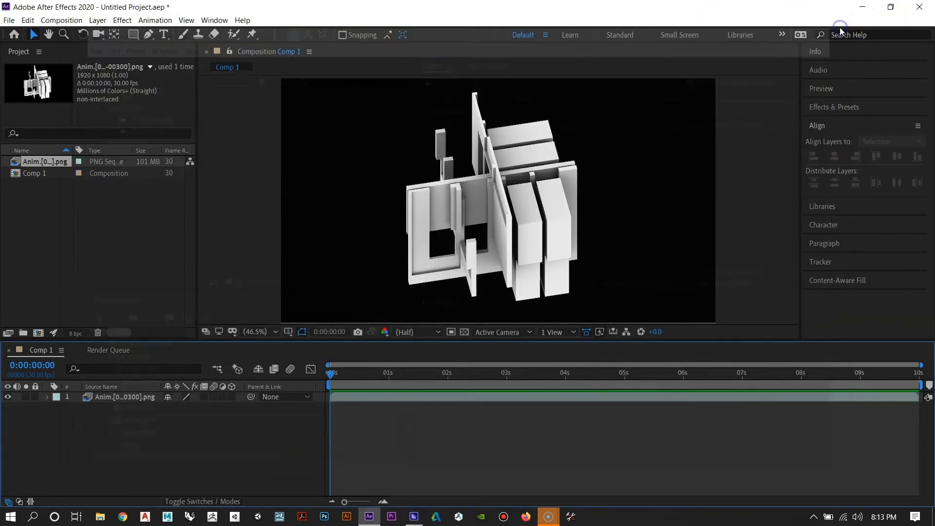
click(923, 7)
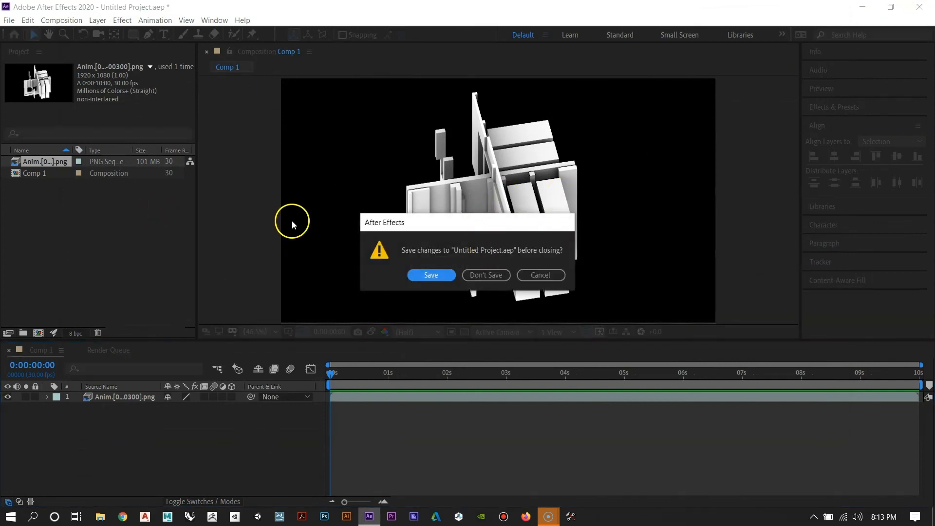
drag(505, 228, 468, 222)
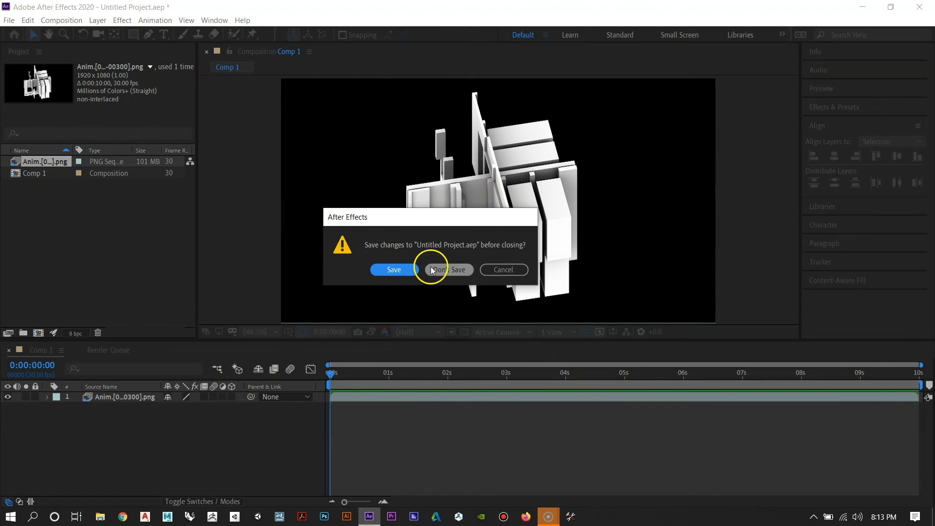
drag(394, 215, 445, 164)
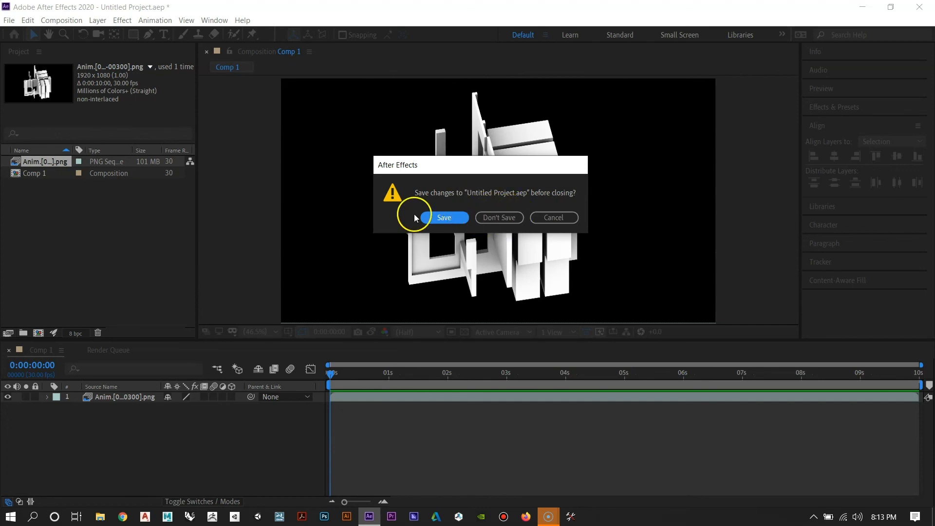
click(491, 217)
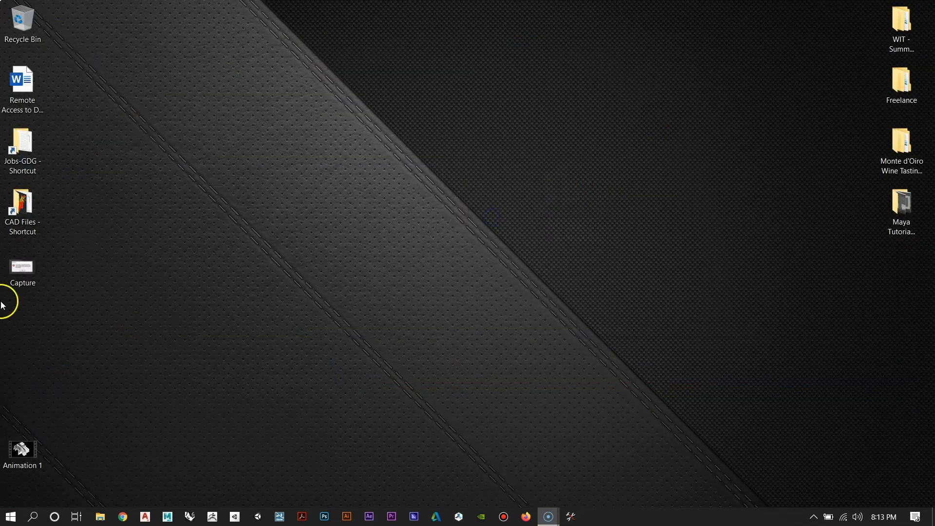
Step: Move the Animation 1 video to the middle of the desktop, play it, and close the player
drag(30, 452, 441, 149)
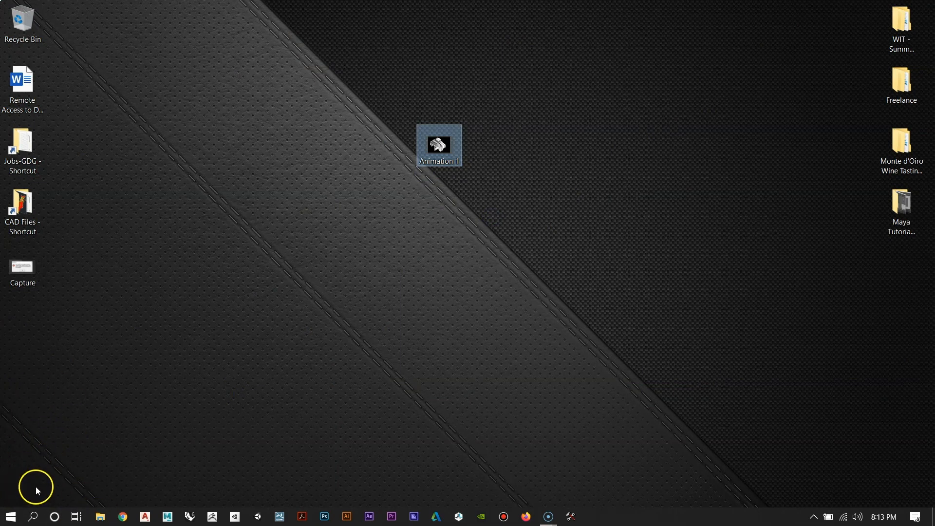
double_click(439, 145)
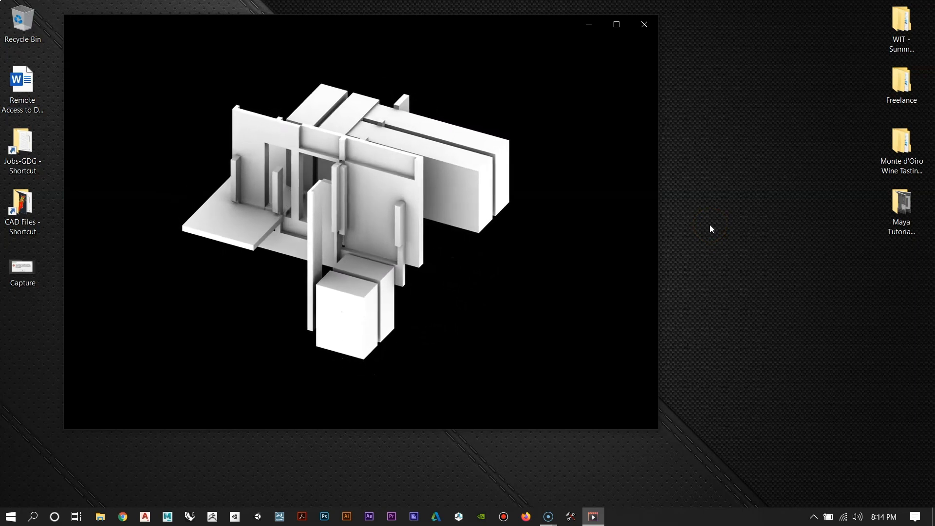
click(644, 24)
drag(436, 163, 476, 191)
click(520, 195)
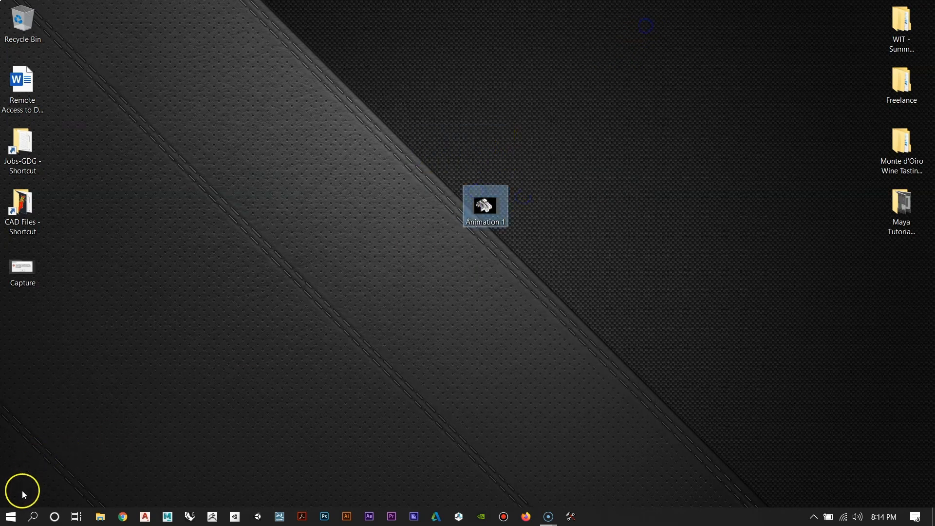